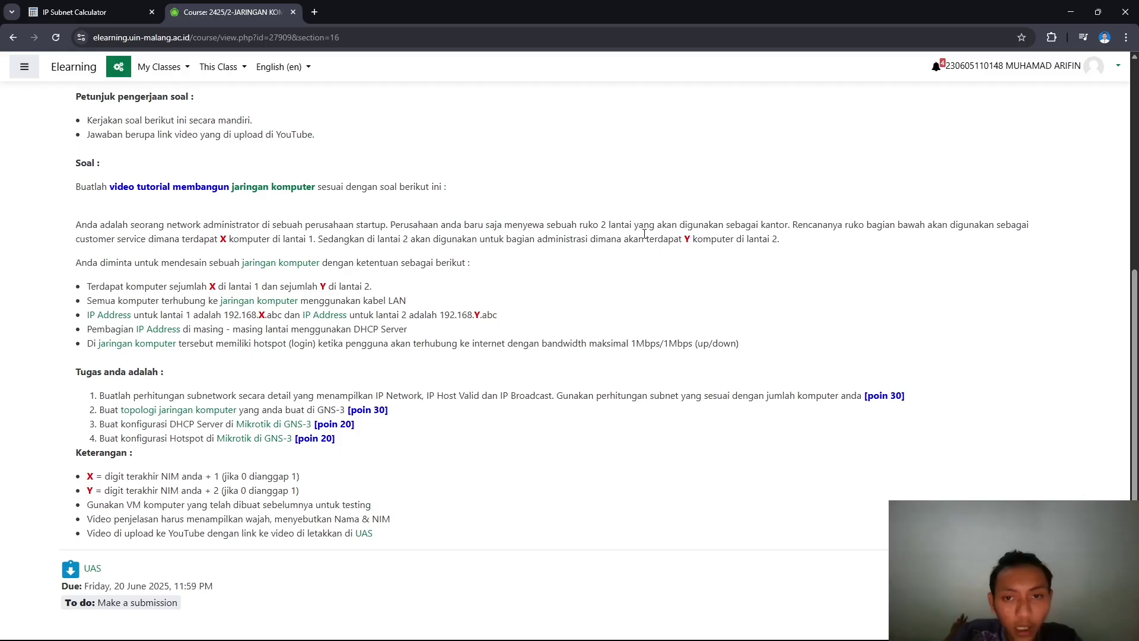
# - Note the '2 lantai' phrase in the brief, then go back to the browser's IP Subnet Calculator page
pyautogui.moveTo(602, 225); pyautogui.dragTo(633, 225)
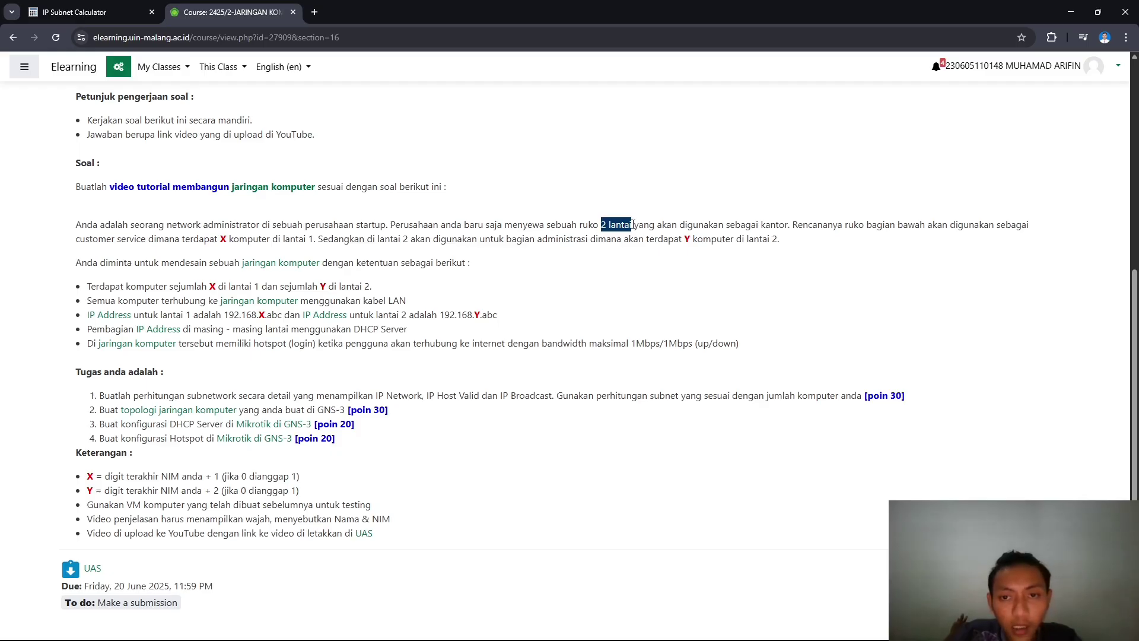
pyautogui.click(227, 241)
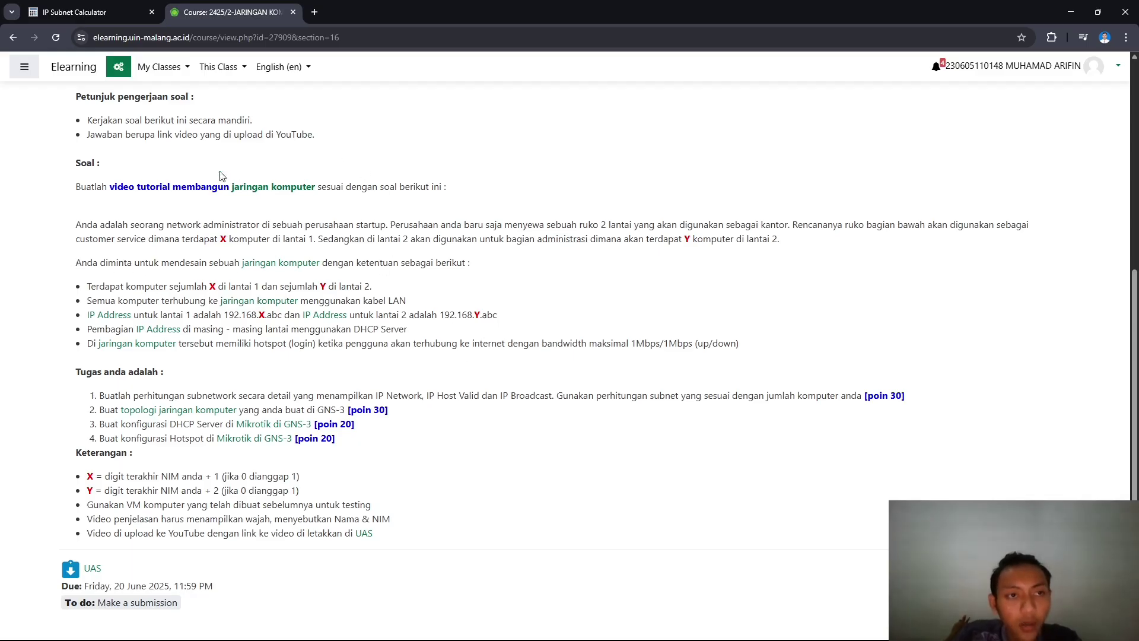
pyautogui.hotkey('alt', 'Tab')
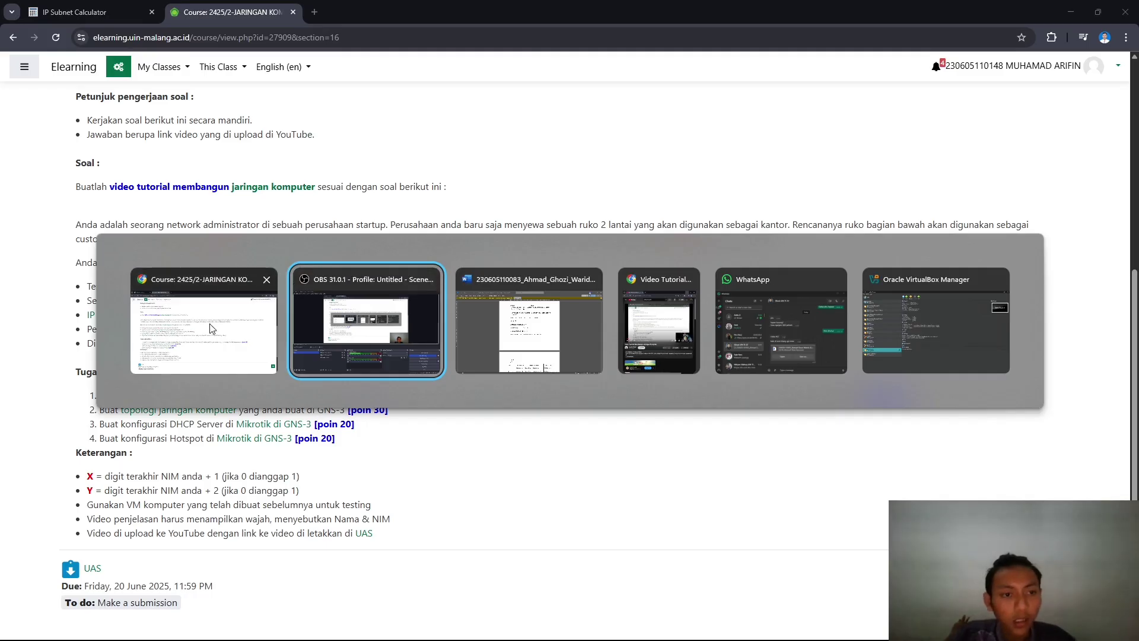
pyautogui.click(277, 336)
pyautogui.click(83, 12)
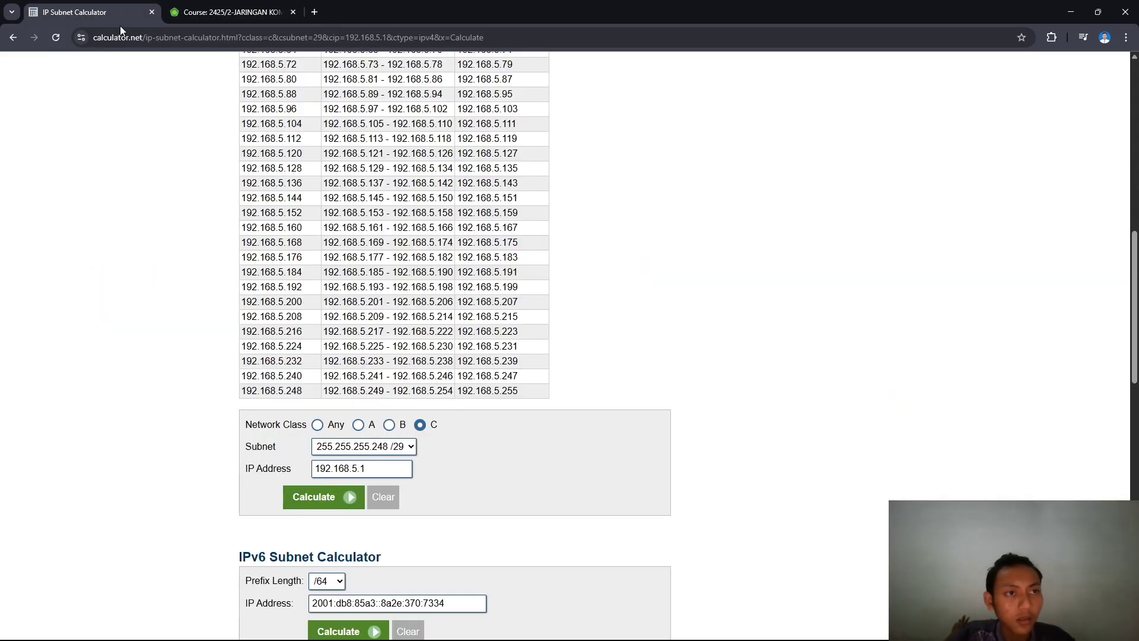
pyautogui.scroll(1, 354, 254)
pyautogui.scroll(5, 352, 254)
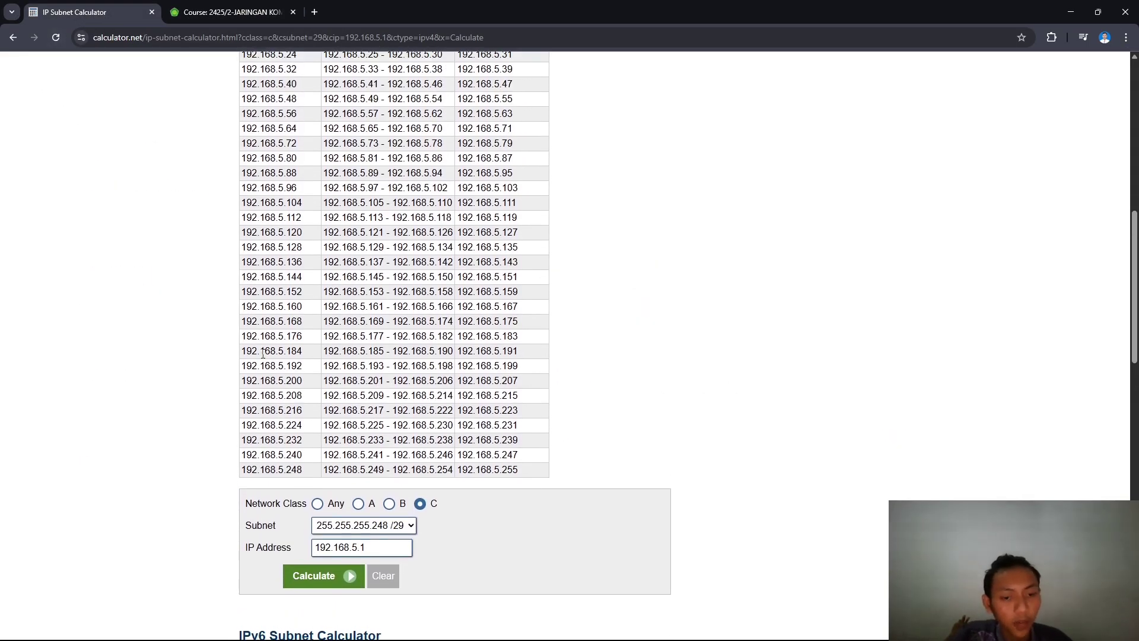
pyautogui.scroll(-7, 252, 387)
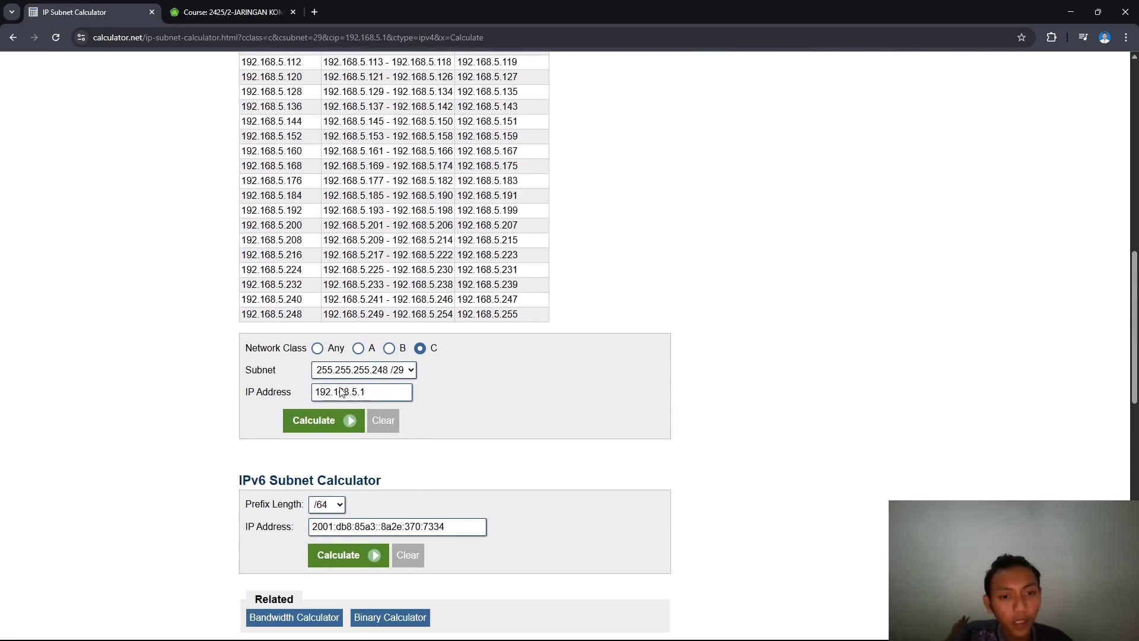
# - Clear the calculator form and enter 192.168.4.1 as the IP address for a /29 subnet
pyautogui.click(384, 420)
pyautogui.click(374, 397)
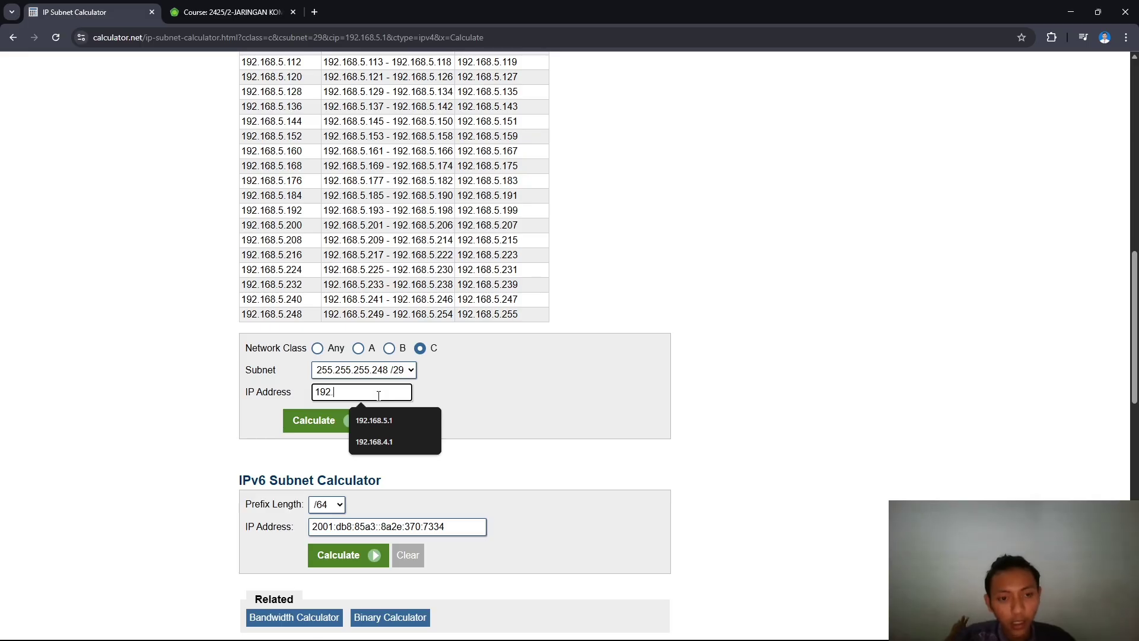
pyautogui.write('192.')
pyautogui.rightClick(378, 397)
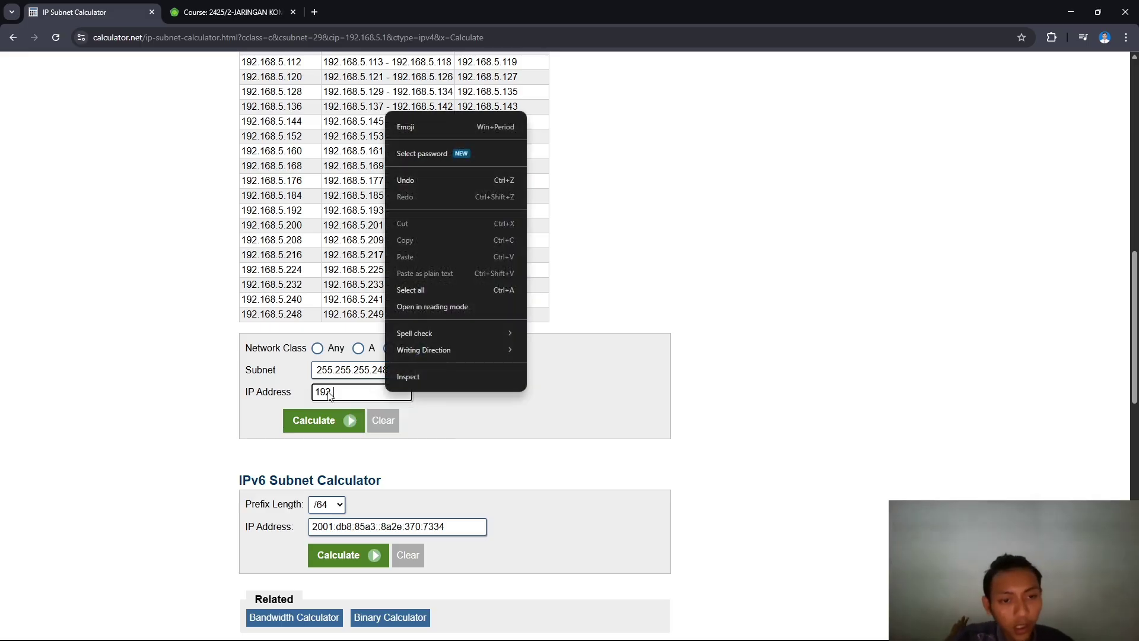
pyautogui.click(340, 386)
pyautogui.moveTo(243, 350); pyautogui.dragTo(312, 352)
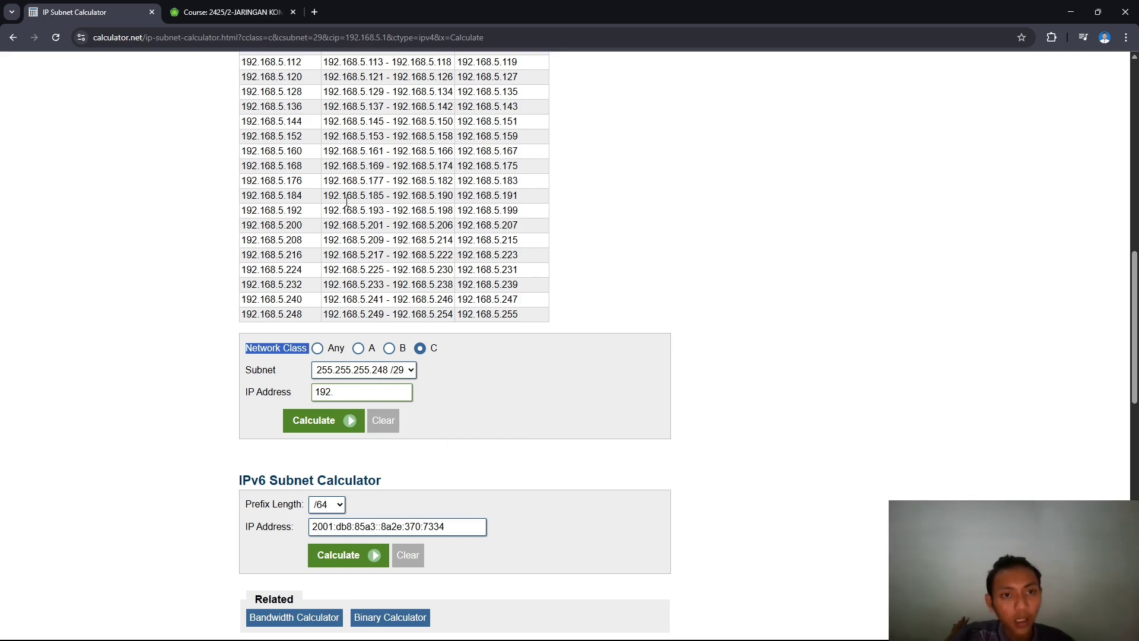
pyautogui.click(392, 394)
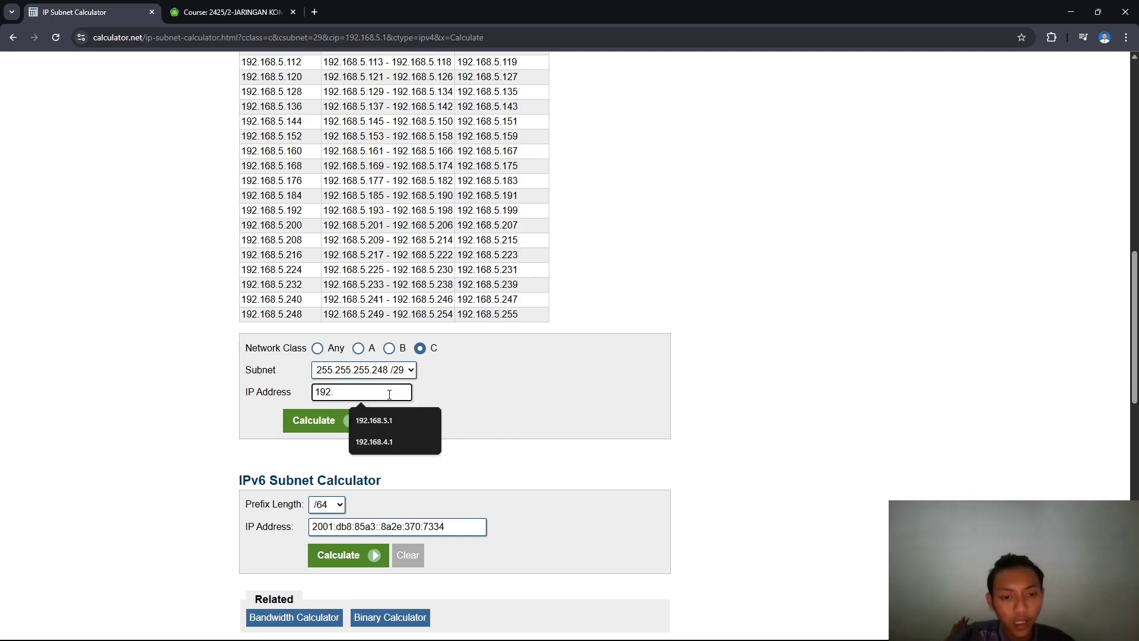
pyautogui.write('1')
pyautogui.press('BackSpace')
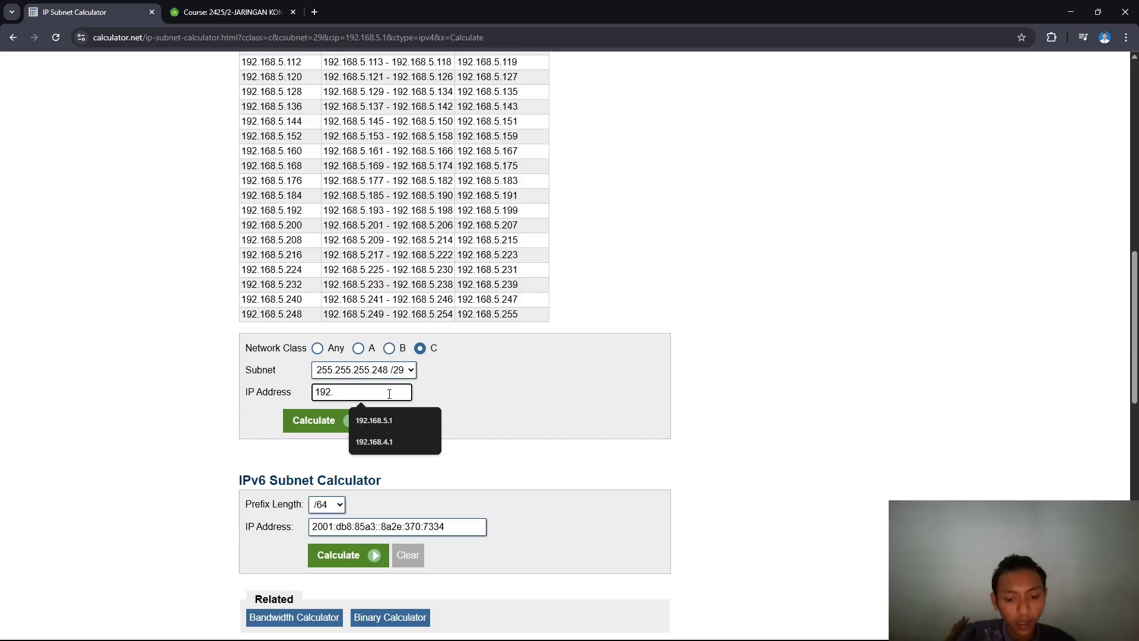
pyautogui.write('168.1.')
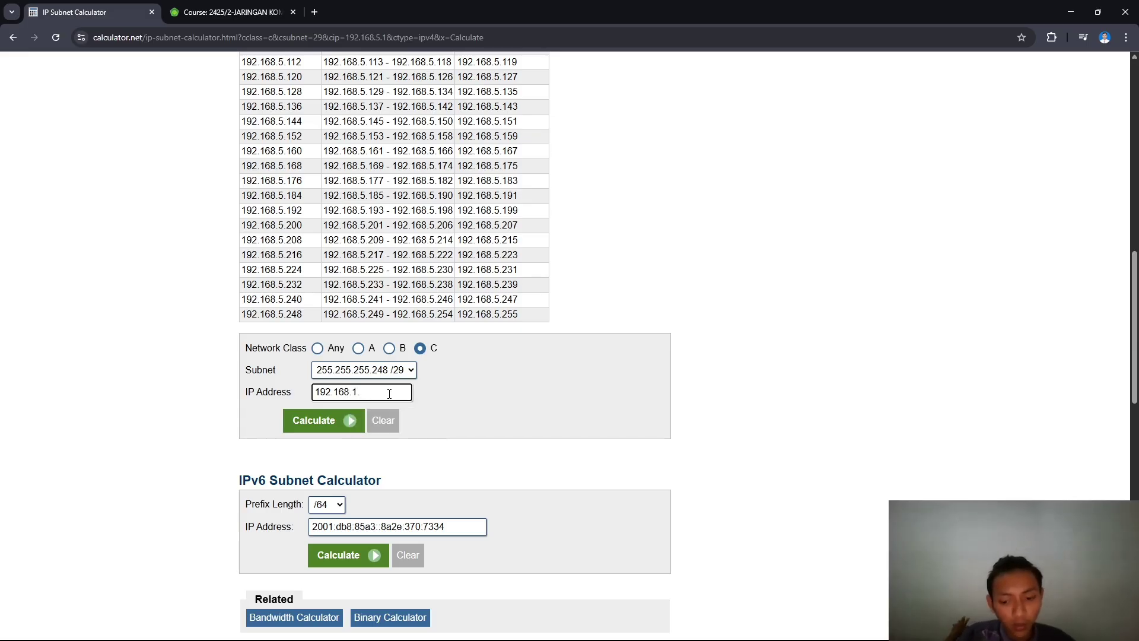
pyautogui.press('BackSpace')
pyautogui.press('BackSpace')
pyautogui.write('4.1')
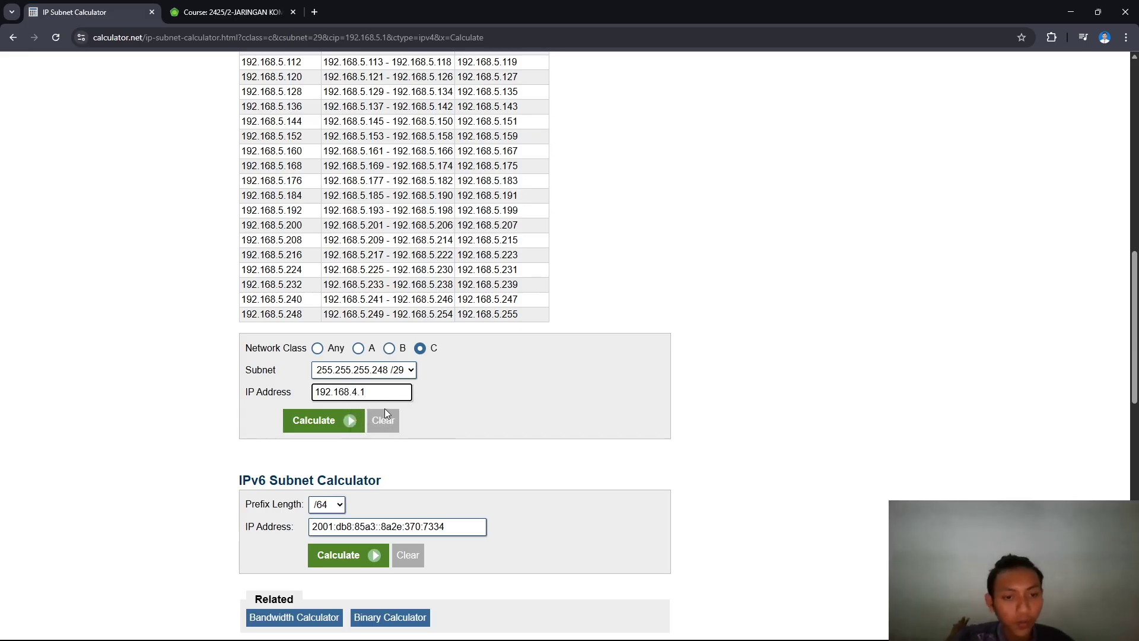
# - Calculate 192.168.4.1/29 and highlight the results: 8 total hosts and 6 usable hosts
pyautogui.click(349, 421)
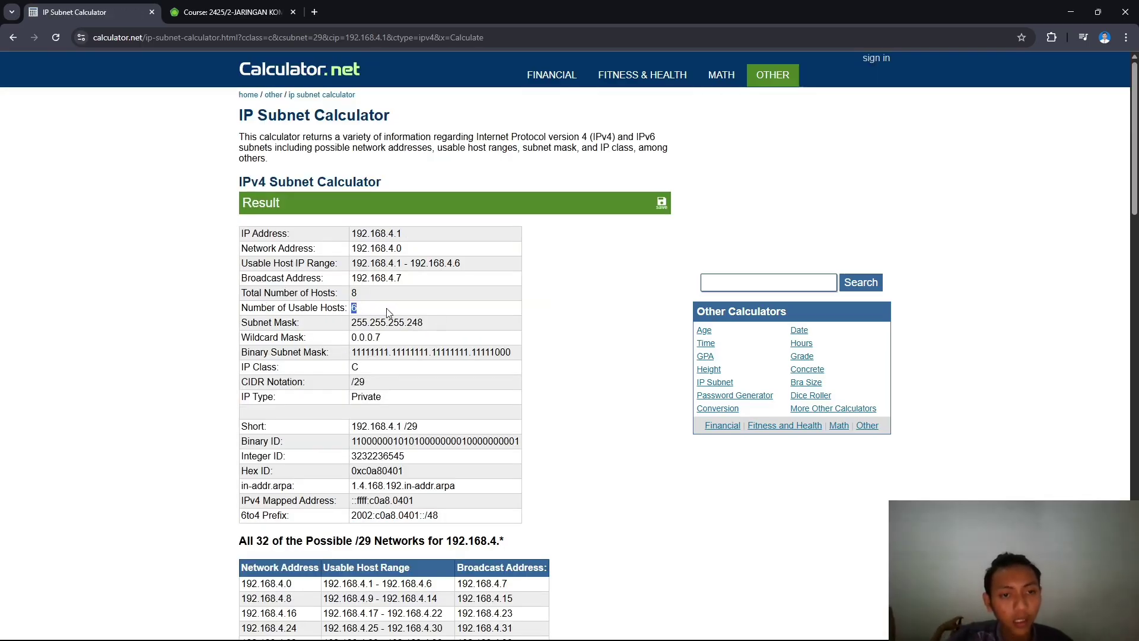
pyautogui.doubleClick(353, 293)
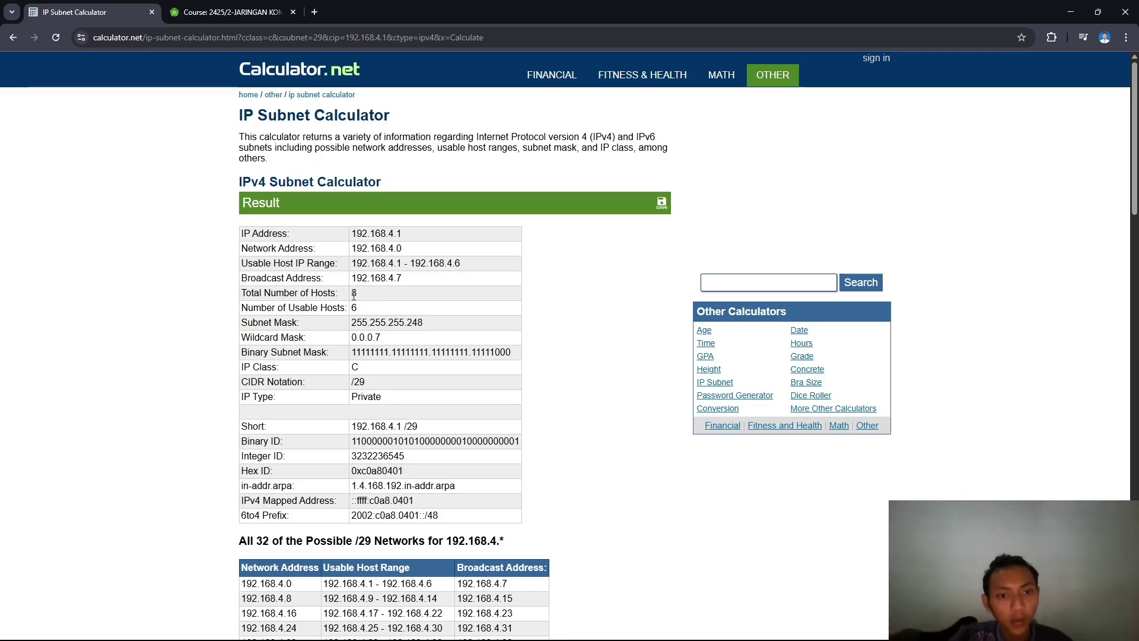
pyautogui.click(354, 292)
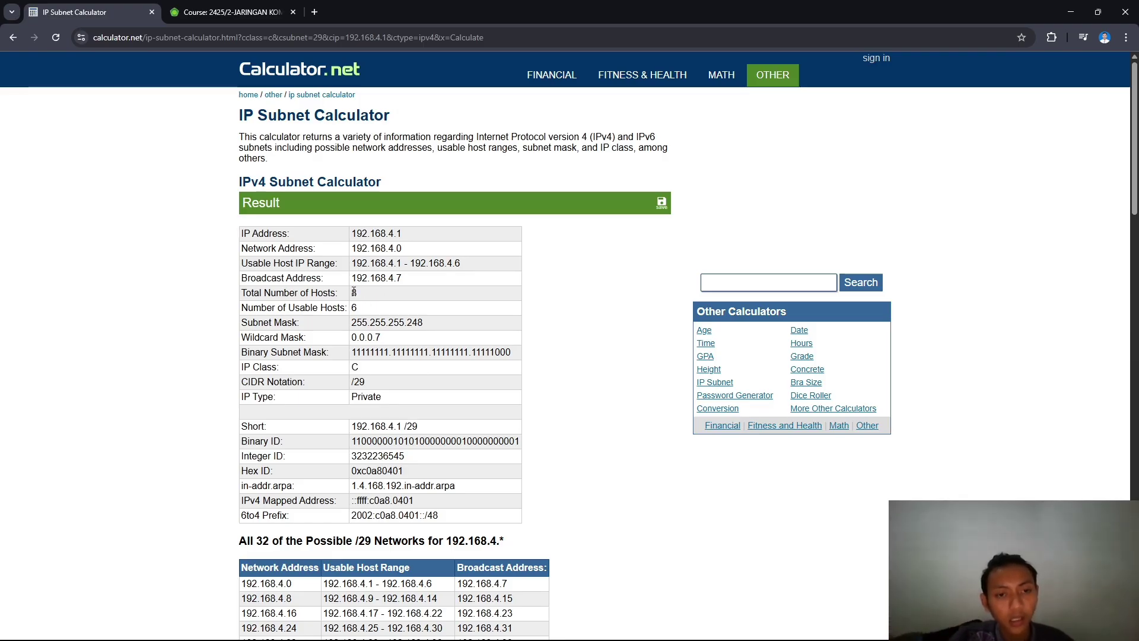
pyautogui.doubleClick(354, 292)
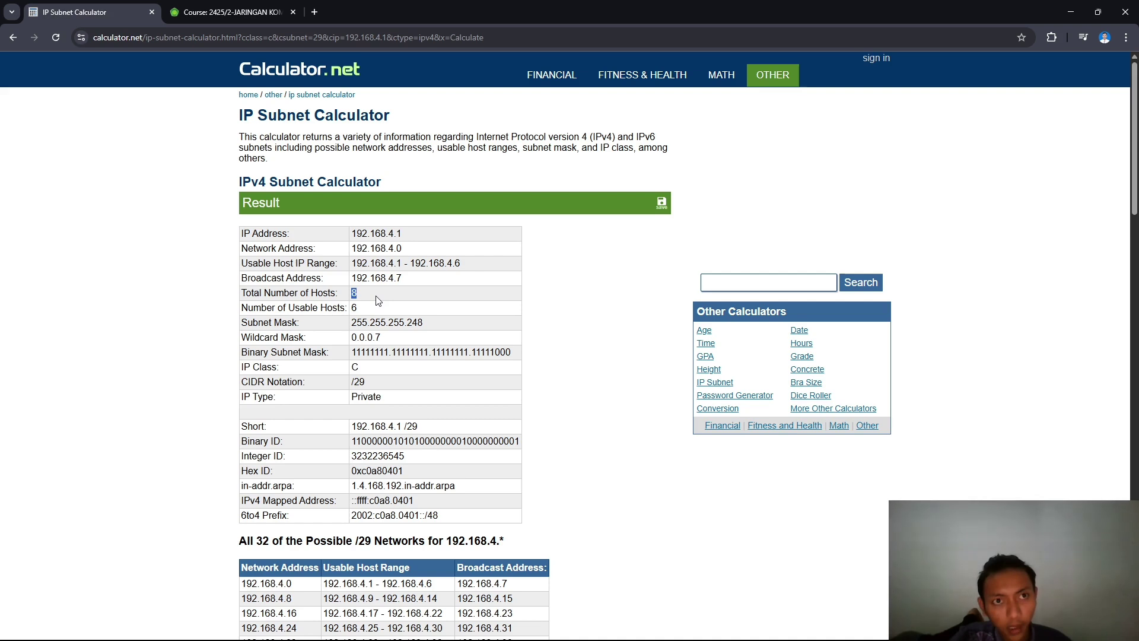
pyautogui.click(365, 301)
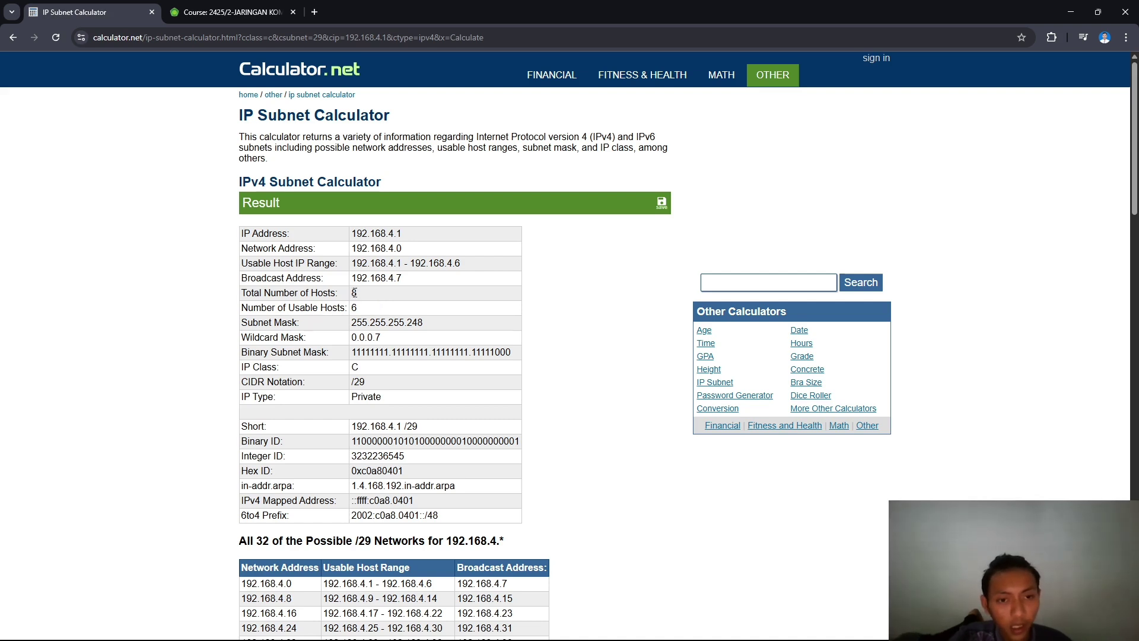
pyautogui.doubleClick(356, 308)
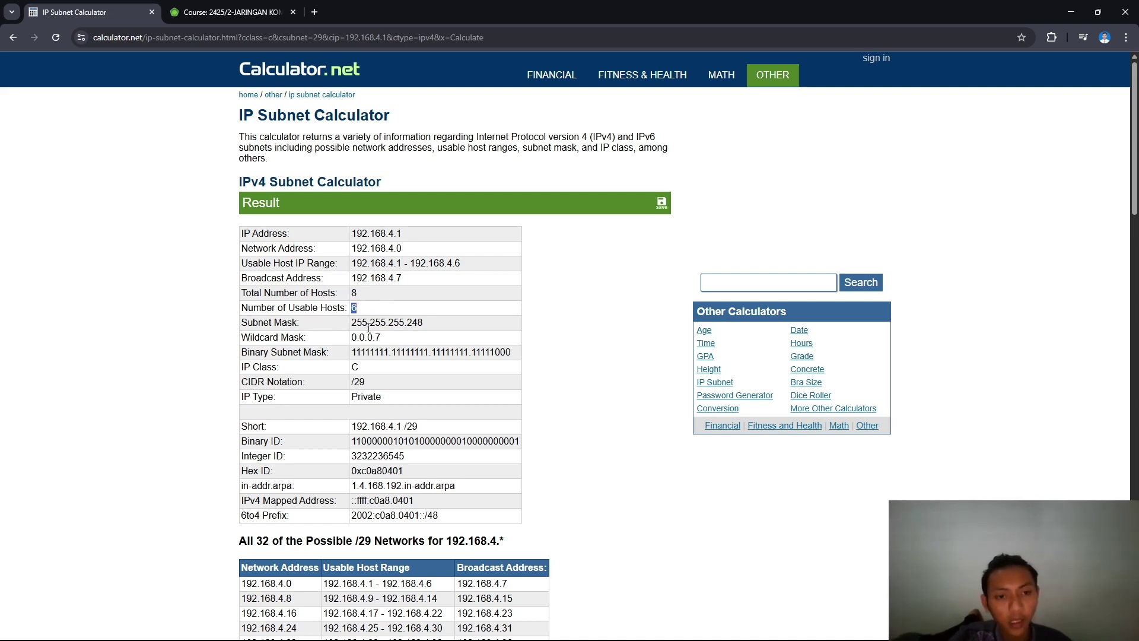
pyautogui.doubleClick(355, 309)
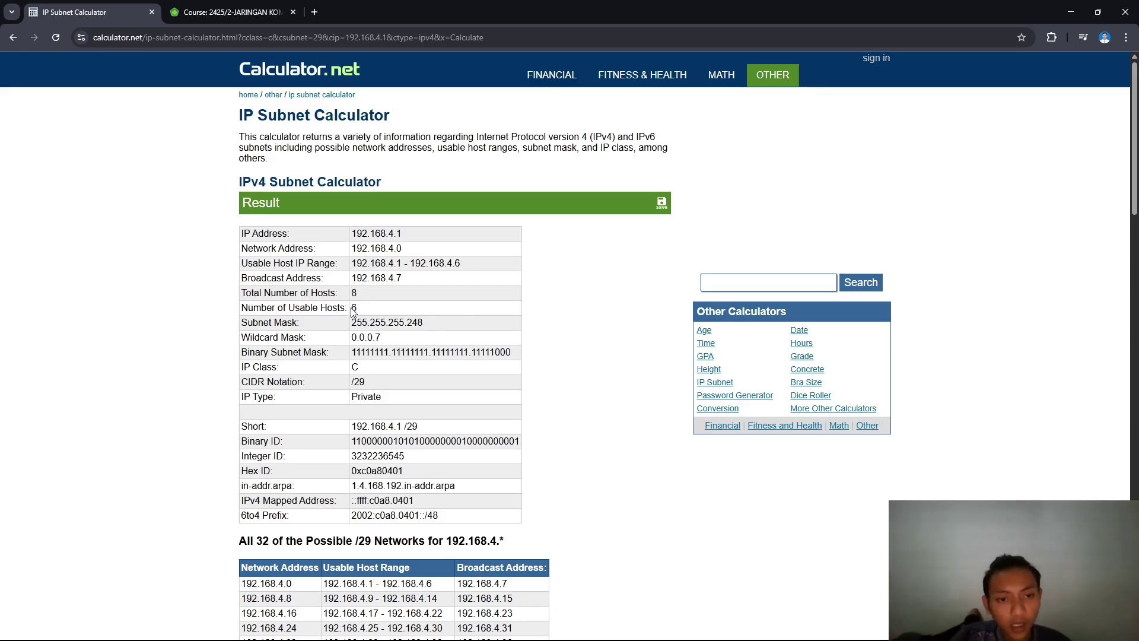
pyautogui.moveTo(352, 308); pyautogui.dragTo(369, 302)
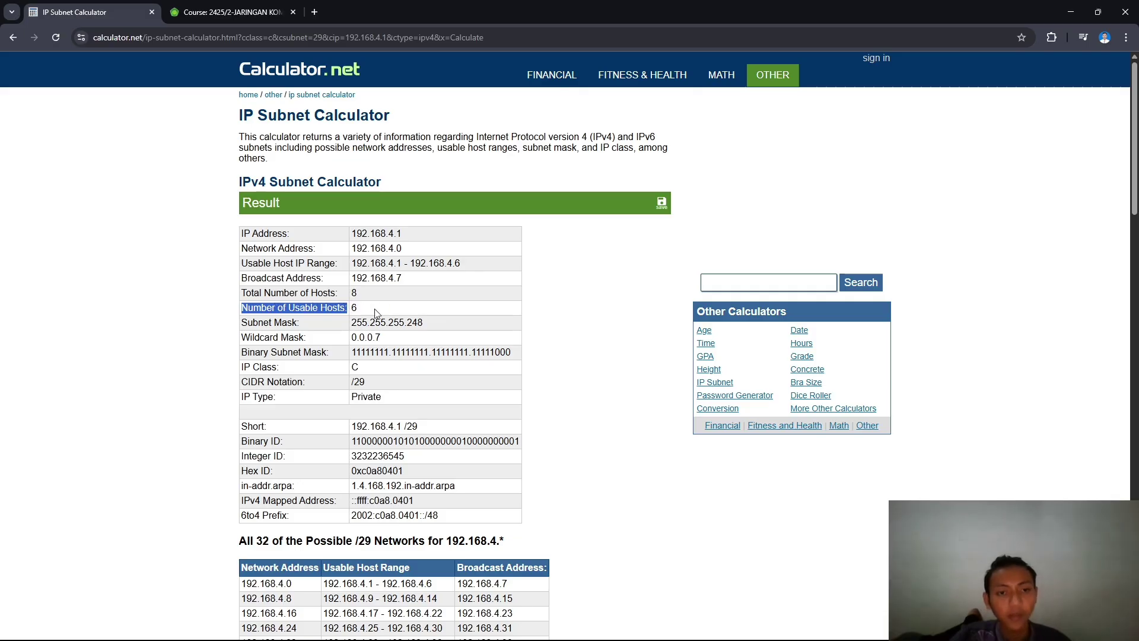
pyautogui.click(378, 309)
# - Check the subnet table in Word, switch to the elearning course page, and close the Word document
pyautogui.hotkey('alt', 'Tab')
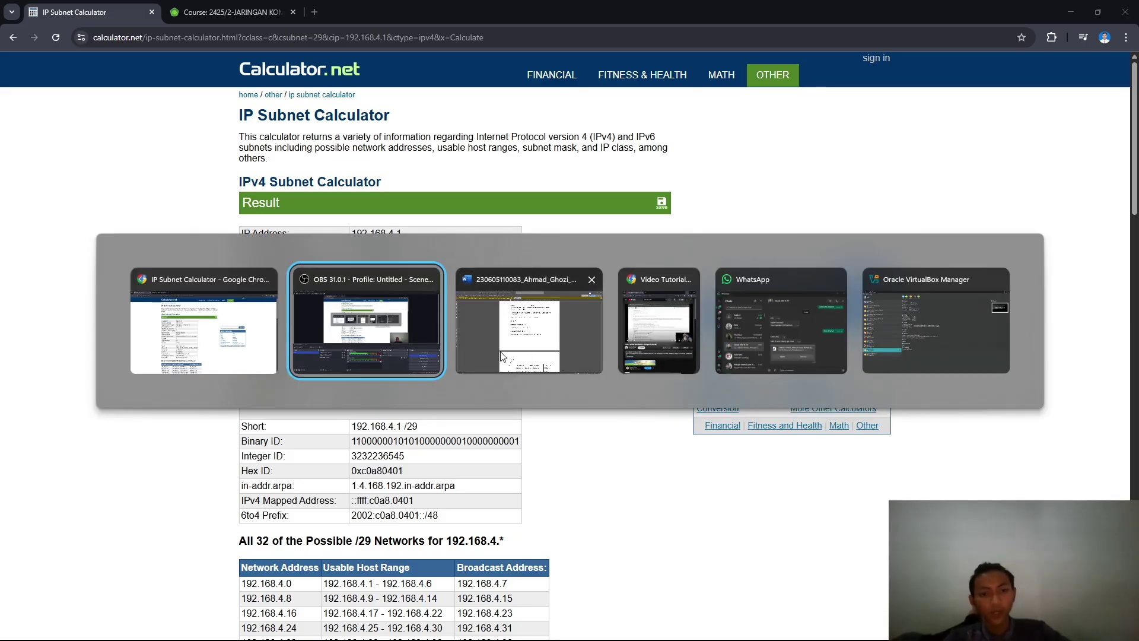
pyautogui.scroll(-8, 590, 419)
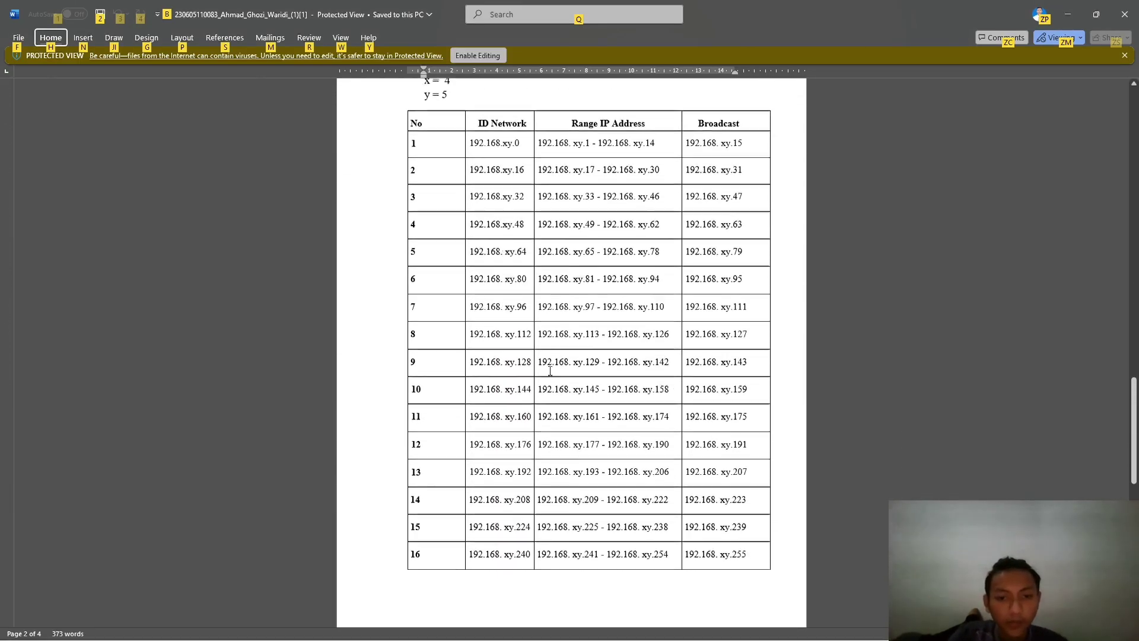
pyautogui.hotkey('alt', 'Tab')
pyautogui.click(229, 11)
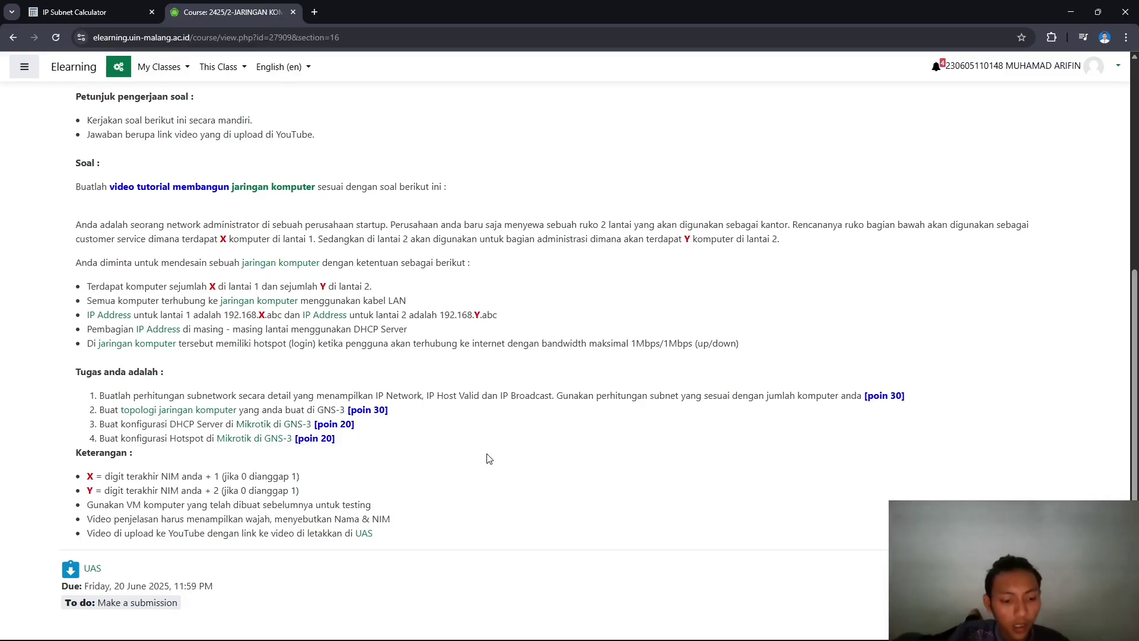
pyautogui.hotkey('alt', 'Tab')
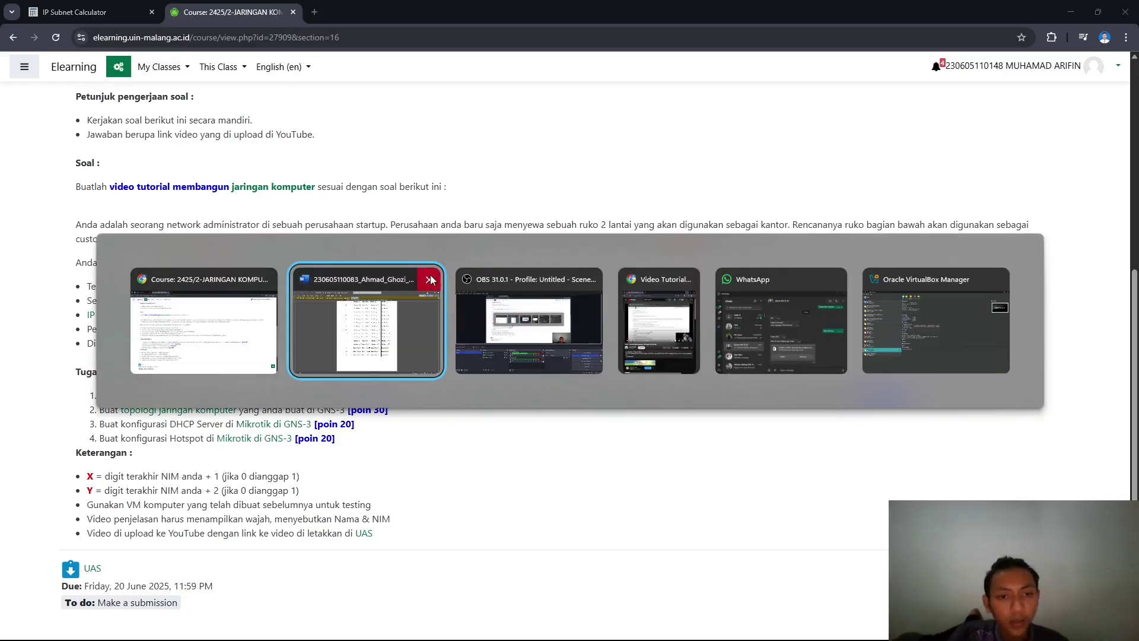
pyautogui.click(429, 279)
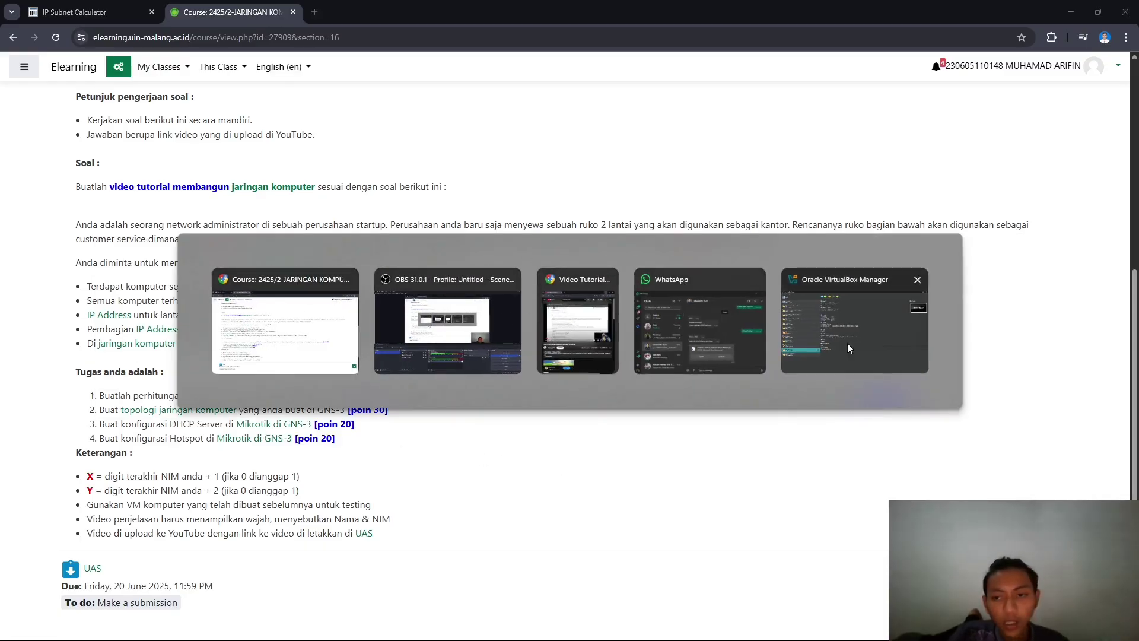
# - Make a full clone of MikroTik RouterOS 6 Level 6 named 'MikroTik Lantai 1'
pyautogui.click(855, 323)
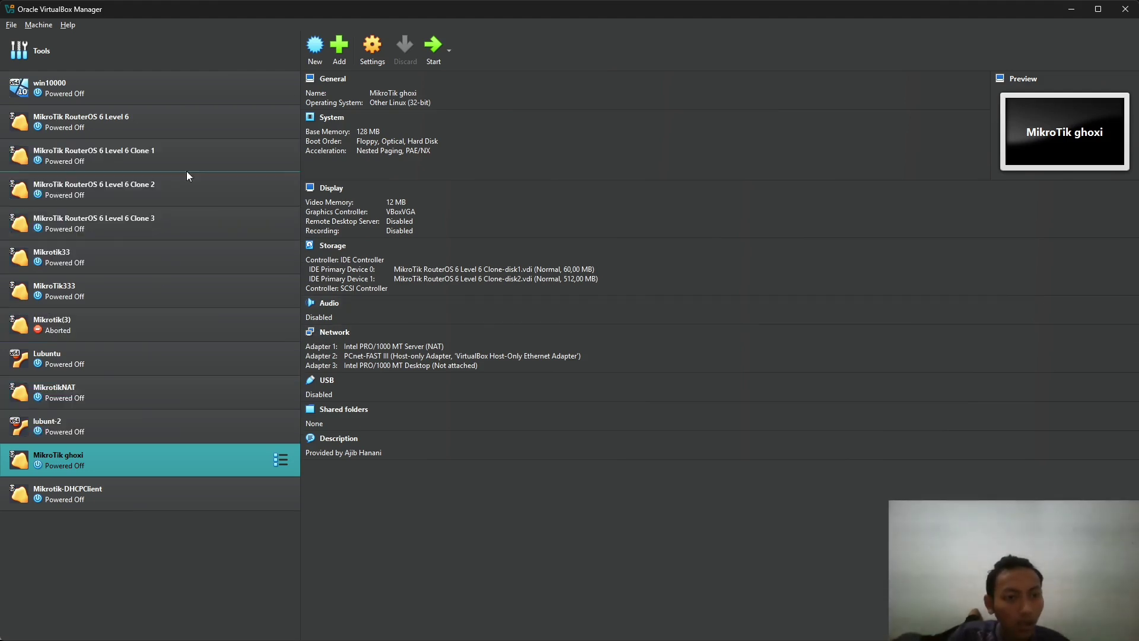
pyautogui.moveTo(95, 120); pyautogui.dragTo(150, 125)
pyautogui.rightClick(139, 123)
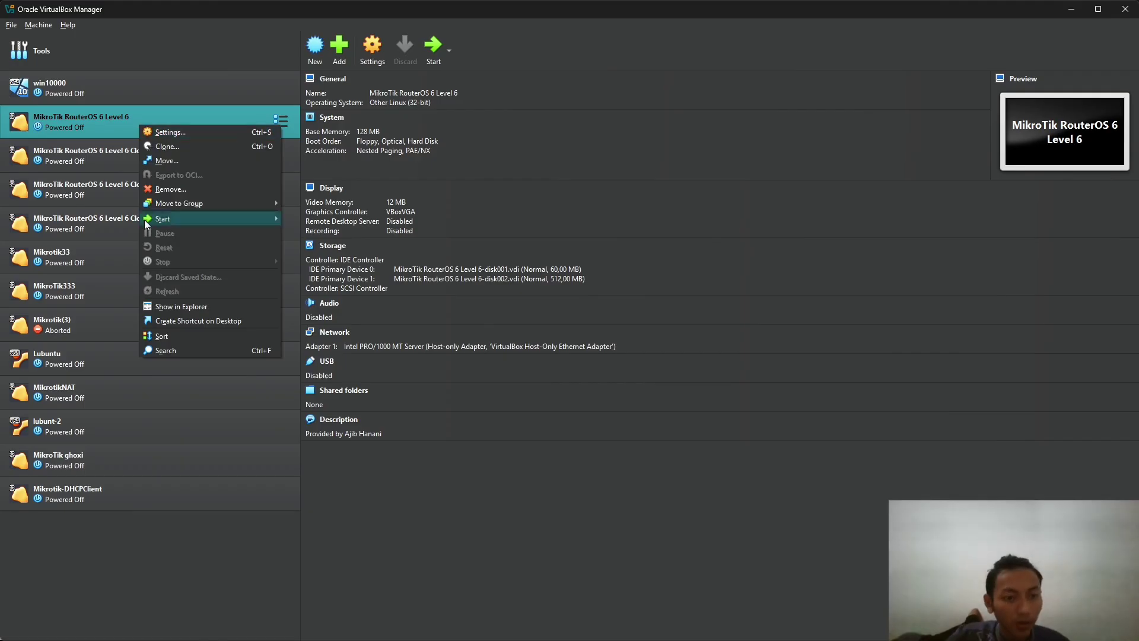
pyautogui.click(175, 146)
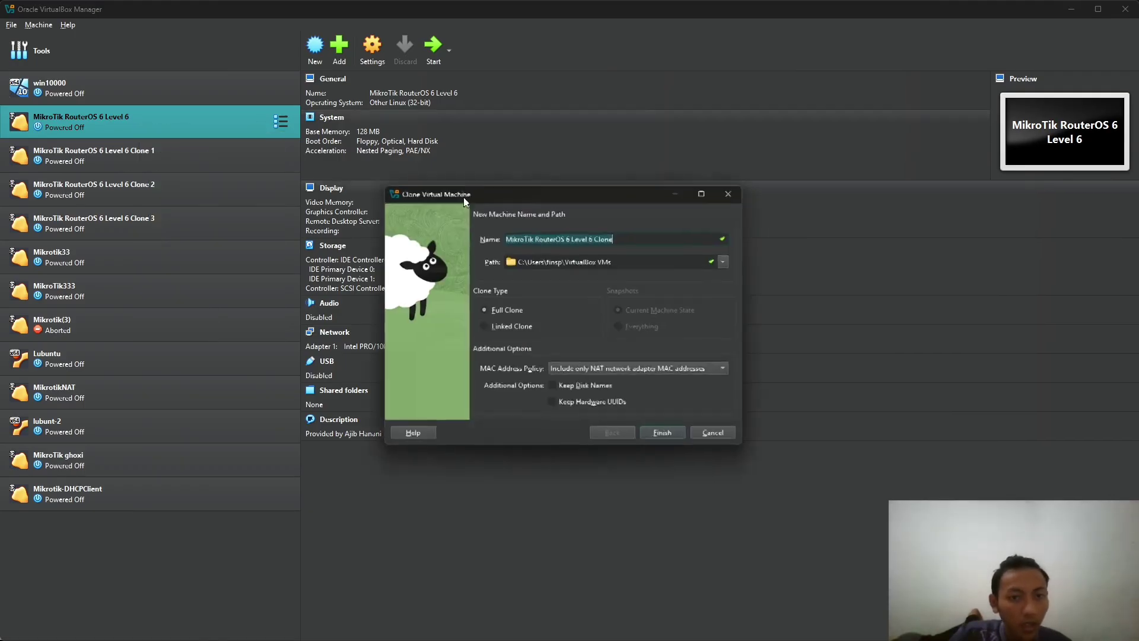
pyautogui.click(553, 240)
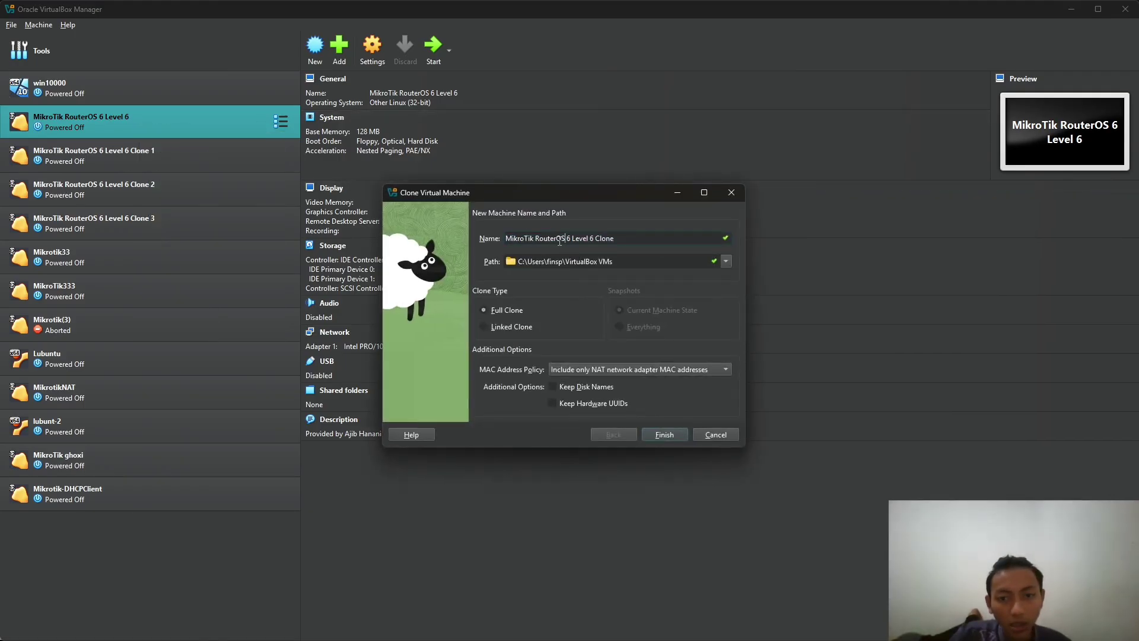
pyautogui.moveTo(558, 241); pyautogui.dragTo(672, 244)
pyautogui.write('Lantai 1')
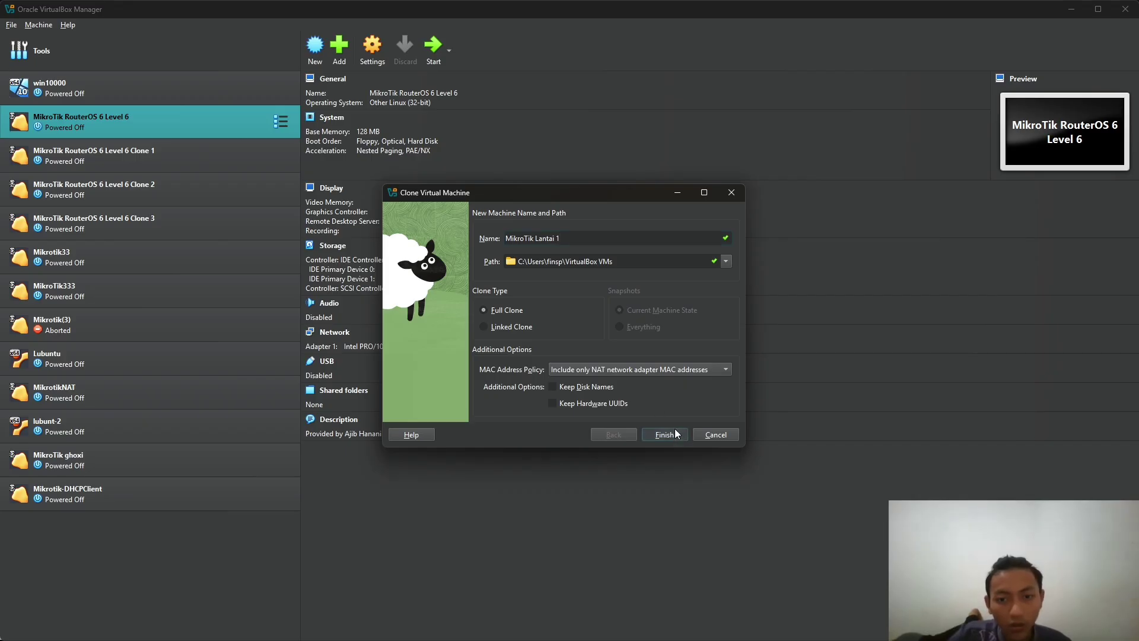
pyautogui.click(665, 434)
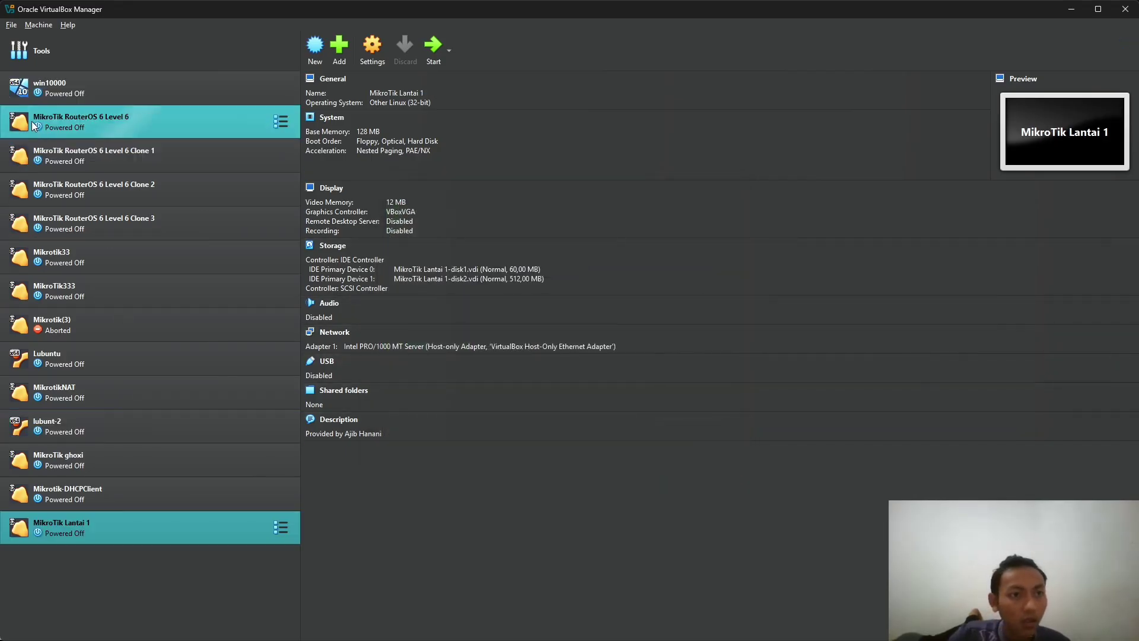
# - Clone MikroTik RouterOS 6 Level 6 again, naming it 'MikroTik Lantai 2'
pyautogui.rightClick(106, 121)
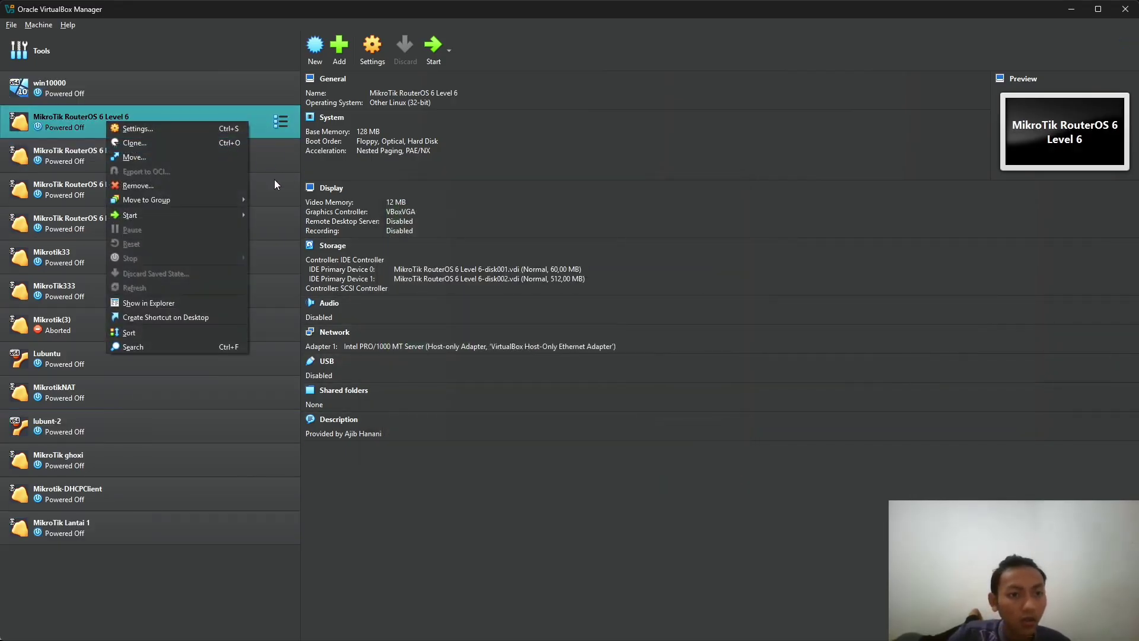
pyautogui.click(152, 142)
pyautogui.click(571, 239)
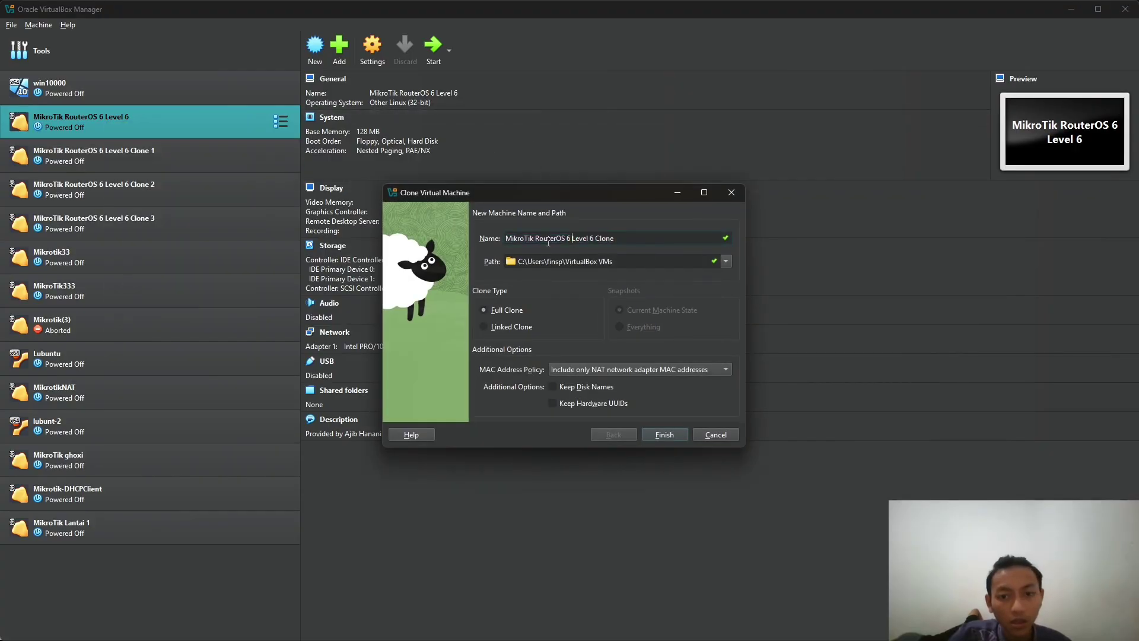
pyautogui.moveTo(537, 240); pyautogui.dragTo(682, 242)
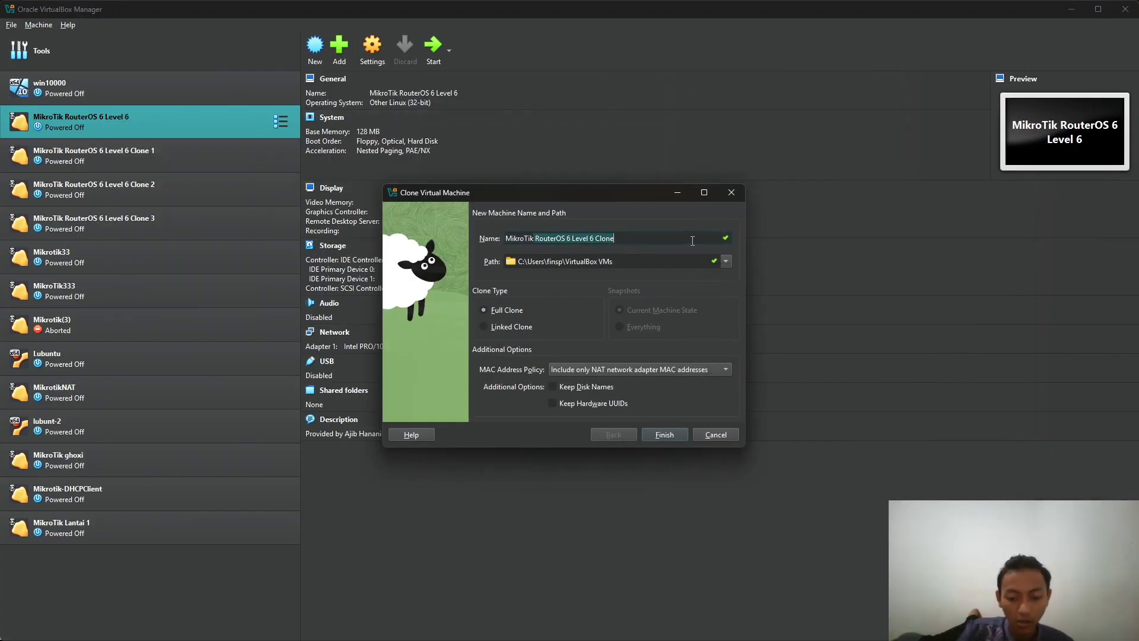
pyautogui.press('BackSpace')
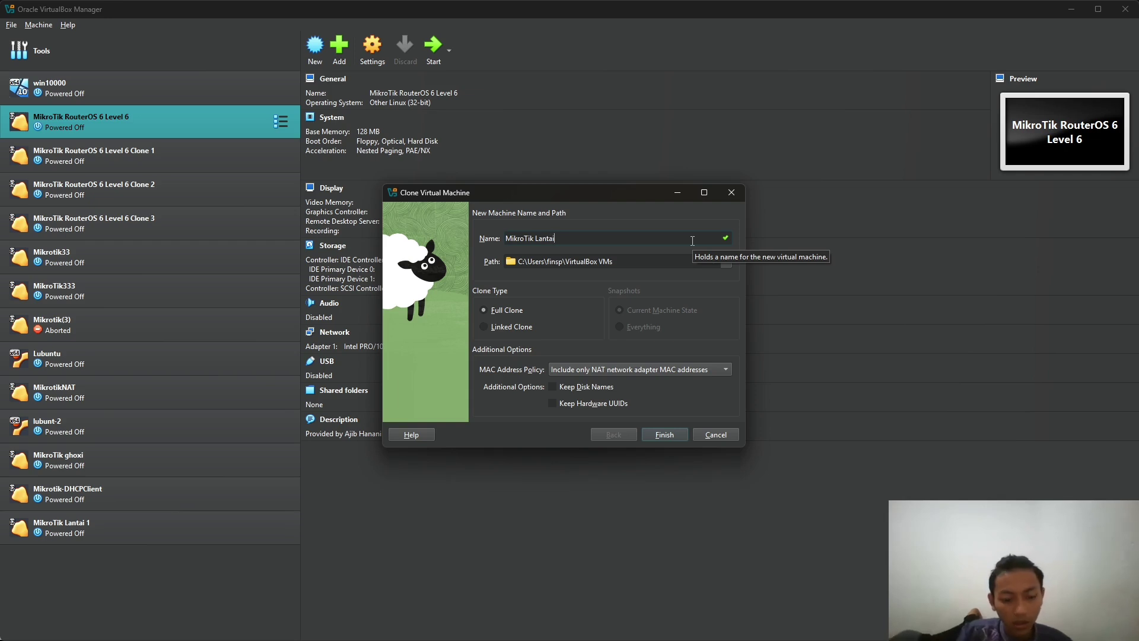
pyautogui.click(665, 435)
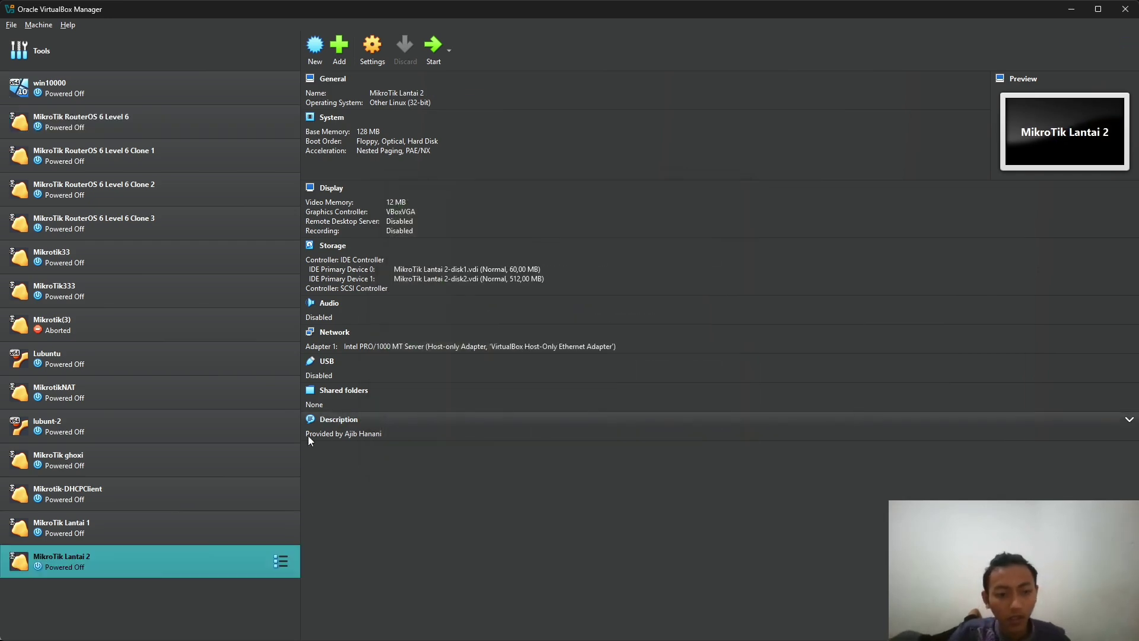
# - Show MikroTik Lantai 1's Adapter 2 network settings, then switch to the assignment brief in the browser
pyautogui.click(133, 521)
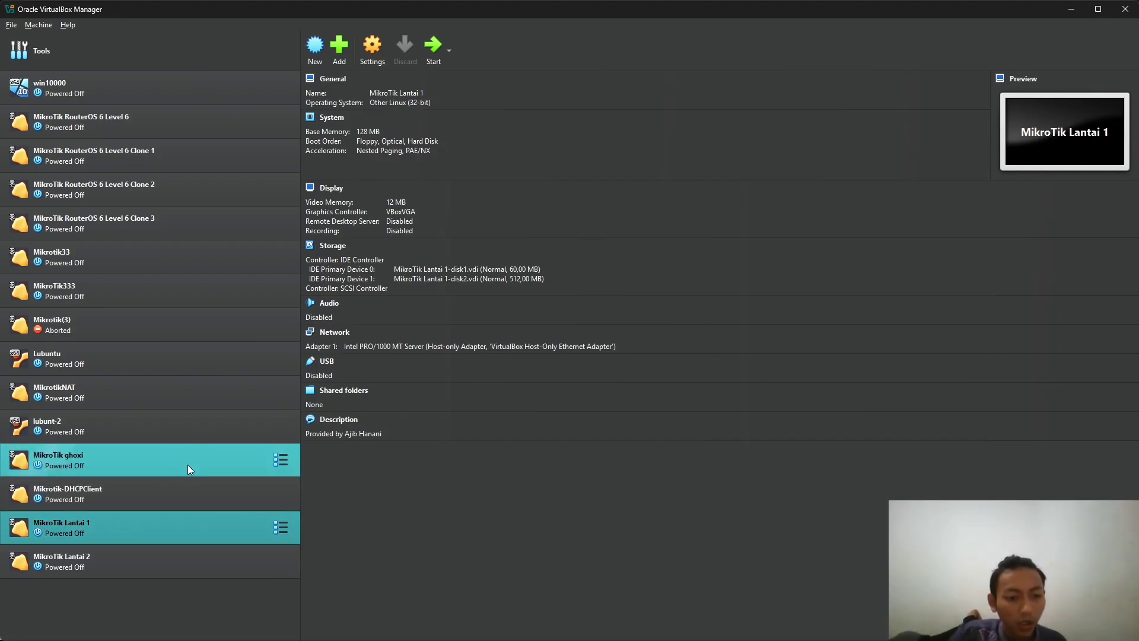
pyautogui.click(373, 47)
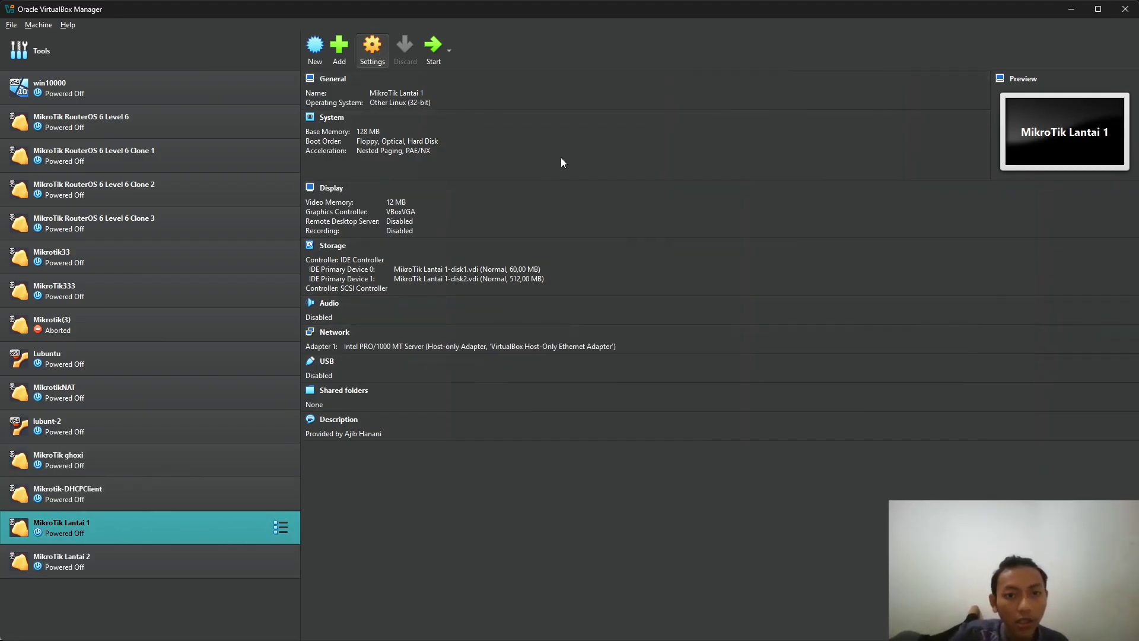
pyautogui.click(397, 341)
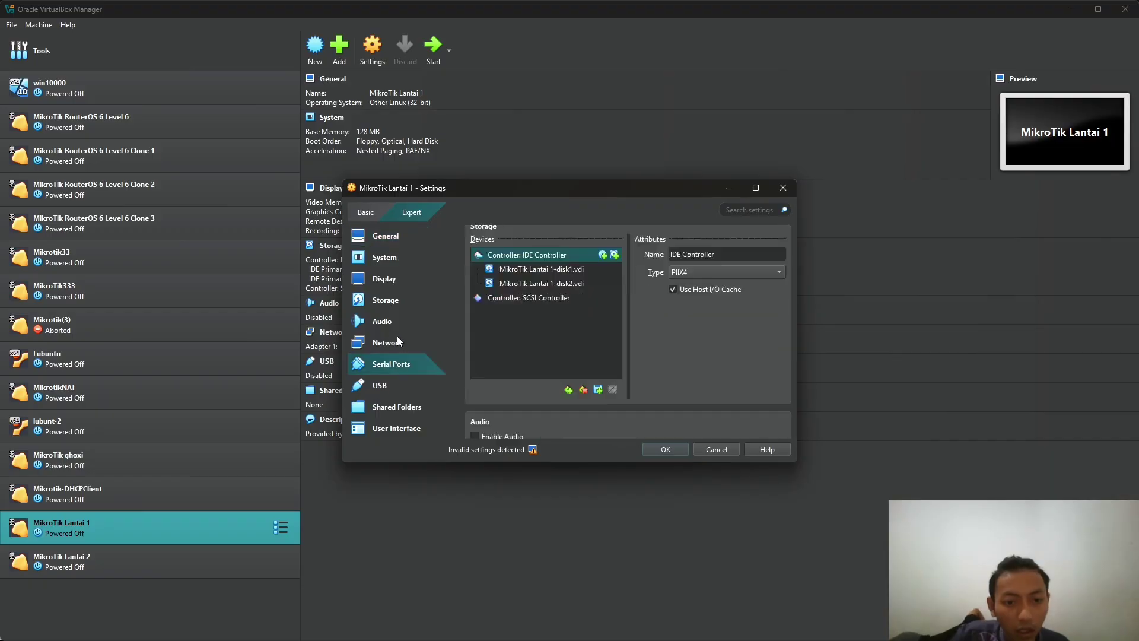
pyautogui.click(552, 253)
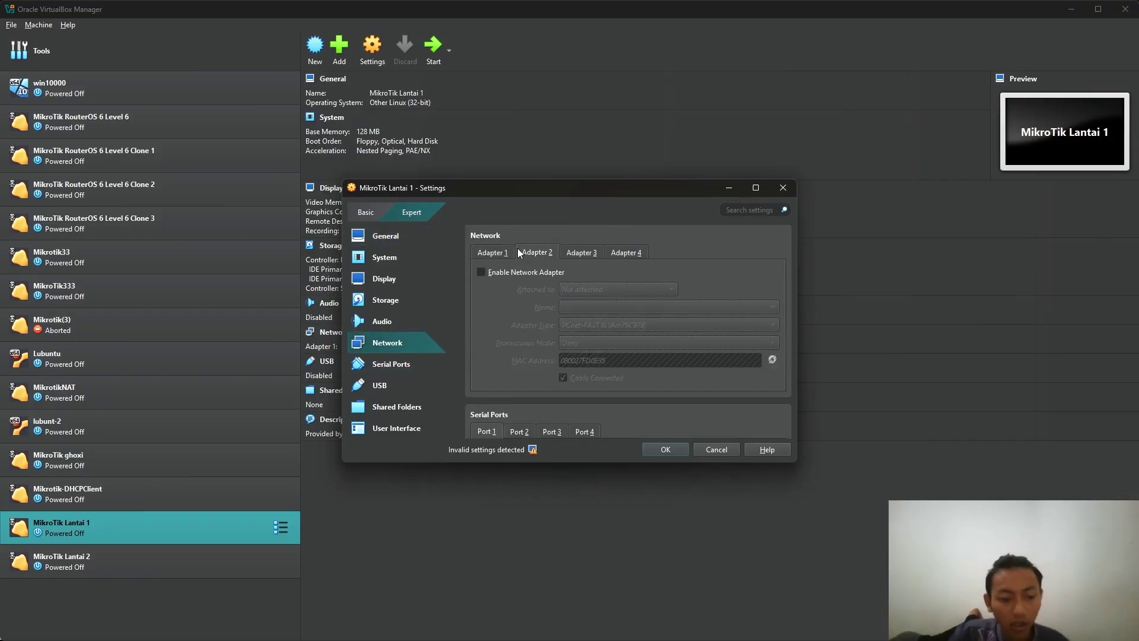
pyautogui.hotkey('alt', 'Tab')
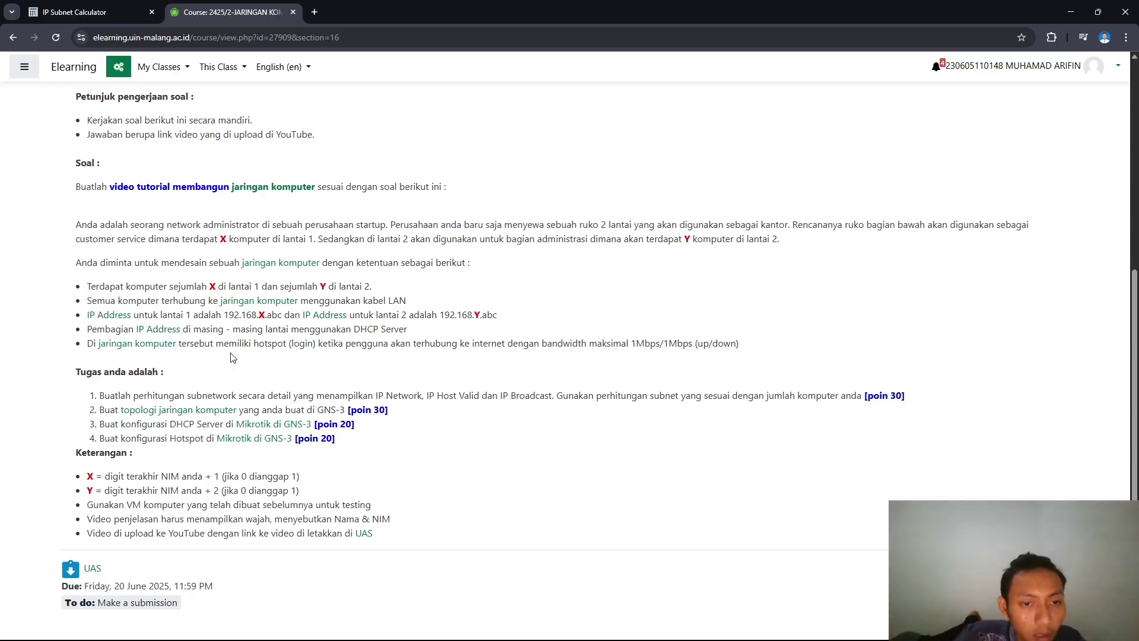
pyautogui.moveTo(87, 330); pyautogui.dragTo(414, 336)
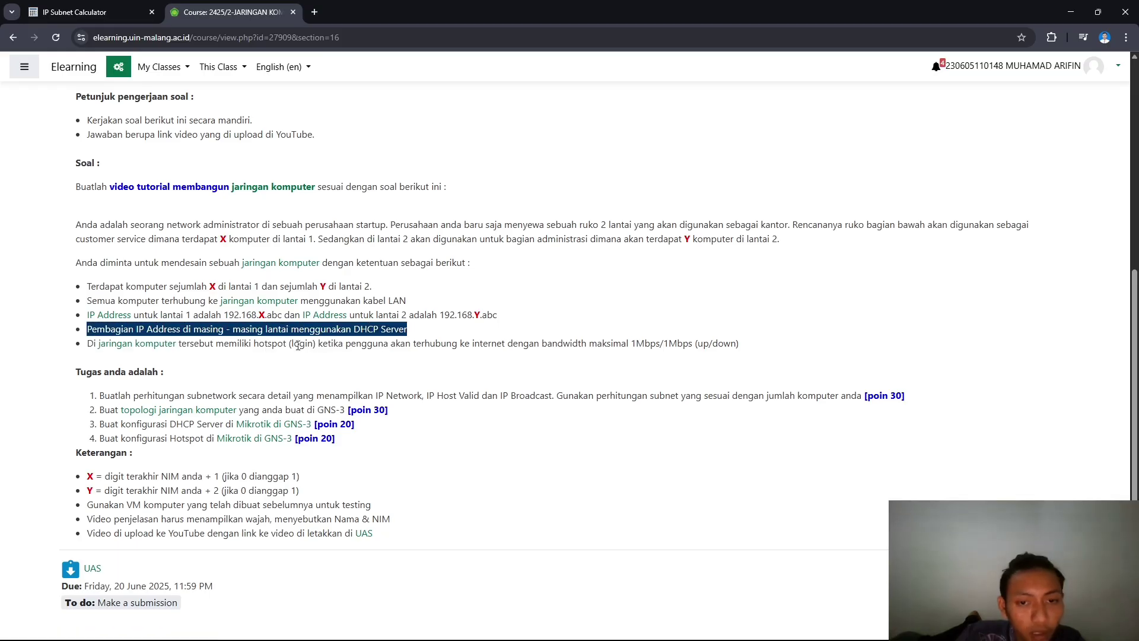
pyautogui.click(156, 346)
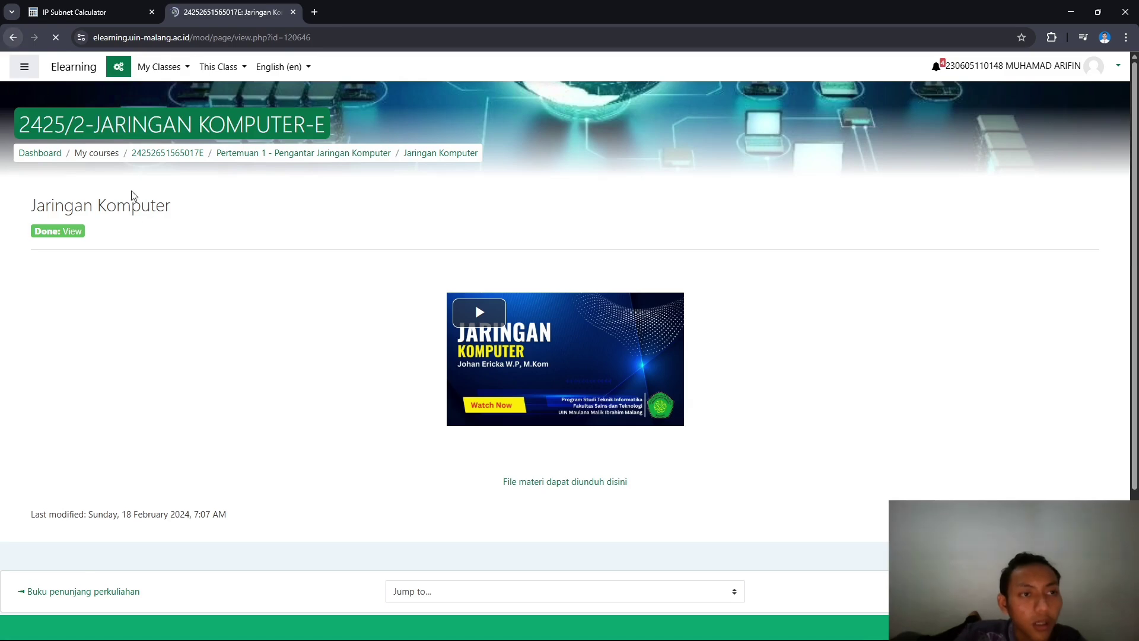
pyautogui.hotkey('alt', 'Left')
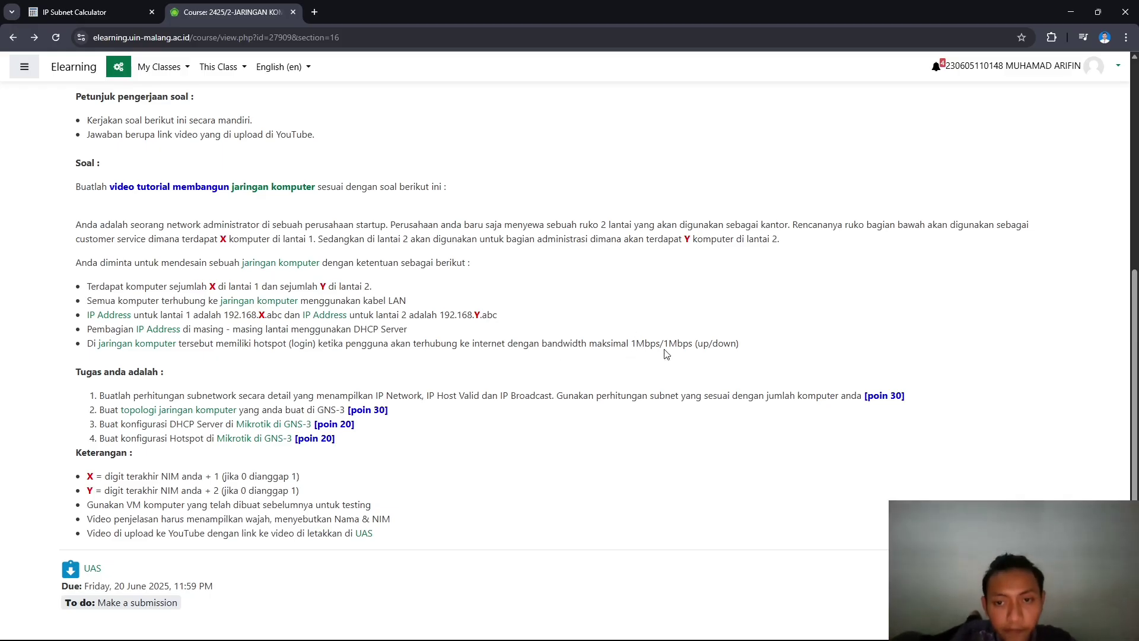
pyautogui.moveTo(633, 343); pyautogui.dragTo(818, 350)
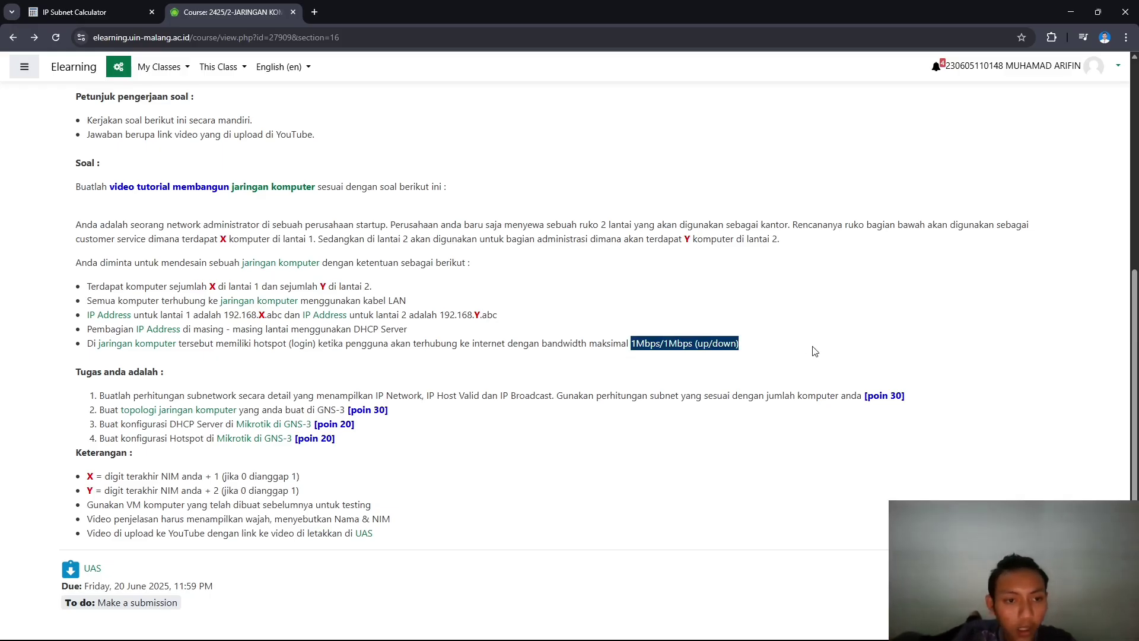
pyautogui.click(118, 341)
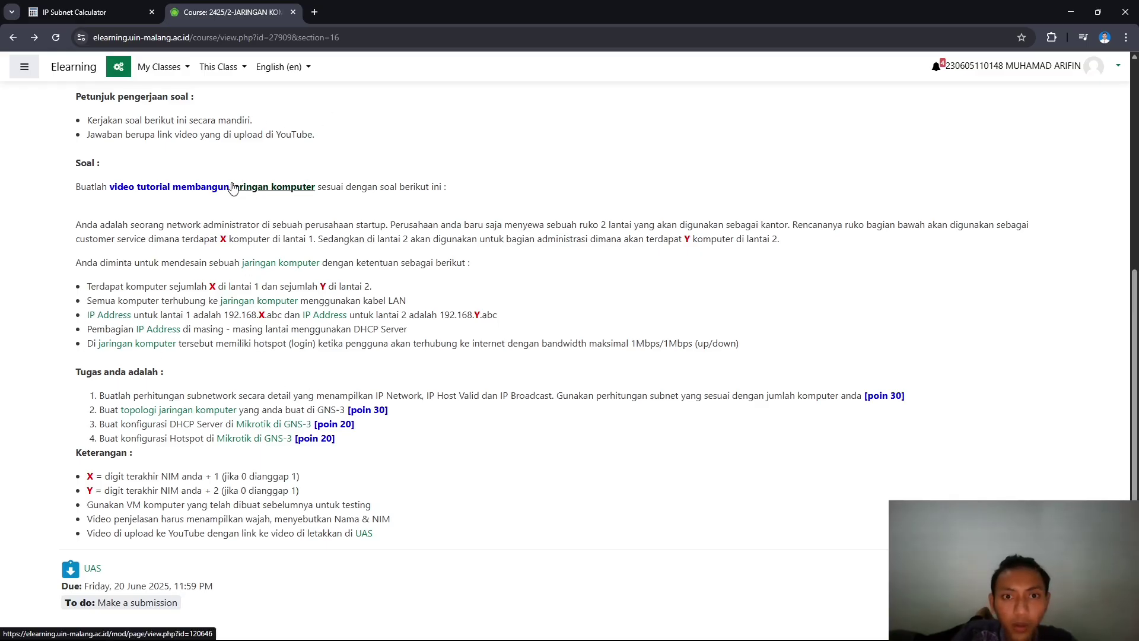
# - Attach MikroTik Lantai 1's Adapter 1 to NAT
pyautogui.hotkey('alt', 'Tab')
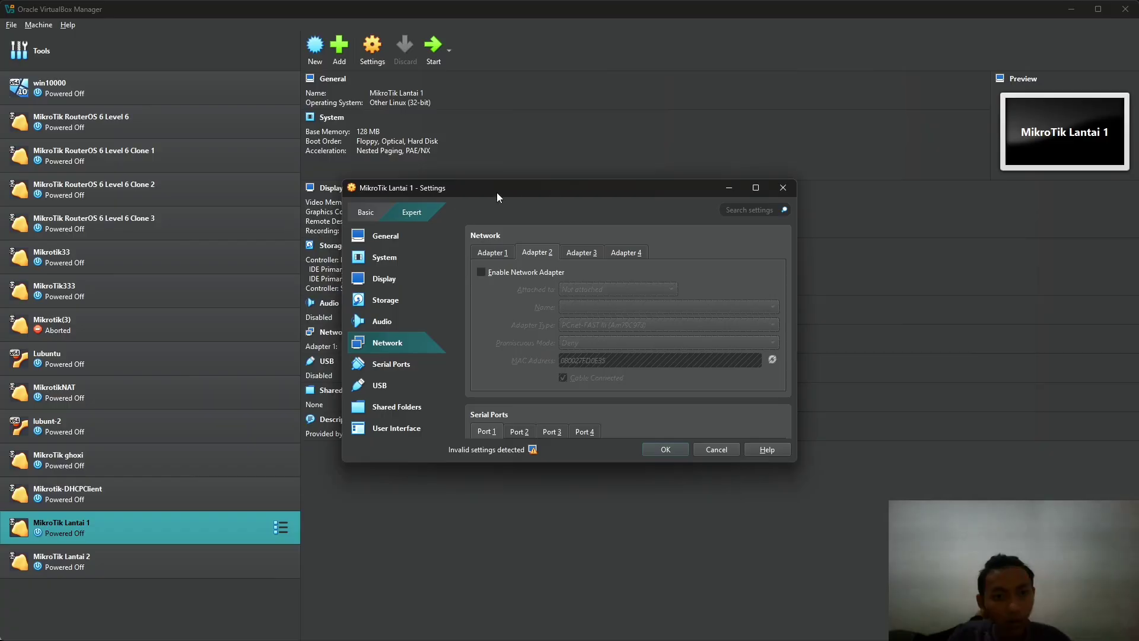
pyautogui.click(497, 255)
pyautogui.click(537, 251)
pyautogui.click(504, 255)
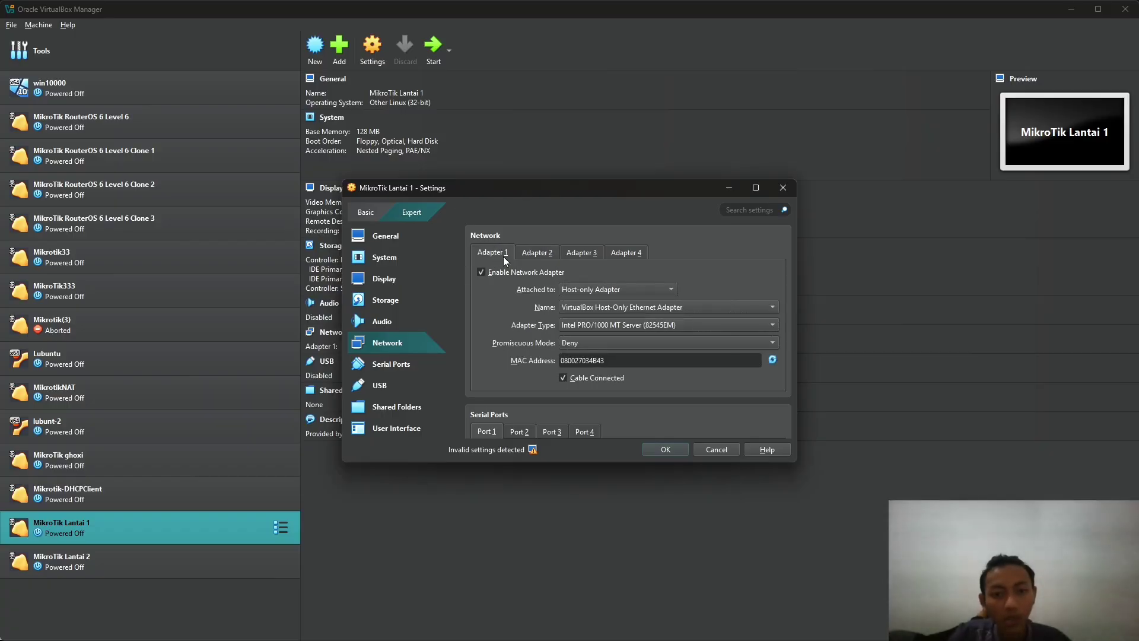
pyautogui.click(593, 289)
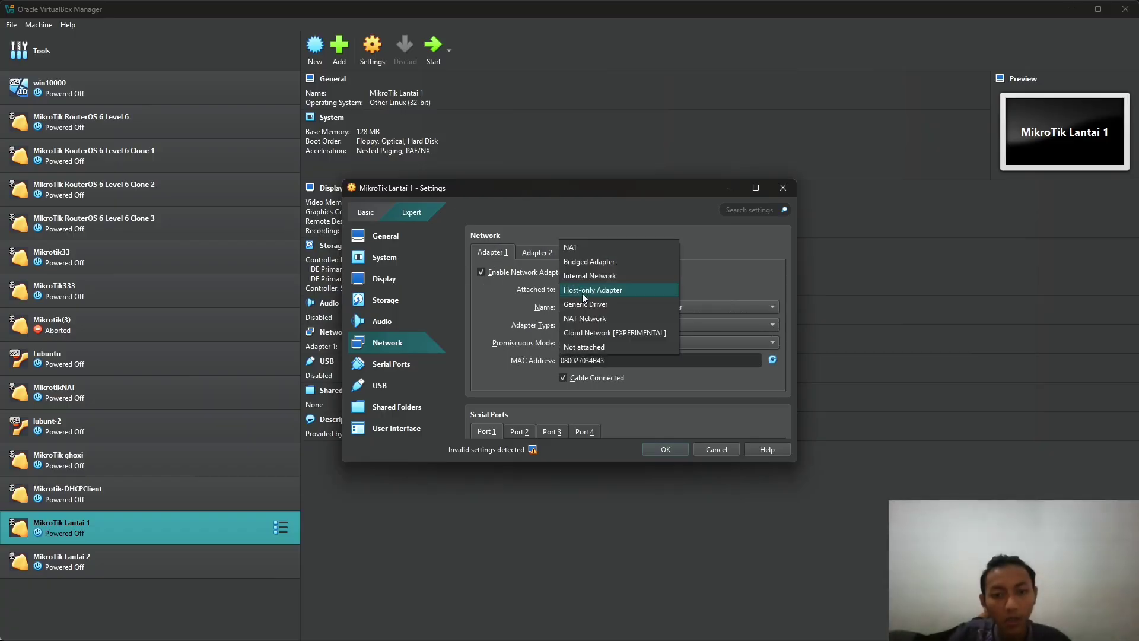
pyautogui.click(622, 241)
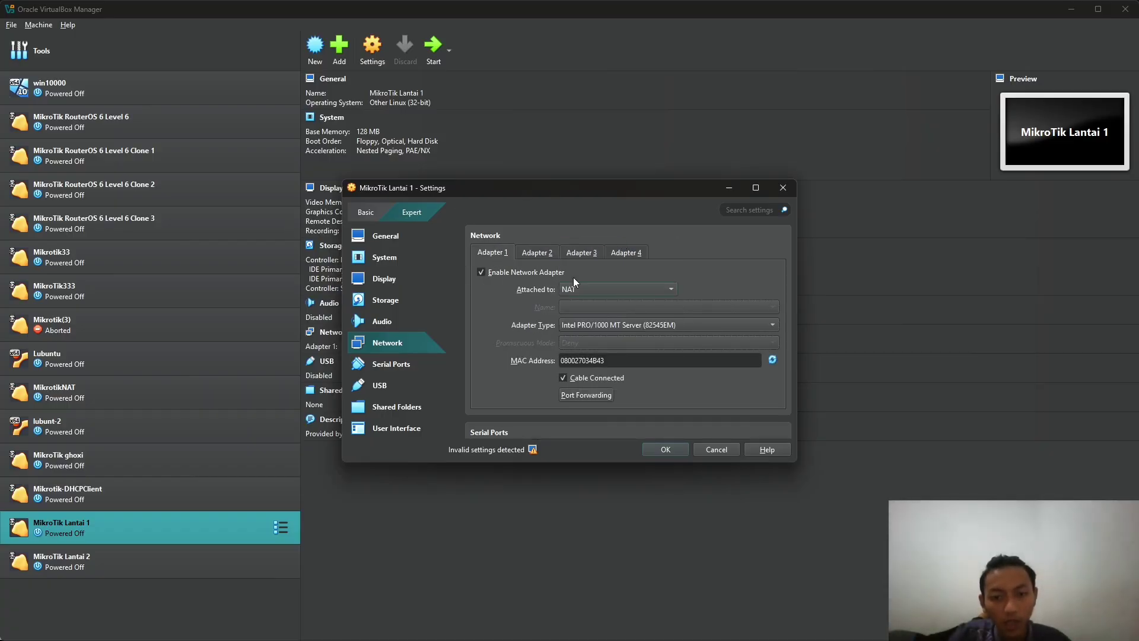
# - Enable Adapter 2 as a Host-only Adapter and save the network settings
pyautogui.click(544, 254)
pyautogui.click(482, 271)
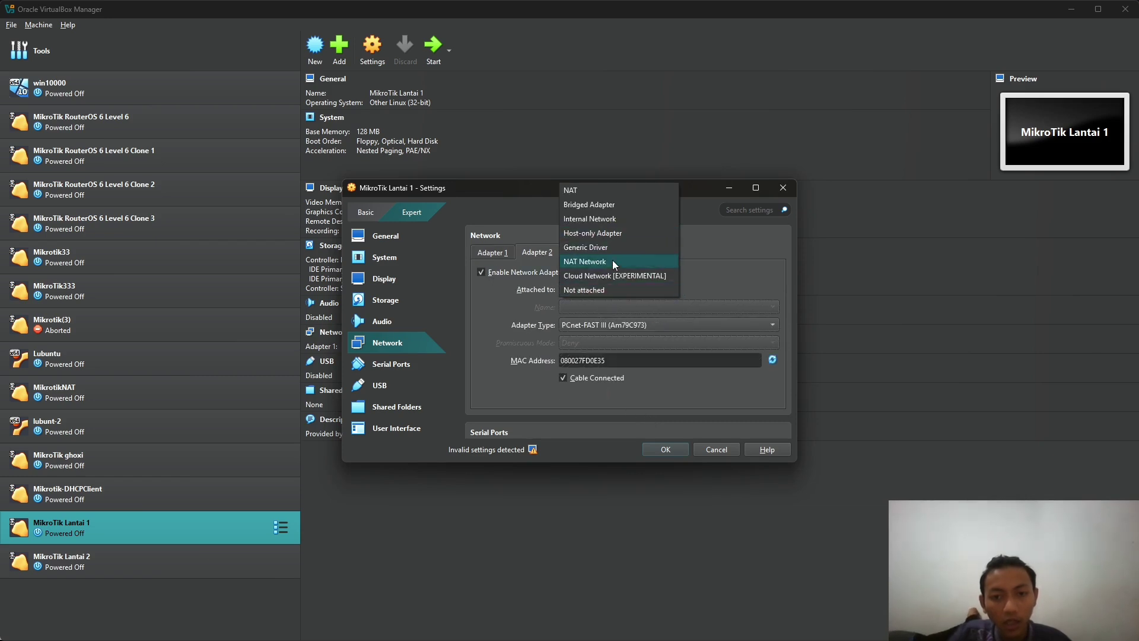
pyautogui.click(614, 233)
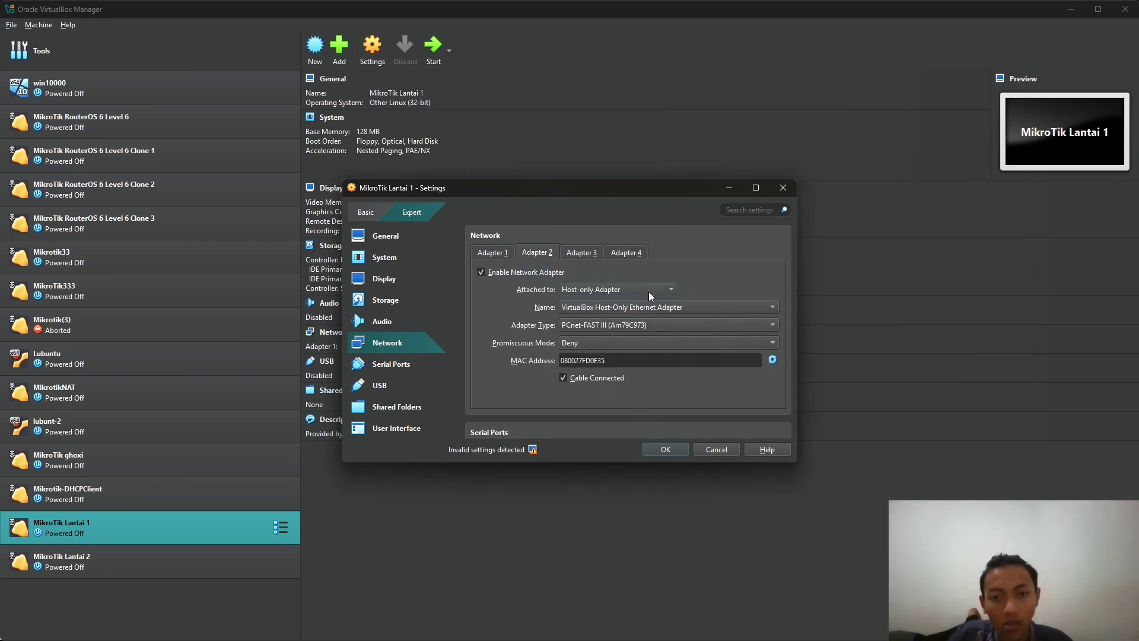
pyautogui.click(492, 253)
pyautogui.click(534, 253)
pyautogui.click(492, 252)
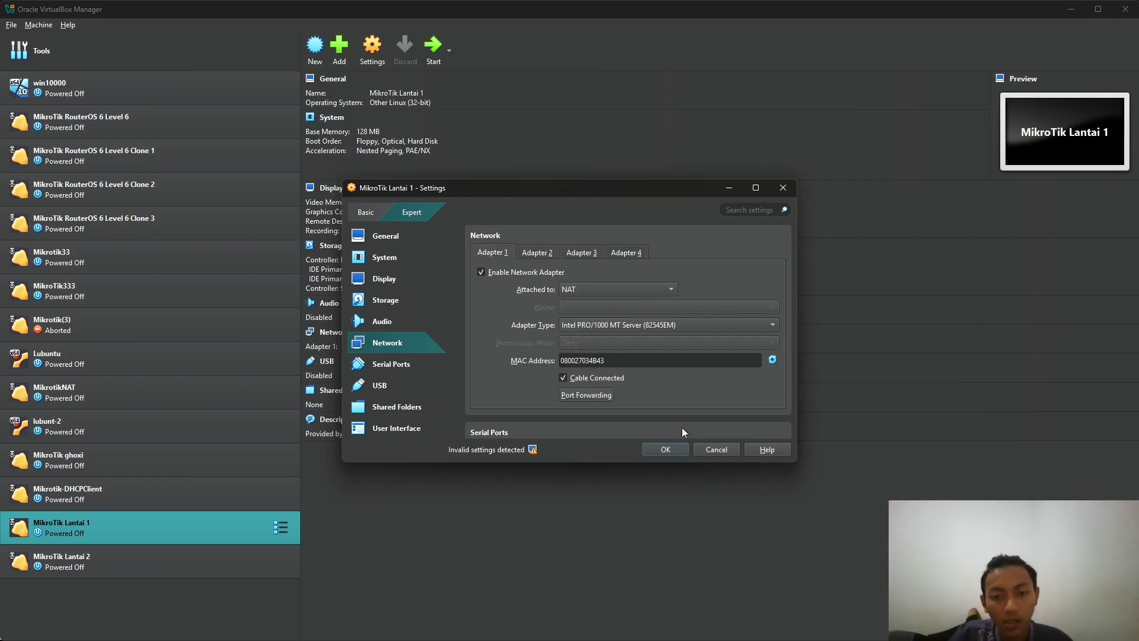
pyautogui.click(667, 449)
pyautogui.moveTo(155, 558); pyautogui.dragTo(119, 547)
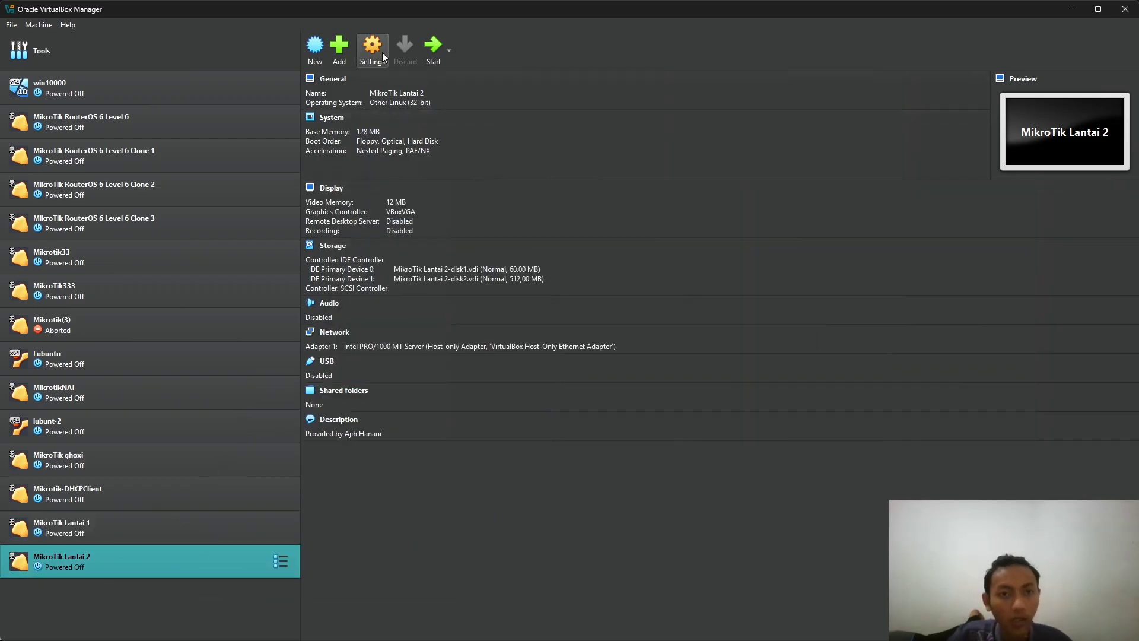
# - Give MikroTik Lantai 2 Adapter 1 on NAT and an enabled Host-only Adapter 2, and save
pyautogui.hotkey('ctrl', 's')
pyautogui.click(385, 342)
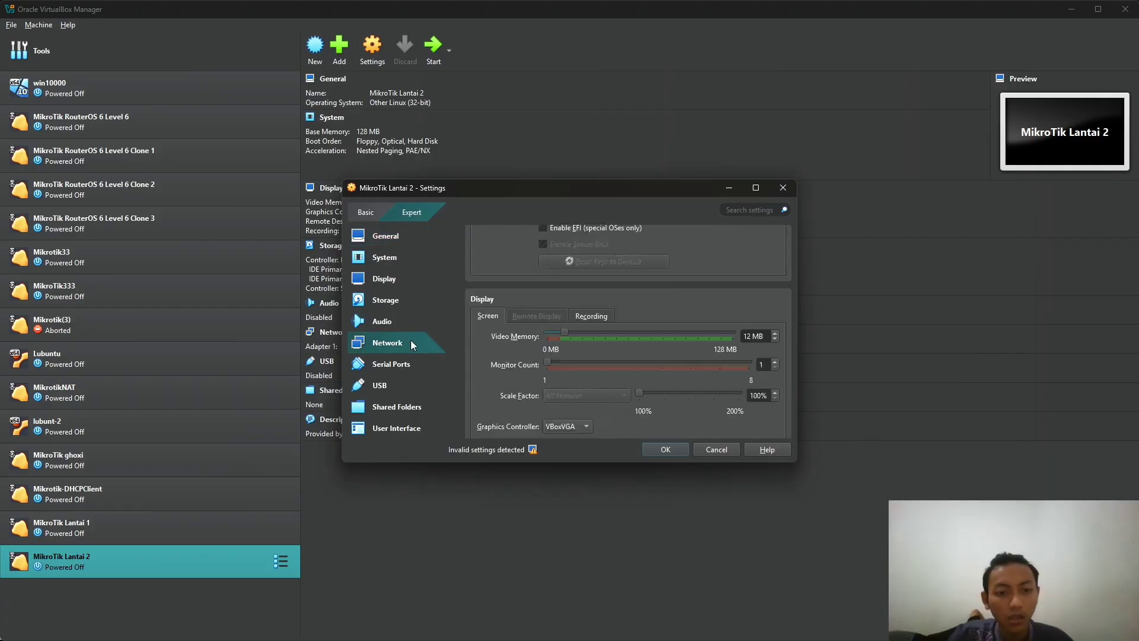
pyautogui.click(590, 290)
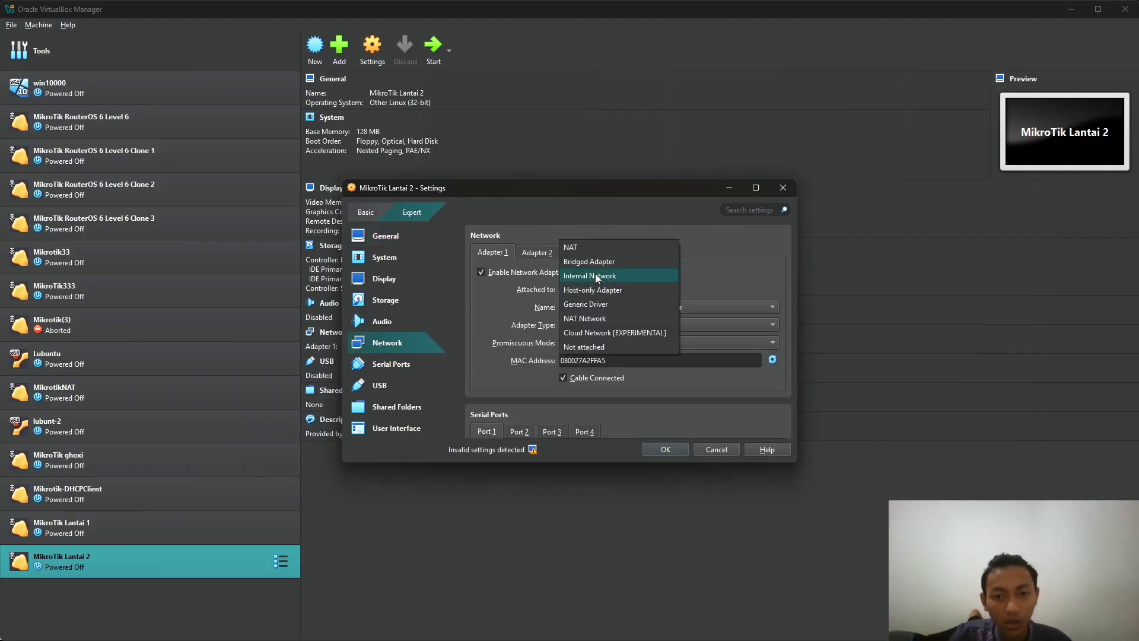
pyautogui.click(537, 252)
pyautogui.click(541, 273)
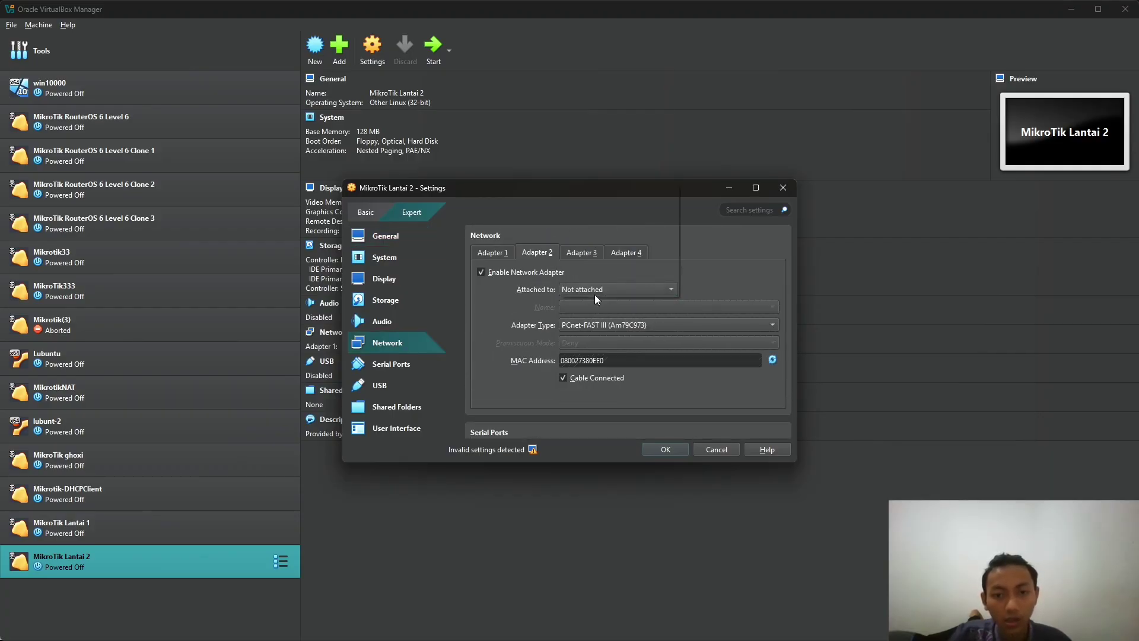
pyautogui.click(594, 290)
pyautogui.click(606, 233)
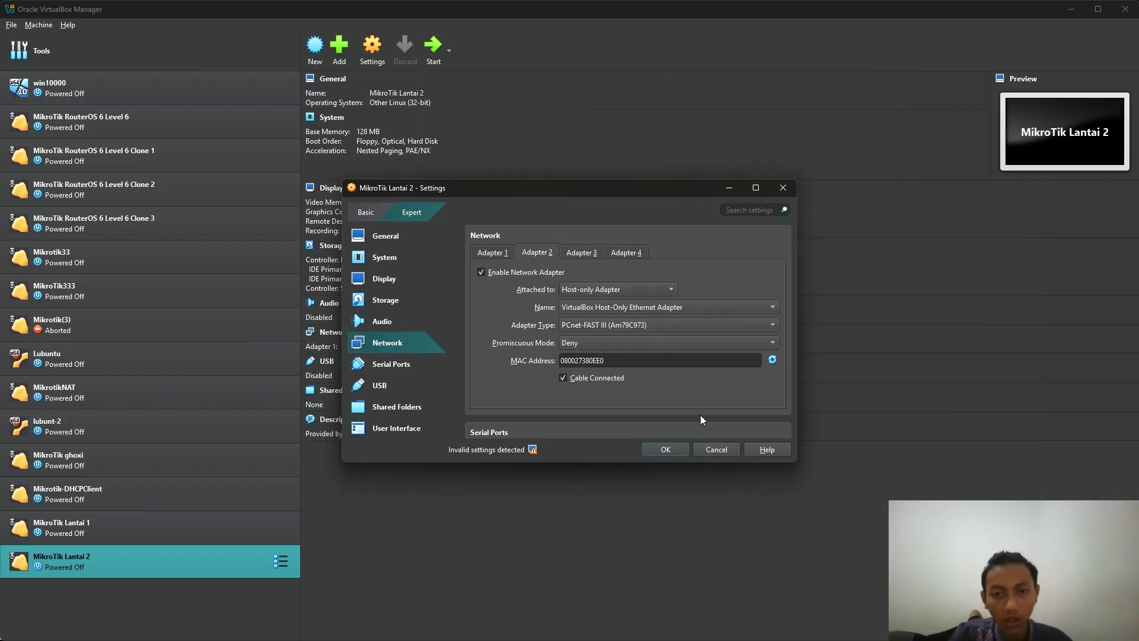
pyautogui.click(666, 449)
pyautogui.click(128, 532)
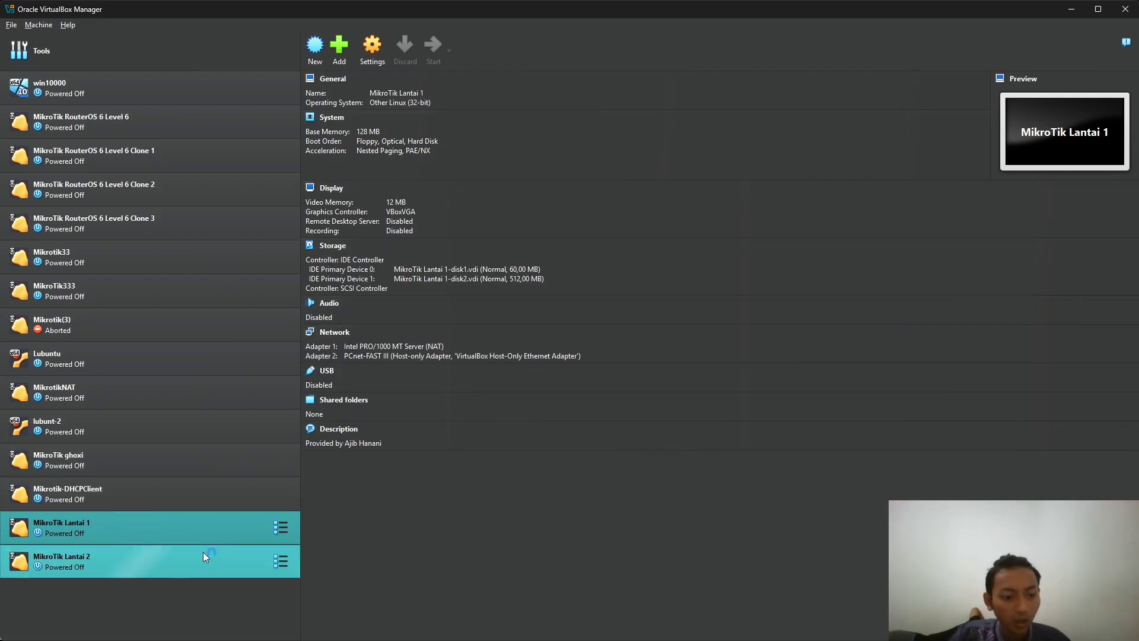
# - Power on both MikroTik Lantai VMs and launch WinBox by searching 'win' in the Start menu
pyautogui.click(203, 552)
pyautogui.click(444, 60)
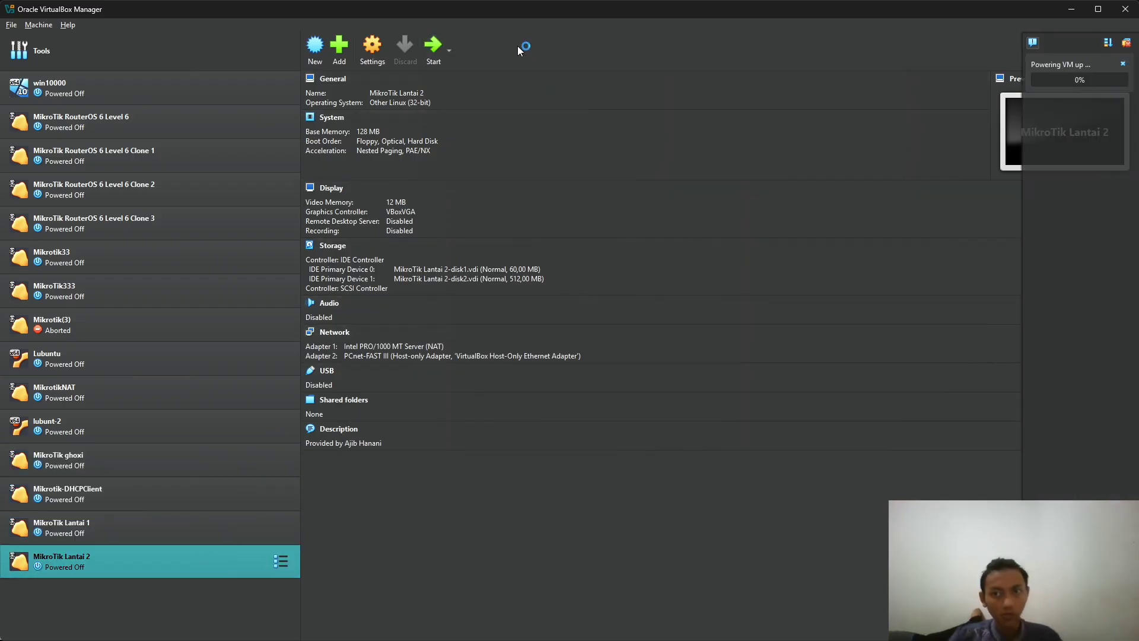
pyautogui.press('super')
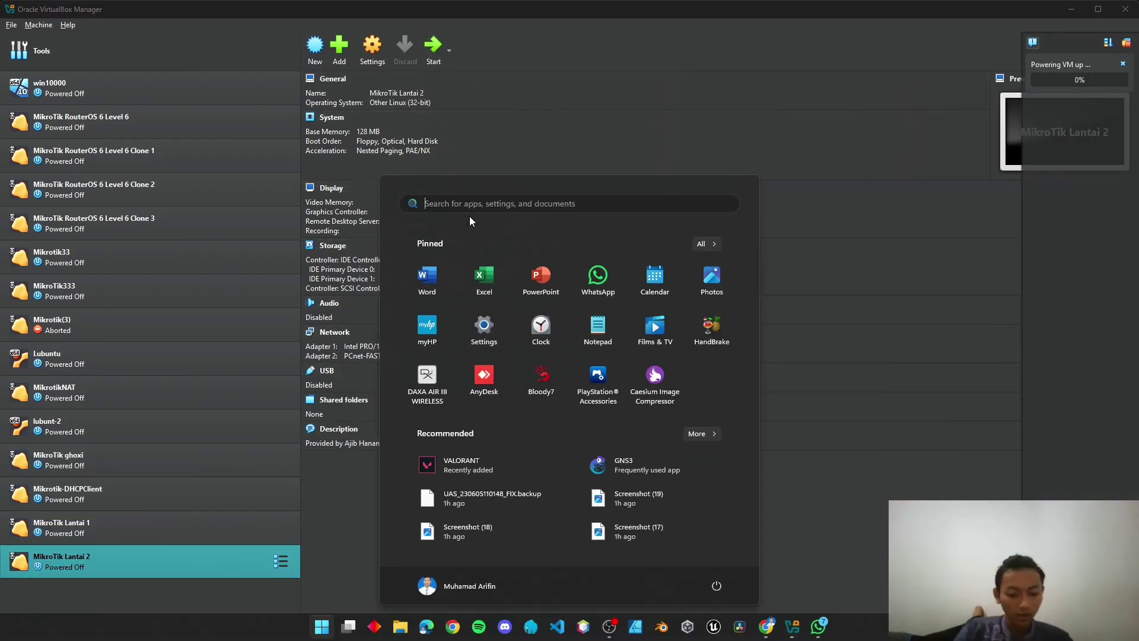
pyautogui.write('wn')
pyautogui.press('BackSpace')
pyautogui.press('BackSpace')
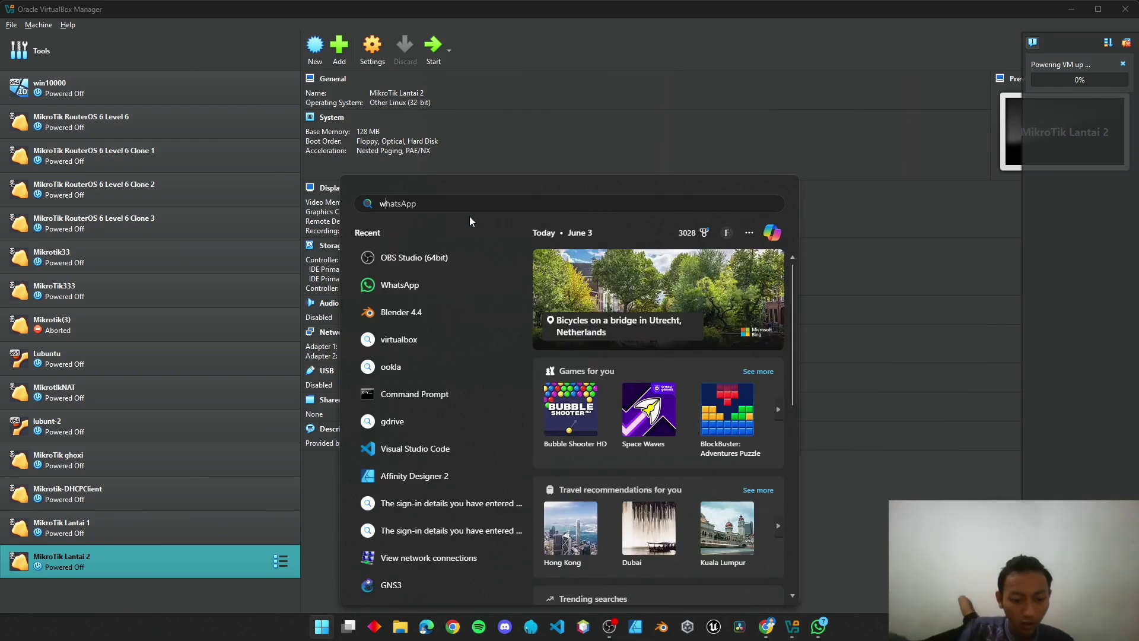
pyautogui.write('winbo')
pyautogui.press('Return')
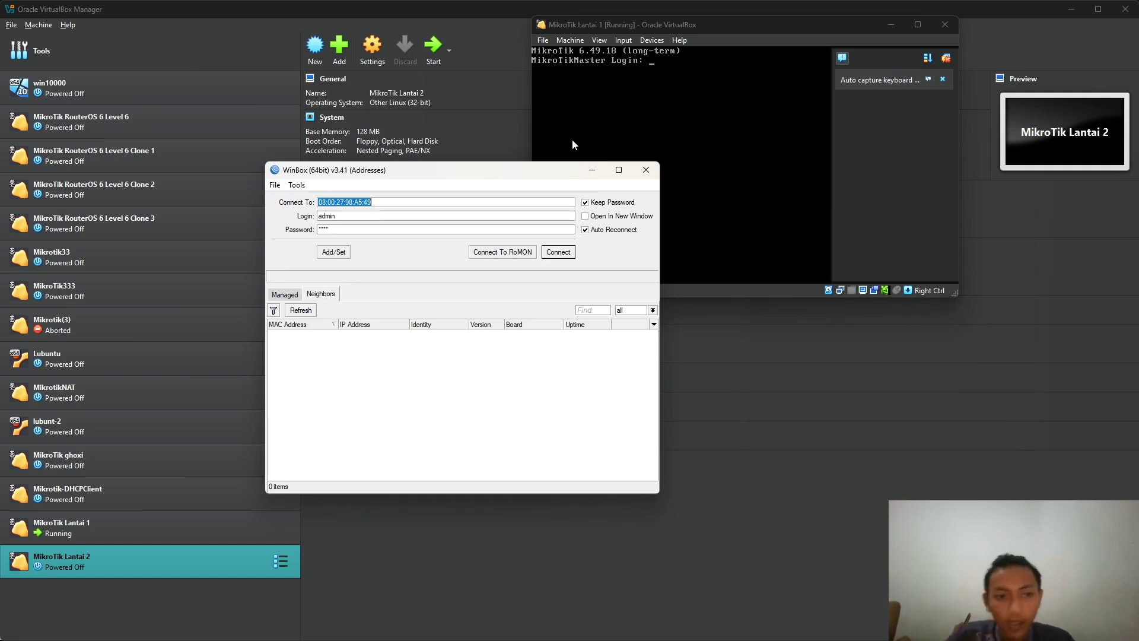
# - Refresh Neighbors, connect to the MikroTikMaster router, and maximize the WinBox window
pyautogui.click(301, 311)
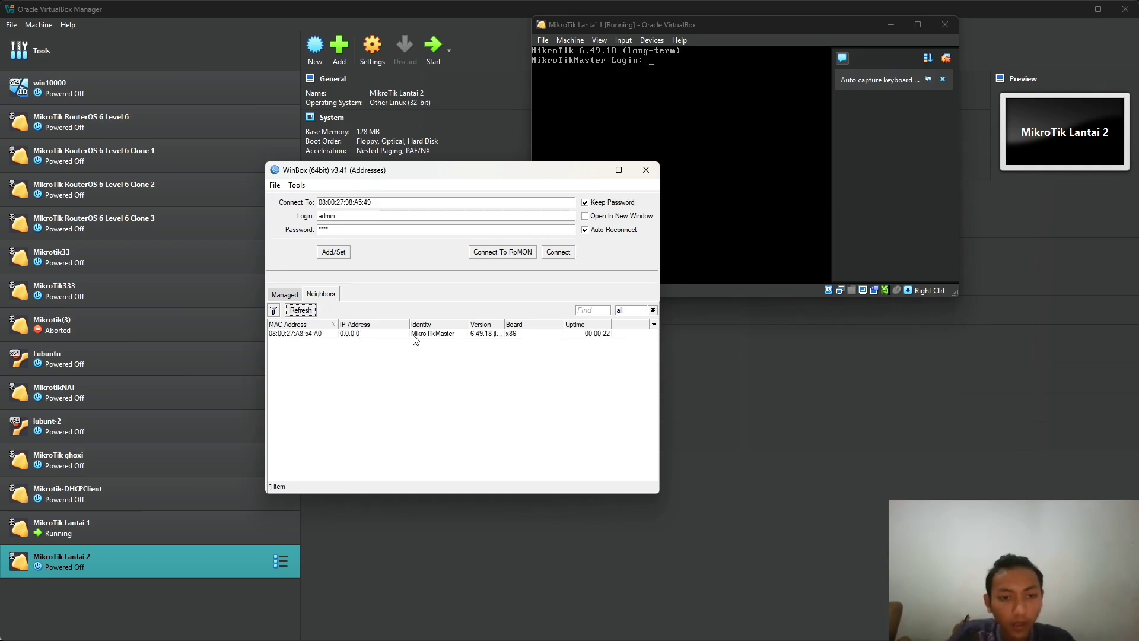
pyautogui.click(466, 335)
pyautogui.click(561, 254)
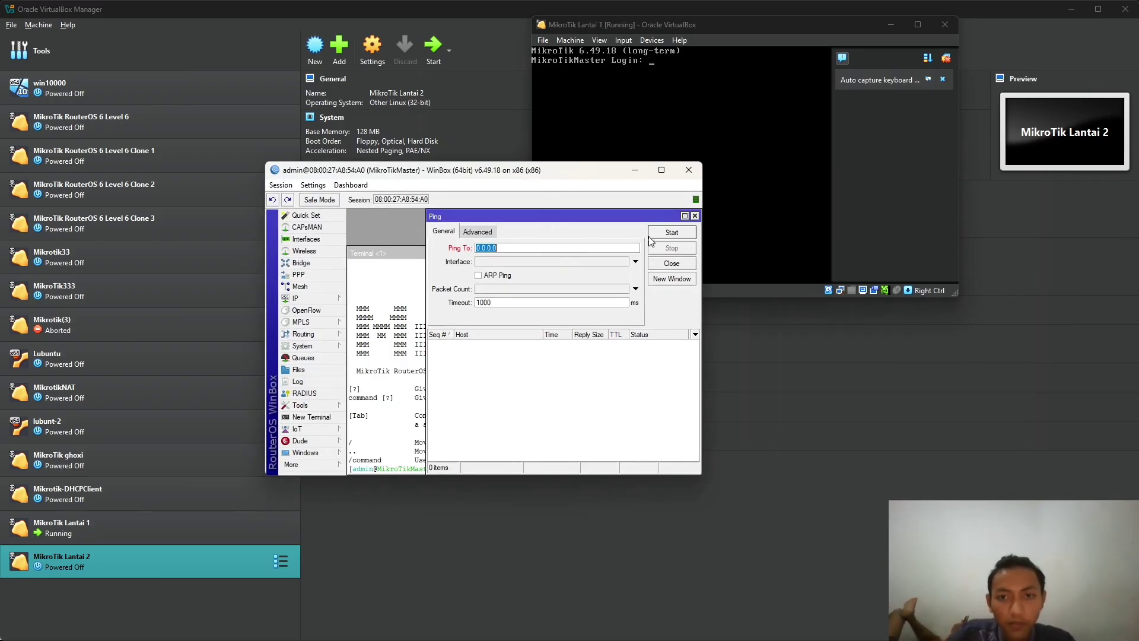
pyautogui.click(662, 169)
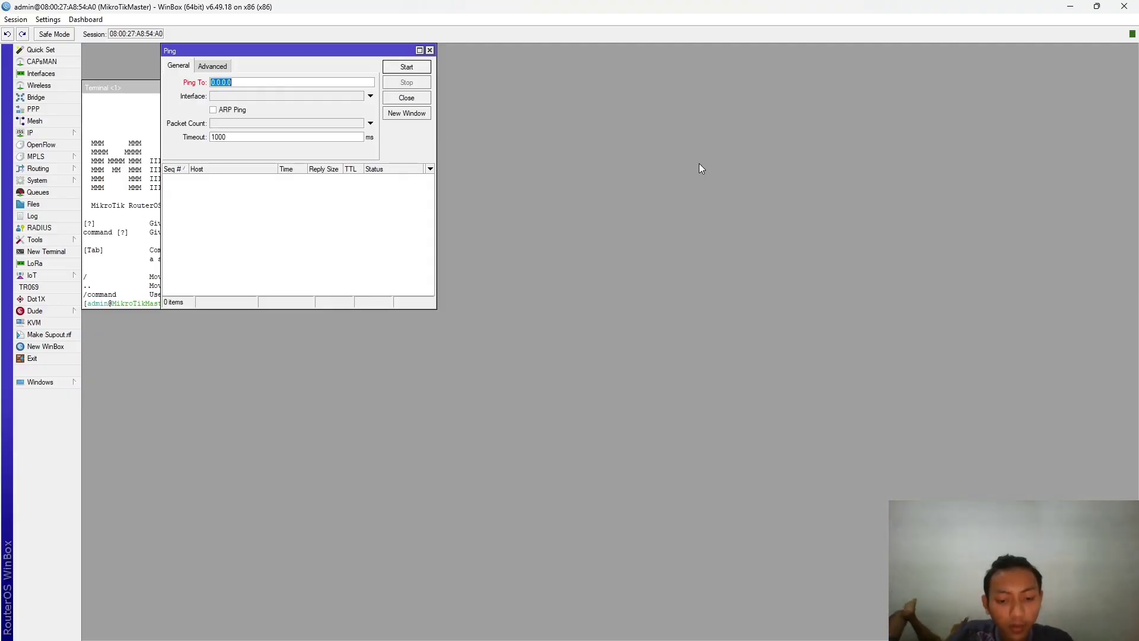
# - Close the Ping window and rename the router identity to MikroTikLT1r under System > Identity
pyautogui.click(429, 51)
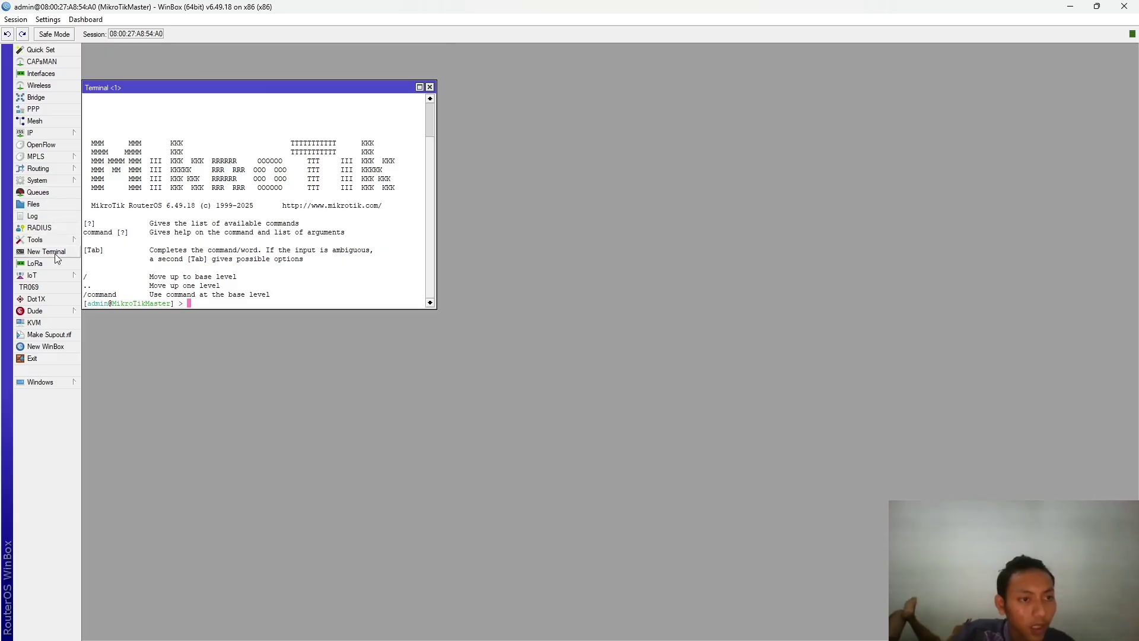
pyautogui.click(53, 178)
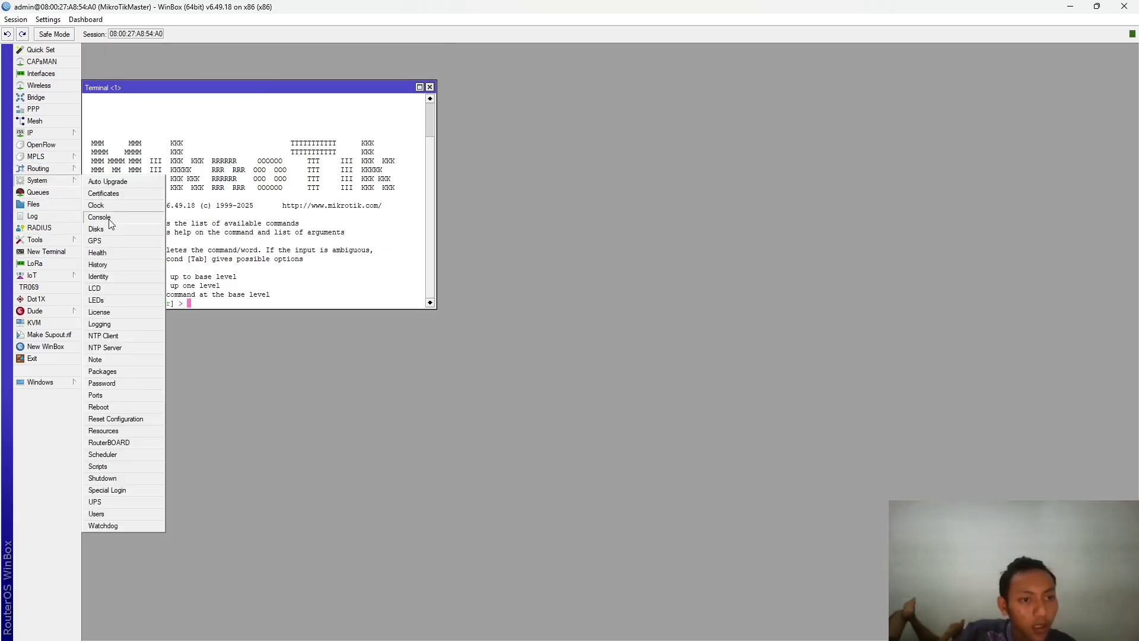
pyautogui.click(98, 276)
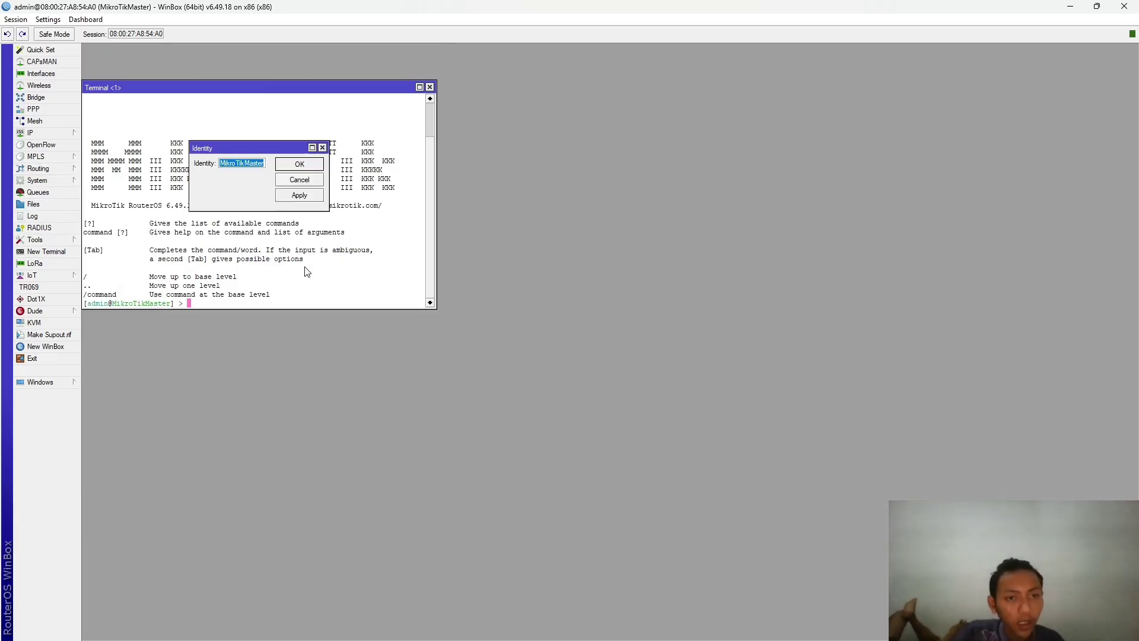
pyautogui.click(248, 176)
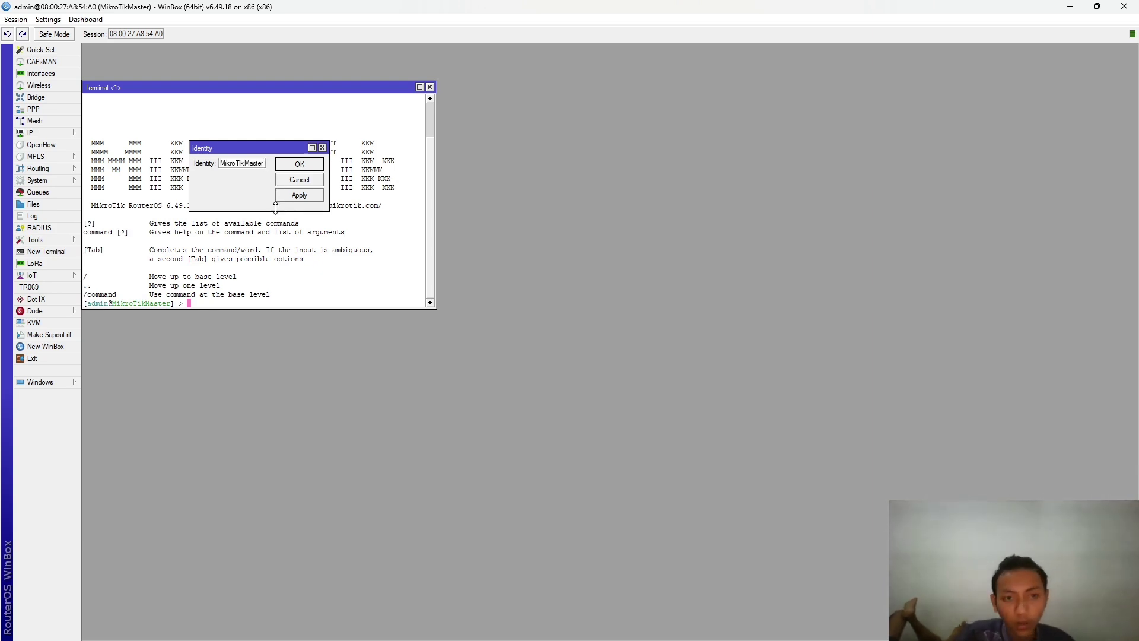
pyautogui.click(255, 164)
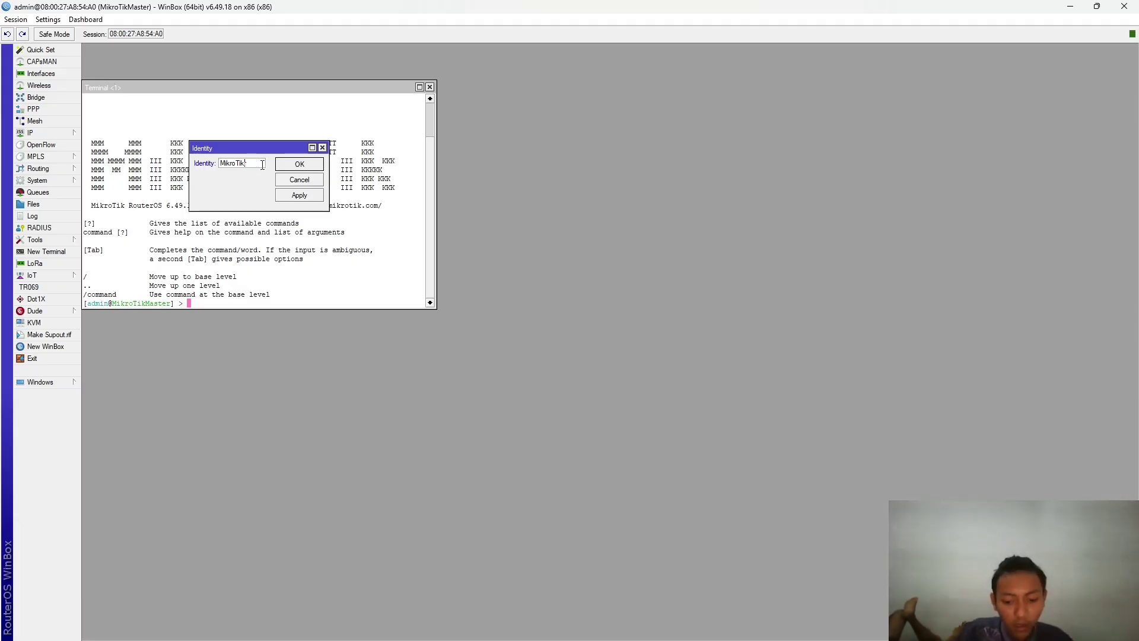
pyautogui.write('T1')
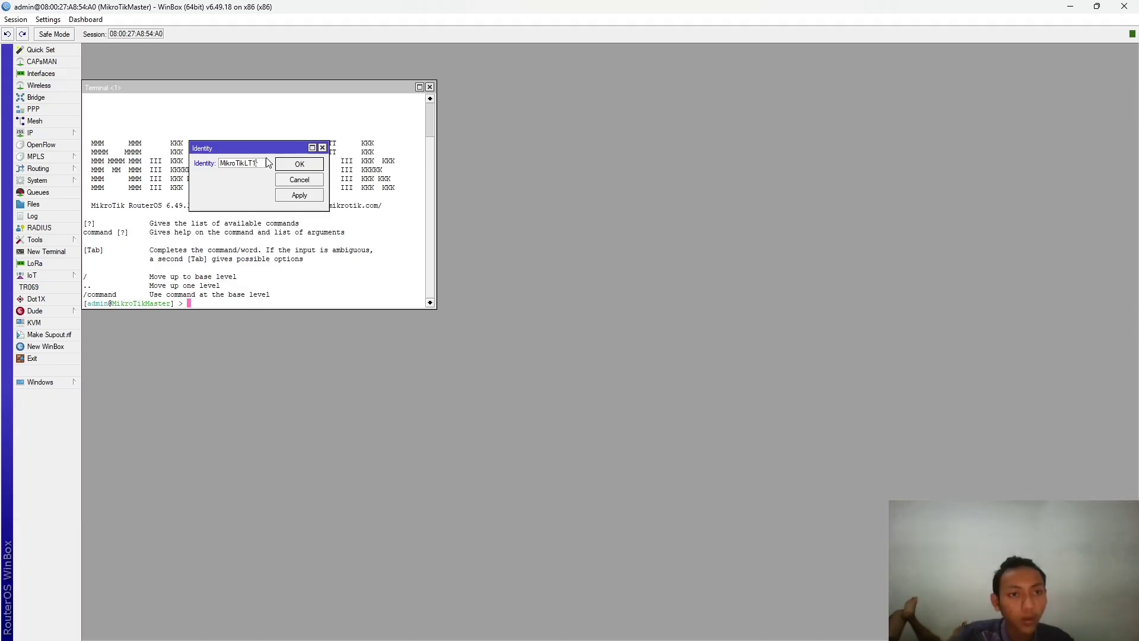
pyautogui.click(299, 195)
pyautogui.click(299, 163)
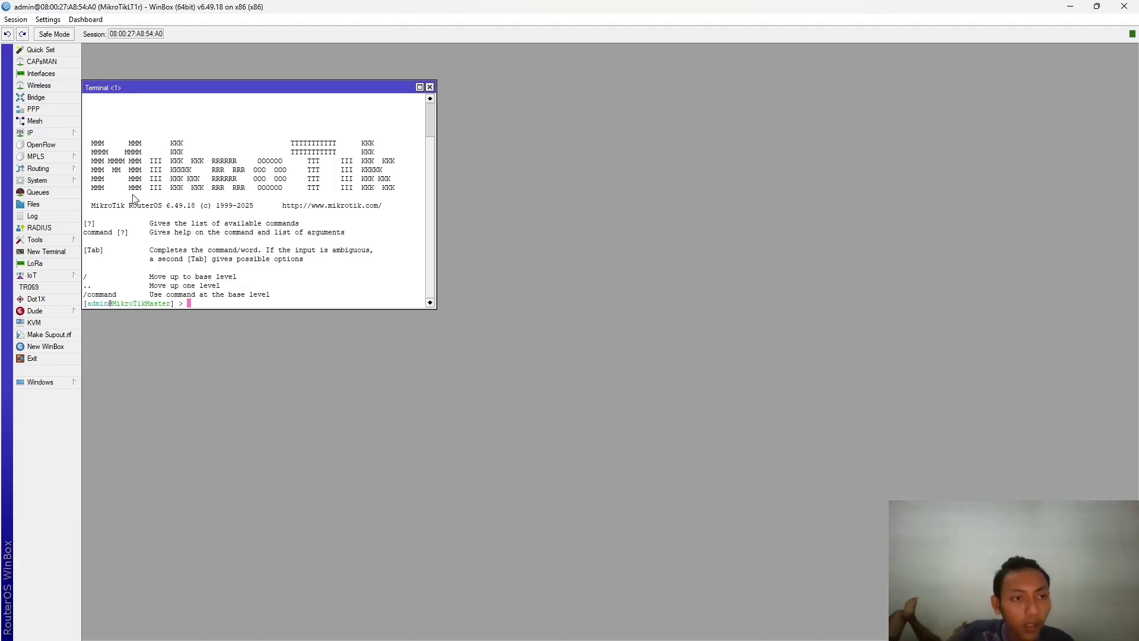
# - Look at the empty IP address list, then bring up the Interfaces list
pyautogui.click(60, 133)
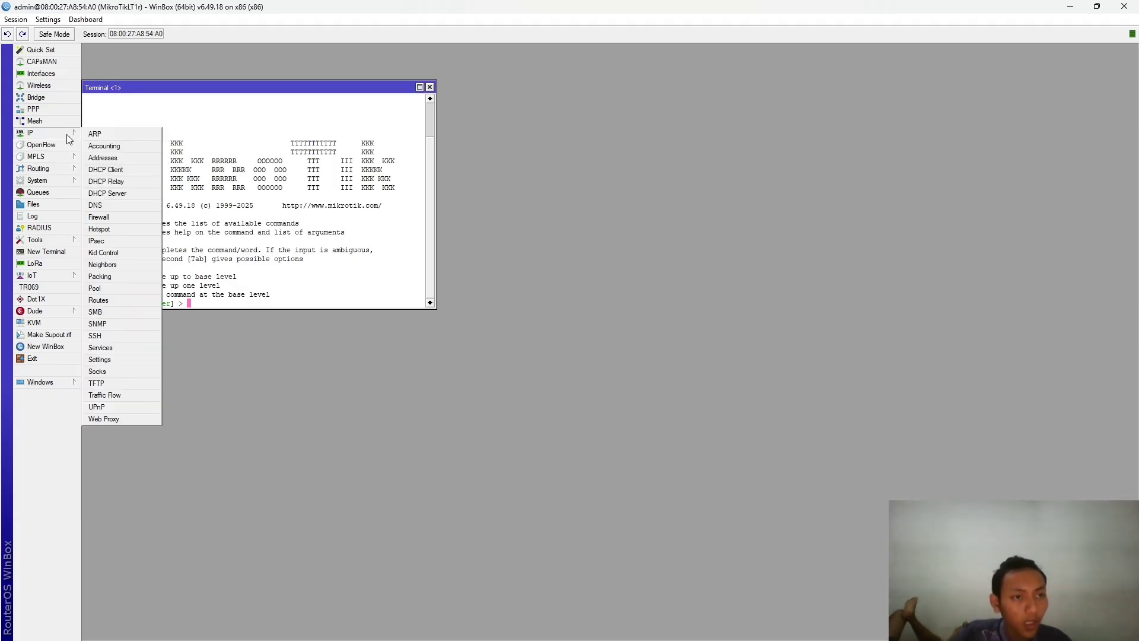
pyautogui.click(104, 157)
pyautogui.click(330, 109)
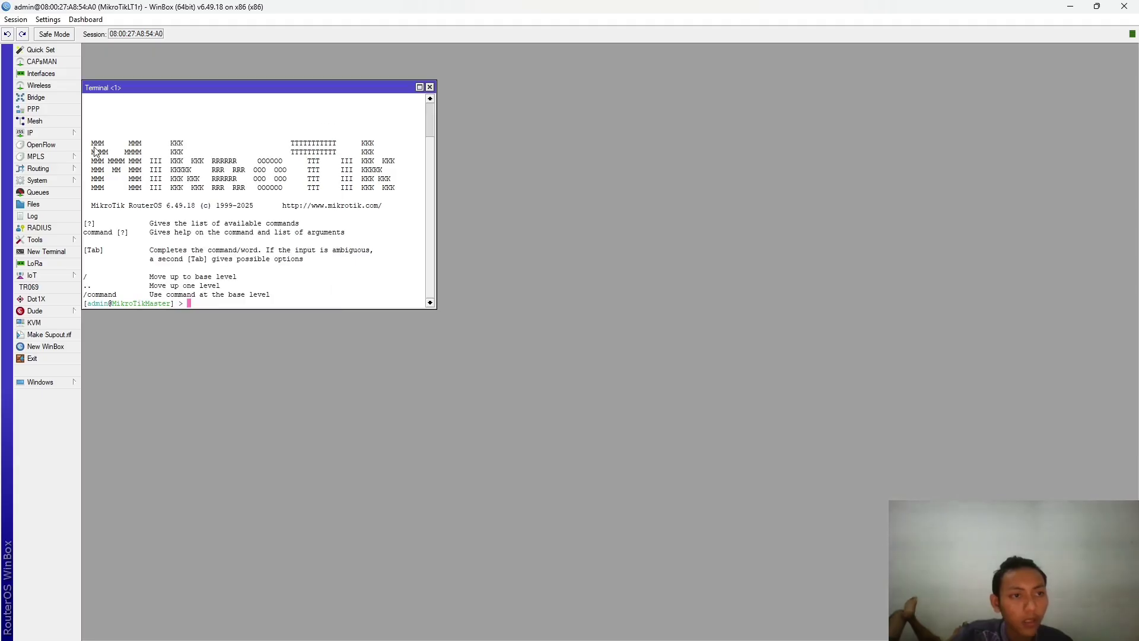
pyautogui.click(68, 136)
pyautogui.click(41, 73)
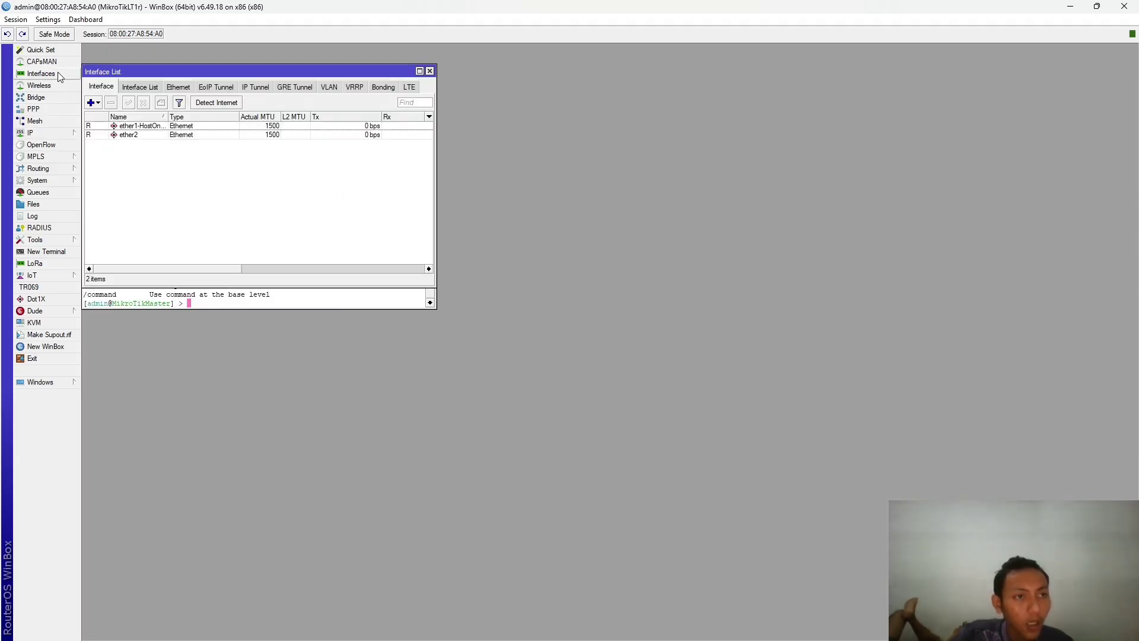
pyautogui.moveTo(154, 72); pyautogui.dragTo(228, 94)
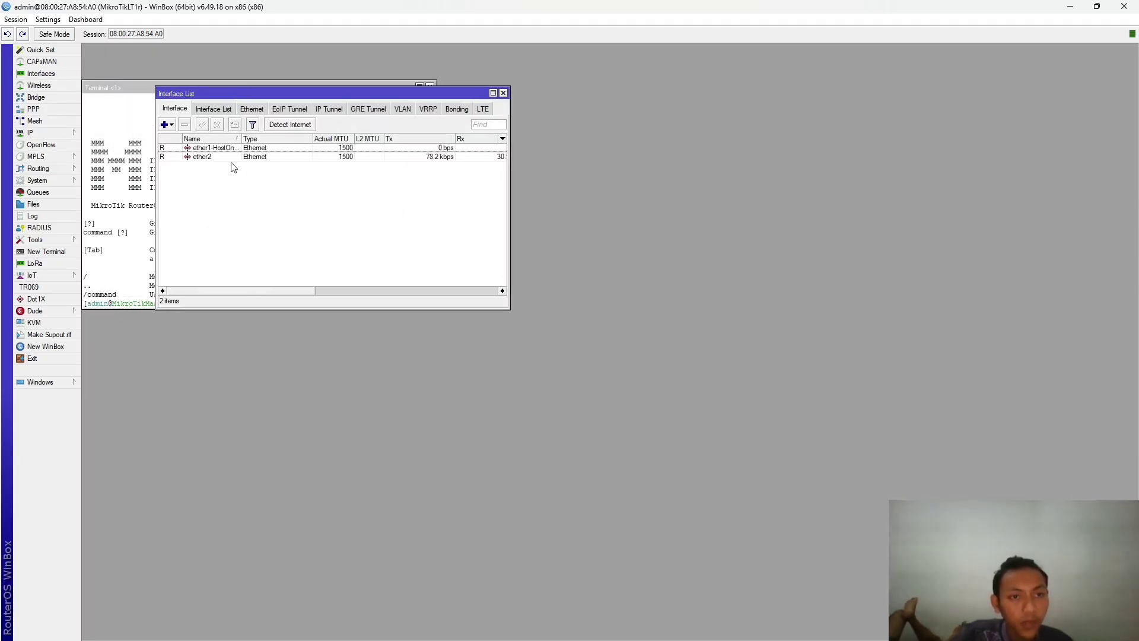
# - Open ether1-HostOnlyAdapter and remove 'HostOnlyAdapter' from its name
pyautogui.doubleClick(228, 150)
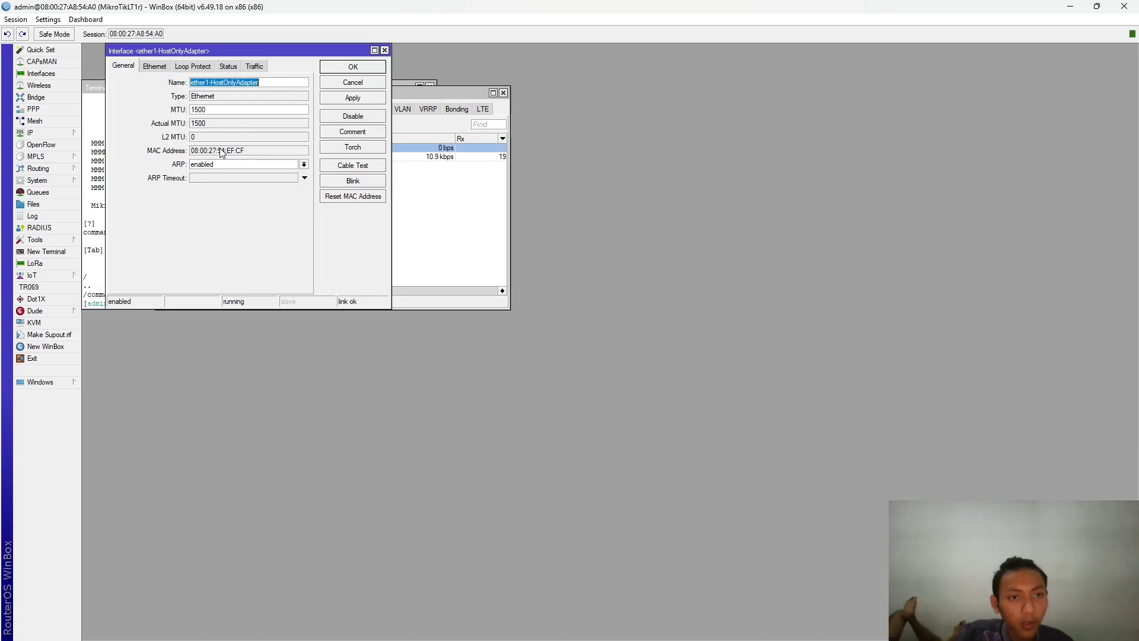
pyautogui.click(216, 83)
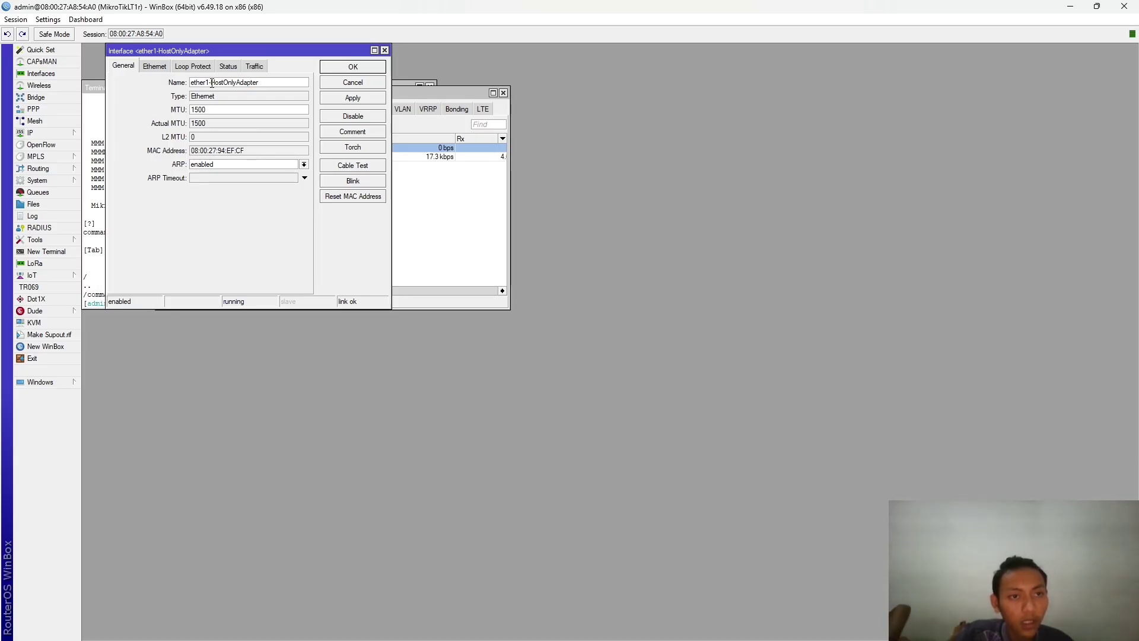
pyautogui.moveTo(212, 82); pyautogui.dragTo(285, 83)
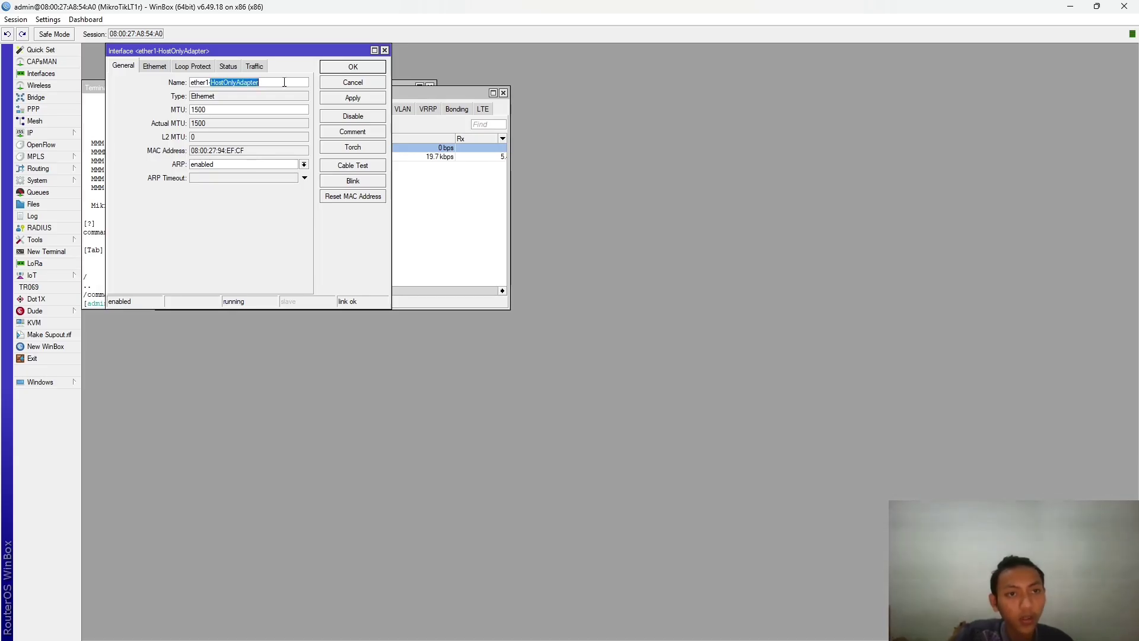
pyautogui.press('BackSpace')
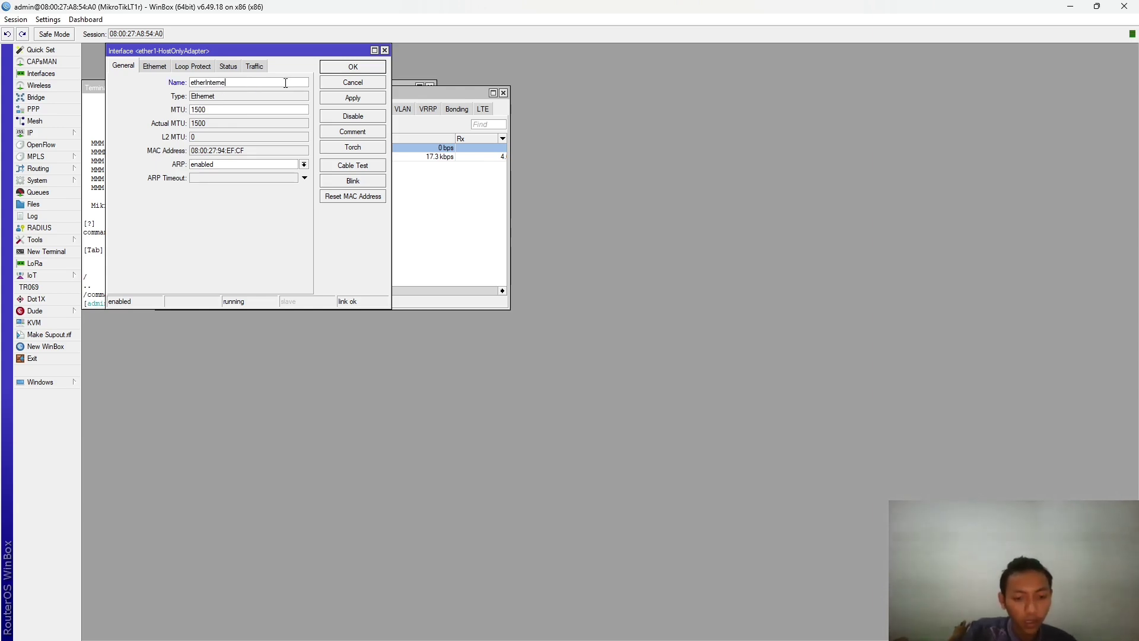
# - Browse the Ethernet, Loop Protect and Status tabs, then apply the etherInternet name
pyautogui.click(156, 66)
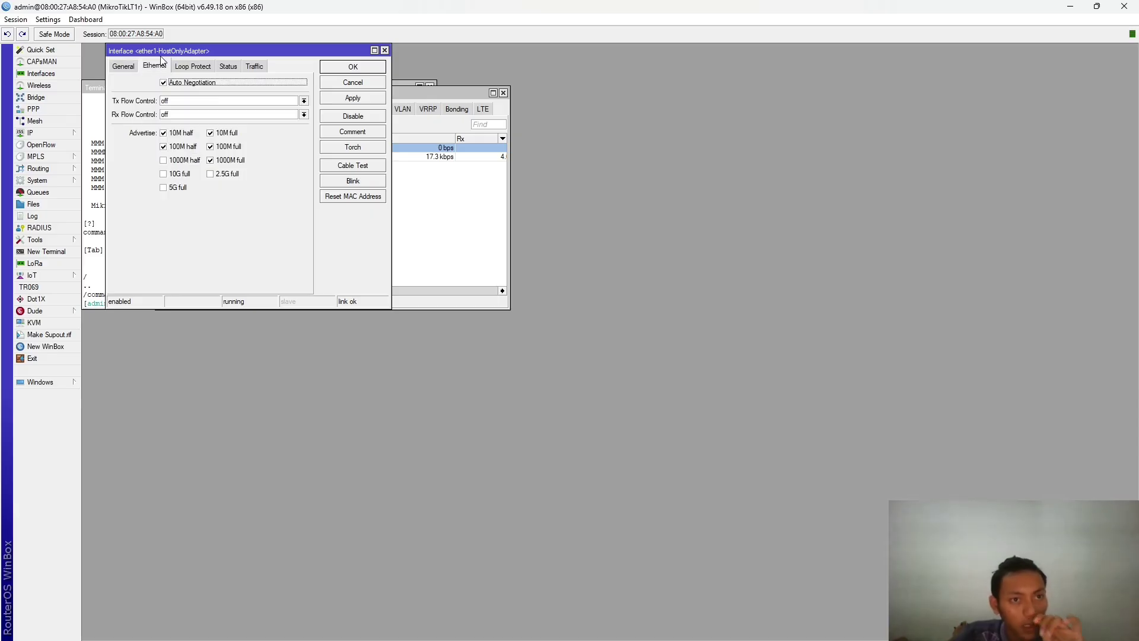
pyautogui.click(125, 66)
pyautogui.click(195, 66)
pyautogui.click(153, 66)
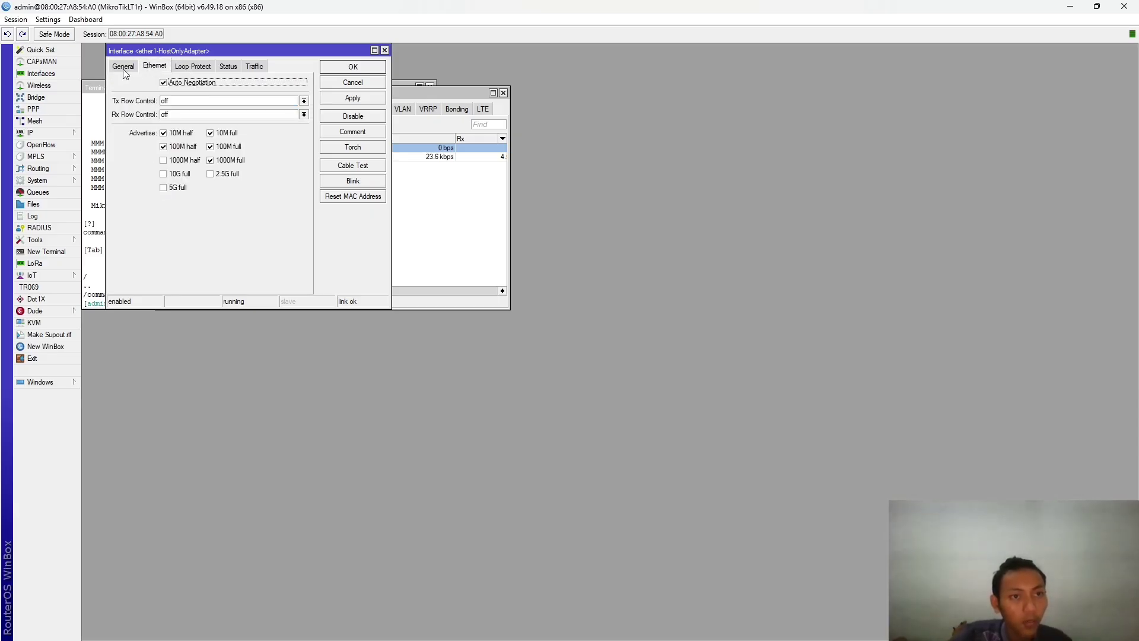
pyautogui.click(126, 67)
pyautogui.click(153, 69)
pyautogui.click(132, 69)
pyautogui.click(202, 69)
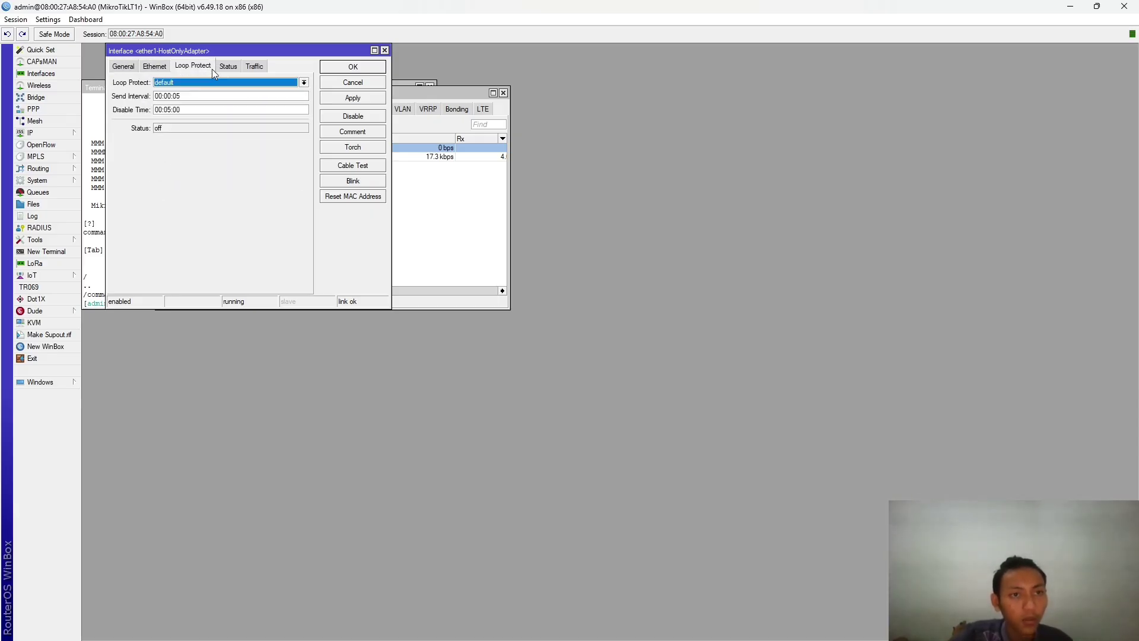
pyautogui.click(232, 67)
pyautogui.click(125, 67)
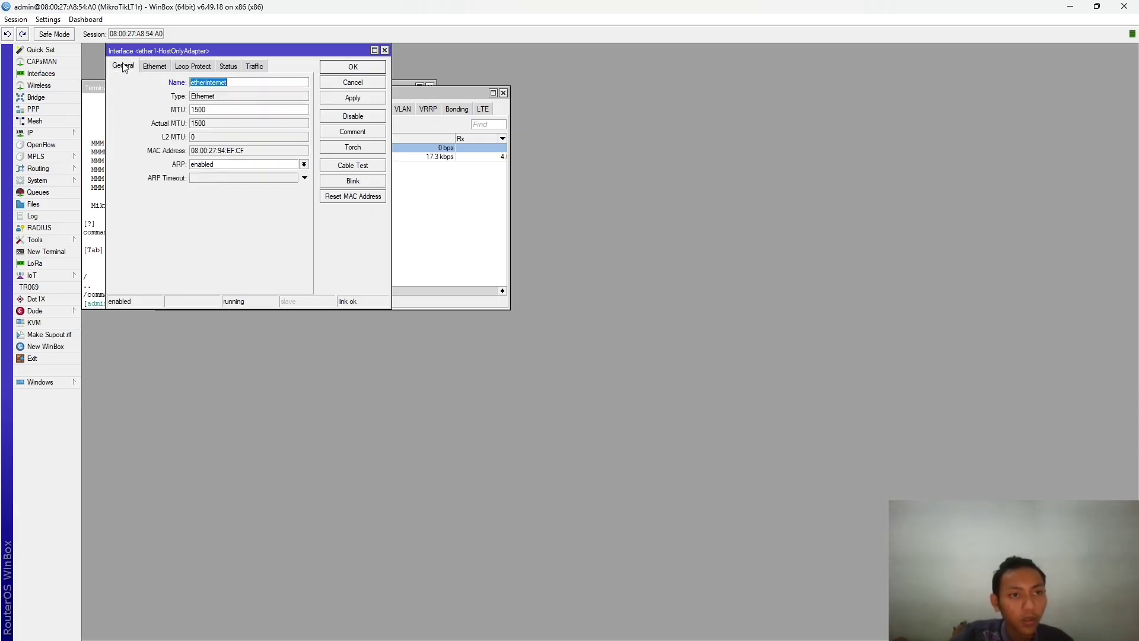
pyautogui.click(361, 98)
pyautogui.click(361, 67)
# - Rename the ether2 interface to etherHOA and apply it
pyautogui.click(210, 148)
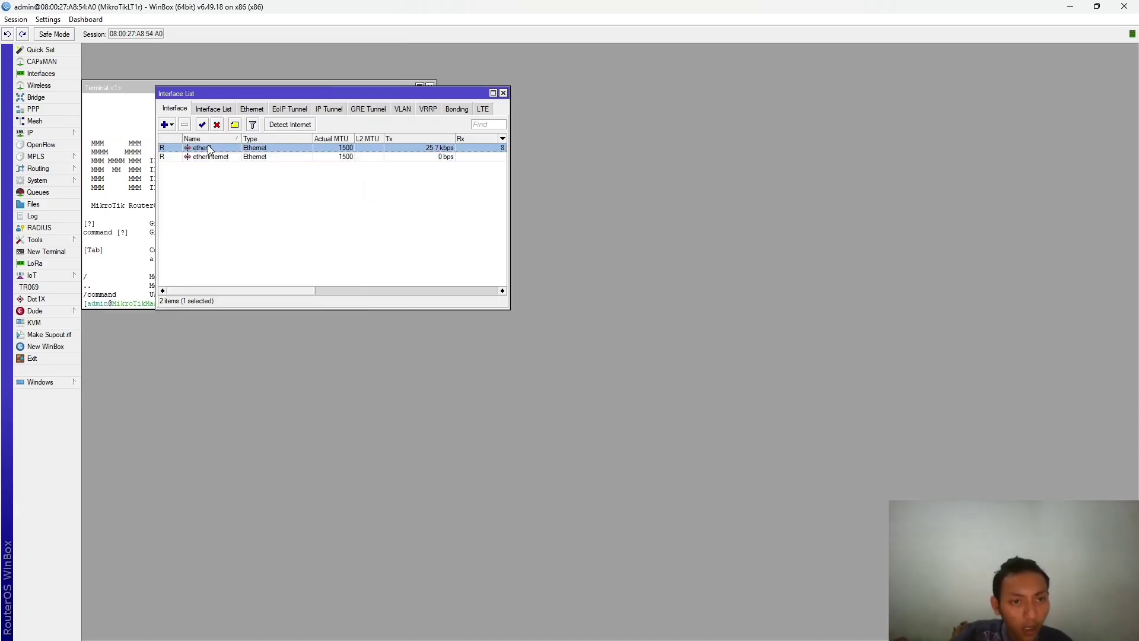
pyautogui.rightClick(211, 148)
pyautogui.doubleClick(205, 150)
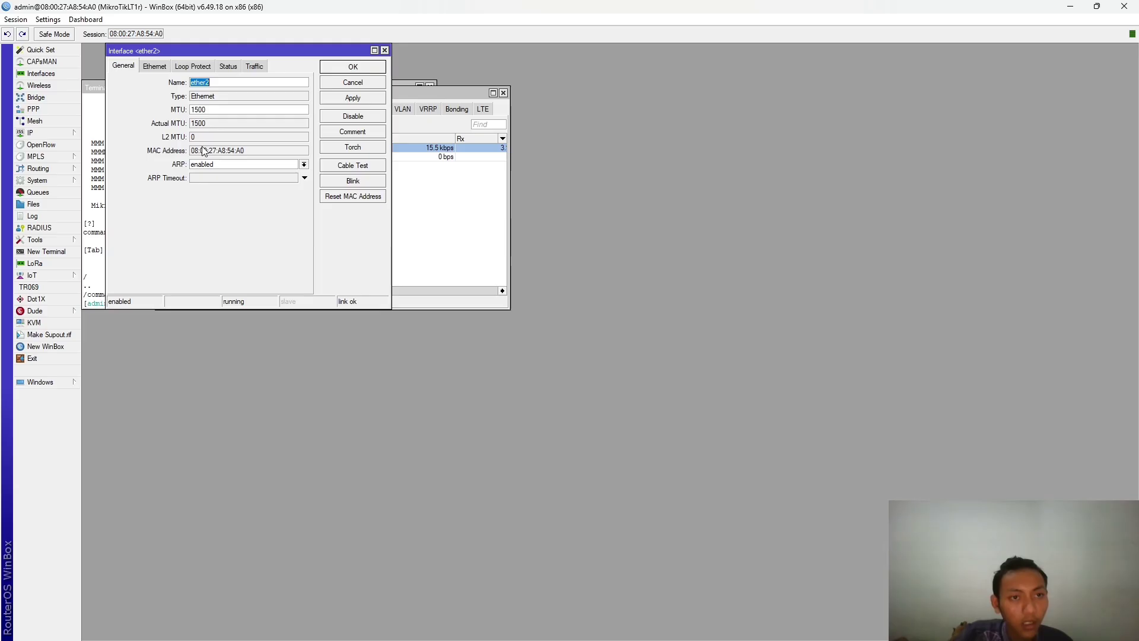
pyautogui.click(220, 83)
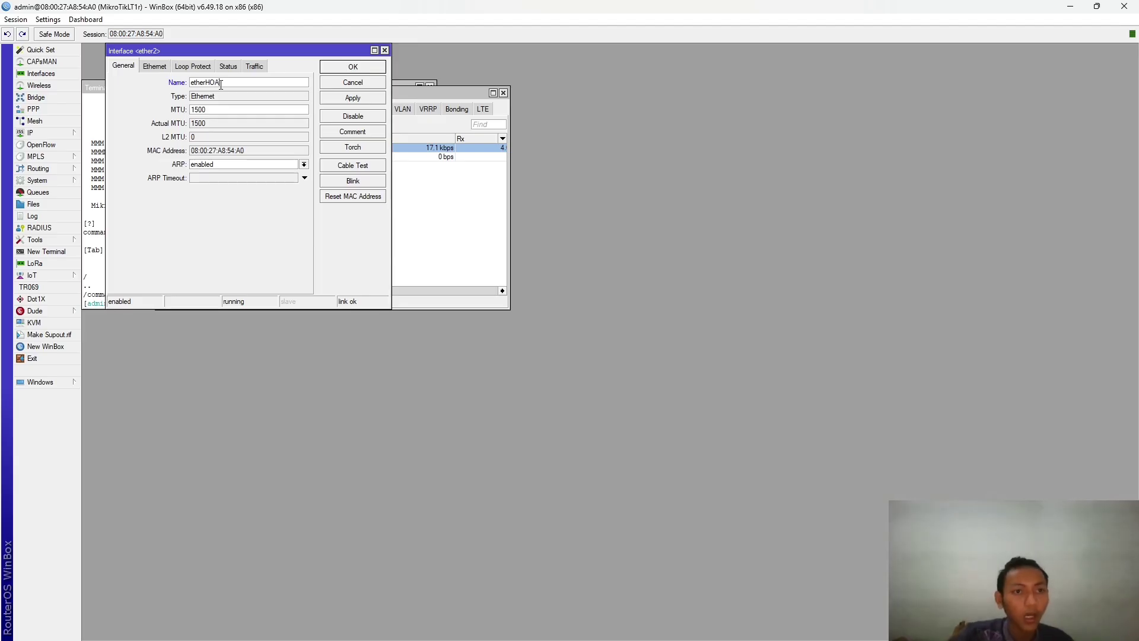
pyautogui.click(363, 98)
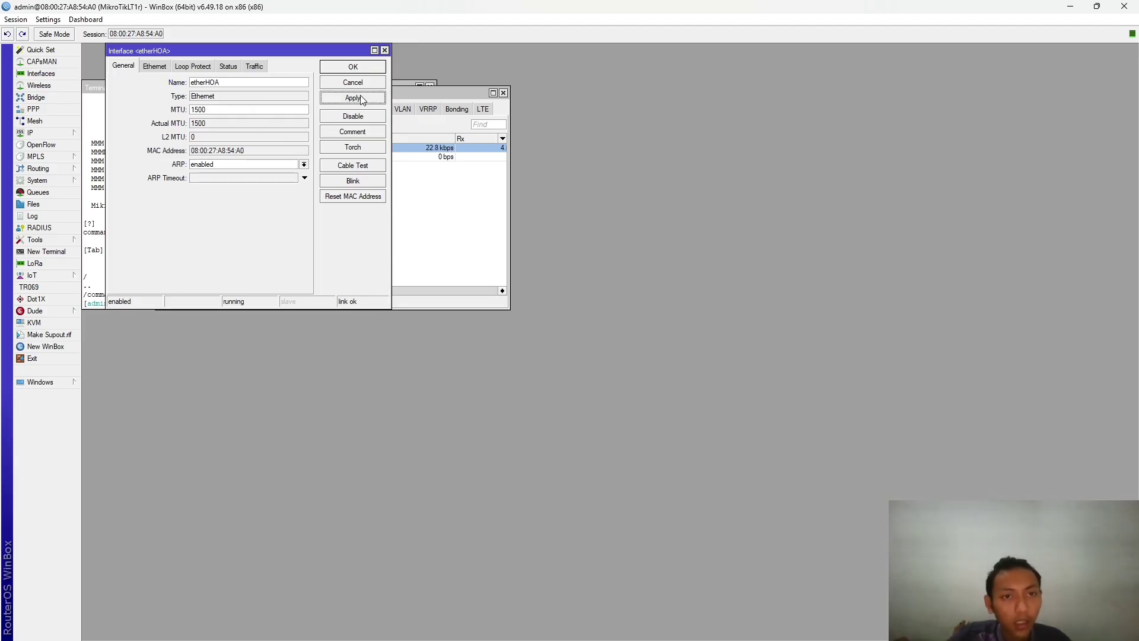
pyautogui.click(384, 51)
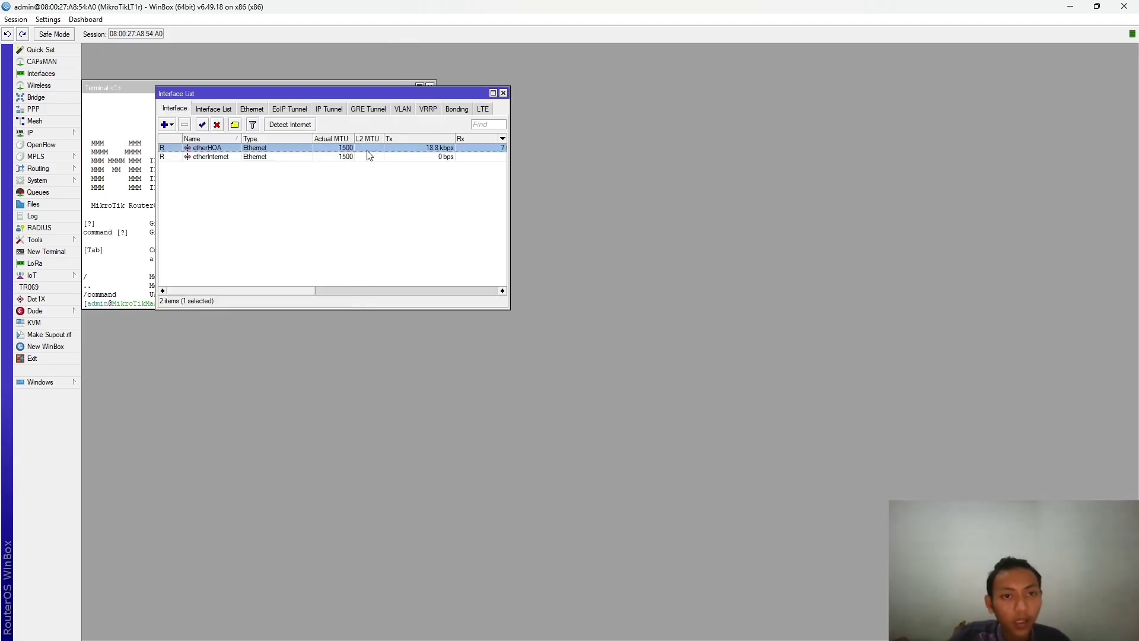
# - Reopen and close etherHOA's settings, then sort the interface list by Tx rate
pyautogui.rightClick(446, 152)
pyautogui.click(450, 155)
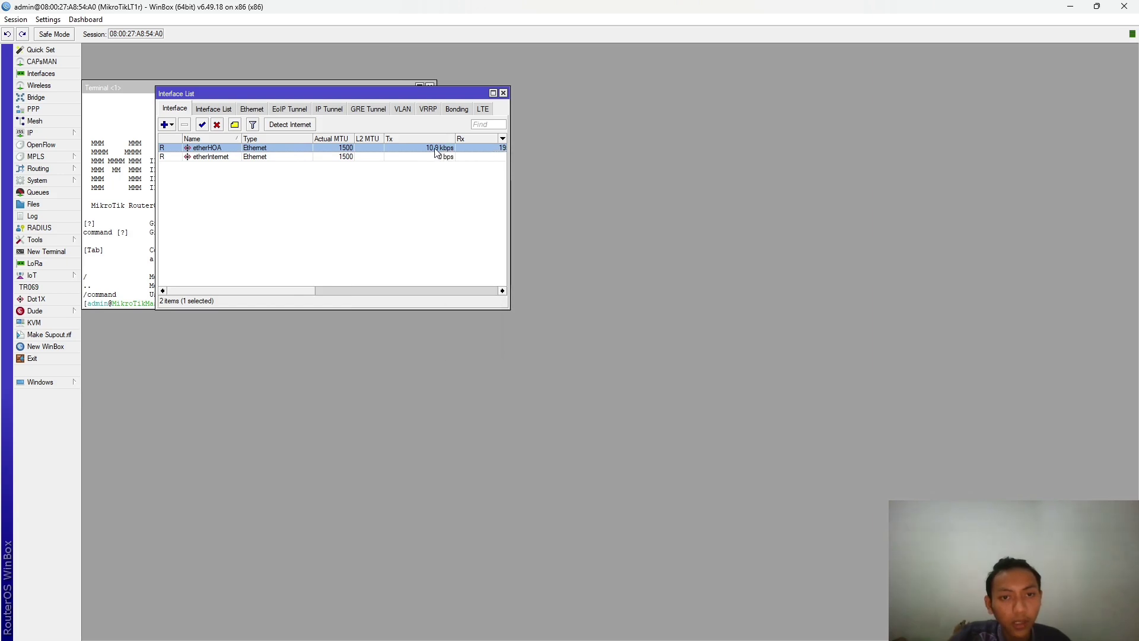
pyautogui.doubleClick(437, 151)
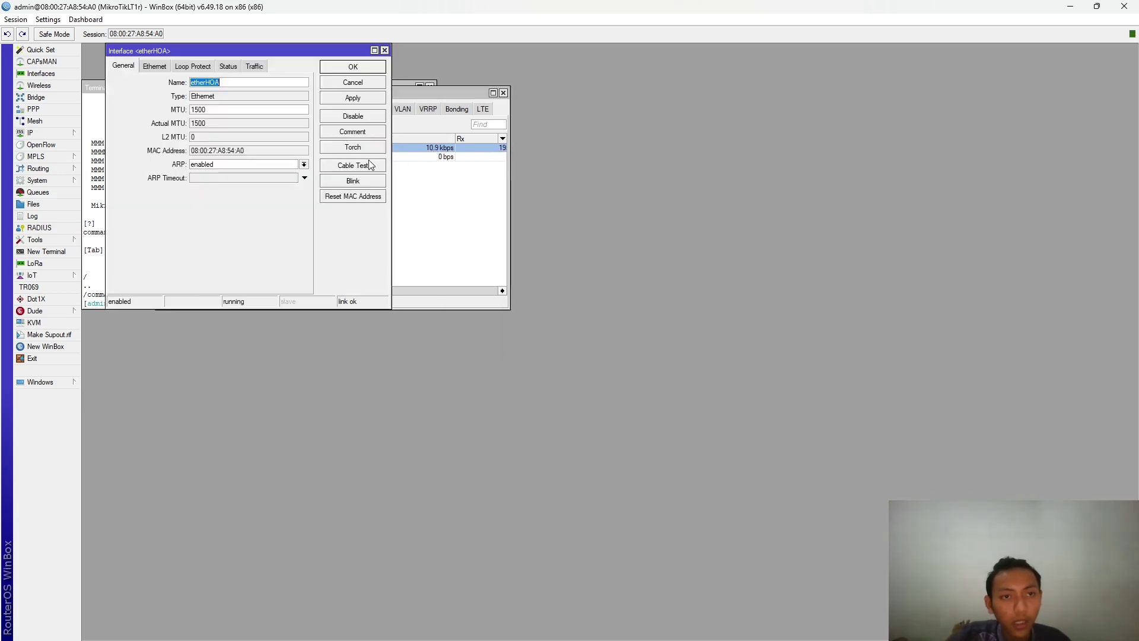
pyautogui.click(384, 50)
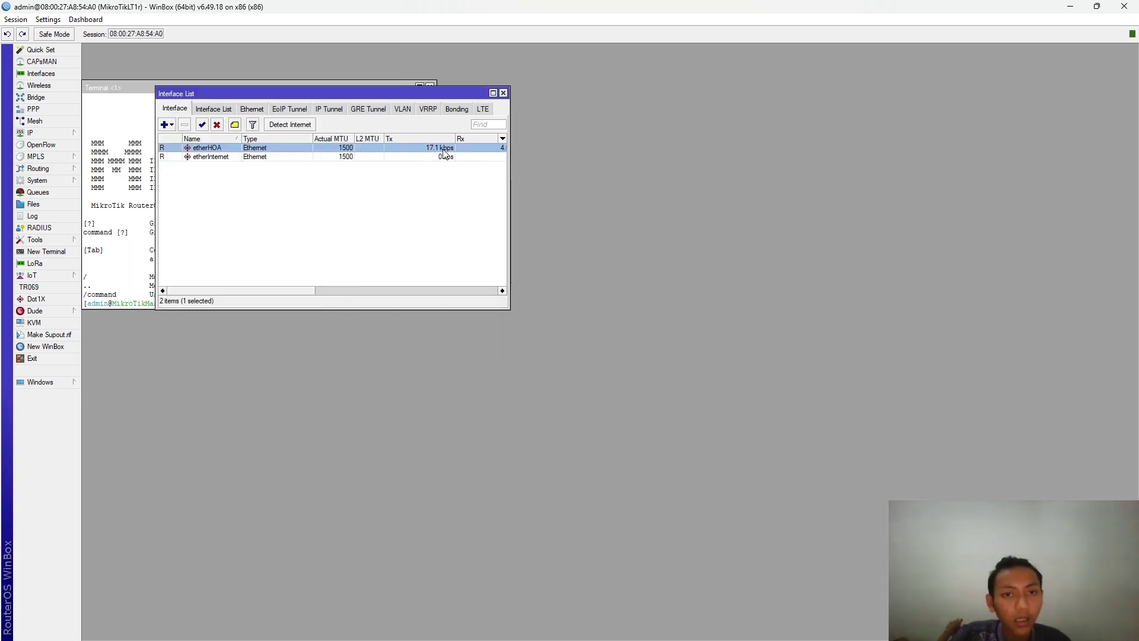
pyautogui.rightClick(429, 152)
pyautogui.click(427, 151)
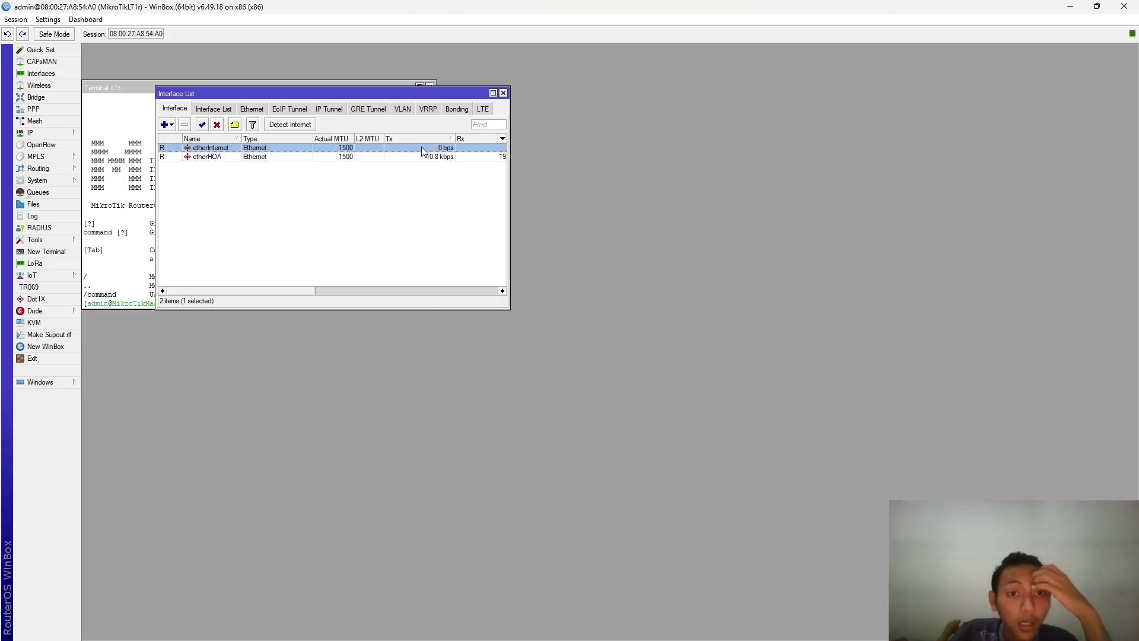
# - Review etherInternet's Status, Traffic, Loop Protect, Ethernet and General tabs, then close it
pyautogui.doubleClick(425, 147)
pyautogui.click(229, 66)
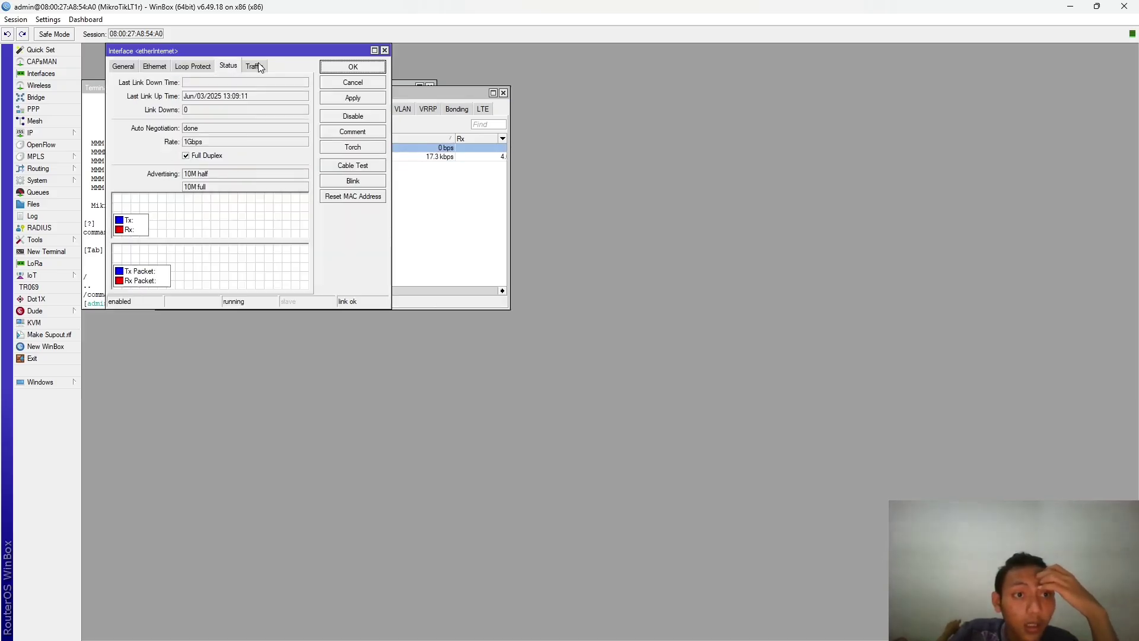
pyautogui.click(255, 66)
pyautogui.click(193, 66)
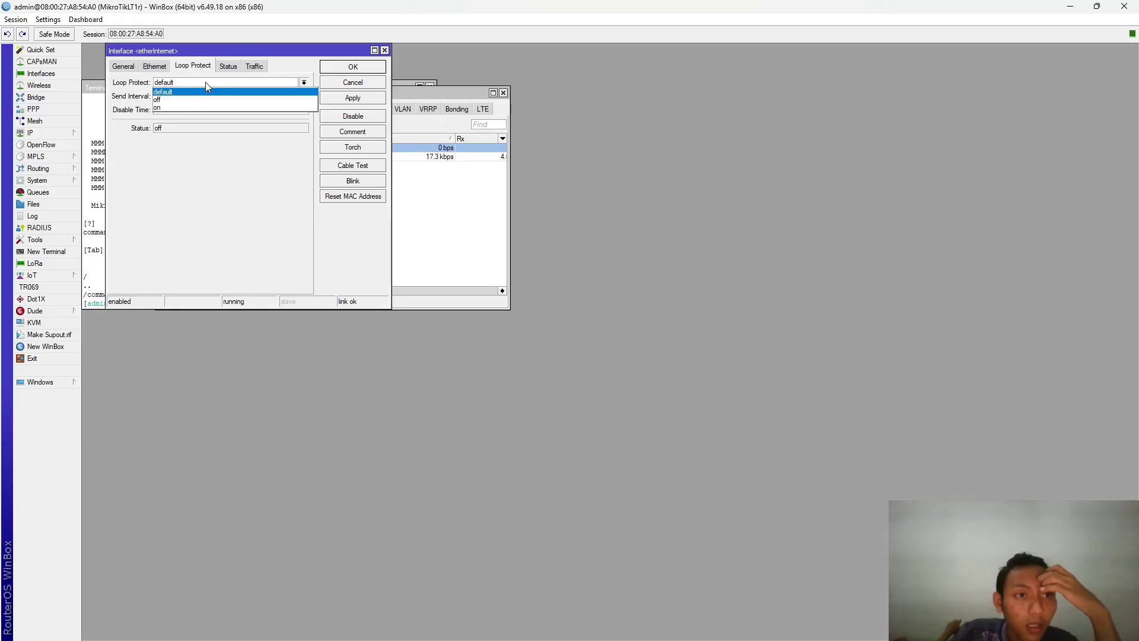
pyautogui.click(141, 67)
pyautogui.click(134, 66)
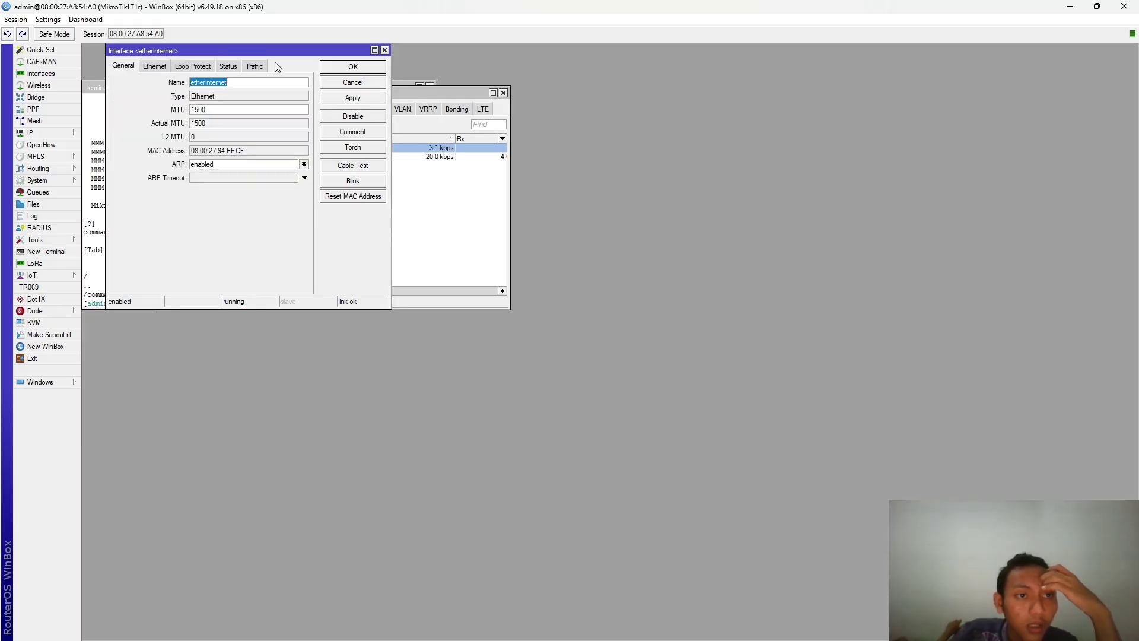
pyautogui.click(386, 51)
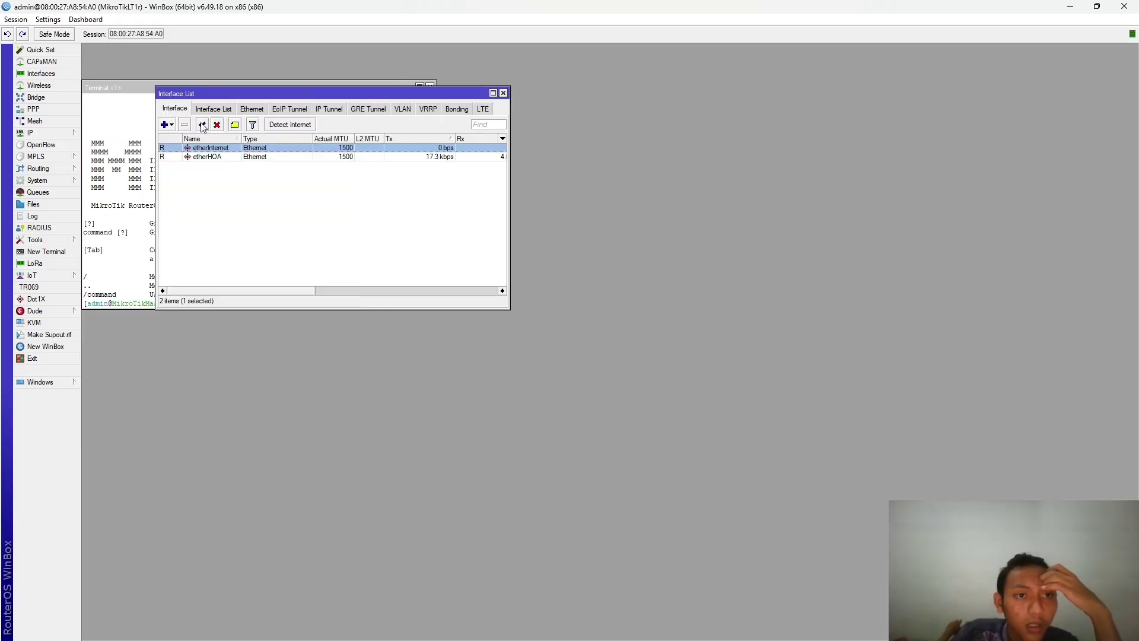
# - Set Detect Internet's Detect Interface List and Internet Interface List to all
pyautogui.click(290, 124)
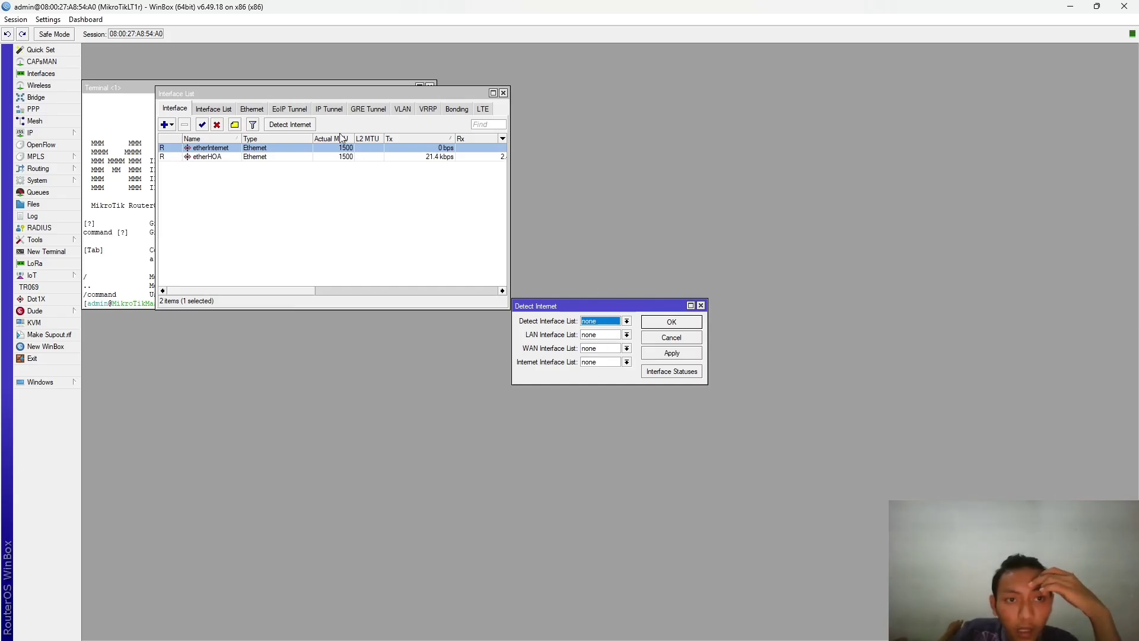
pyautogui.click(627, 321)
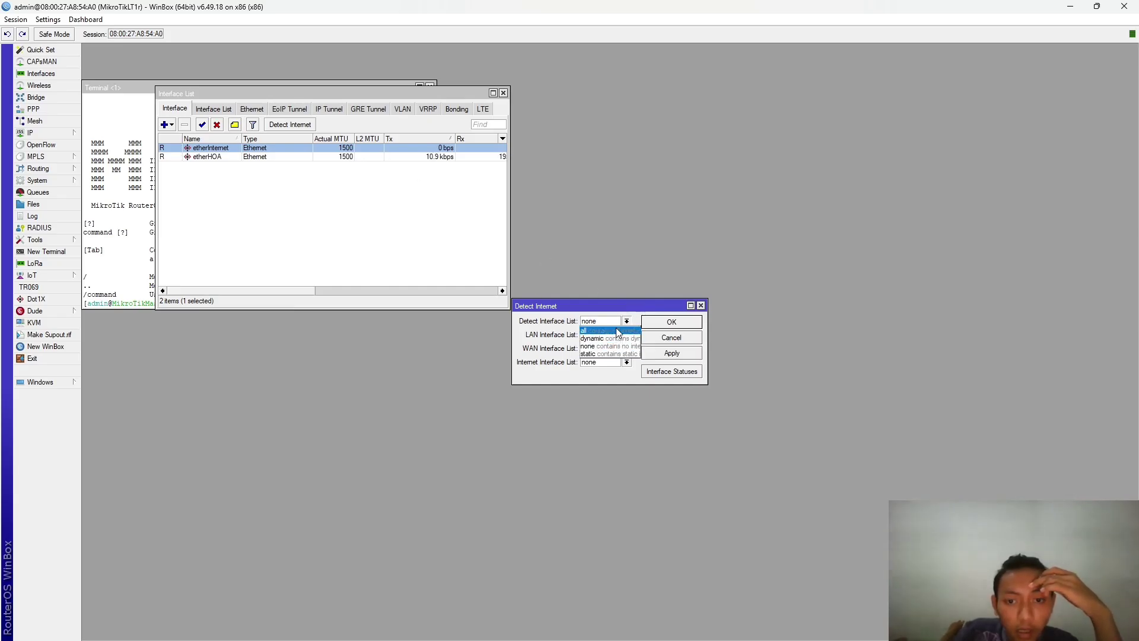
pyautogui.click(617, 331)
pyautogui.click(627, 363)
pyautogui.click(629, 371)
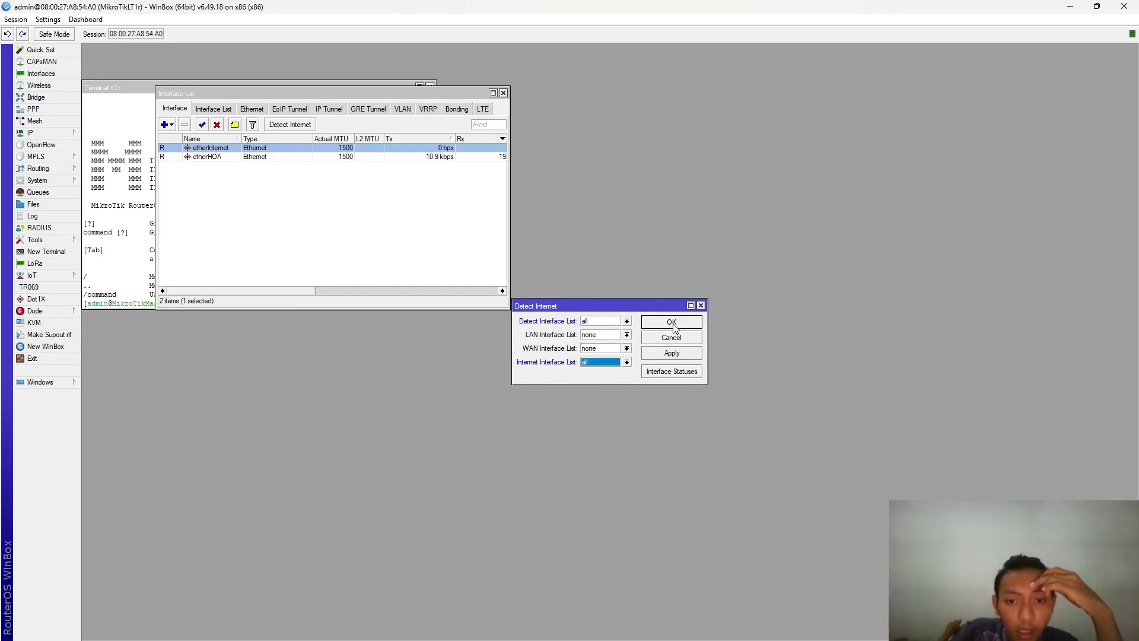
pyautogui.click(678, 355)
pyautogui.click(683, 322)
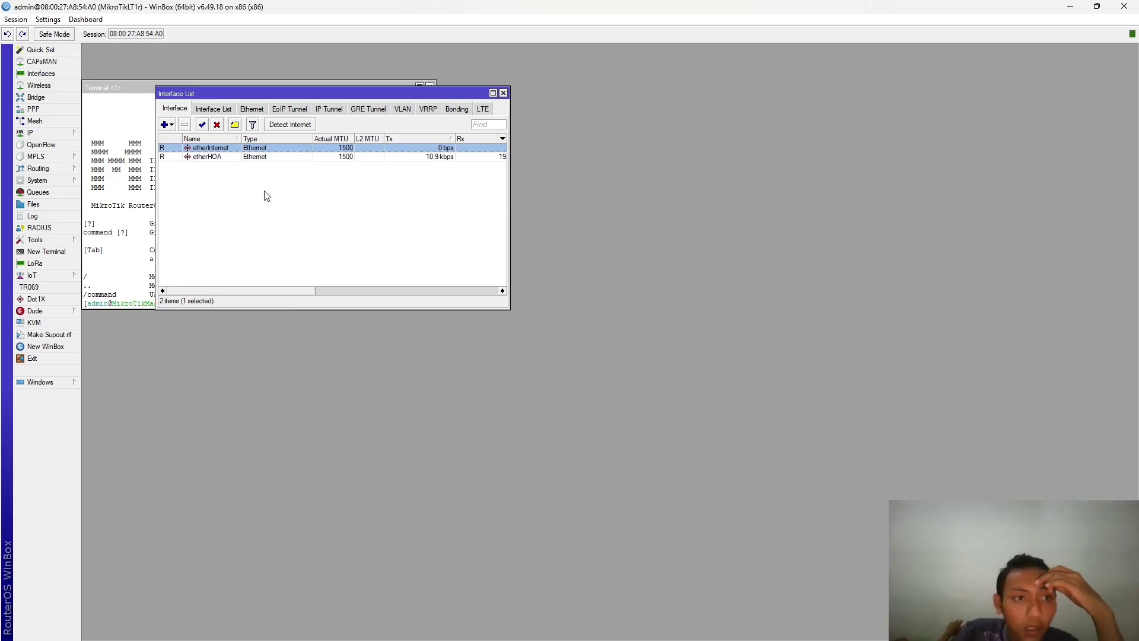
# - Review the router's IP addresses beside the interface list, then open etherHOA's properties
pyautogui.click(31, 132)
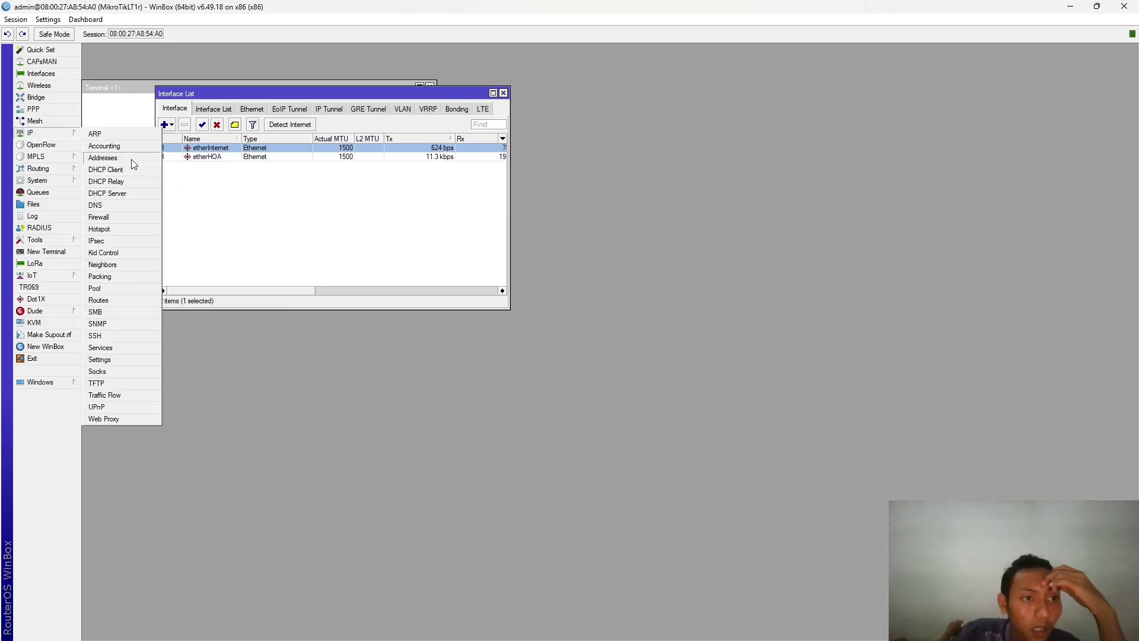
pyautogui.click(121, 158)
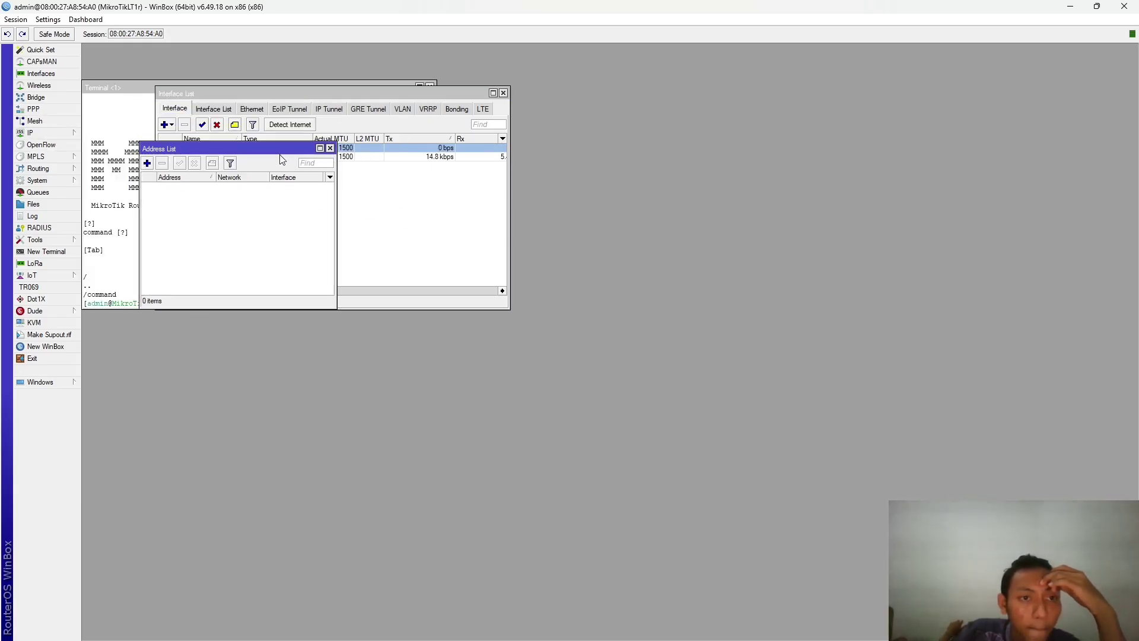
pyautogui.moveTo(279, 111); pyautogui.dragTo(465, 199)
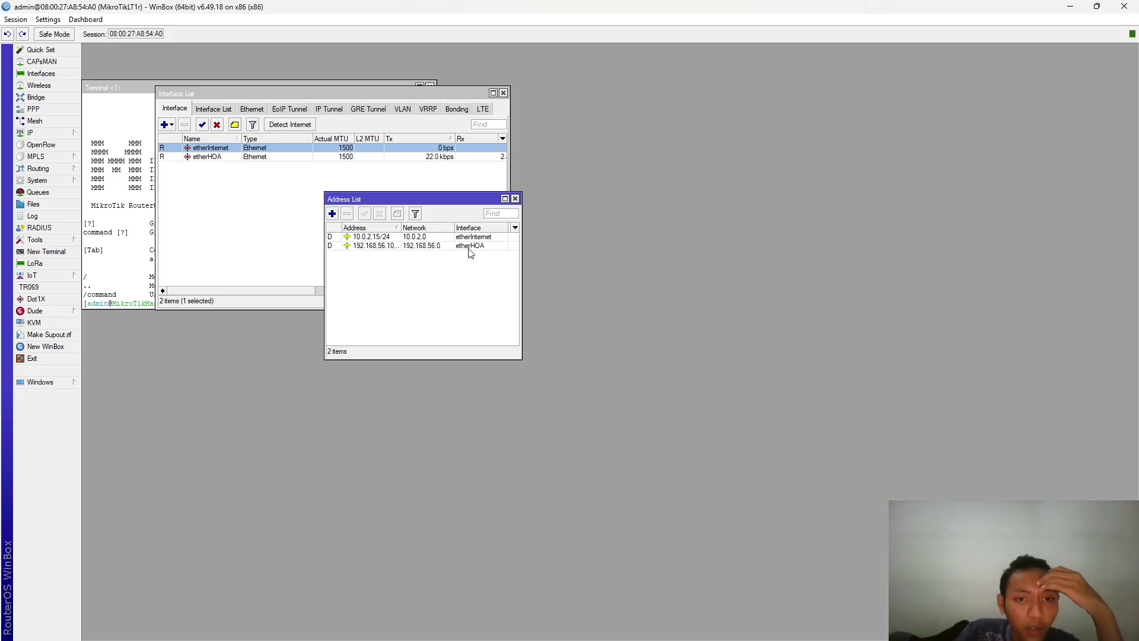
pyautogui.moveTo(402, 228); pyautogui.dragTo(413, 228)
pyautogui.click(292, 198)
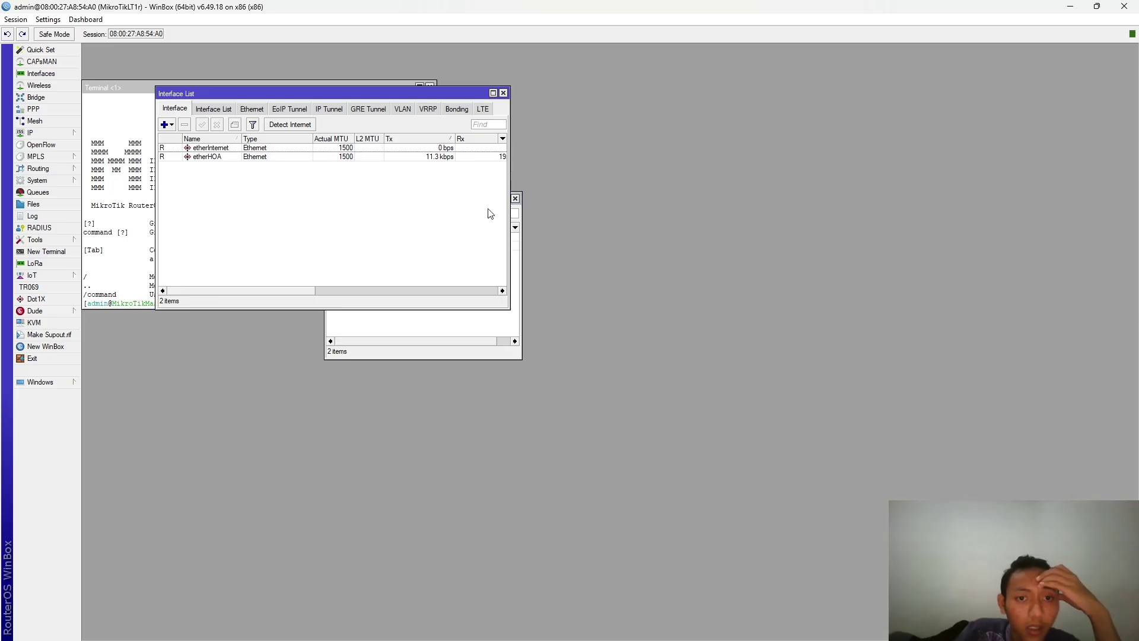
pyautogui.click(470, 334)
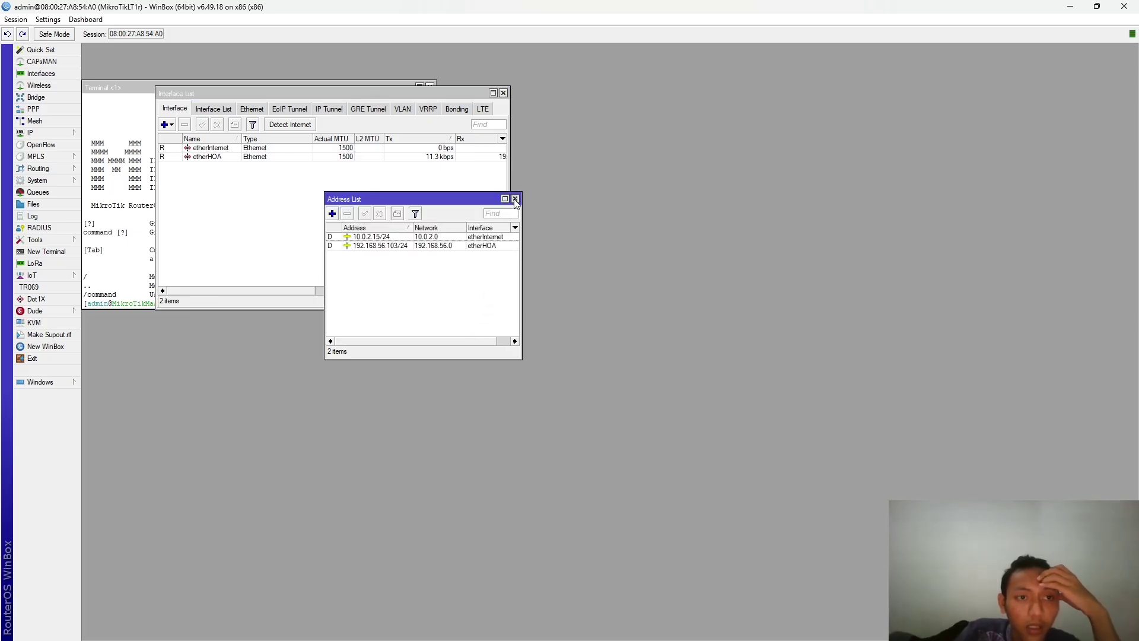
pyautogui.click(515, 199)
pyautogui.click(229, 159)
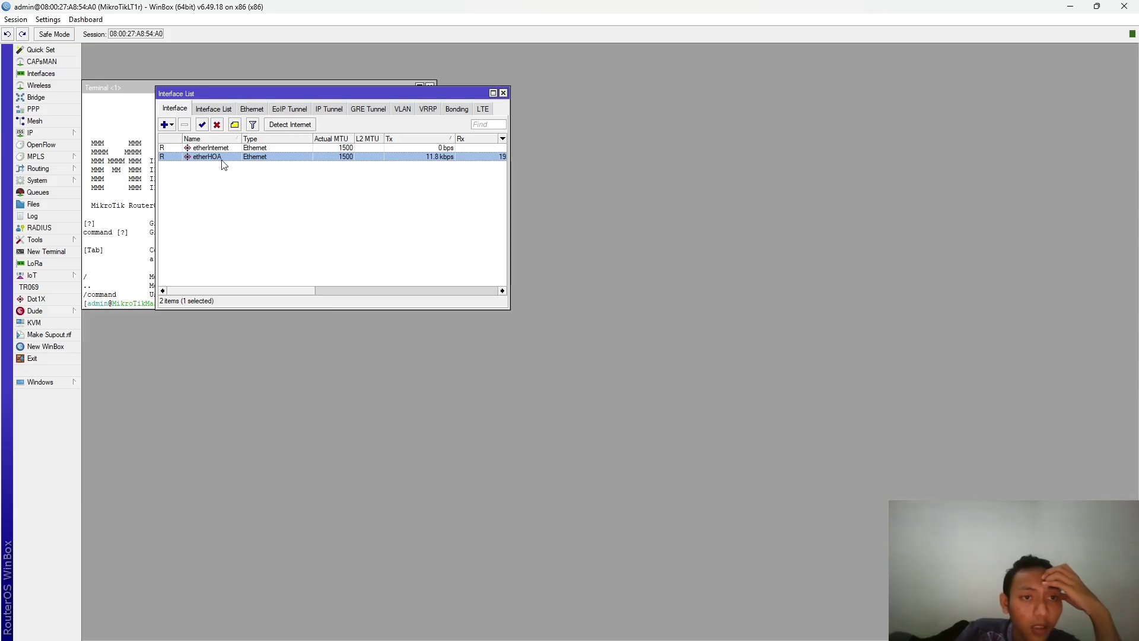
pyautogui.doubleClick(236, 157)
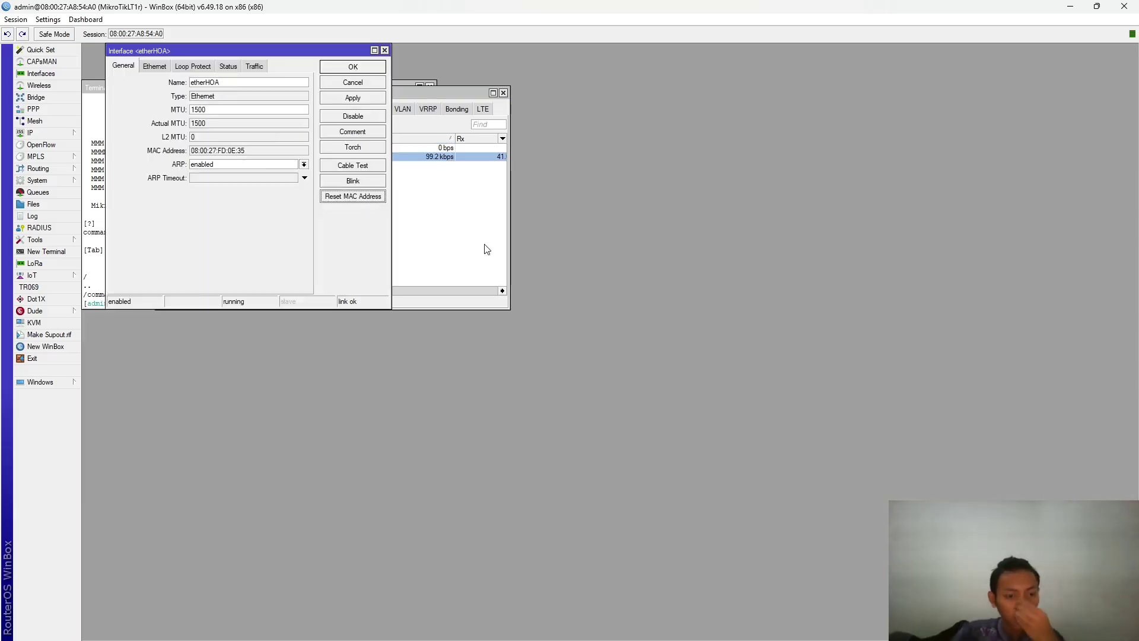
# - Start MikroTik Lantai 2 from VirtualBox Manager and go back to the Winbox window
pyautogui.hotkey('alt', 'Tab')
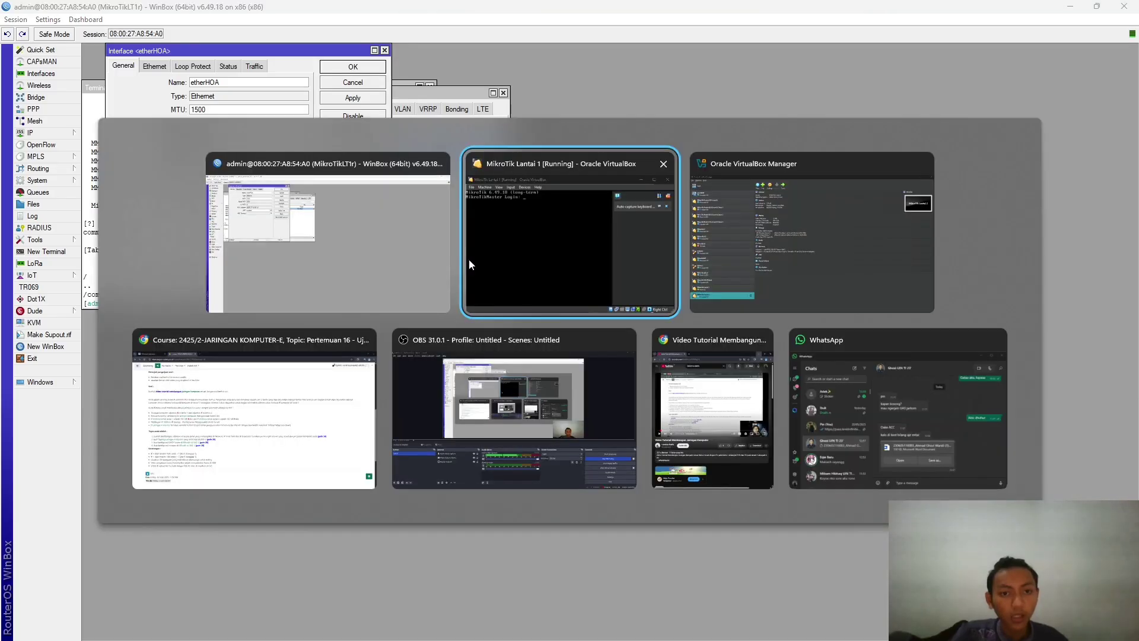
pyautogui.click(771, 276)
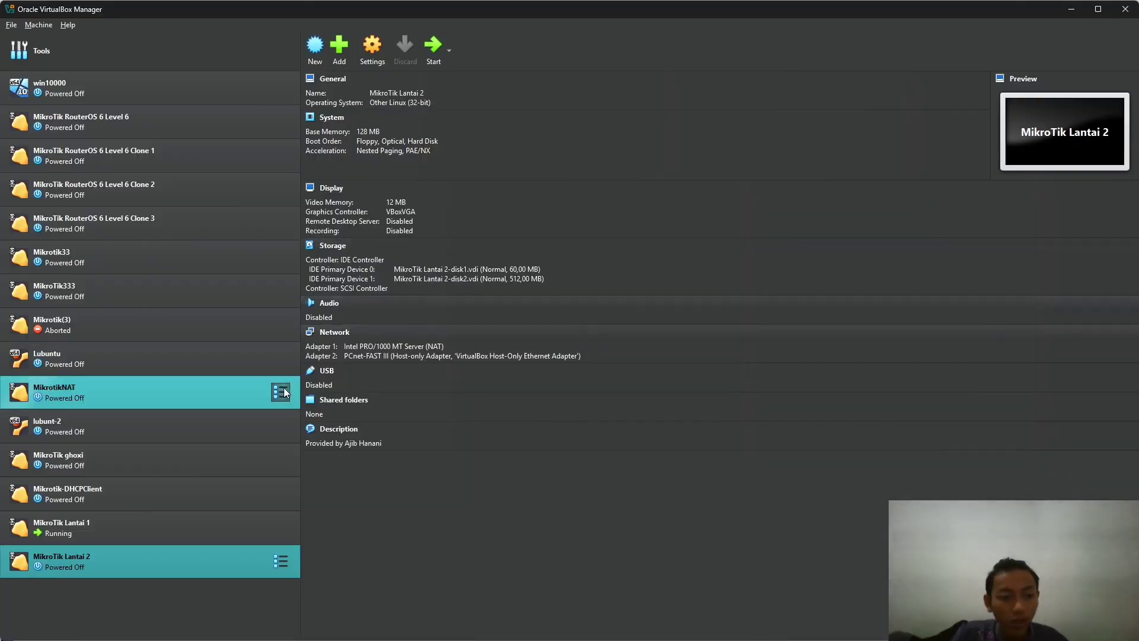
pyautogui.click(434, 46)
pyautogui.hotkey('alt', 'Tab')
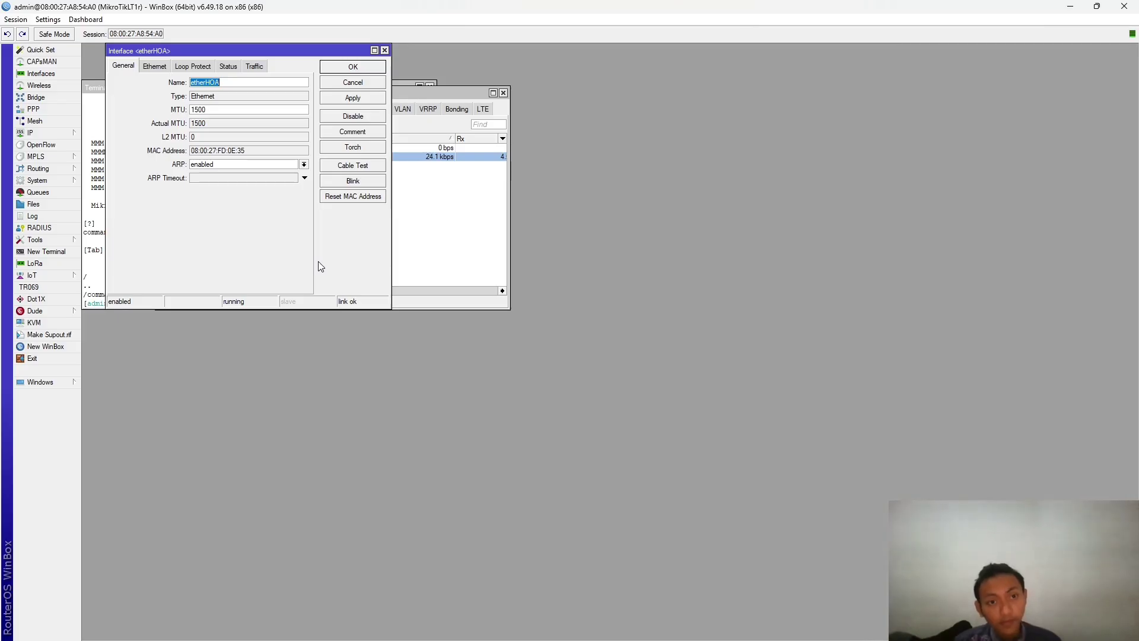
pyautogui.hotkey('alt', 'Tab')
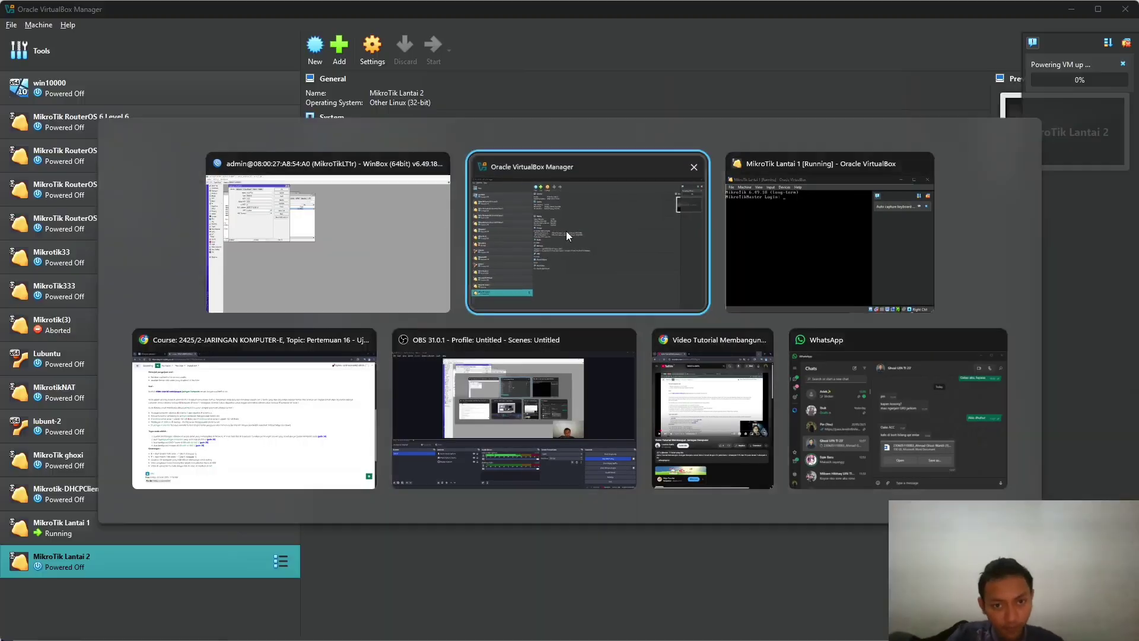
pyautogui.hotkey('alt', 'Tab')
pyautogui.hotkey('alt', 'Tab')
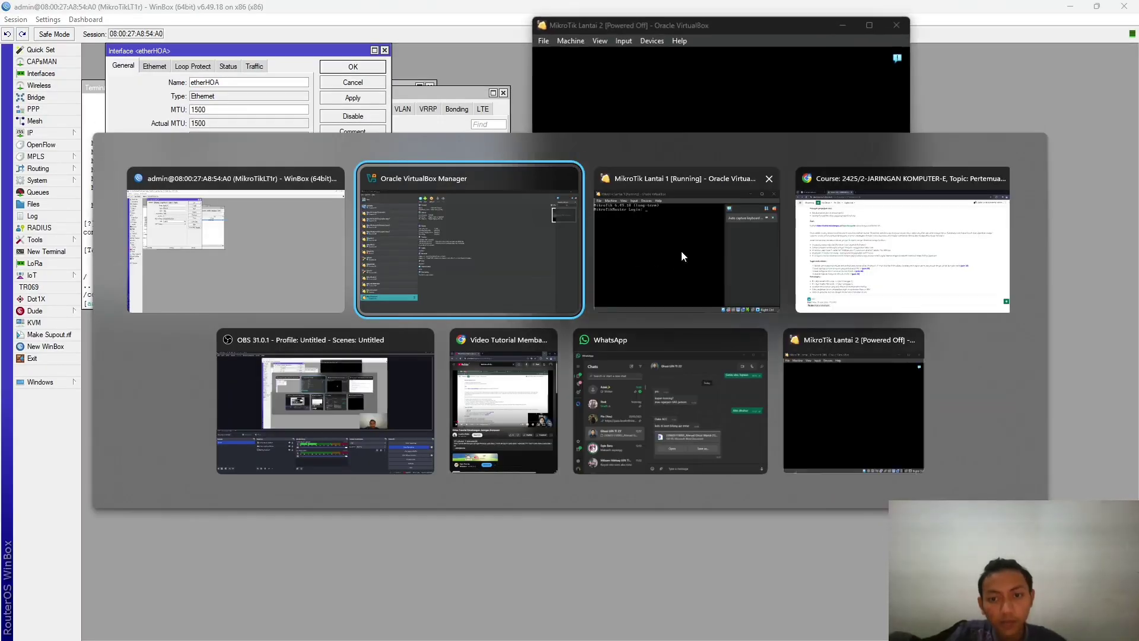
pyautogui.click(198, 287)
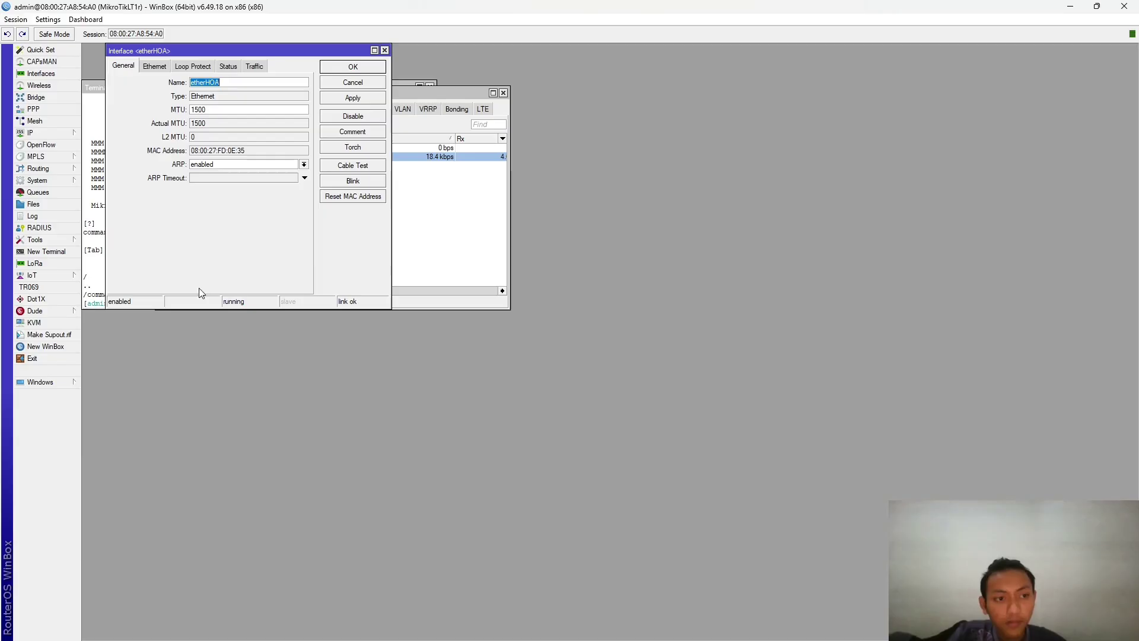
# - Open a new Winbox connection window and refresh the neighbour list
pyautogui.click(42, 383)
pyautogui.click(46, 347)
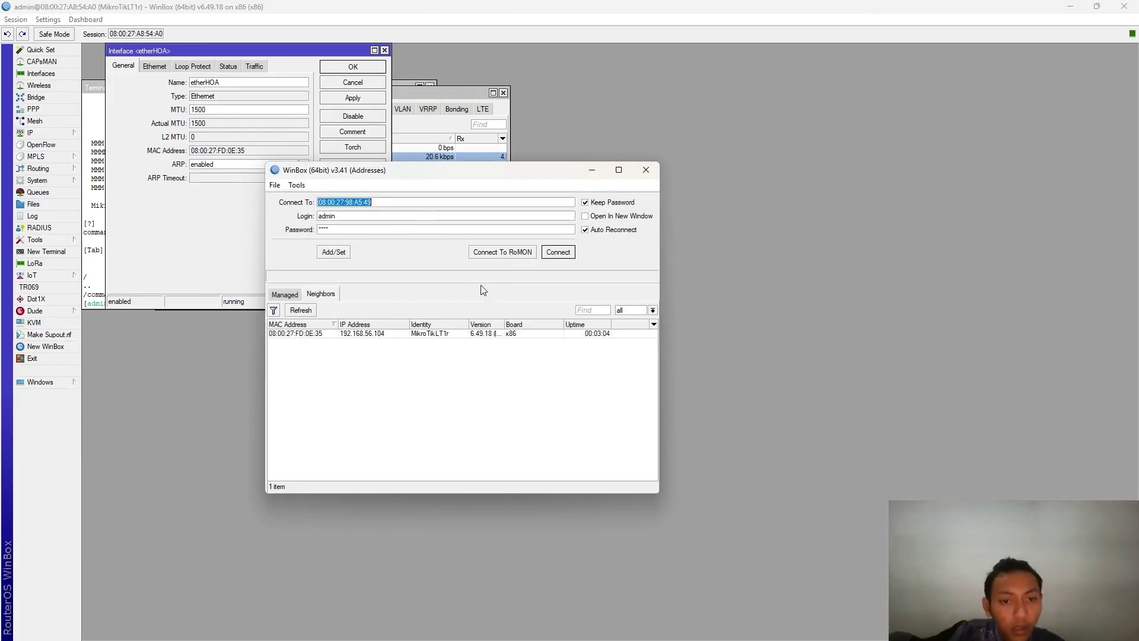
pyautogui.click(301, 310)
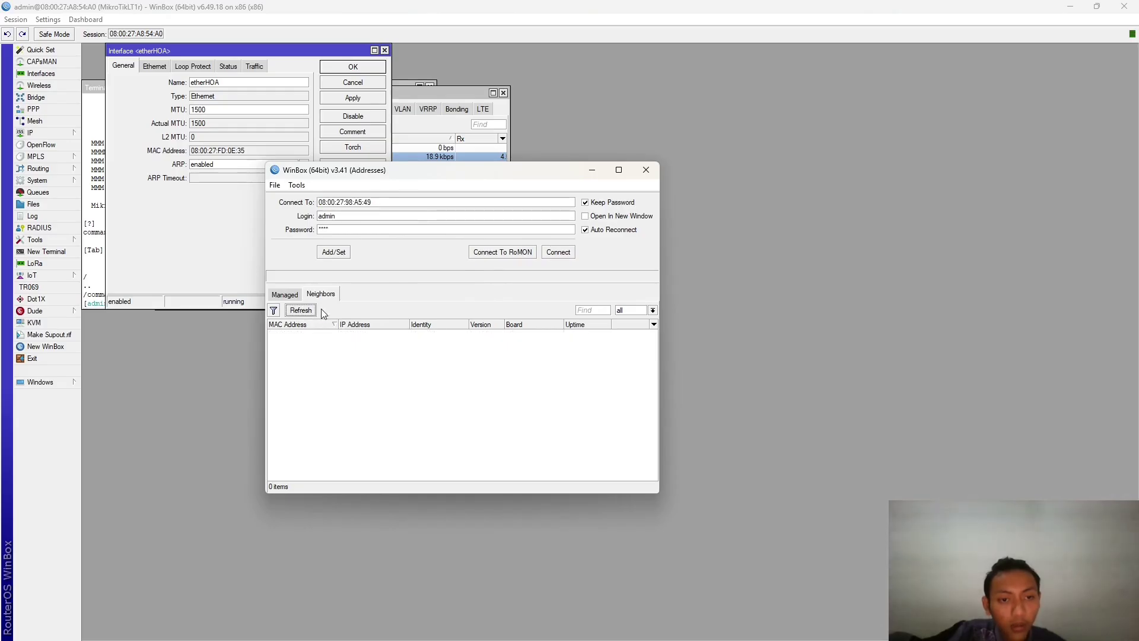
pyautogui.moveTo(489, 173); pyautogui.dragTo(675, 181)
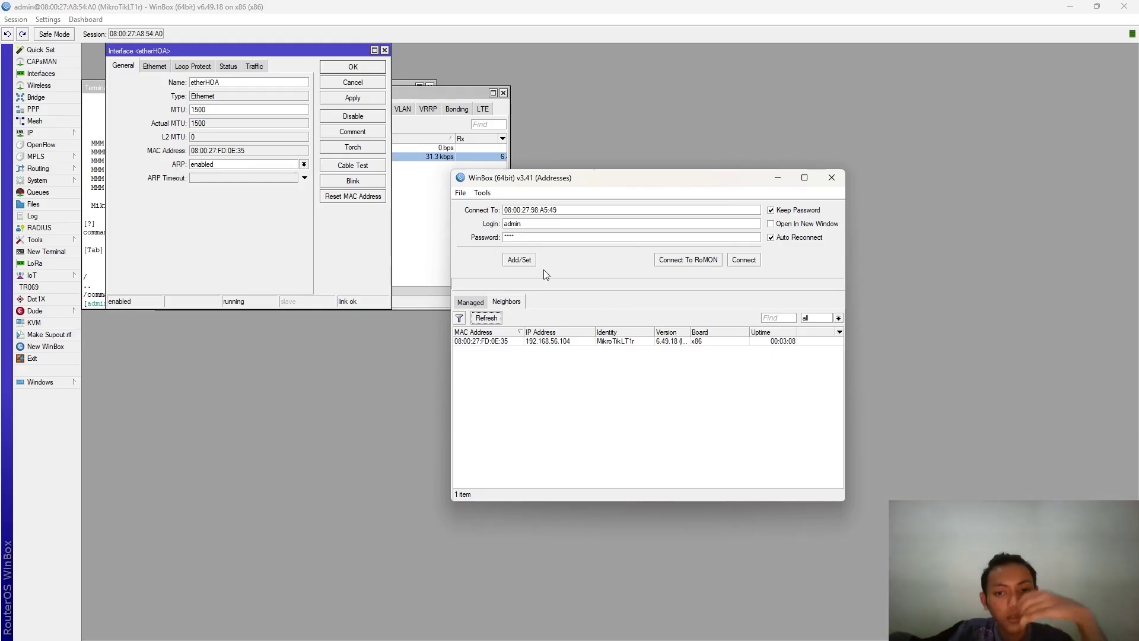
# - Refresh neighbours again and connect to MikroTikMaster (08:00:27:A8:54:A0) as admin
pyautogui.hotkey('alt', 'Tab')
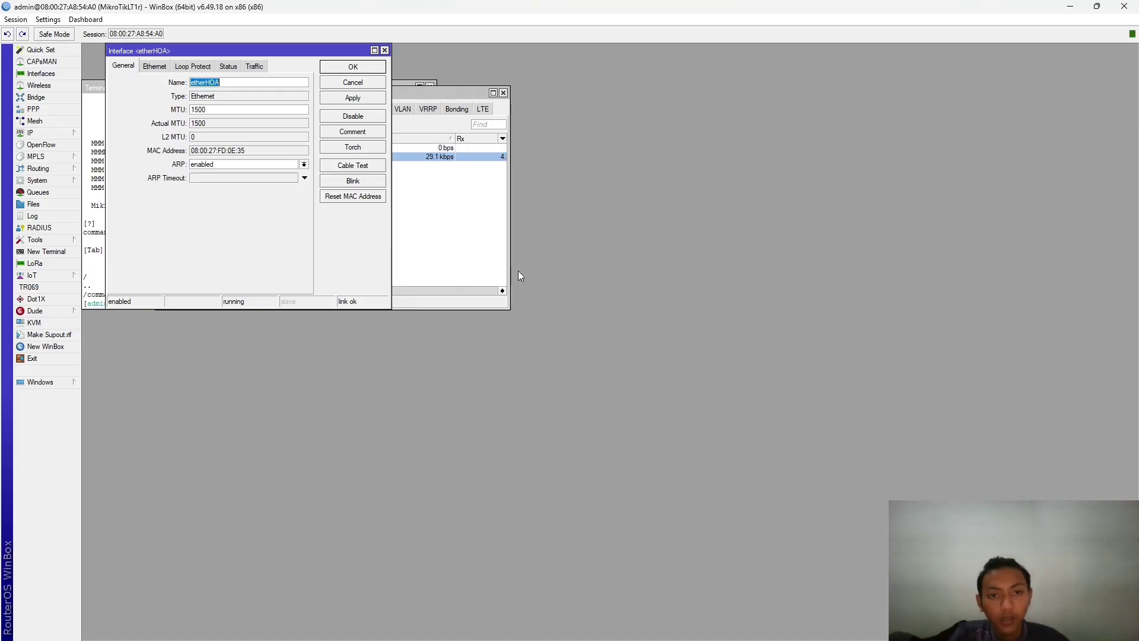
pyautogui.hotkey('alt', 'Tab')
pyautogui.click(813, 288)
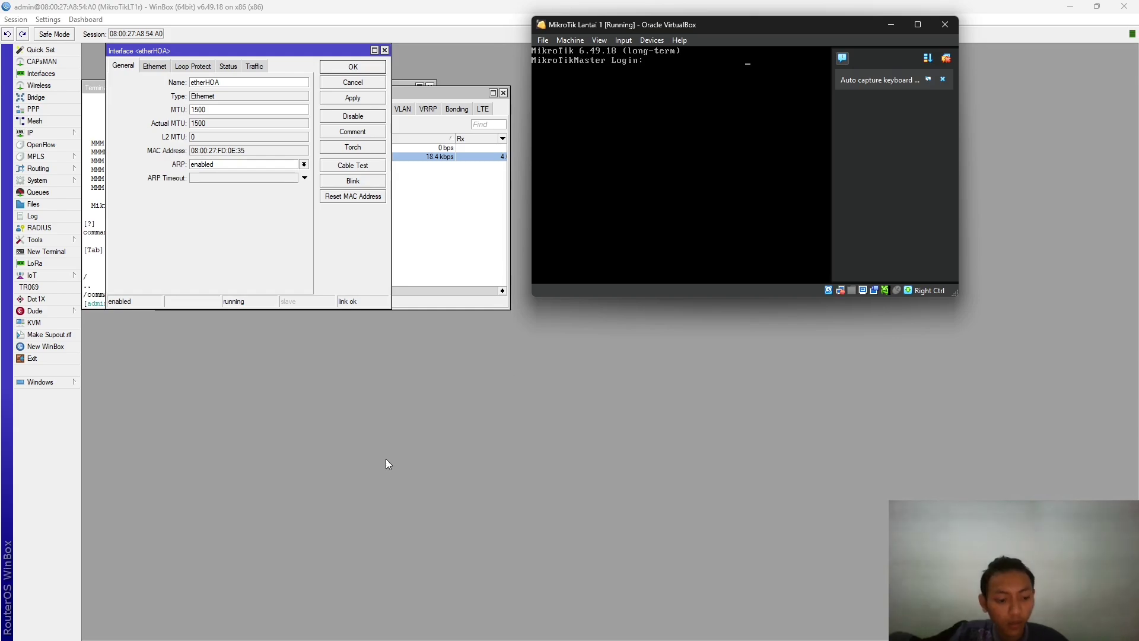
pyautogui.press('super+Tab')
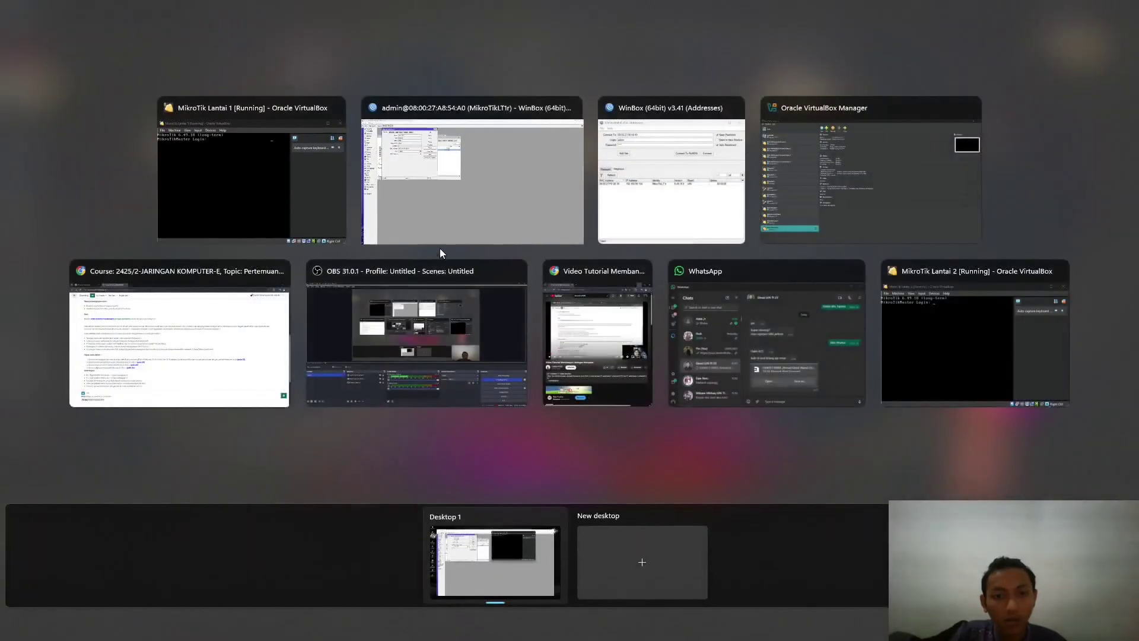
pyautogui.click(710, 191)
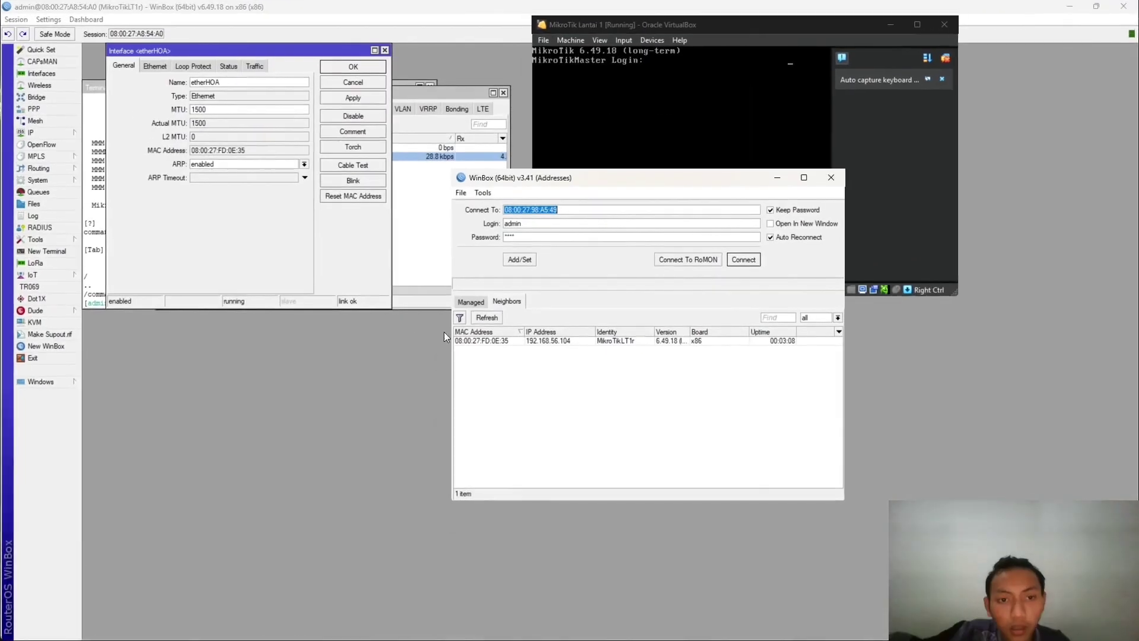
pyautogui.click(486, 318)
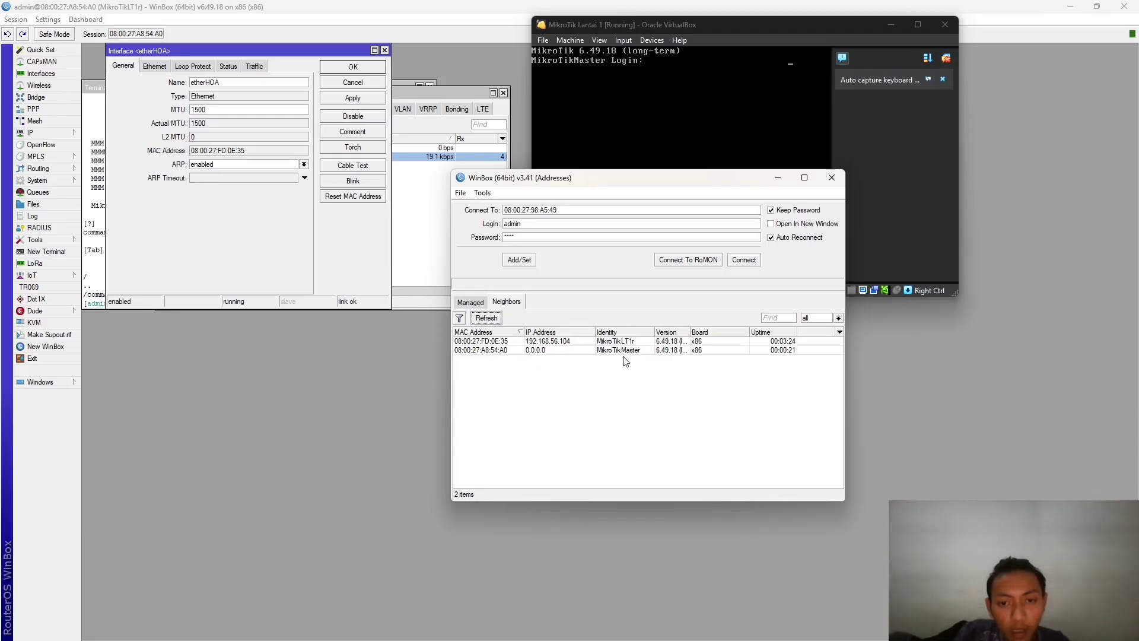
pyautogui.click(552, 351)
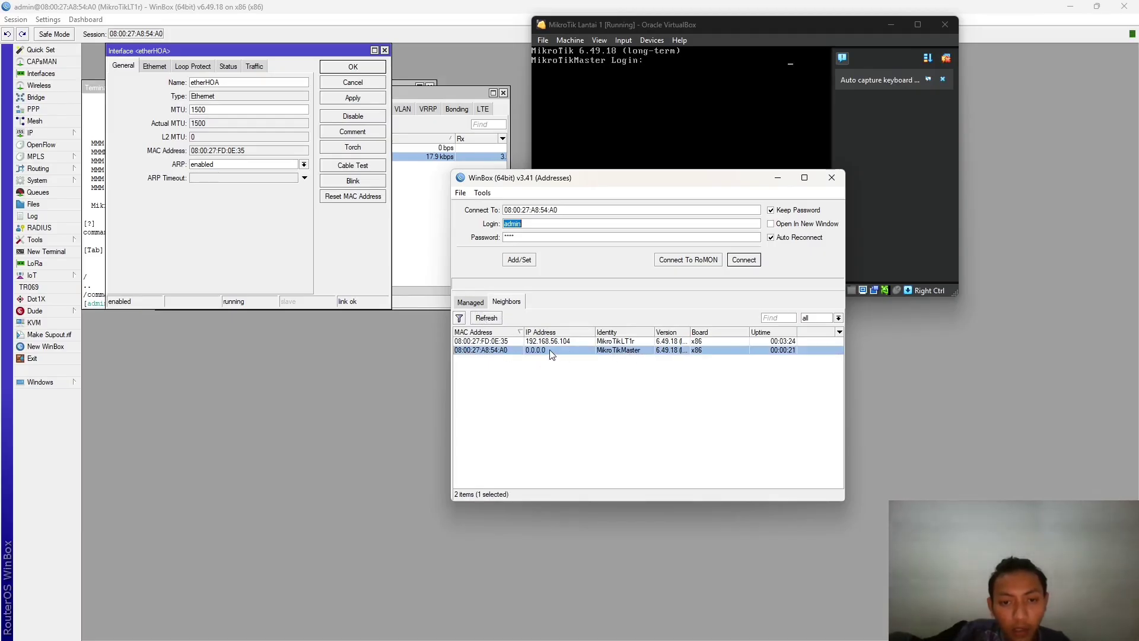
pyautogui.click(744, 260)
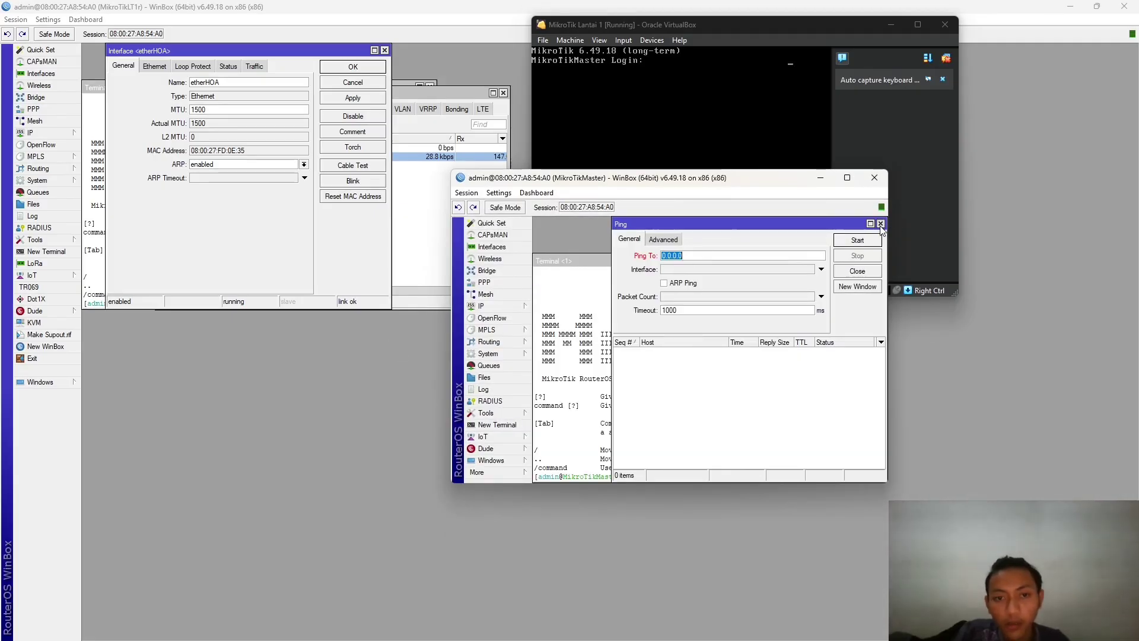
# - Close Ping and change System Identity from MikroTikMaster to MikroTikLT2
pyautogui.click(880, 223)
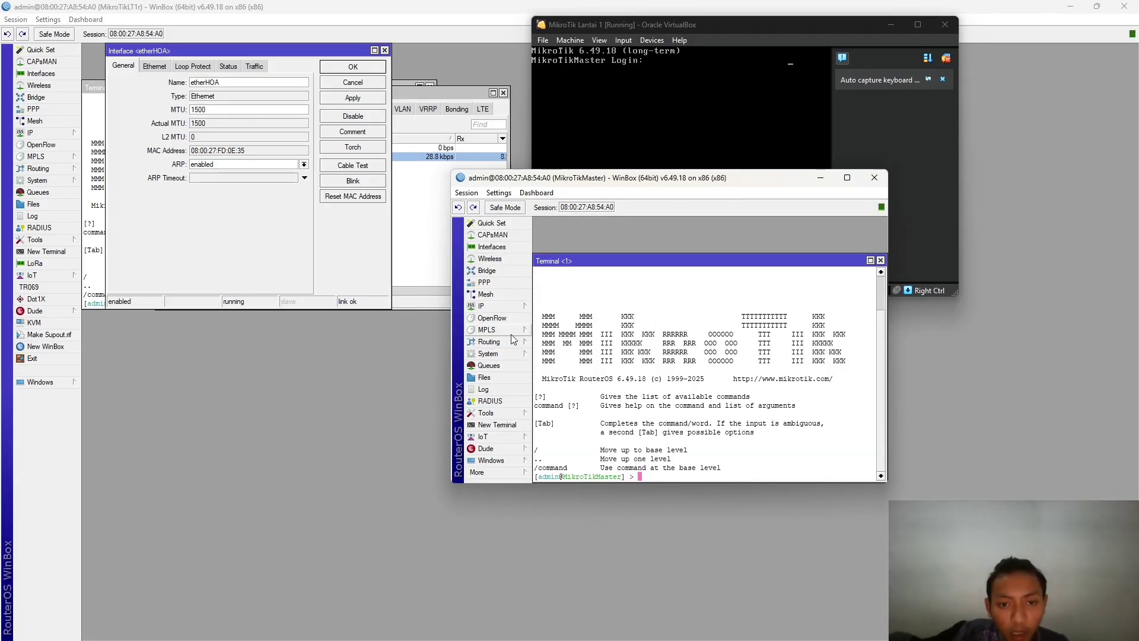
pyautogui.click(512, 354)
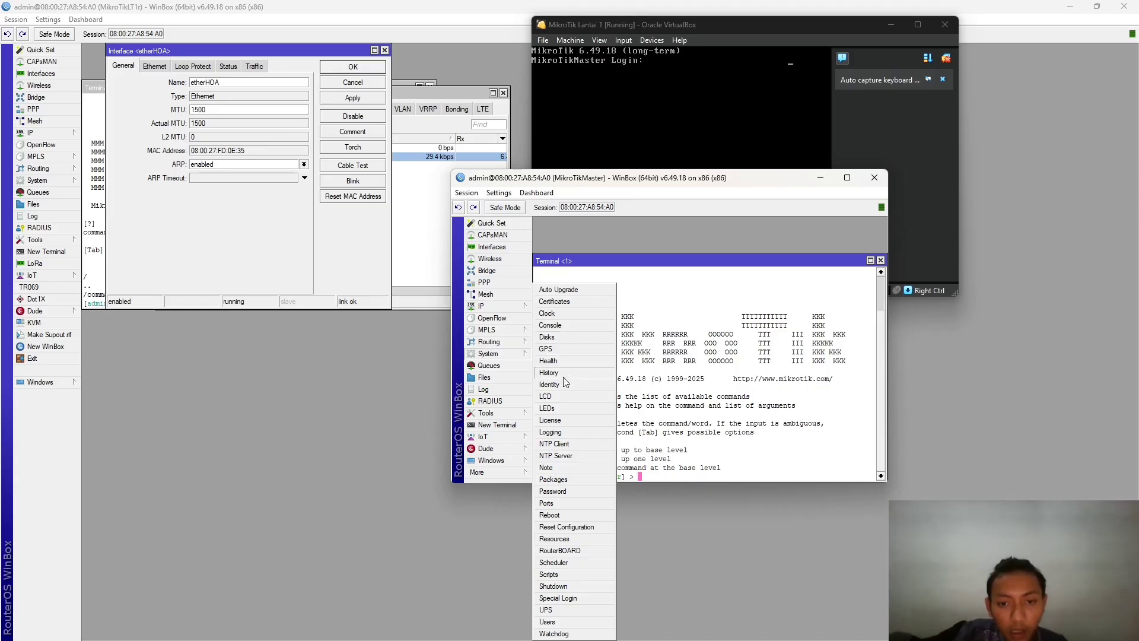
pyautogui.click(549, 385)
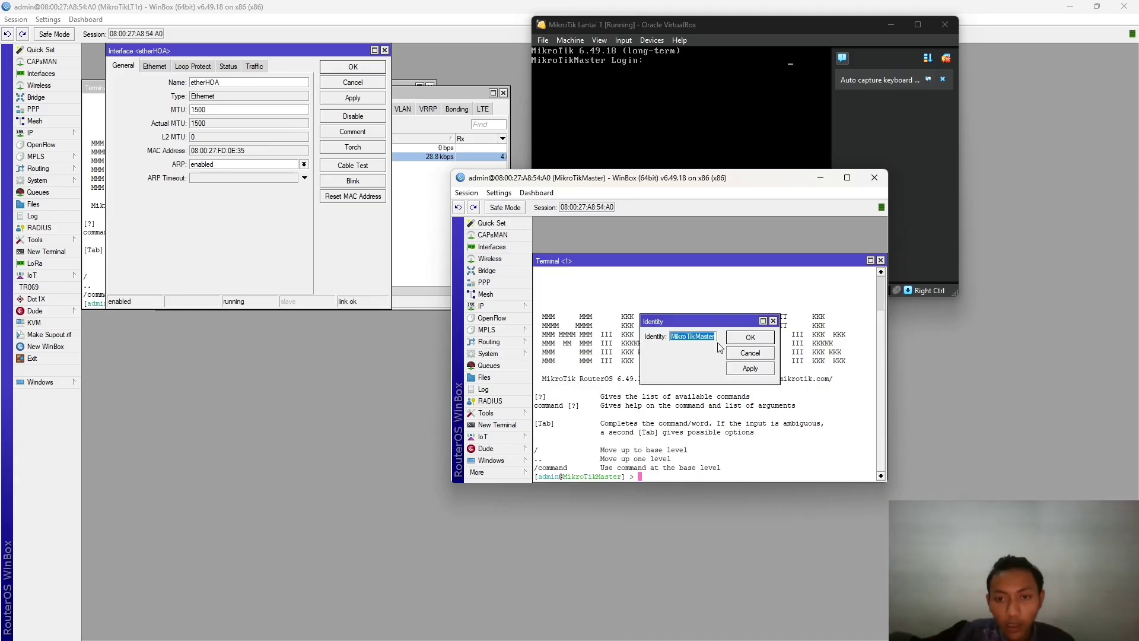
pyautogui.press('BackSpace')
pyautogui.press('BackSpace')
pyautogui.press('BackSpace')
pyautogui.press('BackSpace')
pyautogui.press('BackSpace')
pyautogui.press('BackSpace')
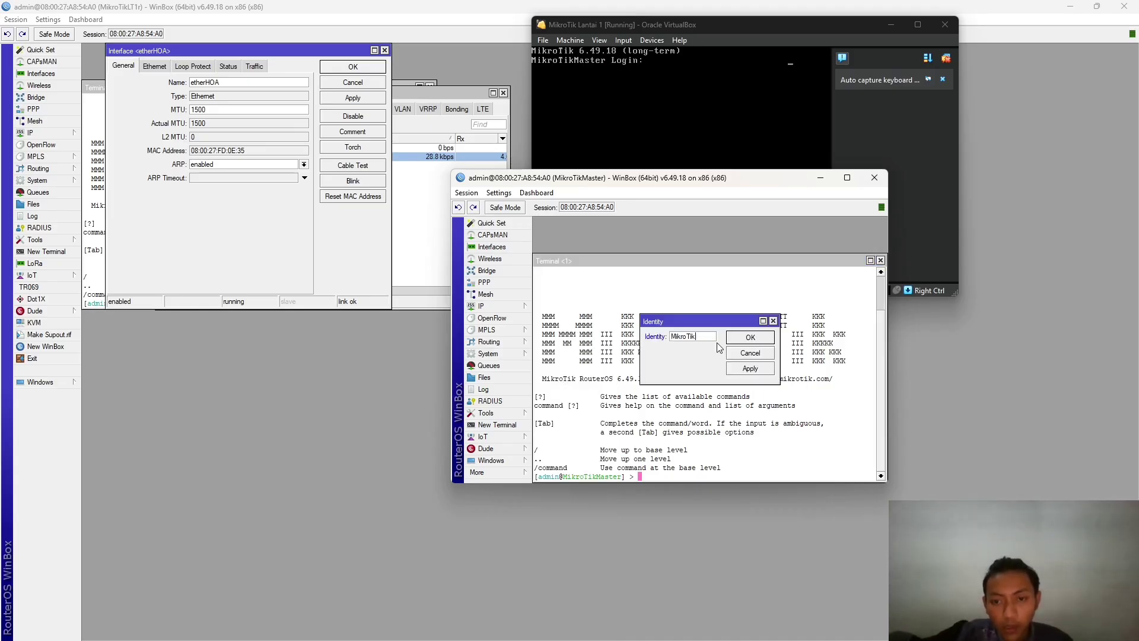
pyautogui.write('LT2')
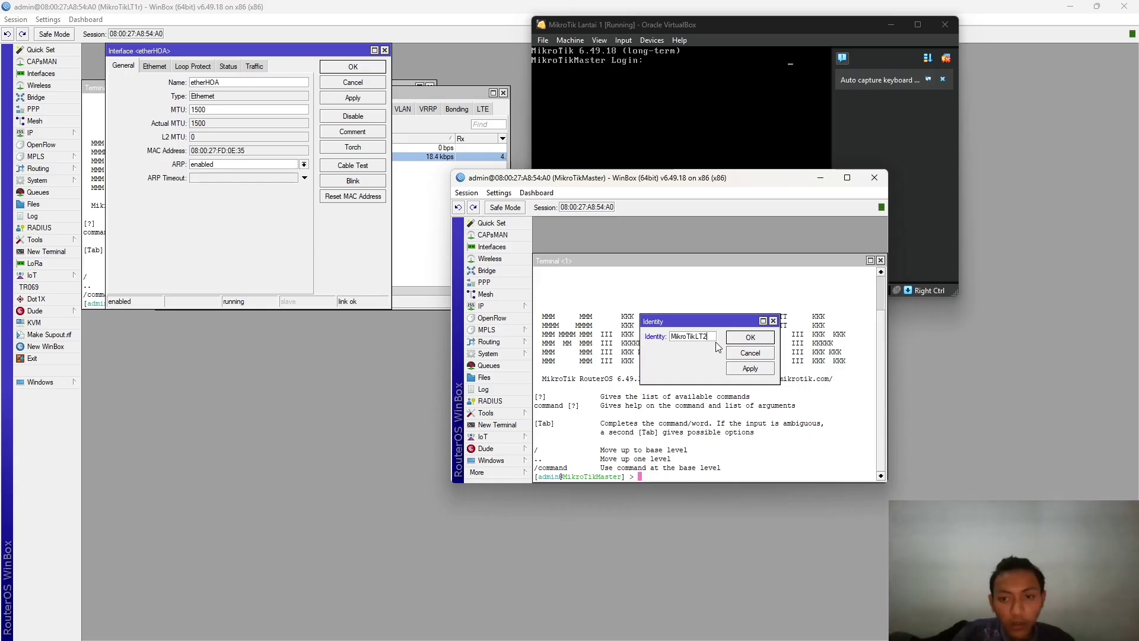
pyautogui.click(752, 369)
pyautogui.click(751, 338)
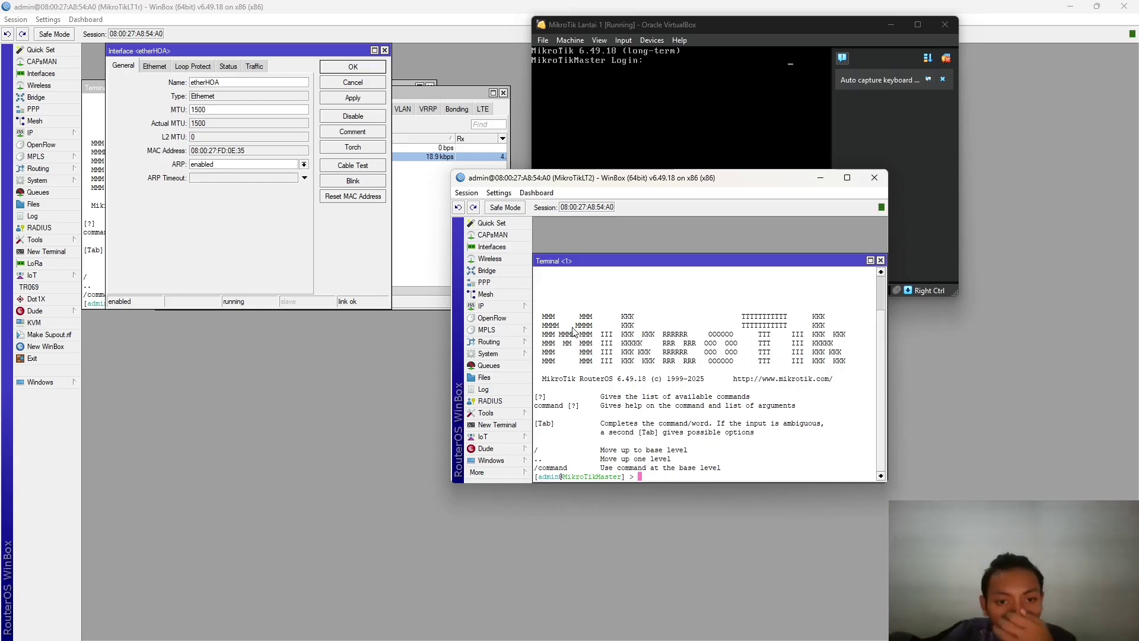
# - Rename ether1-HostOnly to etherInternet and ether2 to etherHOA on the second router
pyautogui.click(511, 248)
pyautogui.click(589, 301)
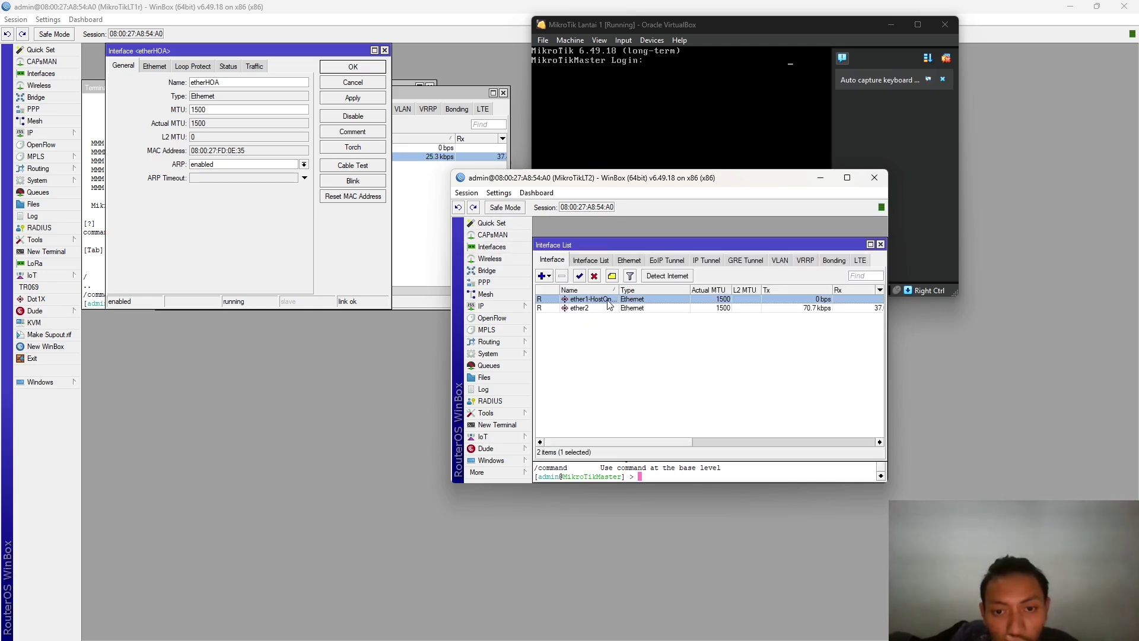
pyautogui.rightClick(607, 301)
pyautogui.click(587, 345)
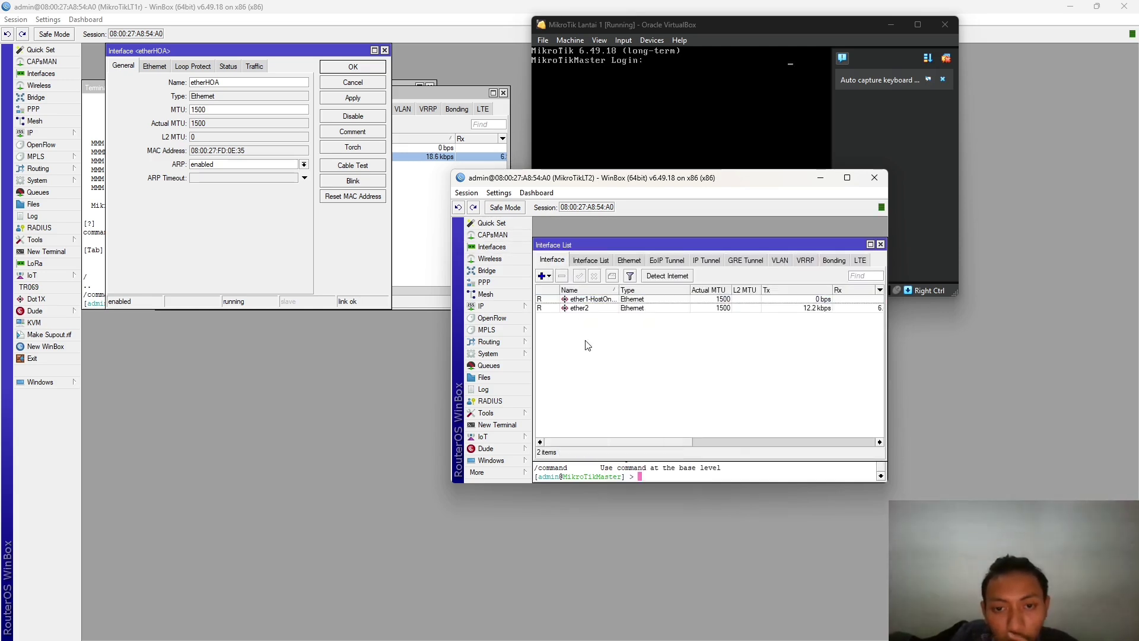
pyautogui.doubleClick(614, 303)
pyautogui.click(726, 256)
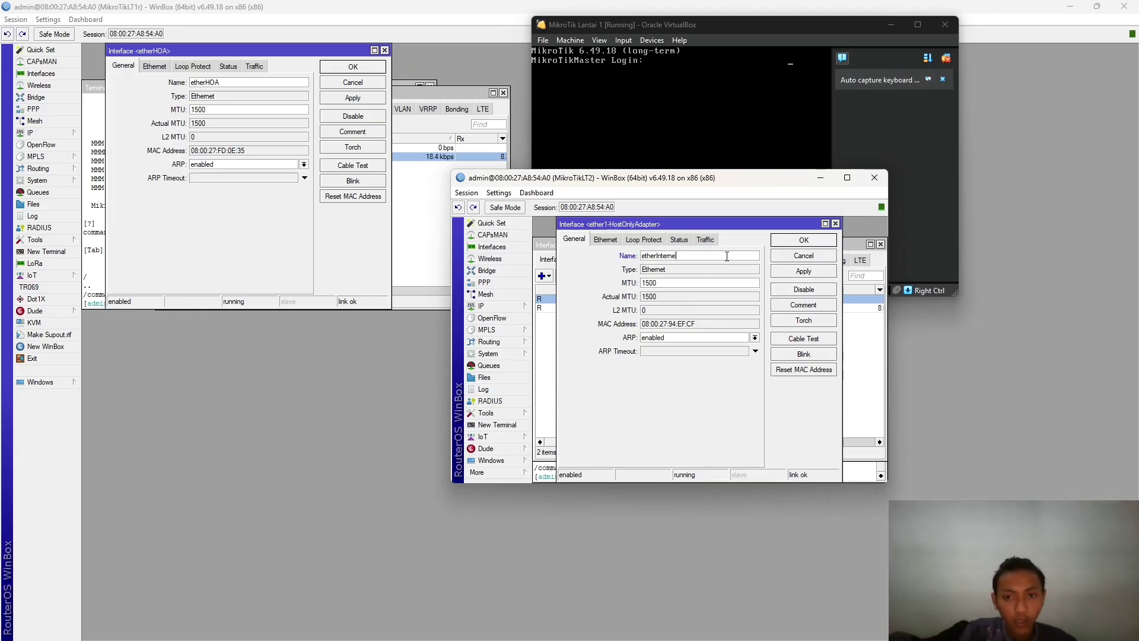
pyautogui.click(819, 271)
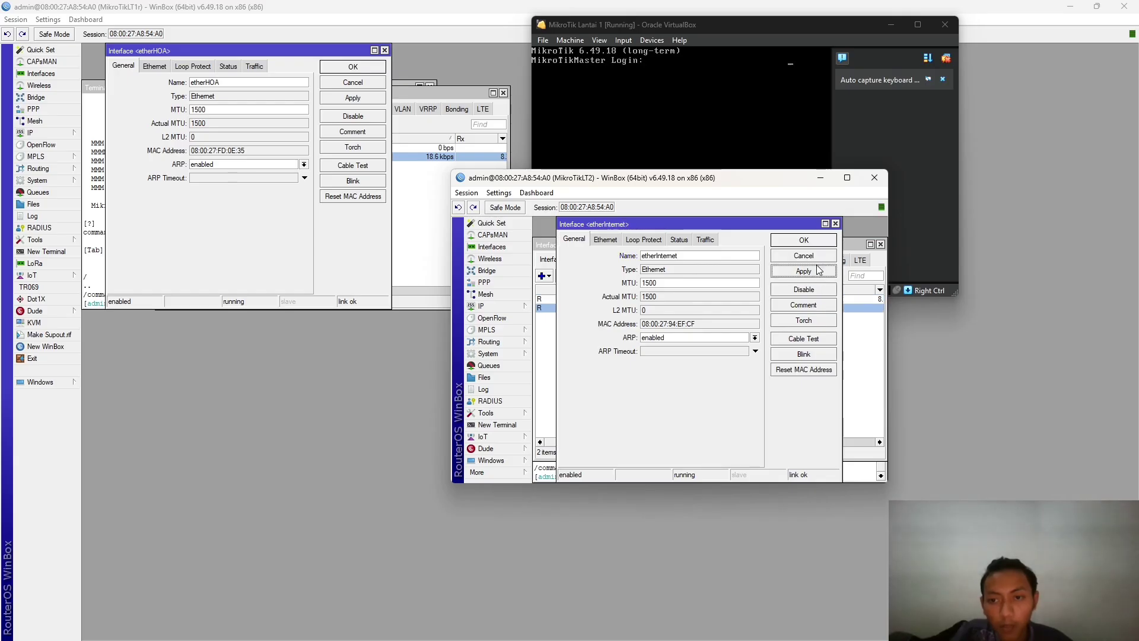
pyautogui.click(804, 241)
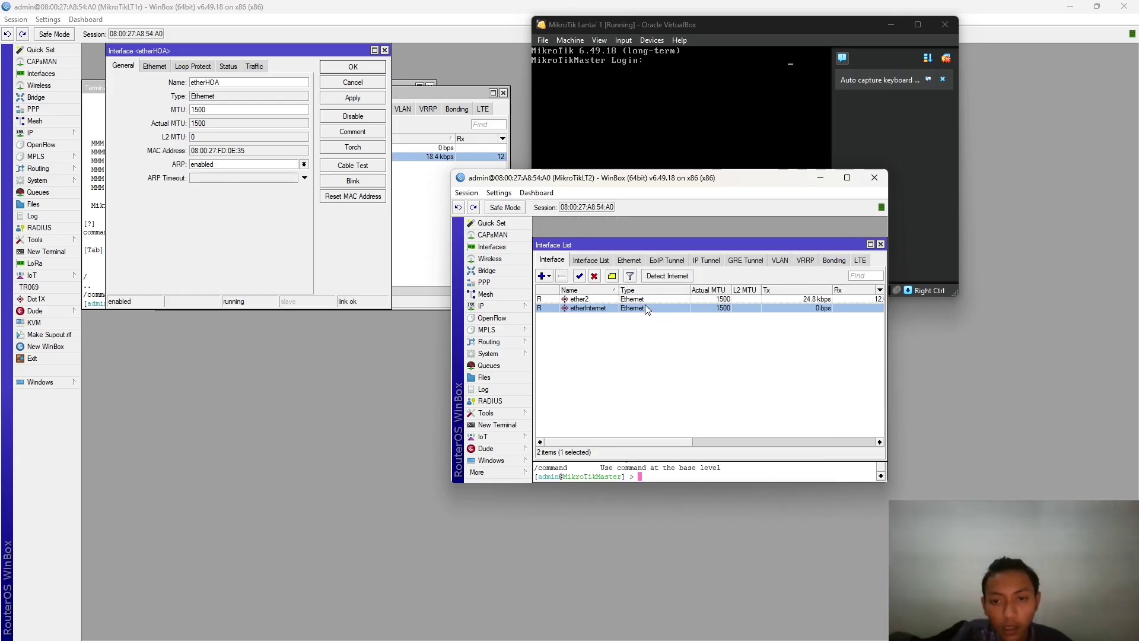
pyautogui.click(605, 300)
pyautogui.doubleClick(604, 301)
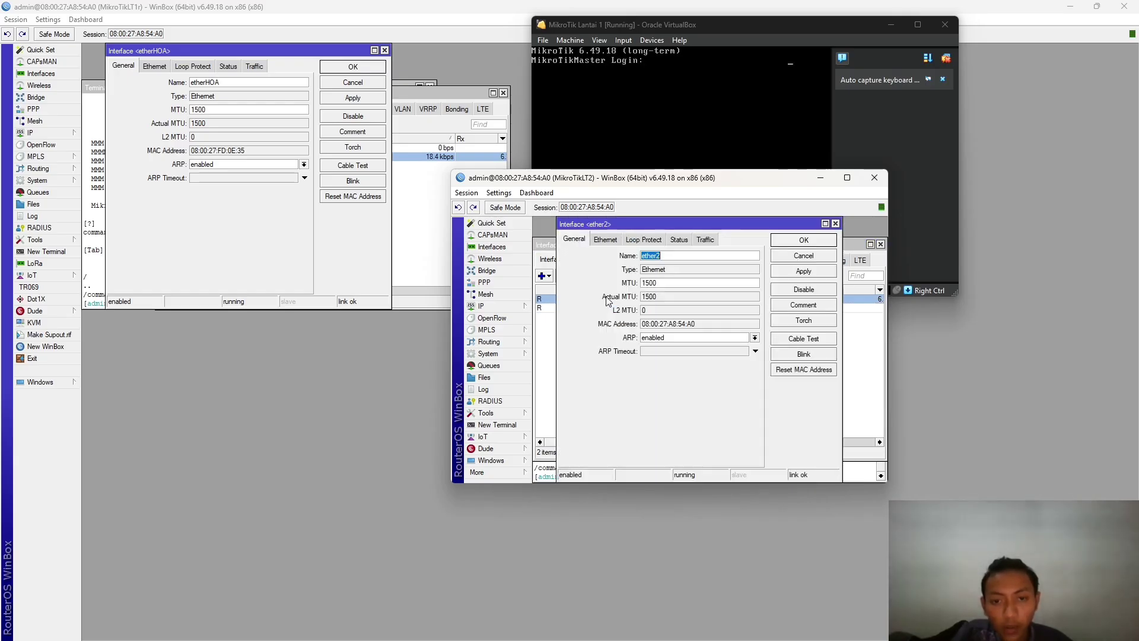
pyautogui.press('BackSpace')
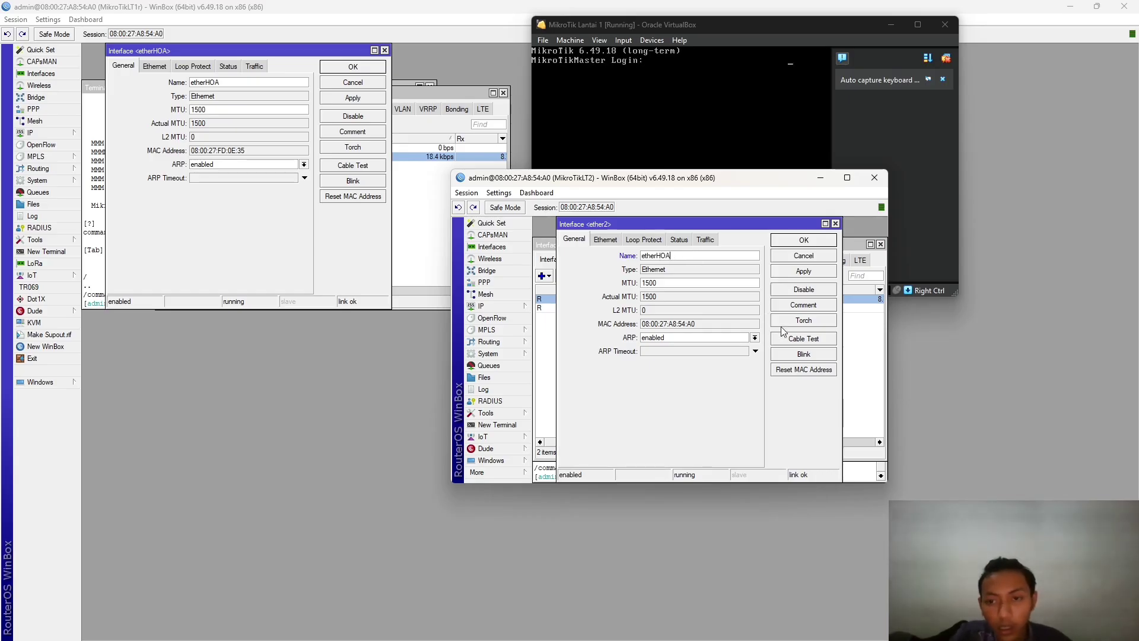
pyautogui.click(814, 240)
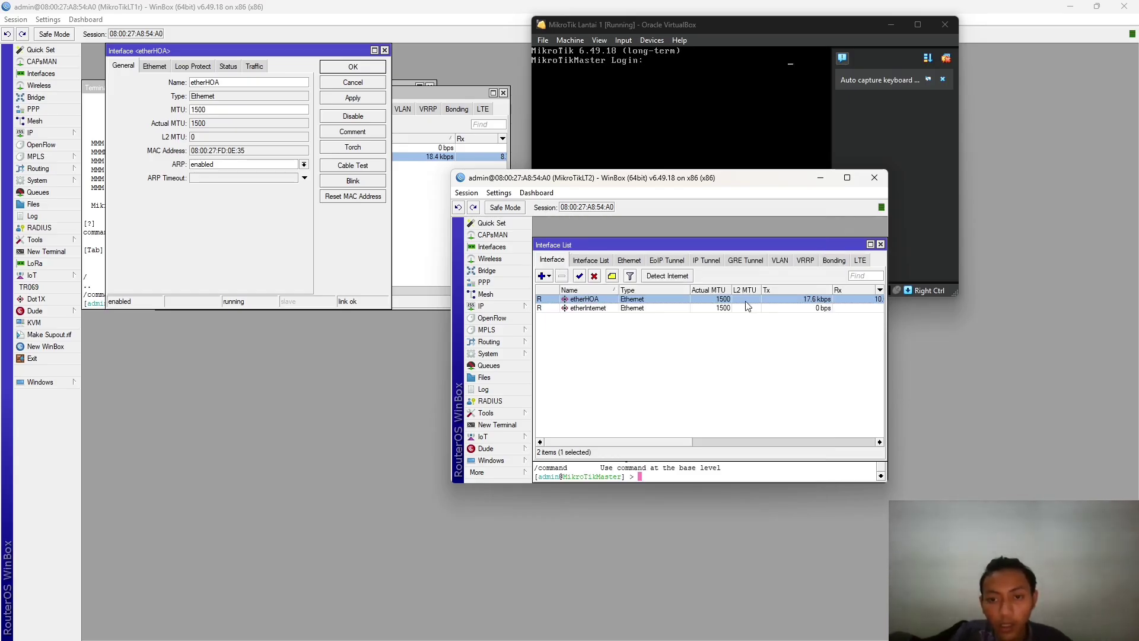
# - Set Detect Internet's Detect Interface List and Internet Interface List to all
pyautogui.click(658, 276)
pyautogui.click(726, 329)
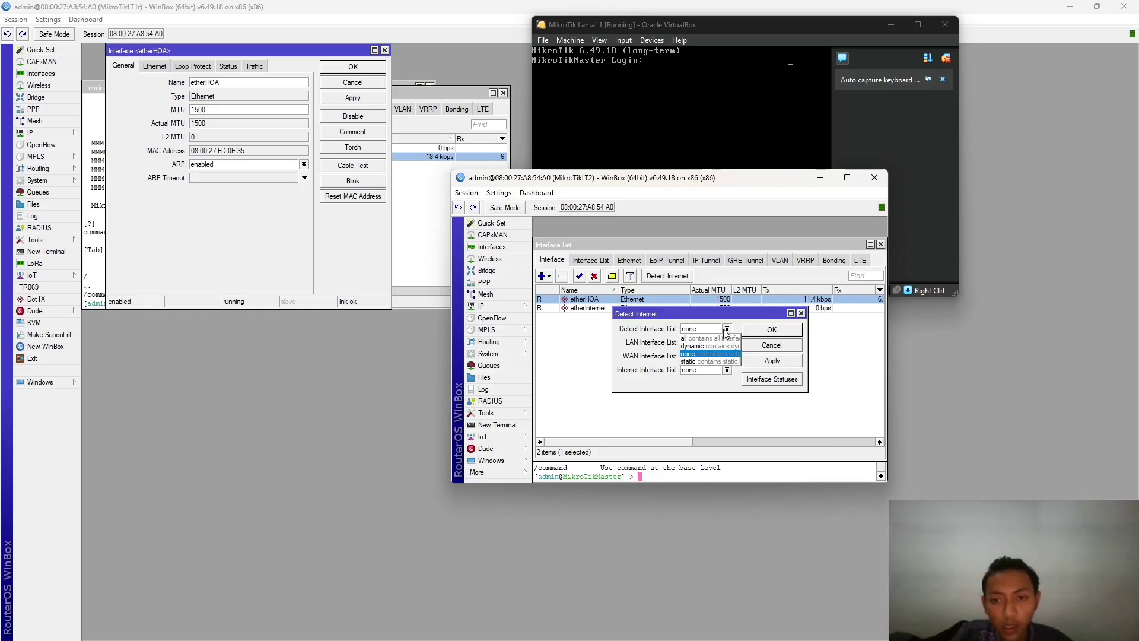
pyautogui.click(710, 338)
pyautogui.click(727, 370)
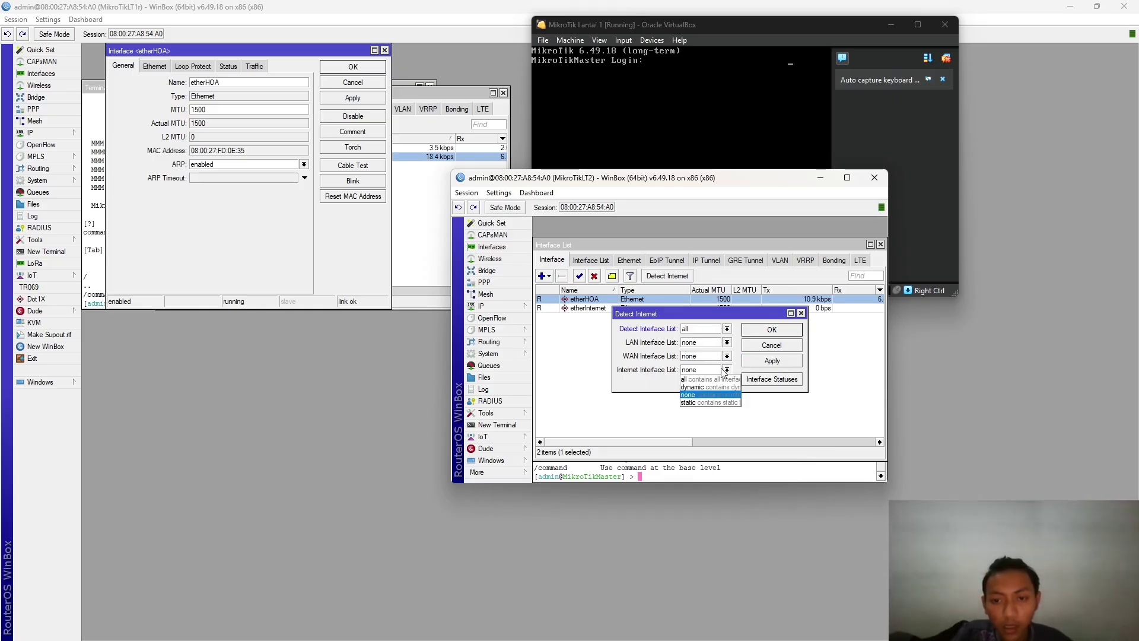
pyautogui.click(700, 378)
pyautogui.click(759, 360)
pyautogui.click(772, 330)
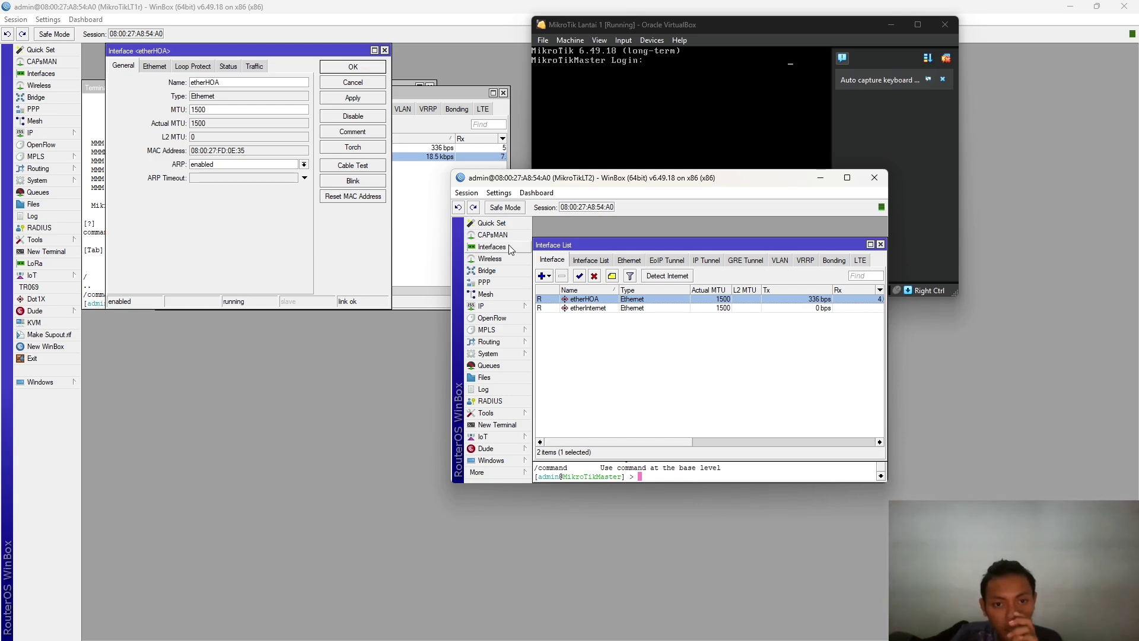
# - Compare both routers' IP address lists, then close the second router's session
pyautogui.click(504, 306)
pyautogui.click(564, 333)
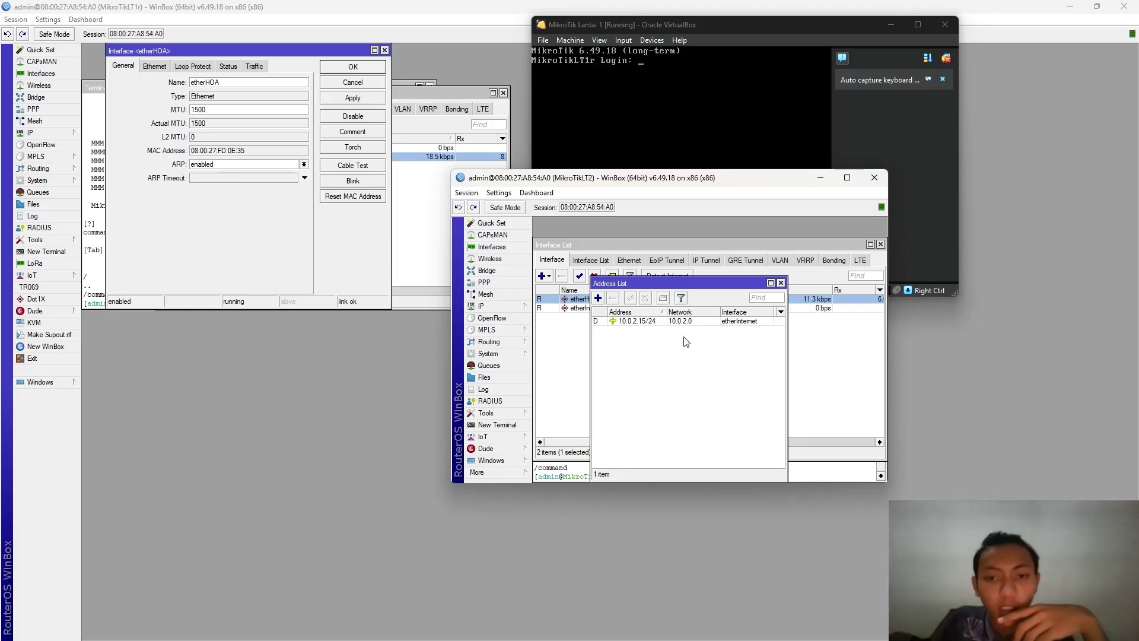
pyautogui.click(427, 224)
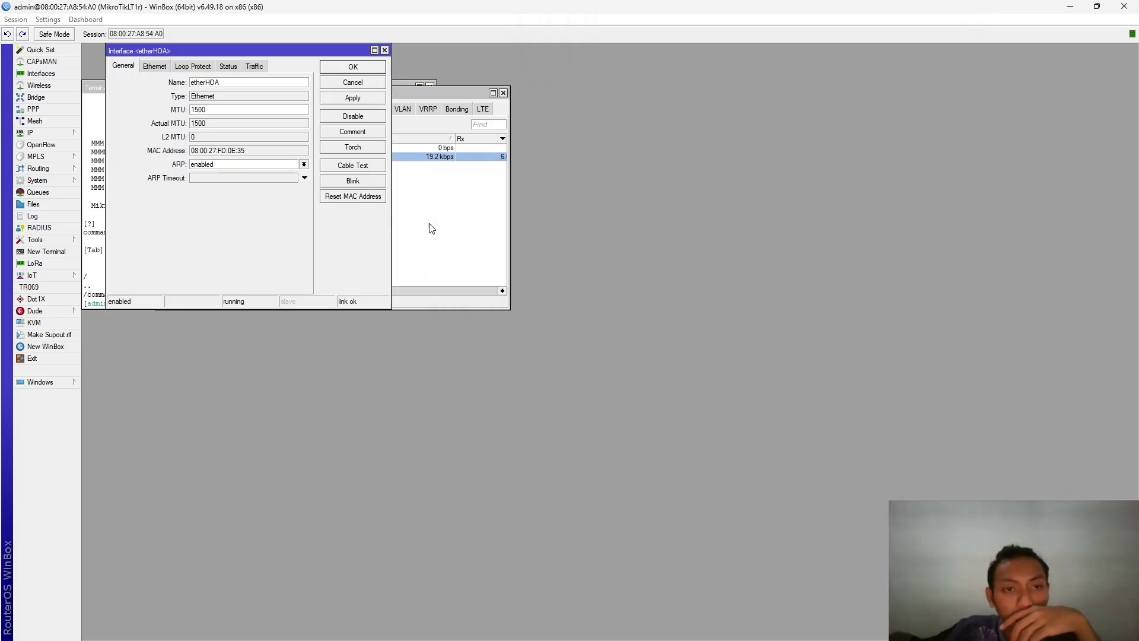
pyautogui.click(94, 162)
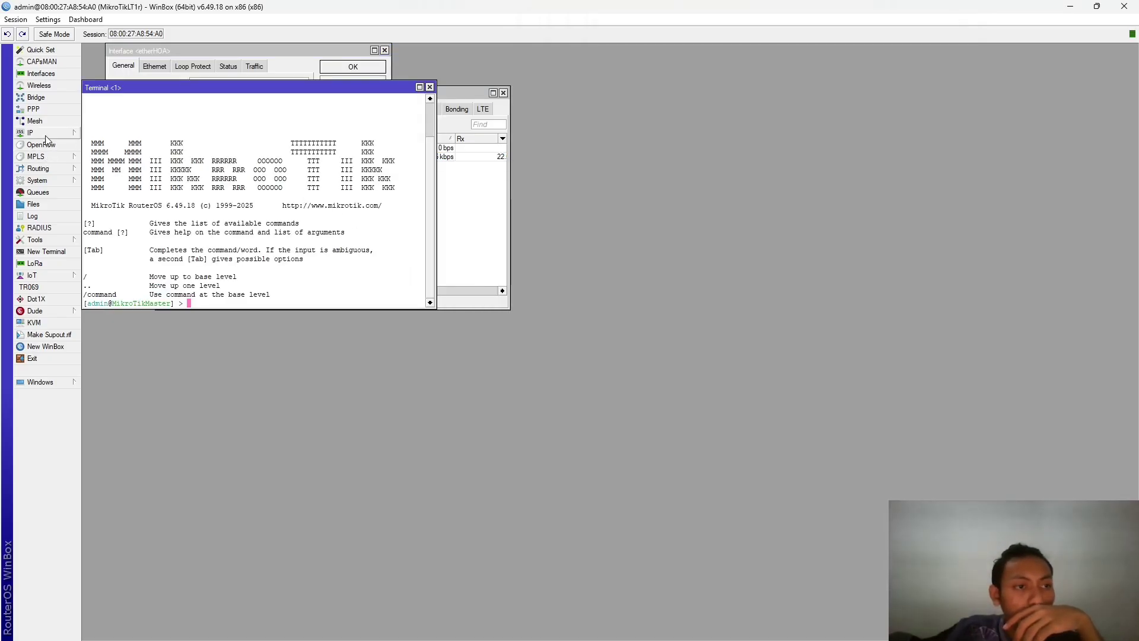
pyautogui.click(29, 133)
pyautogui.click(104, 158)
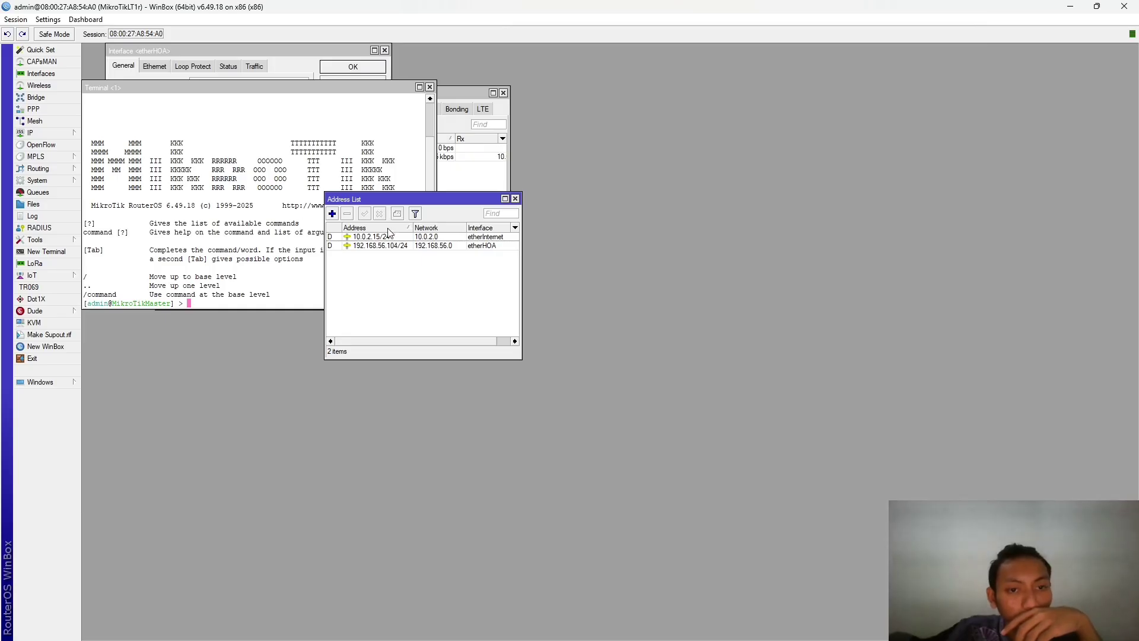
pyautogui.hotkey('alt', 'Tab')
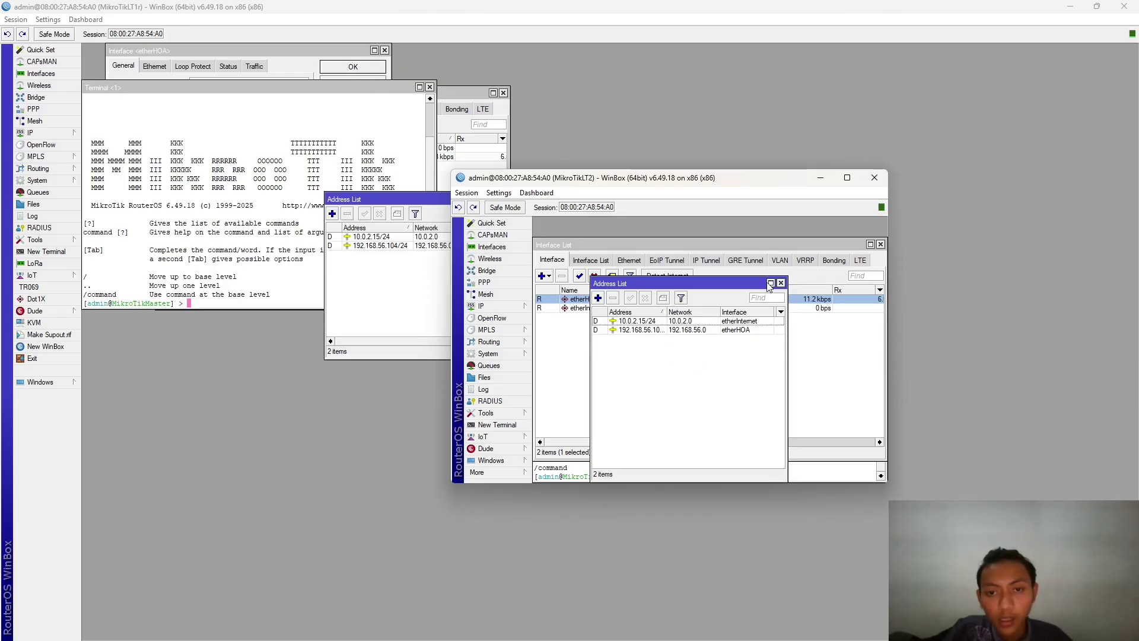
pyautogui.click(573, 302)
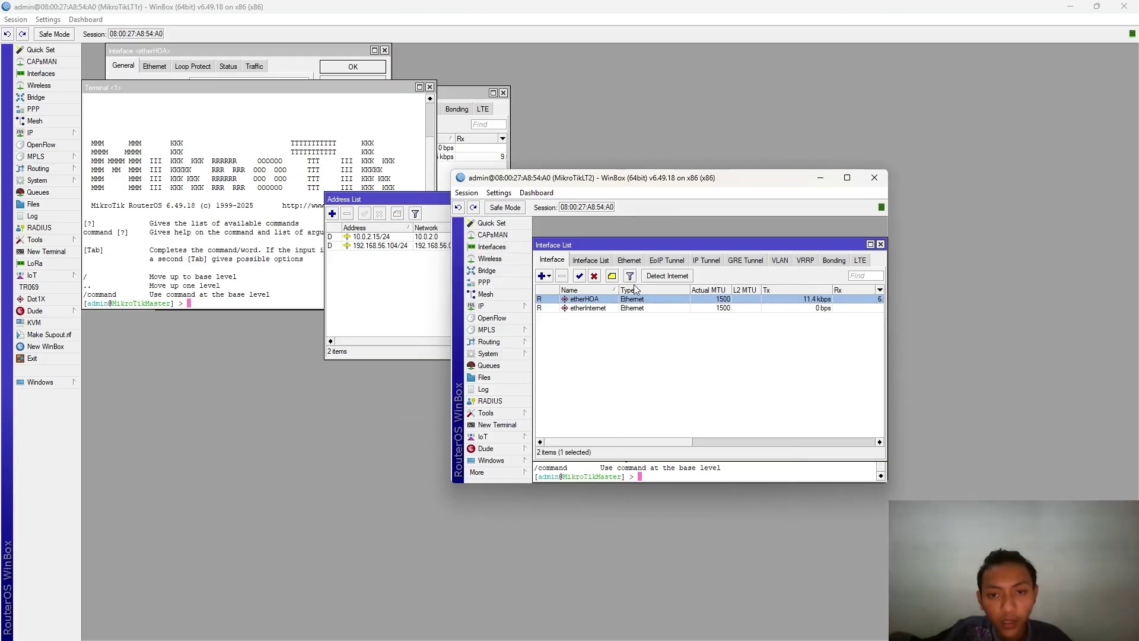
pyautogui.doubleClick(603, 300)
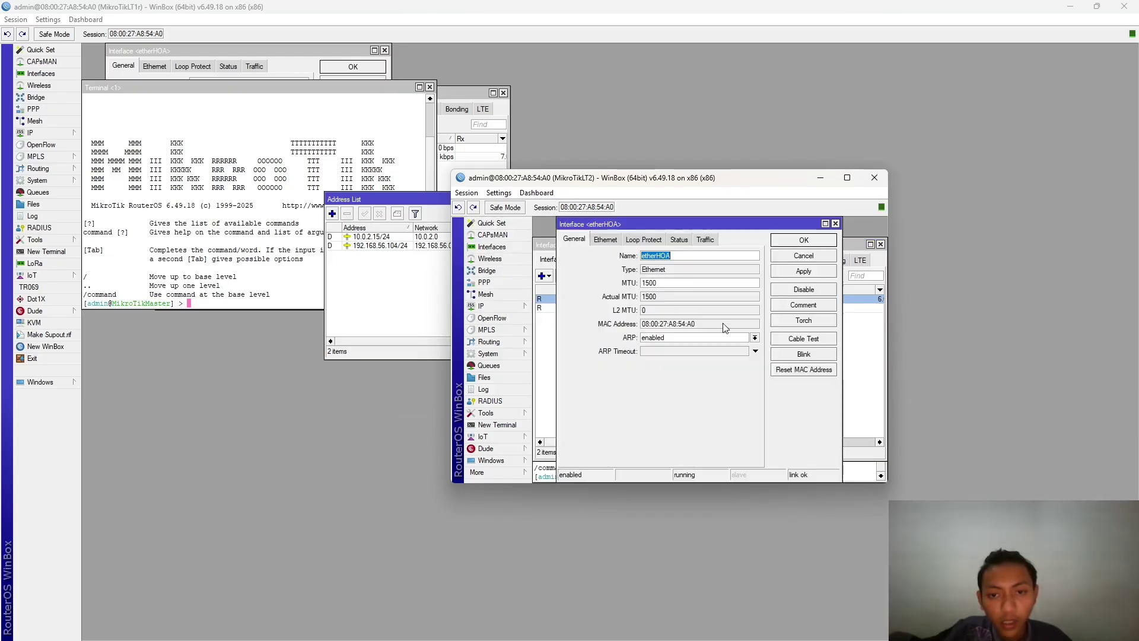
pyautogui.click(875, 177)
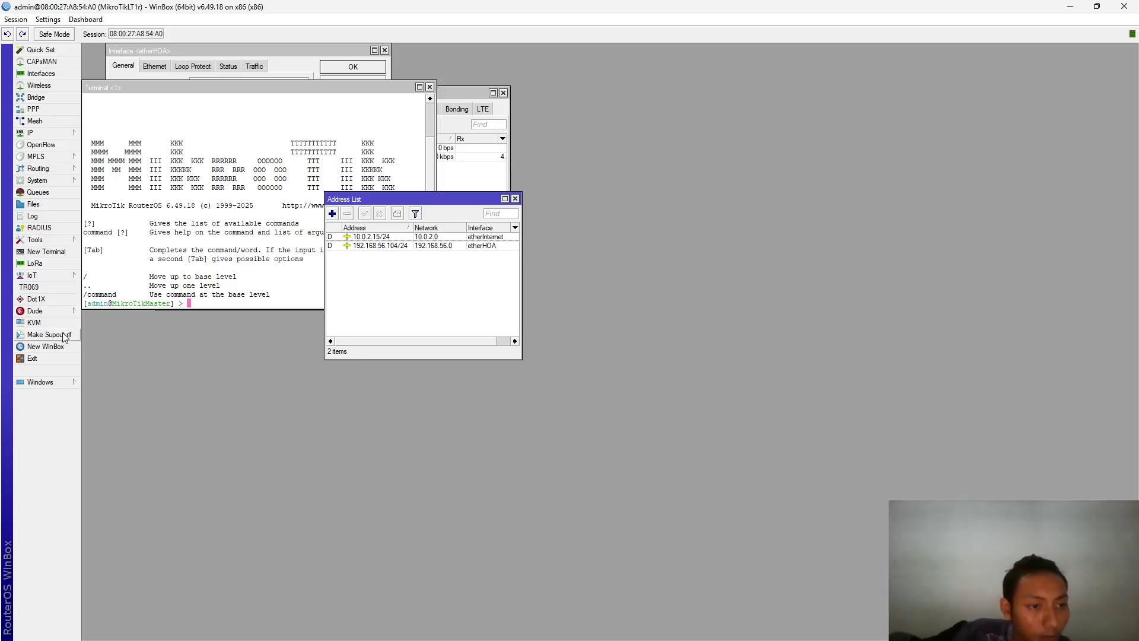
# - View the router's File List, then shut it down via System > Shutdown, Yes
pyautogui.click(48, 240)
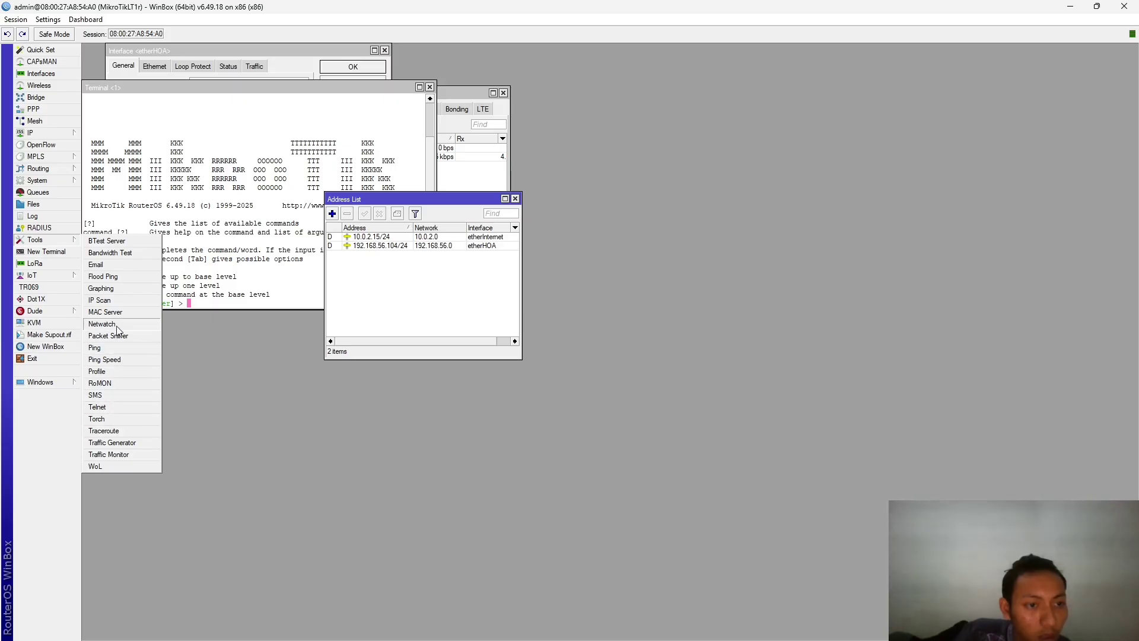
pyautogui.click(48, 204)
pyautogui.click(50, 181)
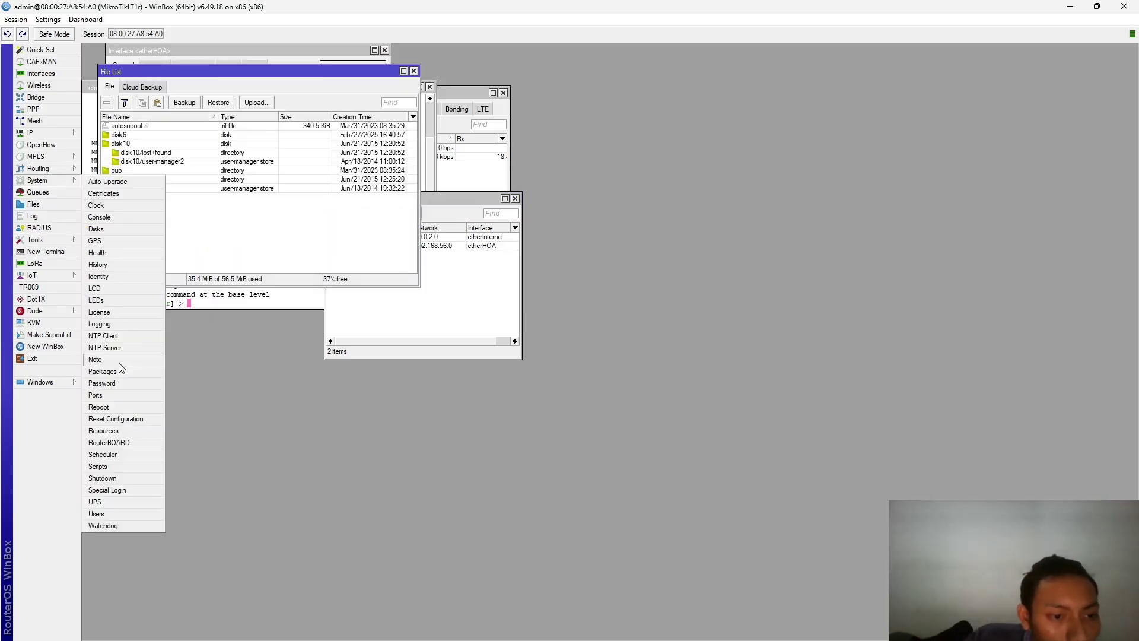
pyautogui.click(113, 479)
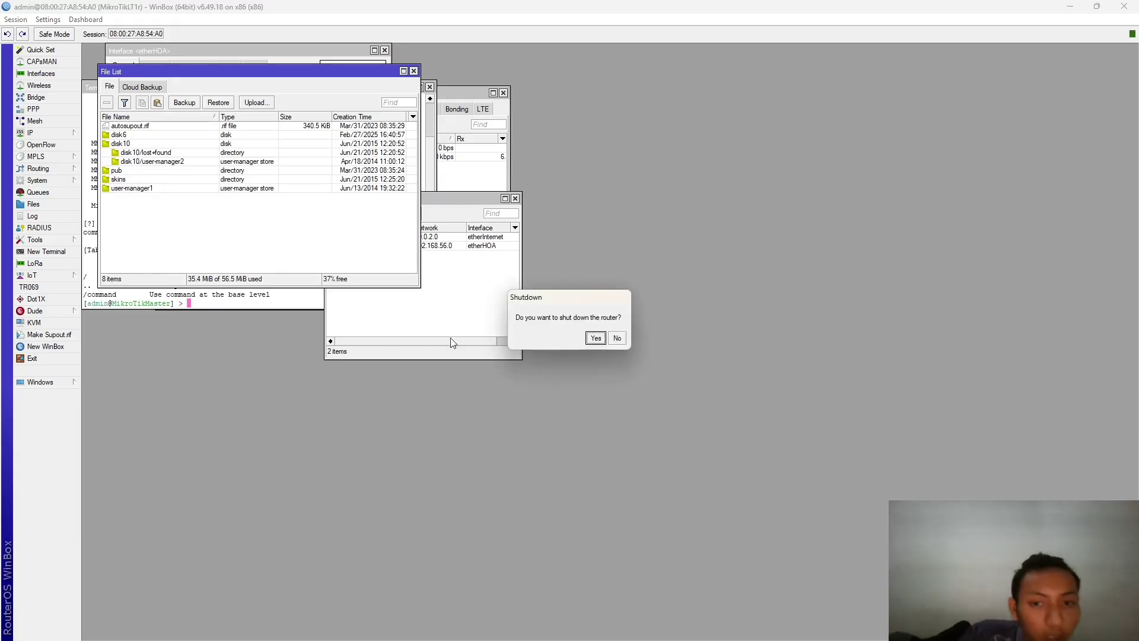
pyautogui.click(596, 338)
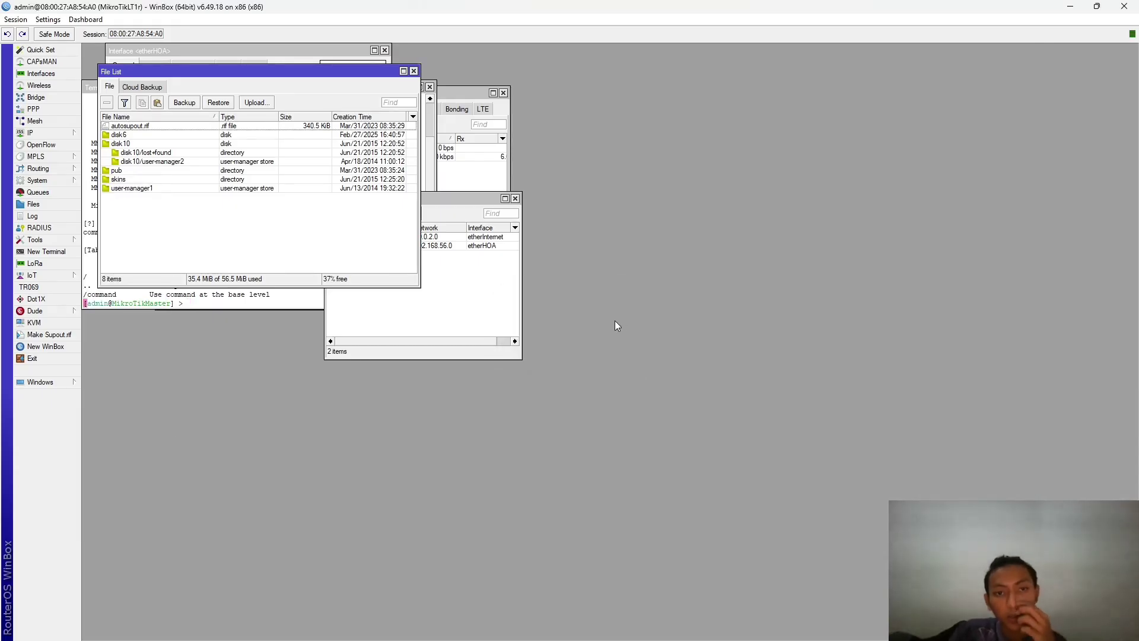
# - Check the MikroTik Lantai 2 console, then bring VirtualBox Manager back to front
pyautogui.hotkey('alt', 'Tab')
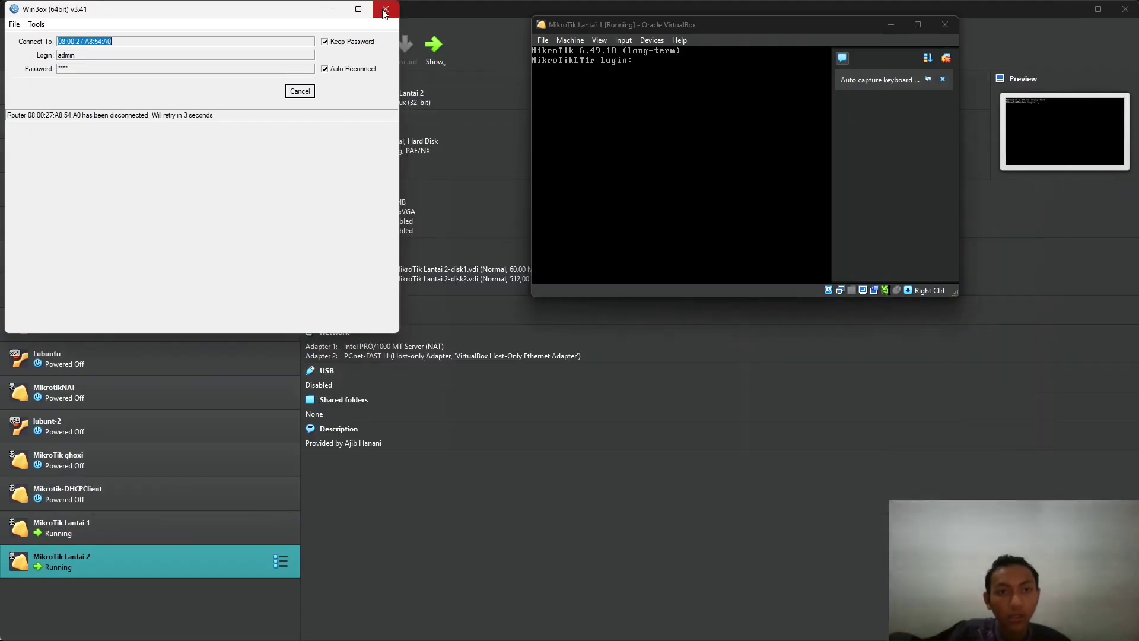
pyautogui.click(526, 148)
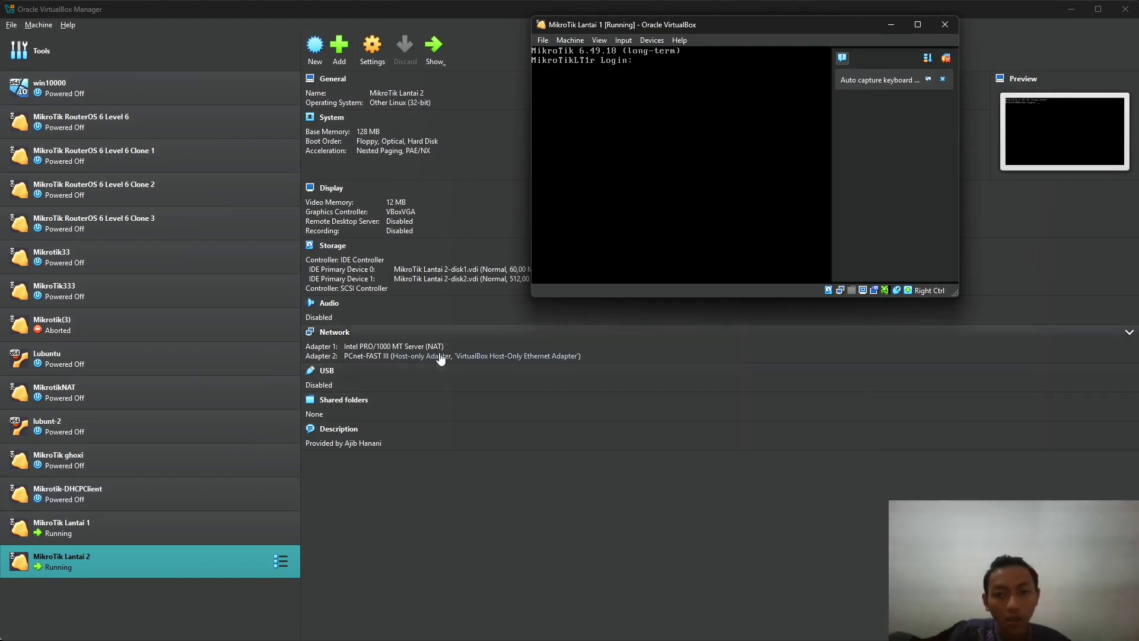
pyautogui.press('super+Tab')
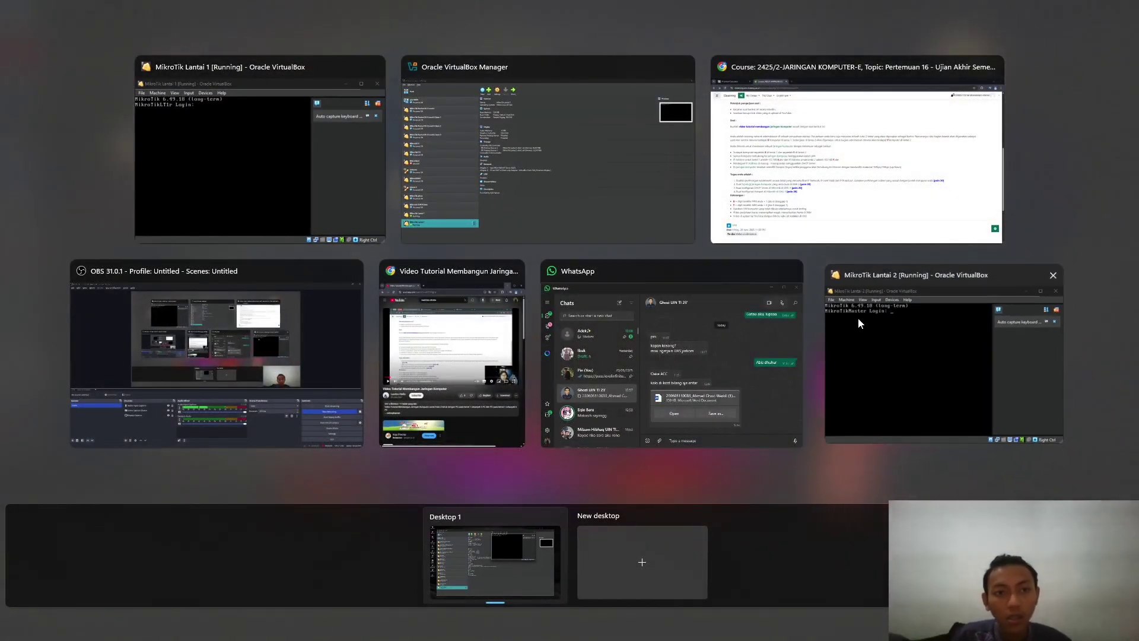
pyautogui.click(858, 318)
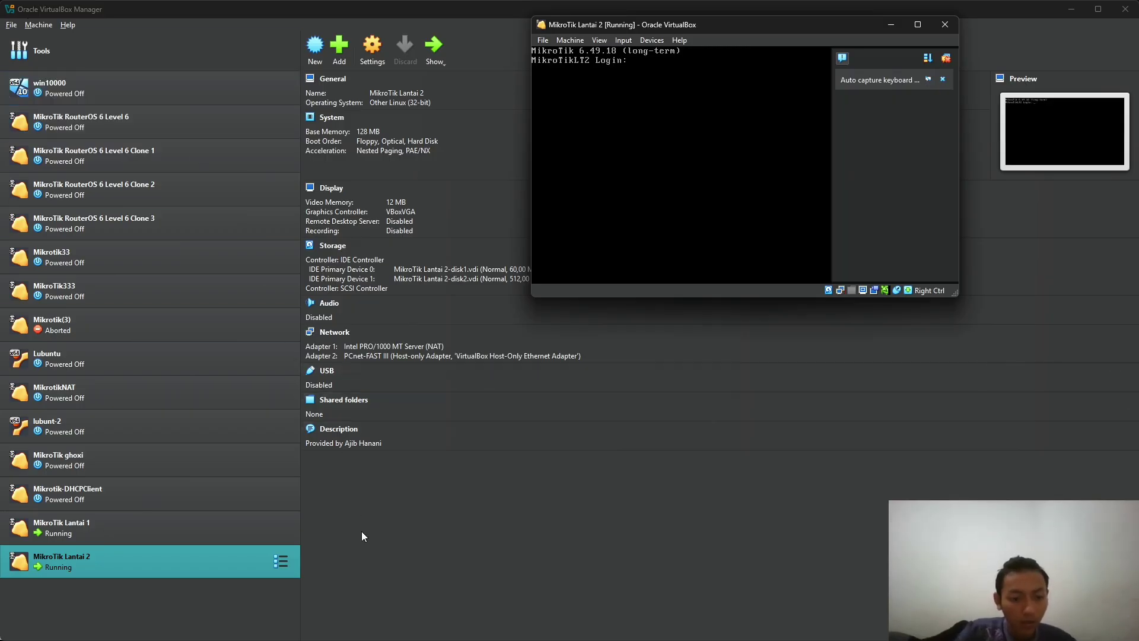
pyautogui.press('super+Tab')
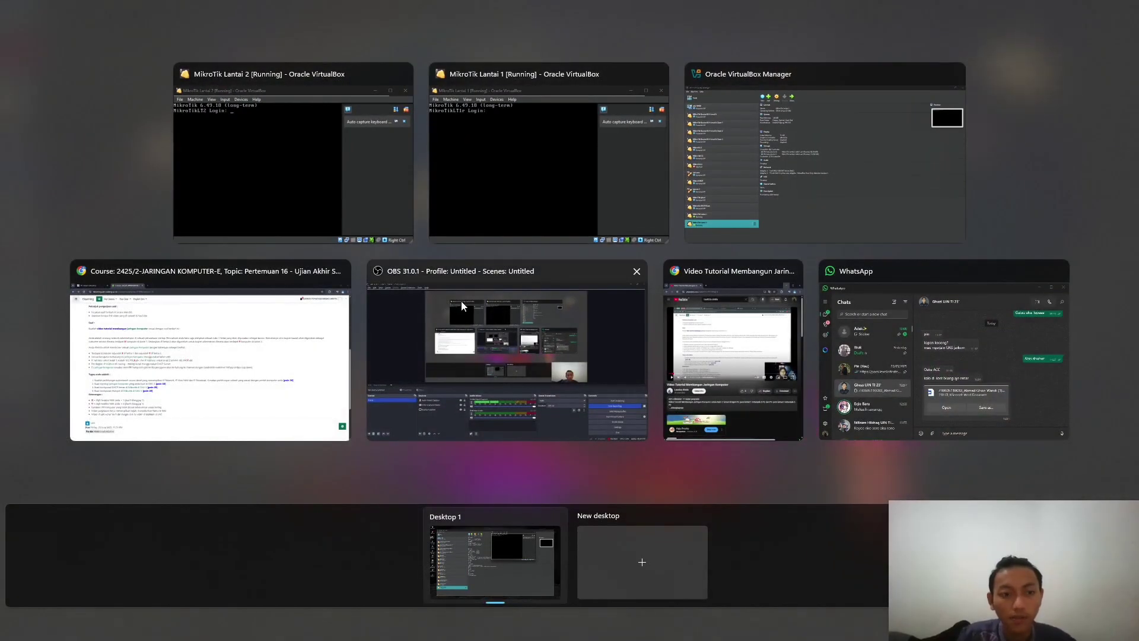
pyautogui.click(728, 148)
pyautogui.press('super')
# - Launch WinBox and connect to MikroTikLT2 at 192.168.56.105 from the neighbour list
pyautogui.write('win')
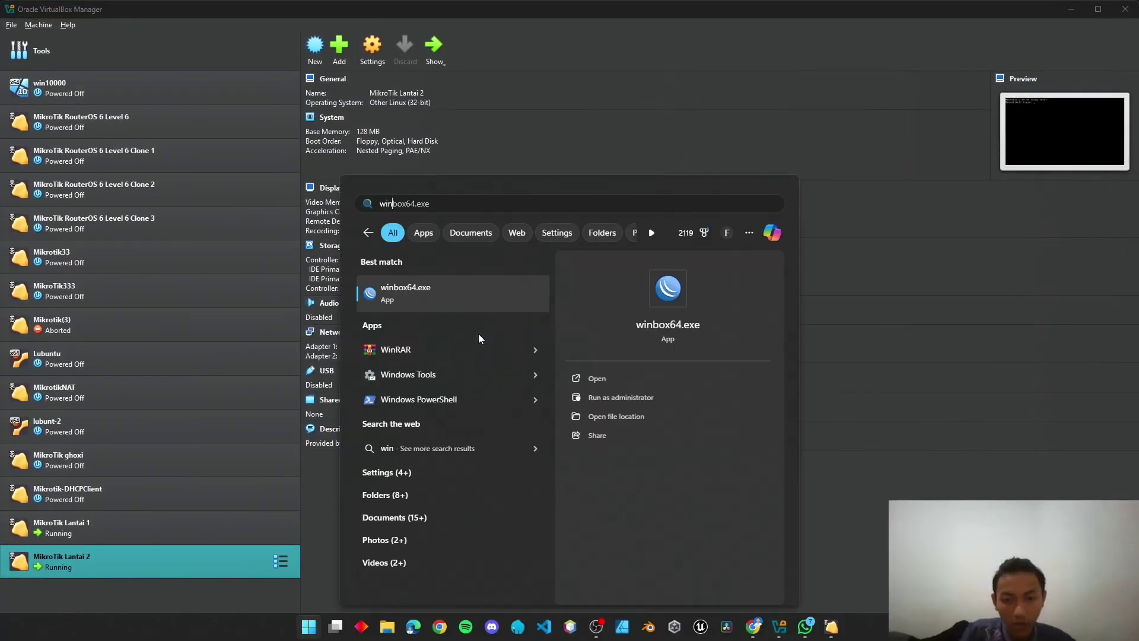
pyautogui.press('Return')
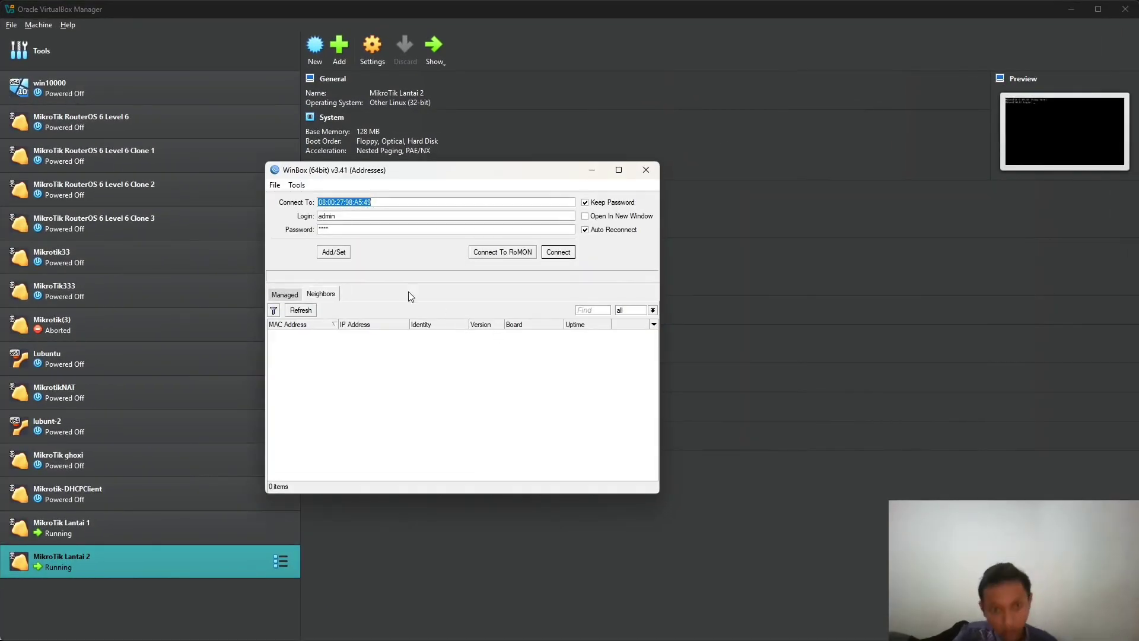
pyautogui.click(301, 310)
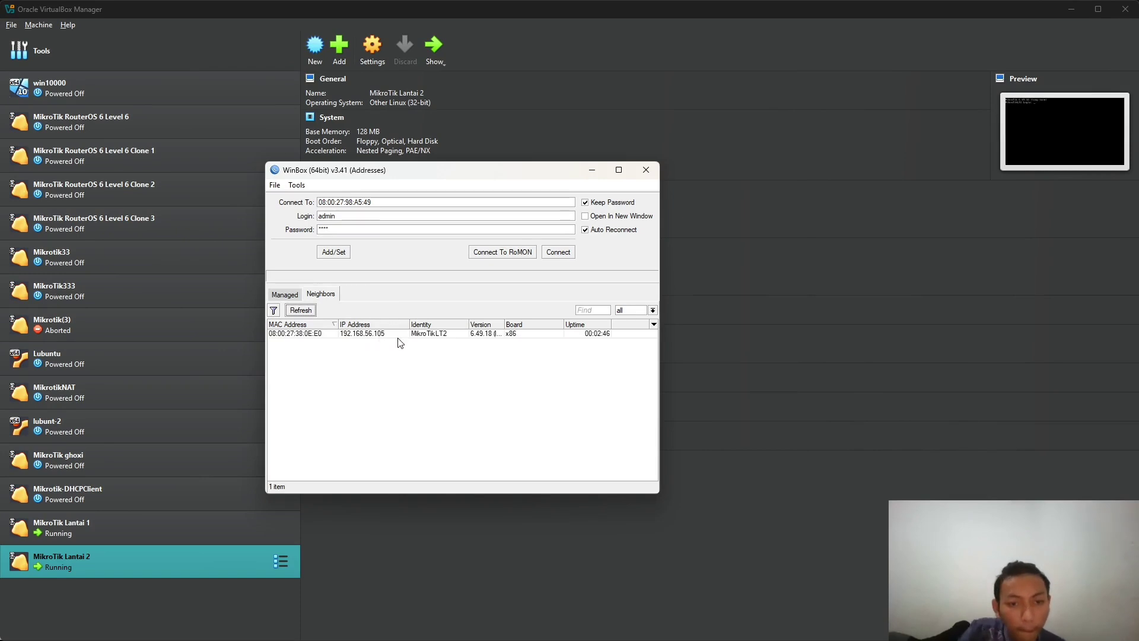
pyautogui.click(342, 334)
pyautogui.click(381, 334)
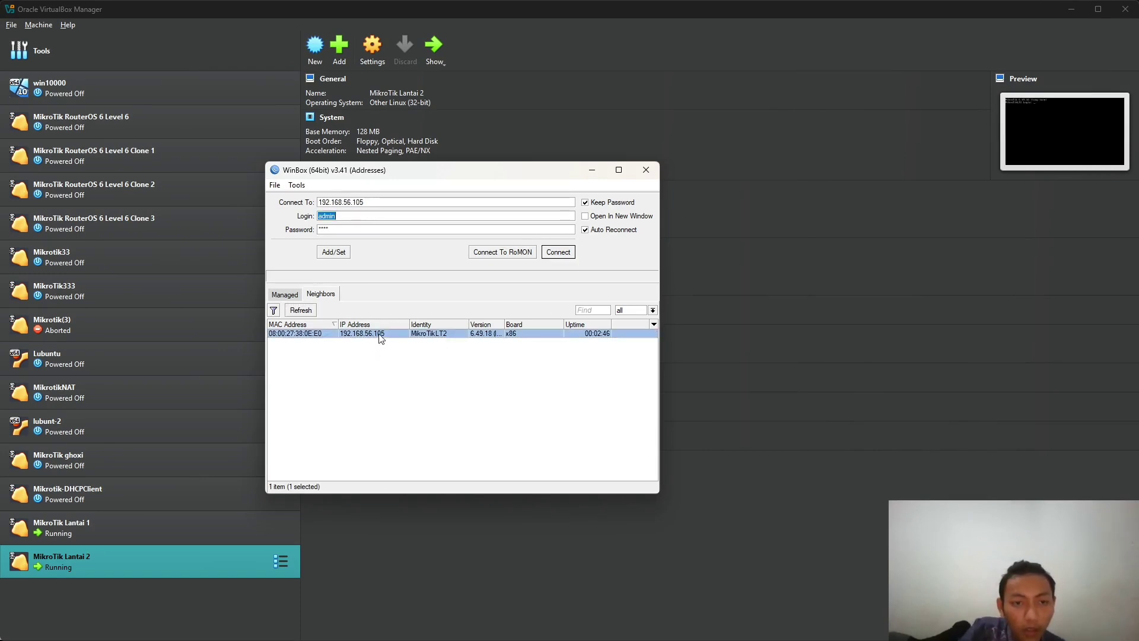
pyautogui.click(560, 254)
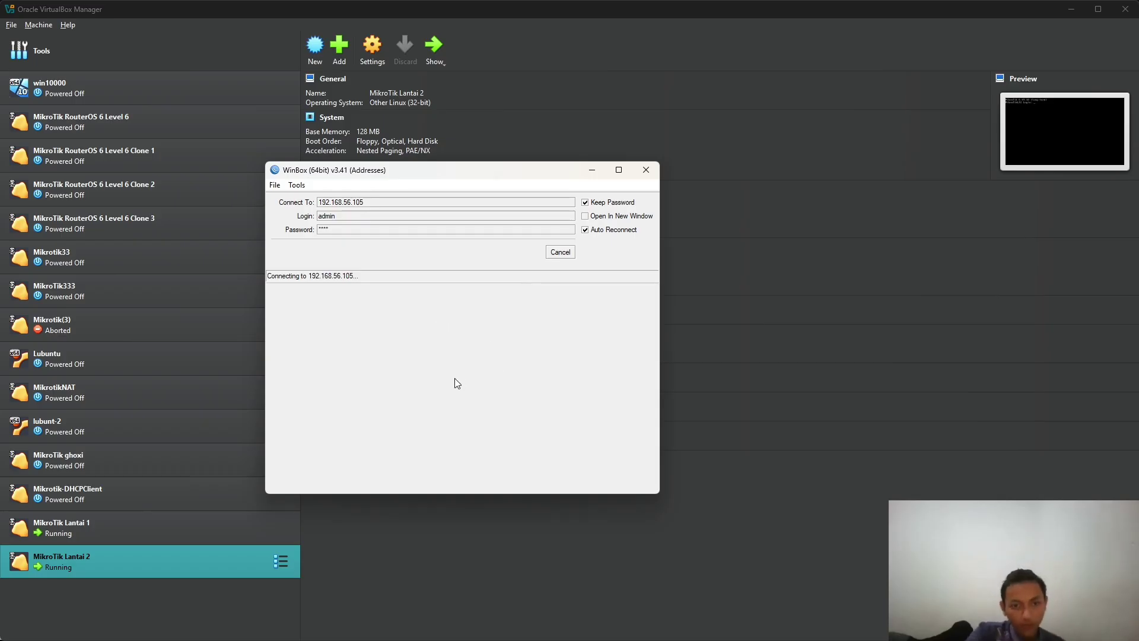
# - Shut down MikroTikLT2 through System > Shutdown and confirm Yes
pyautogui.press('super+Tab')
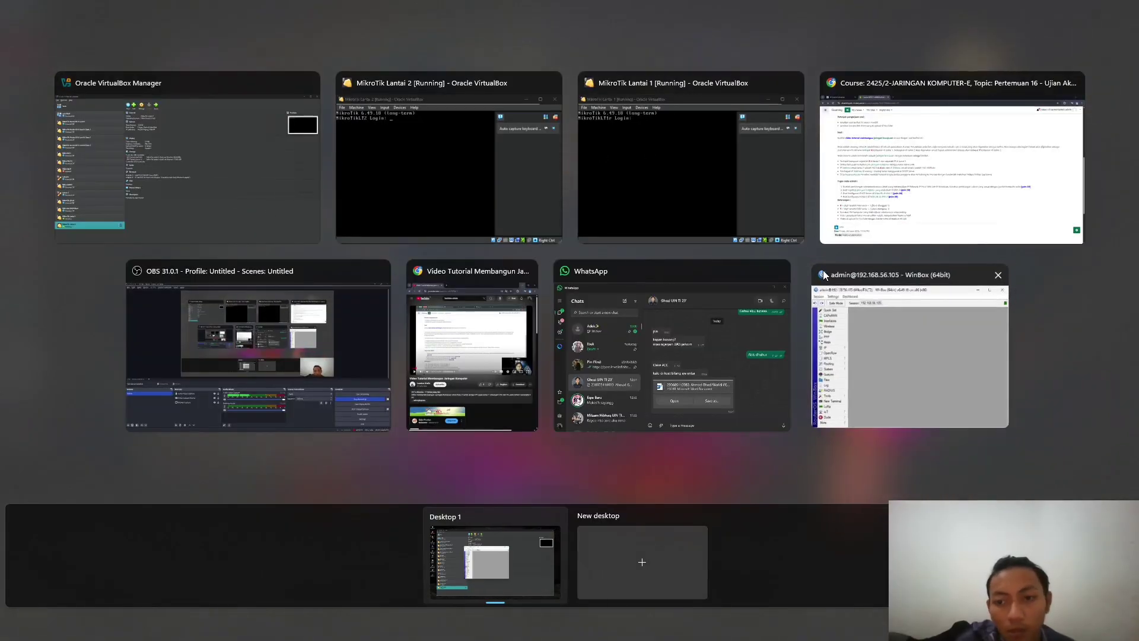
pyautogui.click(825, 272)
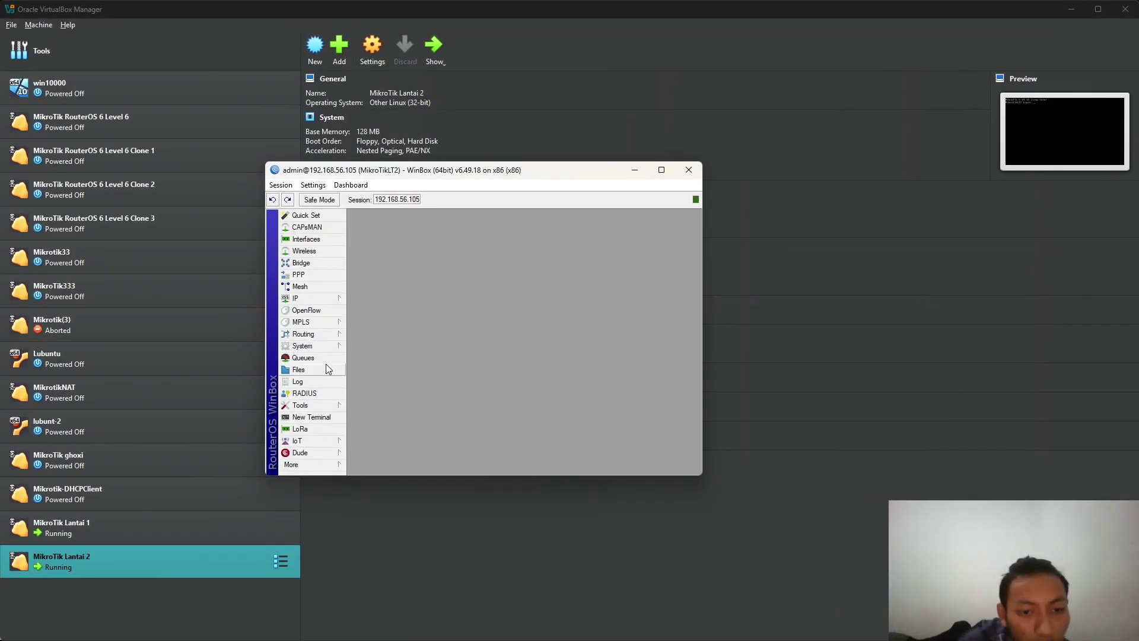
pyautogui.click(336, 349)
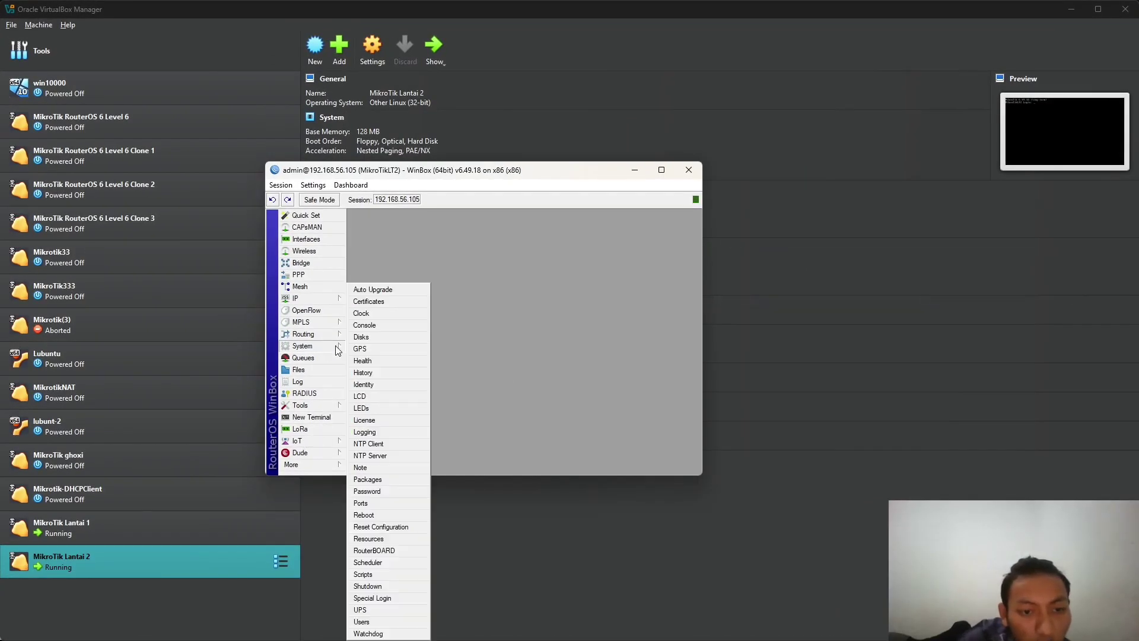
pyautogui.click(380, 587)
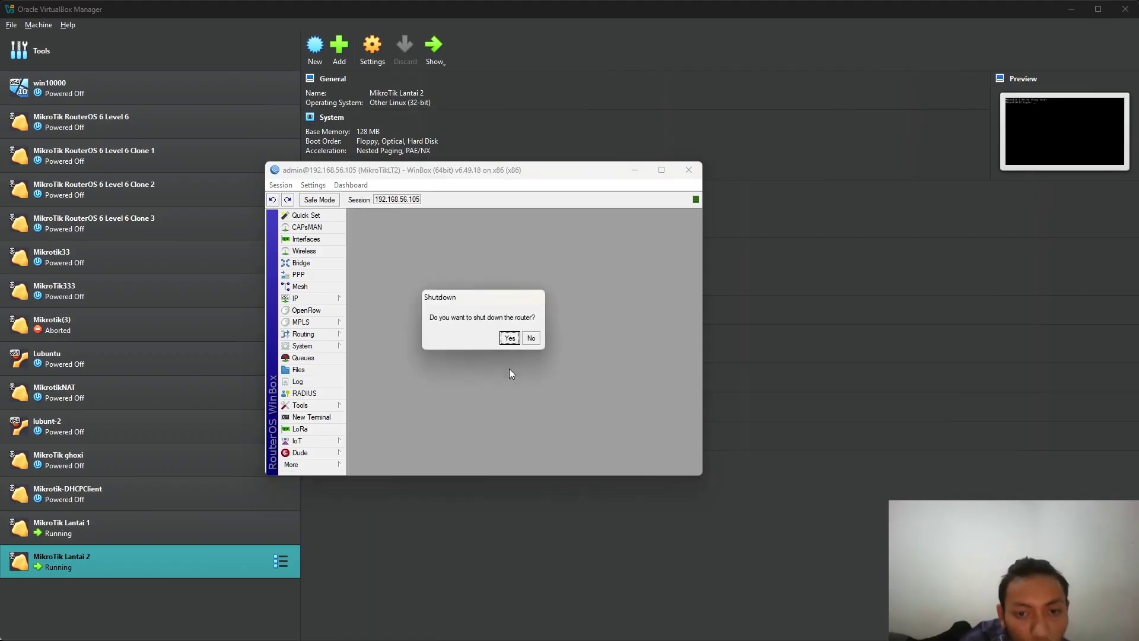
pyautogui.click(509, 339)
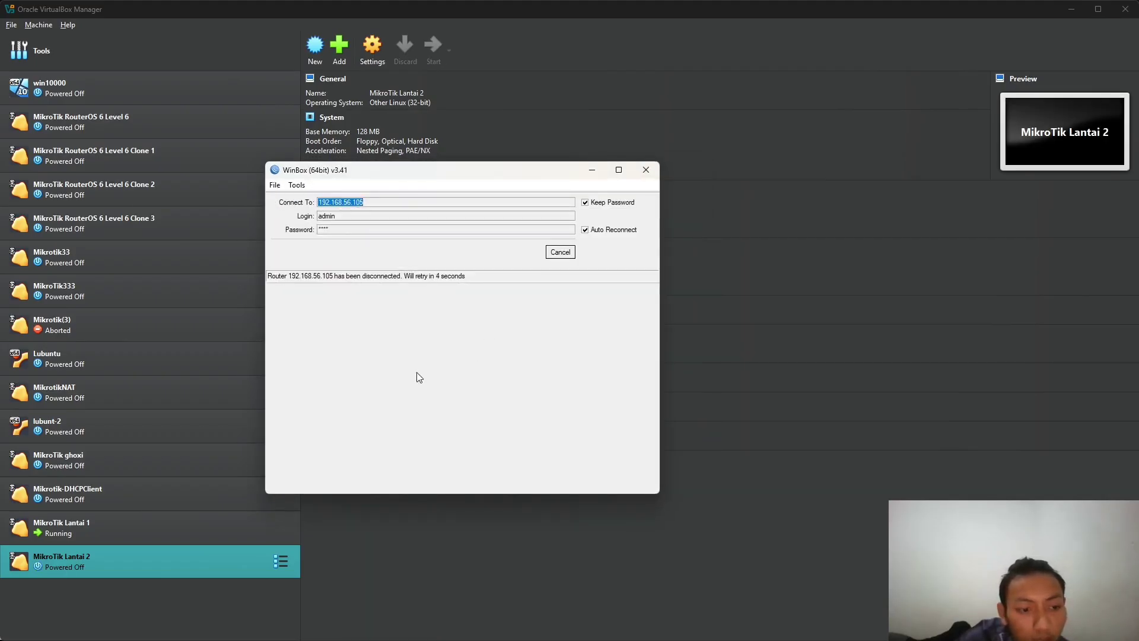
# - Cancel WinBox's automatic reconnect and refresh its neighbour list, checking VirtualBox Manager in between
pyautogui.click(560, 252)
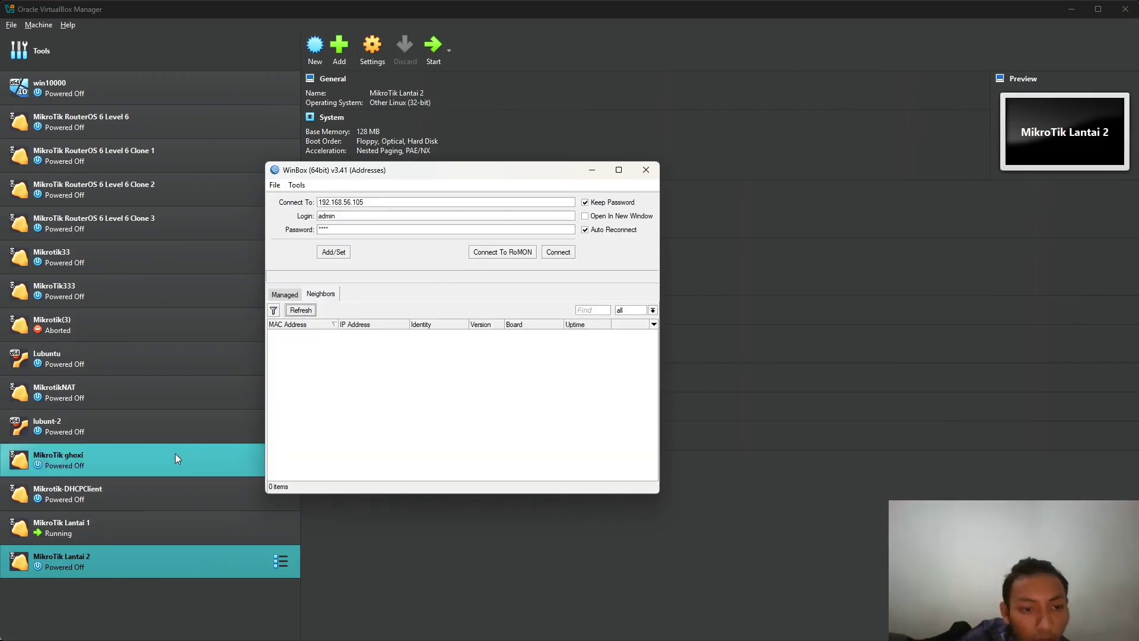
pyautogui.click(302, 310)
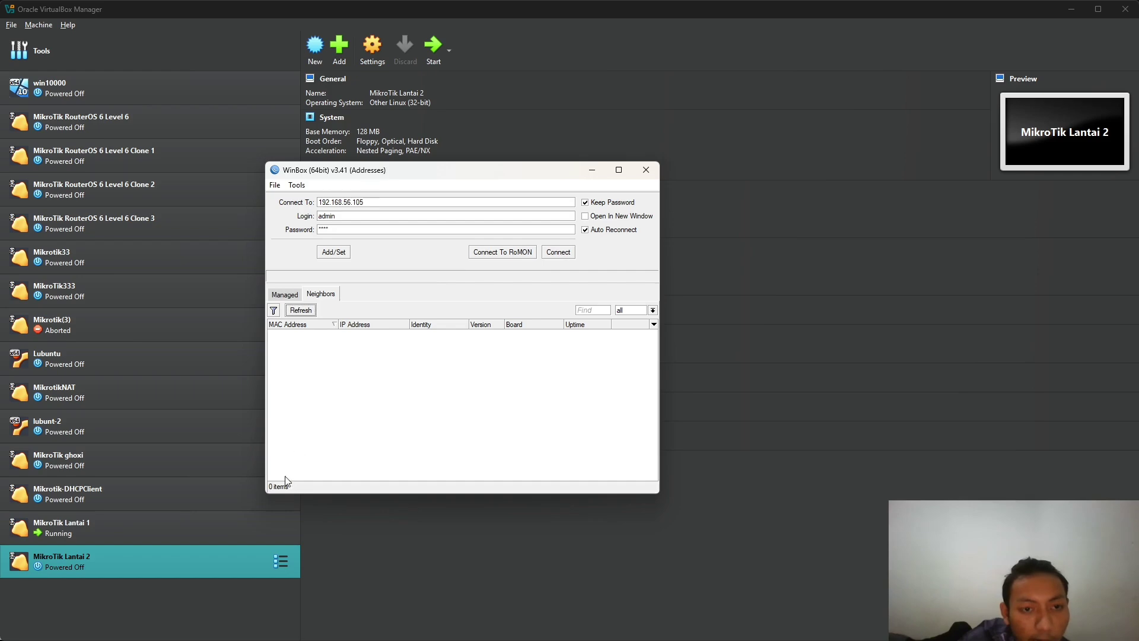
pyautogui.press('super+Tab')
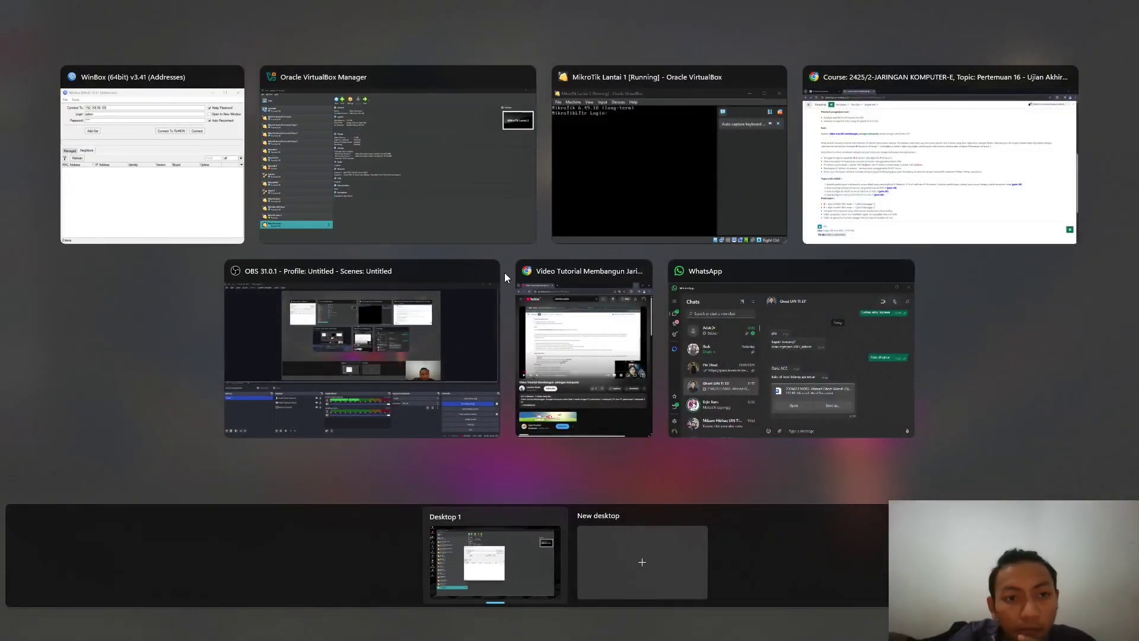
pyautogui.click(350, 181)
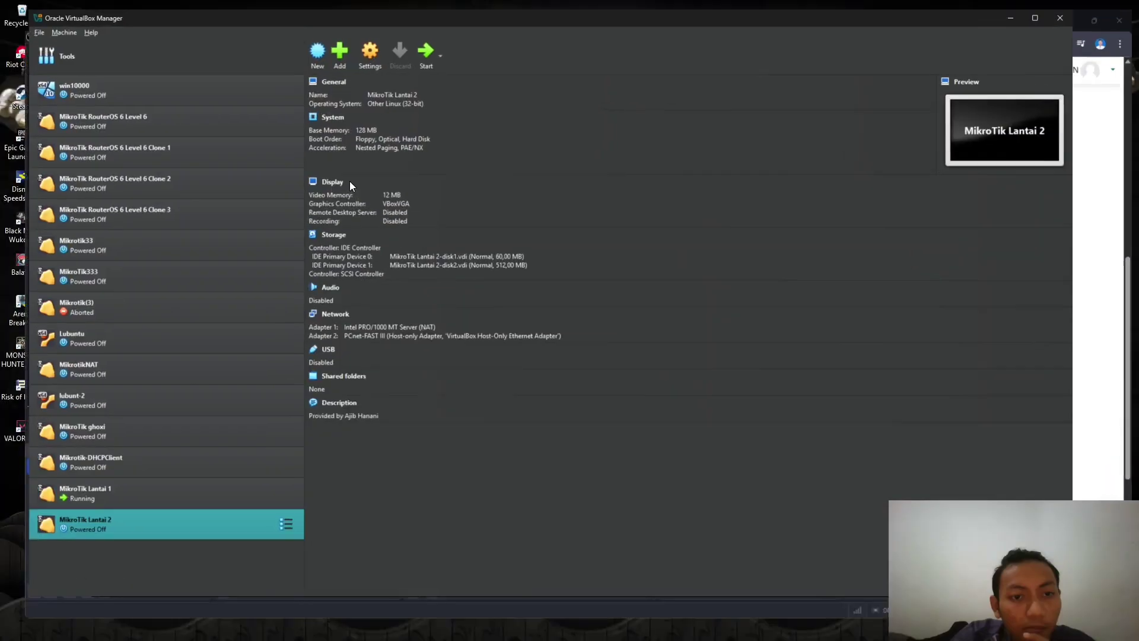
pyautogui.press('super+Tab')
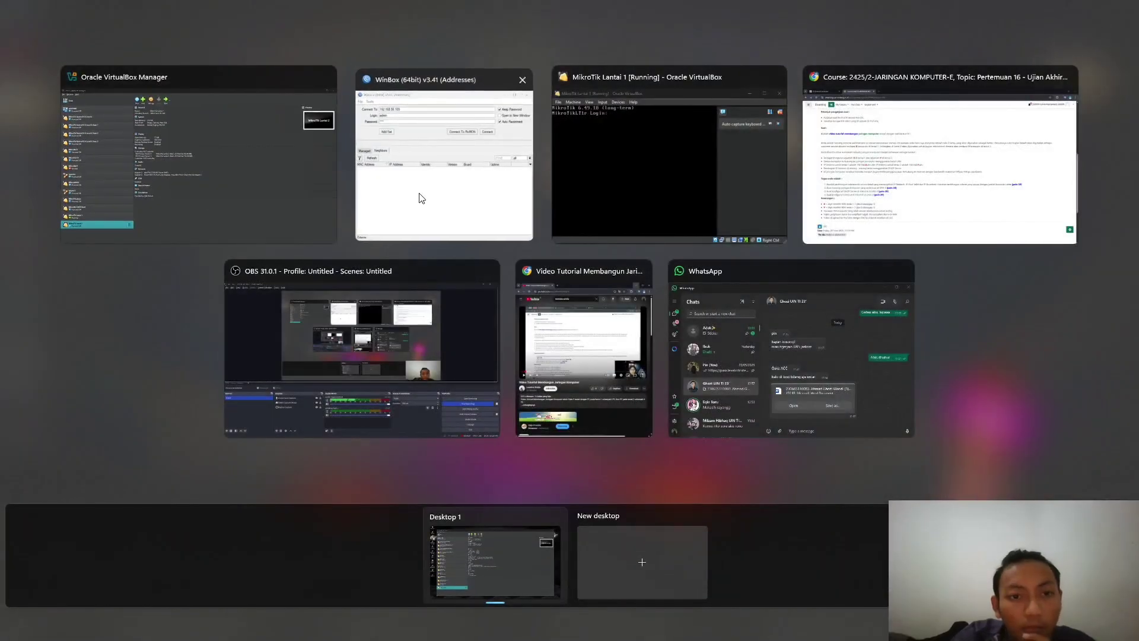
pyautogui.click(420, 197)
# - Refresh the neighbour list again, then retry connecting to 192.168.56.105 and cancel it
pyautogui.click(302, 314)
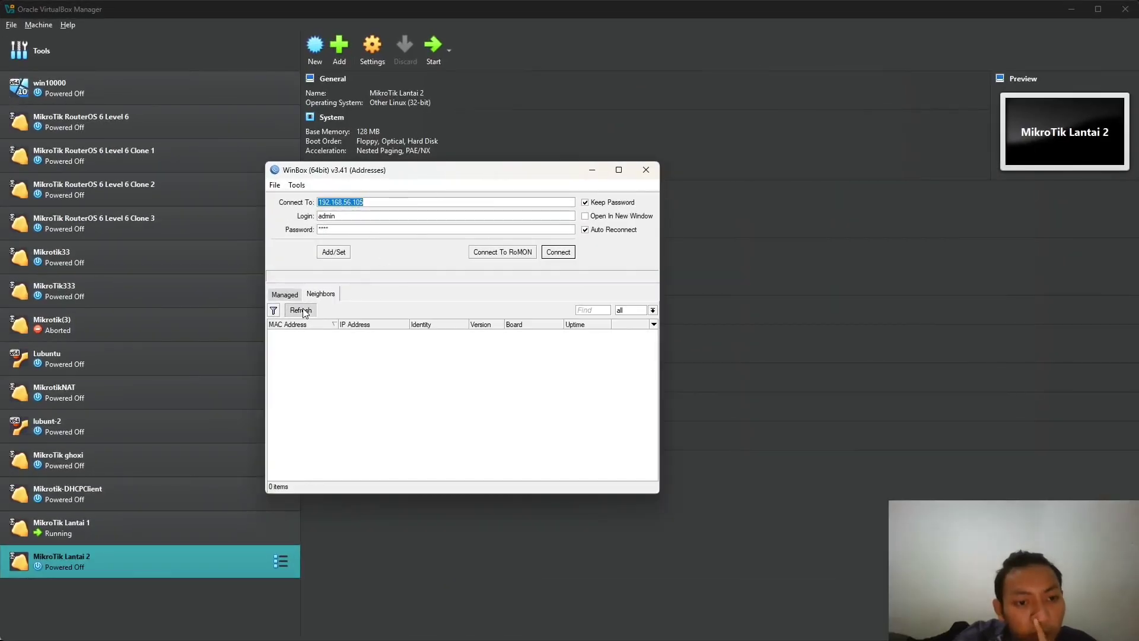
pyautogui.click(308, 312)
pyautogui.click(312, 309)
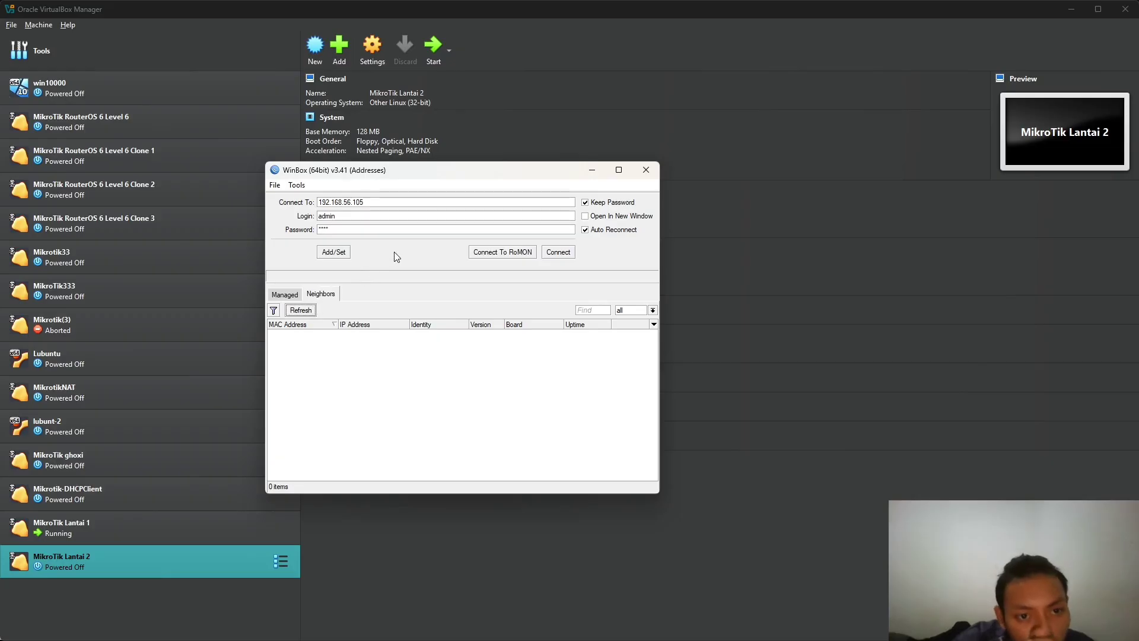
pyautogui.click(558, 252)
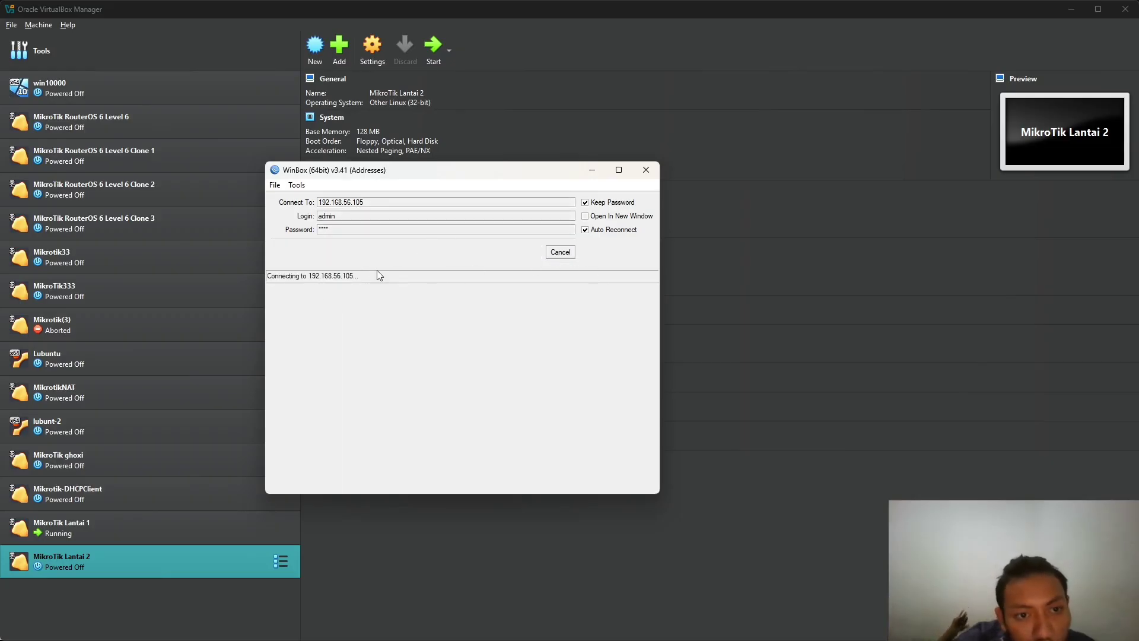
pyautogui.click(566, 252)
pyautogui.click(301, 308)
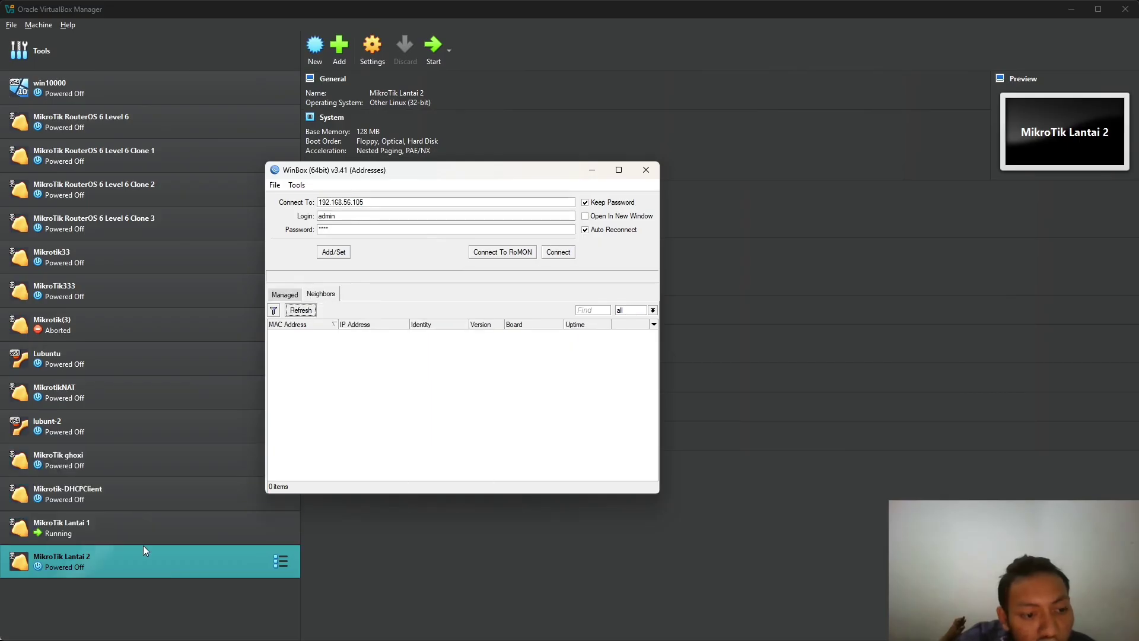
# - Confirm MikroTik Lantai 1 is powered off in VirtualBox Manager, then close WinBox
pyautogui.click(145, 522)
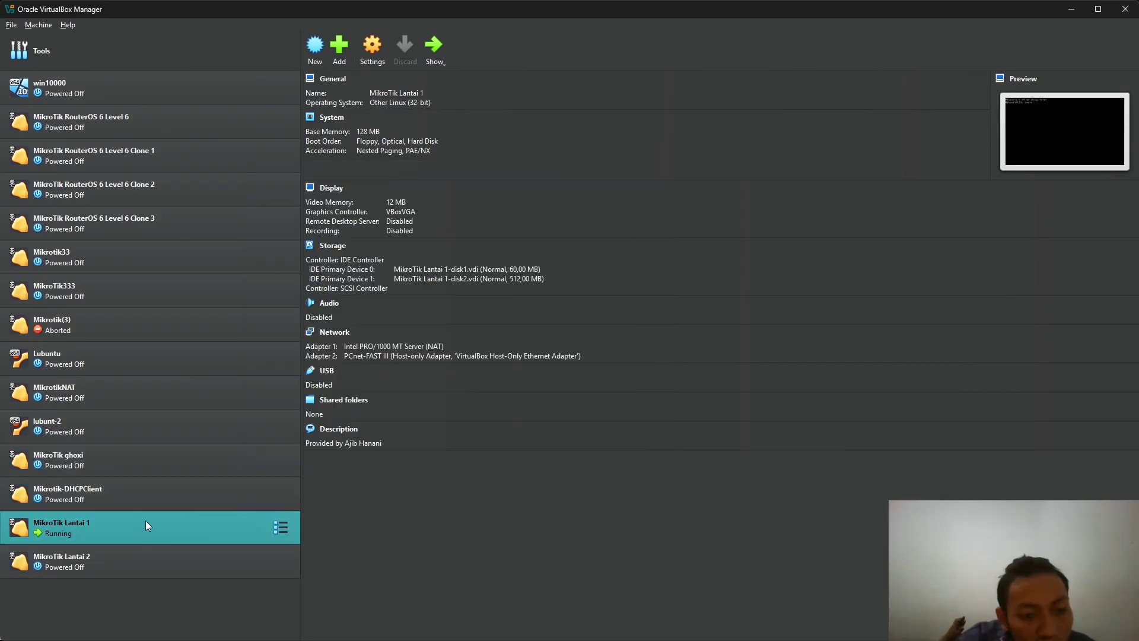
pyautogui.press('super+Tab')
pyautogui.click(356, 238)
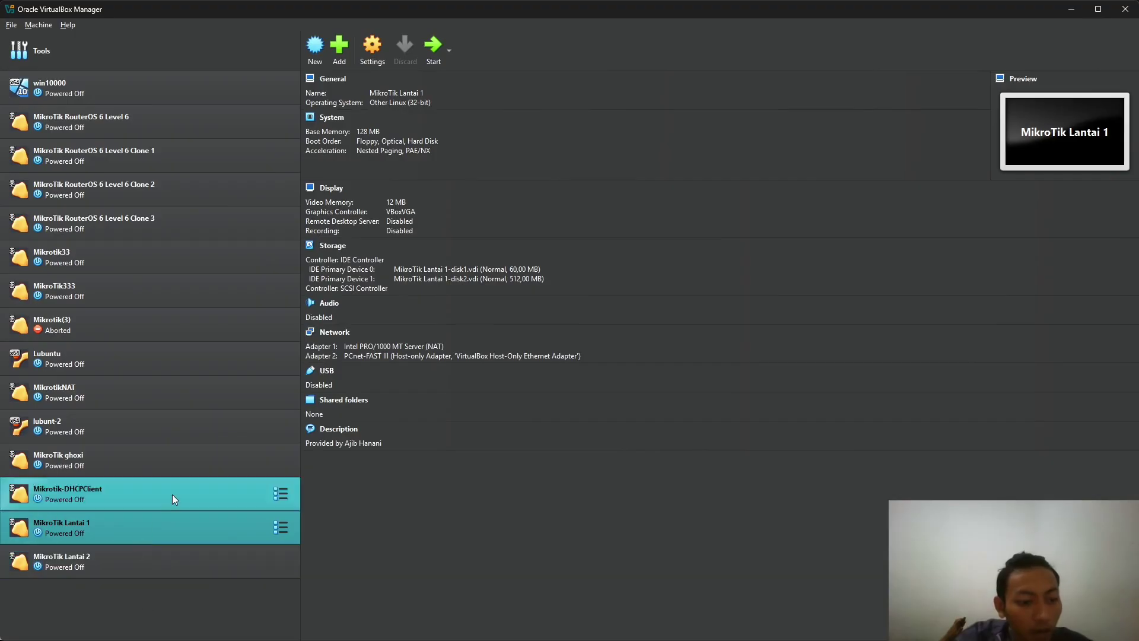
pyautogui.press('super+Tab')
pyautogui.click(564, 141)
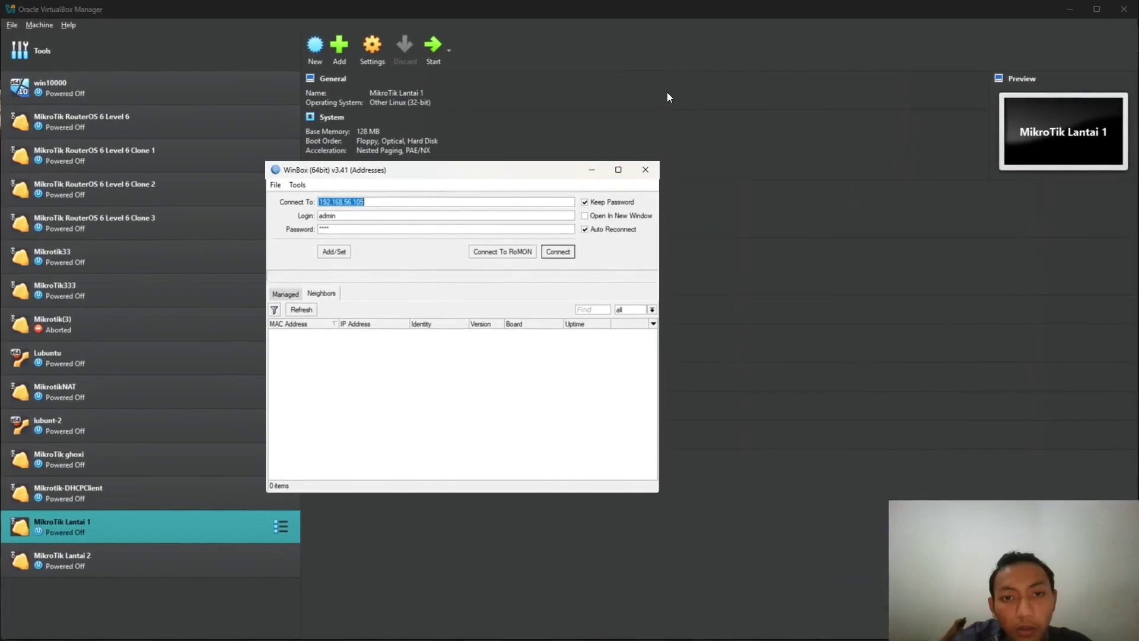
pyautogui.click(646, 170)
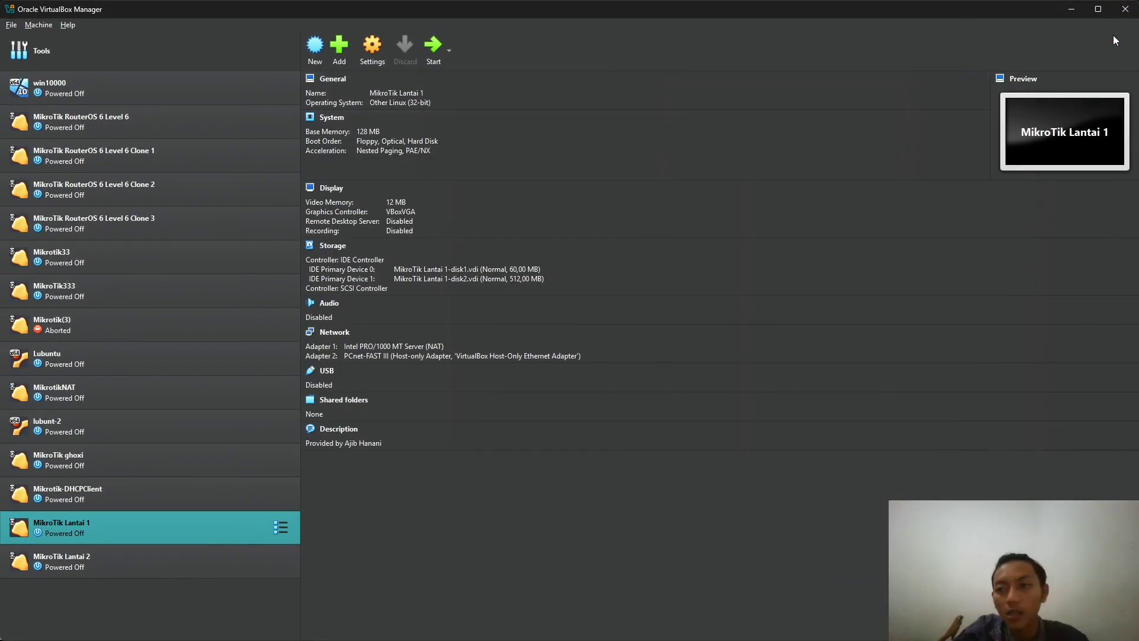
# - Minimise VirtualBox Manager, the course page, OBS and the chat app to clear the desktop
pyautogui.click(1070, 10)
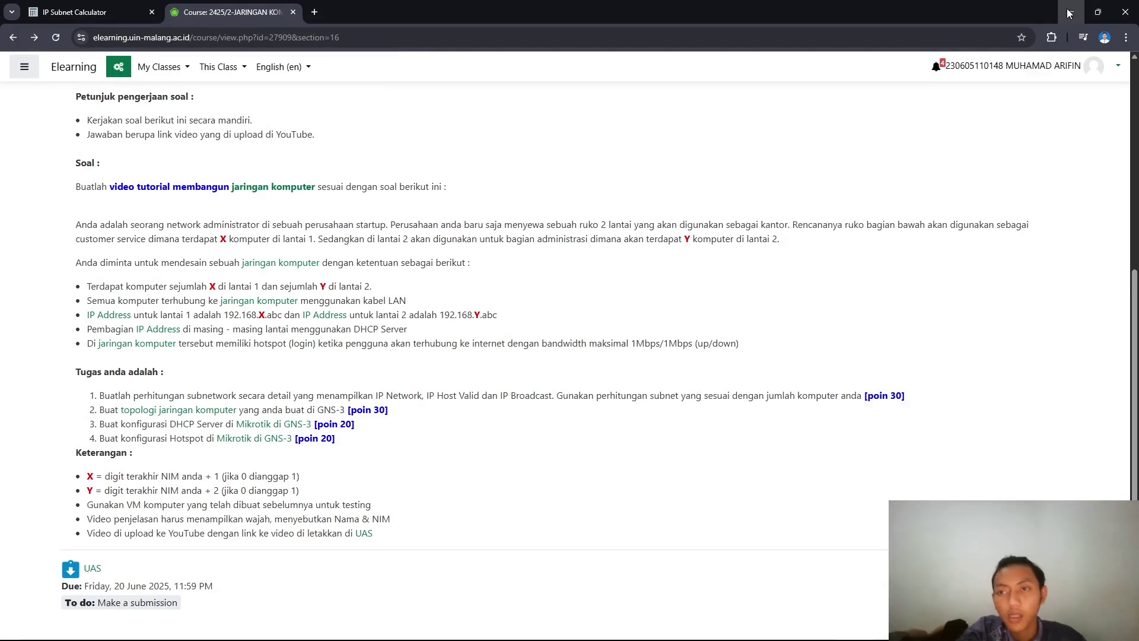
pyautogui.click(1063, 15)
pyautogui.click(1076, 7)
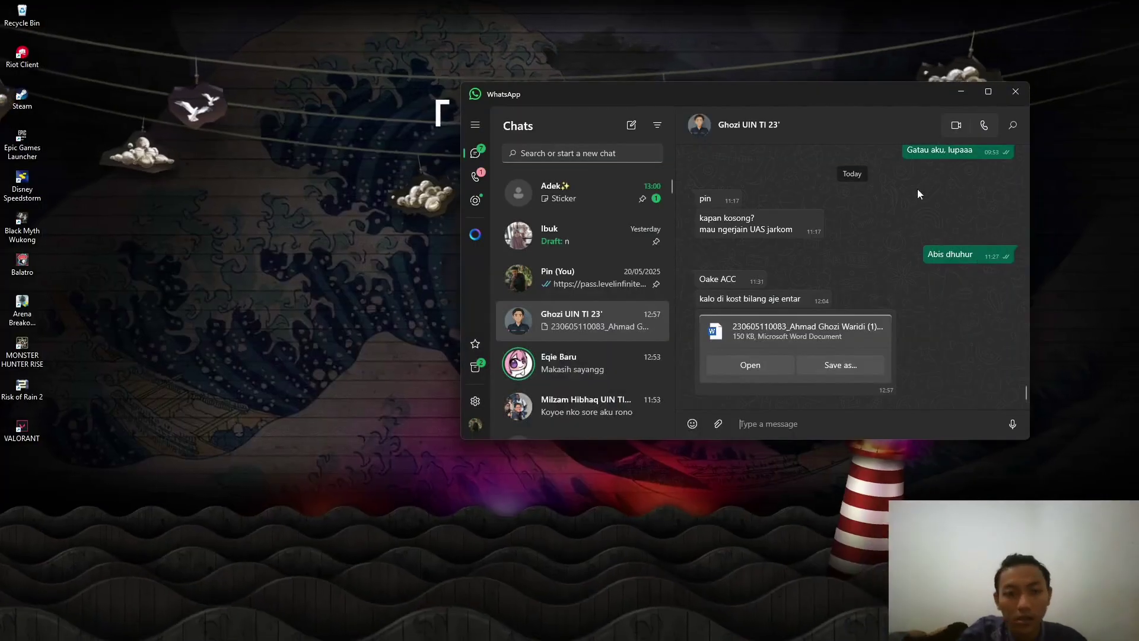
pyautogui.click(961, 91)
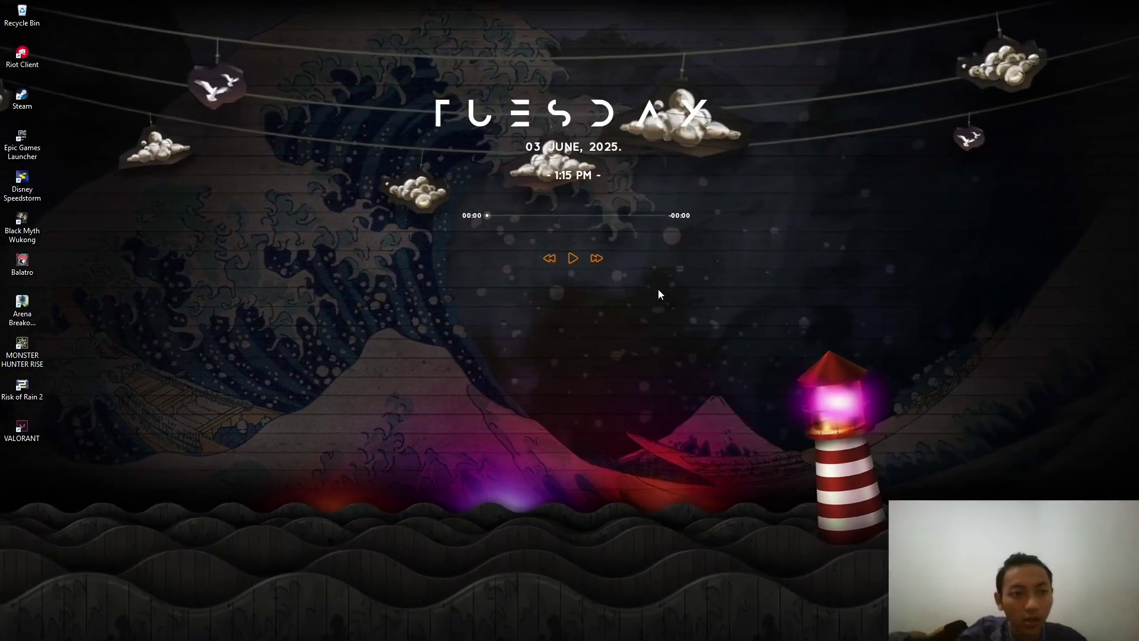
# - Search for gns3 in the Start menu and launch GNS3
pyautogui.press('super')
pyautogui.write('gns3')
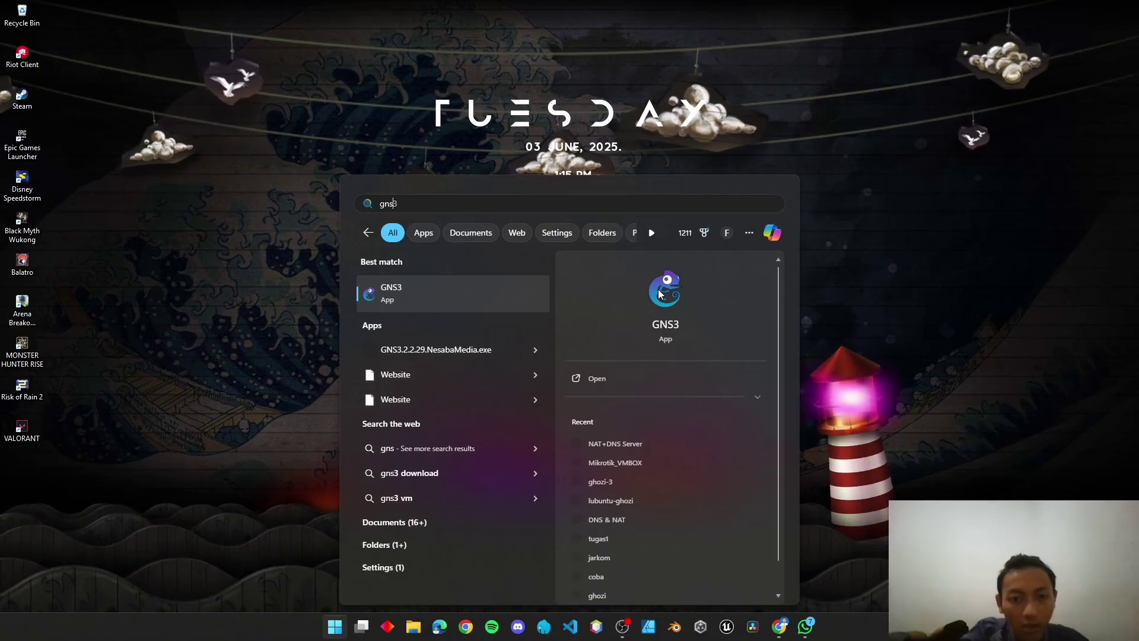
pyautogui.click(499, 295)
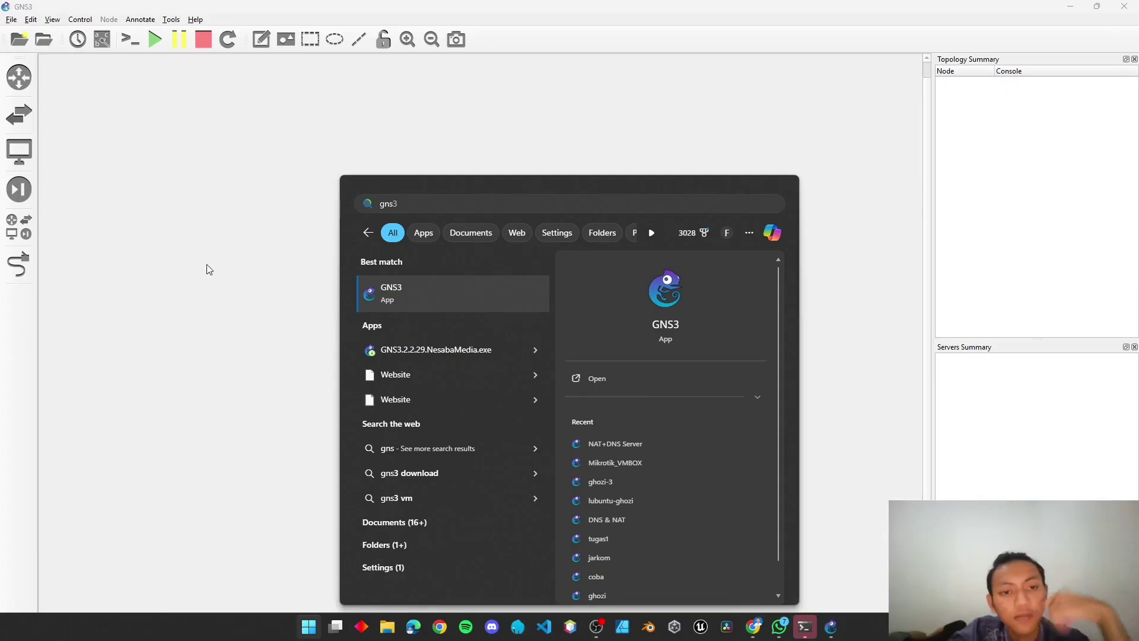
# - Review the VirtualBox VM templates in GNS3 Preferences and close them unchanged
pyautogui.click(206, 260)
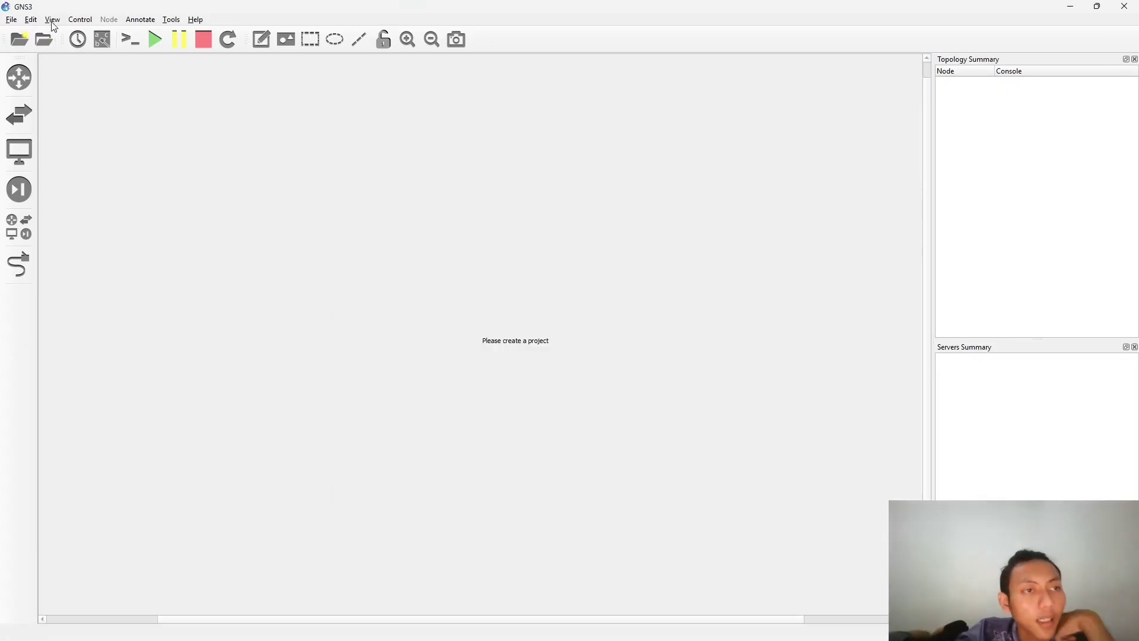
pyautogui.click(31, 20)
pyautogui.click(30, 20)
pyautogui.click(31, 19)
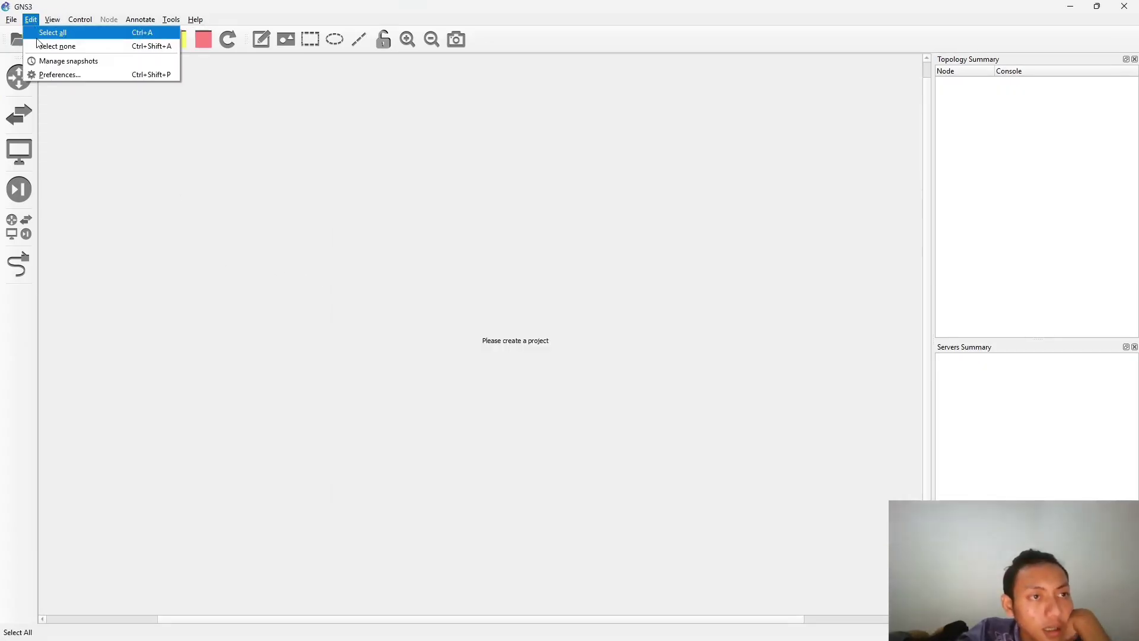
pyautogui.click(54, 76)
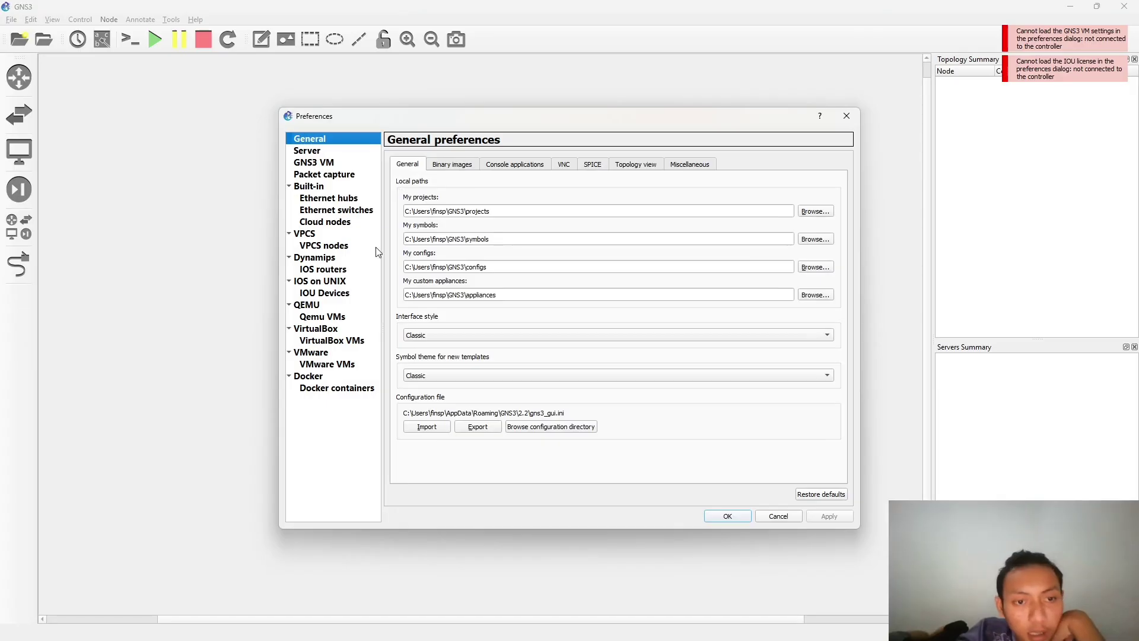
pyautogui.click(343, 341)
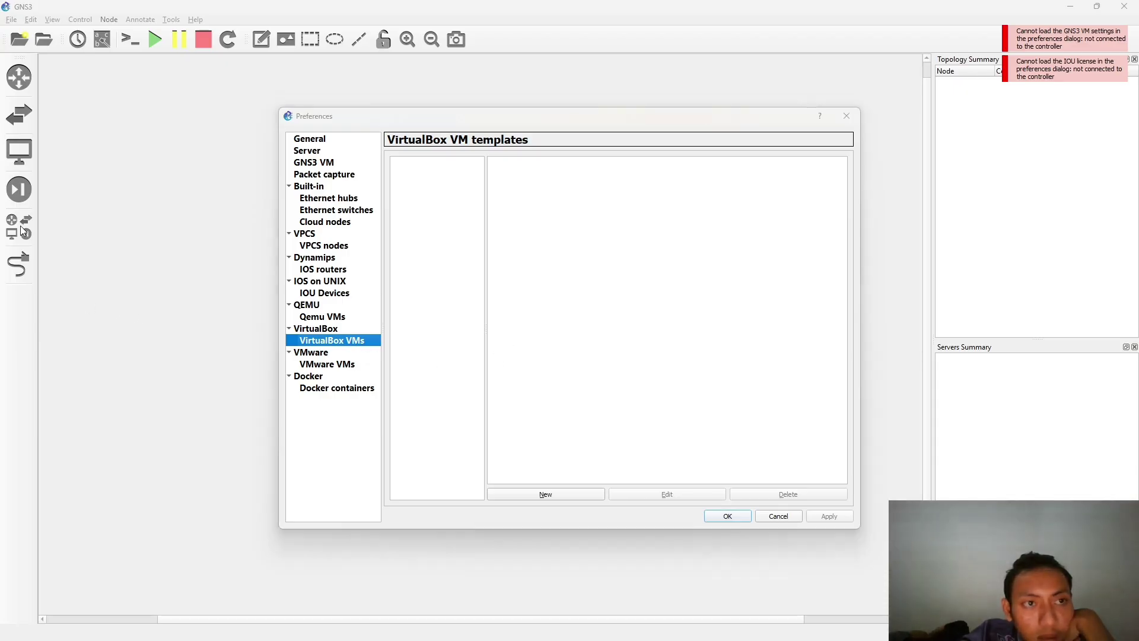
pyautogui.click(847, 116)
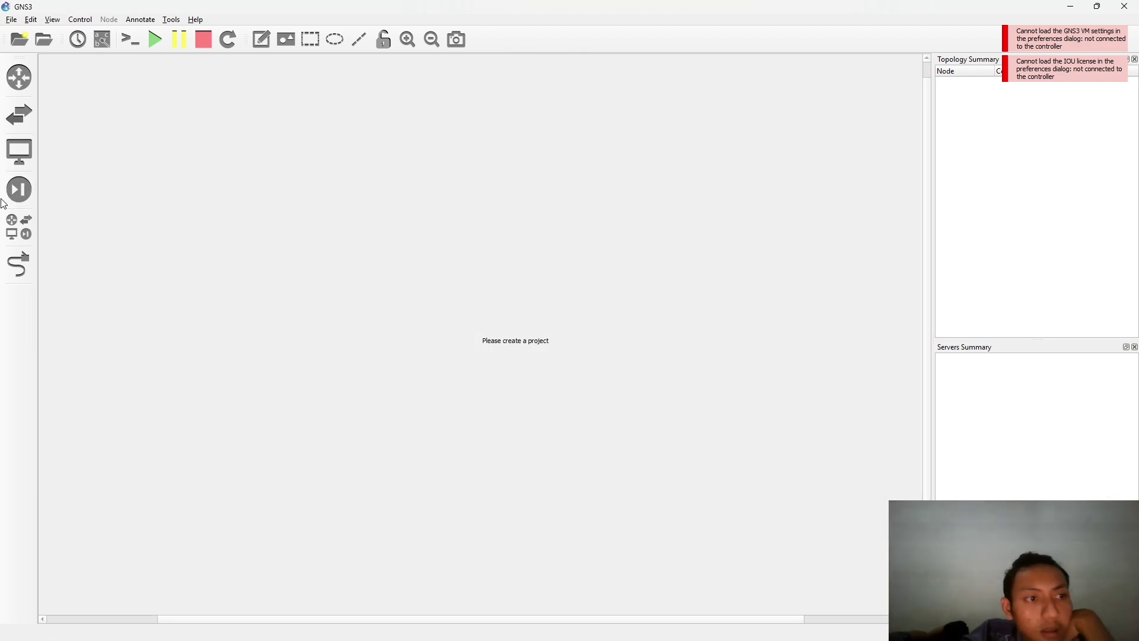
# - Show the full All devices template list and dismiss the new project prompt
pyautogui.click(23, 228)
pyautogui.click(19, 265)
pyautogui.click(29, 234)
pyautogui.click(29, 234)
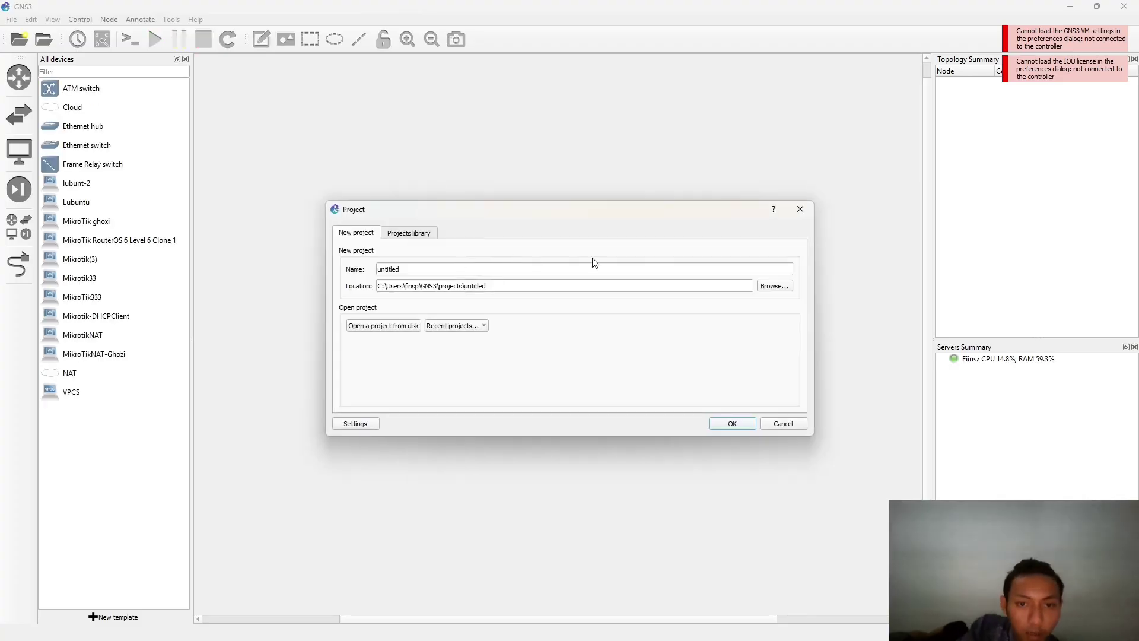
pyautogui.click(800, 209)
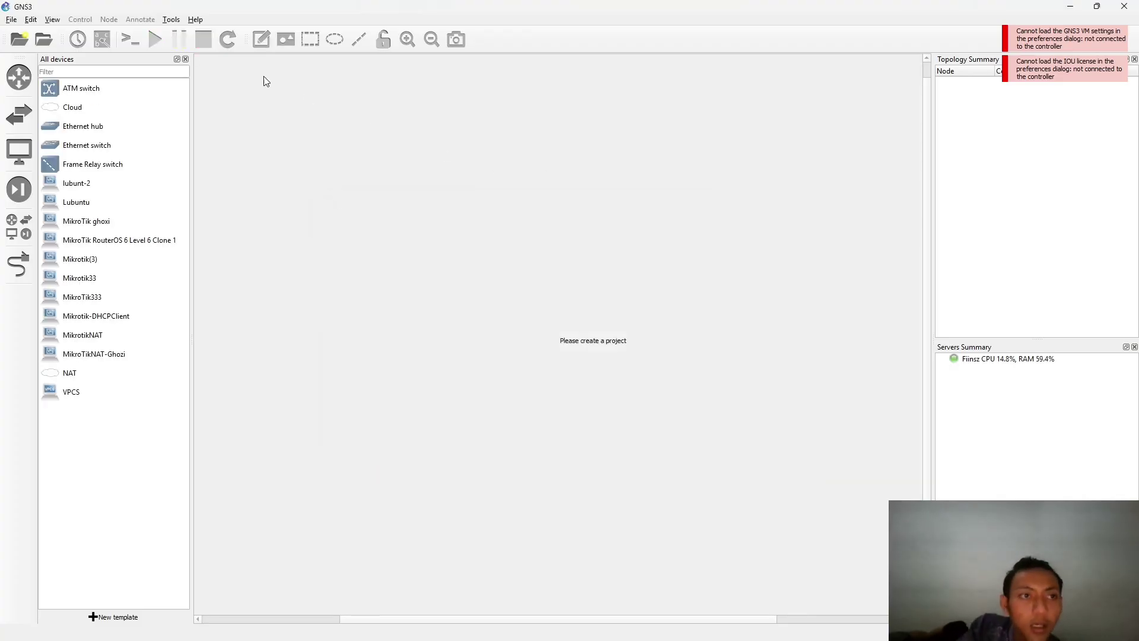
# - Add a VirtualBox VM template for MikroTik Lantai 1 and set it to 4 network adapters
pyautogui.click(31, 19)
pyautogui.click(51, 73)
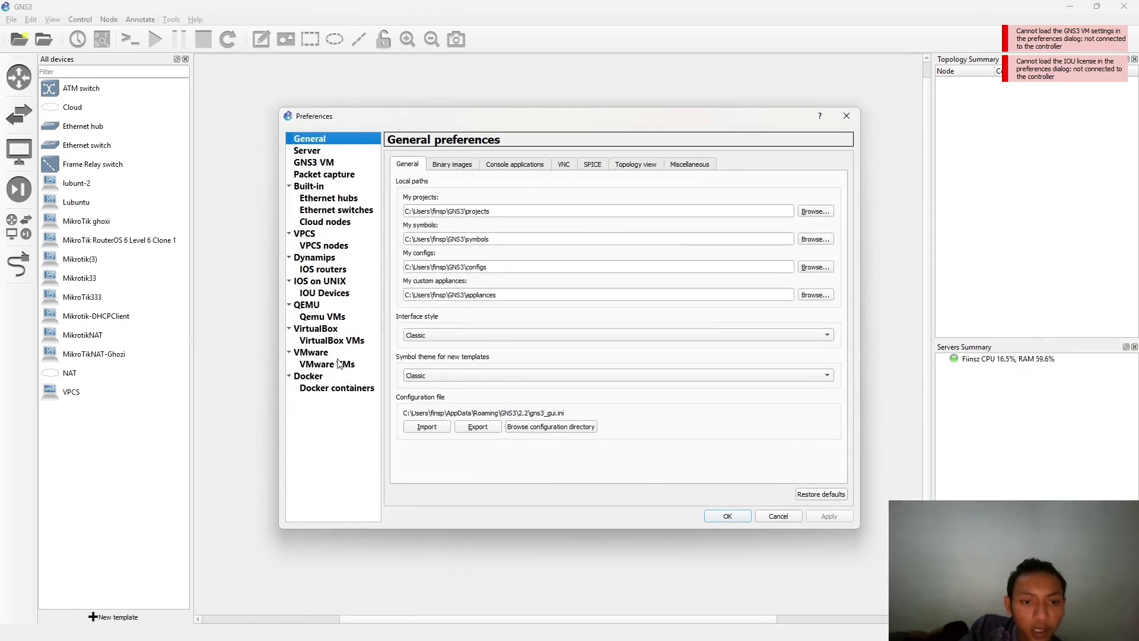
pyautogui.click(331, 341)
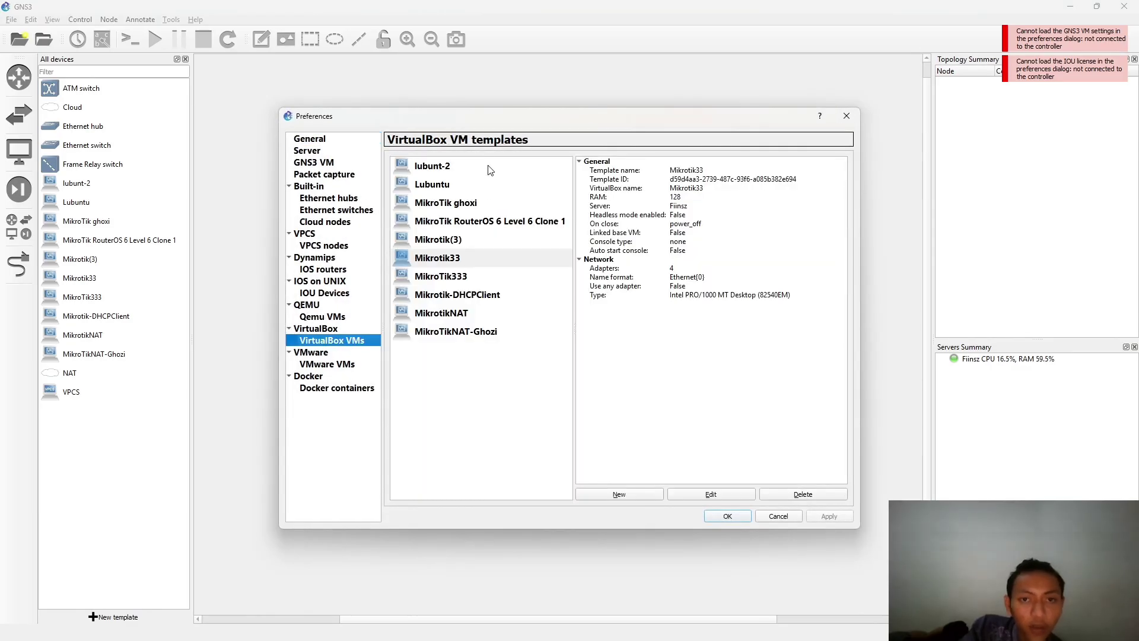
pyautogui.click(648, 496)
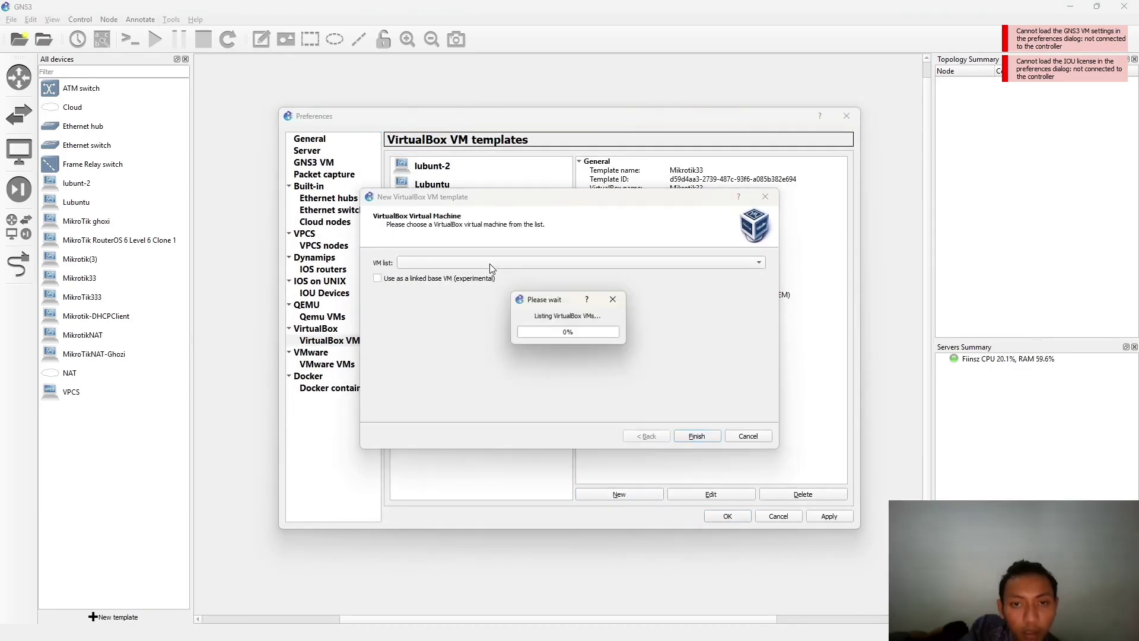
pyautogui.click(551, 264)
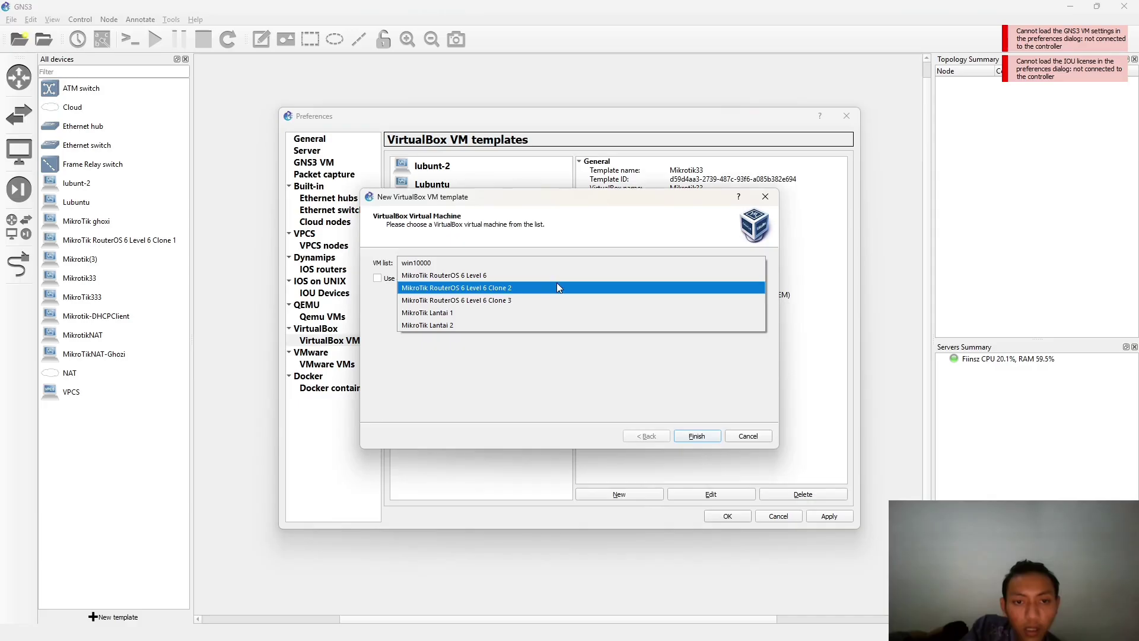
pyautogui.click(517, 313)
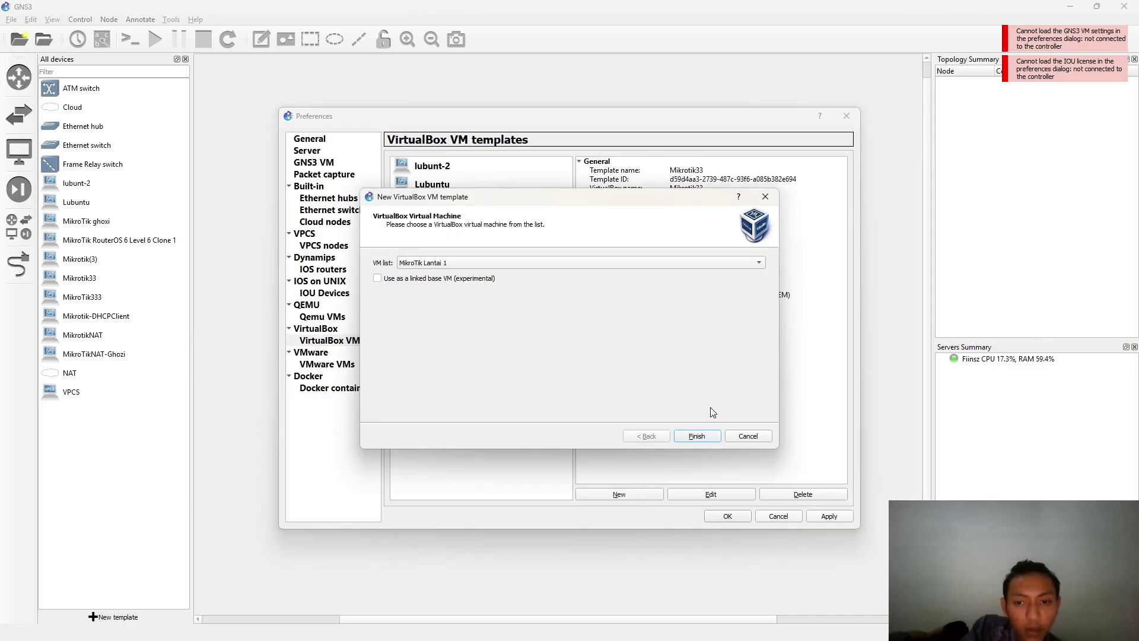
pyautogui.click(696, 437)
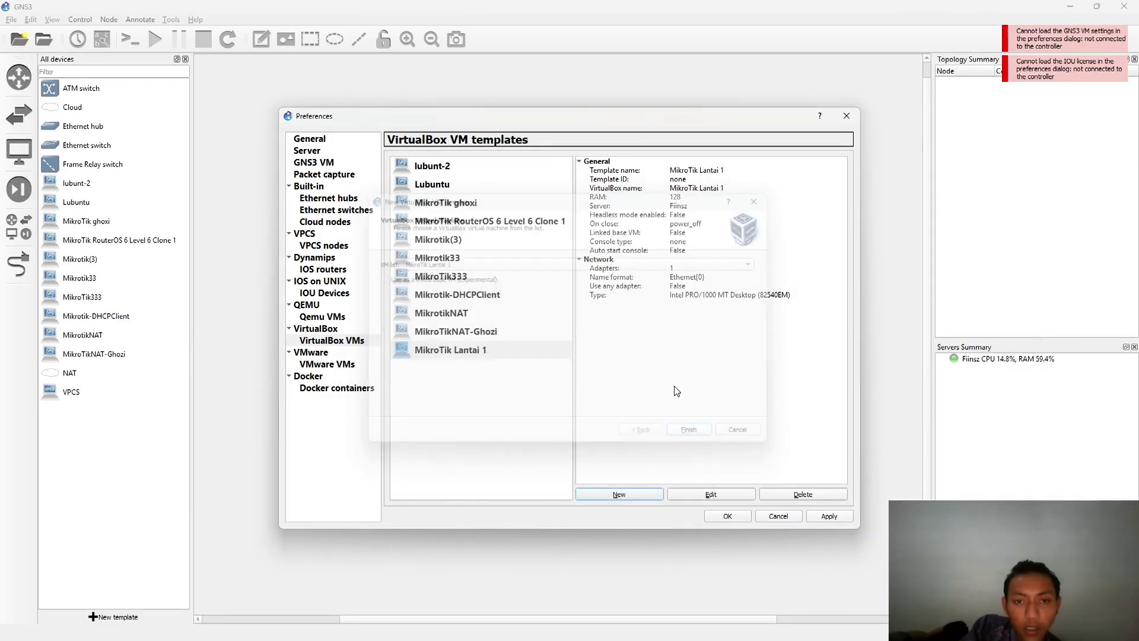
pyautogui.click(721, 496)
pyautogui.click(487, 234)
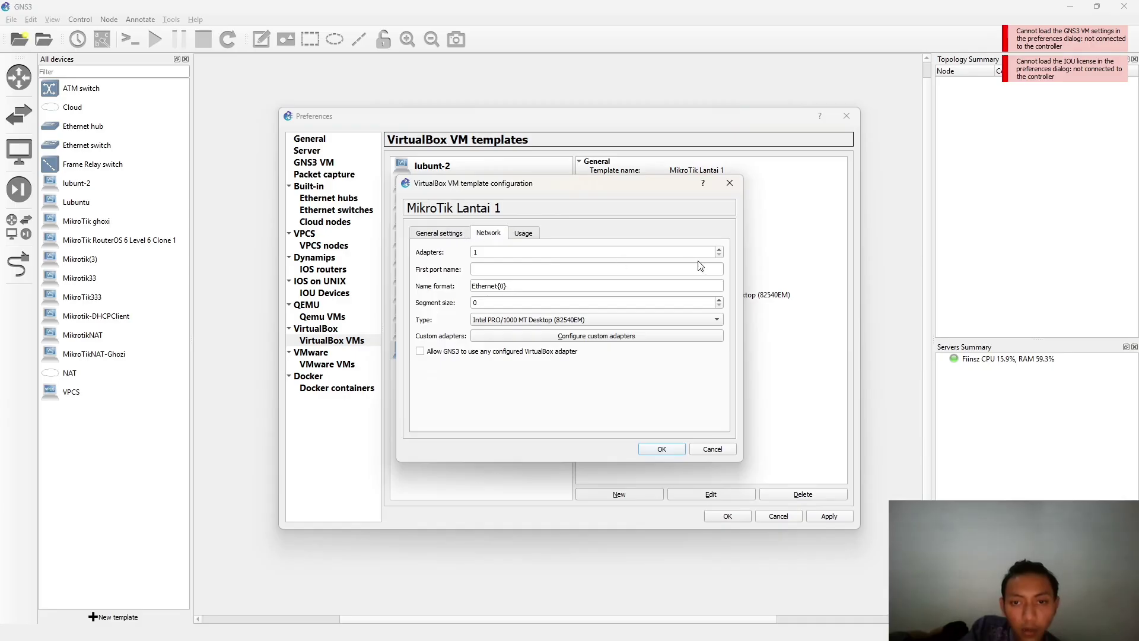
pyautogui.click(719, 250)
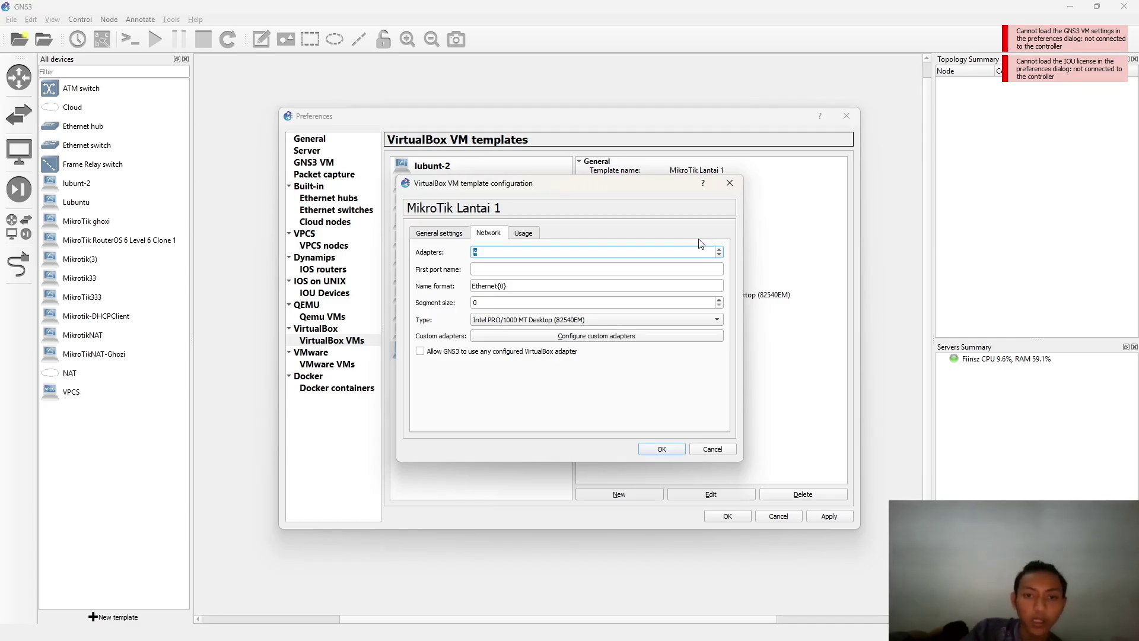
pyautogui.click(657, 449)
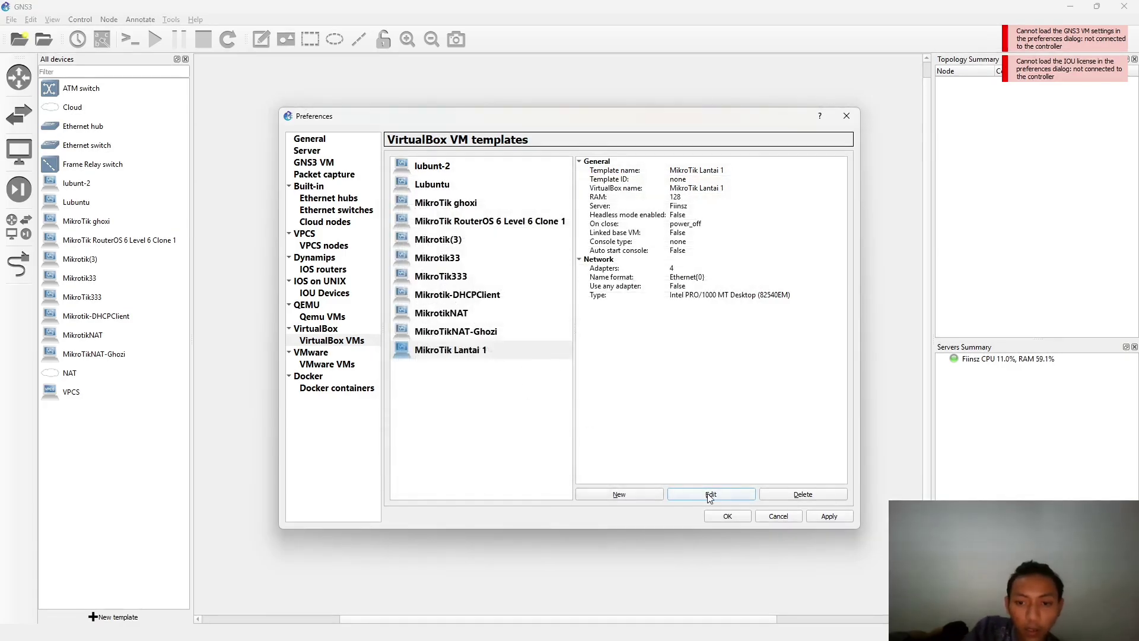
# - Add a MikroTik Lantai 2 template with 4 adapters, then apply and save the preferences
pyautogui.click(647, 498)
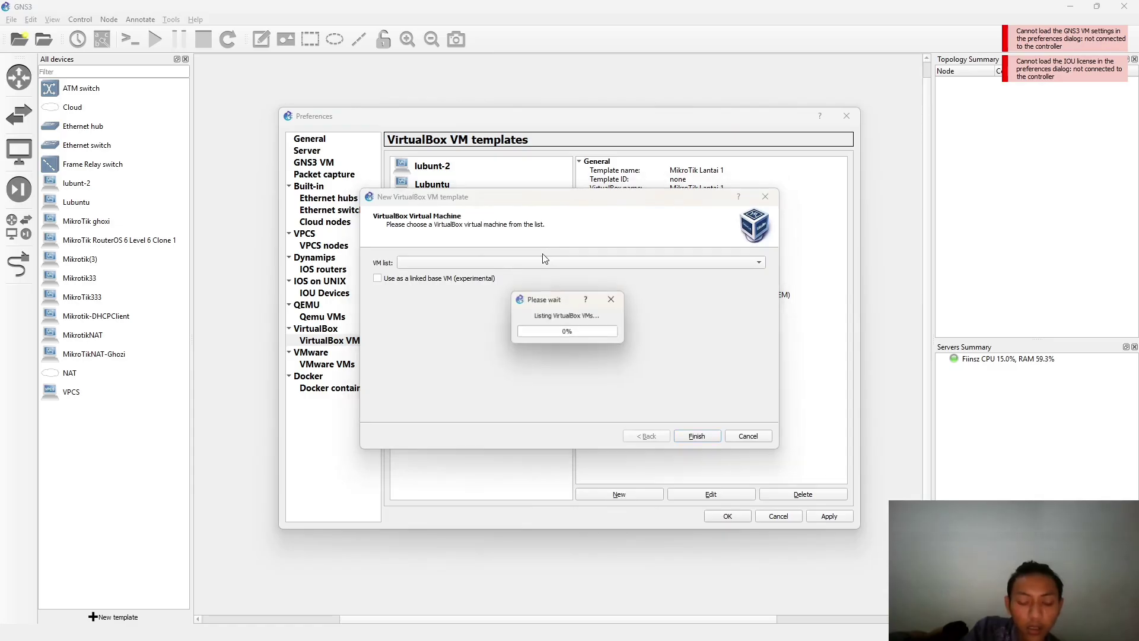
pyautogui.click(573, 262)
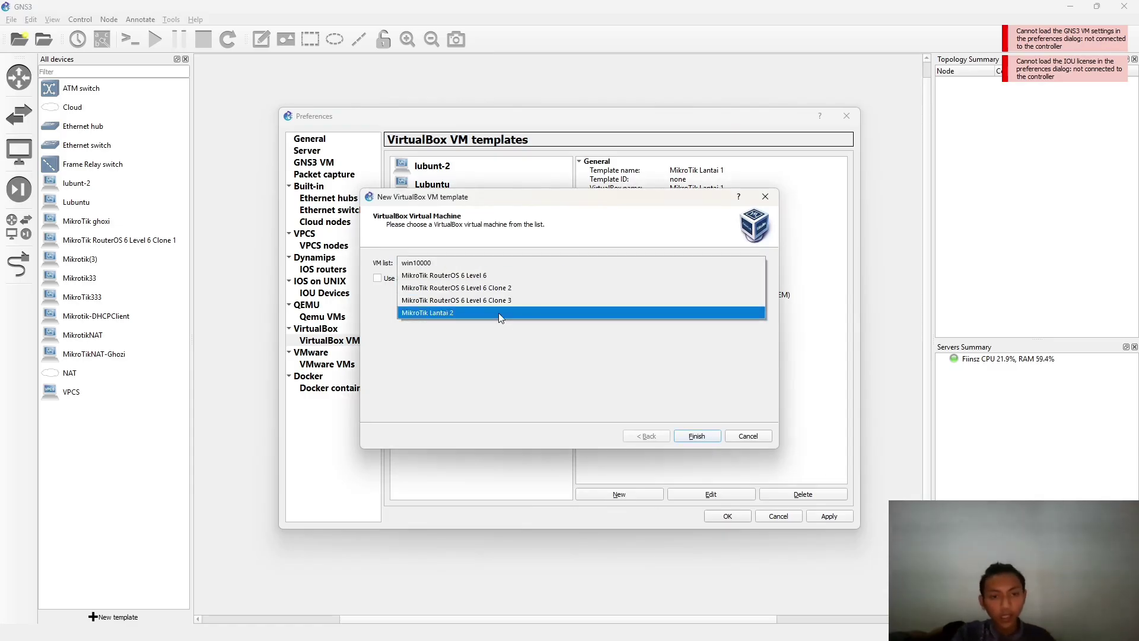
pyautogui.click(499, 313)
pyautogui.click(698, 436)
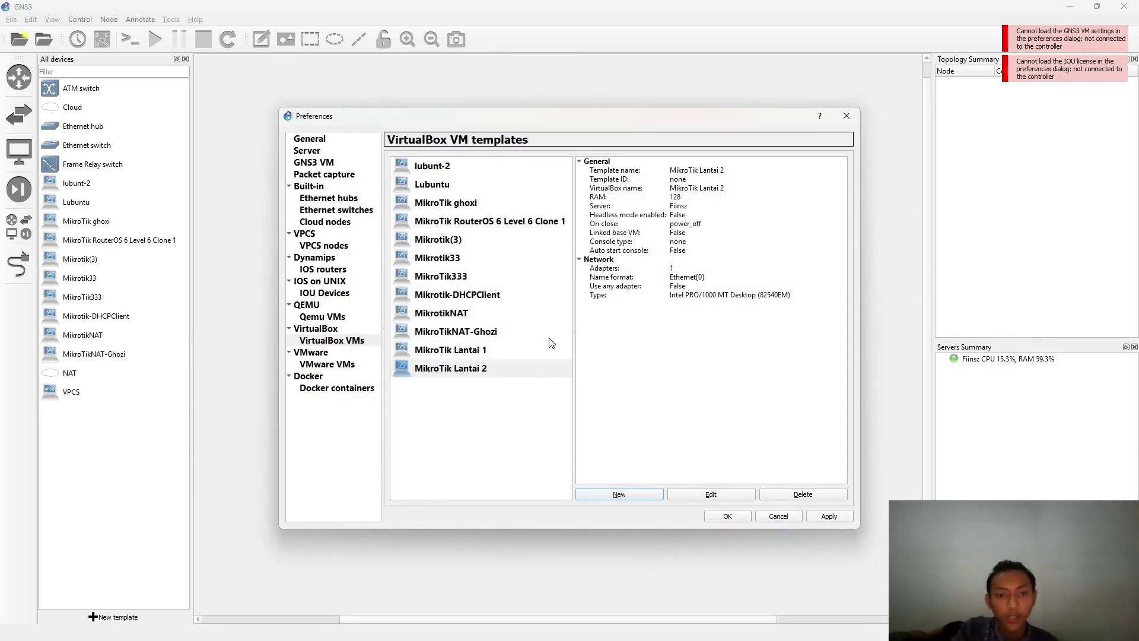
pyautogui.click(709, 495)
pyautogui.click(487, 233)
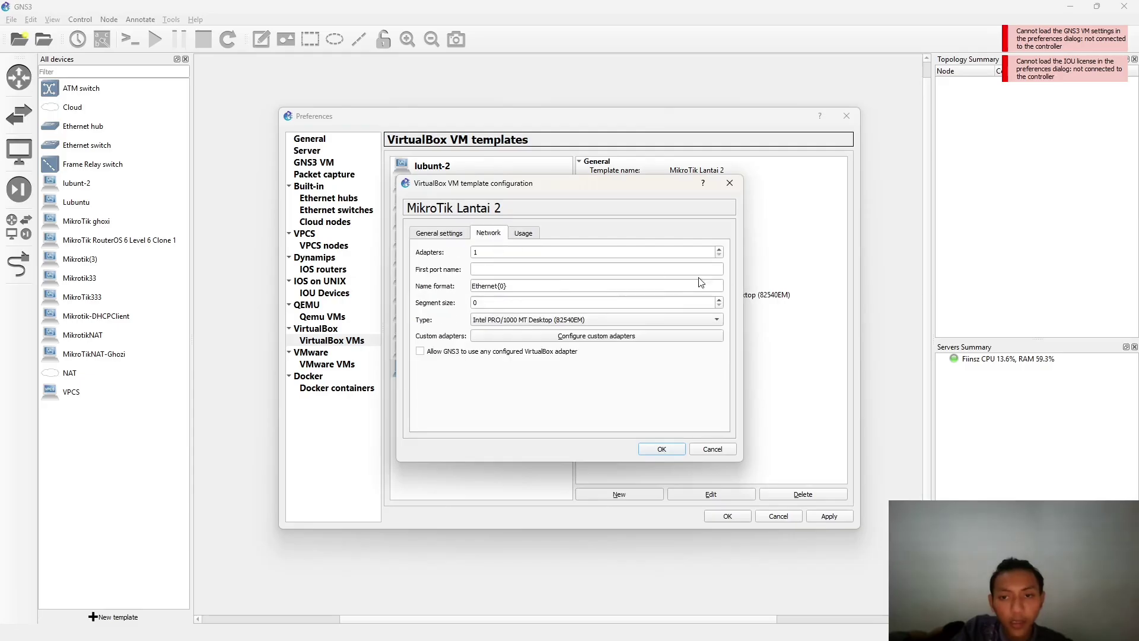
pyautogui.click(719, 249)
pyautogui.click(719, 248)
pyautogui.click(720, 249)
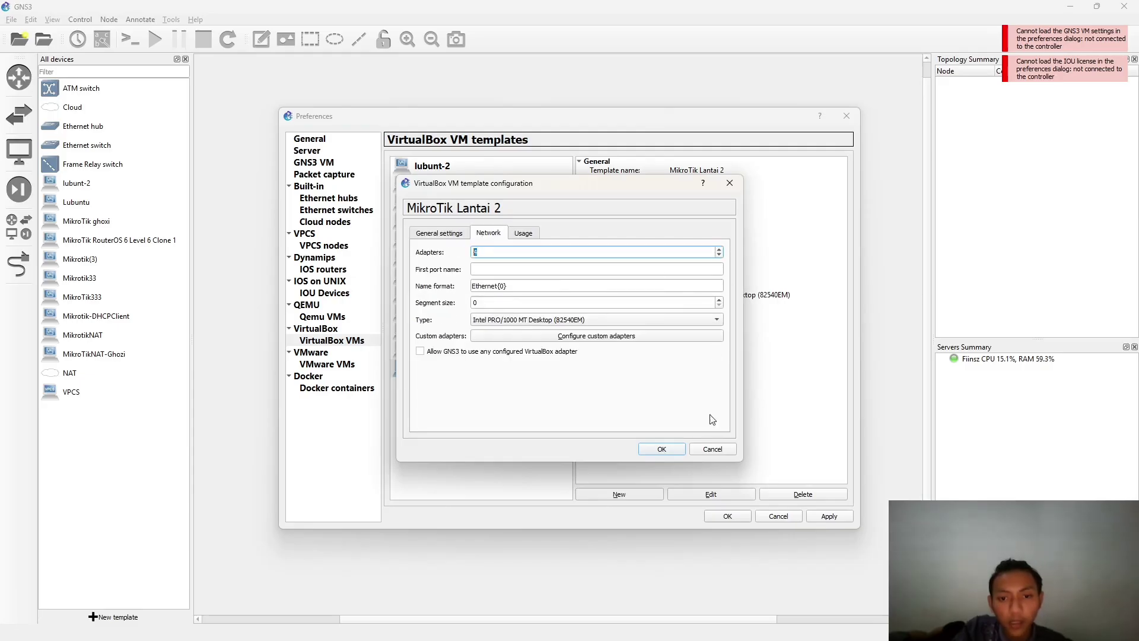
pyautogui.click(680, 450)
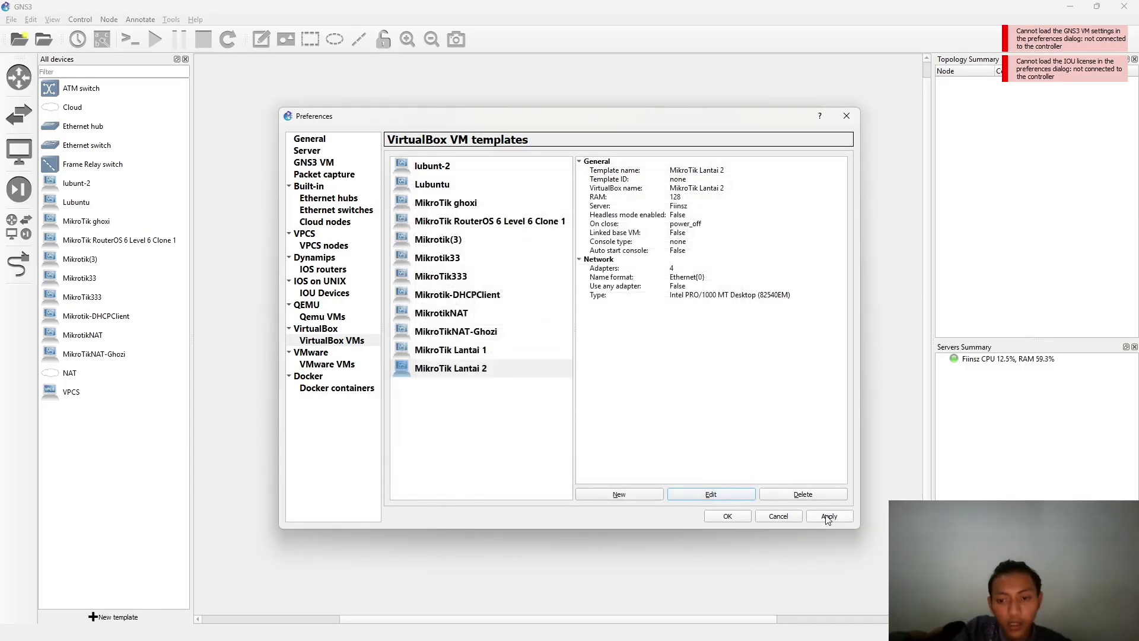
pyautogui.click(829, 517)
pyautogui.click(727, 516)
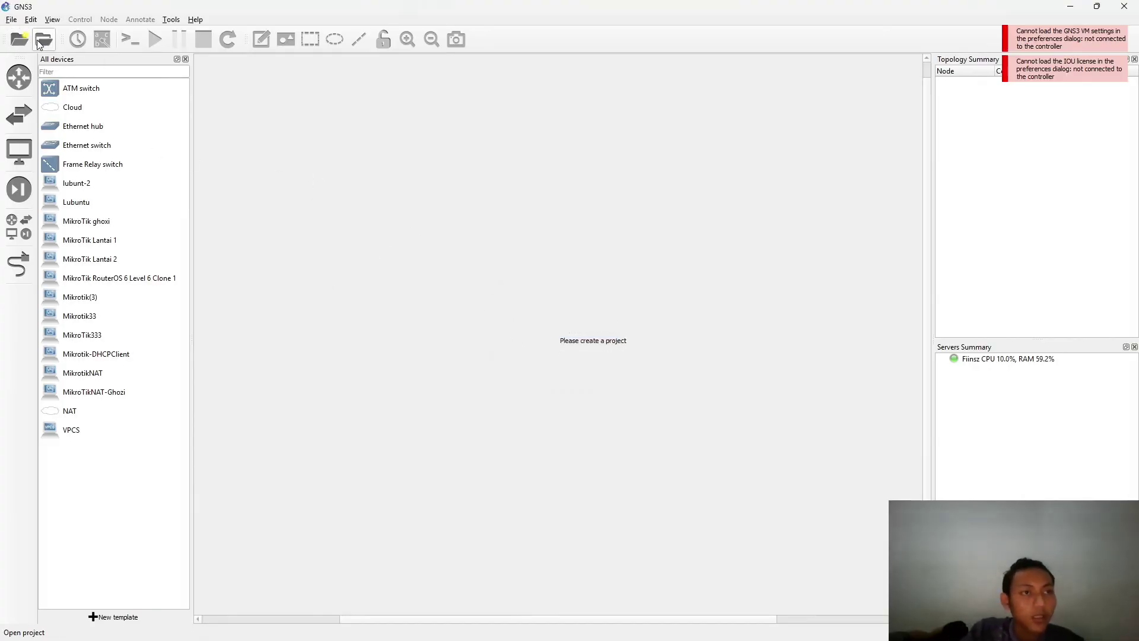
# - Start a new blank project, replace the default name with UAS-Ghozi, and confirm it
pyautogui.click(11, 19)
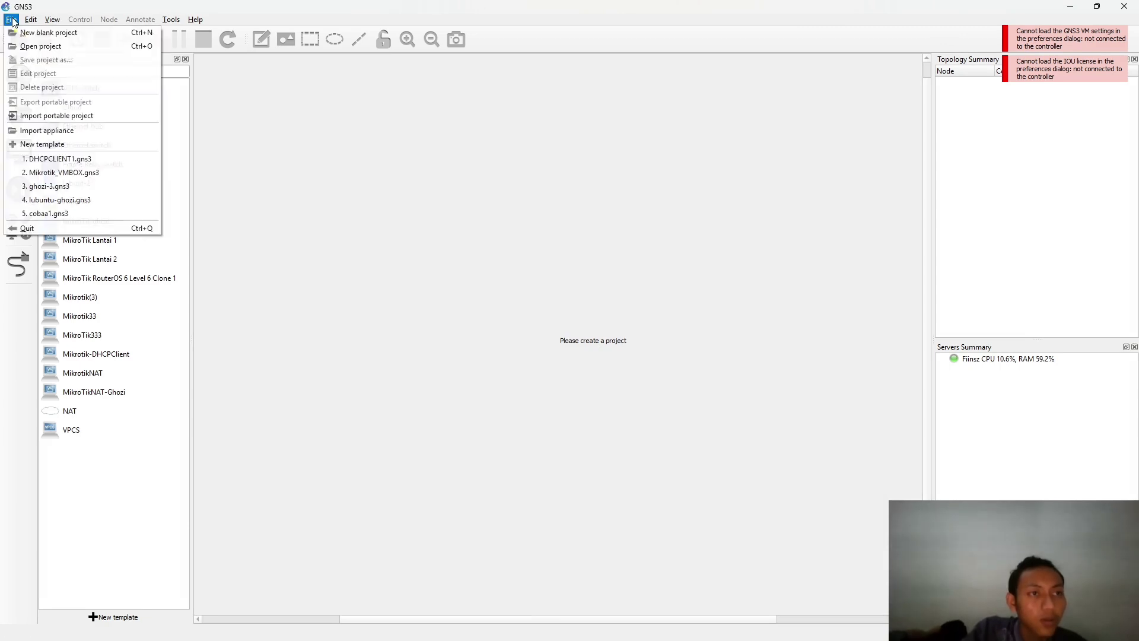
pyautogui.click(27, 34)
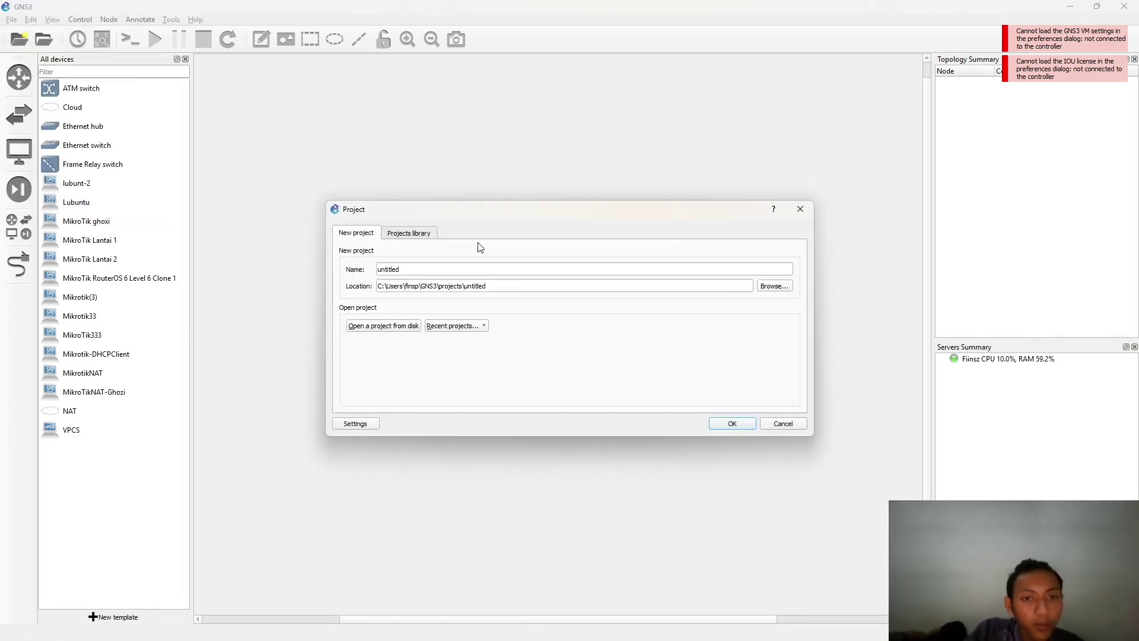
pyautogui.click(404, 269)
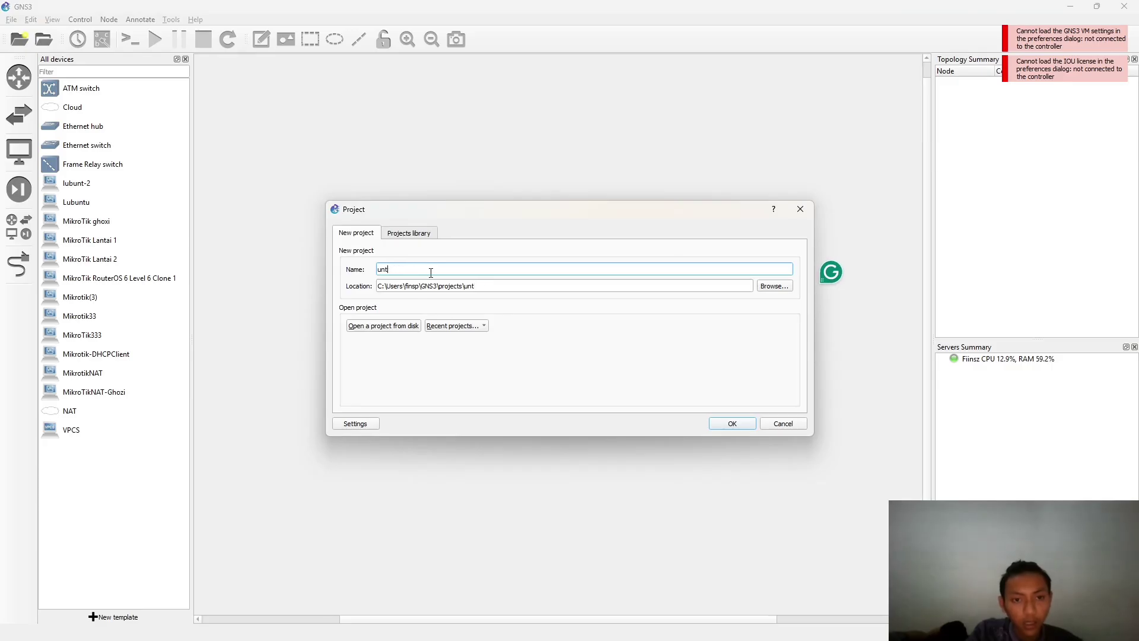
pyautogui.press('BackSpace')
pyautogui.press('BackSpace')
pyautogui.press('BackSpace')
pyautogui.write('UAS=')
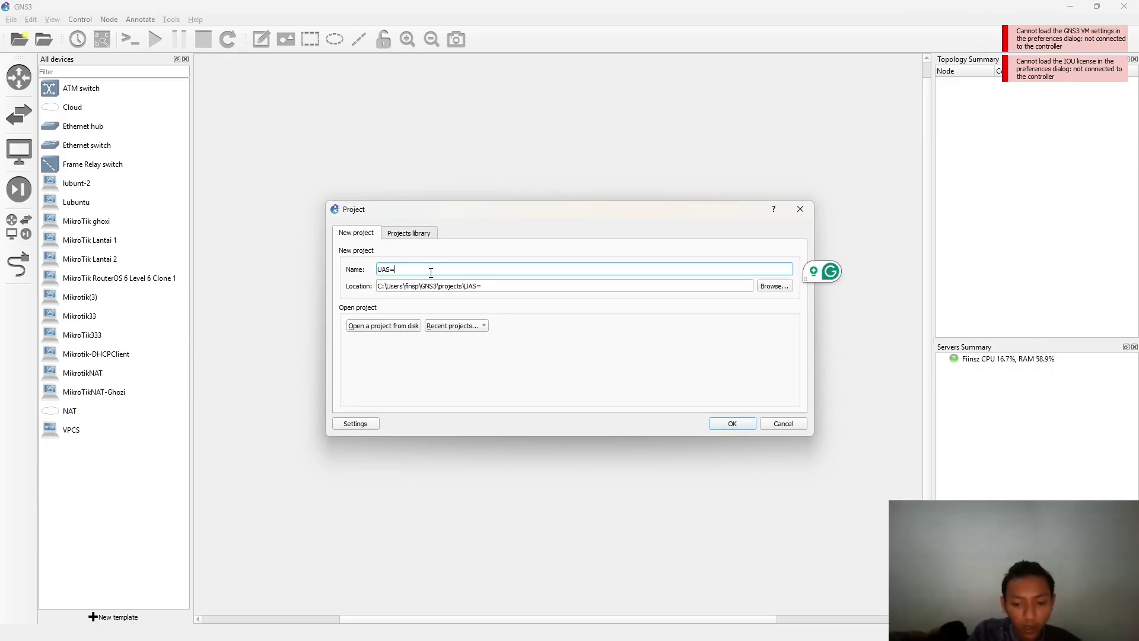
pyautogui.press('BackSpace')
pyautogui.press('BackSpace')
pyautogui.press('Num_Lock')
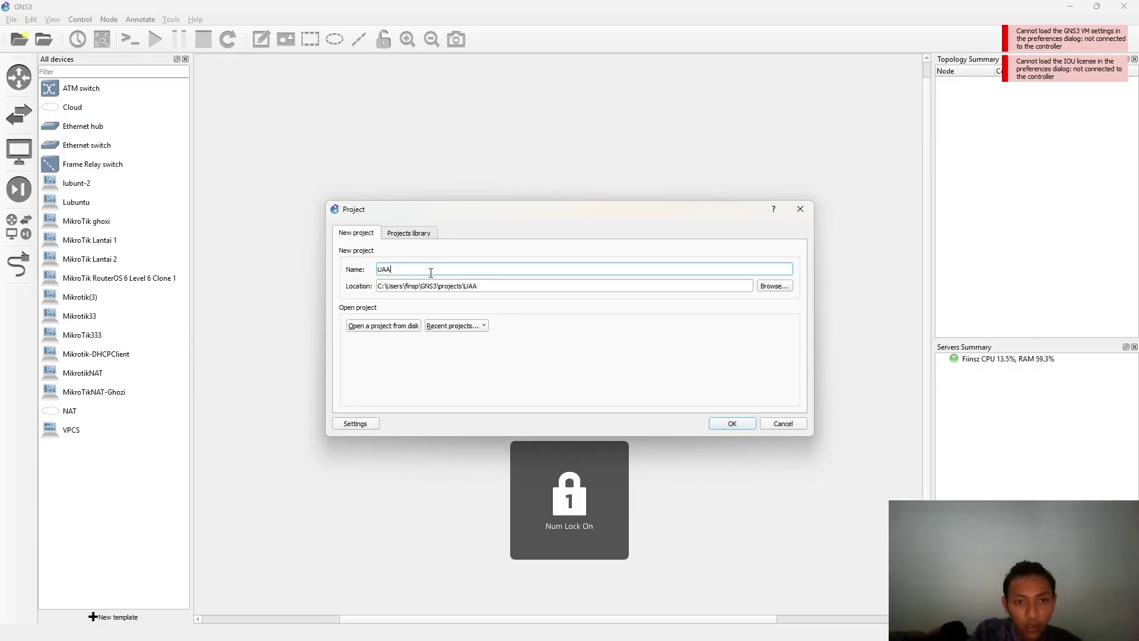
pyautogui.write('S-Ghozi')
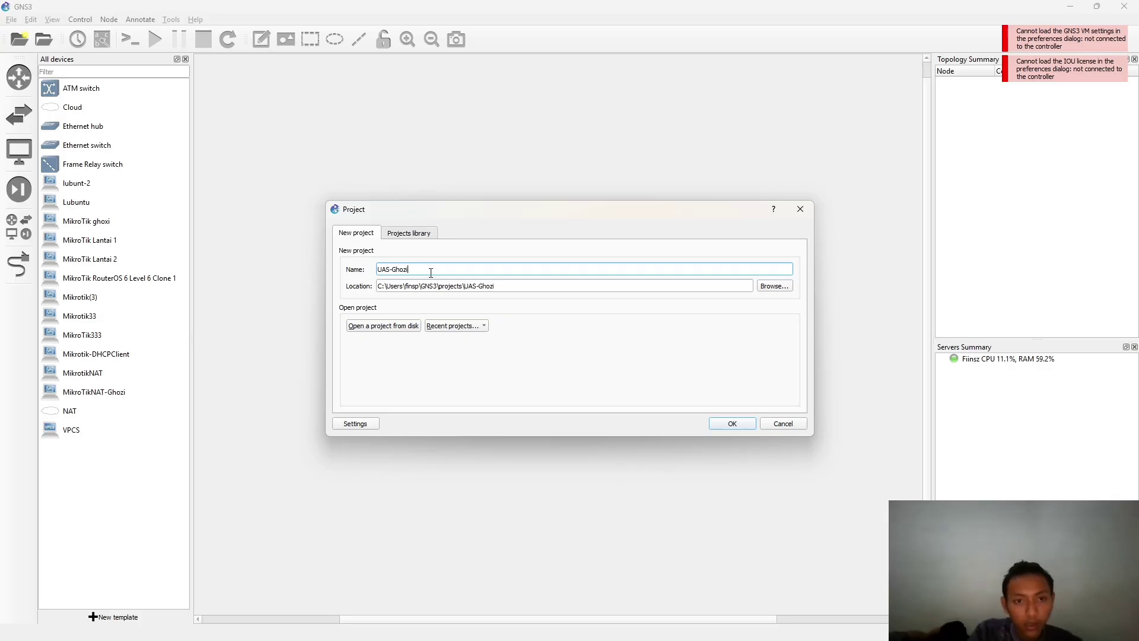
pyautogui.click(732, 425)
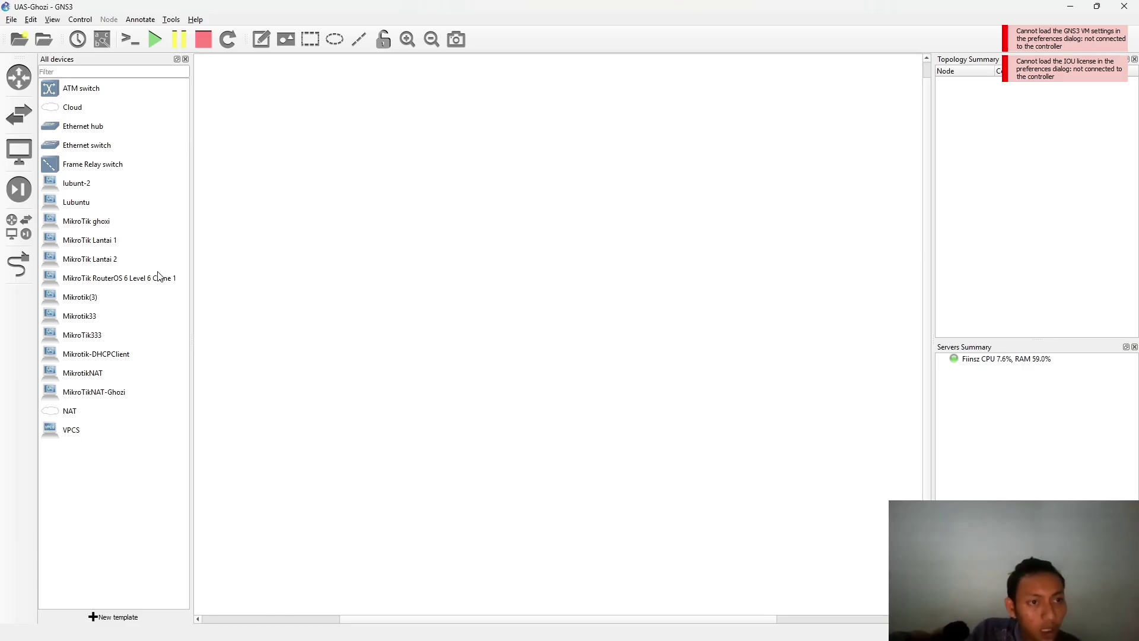
# - Place MikroTik Lantai 1 and three VPCS hosts, lining PC1–PC3 up in a left column
pyautogui.moveTo(52, 247); pyautogui.dragTo(469, 261)
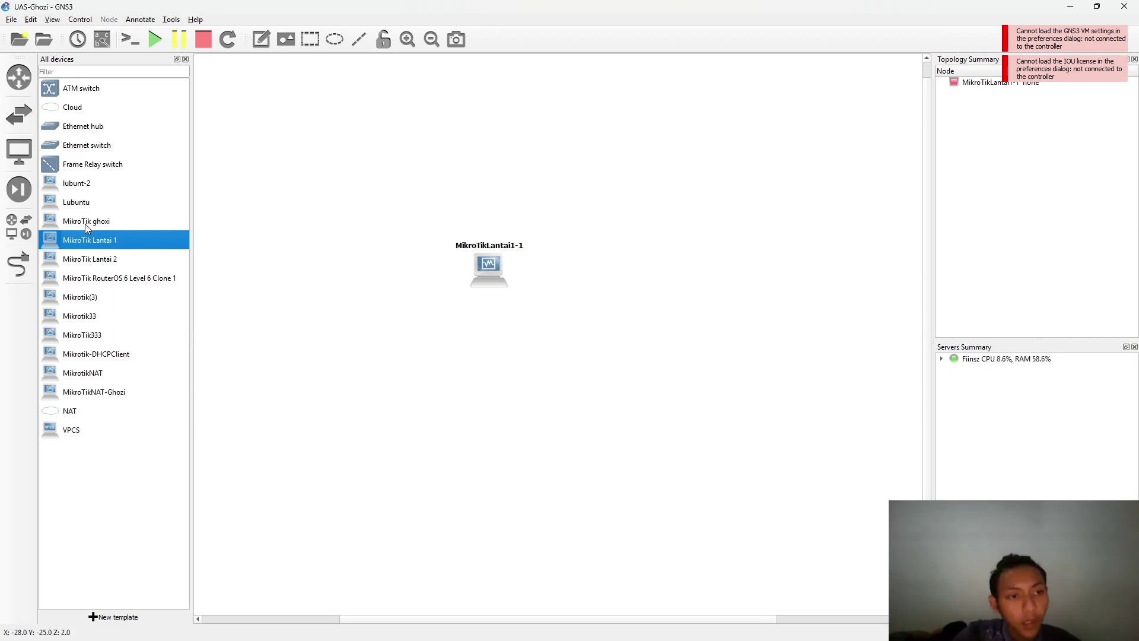
pyautogui.moveTo(68, 438); pyautogui.dragTo(313, 337)
pyautogui.moveTo(148, 429); pyautogui.dragTo(266, 252)
pyautogui.moveTo(308, 326); pyautogui.dragTo(275, 312)
pyautogui.moveTo(350, 371); pyautogui.dragTo(287, 381)
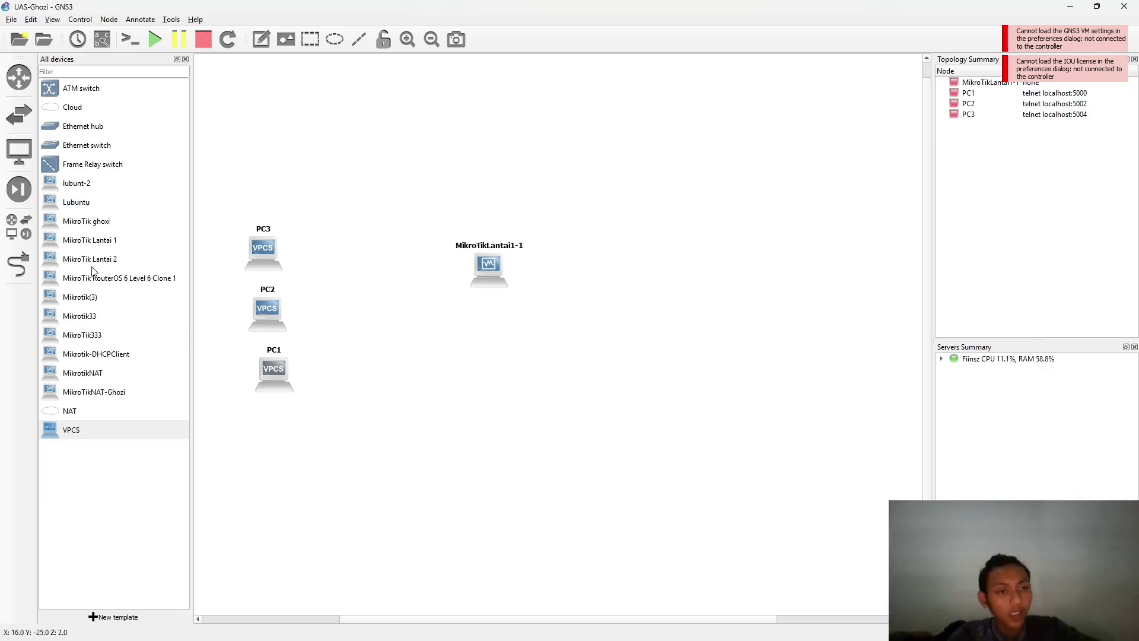
# - Add a Lubuntu machine and an Ethernet switch, positioning Switch1 between the PCs and router
pyautogui.moveTo(96, 203); pyautogui.dragTo(316, 182)
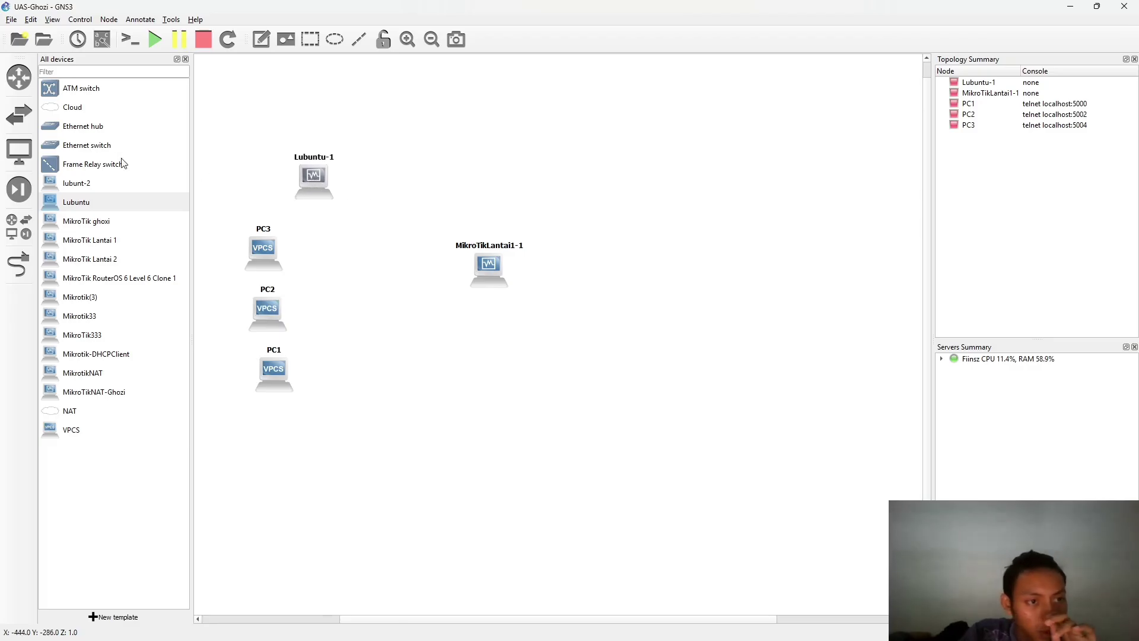
pyautogui.moveTo(86, 148); pyautogui.dragTo(362, 255)
pyautogui.moveTo(462, 262); pyautogui.dragTo(548, 252)
pyautogui.moveTo(394, 261); pyautogui.dragTo(452, 259)
pyautogui.click(465, 302)
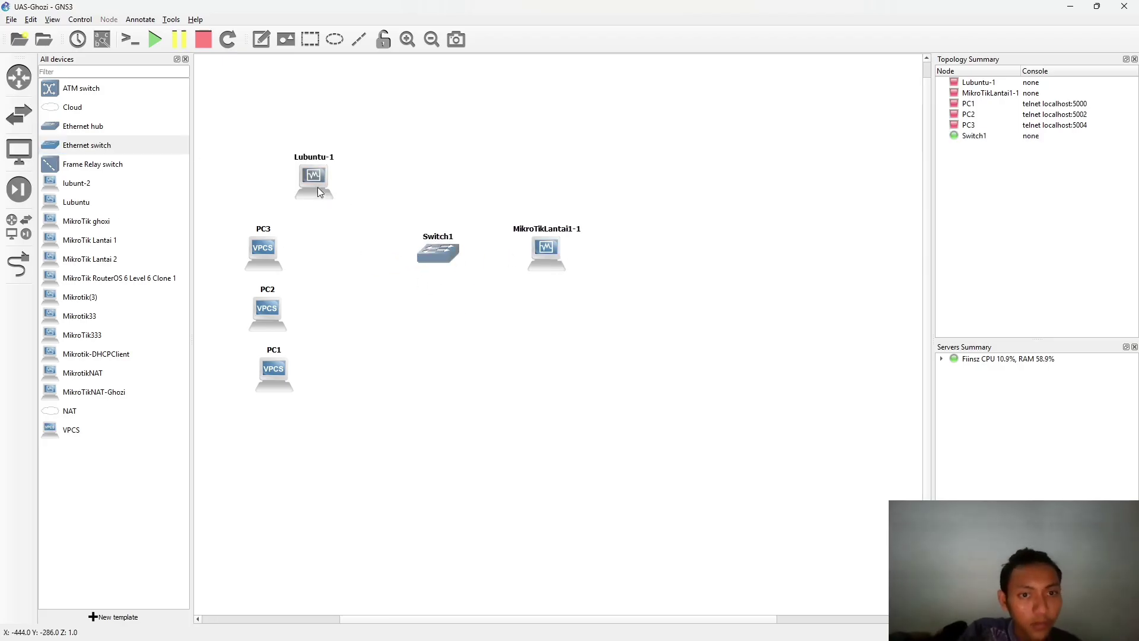
# - Link router Ethernet2 to Switch1 Ethernet0 and Lubuntu-1 Ethernet0 to Switch1 Ethernet1
pyautogui.click(18, 264)
pyautogui.click(545, 254)
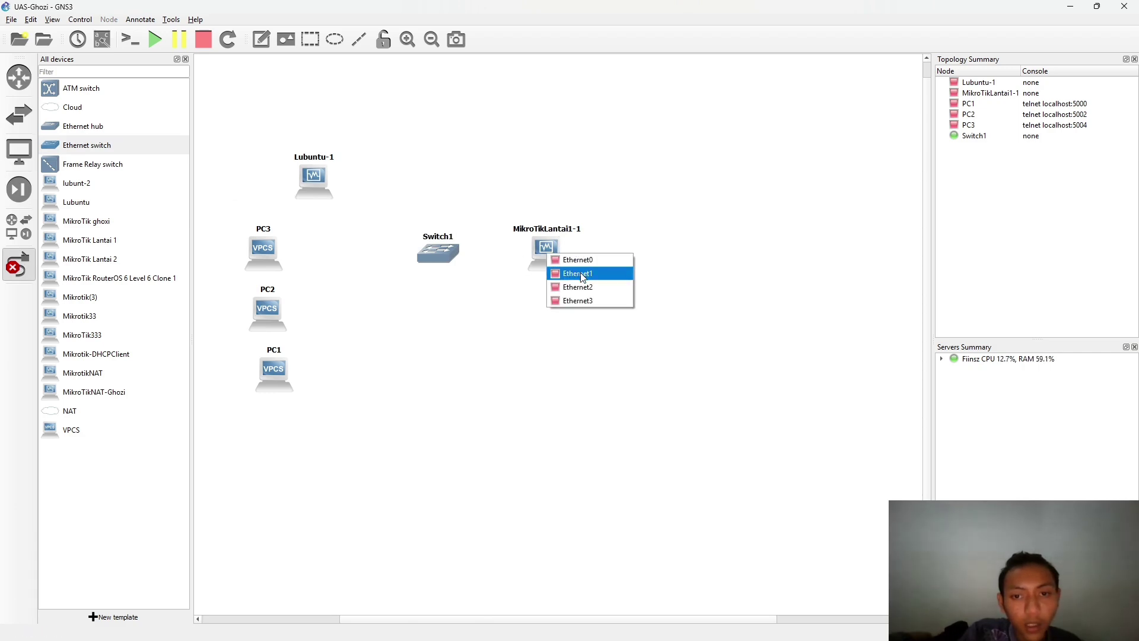
pyautogui.click(584, 289)
pyautogui.click(452, 254)
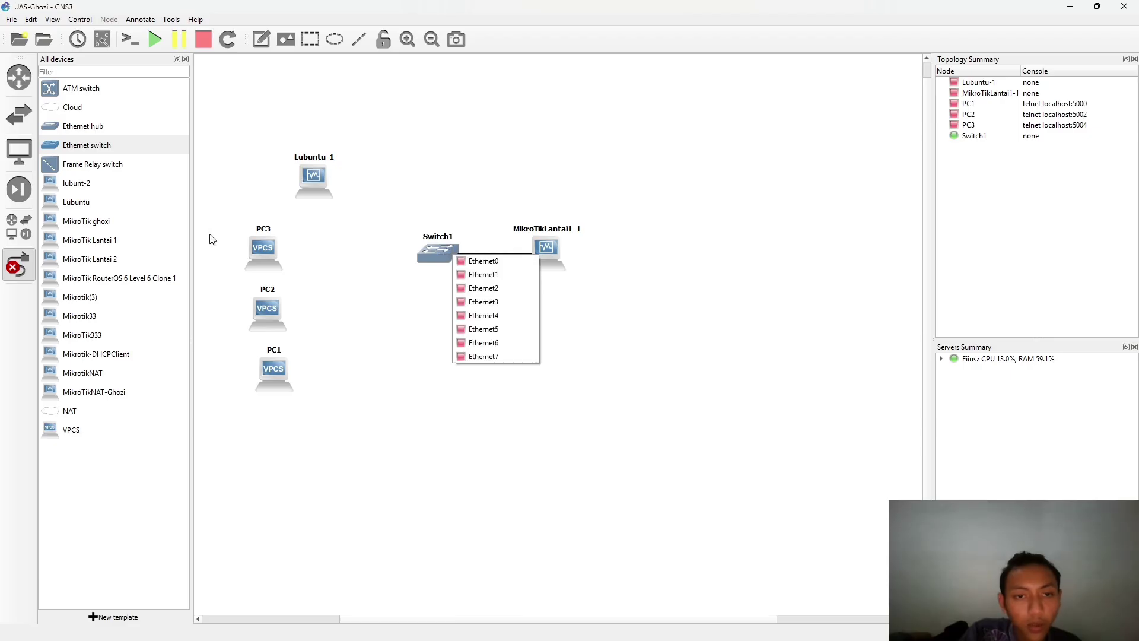
pyautogui.click(458, 261)
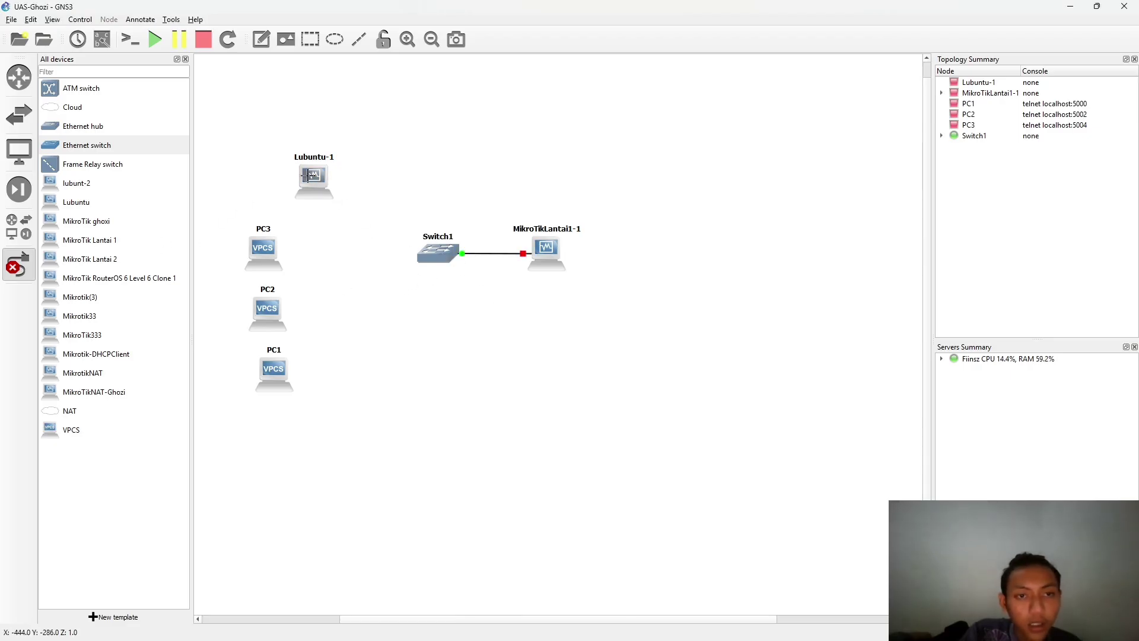
pyautogui.click(308, 177)
pyautogui.click(349, 182)
pyautogui.click(444, 254)
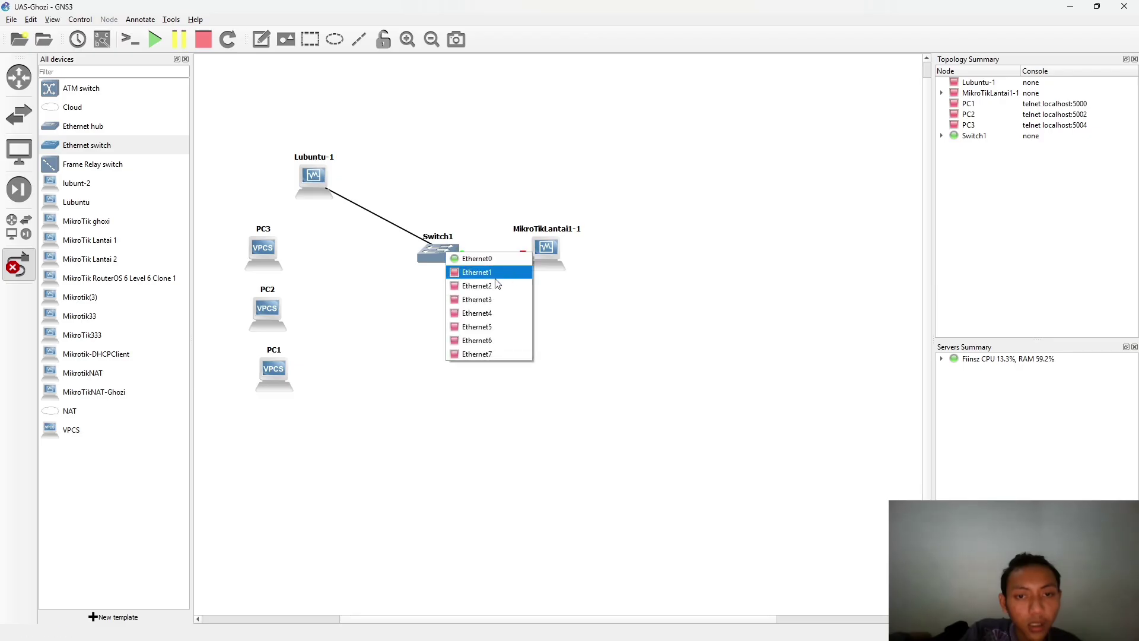
pyautogui.click(475, 269)
# - Link PC3, PC2 and PC1 Ethernet0 to free Switch1 ports, PC1 on Ethernet4; add a note
pyautogui.click(270, 250)
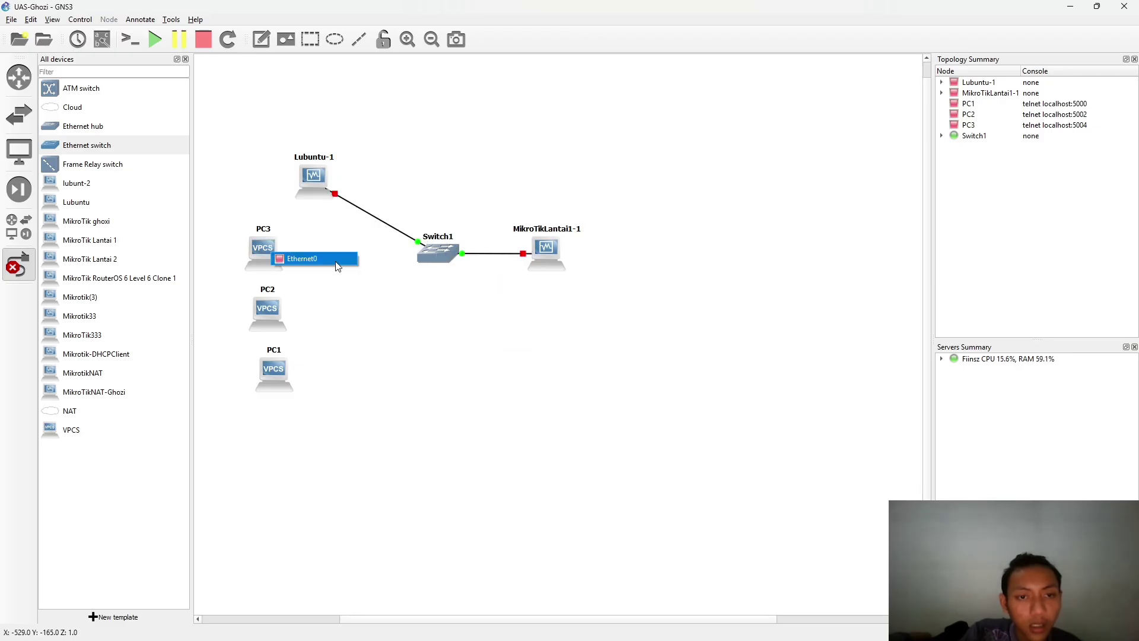
pyautogui.click(297, 257)
pyautogui.click(439, 255)
pyautogui.click(467, 286)
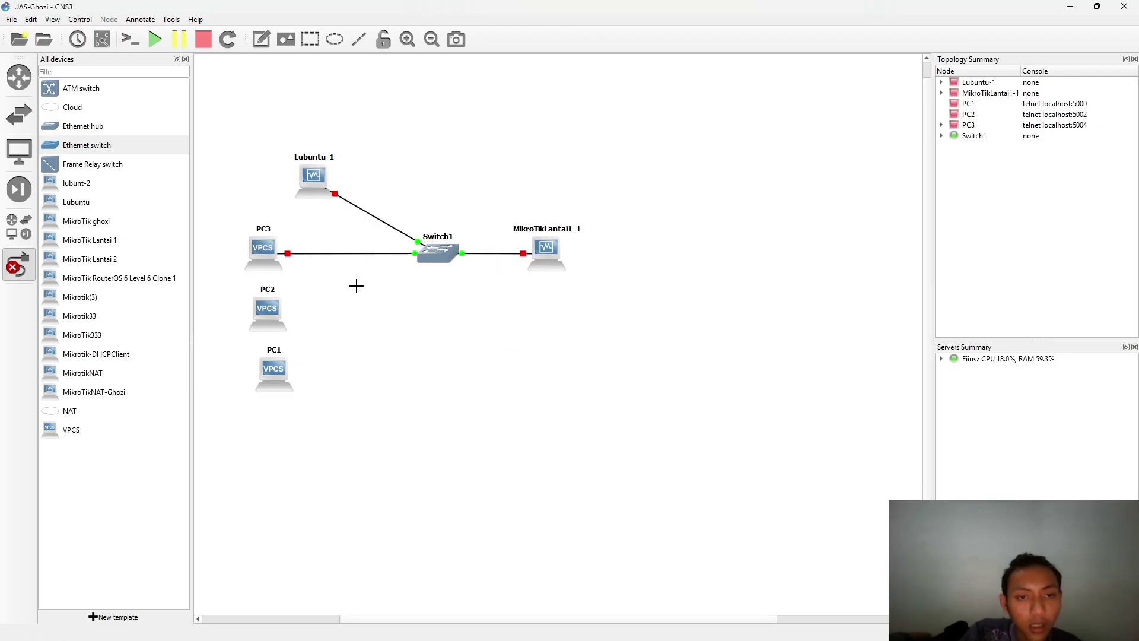
pyautogui.click(270, 309)
pyautogui.click(336, 315)
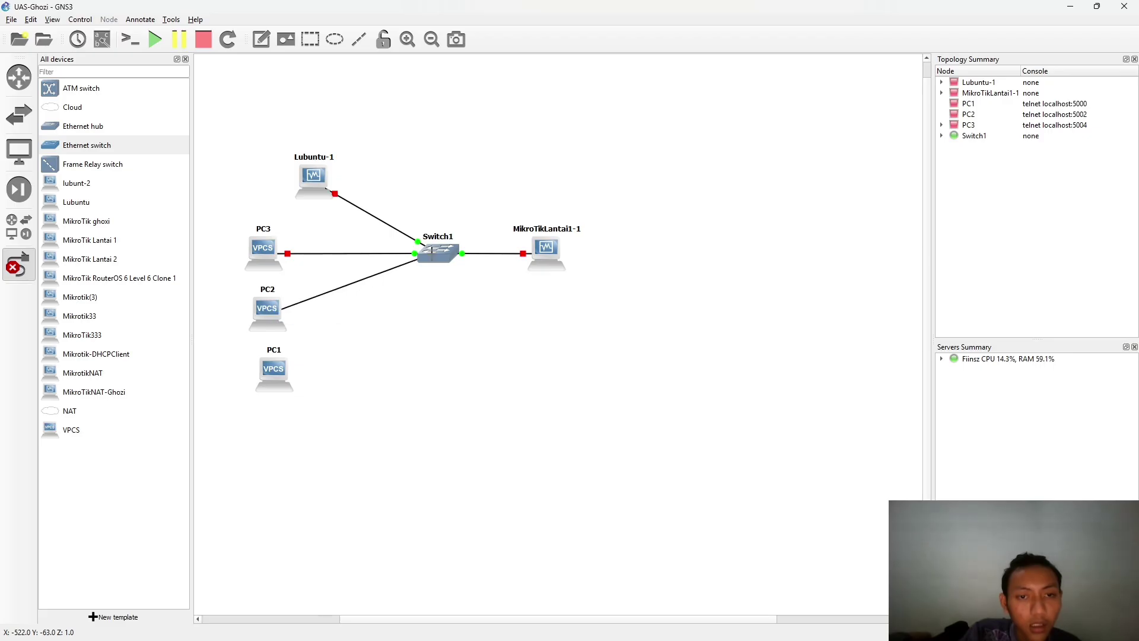
pyautogui.click(436, 255)
pyautogui.click(468, 309)
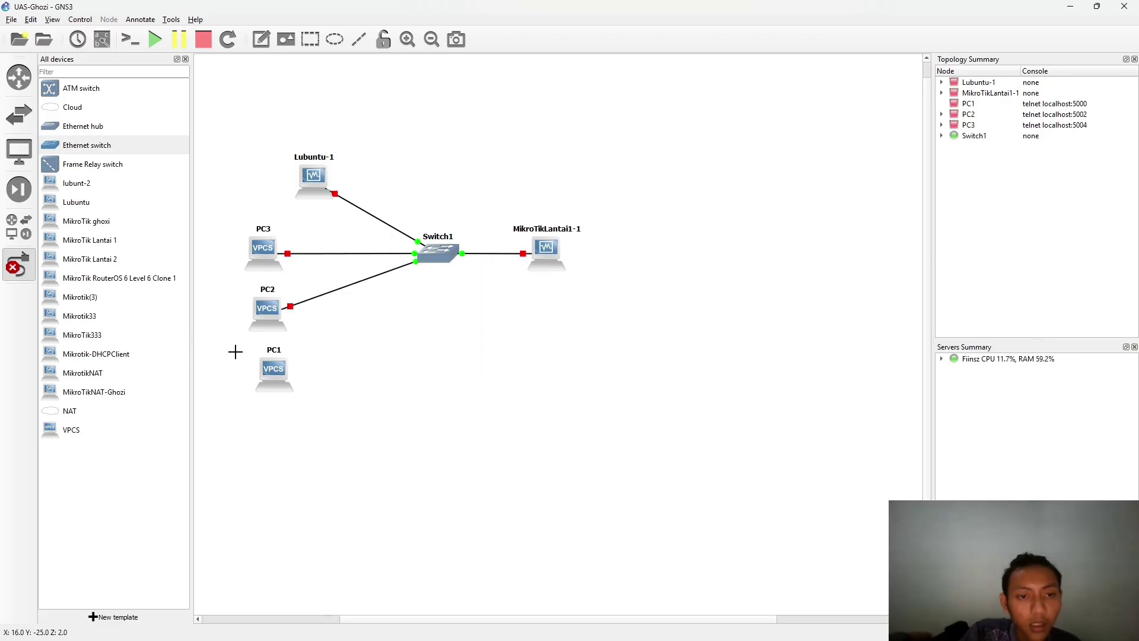
pyautogui.click(284, 372)
pyautogui.click(347, 374)
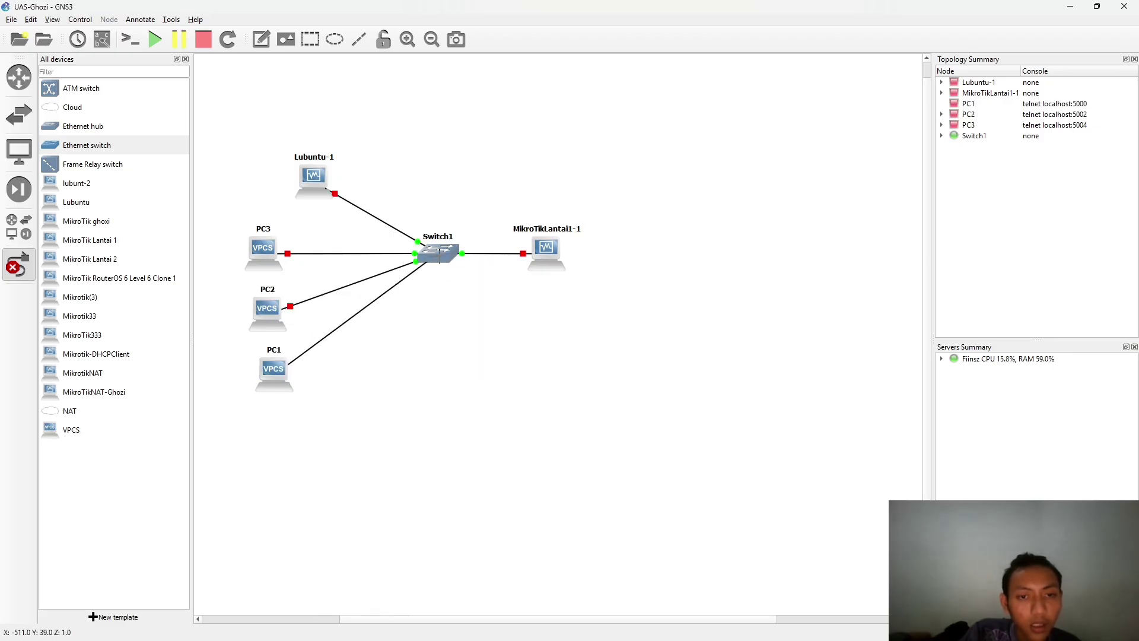
pyautogui.click(437, 254)
pyautogui.click(479, 318)
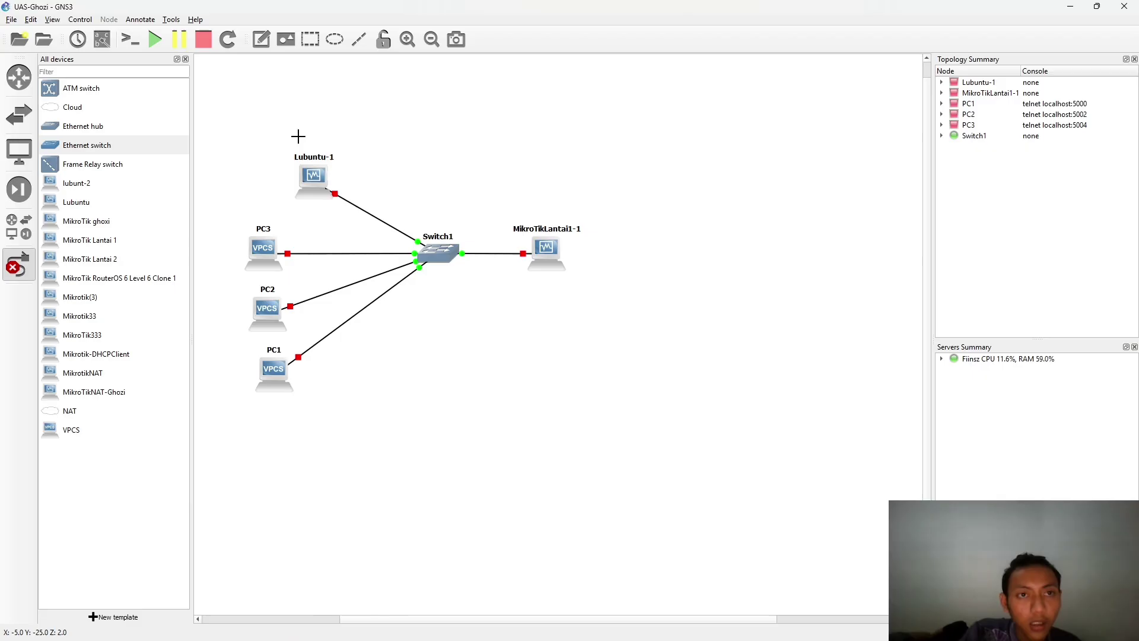
pyautogui.click(262, 40)
pyautogui.click(502, 205)
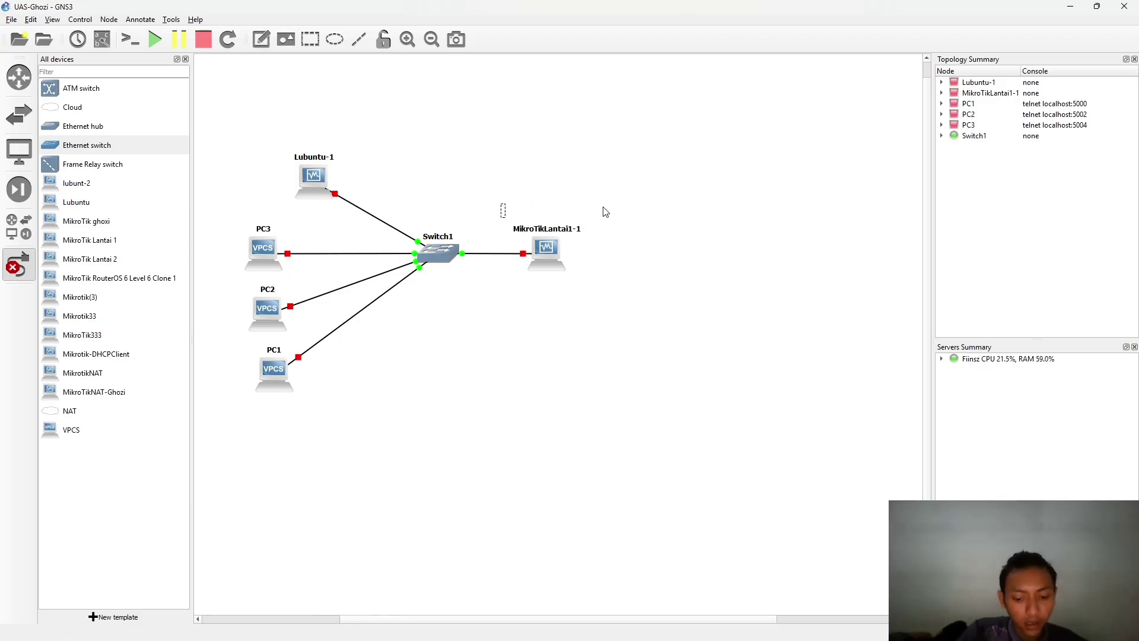
# - Write the note 'Lanatai_1' and move it to sit above the router
pyautogui.write('Lan')
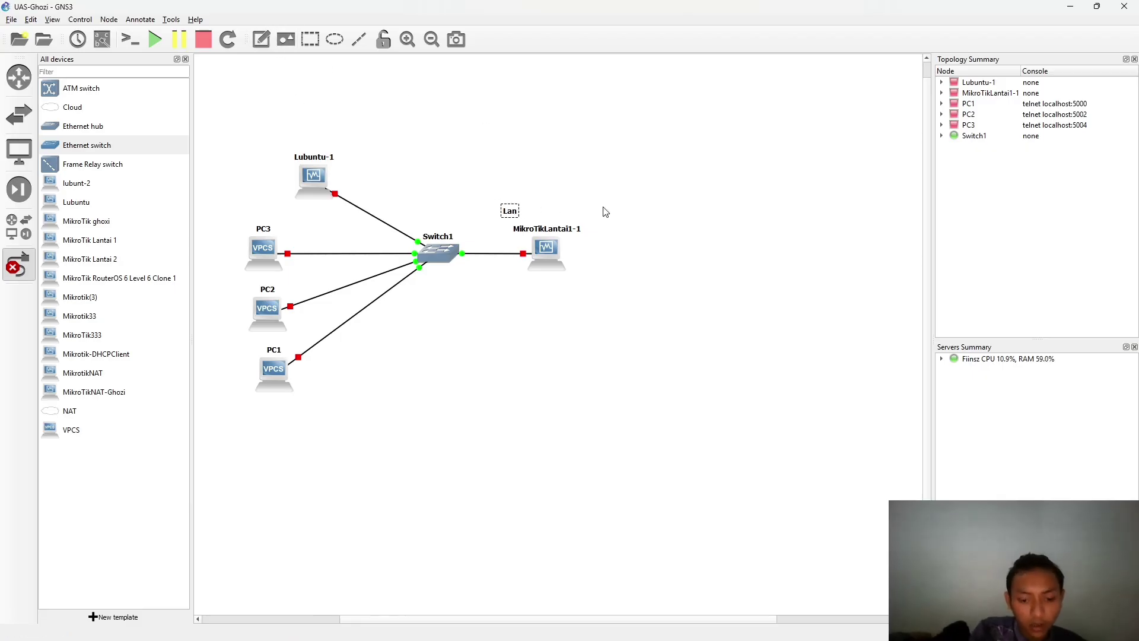
pyautogui.write('ata')
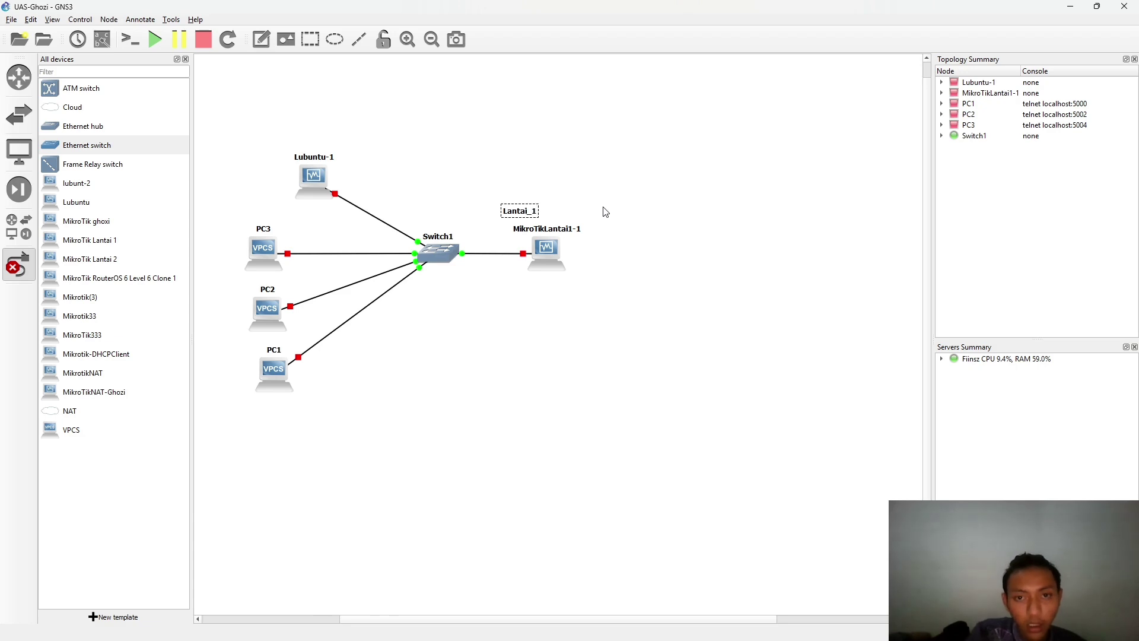
pyautogui.write('i_1')
pyautogui.press('Return')
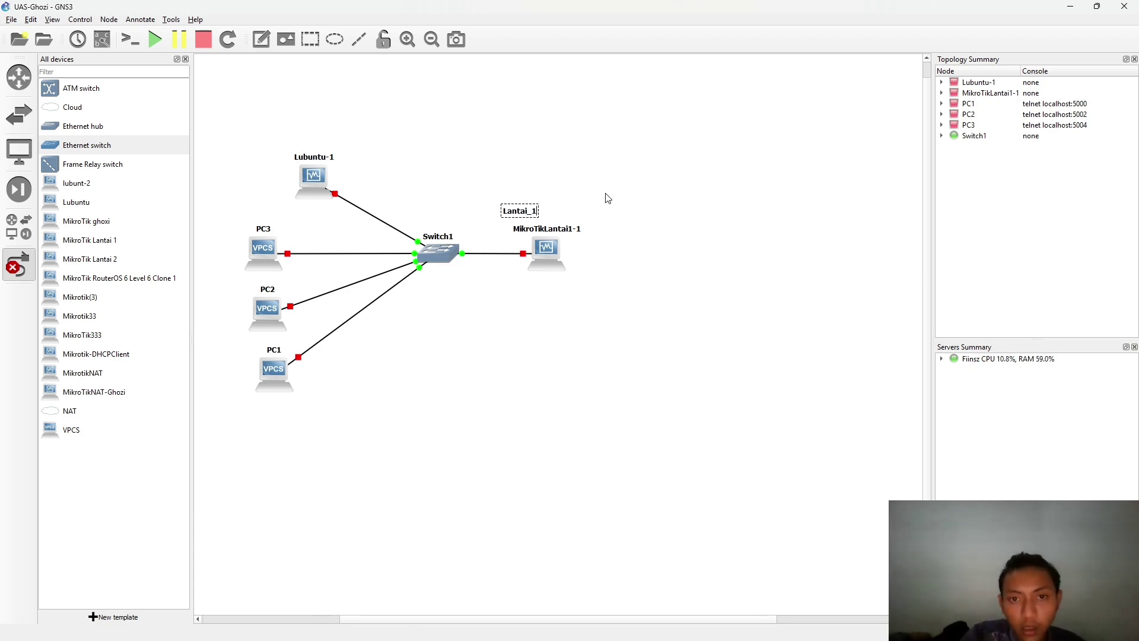
pyautogui.moveTo(526, 214); pyautogui.dragTo(578, 176)
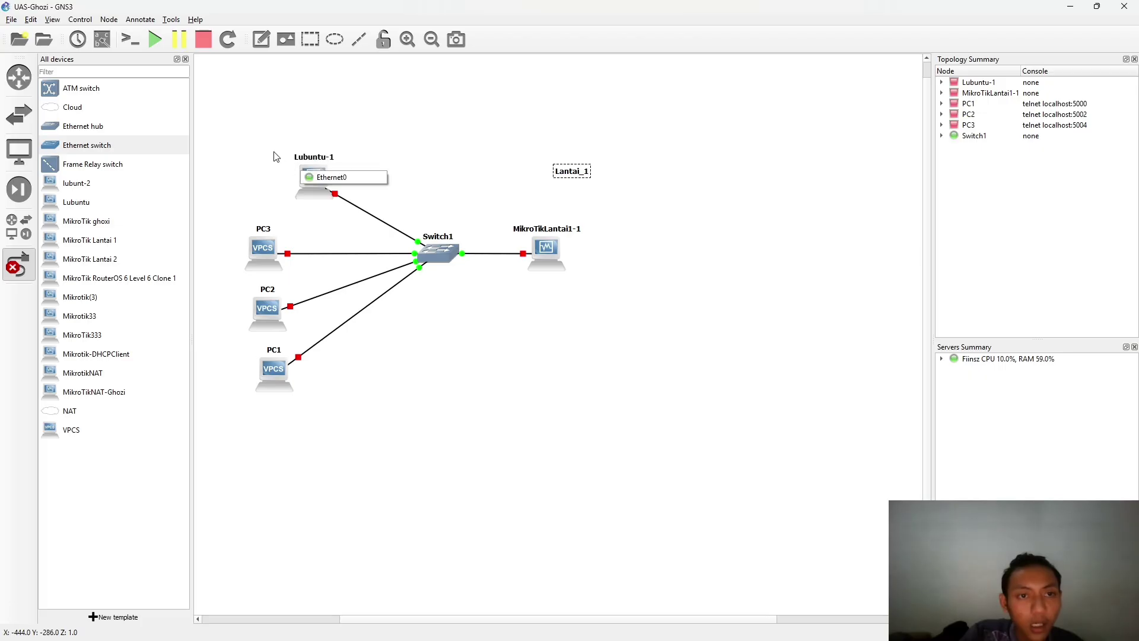
# - Arrange Lubuntu-1, PC3, PC2 and PC1 into an evenly spaced left column, then start all nodes
pyautogui.rightClick(202, 208)
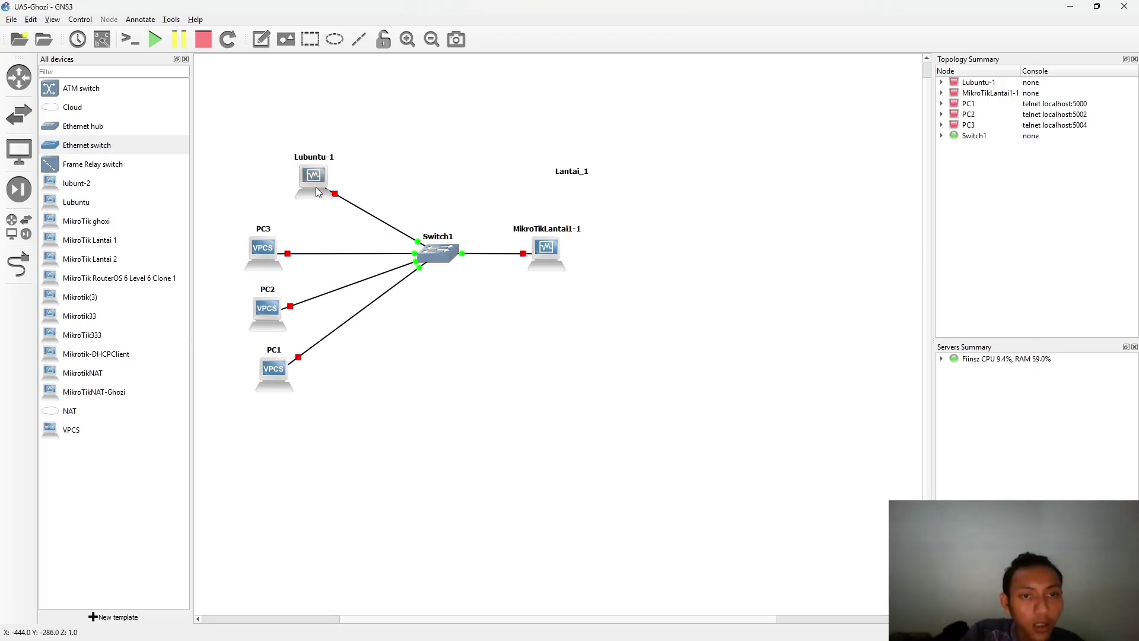
pyautogui.moveTo(318, 191); pyautogui.dragTo(271, 181)
pyautogui.moveTo(259, 247); pyautogui.dragTo(261, 226)
pyautogui.moveTo(265, 309); pyautogui.dragTo(267, 295)
pyautogui.moveTo(269, 375); pyautogui.dragTo(261, 373)
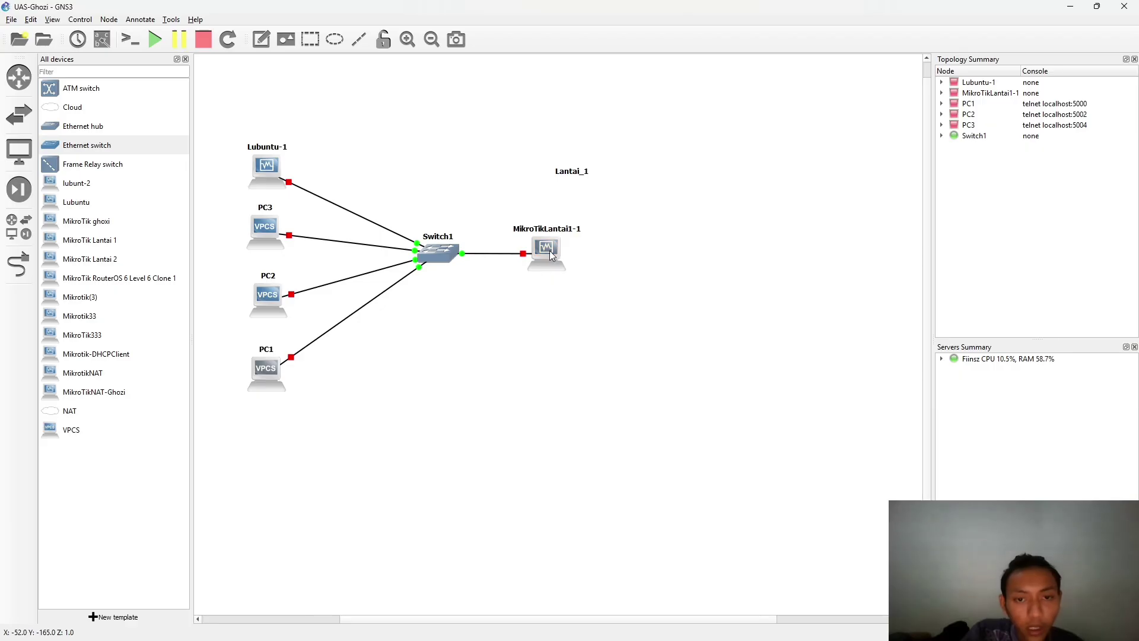
pyautogui.click(382, 190)
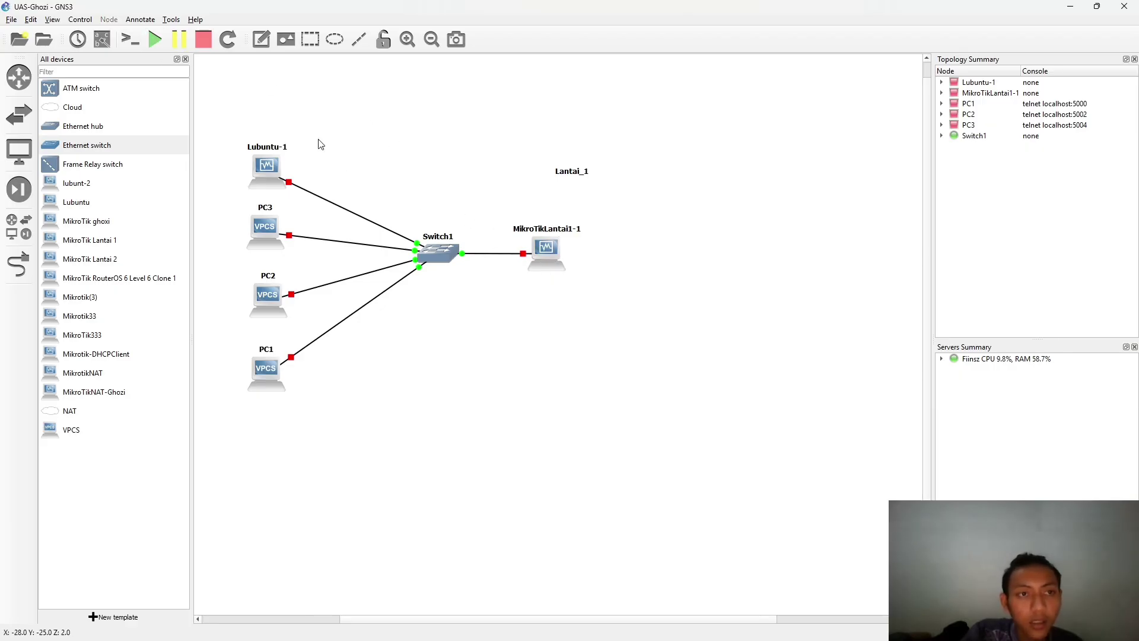
pyautogui.click(155, 39)
# - Confirm starting all nodes, then search Windows for winb to find WinBox
pyautogui.click(574, 339)
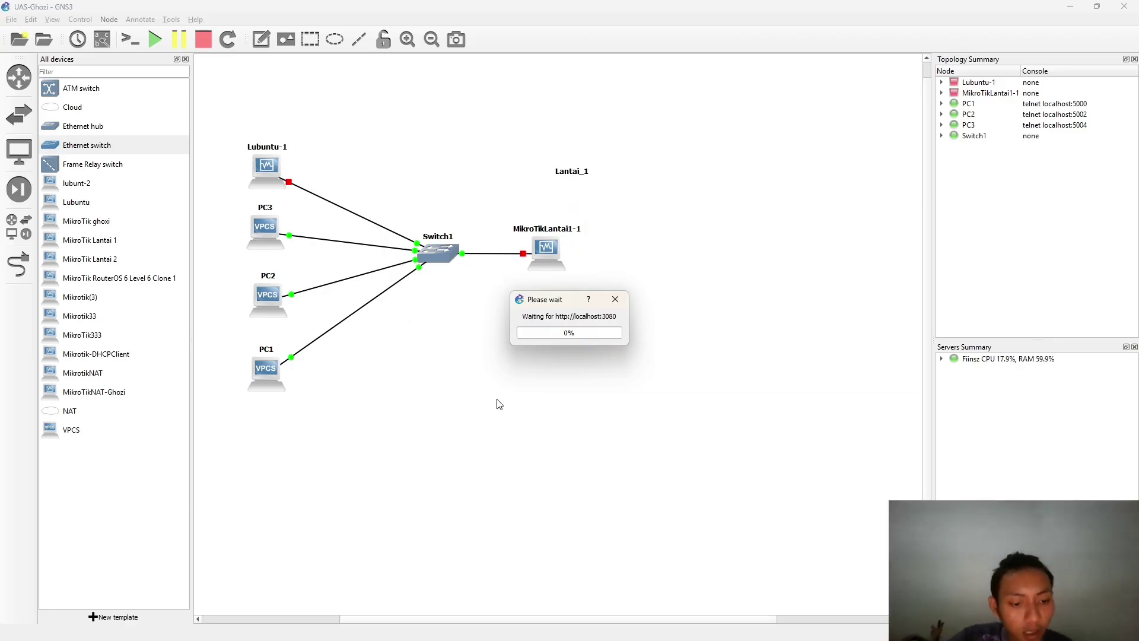
pyautogui.press('super')
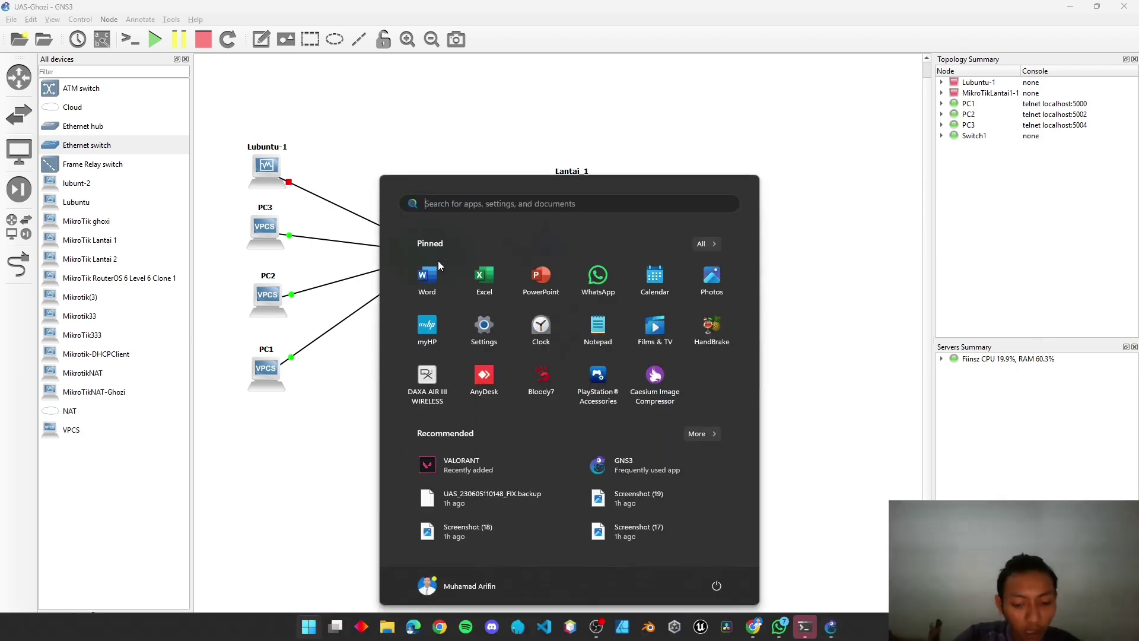
pyautogui.write('winb')
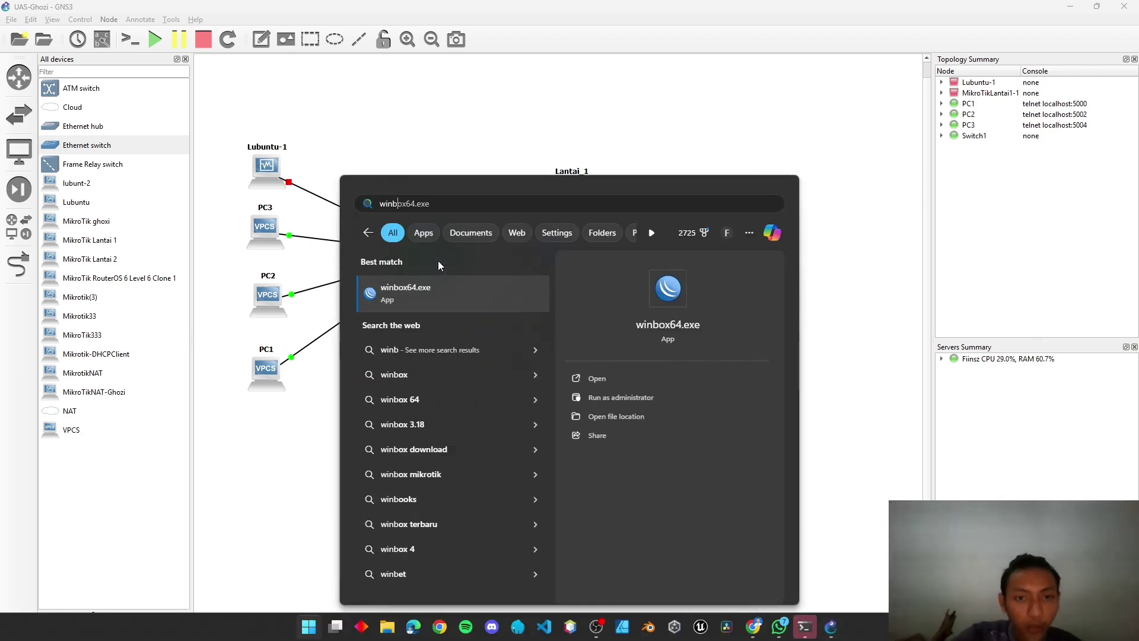
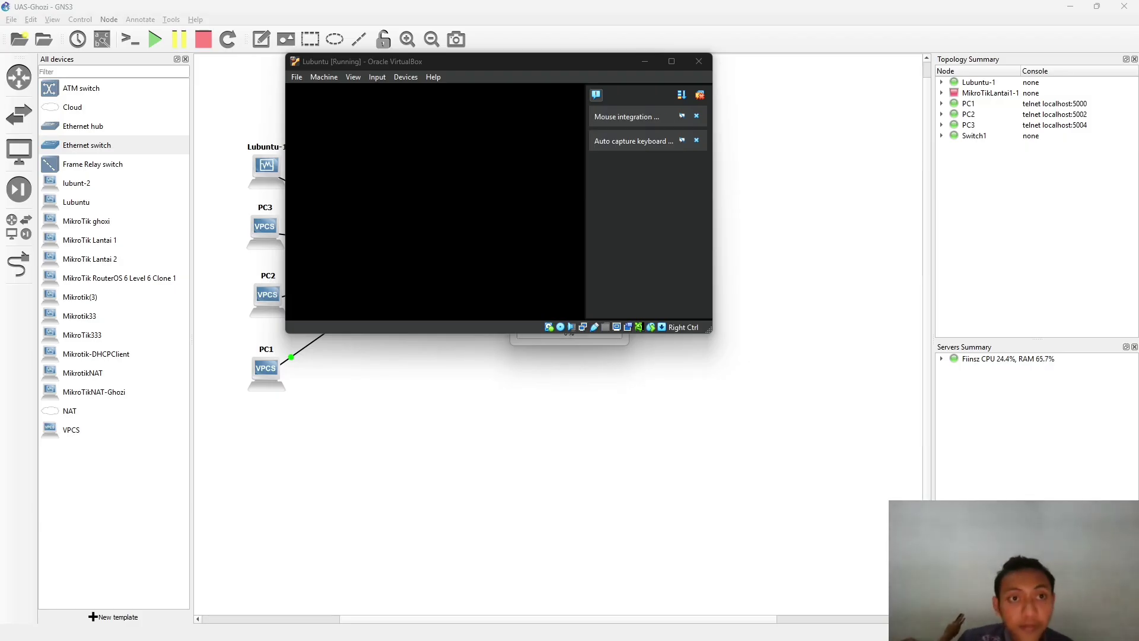
# - Leave the Lubuntu VM window and bring the Chrome course assignment page forward
pyautogui.press('super+Tab')
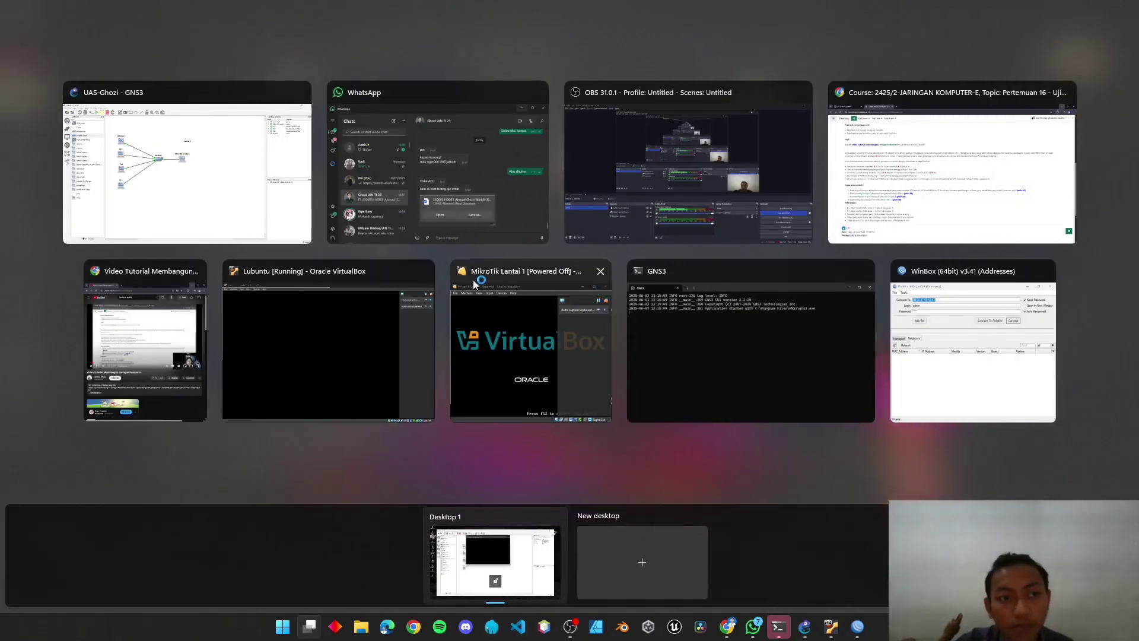
pyautogui.click(903, 307)
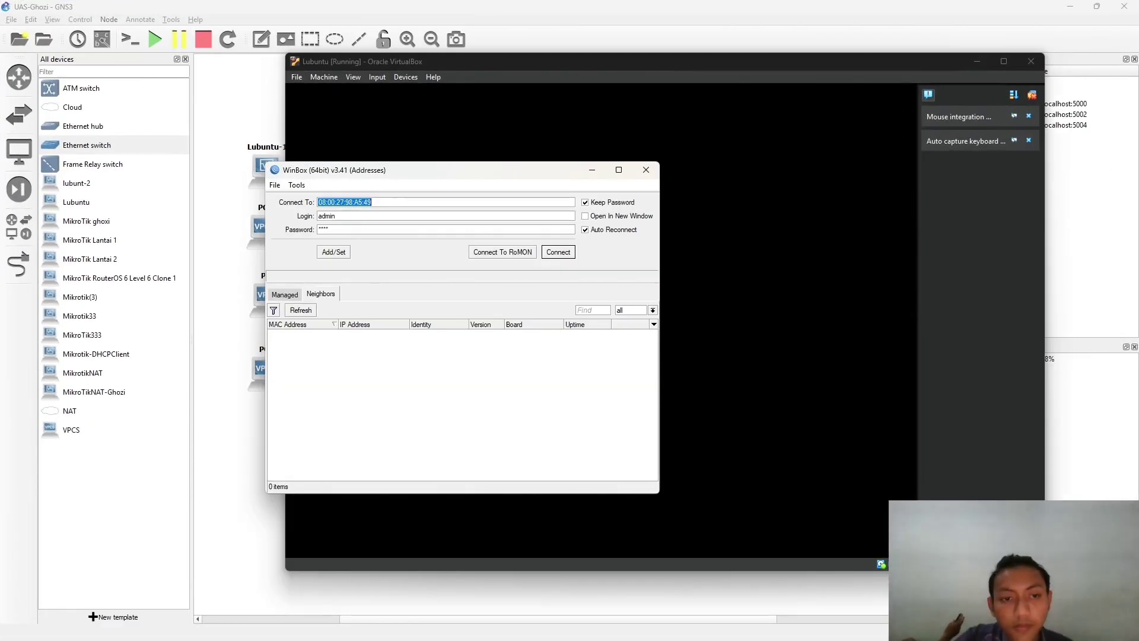
pyautogui.hotkey('alt', 'Tab')
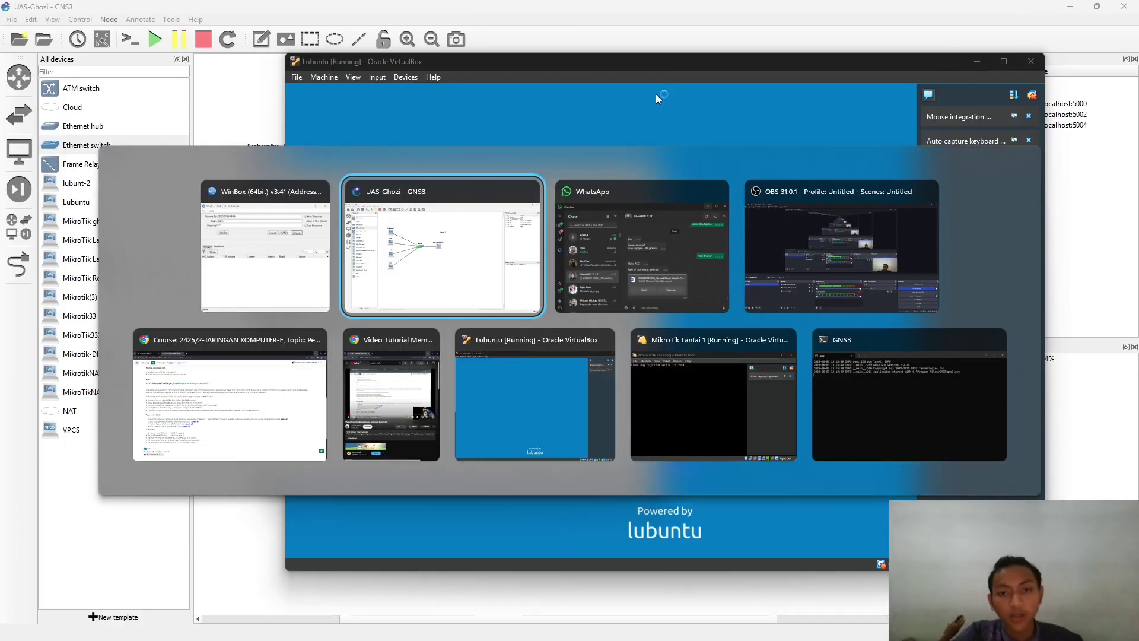
pyautogui.press('Tab')
pyautogui.press('Tab')
pyautogui.press('Tab')
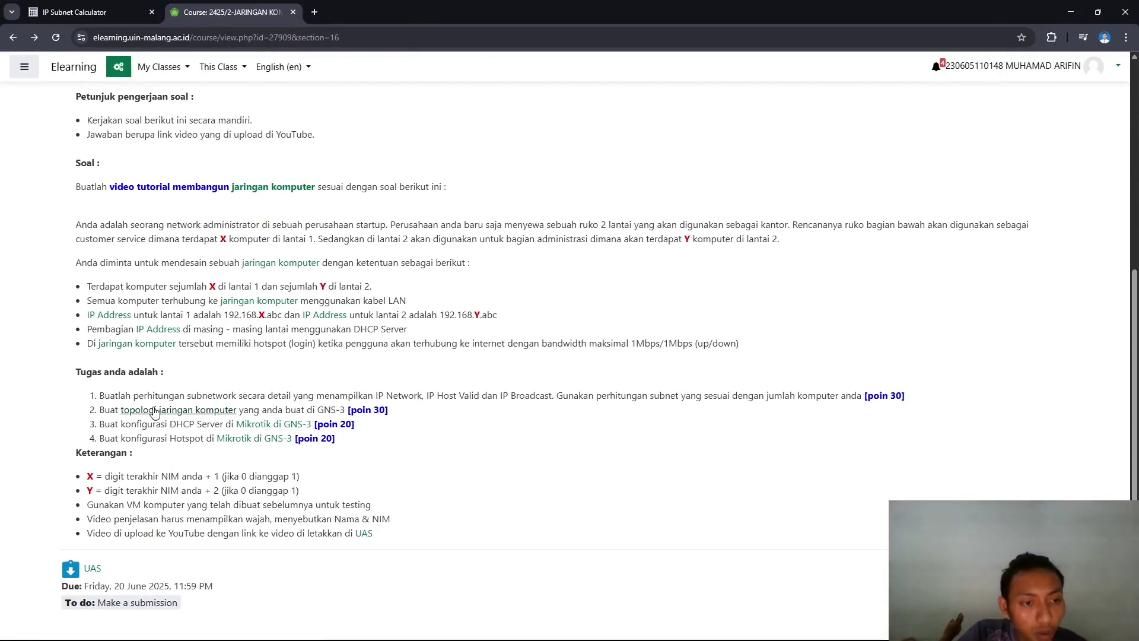
# - Read through UAS task items 1 to 3, highlighting each in turn
pyautogui.moveTo(100, 394); pyautogui.dragTo(370, 396)
pyautogui.click(420, 381)
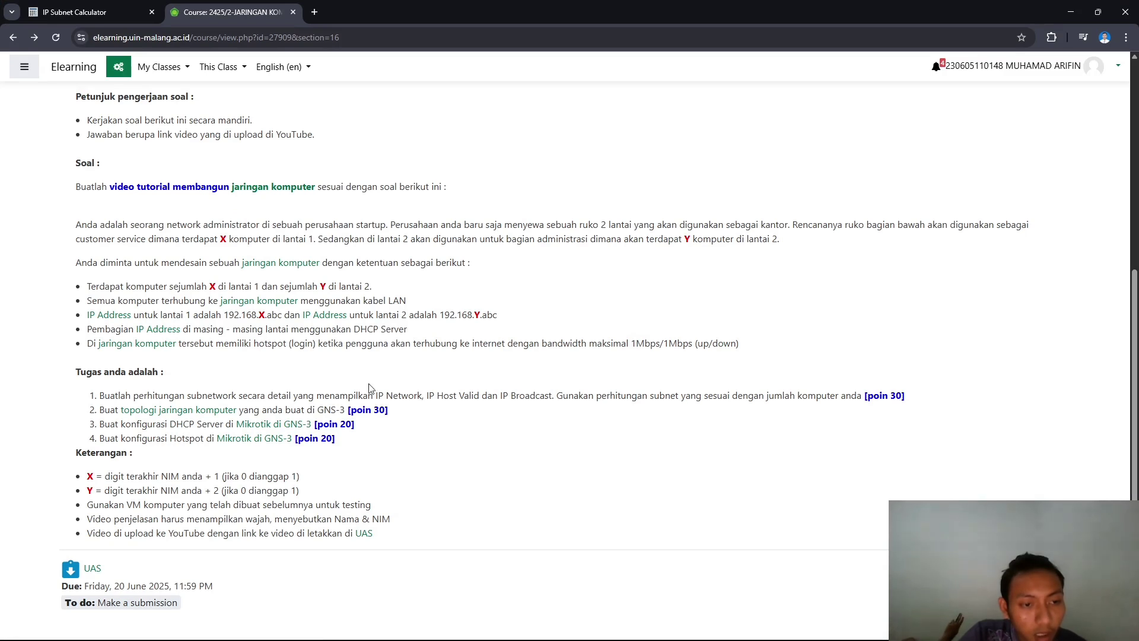
pyautogui.moveTo(99, 411); pyautogui.dragTo(402, 413)
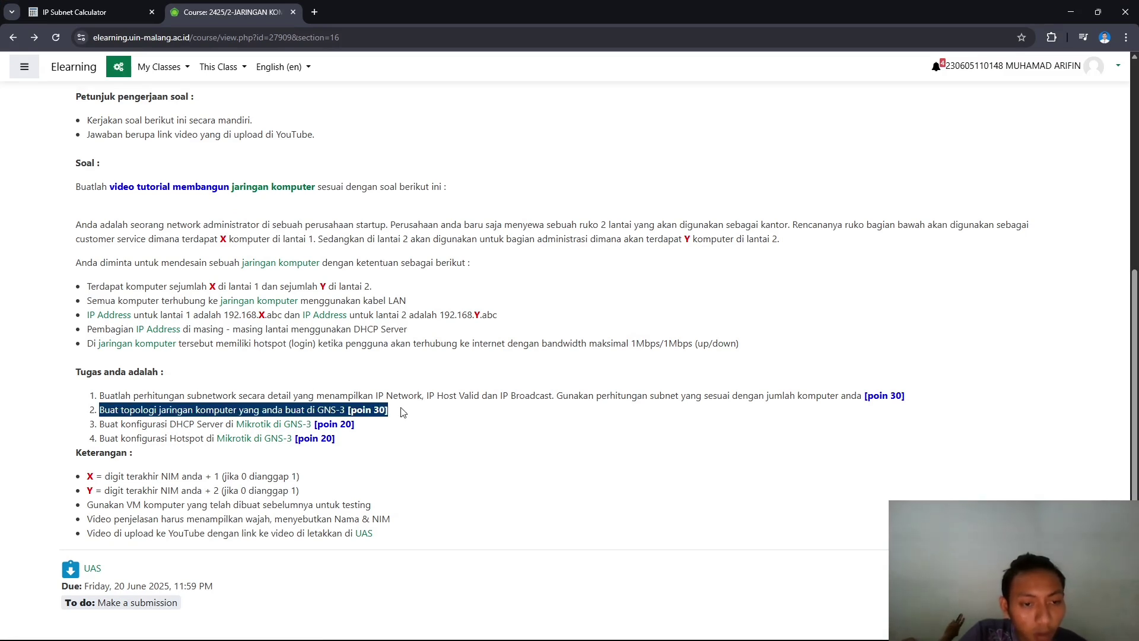
pyautogui.click(352, 414)
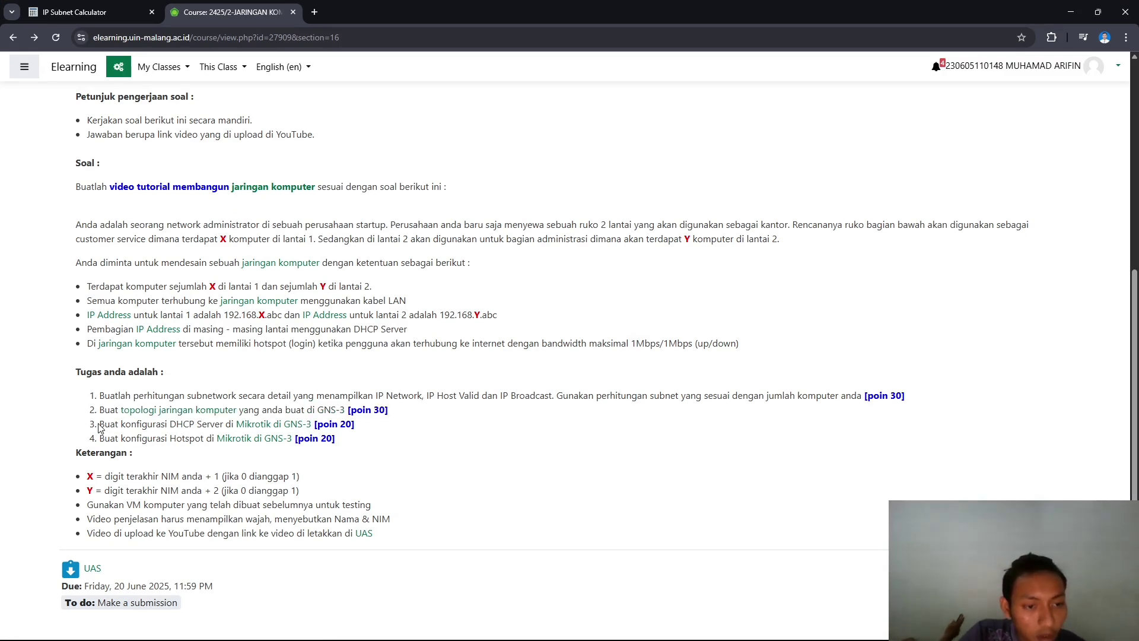
pyautogui.moveTo(98, 425); pyautogui.dragTo(215, 424)
# - Connect WinBox to the discovered router MikroTikLT1r by its MAC address
pyautogui.hotkey('alt', 'Tab')
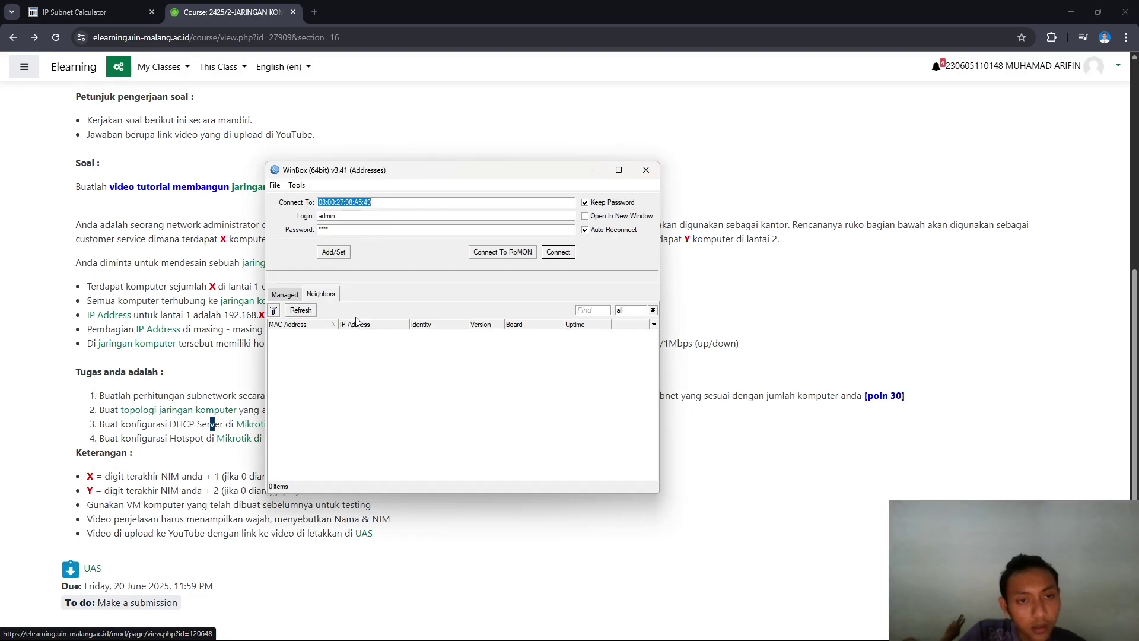
pyautogui.hotkey('alt', 'Tab')
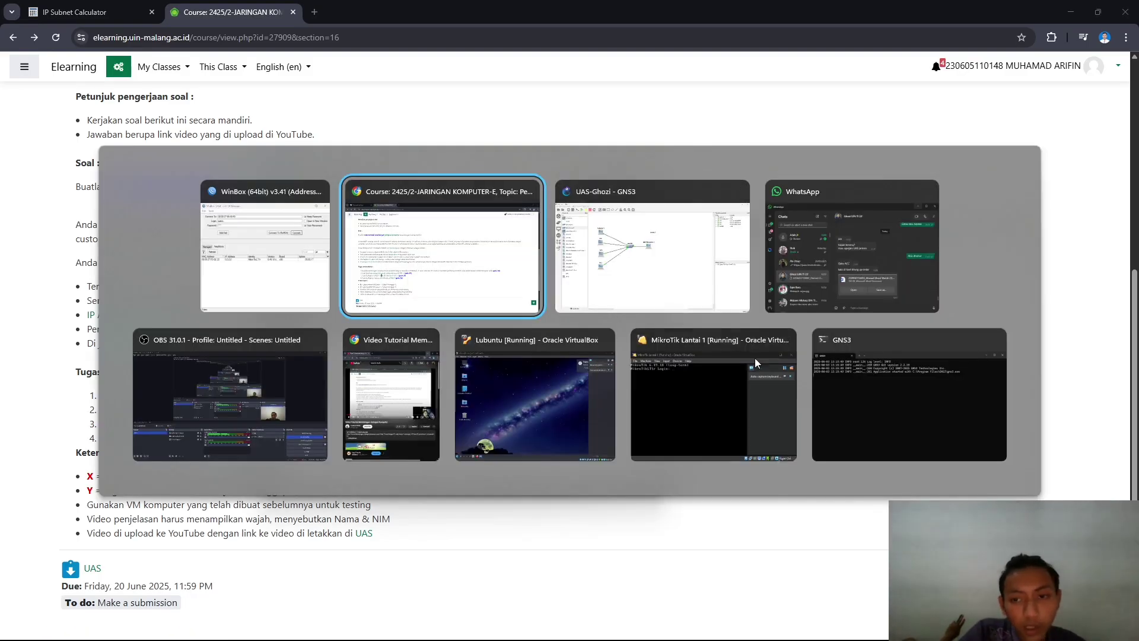
pyautogui.click(755, 358)
pyautogui.hotkey('alt', 'Tab')
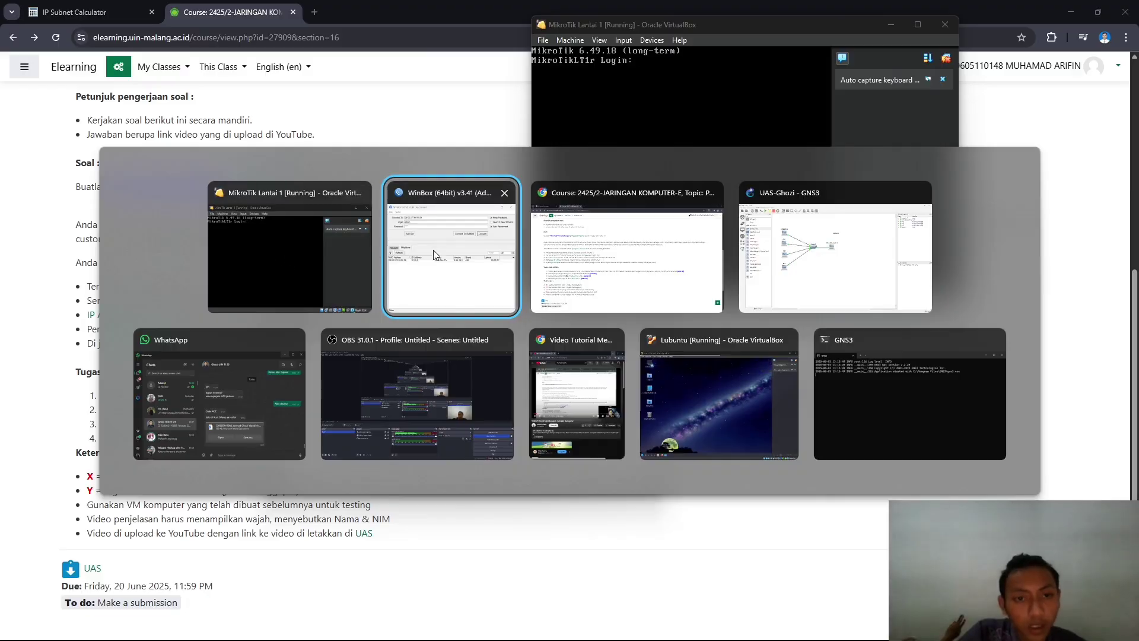
pyautogui.click(435, 254)
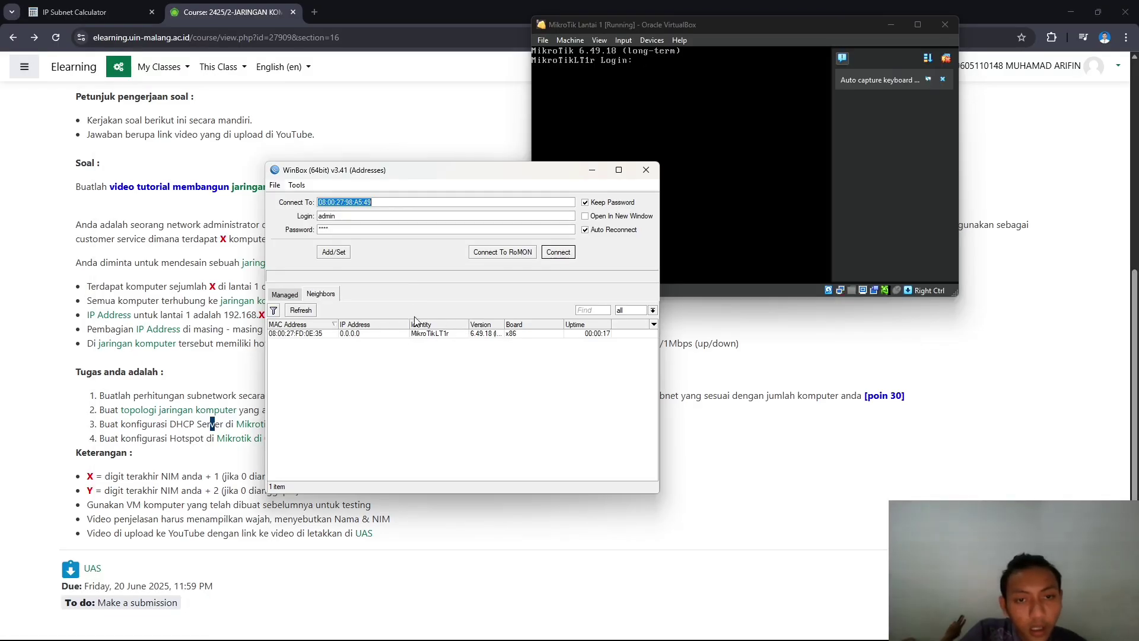
pyautogui.click(421, 333)
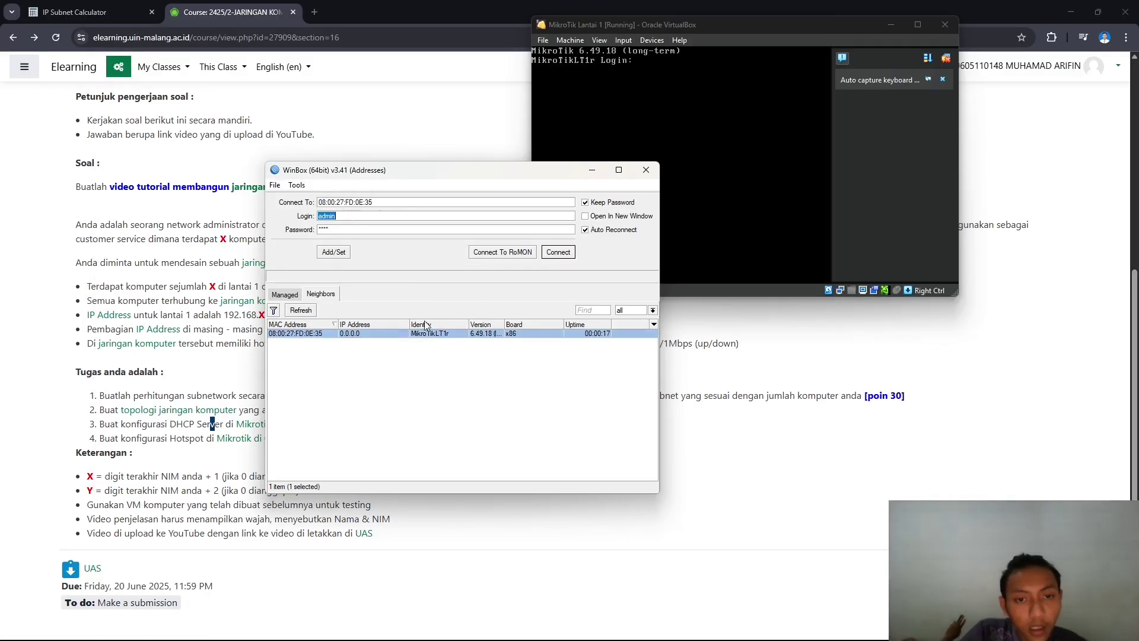
pyautogui.click(555, 252)
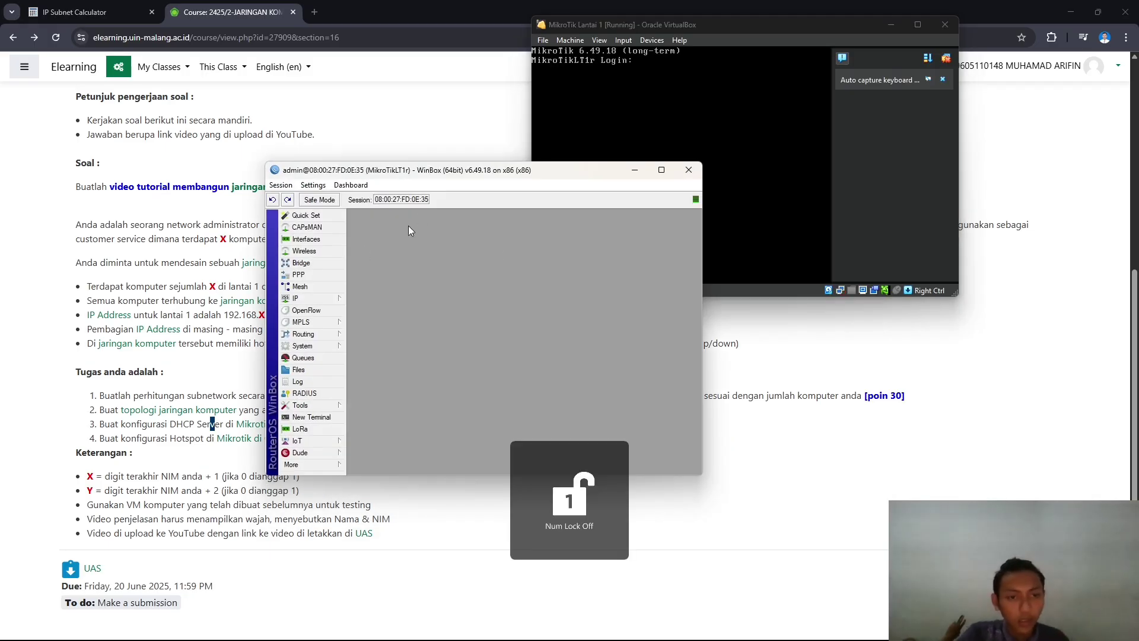
# - Review the router's IP address list and interfaces, then return to the GNS3 topology
pyautogui.click(326, 299)
pyautogui.click(368, 324)
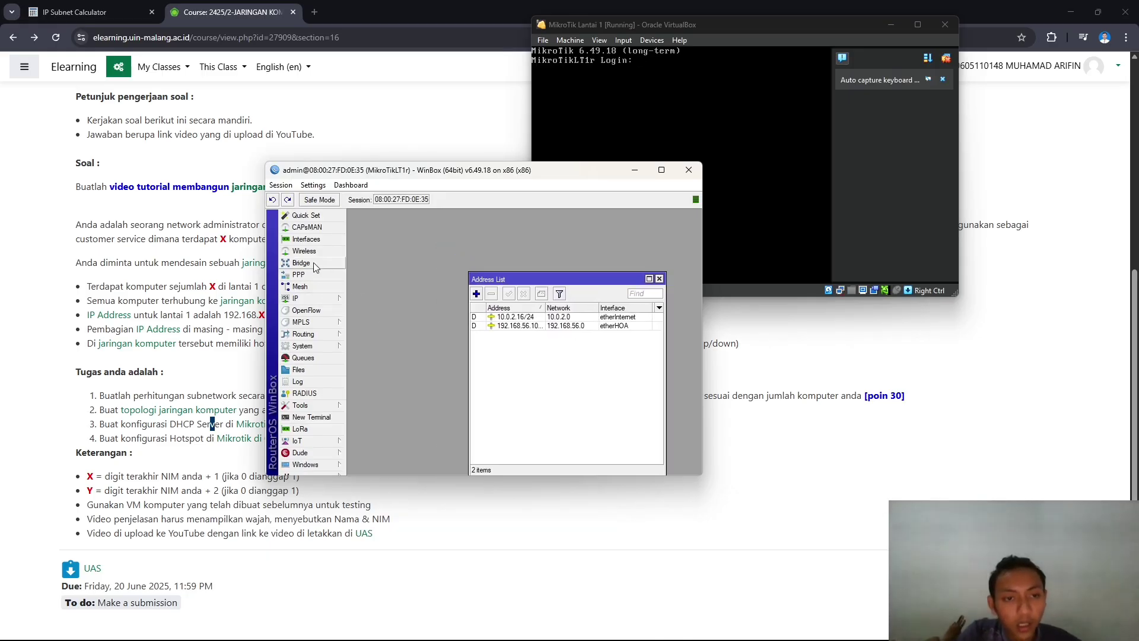
pyautogui.click(307, 239)
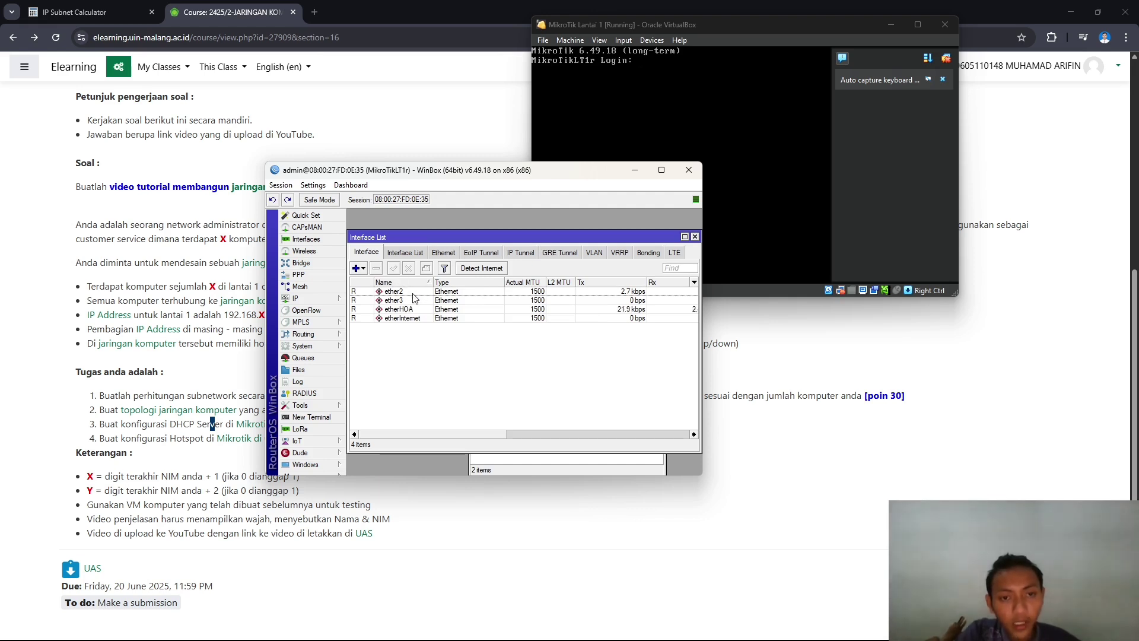
pyautogui.moveTo(441, 177); pyautogui.dragTo(467, 224)
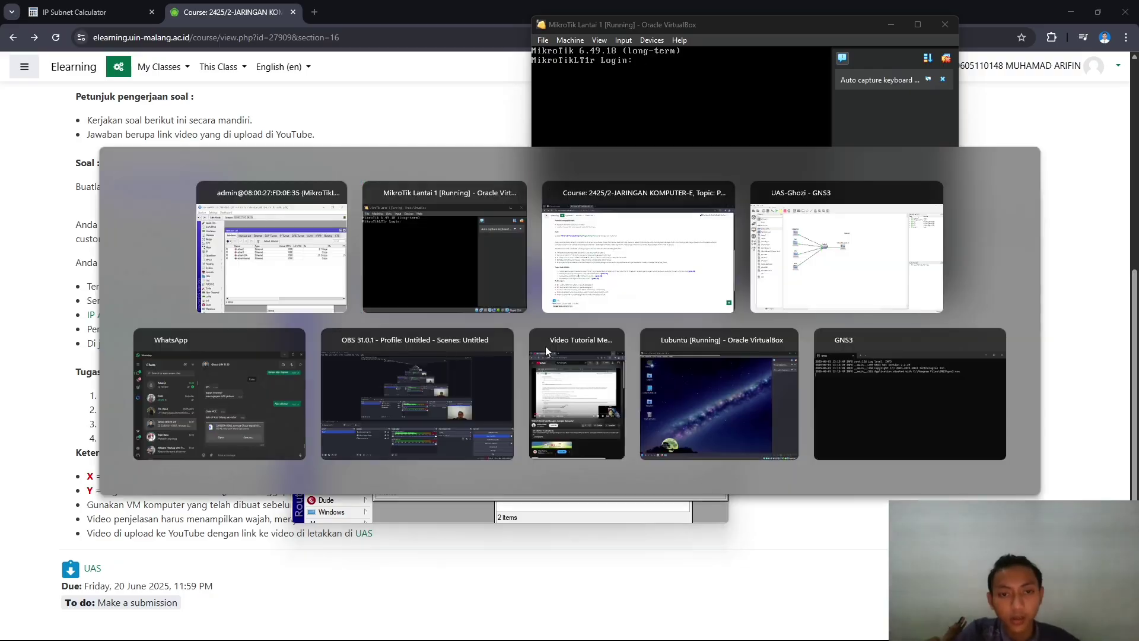
pyautogui.hotkey('alt', 'Tab')
pyautogui.click(846, 257)
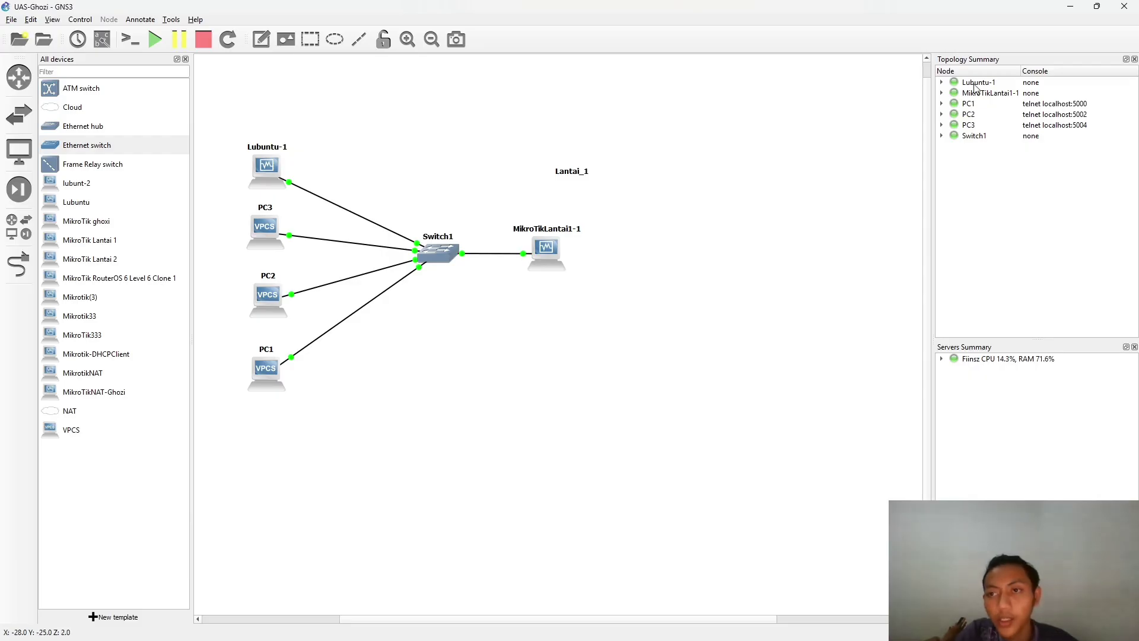
# - Expand MikroTikLantai1-1 in the Topology Summary to show e2 linked to Switch1 e0
pyautogui.click(942, 93)
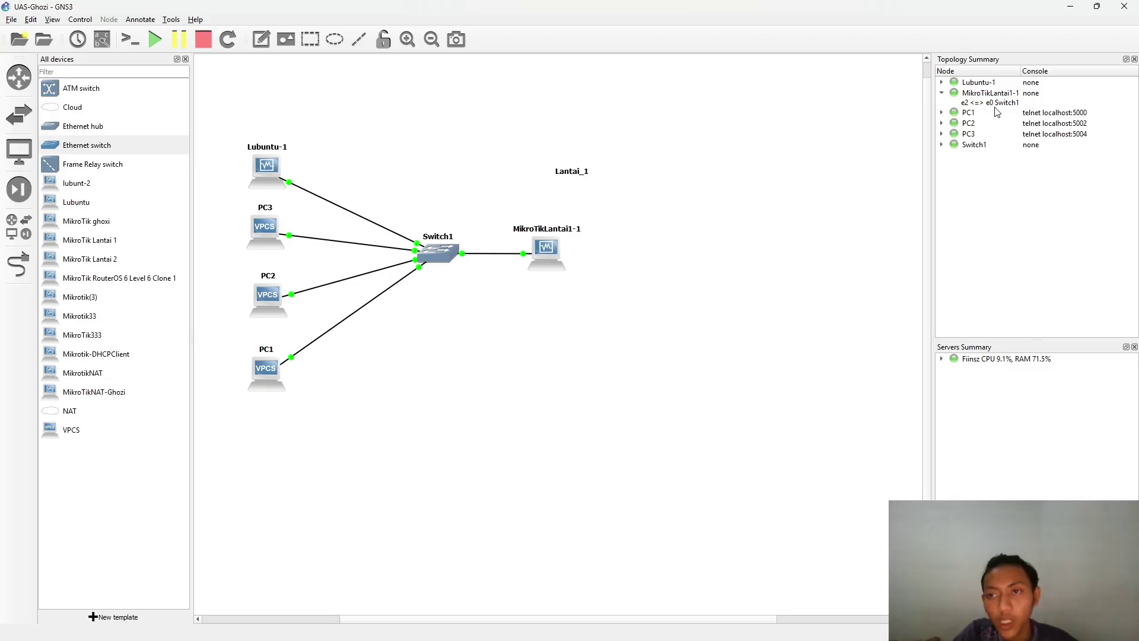
pyautogui.hotkey('alt', 'Tab')
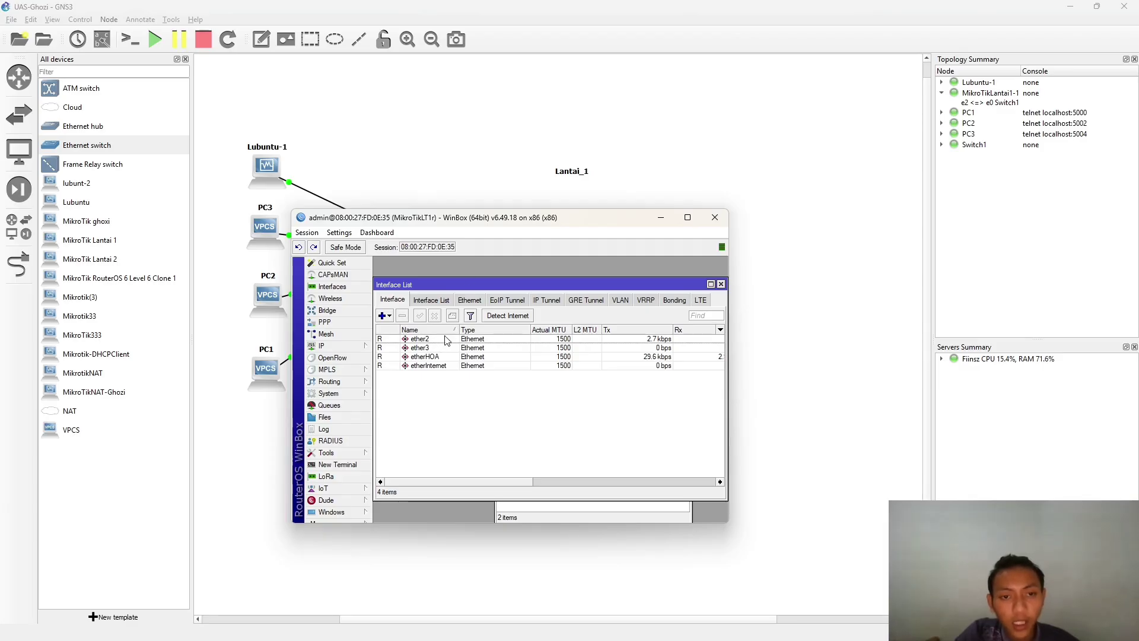
# - Rename the router's ether2 interface to etherLAN
pyautogui.doubleClick(442, 339)
pyautogui.click(525, 297)
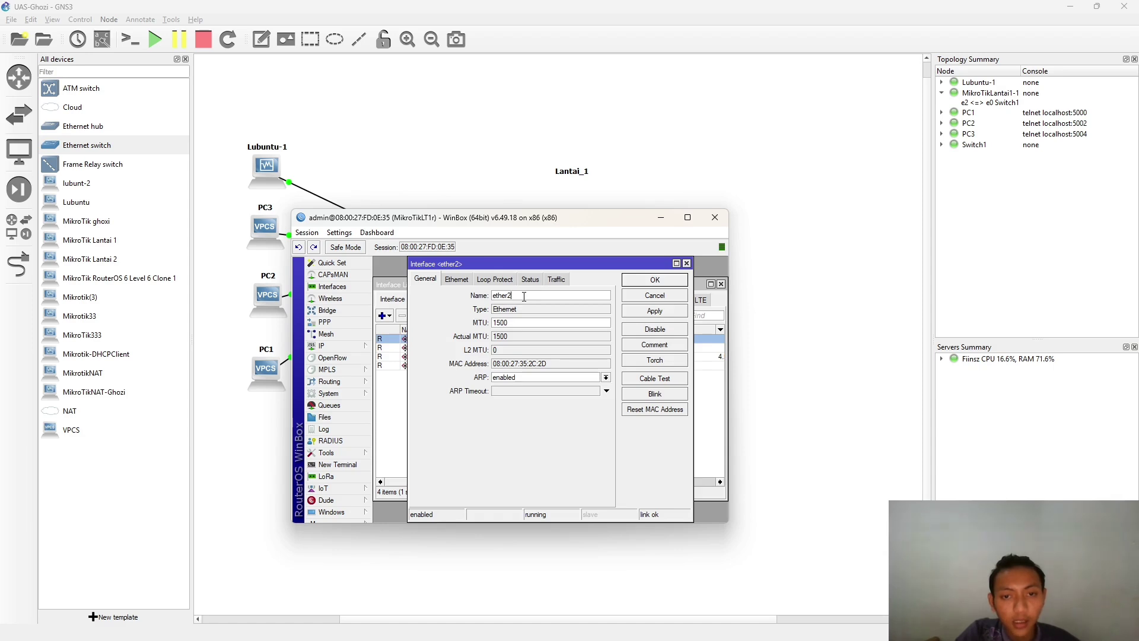
pyautogui.press('BackSpace')
pyautogui.write('LAN')
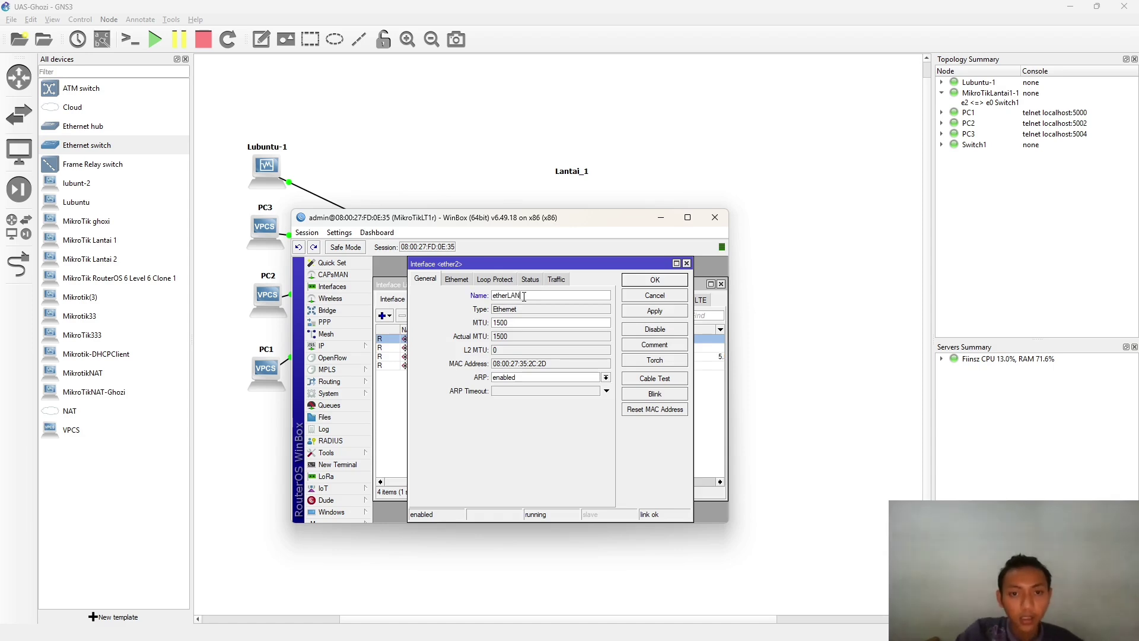
pyautogui.click(655, 311)
pyautogui.click(658, 280)
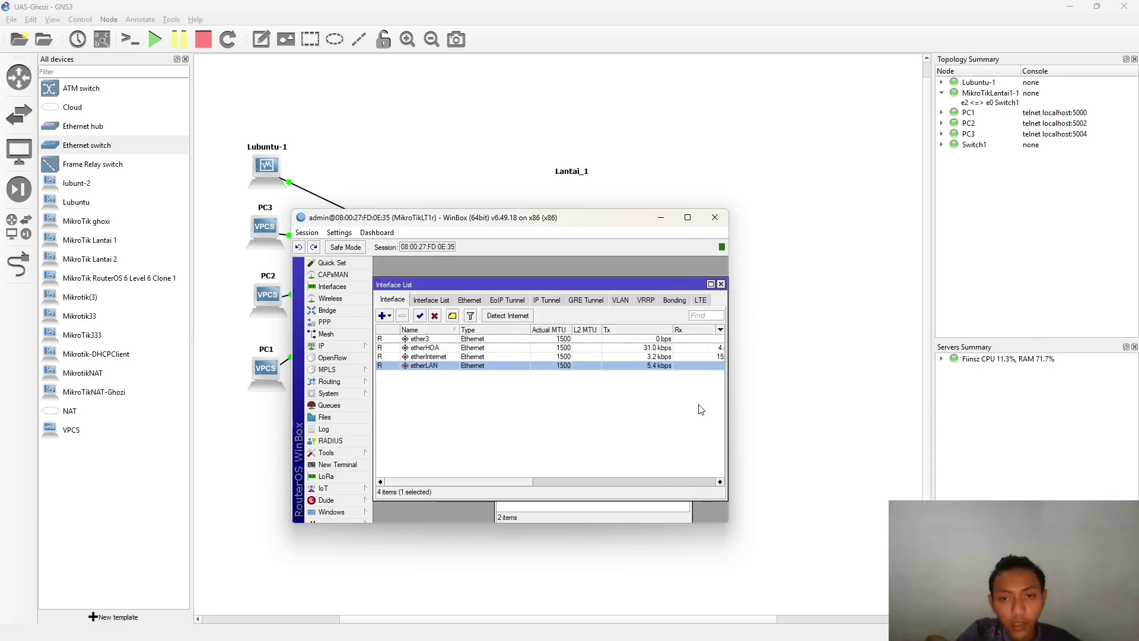
pyautogui.click(522, 395)
pyautogui.click(653, 366)
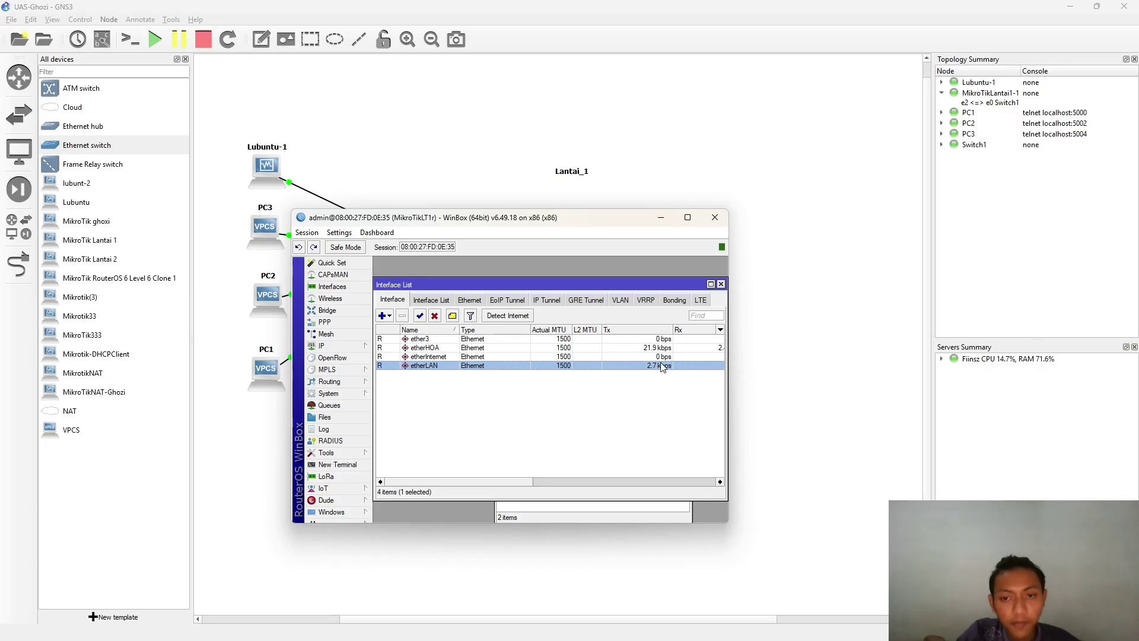
# - Set the internet detection Internet Interface List to dynamic
pyautogui.click(517, 315)
pyautogui.click(558, 409)
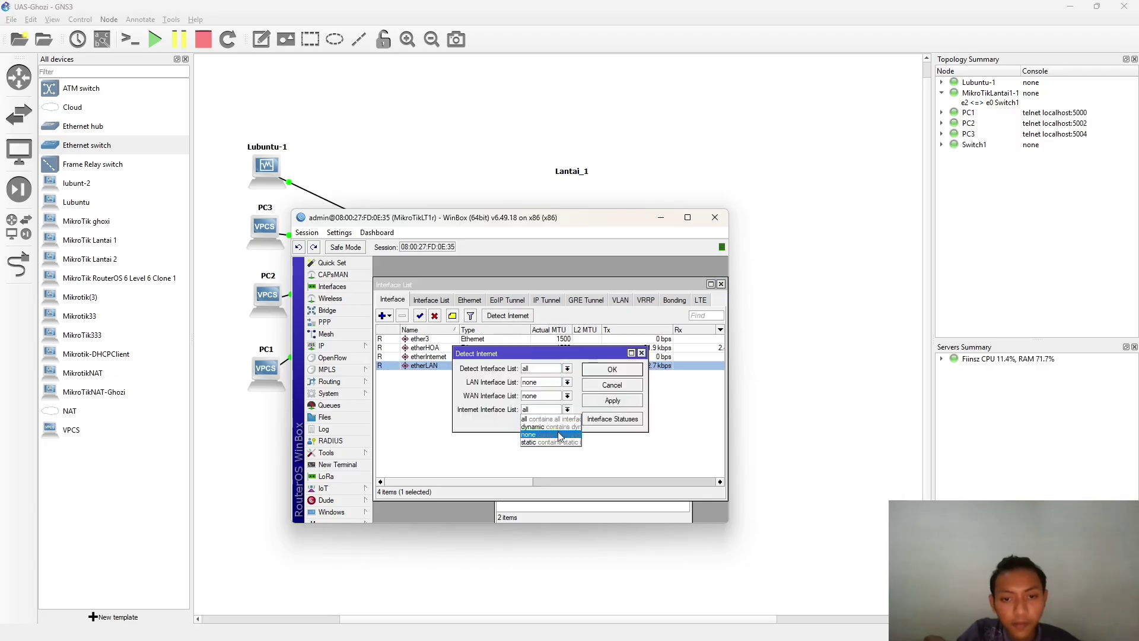
pyautogui.click(561, 426)
pyautogui.click(554, 408)
pyautogui.click(571, 423)
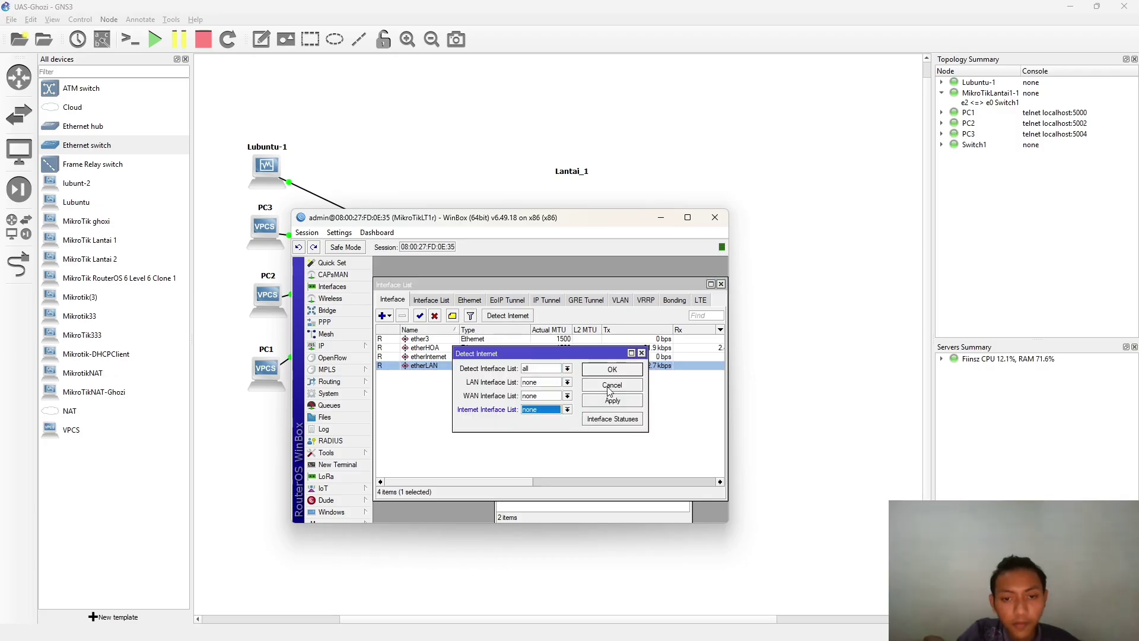
pyautogui.click(610, 403)
pyautogui.click(568, 410)
pyautogui.click(543, 432)
pyautogui.click(622, 401)
pyautogui.click(622, 369)
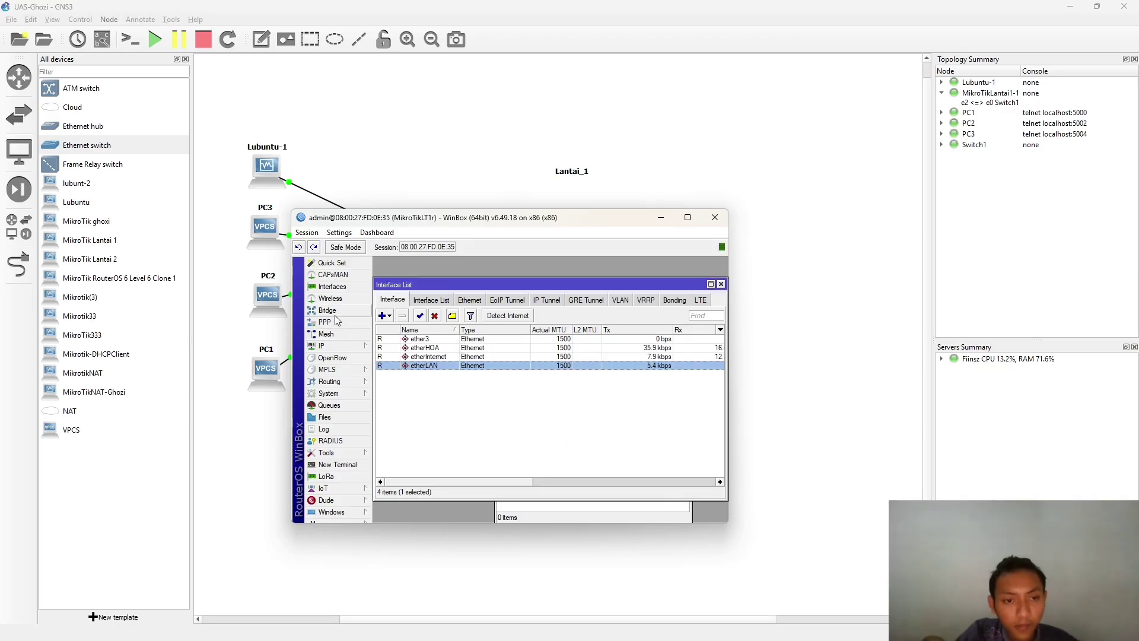
# - Add the address 192.168.4.1 on interface etherLAN from the IP address list and apply it
pyautogui.click(342, 346)
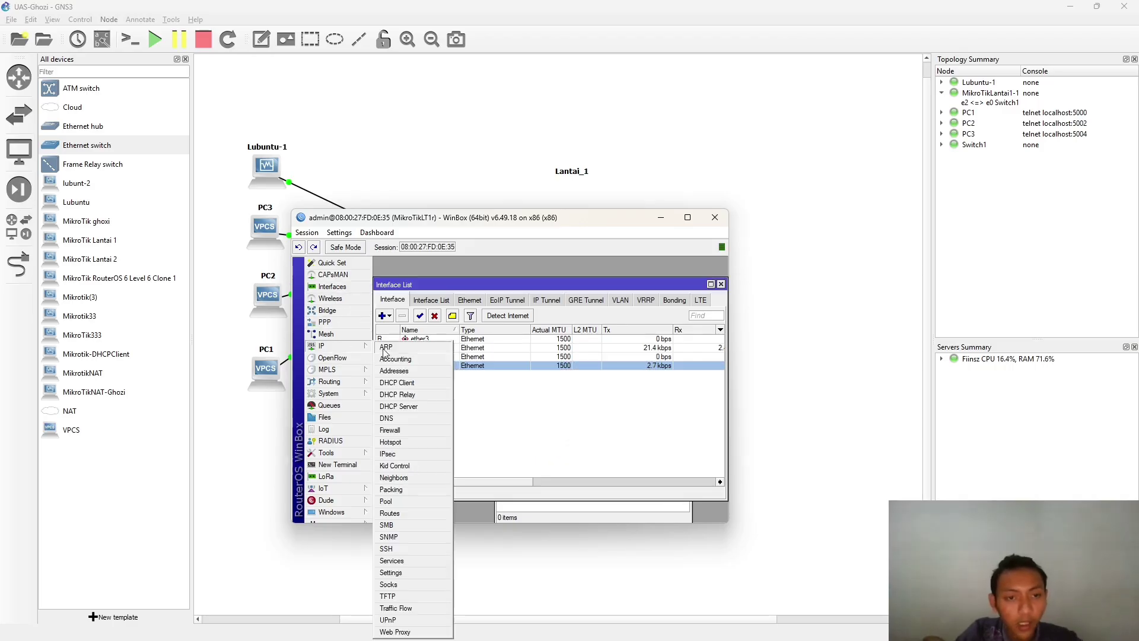
pyautogui.click(410, 370)
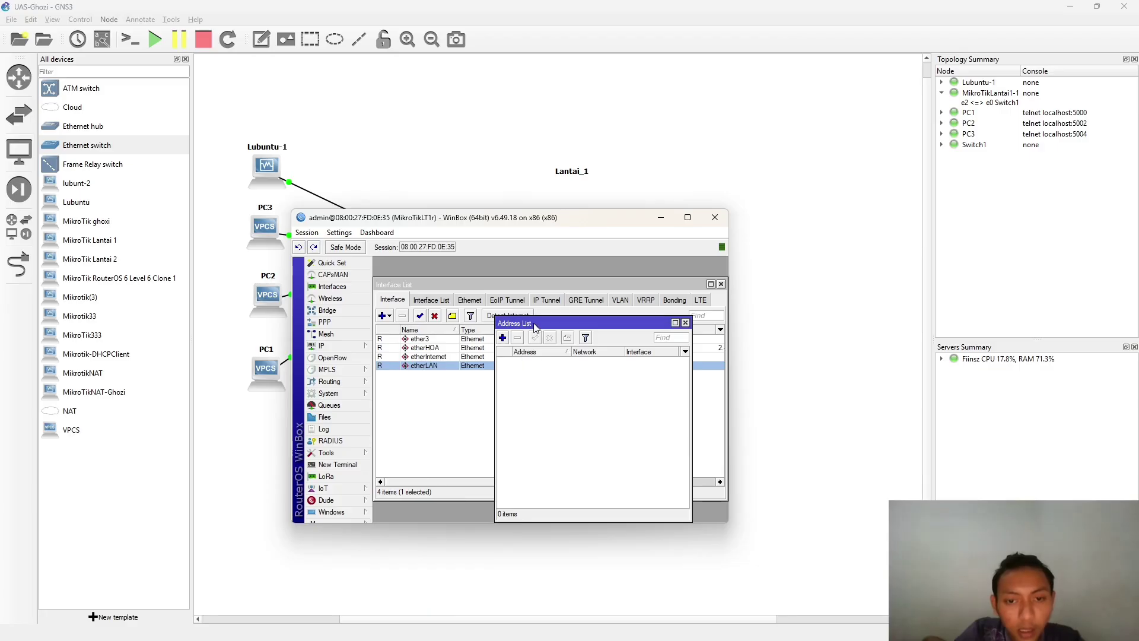
pyautogui.moveTo(533, 322); pyautogui.dragTo(517, 401)
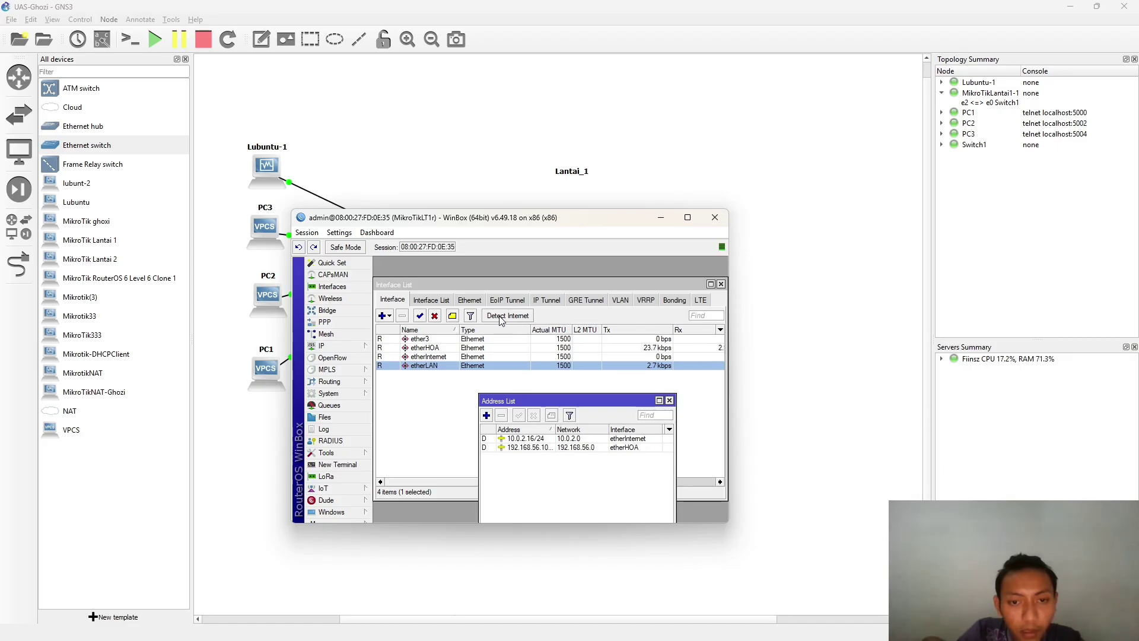
pyautogui.moveTo(383, 222); pyautogui.dragTo(565, 198)
pyautogui.click(669, 391)
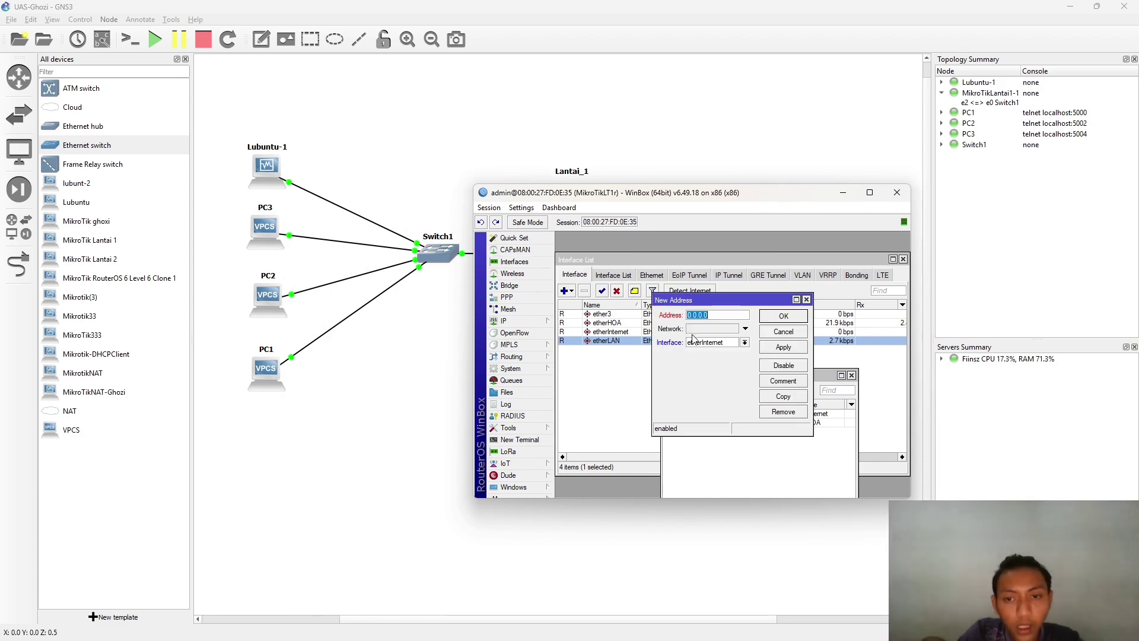
pyautogui.write('192')
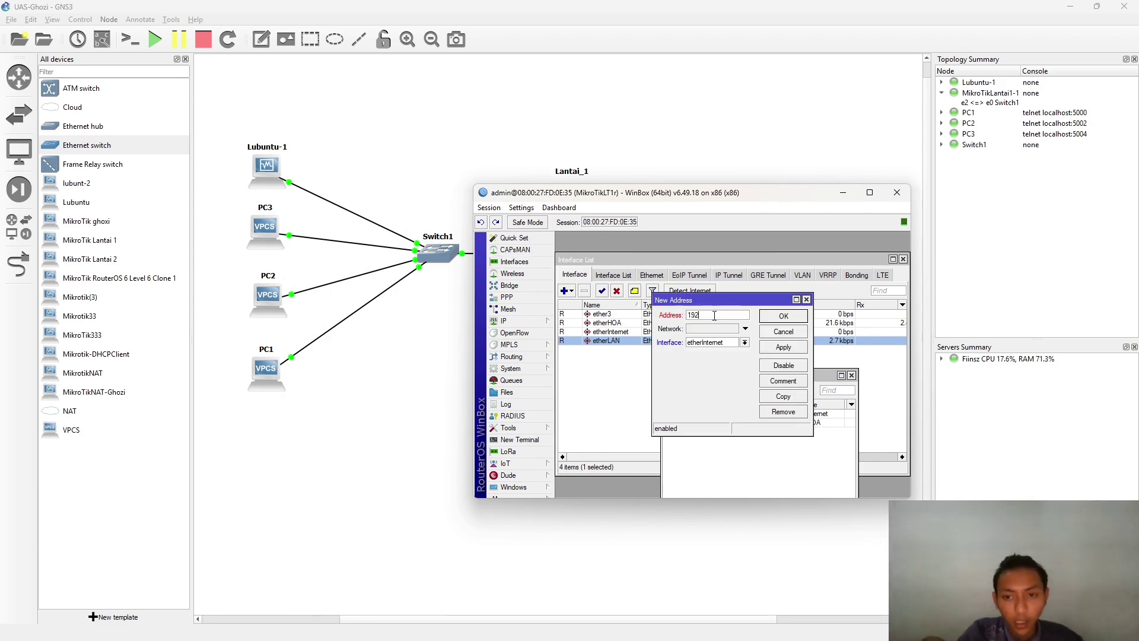
pyautogui.write('.1')
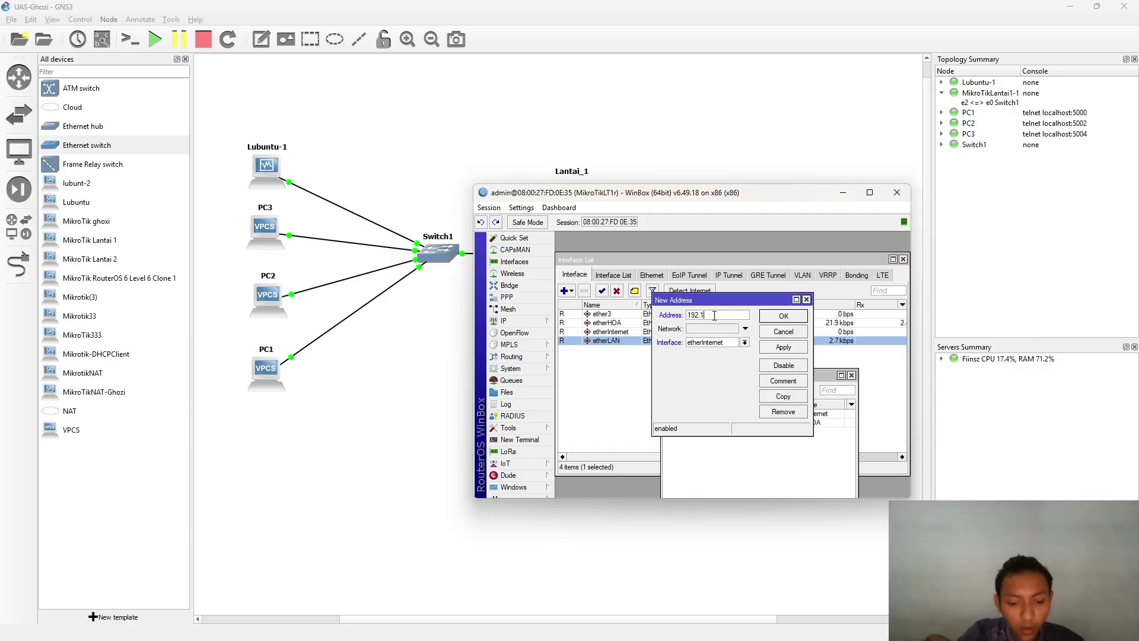
pyautogui.write('68.')
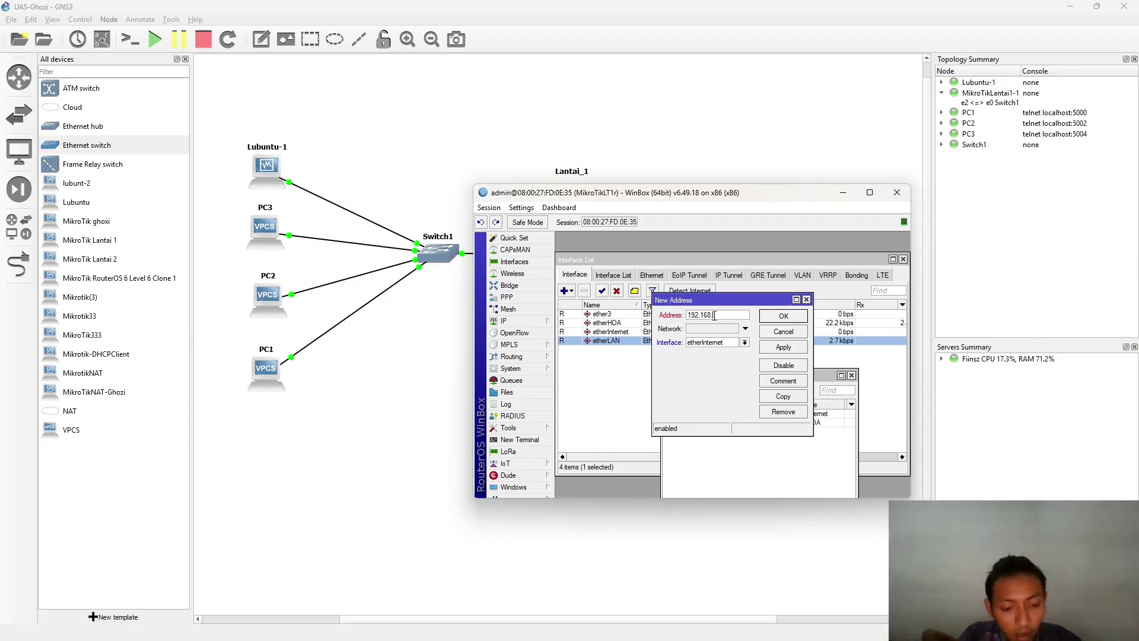
pyautogui.write('1.1')
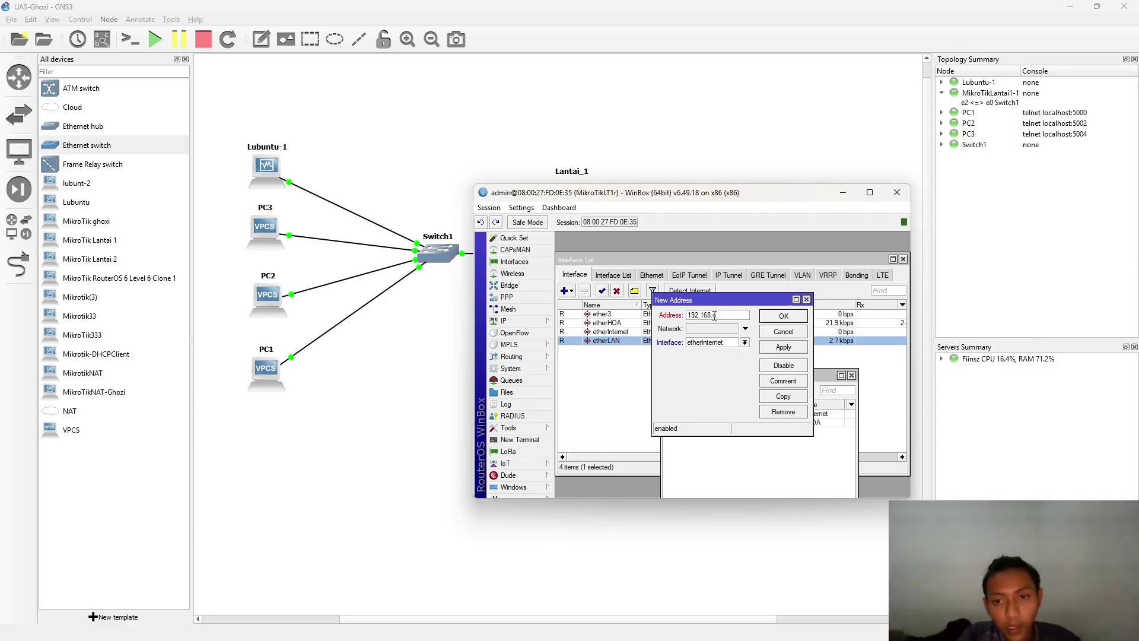
pyautogui.click(745, 329)
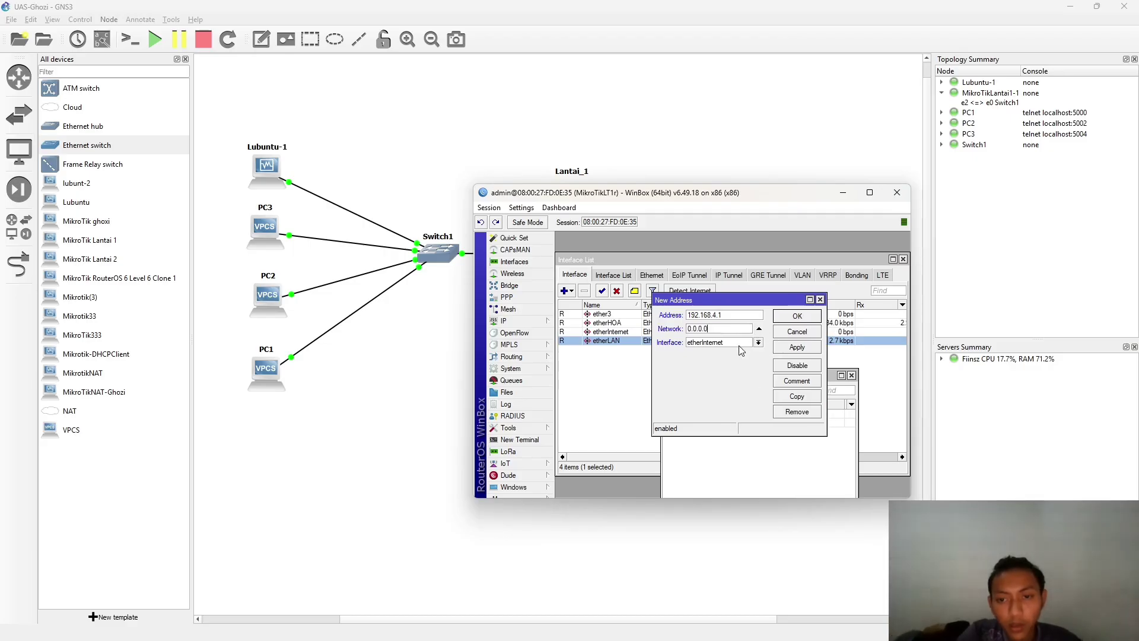
pyautogui.click(758, 343)
pyautogui.click(749, 375)
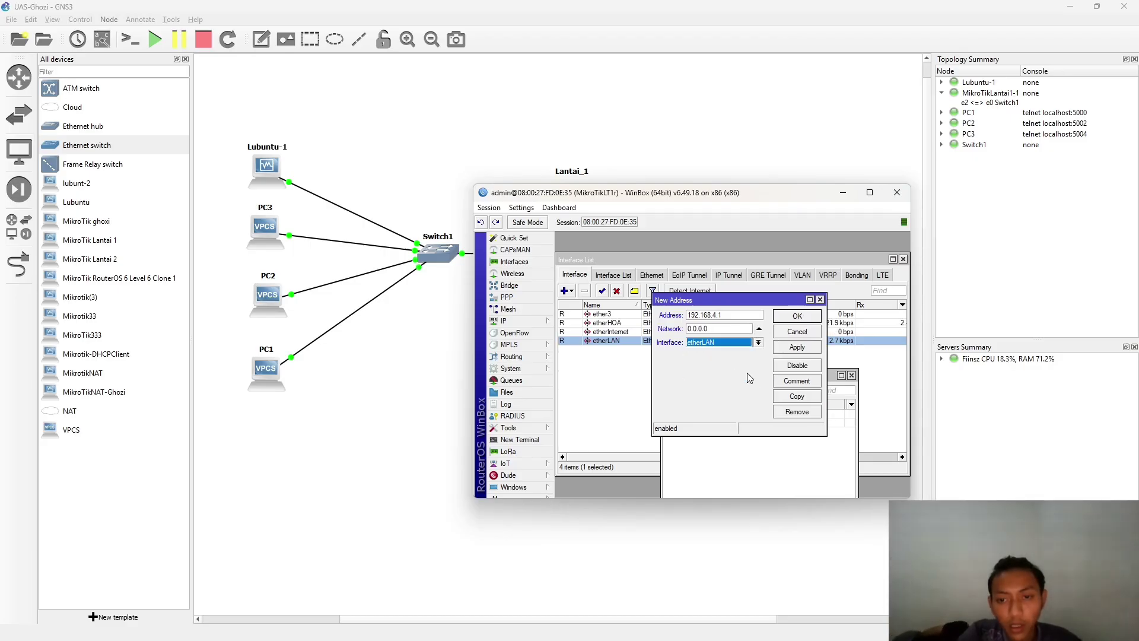
pyautogui.click(798, 347)
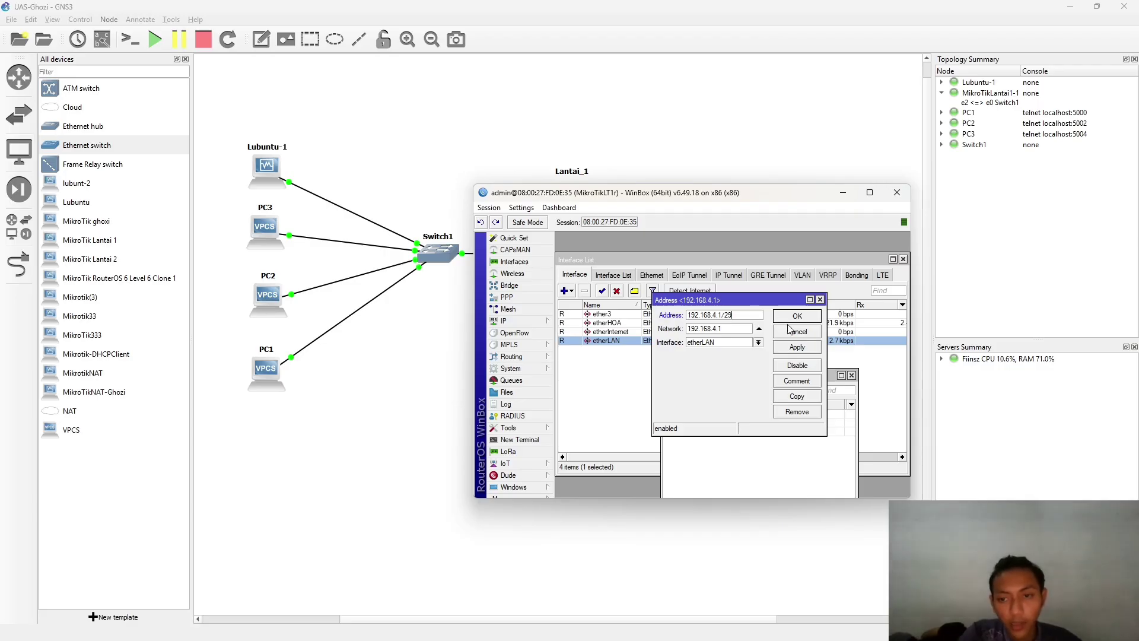
pyautogui.hotkey('alt', 'Tab')
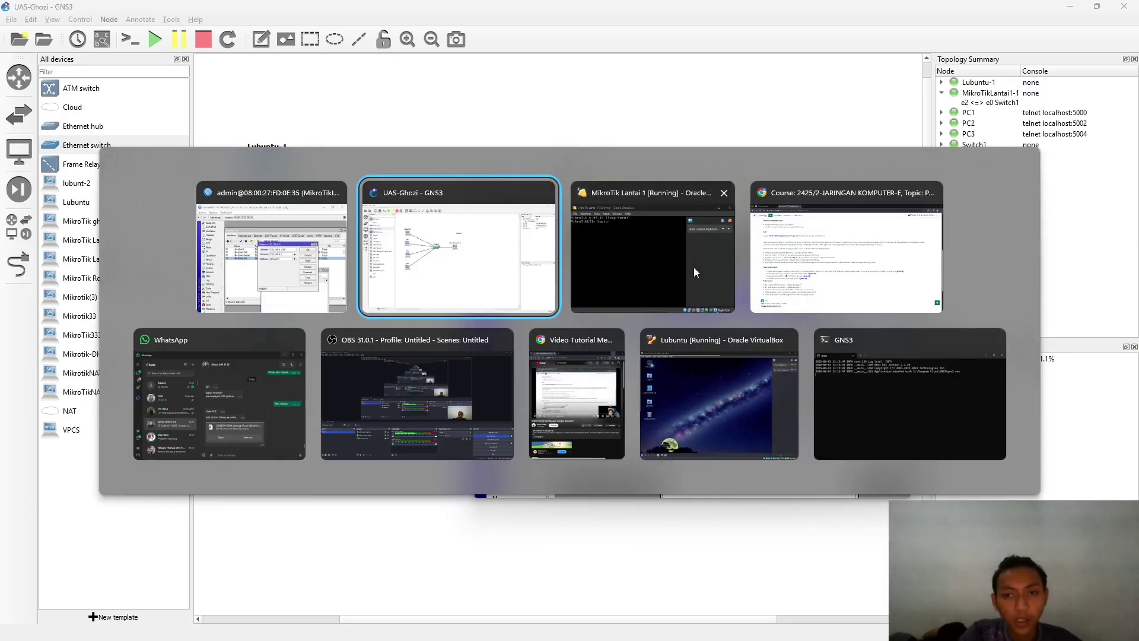
# - Check the /29 subnet result for 192.168.4.1 on Calculator.net's IP Subnet Calculator
pyautogui.click(849, 249)
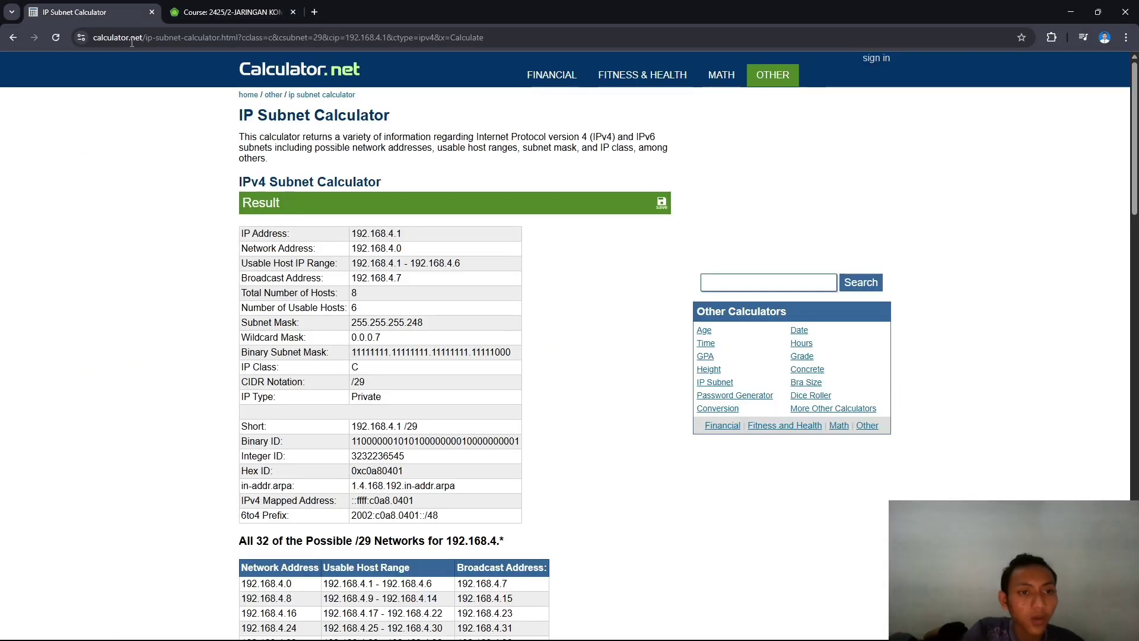
pyautogui.click(77, 11)
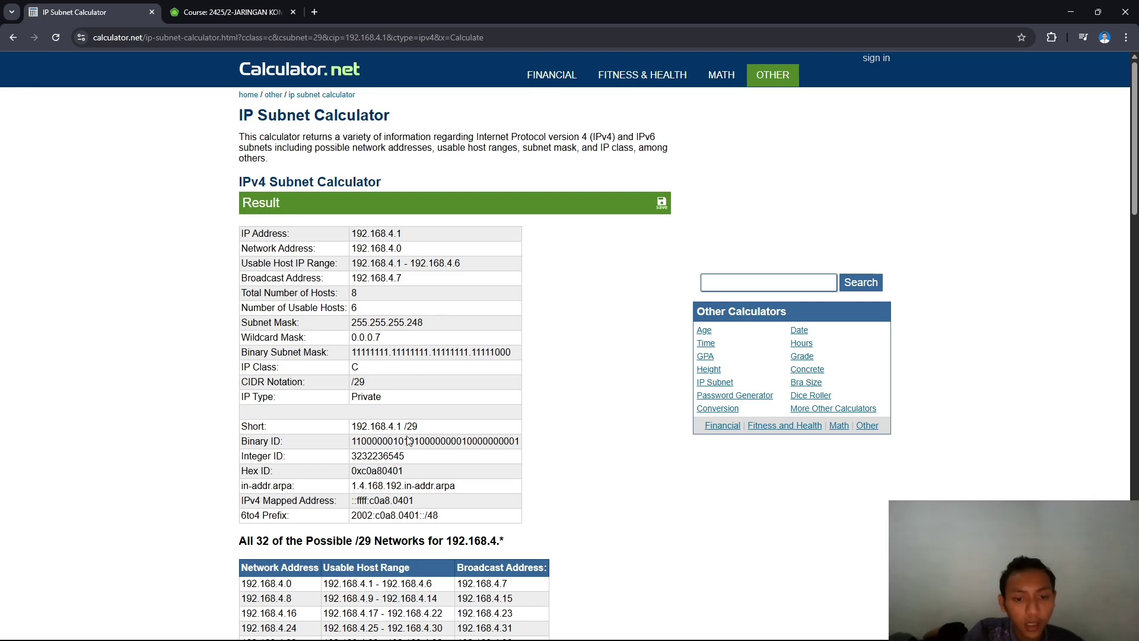
pyautogui.scroll(-14, 408, 440)
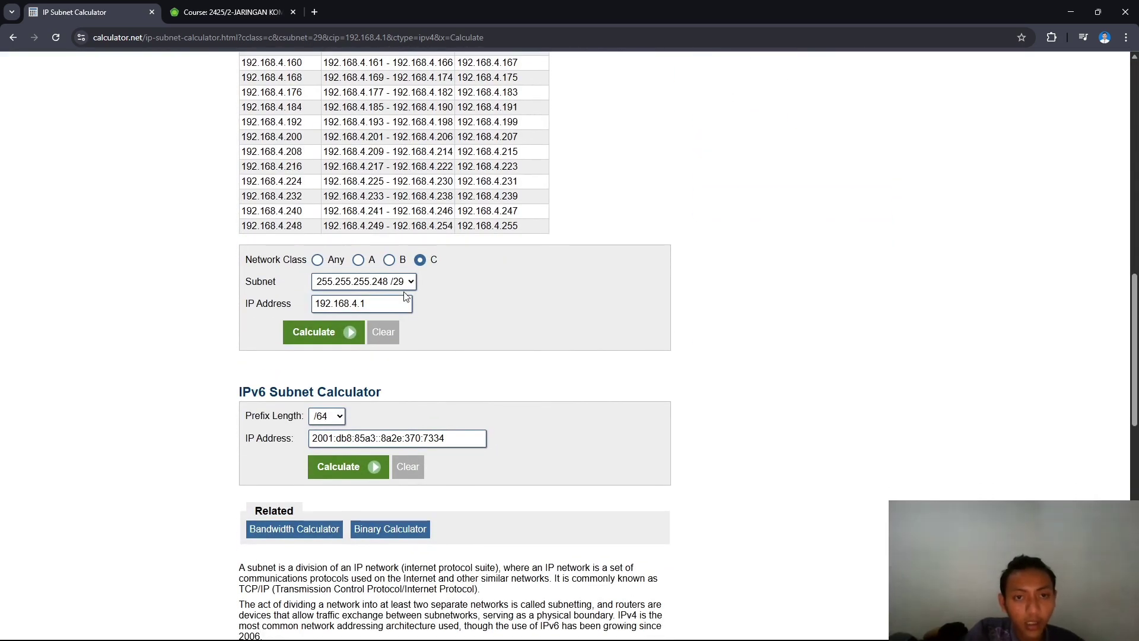
pyautogui.hotkey('alt', 'Tab')
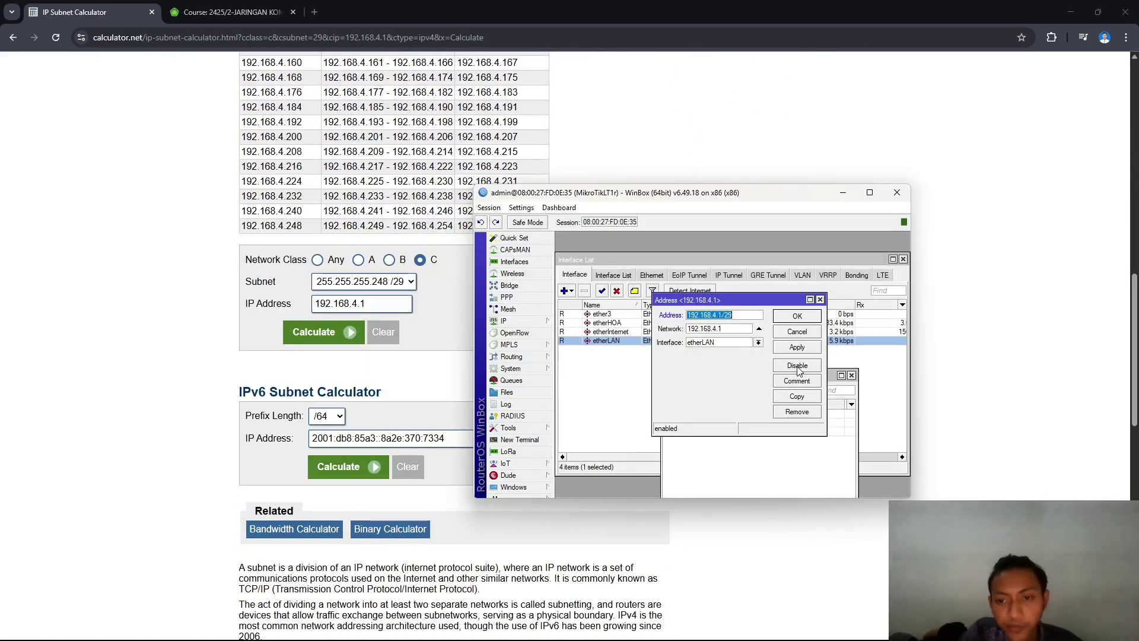
# - Save 192.168.4.1/29 on etherLAN so it lists with network 192.168.4.0
pyautogui.click(800, 349)
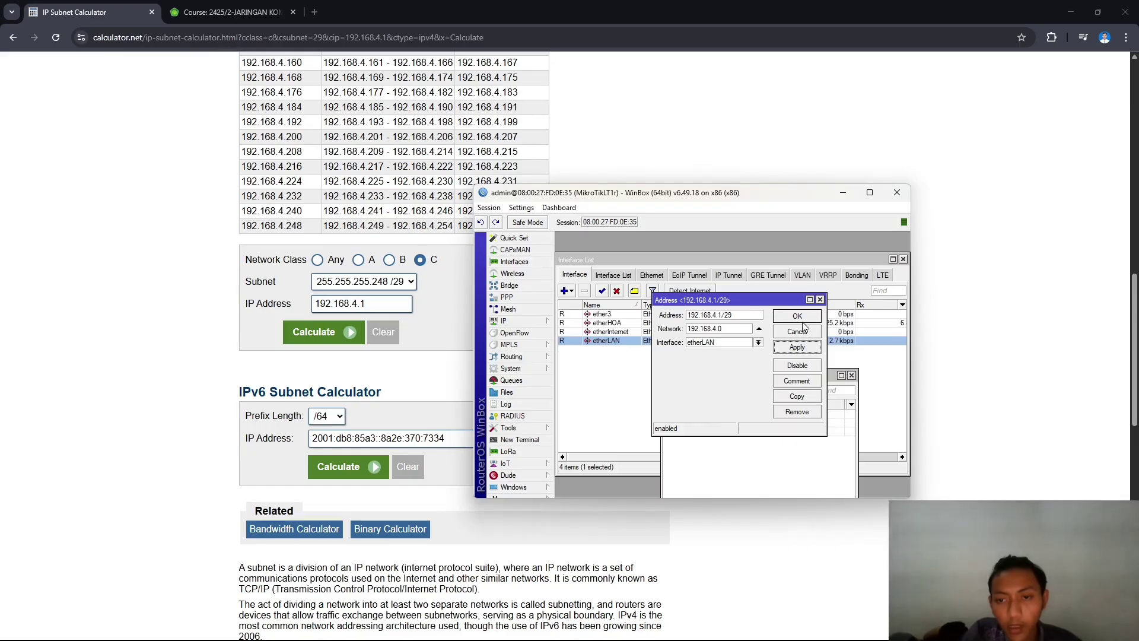
pyautogui.click(798, 317)
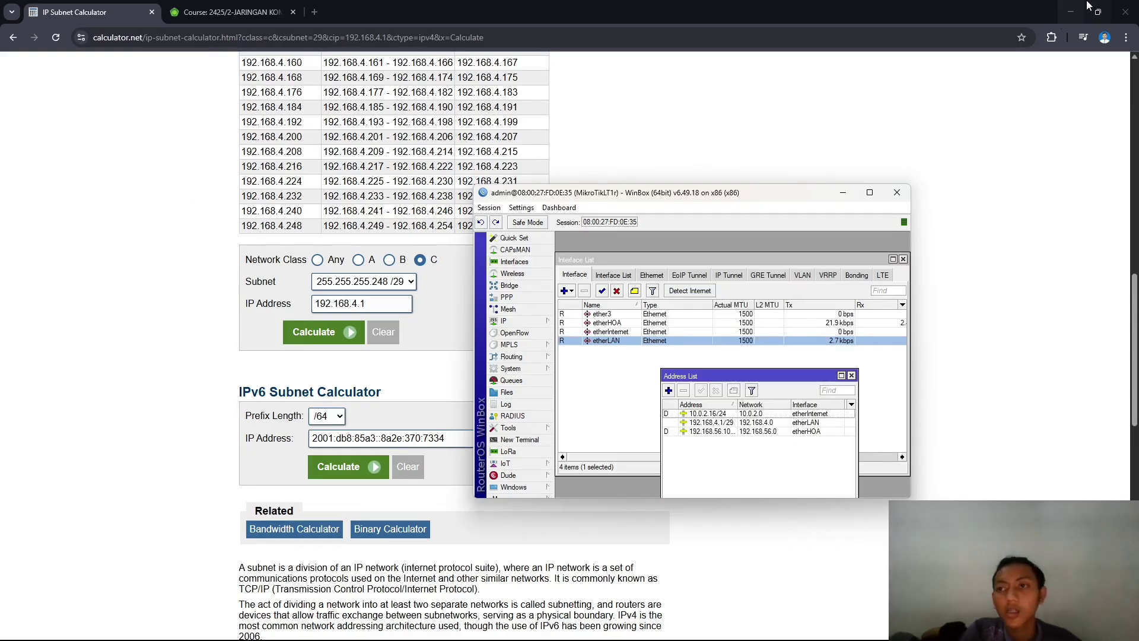
pyautogui.click(1071, 12)
pyautogui.hotkey('alt', 'Tab')
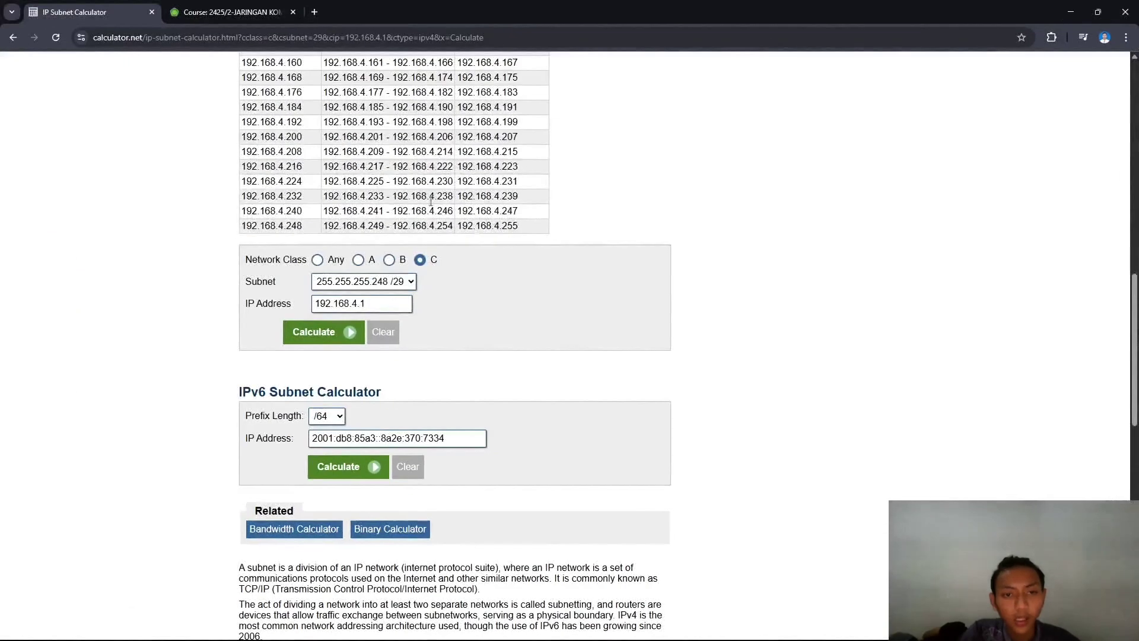
# - Delete the 192.168.4.1/29 etherLAN entry from the router's address list
pyautogui.click(1072, 10)
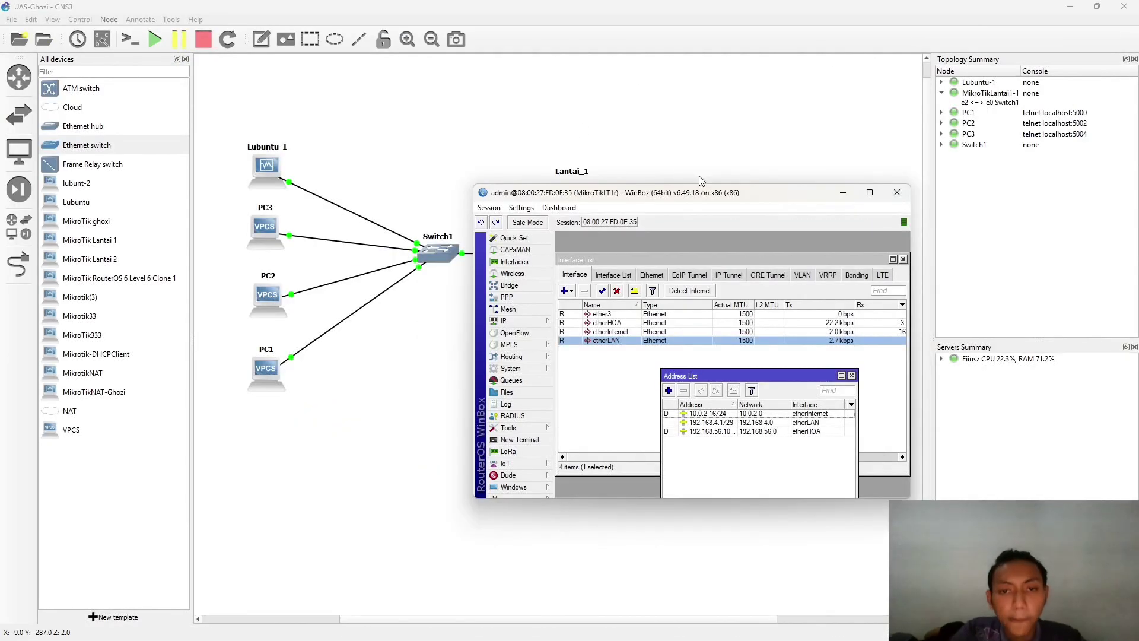
pyautogui.moveTo(657, 197); pyautogui.dragTo(545, 123)
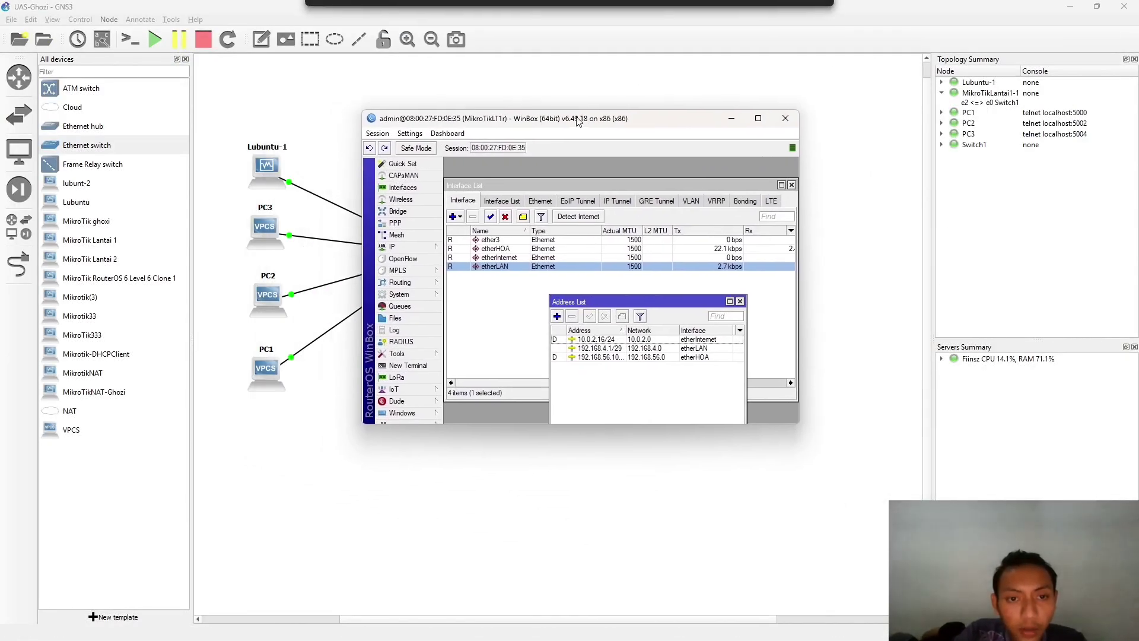
pyautogui.click(411, 245)
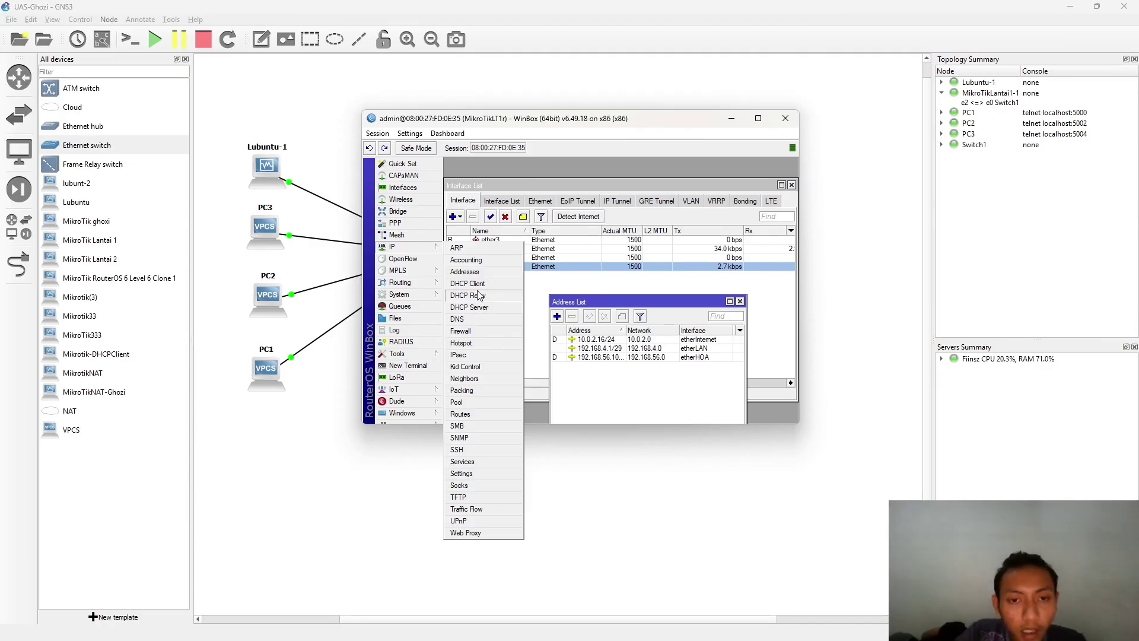
pyautogui.click(565, 349)
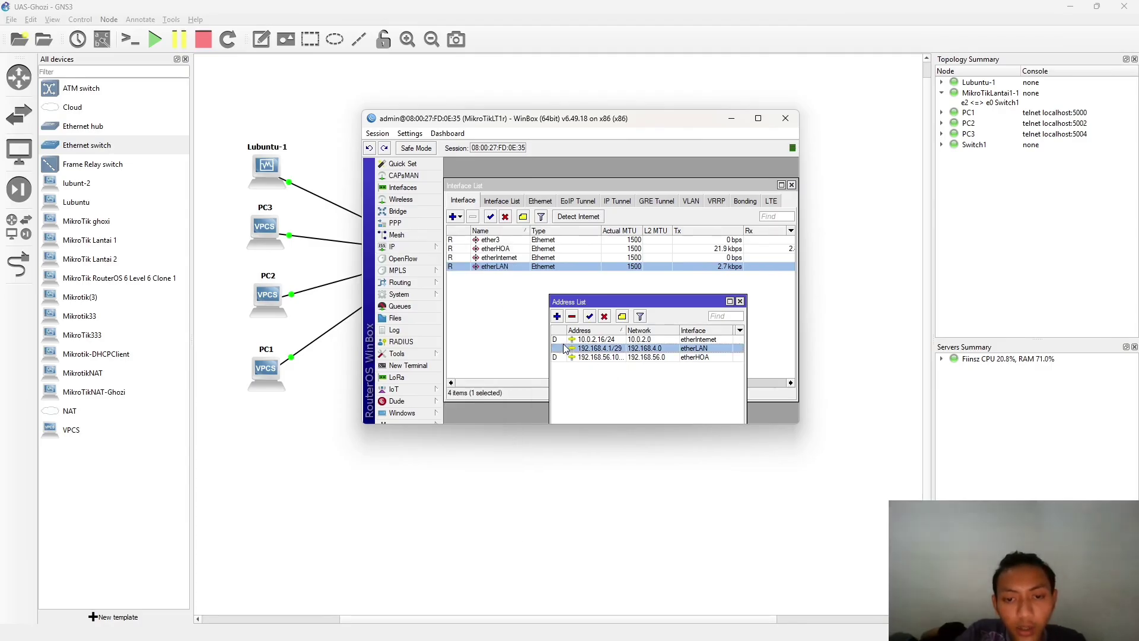
pyautogui.click(572, 318)
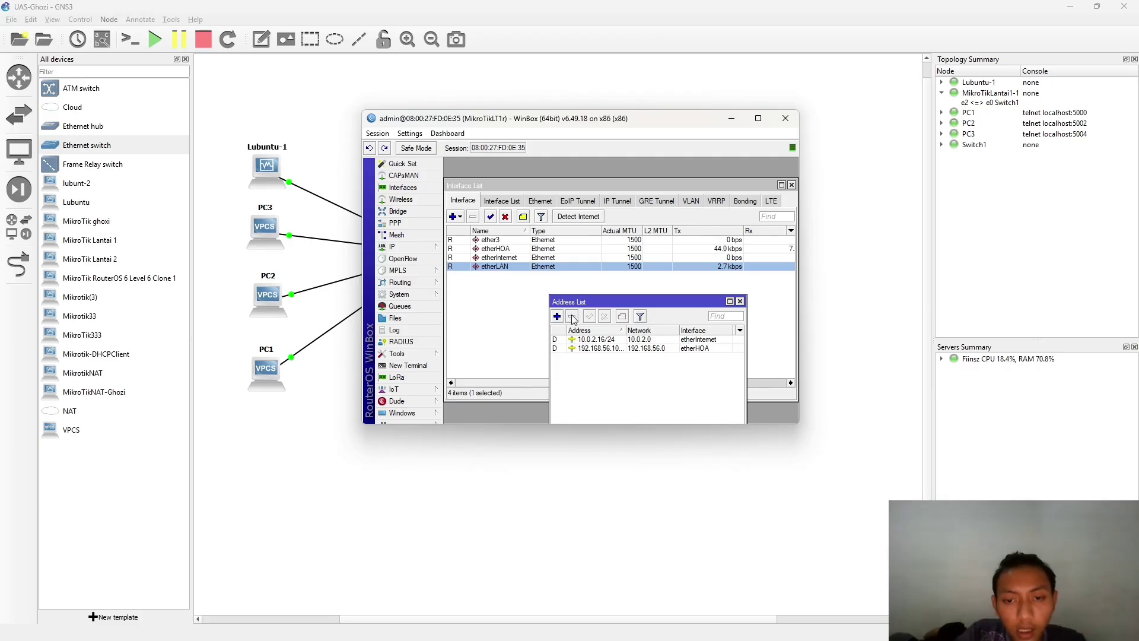
pyautogui.hotkey('alt', 'Tab')
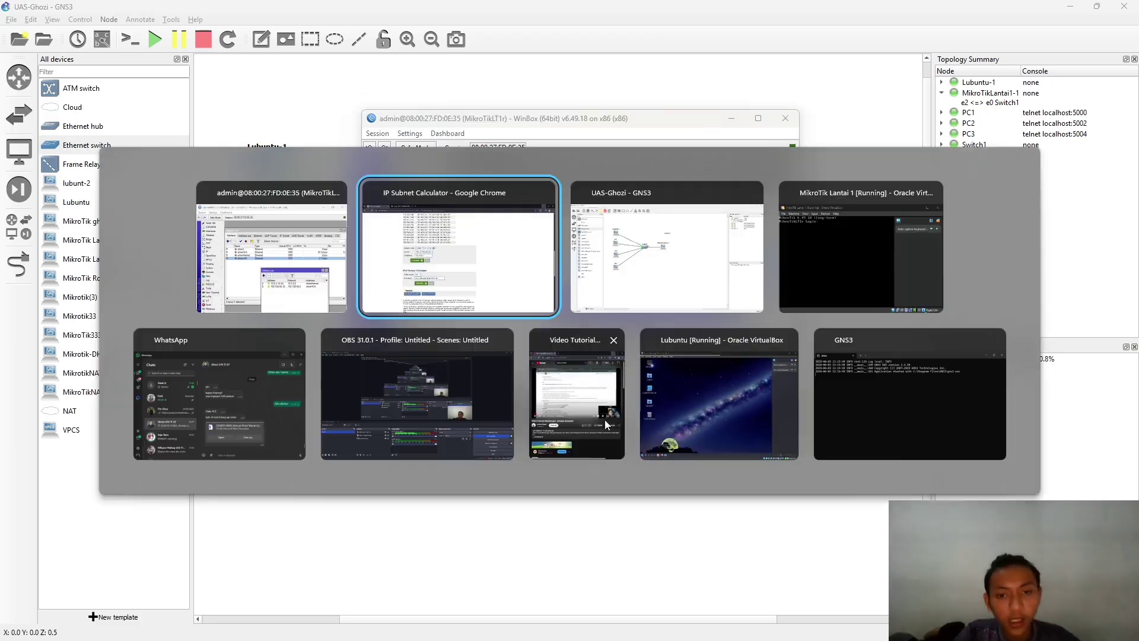
pyautogui.hotkey('alt', 'Tab')
pyautogui.hotkey('alt', 'Tab')
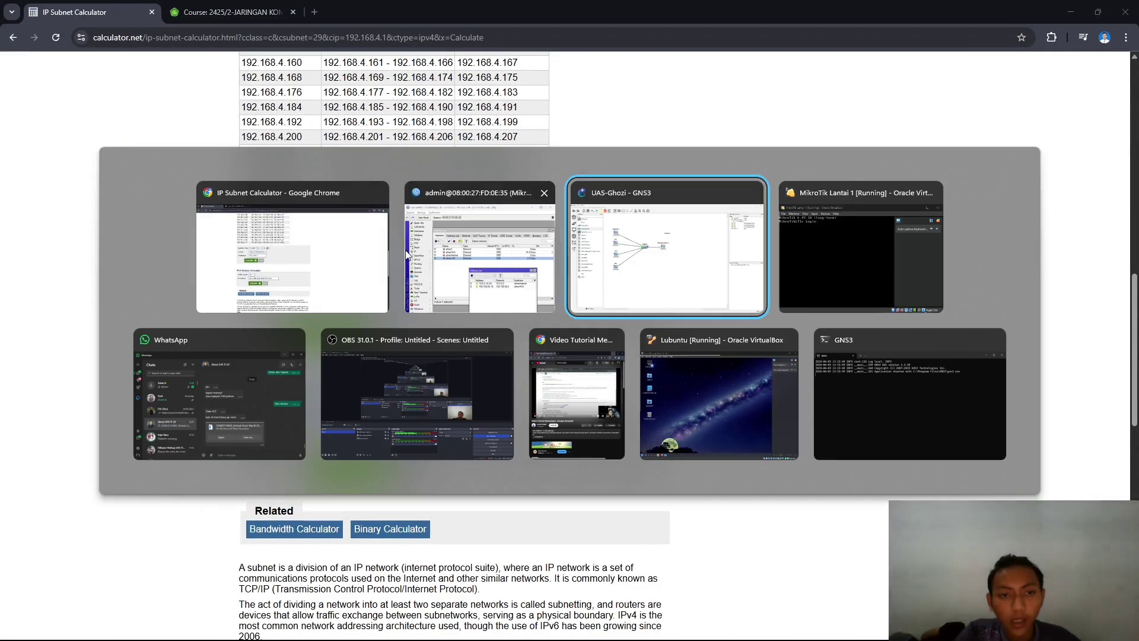
pyautogui.press('Escape')
# - Highlight the course requirement on per-floor IP addressing with a DHCP Server
pyautogui.click(210, 13)
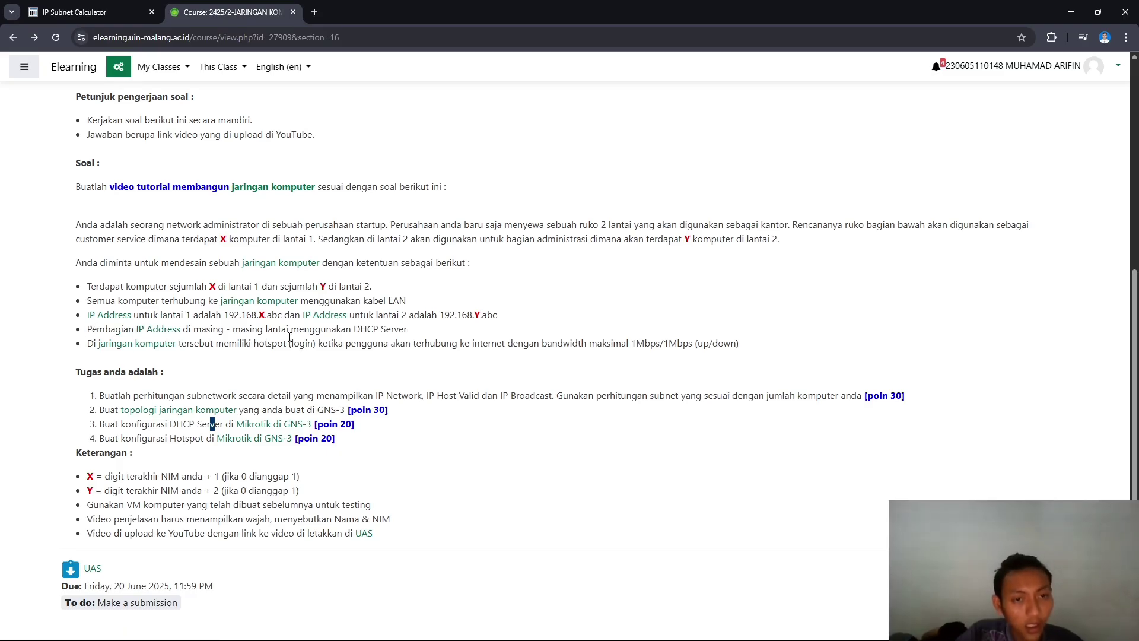
pyautogui.moveTo(408, 329); pyautogui.dragTo(86, 329)
pyautogui.hotkey('alt', 'Tab')
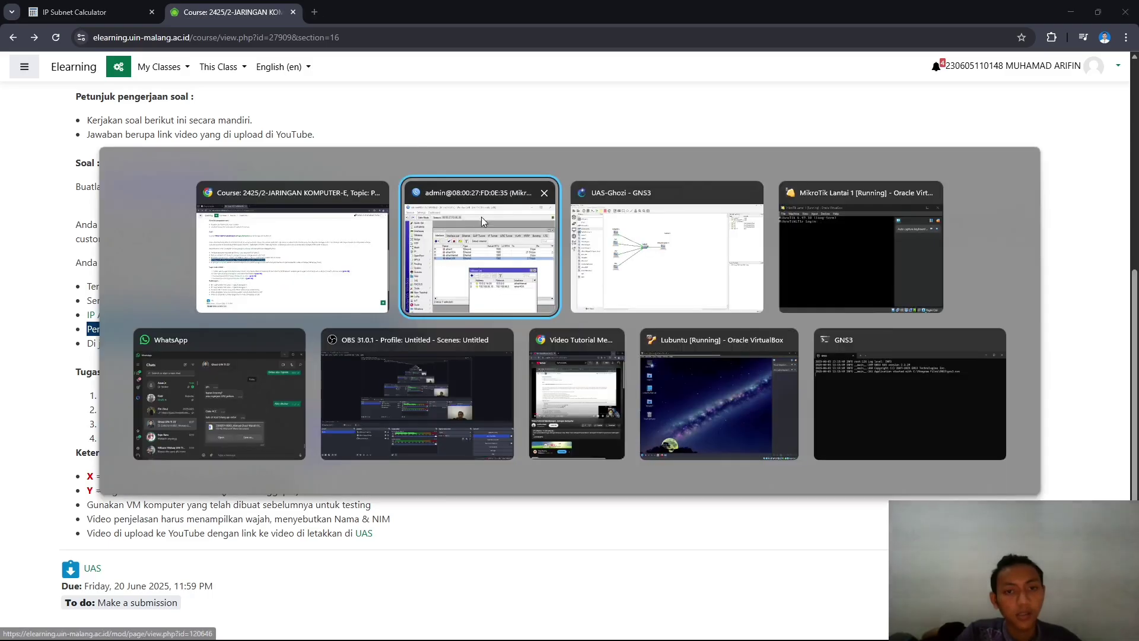
# - Add address 192.168.4.1/29 on etherLAN with network 192.168.4.0 and apply it
pyautogui.click(558, 316)
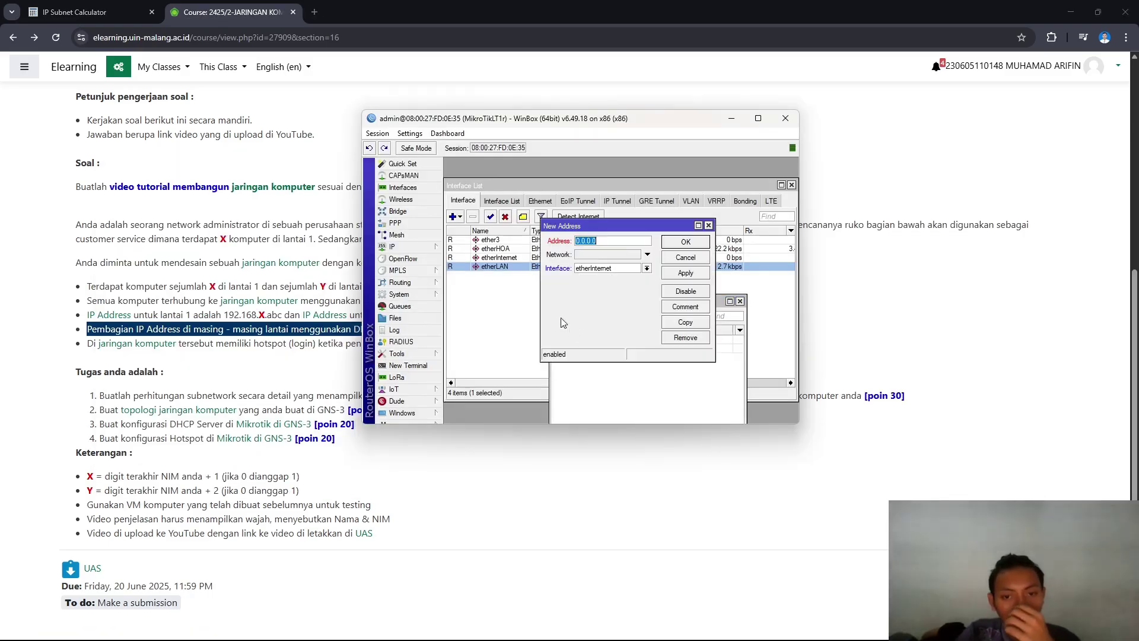
pyautogui.write('182')
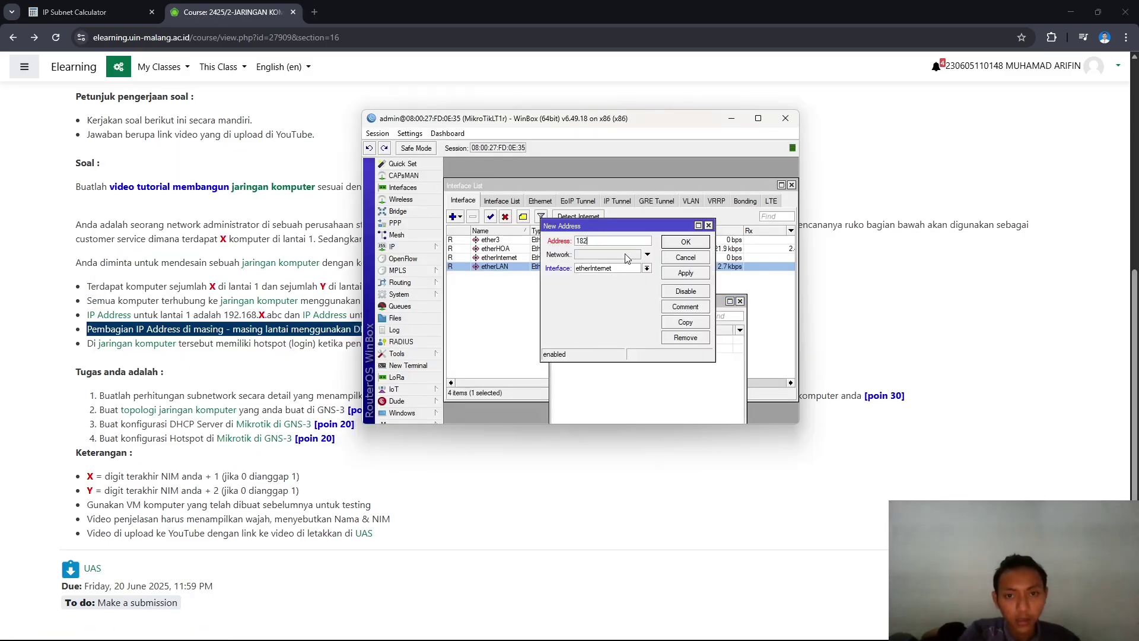
pyautogui.write('92.168.4.1/29')
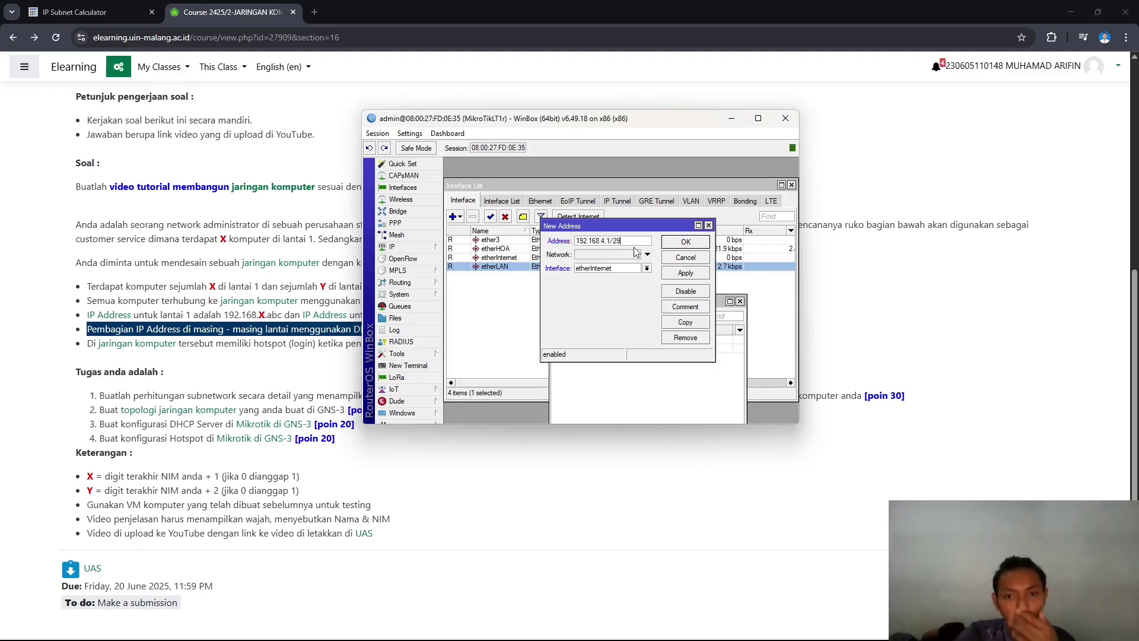
pyautogui.click(647, 268)
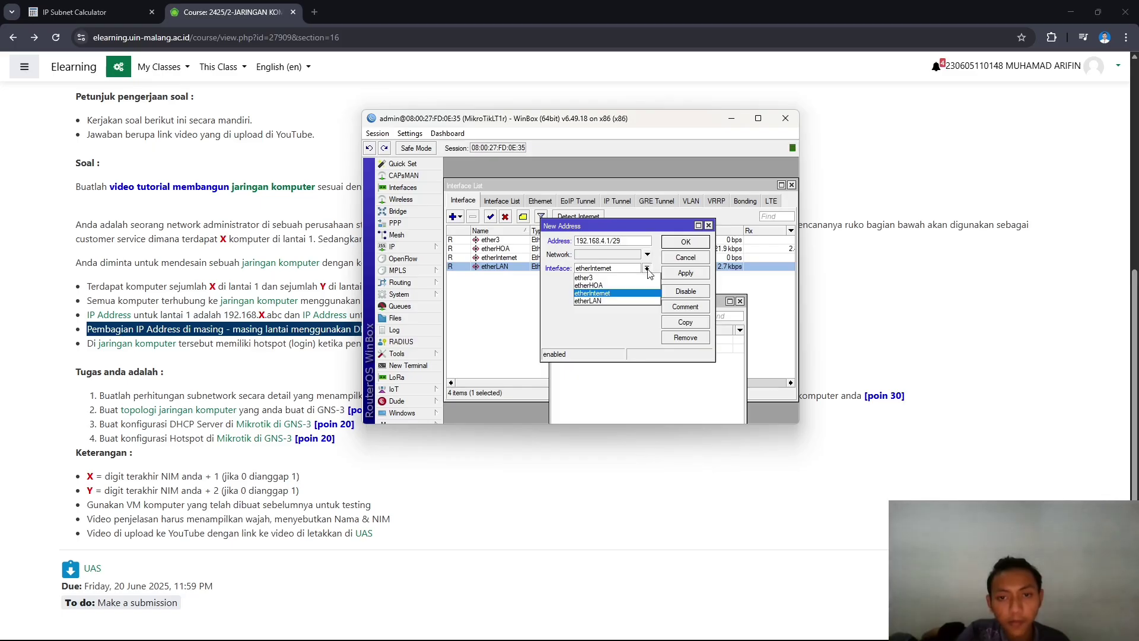
pyautogui.click(611, 301)
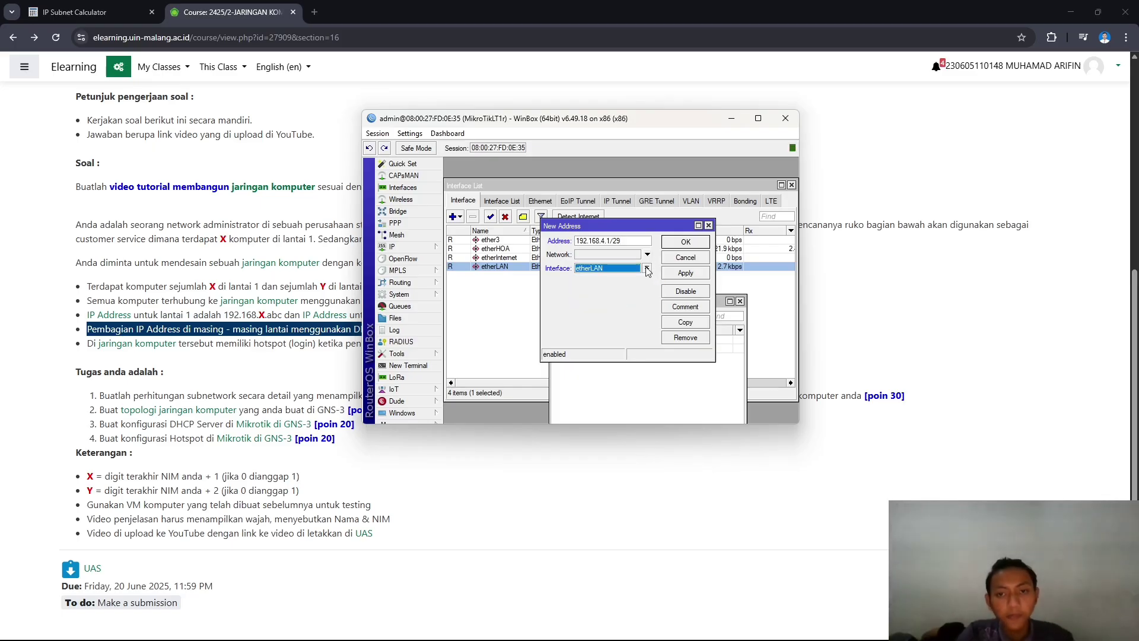
pyautogui.click(647, 268)
pyautogui.click(647, 254)
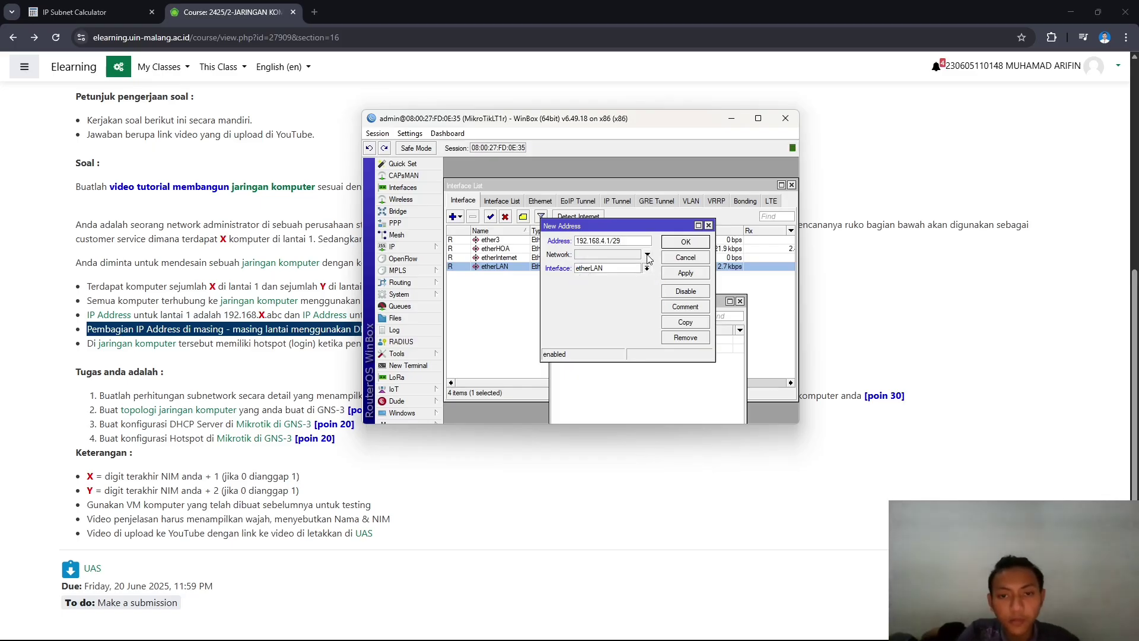
pyautogui.click(676, 274)
pyautogui.click(685, 243)
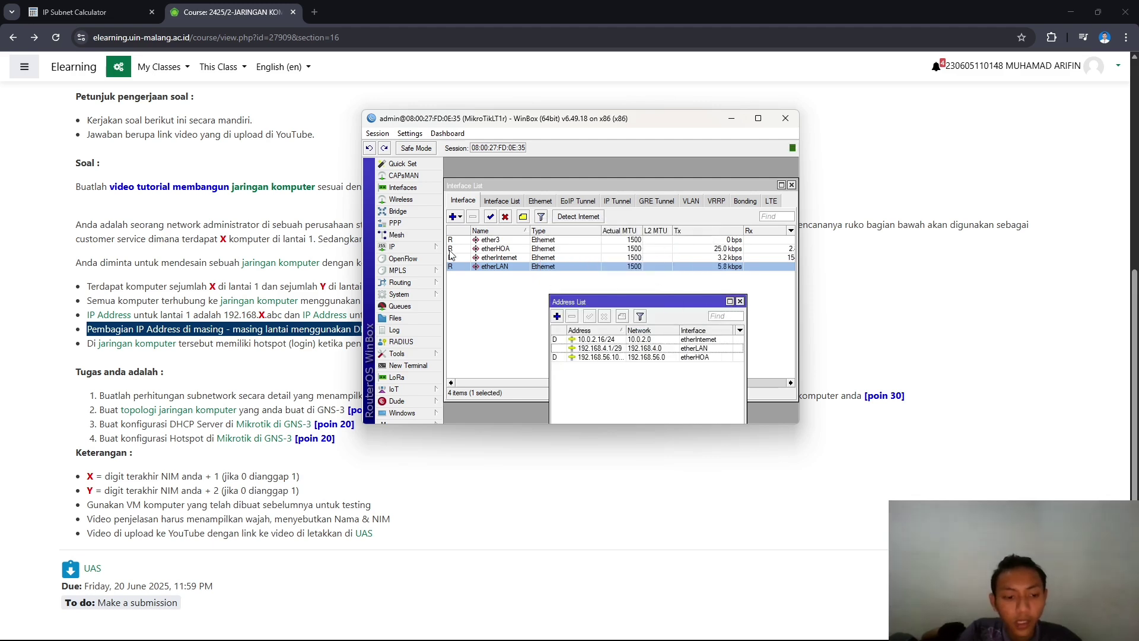
# - Run DHCP Setup on etherLAN for 192.168.4.0/29, gateway 192.168.4.1, DNS 10.0.2.3, lease 00:10:00
pyautogui.click(429, 245)
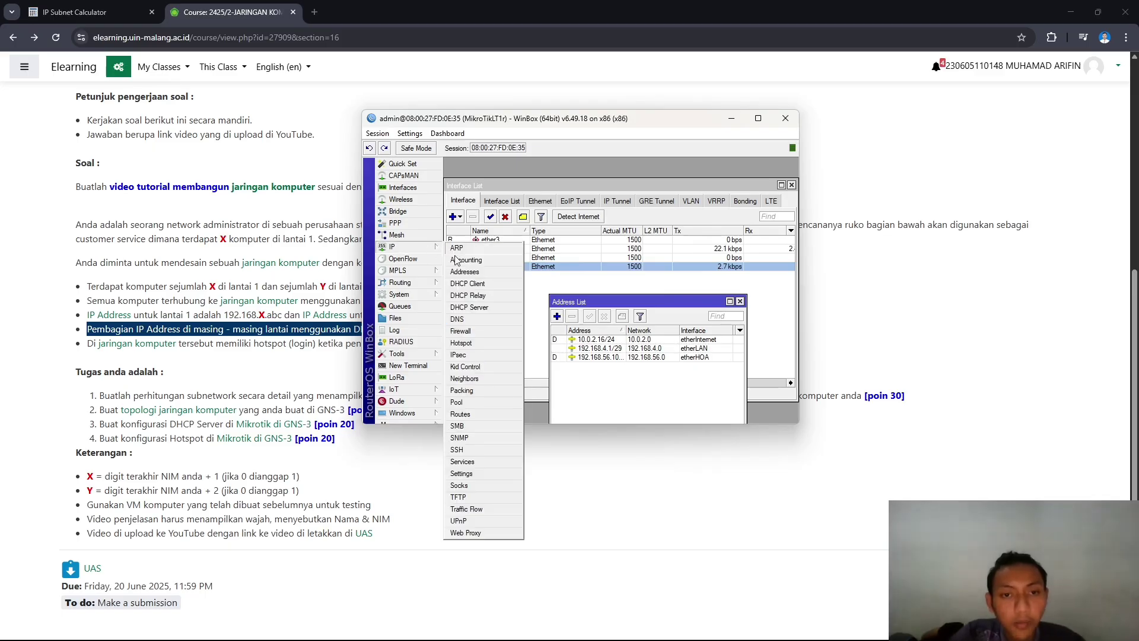
pyautogui.click(496, 311)
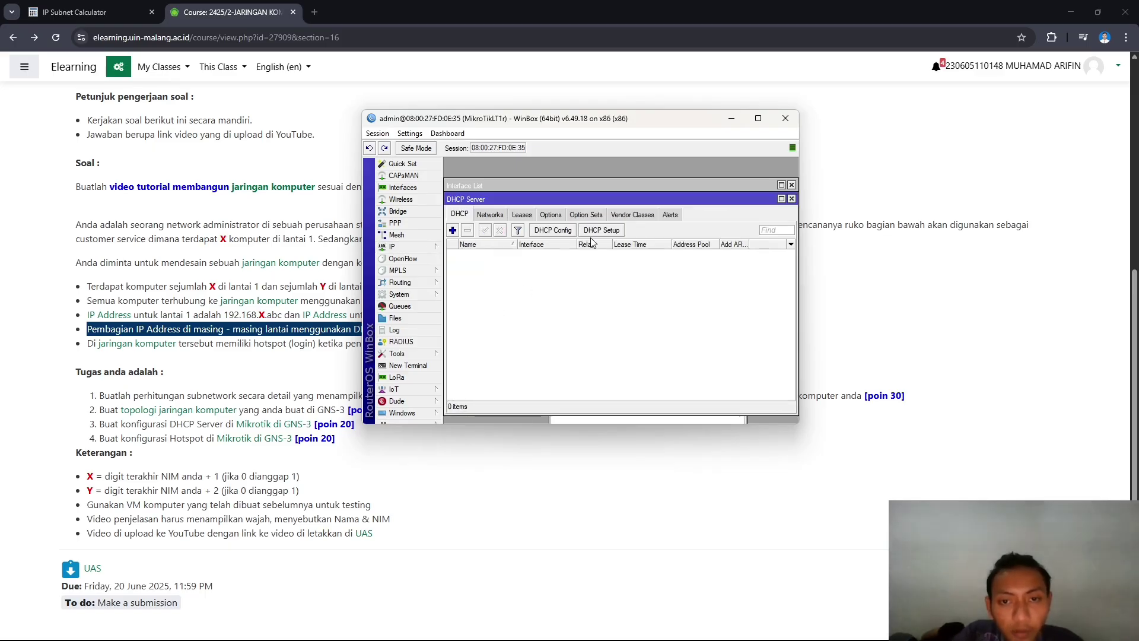
pyautogui.click(604, 231)
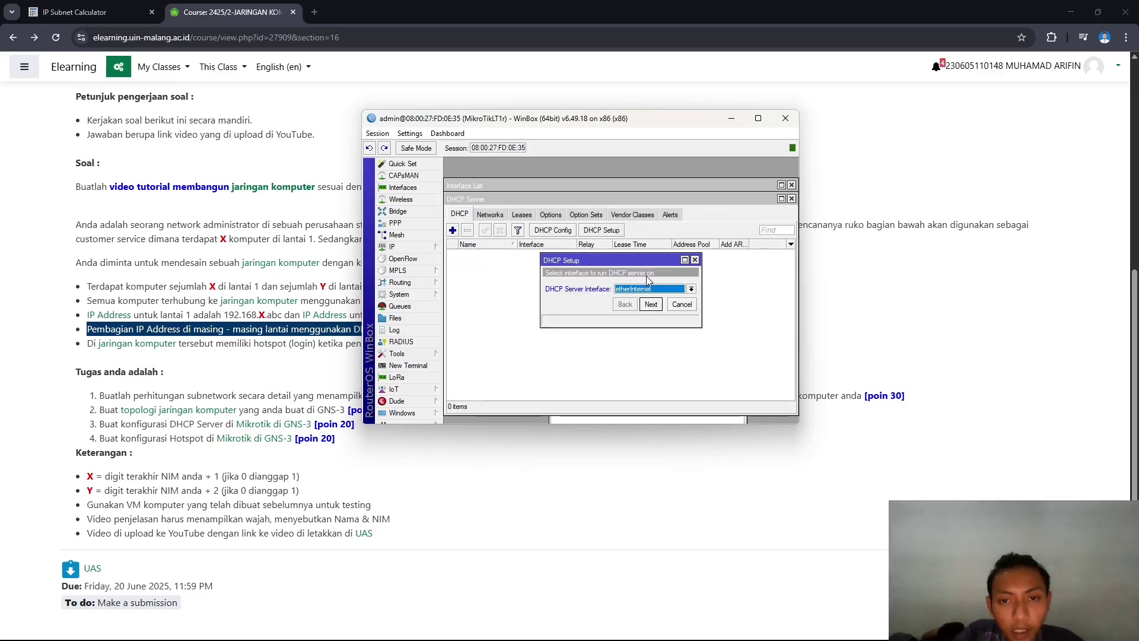
pyautogui.click(692, 289)
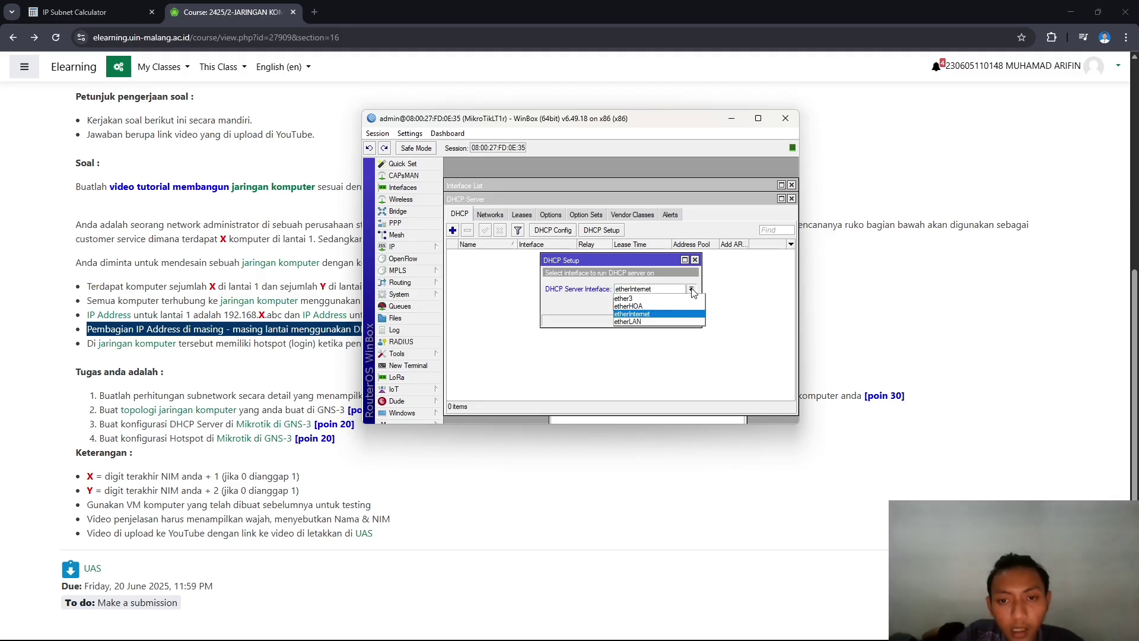
pyautogui.click(672, 323)
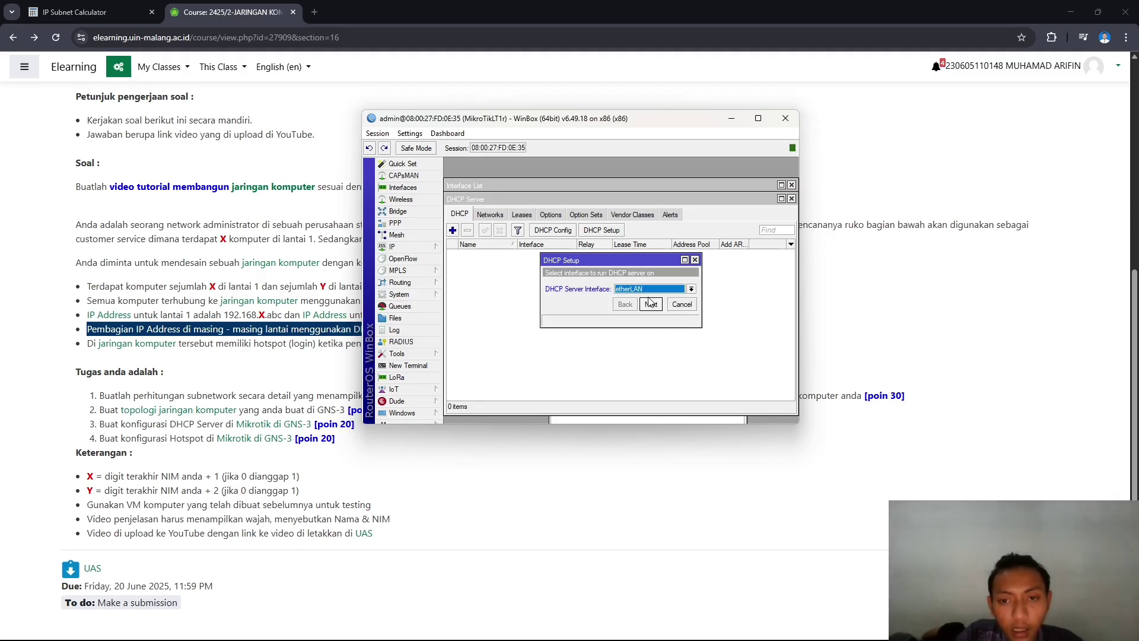
pyautogui.click(651, 304)
pyautogui.click(652, 304)
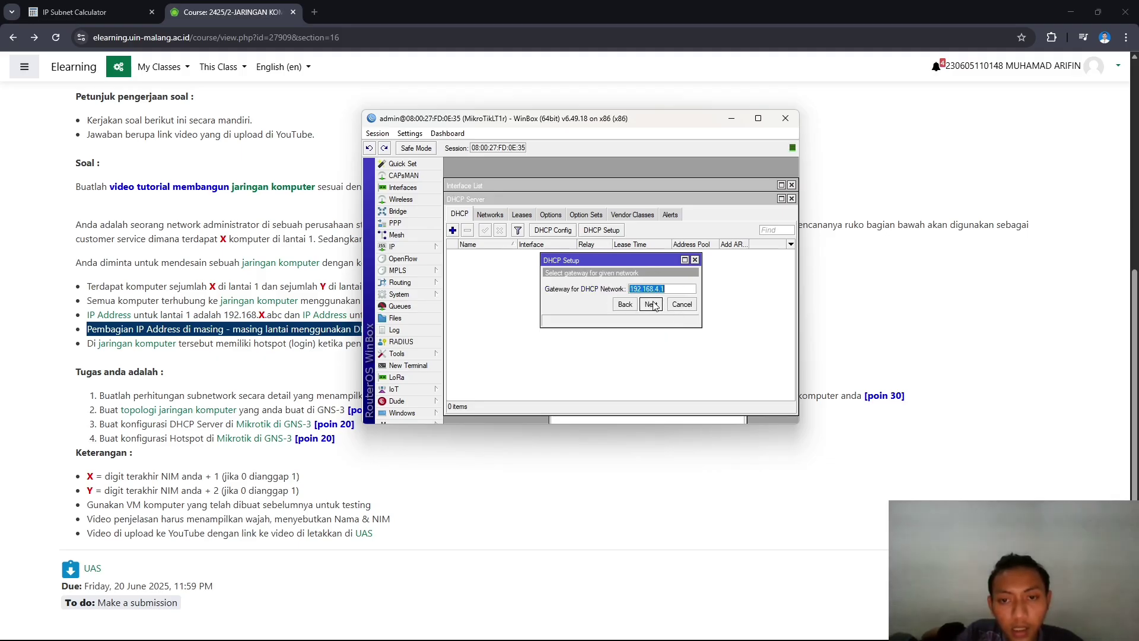
pyautogui.click(652, 305)
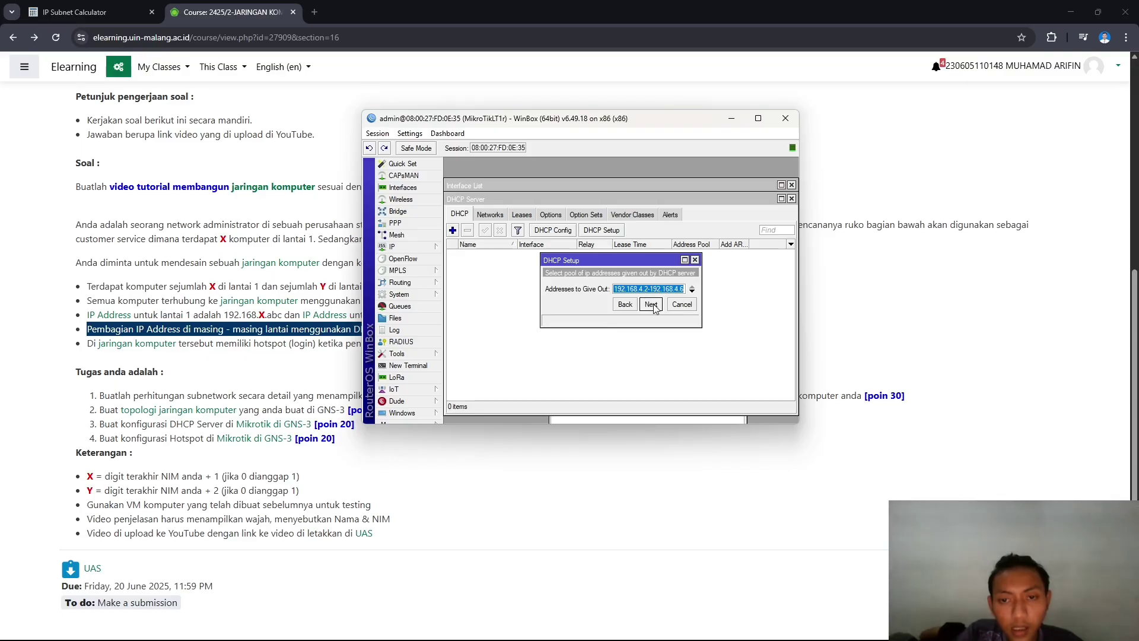
pyautogui.click(653, 304)
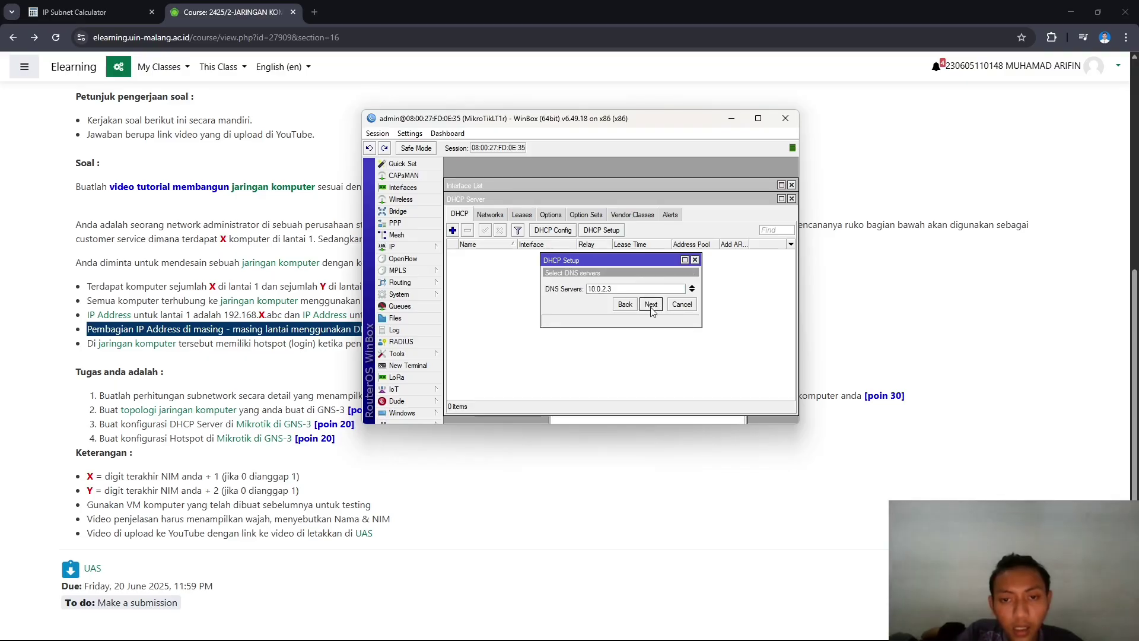
pyautogui.click(652, 304)
pyautogui.click(651, 305)
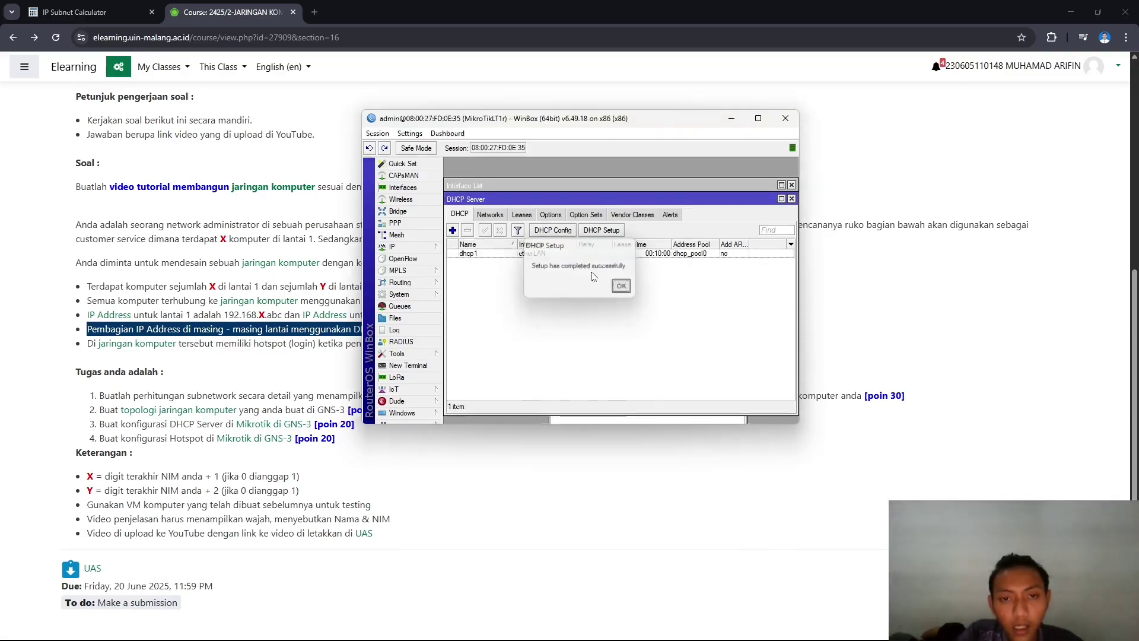
pyautogui.click(622, 296)
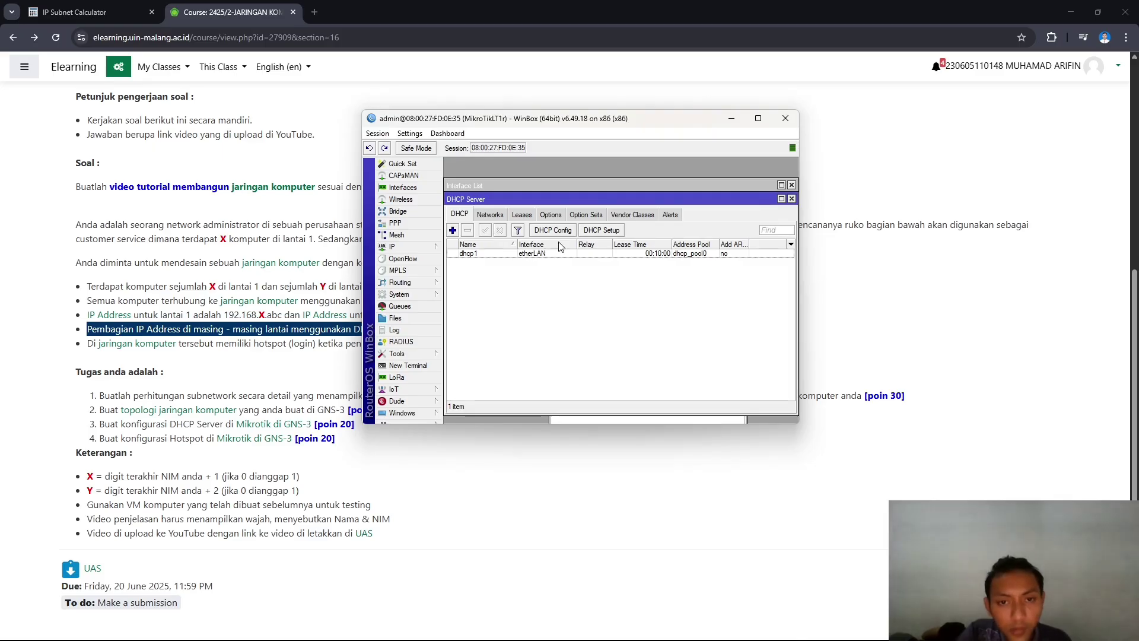
# - Check the new dhcp1 server's Networks and Leases lists
pyautogui.rightClick(519, 254)
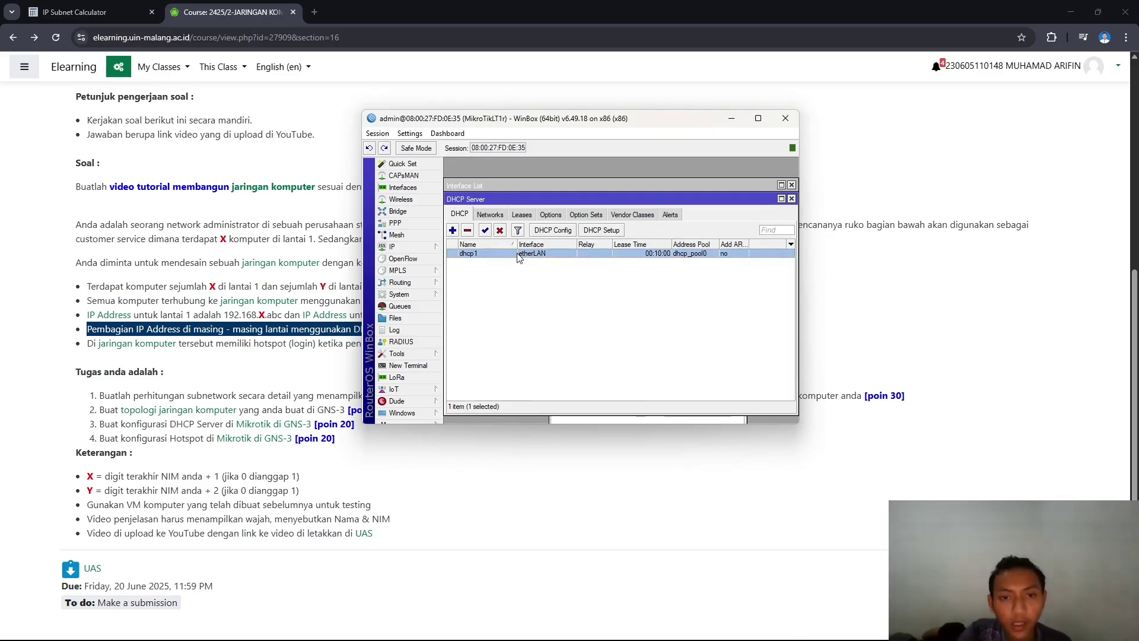
pyautogui.click(481, 273)
pyautogui.click(497, 215)
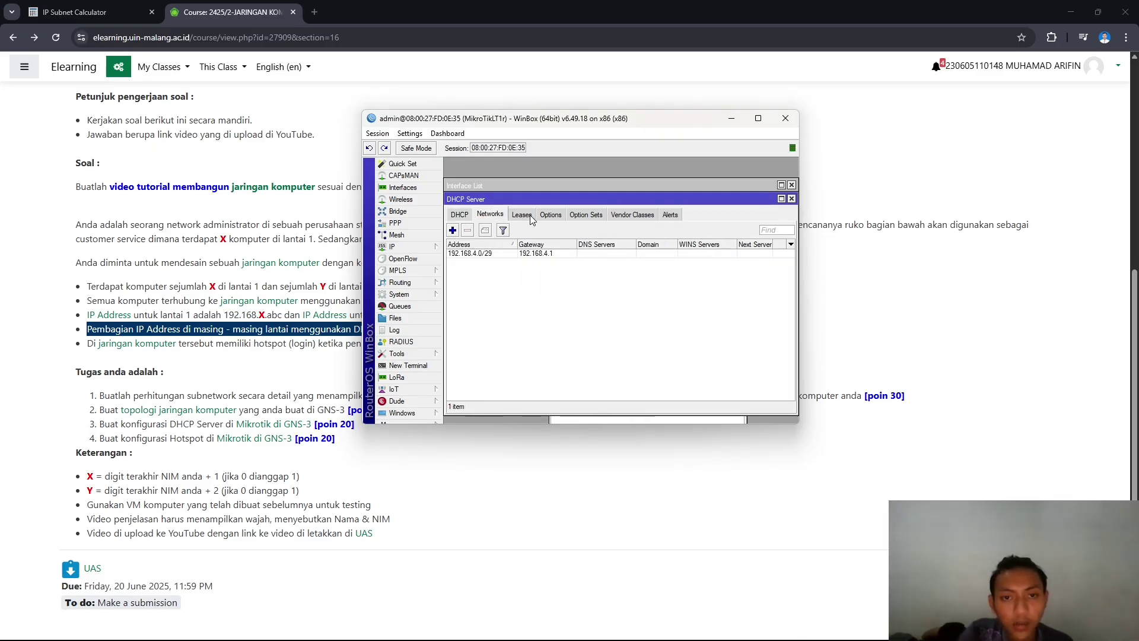
pyautogui.click(522, 215)
pyautogui.click(460, 214)
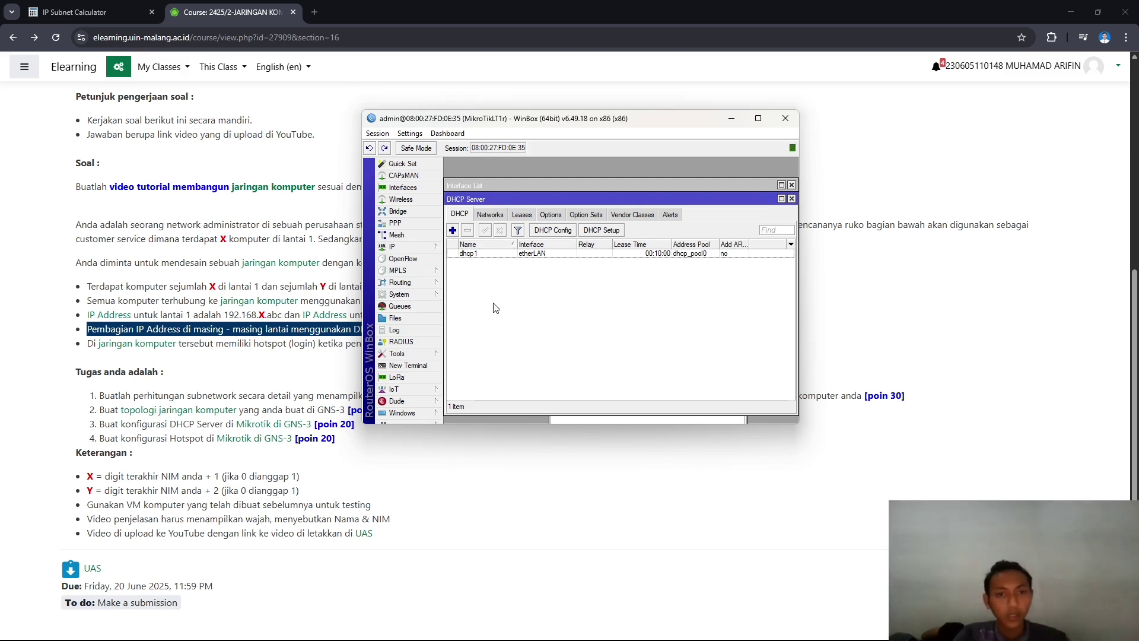
pyautogui.click(431, 246)
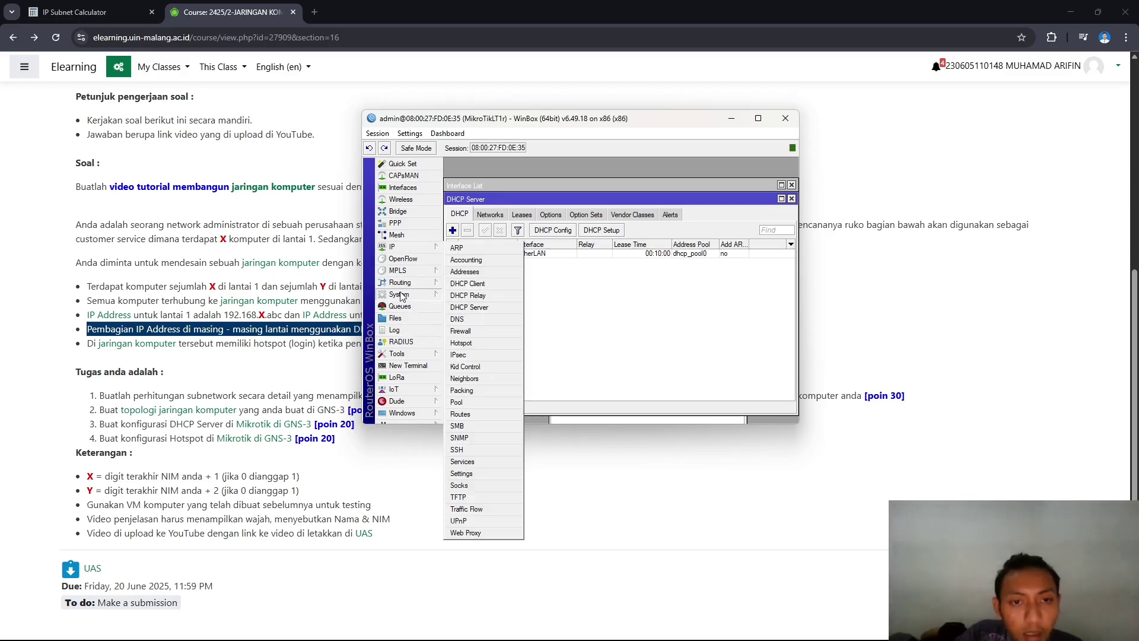
# - Run /ping 192.168.4.1 in a new RouterOS terminal
pyautogui.click(408, 366)
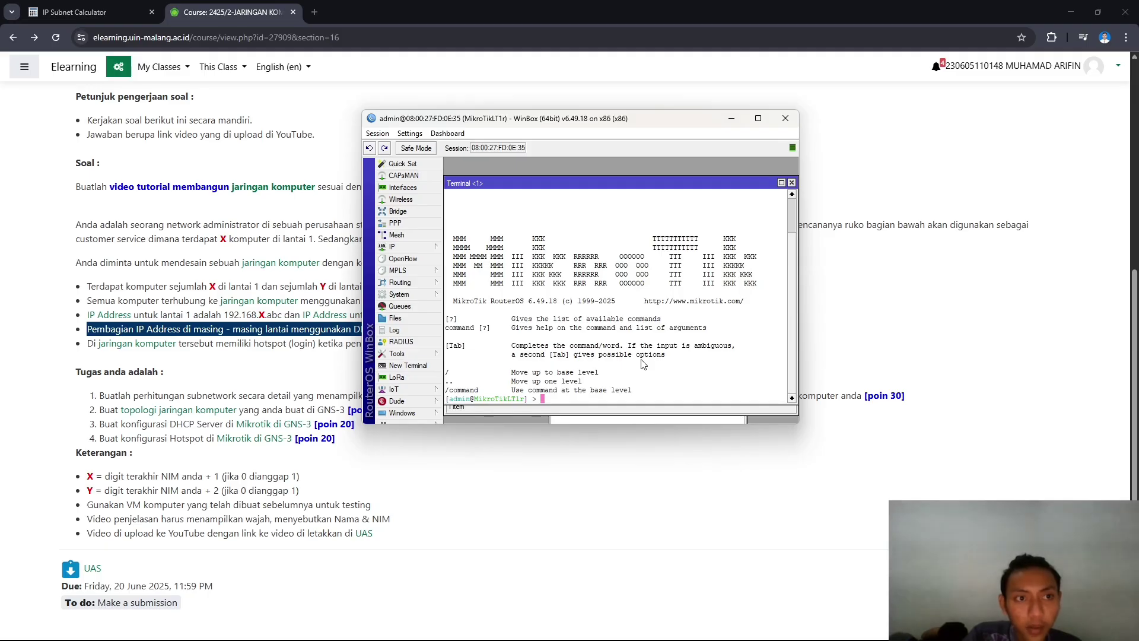
pyautogui.write('p')
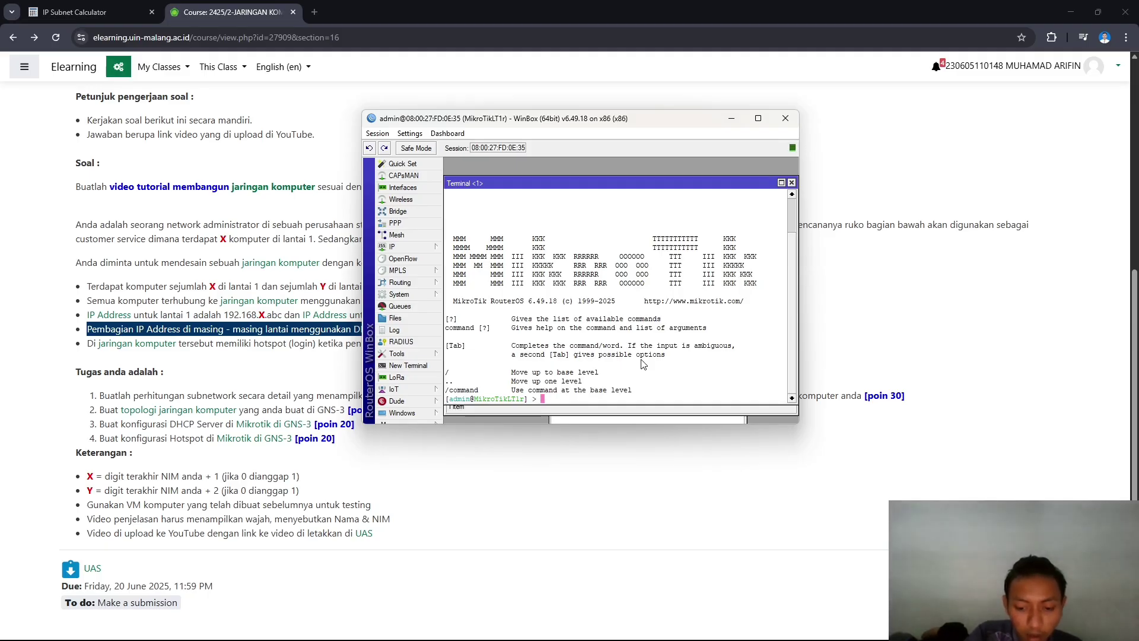
pyautogui.press('BackSpace')
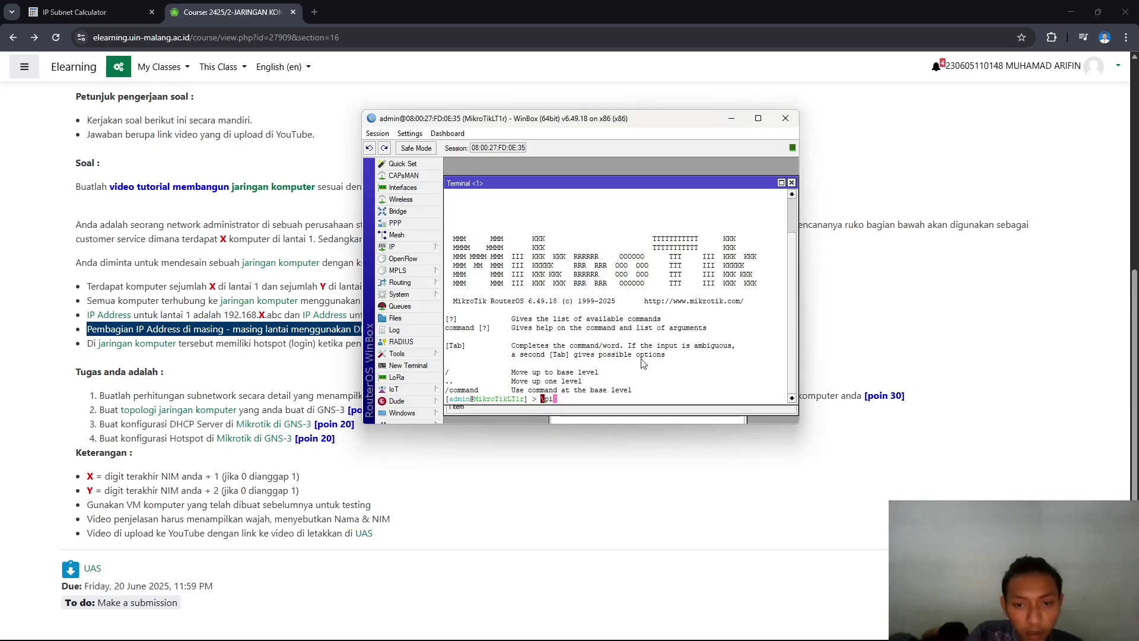
pyautogui.press('BackSpace')
pyautogui.write('ping 192')
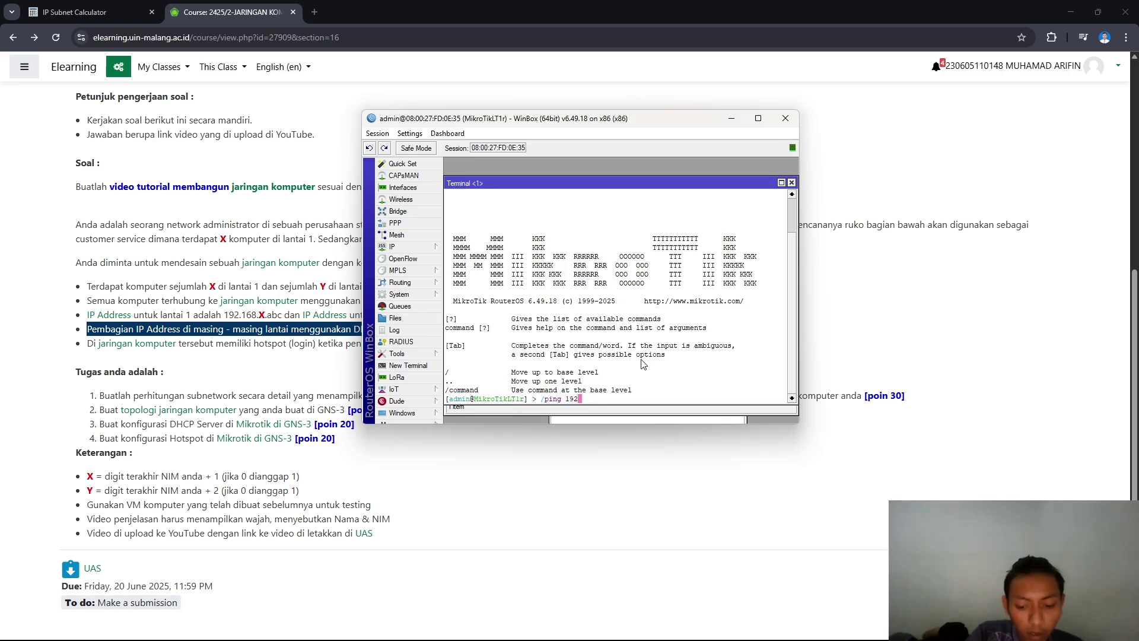
pyautogui.write('.168')
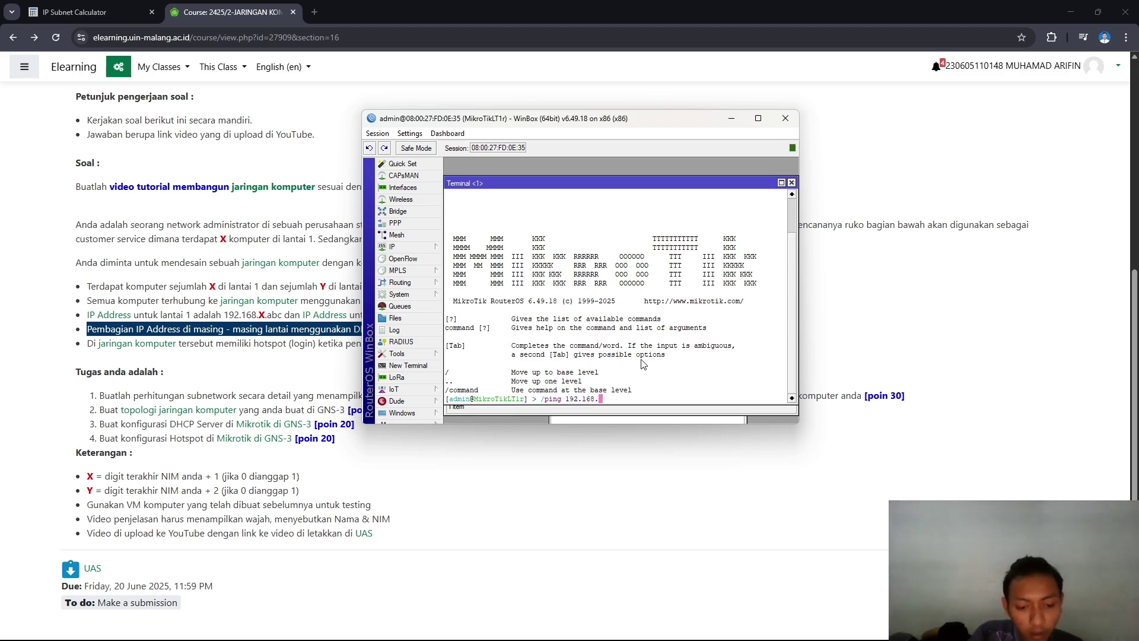
pyautogui.write('.4.1')
pyautogui.press('Return')
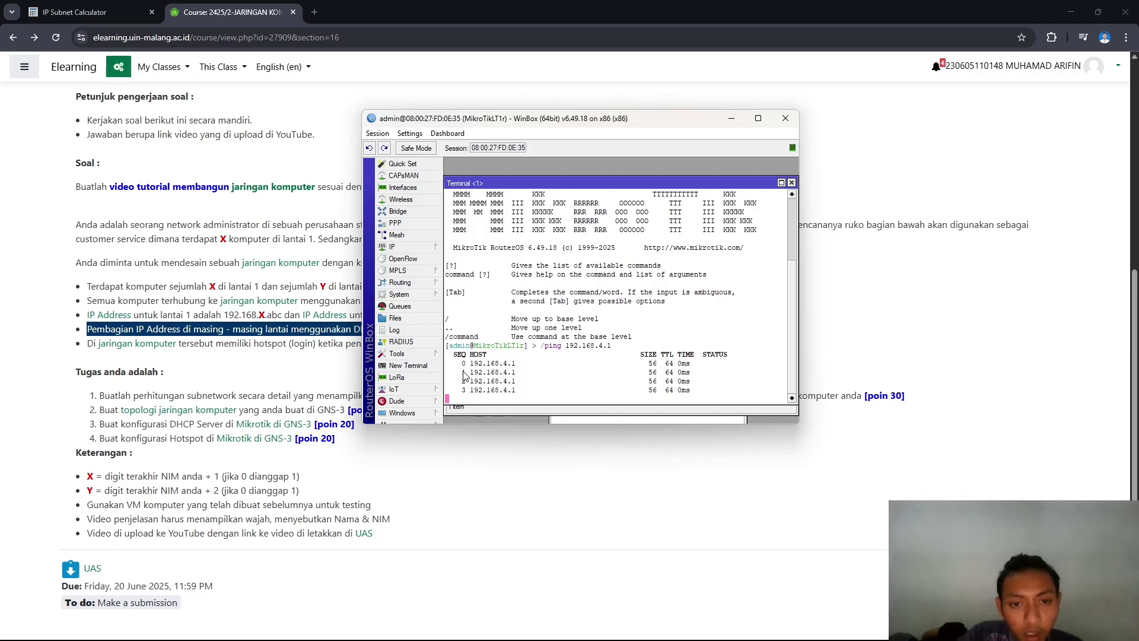
# - Stop the ping after 7 of 7 replies with 0% packet loss
pyautogui.moveTo(464, 374); pyautogui.dragTo(681, 396)
pyautogui.click(652, 385)
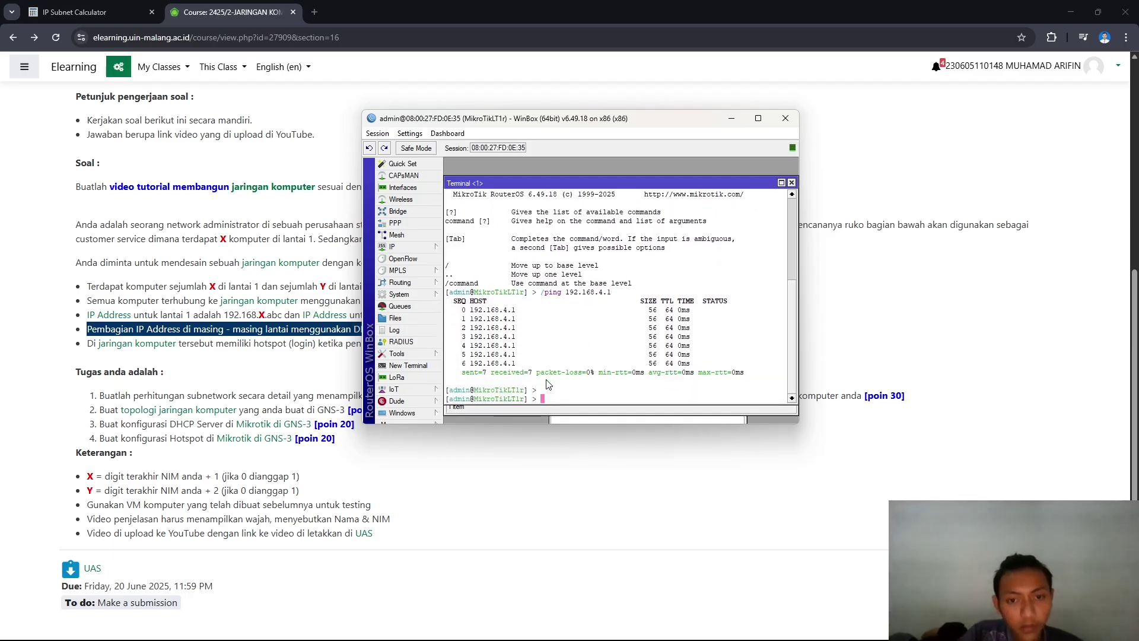
pyautogui.hotkey('ctrl', 'c')
pyautogui.press('Return')
pyautogui.hotkey('alt', 'Tab')
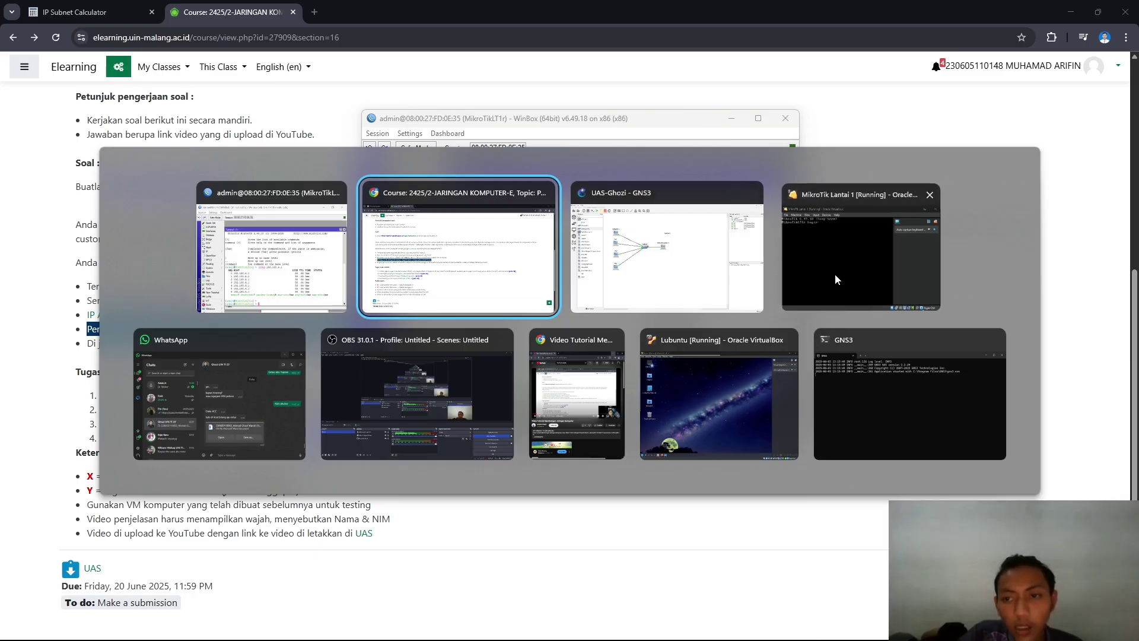
# - Switch back to the UAS-Ghozi GNS3 project showing the Lantai_1 topology
pyautogui.click(835, 273)
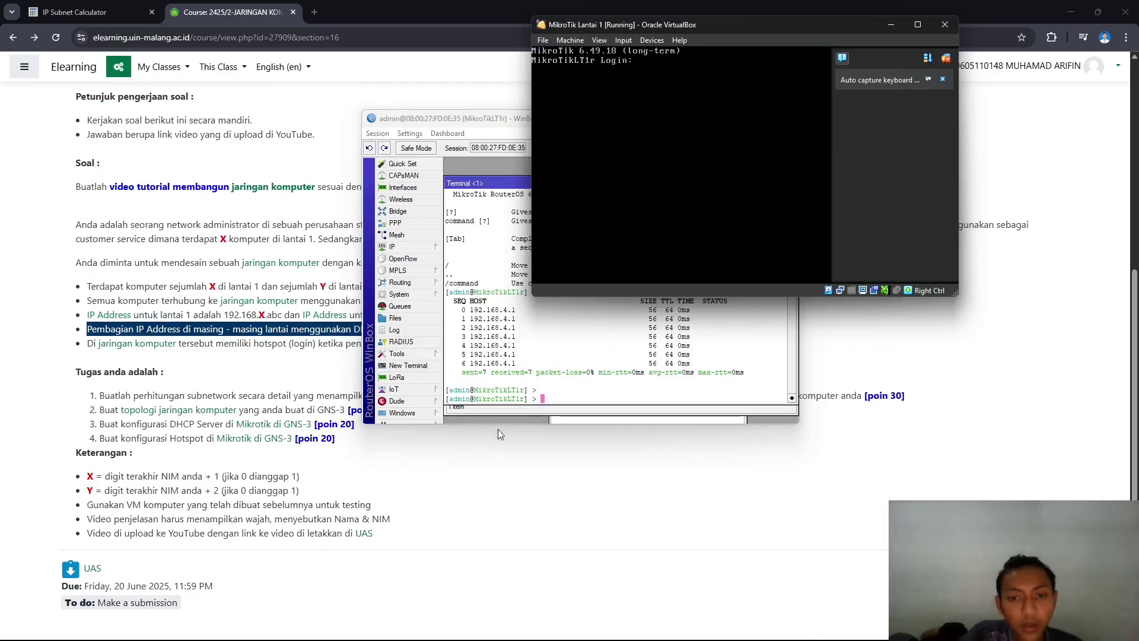
pyautogui.click(481, 301)
pyautogui.press('super+Tab')
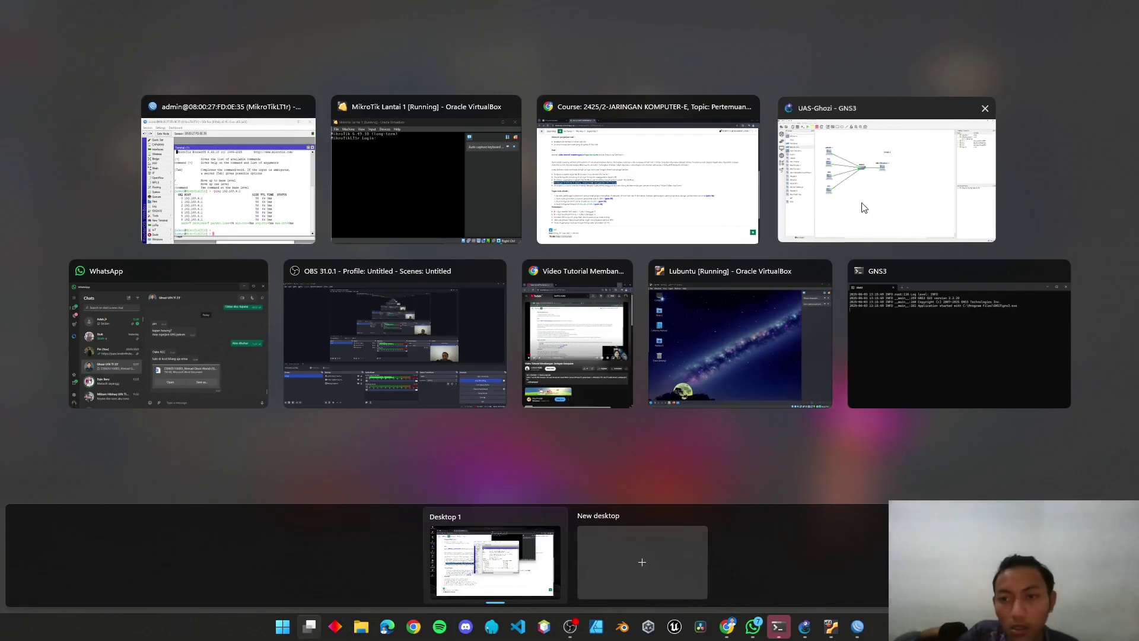
pyautogui.click(885, 178)
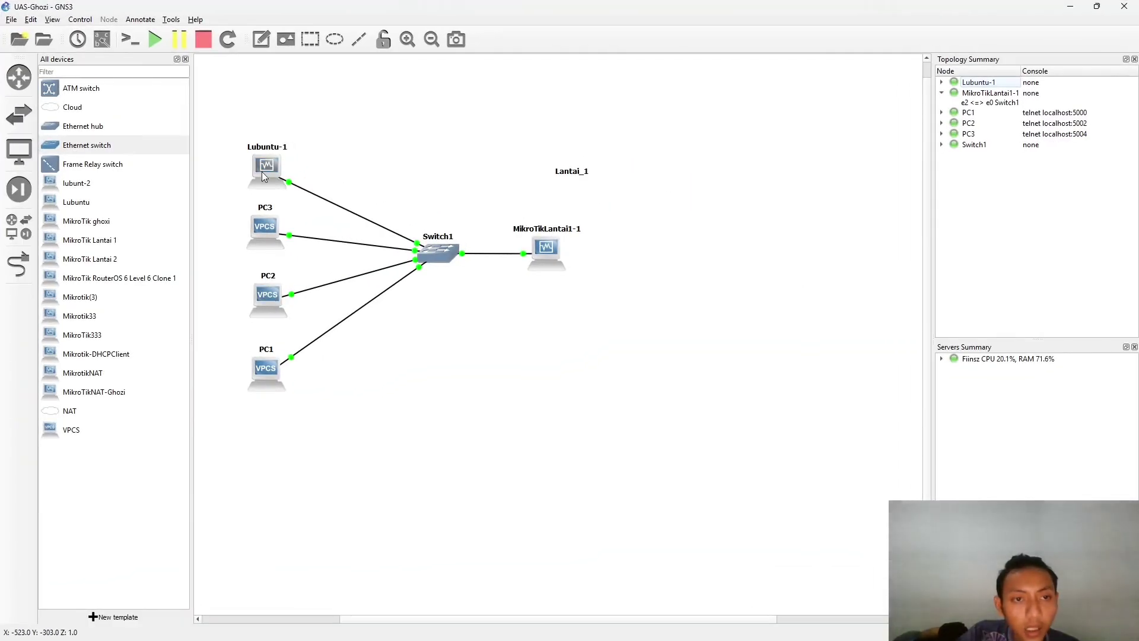
pyautogui.rightClick(255, 233)
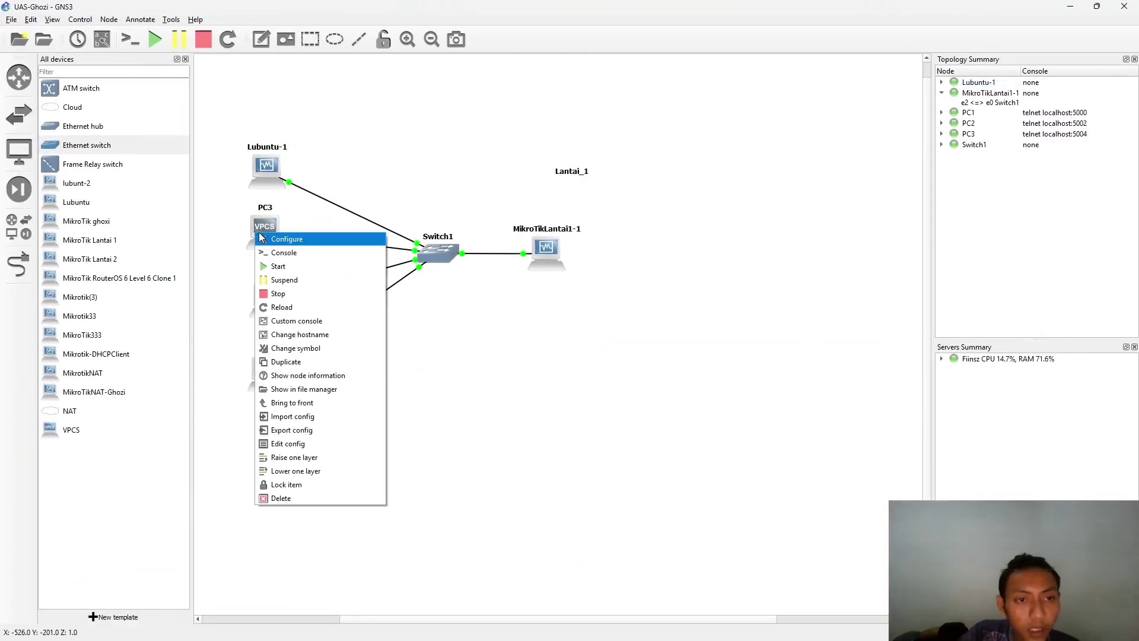
pyautogui.click(274, 194)
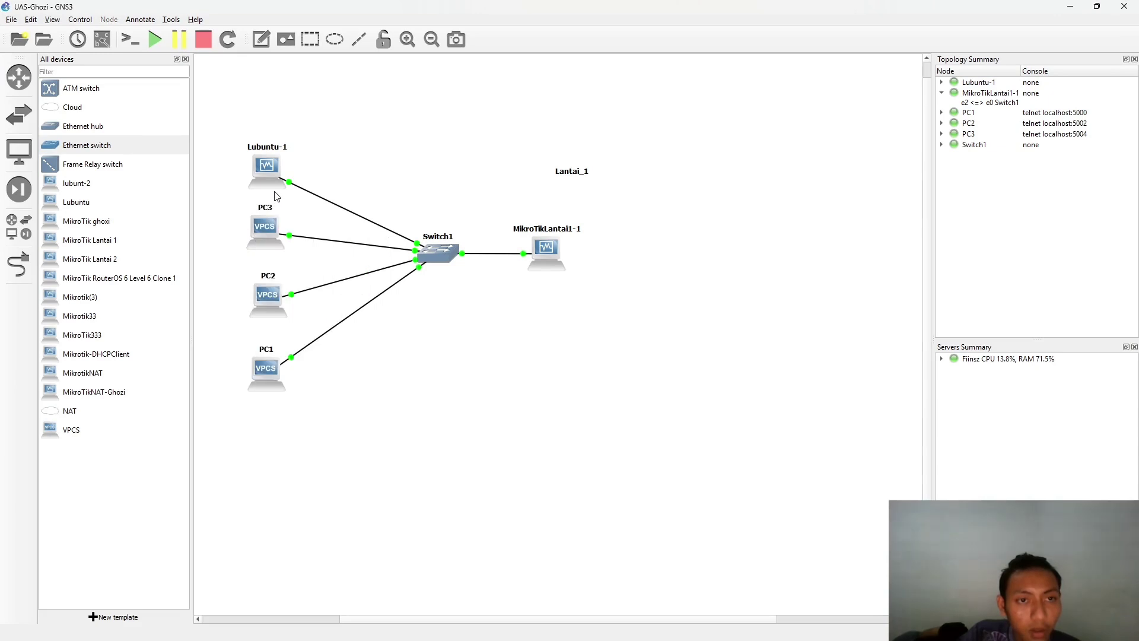
# - Open PC1's VPCS console and list the 'ip dhcp' command options
pyautogui.rightClick(268, 380)
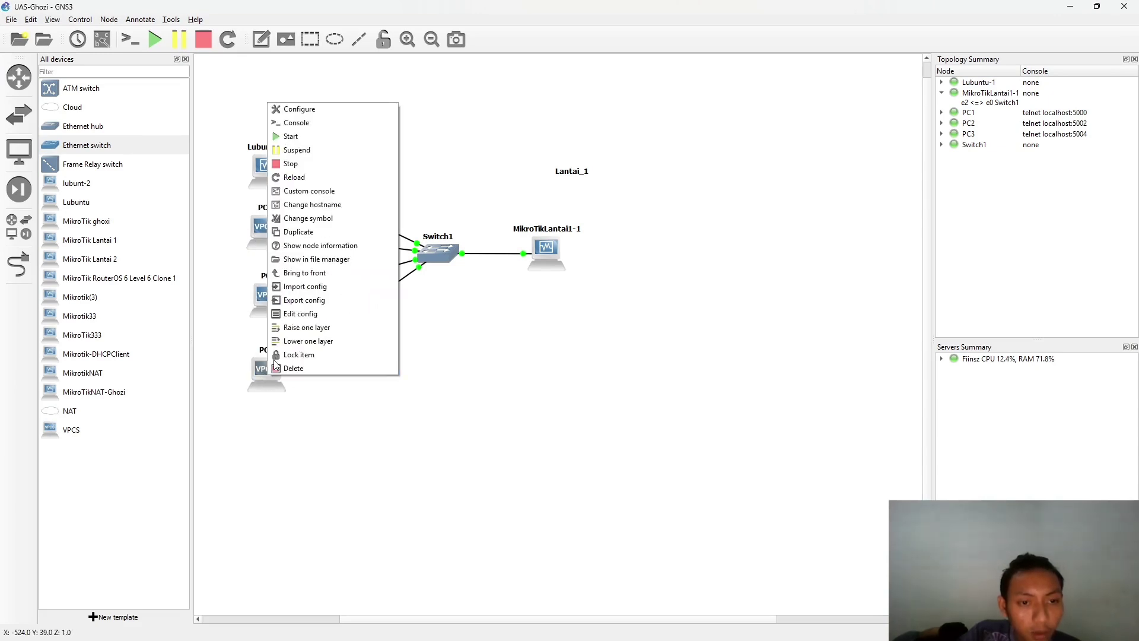
pyautogui.click(300, 122)
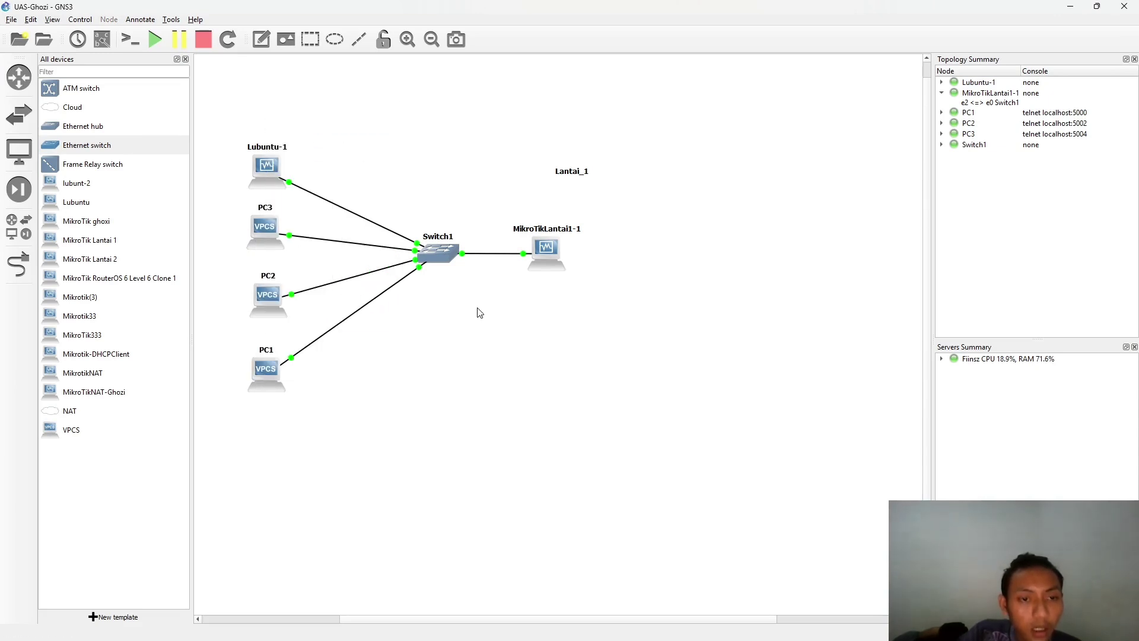
pyautogui.doubleClick(230, 197)
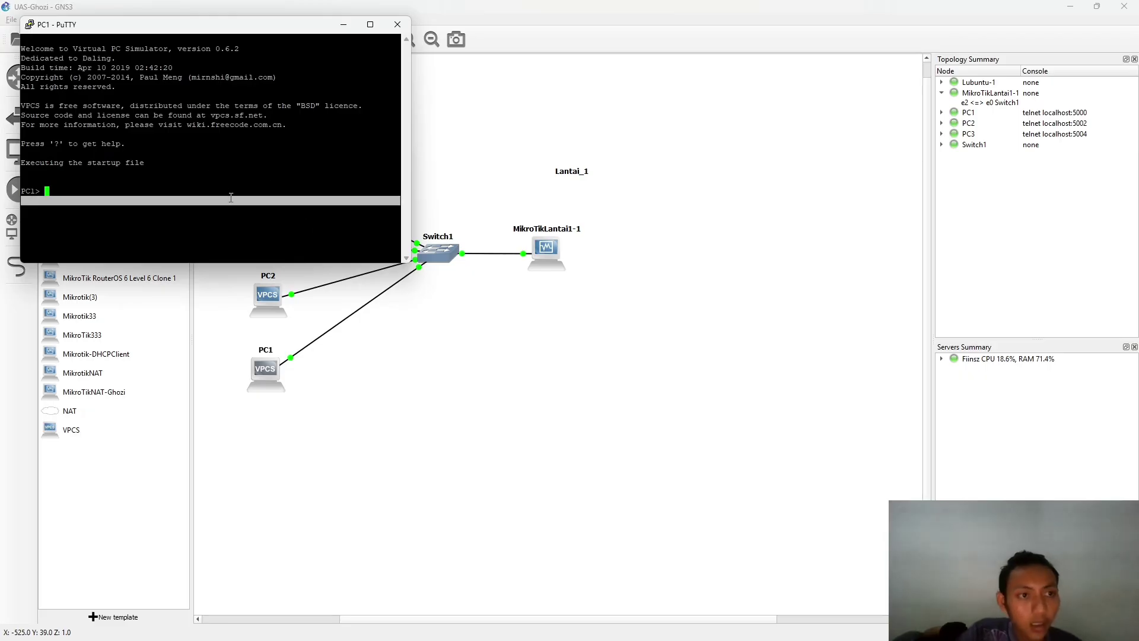
pyautogui.click(231, 198)
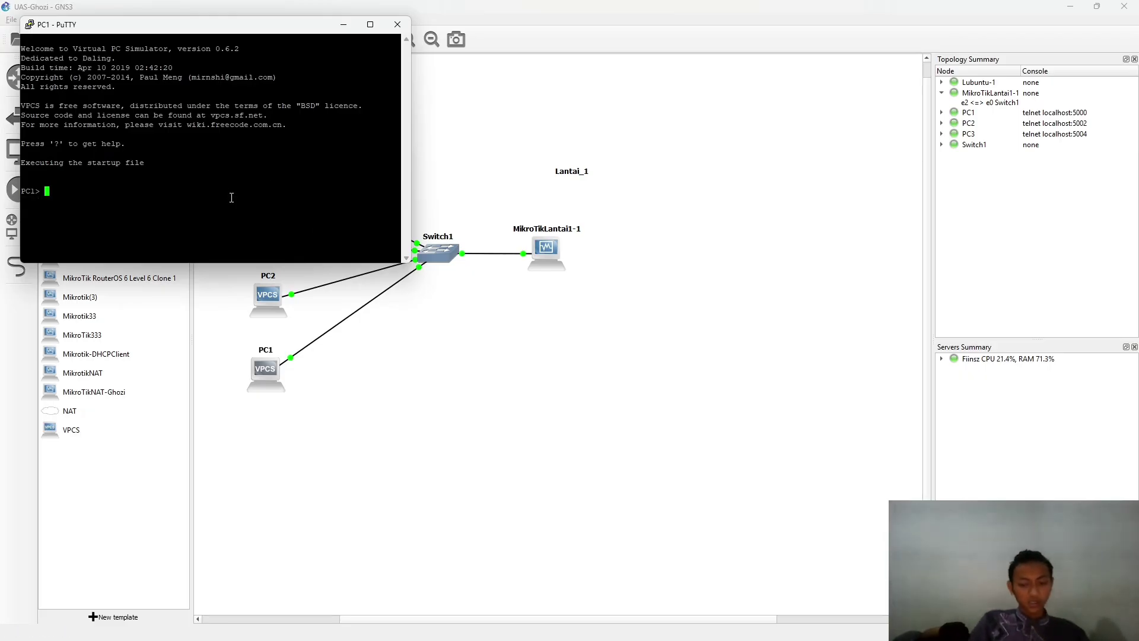
pyautogui.write('ip')
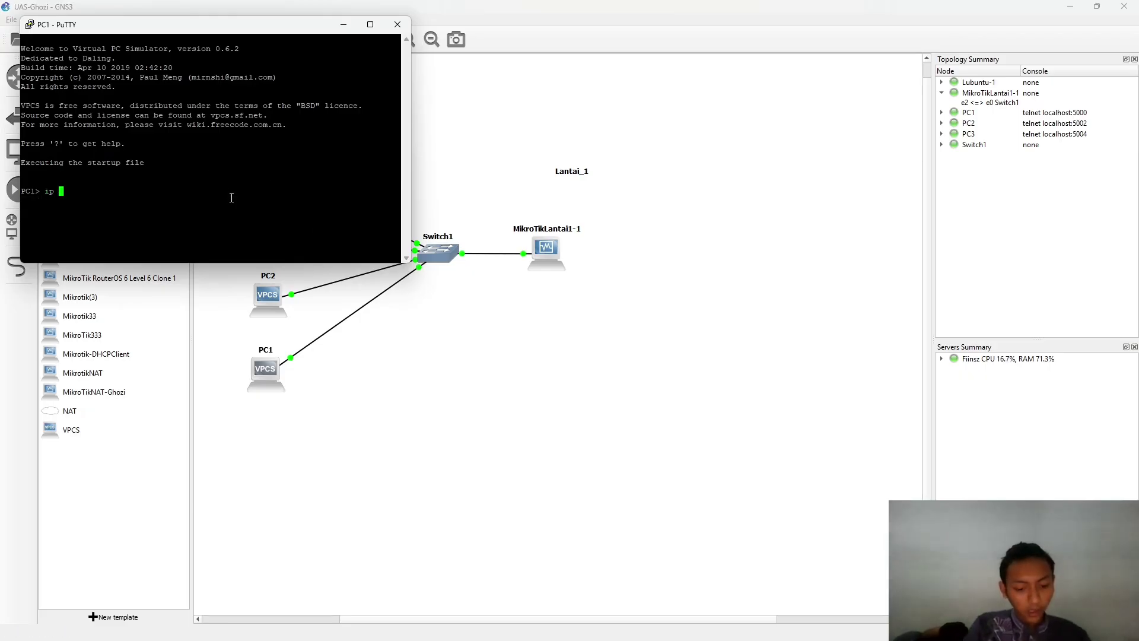
pyautogui.write(' dhc')
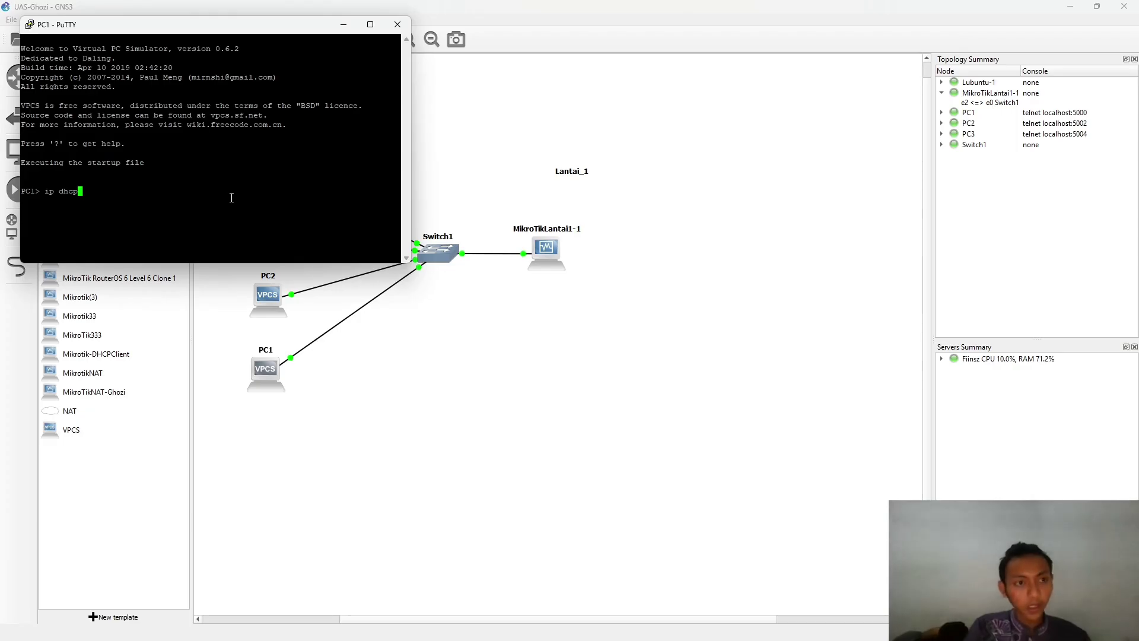
pyautogui.write('p')
pyautogui.write(' ?')
pyautogui.press('Return')
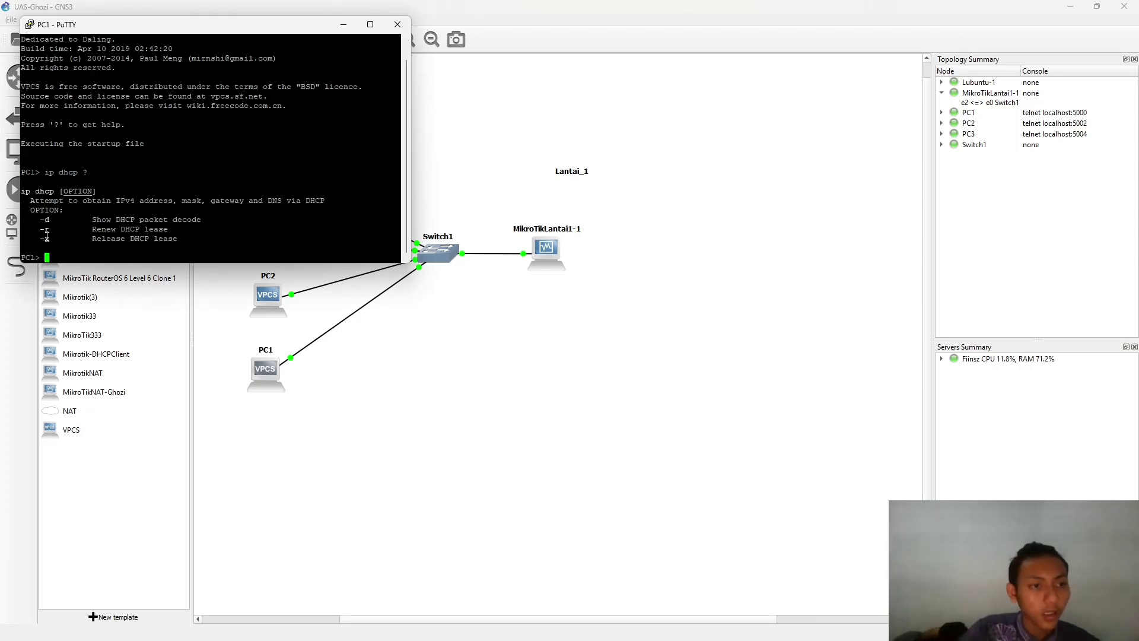
pyautogui.moveTo(42, 229); pyautogui.dragTo(118, 230)
pyautogui.doubleClick(130, 230)
pyautogui.click(186, 253)
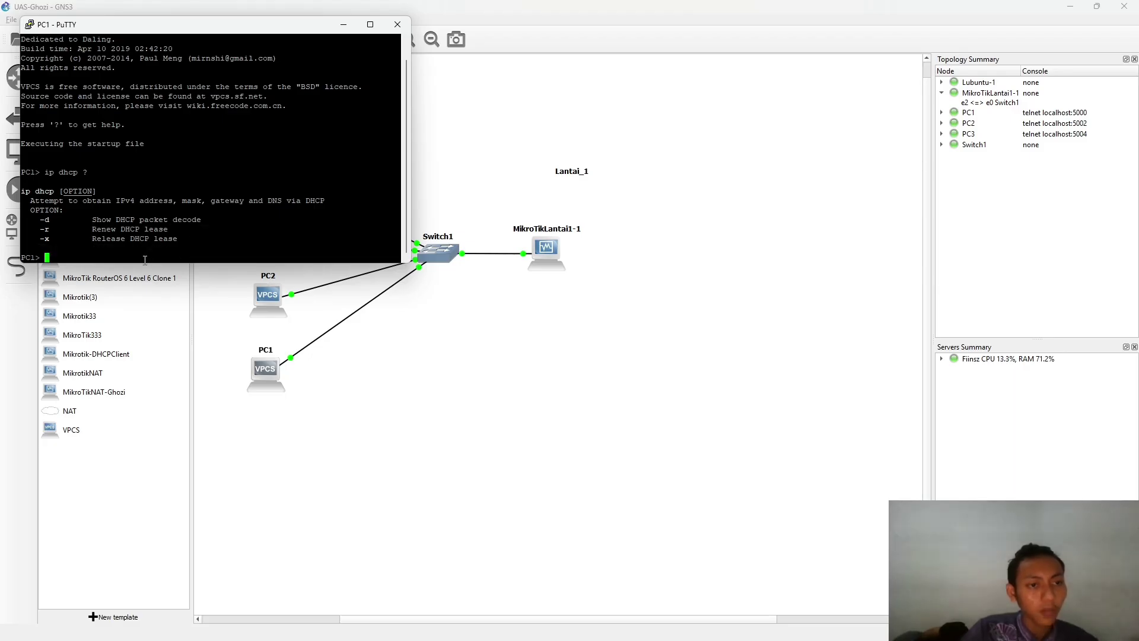
# - Renew PC1's lease with 'ip dhcp -r', getting 192.168.4.6/29 via gateway 192.168.4.1
pyautogui.press('Up')
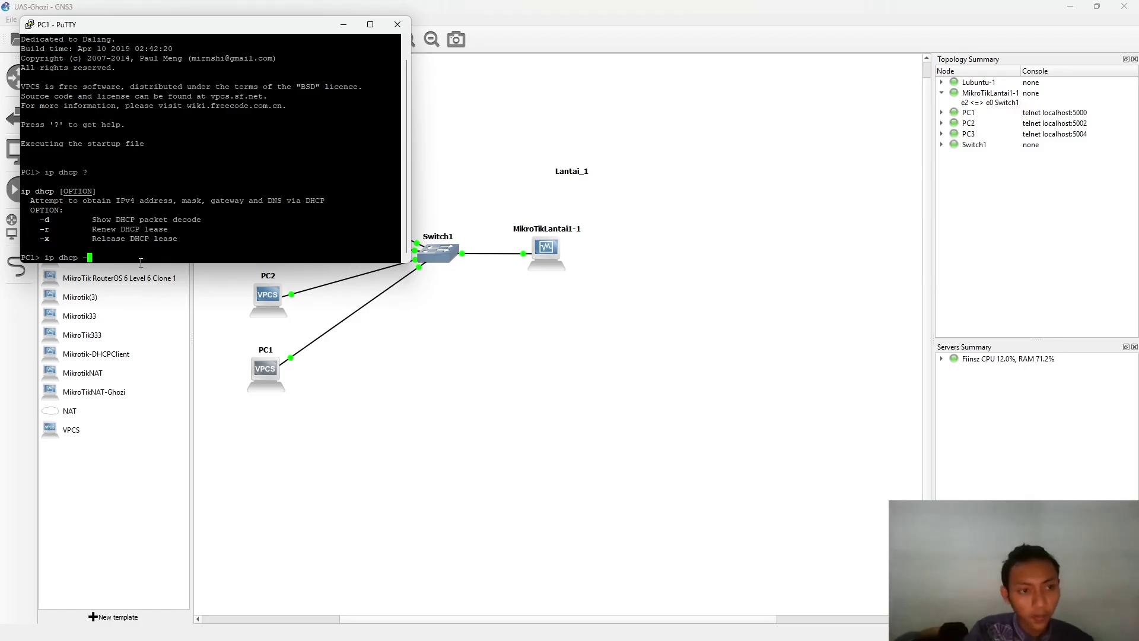
pyautogui.write('-')
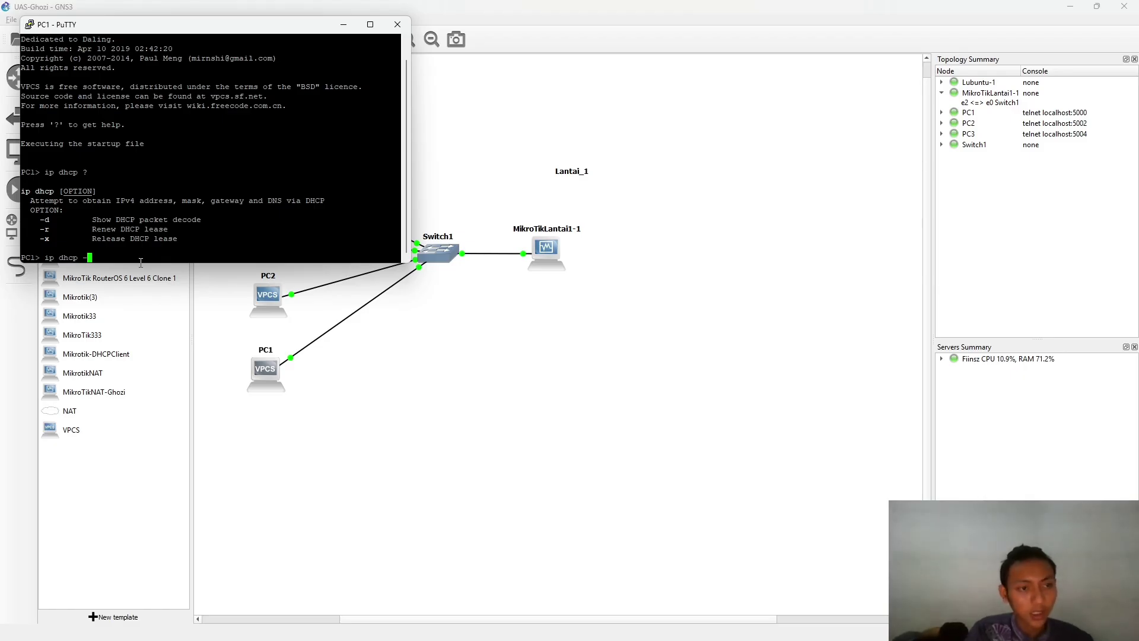
pyautogui.write('r')
pyautogui.press('Return')
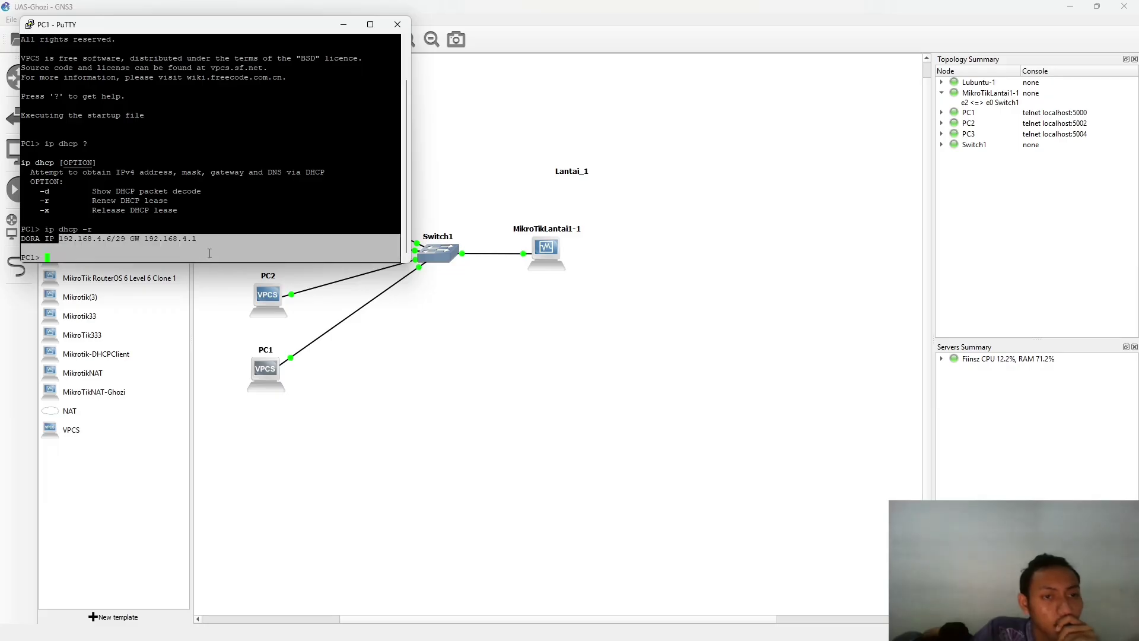
pyautogui.moveTo(55, 236); pyautogui.dragTo(249, 240)
pyautogui.click(110, 256)
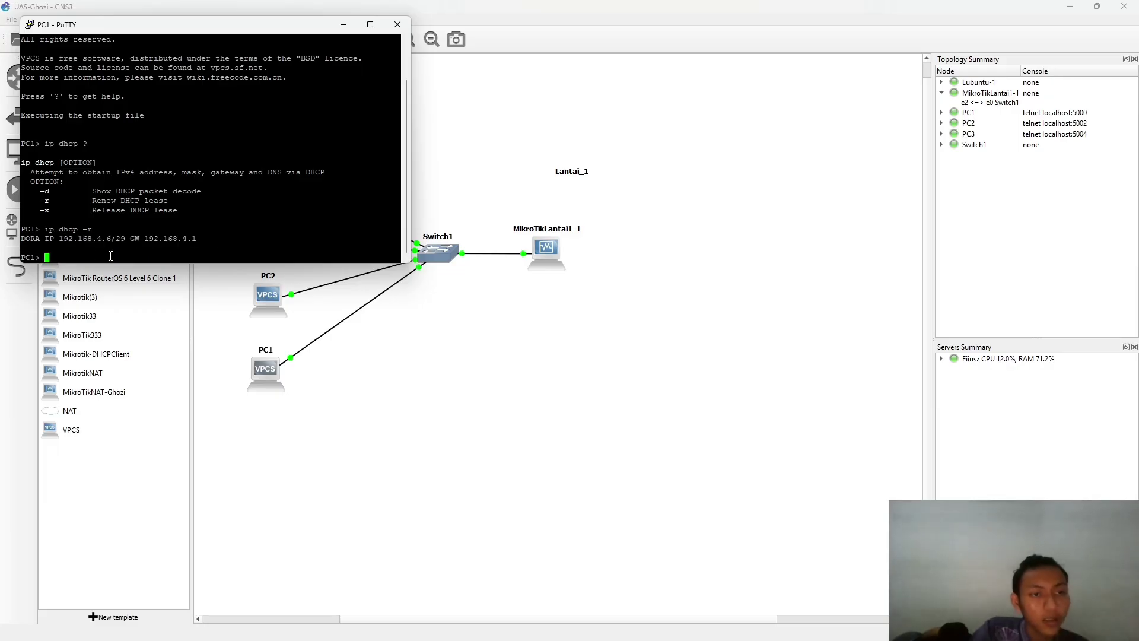
# - Save PC1's configuration to startup.vpc
pyautogui.write('show')
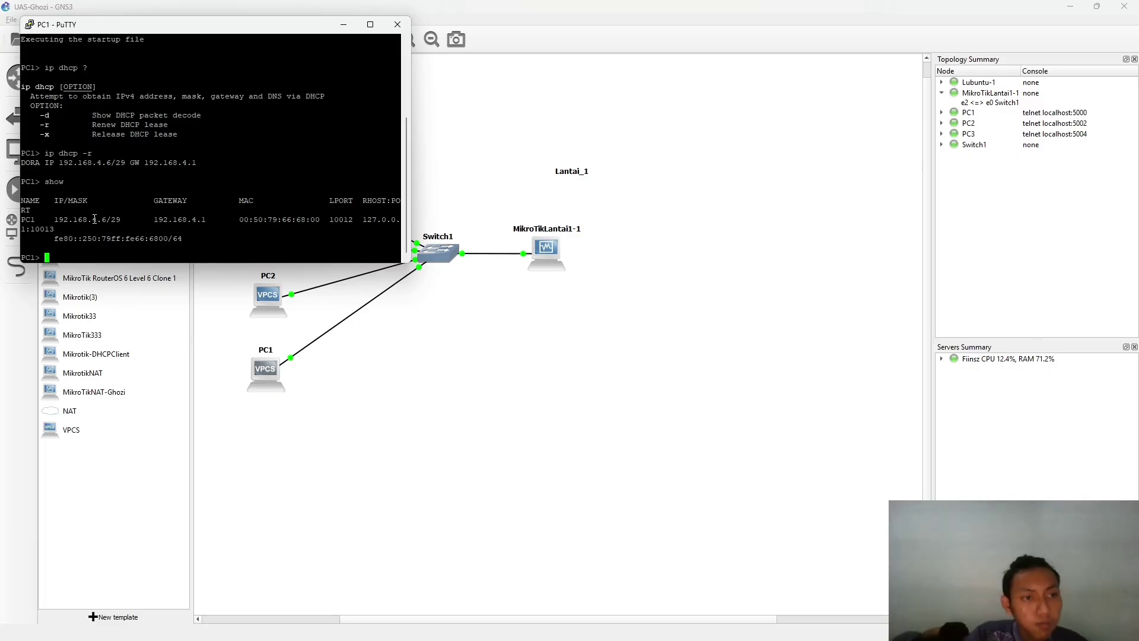
pyautogui.write('ave')
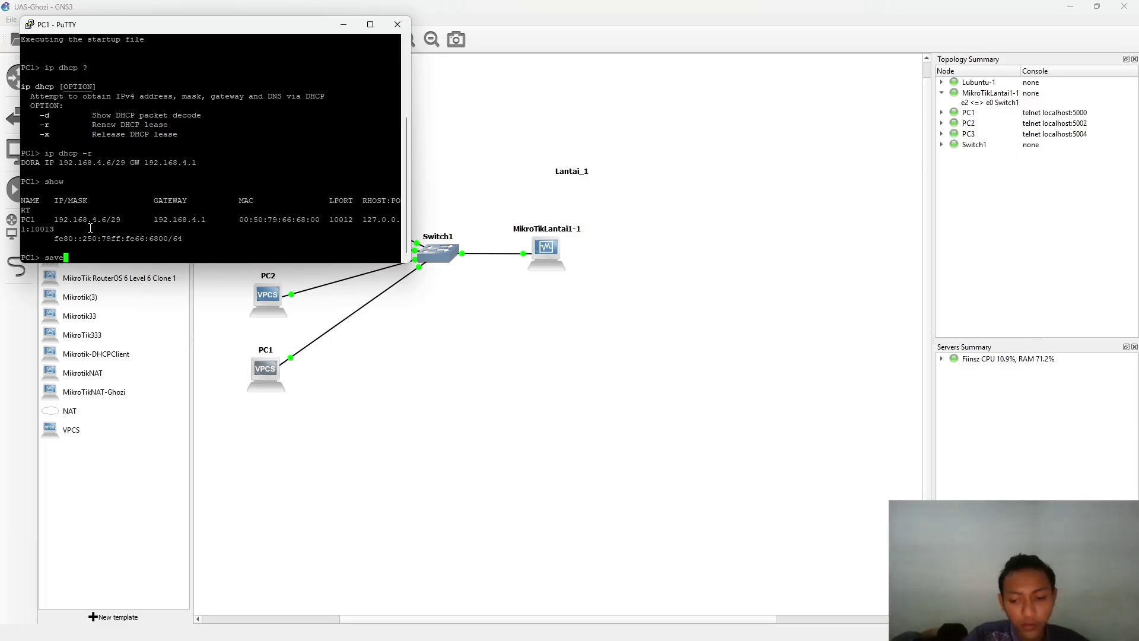
pyautogui.press('Return')
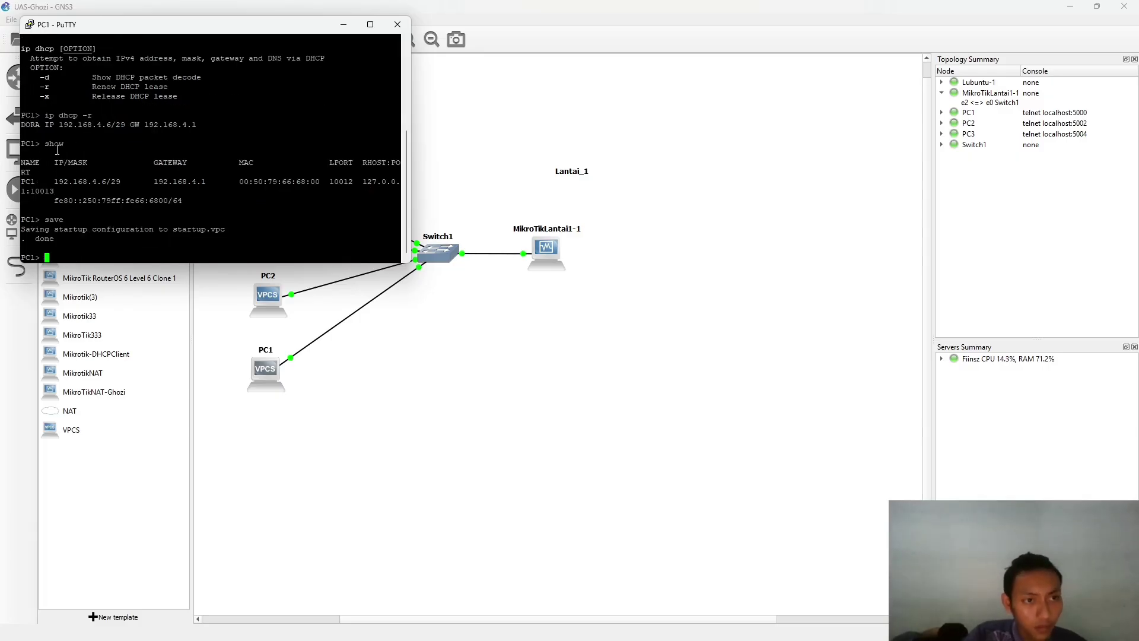
pyautogui.moveTo(132, 33); pyautogui.dragTo(619, 213)
# - Open PC2's console and confirm with 'show' that it has 0.0.0.0/0
pyautogui.doubleClick(266, 302)
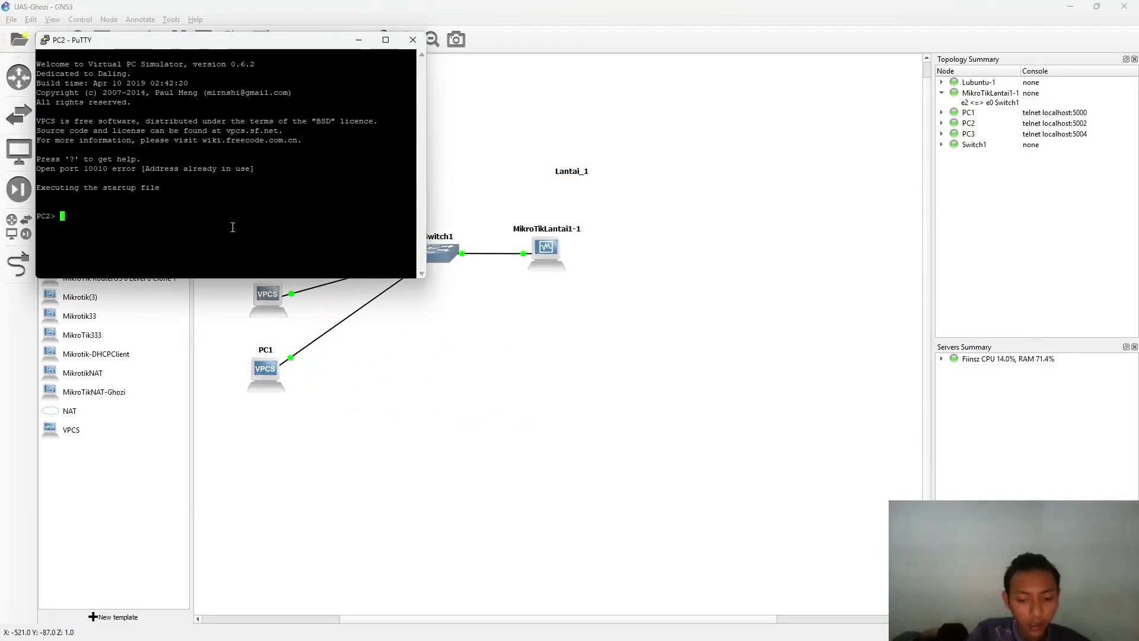
pyautogui.write('show')
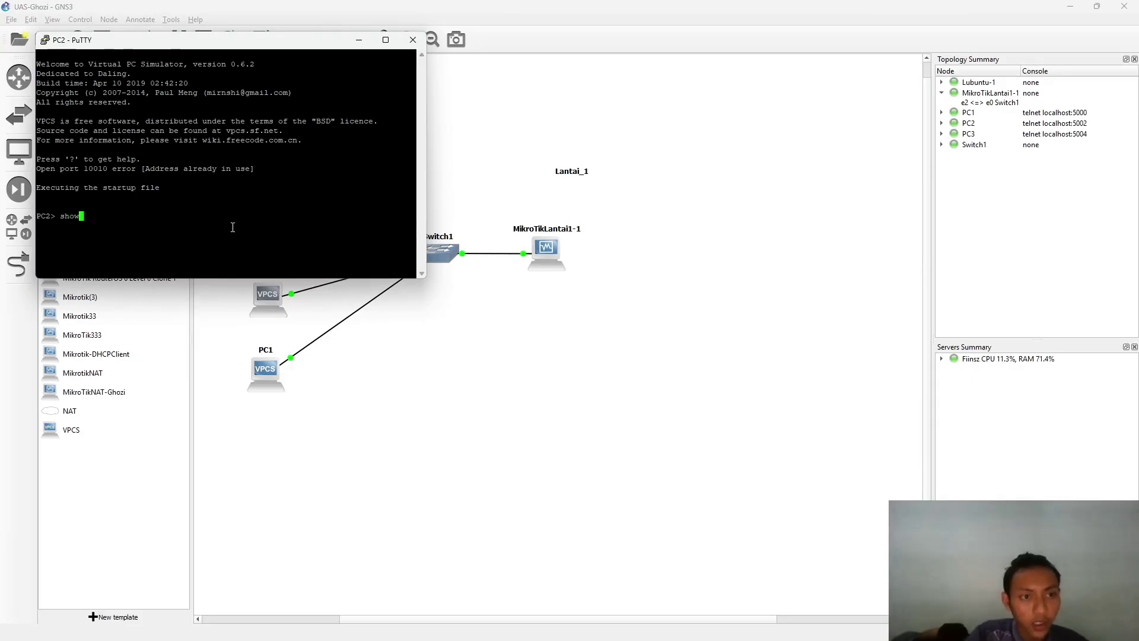
pyautogui.press('Return')
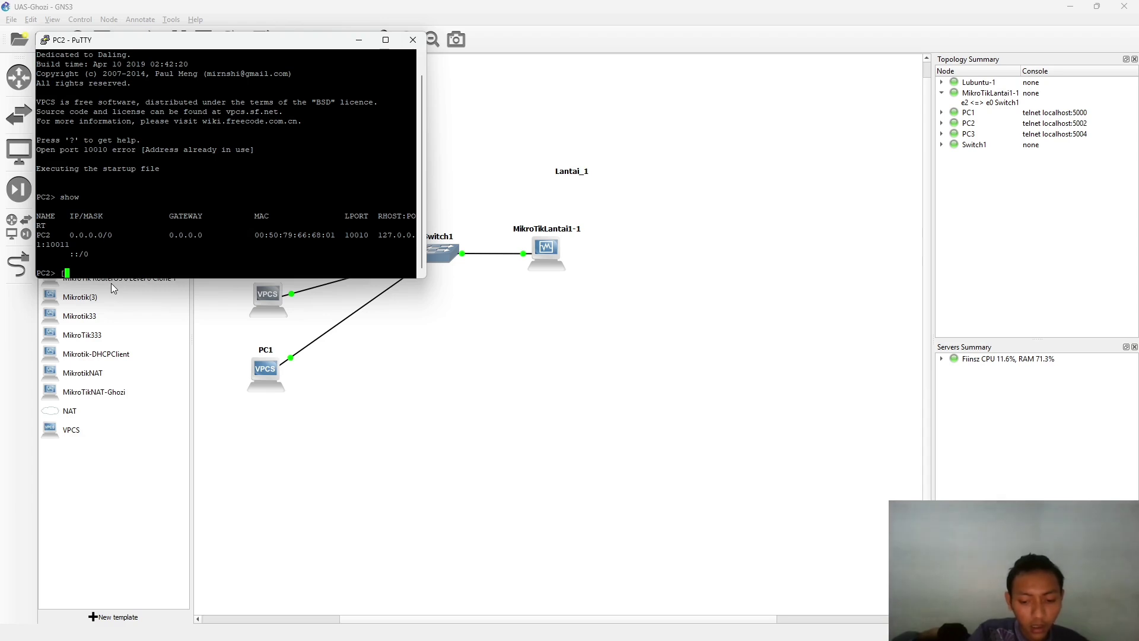
# - Request a DHCP lease for PC2 with 'ip dhcp -r', then select PC3
pyautogui.write('ap')
pyautogui.press('BackSpace')
pyautogui.press('BackSpace')
pyautogui.press('BackSpace')
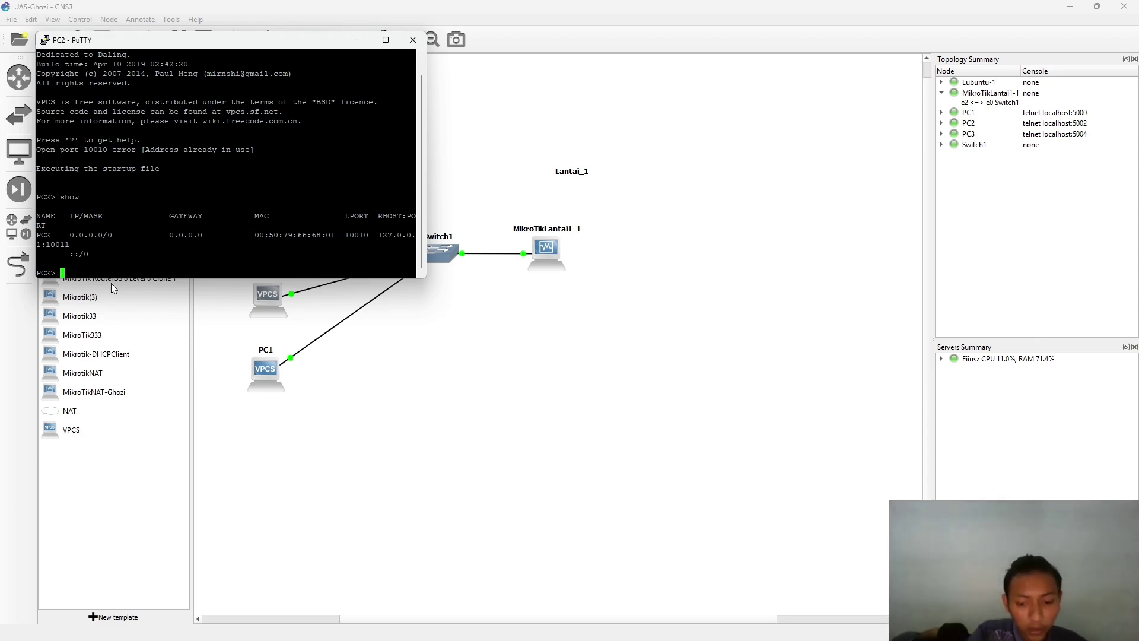
pyautogui.write('ip ')
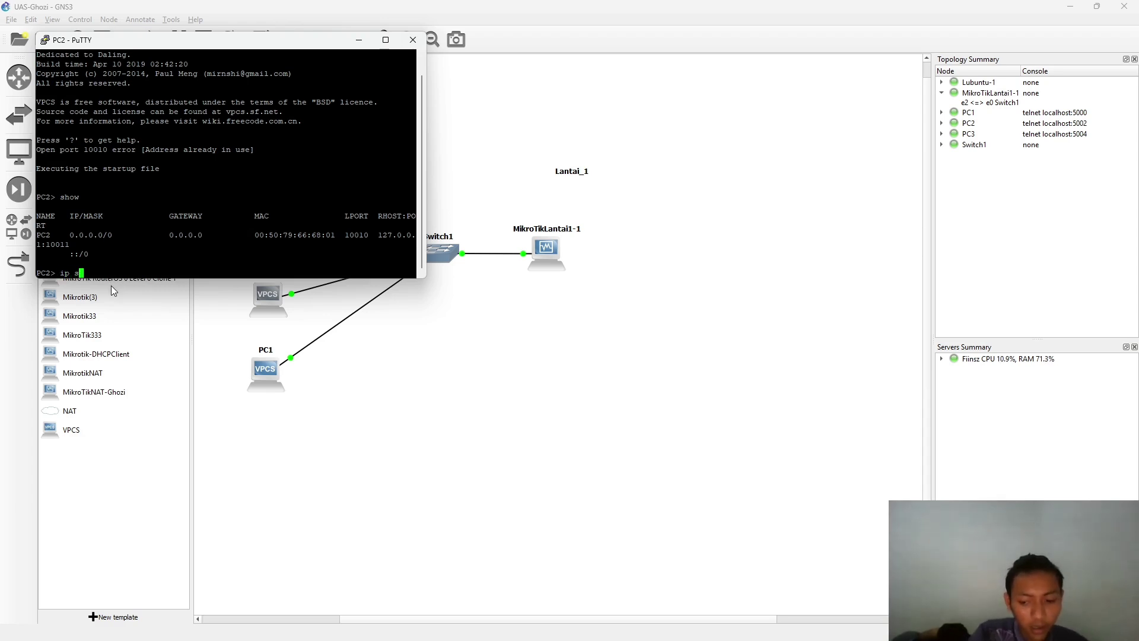
pyautogui.write('dhcp ')
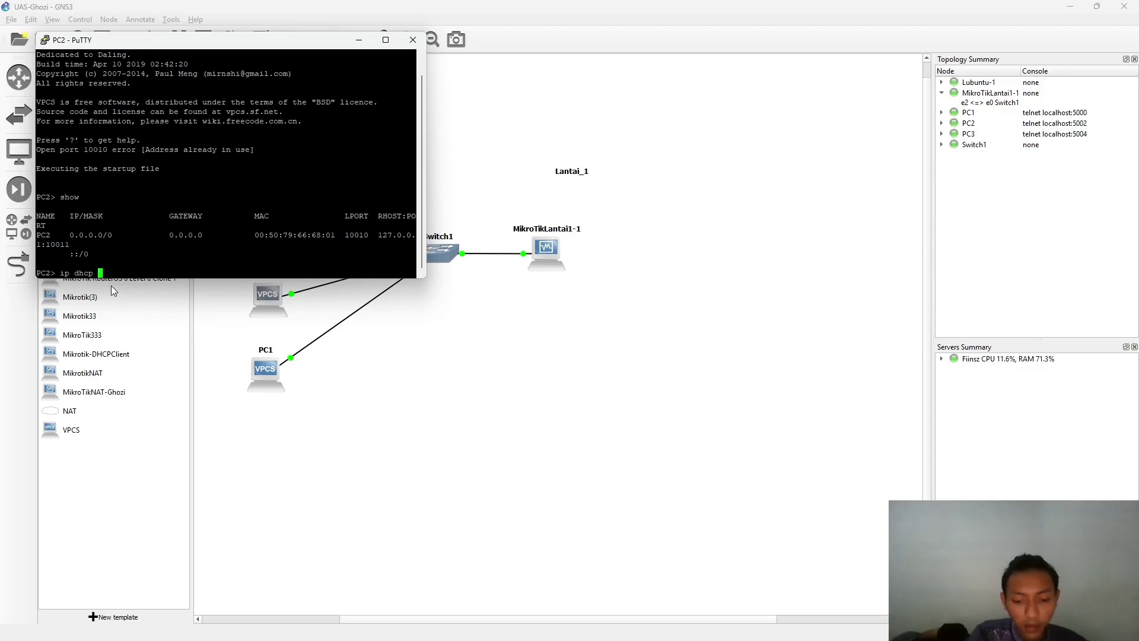
pyautogui.write('-r')
pyautogui.press('Return')
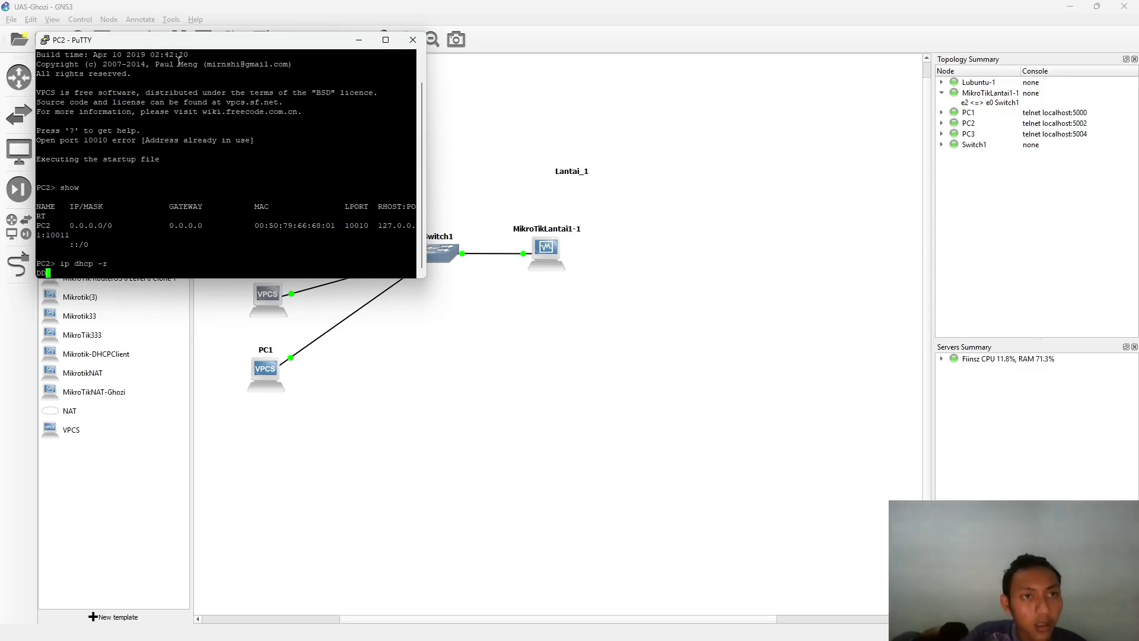
pyautogui.moveTo(198, 44); pyautogui.dragTo(659, 101)
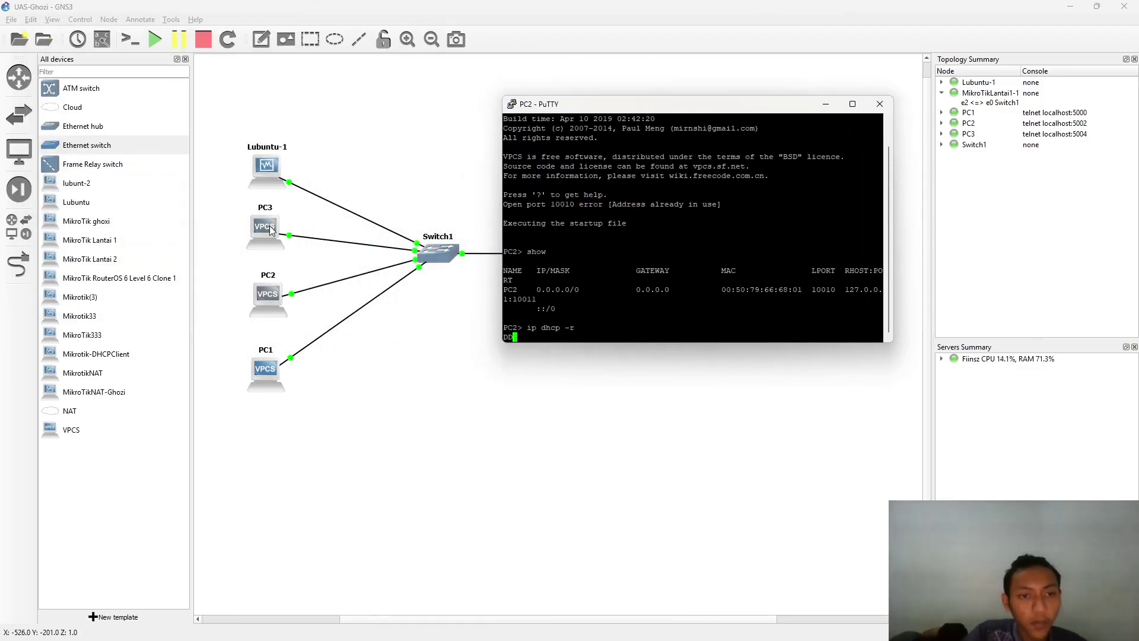
pyautogui.click(436, 155)
pyautogui.hotkey('alt', 'Tab')
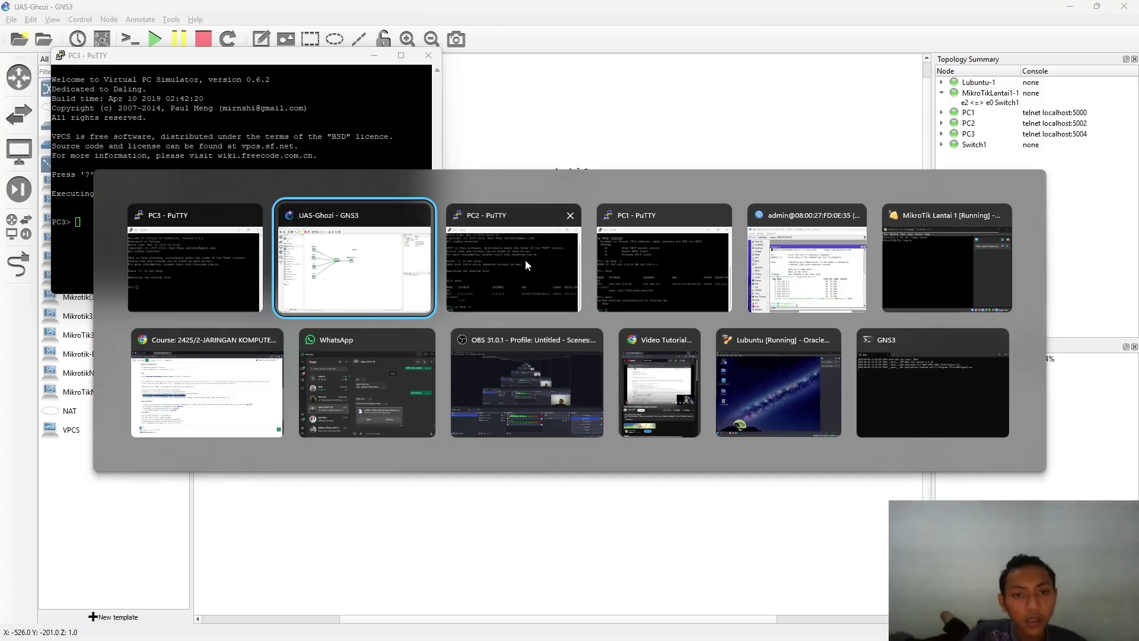
# - Retry 'ip dhcp -r' on PC2, which reports "Can't find dhcp server"
pyautogui.click(520, 258)
pyautogui.click(231, 233)
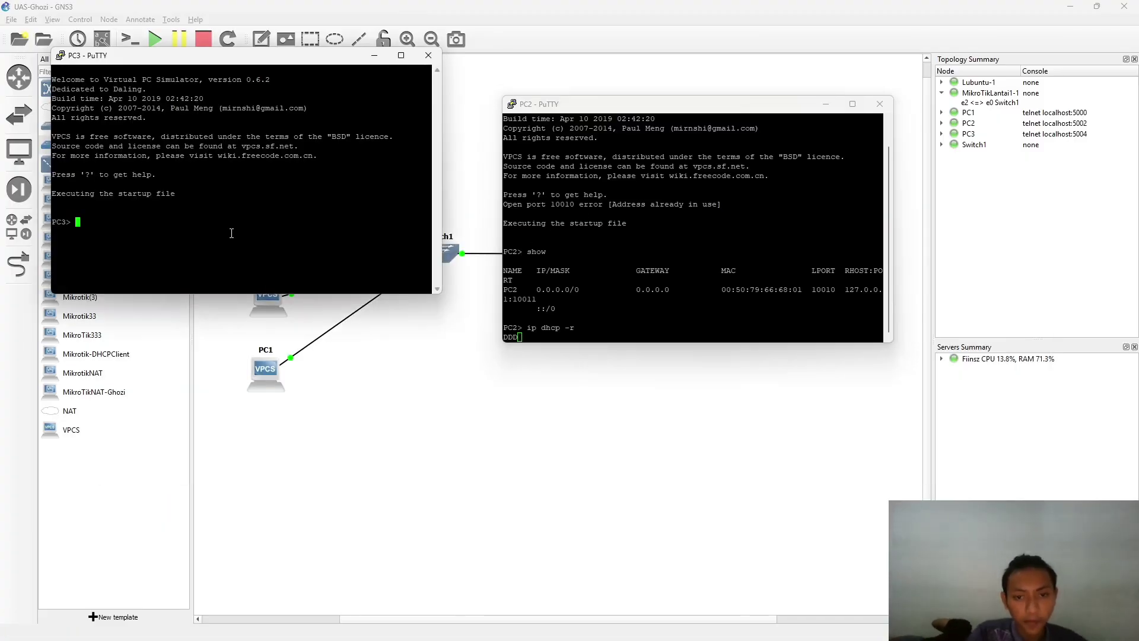
pyautogui.click(544, 260)
pyautogui.click(348, 267)
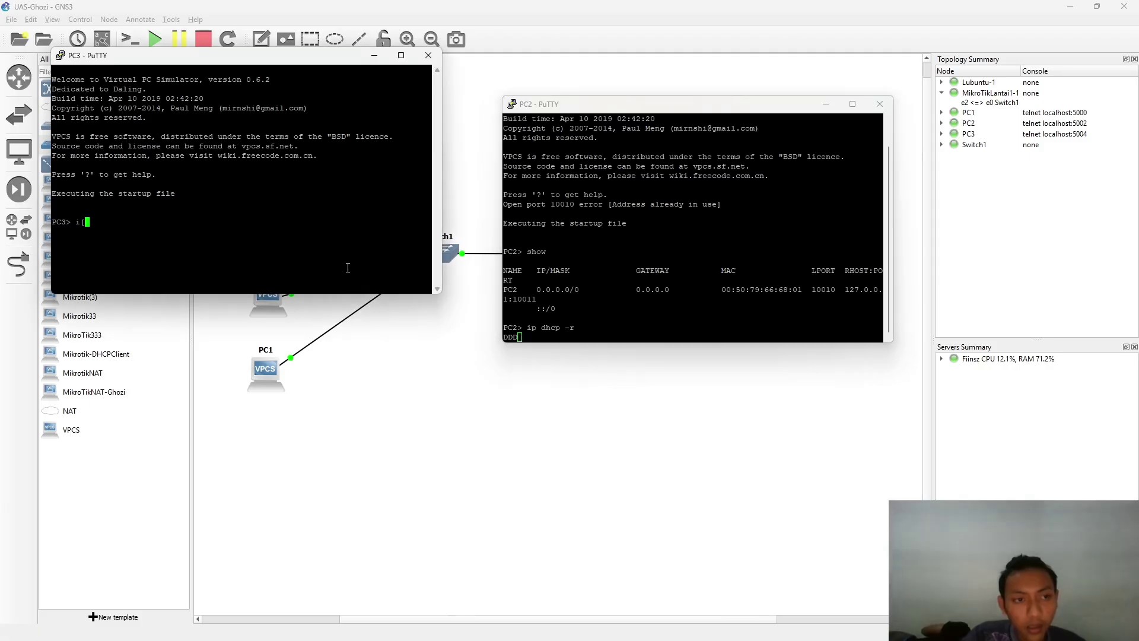
pyautogui.write('i[')
pyautogui.press('BackSpace')
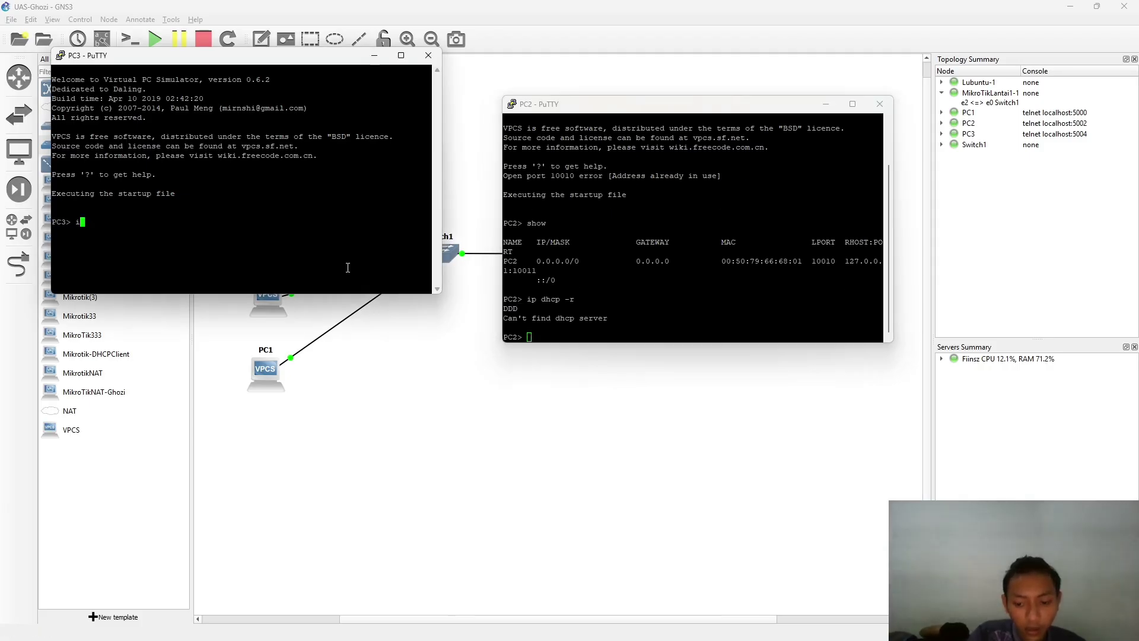
pyautogui.click(636, 283)
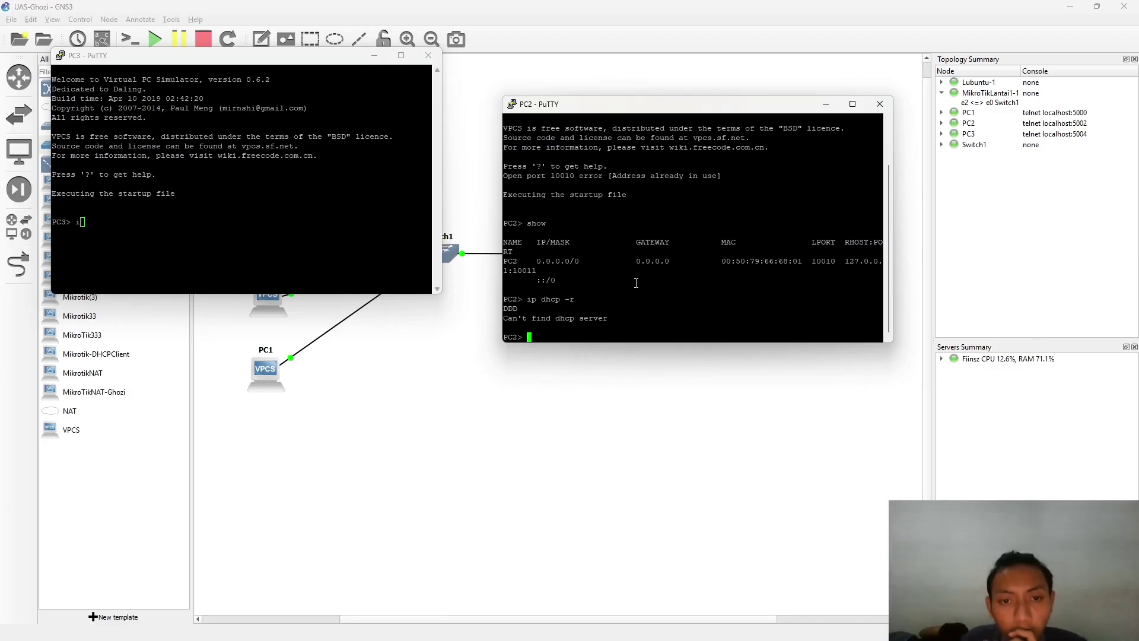
pyautogui.press('Up')
pyautogui.press('Return')
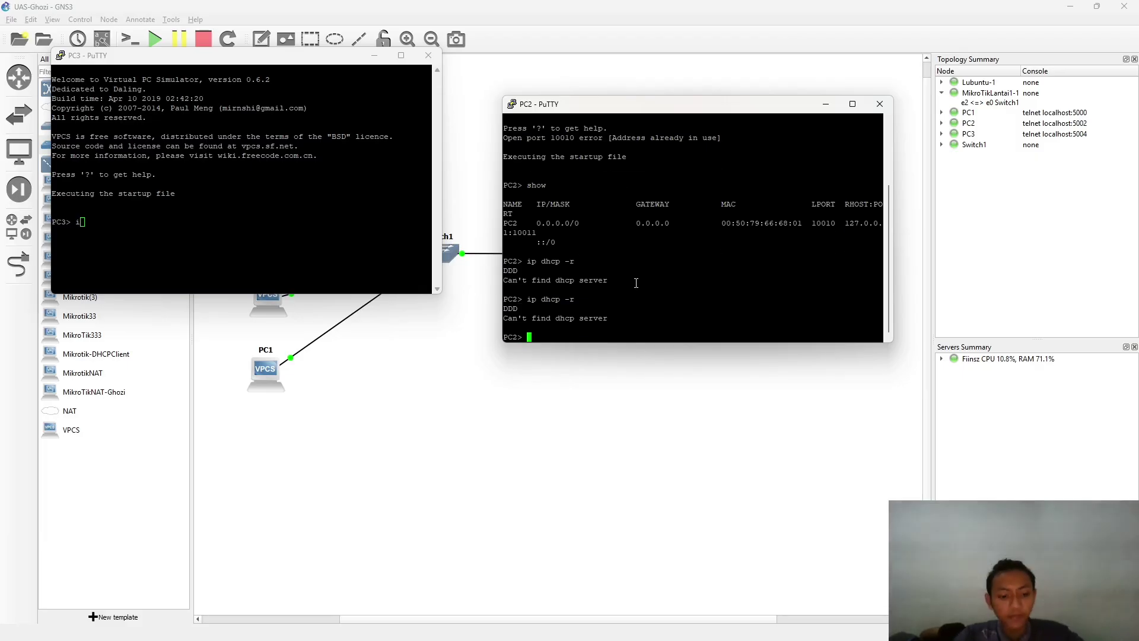
pyautogui.hotkey('alt', 'Tab')
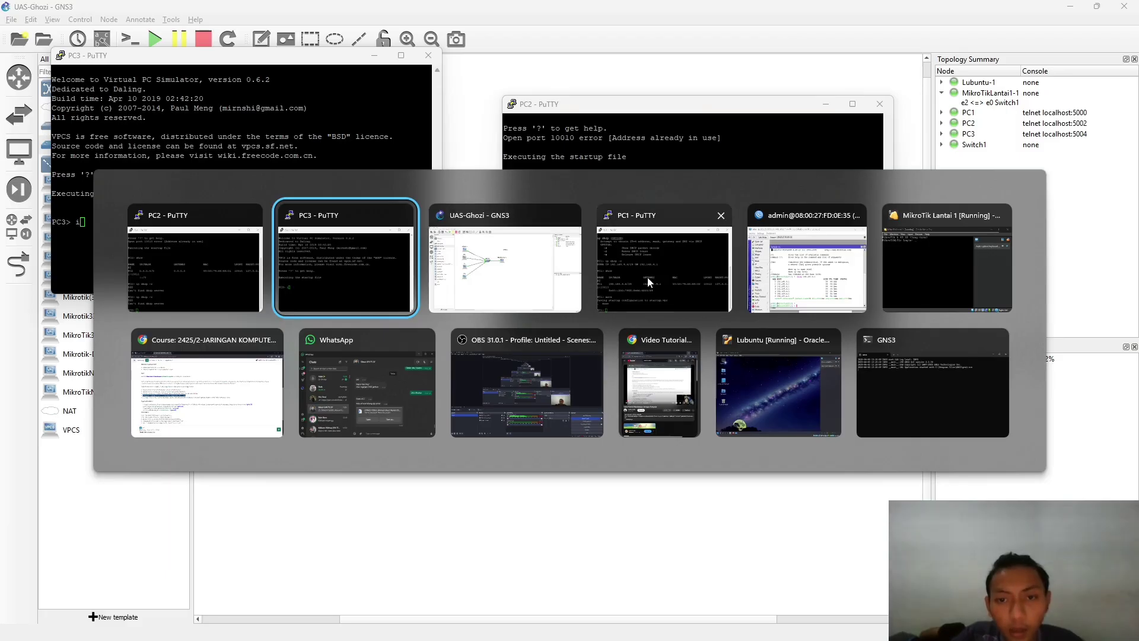
# - Rearrange the PC1 and PC2 consoles to compare their DHCP output
pyautogui.click(648, 281)
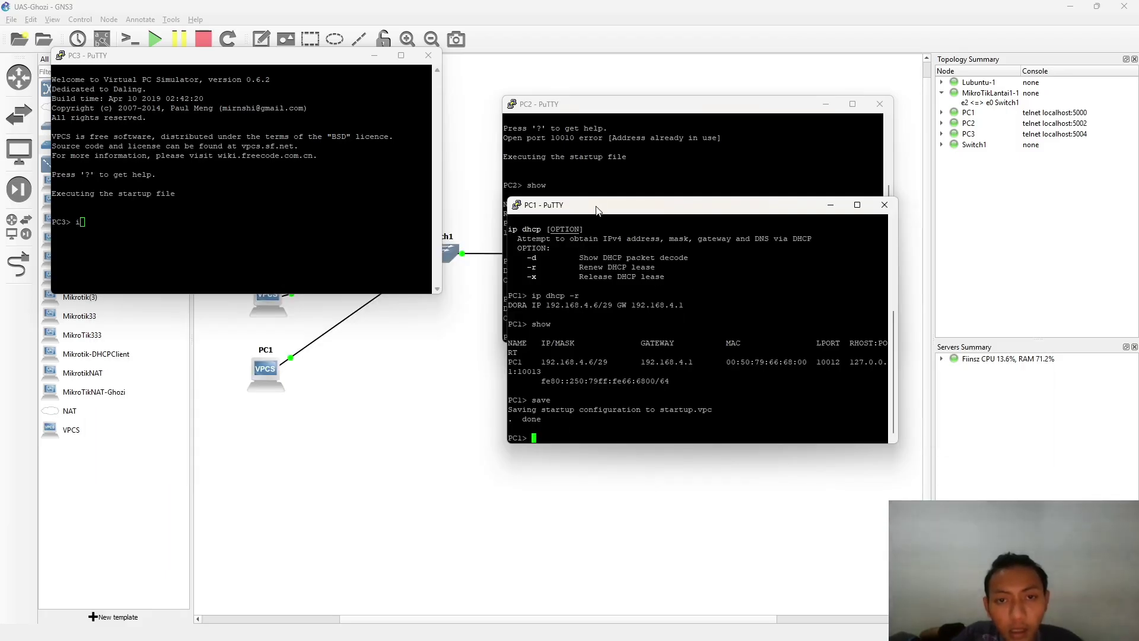
pyautogui.moveTo(597, 211); pyautogui.dragTo(770, 219)
pyautogui.click(614, 183)
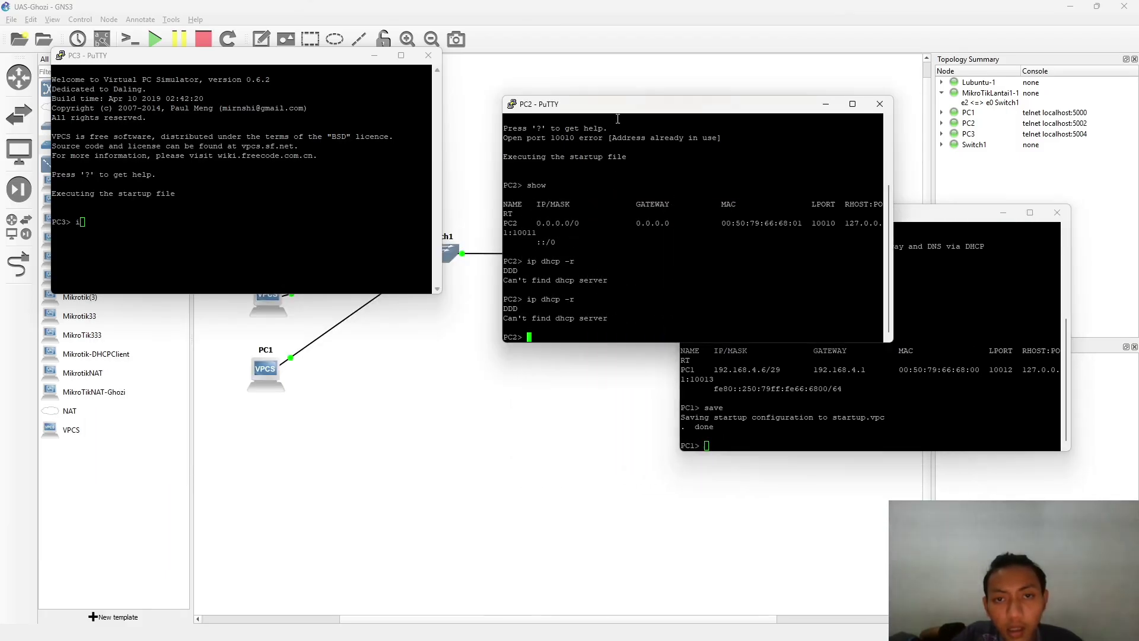
pyautogui.moveTo(618, 104); pyautogui.dragTo(435, 96)
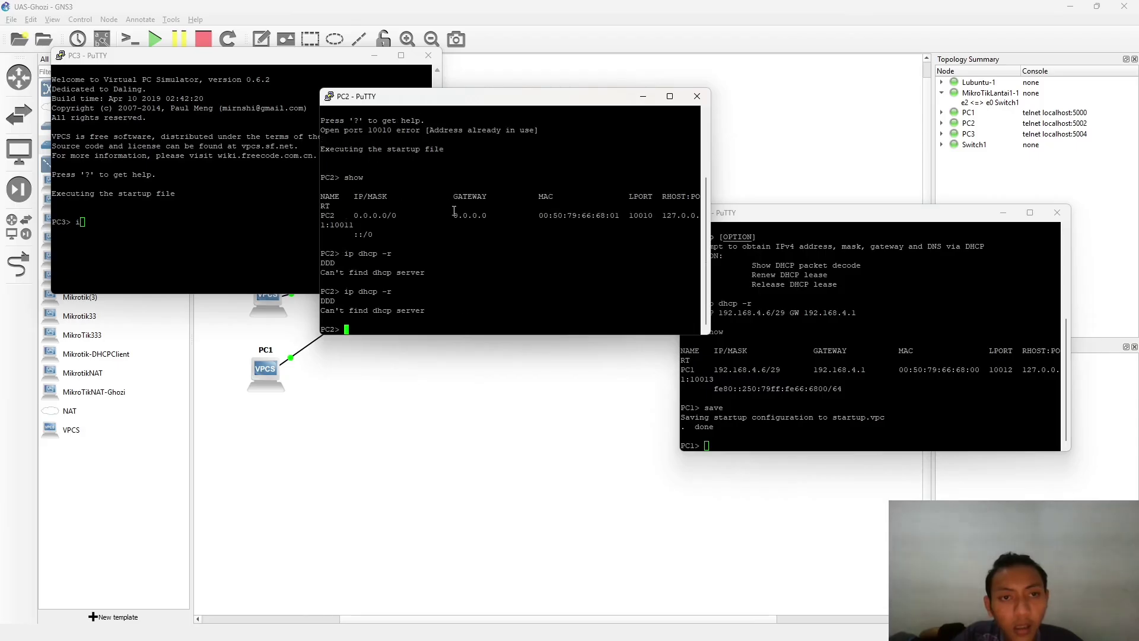
pyautogui.click(850, 337)
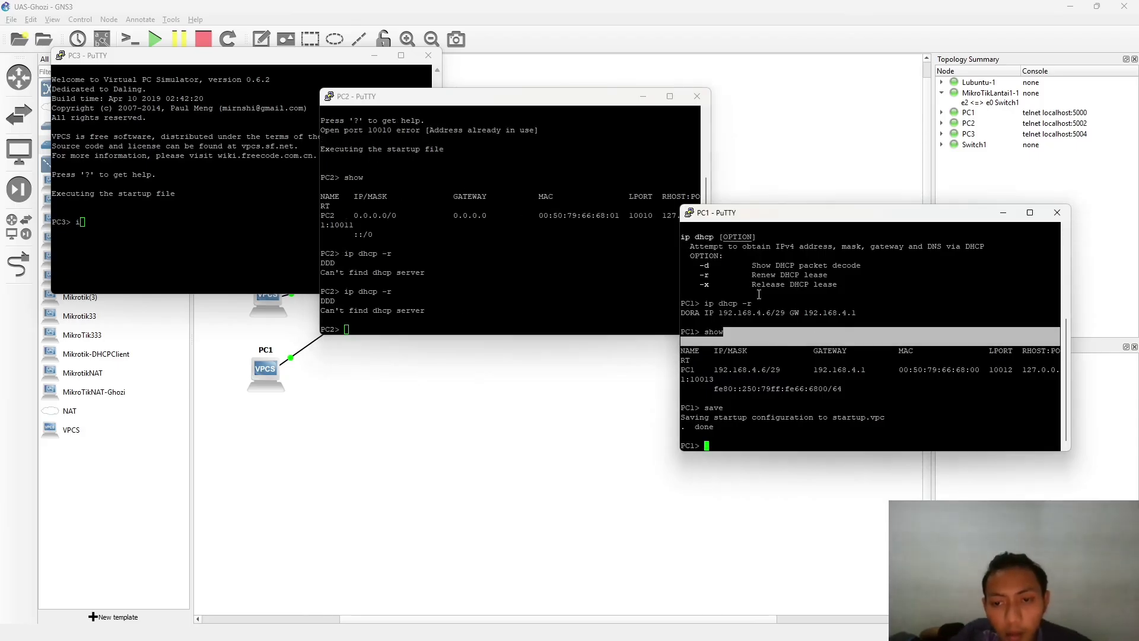
pyautogui.moveTo(534, 269); pyautogui.dragTo(321, 261)
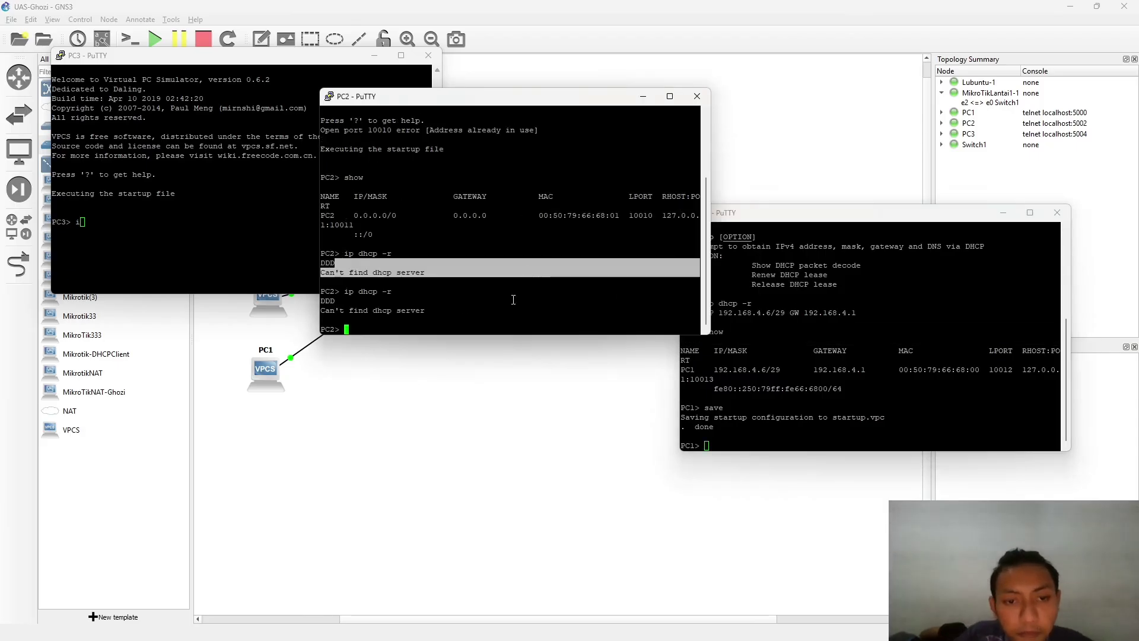
pyautogui.moveTo(548, 104); pyautogui.dragTo(475, 112)
pyautogui.click(621, 167)
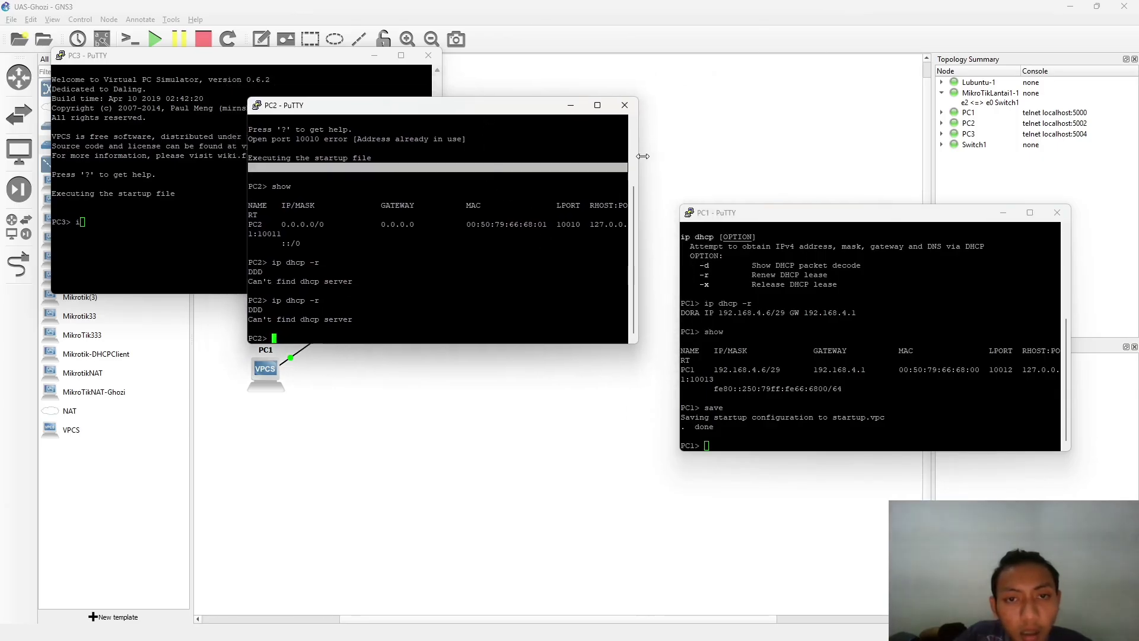
# - Run a plain 'ip dhcp' request in PC2's console
pyautogui.click(493, 259)
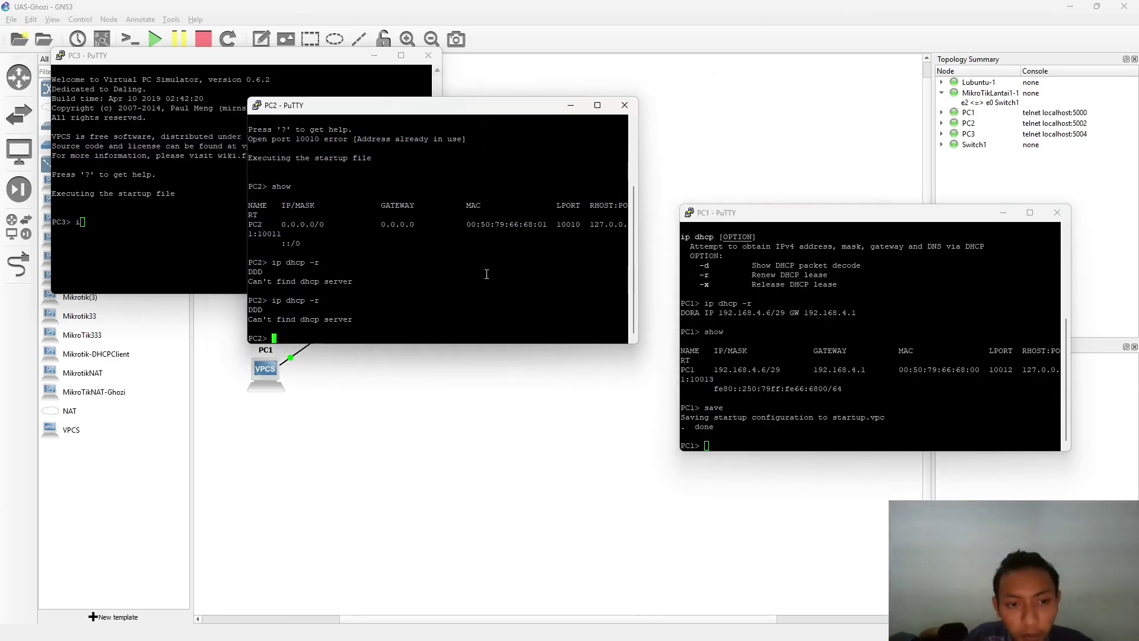
pyautogui.press('Up')
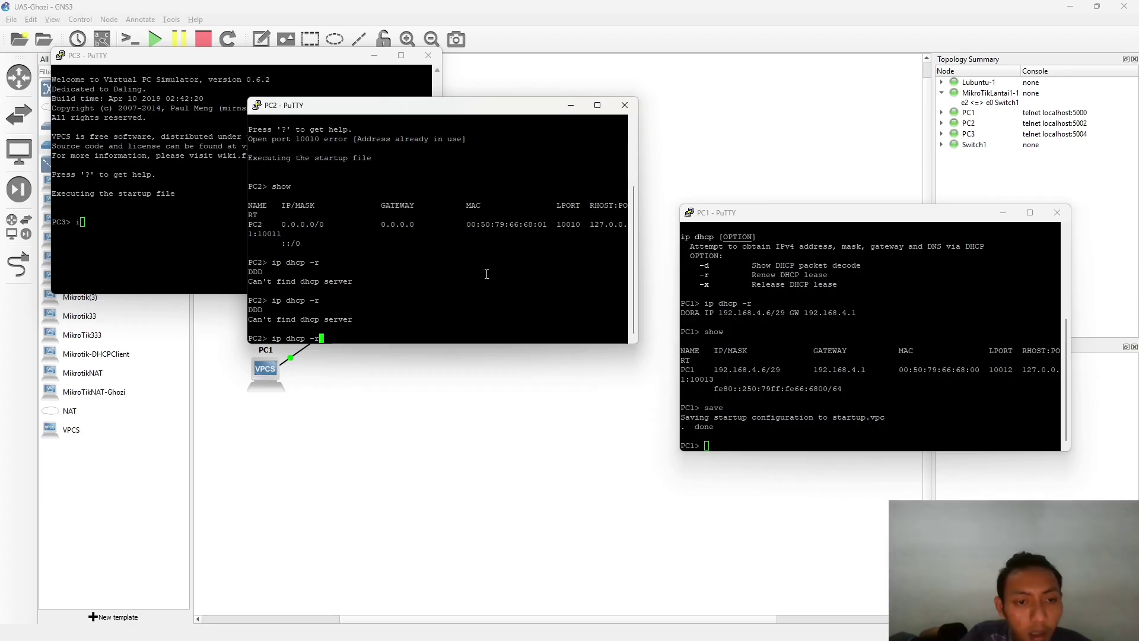
pyautogui.press('BackSpace')
pyautogui.press('BackSpace')
pyautogui.press('BackSpace')
pyautogui.press('BackSpace')
pyautogui.press('BackSpace')
pyautogui.press('BackSpace')
pyautogui.press('BackSpace')
pyautogui.press('BackSpace')
pyautogui.press('BackSpace')
pyautogui.press('BackSpace')
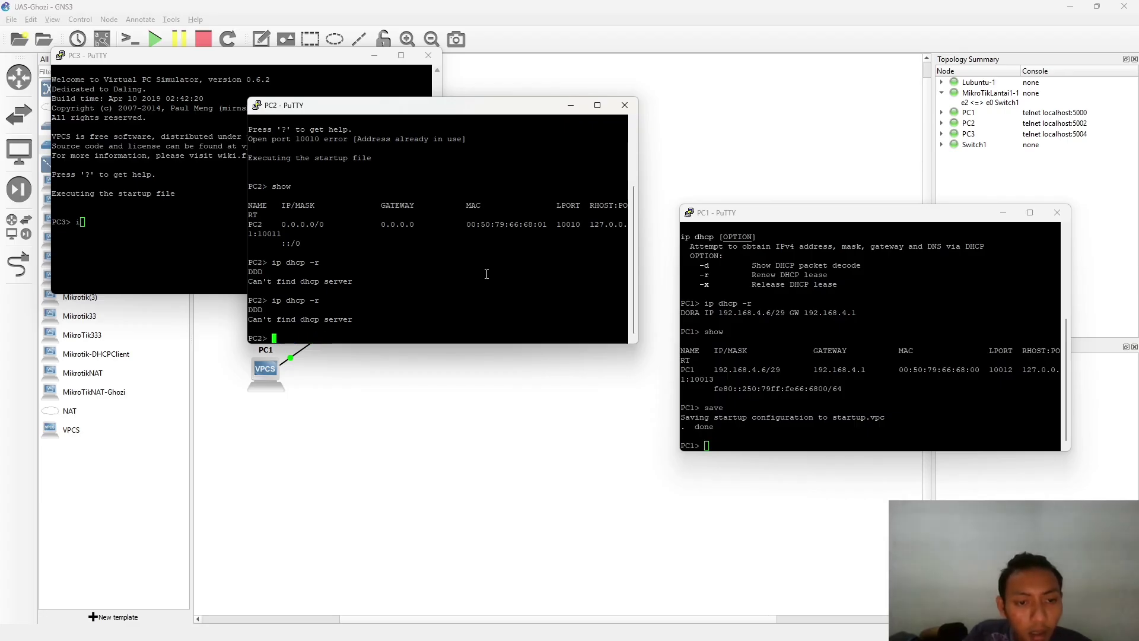
pyautogui.write('ip d')
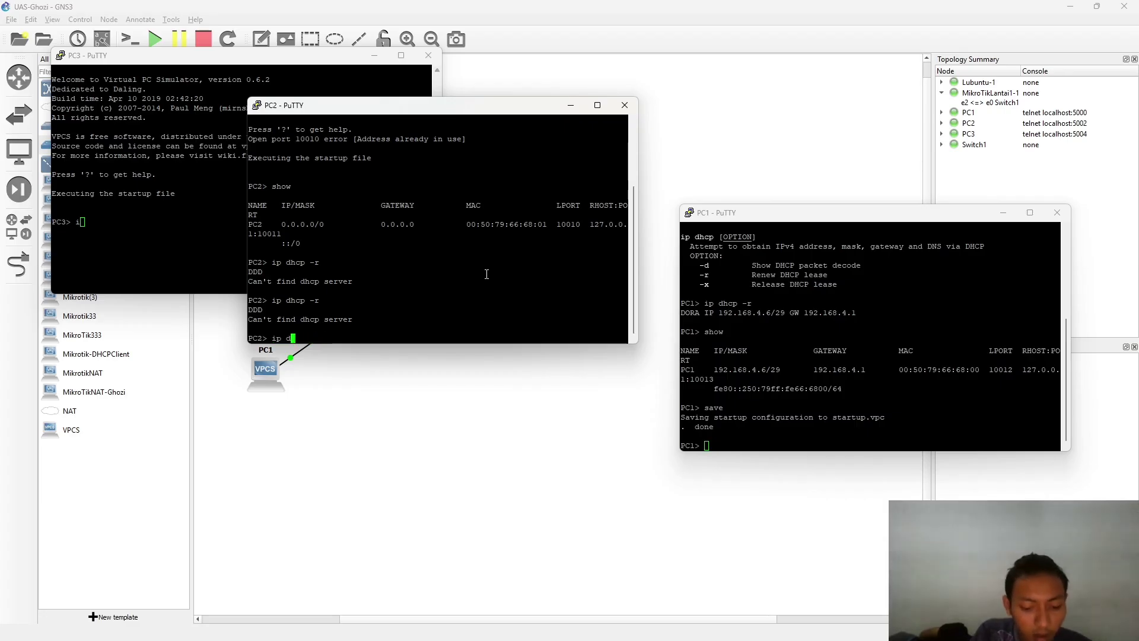
pyautogui.write('gcp -r')
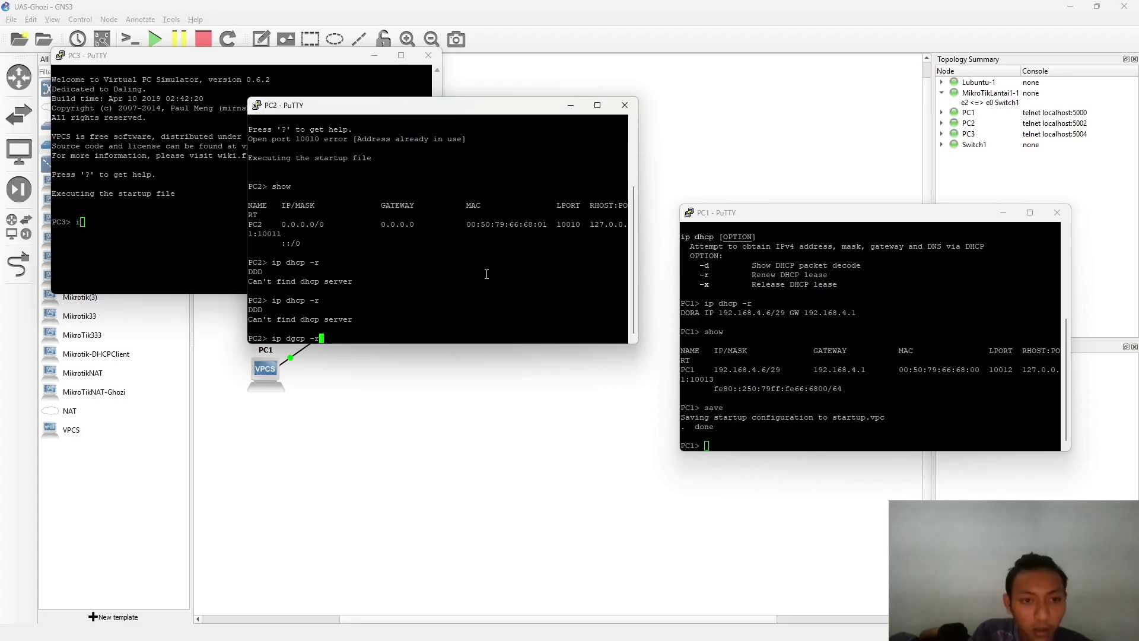
pyautogui.press('BackSpace')
pyautogui.press('BackSpace')
pyautogui.press('BackSpace')
pyautogui.press('BackSpace')
pyautogui.press('BackSpace')
pyautogui.press('BackSpace')
pyautogui.press('BackSpace')
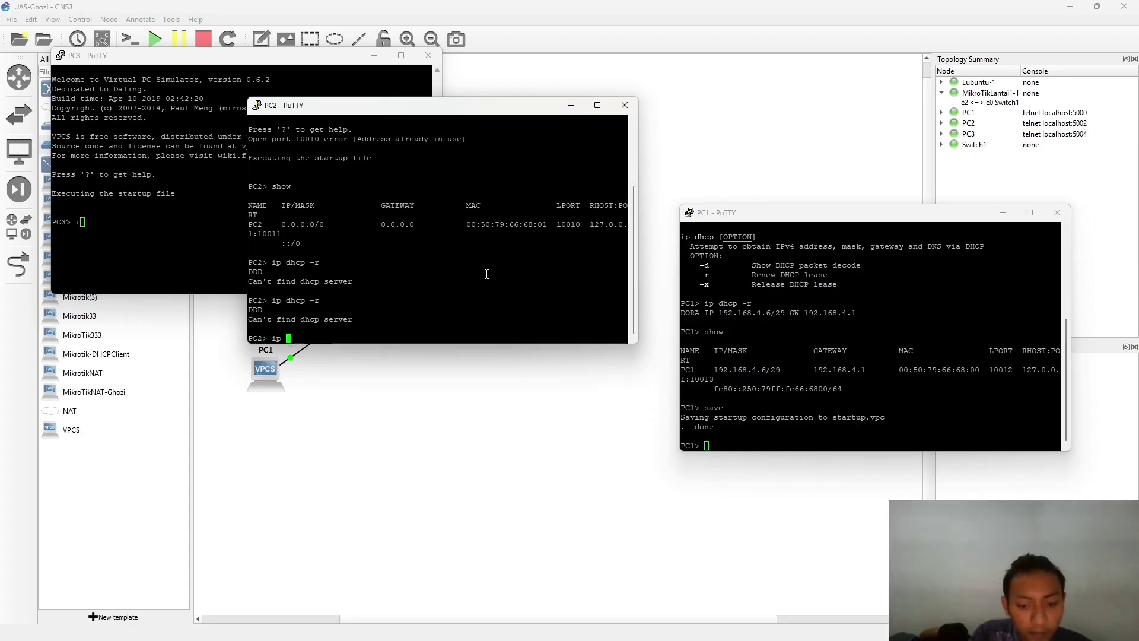
pyautogui.write('dhcp')
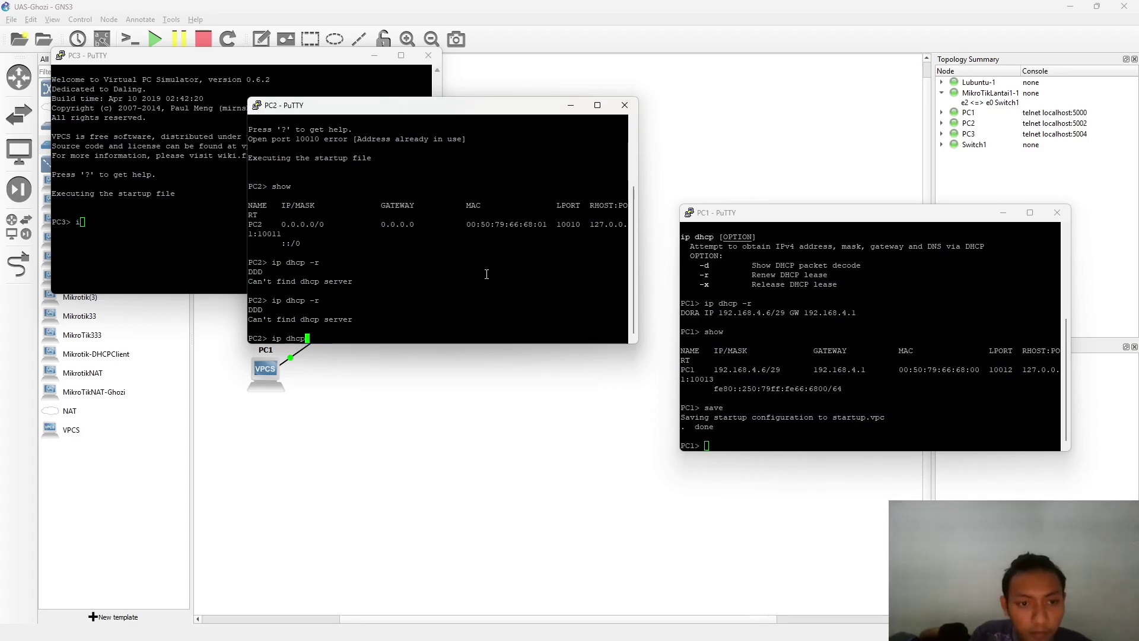
pyautogui.press('Return')
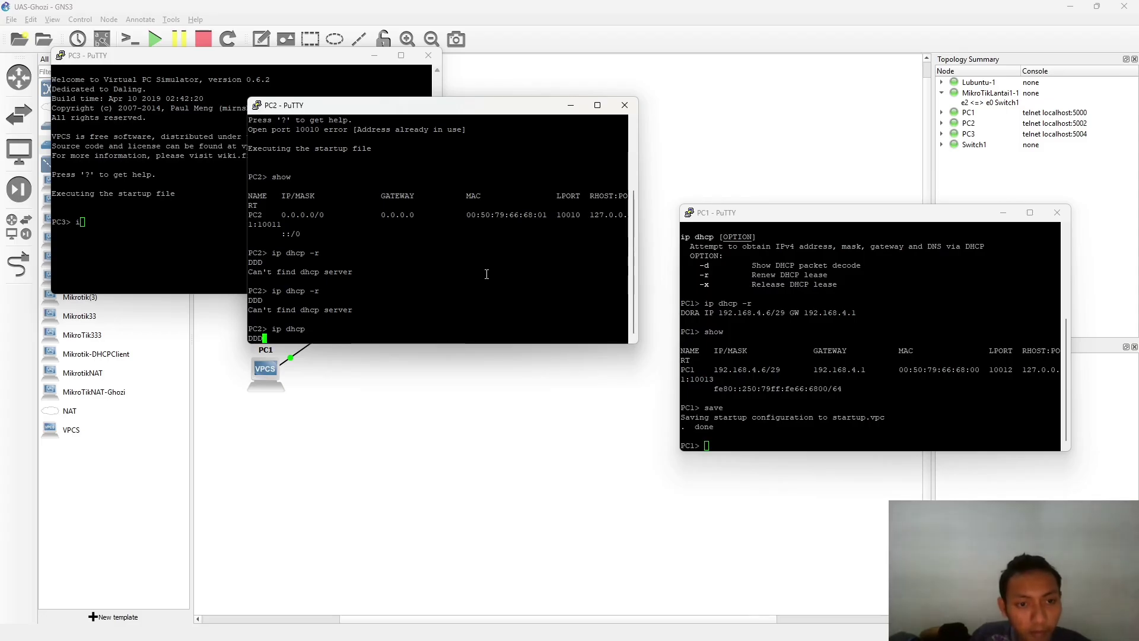
pyautogui.press('Up')
pyautogui.press('Down')
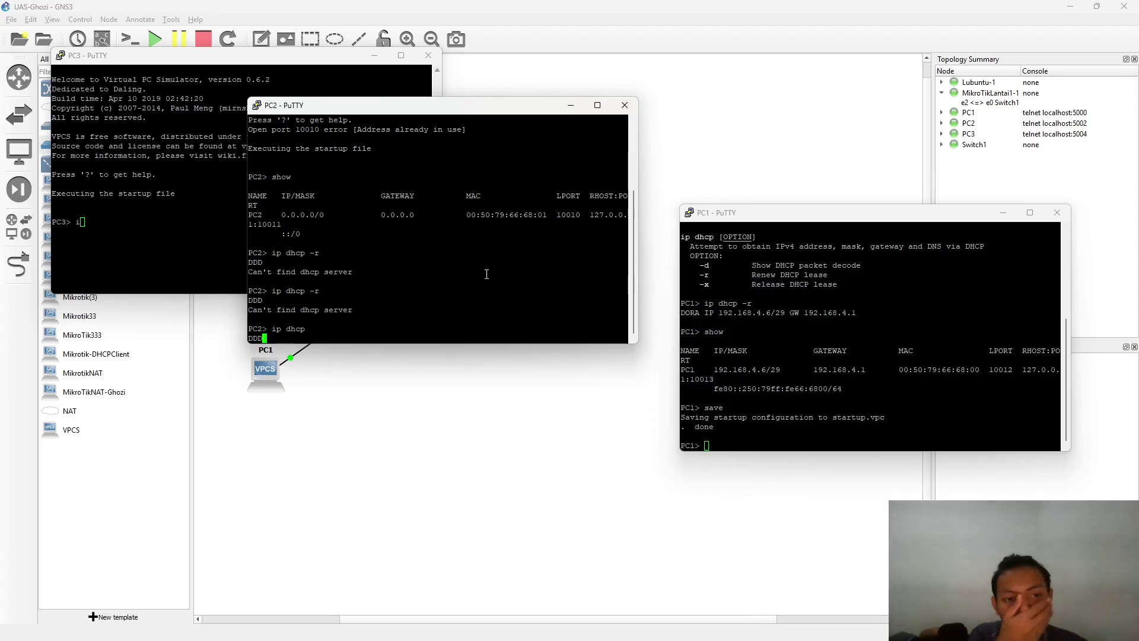
# - Run 'ip dhcp -r' on PC3, leasing 192.168.4.5/29 with gateway 192.168.4.1
pyautogui.click(186, 246)
pyautogui.write('i')
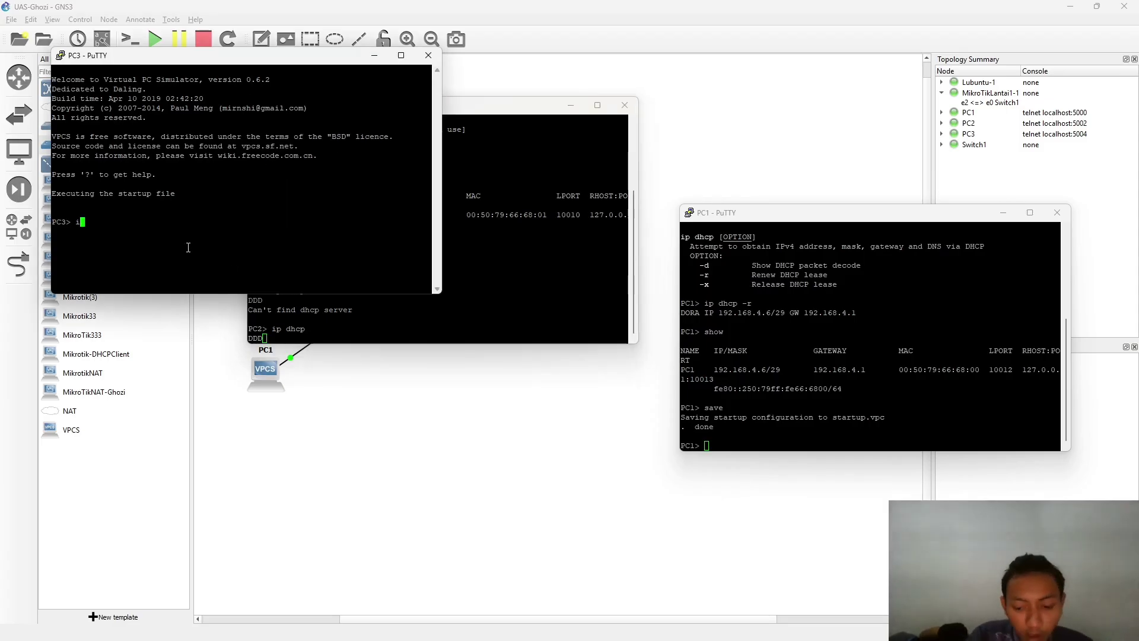
pyautogui.write('p d')
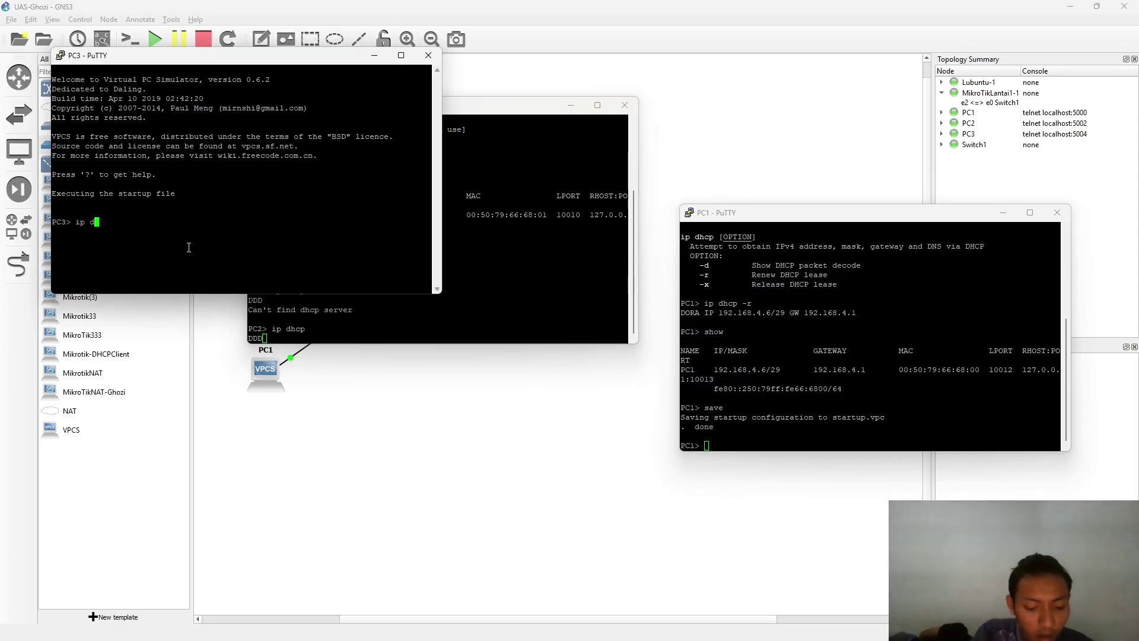
pyautogui.write('hcp -')
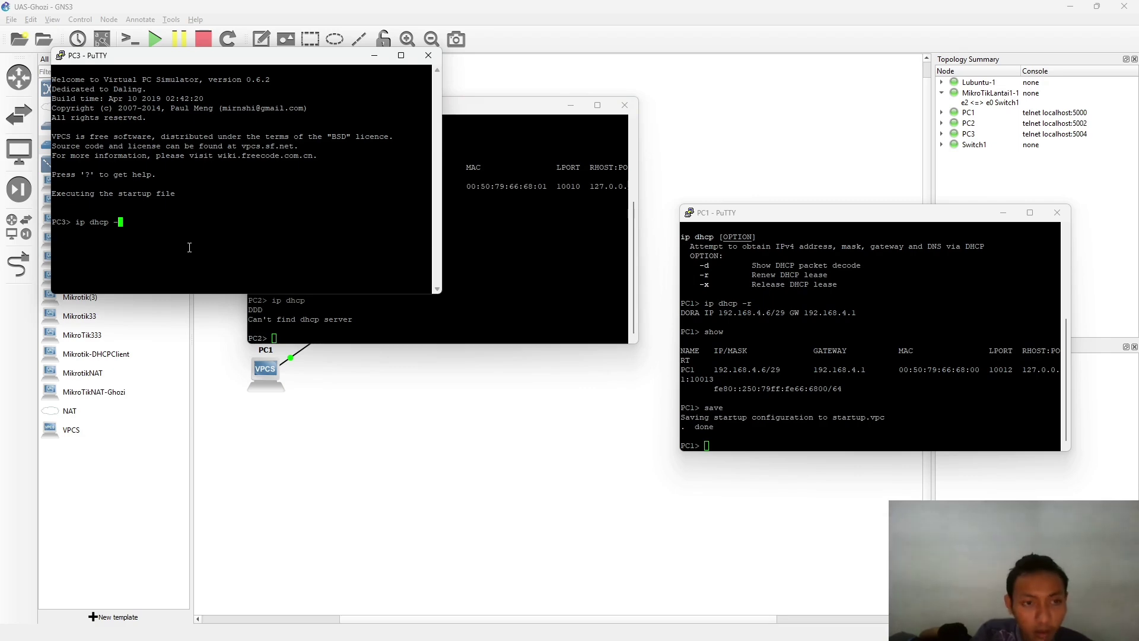
pyautogui.write('r')
pyautogui.press('Return')
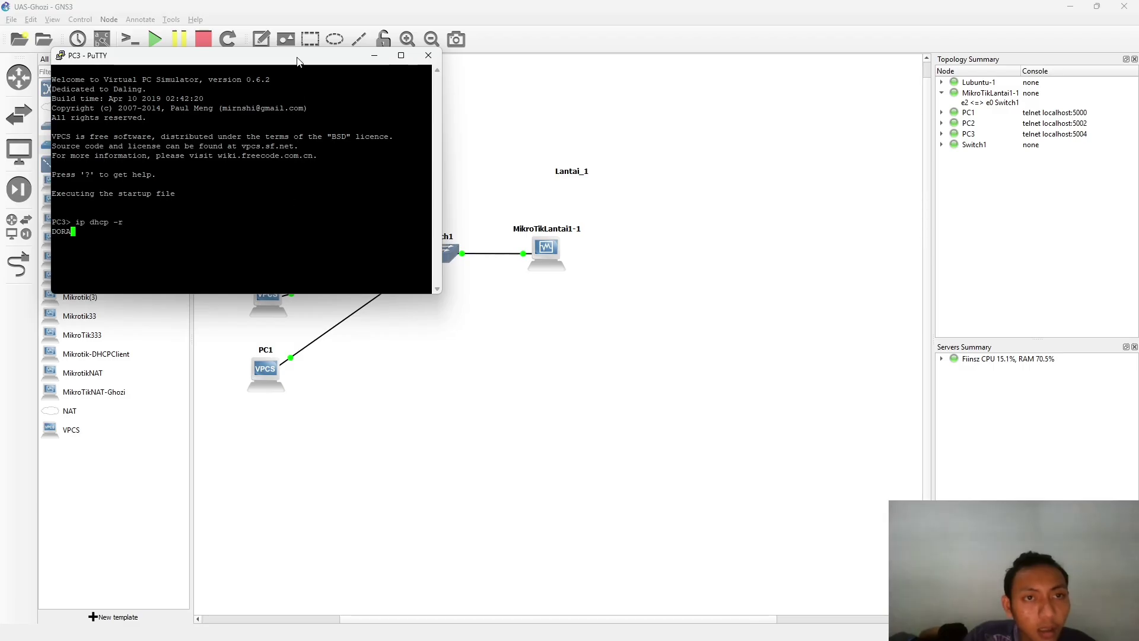
pyautogui.moveTo(295, 61); pyautogui.dragTo(706, 64)
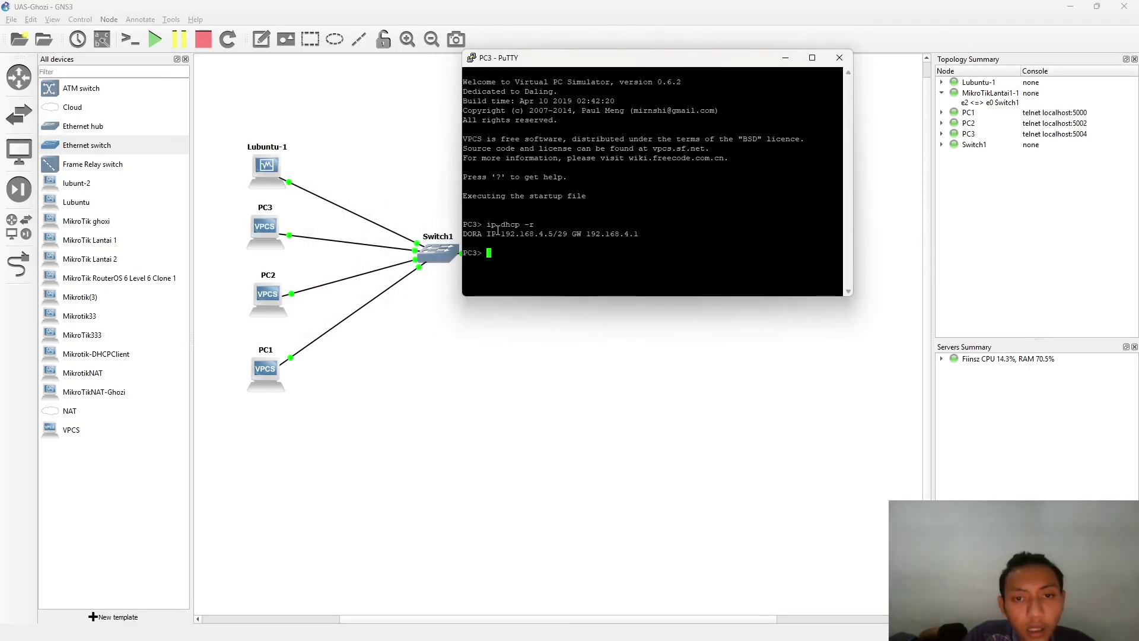
# - Send PC2 another 'ip dhcp -r' request and move its console off the topology
pyautogui.hotkey('alt', 'Tab')
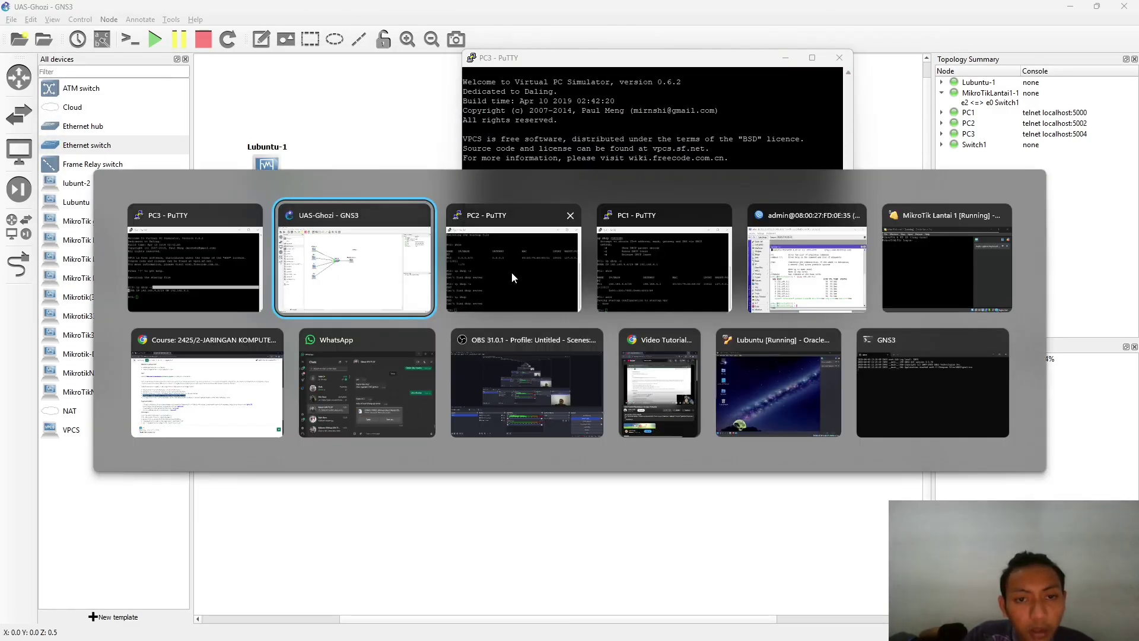
pyautogui.click(512, 272)
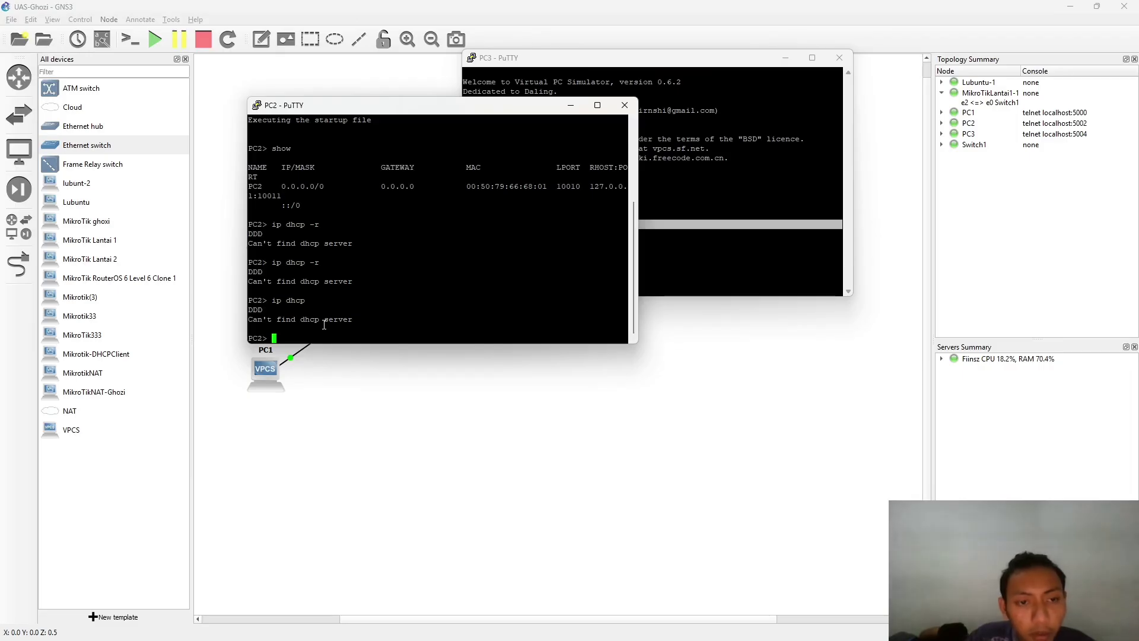
pyautogui.press('Up')
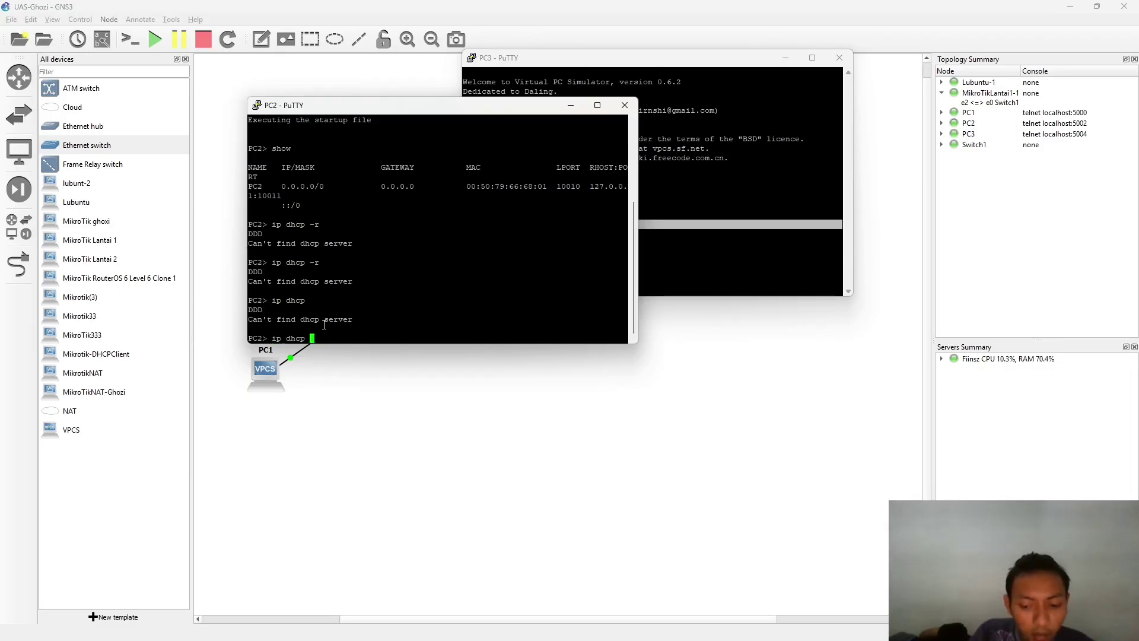
pyautogui.write('-r')
pyautogui.press('Return')
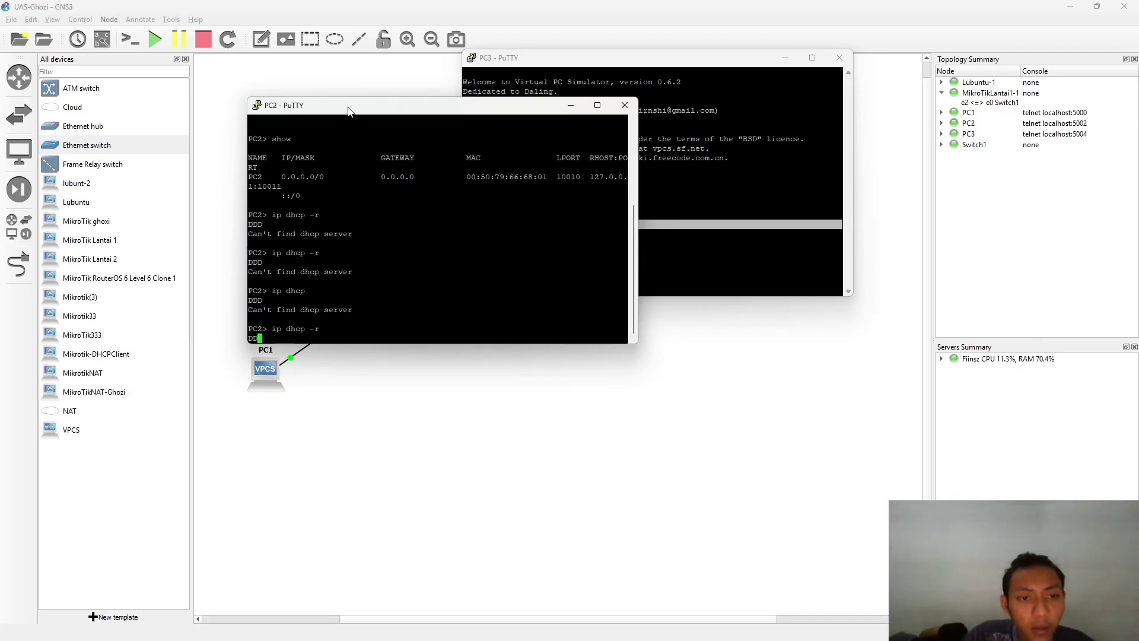
pyautogui.moveTo(358, 107); pyautogui.dragTo(428, 308)
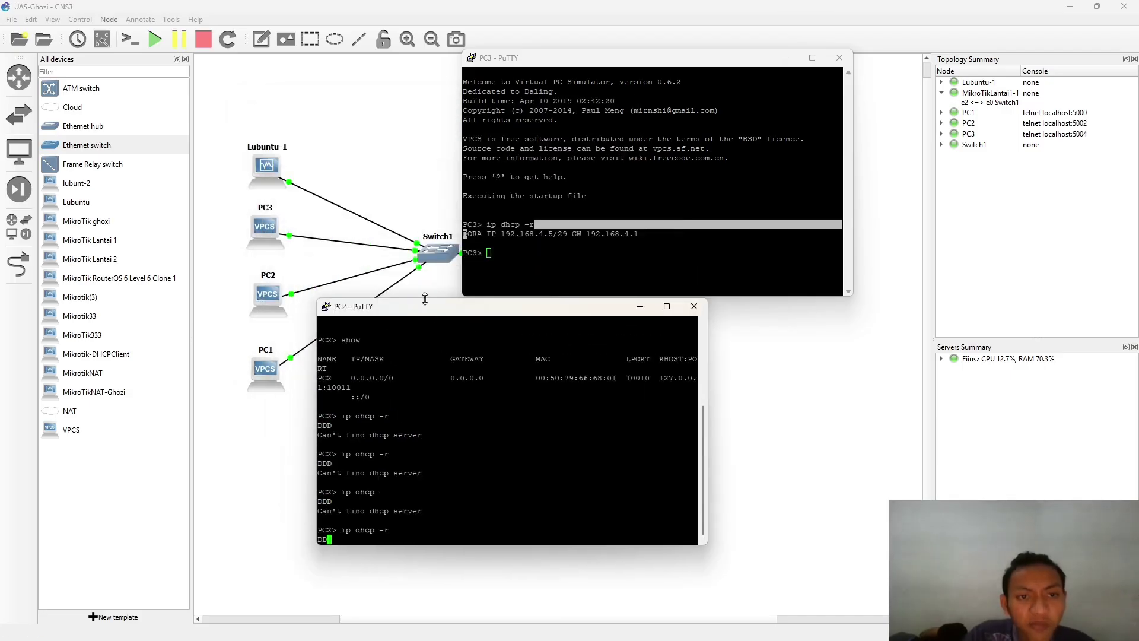
pyautogui.click(359, 146)
# - Bring up the Lubuntu VM and open its advanced network connection settings
pyautogui.doubleClick(267, 167)
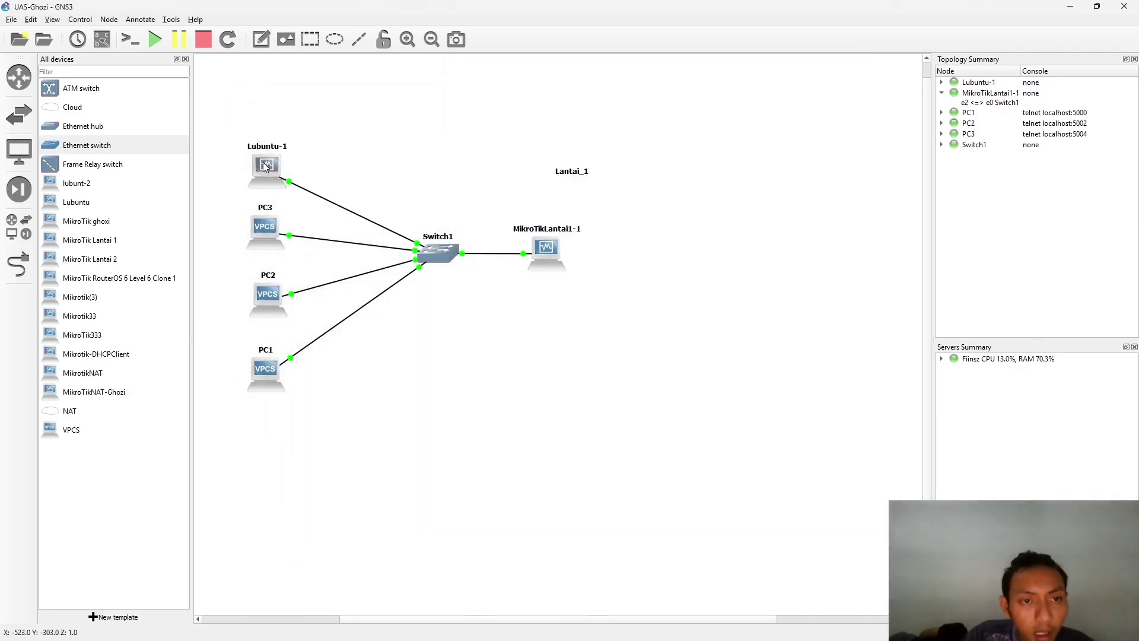
pyautogui.click(760, 183)
pyautogui.press('super+Tab')
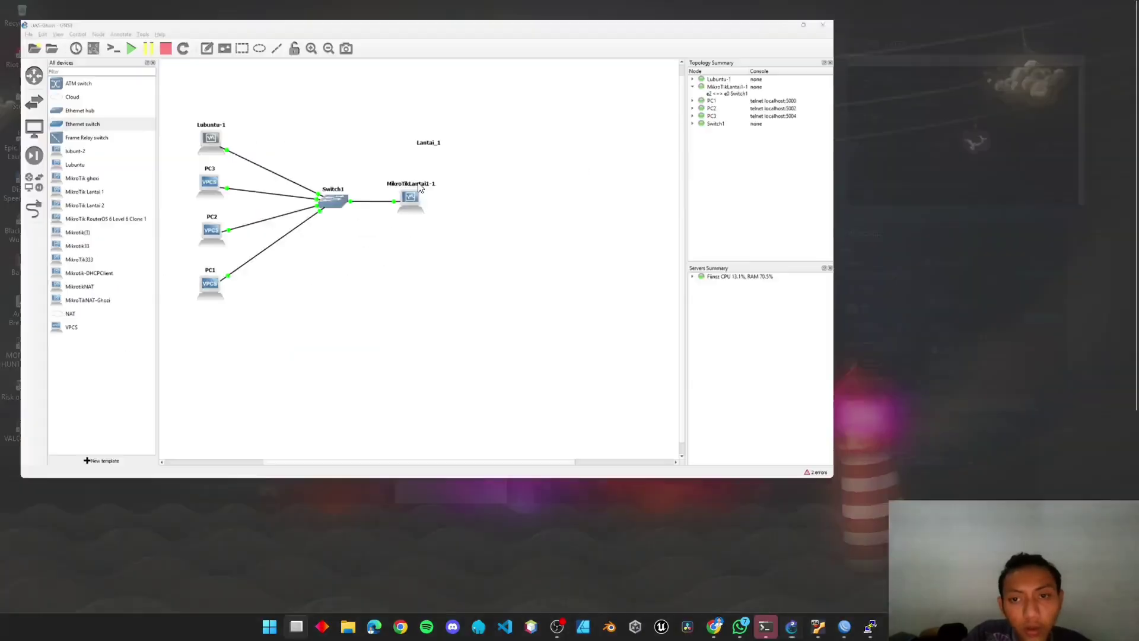
pyautogui.scroll(-1, 493, 320)
pyautogui.click(653, 401)
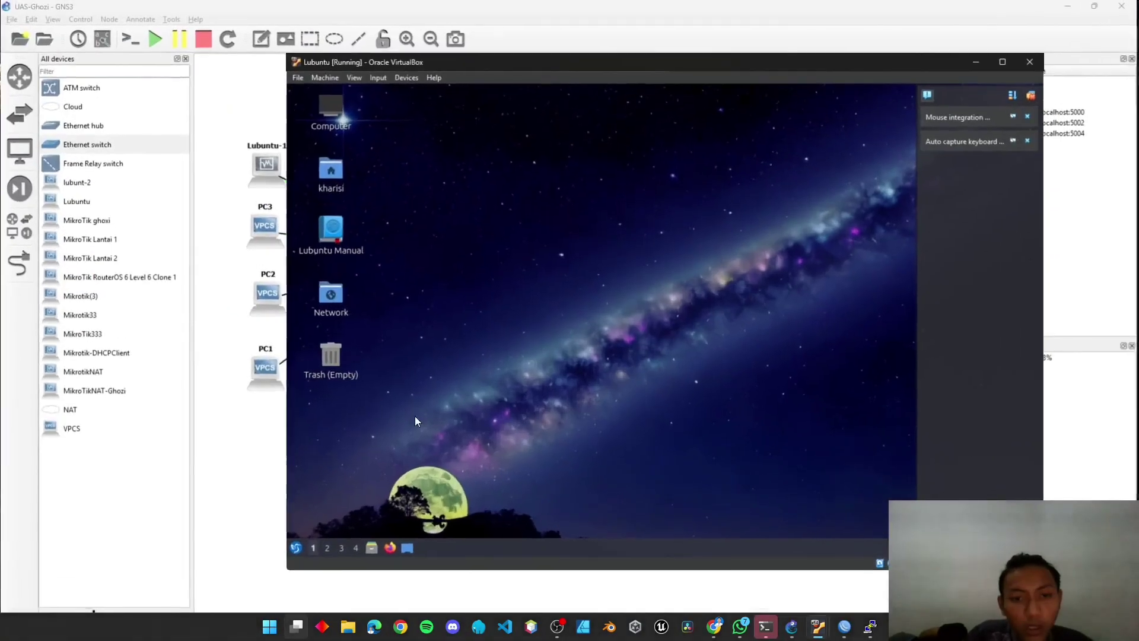
pyautogui.click(295, 549)
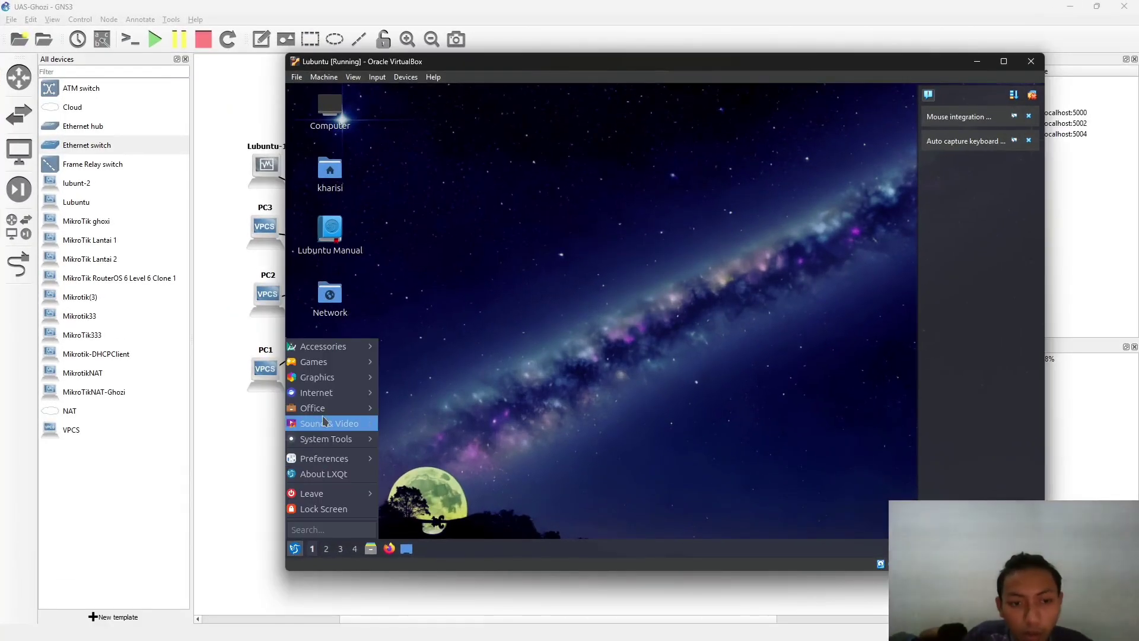
pyautogui.moveTo(324, 392)
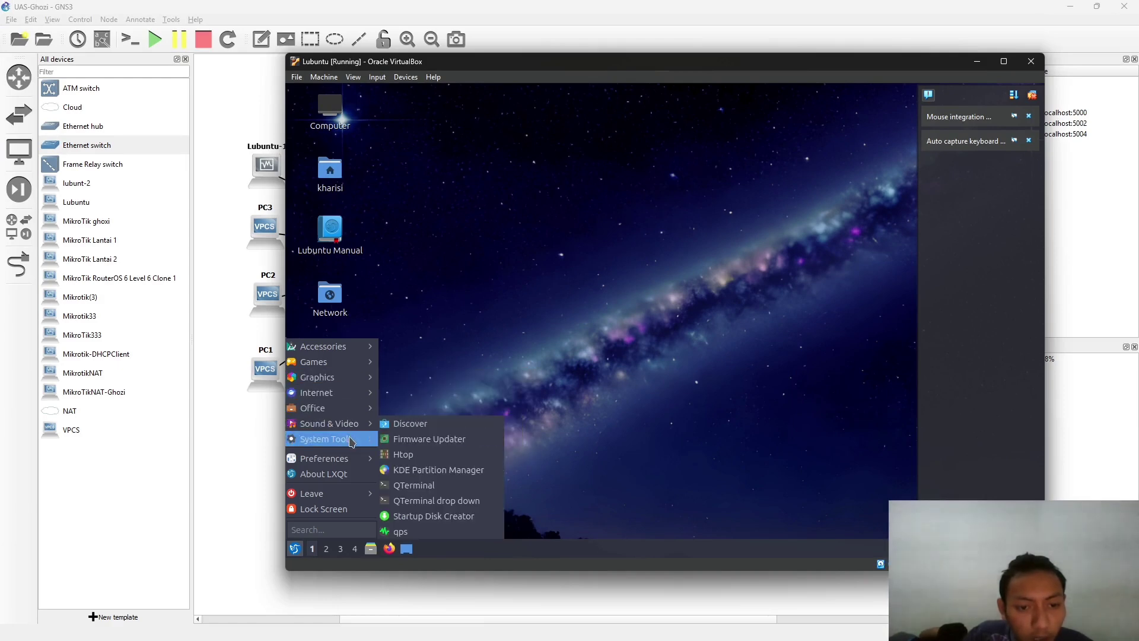
pyautogui.moveTo(332, 458)
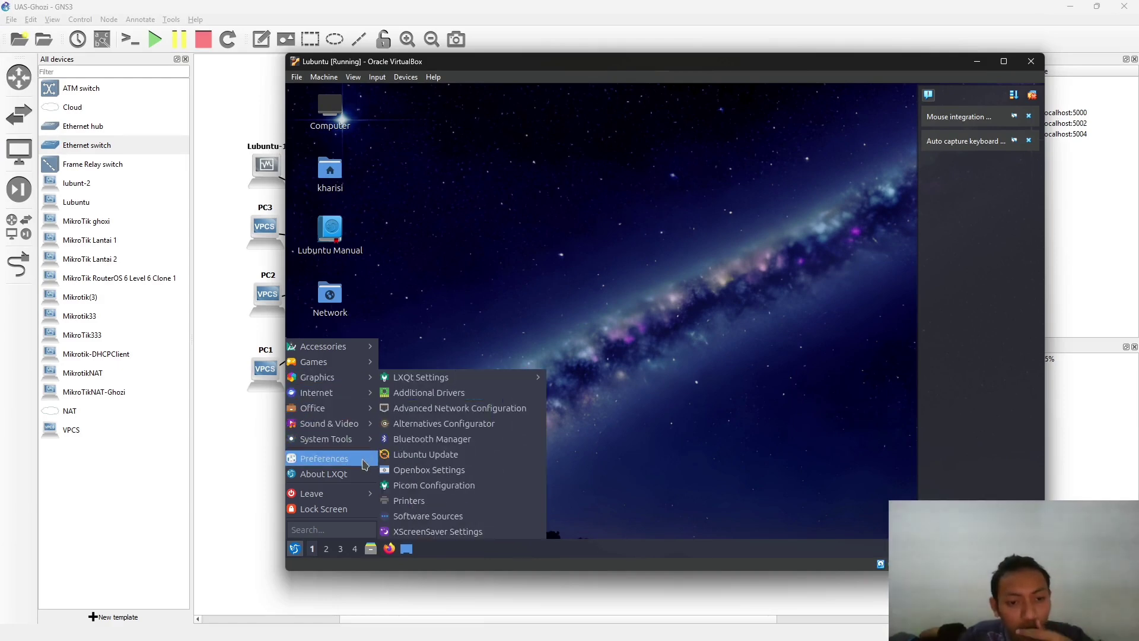
pyautogui.click(416, 408)
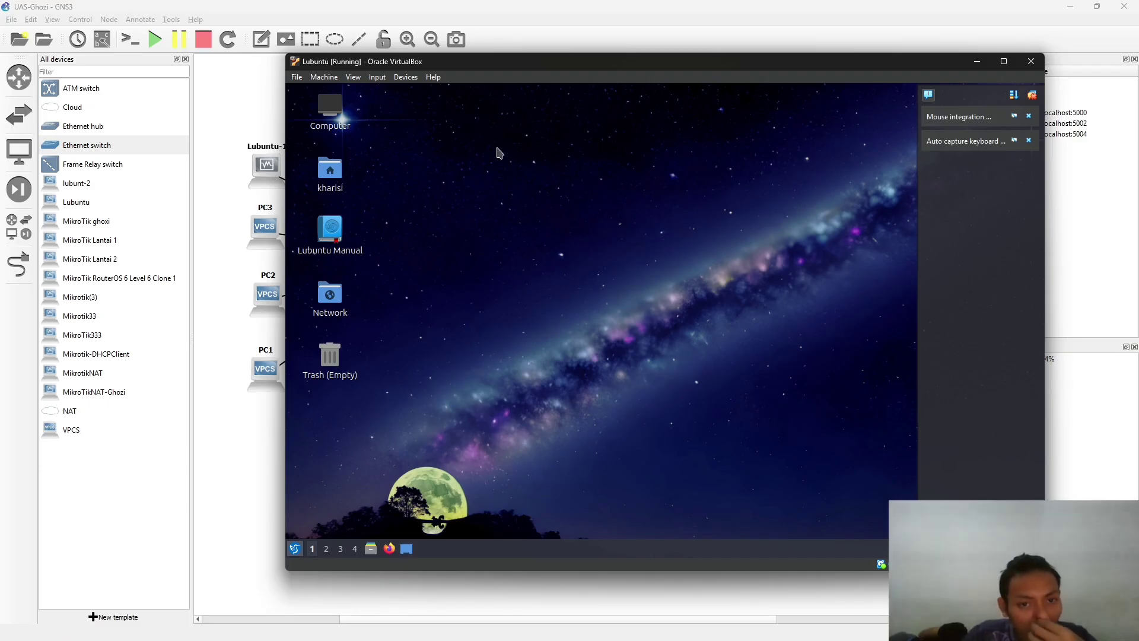
# - Set Wired connection 1 IPv4 to Automatic (DHCP), remove 192.168.1.1/24, and save
pyautogui.doubleClick(579, 255)
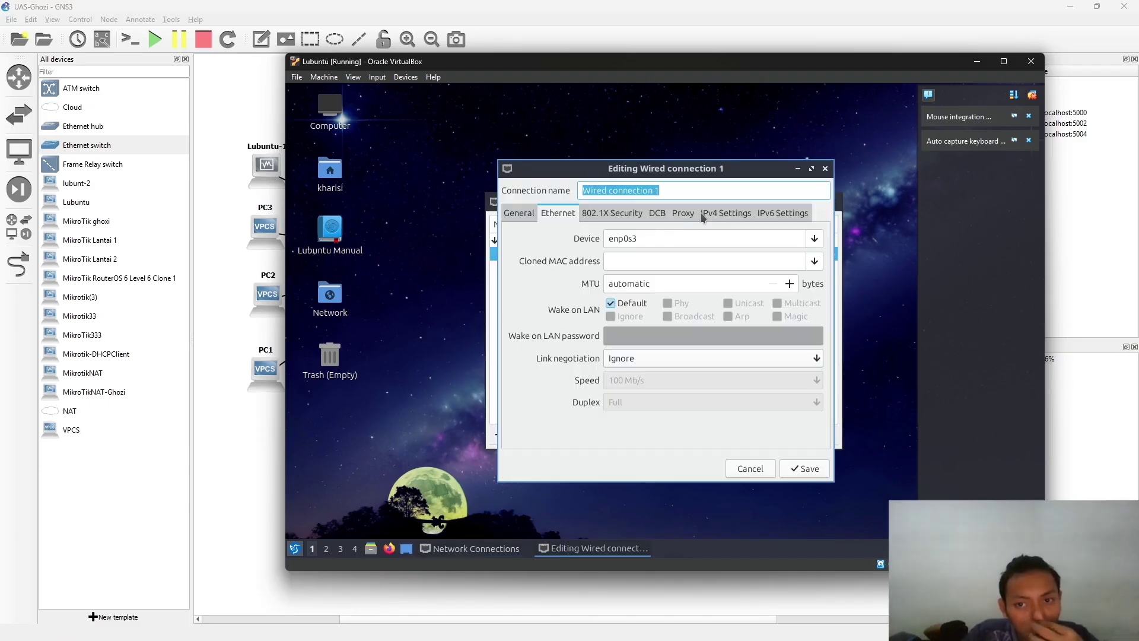
pyautogui.click(726, 213)
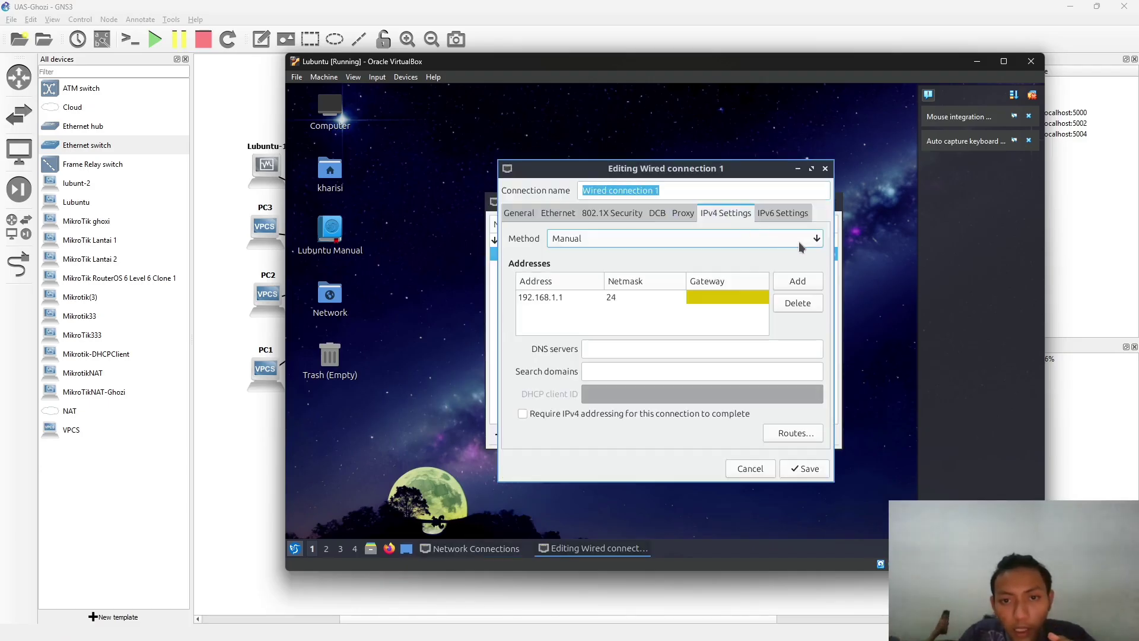
pyautogui.click(709, 240)
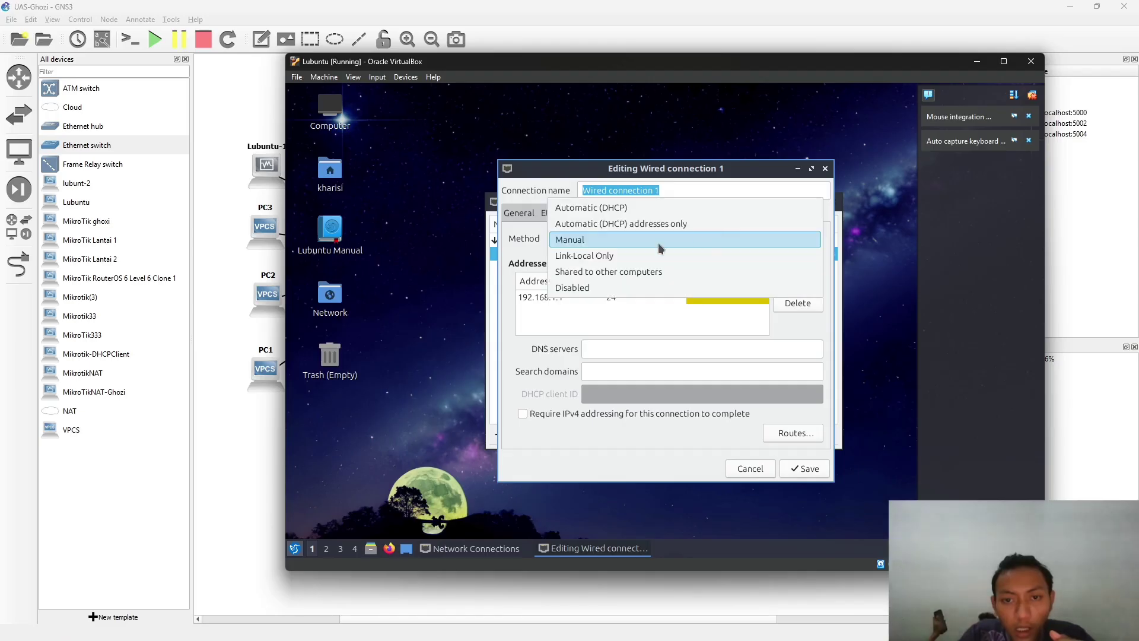
pyautogui.click(625, 224)
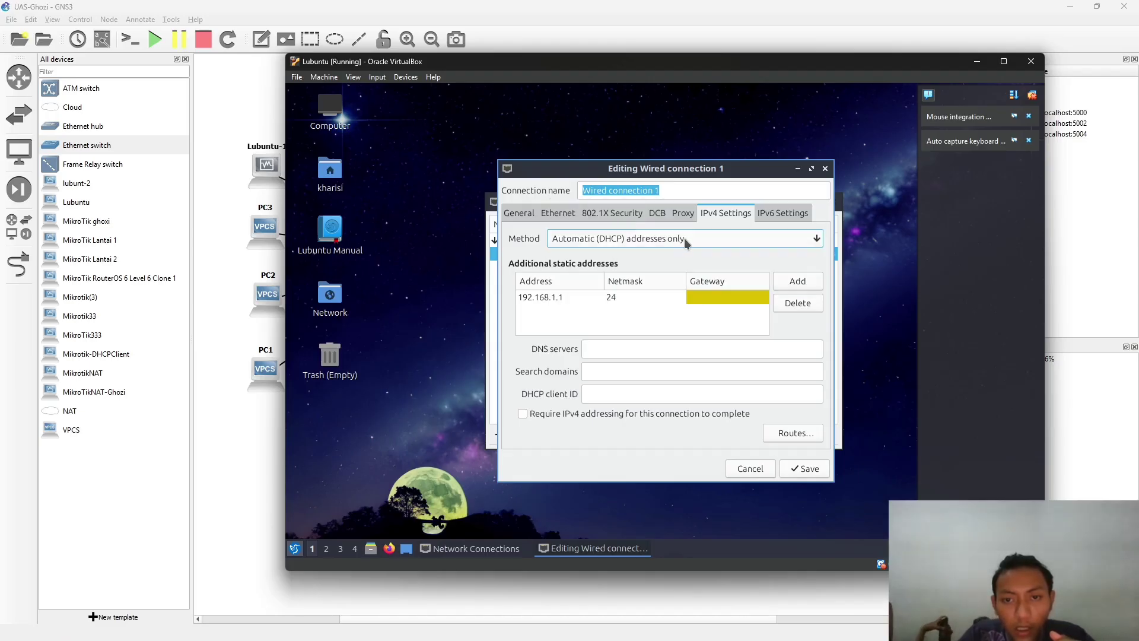
pyautogui.click(721, 244)
pyautogui.click(736, 218)
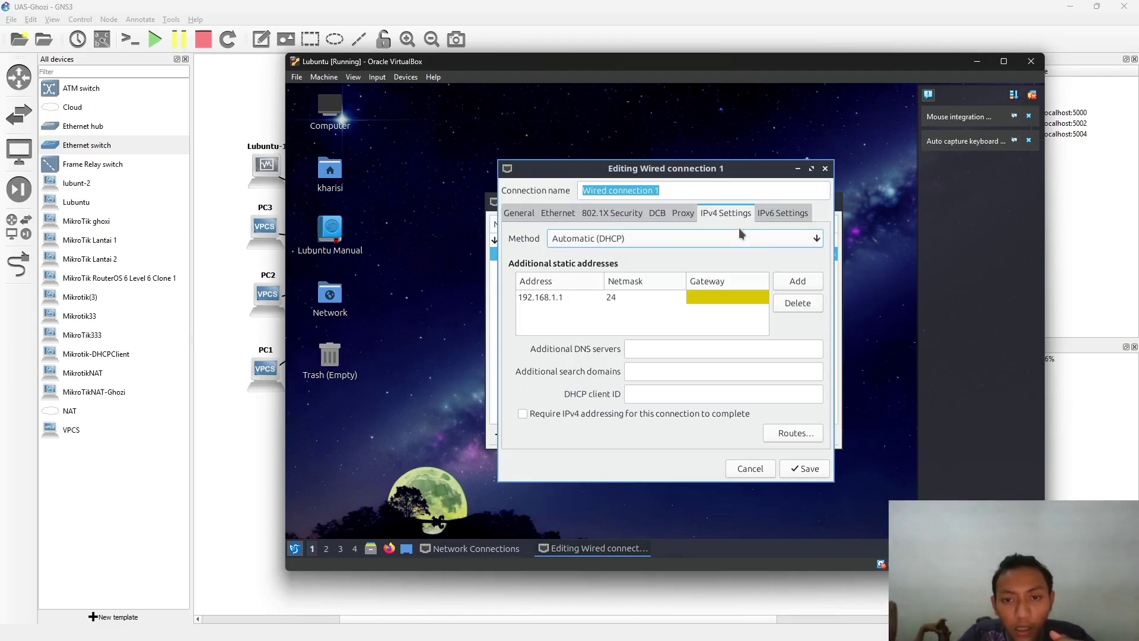
pyautogui.click(797, 304)
pyautogui.click(805, 468)
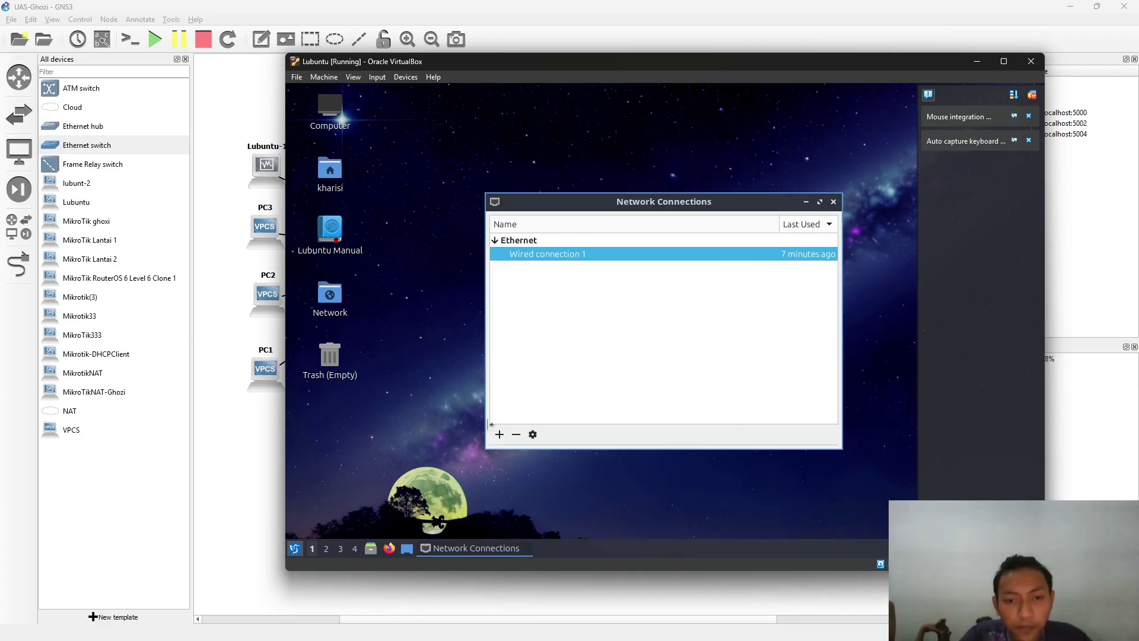
pyautogui.click(295, 548)
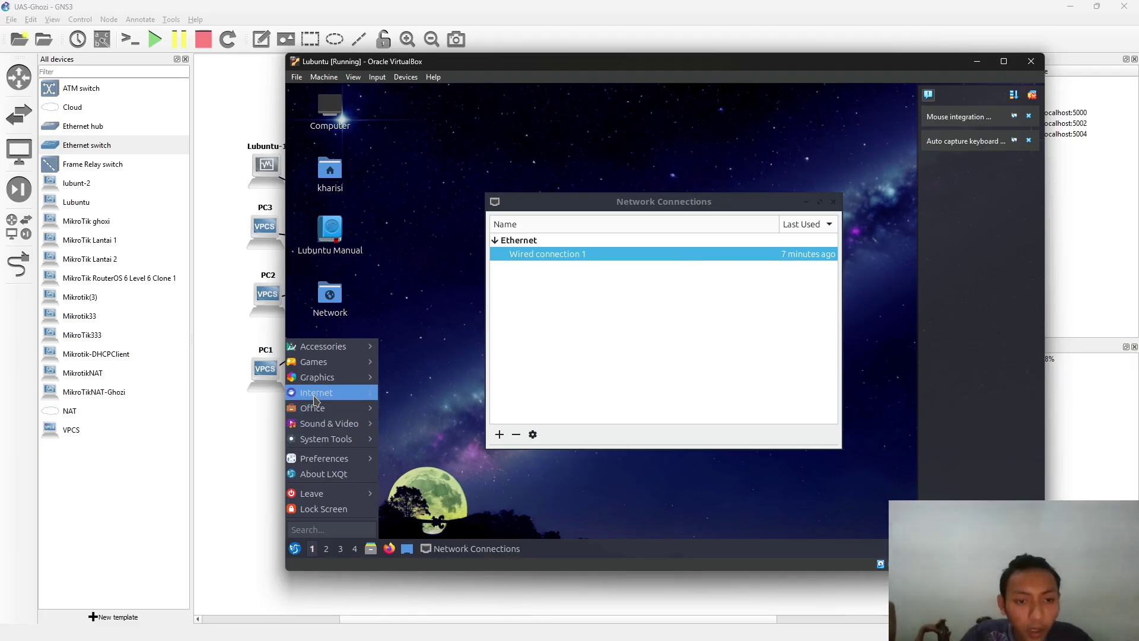
# - Open QTerminal in Lubuntu and ping 192.168.4.1, which fails with 'Network is unreachable'
pyautogui.moveTo(327, 446)
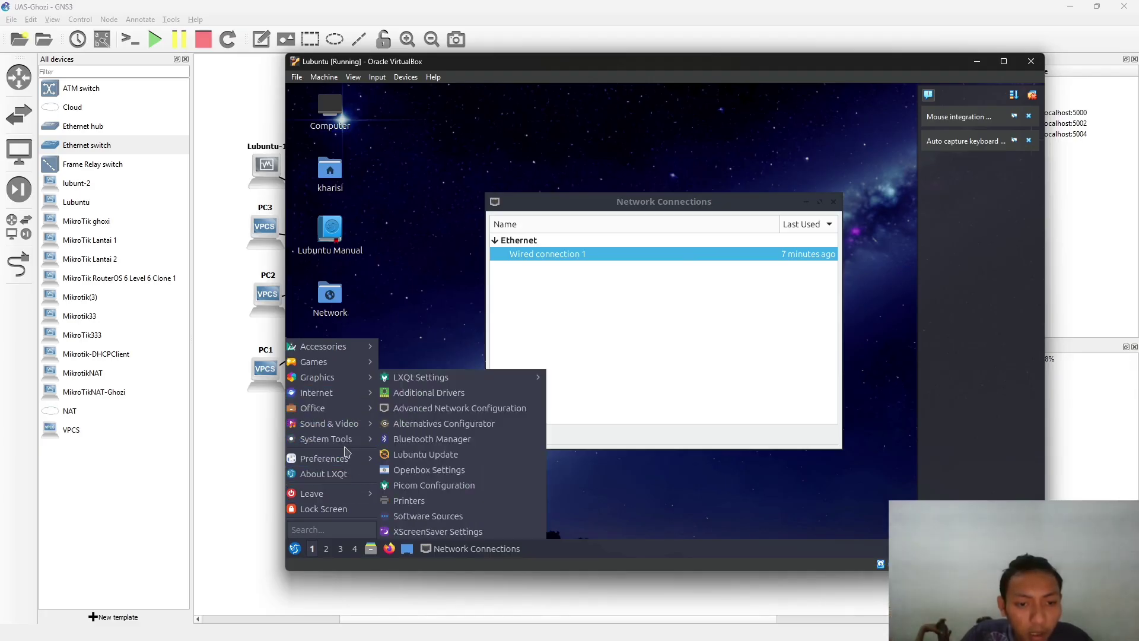
pyautogui.click(415, 486)
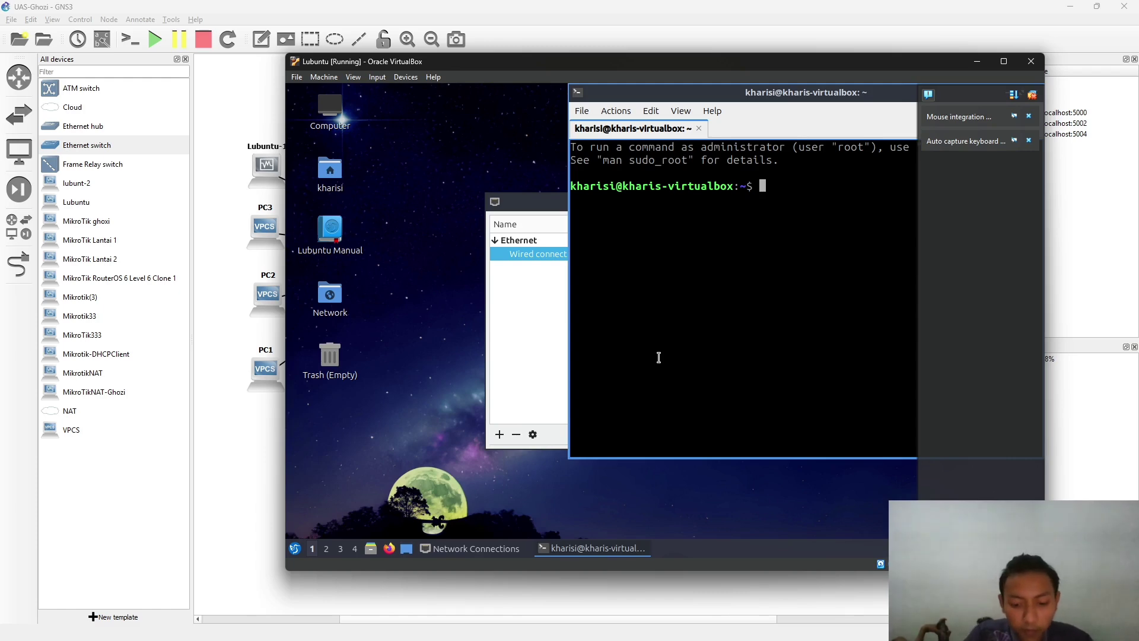
pyautogui.write('ping')
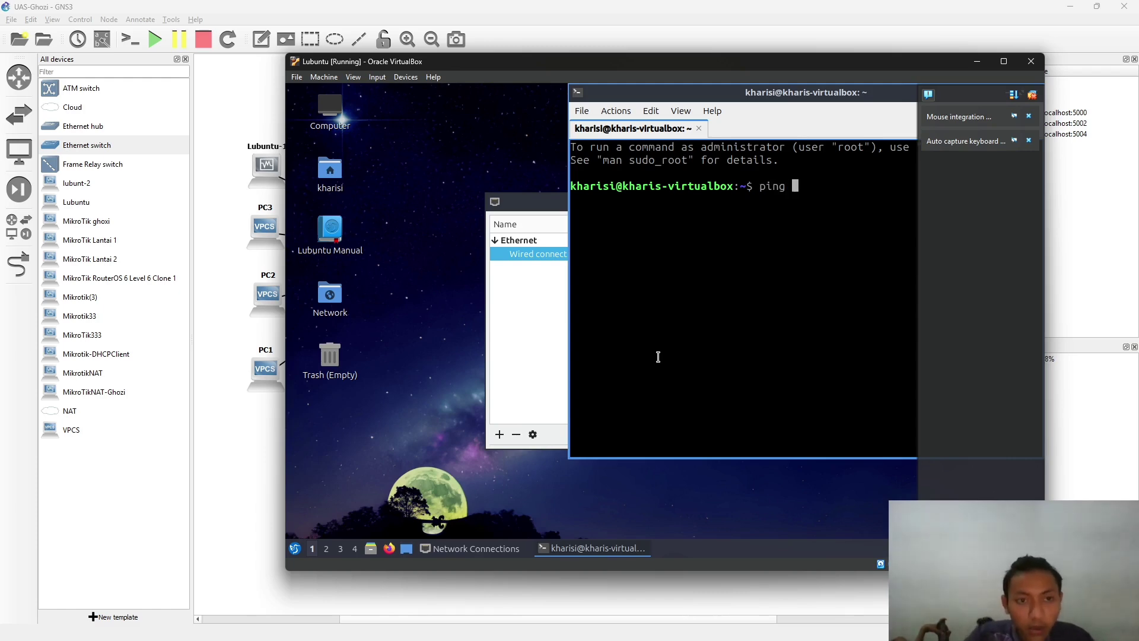
pyautogui.moveTo(594, 61); pyautogui.dragTo(587, 242)
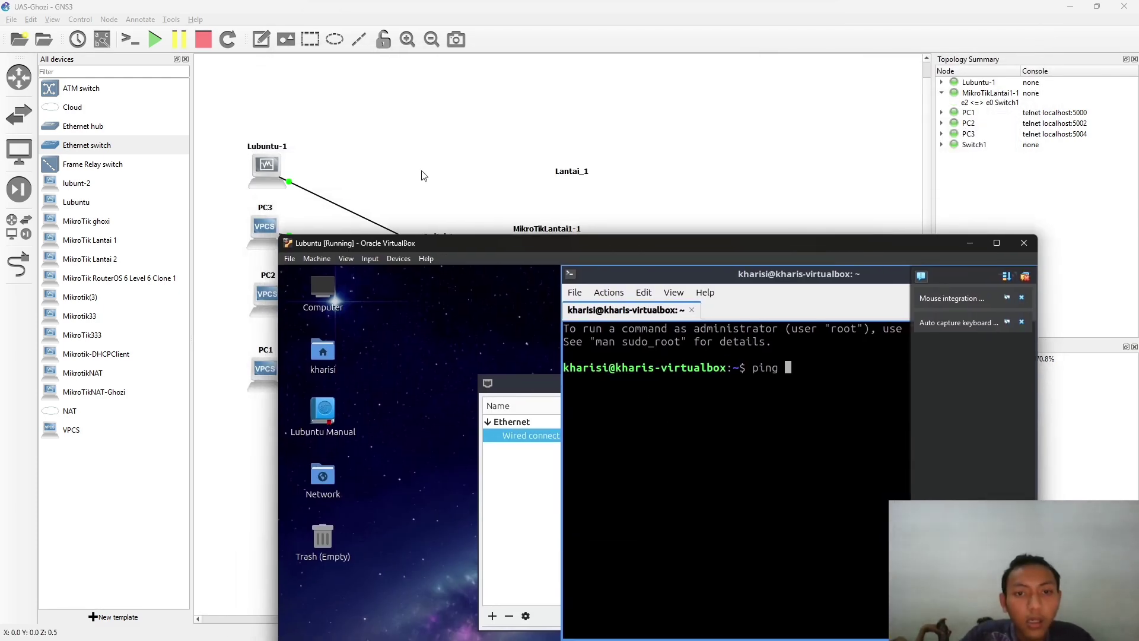
pyautogui.hotkey('alt', 'Tab')
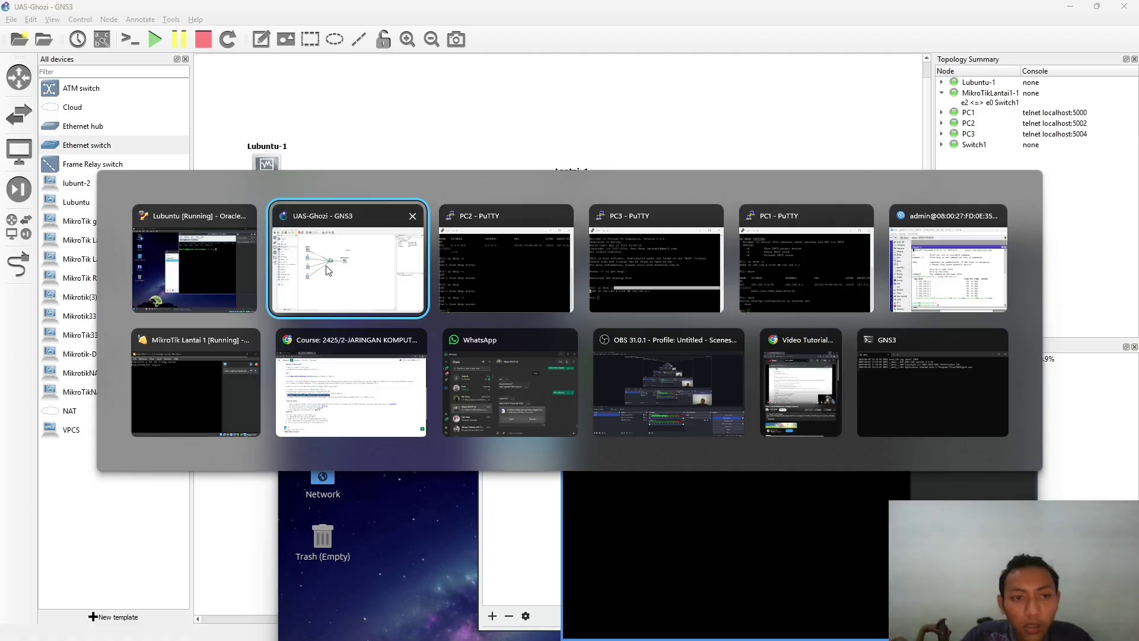
pyautogui.click(254, 265)
pyautogui.write('a92')
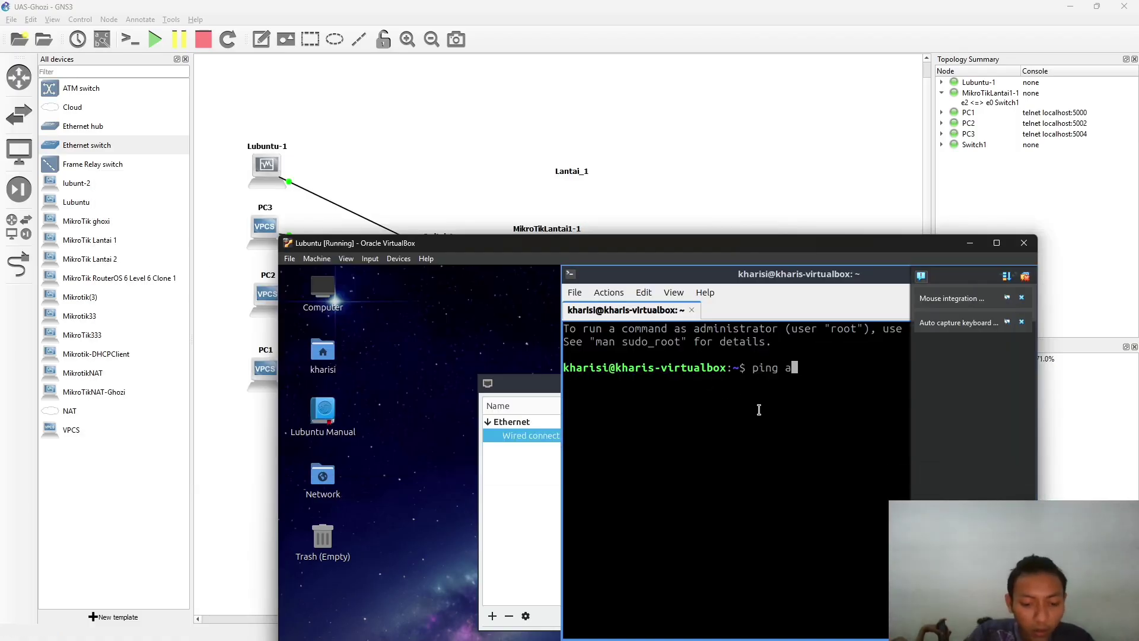
pyautogui.press('BackSpace')
pyautogui.press('BackSpace')
pyautogui.press('BackSpace')
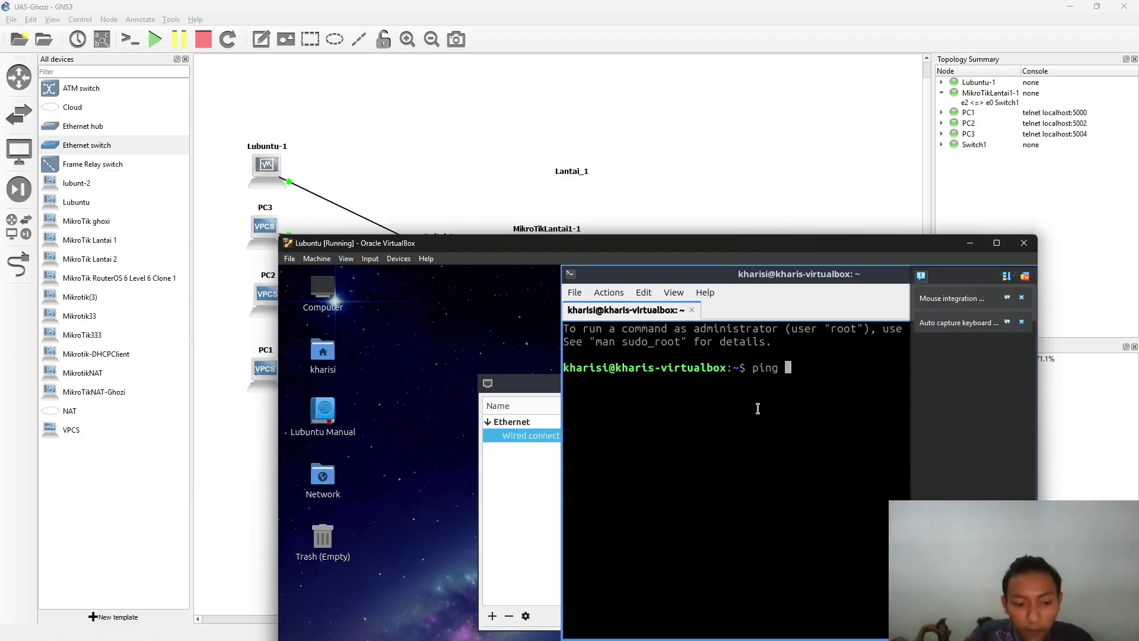
pyautogui.write('192.16')
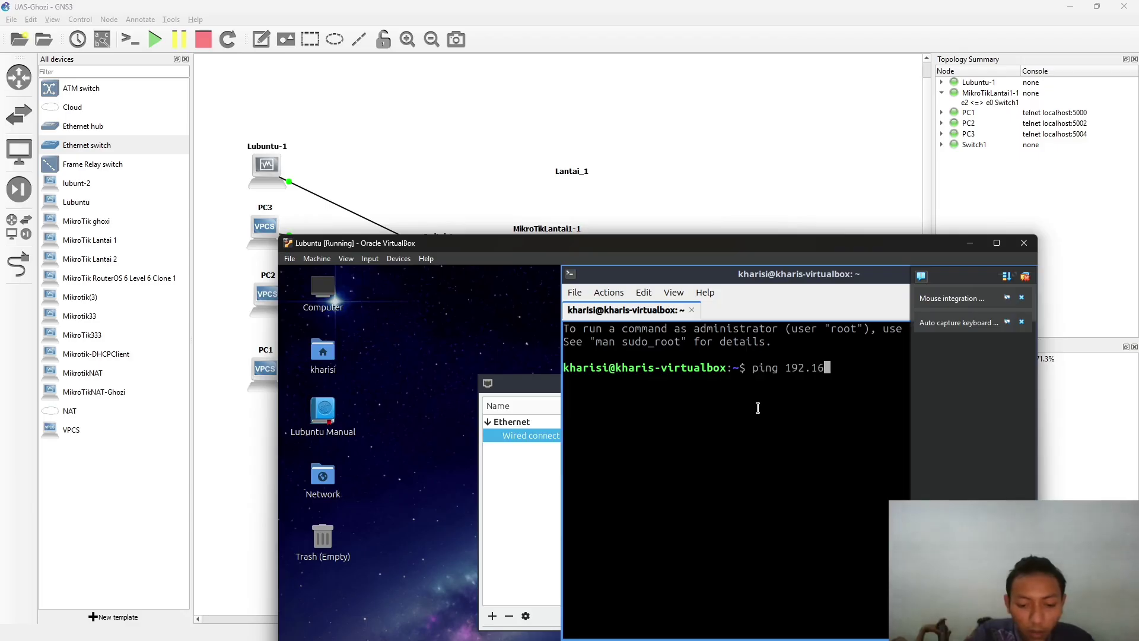
pyautogui.write('8.4.1')
pyautogui.press('Return')
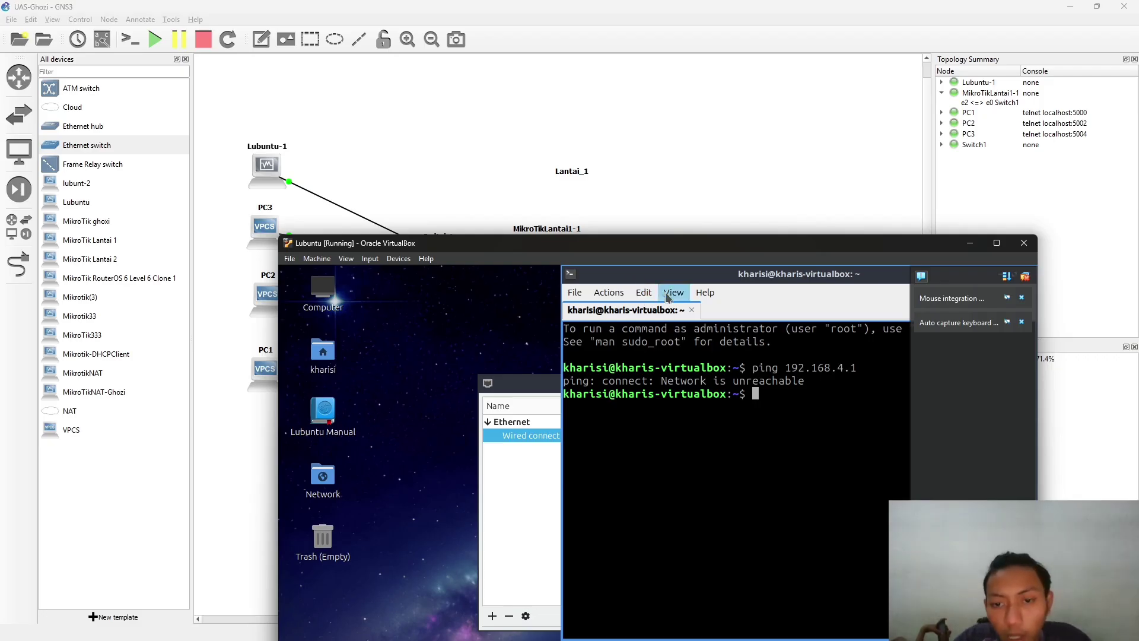
pyautogui.moveTo(680, 247); pyautogui.dragTo(556, 85)
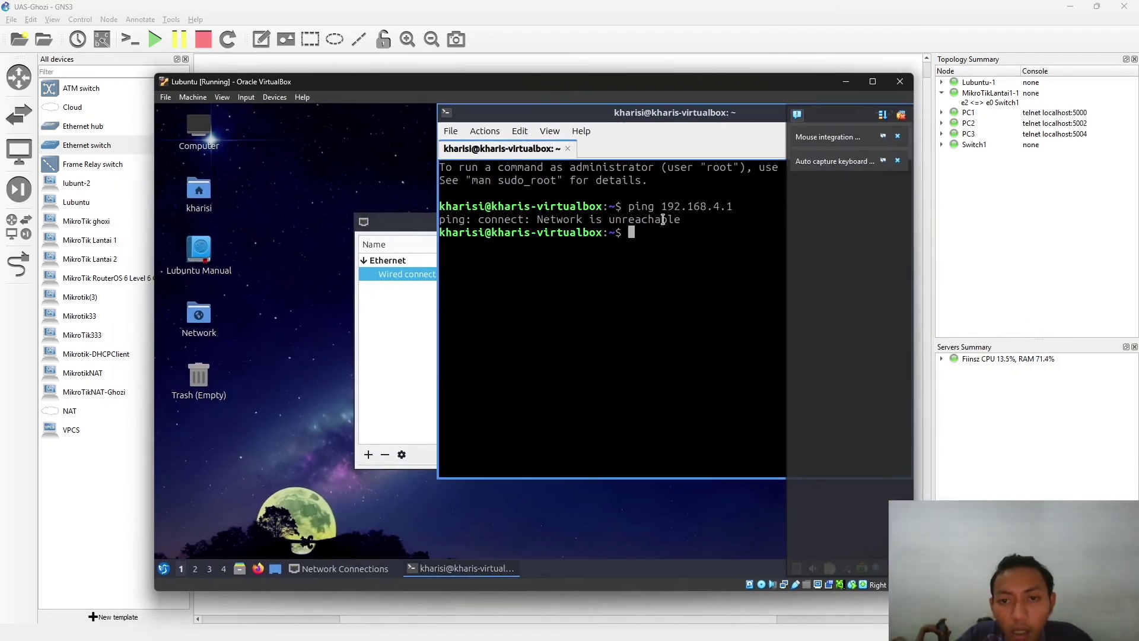
# - Recheck that Wired connection 1's IPv4 settings use Automatic (DHCP)
pyautogui.moveTo(670, 208); pyautogui.dragTo(751, 210)
pyautogui.click(752, 210)
pyautogui.hotkey('alt', 'Tab')
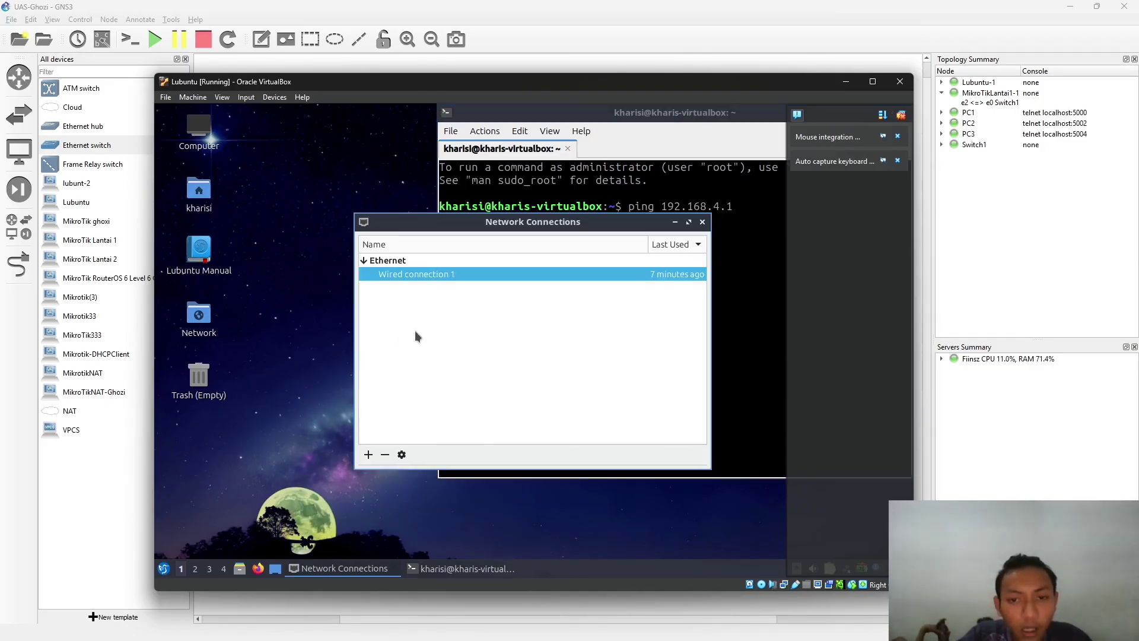
pyautogui.doubleClick(429, 274)
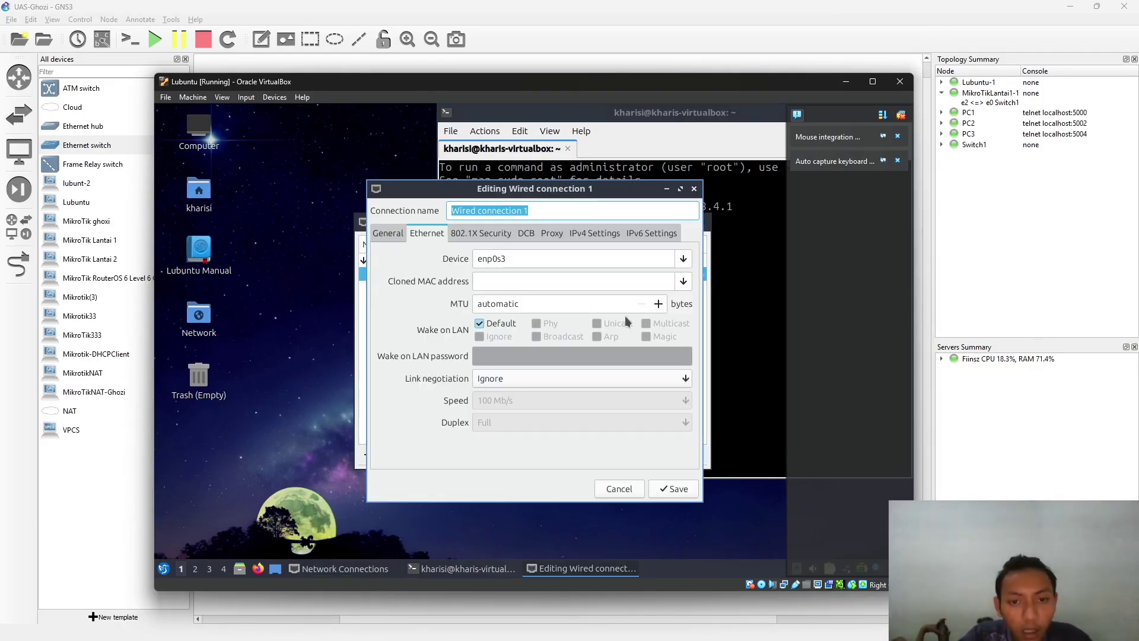
pyautogui.click(578, 235)
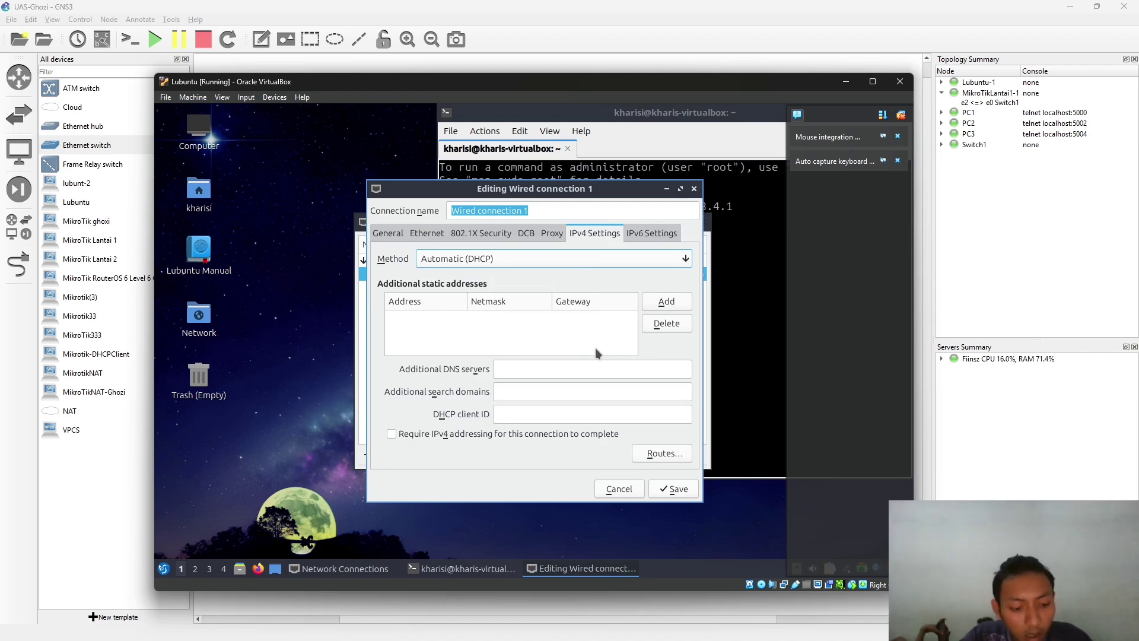
# - Minimize VirtualBox and bring up PC3's console showing its 192.168.4.5/29 lease beside PC2's
pyautogui.hotkey('alt', 'Tab')
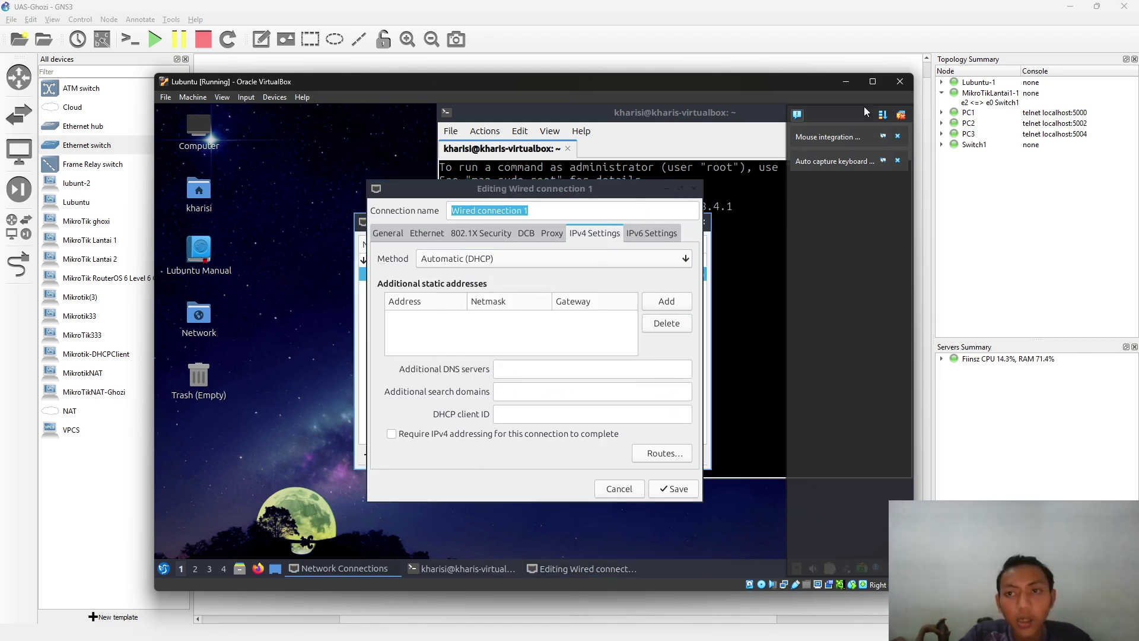
pyautogui.click(846, 81)
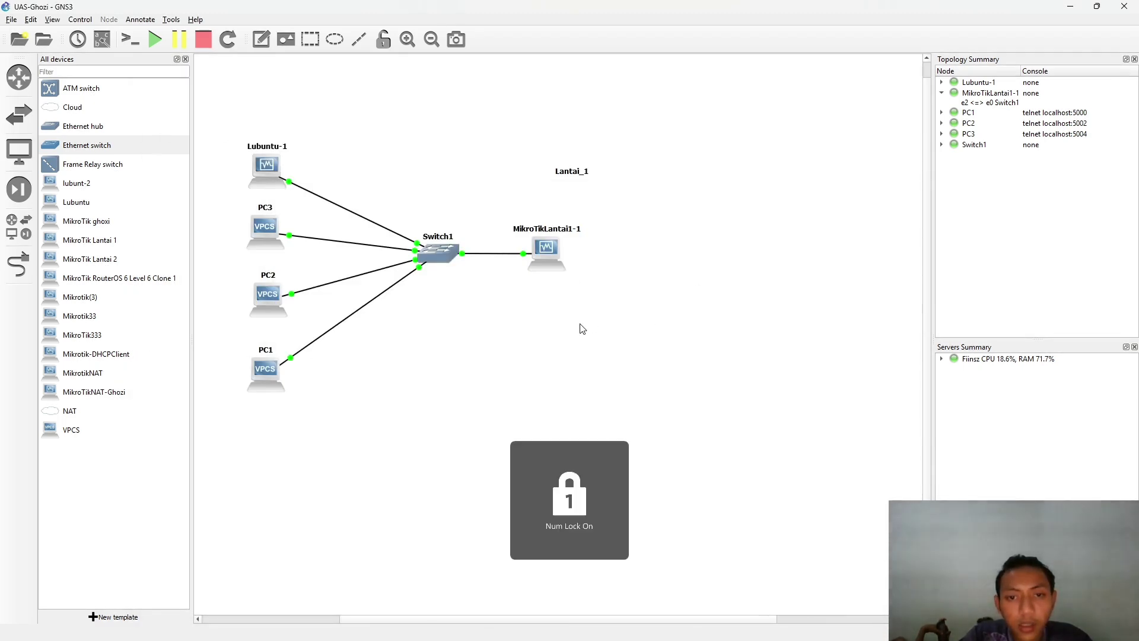
pyautogui.hotkey('alt', 'Tab')
pyautogui.click(480, 272)
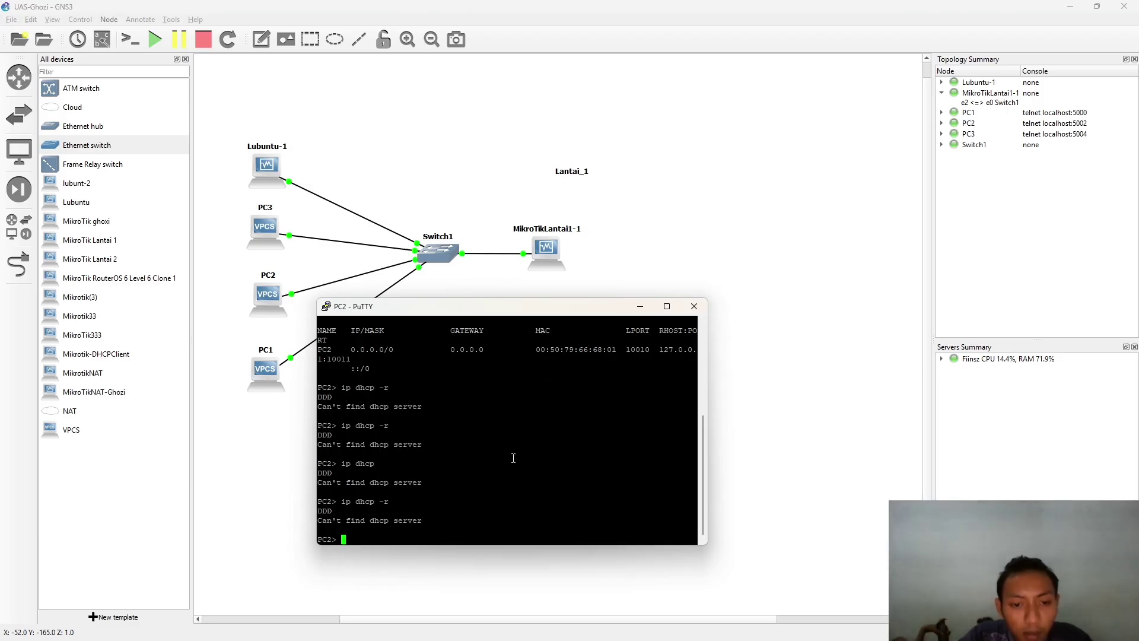
pyautogui.hotkey('alt', 'Tab')
pyautogui.click(533, 266)
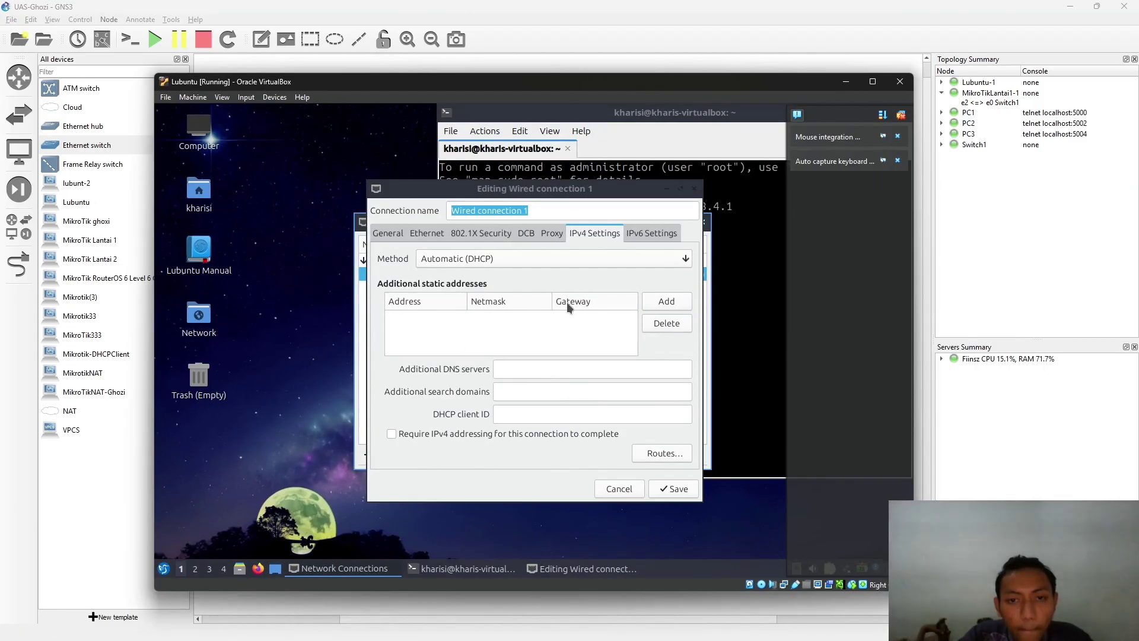
pyautogui.hotkey('alt', 'Tab')
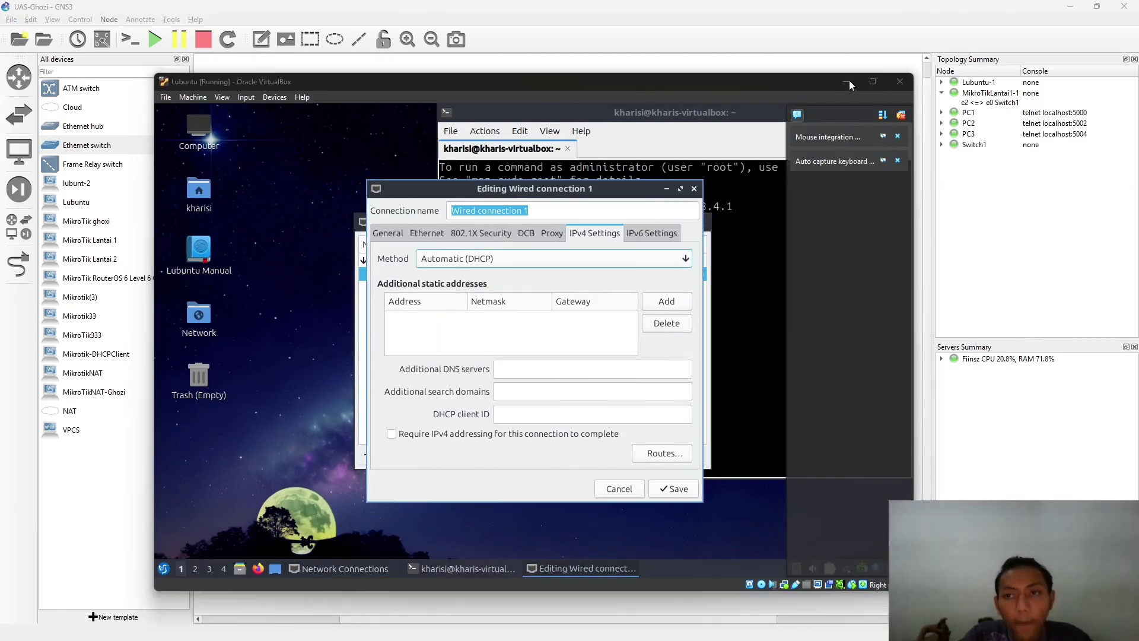
pyautogui.hotkey('alt', 'Tab')
pyautogui.click(635, 274)
pyautogui.doubleClick(534, 425)
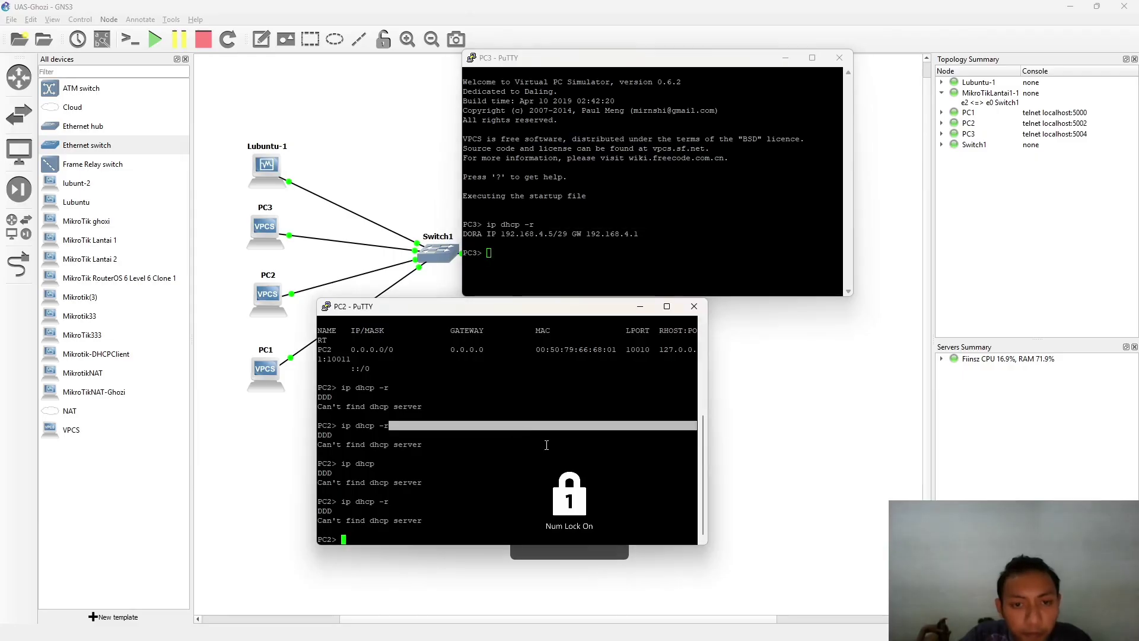
pyautogui.moveTo(624, 148); pyautogui.dragTo(644, 148)
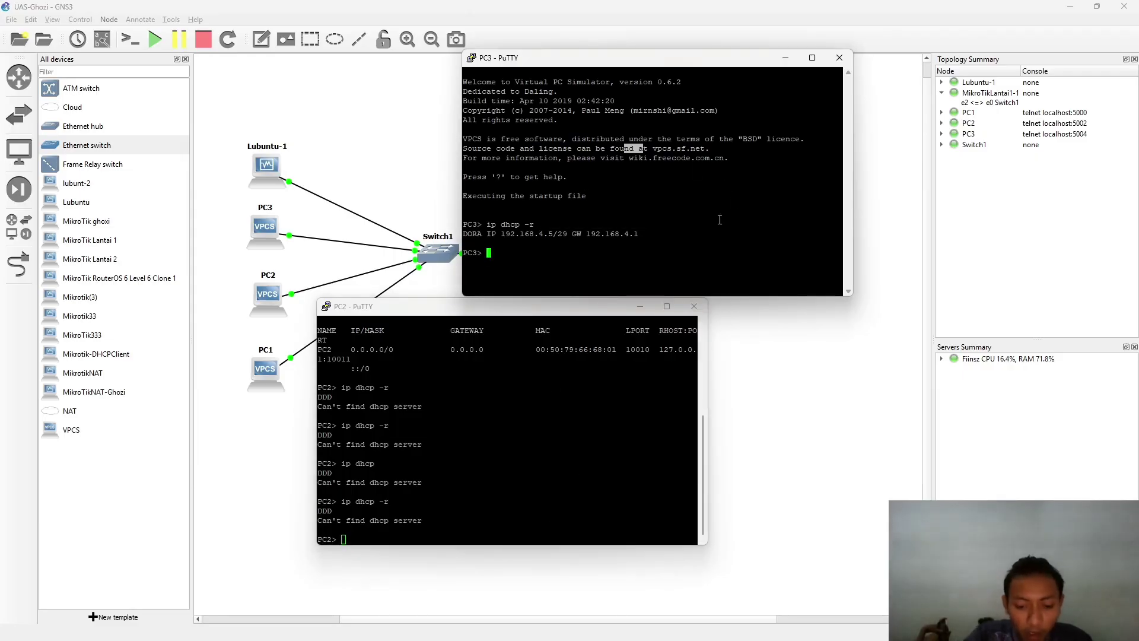
# - Ping gateway 192.168.4.1 from PC3's console and get five successful replies
pyautogui.write('ping ')
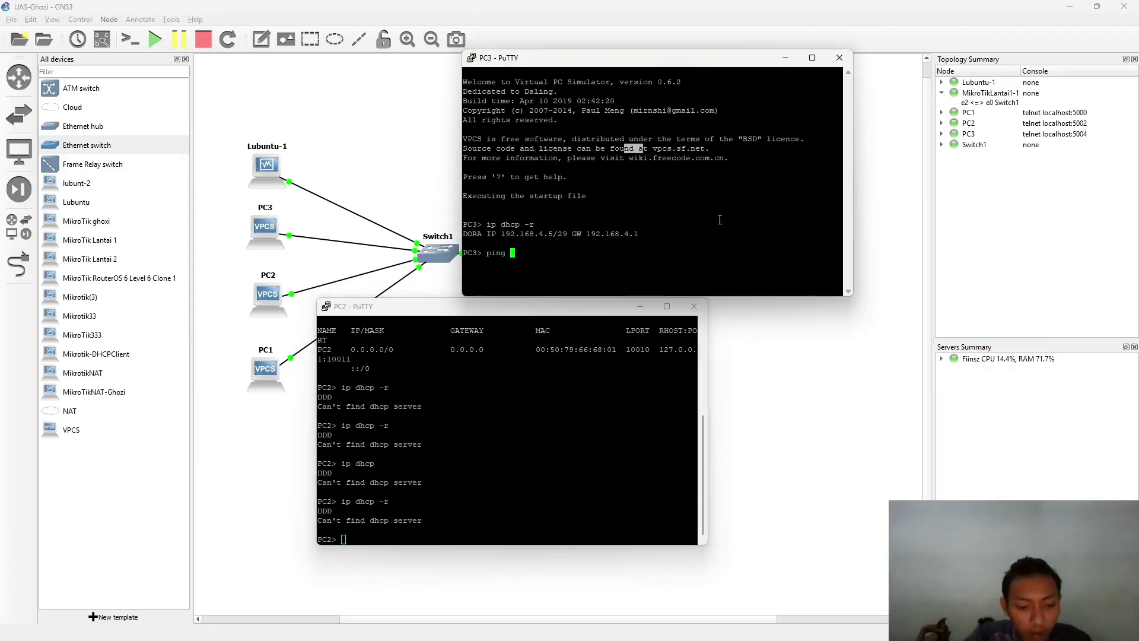
pyautogui.write('192.16')
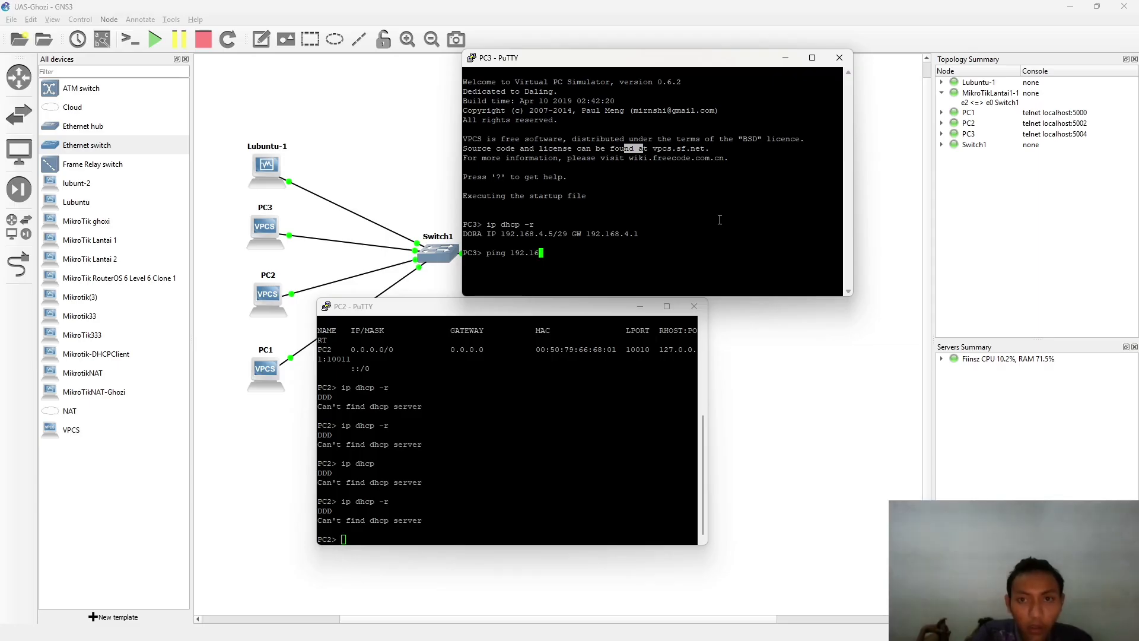
pyautogui.write('8')
pyautogui.write('.1')
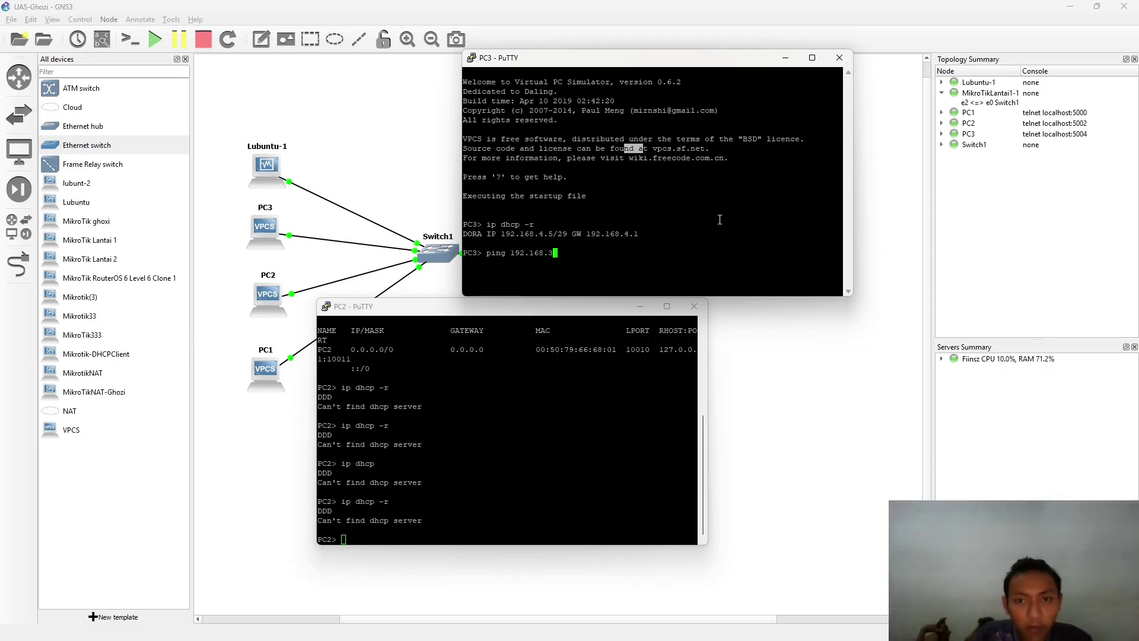
pyautogui.write('.1')
pyautogui.press('Return')
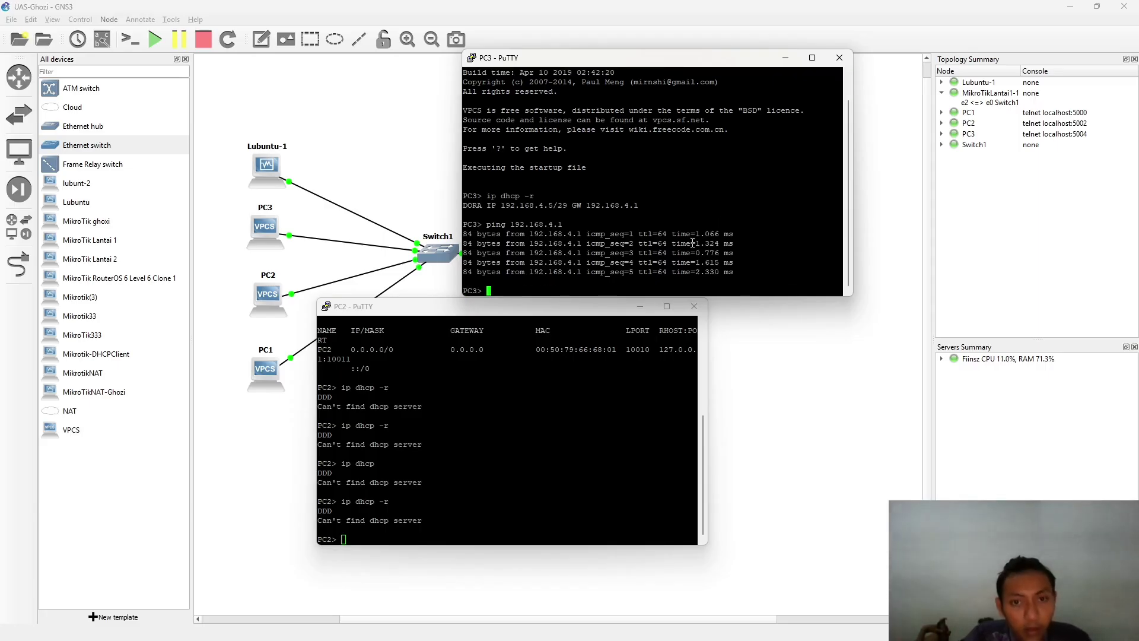
pyautogui.hotkey('alt', 'Tab')
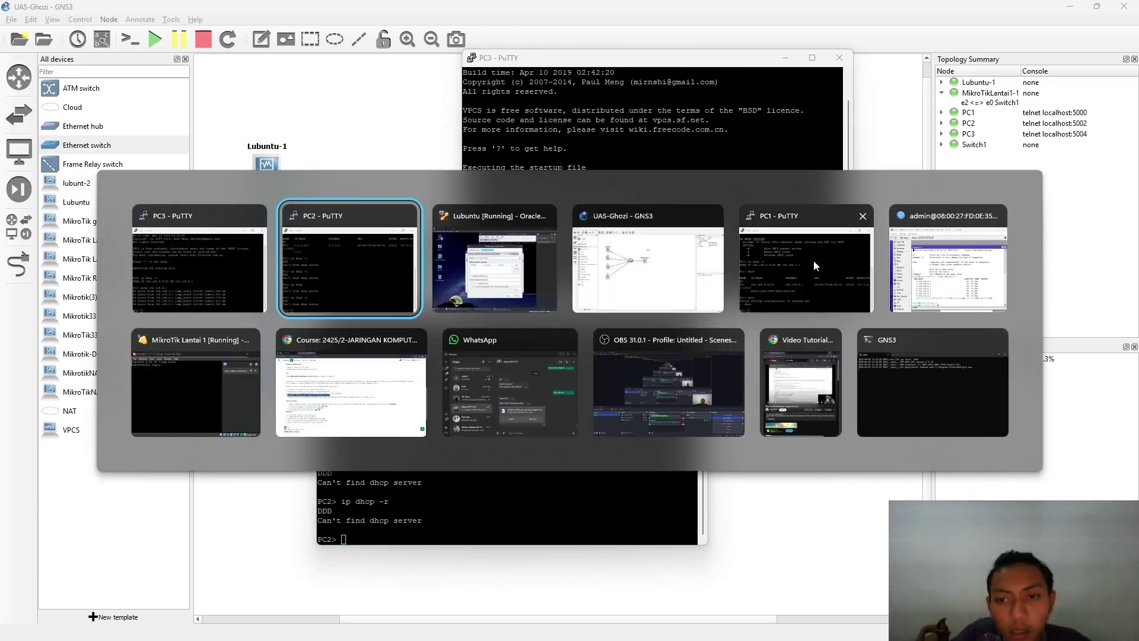
# - Ping 192.168.4.6 from PC3's console, receiving replies
pyautogui.click(813, 260)
pyautogui.click(634, 158)
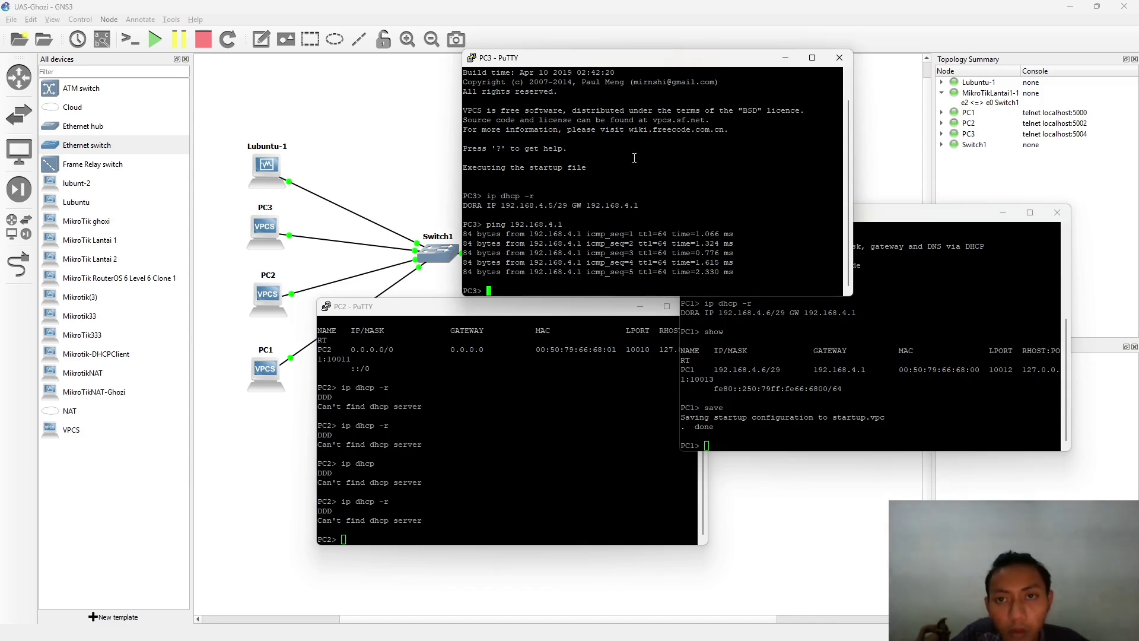
pyautogui.moveTo(667, 57); pyautogui.dragTo(469, 42)
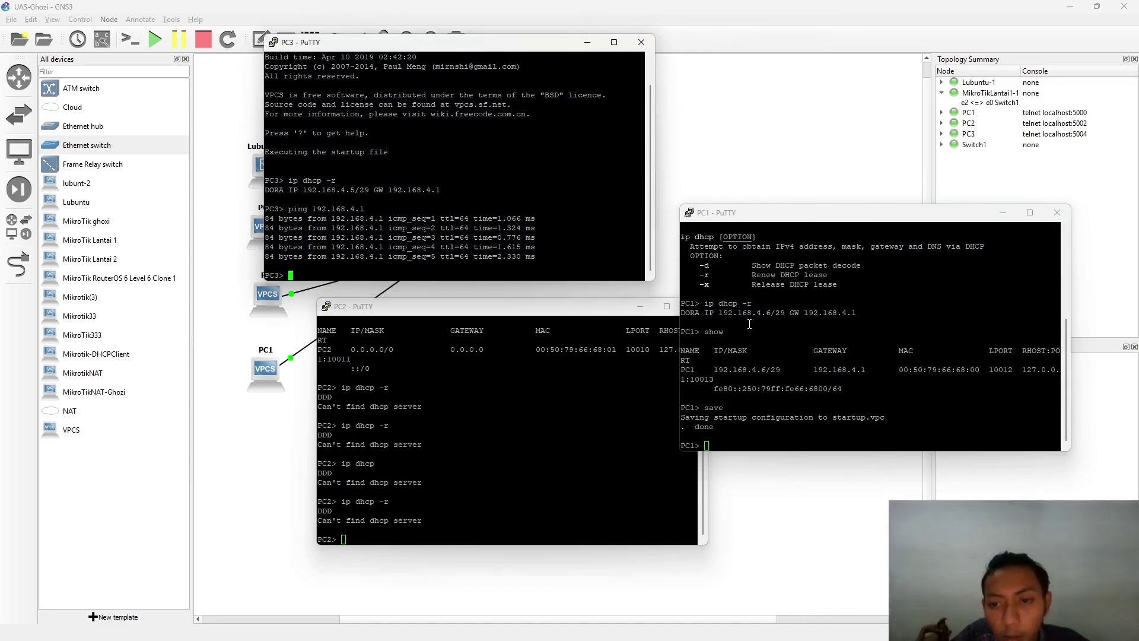
pyautogui.press('Up')
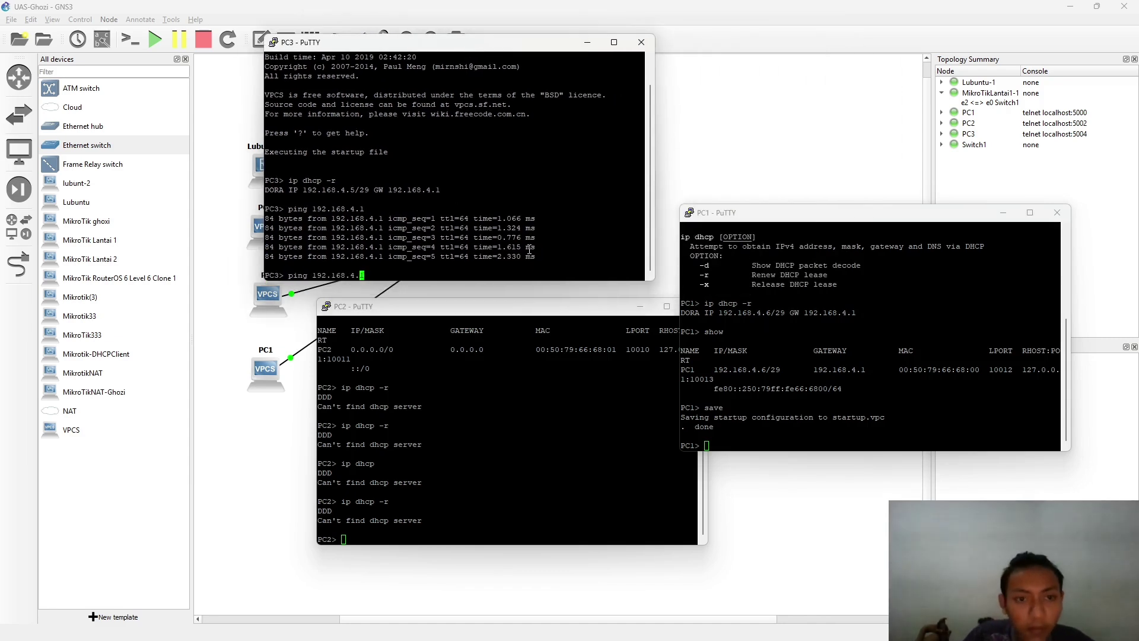
pyautogui.write('6')
pyautogui.press('Return')
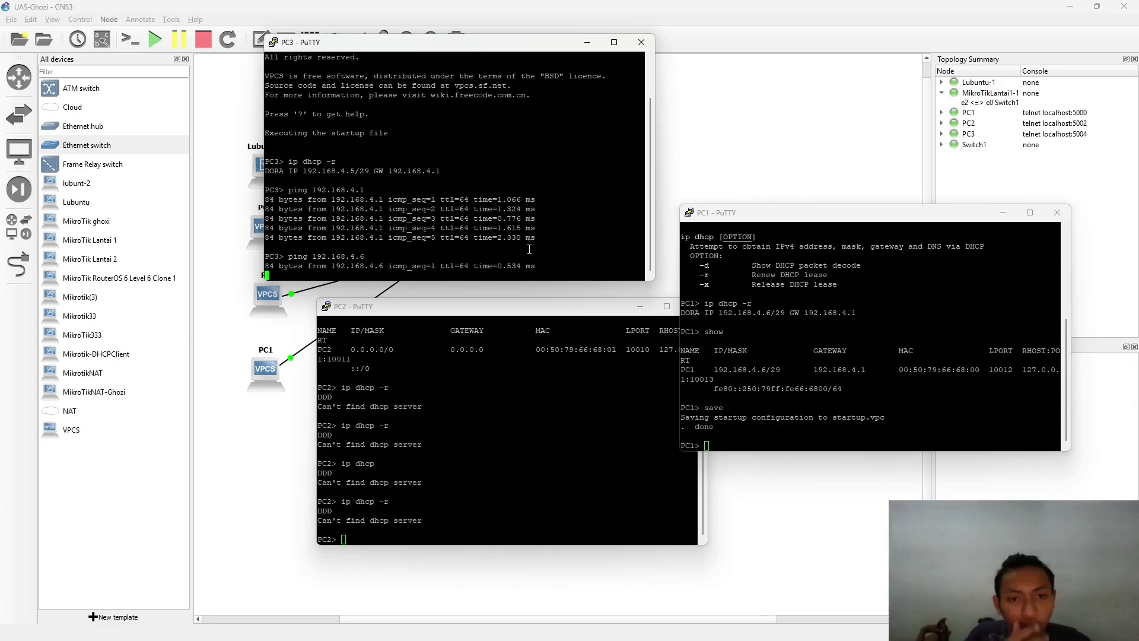
# - Ping 192.168.4.5 from PC1's console, receiving replies
pyautogui.click(807, 357)
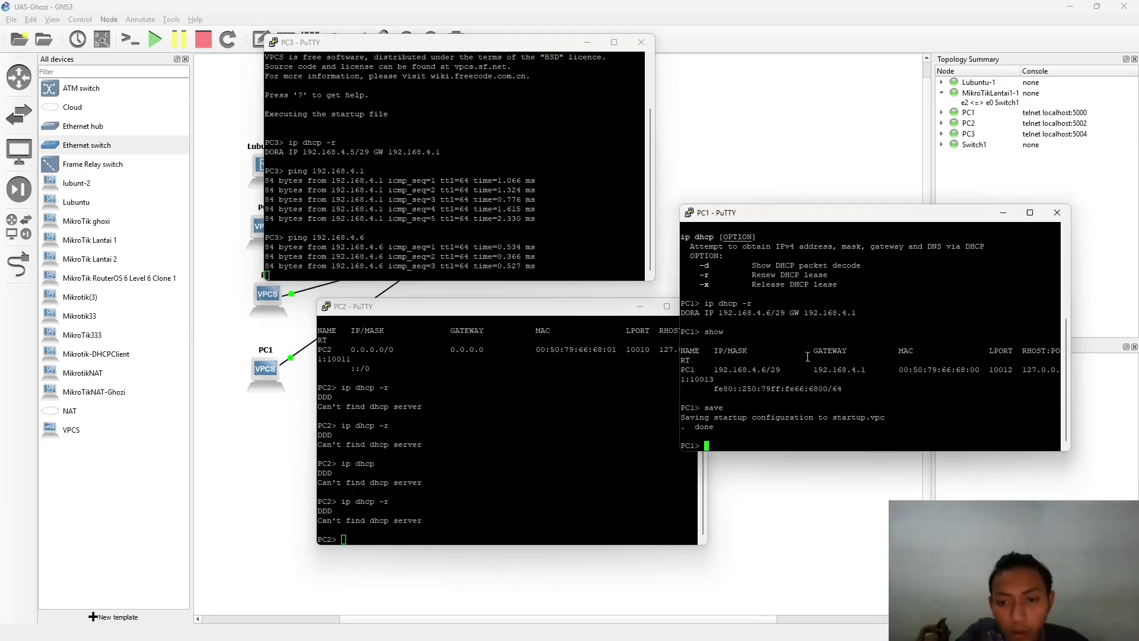
pyautogui.write('save')
pyautogui.press('BackSpace')
pyautogui.press('BackSpace')
pyautogui.press('BackSpace')
pyautogui.press('BackSpace')
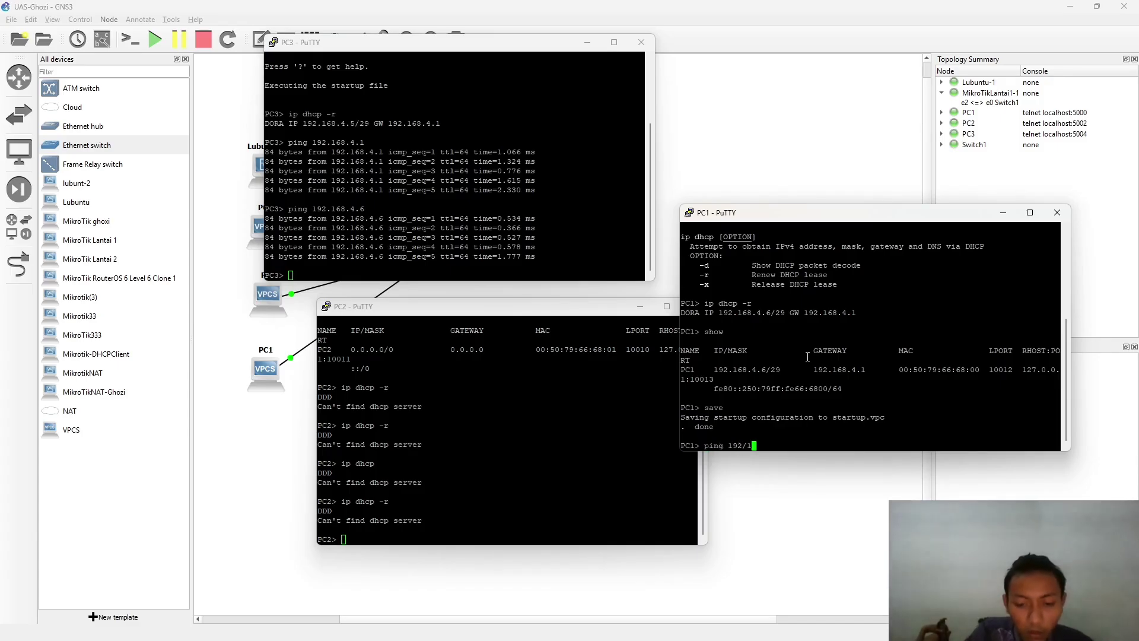
pyautogui.press('BackSpace')
pyautogui.press('BackSpace')
pyautogui.press('BackSpace')
pyautogui.press('BackSpace')
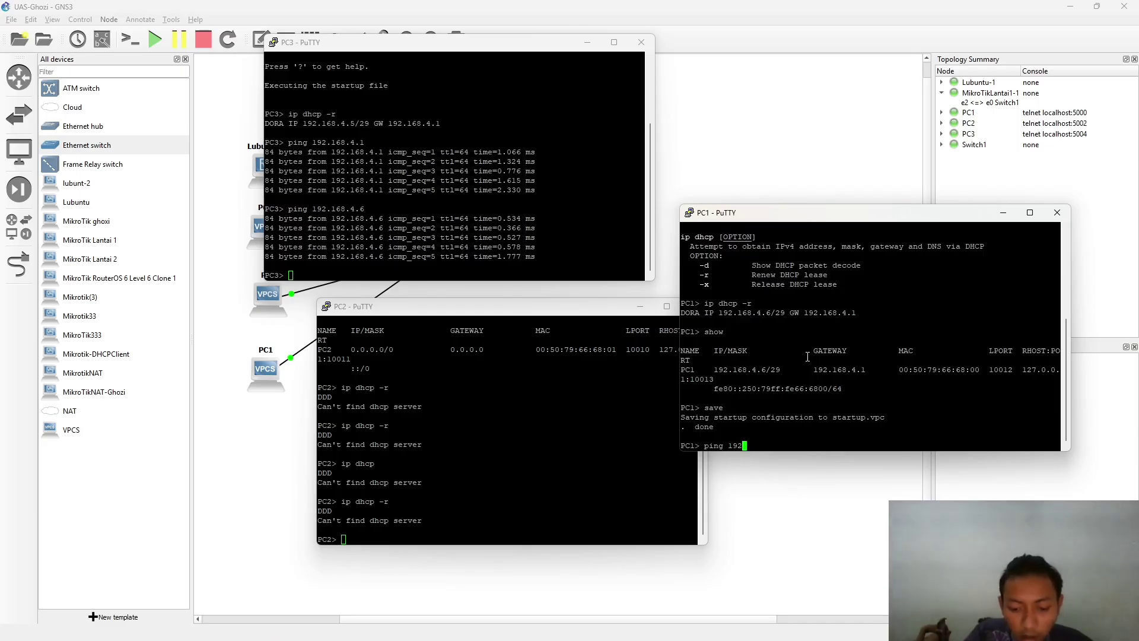
pyautogui.write('.168.')
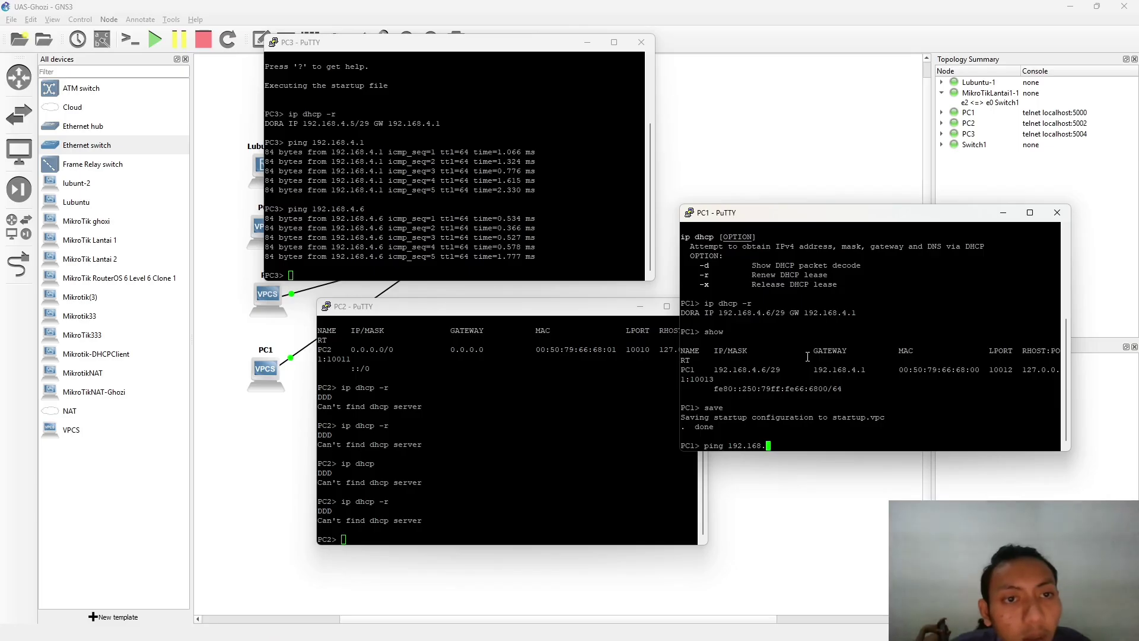
pyautogui.write('4')
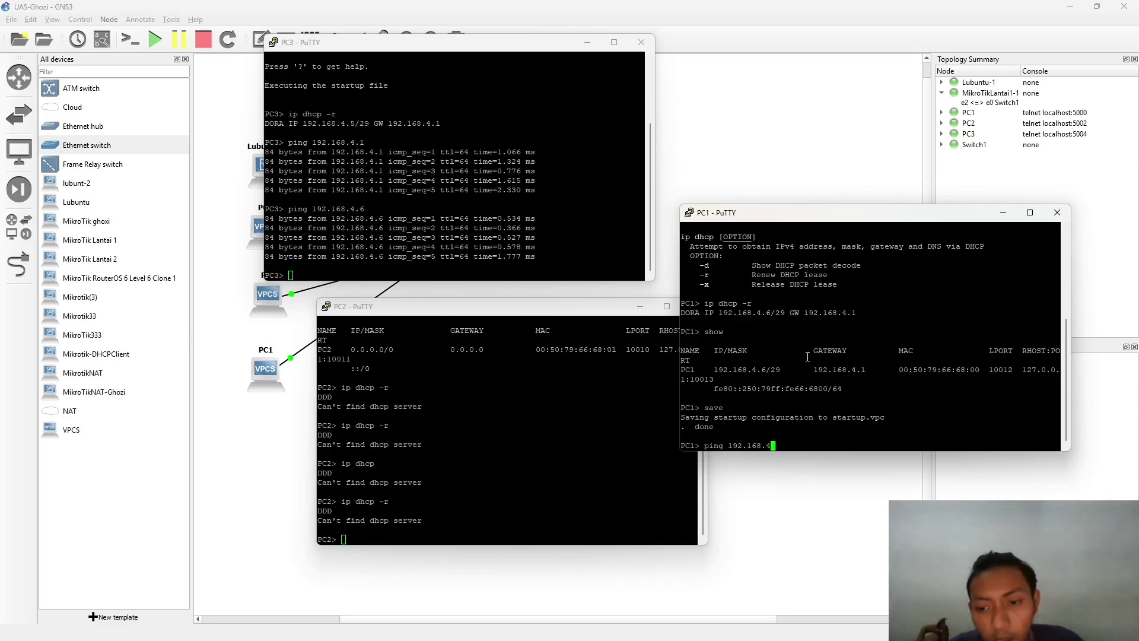
pyautogui.write('.5')
pyautogui.press('Return')
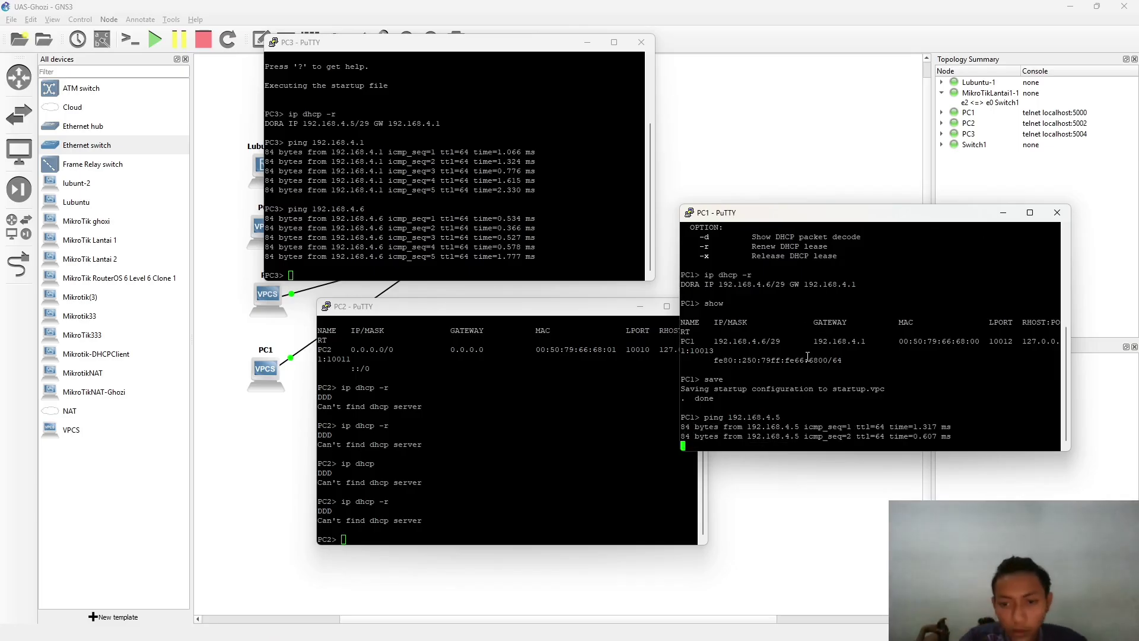
pyautogui.hotkey('alt', 'Tab')
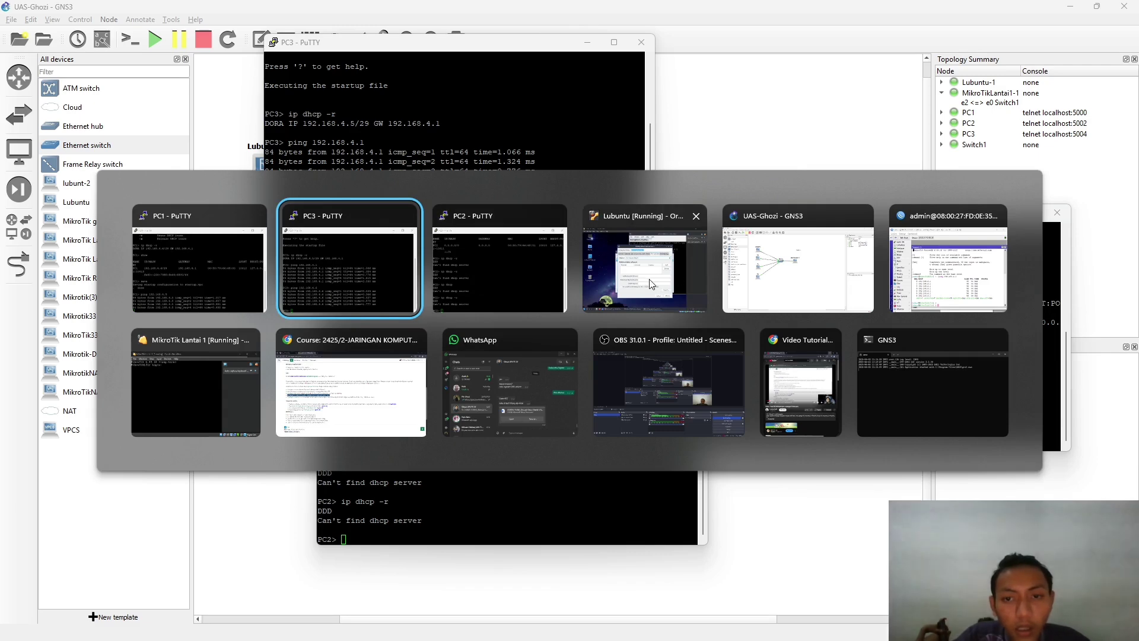
# - In the Lubuntu VM, dismiss the VirtualBox notifications and disconnect Wired connection 1 from the nm-tray list
pyautogui.click(649, 279)
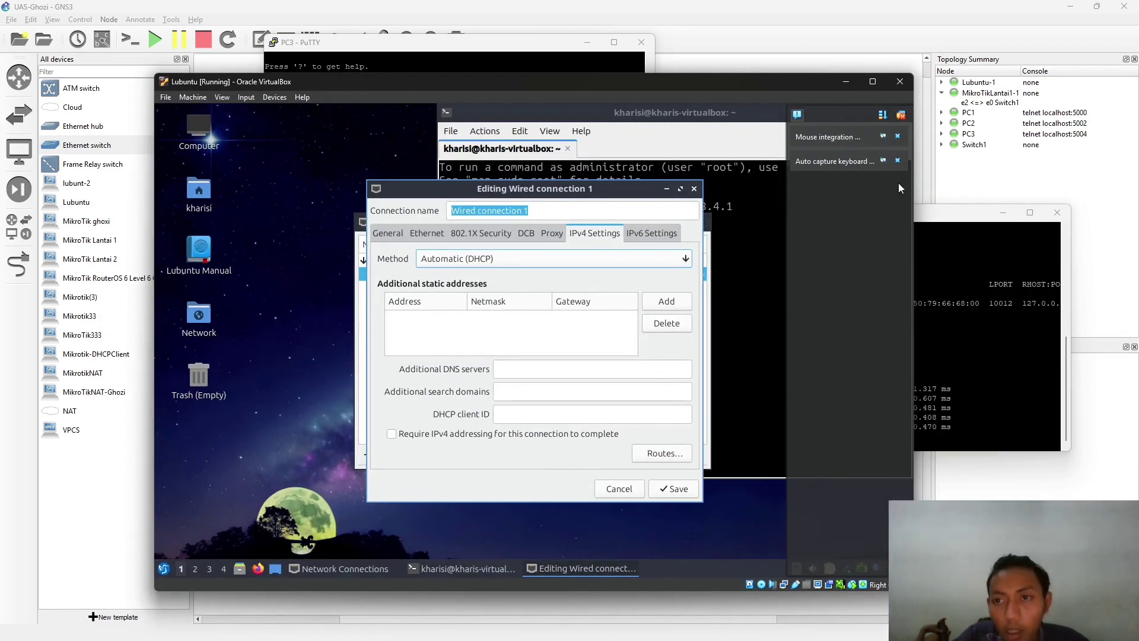
pyautogui.click(902, 119)
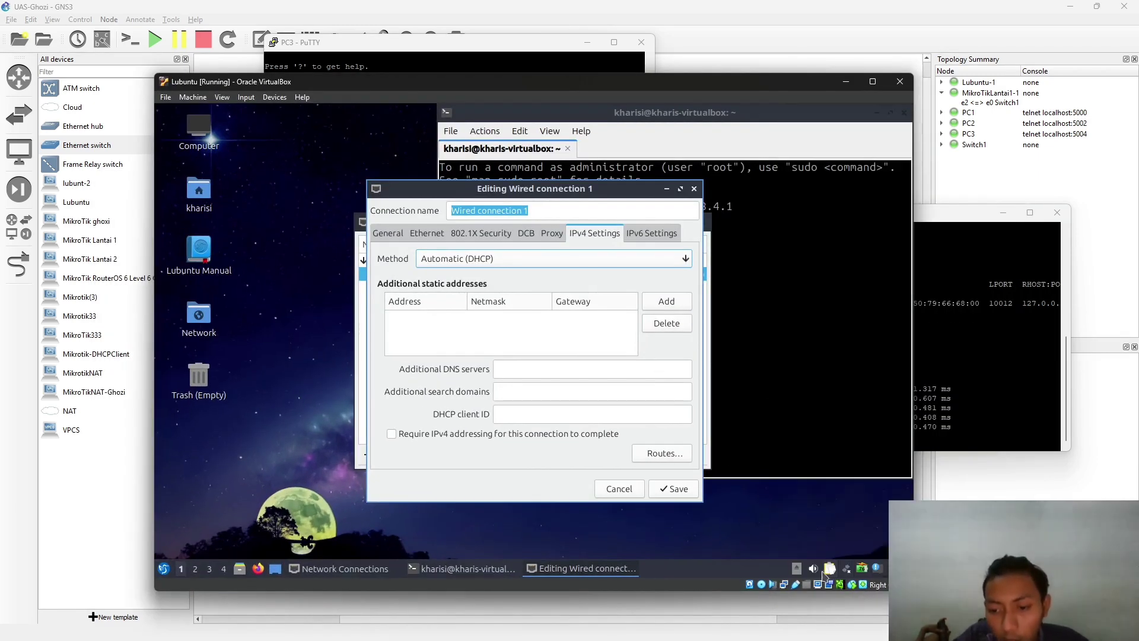
pyautogui.click(877, 568)
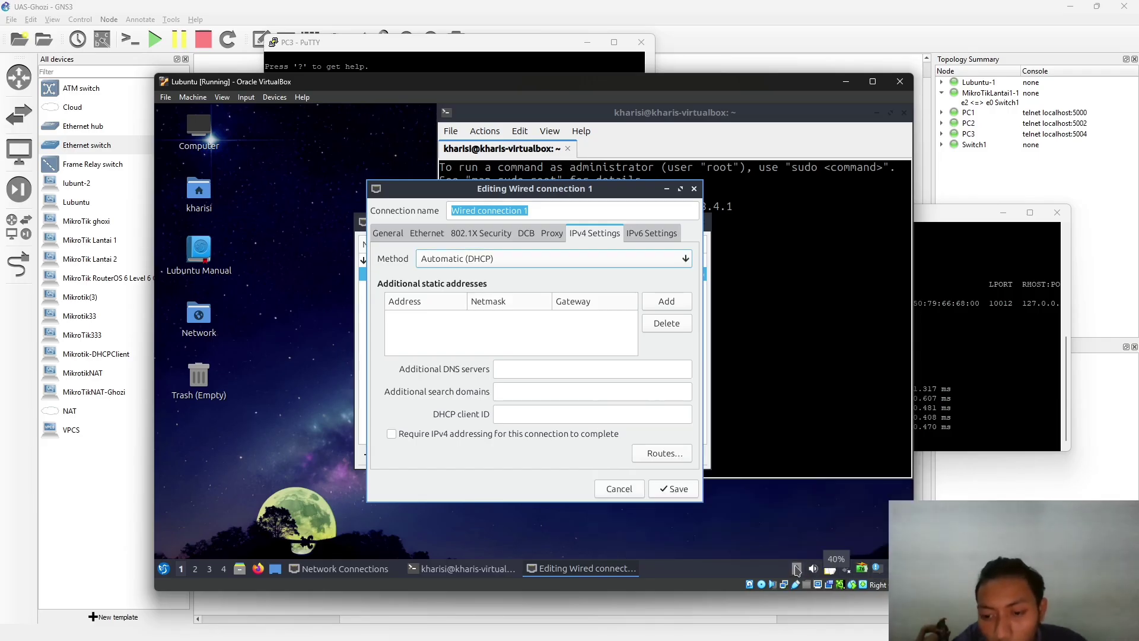
pyautogui.click(815, 570)
pyautogui.click(847, 569)
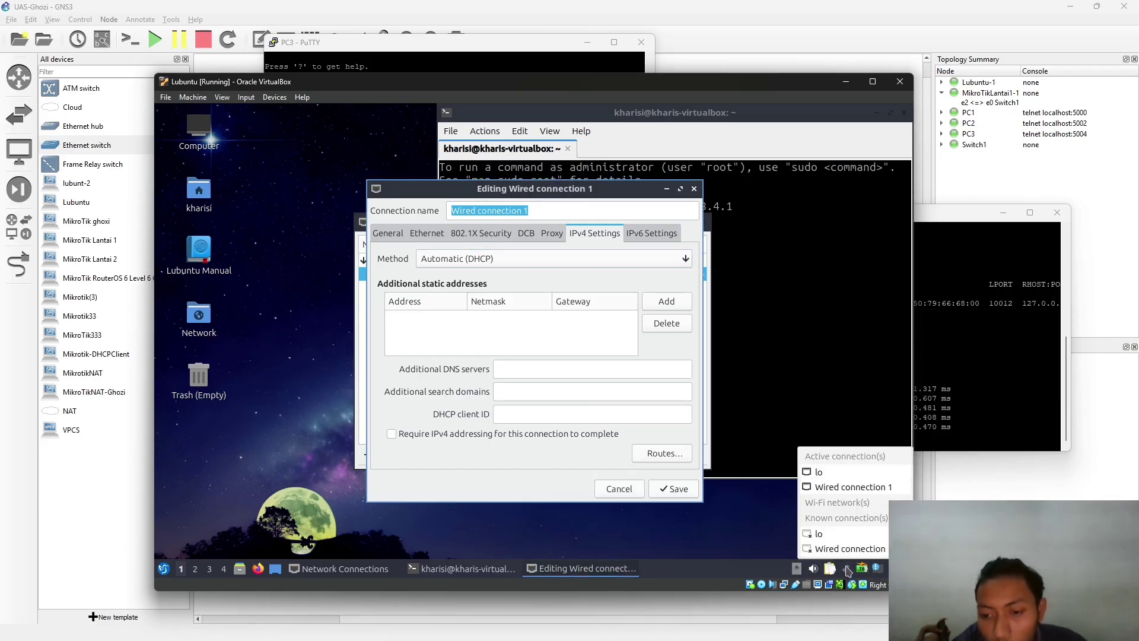
pyautogui.click(837, 487)
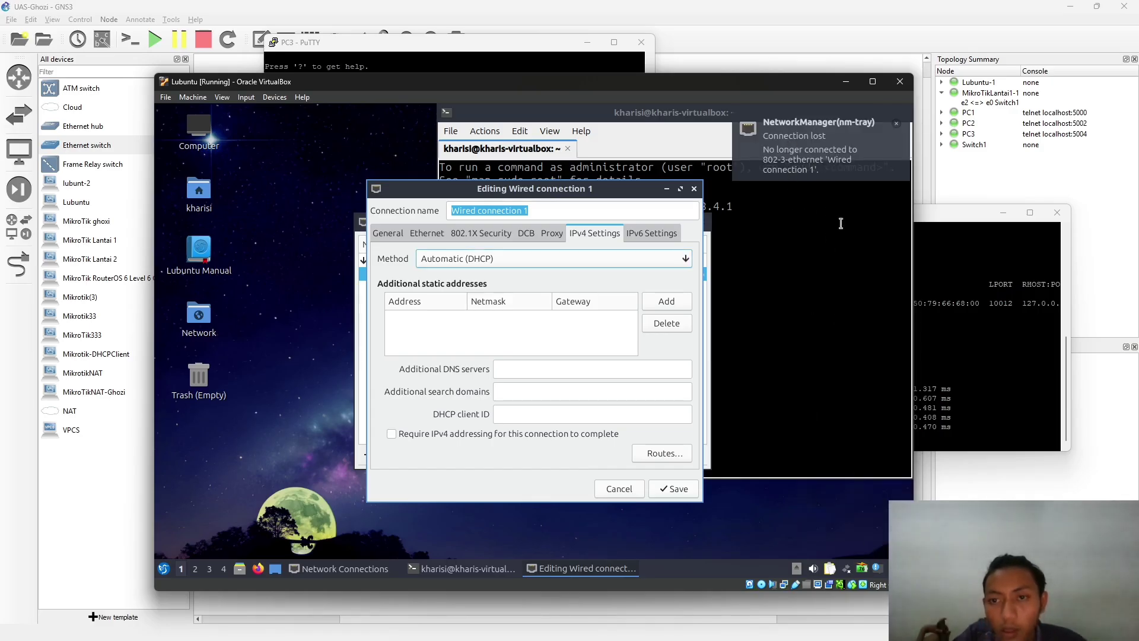
pyautogui.click(857, 569)
pyautogui.click(824, 491)
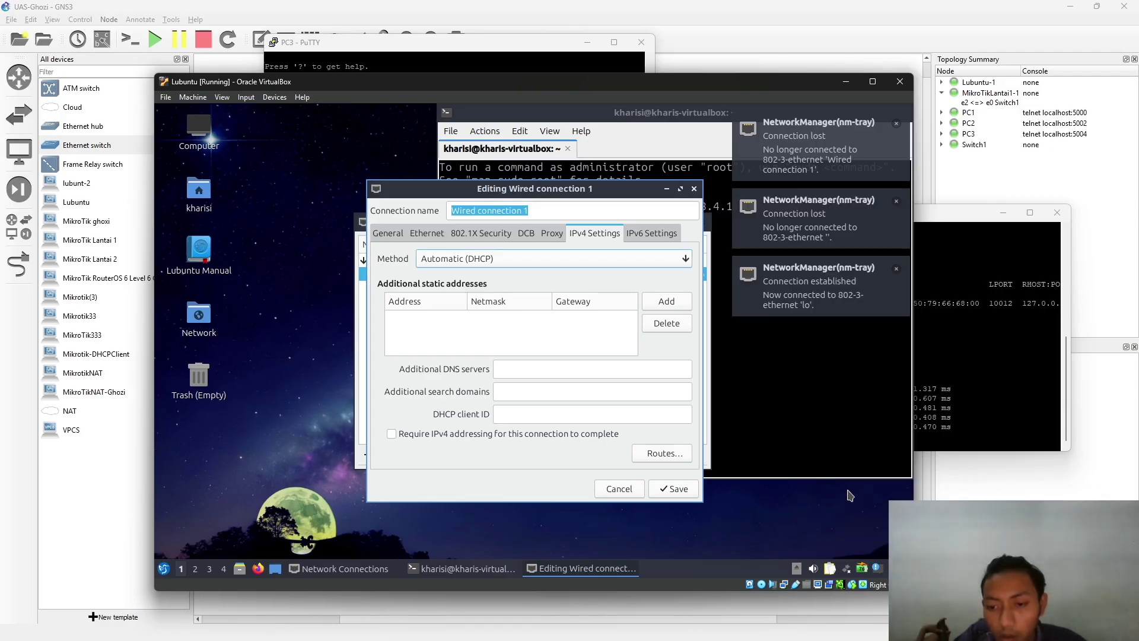
pyautogui.click(856, 571)
pyautogui.click(798, 550)
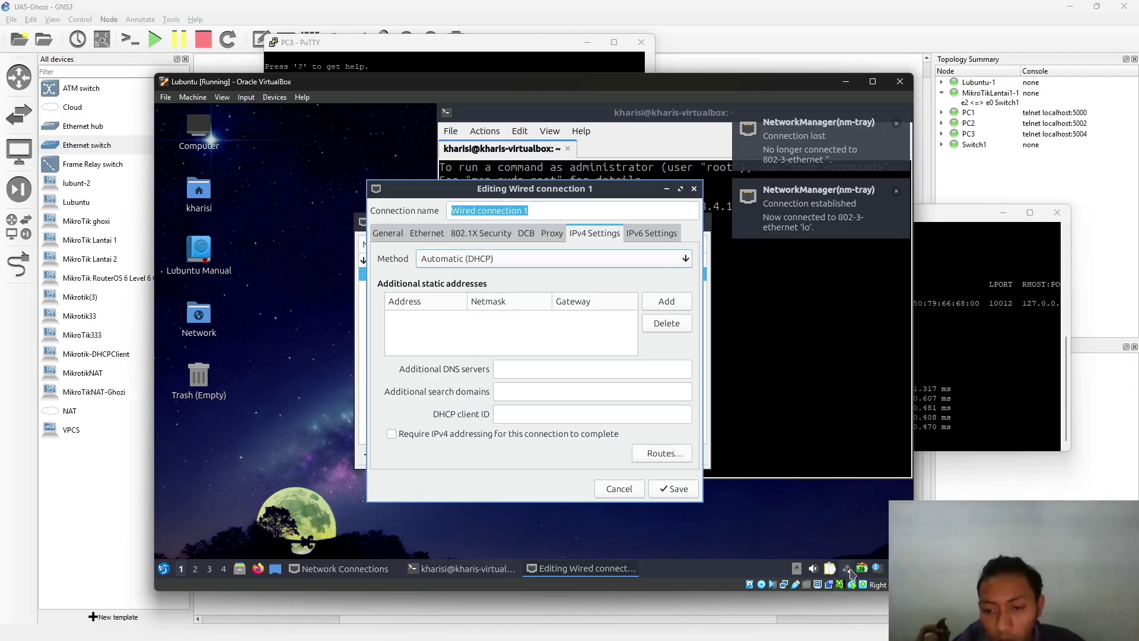
# - Toggle the VM's networking off and on, then activate Wired connection 1 again
pyautogui.rightClick(849, 573)
pyautogui.click(779, 413)
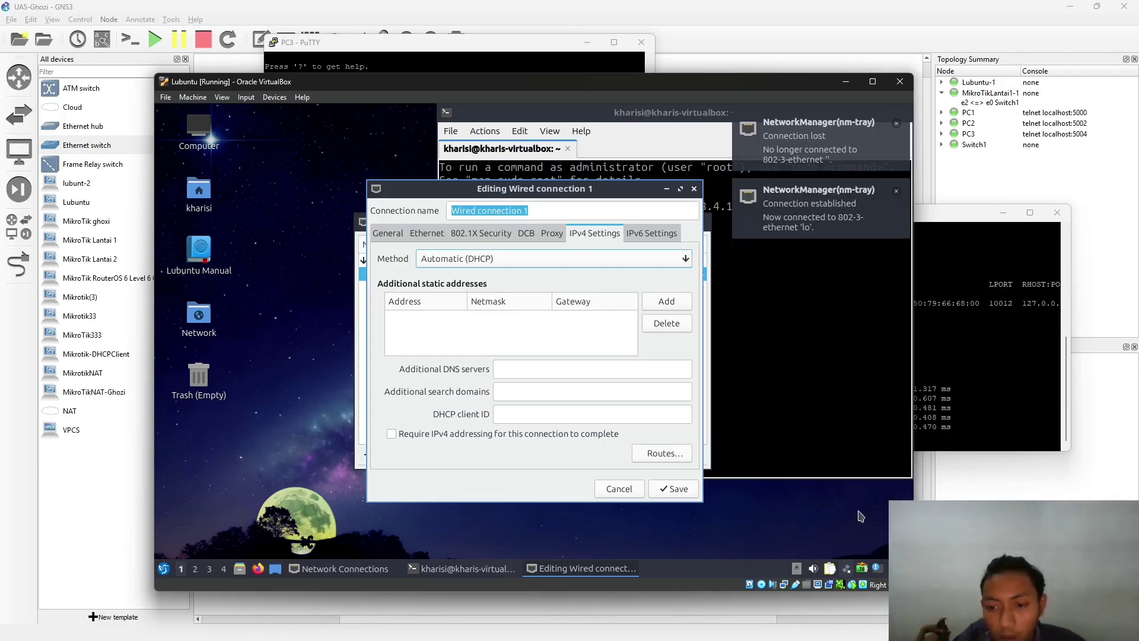
pyautogui.rightClick(850, 573)
pyautogui.click(778, 414)
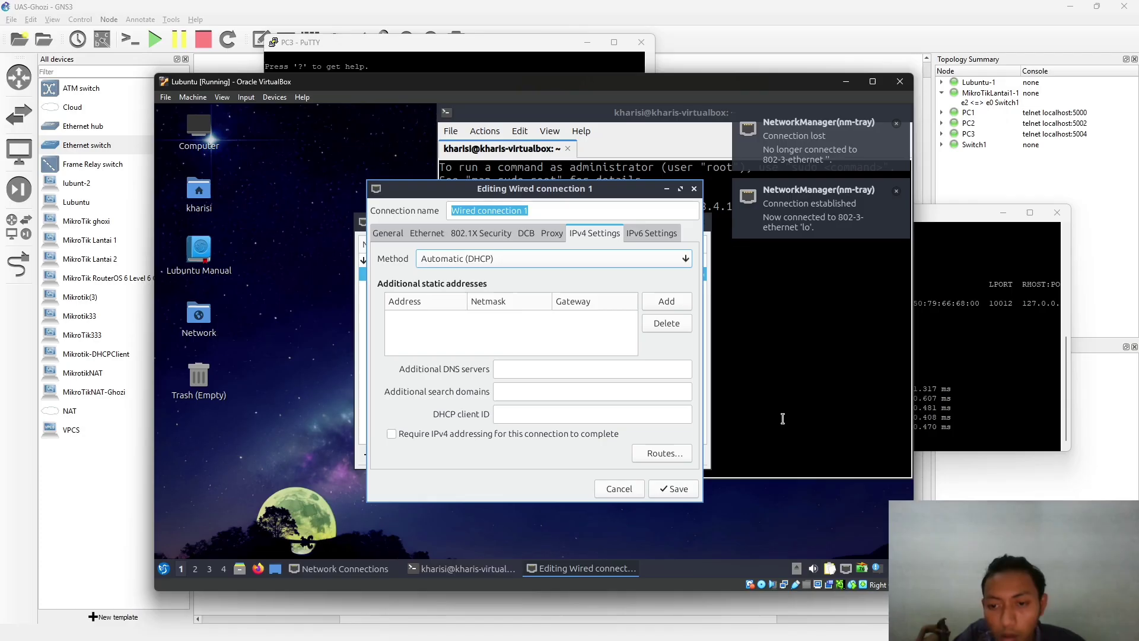
pyautogui.click(848, 570)
pyautogui.click(852, 549)
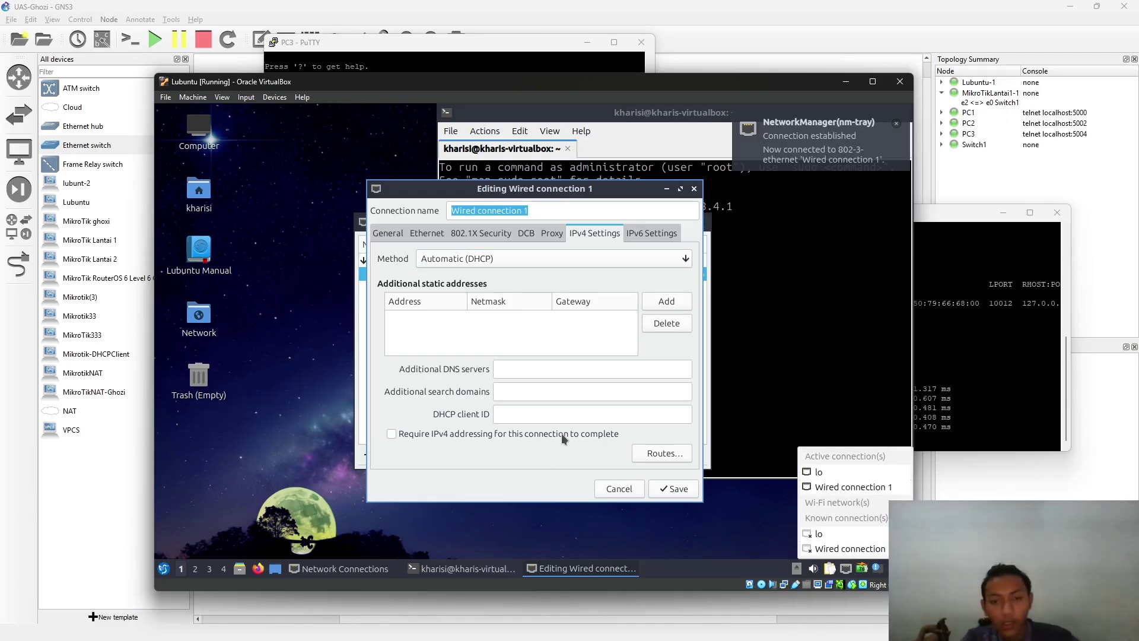
# - Rerun ping 192.168.4.1 in Lubuntu's terminal: 2 sent, 2 received, 0% loss
pyautogui.click(771, 315)
pyautogui.press('Up')
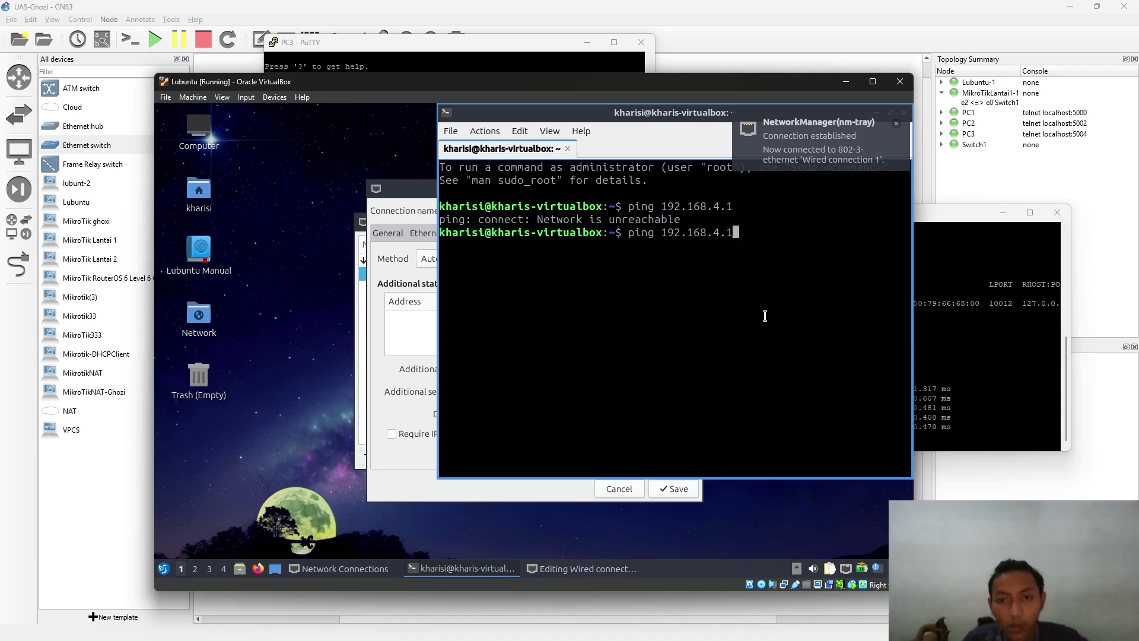
pyautogui.press('Return')
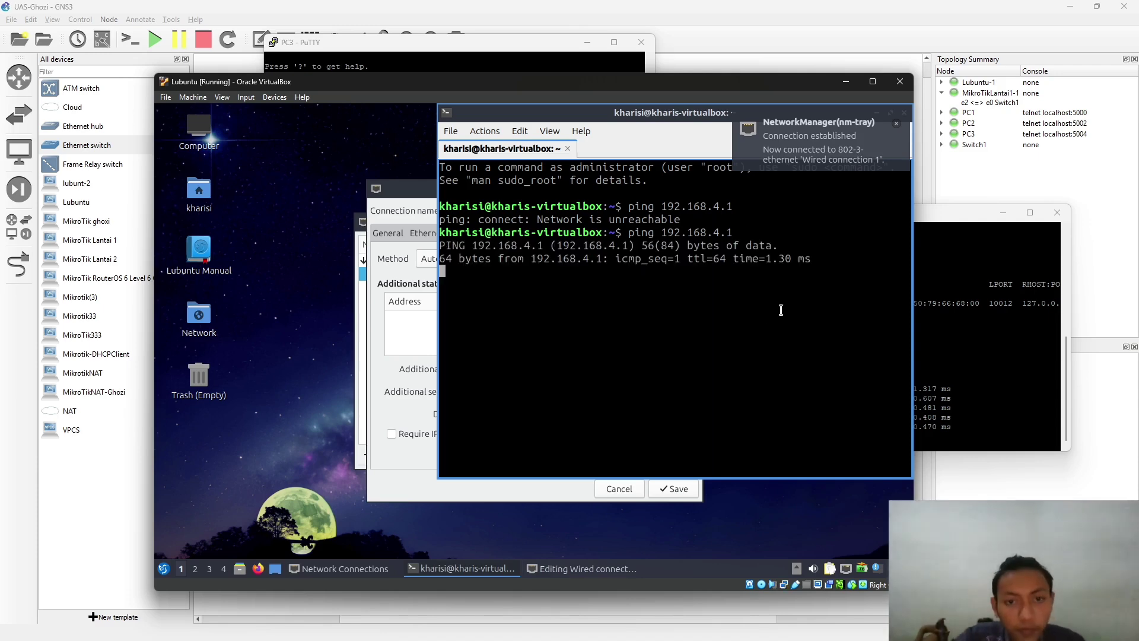
pyautogui.hotkey('ctrl', 'c')
# - Minimize PC1's console and the Lubuntu virtual machine window
pyautogui.click(1009, 217)
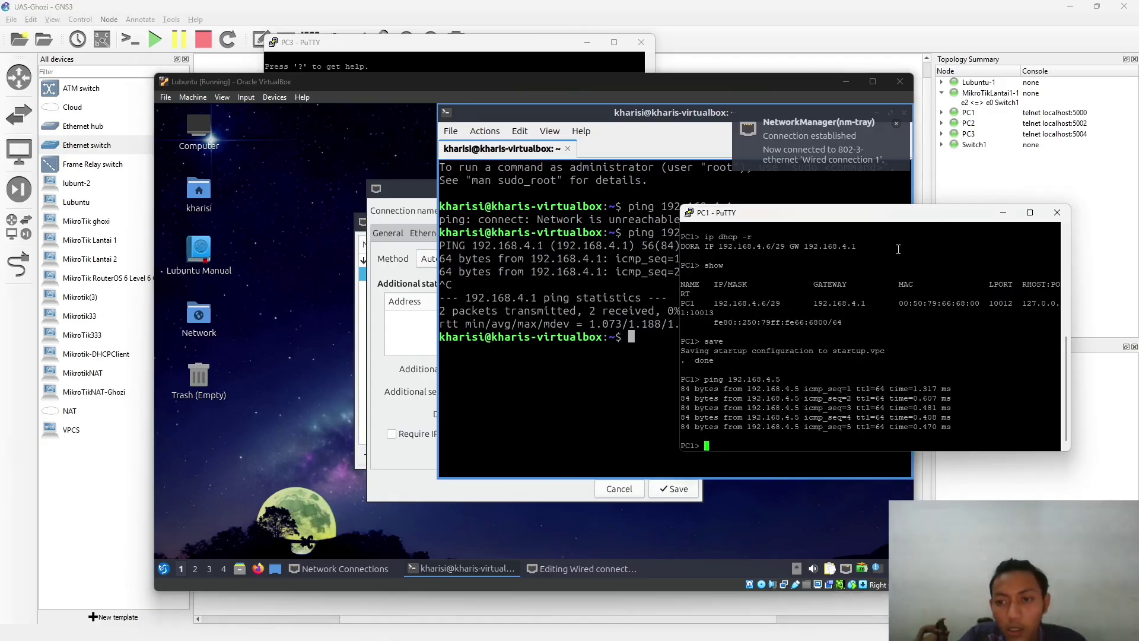
pyautogui.click(1003, 213)
pyautogui.press('Num_Lock')
pyautogui.click(846, 81)
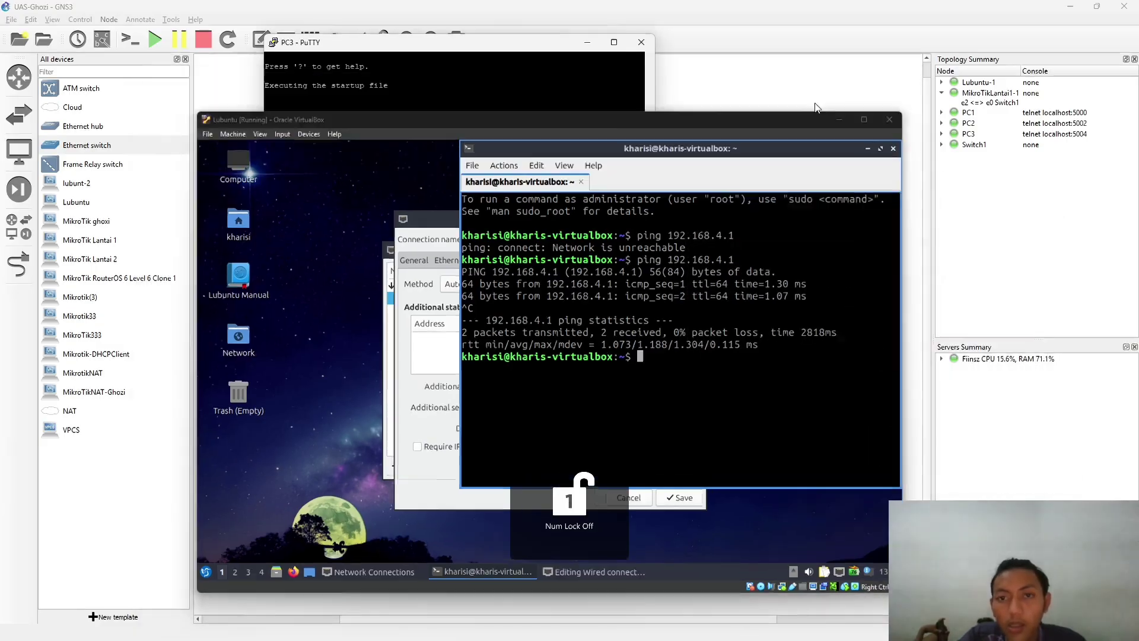
# - Review PC2's 'Can't find dhcp server' output, then close its PuTTY console and confirm the exit
pyautogui.moveTo(580, 416); pyautogui.dragTo(580, 422)
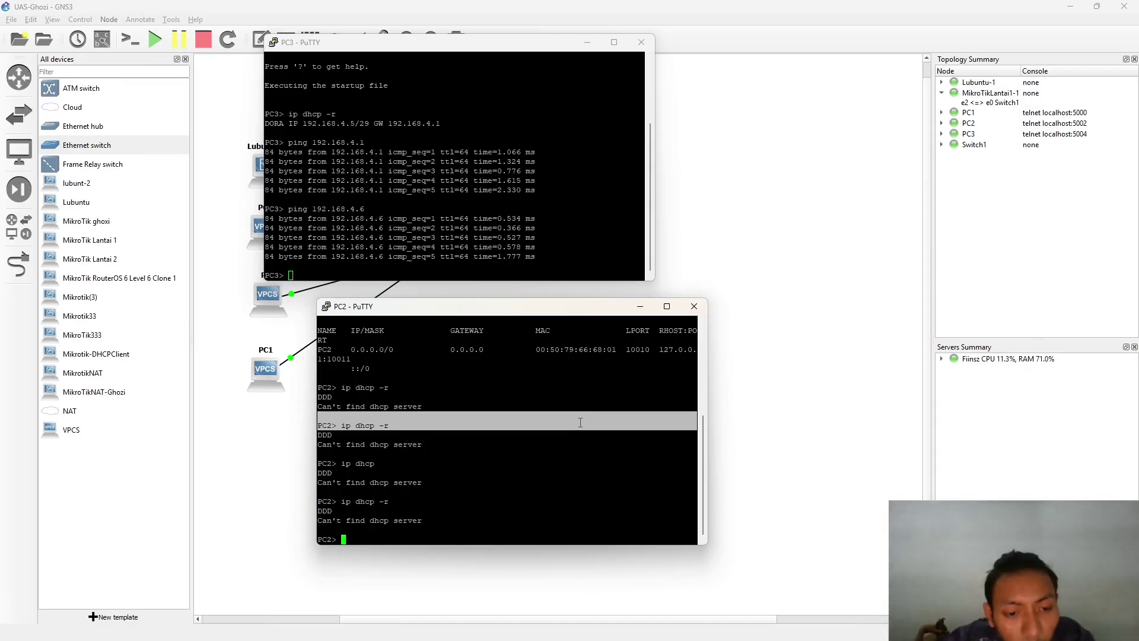
pyautogui.moveTo(332, 511); pyautogui.dragTo(422, 520)
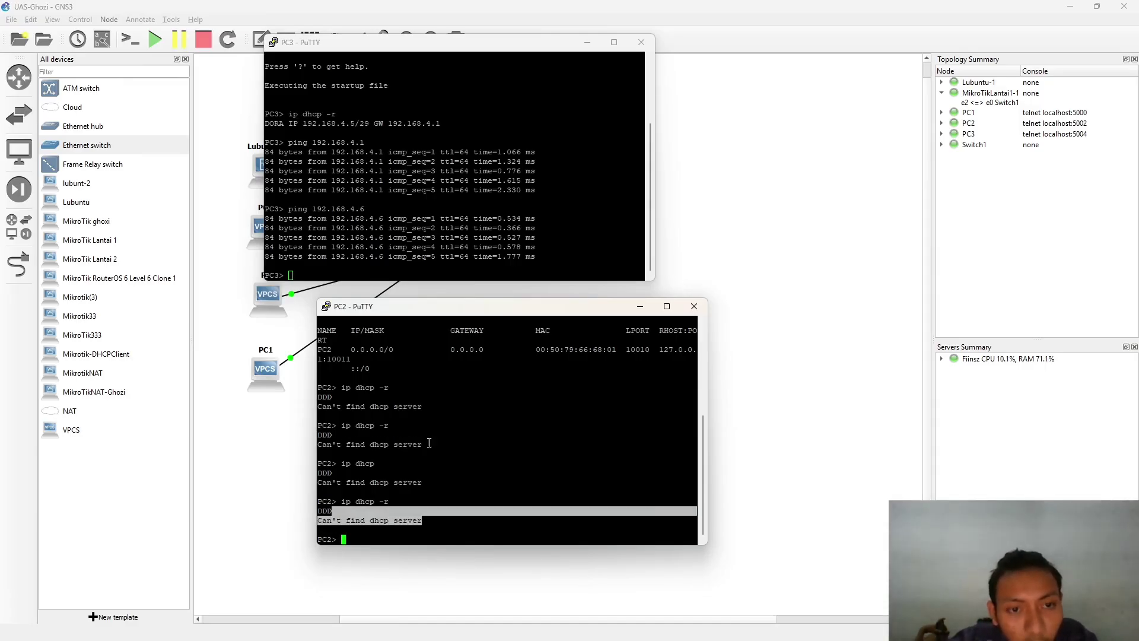
pyautogui.click(588, 42)
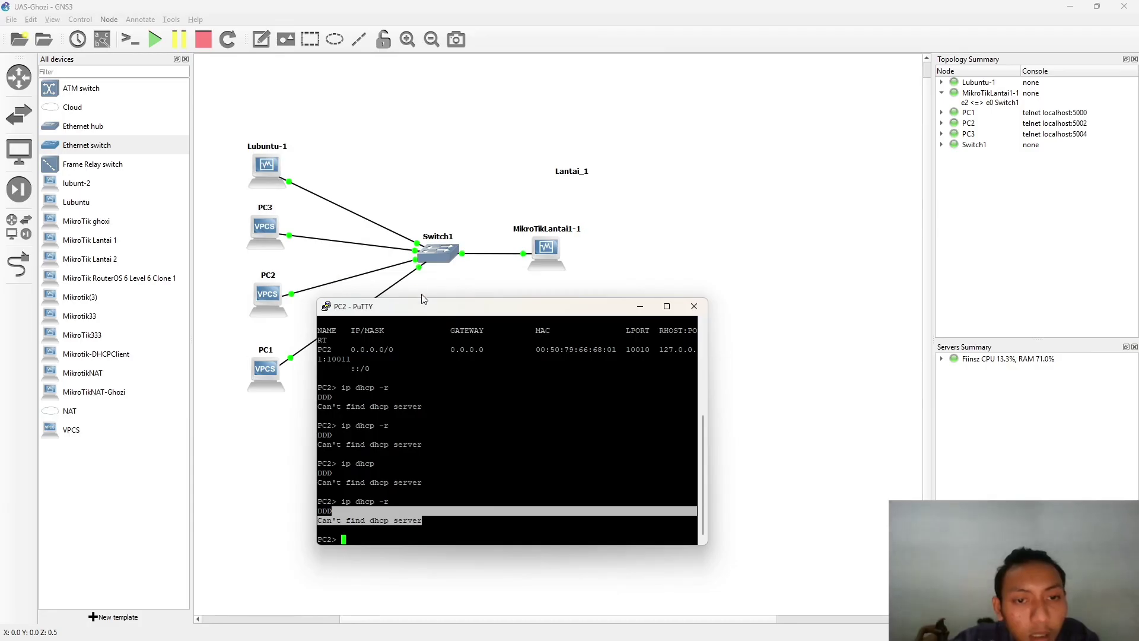
pyautogui.moveTo(438, 311); pyautogui.dragTo(393, 257)
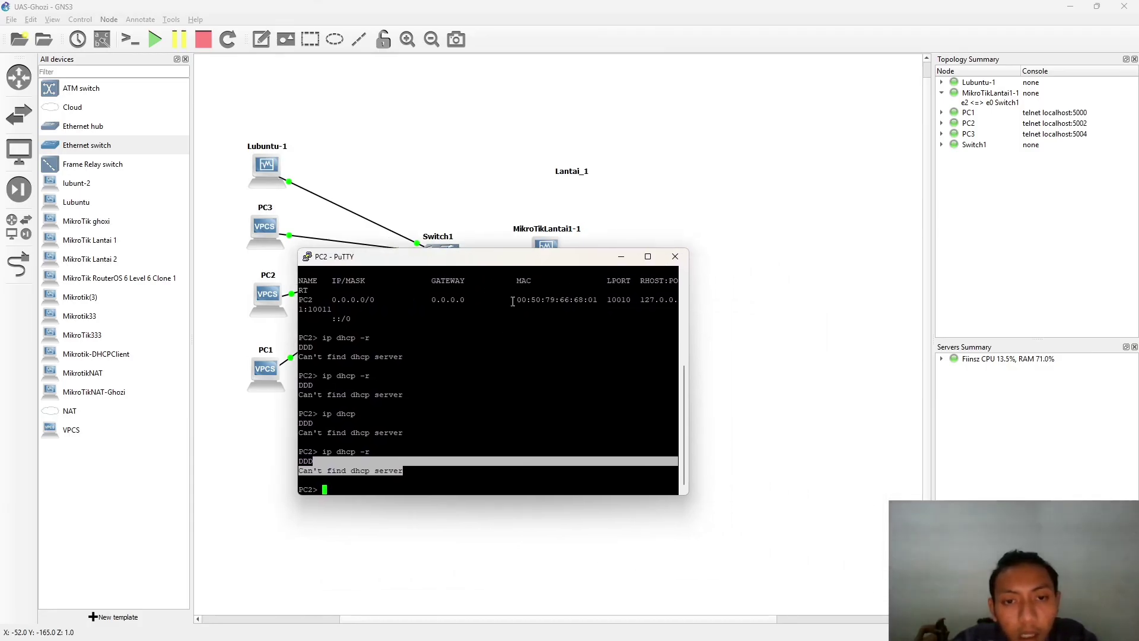
pyautogui.moveTo(370, 376); pyautogui.dragTo(497, 384)
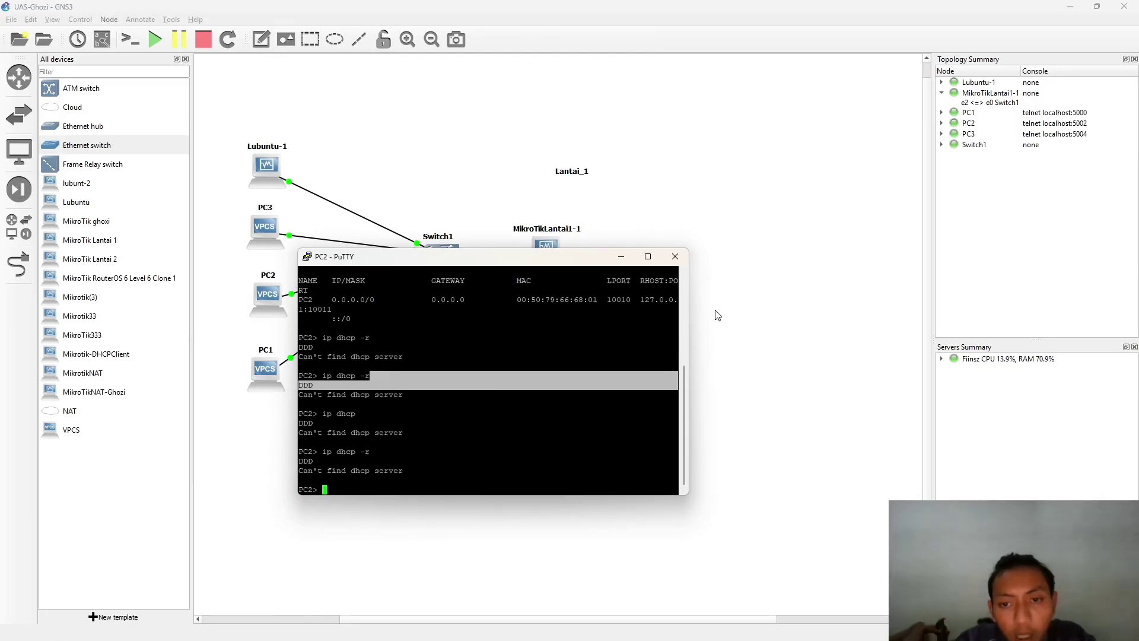
pyautogui.click(676, 256)
pyautogui.click(588, 368)
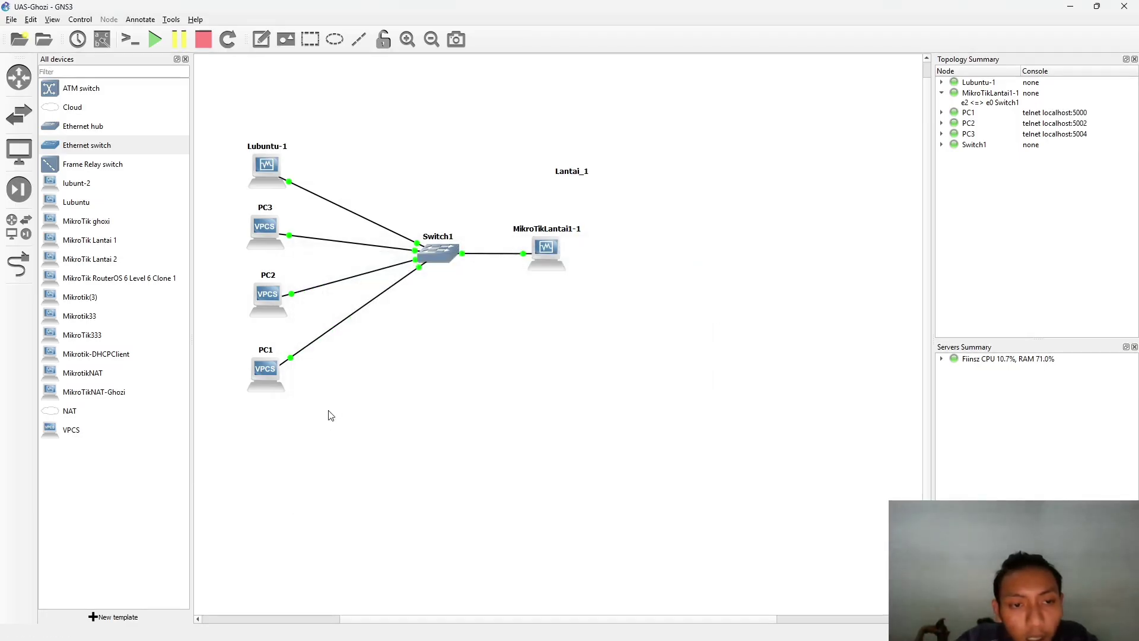
# - Reopen PC2's PuTTY console and move it clear of the topology
pyautogui.rightClick(264, 303)
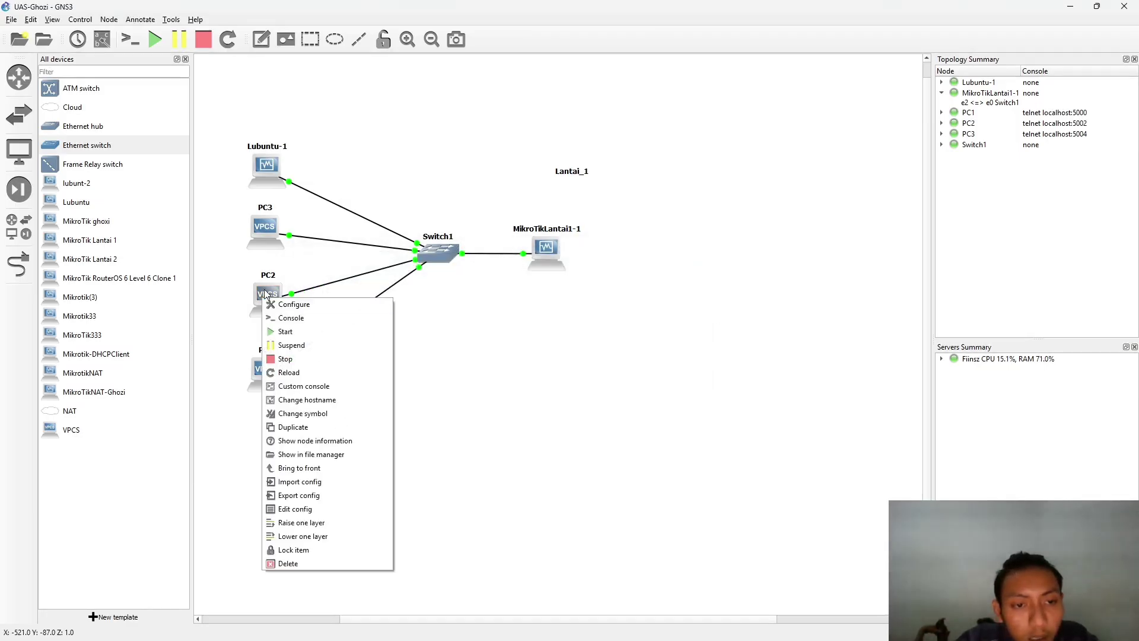
pyautogui.doubleClick(260, 293)
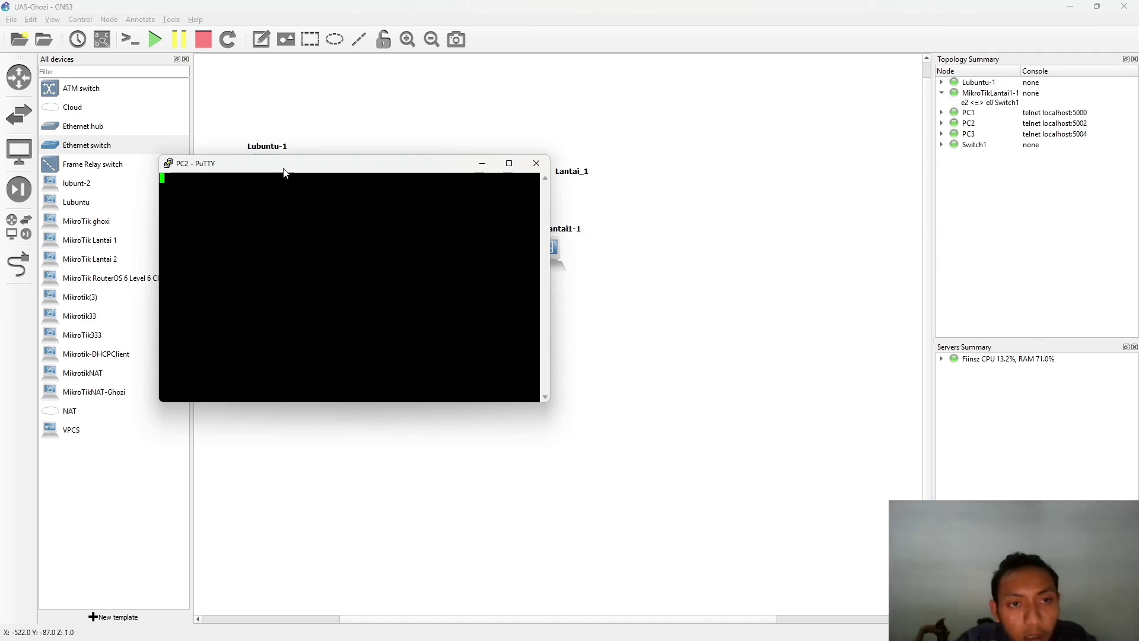
pyautogui.moveTo(285, 166); pyautogui.dragTo(583, 195)
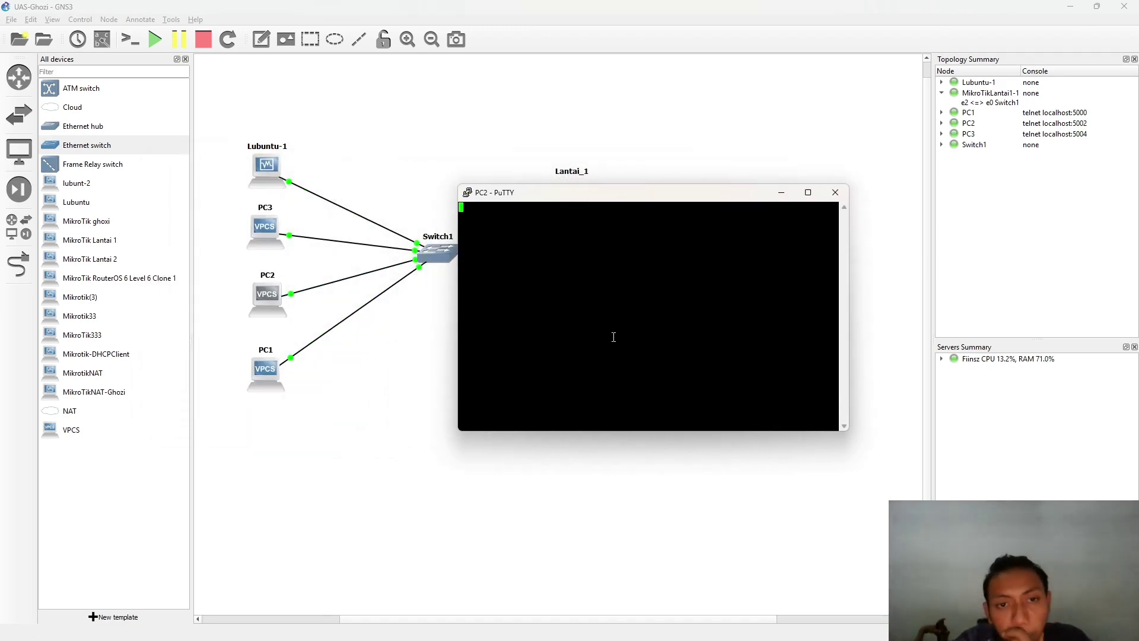
pyautogui.press('super+Tab')
pyautogui.scroll(-2, 343, 367)
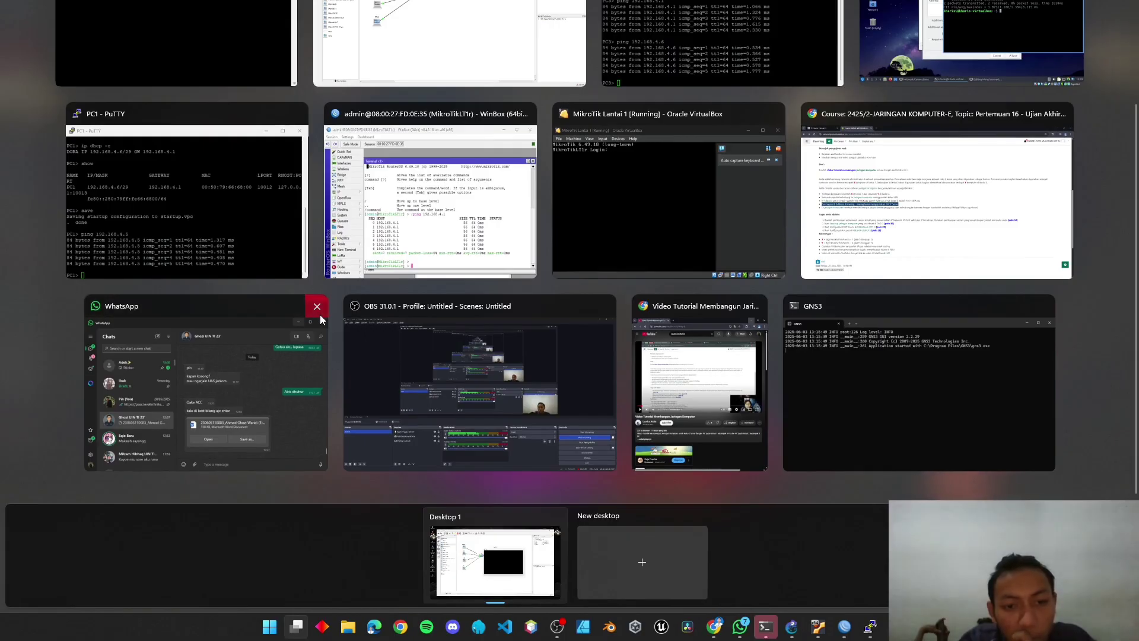
pyautogui.scroll(2, 497, 290)
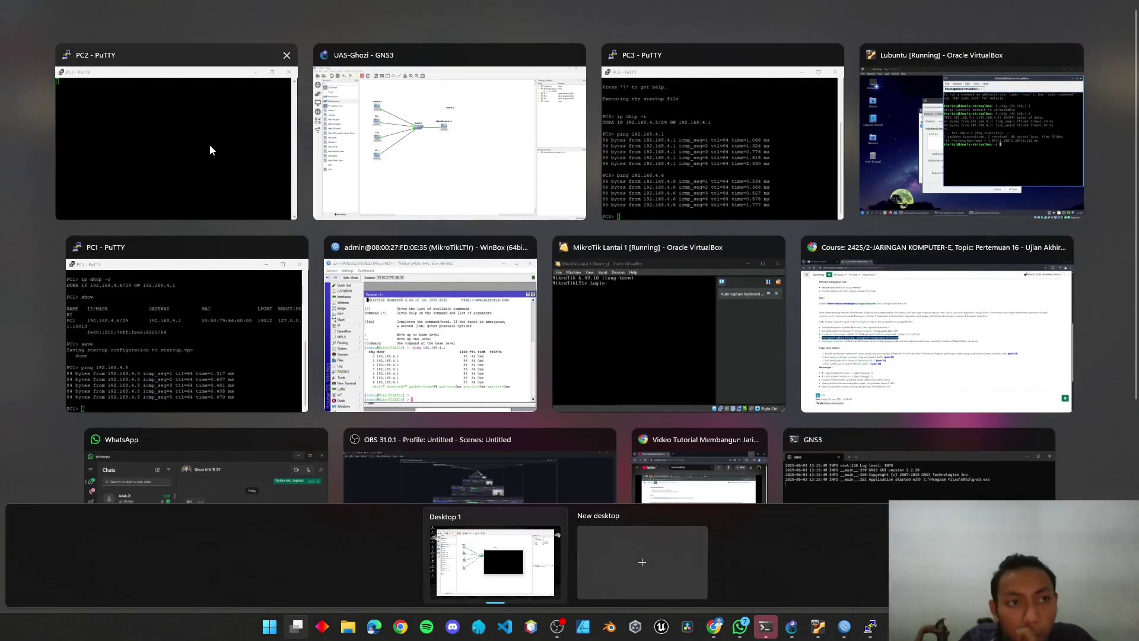
pyautogui.click(209, 149)
pyautogui.moveTo(504, 270); pyautogui.dragTo(546, 297)
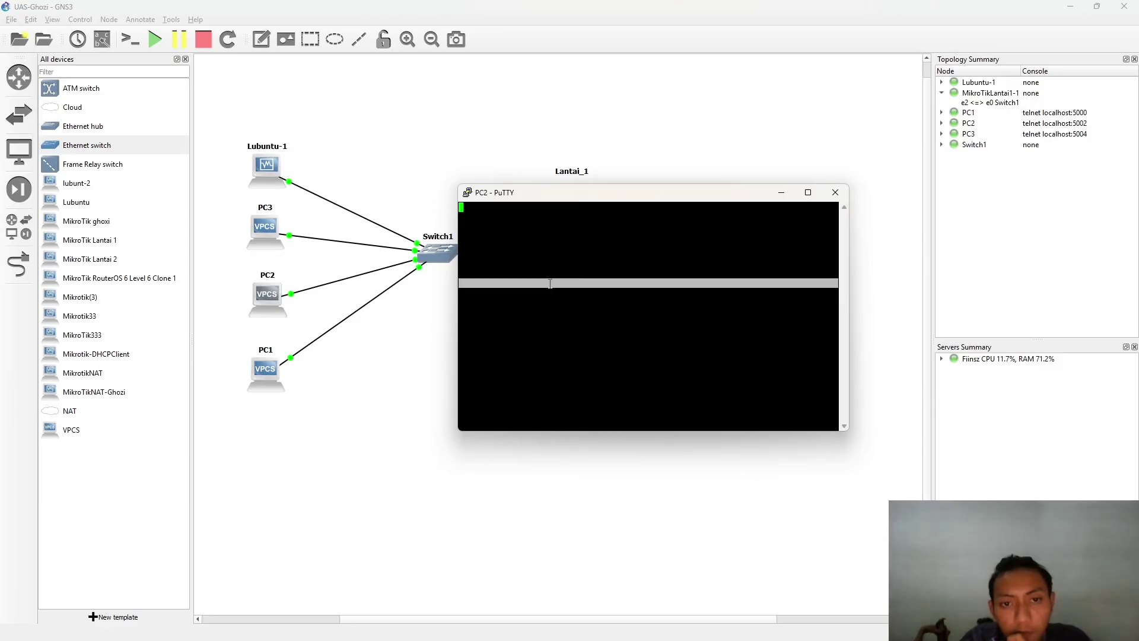
# - Run ip dhcp -r on PC2, see 'Can't find dhcp server' again, then close the console
pyautogui.press('Return')
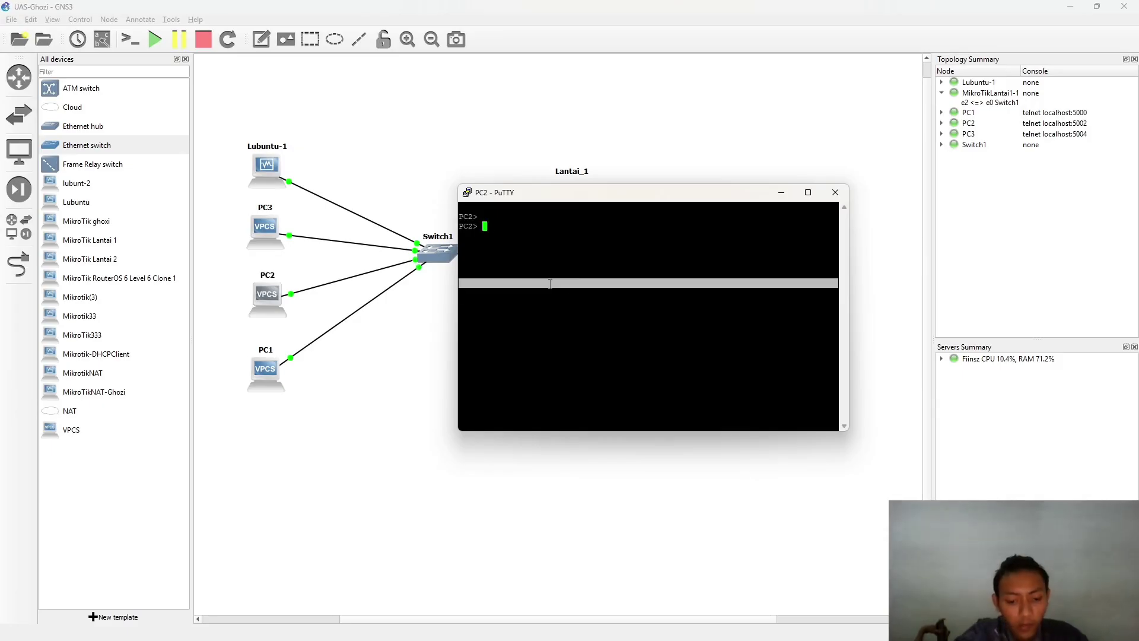
pyautogui.write('i')
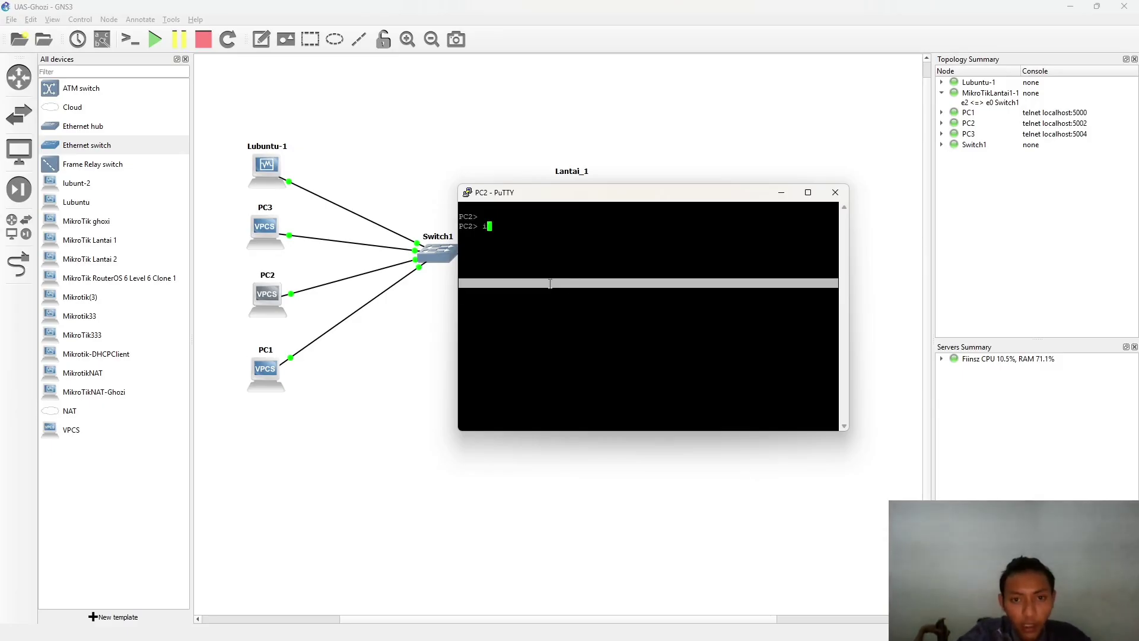
pyautogui.write('p d')
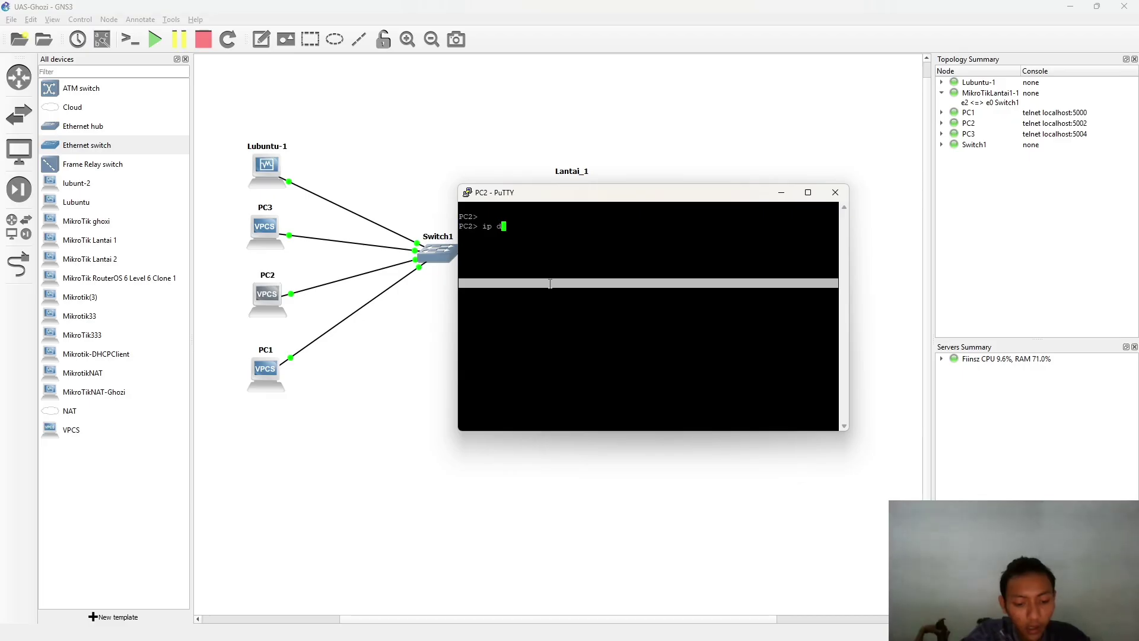
pyautogui.write('hcp -r')
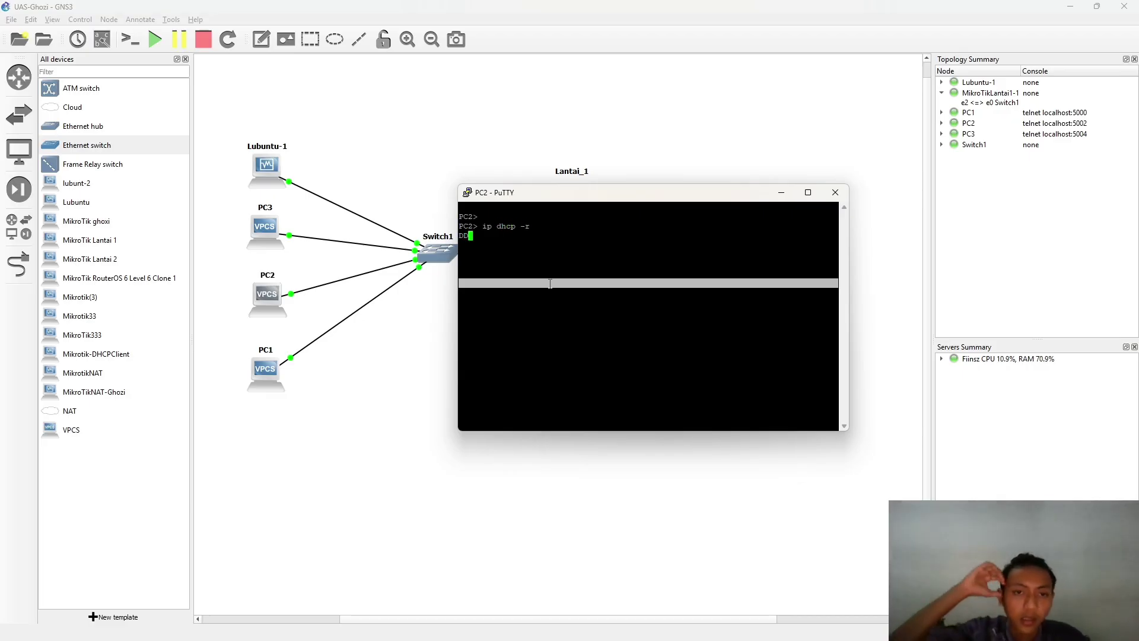
pyautogui.click(424, 310)
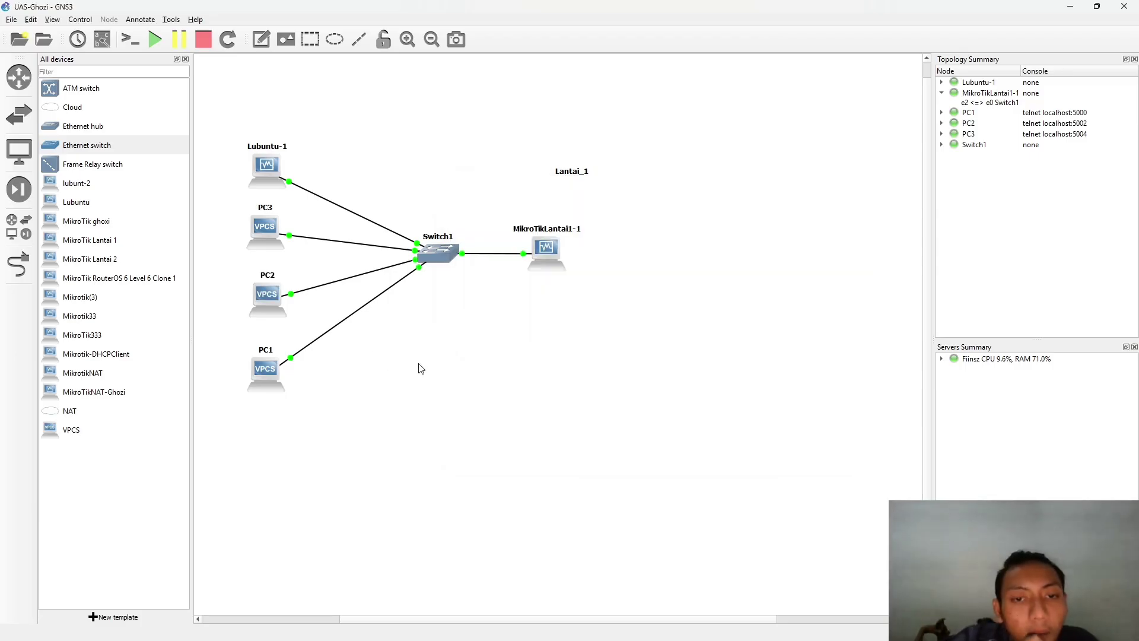
pyautogui.press('super+Tab')
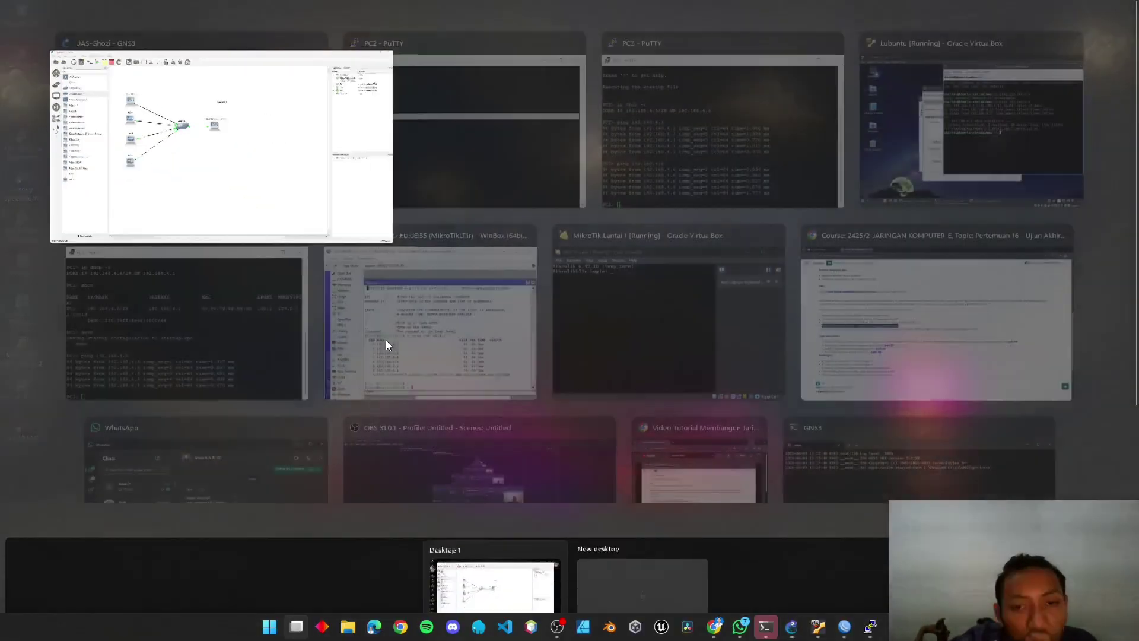
pyautogui.click(433, 90)
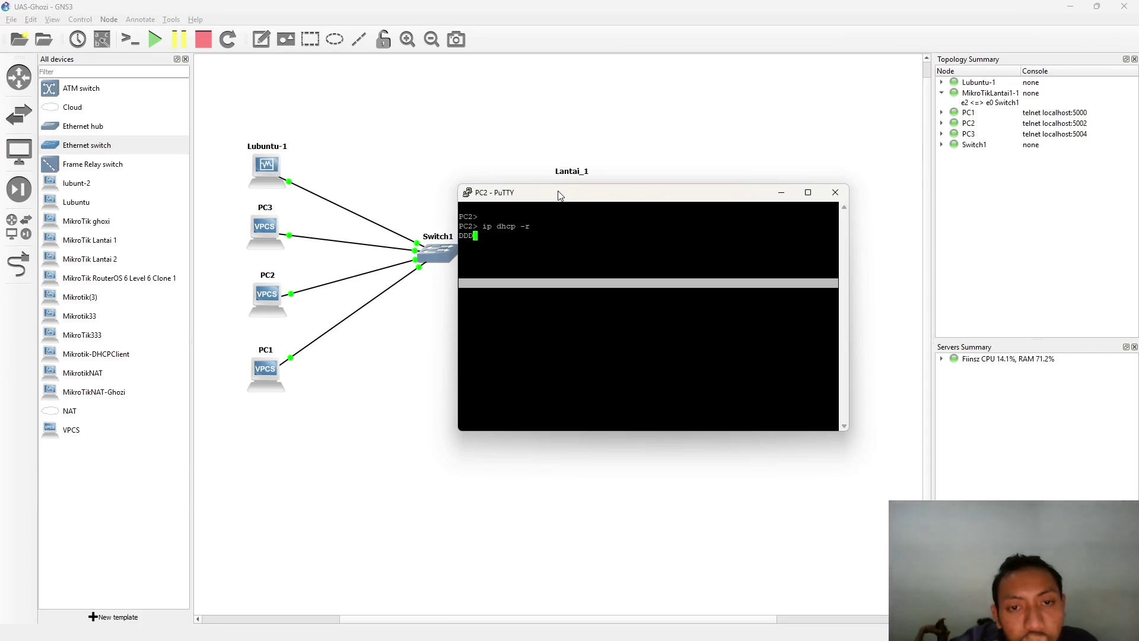
pyautogui.moveTo(561, 194); pyautogui.dragTo(515, 274)
pyautogui.moveTo(407, 319); pyautogui.dragTo(455, 319)
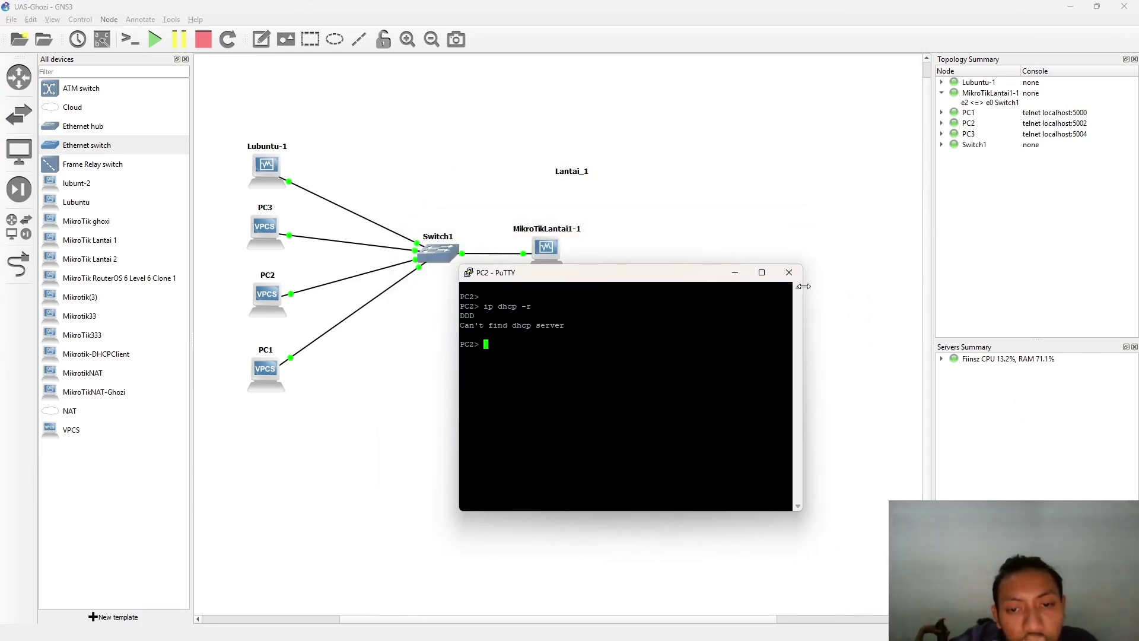
pyautogui.click(789, 273)
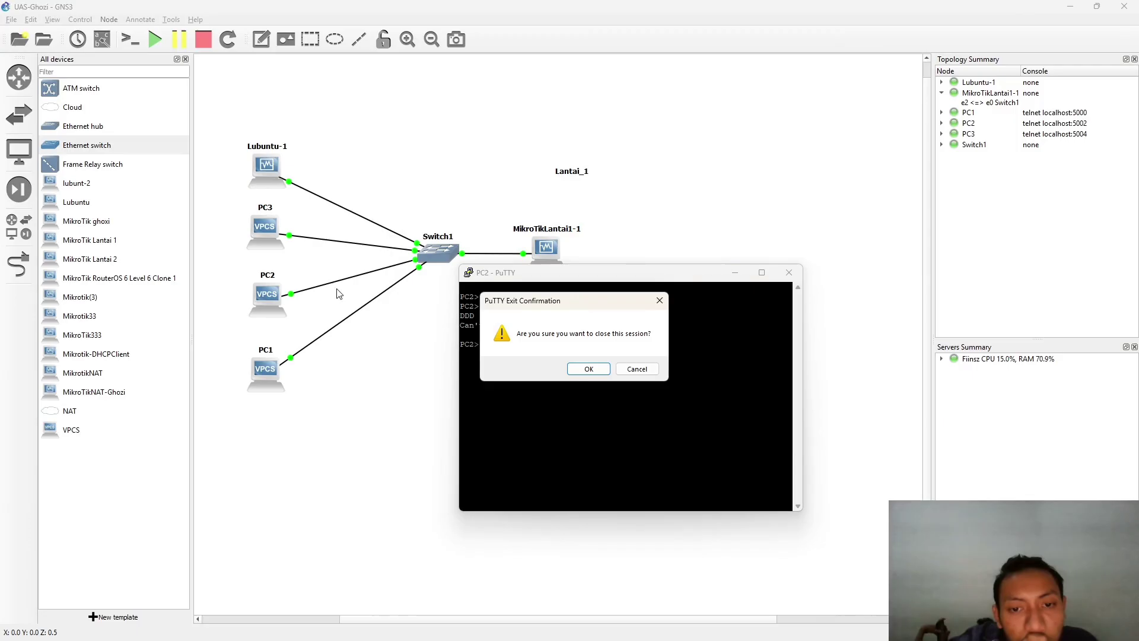
pyautogui.click(586, 368)
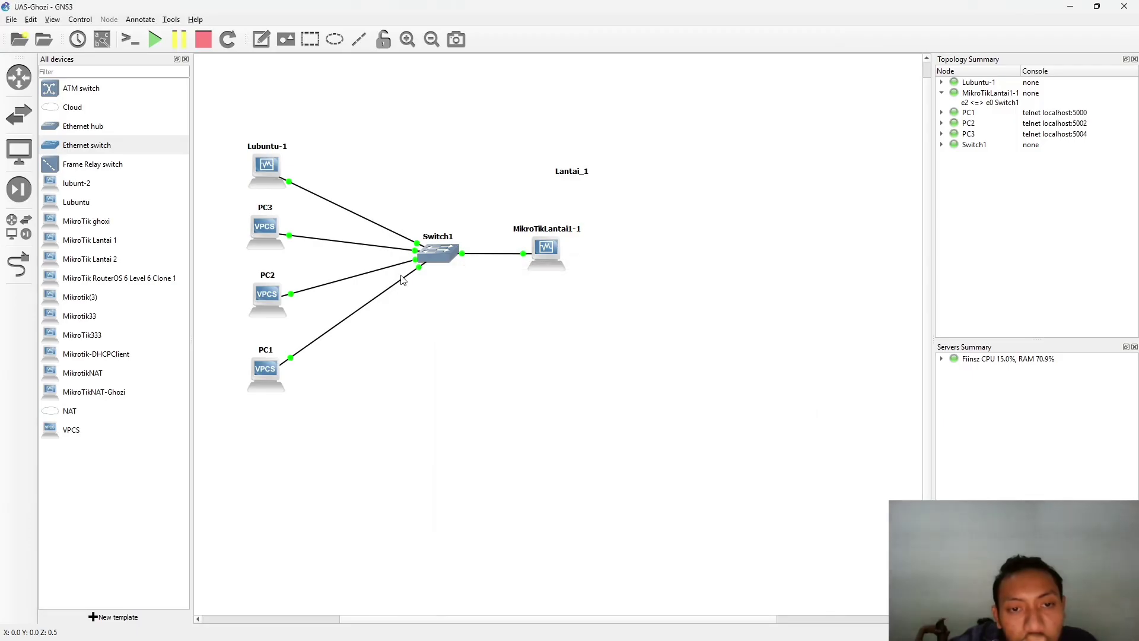
# - Stop the PC2 node
pyautogui.rightClick(273, 294)
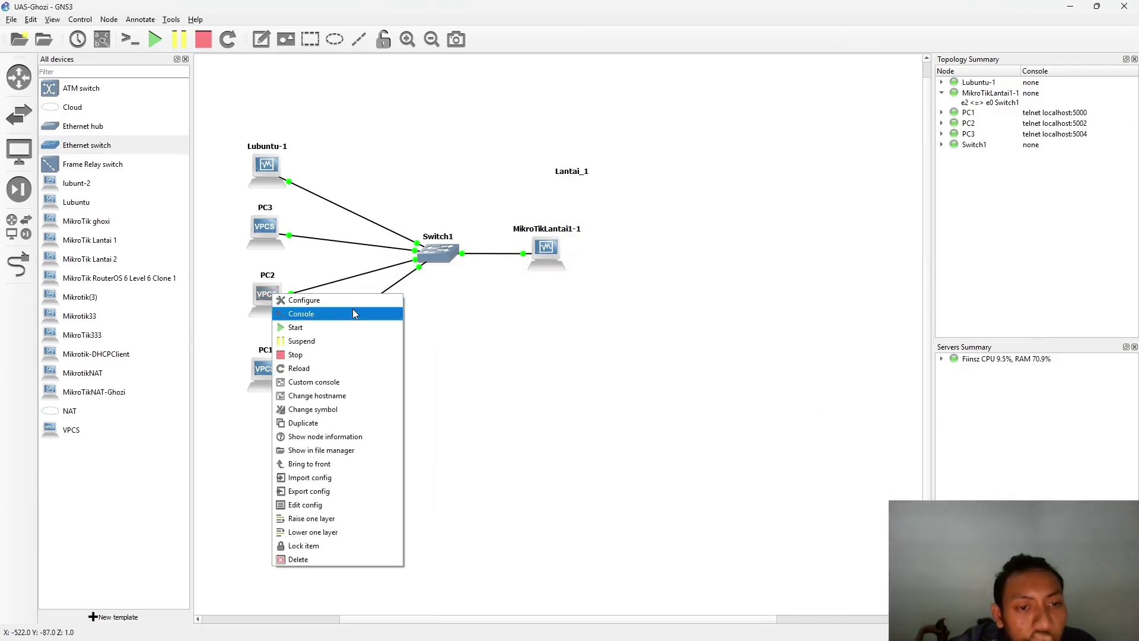
pyautogui.click(296, 356)
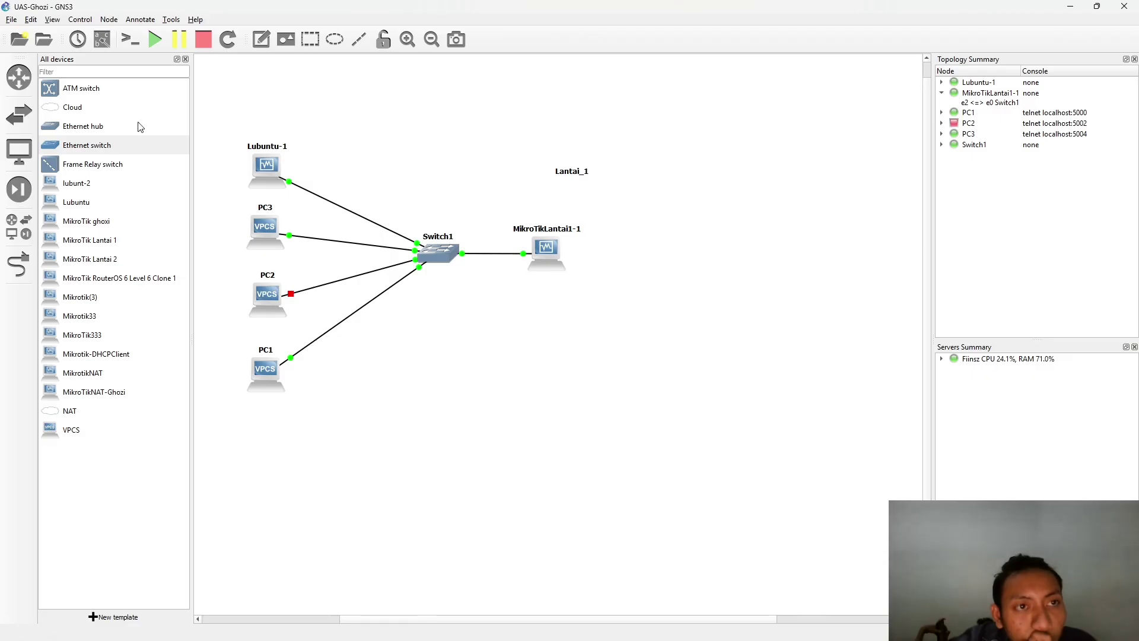
pyautogui.rightClick(266, 298)
pyautogui.click(251, 280)
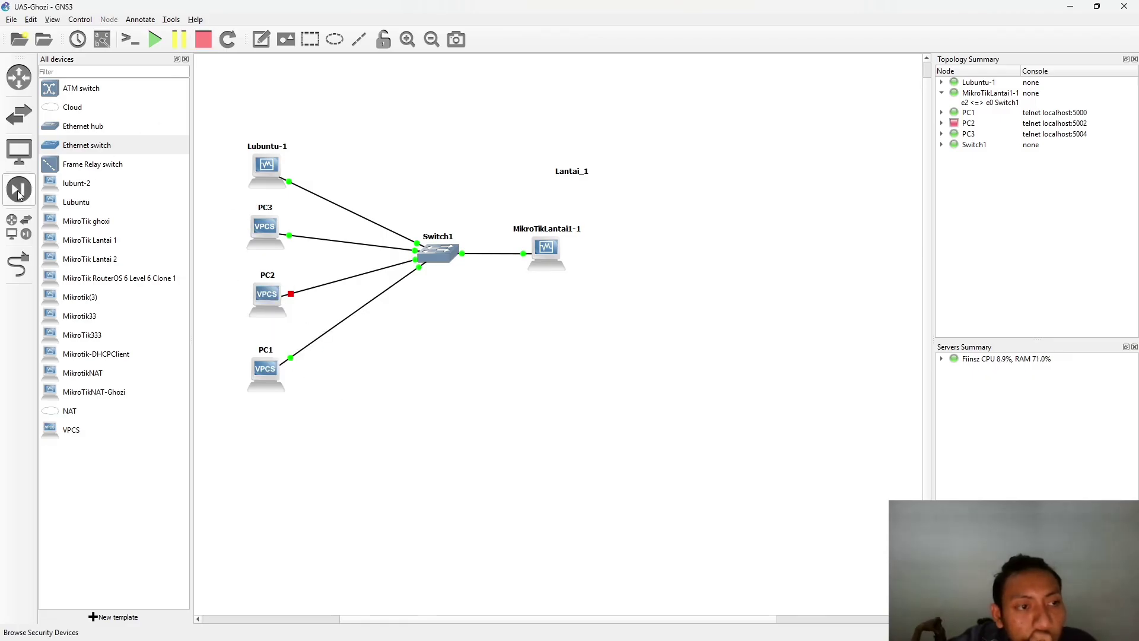
# - Add a new VPCS node PC4 below PC1 and link its Ethernet0 to a free Switch1 port
pyautogui.moveTo(119, 432); pyautogui.dragTo(359, 422)
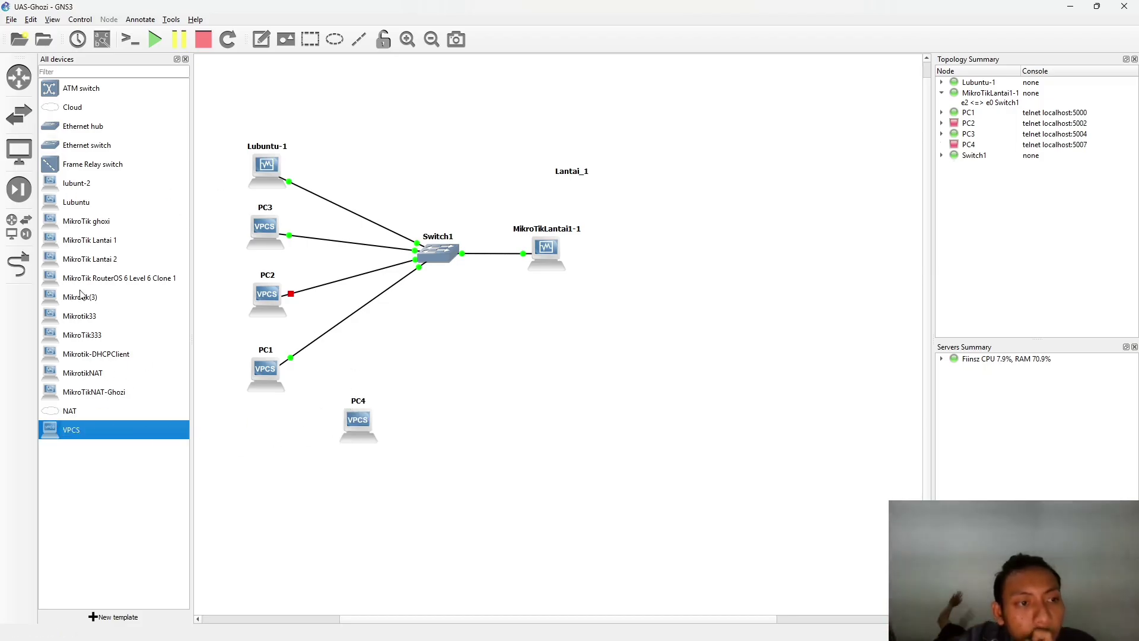
pyautogui.click(18, 265)
pyautogui.click(358, 419)
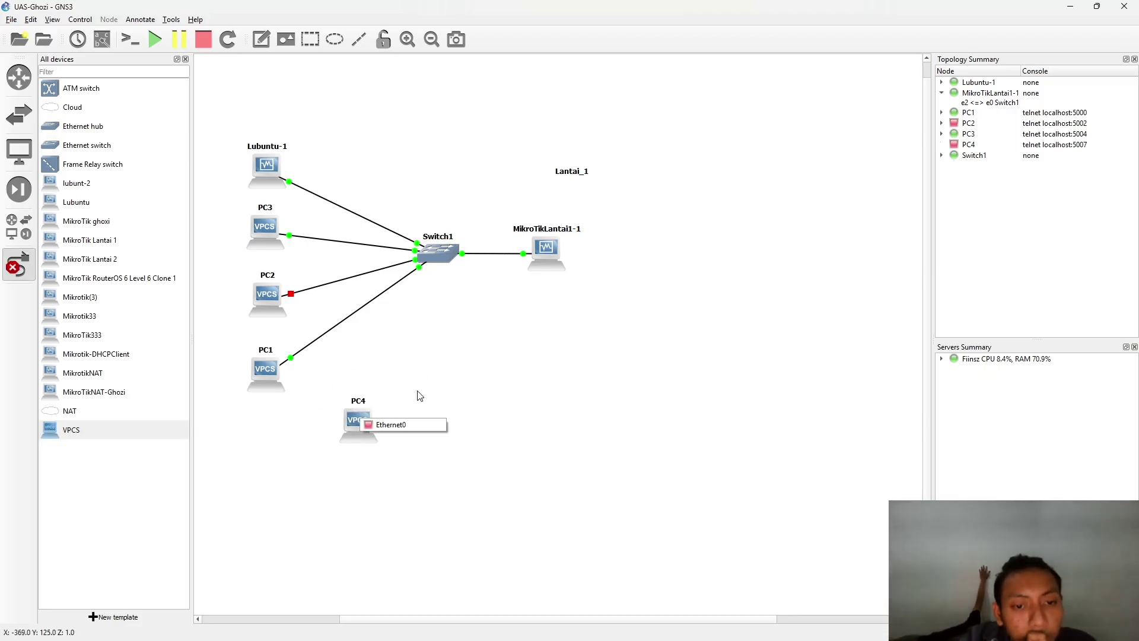
pyautogui.click(399, 424)
pyautogui.click(441, 255)
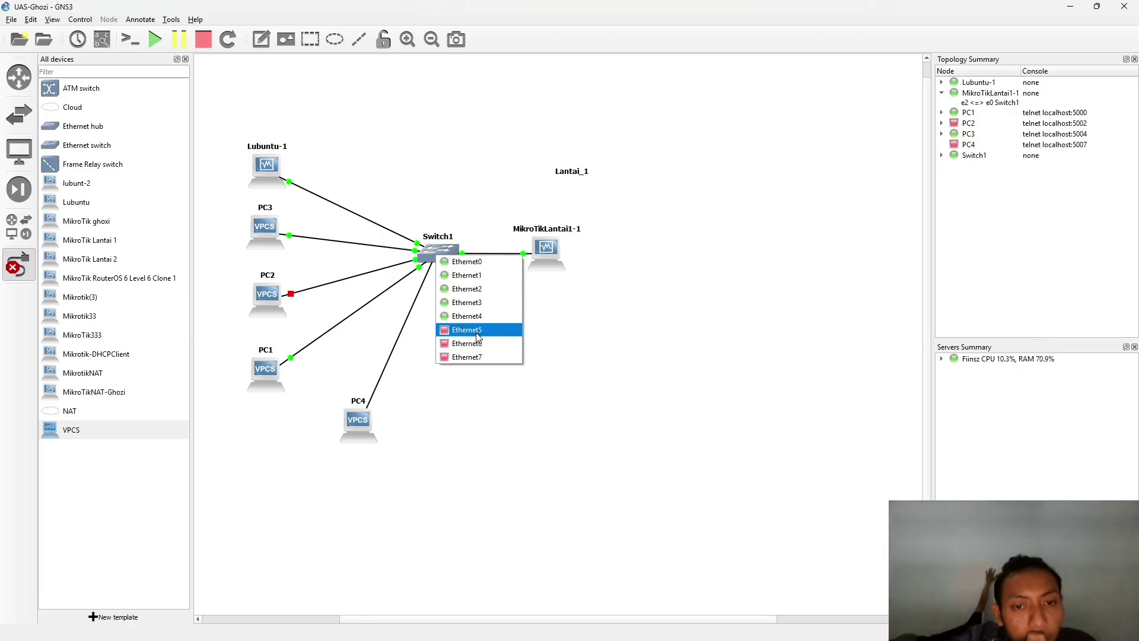
pyautogui.click(477, 328)
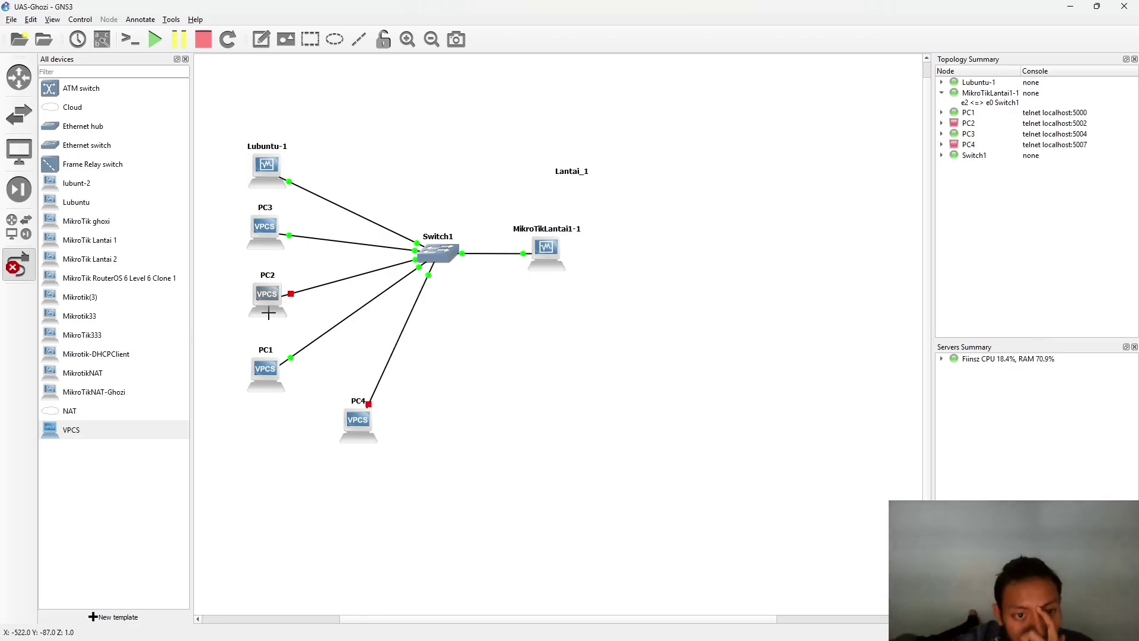
pyautogui.click(7, 261)
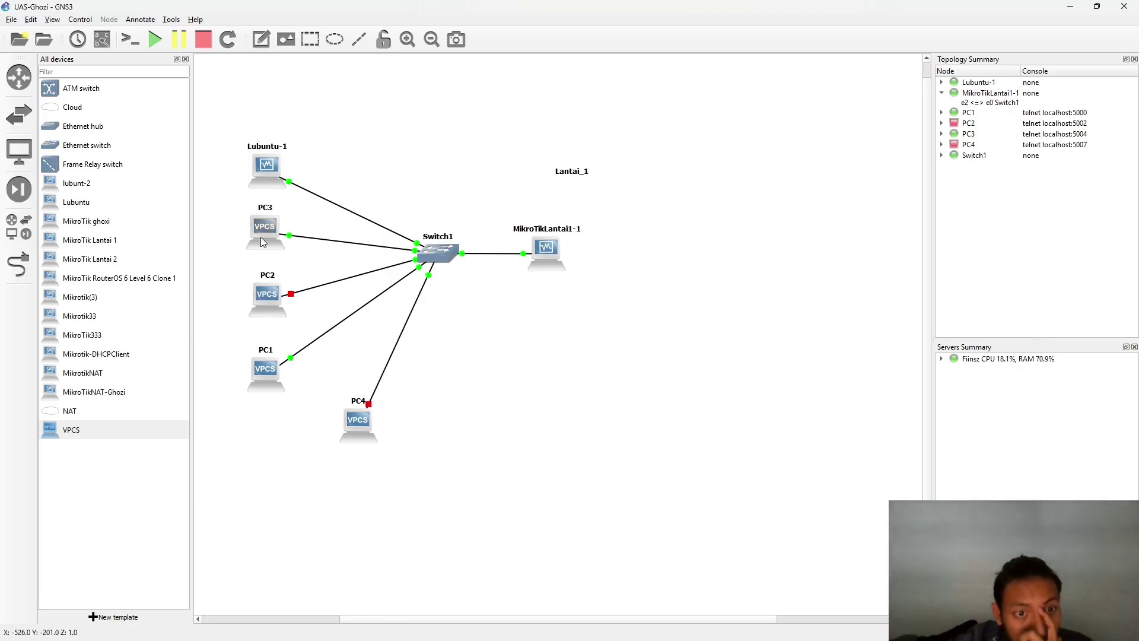
# - Permanently delete PC2 from the Lantai_1 topology
pyautogui.rightClick(259, 294)
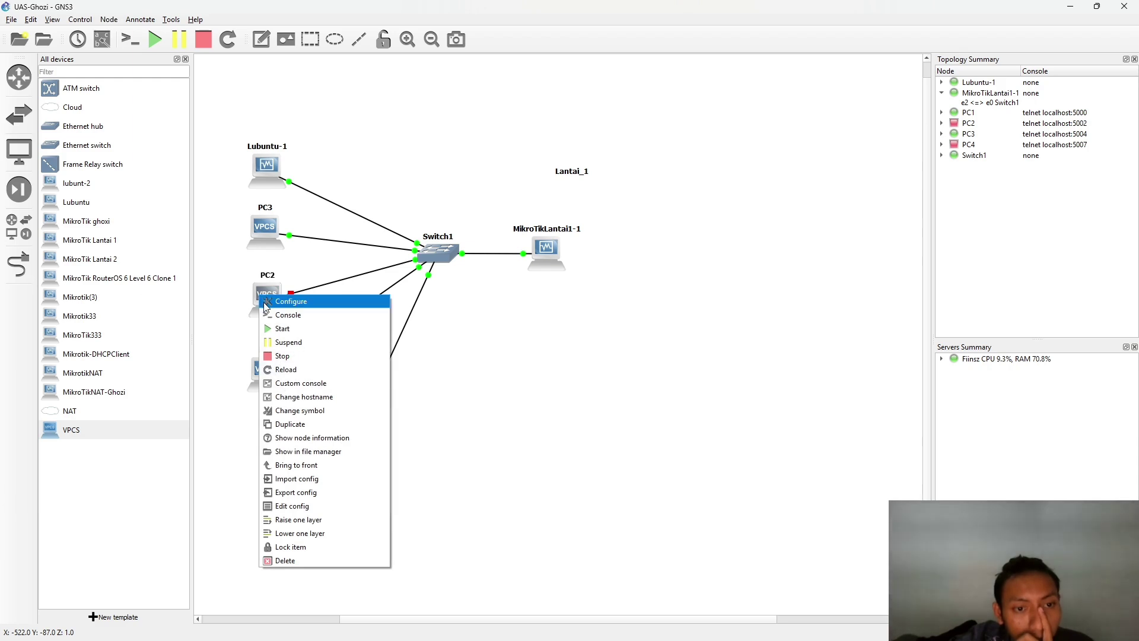
pyautogui.click(314, 563)
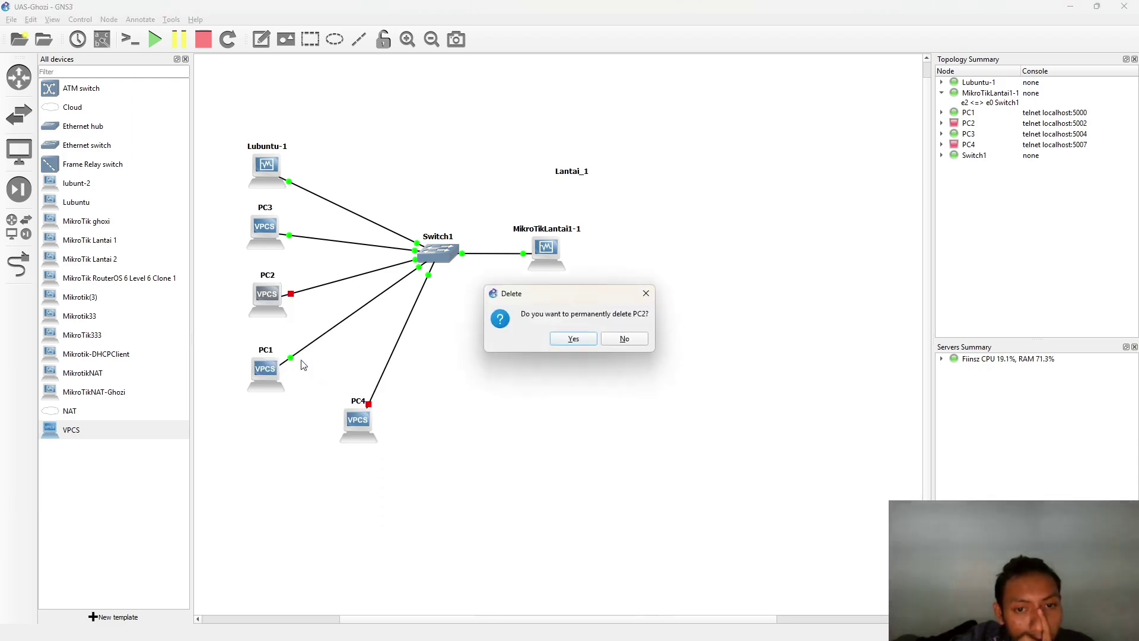
pyautogui.click(594, 337)
# - Start the PC4 virtual PC
pyautogui.doubleClick(365, 418)
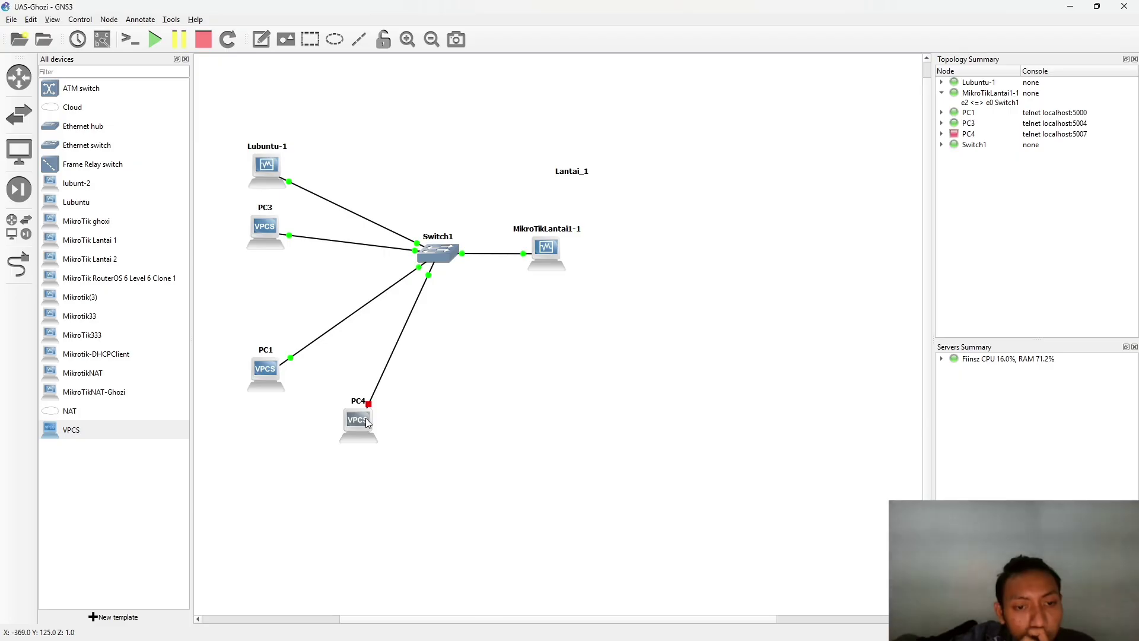
pyautogui.click(761, 183)
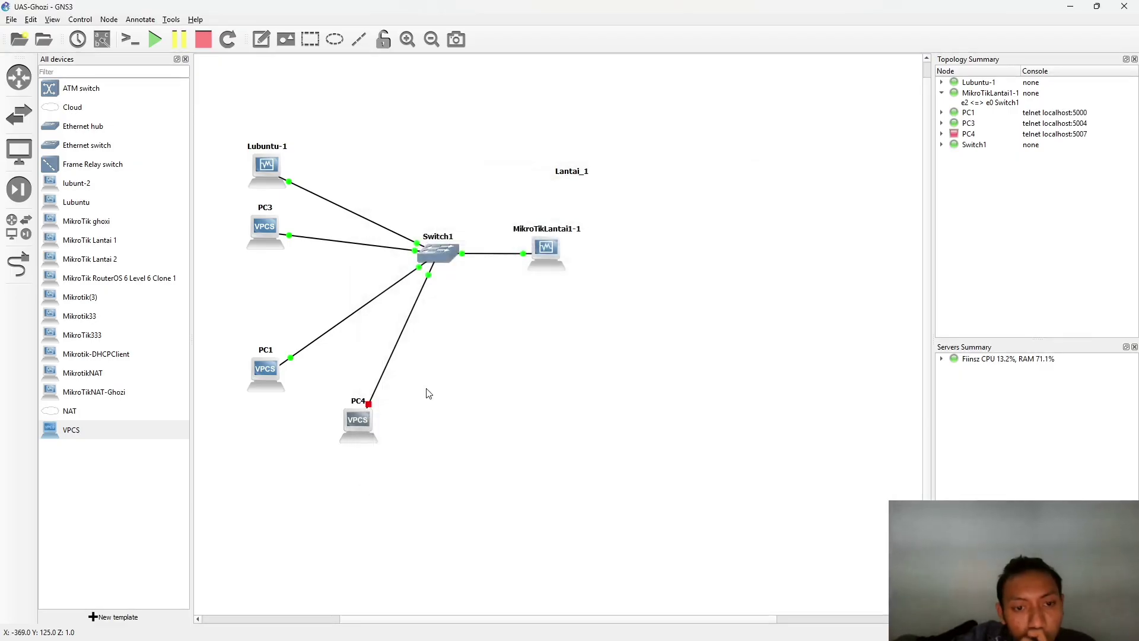
pyautogui.rightClick(362, 422)
pyautogui.click(392, 183)
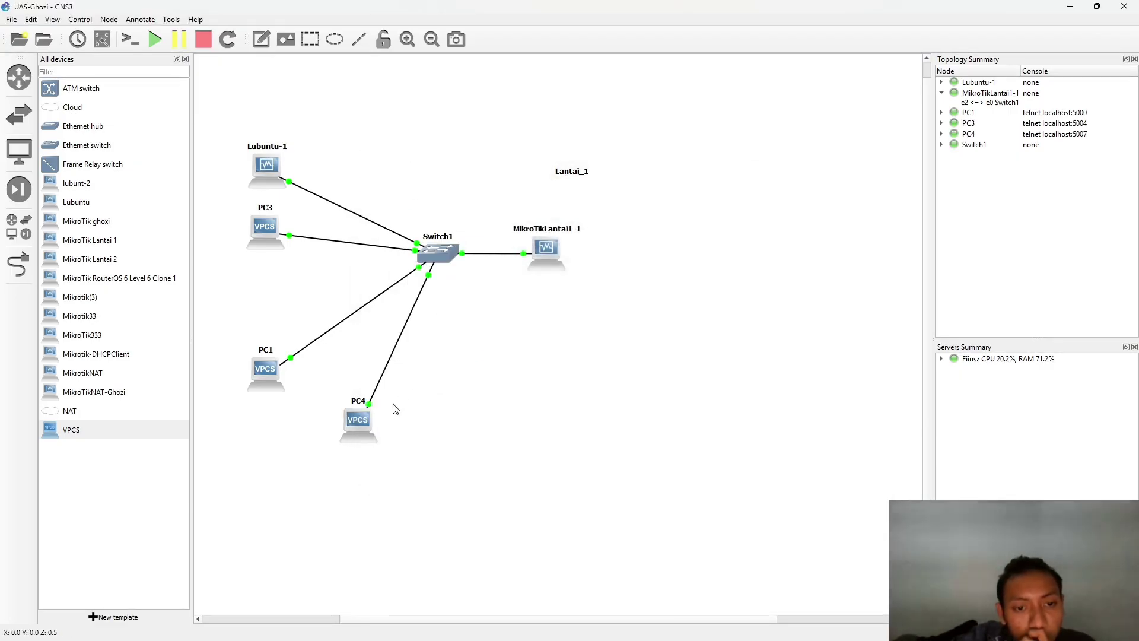
# - Run ip dhcp -r in PC4's console, receiving 192.168.4.3/29 with gateway 192.168.4.1
pyautogui.doubleClick(358, 422)
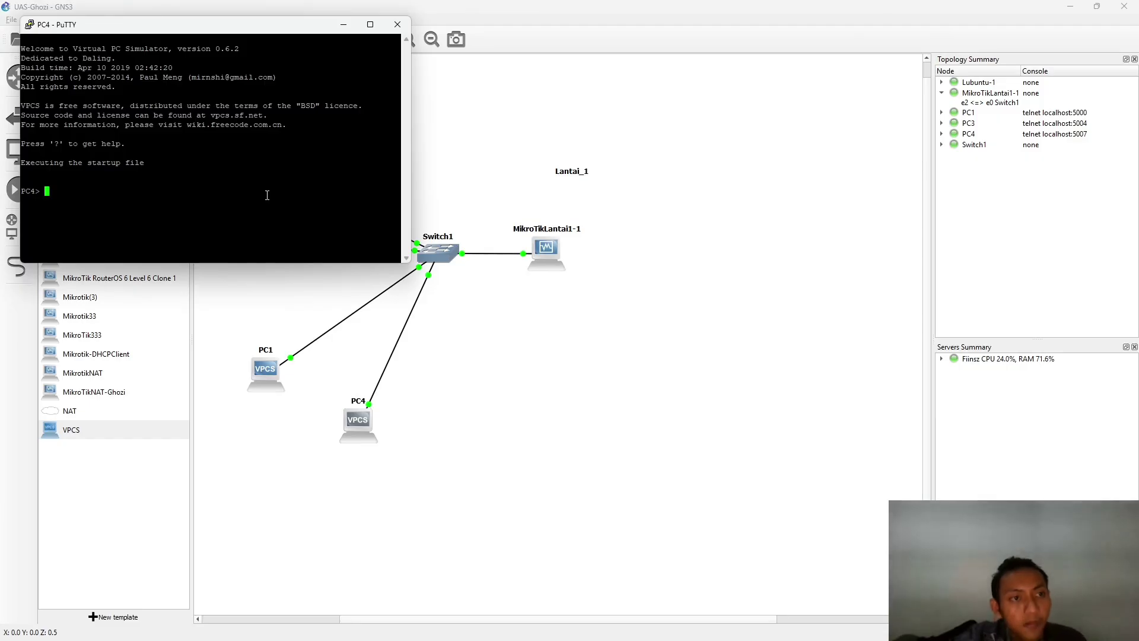
pyautogui.write('ip dhcp -r')
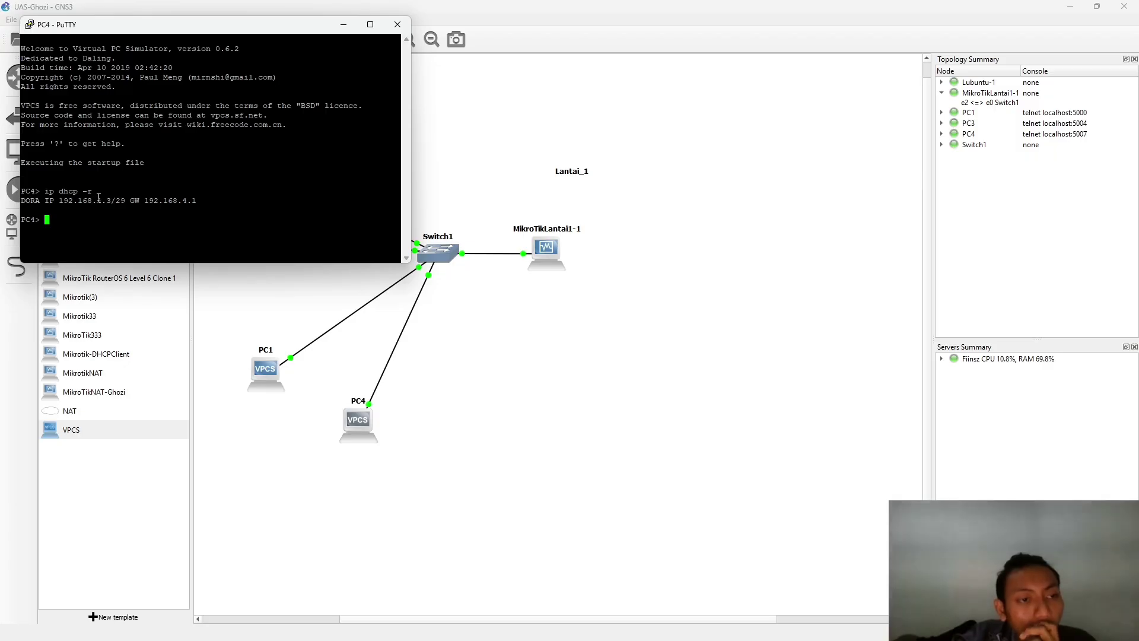
pyautogui.moveTo(98, 199); pyautogui.dragTo(212, 197)
pyautogui.click(168, 206)
pyautogui.moveTo(400, 200); pyautogui.dragTo(198, 200)
pyautogui.click(350, 35)
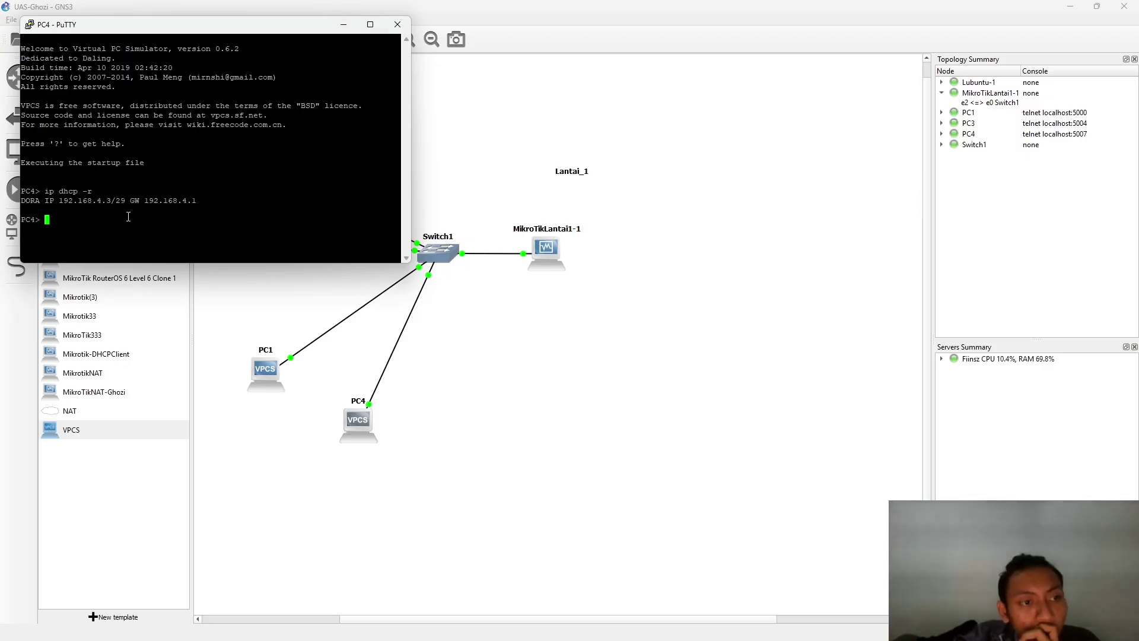
pyautogui.click(343, 25)
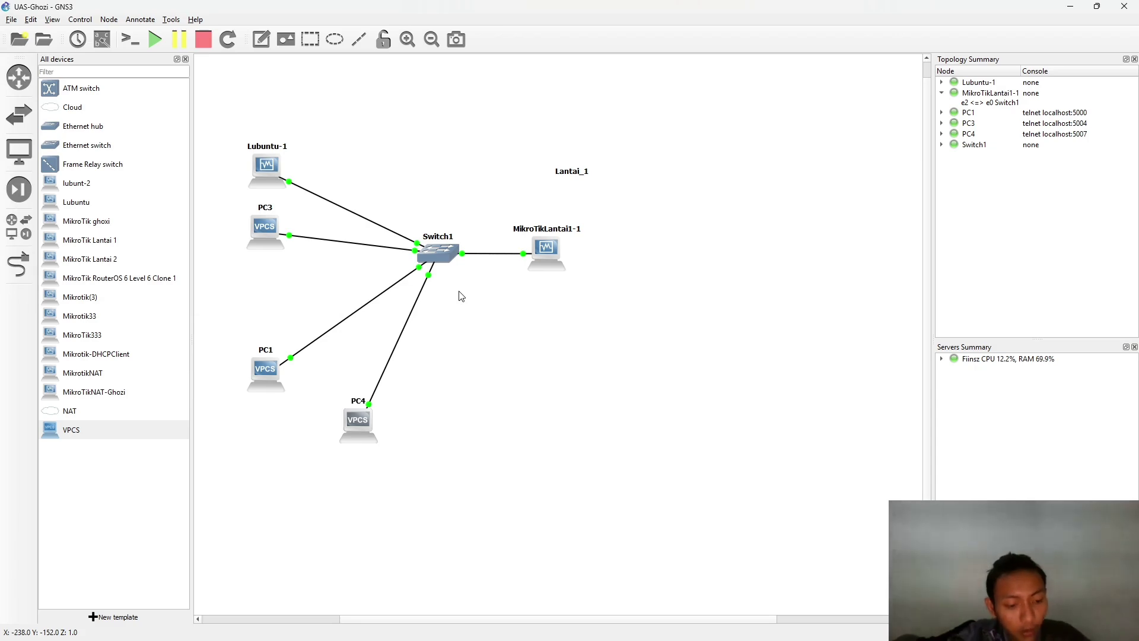
pyautogui.hotkey('alt', 'Tab')
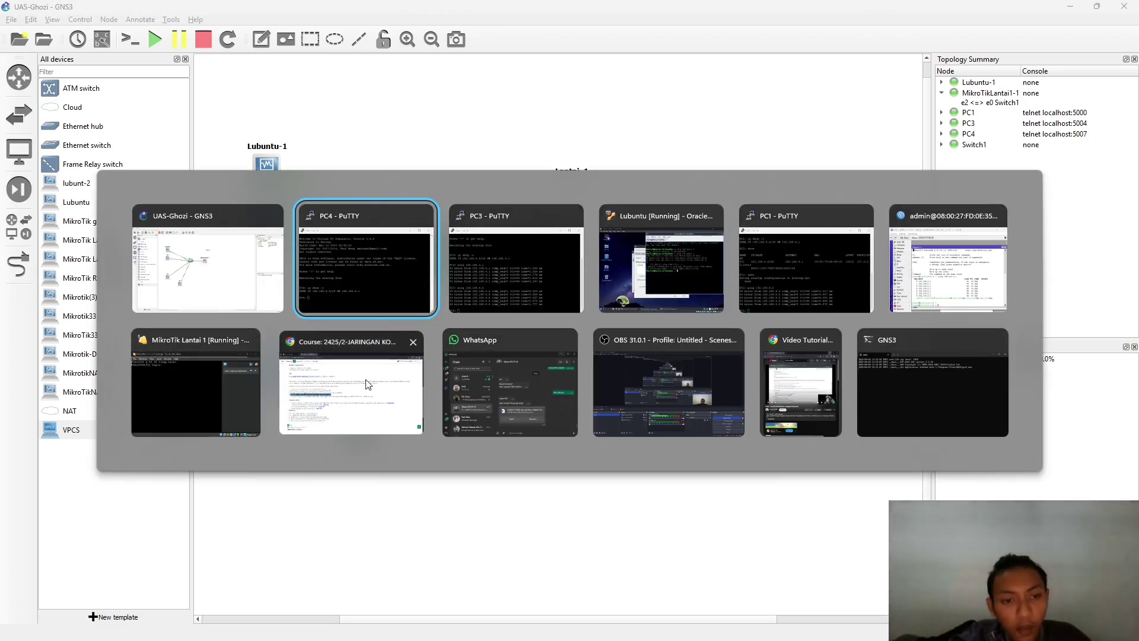
# - On the Moodle assignment page, highlight the hotspot requirement and task 3 about DHCP Server configuration
pyautogui.click(360, 378)
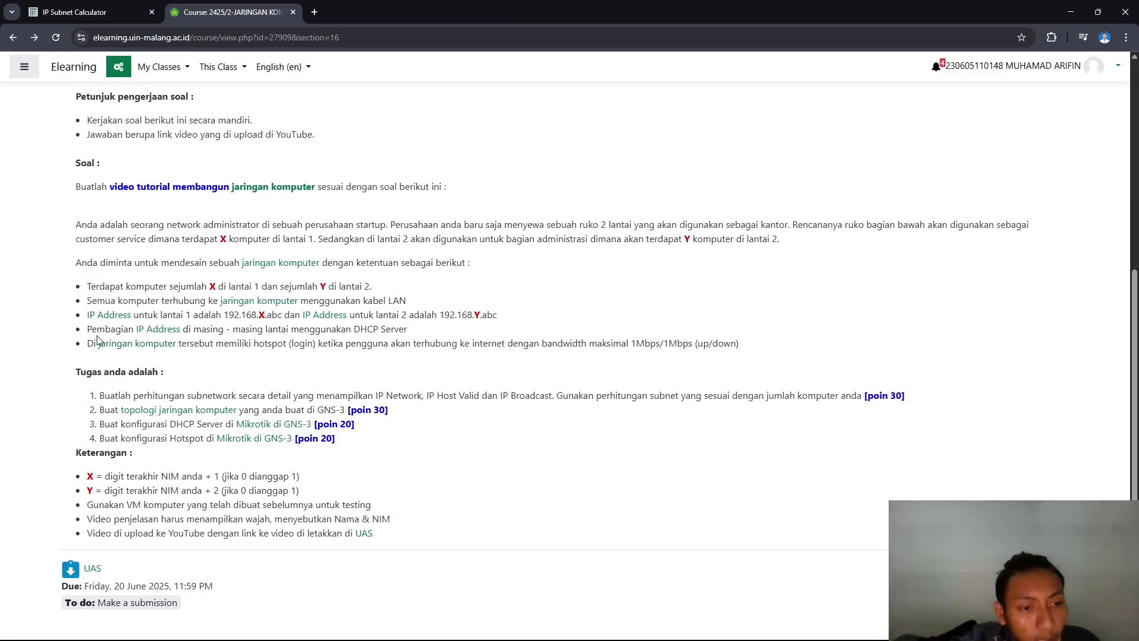
pyautogui.moveTo(96, 343); pyautogui.dragTo(420, 339)
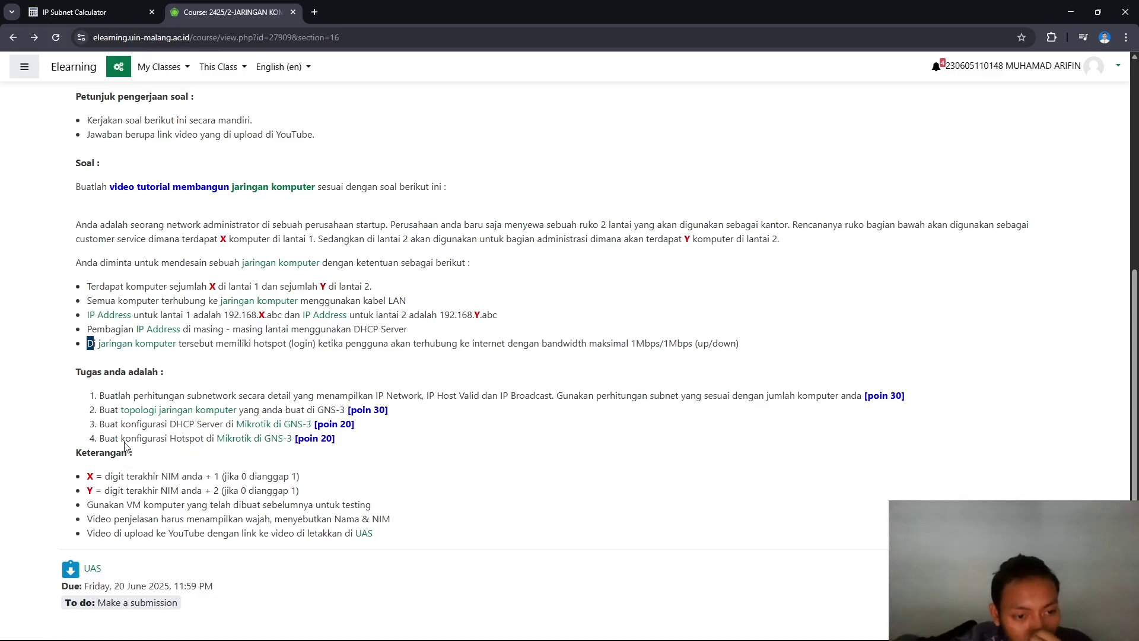
pyautogui.moveTo(99, 424); pyautogui.dragTo(317, 425)
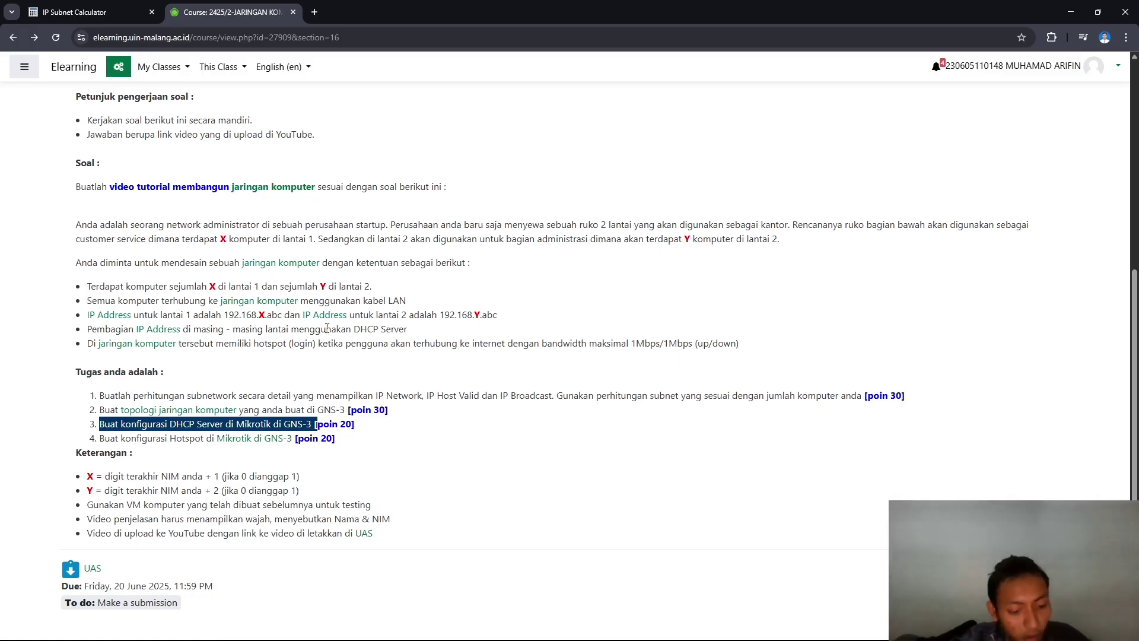
# - Glance at the GNS3 topology, return to the assignment, then bring up the WinBox router session
pyautogui.hotkey('alt', 'Tab')
pyautogui.hotkey('alt', 'Tab')
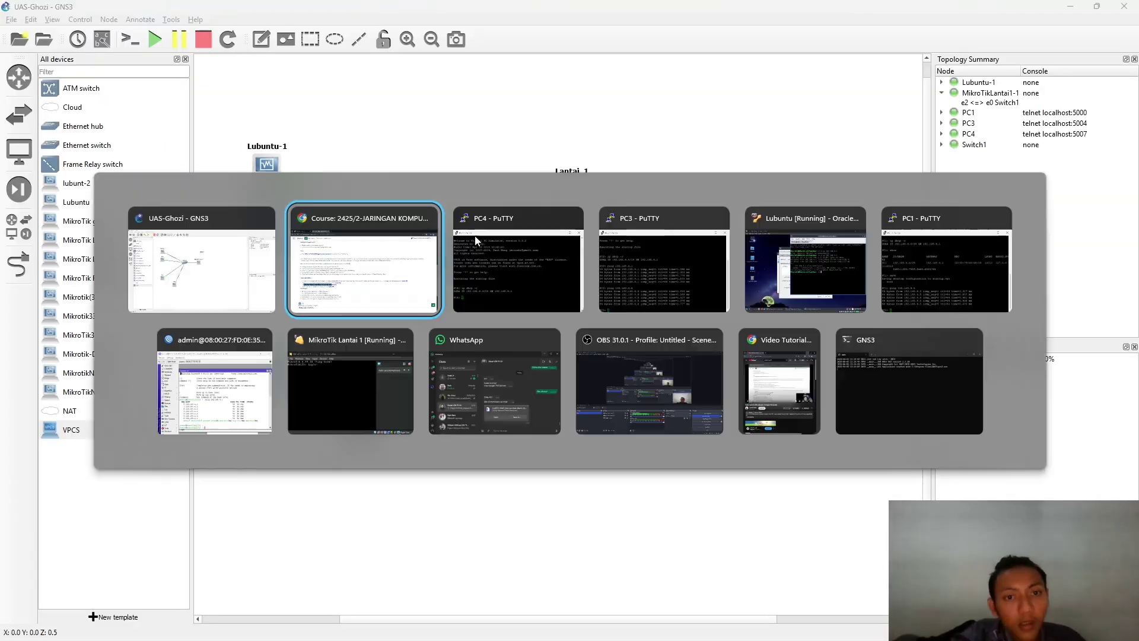
pyautogui.press('Escape')
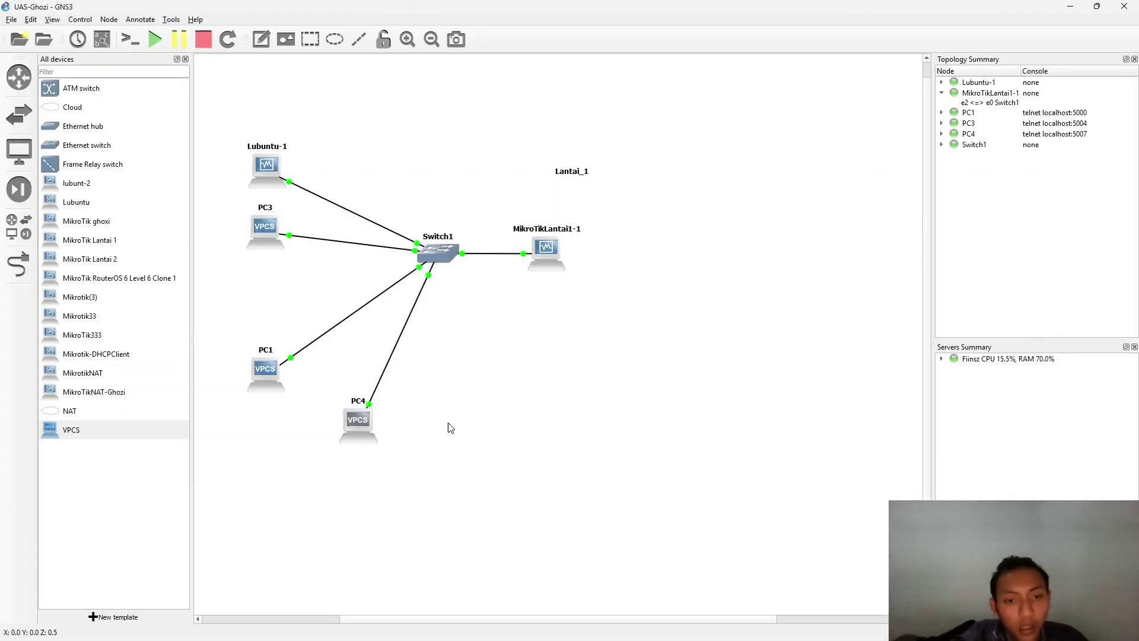
pyautogui.hotkey('alt', 'Tab')
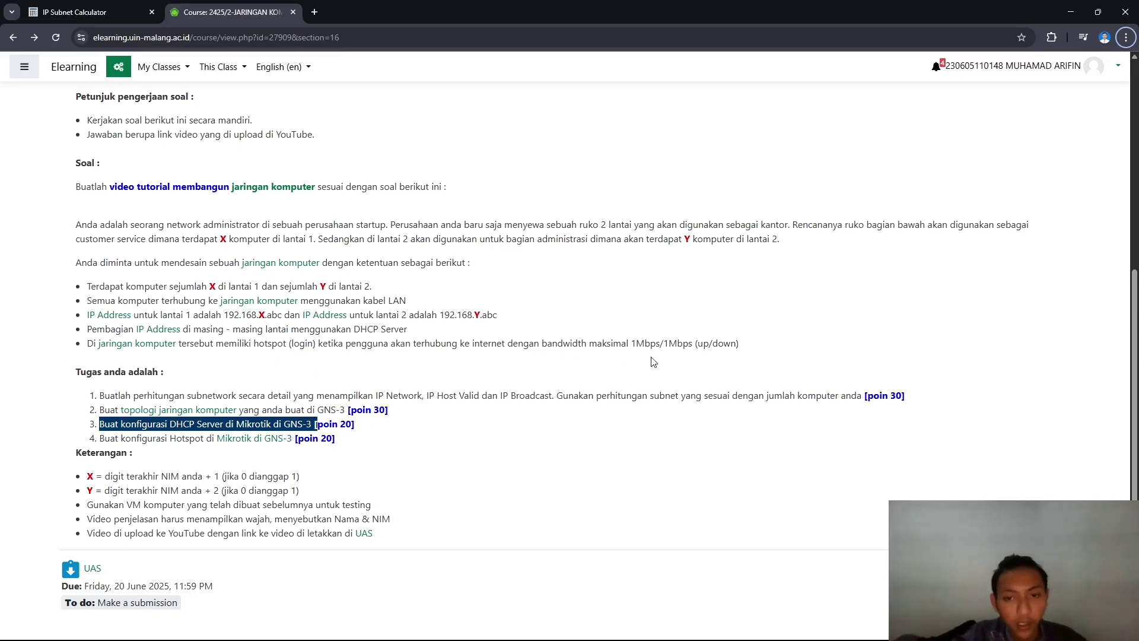
pyautogui.hotkey('alt', 'Tab')
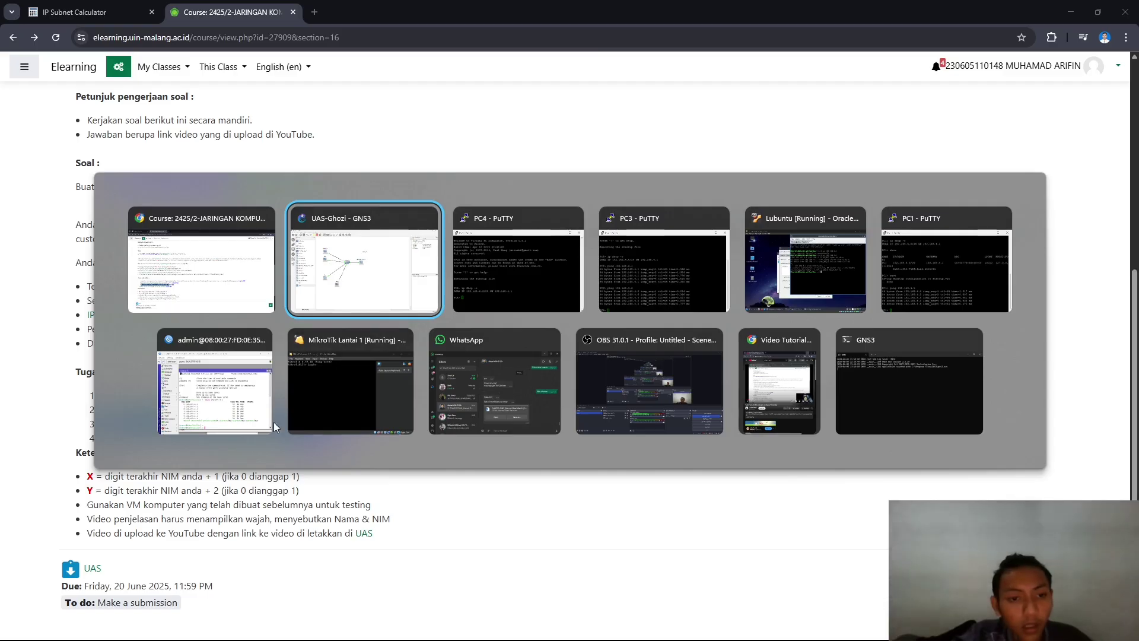
pyautogui.click(239, 377)
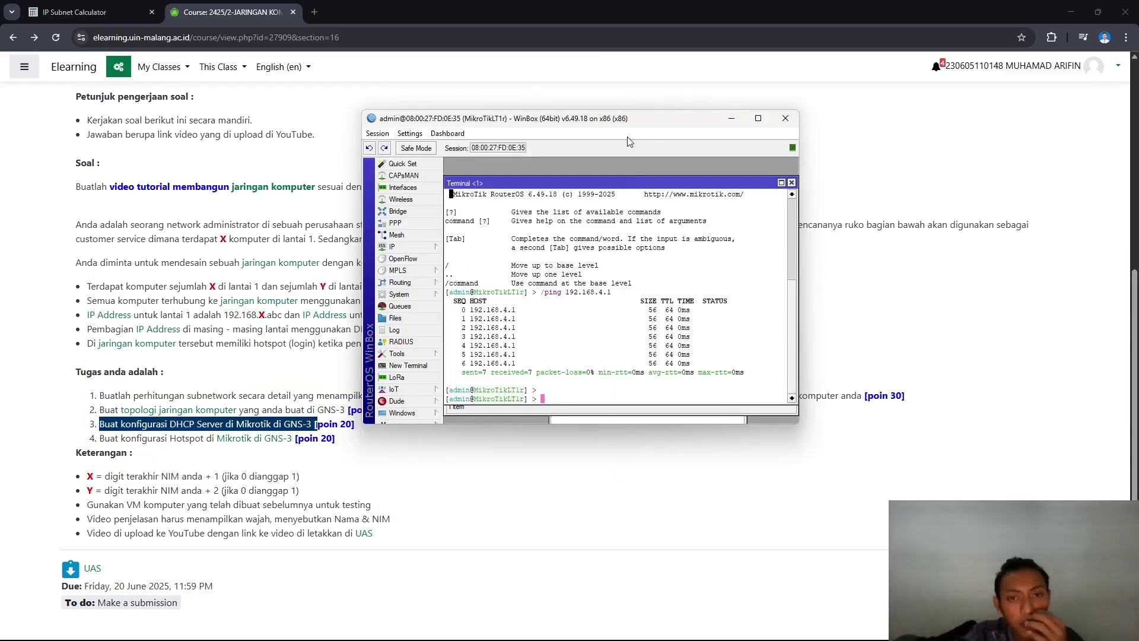
# - Maximize WinBox and close the Terminal, DHCP Server and Interface List windows
pyautogui.click(758, 119)
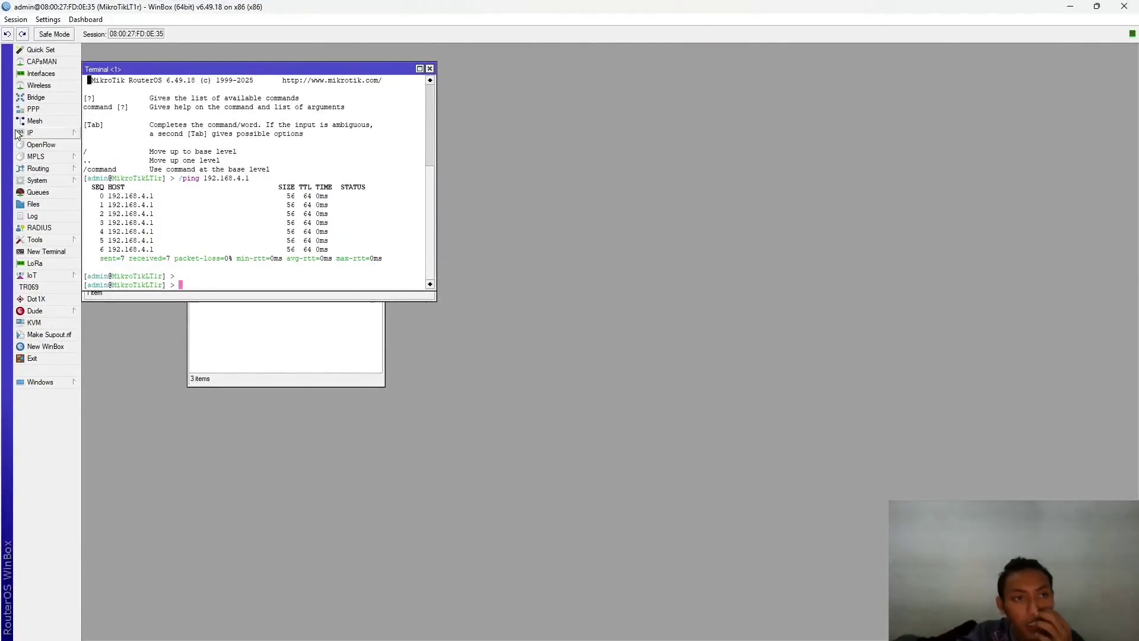
pyautogui.click(431, 65)
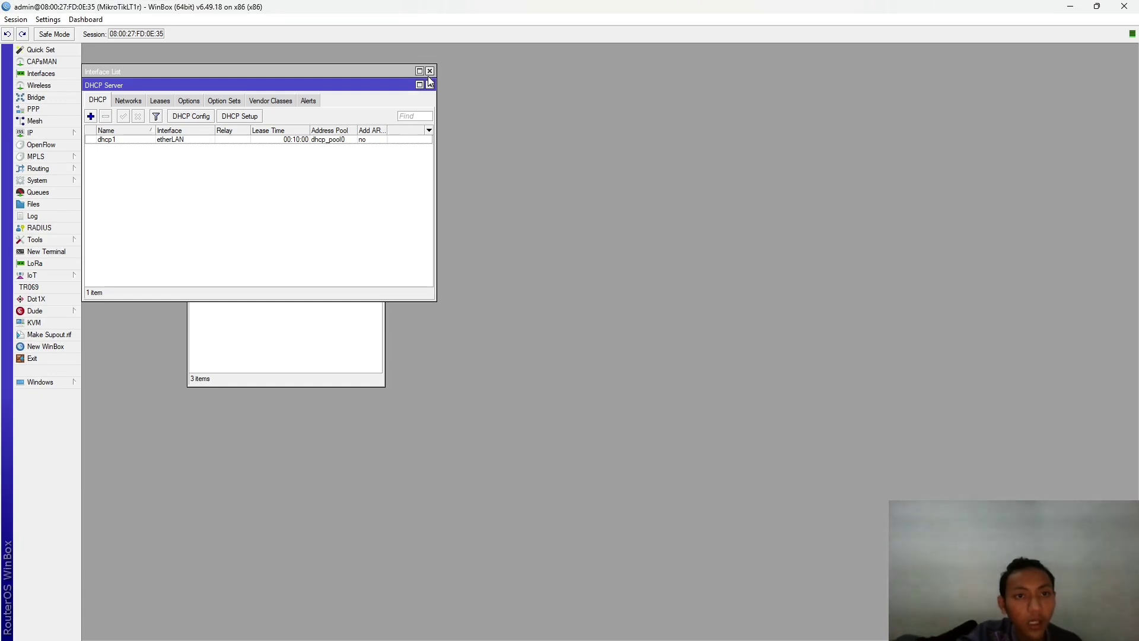
pyautogui.click(431, 84)
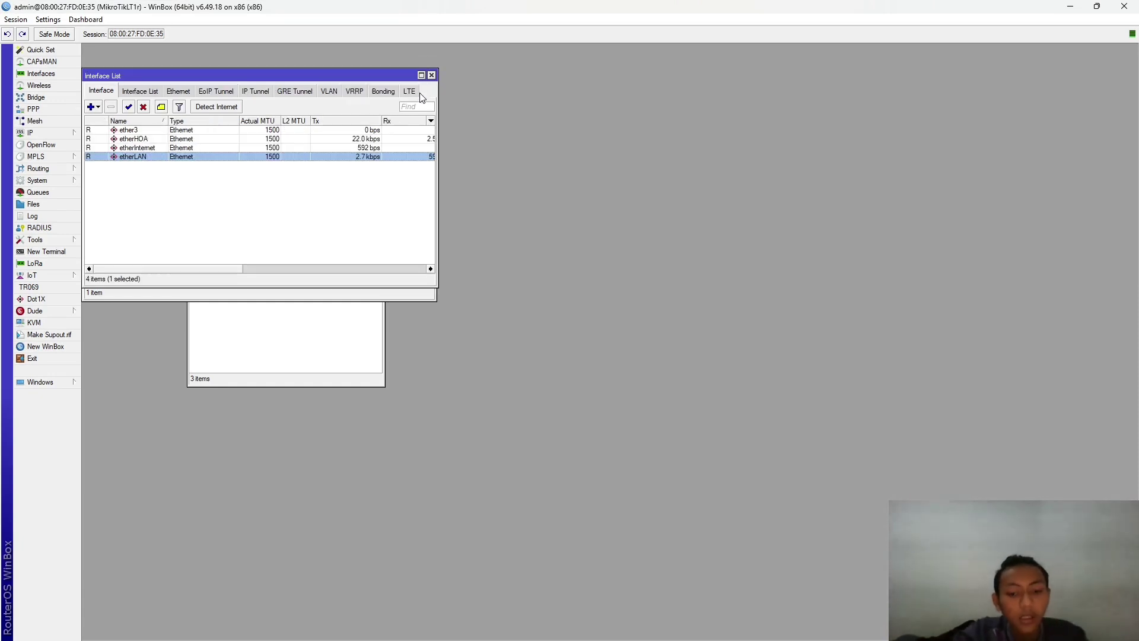
pyautogui.click(431, 75)
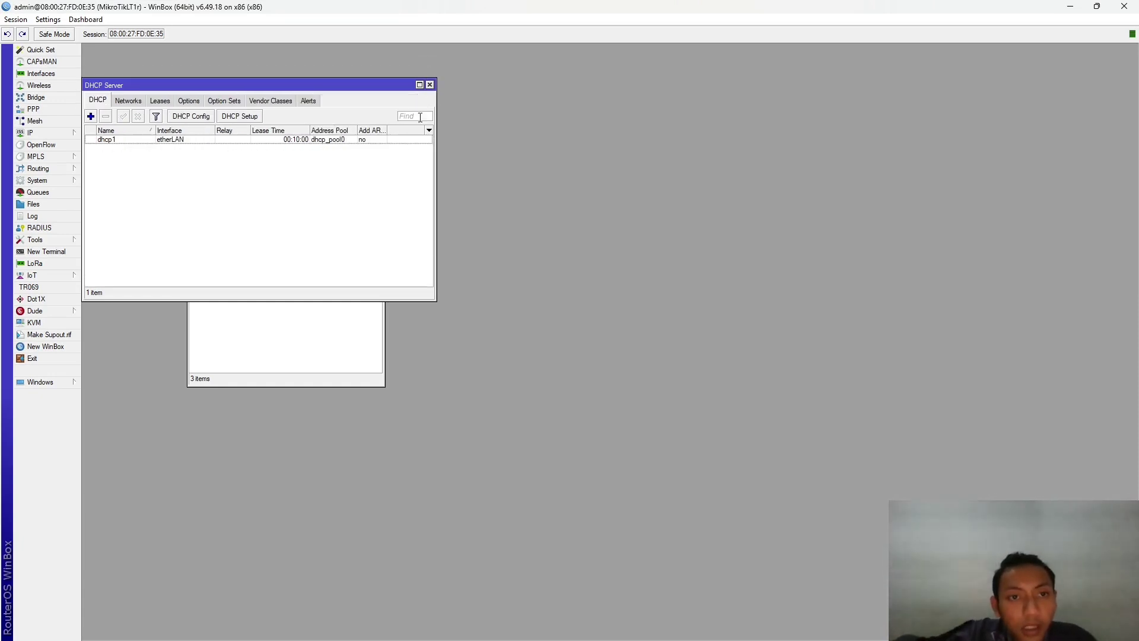
pyautogui.click(431, 85)
pyautogui.click(380, 186)
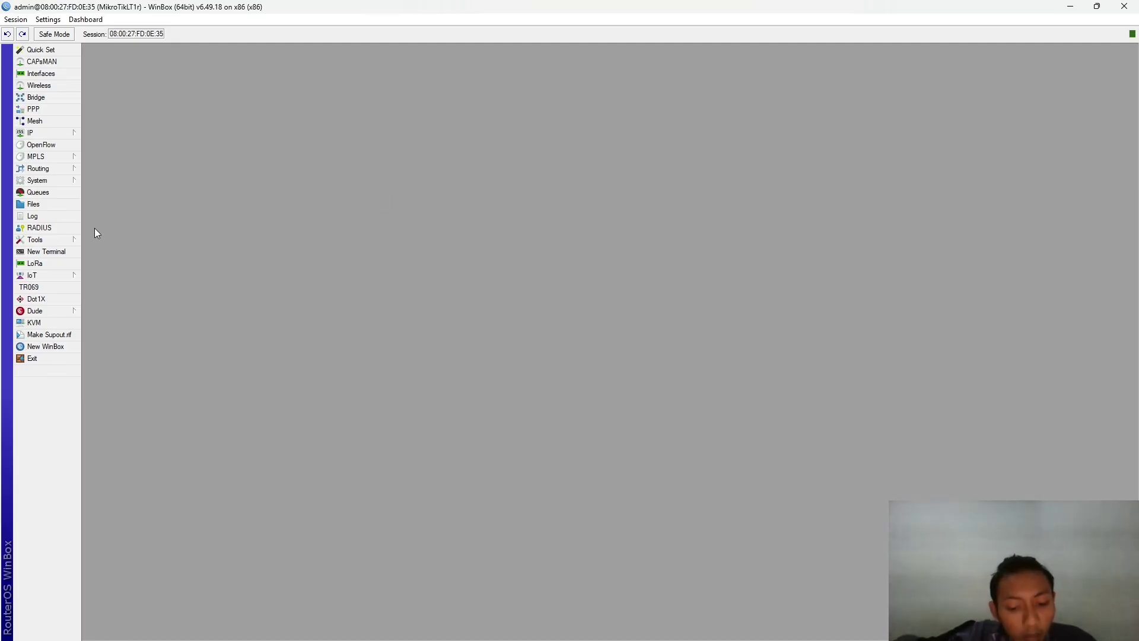
# - Launch Hotspot Setup from IP > Hotspot and list the interfaces available for the hotspot
pyautogui.click(57, 133)
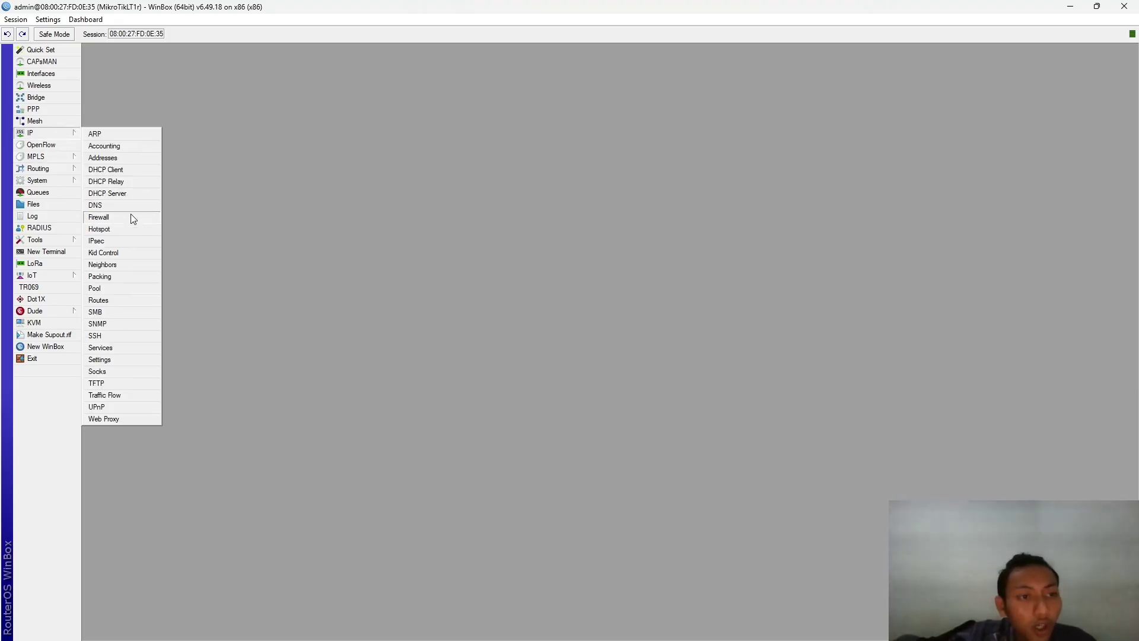
pyautogui.click(126, 230)
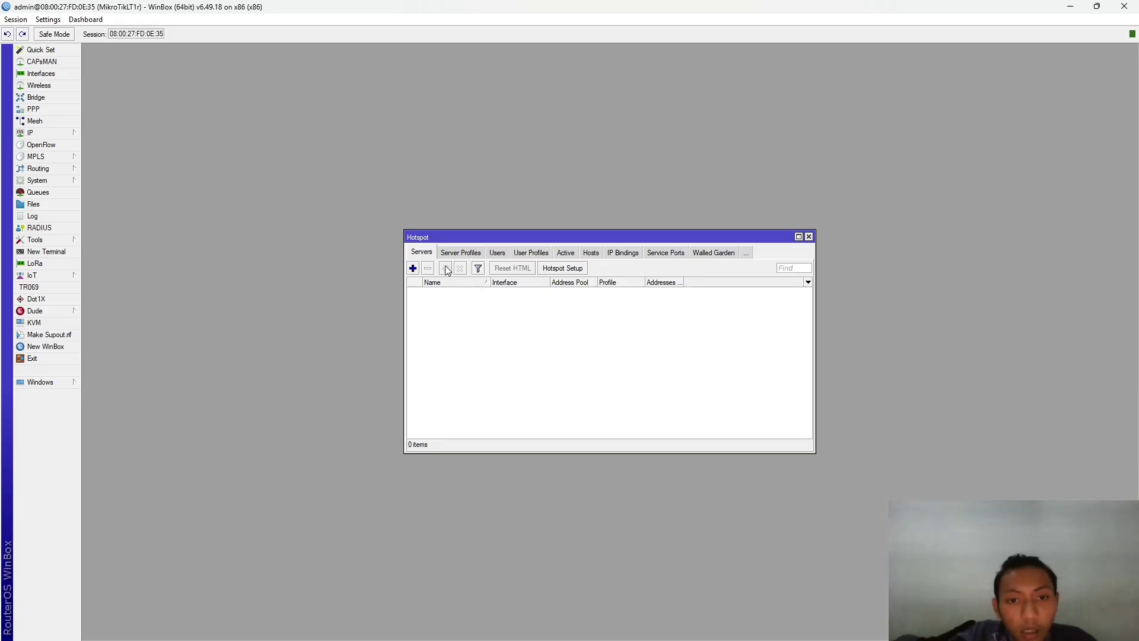
pyautogui.click(561, 270)
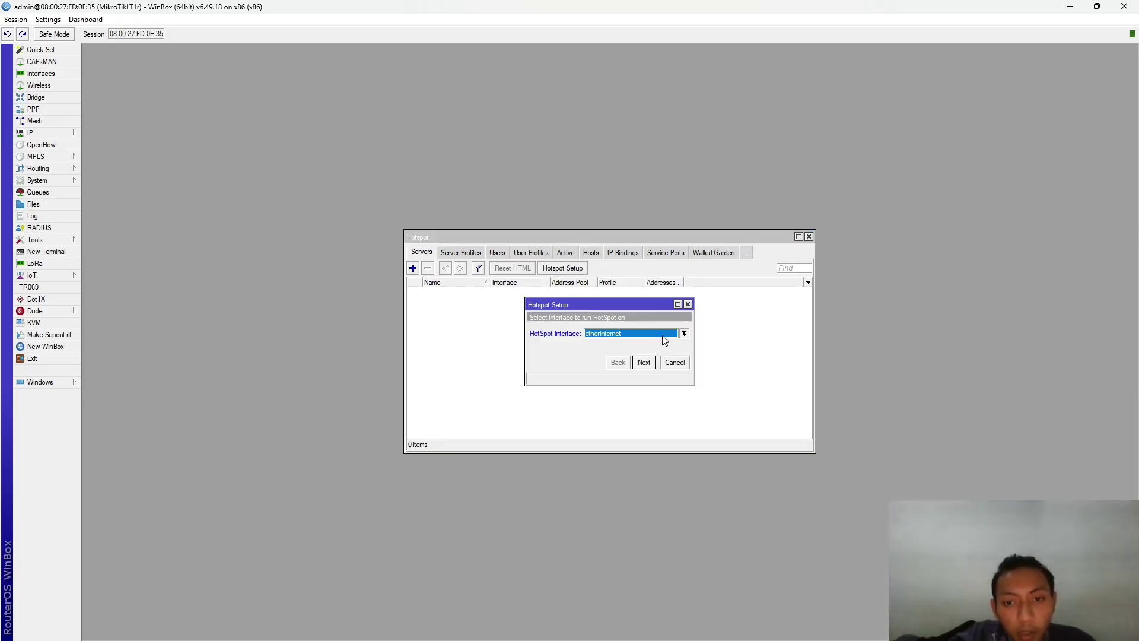
pyautogui.click(686, 334)
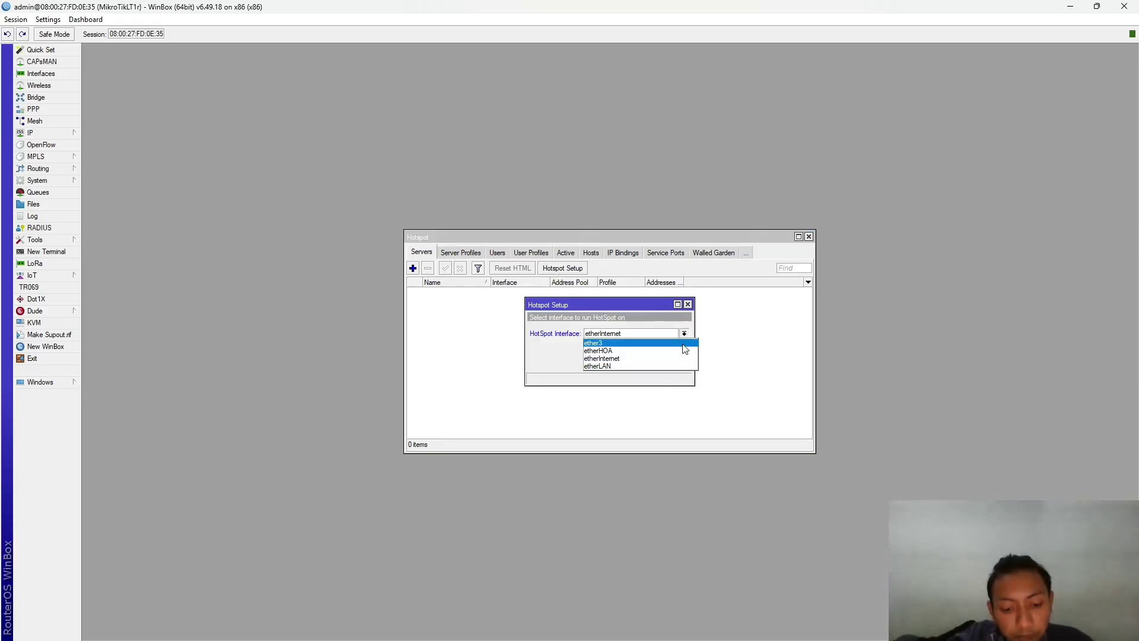
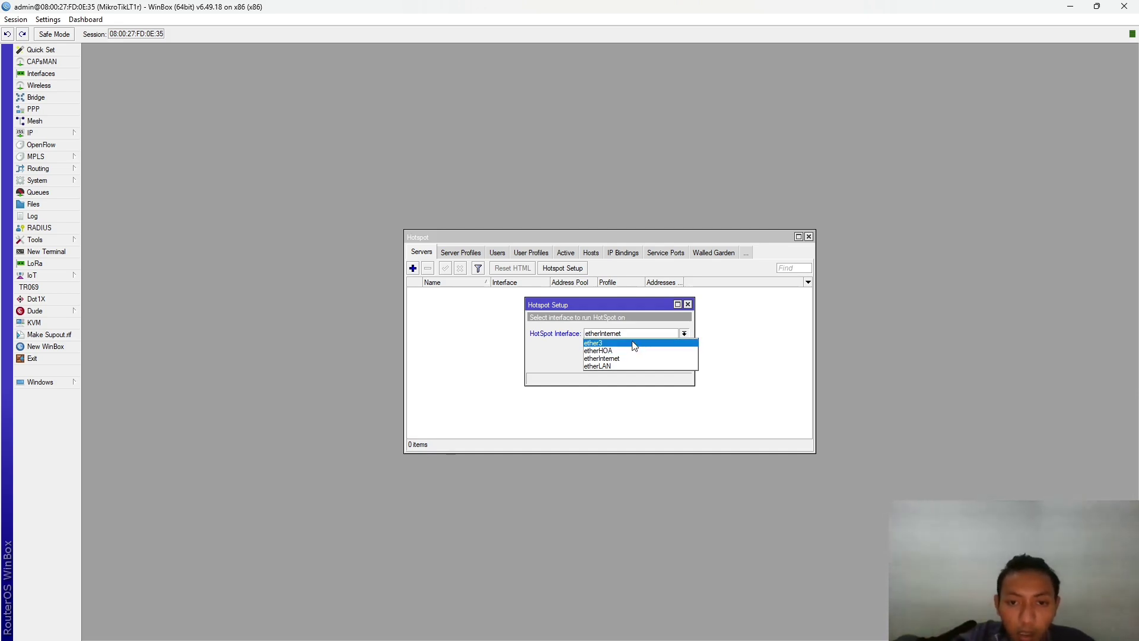
# - Pick etherLAN as the hotspot interface and advance to the local address page
pyautogui.click(633, 366)
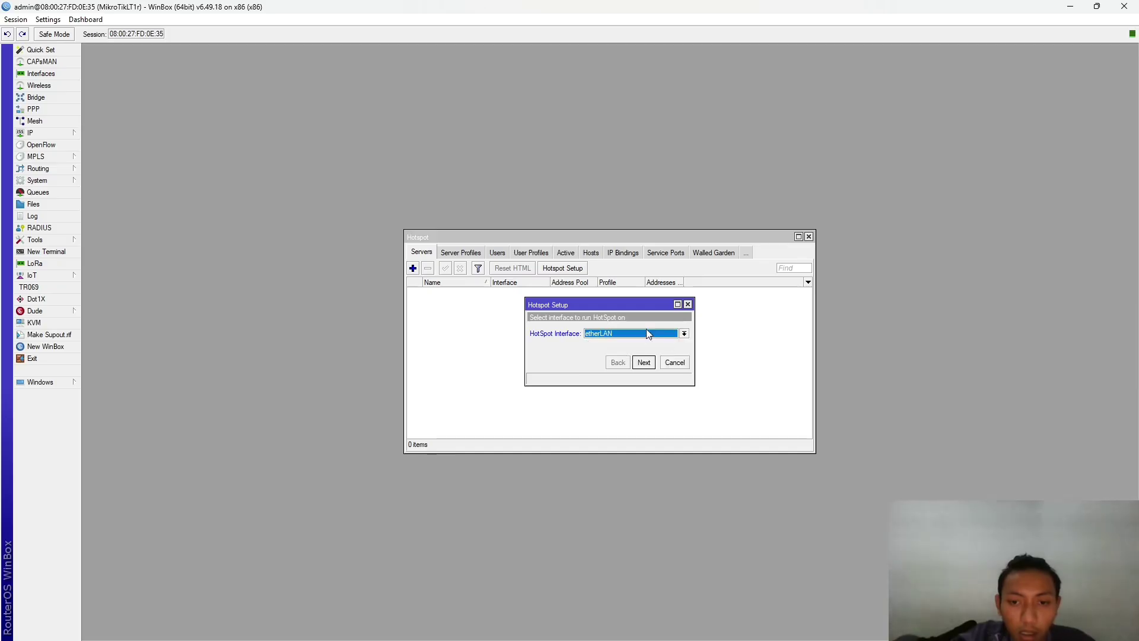
pyautogui.click(644, 362)
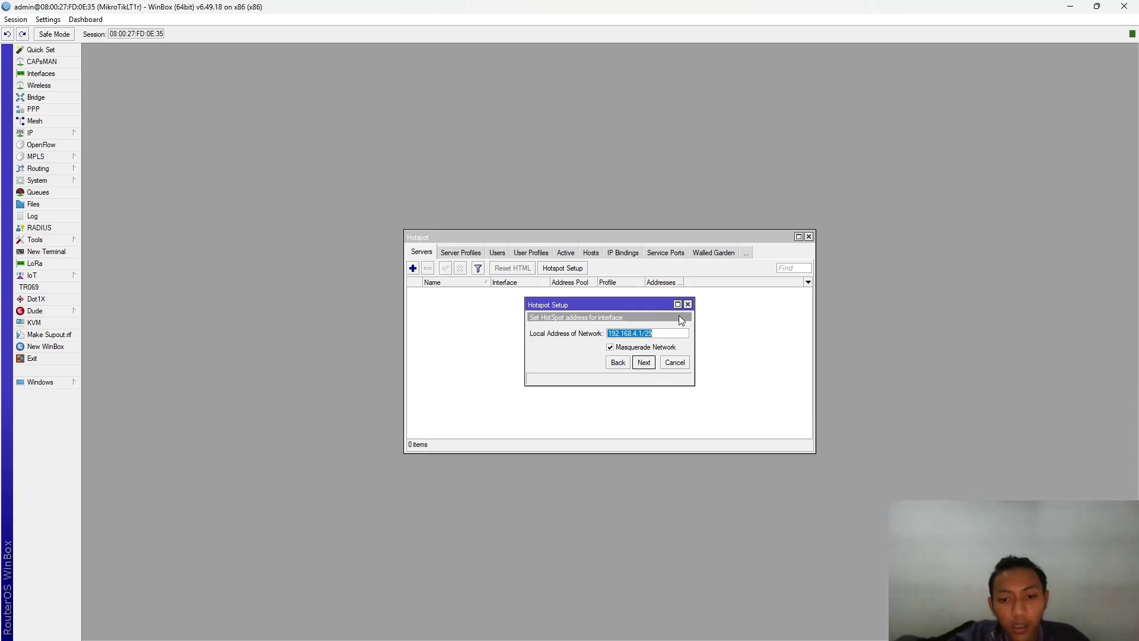
pyautogui.hotkey('alt', 'Tab')
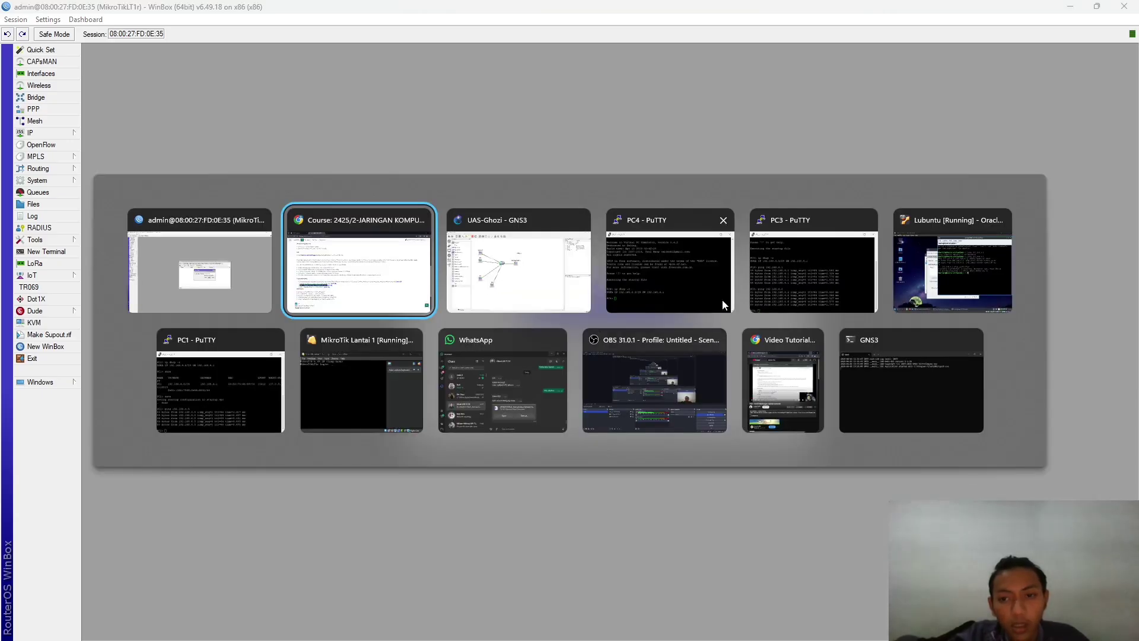
pyautogui.click(668, 386)
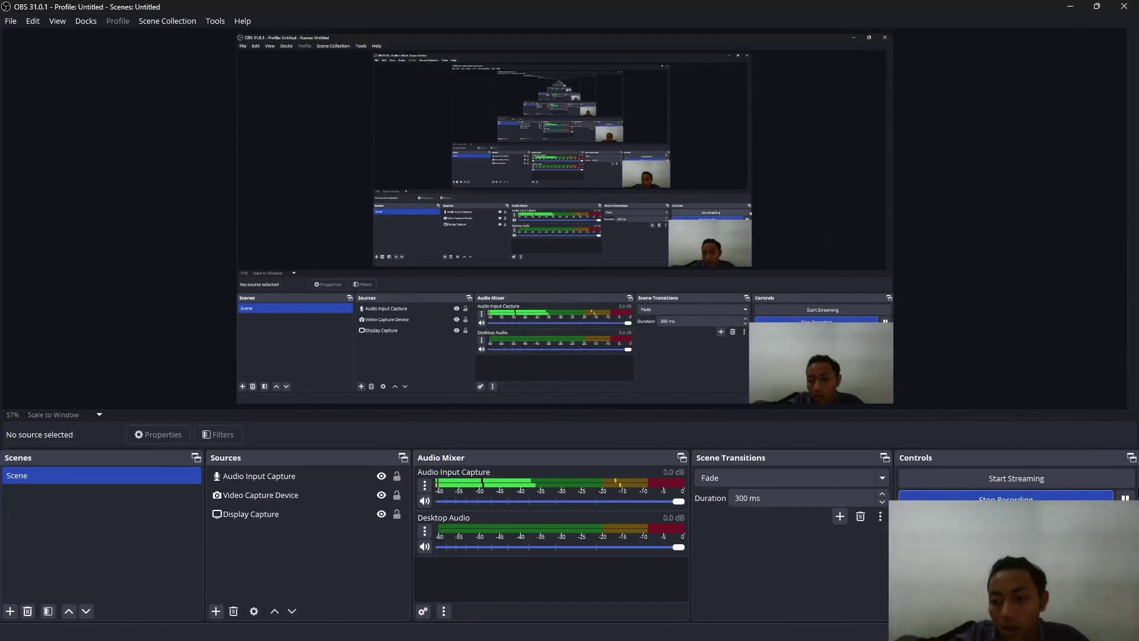
pyautogui.hotkey('alt', 'Tab')
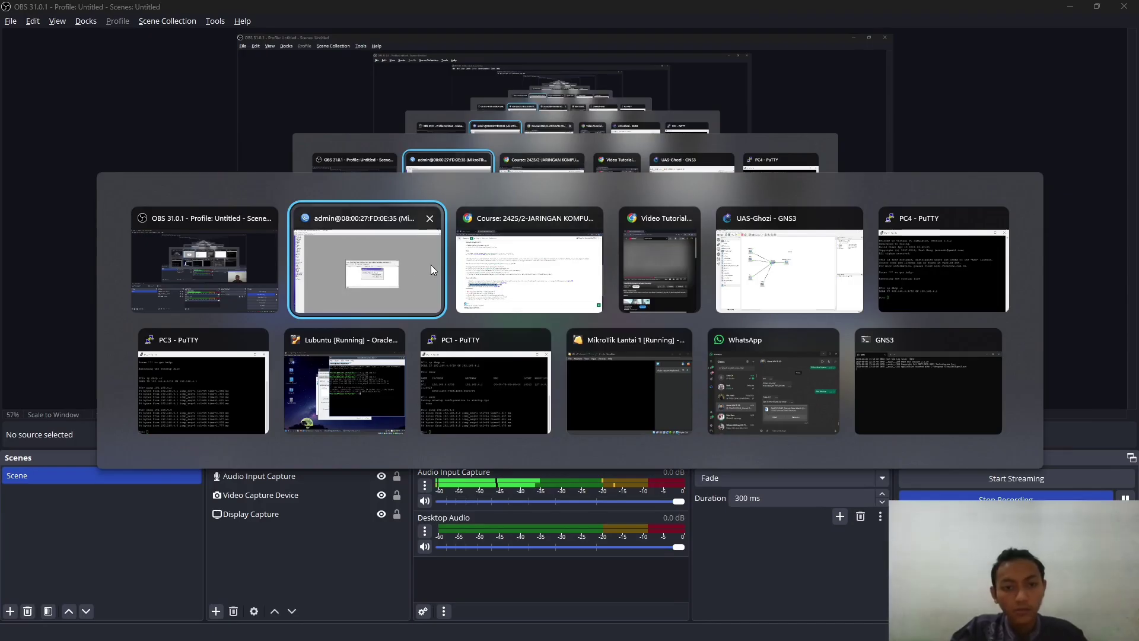
pyautogui.click(369, 269)
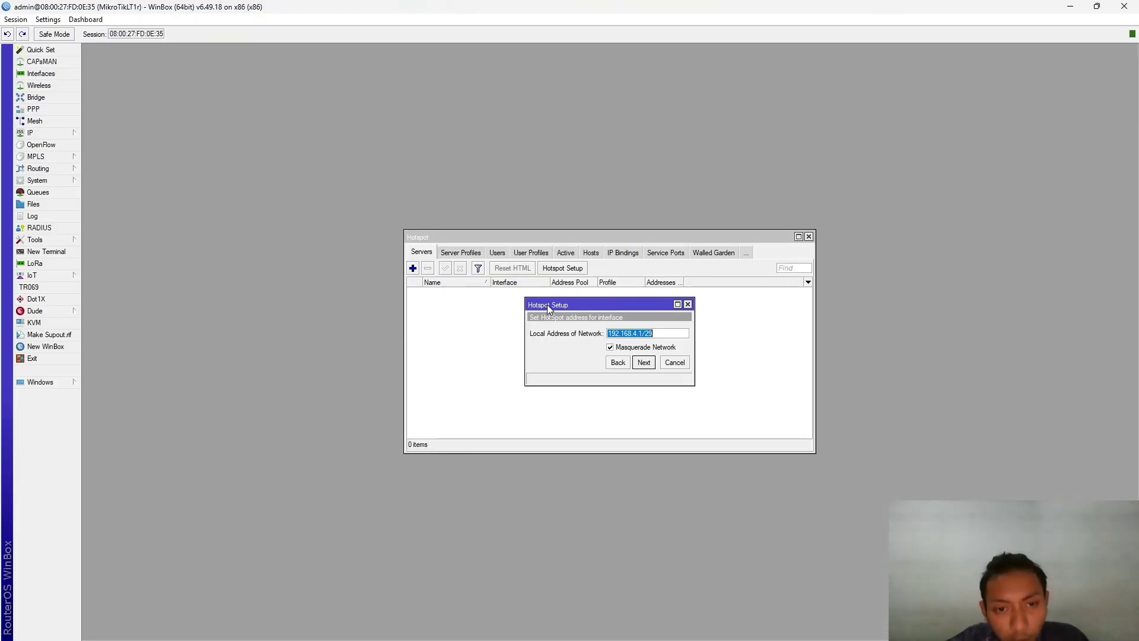
# - Accept the default local address, address pool, no SSL certificate and SMTP server, leaving DNS servers empty
pyautogui.click(645, 363)
pyautogui.click(645, 363)
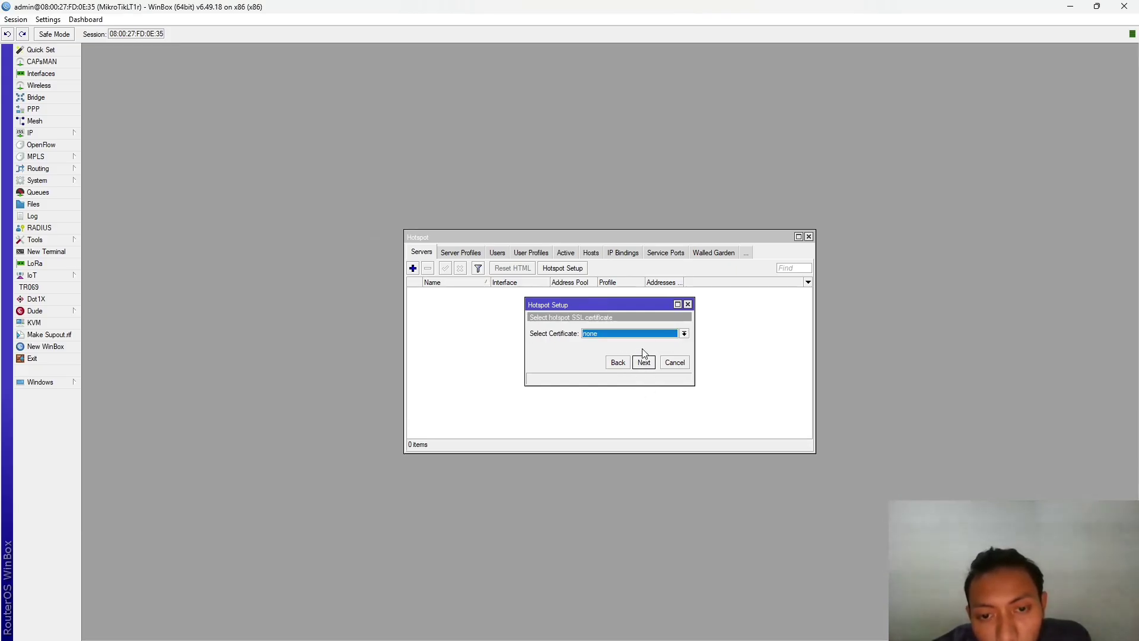
pyautogui.click(649, 364)
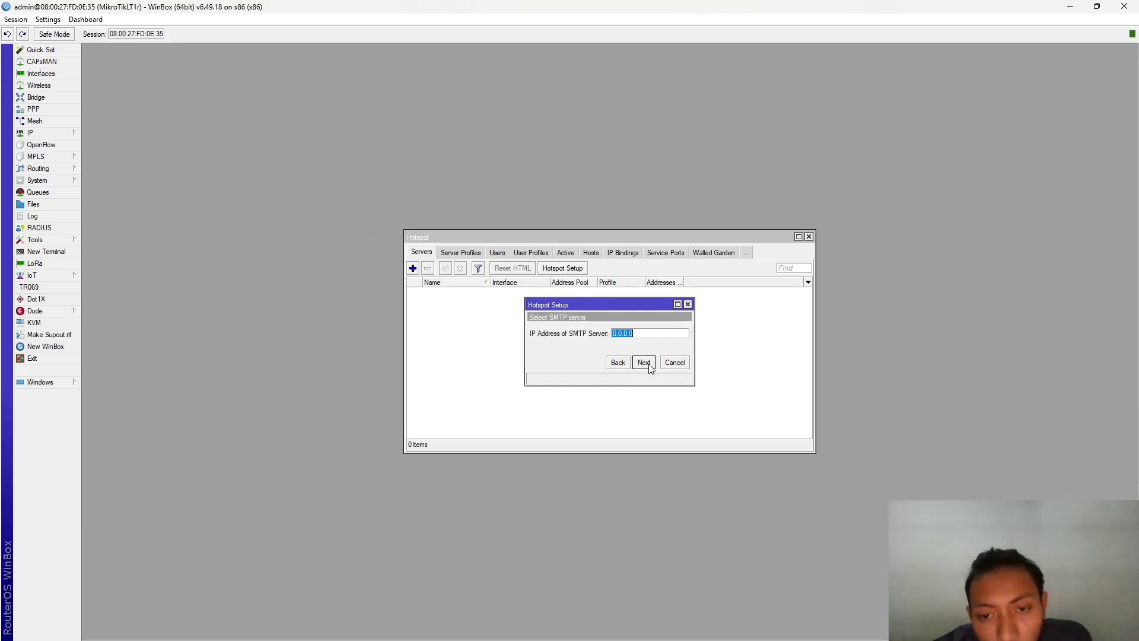
pyautogui.click(648, 366)
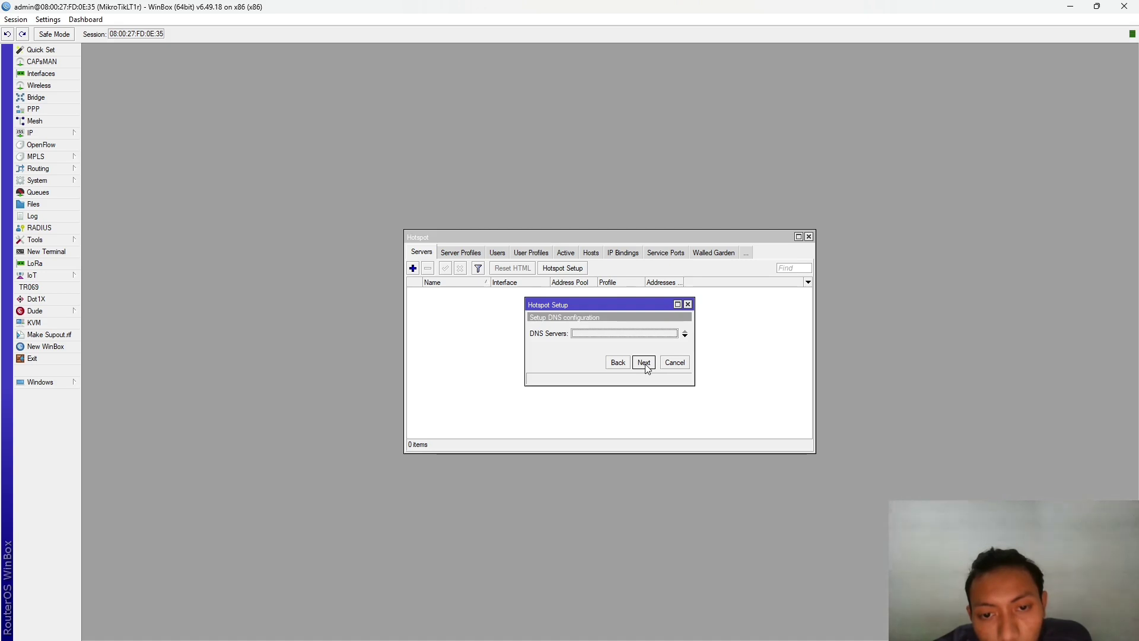
pyautogui.click(686, 337)
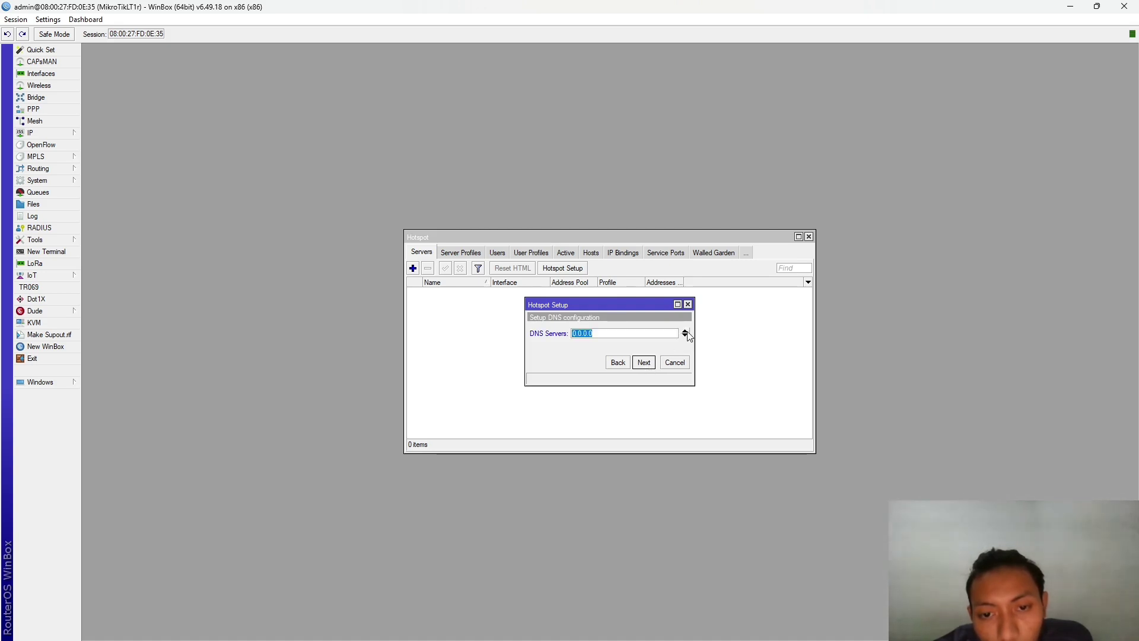
pyautogui.click(685, 332)
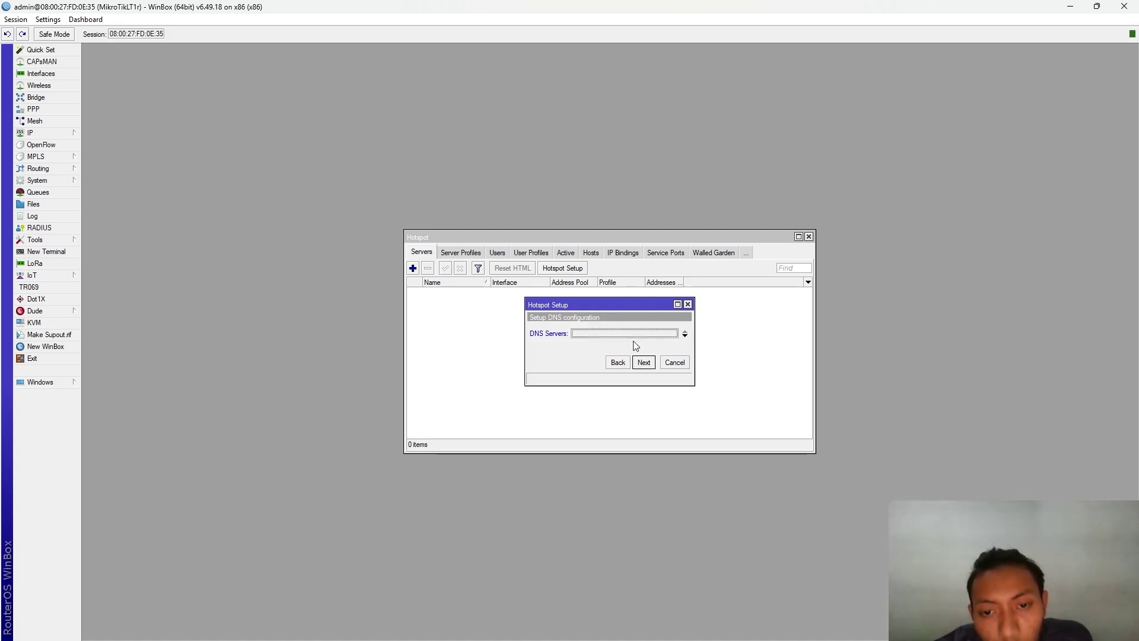
pyautogui.click(646, 363)
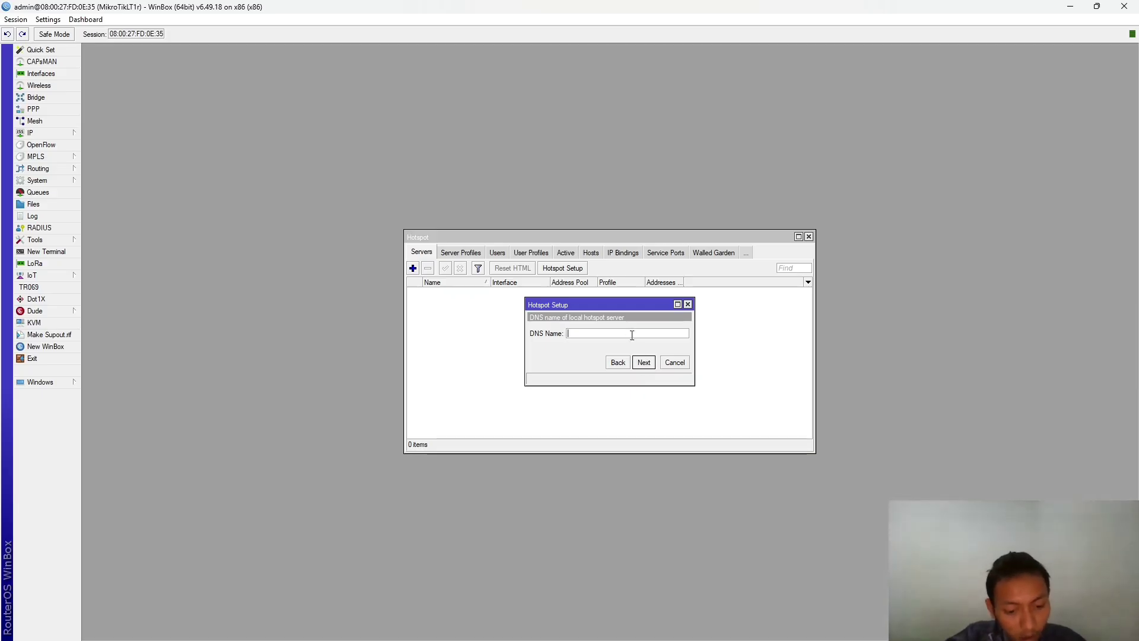
# - Submit the numeric DNS name and dismiss the invalid-name error
pyautogui.hotkey('alt', 'Tab')
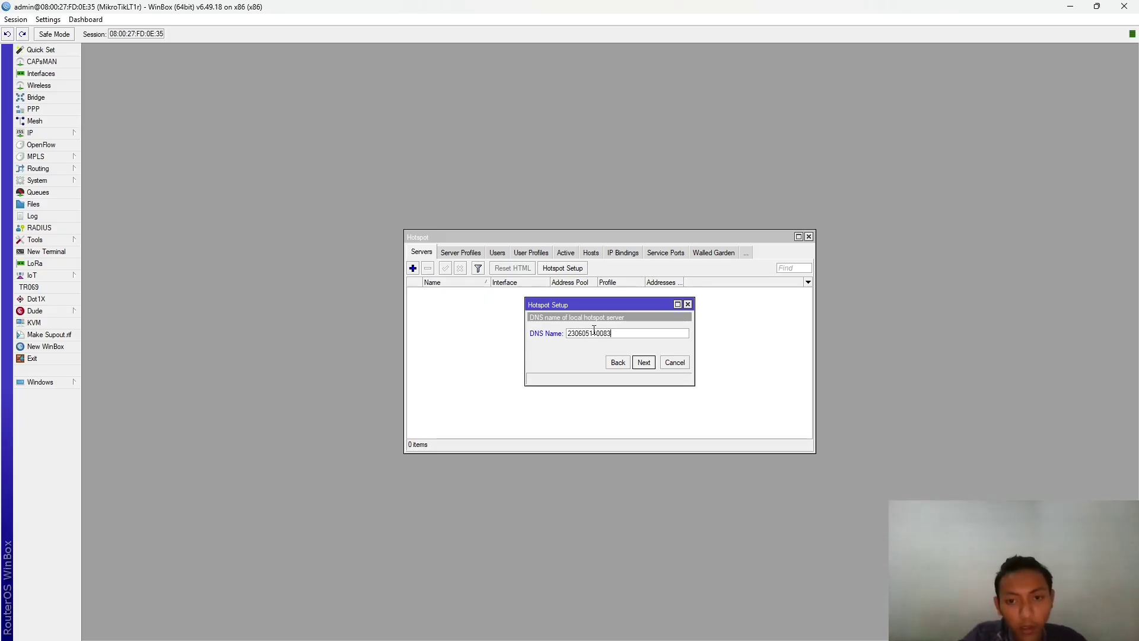
pyautogui.click(644, 362)
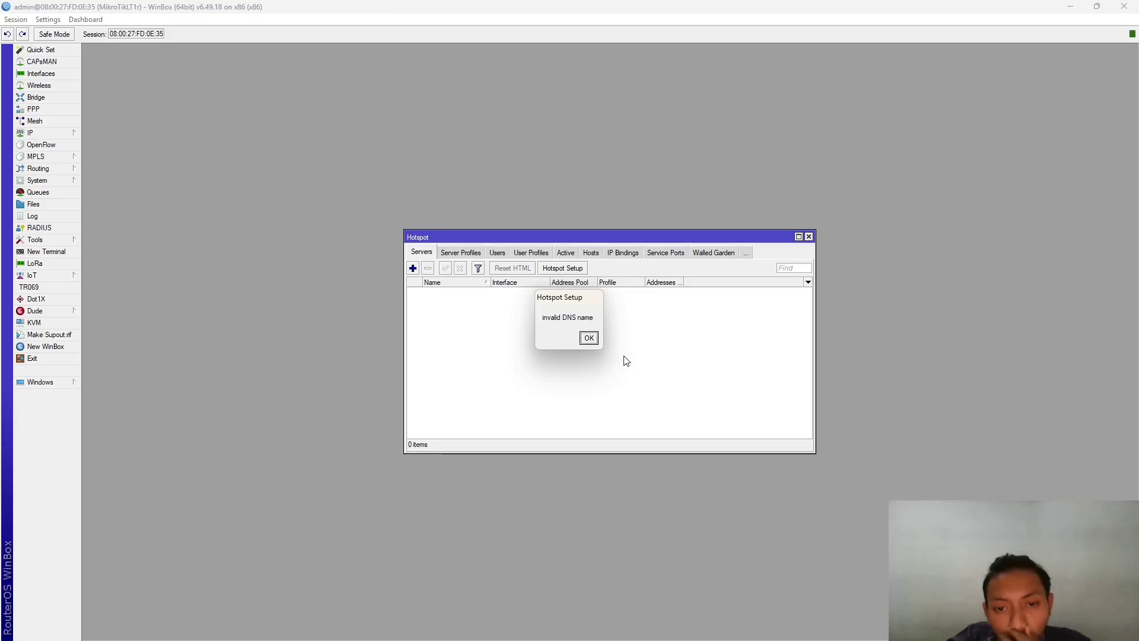
pyautogui.click(590, 342)
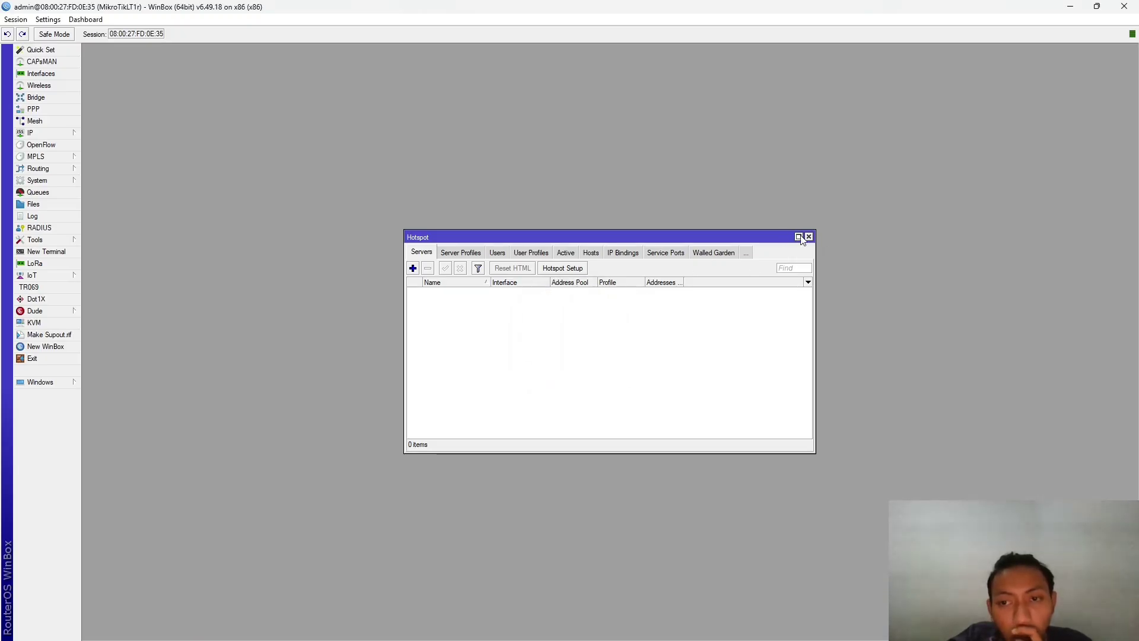
# - Enter 8.8.8.8 as the only server in IP > DNS settings, save, and close the Hotspot window
pyautogui.click(71, 133)
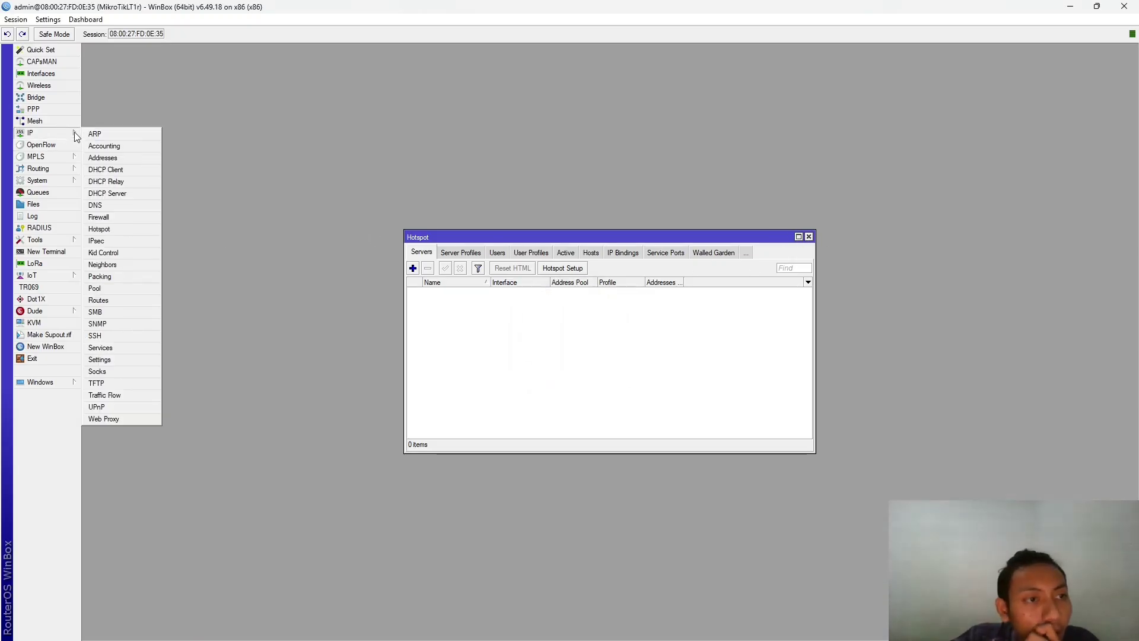
pyautogui.click(112, 204)
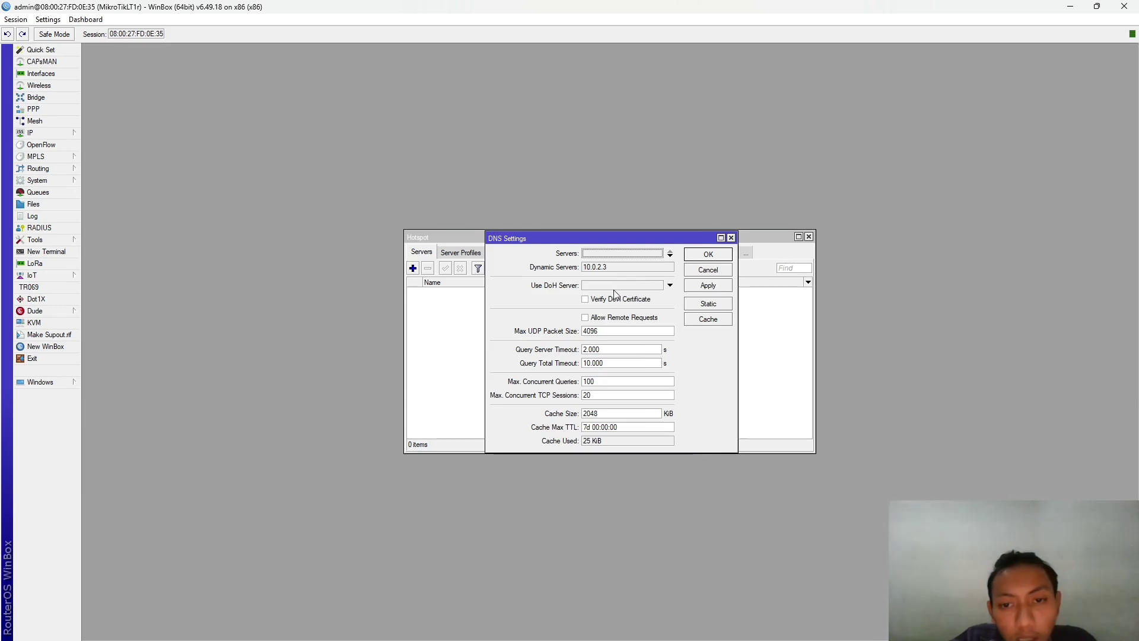
pyautogui.click(671, 256)
pyautogui.press('BackSpace')
pyautogui.write('8')
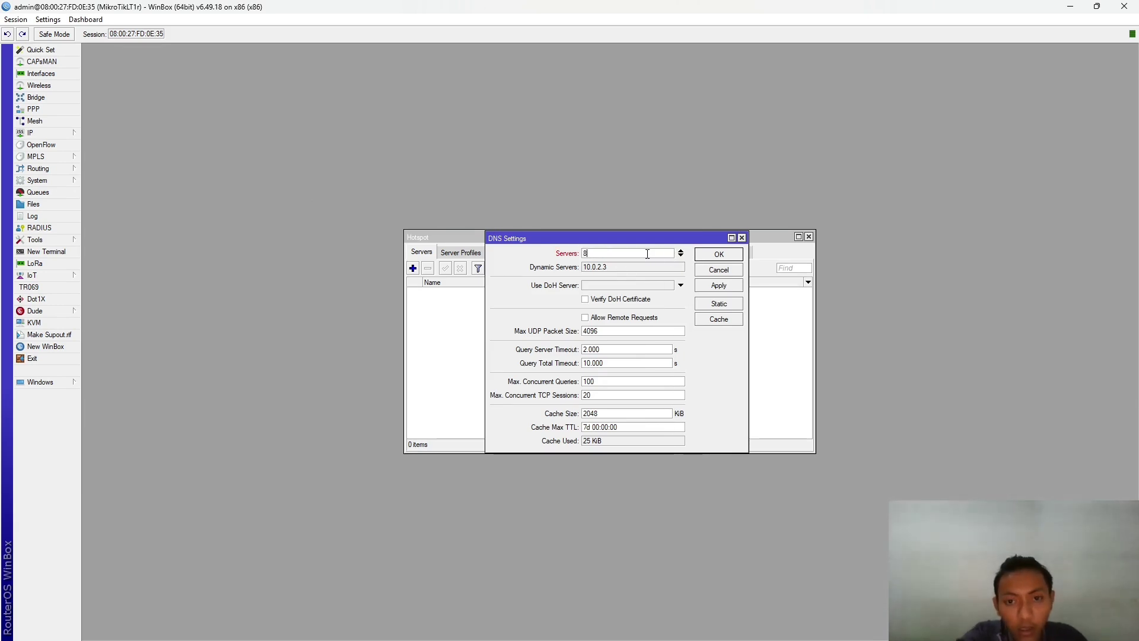
pyautogui.write('.8.8.8')
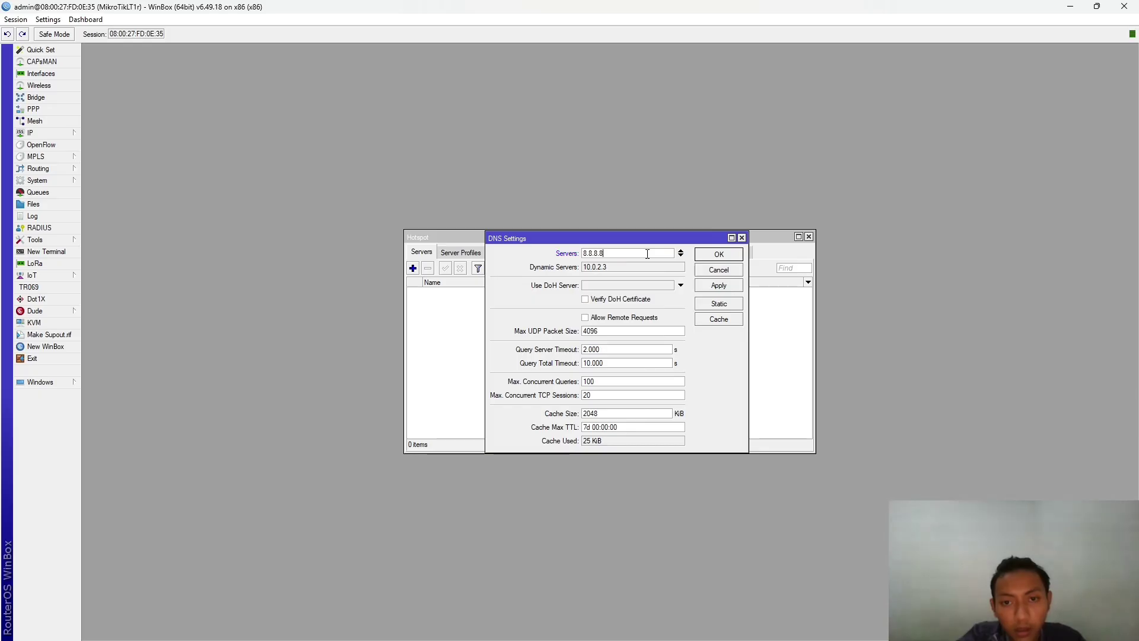
pyautogui.click(681, 256)
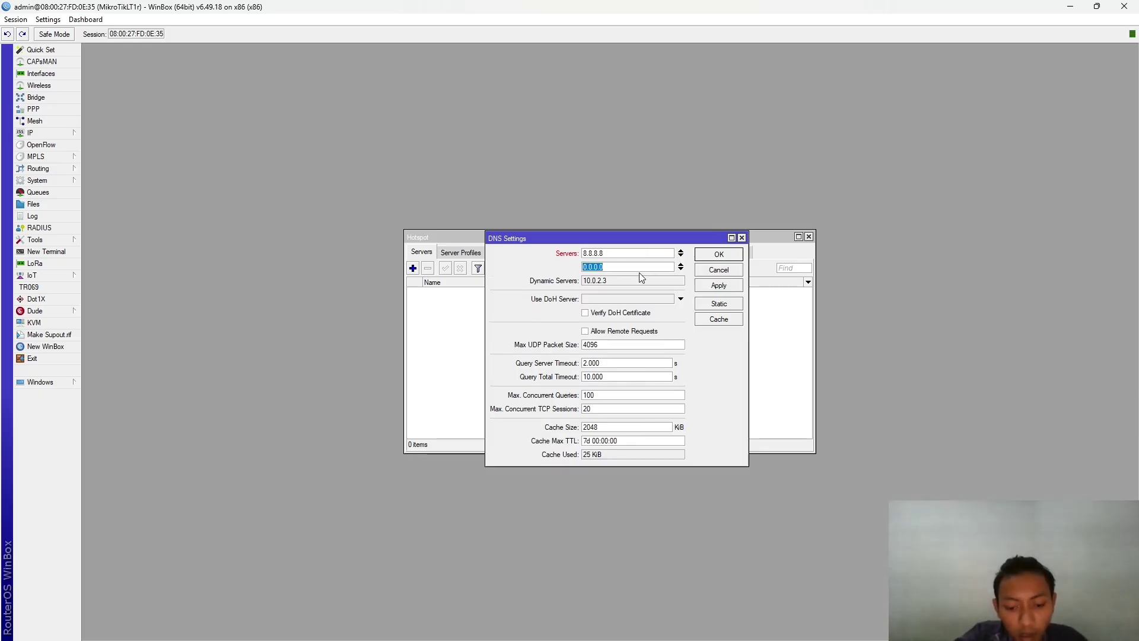
pyautogui.write('8.8')
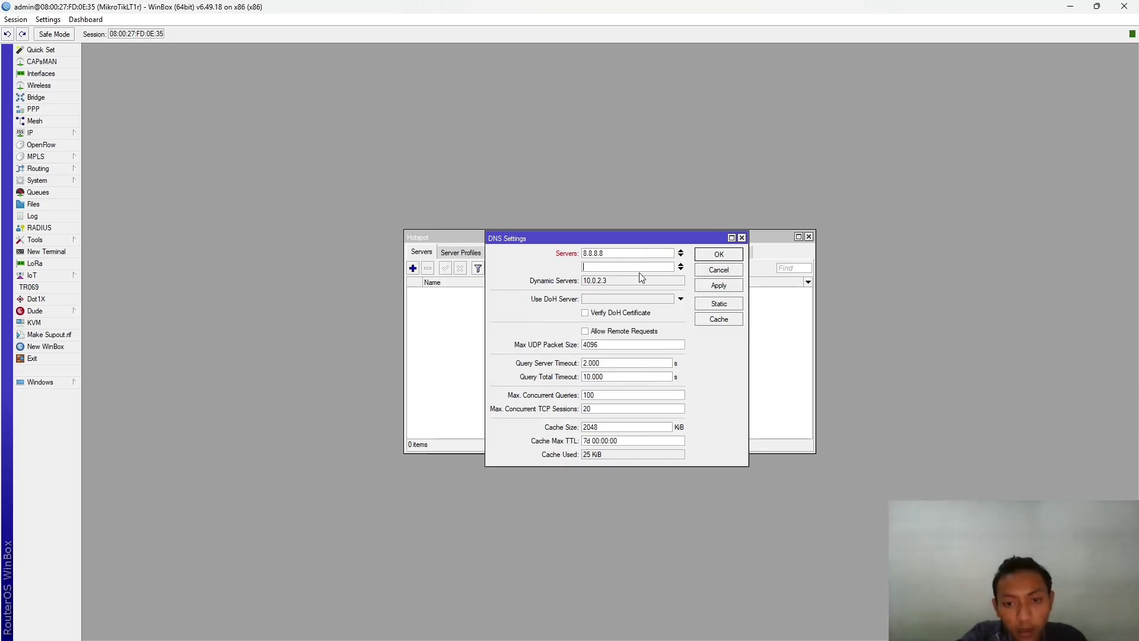
pyautogui.press('BackSpace')
pyautogui.write('8.8')
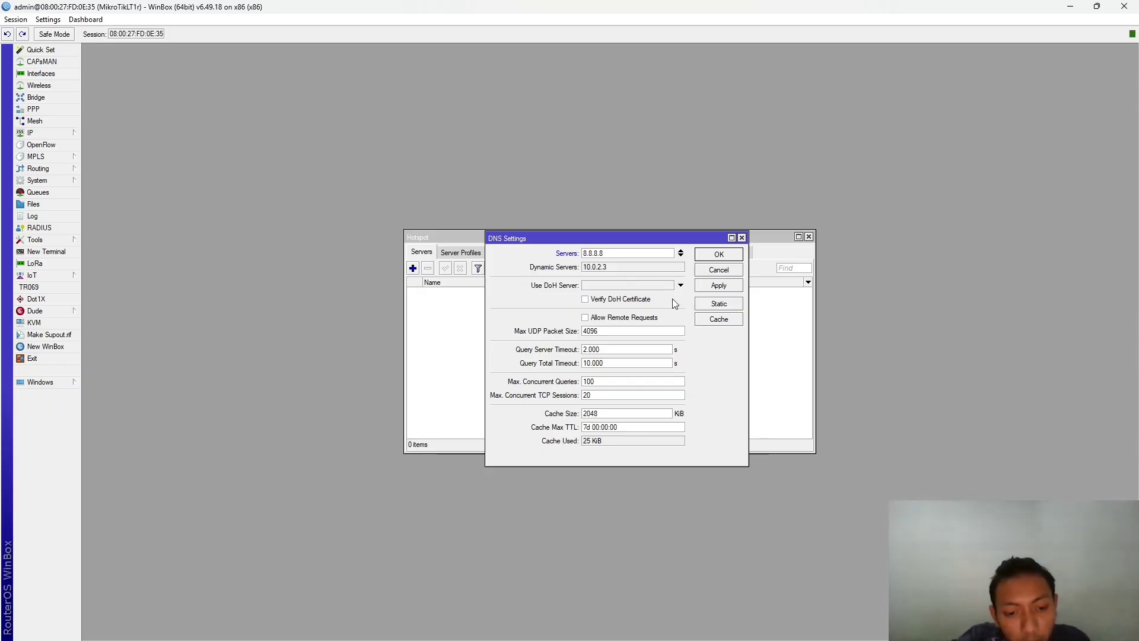
pyautogui.click(742, 238)
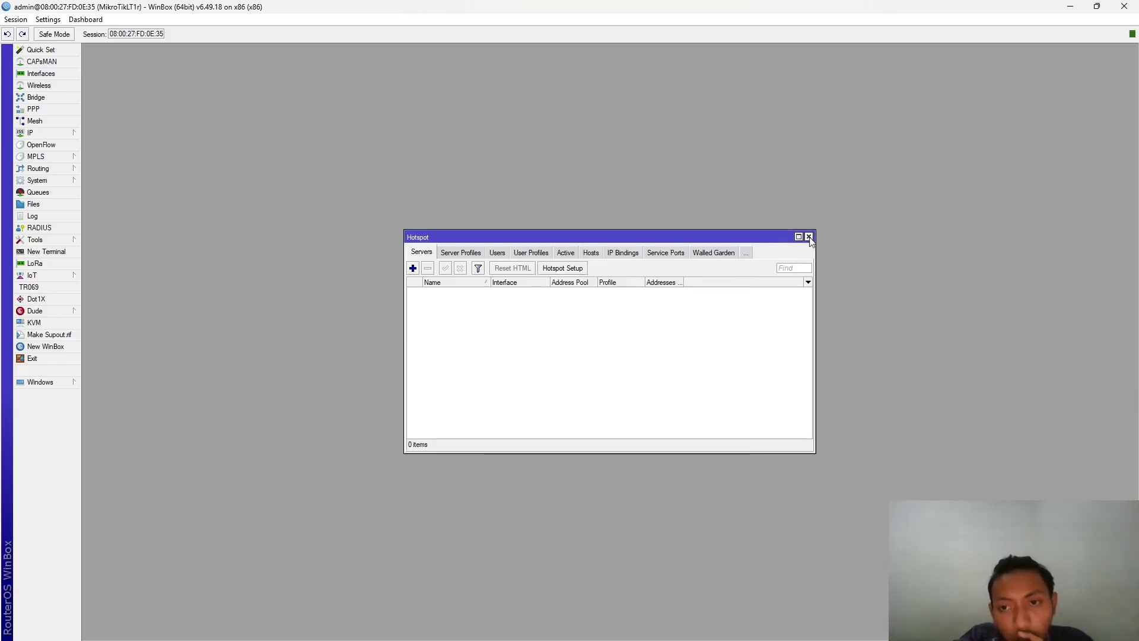
pyautogui.click(809, 236)
# - Reopen Hotspot and rerun the wizard, which fails at the certificate private key step
pyautogui.click(35, 133)
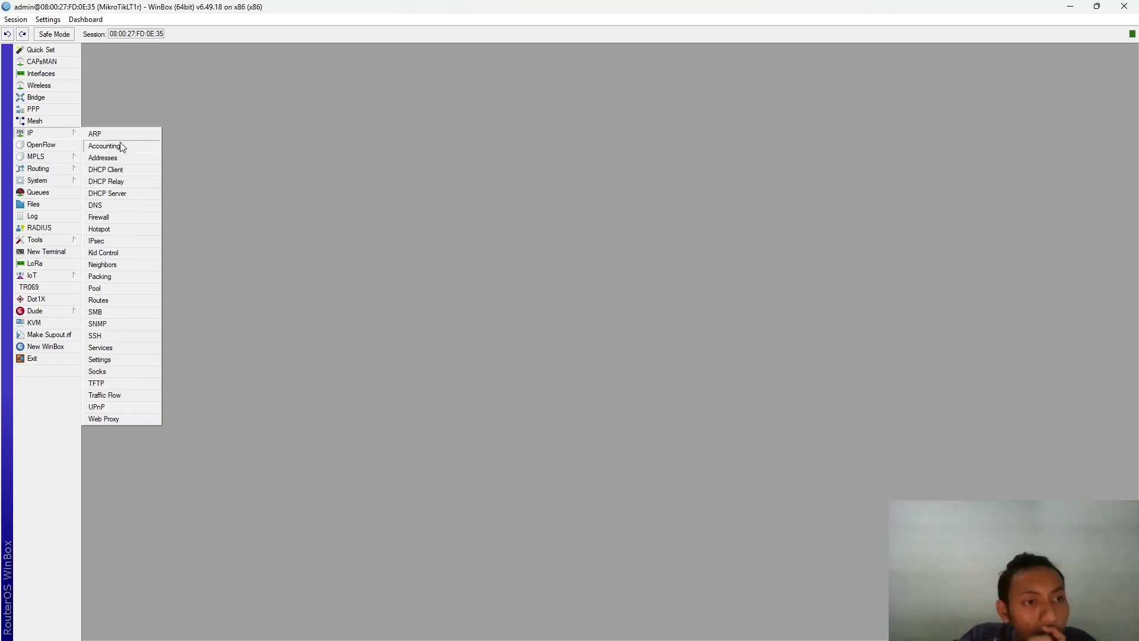
pyautogui.click(113, 229)
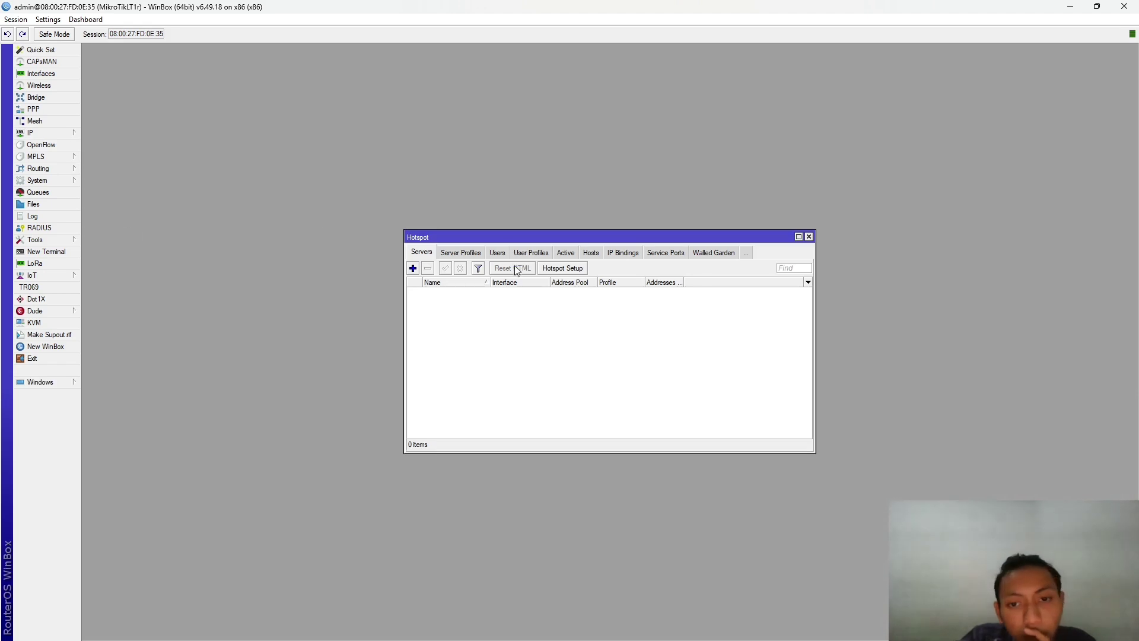
pyautogui.click(564, 269)
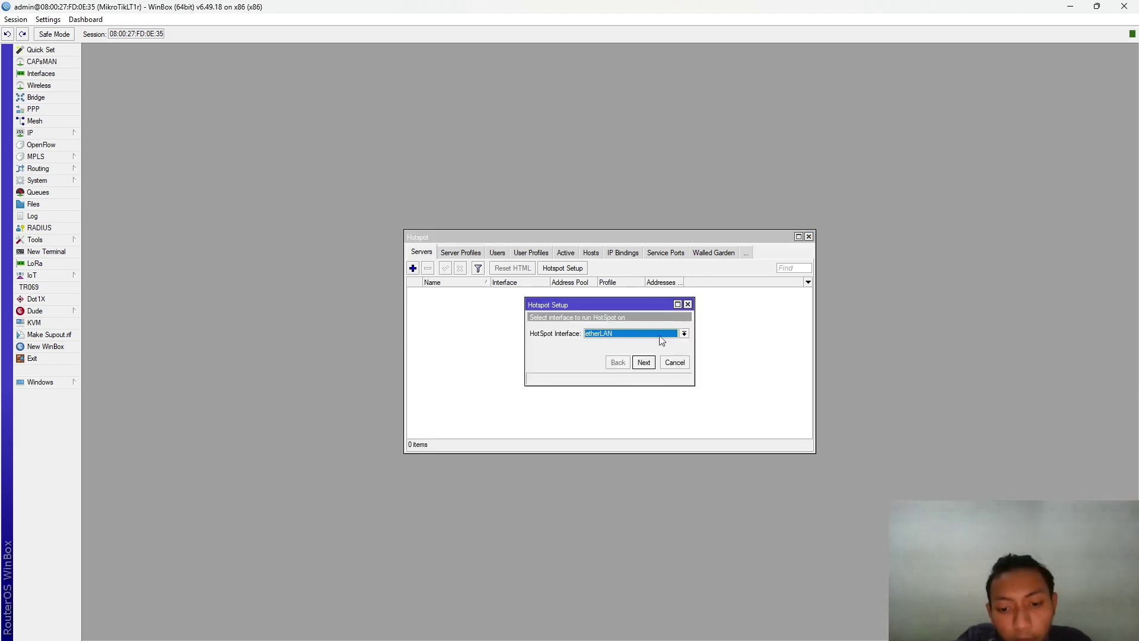
pyautogui.click(645, 362)
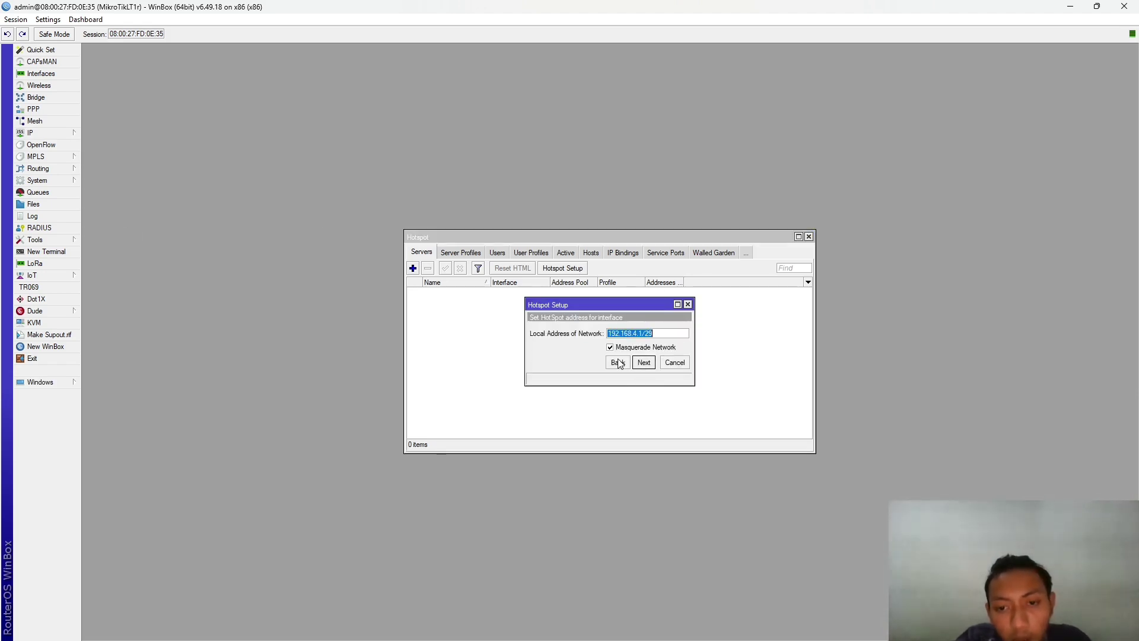
pyautogui.click(646, 364)
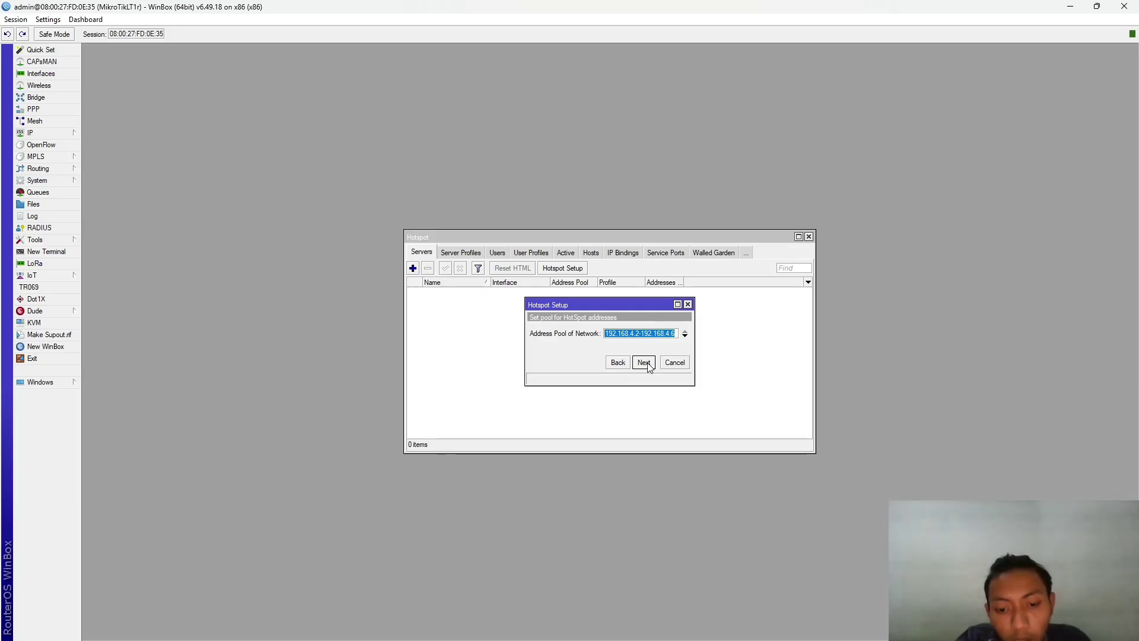
pyautogui.click(644, 365)
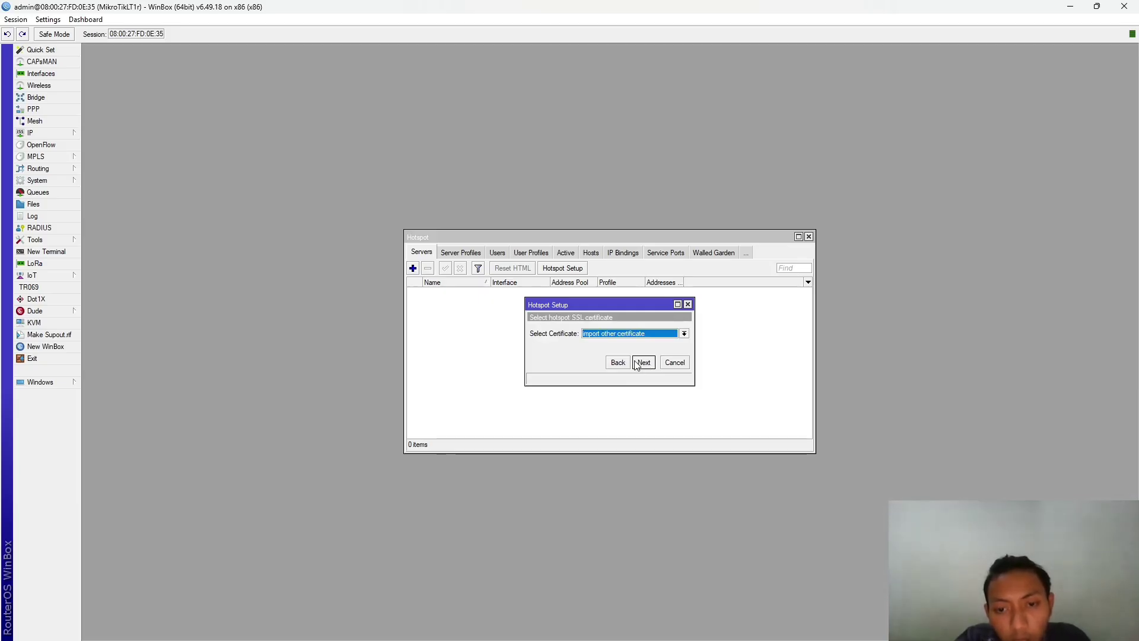
pyautogui.click(644, 363)
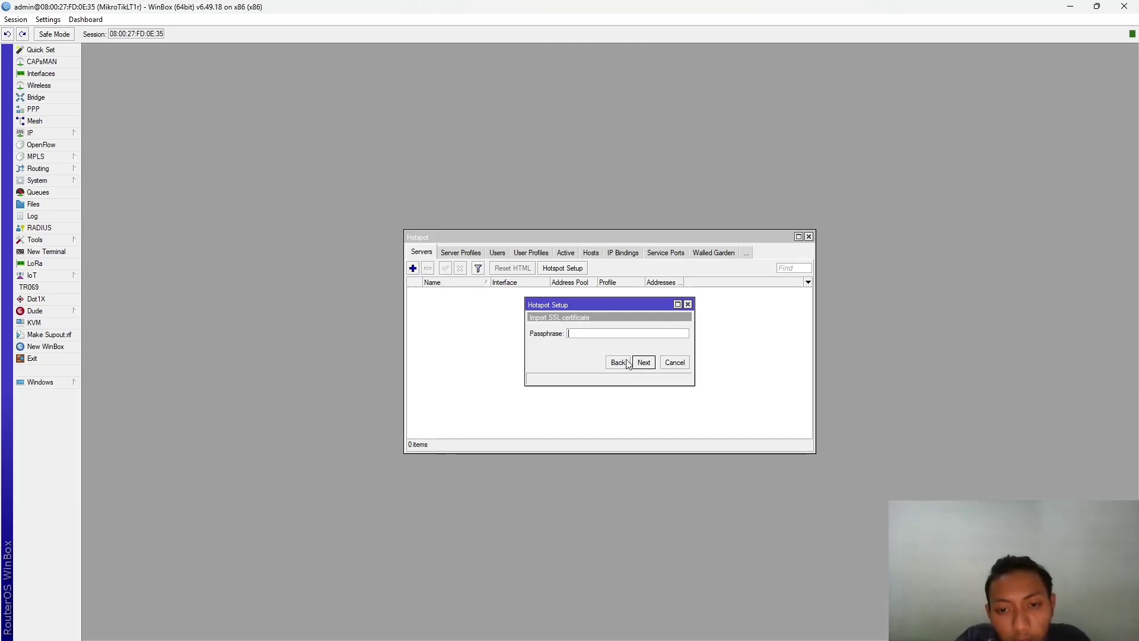
pyautogui.click(644, 362)
pyautogui.click(743, 337)
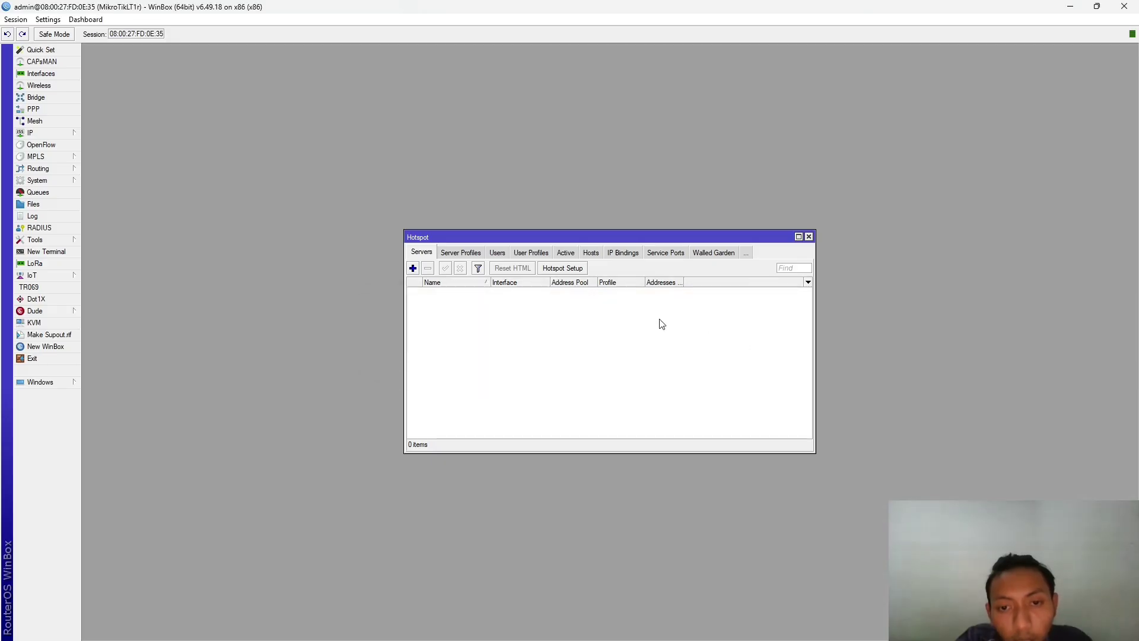
# - Rerun setup: etherLAN, 192.168.4.1/29, pool 192.168.4.2-192.168.4.6, no certificate, SMTP 0.0.0.0
pyautogui.click(554, 272)
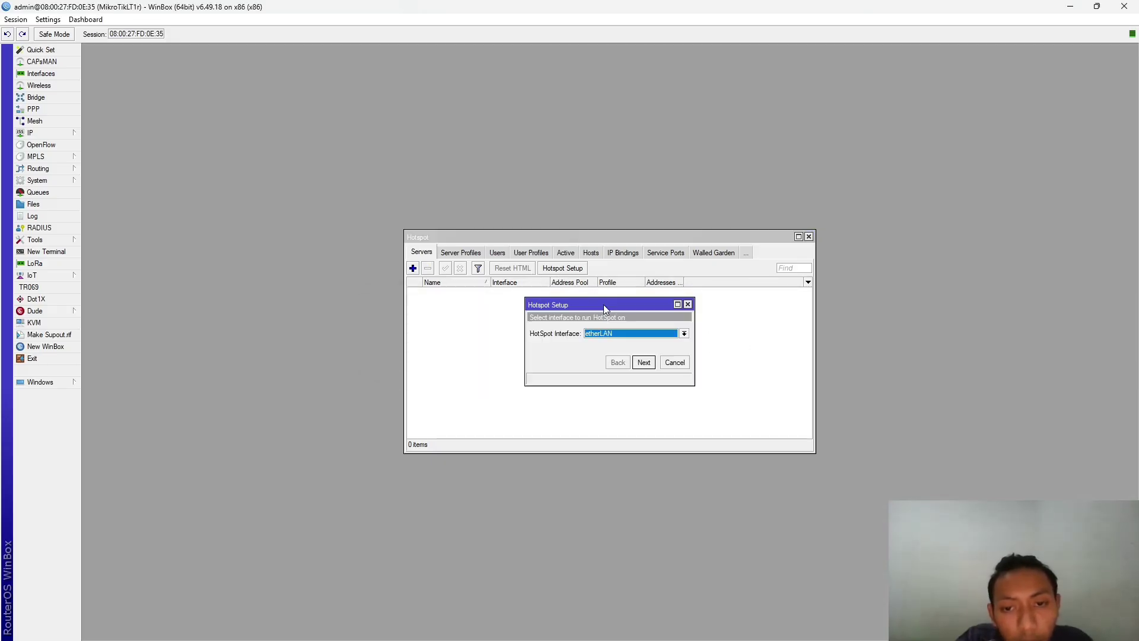
pyautogui.click(643, 362)
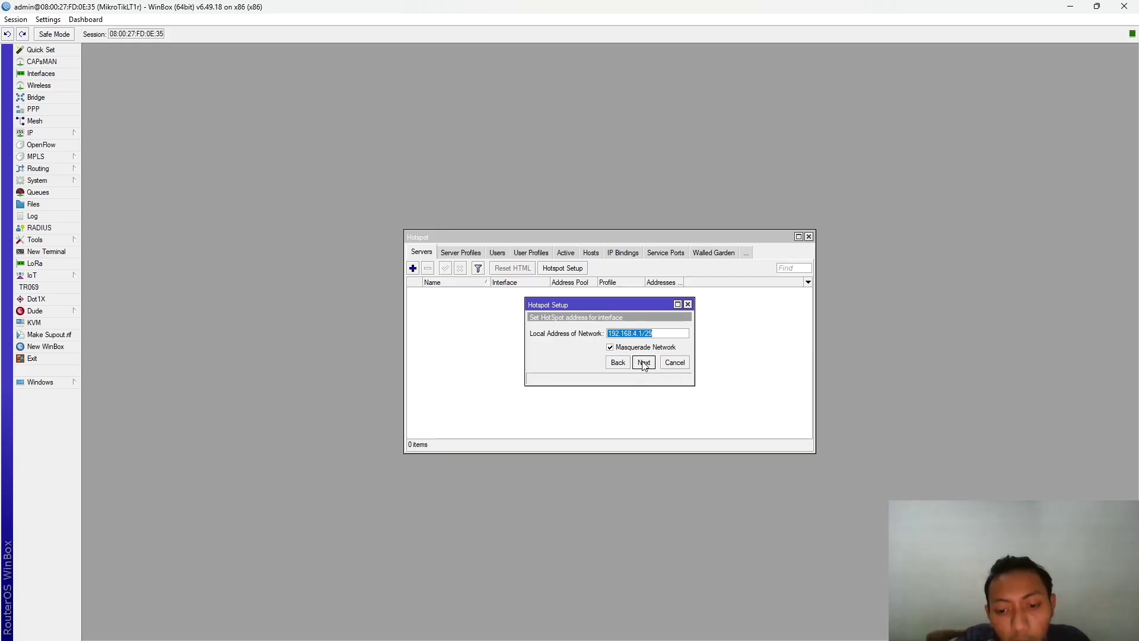
pyautogui.click(645, 363)
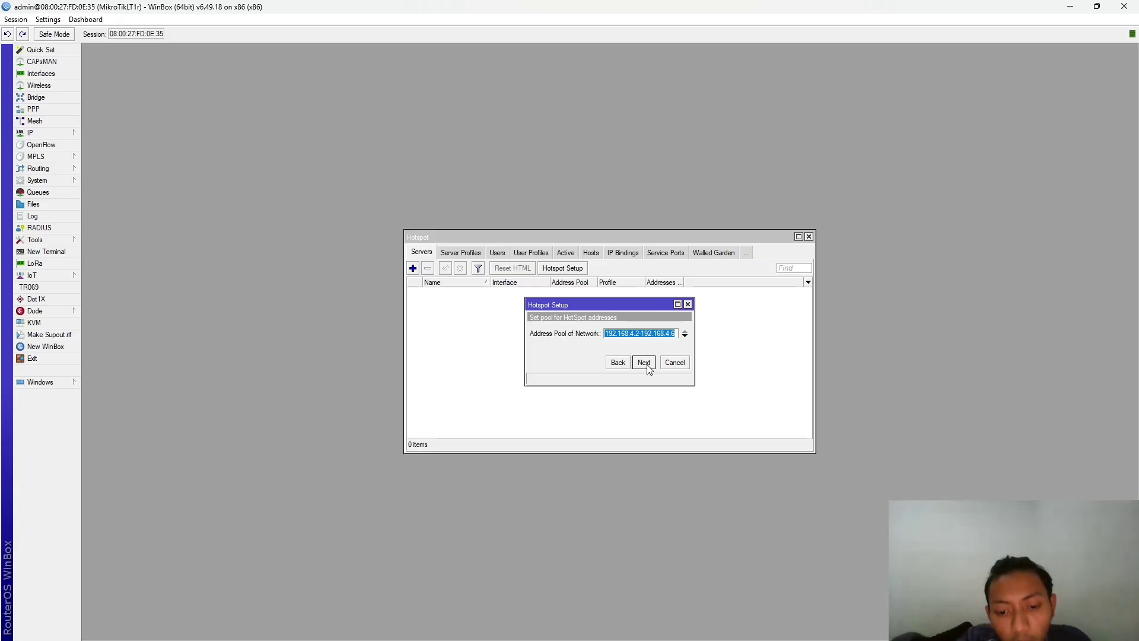
pyautogui.click(646, 363)
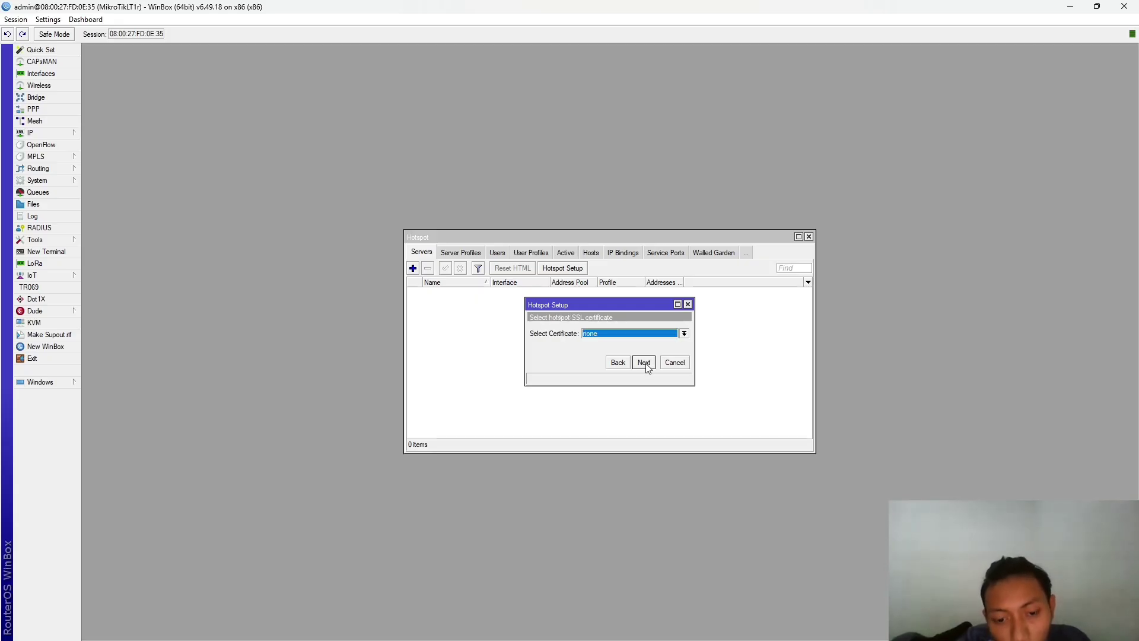
pyautogui.click(646, 363)
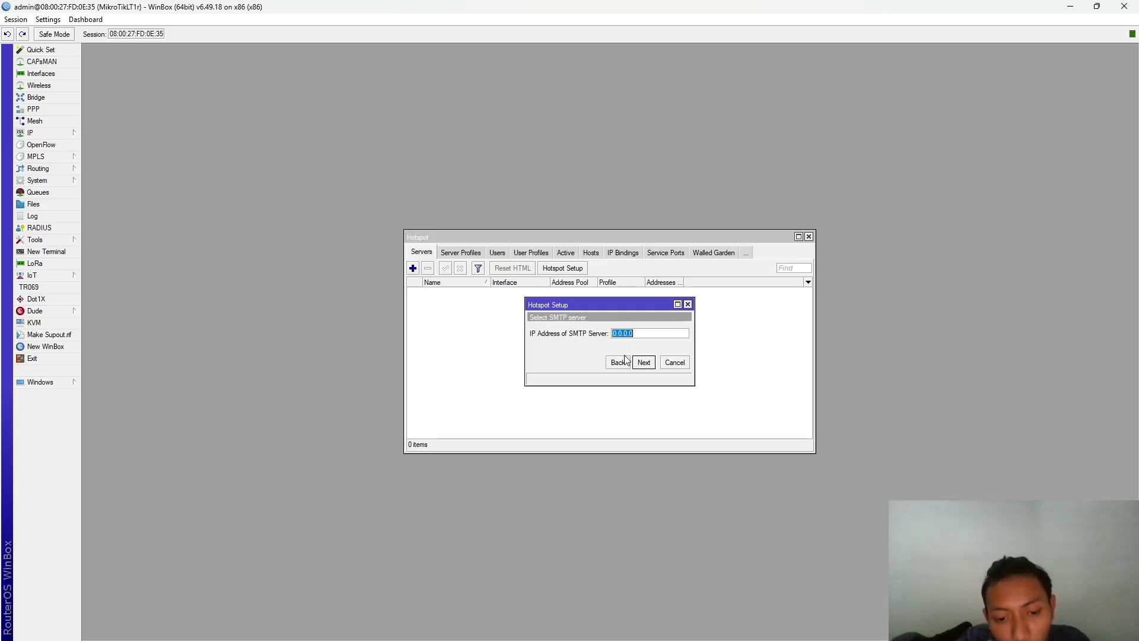
pyautogui.click(645, 363)
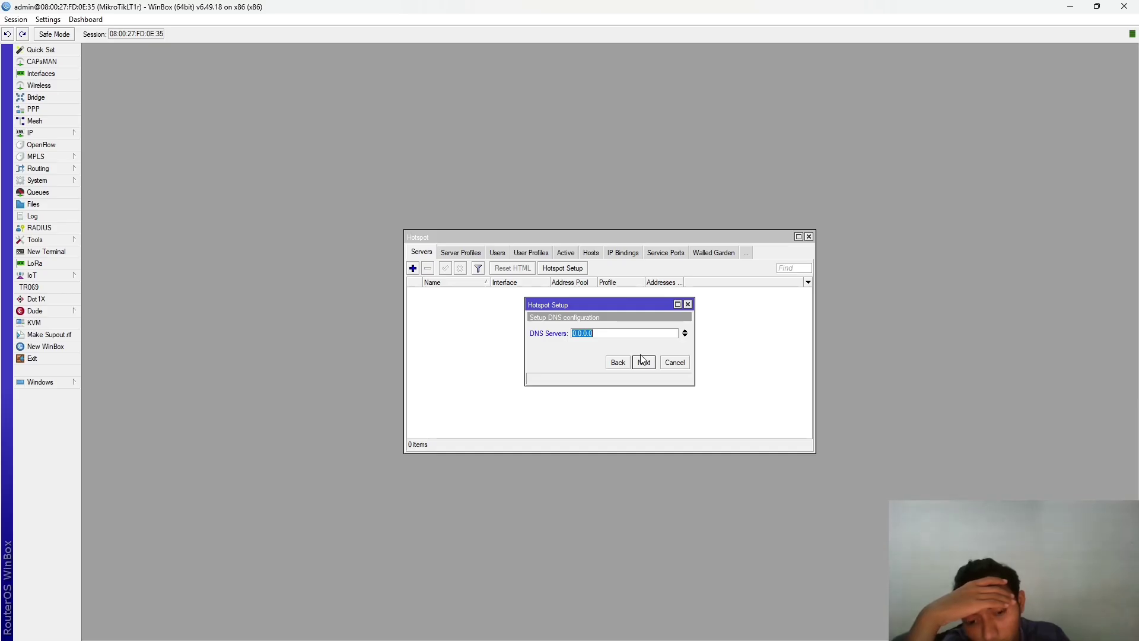
# - Enter 192.168.4.1 as the hotspot DNS server and a login.<number>.com DNS name
pyautogui.write('192')
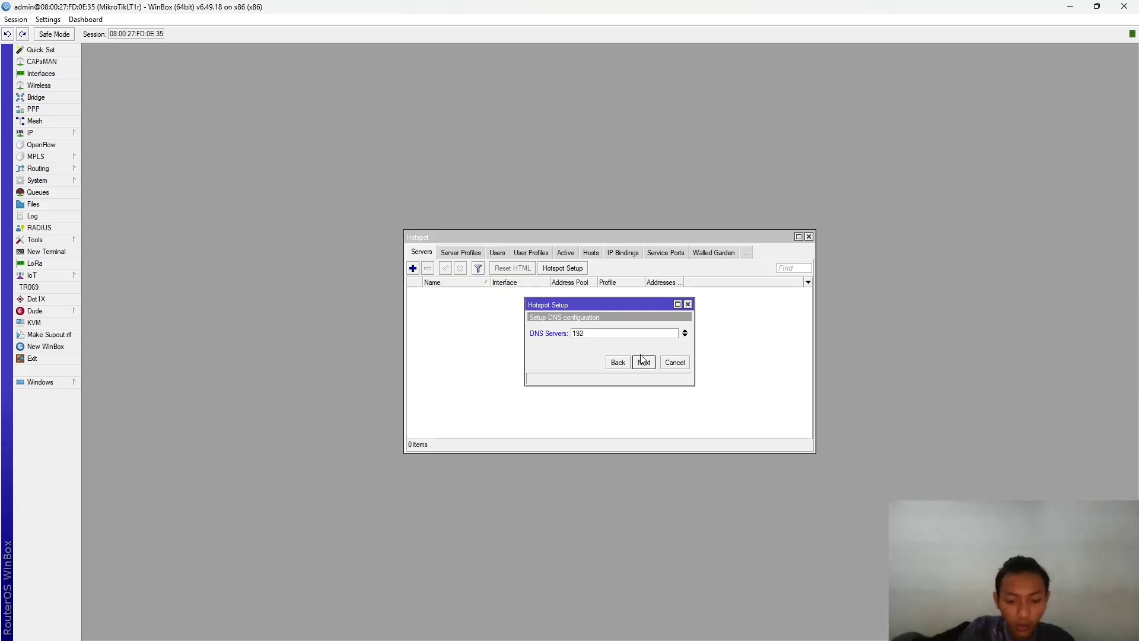
pyautogui.write('.168.1')
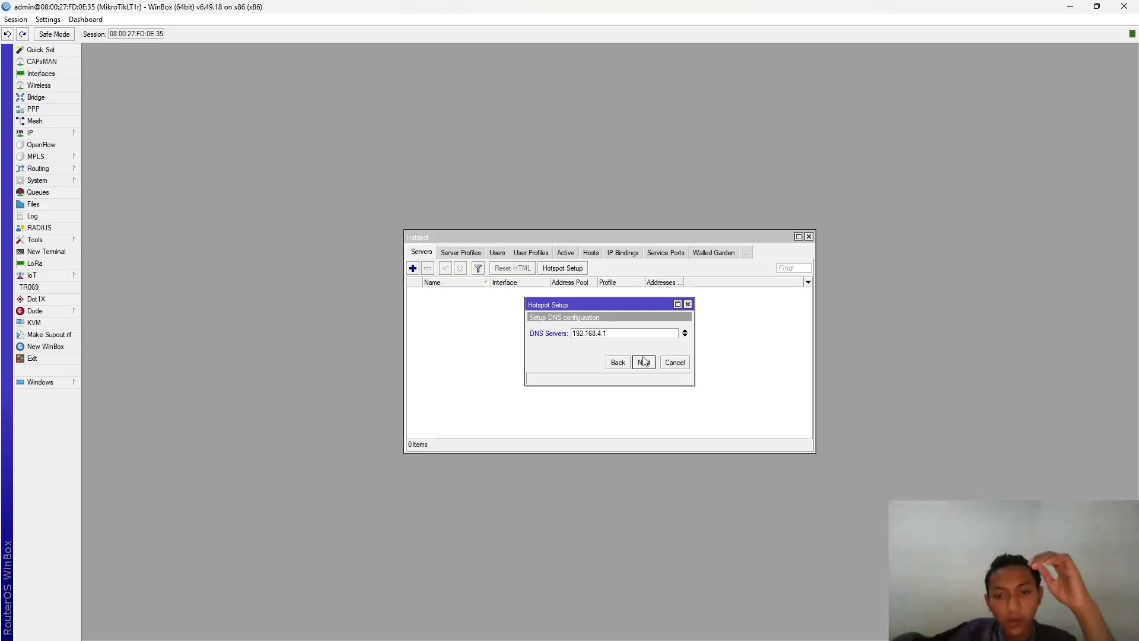
pyautogui.click(645, 363)
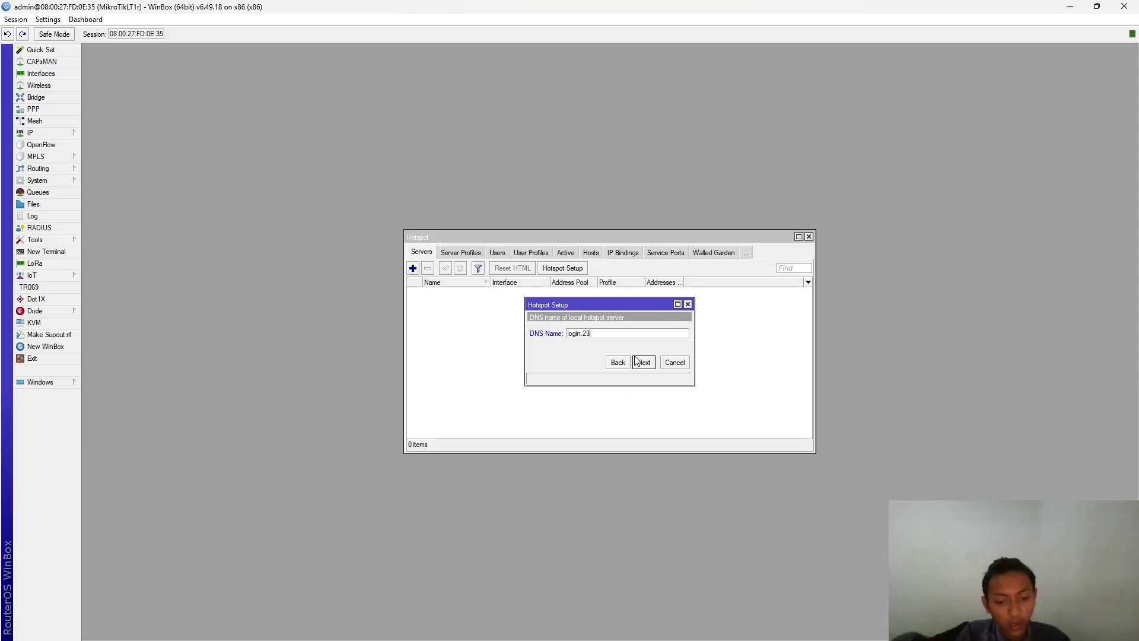
pyautogui.write('login.230')
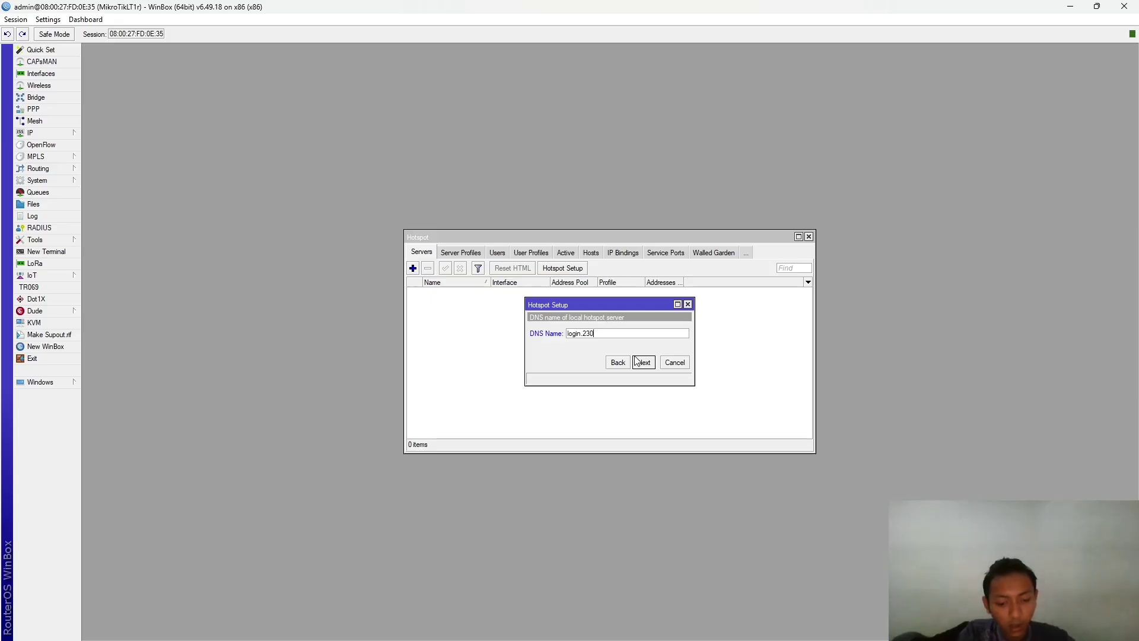
pyautogui.write('605110085')
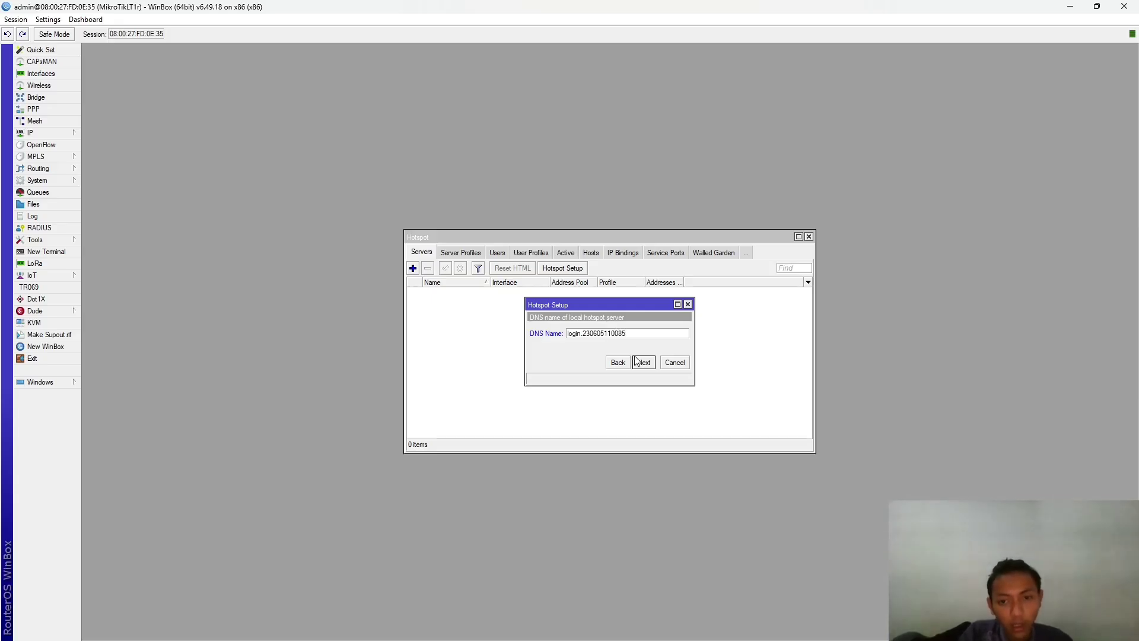
pyautogui.press('BackSpace')
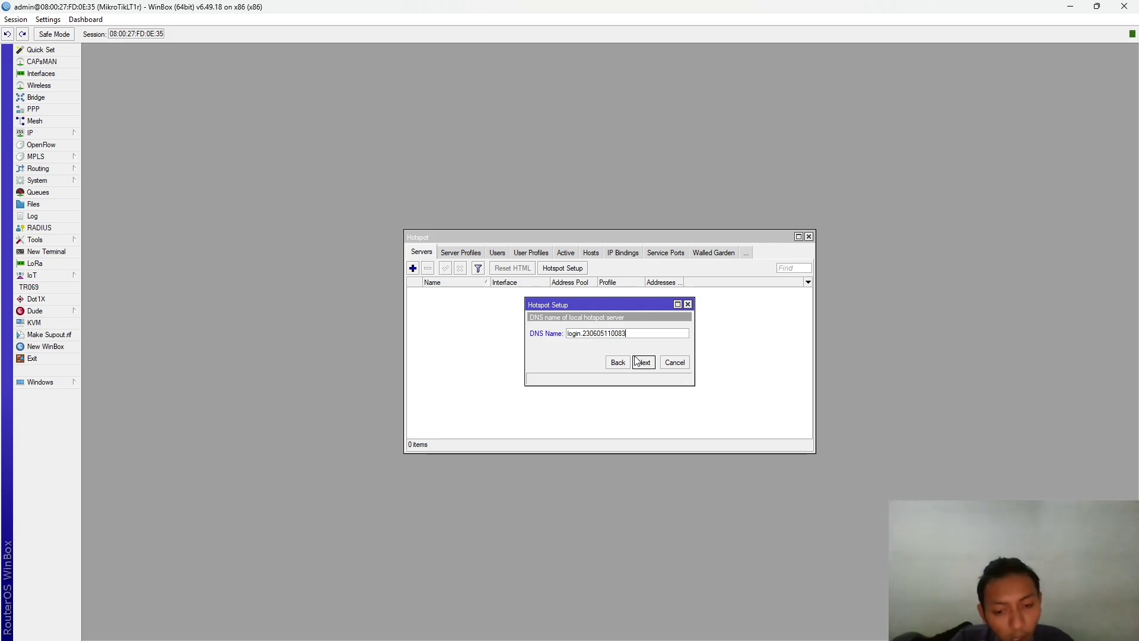
pyautogui.write('3')
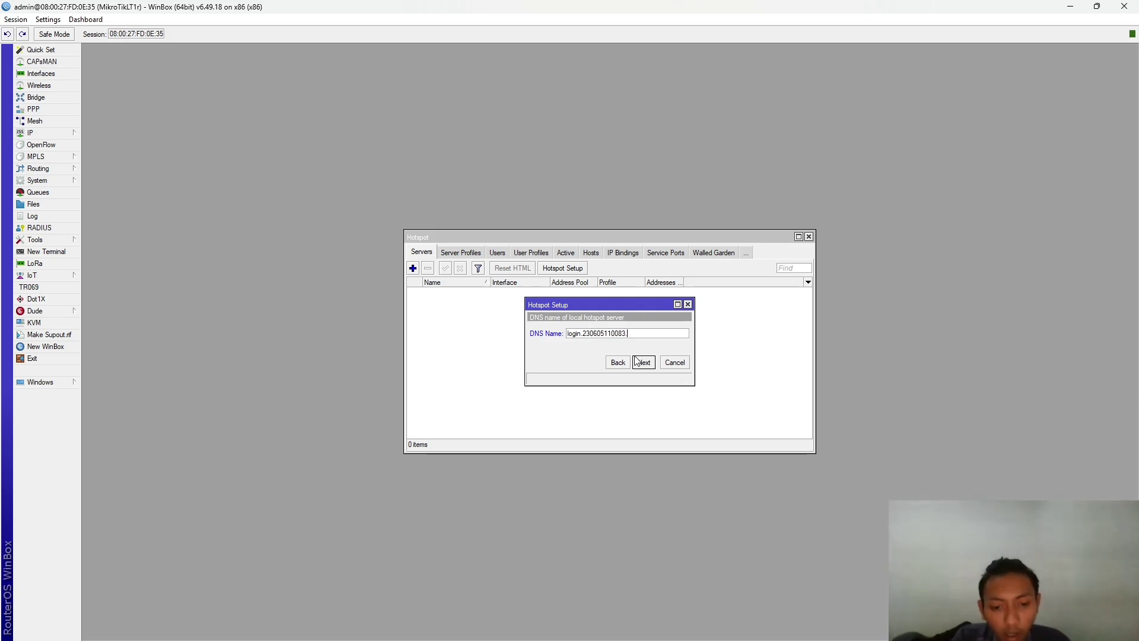
pyautogui.write('.')
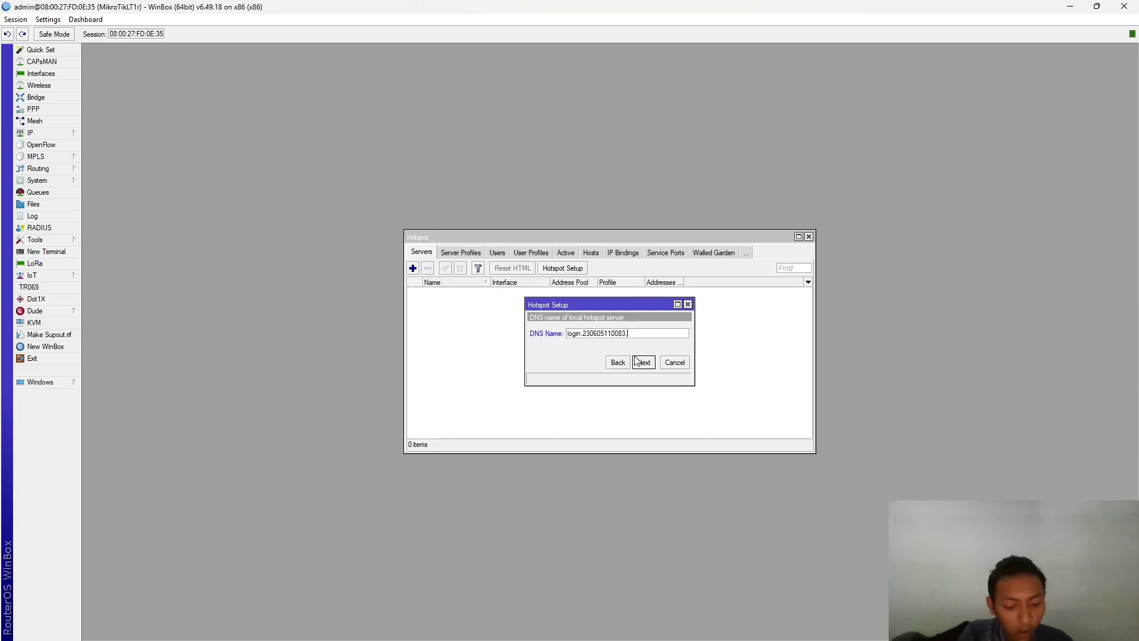
pyautogui.write('com')
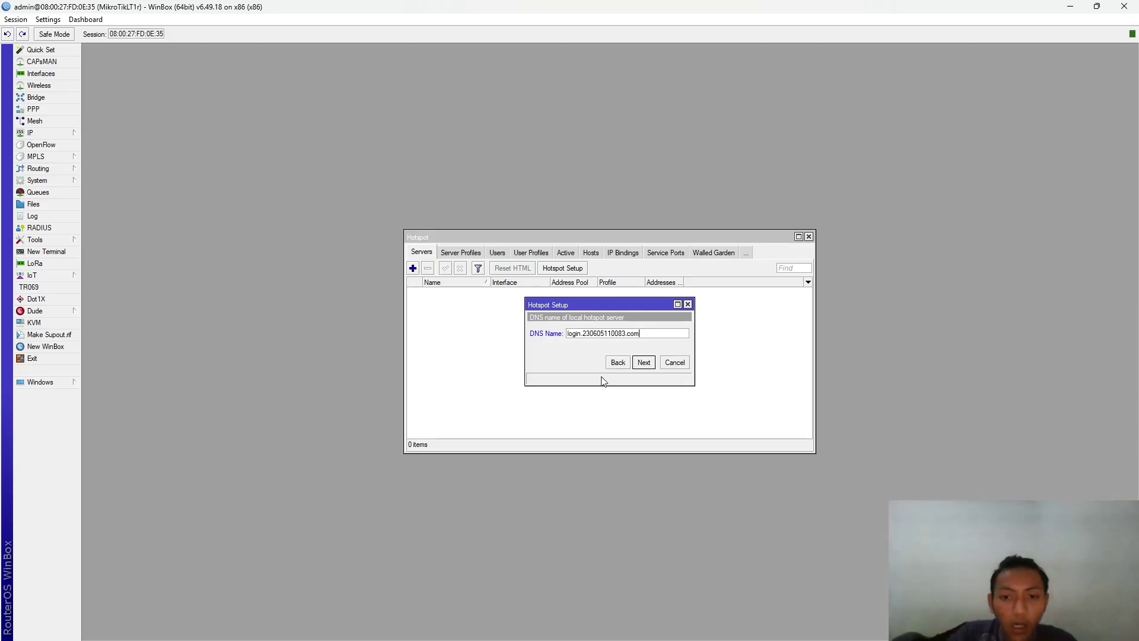
# - Add a local hotspot user with a password and complete the wizard, creating hotspot1 on etherLAN
pyautogui.click(648, 364)
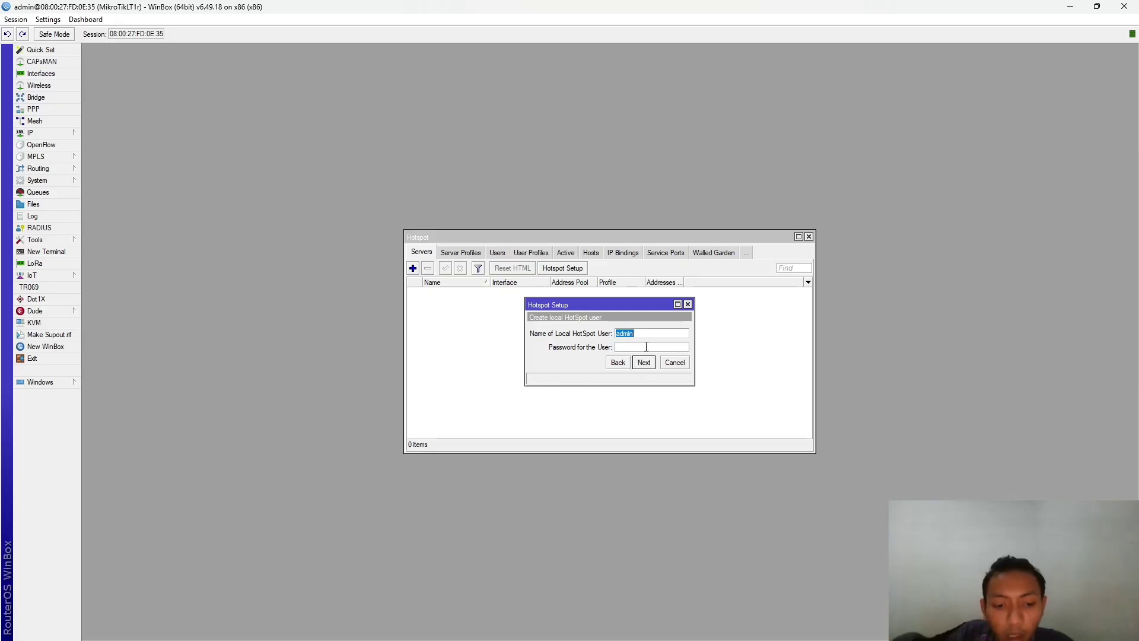
pyautogui.click(626, 347)
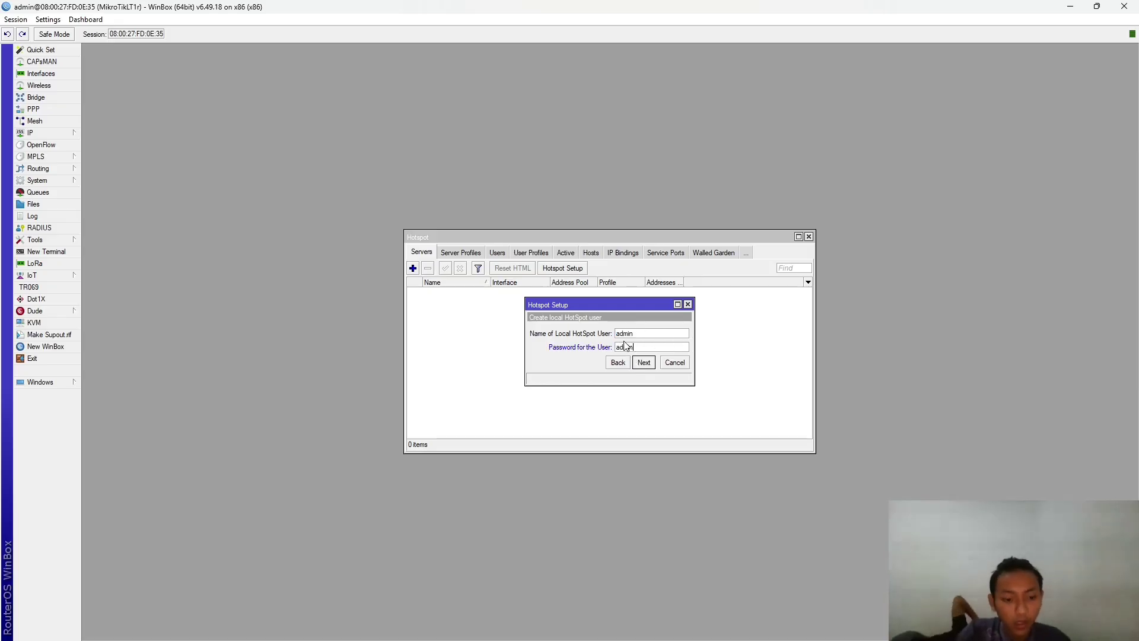
pyautogui.click(645, 363)
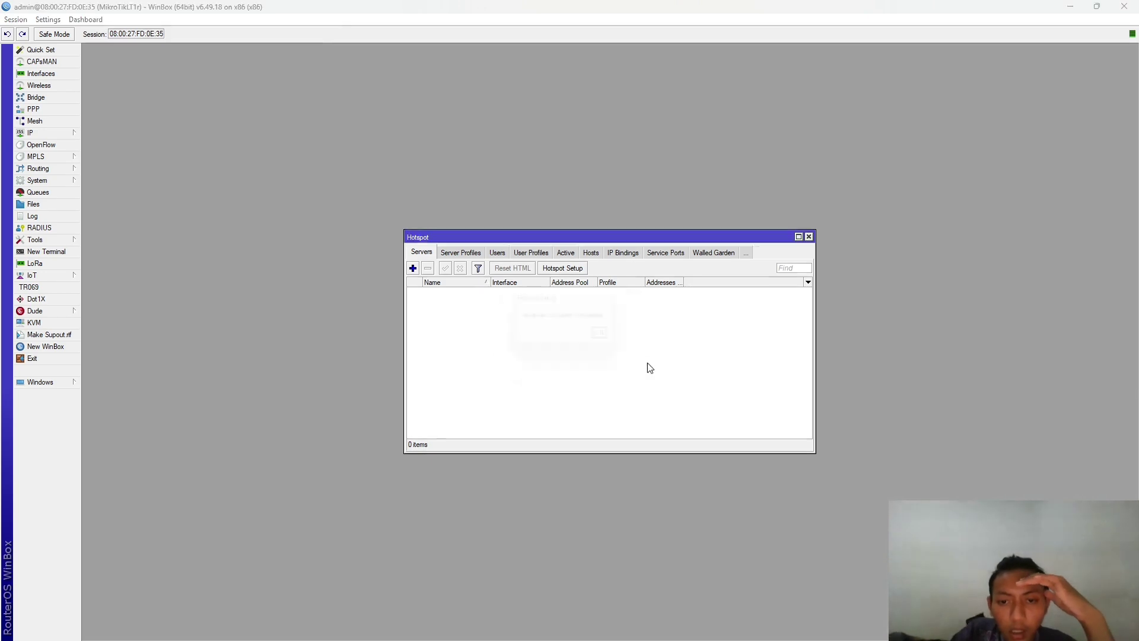
pyautogui.click(608, 341)
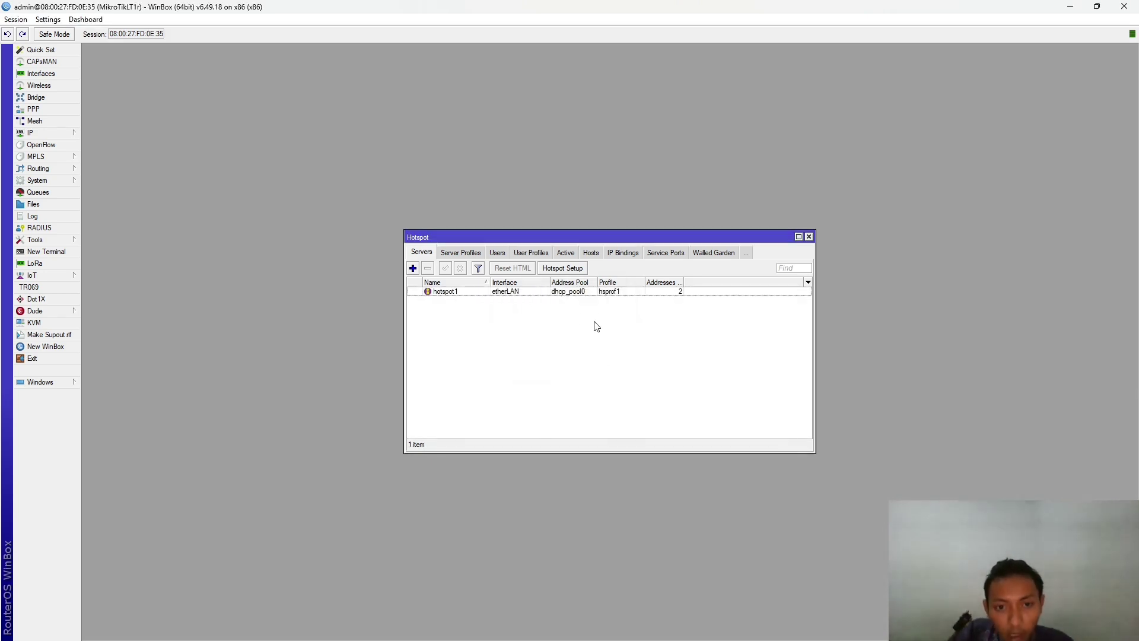
pyautogui.hotkey('alt', 'Tab')
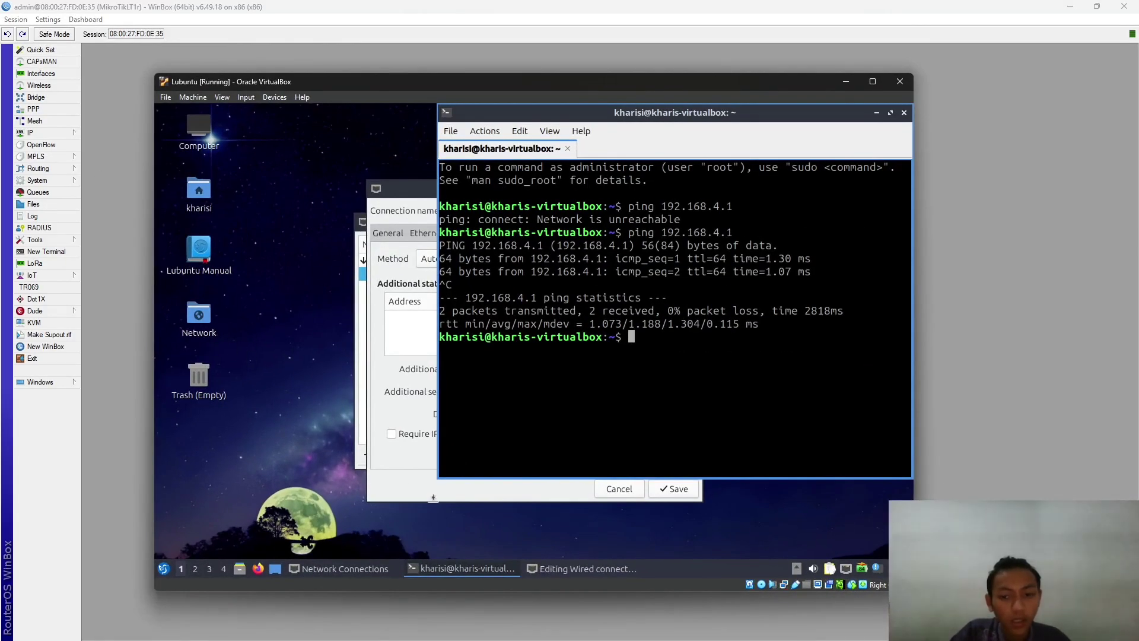
# - Launch Firefox in the Lubuntu VM, close the terminal and clear the welcome tabs
pyautogui.click(163, 568)
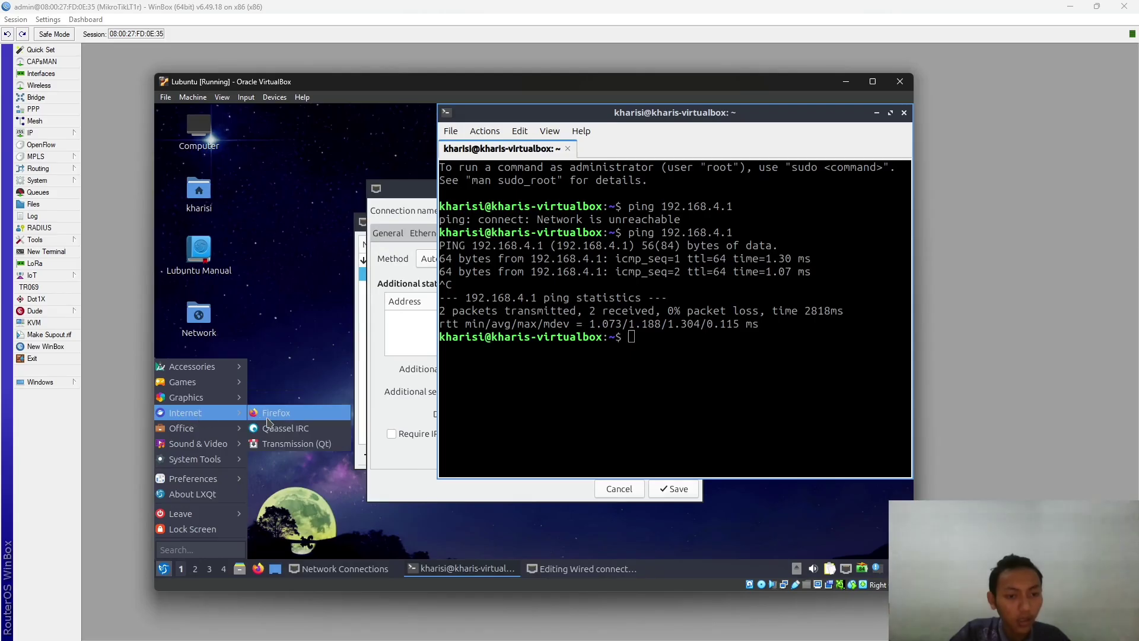
pyautogui.click(516, 322)
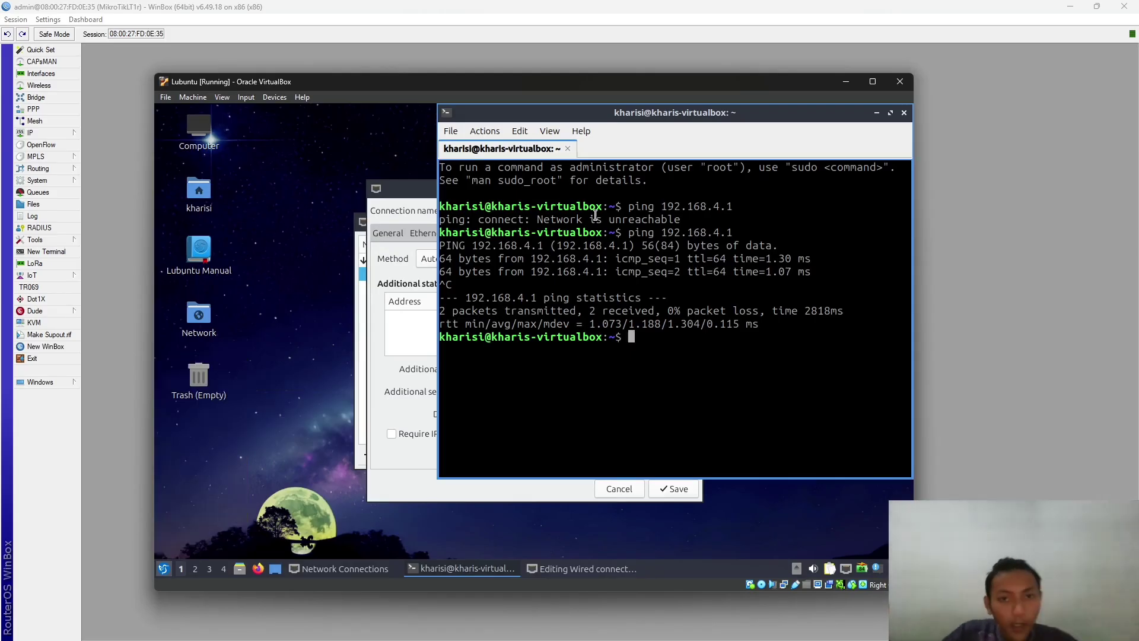
pyautogui.moveTo(449, 112); pyautogui.dragTo(274, 124)
pyautogui.click(729, 123)
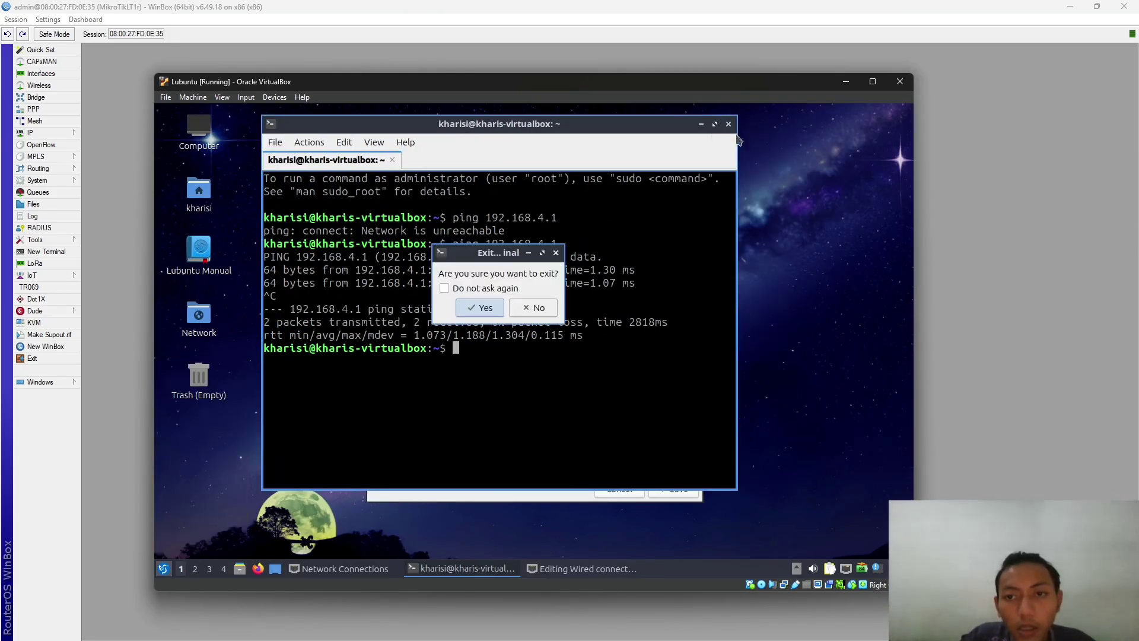
pyautogui.click(482, 308)
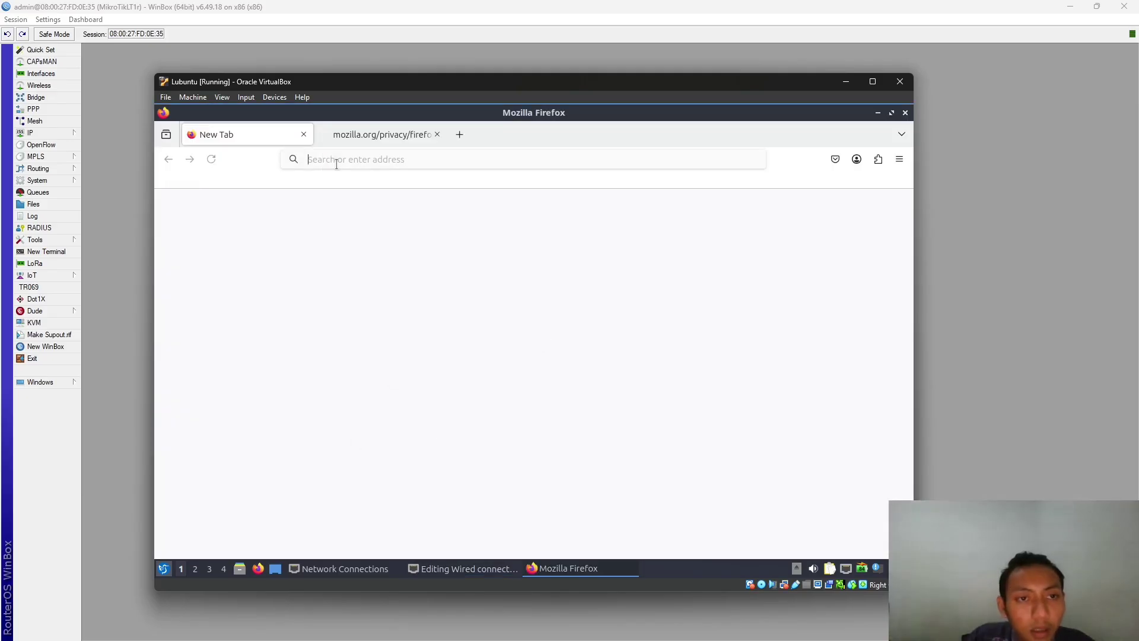
pyautogui.click(437, 134)
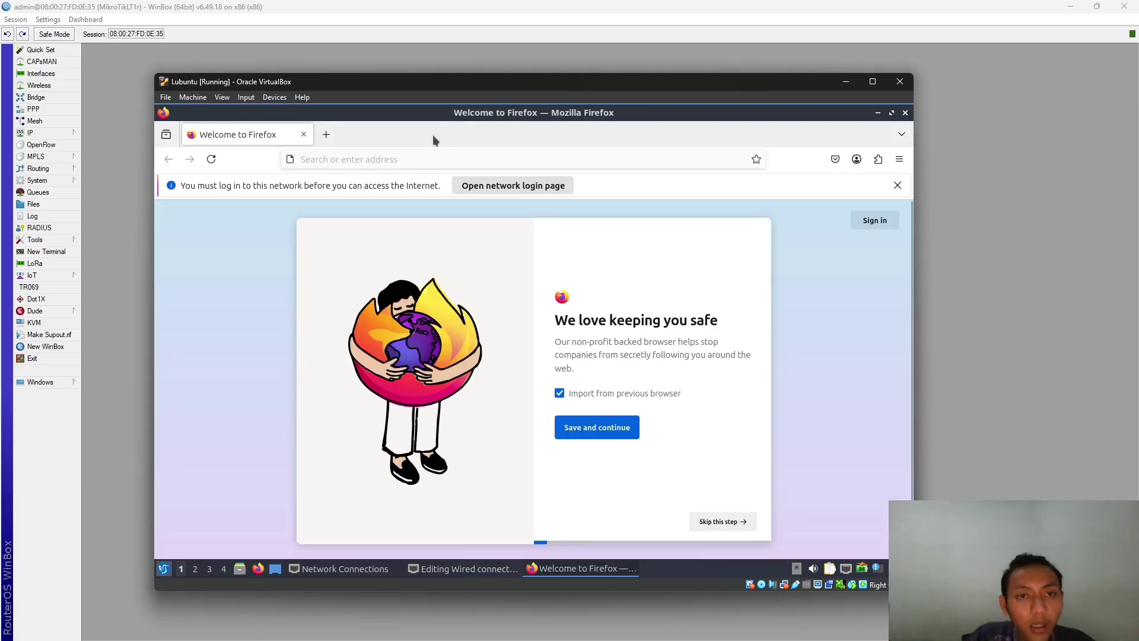
pyautogui.click(326, 134)
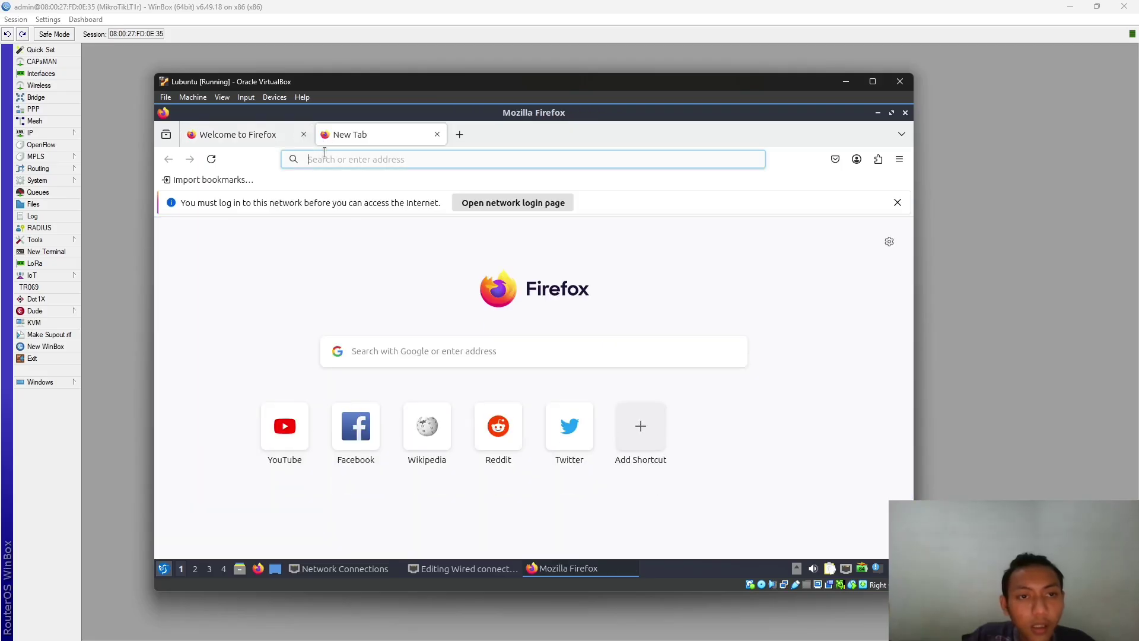
pyautogui.click(303, 134)
# - Search the web for 'speed test', which ends in a Secure Connection Failed error
pyautogui.click(335, 159)
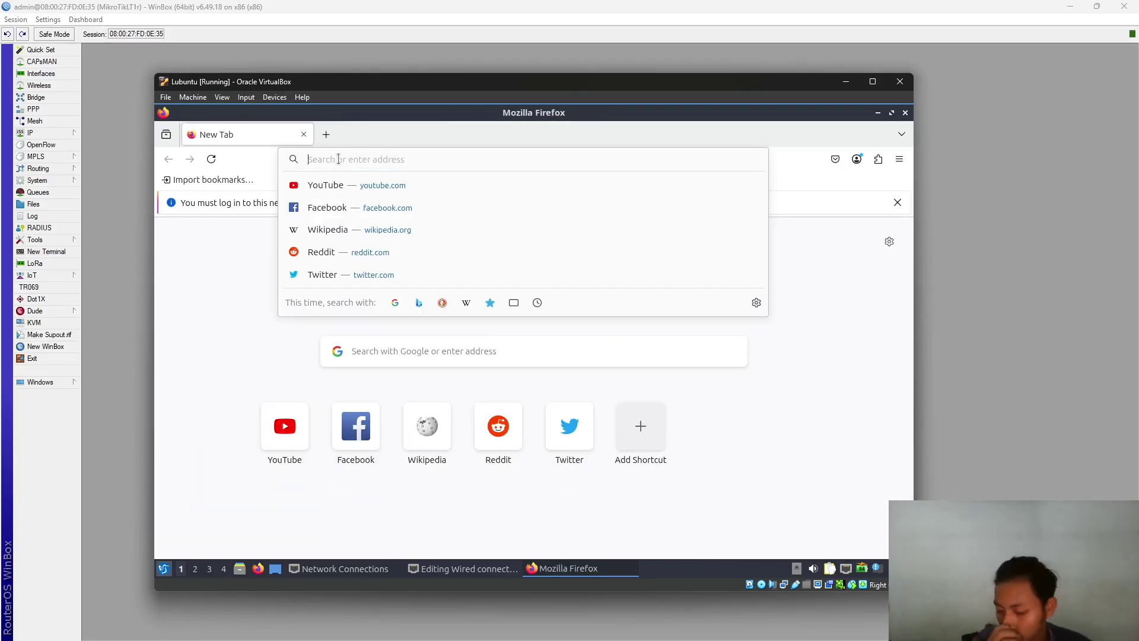
pyautogui.write('m')
pyautogui.press('BackSpace')
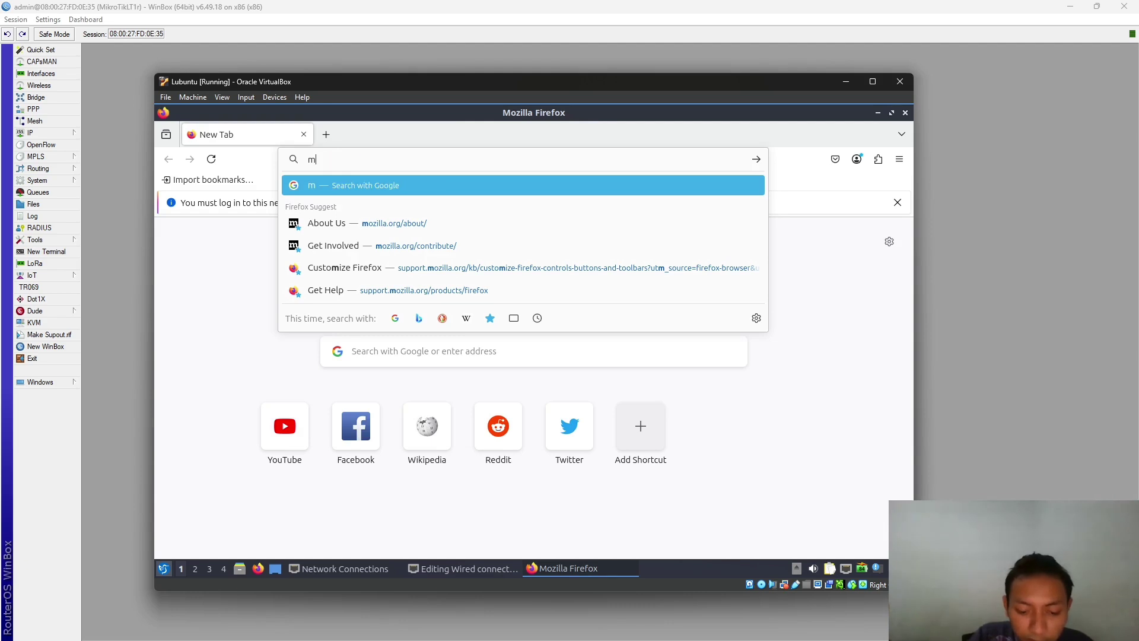
pyautogui.press('BackSpace')
pyautogui.write('s[ee')
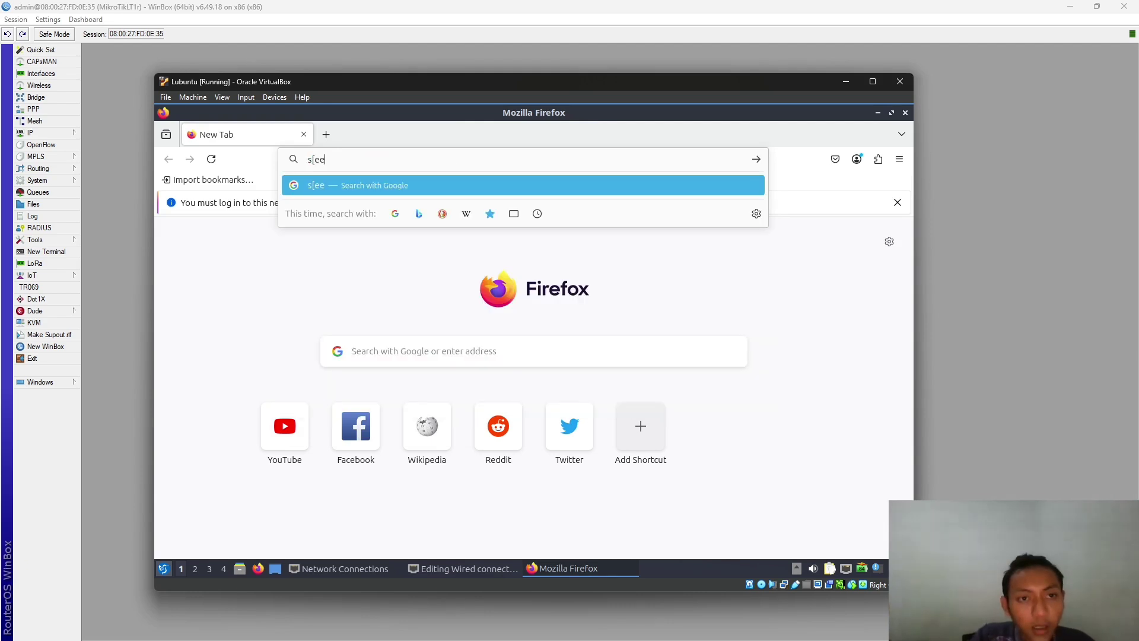
pyautogui.press('BackSpace')
pyautogui.press('BackSpace')
pyautogui.press('BackSpace')
pyautogui.write('pe')
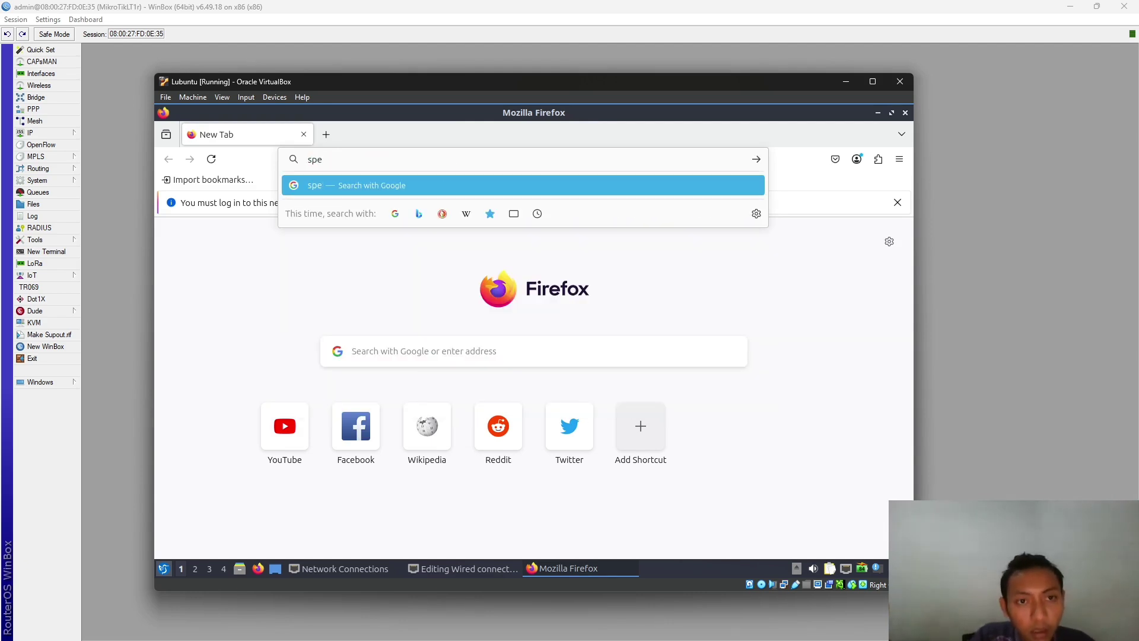
pyautogui.write('ed test')
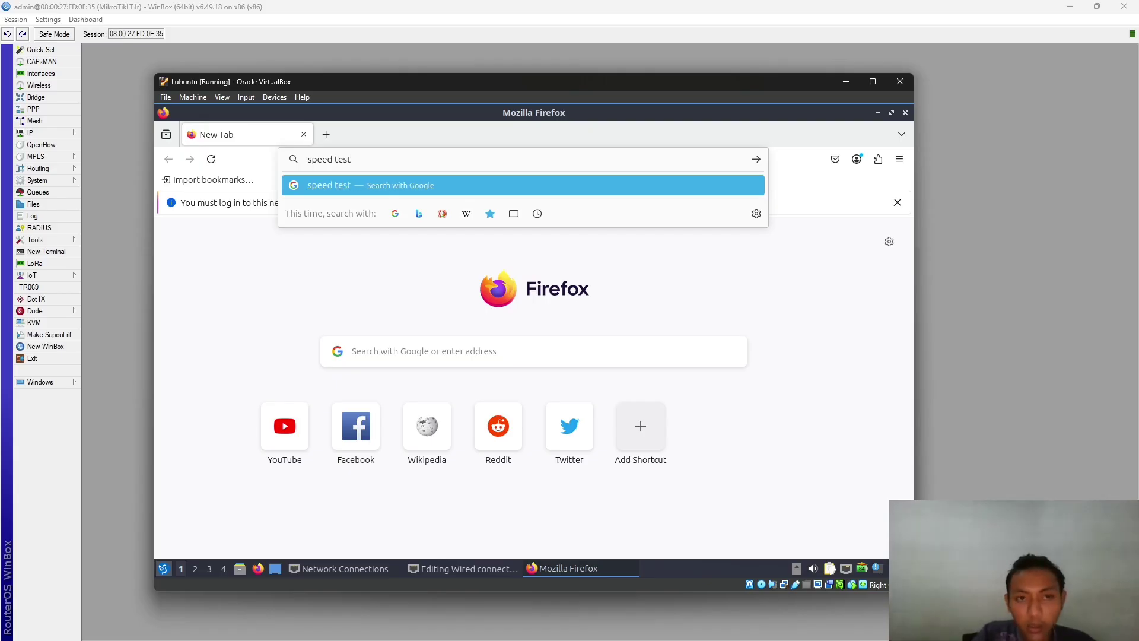
pyautogui.press('Return')
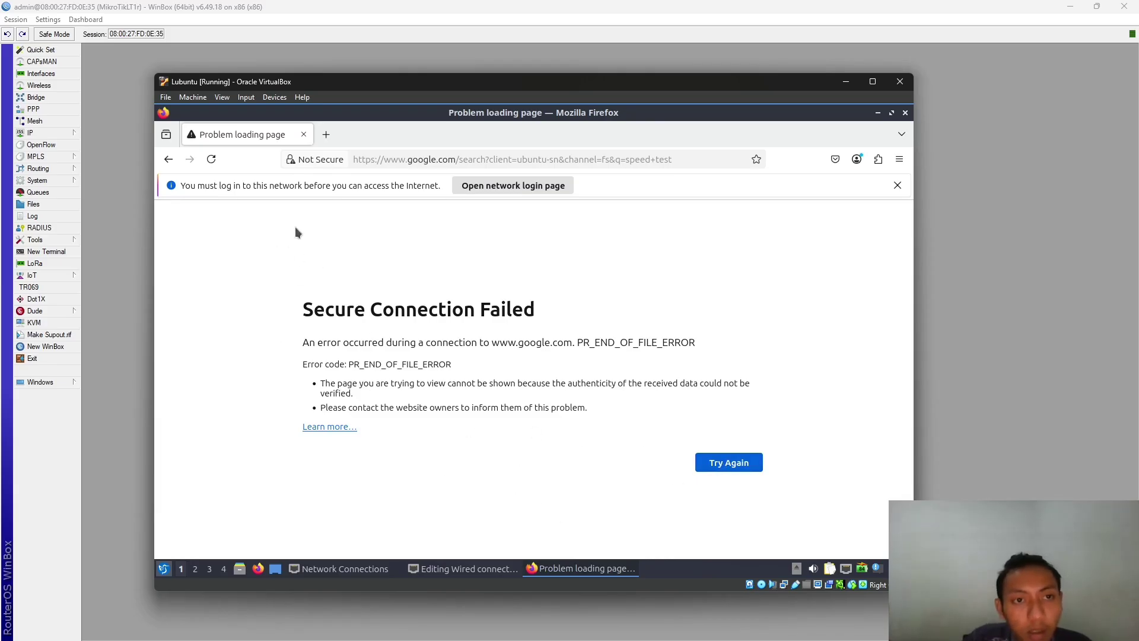
# - Return to the WinBox Hotspot server list
pyautogui.press('alt')
pyautogui.hotkey('alt', 'Tab')
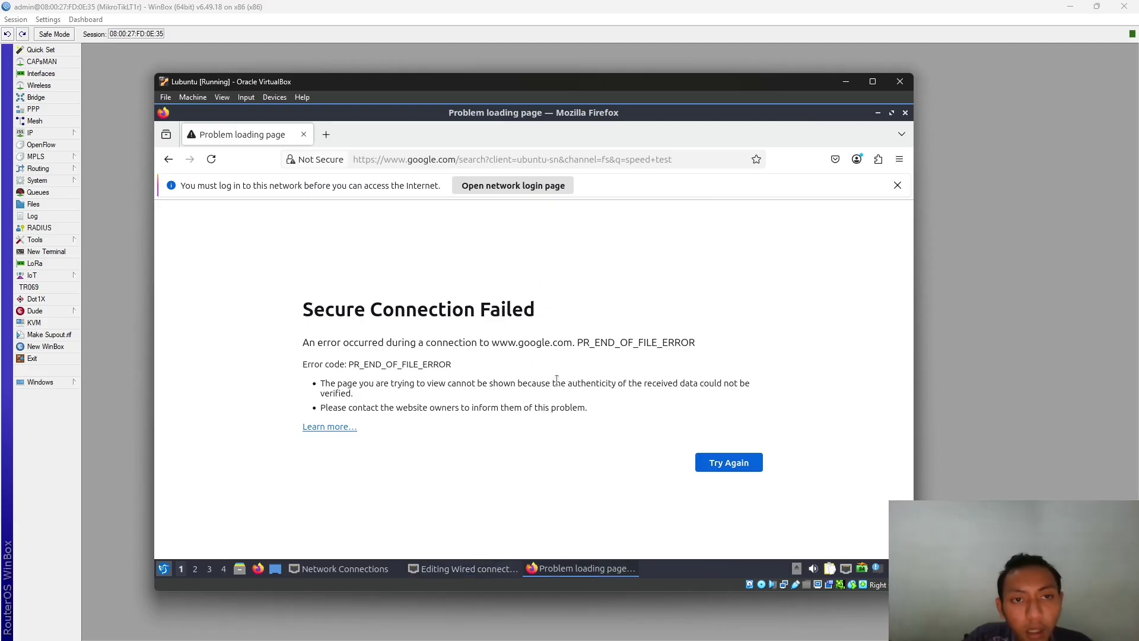
pyautogui.press('alt')
pyautogui.click(961, 236)
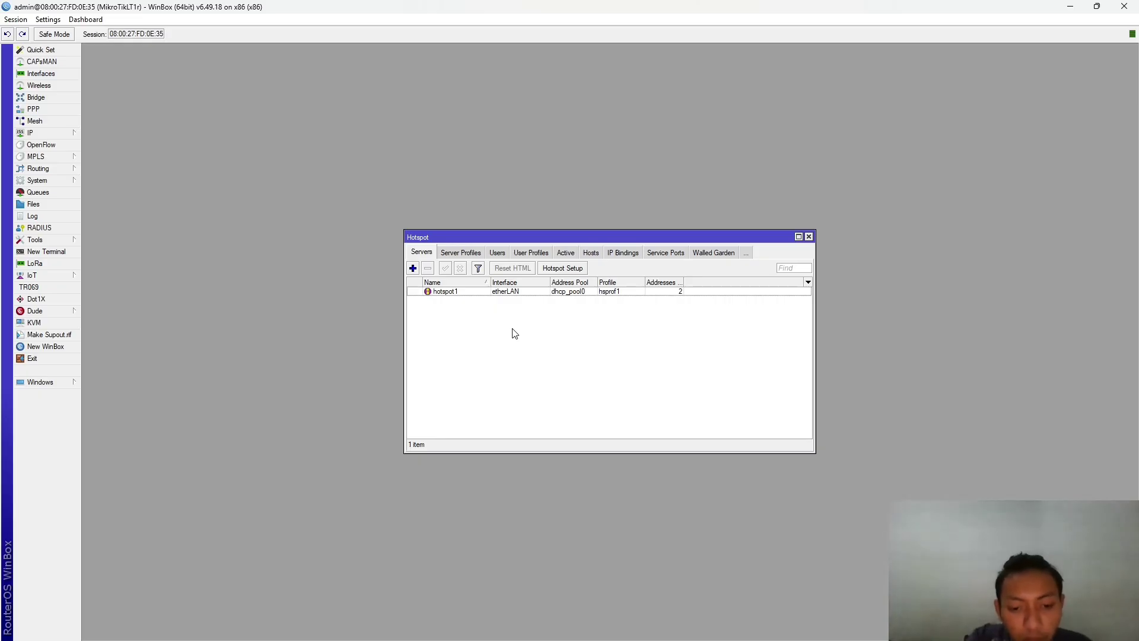
# - Load the hotspot login page at the login.<number>.com address in a new Firefox tab
pyautogui.hotkey('alt', 'Tab')
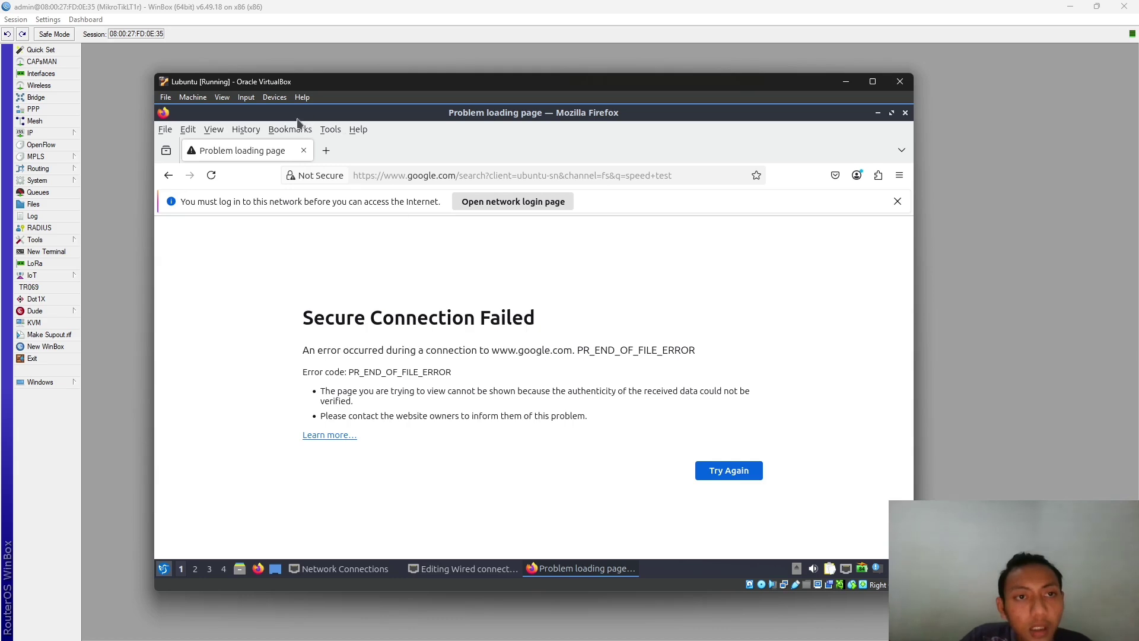
pyautogui.click(326, 150)
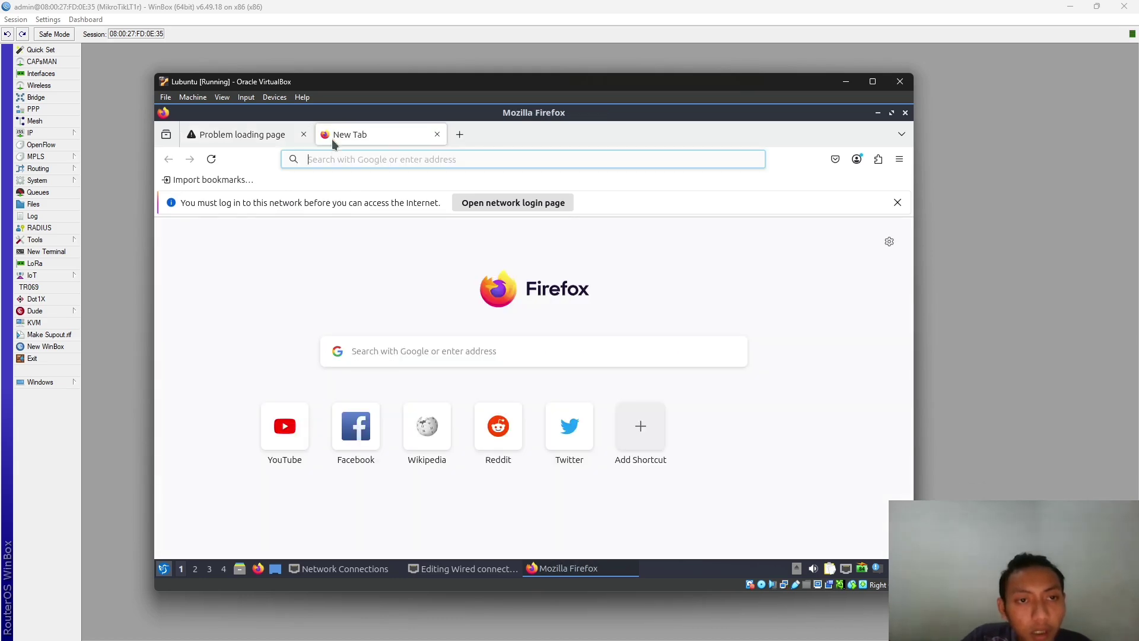
pyautogui.click(333, 159)
pyautogui.write('login')
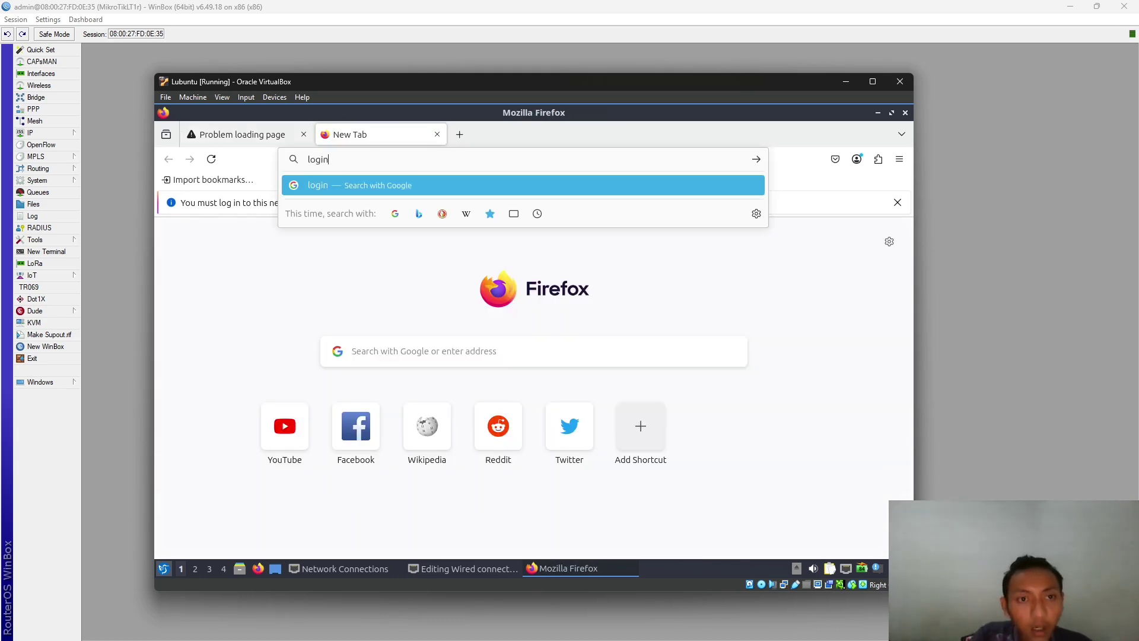
pyautogui.write('.2306')
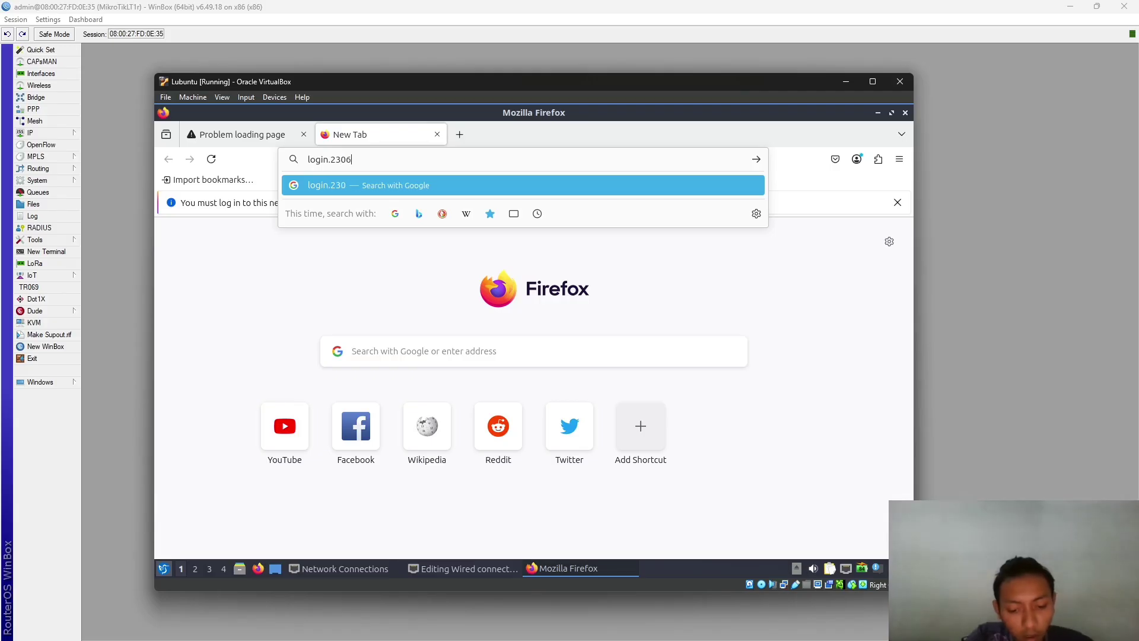
pyautogui.write('051100')
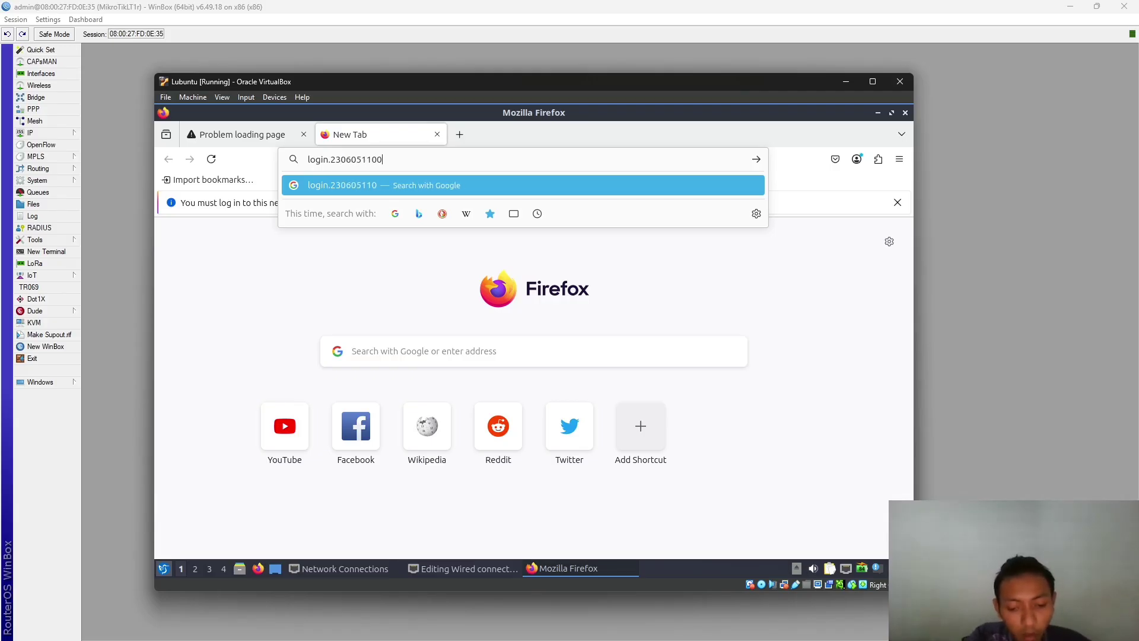
pyautogui.write('83.com')
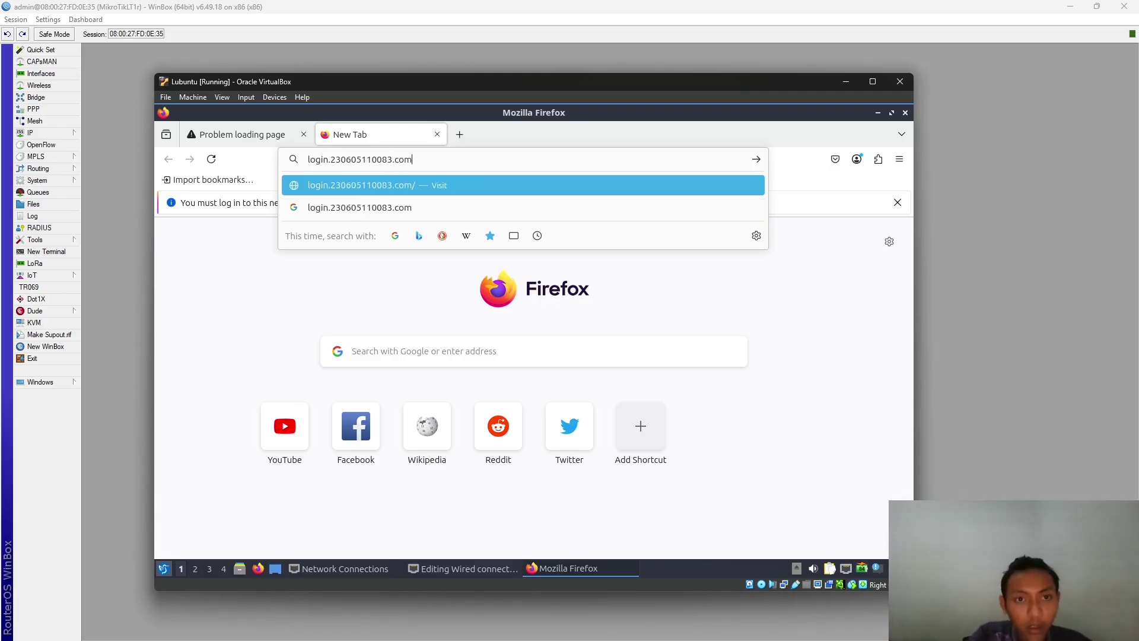
pyautogui.press('Return')
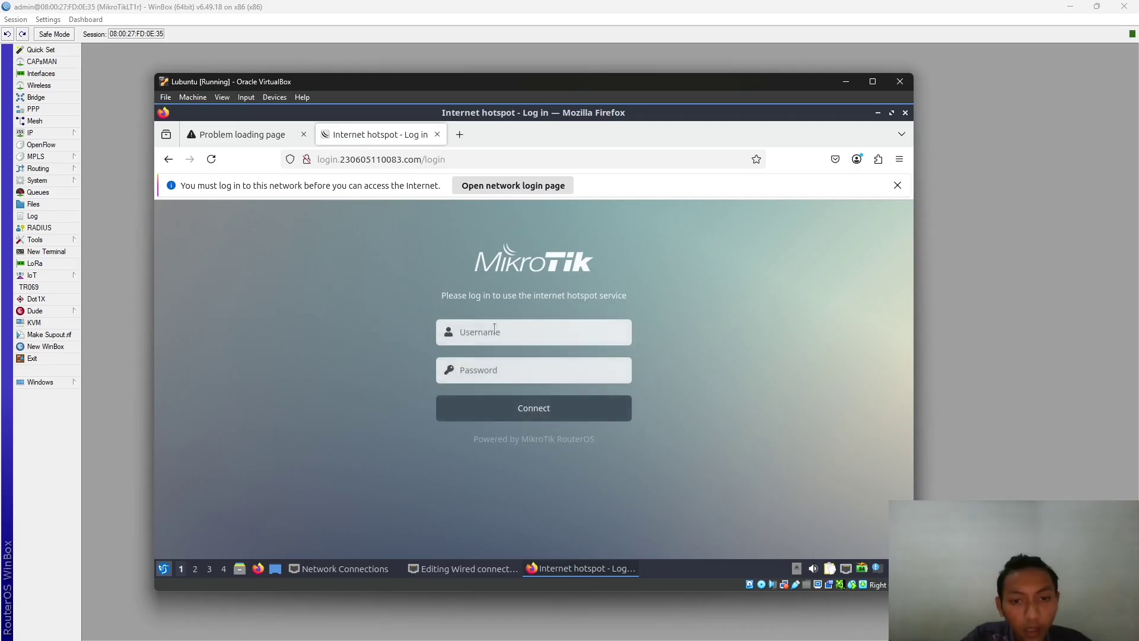
# - Sign in to the hotspot with the admin username and its password
pyautogui.click(495, 329)
pyautogui.write('admin')
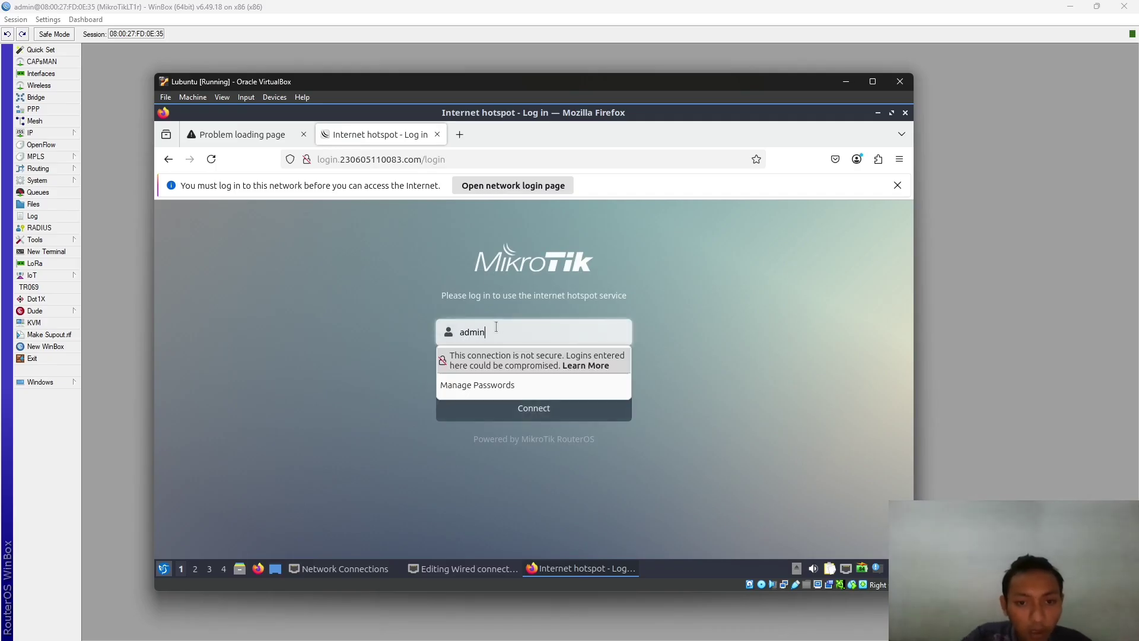
pyautogui.press('Tab')
pyautogui.write('ad')
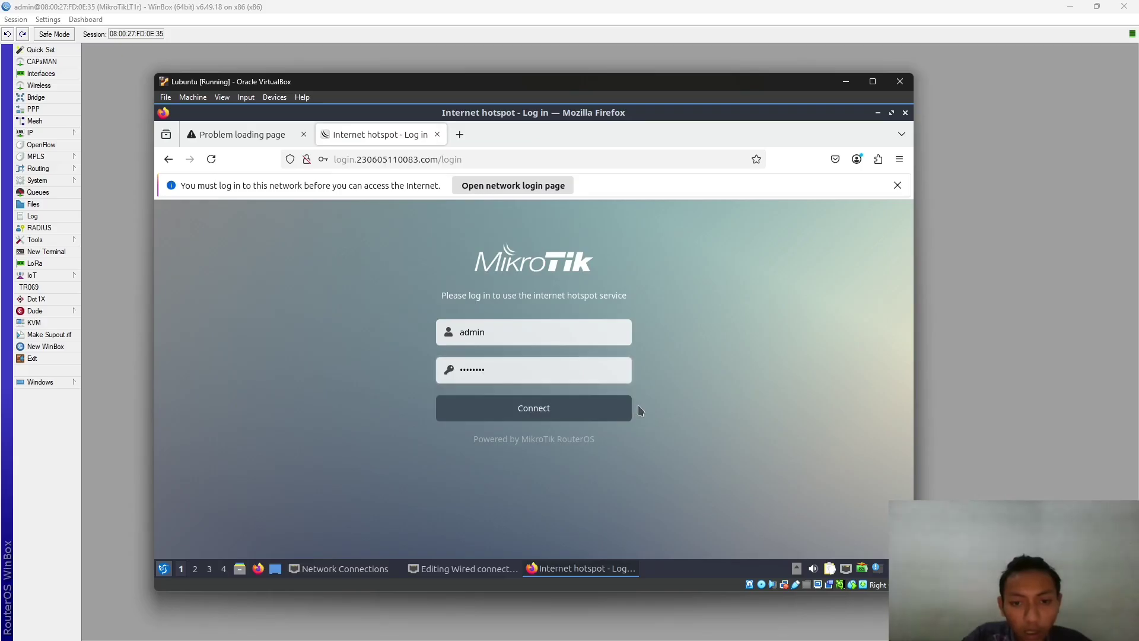
pyautogui.click(581, 416)
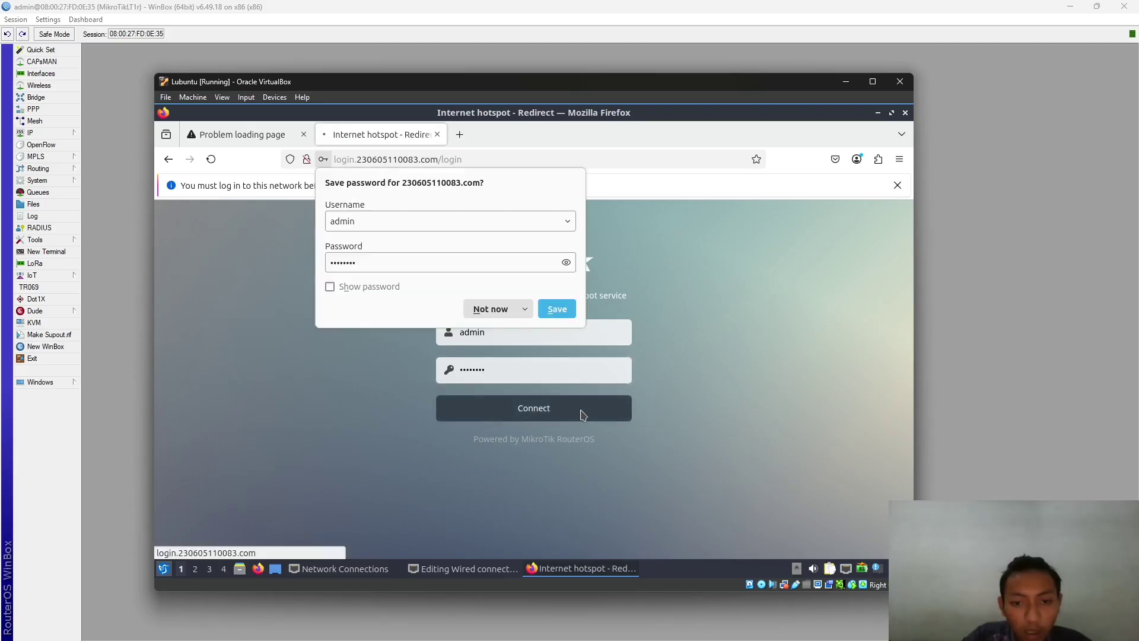
pyautogui.click(459, 134)
# - Search 'speed test' and open Speedtest by Ookla, declining translation and the privacy notice
pyautogui.write('spe')
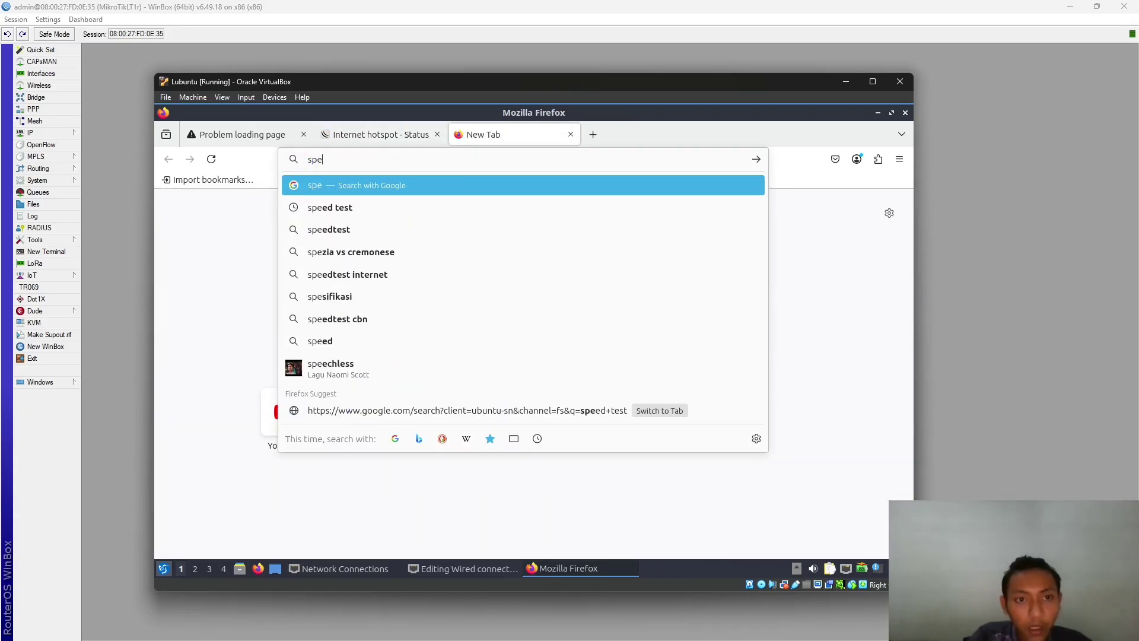
pyautogui.write('ed test')
pyautogui.press('Return')
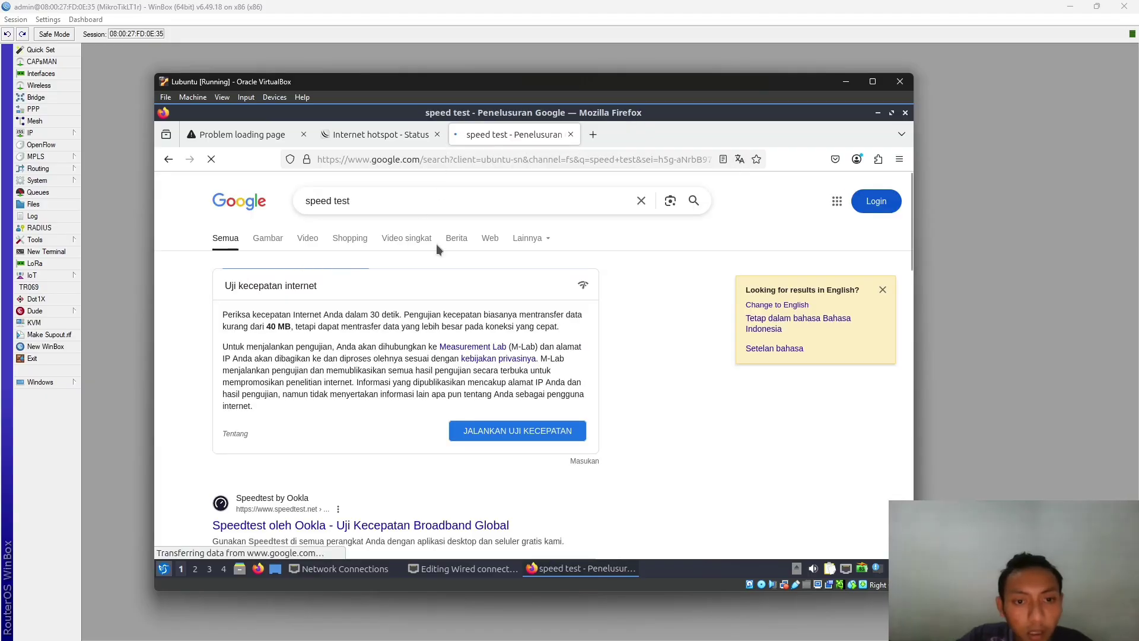
pyautogui.scroll(-3, 351, 439)
pyautogui.click(371, 361)
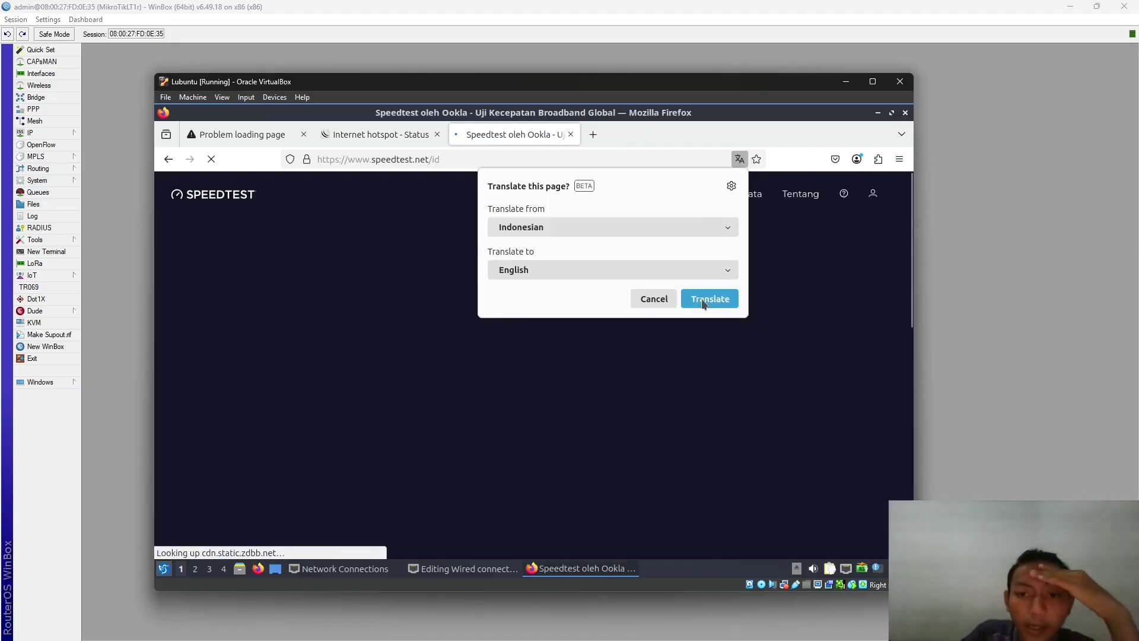
pyautogui.click(662, 299)
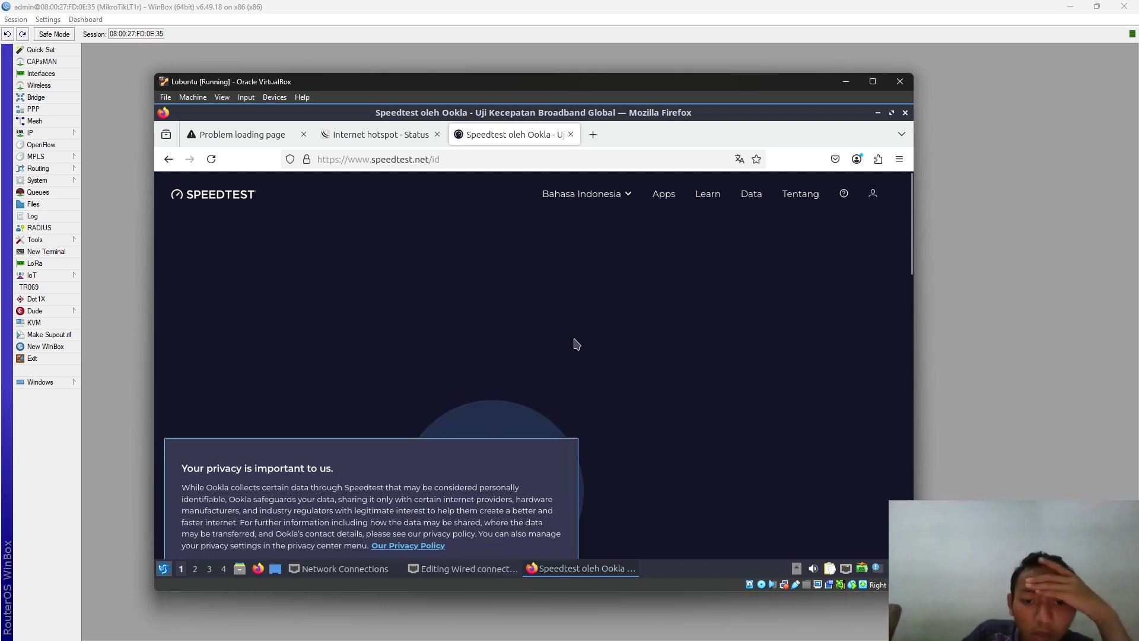
pyautogui.click(512, 535)
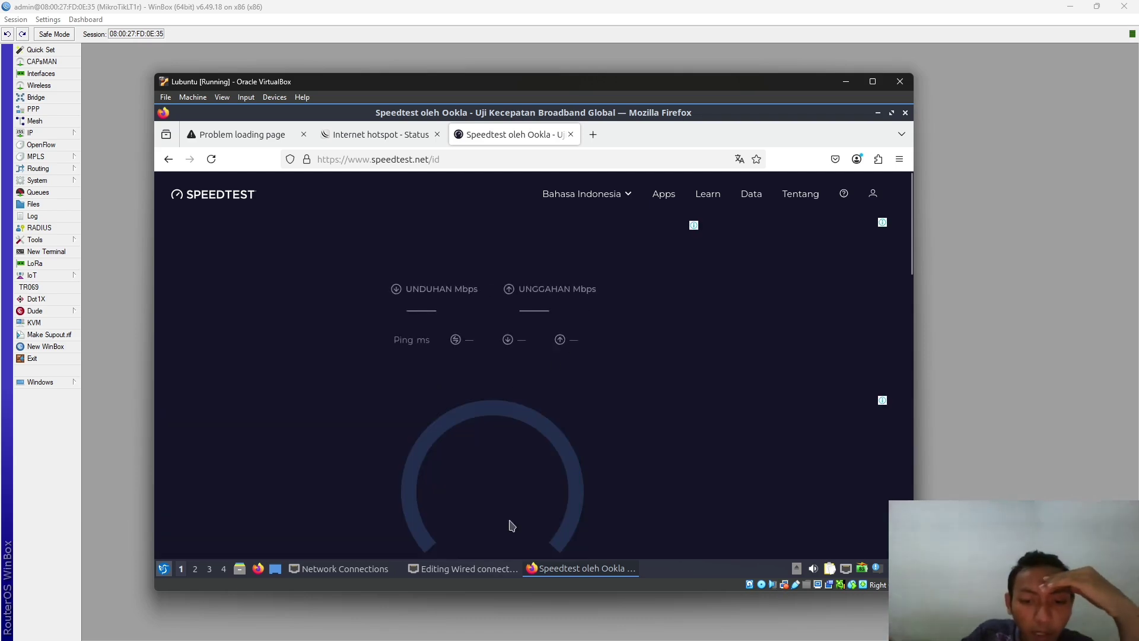
# - Minimise the wired connection dialog and allow location so the test reads about 28 Mbps
pyautogui.hotkey('alt', 'Tab')
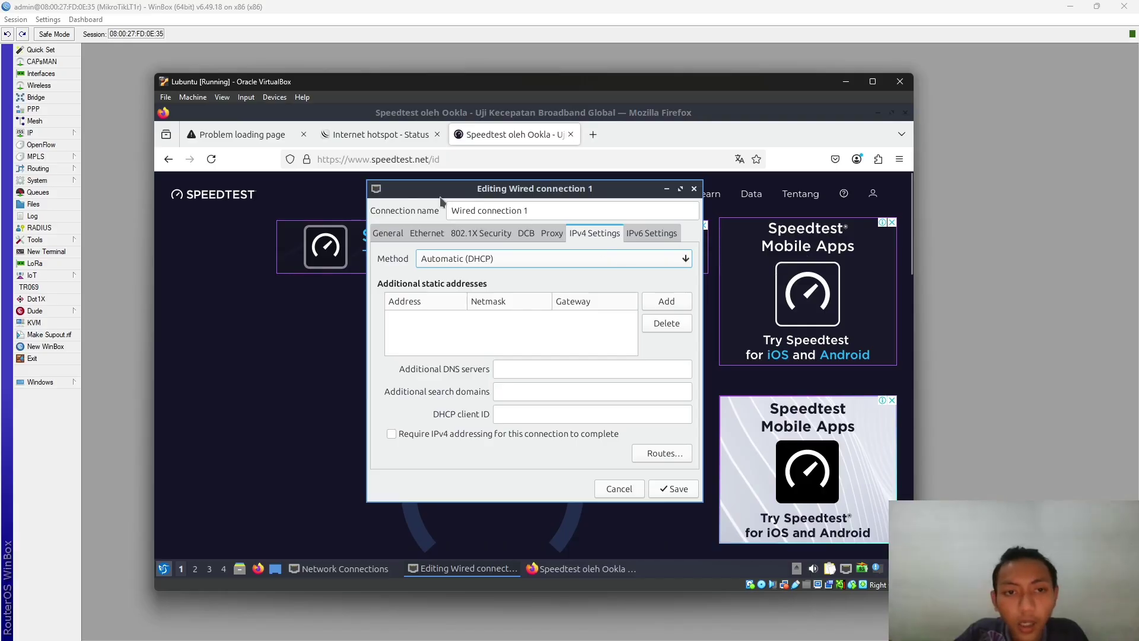
pyautogui.click(666, 189)
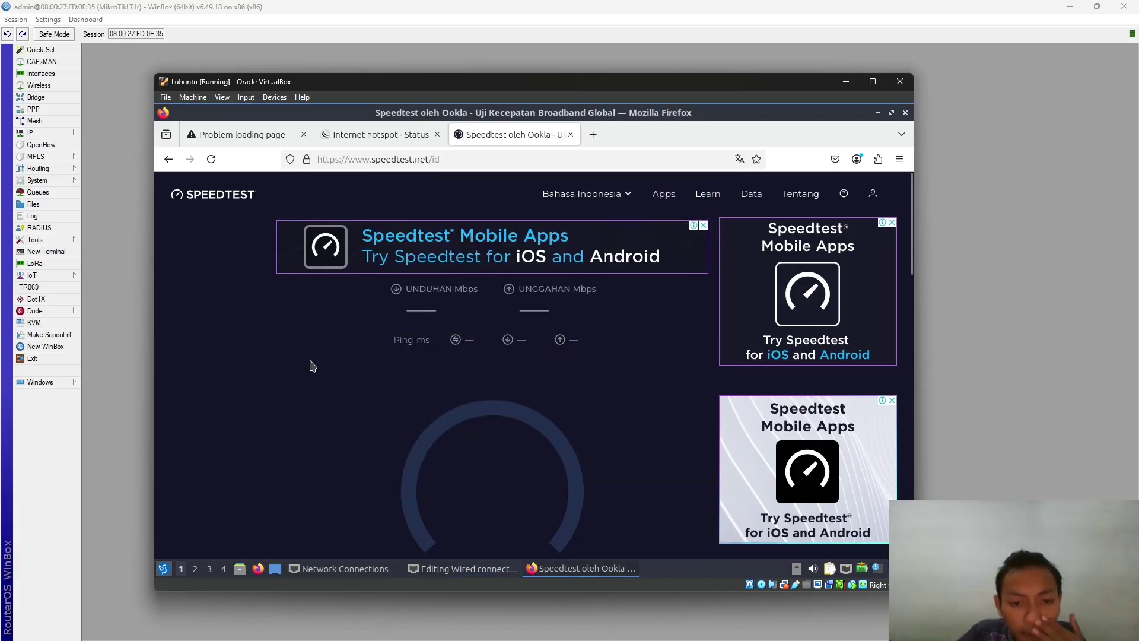
pyautogui.scroll(-5, 374, 363)
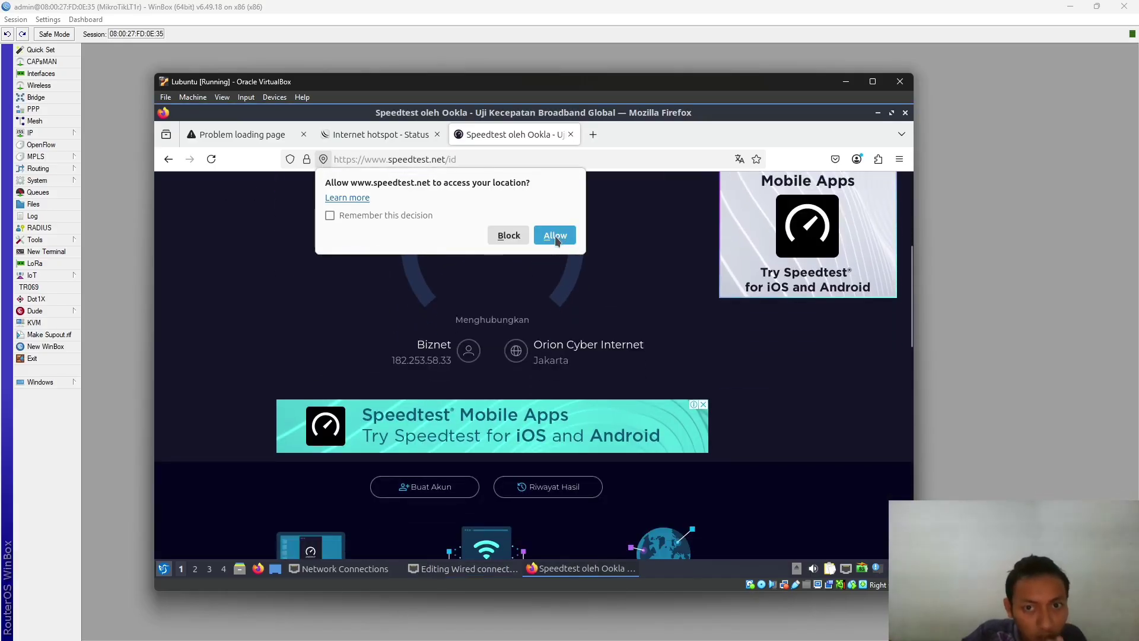
pyautogui.click(554, 236)
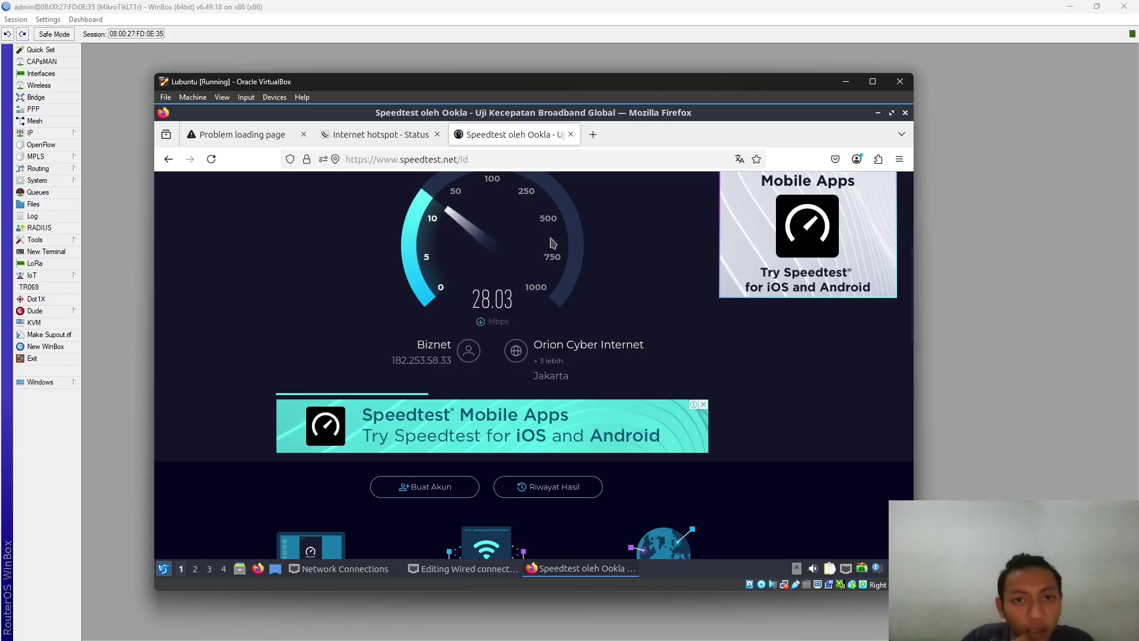
pyautogui.moveTo(639, 88); pyautogui.dragTo(869, 81)
# - Browse hotspot users and server profiles, discard a new profile, then view the 35.66 Mbps Speedtest result
pyautogui.click(277, 173)
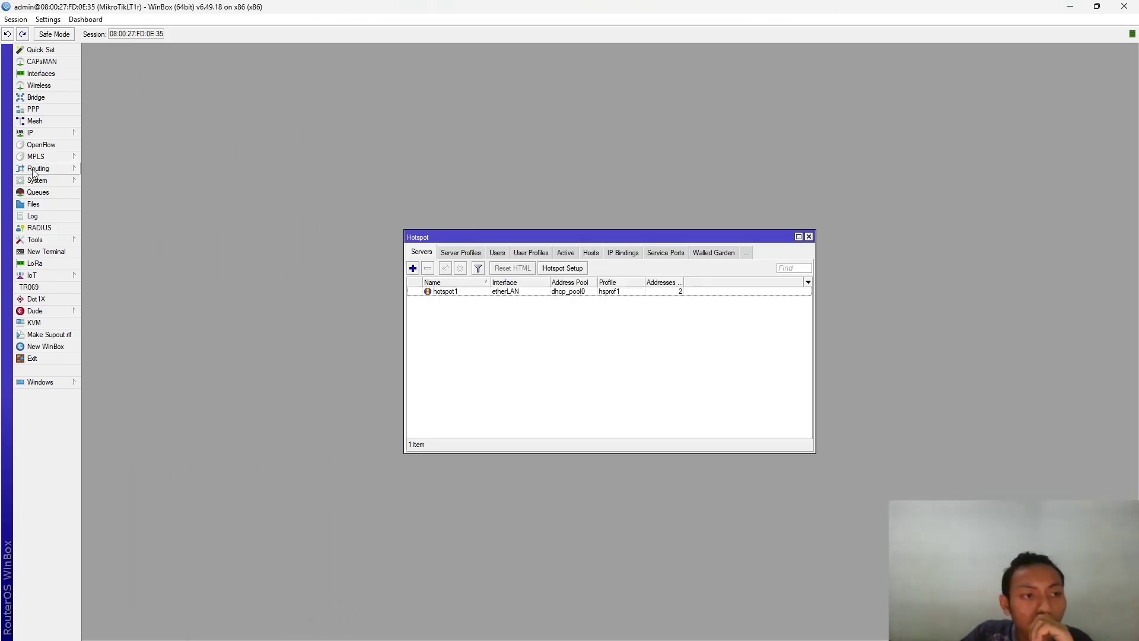
pyautogui.click(425, 221)
pyautogui.moveTo(425, 221); pyautogui.dragTo(292, 139)
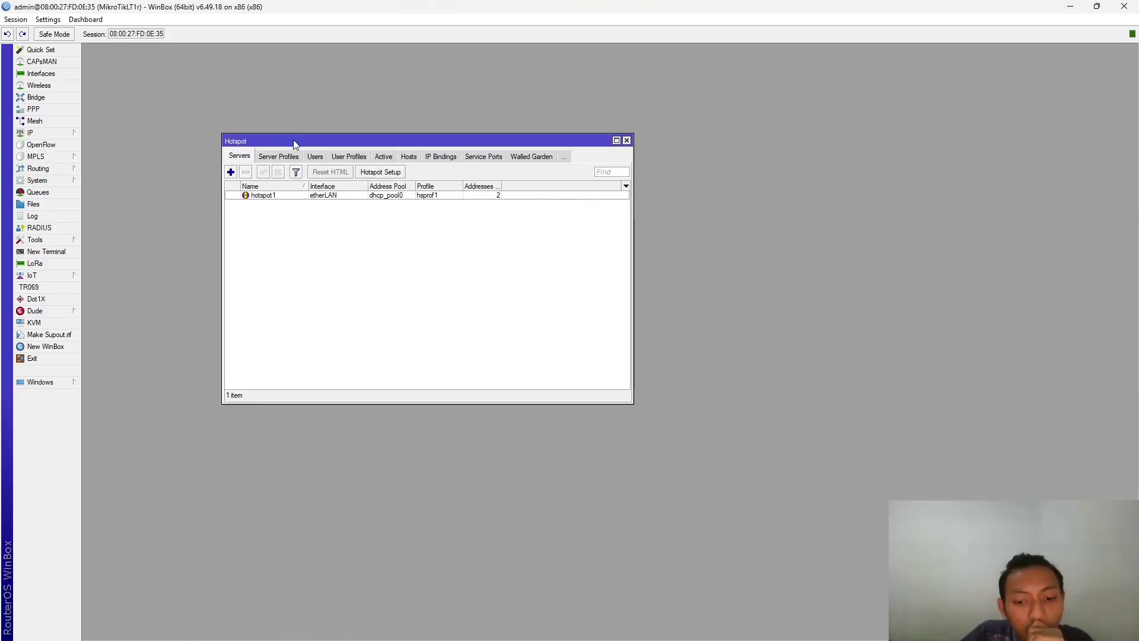
pyautogui.click(319, 157)
pyautogui.click(267, 157)
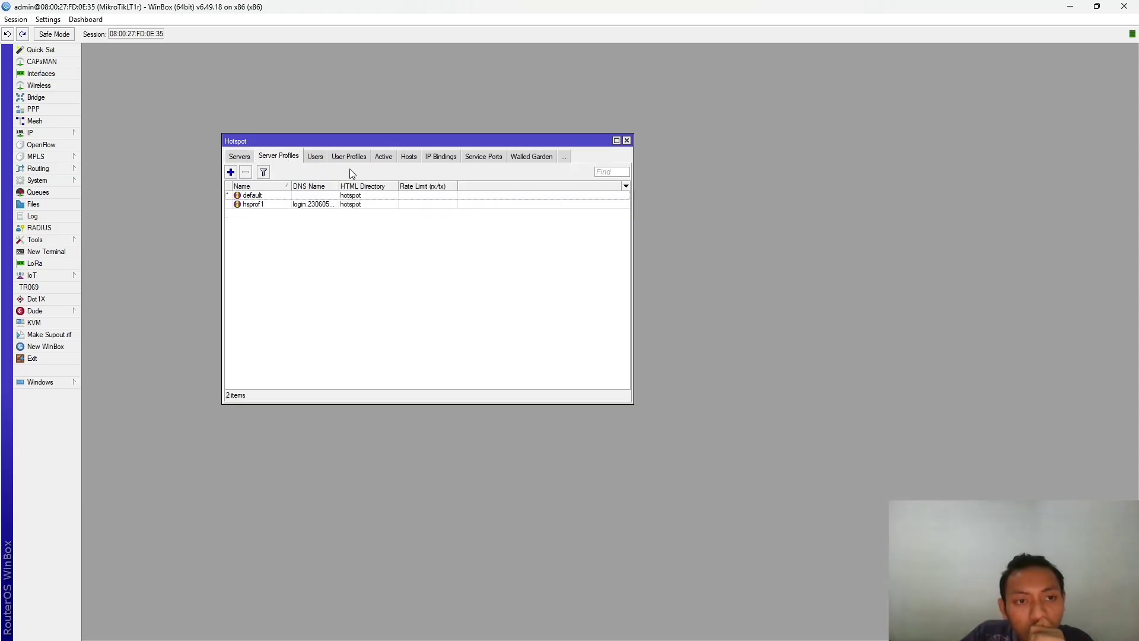
pyautogui.click(231, 172)
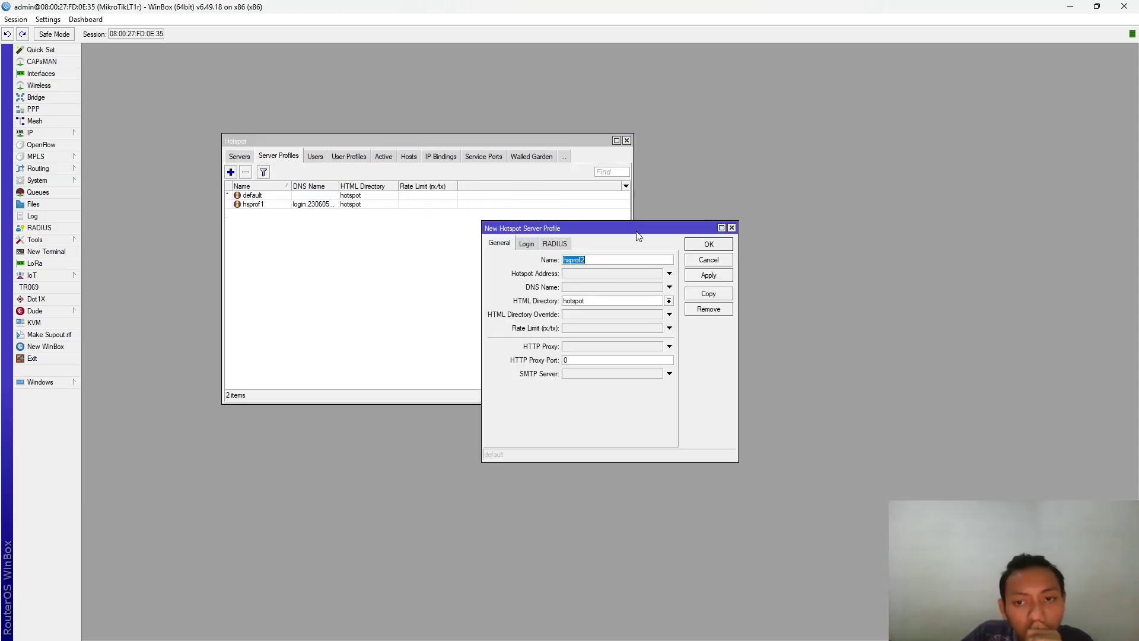
pyautogui.click(732, 228)
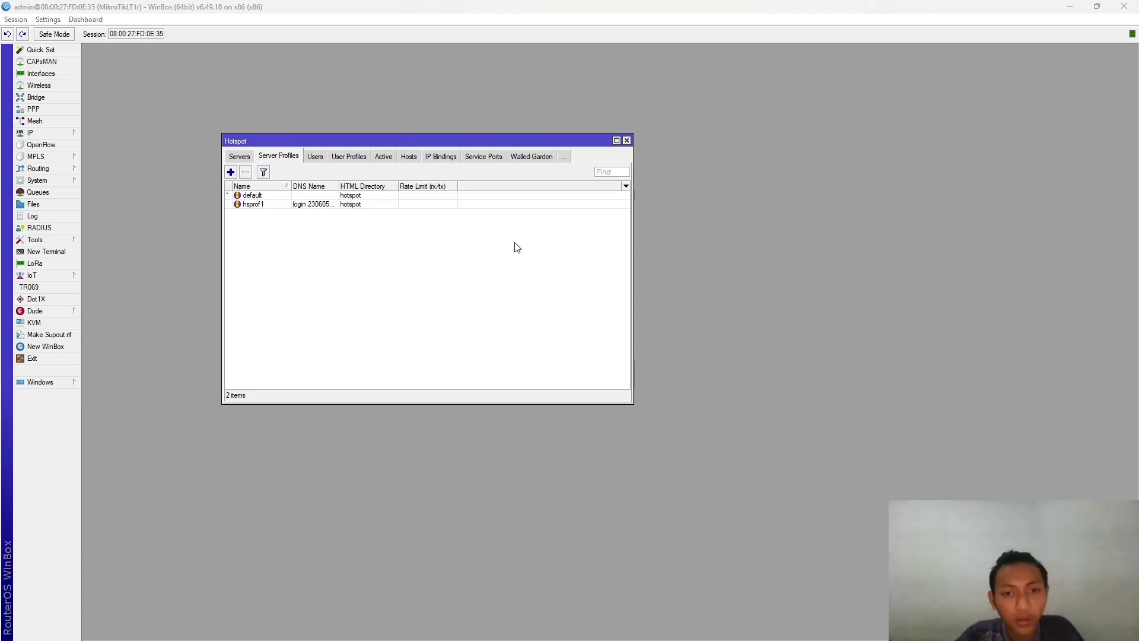
pyautogui.hotkey('alt', 'Tab')
pyautogui.scroll(5, 687, 228)
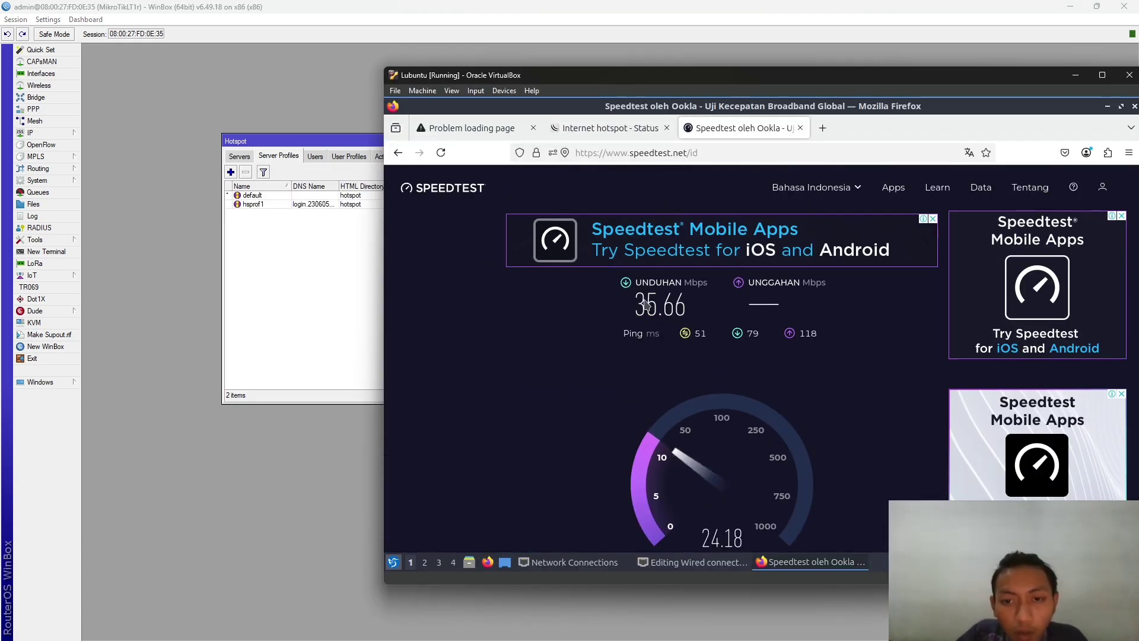
# - Highlight the Speedtest results of 35.66 Mbps down and 23.95 Mbps up, then return to WinBox
pyautogui.moveTo(634, 304)
pyautogui.mouseDown()
pyautogui.moveTo(667, 304)
pyautogui.moveTo(655, 301)
pyautogui.mouseUp()
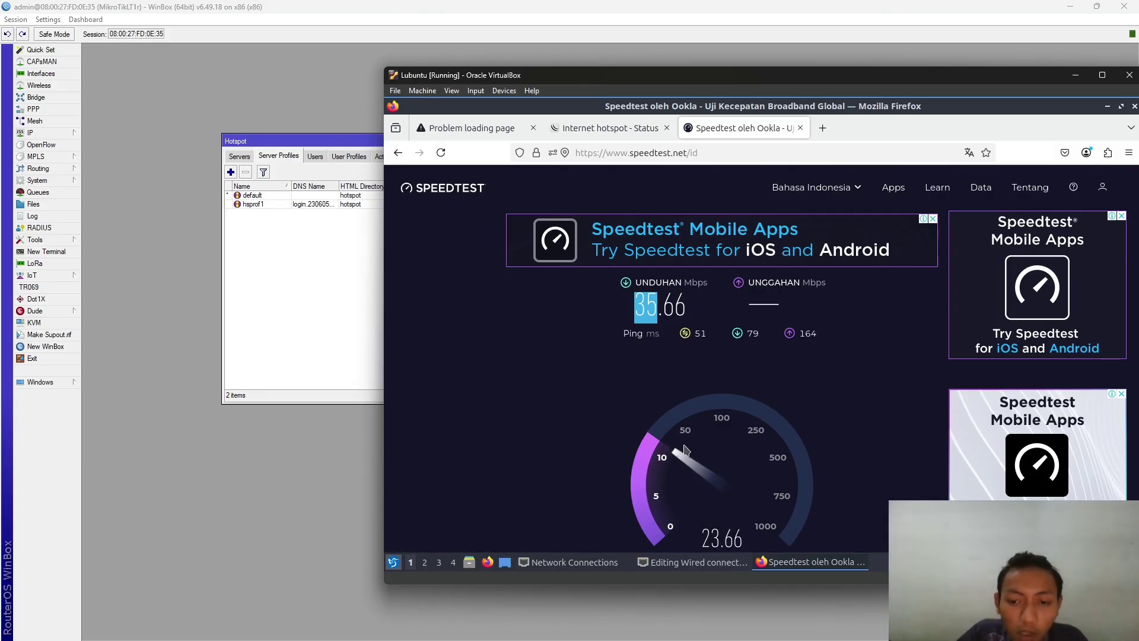
pyautogui.scroll(-2, 696, 423)
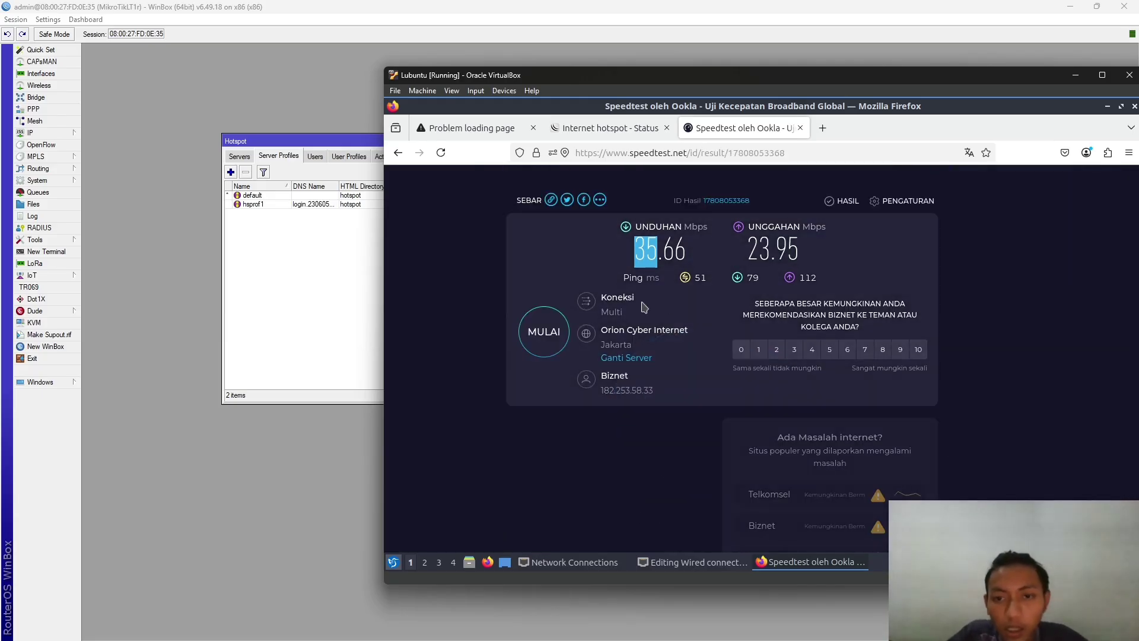
pyautogui.moveTo(625, 242); pyautogui.dragTo(726, 249)
pyautogui.click(611, 245)
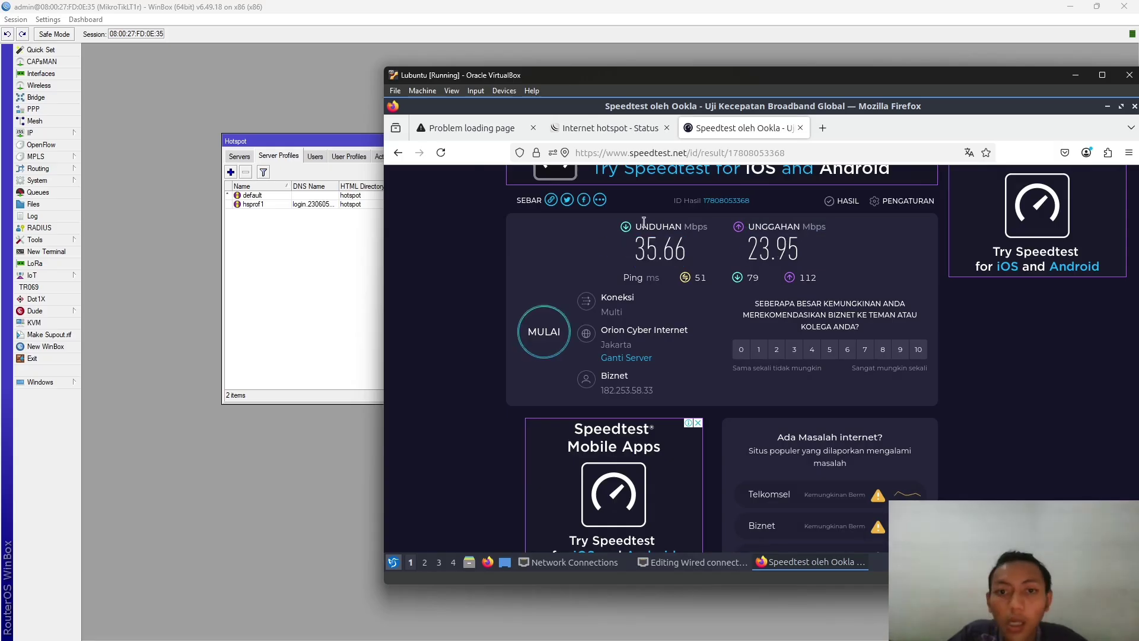
pyautogui.click(261, 205)
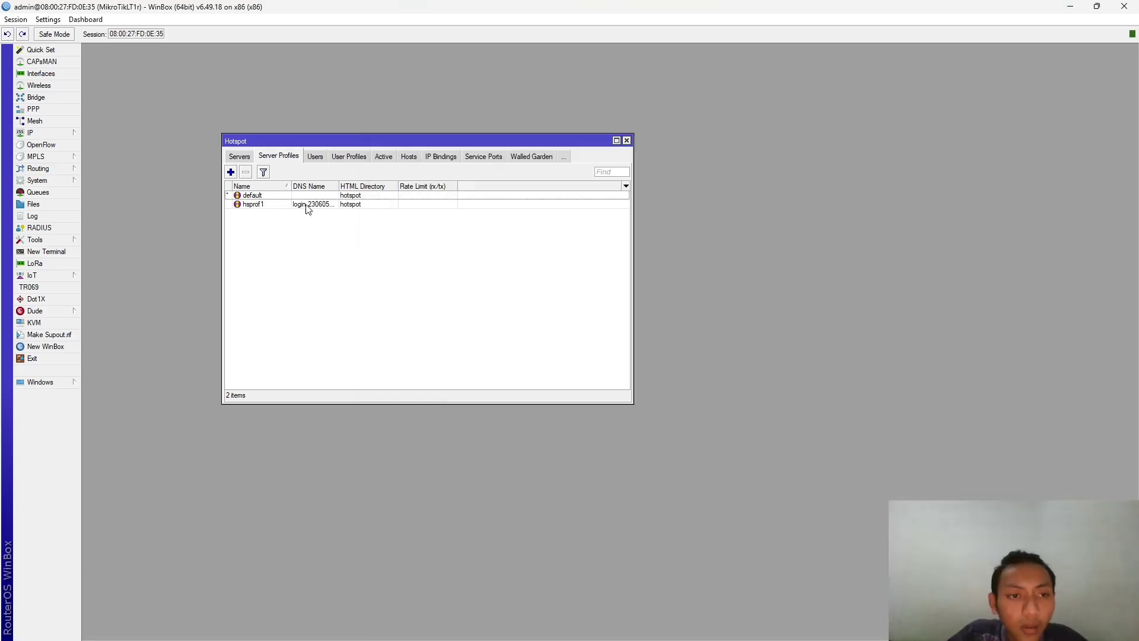
# - On the Moodle assignment, check the hotspot login and 1Mbps/1Mbps bandwidth requirement, then return to WinBox
pyautogui.click(246, 196)
pyautogui.hotkey('alt', 'Tab')
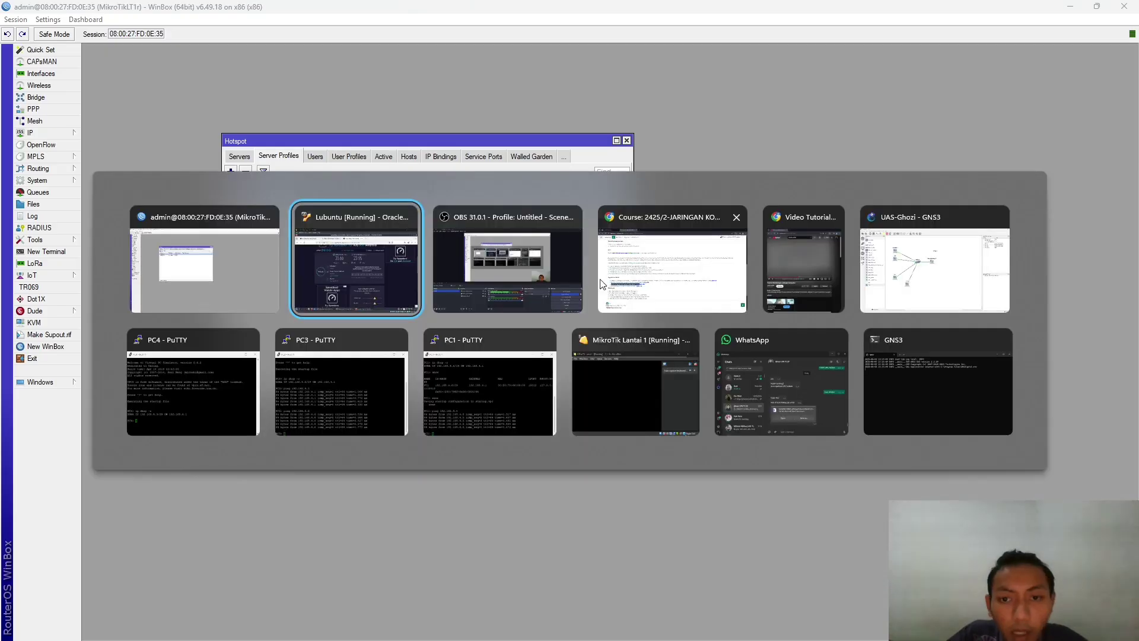
pyautogui.click(169, 440)
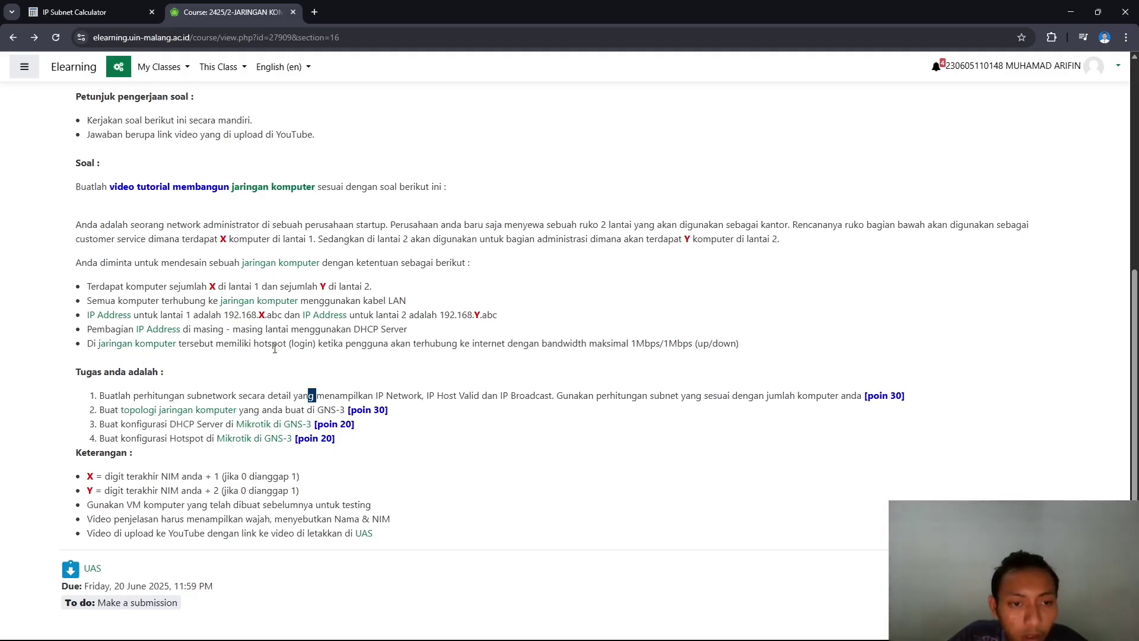
pyautogui.moveTo(254, 343); pyautogui.dragTo(316, 343)
pyautogui.click(443, 349)
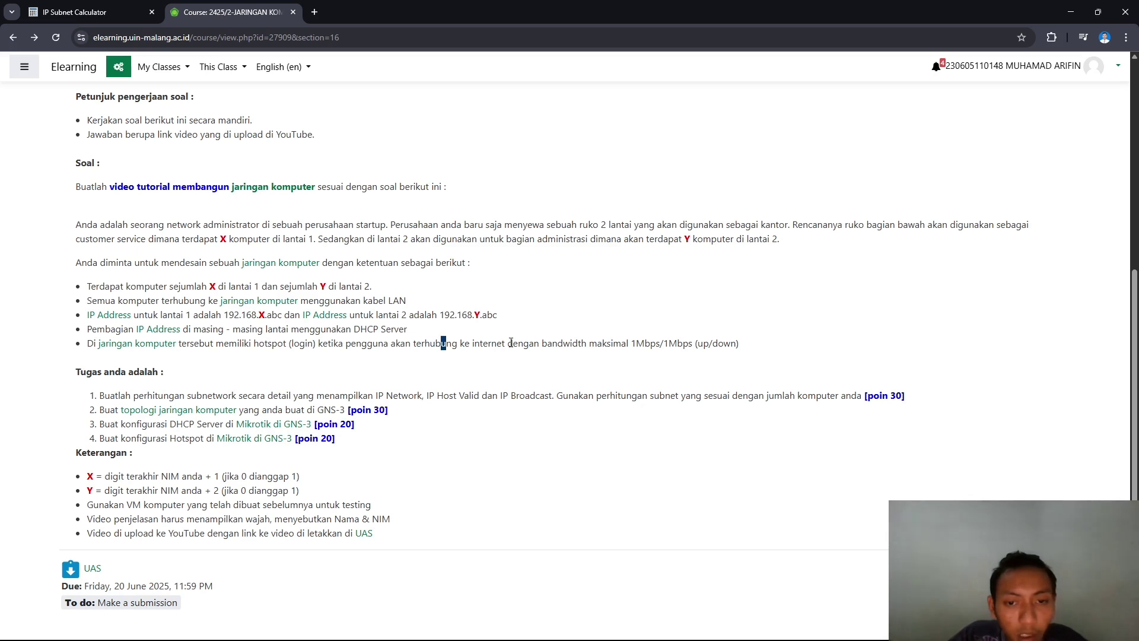
pyautogui.moveTo(591, 344); pyautogui.dragTo(695, 344)
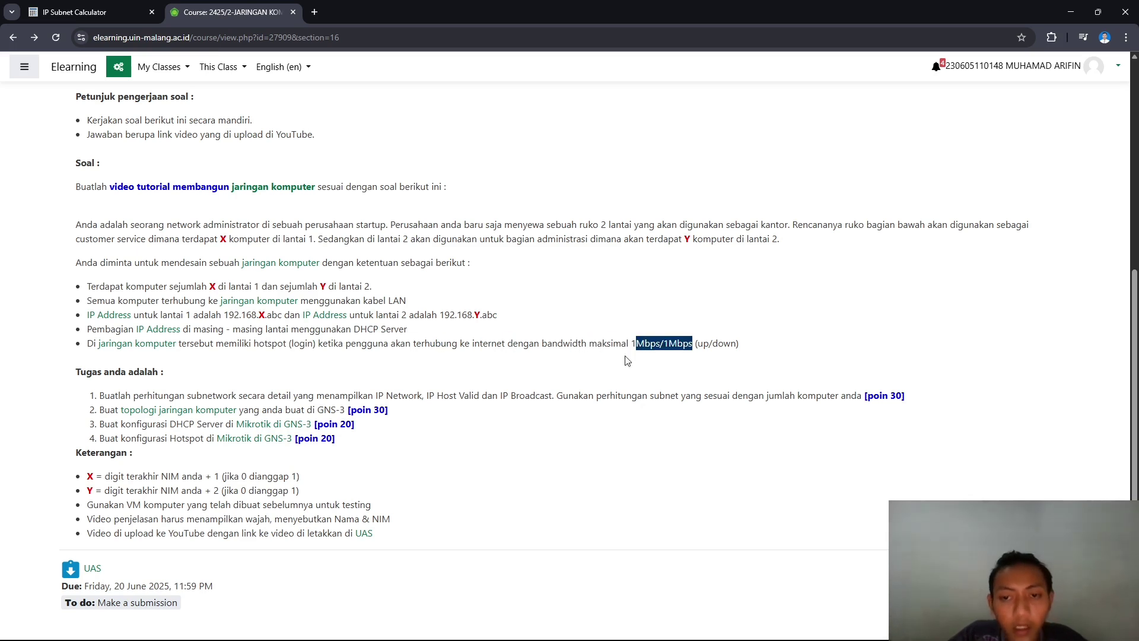
pyautogui.hotkey('alt', 'Tab')
# - Start a new hotspot server profile and look through its General, Login and RADIUS settings
pyautogui.click(362, 275)
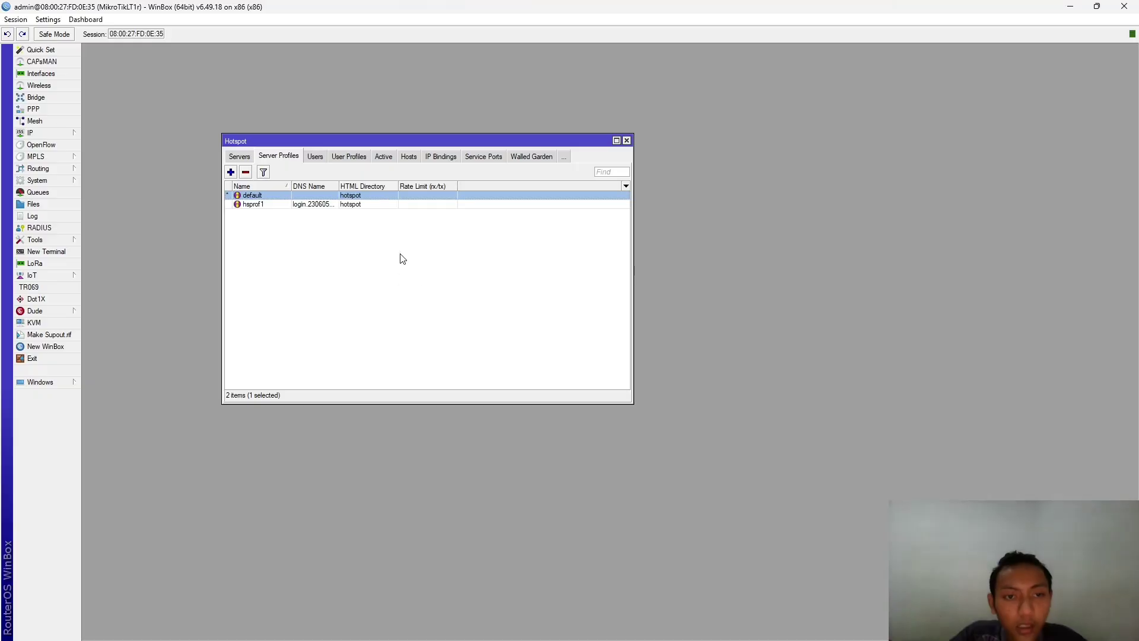
pyautogui.moveTo(223, 174); pyautogui.dragTo(225, 174)
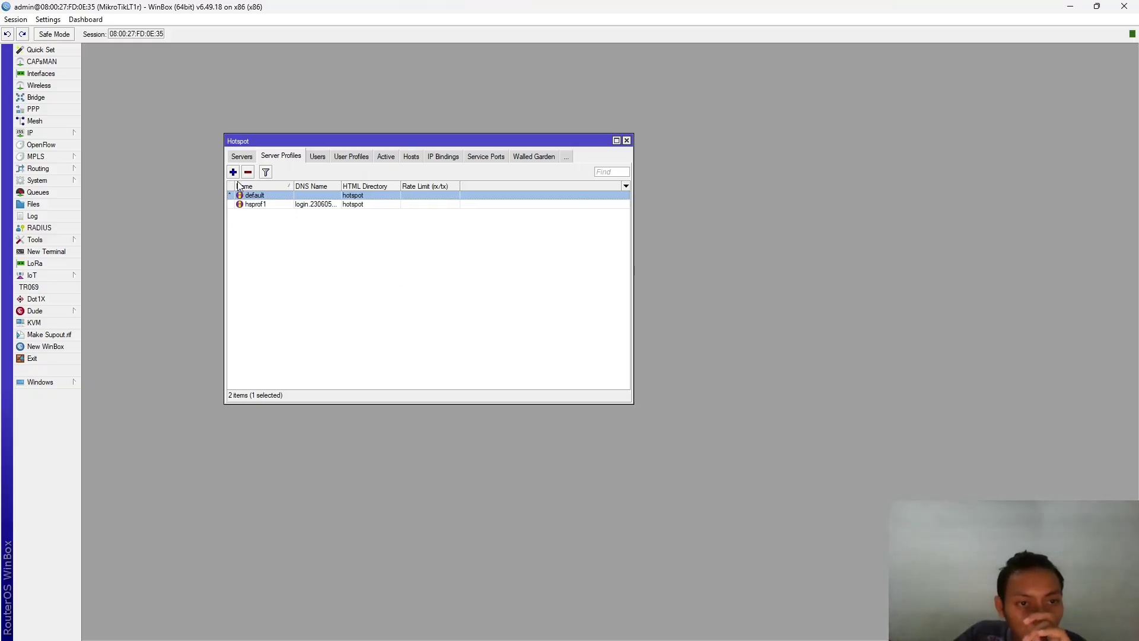
pyautogui.click(233, 172)
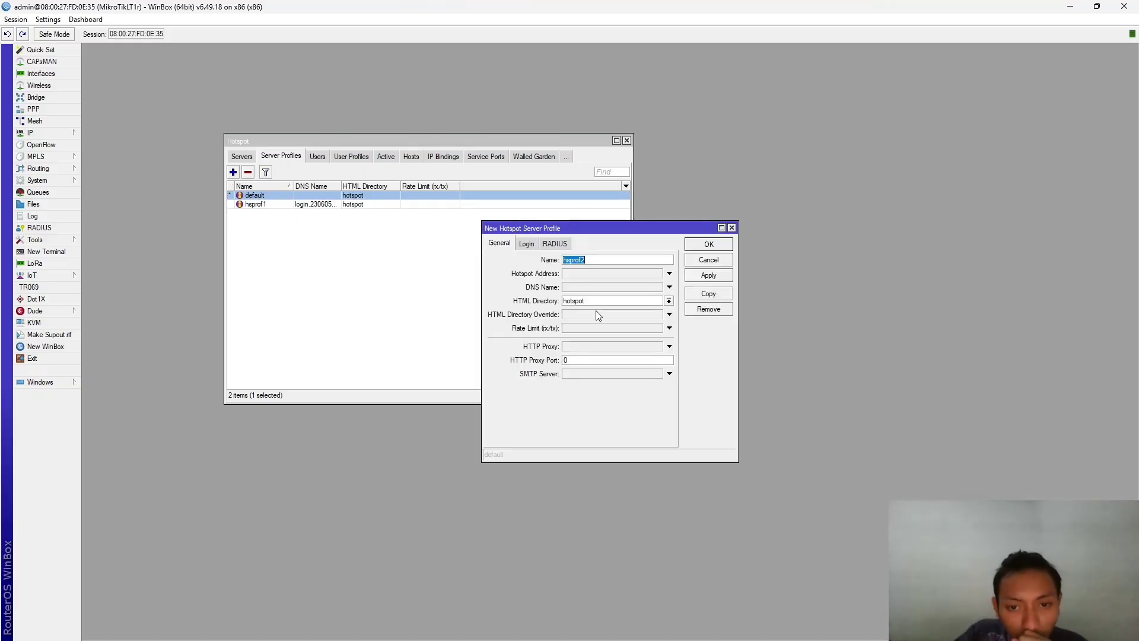
pyautogui.click(526, 244)
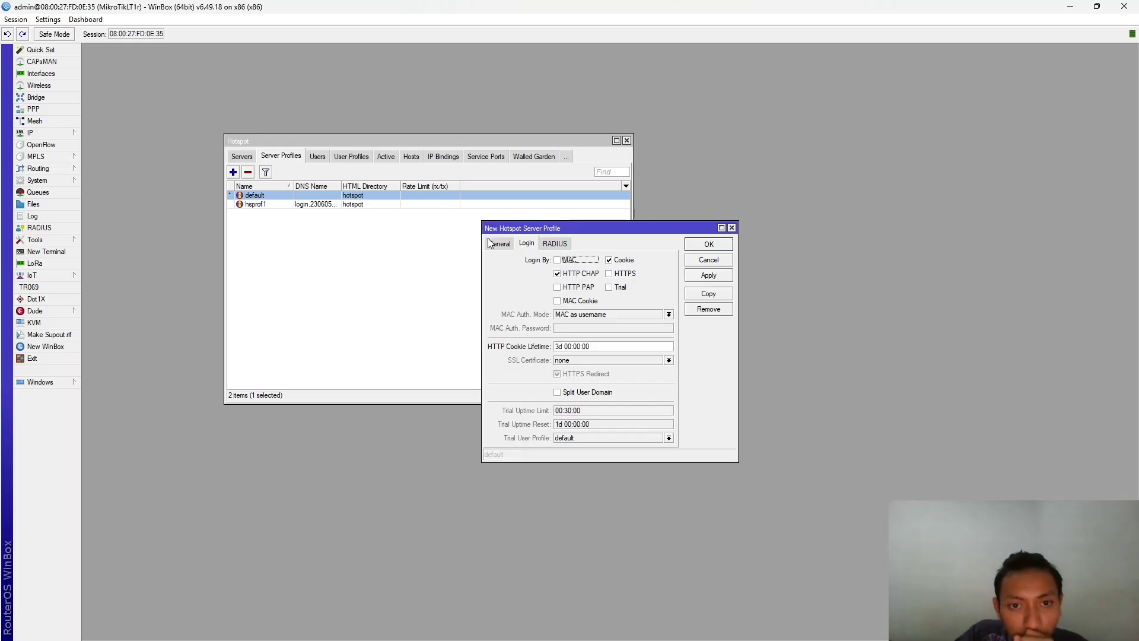
pyautogui.click(498, 243)
pyautogui.click(555, 243)
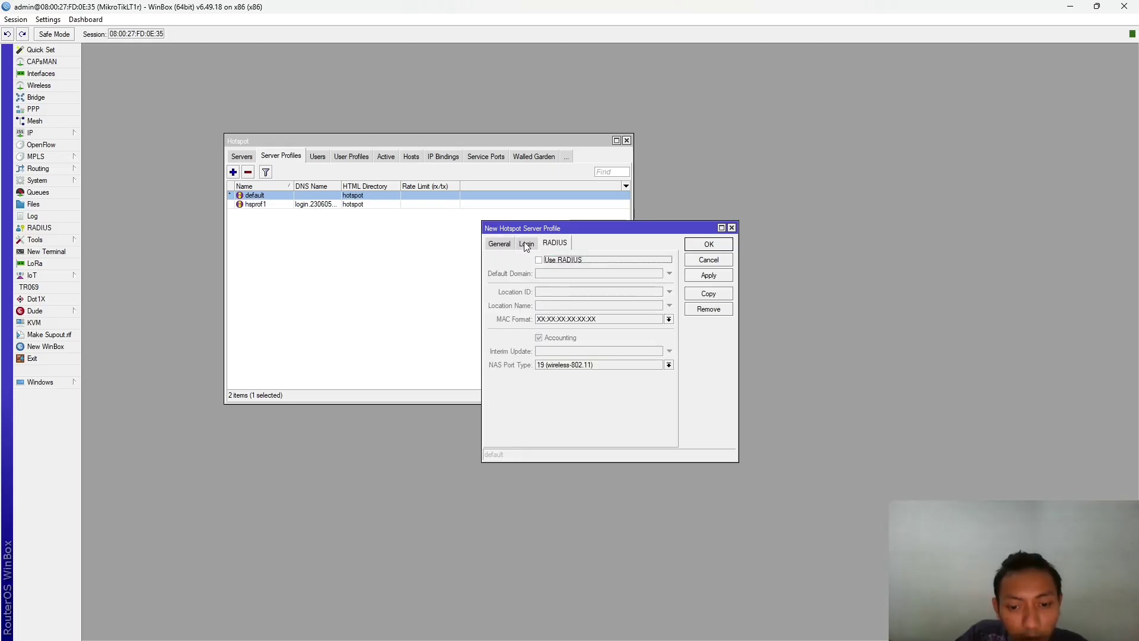
pyautogui.click(526, 244)
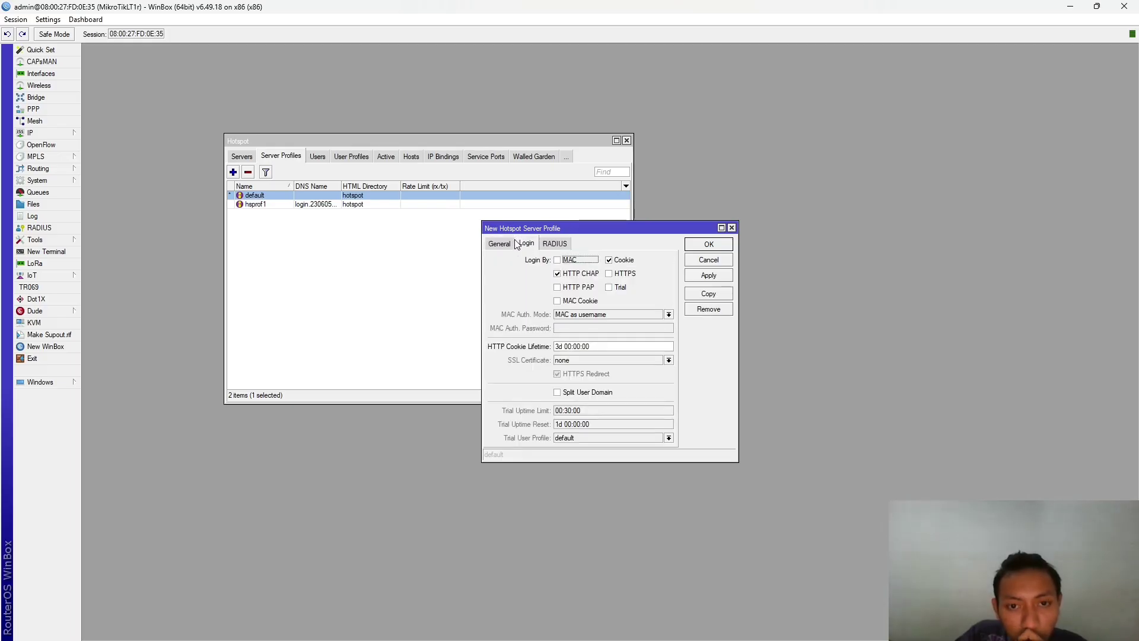
pyautogui.click(513, 244)
# - Name the server profile karyawan with a 1M/1M rate limit, then apply and save it
pyautogui.click(598, 327)
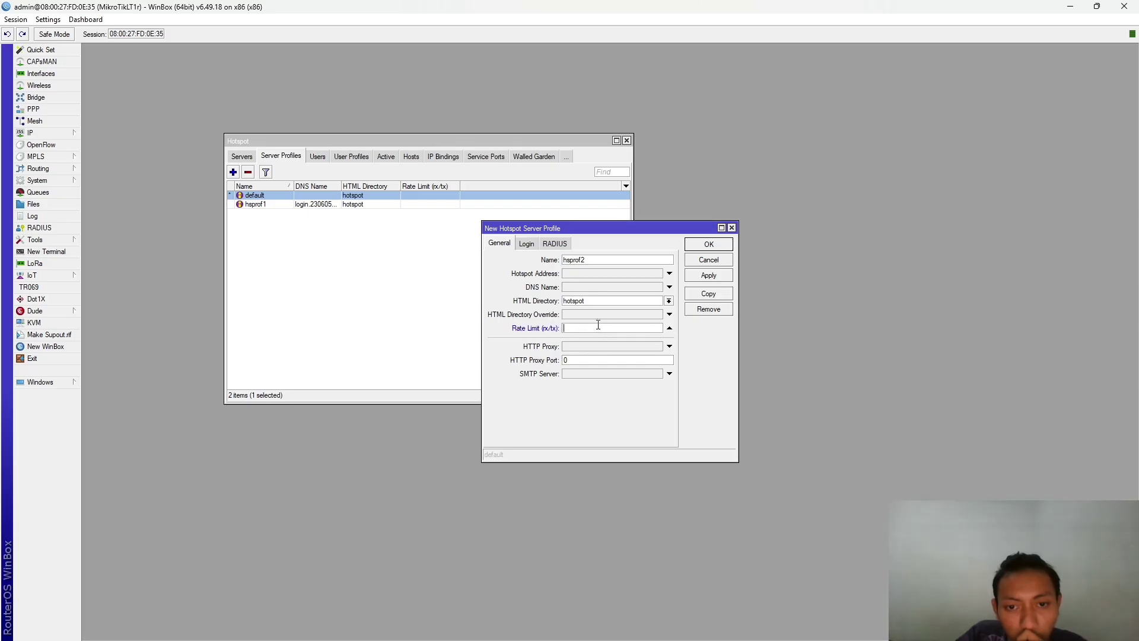
pyautogui.click(670, 329)
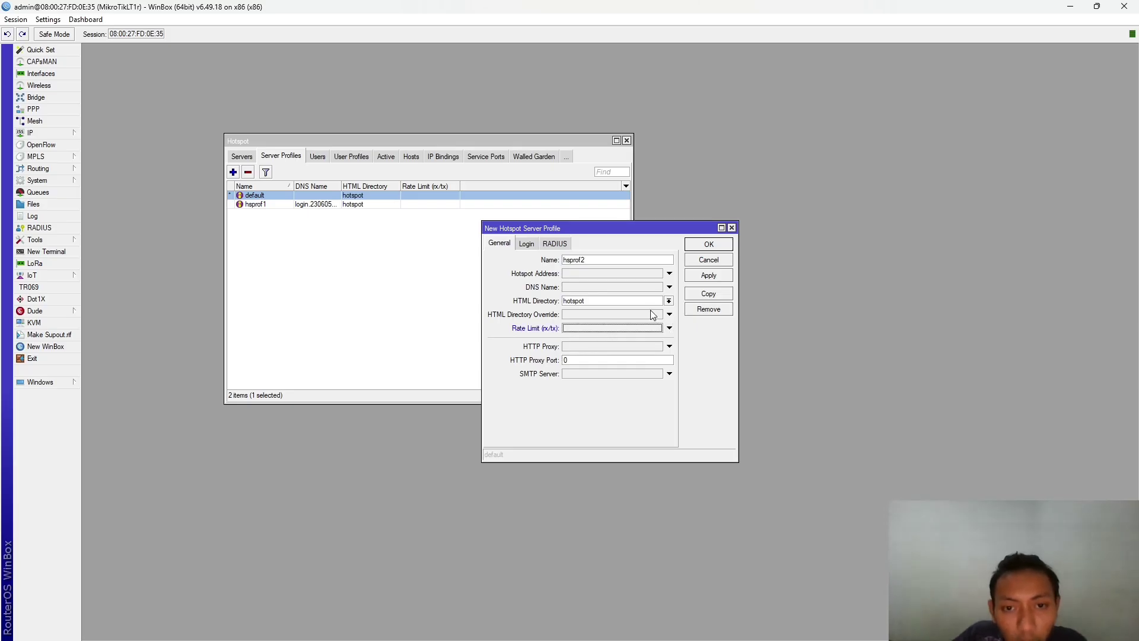
pyautogui.doubleClick(586, 261)
pyautogui.hotkey('alt', 'Tab')
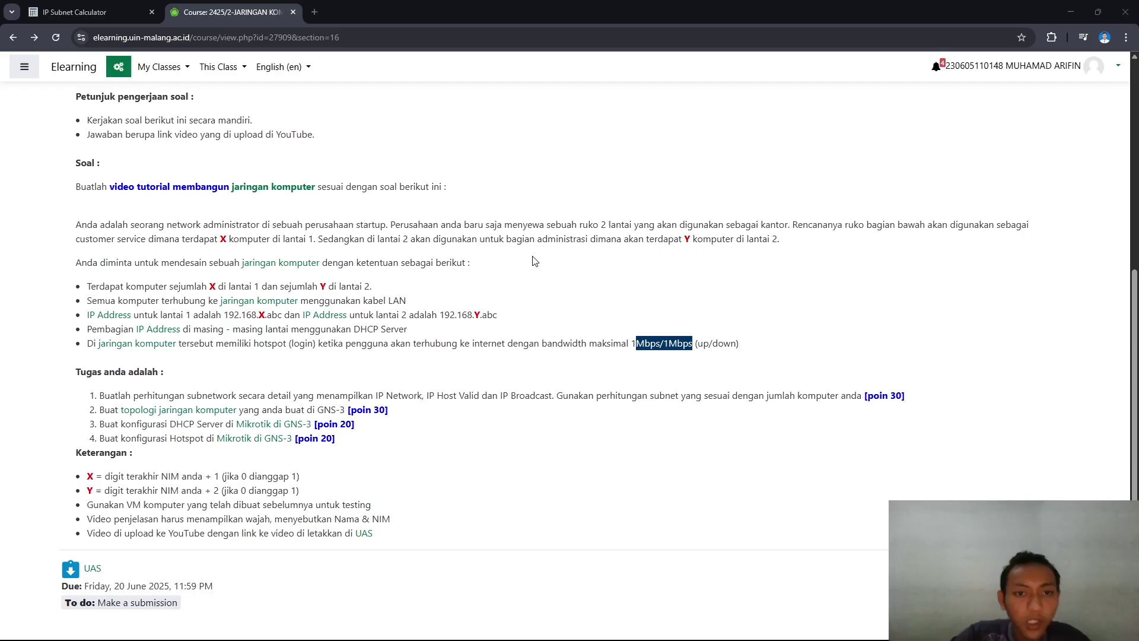
pyautogui.hotkey('alt', 'Tab')
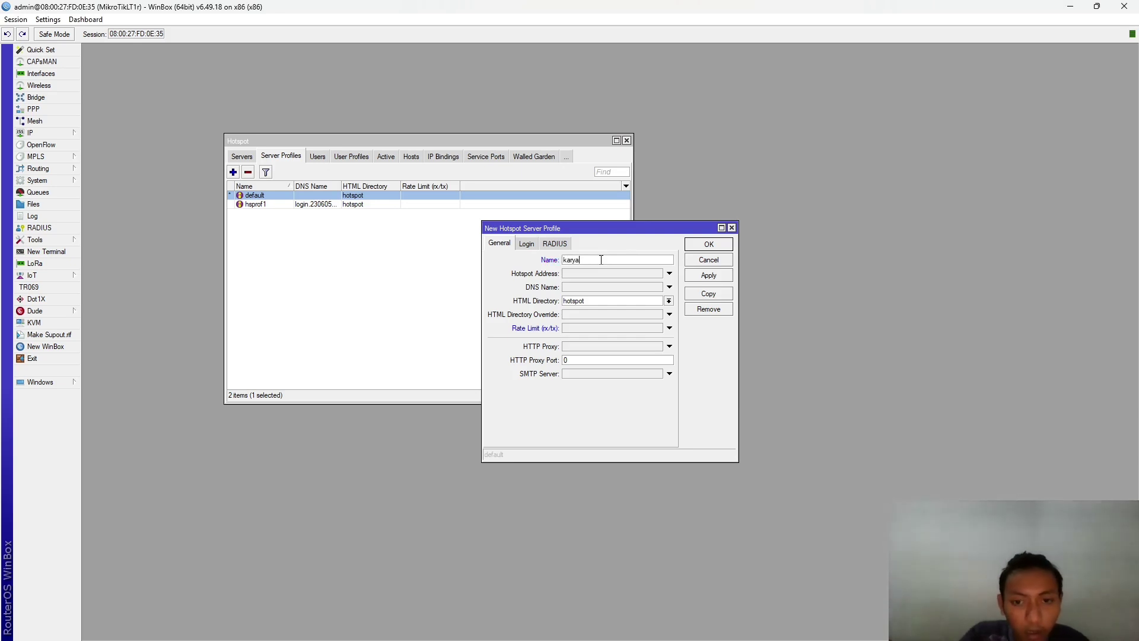
pyautogui.click(588, 327)
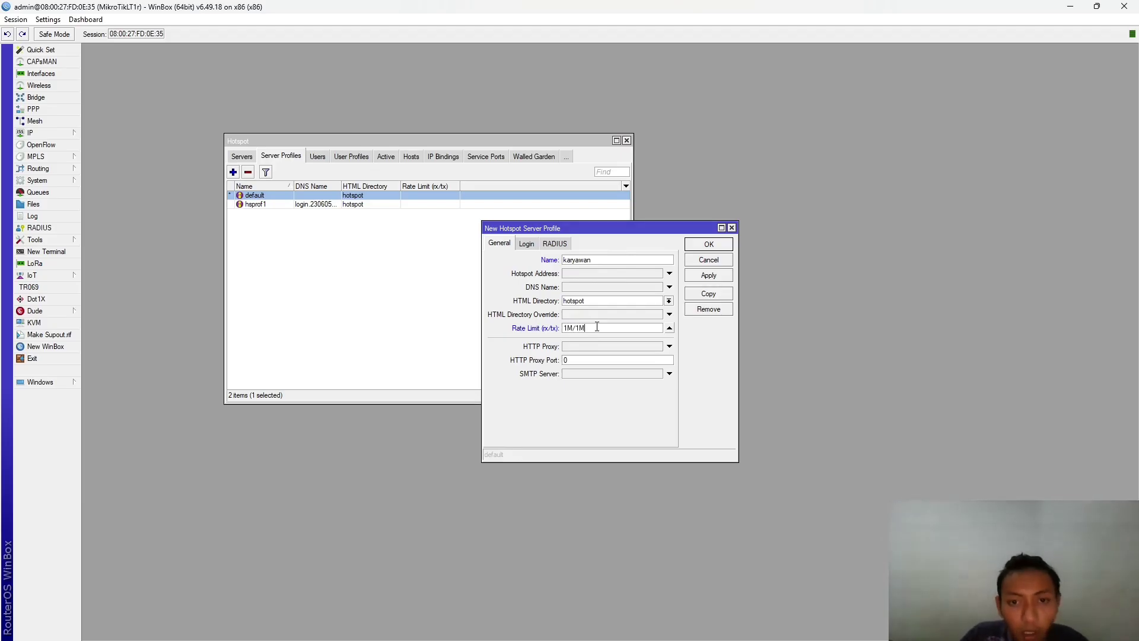
pyautogui.click(700, 277)
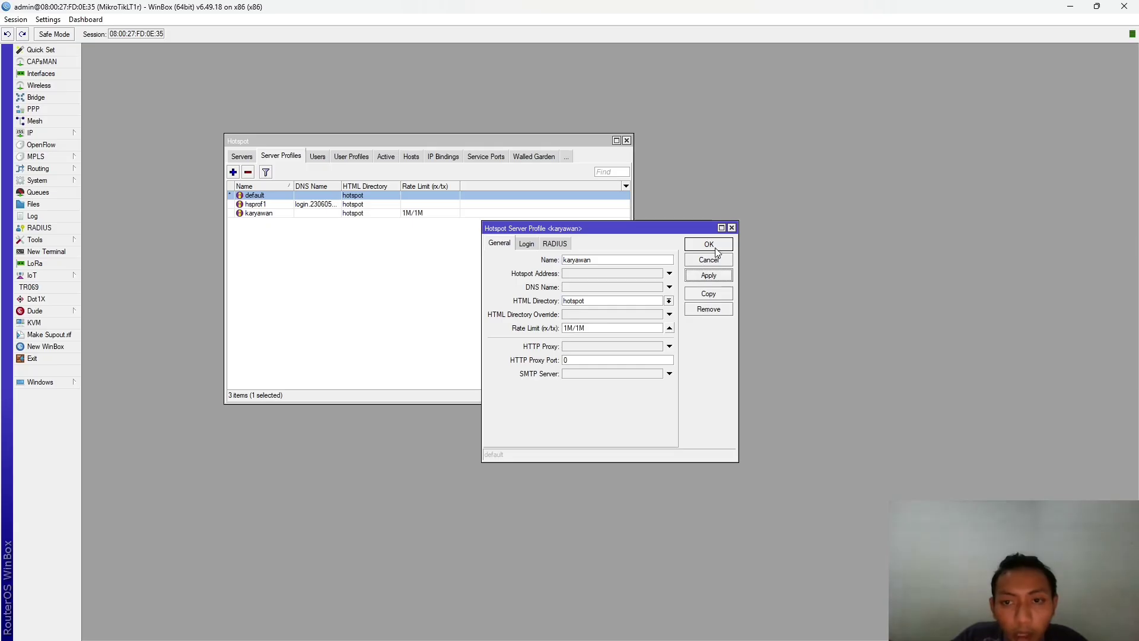
pyautogui.click(714, 248)
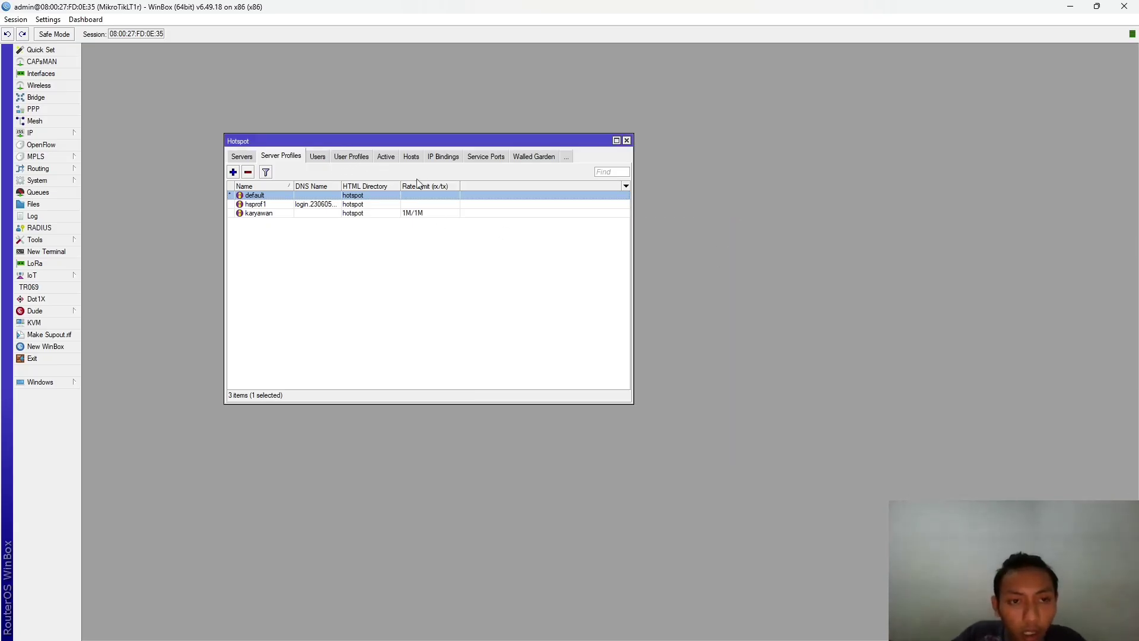
# - Start a new hotspot user from the Users list with the server left on all
pyautogui.click(317, 215)
pyautogui.click(323, 159)
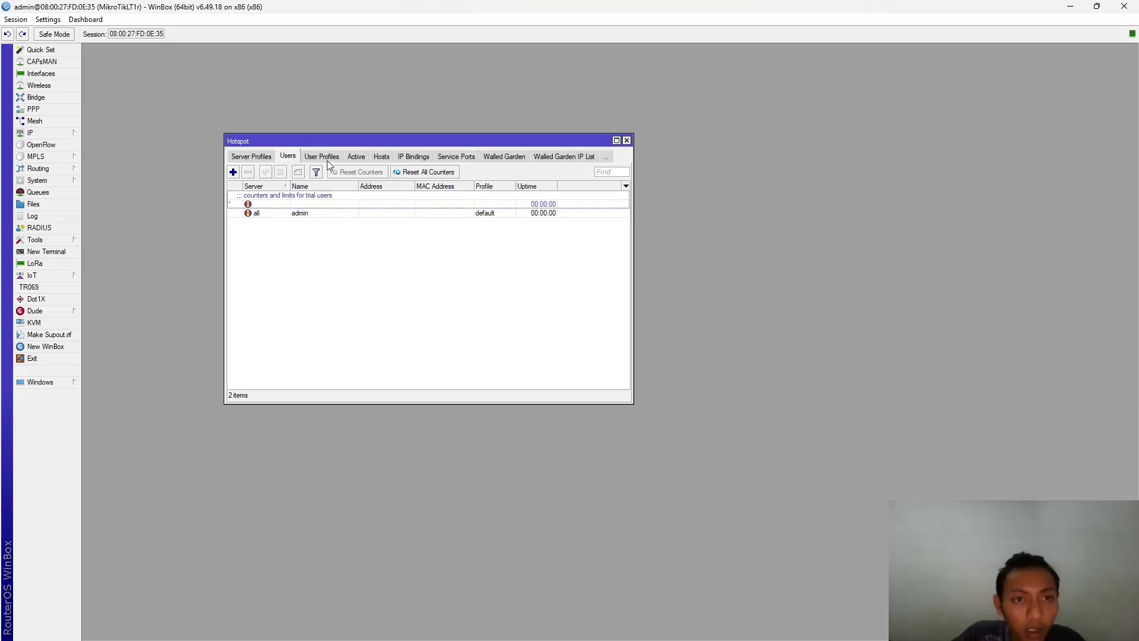
pyautogui.moveTo(225, 178); pyautogui.dragTo(228, 178)
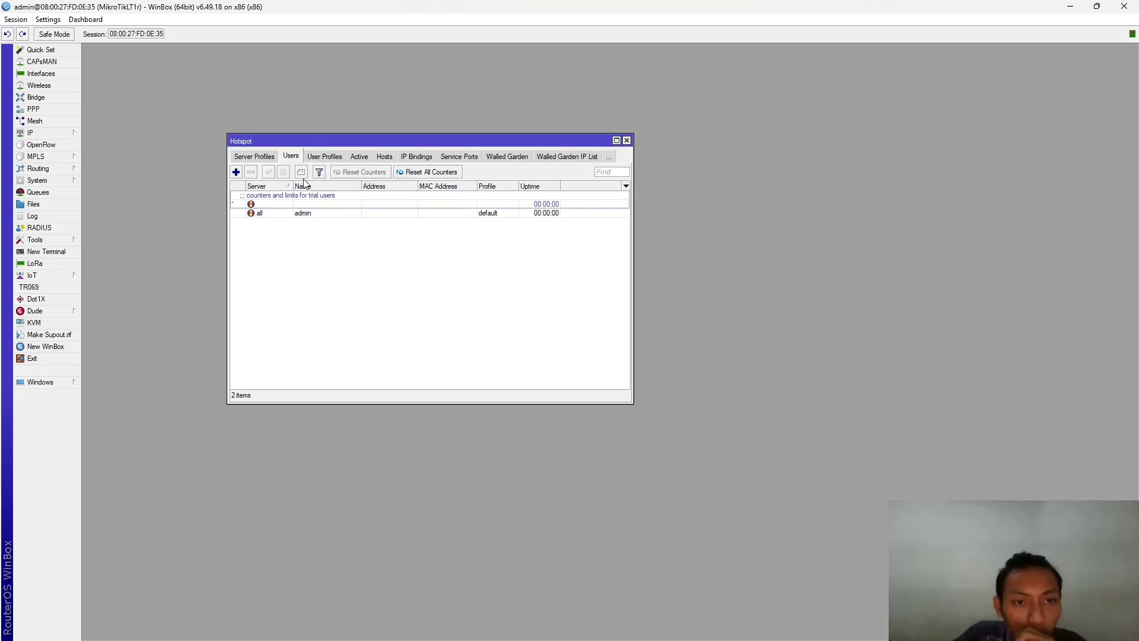
pyautogui.click(236, 172)
pyautogui.click(622, 294)
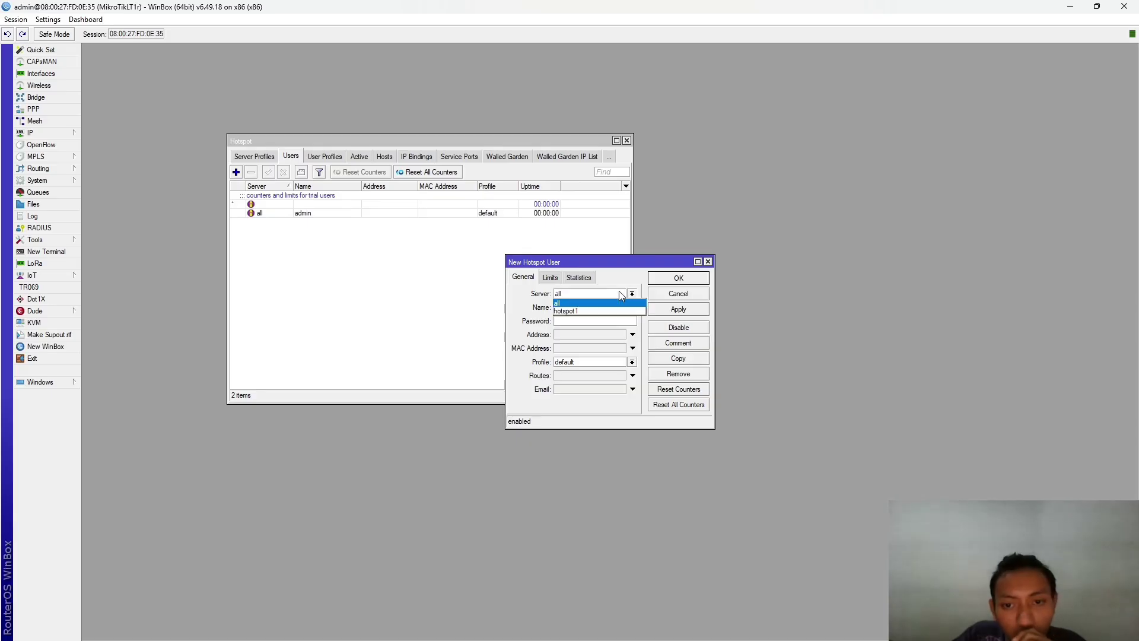
pyautogui.click(559, 302)
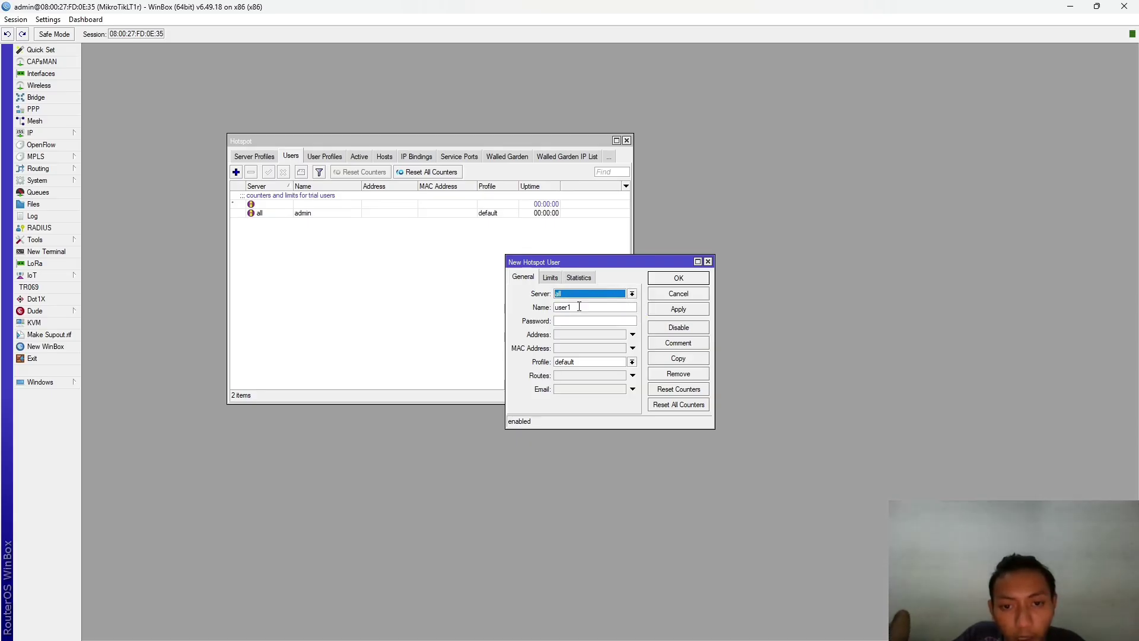
# - Replace the default user name with karyawan and enter the user's password
pyautogui.moveTo(580, 307); pyautogui.dragTo(535, 313)
pyautogui.press('BackSpace')
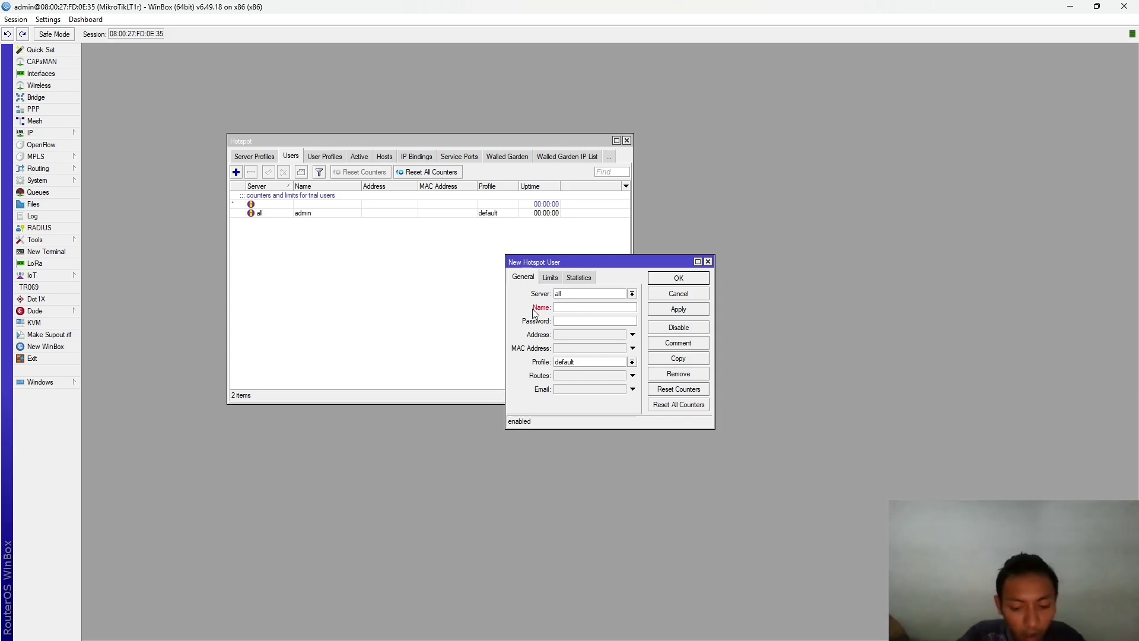
pyautogui.write('kary')
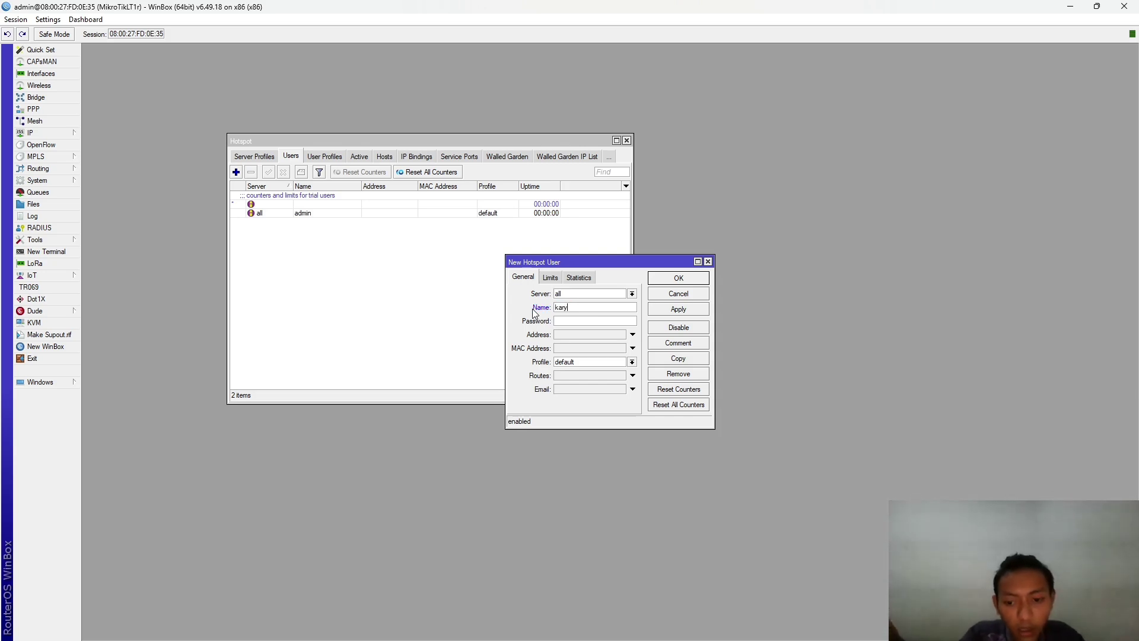
pyautogui.hotkey('alt', 'Tab')
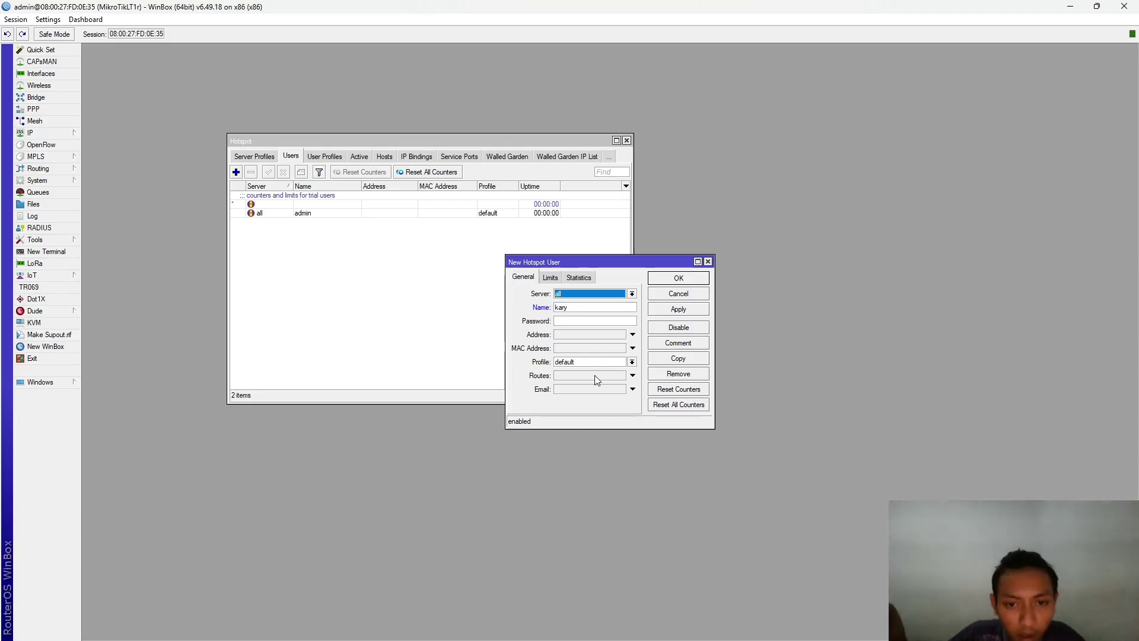
pyautogui.click(607, 308)
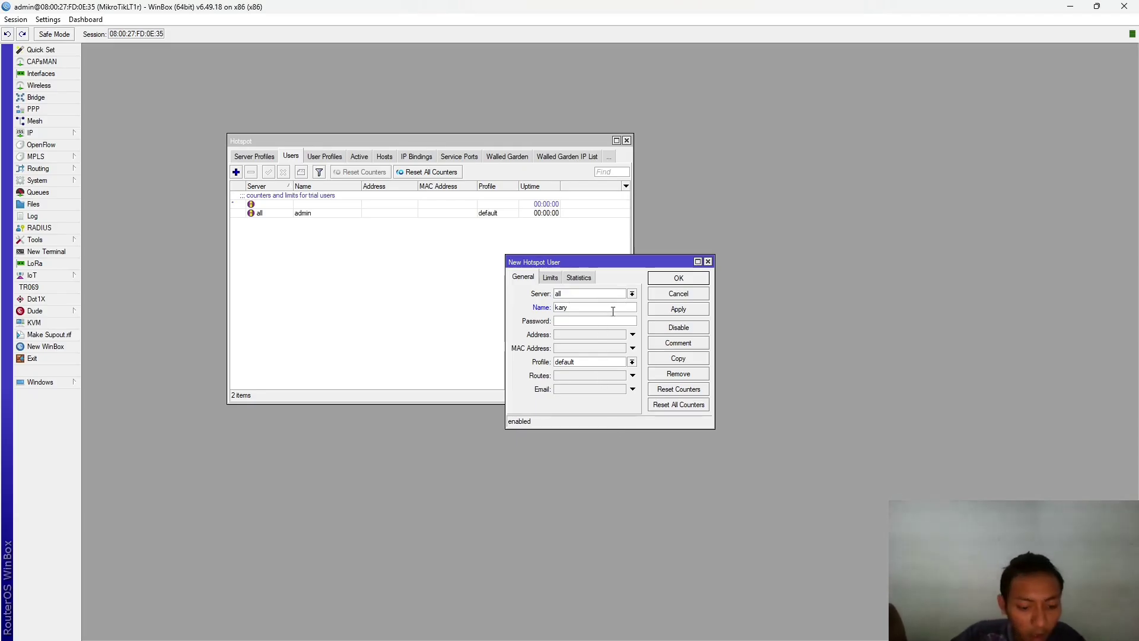
pyautogui.write('awan')
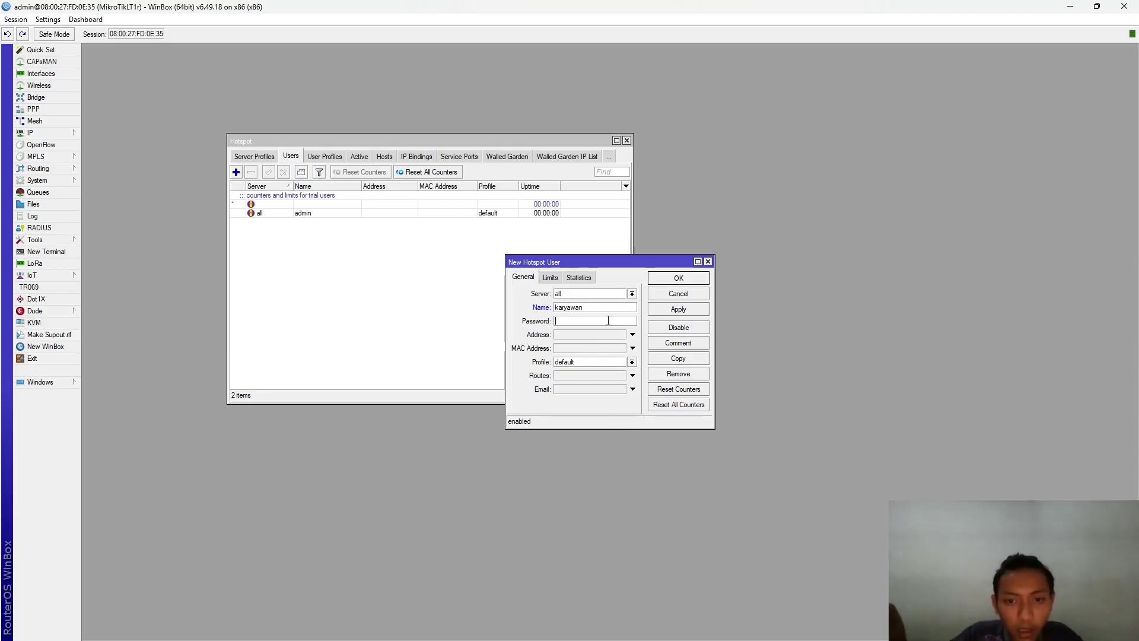
pyautogui.click(608, 321)
pyautogui.write('1234')
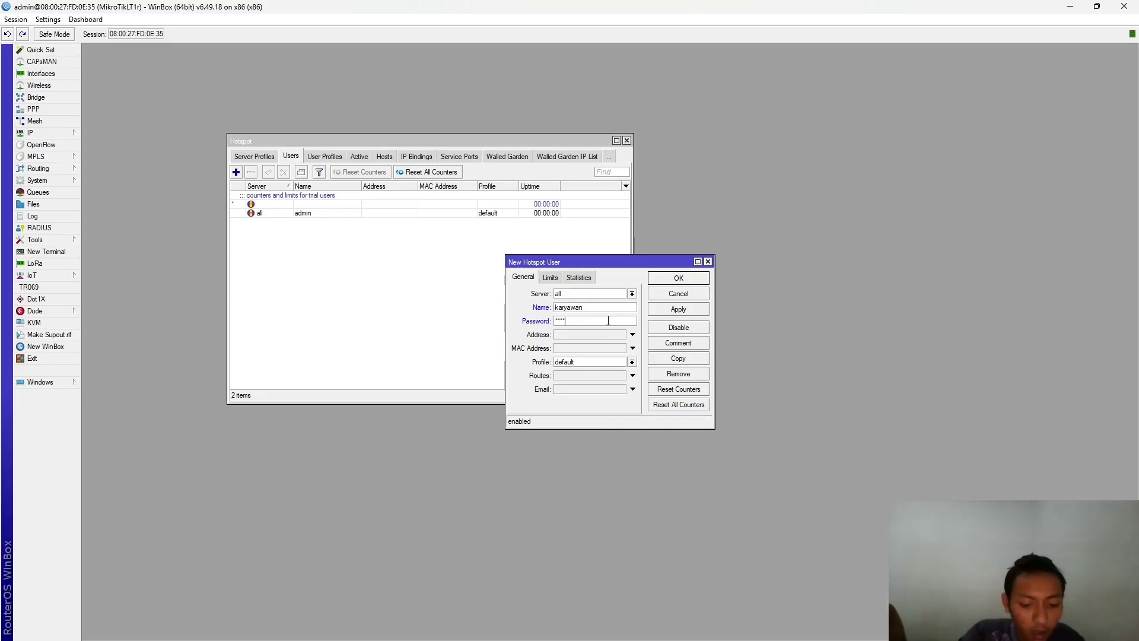
pyautogui.write('567')
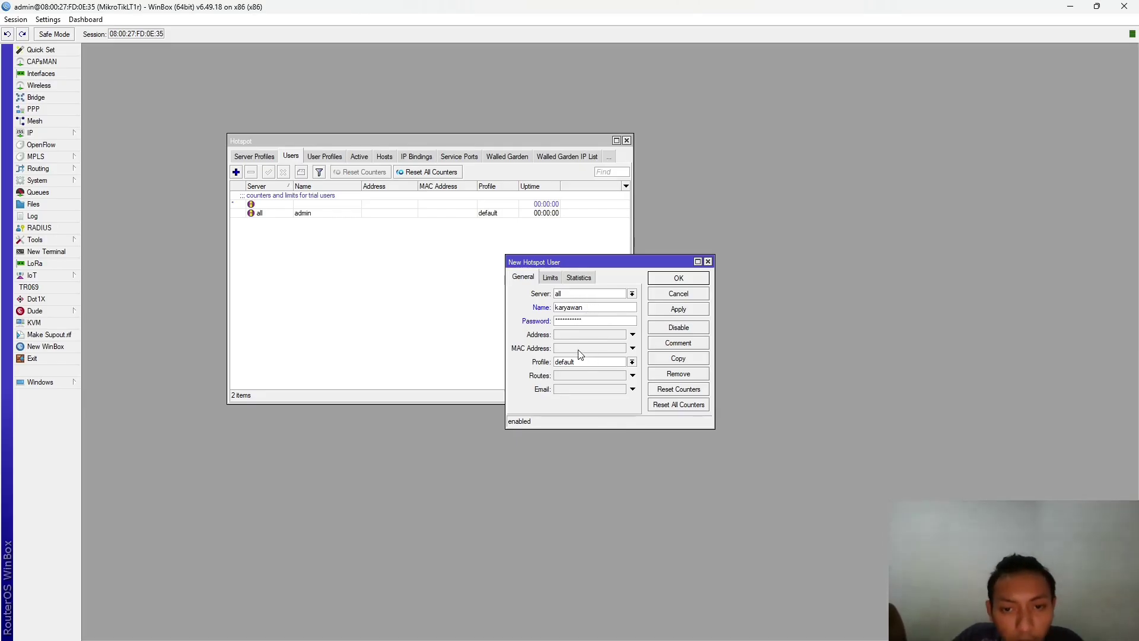
# - Try server hotspot1, set it back to all, and keep the default user profile
pyautogui.click(619, 294)
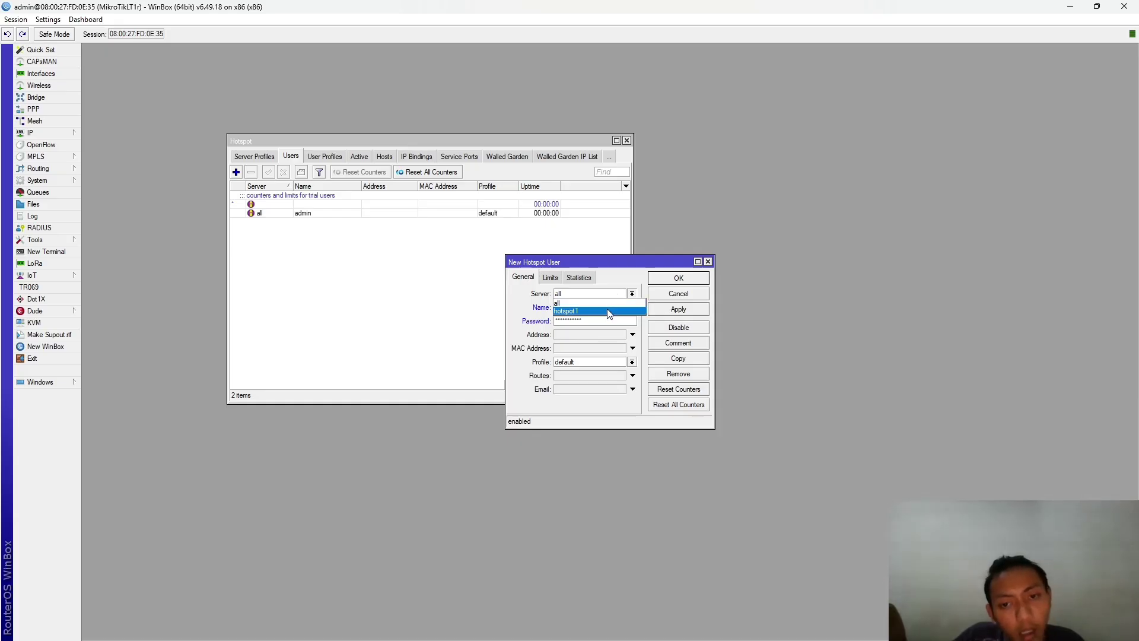
pyautogui.click(609, 312)
pyautogui.click(550, 278)
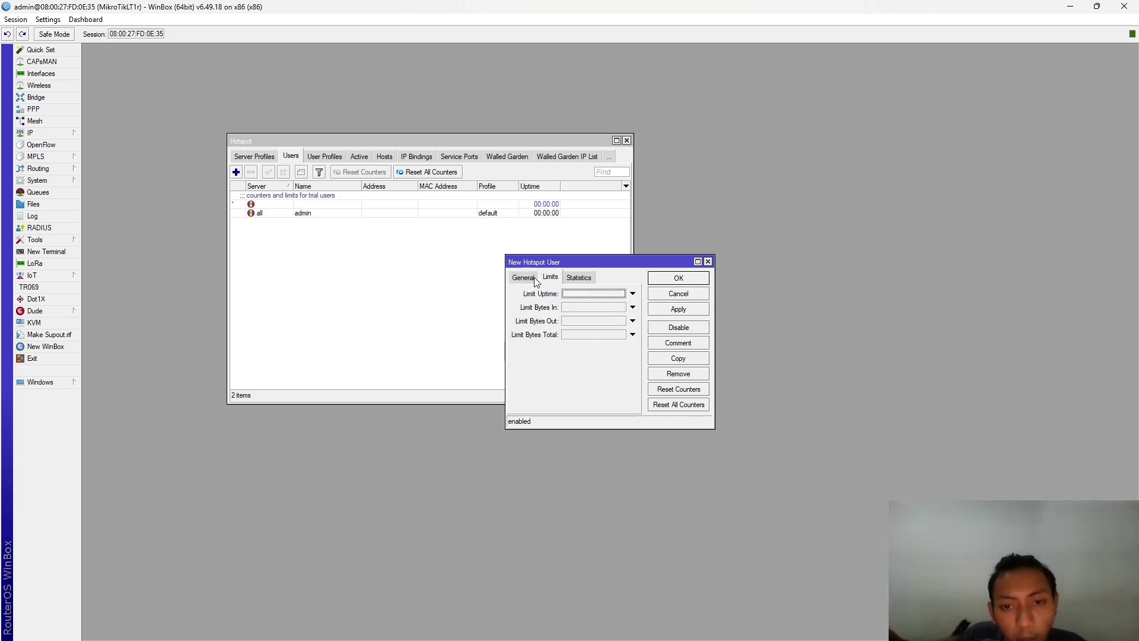
pyautogui.click(530, 279)
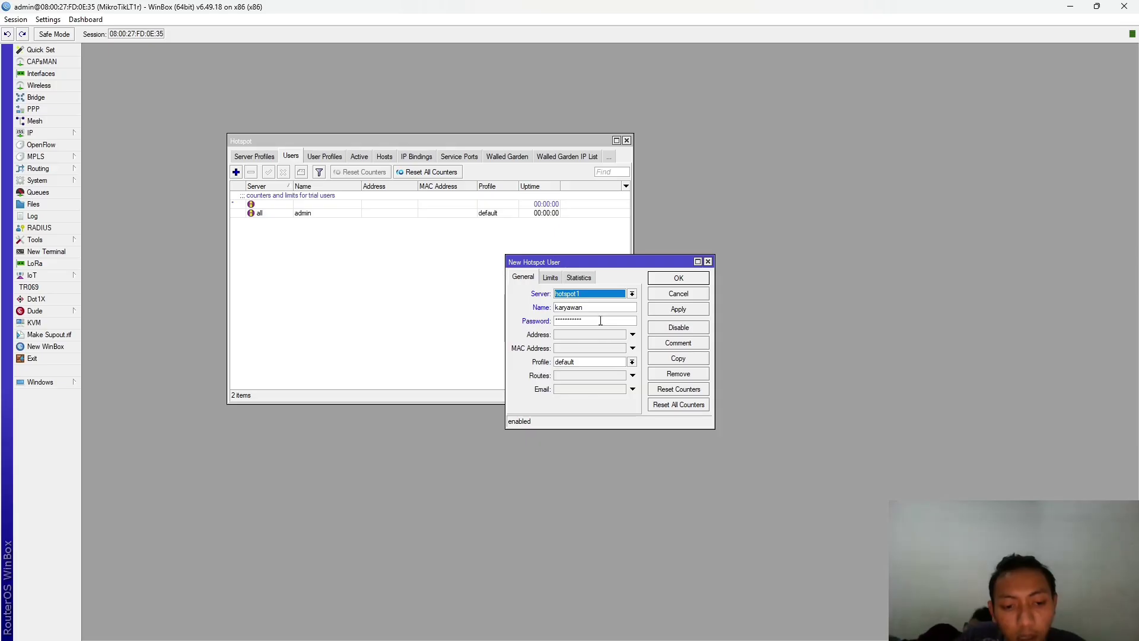
pyautogui.click(599, 293)
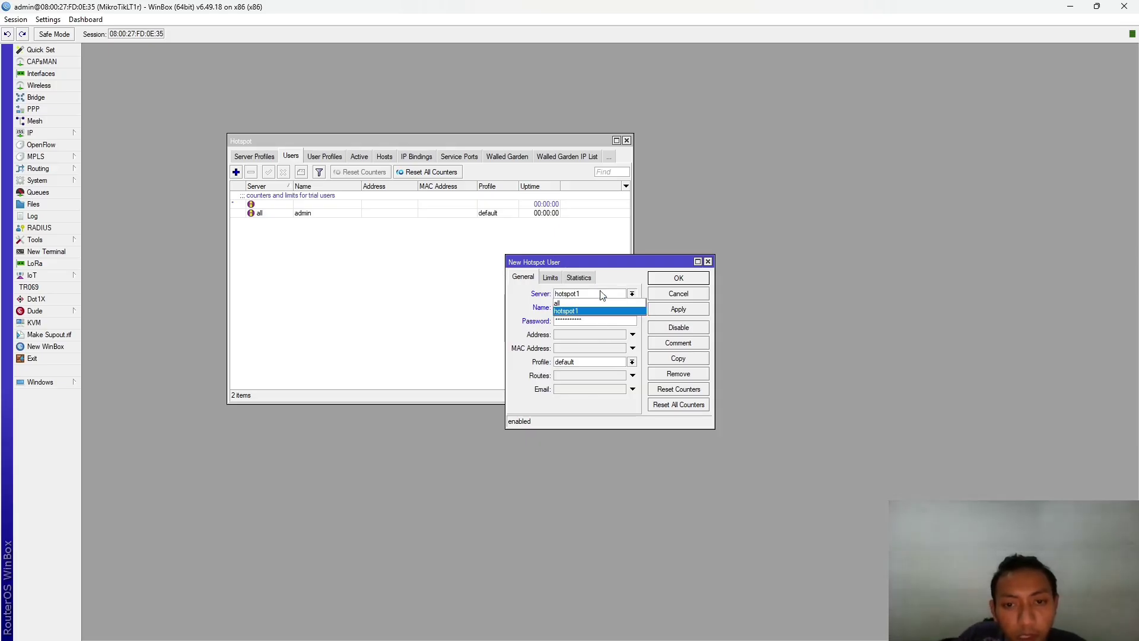
pyautogui.click(613, 303)
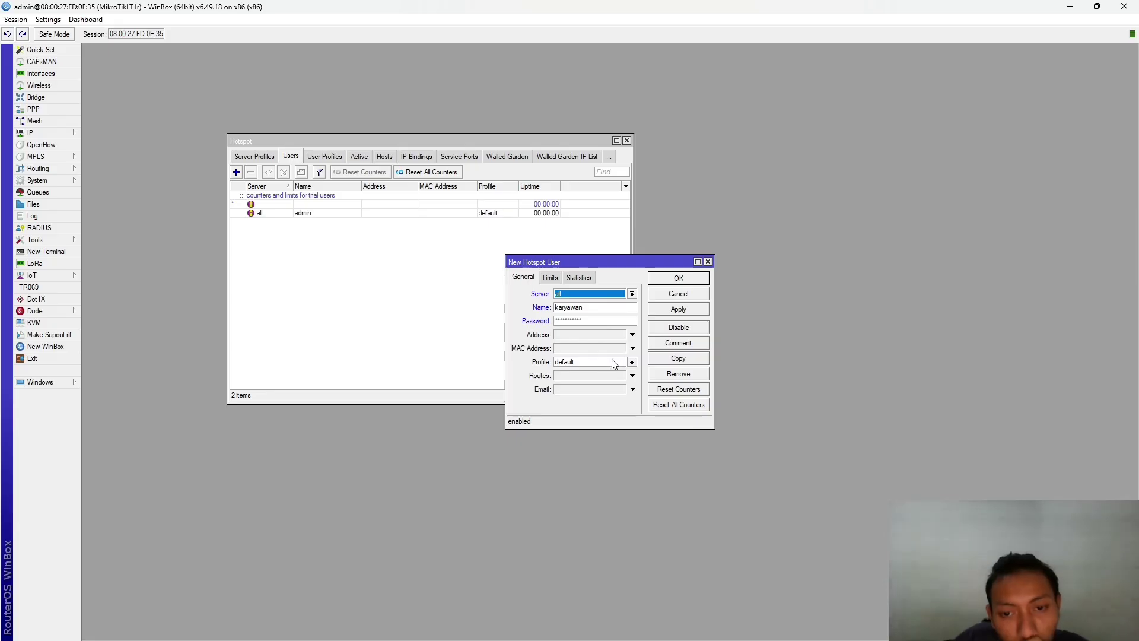
pyautogui.click(633, 363)
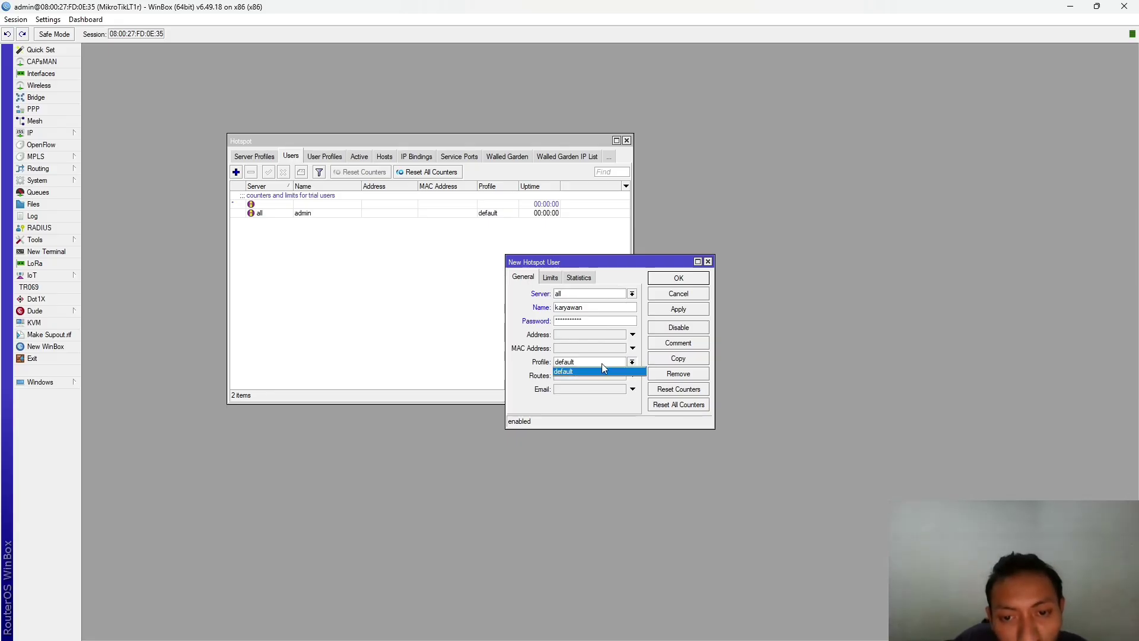
pyautogui.click(352, 242)
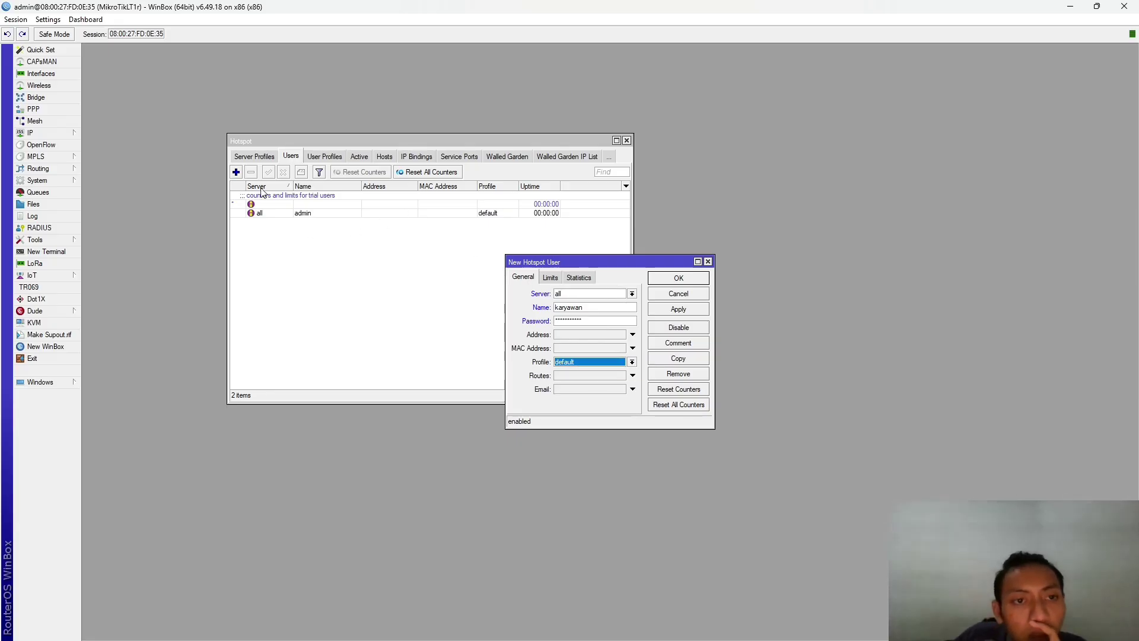
pyautogui.click(265, 157)
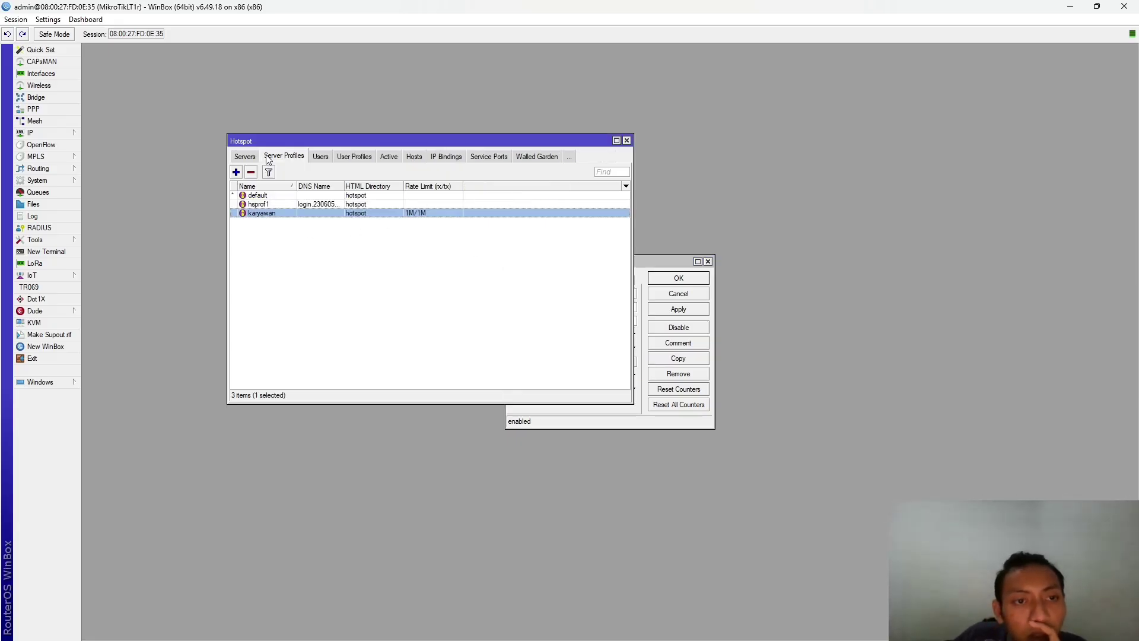
# - Give the karyawan server profile the same login DNS name as hsprof1, then reopen the new-user form
pyautogui.doubleClick(279, 213)
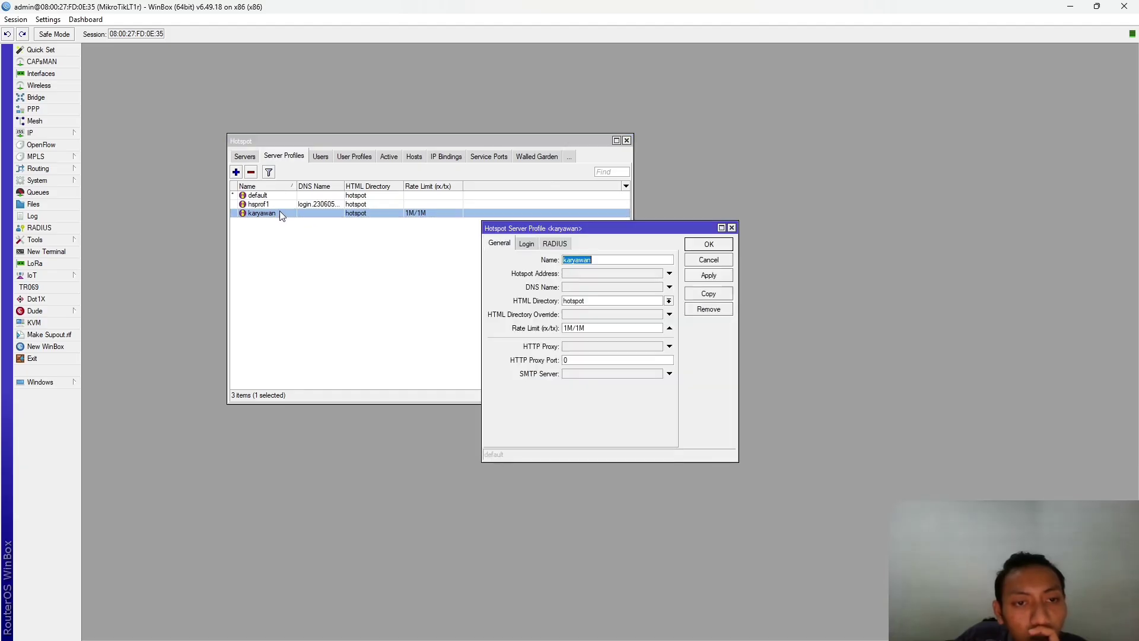
pyautogui.click(617, 287)
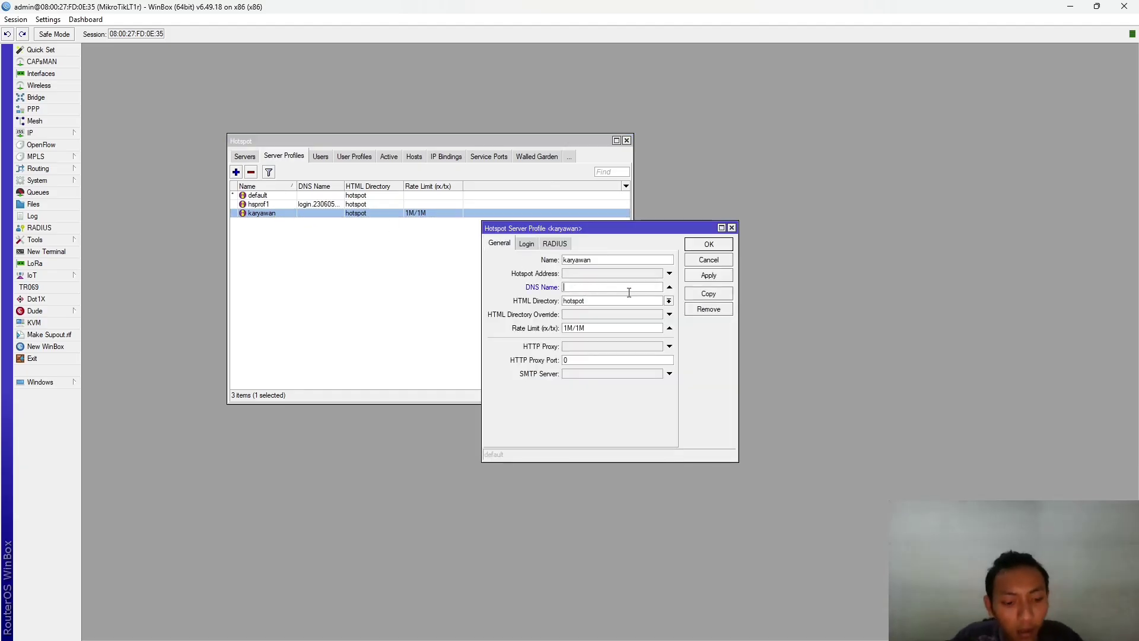
pyautogui.write('login.230605')
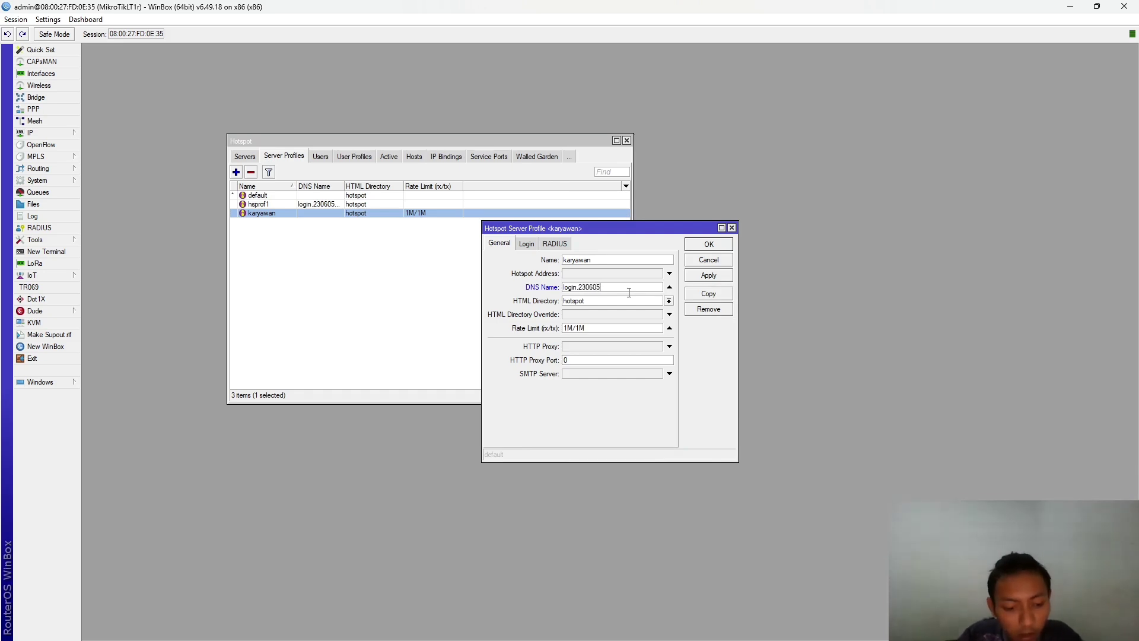
pyautogui.write('110083.com')
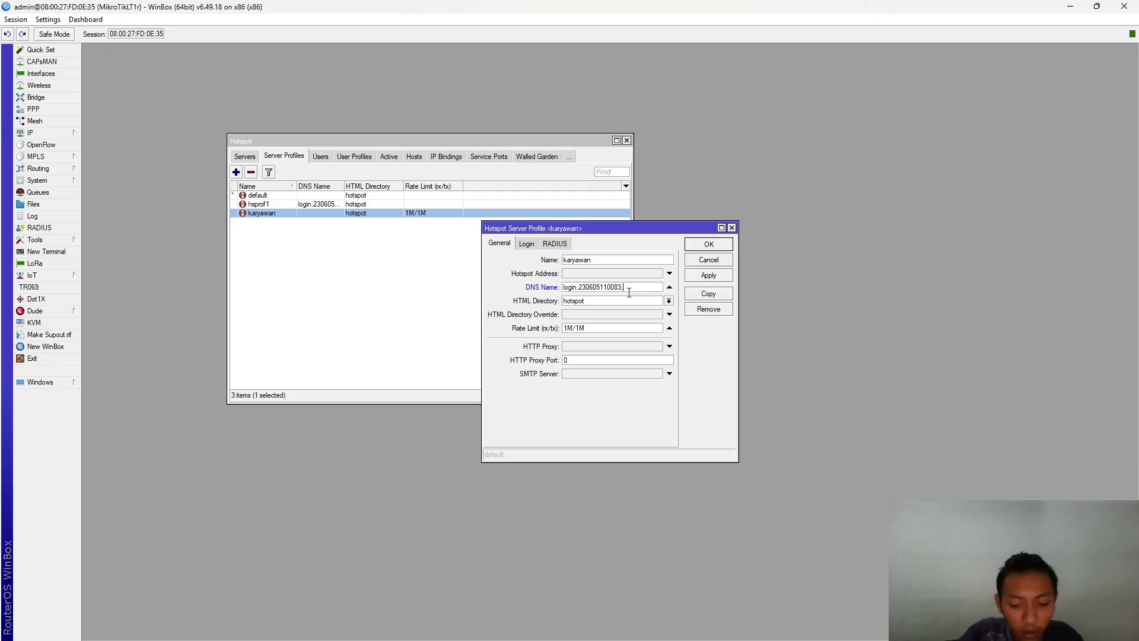
pyautogui.click(722, 279)
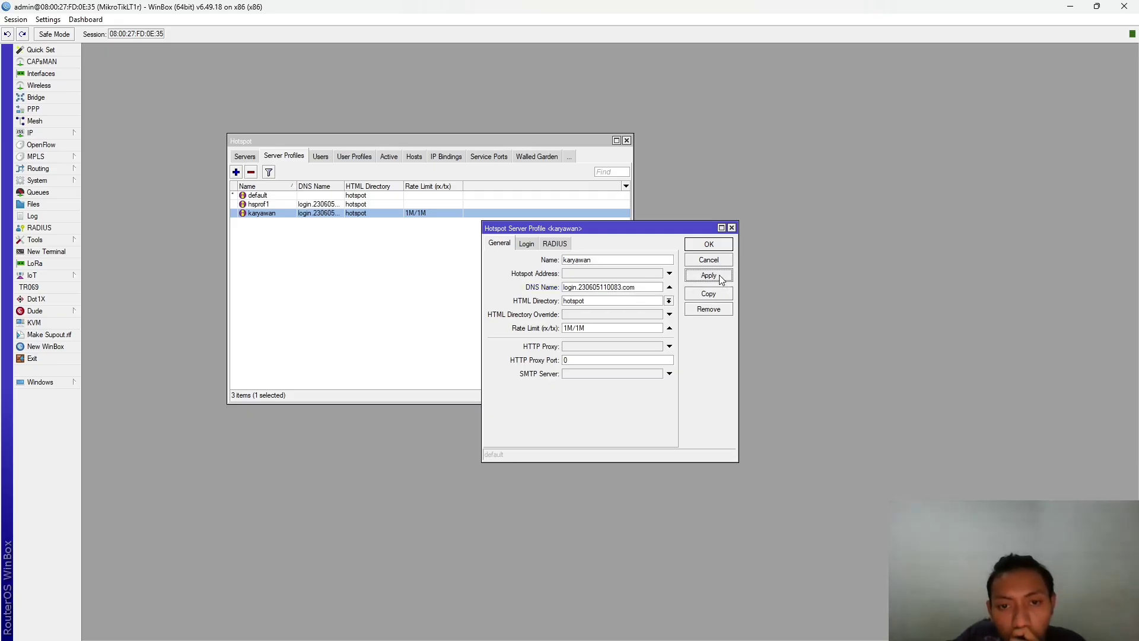
pyautogui.click(732, 228)
pyautogui.click(652, 264)
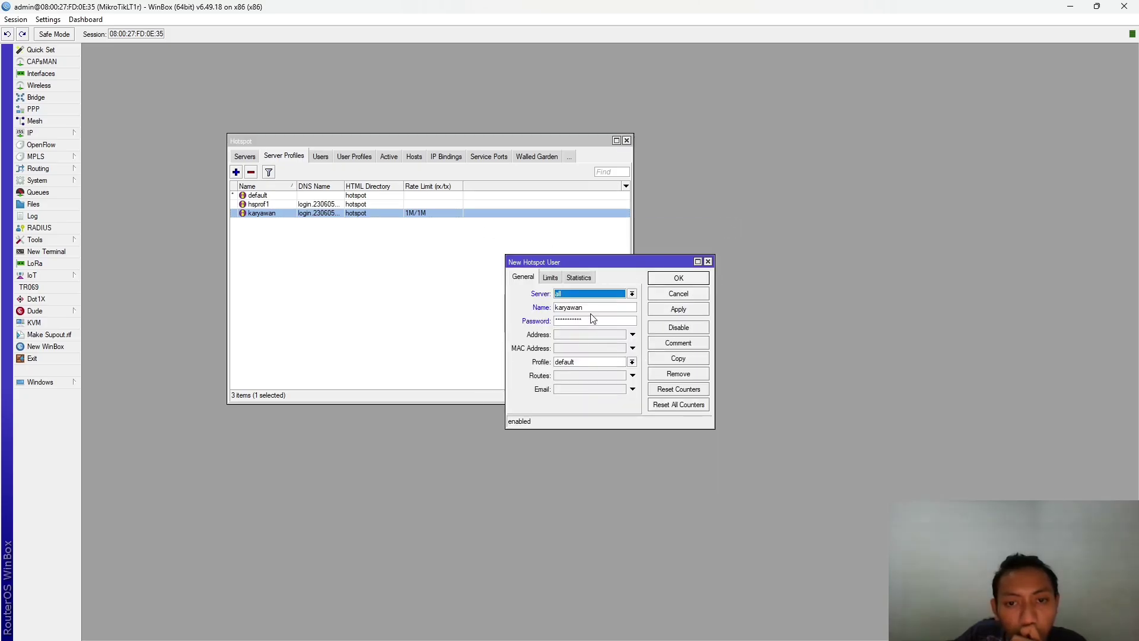
# - Discard the karyawan user form and start a fresh new hotspot user
pyautogui.click(632, 362)
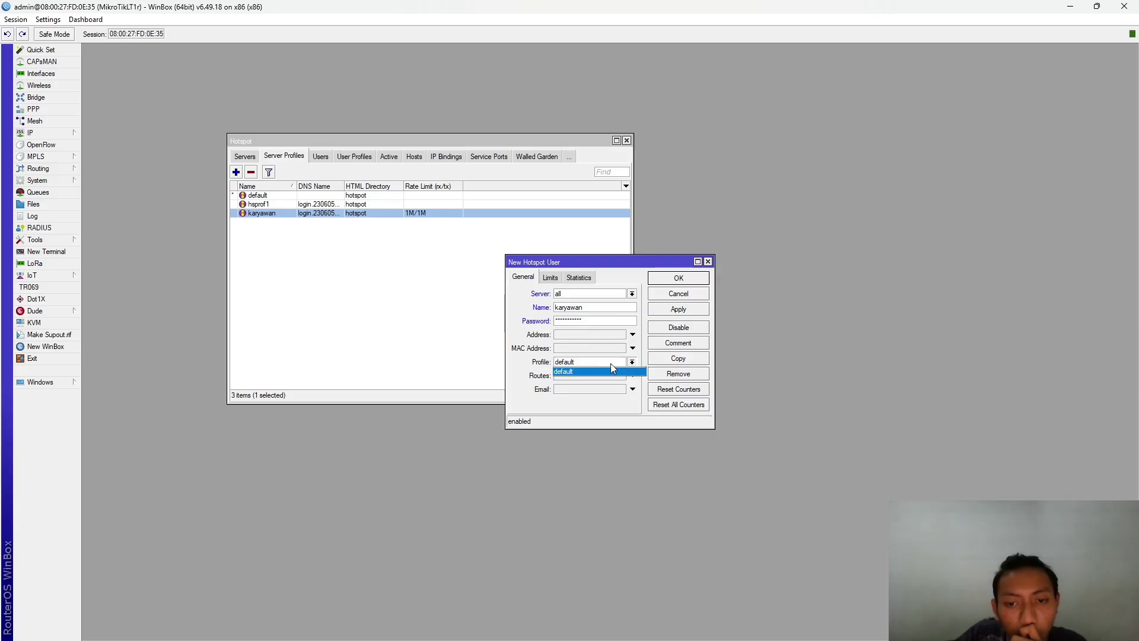
pyautogui.click(623, 371)
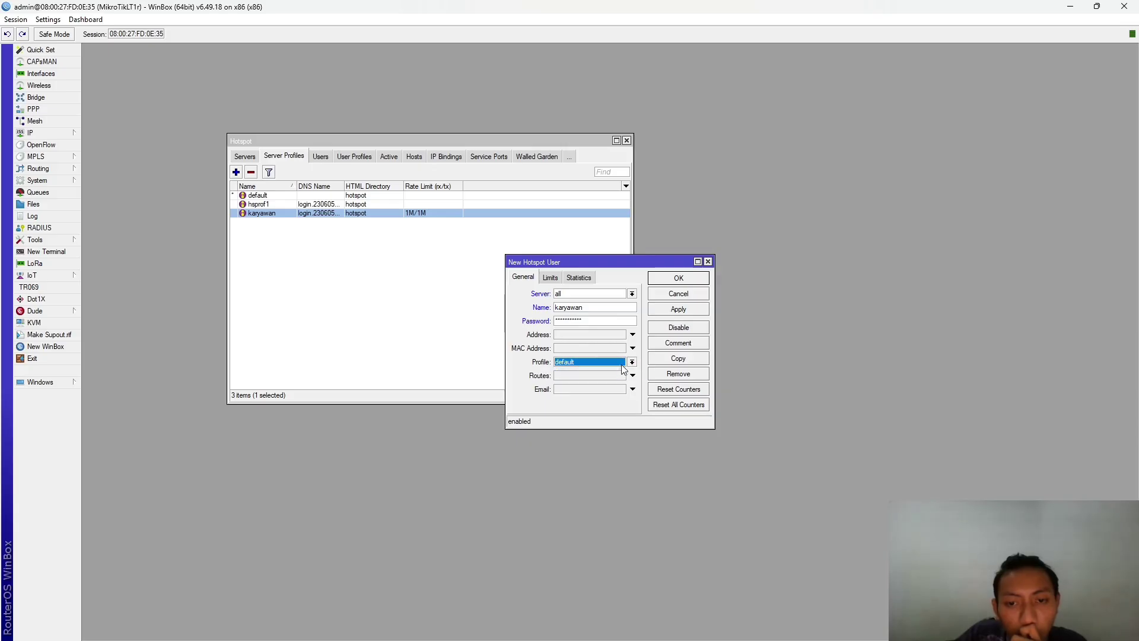
pyautogui.click(709, 262)
pyautogui.click(320, 156)
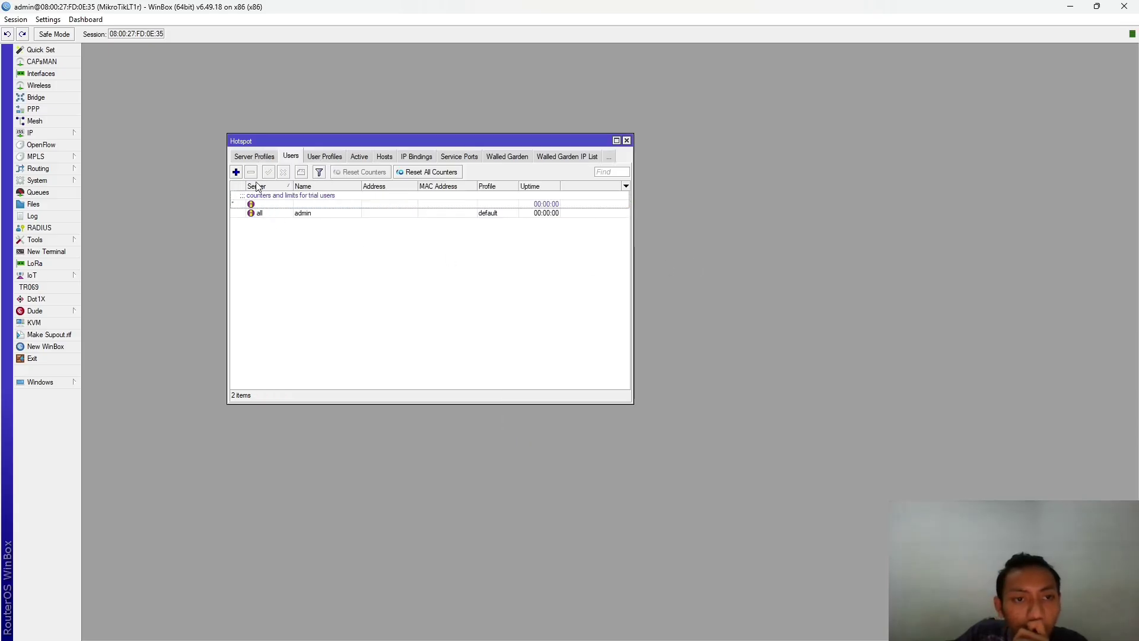
pyautogui.click(236, 172)
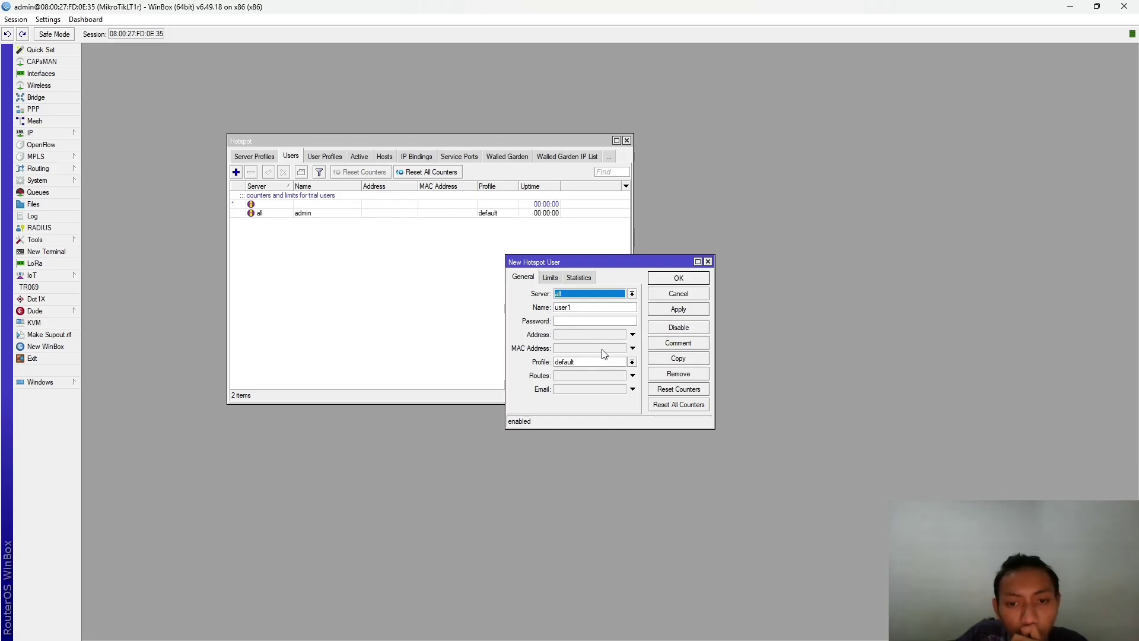
# - Keep the default user profile, then select hsprof1 in the server profiles list
pyautogui.click(616, 362)
pyautogui.click(621, 372)
pyautogui.click(618, 364)
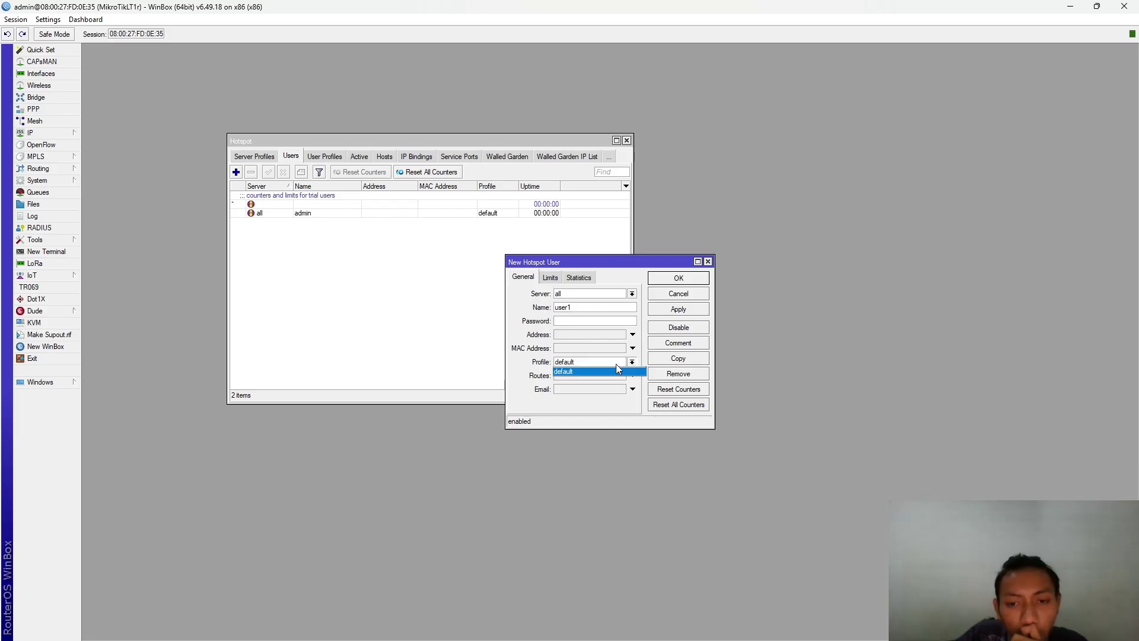
pyautogui.click(688, 265)
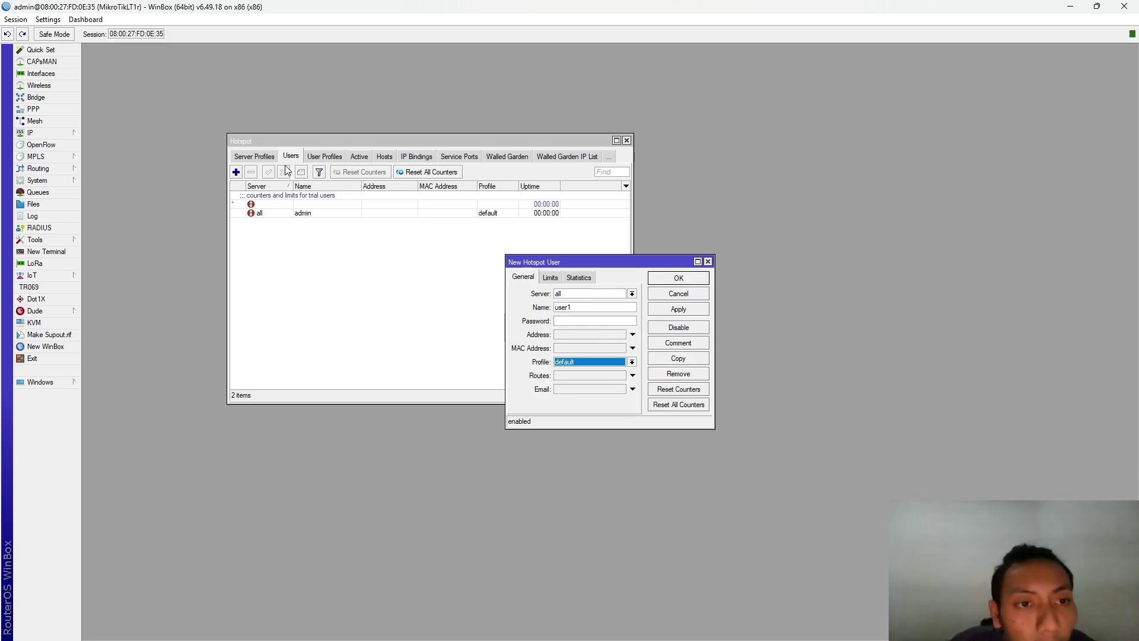
pyautogui.click(261, 156)
pyautogui.click(267, 206)
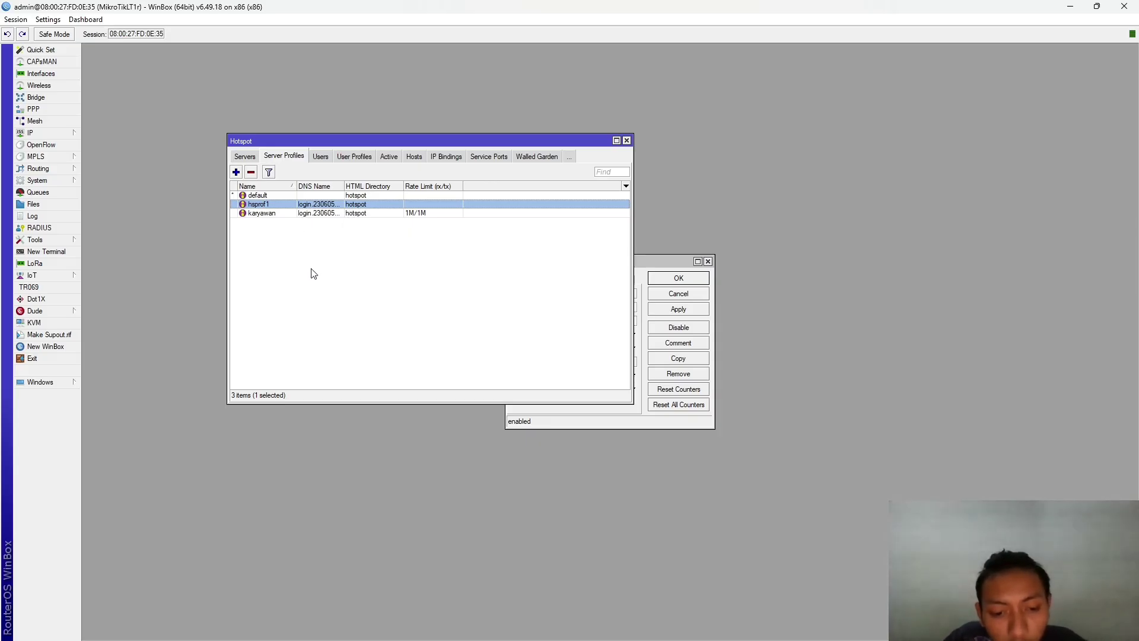
# - Enable the hotspot address setting on the karyawan server profile and save it
pyautogui.doubleClick(274, 214)
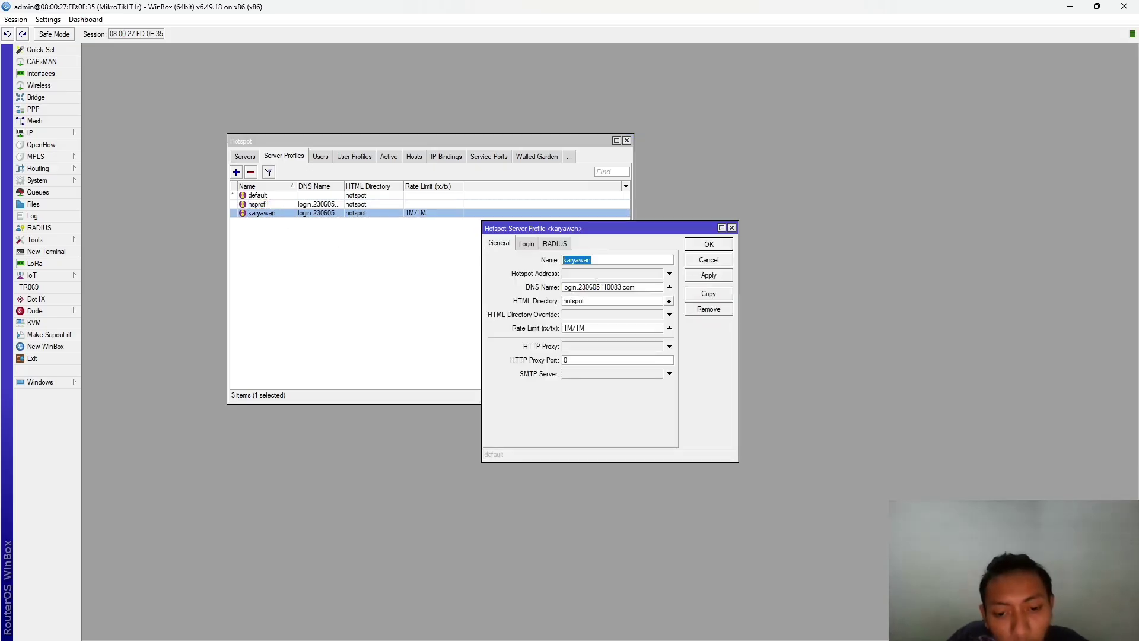
pyautogui.click(654, 274)
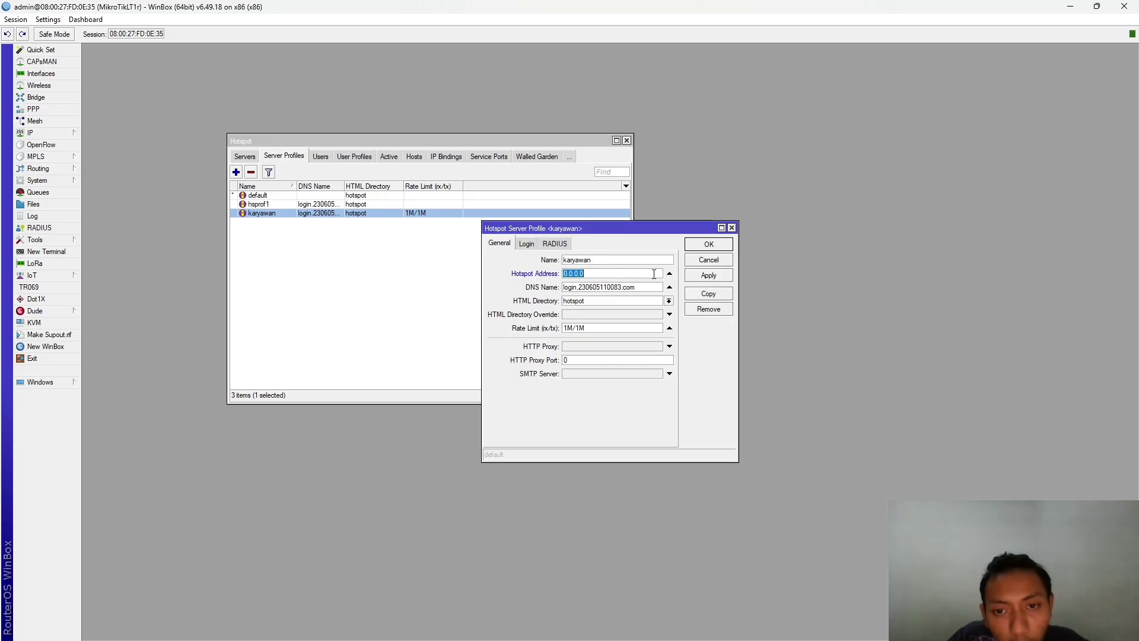
pyautogui.click(659, 287)
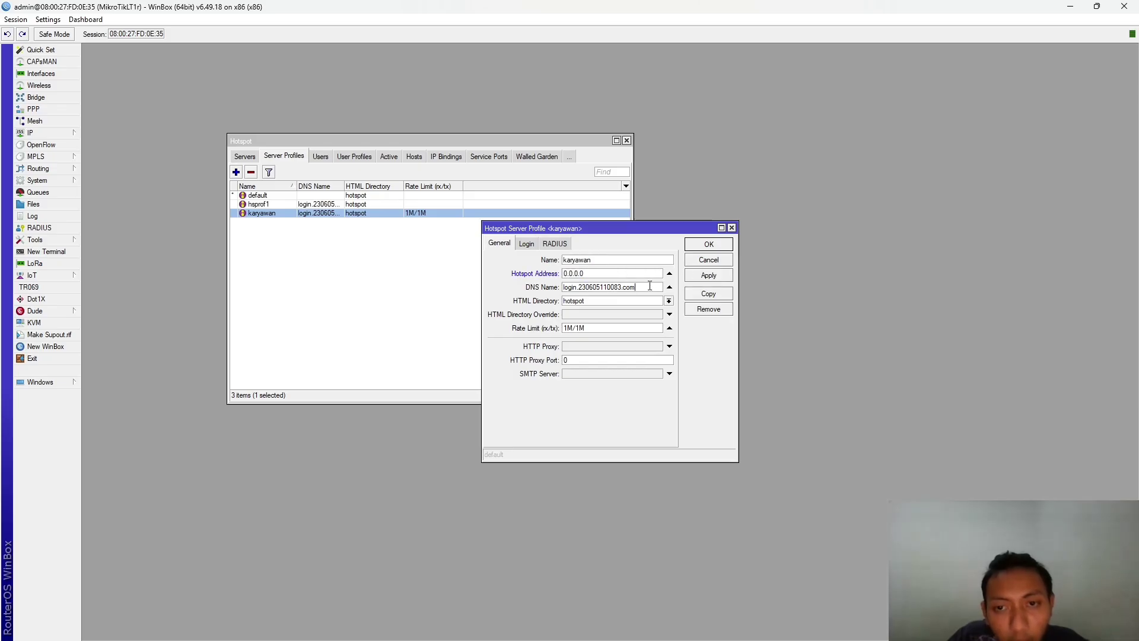
pyautogui.click(722, 242)
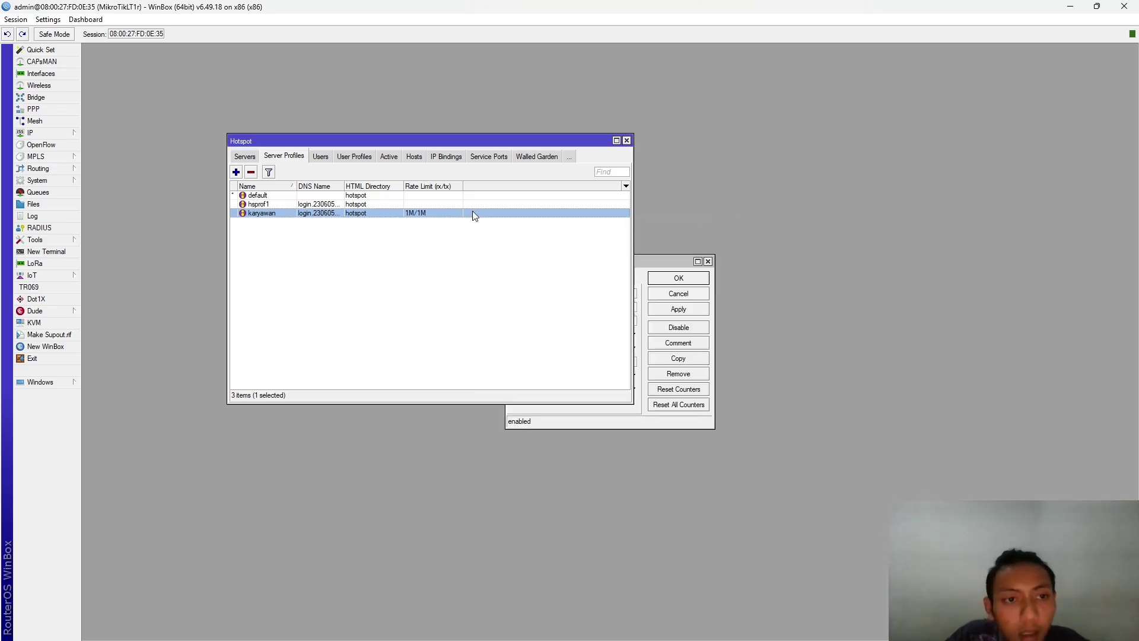
# - Remove the karyawan server profile and cancel a new hsprof2 profile draft
pyautogui.click(252, 172)
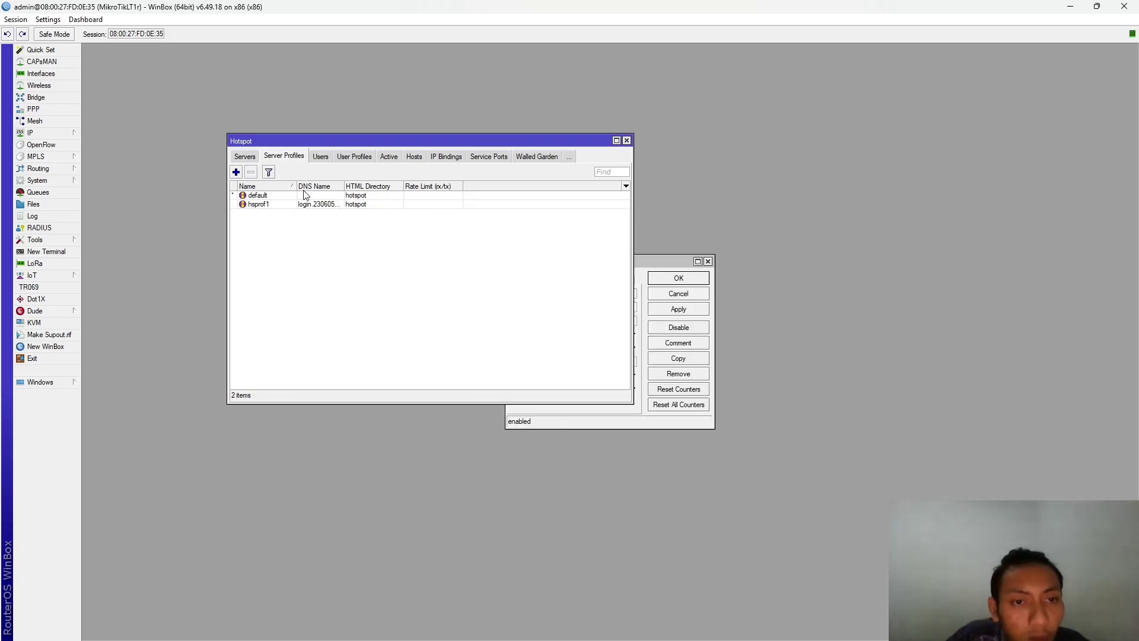
pyautogui.click(236, 172)
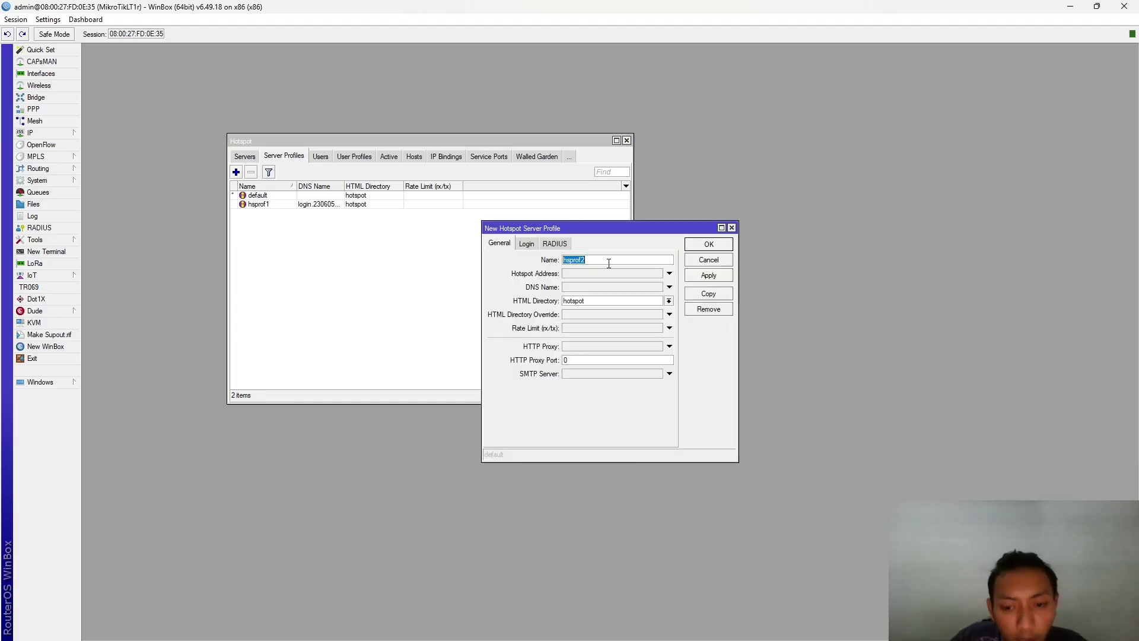
pyautogui.press('BackSpace')
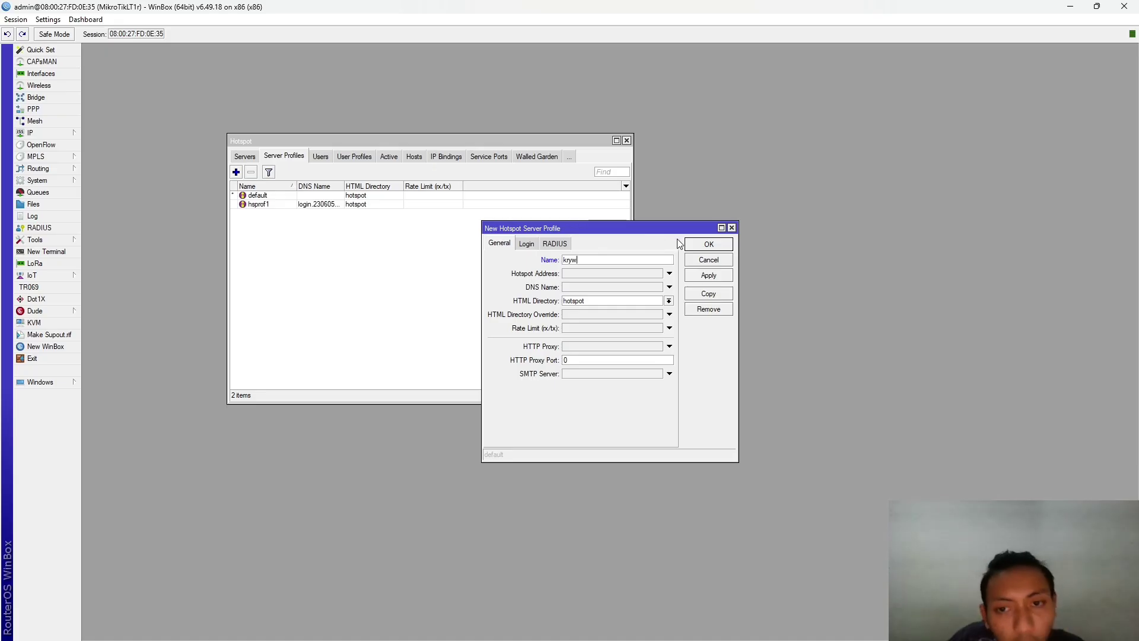
pyautogui.click(731, 228)
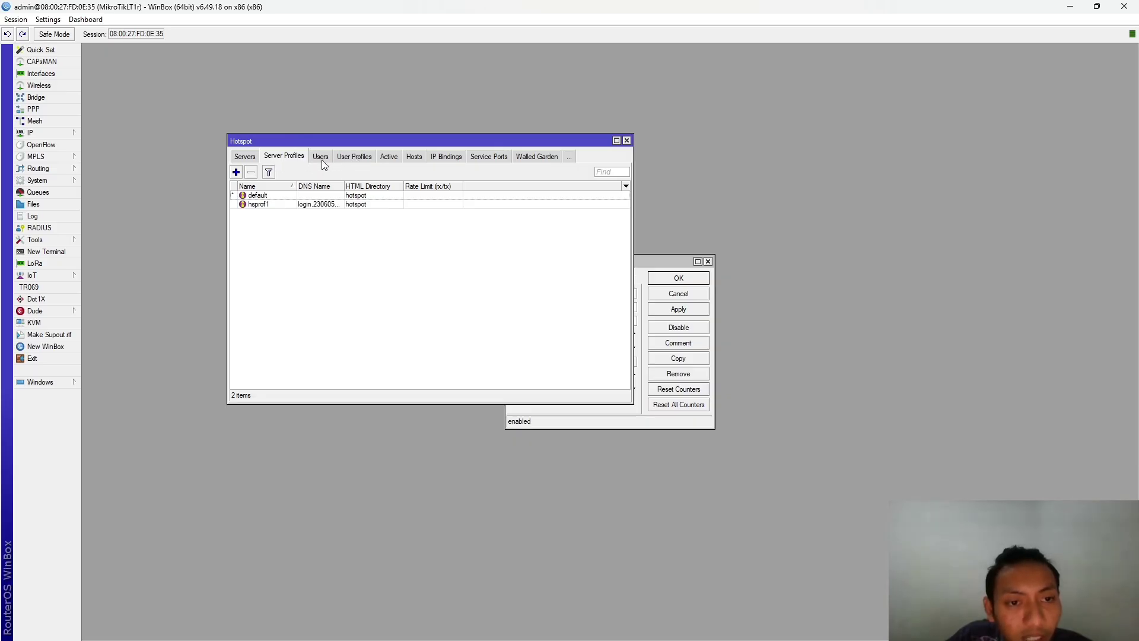
# - Create user profile karyawan with rate limit 1M/1M and MAC cookie timeout 00:10:00
pyautogui.click(363, 160)
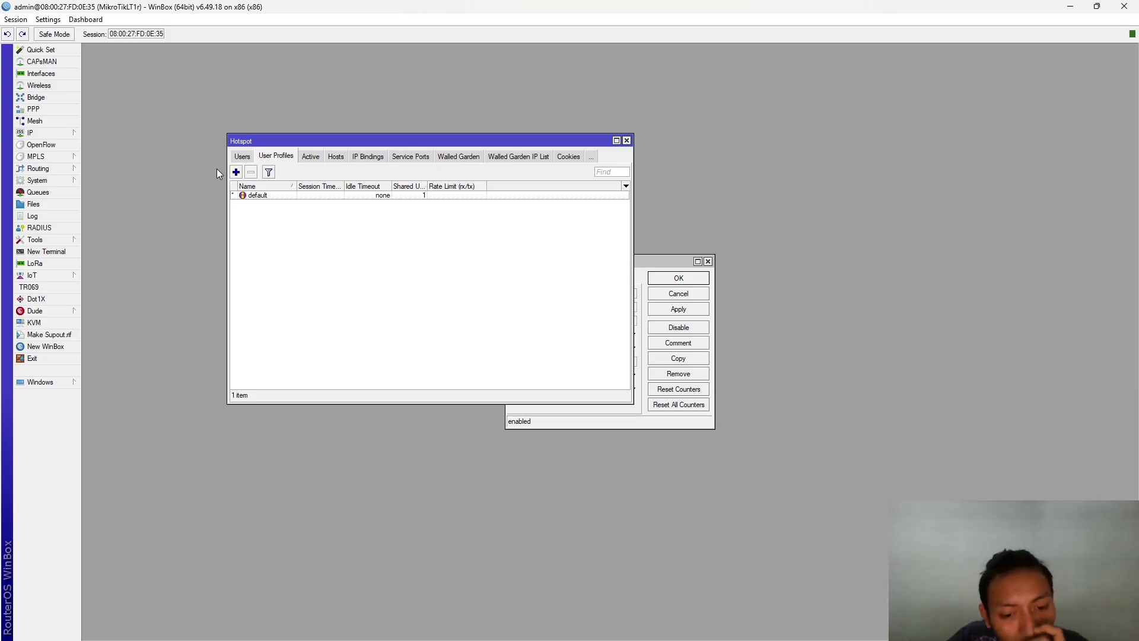
pyautogui.click(236, 172)
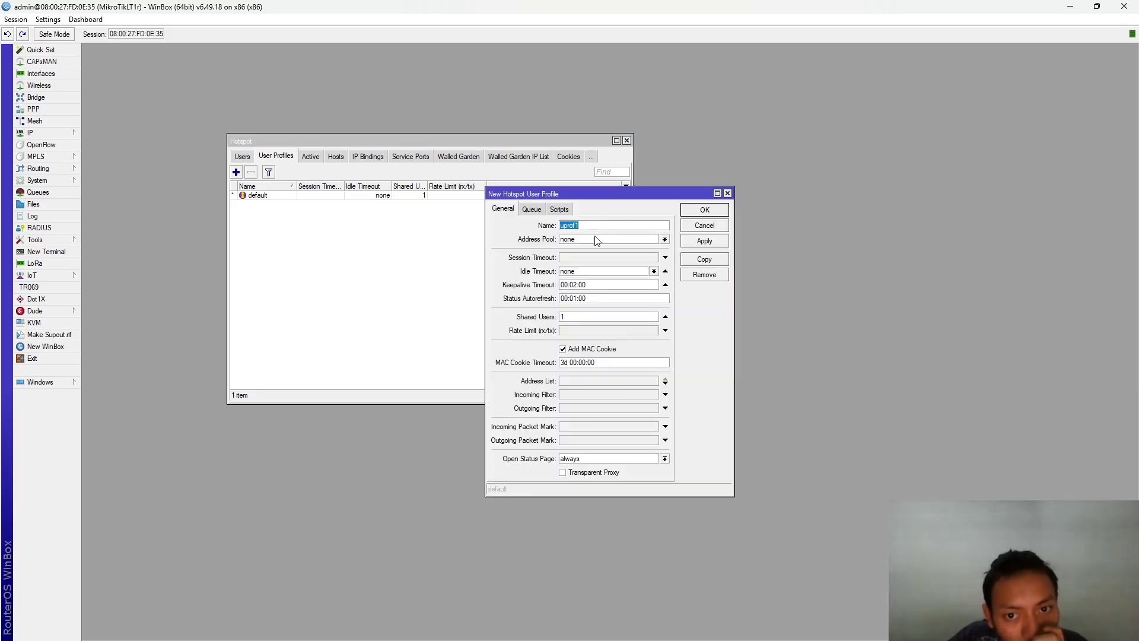
pyautogui.click(631, 330)
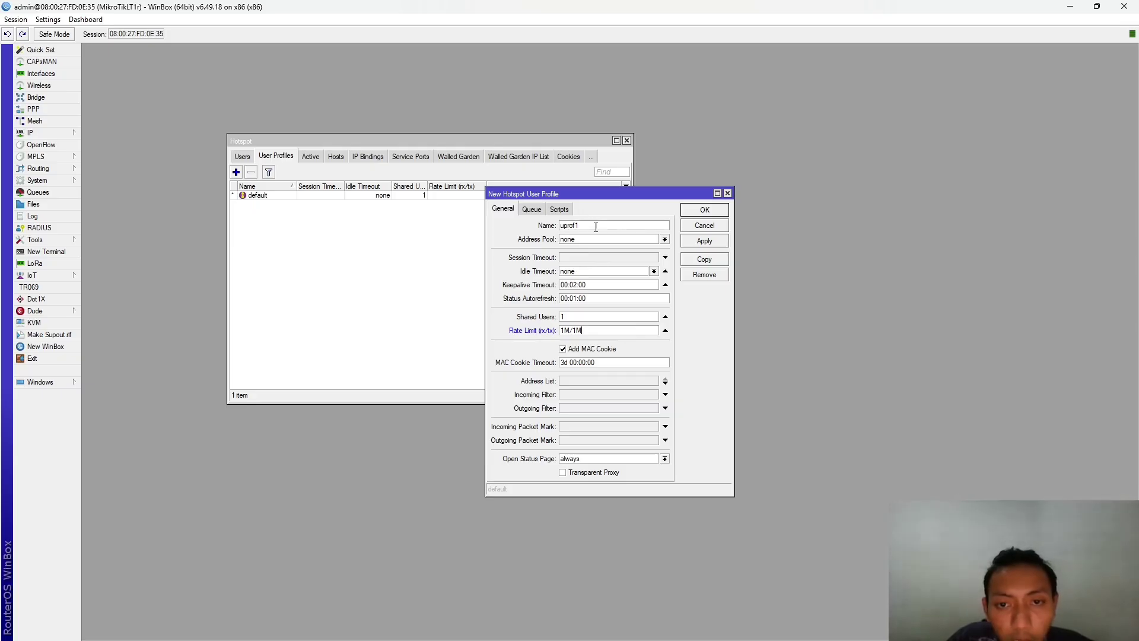
pyautogui.moveTo(596, 228); pyautogui.dragTo(535, 228)
pyautogui.press('BackSpace')
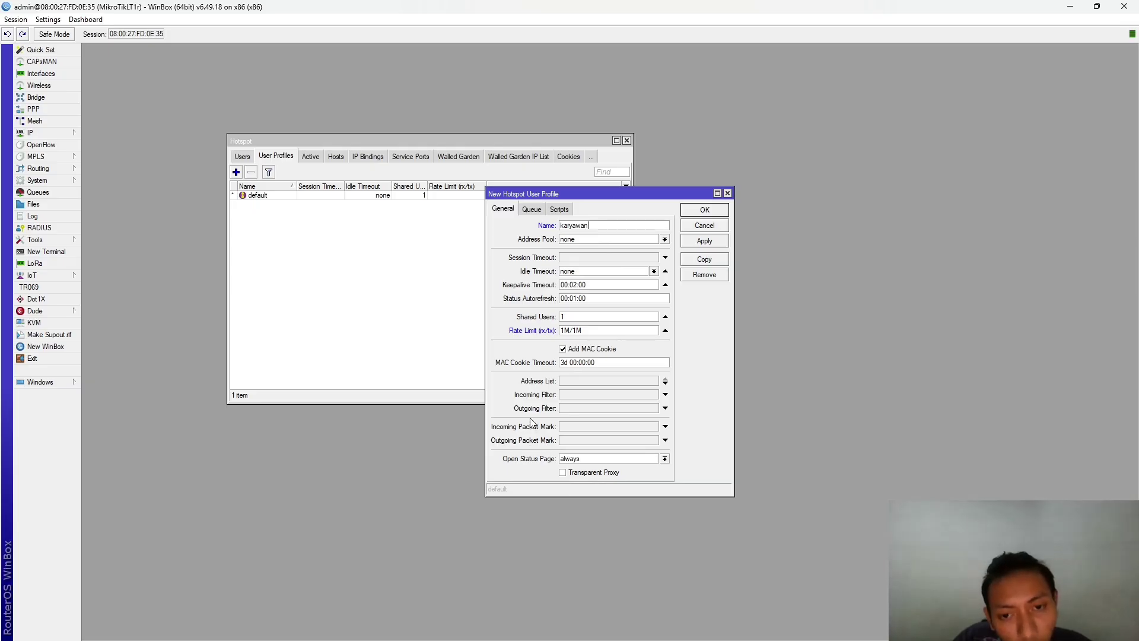
pyautogui.click(534, 360)
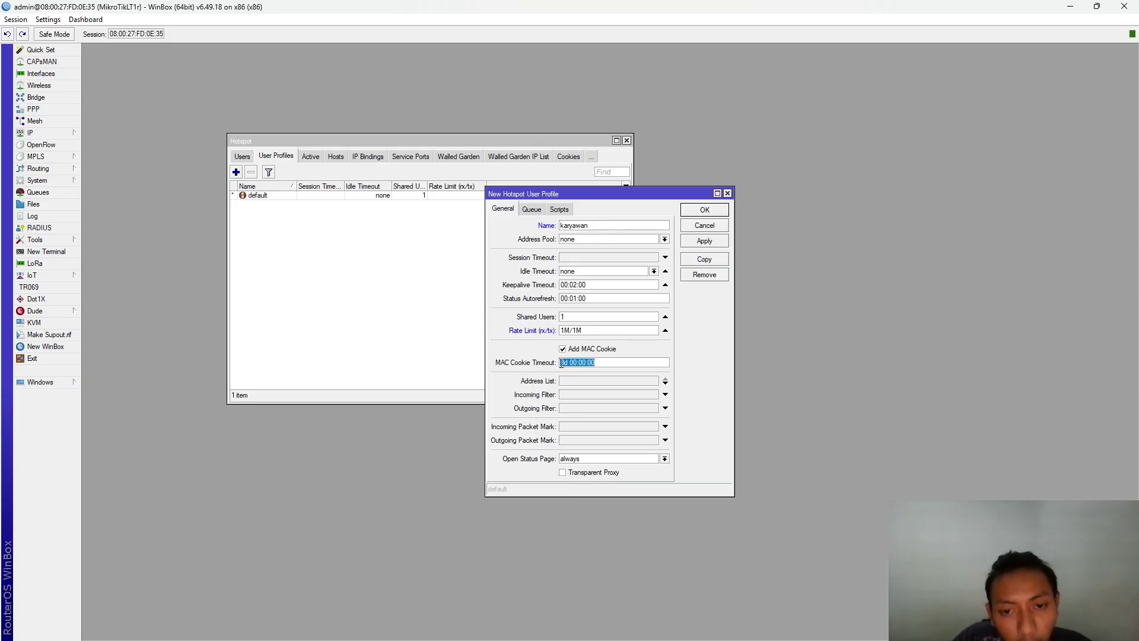
pyautogui.click(585, 364)
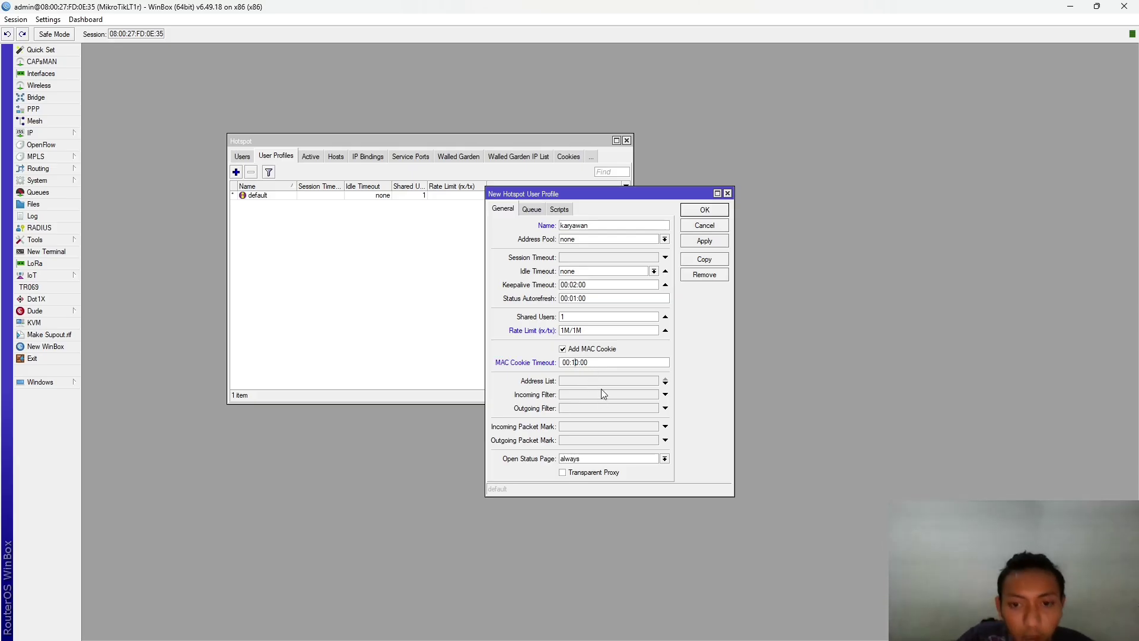
pyautogui.press('BackSpace')
pyautogui.write('1')
pyautogui.click(709, 242)
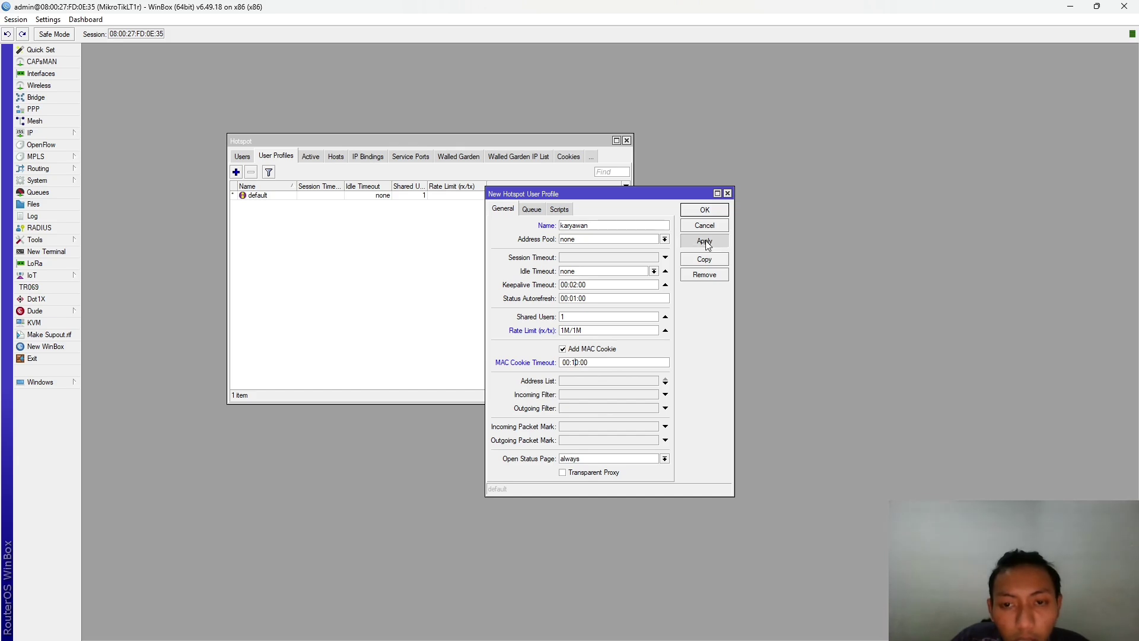
pyautogui.click(711, 211)
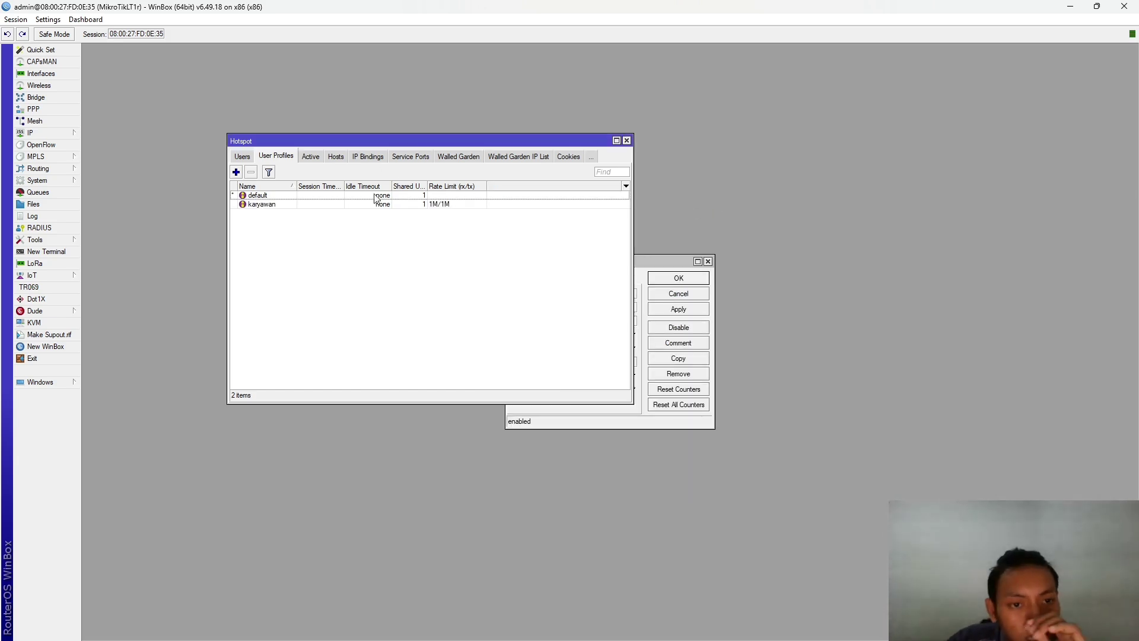
# - Add hotspot user karyawan with a password, server all and the karyawan profile
pyautogui.click(310, 157)
pyautogui.click(283, 158)
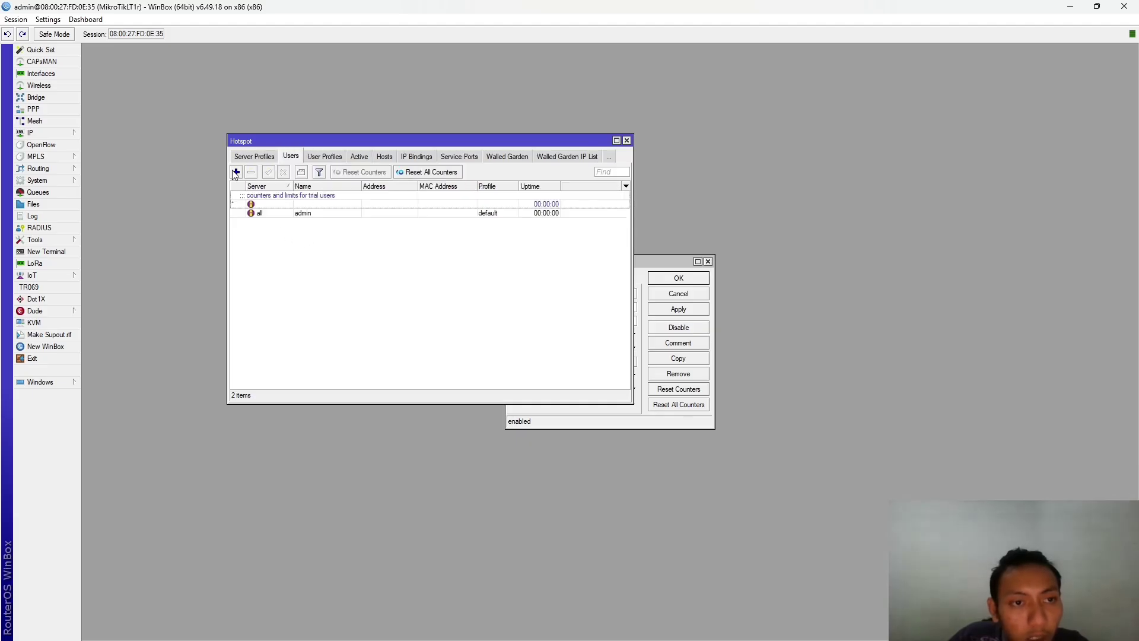
pyautogui.click(236, 172)
pyautogui.click(607, 306)
pyautogui.click(611, 316)
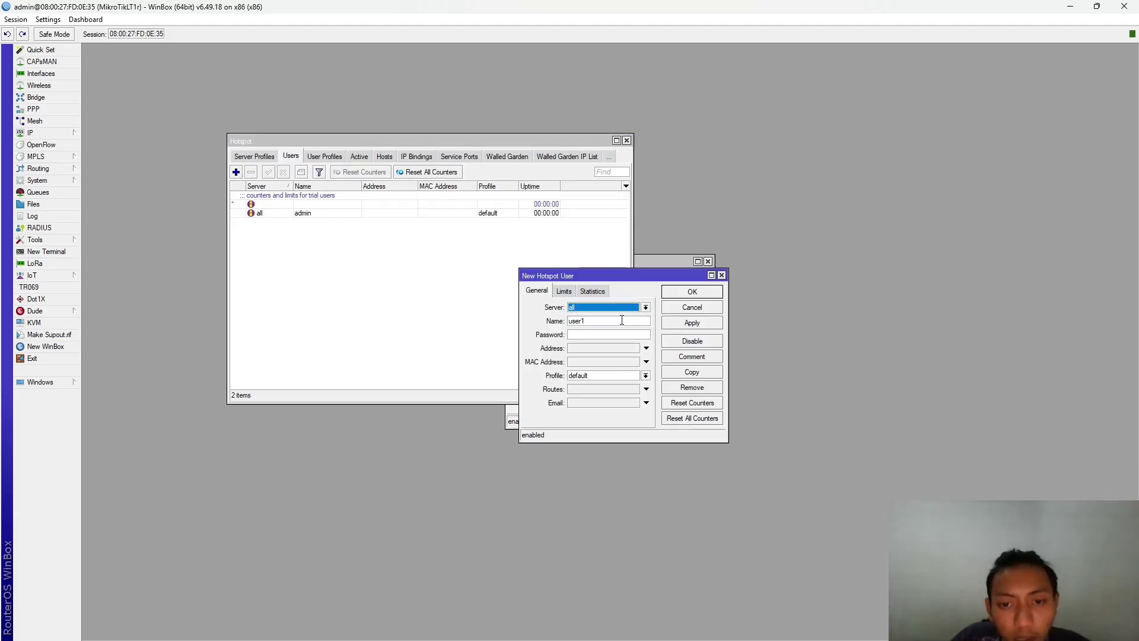
pyautogui.click(617, 321)
pyautogui.press('BackSpace')
pyautogui.press('BackSpace')
pyautogui.press('BackSpace')
pyautogui.press('BackSpace')
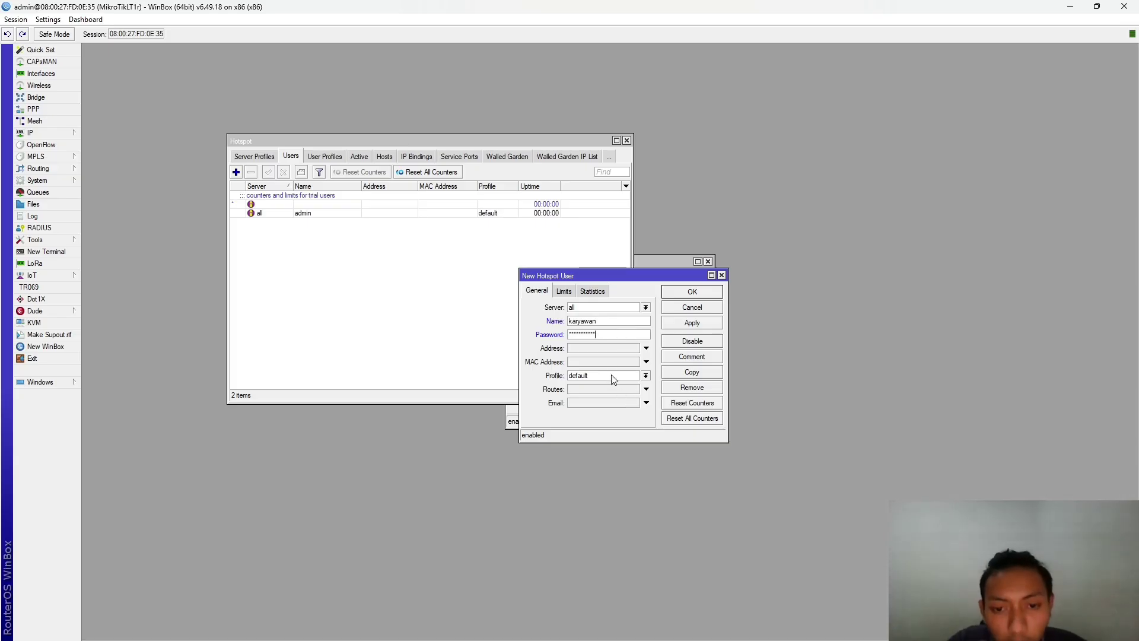
pyautogui.click(629, 361)
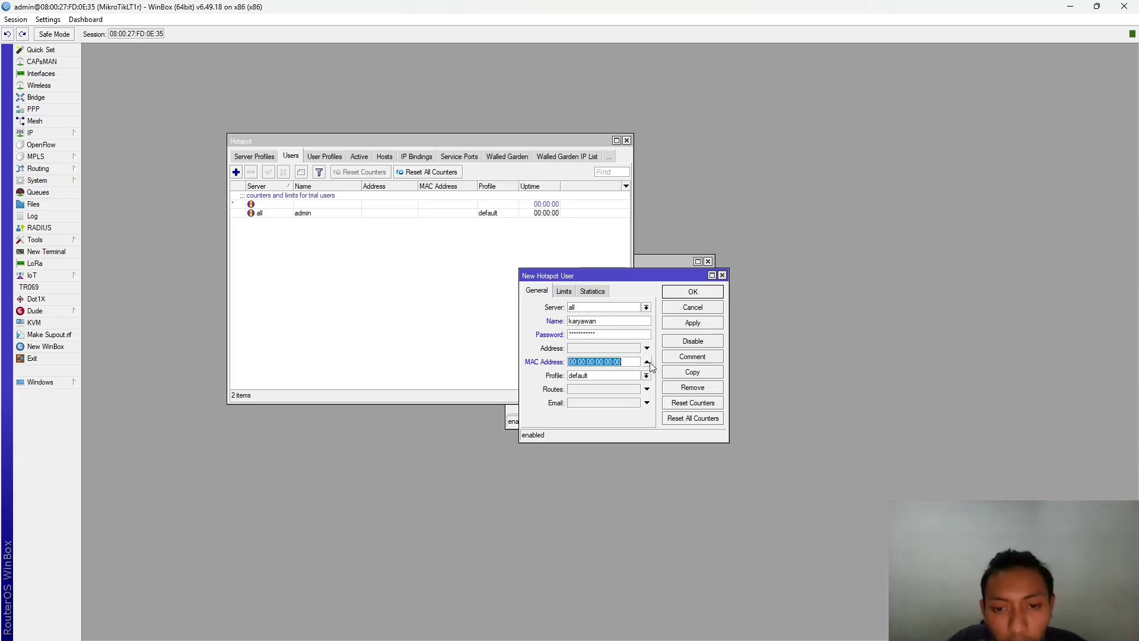
pyautogui.click(647, 362)
pyautogui.click(646, 375)
pyautogui.click(594, 393)
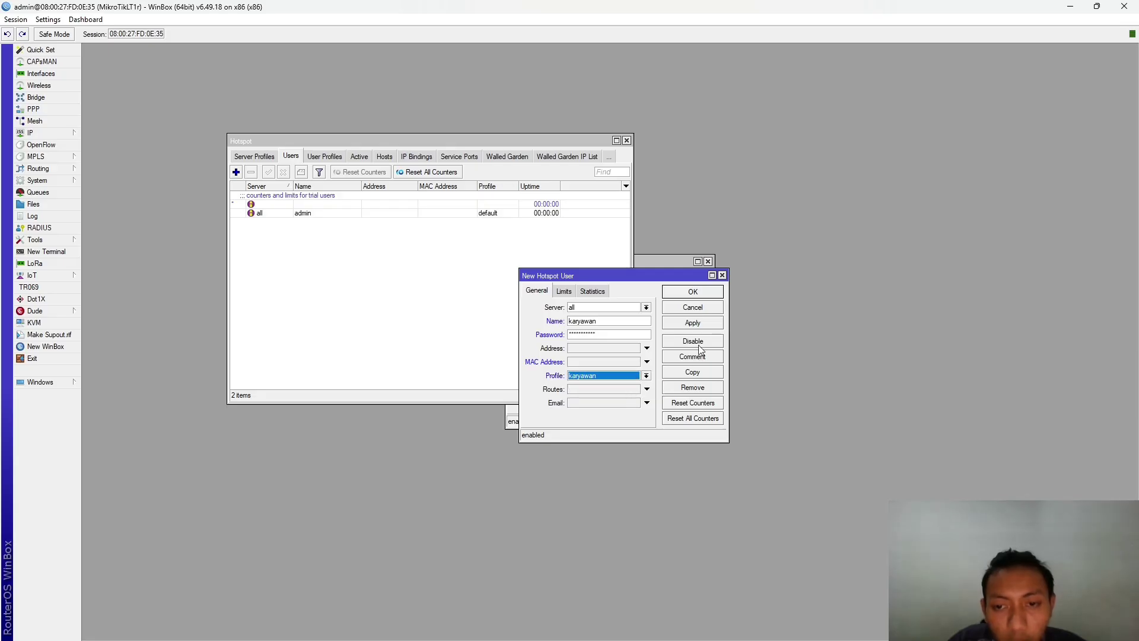
pyautogui.click(699, 325)
pyautogui.click(698, 294)
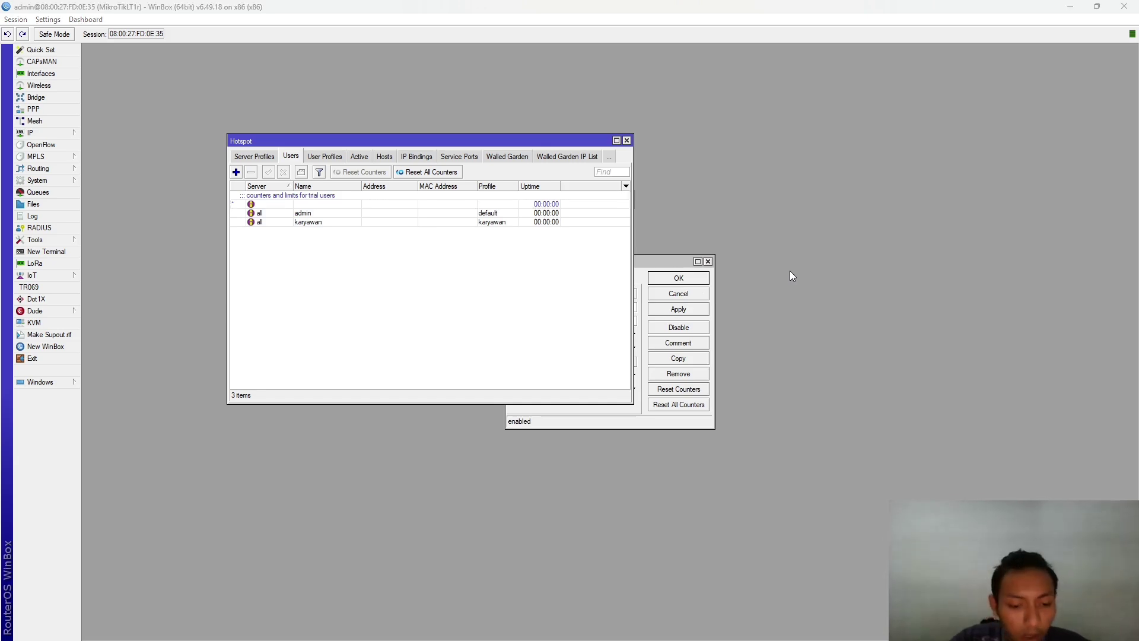
# - Open the Hotspot Cookies list and select the saved admin cookie
pyautogui.hotkey('alt', 'Tab')
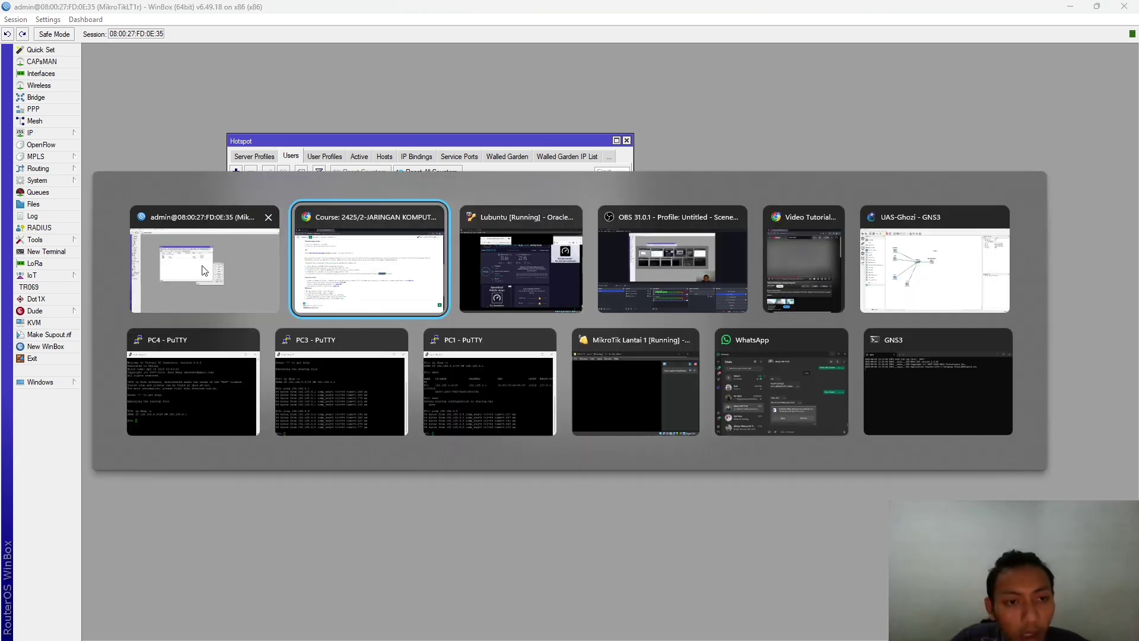
pyautogui.click(205, 270)
pyautogui.click(608, 157)
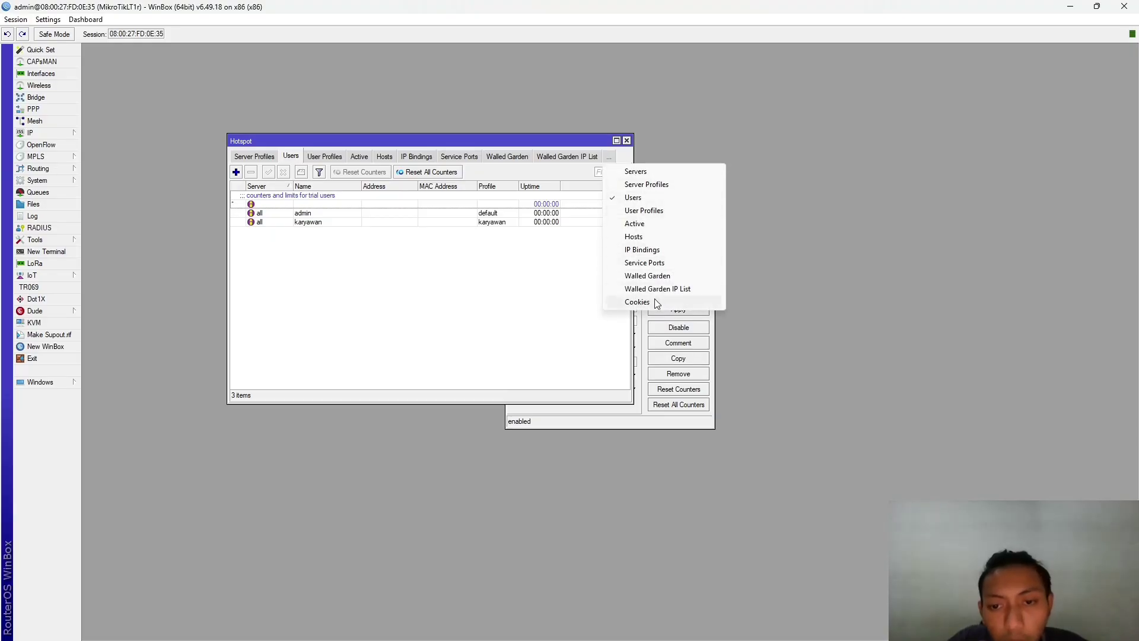
pyautogui.click(653, 301)
pyautogui.click(263, 197)
# - Remove the admin cookie, then maximize the Lubuntu VM and log off from the hotspot status page
pyautogui.click(236, 172)
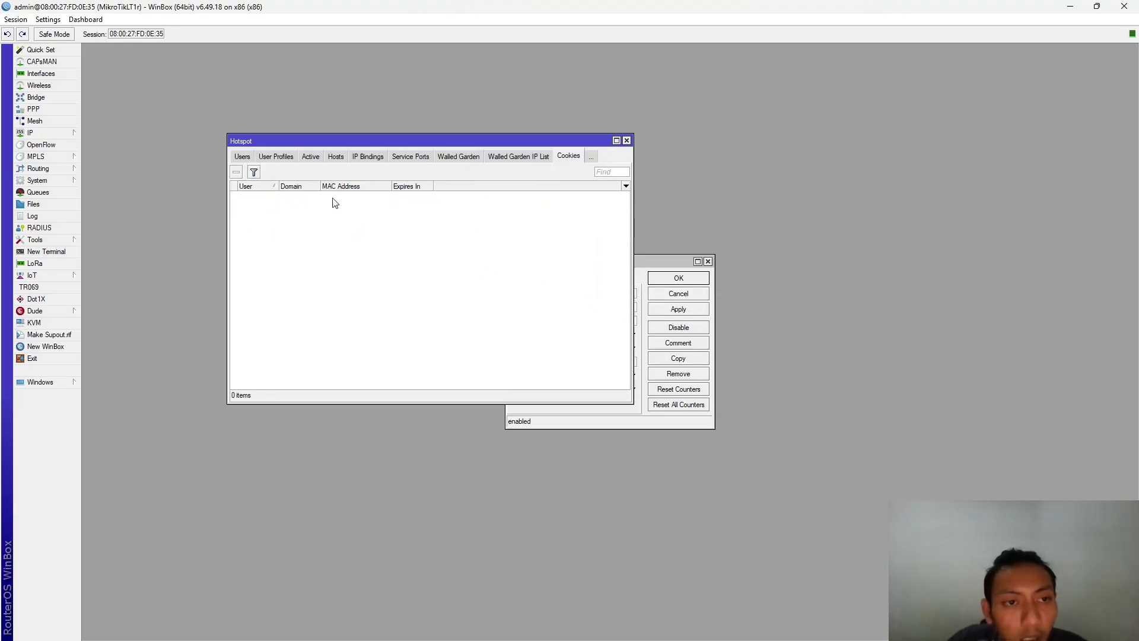
pyautogui.hotkey('alt', 'Tab')
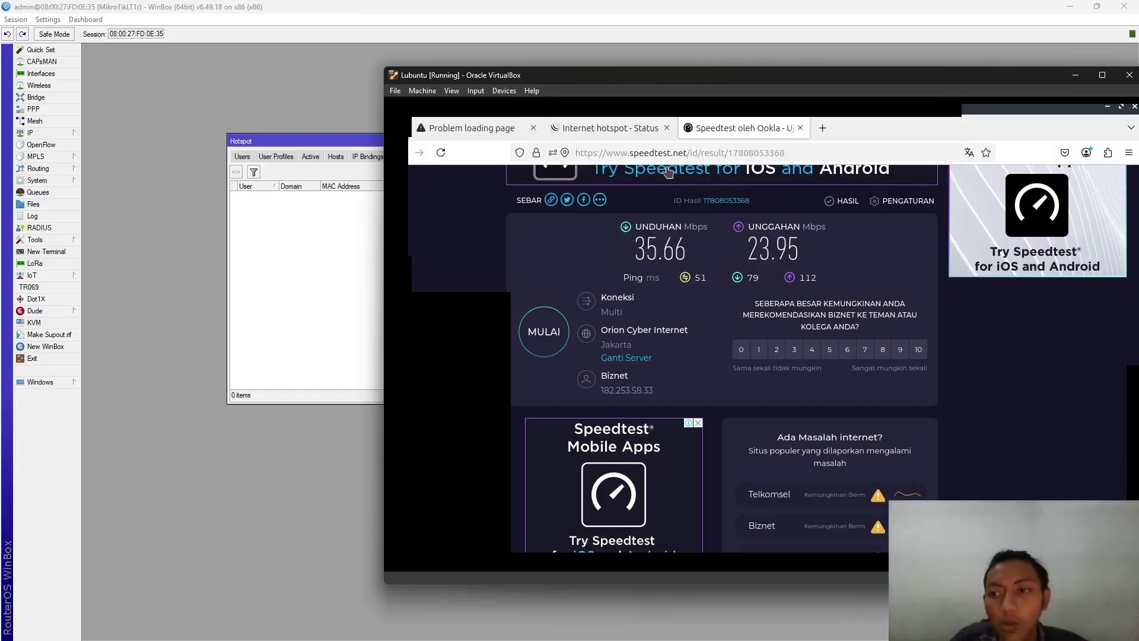
pyautogui.moveTo(675, 75); pyautogui.dragTo(213, 6)
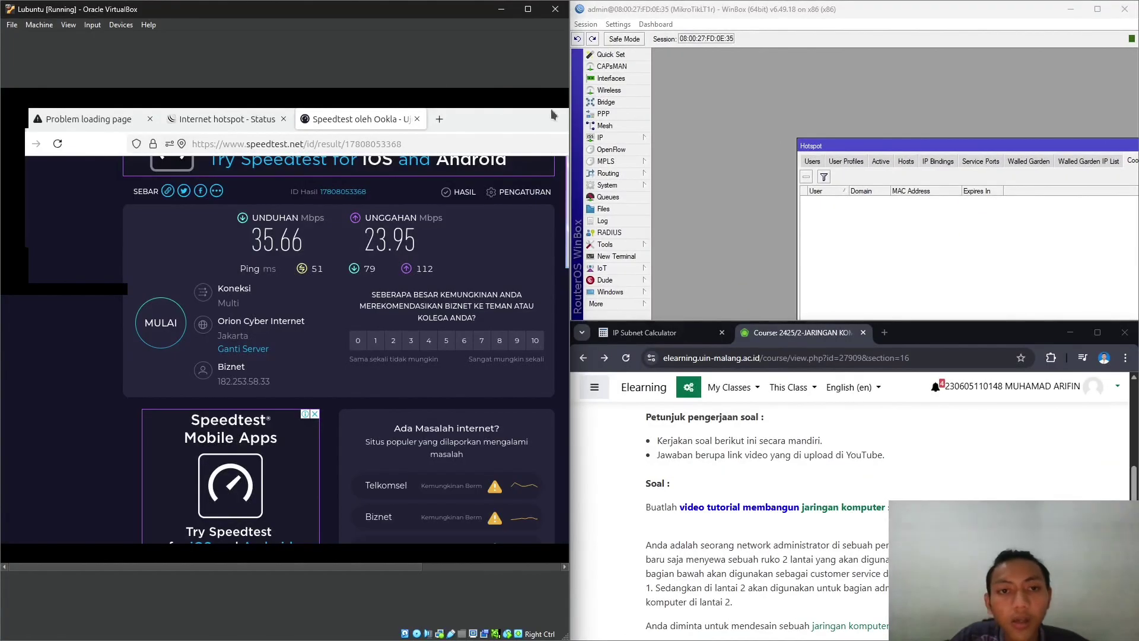
pyautogui.click(527, 6)
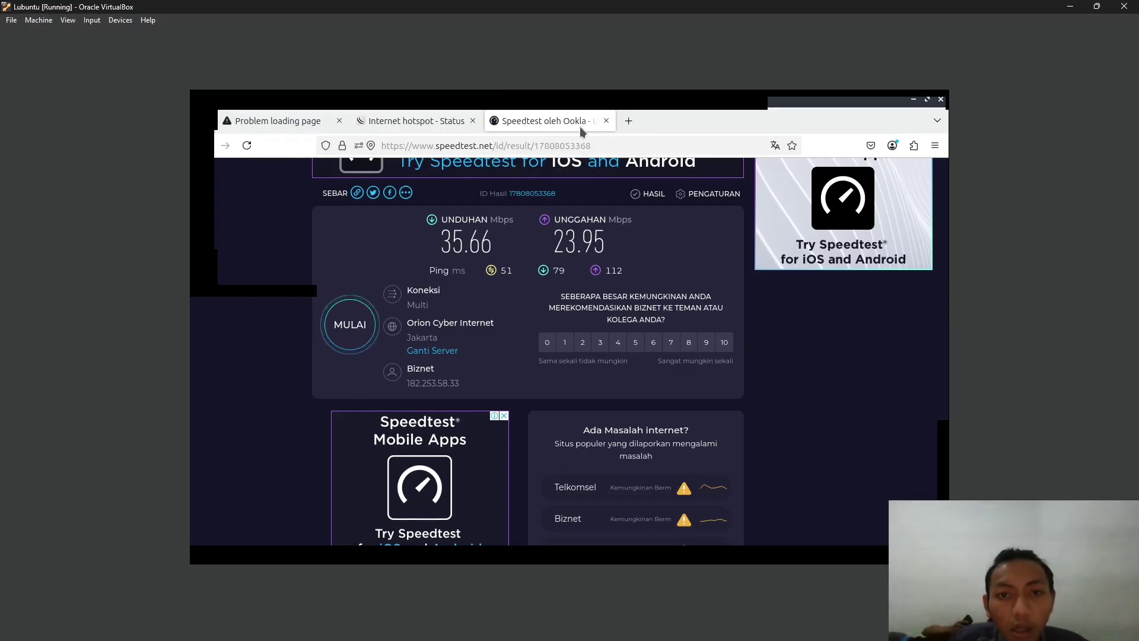
pyautogui.click(416, 120)
pyautogui.click(564, 398)
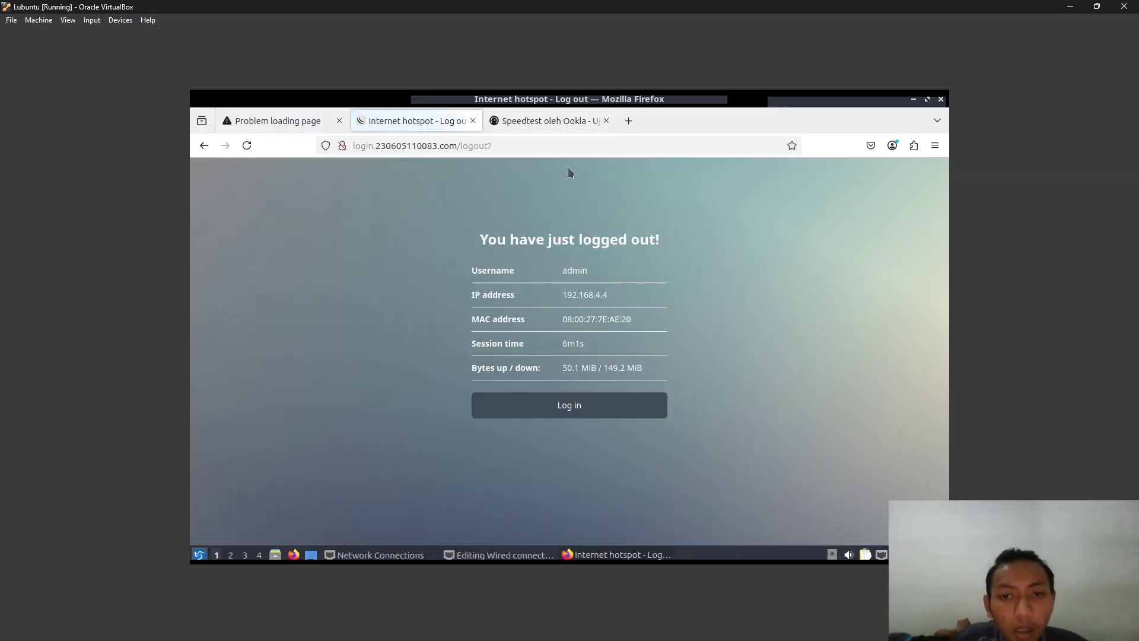
# - Close the old hotspot and Speedtest tabs and load the hotspot login page
pyautogui.click(628, 121)
pyautogui.click(473, 120)
pyautogui.click(473, 120)
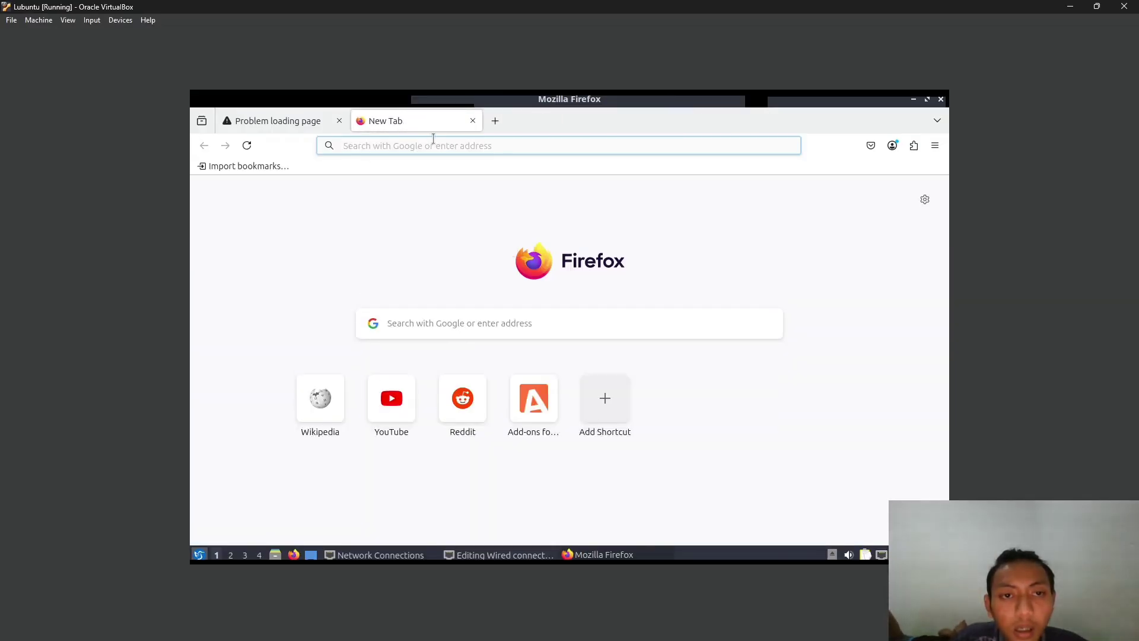
pyautogui.click(415, 145)
pyautogui.write('23')
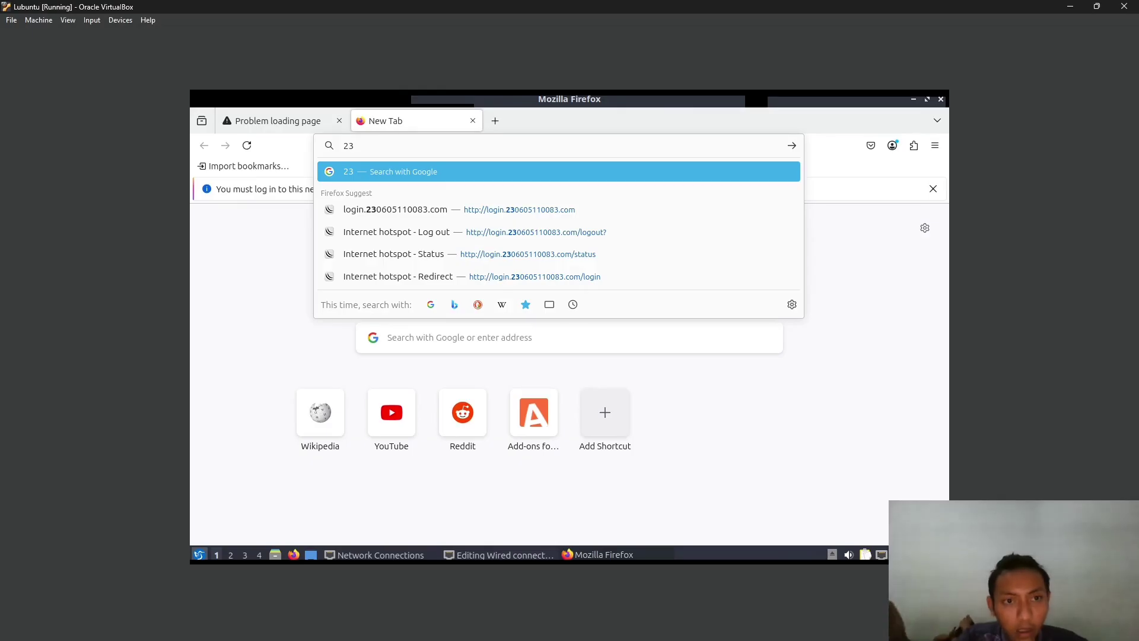
pyautogui.press('BackSpace')
pyautogui.press('BackSpace')
pyautogui.write('login.230605110083.com/')
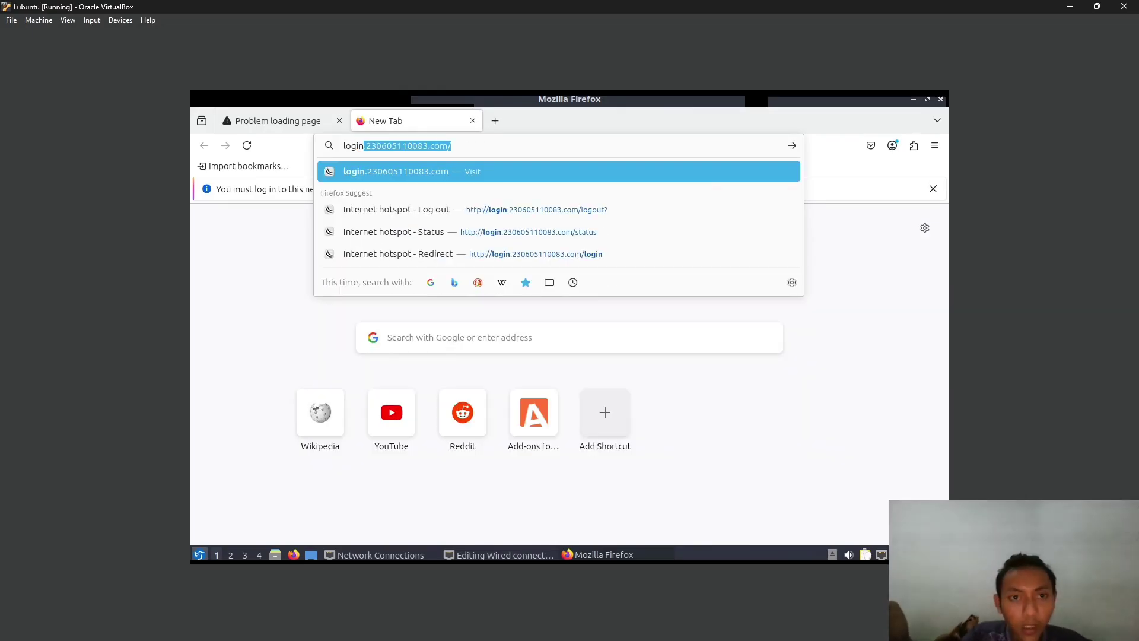
pyautogui.press('Return')
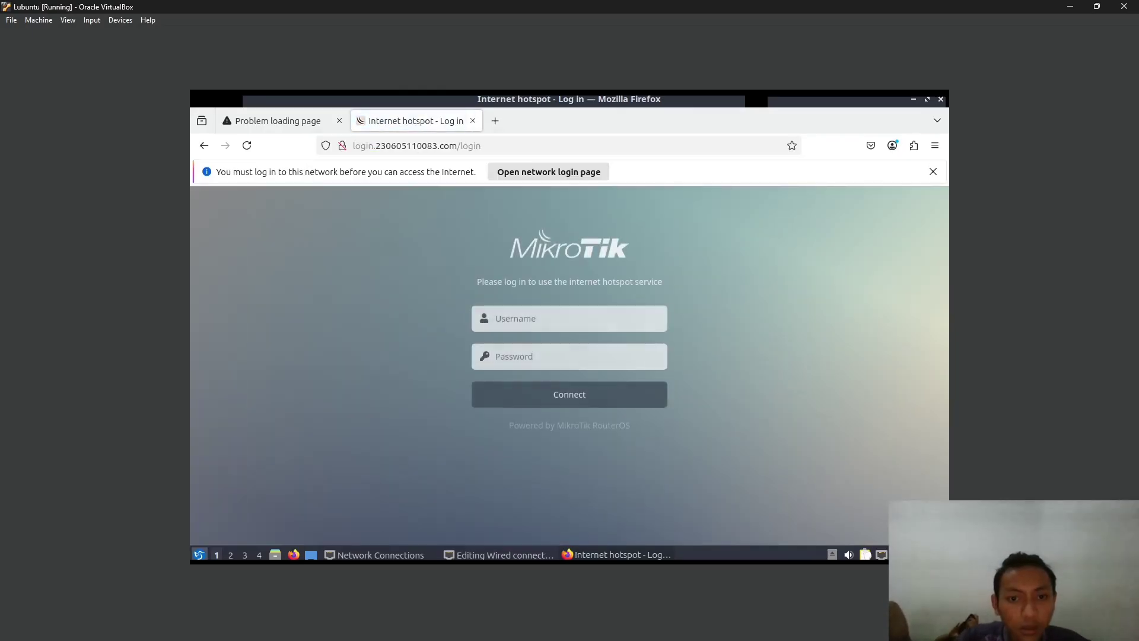
# - Log in to the hotspot as user karyawan with its password, then start a fresh tab
pyautogui.click(587, 319)
pyautogui.write('k')
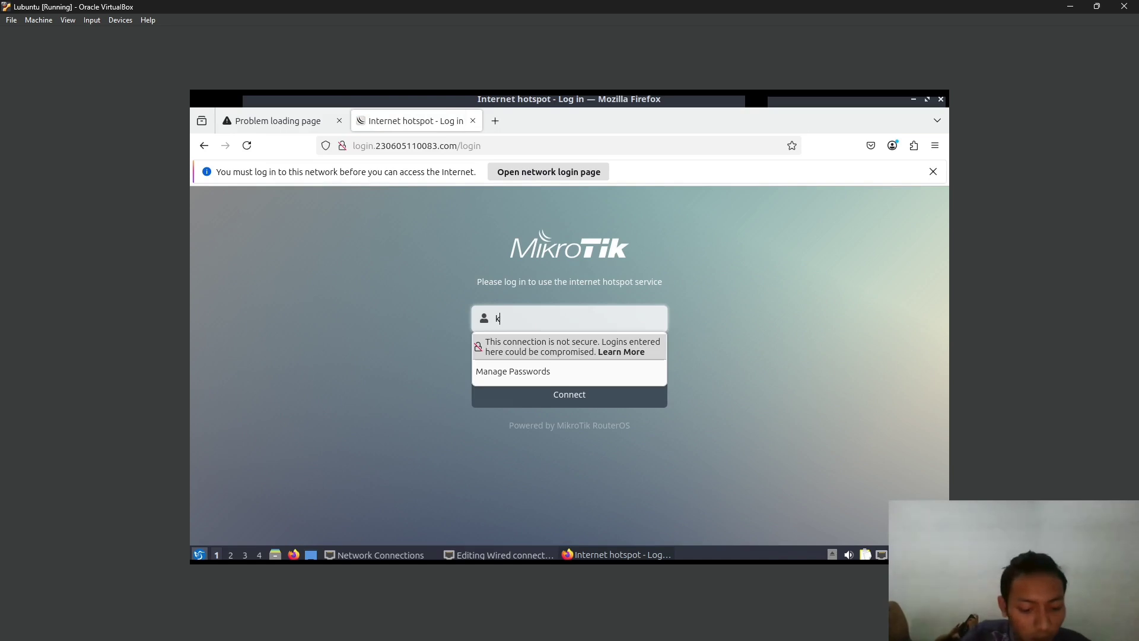
pyautogui.write('aryawan')
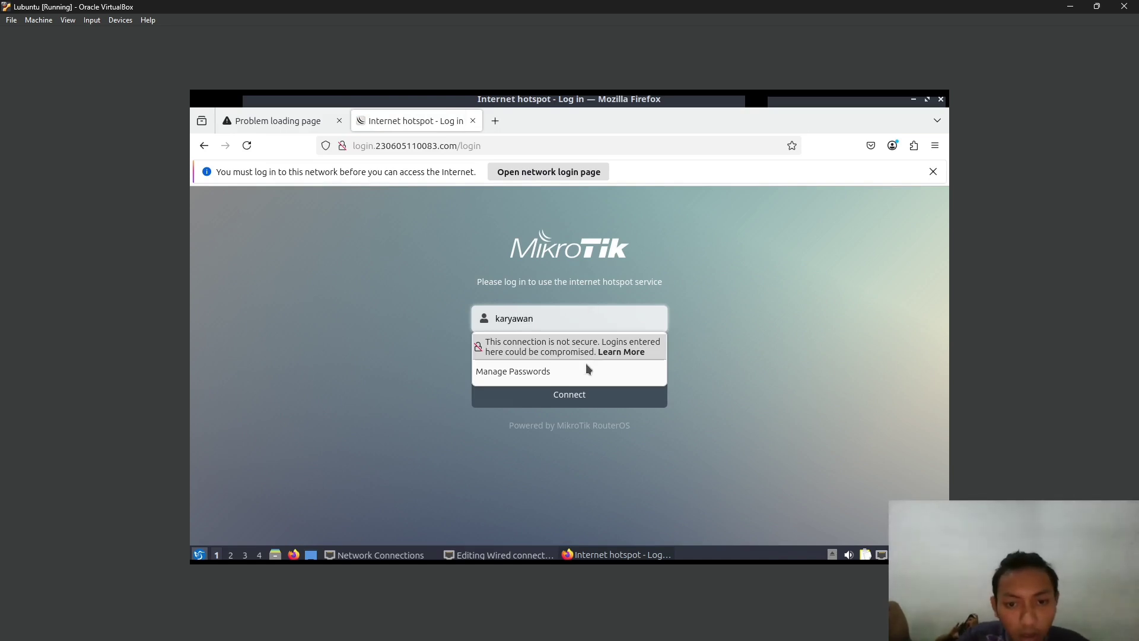
pyautogui.click(587, 371)
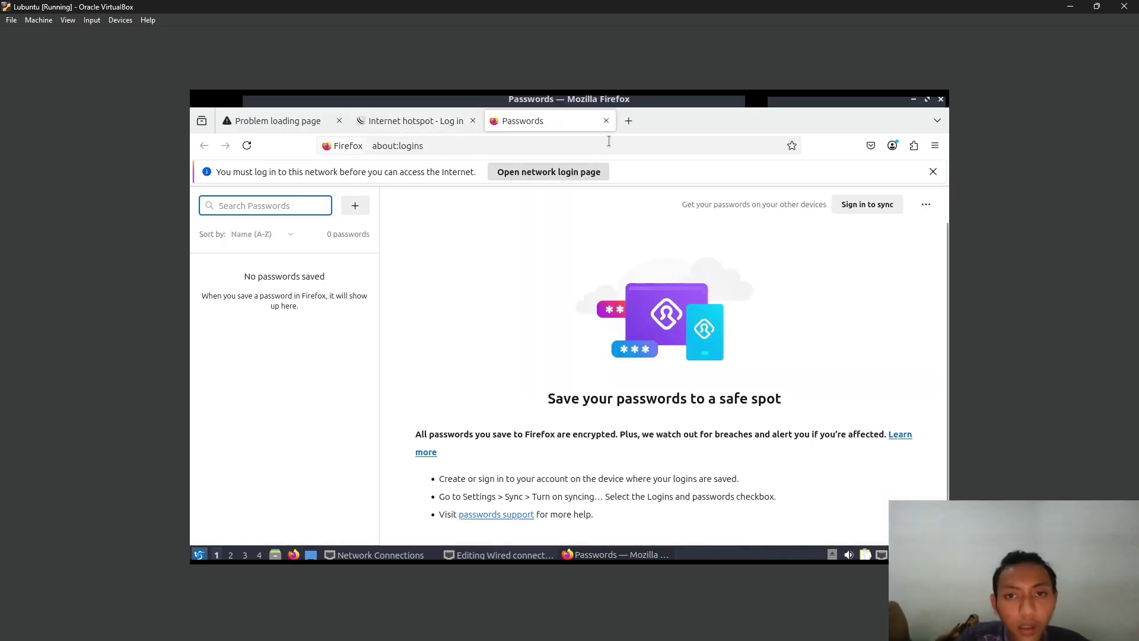
pyautogui.click(606, 121)
pyautogui.click(526, 371)
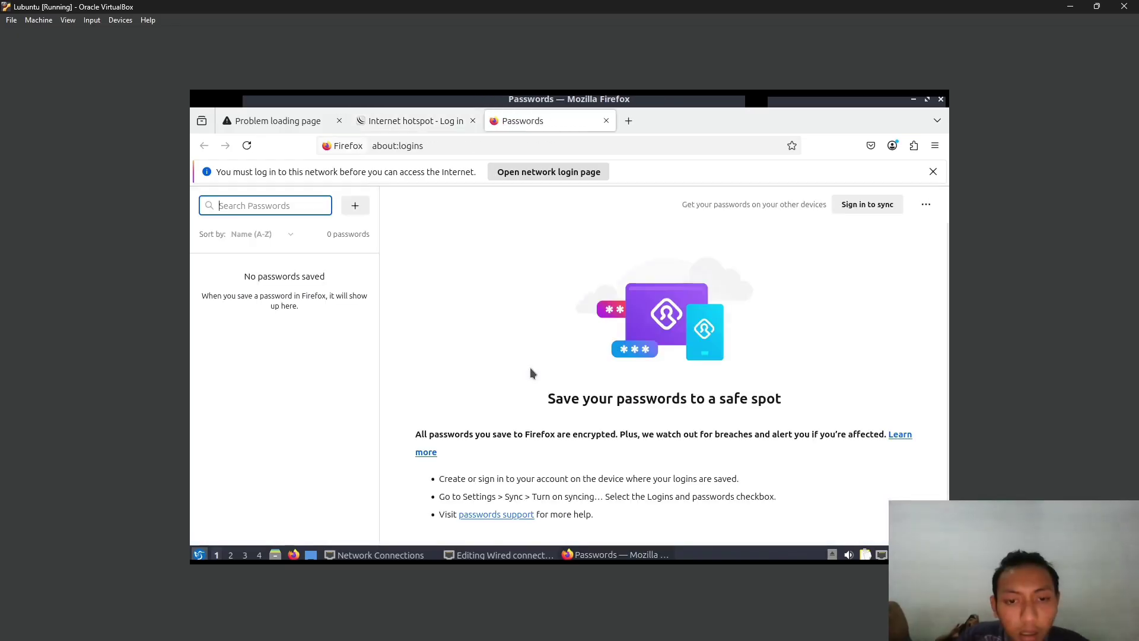
pyautogui.click(433, 123)
pyautogui.click(584, 356)
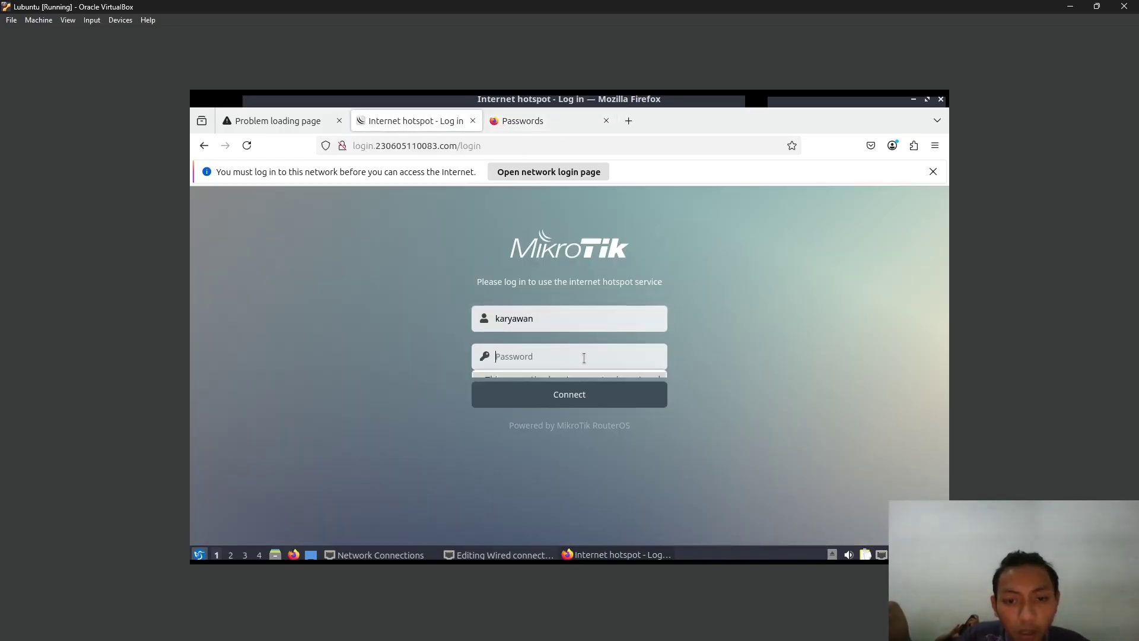
pyautogui.write('ka')
pyautogui.write('•••••')
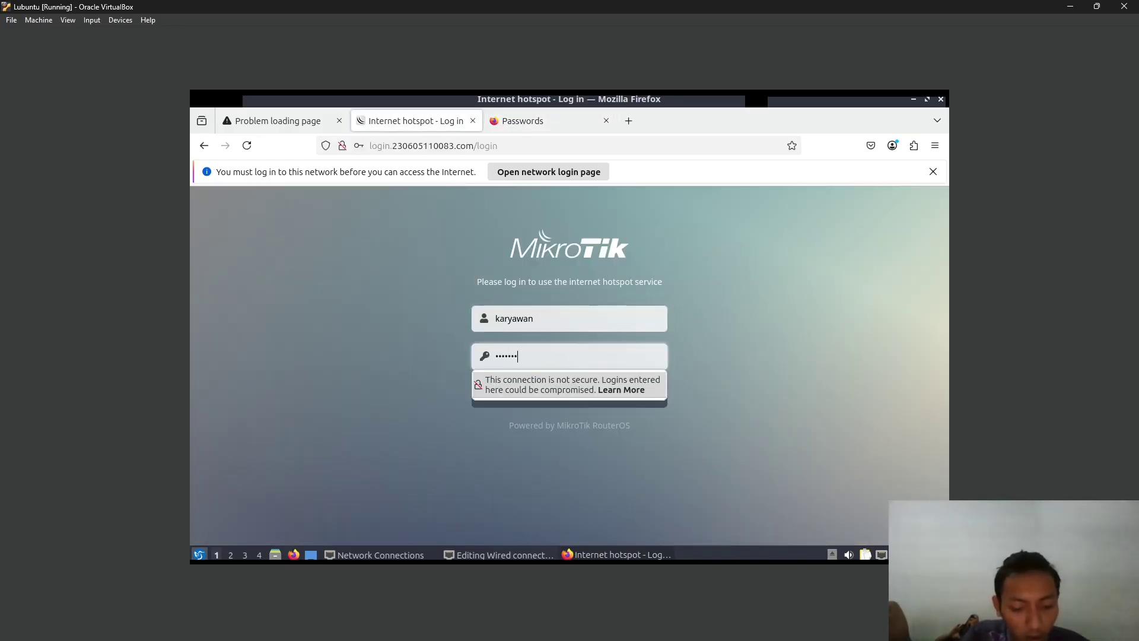
pyautogui.write('••')
pyautogui.press('Return')
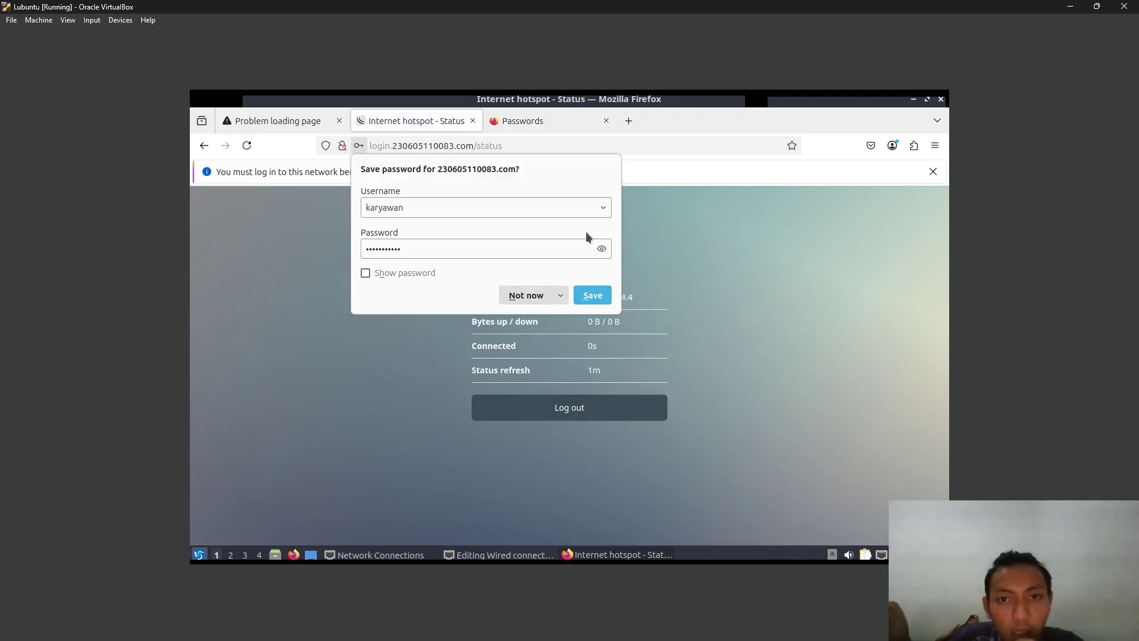
pyautogui.click(530, 121)
pyautogui.click(606, 120)
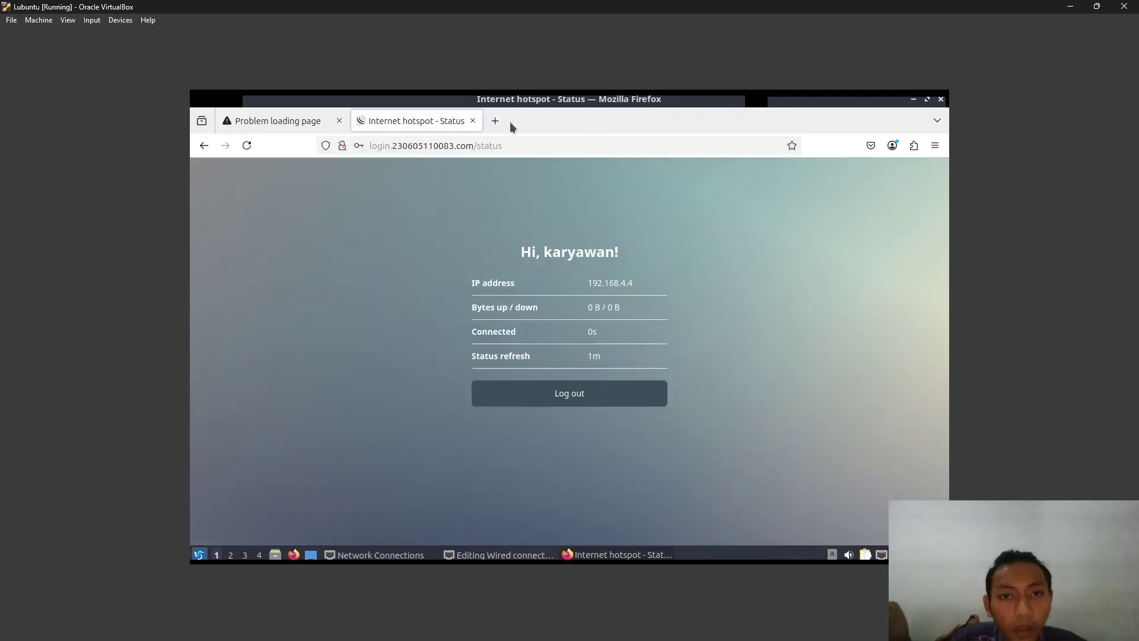
pyautogui.click(509, 121)
# - Search 'speed test' and run a Speedtest by Ookla check, allowing location access
pyautogui.click(517, 152)
pyautogui.write('spee')
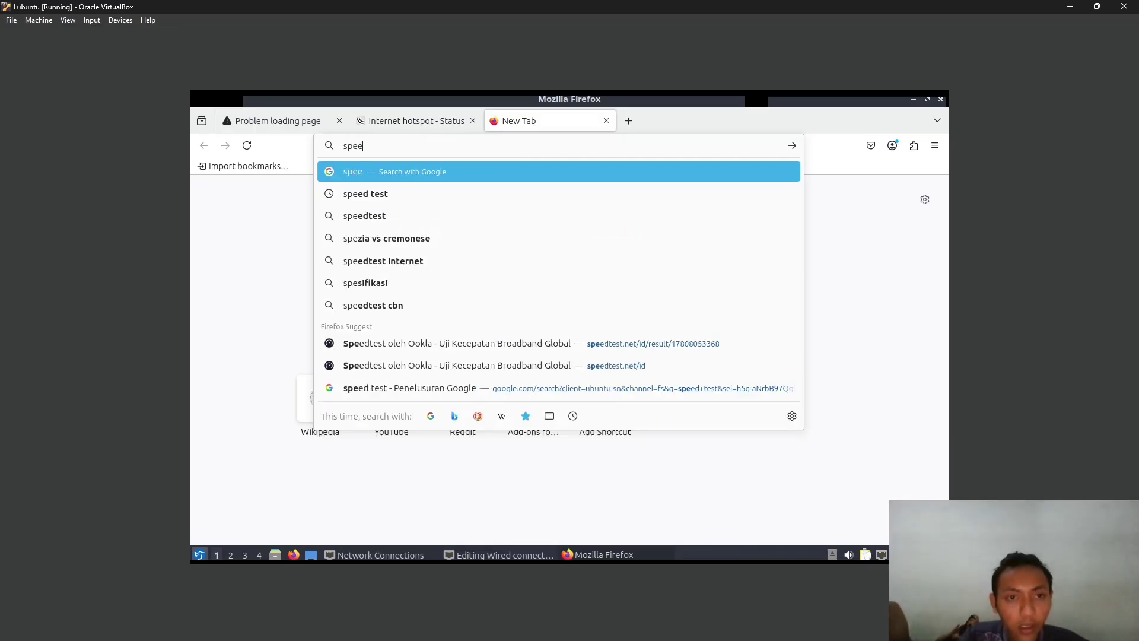
pyautogui.press('Down')
pyautogui.press('Return')
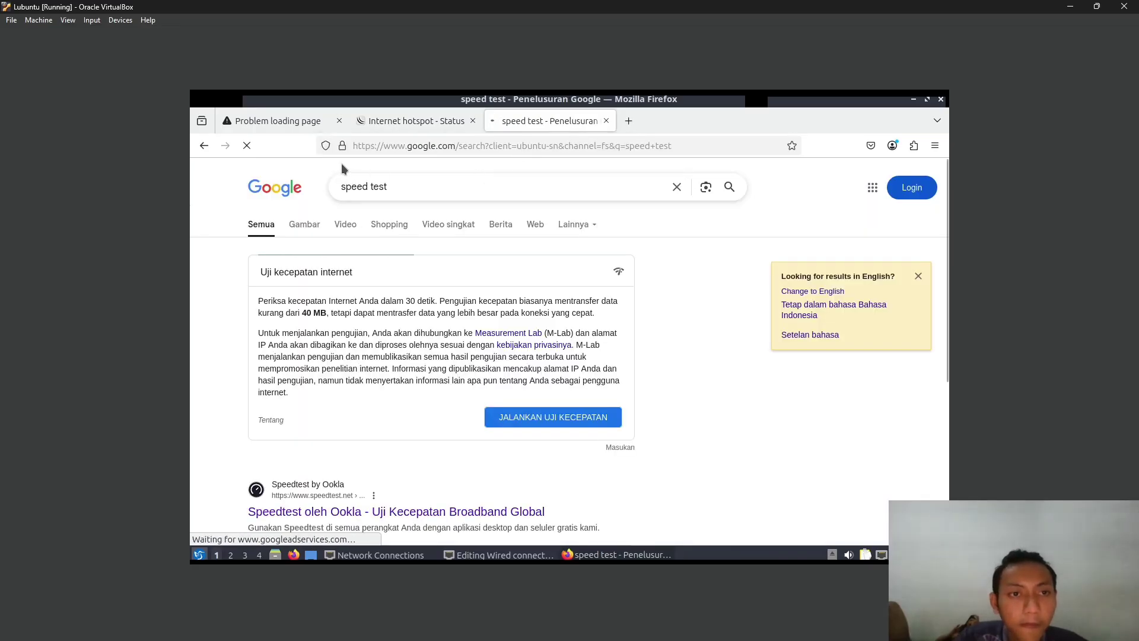
pyautogui.click(339, 120)
pyautogui.click(389, 511)
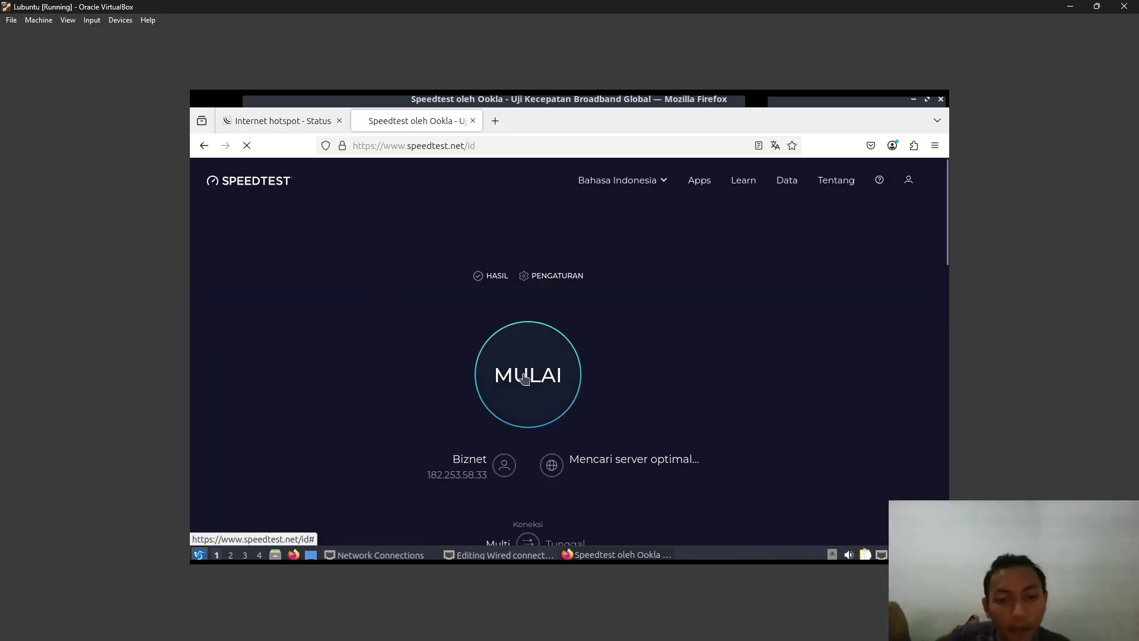
pyautogui.click(534, 374)
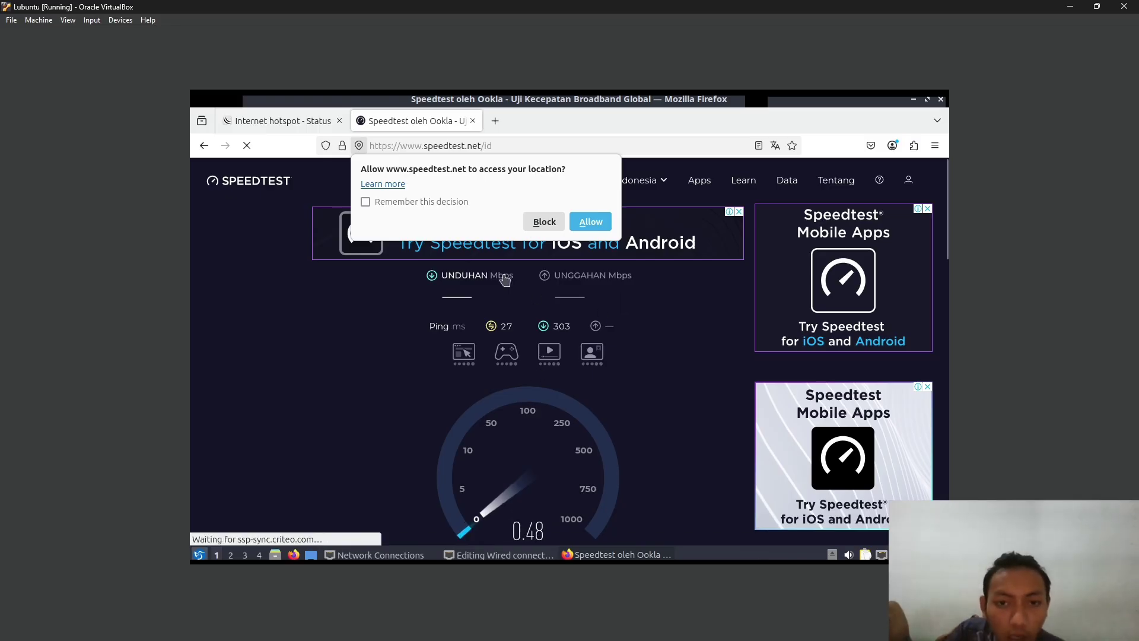
pyautogui.click(589, 222)
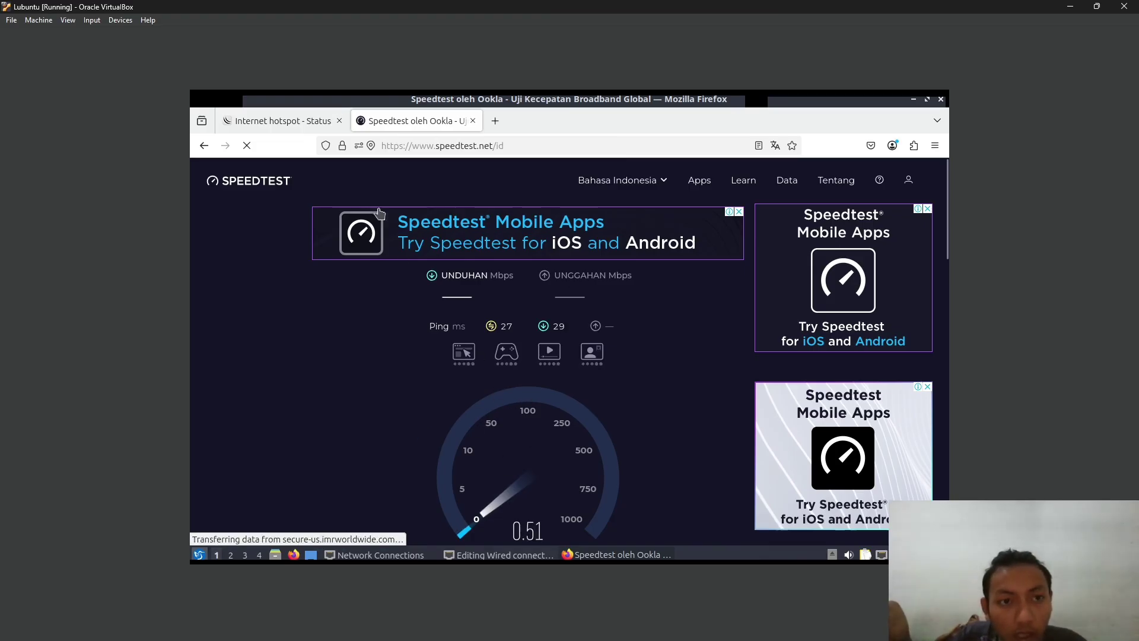
# - Minimize VirtualBox, the recorder and YouTube windows so the GNS3 topology is in front
pyautogui.hotkey('alt', 'Tab')
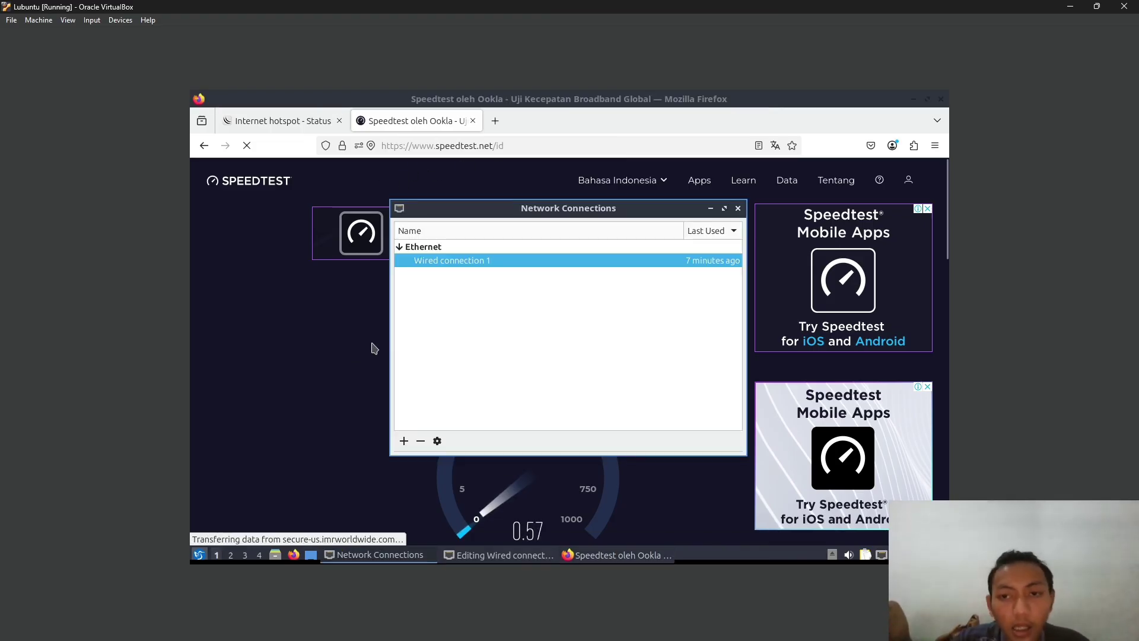
pyautogui.click(1072, 6)
pyautogui.doubleClick(449, 7)
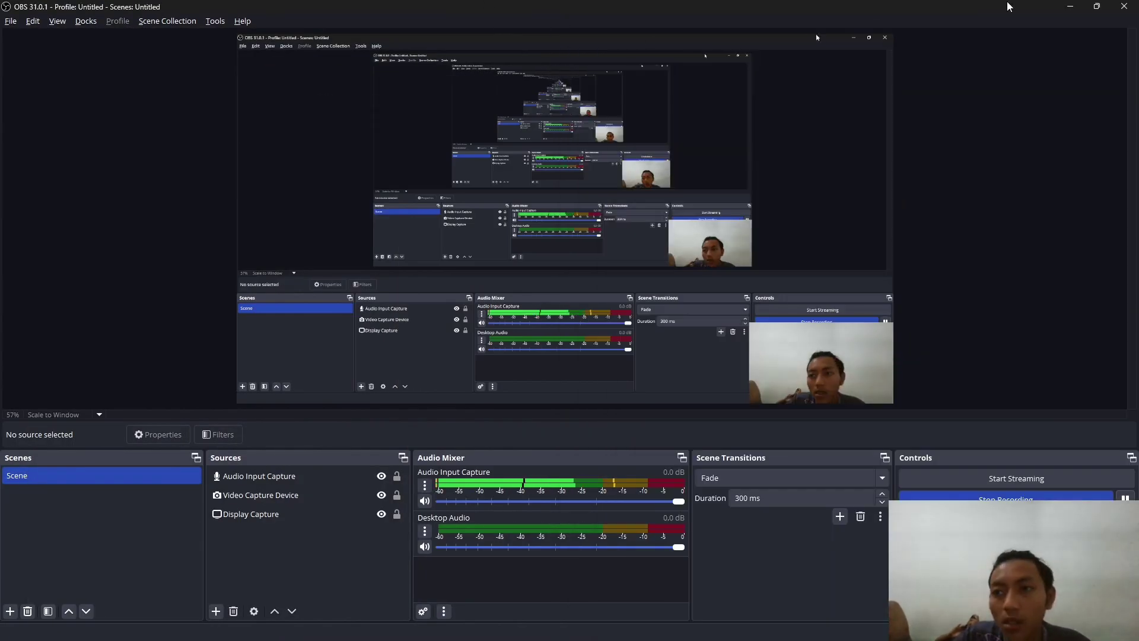
pyautogui.click(1071, 8)
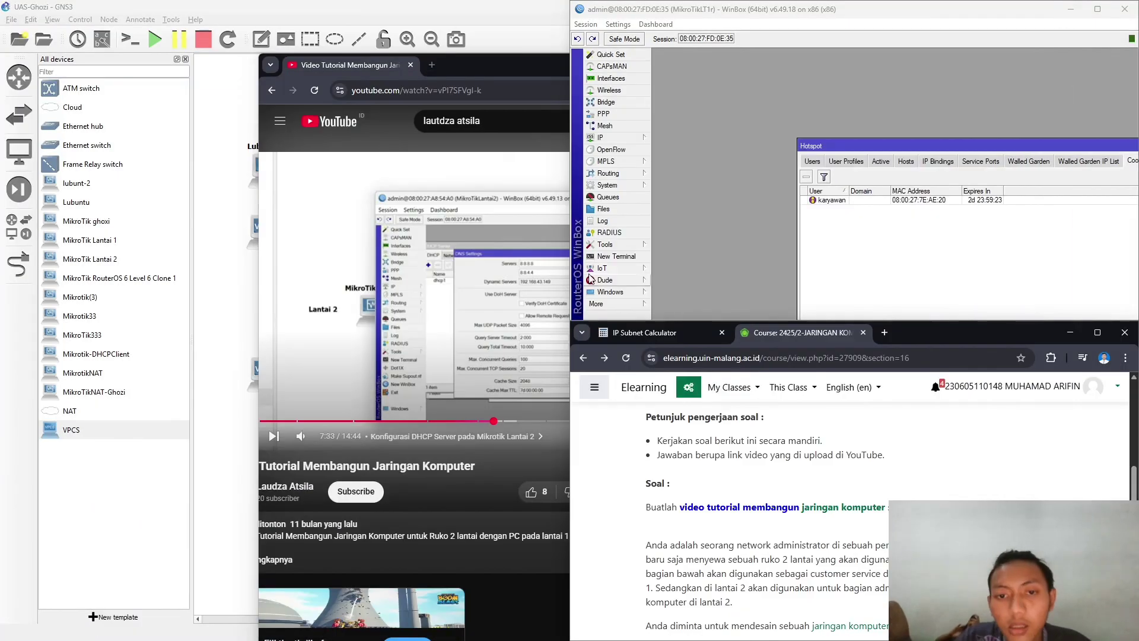
pyautogui.click(461, 68)
pyautogui.click(763, 65)
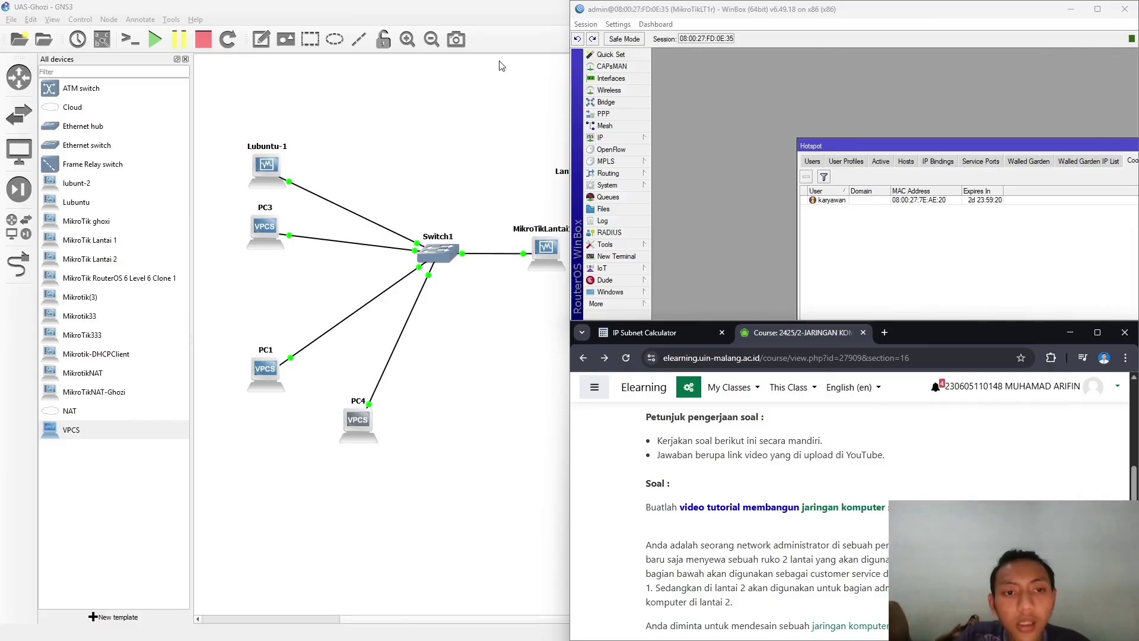
pyautogui.click(500, 169)
# - Reposition the Lantai_1 label and add a MikroTik Lantai 2 router with a switch beside it
pyautogui.moveTo(575, 170); pyautogui.dragTo(541, 180)
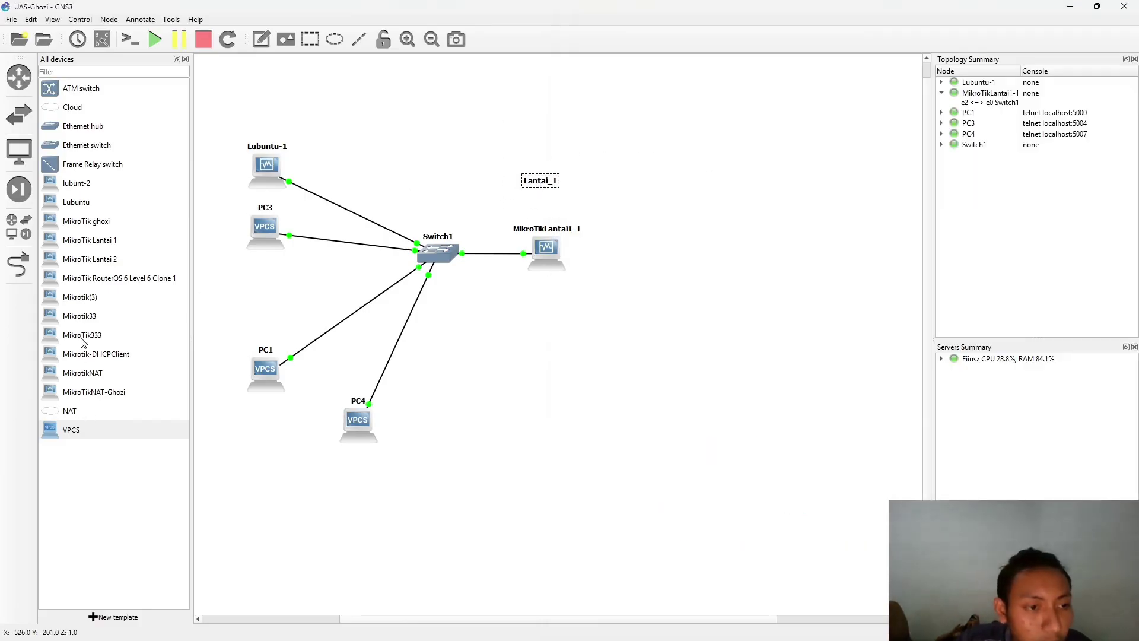
pyautogui.moveTo(99, 264); pyautogui.dragTo(774, 256)
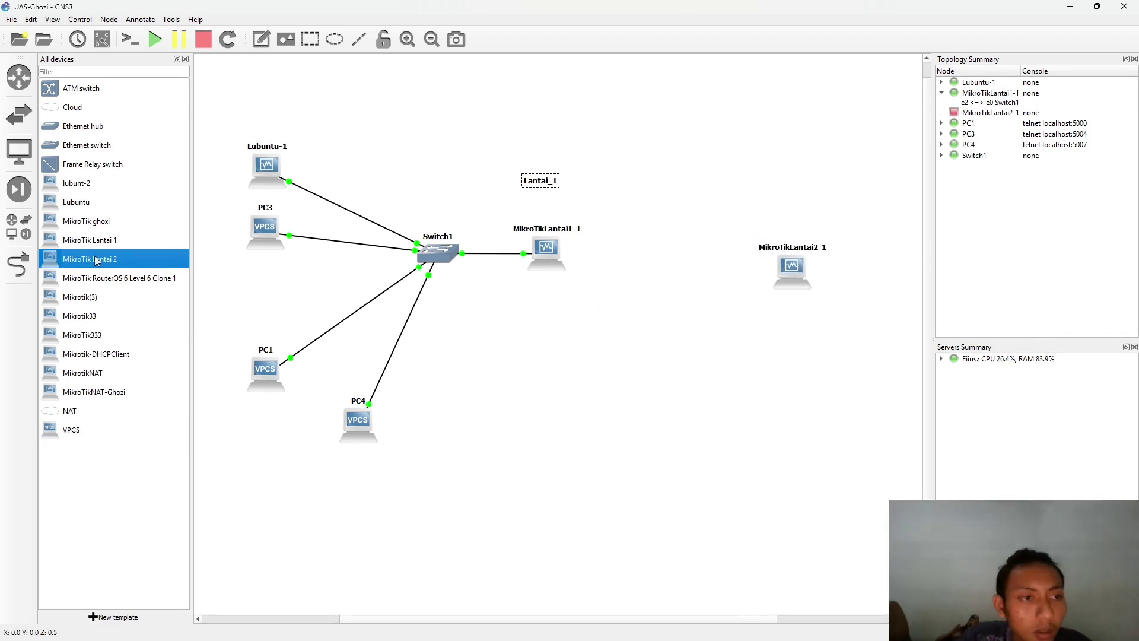
pyautogui.moveTo(88, 145); pyautogui.dragTo(865, 259)
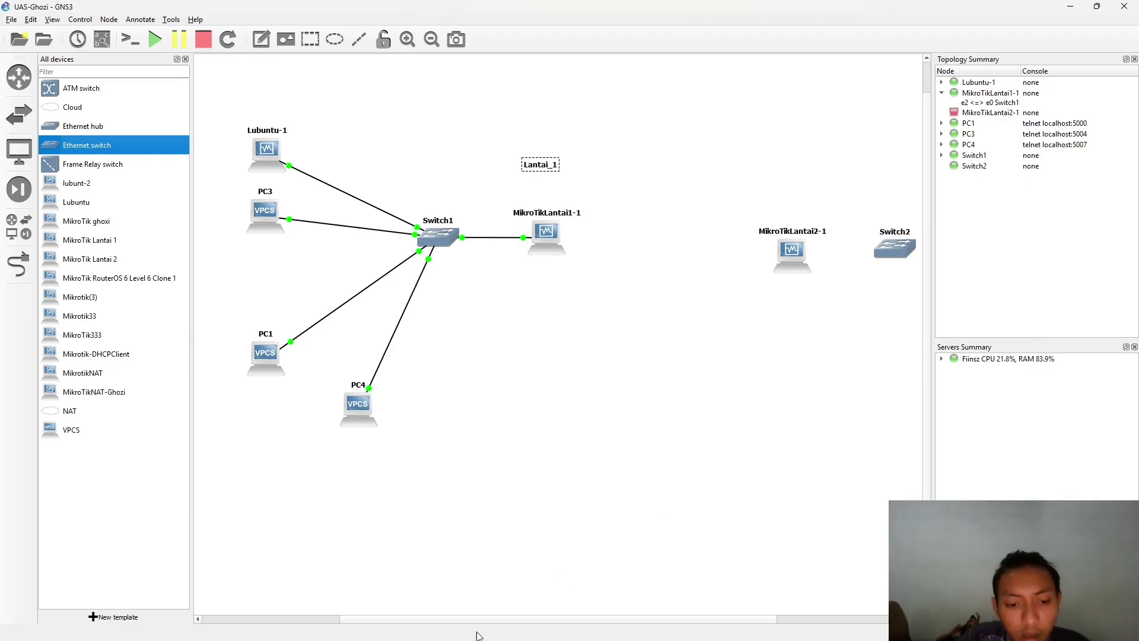
pyautogui.moveTo(486, 621); pyautogui.dragTo(702, 618)
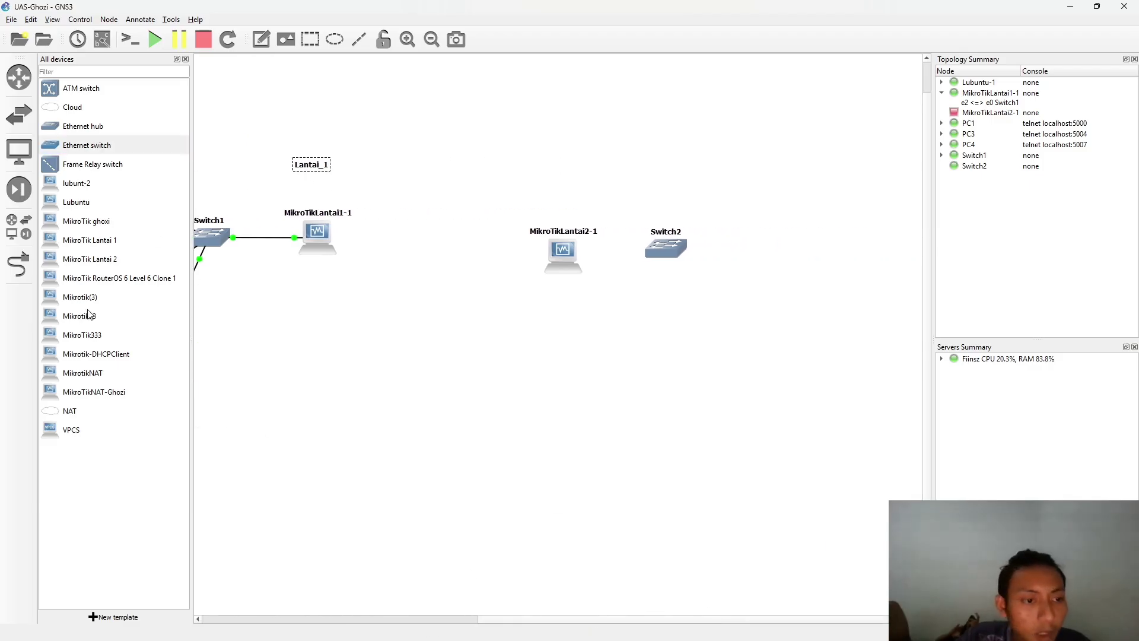
# - Add VPCS nodes PC2, PC5, PC6 and PC7 and attempt to add a Lubuntu machine
pyautogui.moveTo(76, 426); pyautogui.dragTo(803, 211)
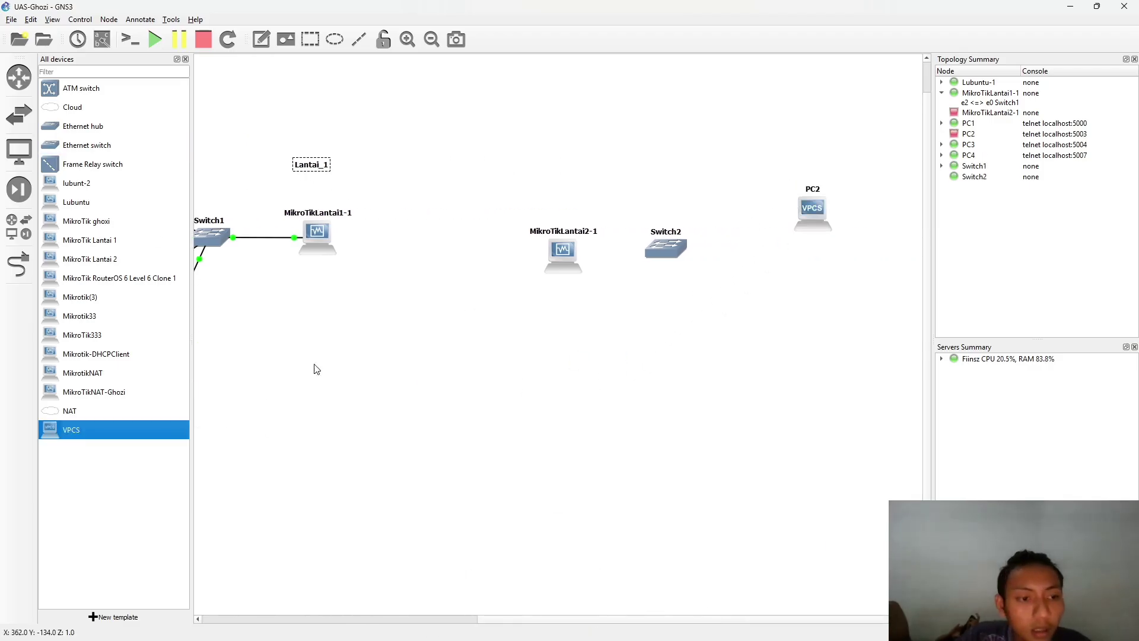
pyautogui.moveTo(131, 426); pyautogui.dragTo(801, 288)
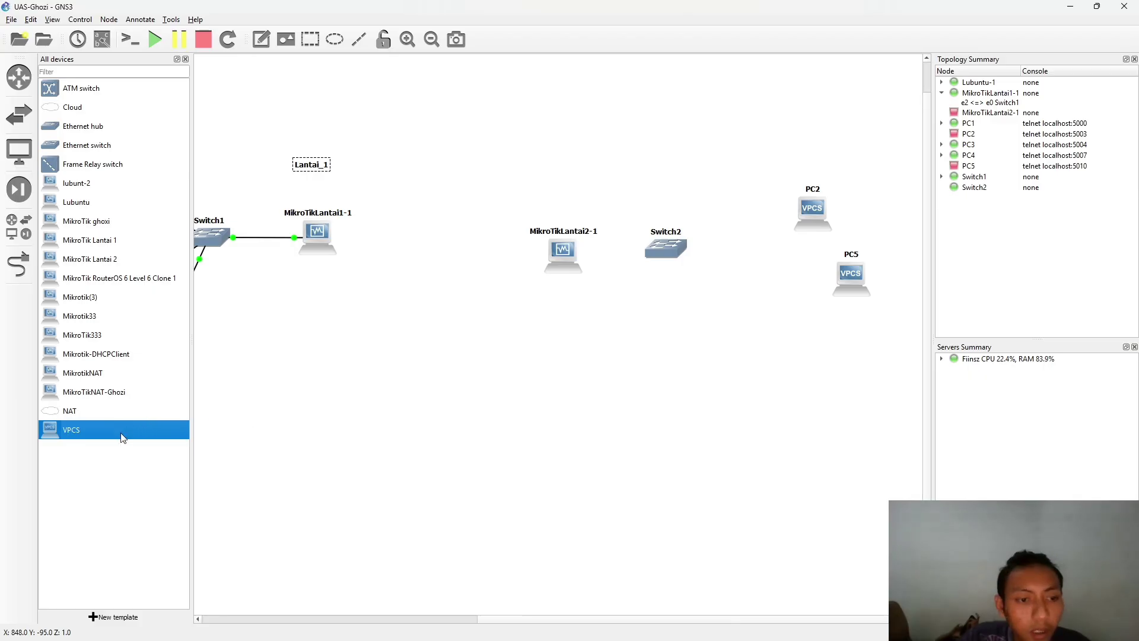
pyautogui.moveTo(123, 437); pyautogui.dragTo(884, 422)
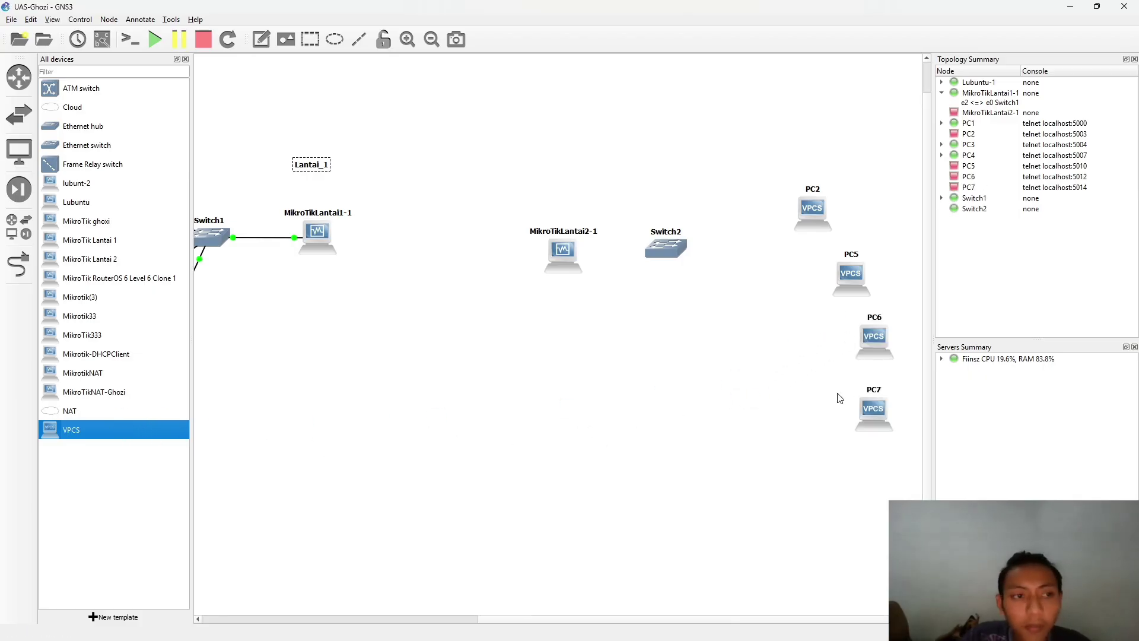
pyautogui.moveTo(95, 243); pyautogui.dragTo(78, 241)
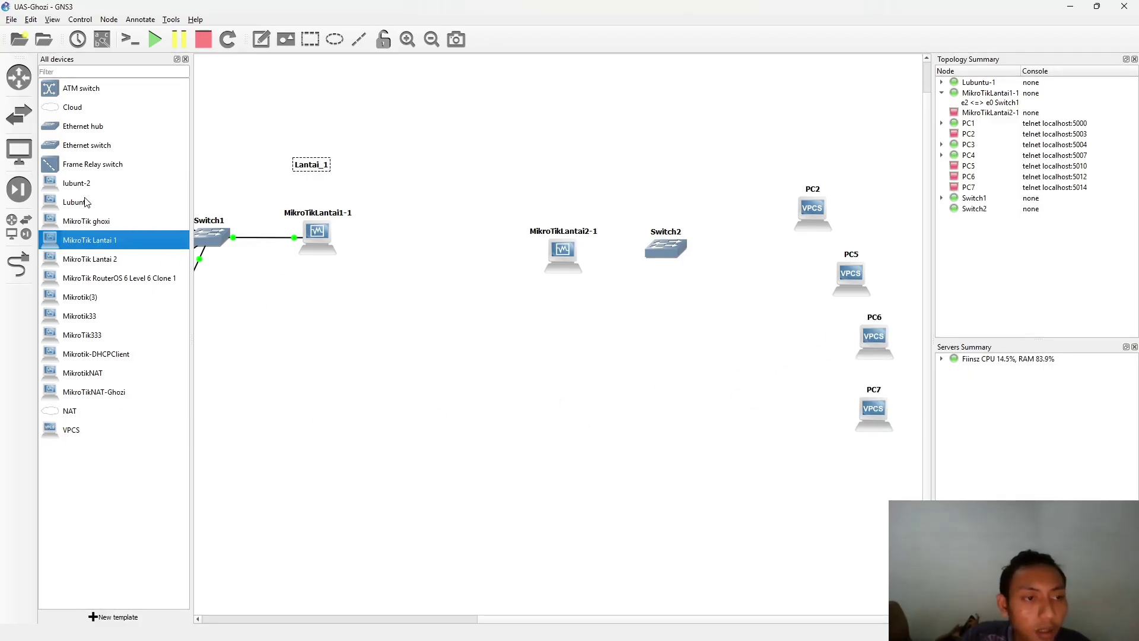
pyautogui.moveTo(87, 199); pyautogui.dragTo(802, 471)
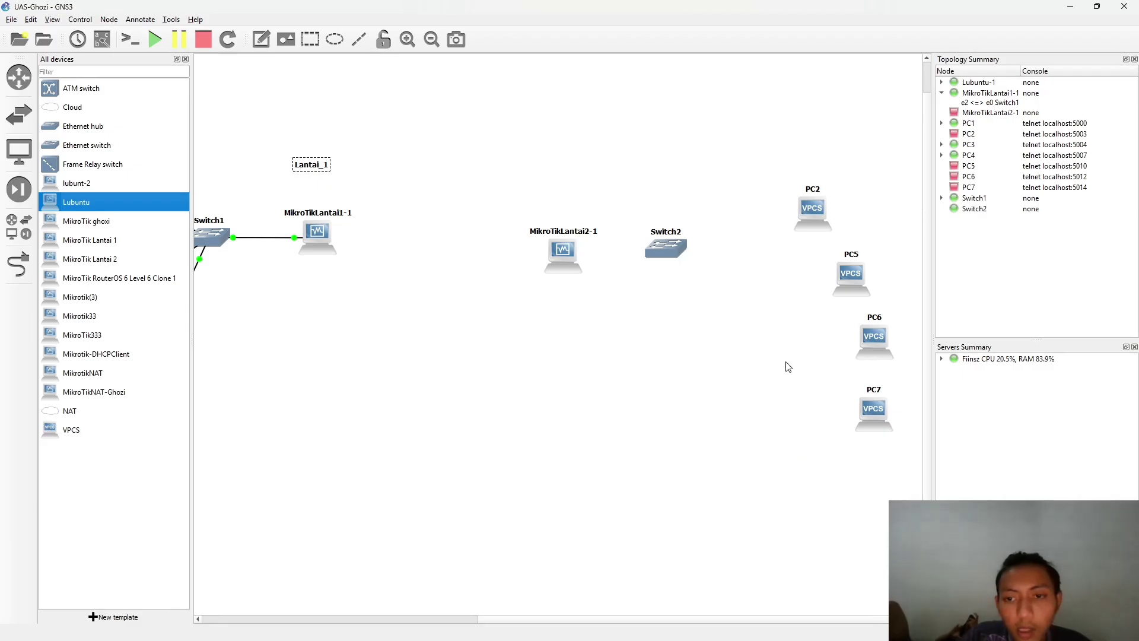
pyautogui.moveTo(307, 284); pyautogui.dragTo(771, 436)
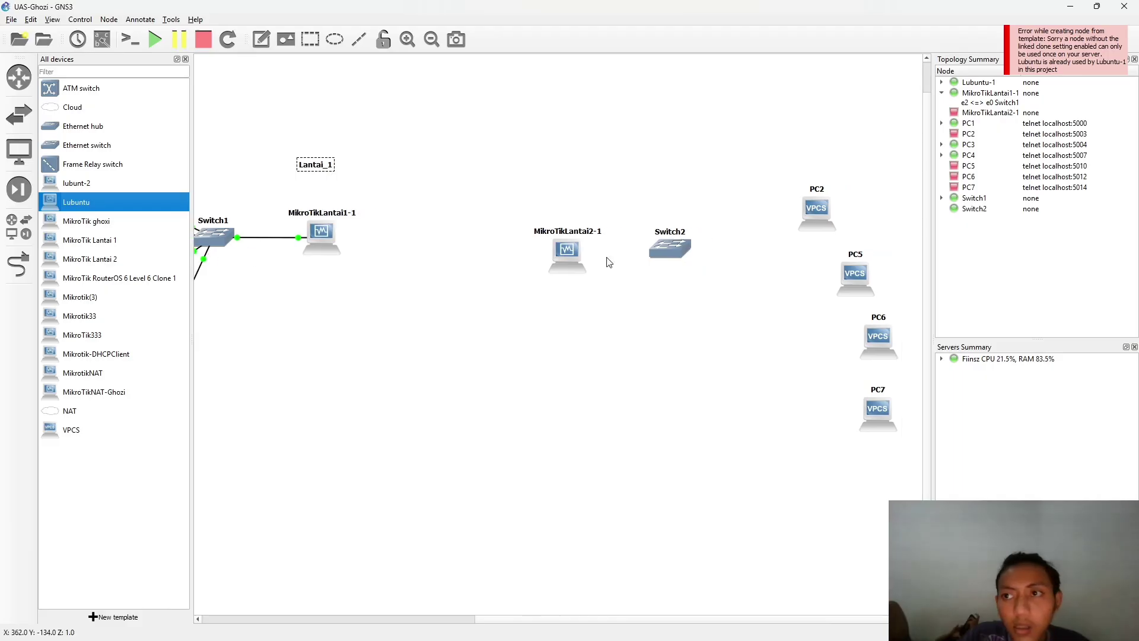
# - Return to the Lubuntu VM and mark its Speedtest result: 0.71 Mbps down, 0.92 Mbps up
pyautogui.hotkey('alt', 'Tab')
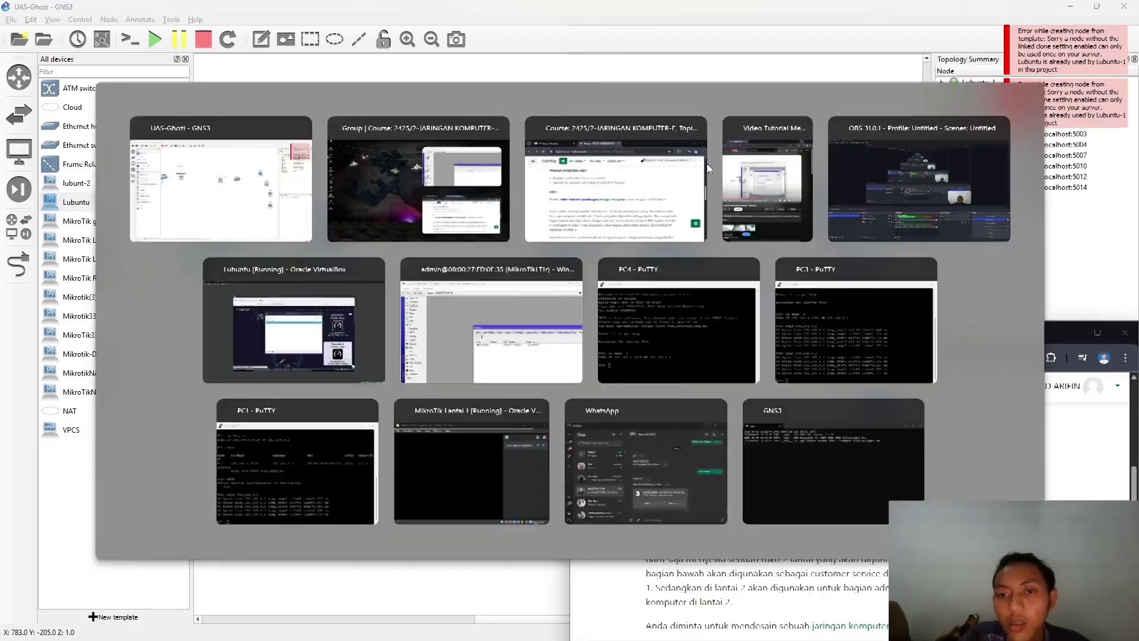
pyautogui.click(435, 316)
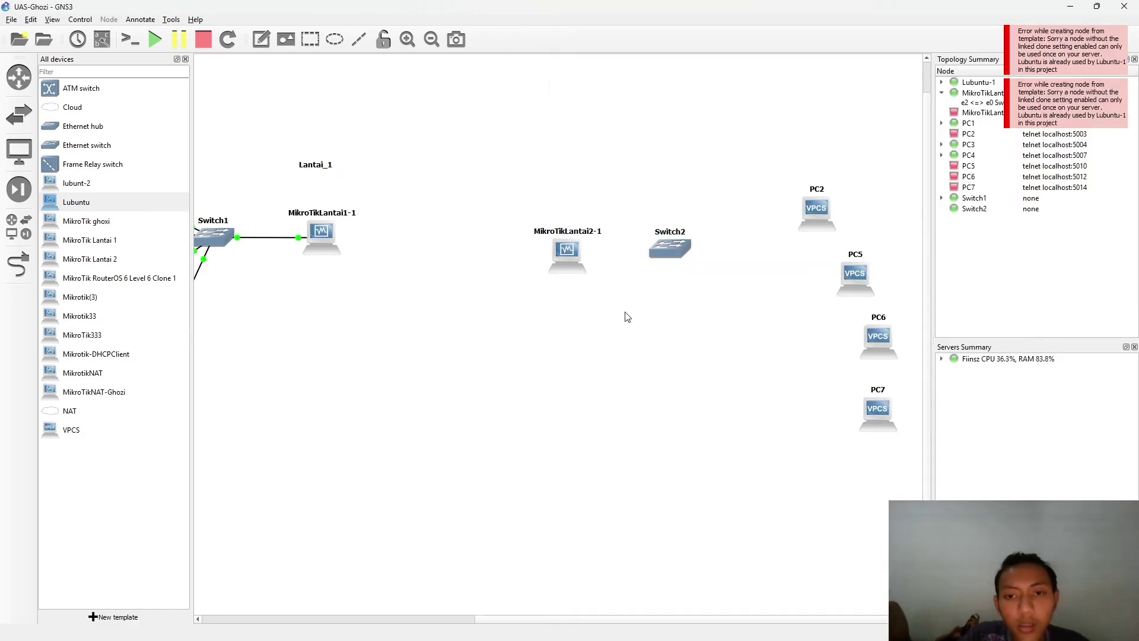
pyautogui.hotkey('alt', 'Tab')
pyautogui.hotkey('alt', 'Tab')
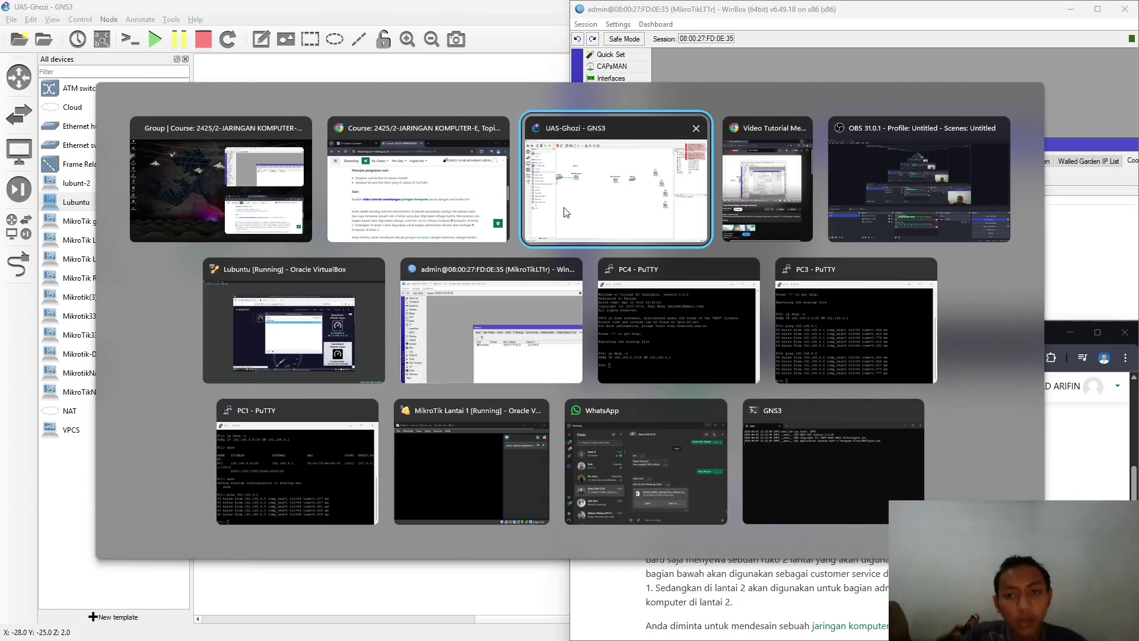
pyautogui.click(293, 323)
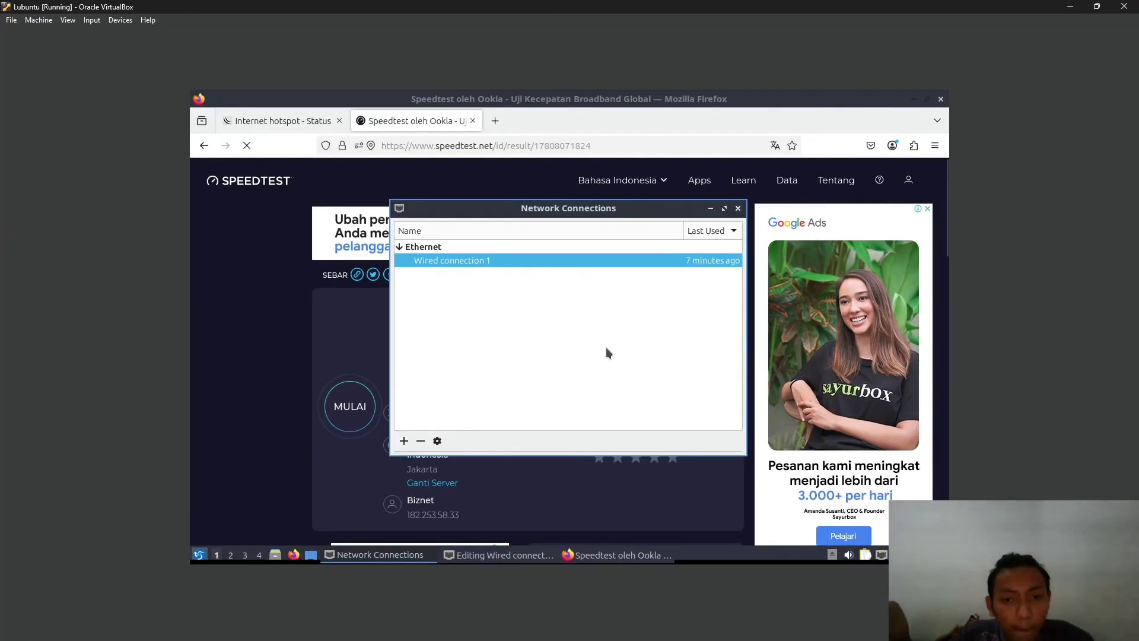
pyautogui.click(307, 293)
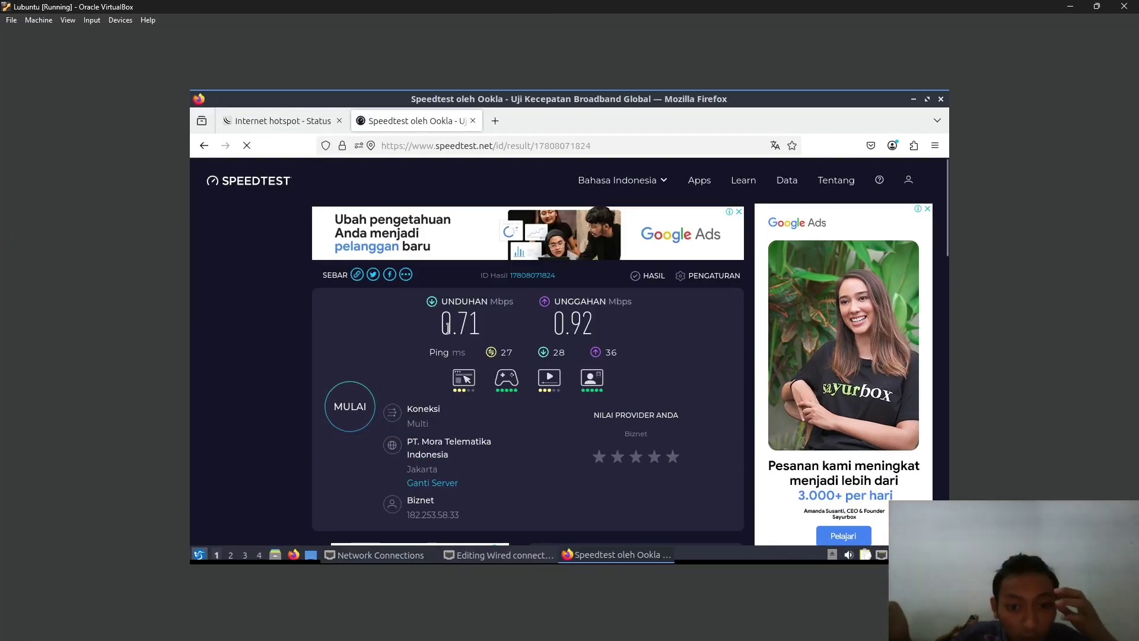
pyautogui.moveTo(449, 326); pyautogui.dragTo(639, 323)
pyautogui.click(578, 317)
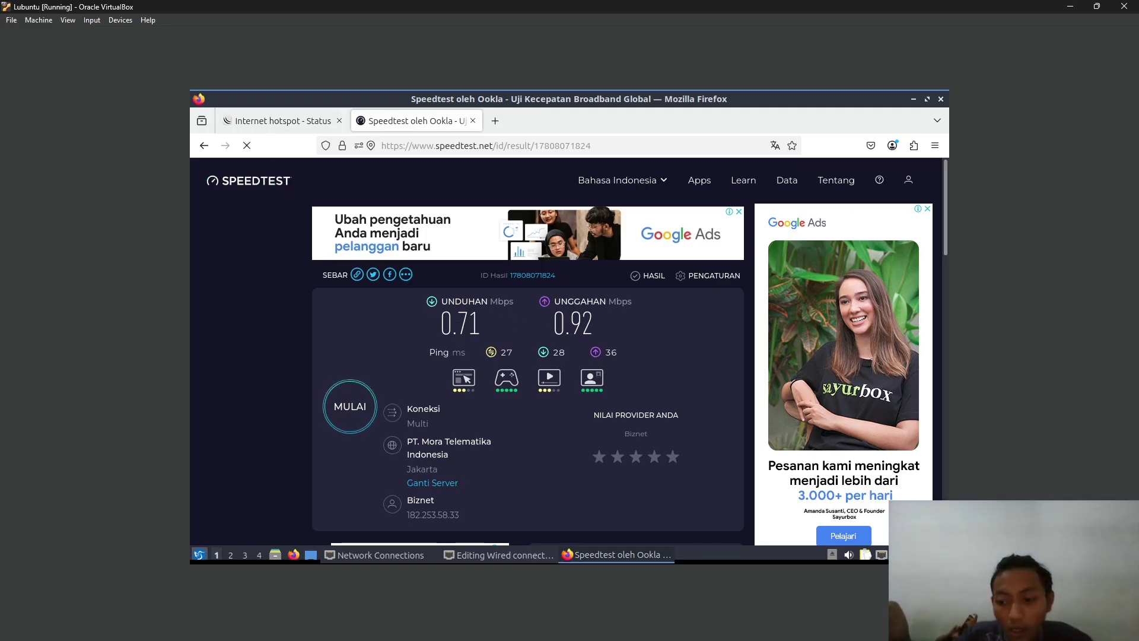
# - Shut down the Lubuntu VM via the start menu's Leave > Shutdown and confirm
pyautogui.click(199, 555)
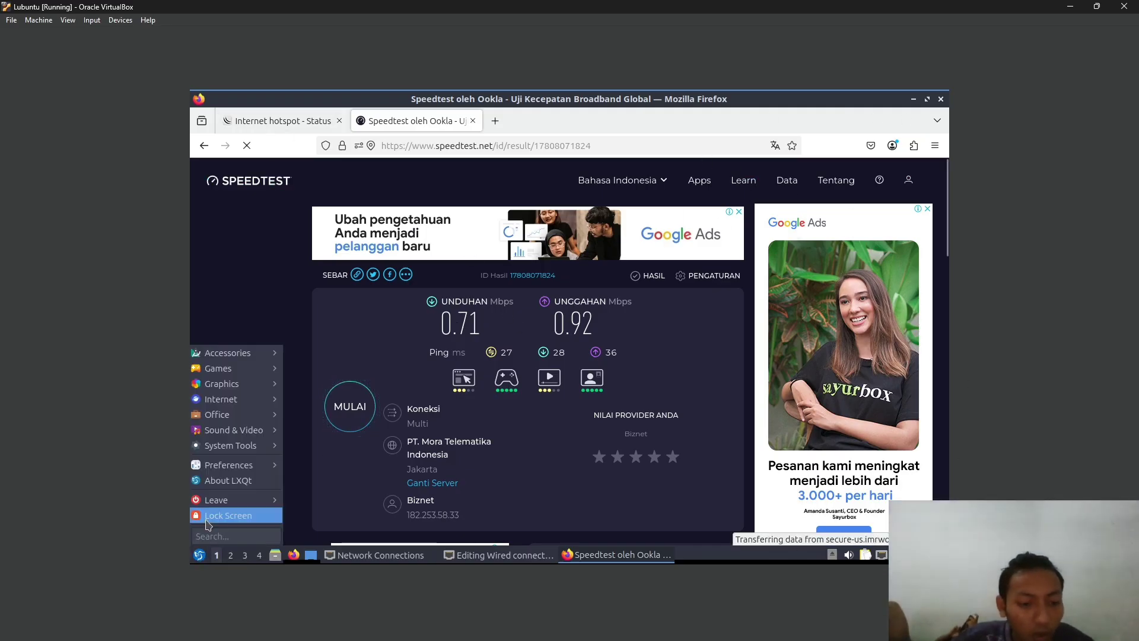
pyautogui.moveTo(267, 500)
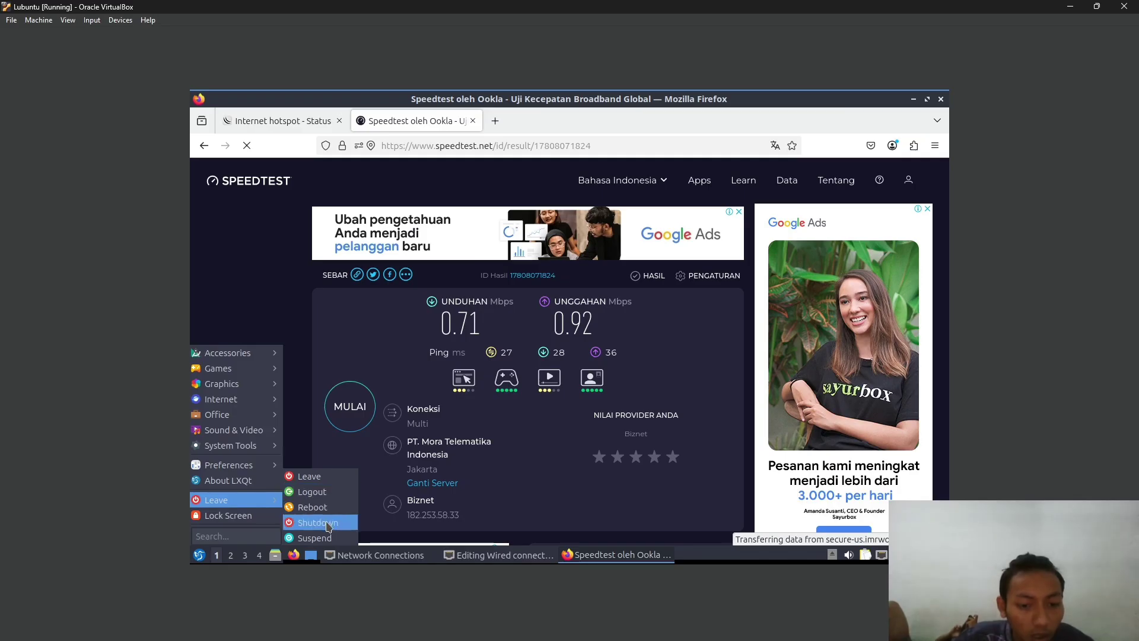
pyautogui.click(317, 522)
pyautogui.click(663, 306)
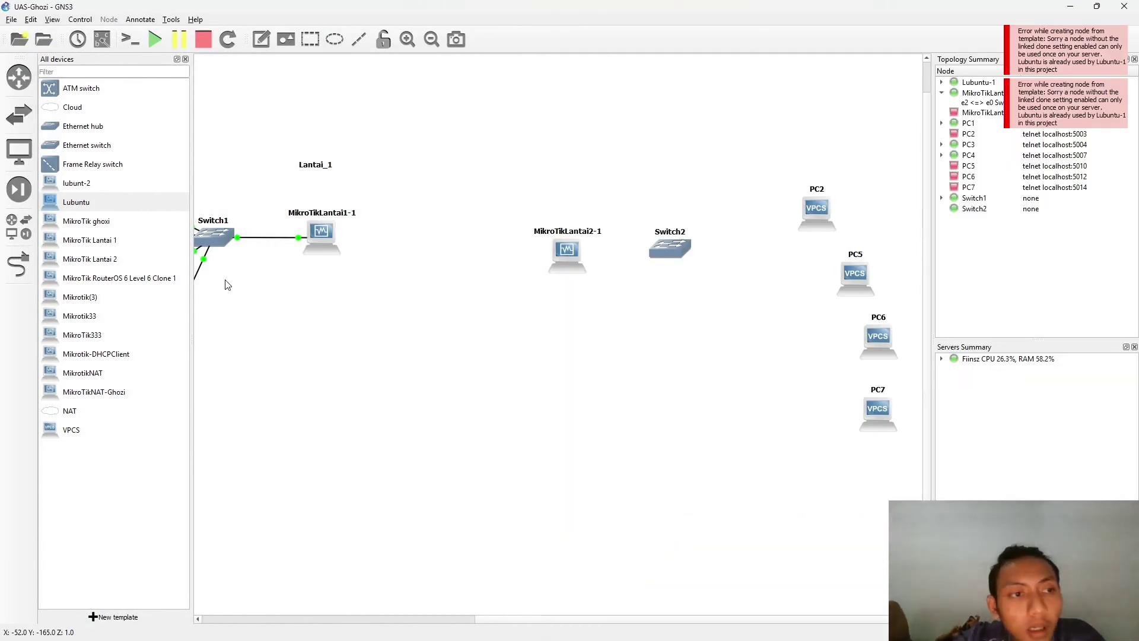
# - Stop all running devices in the GNS3 topology and confirm
pyautogui.hscroll(-10, 211, 117)
pyautogui.click(203, 39)
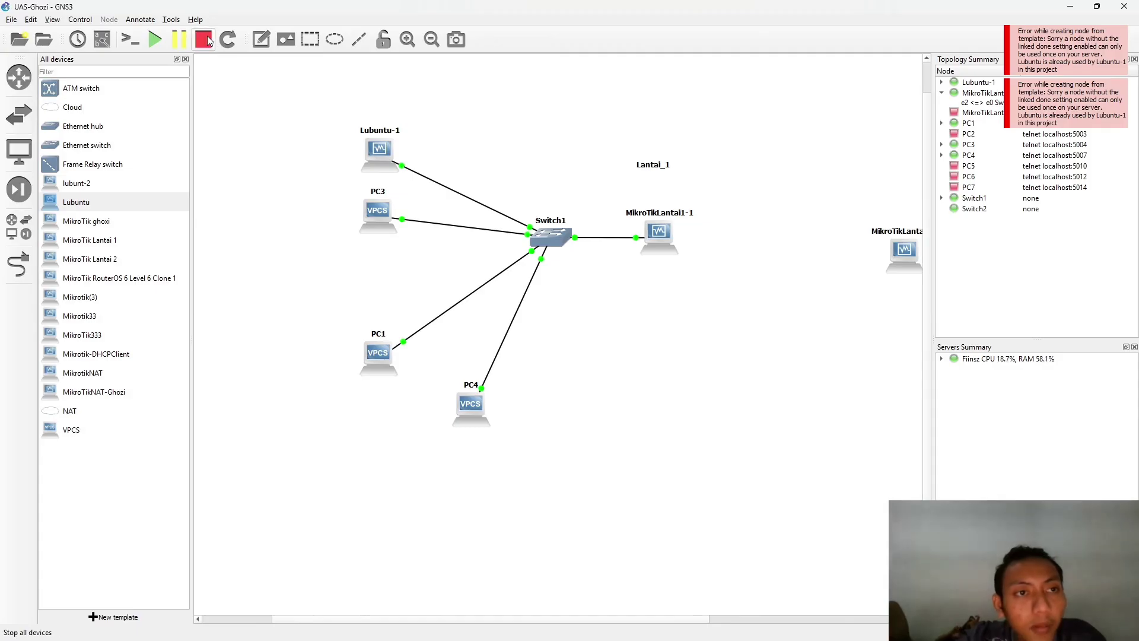
pyautogui.click(596, 338)
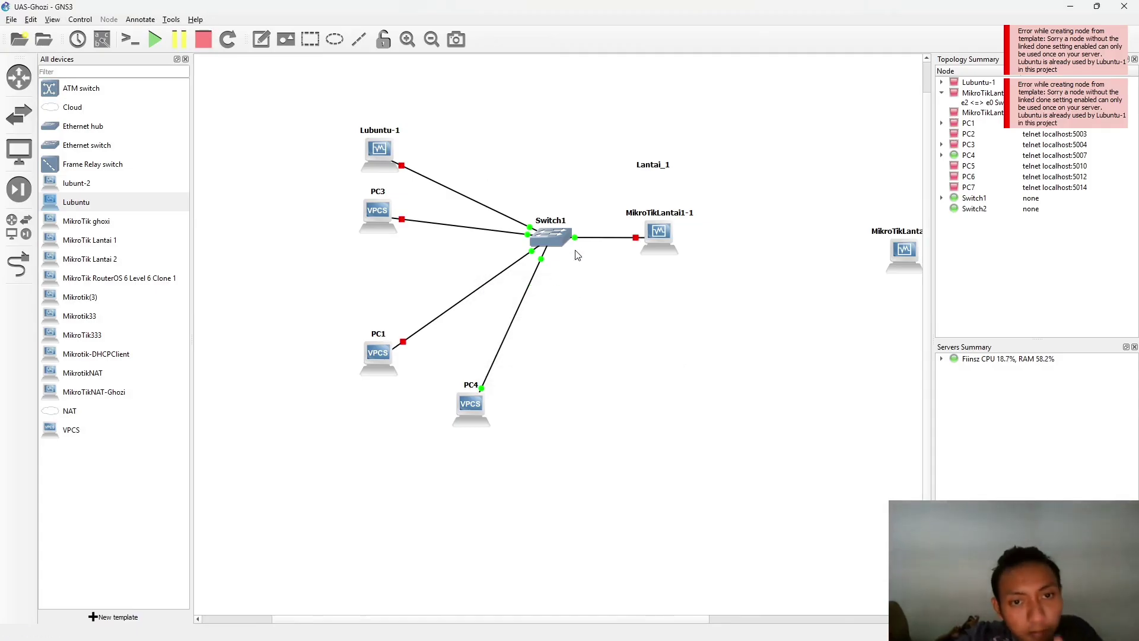
pyautogui.hscroll(7, 577, 239)
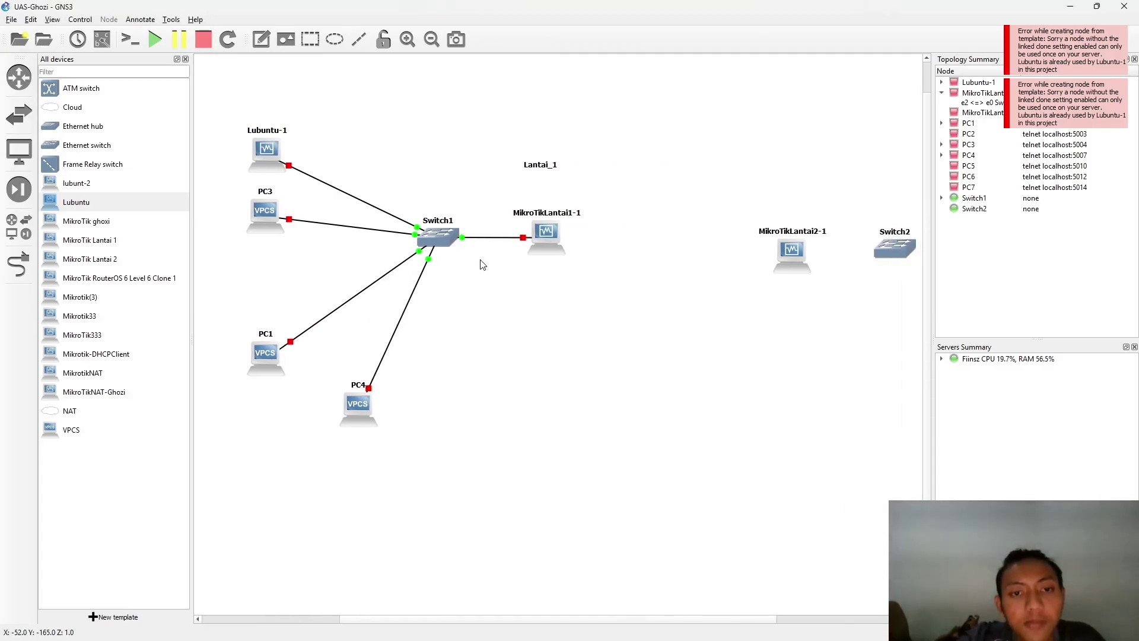
pyautogui.hscroll(3, 523, 257)
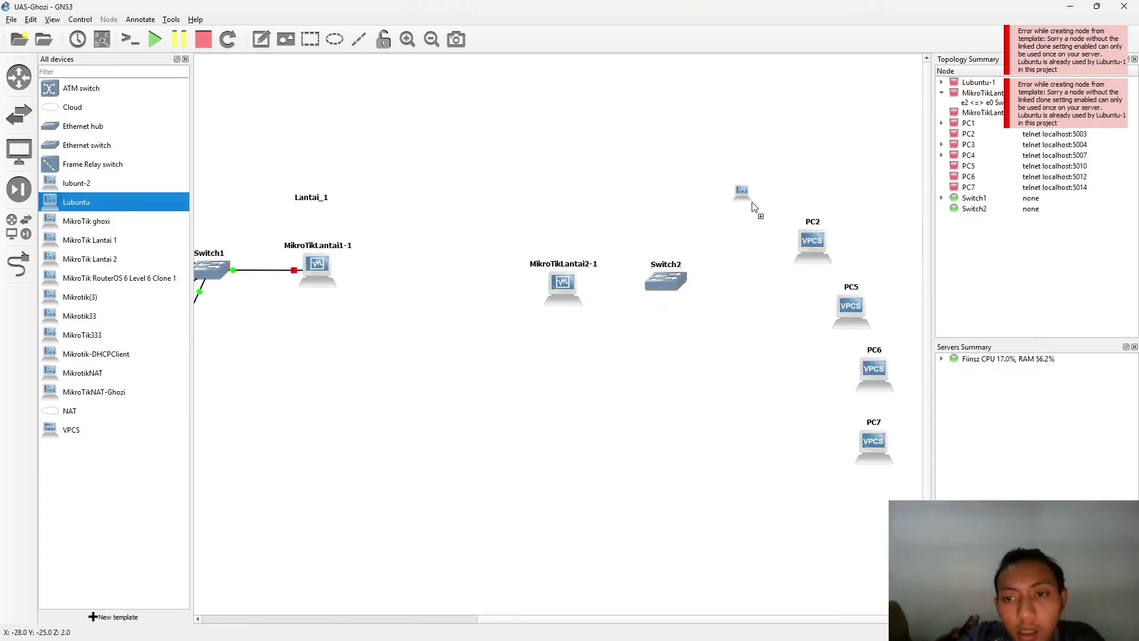
# - Rearrange PC2, PC5, PC6 and PC7 around Switch2
pyautogui.moveTo(818, 244); pyautogui.dragTo(853, 212)
pyautogui.moveTo(855, 323); pyautogui.dragTo(848, 288)
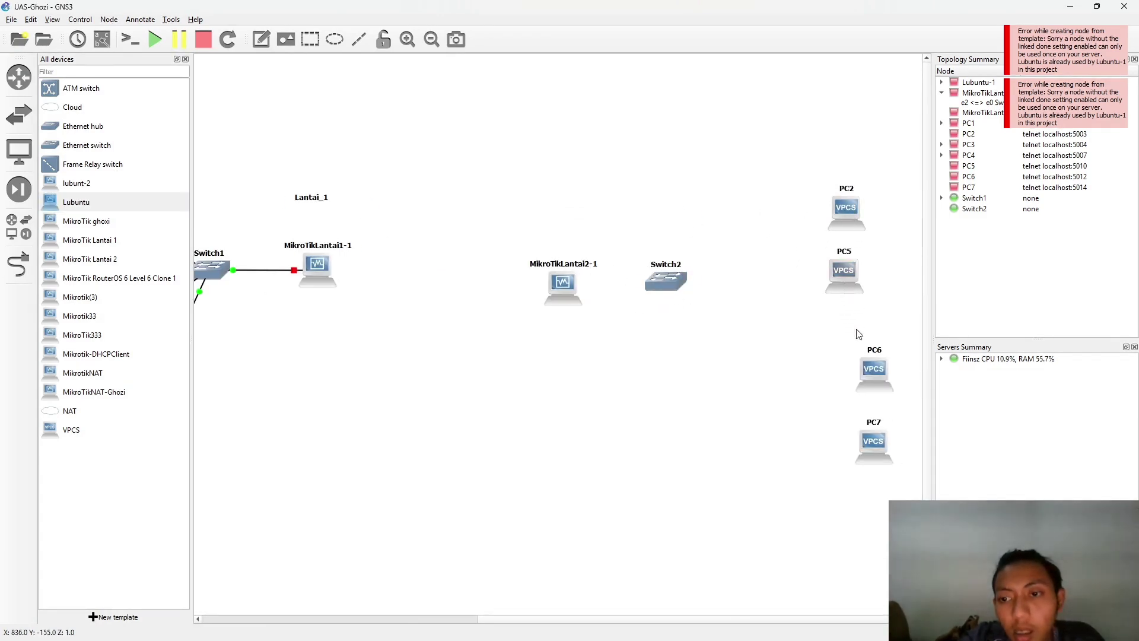
pyautogui.moveTo(873, 371); pyautogui.dragTo(836, 342)
pyautogui.moveTo(862, 458); pyautogui.dragTo(768, 429)
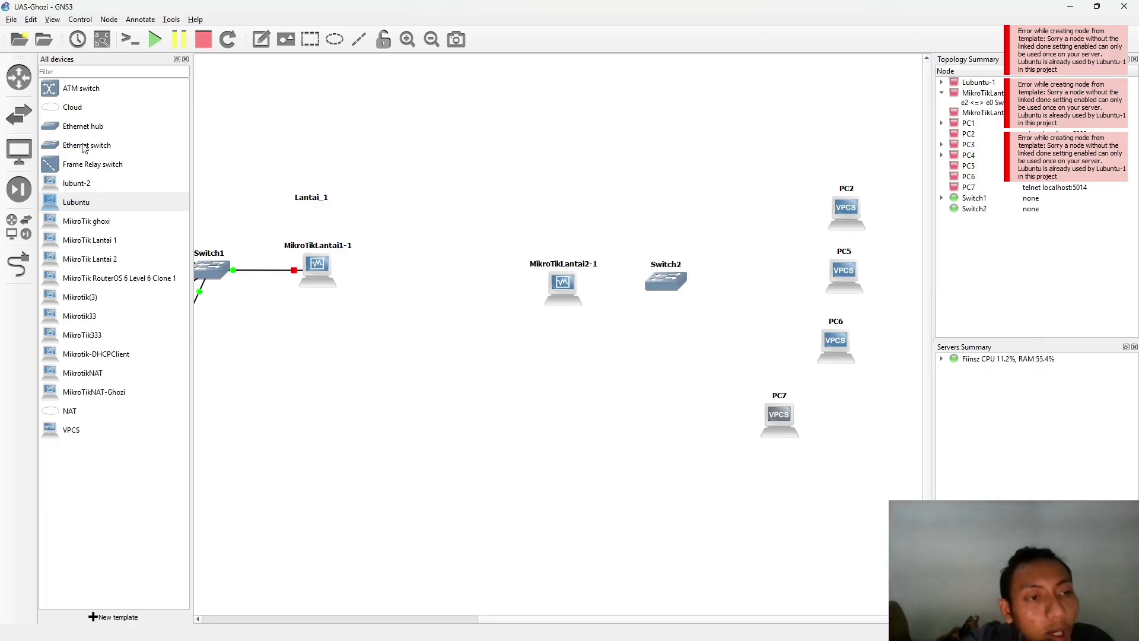
# - Add a lubunt-2 node and try linking Switch2 Ethernet0 to MikroTikLantai2-1 Ethernet1
pyautogui.moveTo(70, 189); pyautogui.dragTo(771, 179)
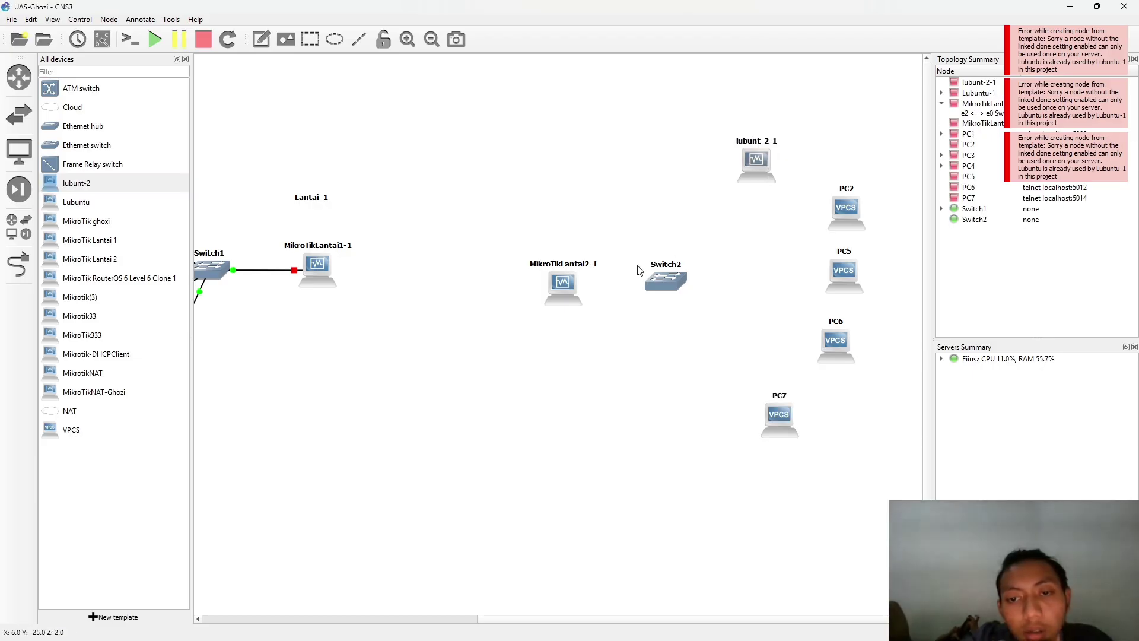
pyautogui.click(18, 264)
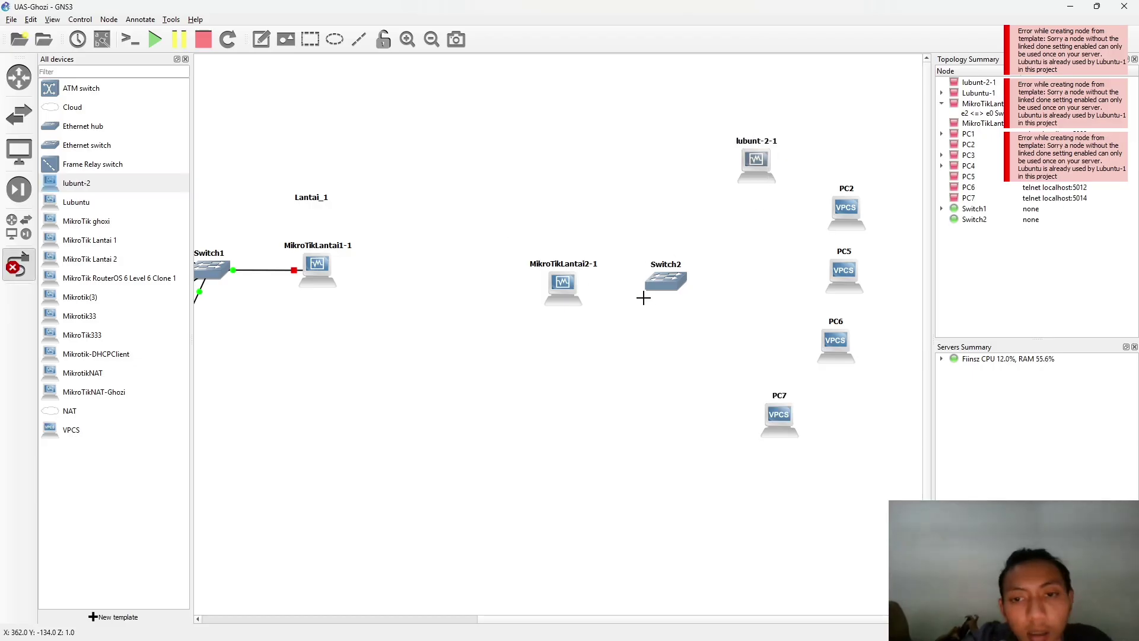
pyautogui.click(665, 276)
pyautogui.click(695, 290)
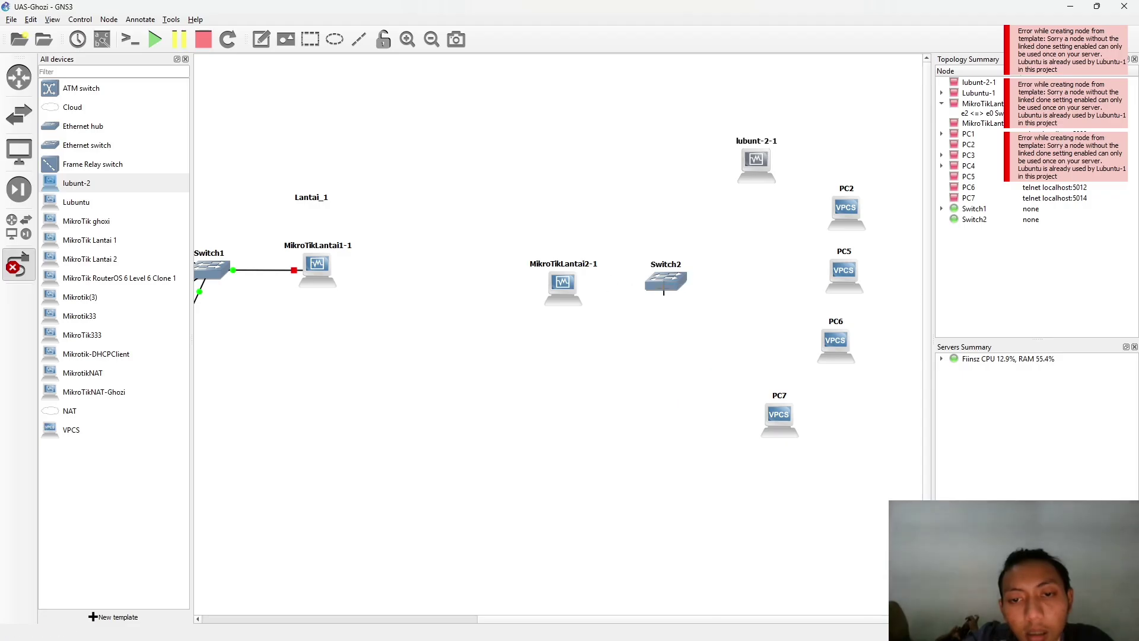
pyautogui.click(573, 291)
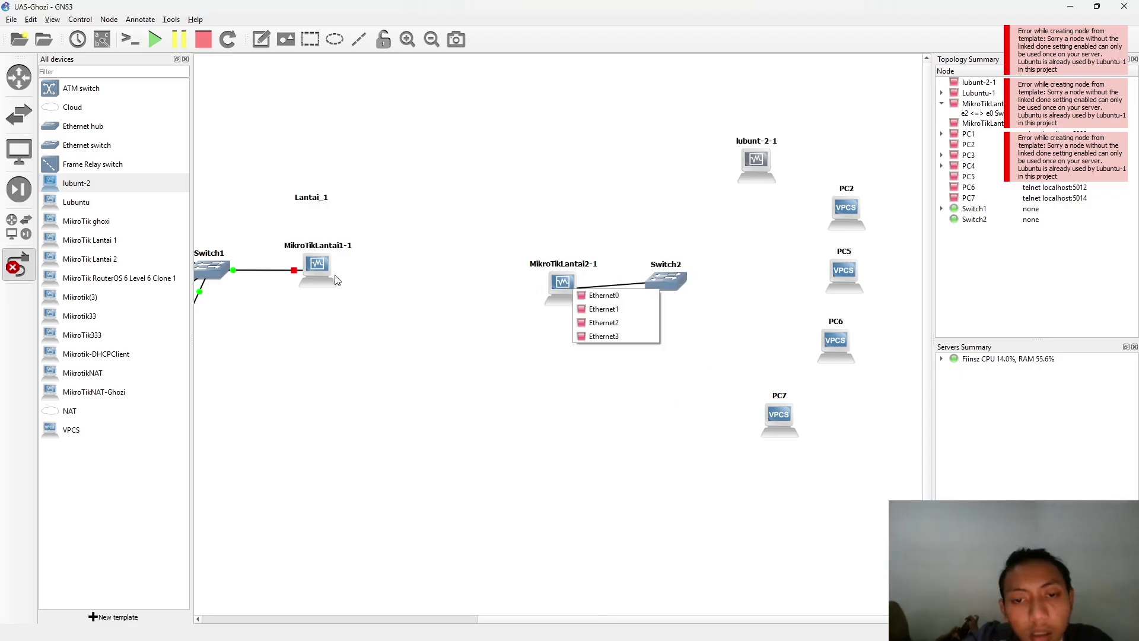
pyautogui.click(614, 309)
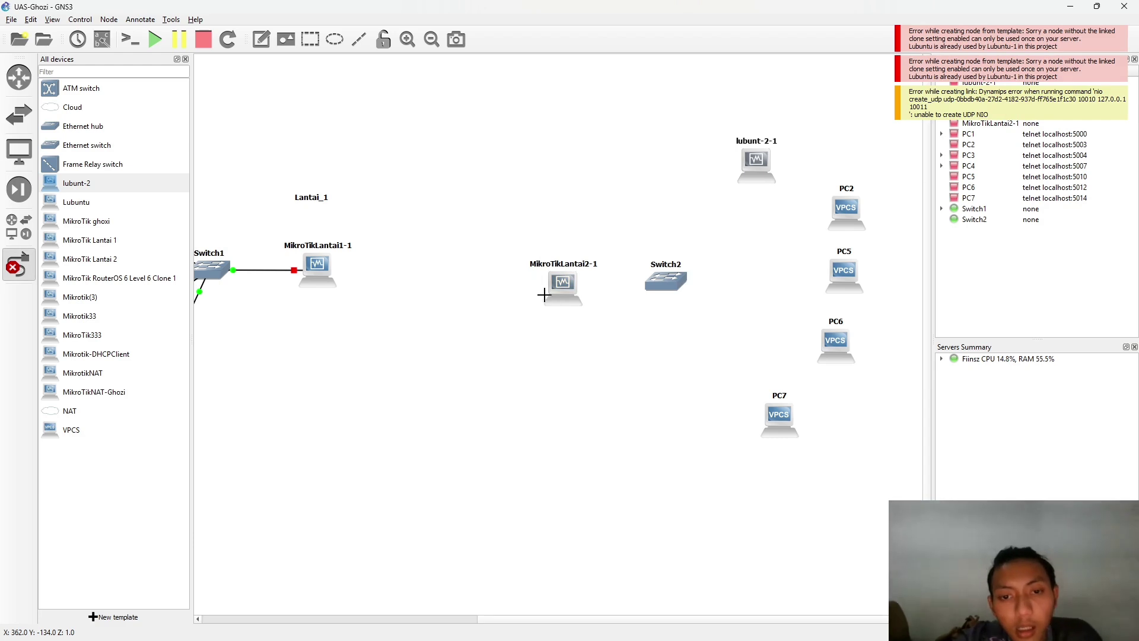
pyautogui.hscroll(-5, 450, 283)
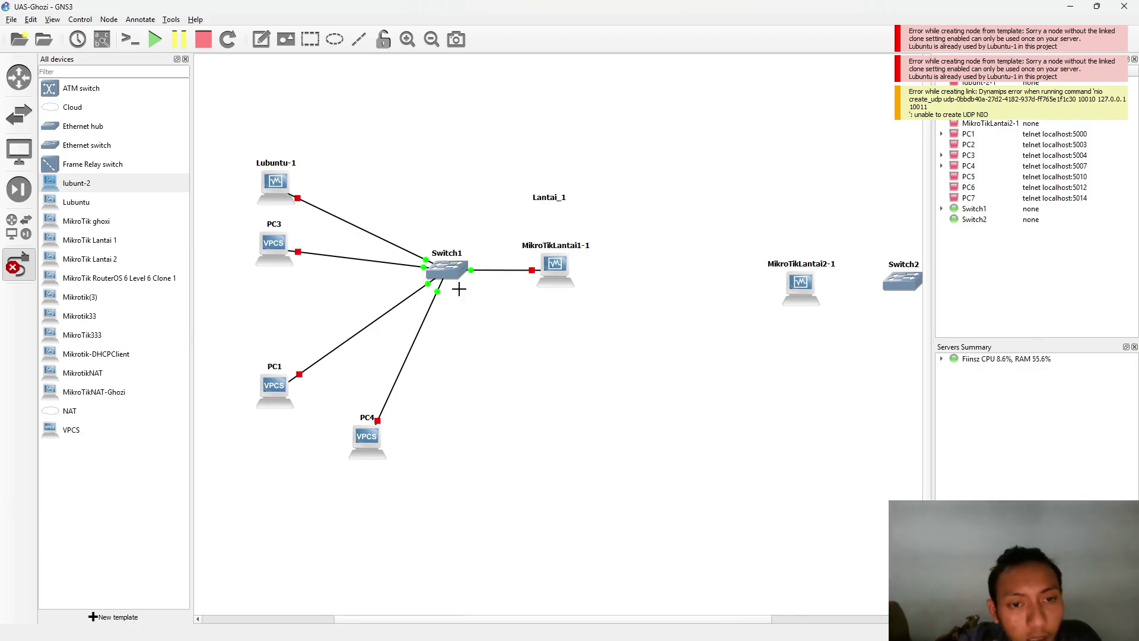
pyautogui.hotkey('alt', 'Tab')
pyautogui.hotkey('alt', 'Tab')
# - Maximize the assignment page and mark its task lines, ending on the IP address and DHCP requirements
pyautogui.click(334, 276)
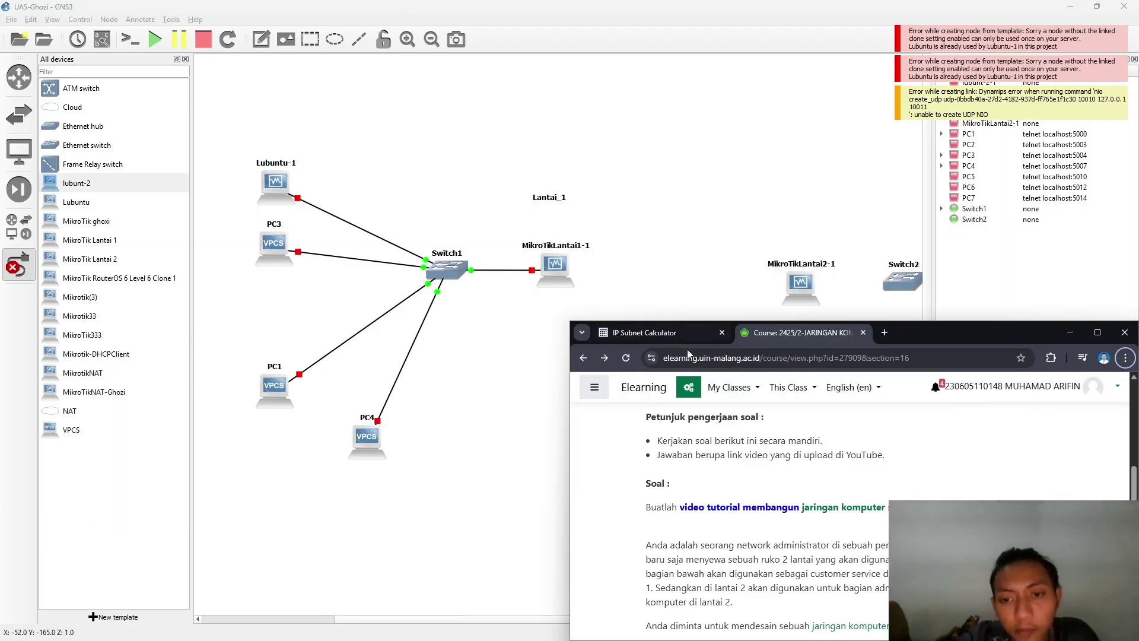
pyautogui.click(1098, 332)
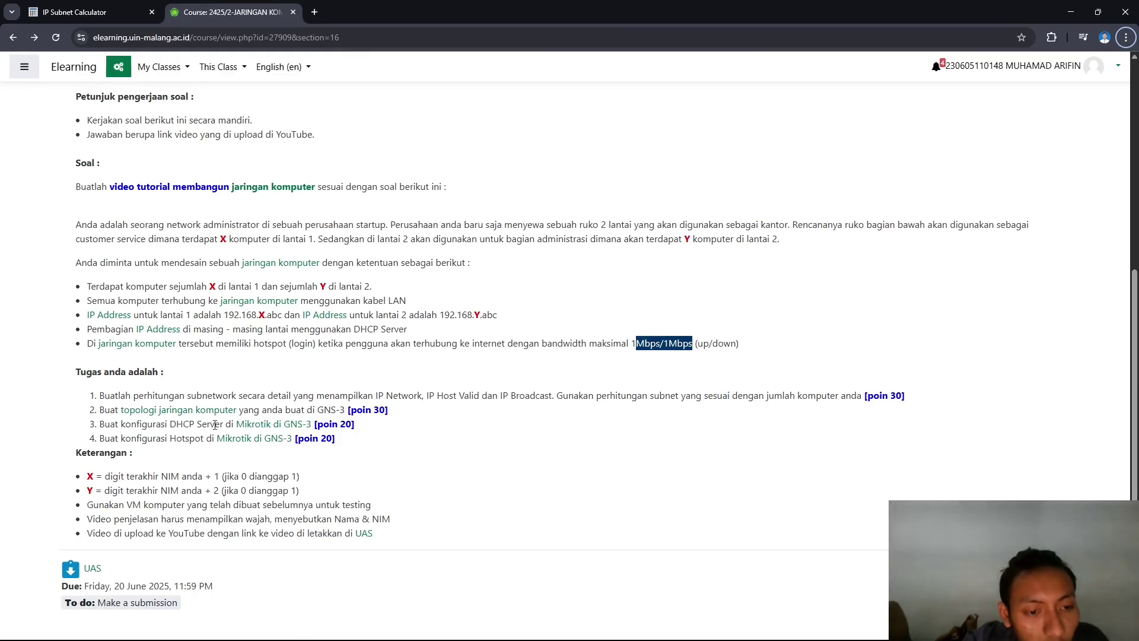
pyautogui.moveTo(102, 424); pyautogui.dragTo(317, 423)
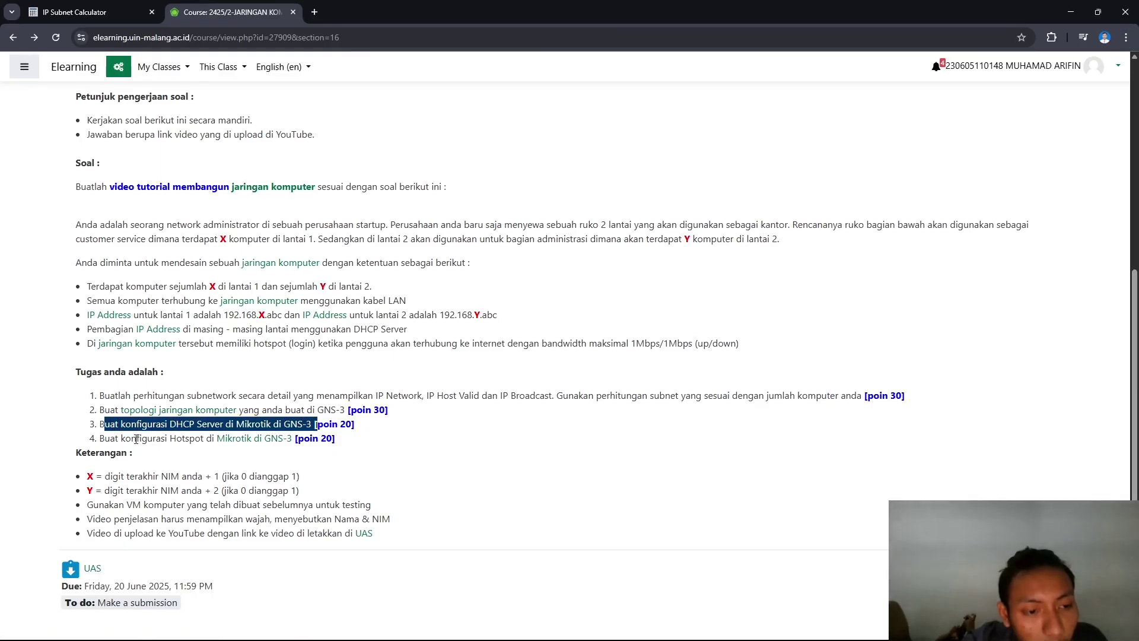
pyautogui.moveTo(95, 439); pyautogui.dragTo(294, 438)
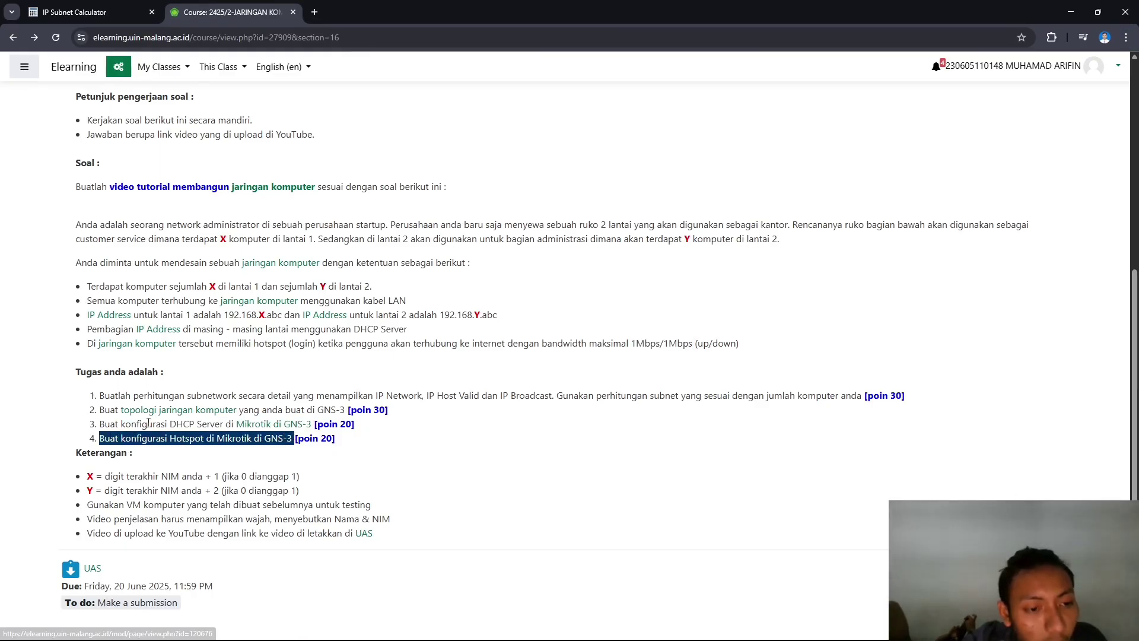
pyautogui.moveTo(100, 409); pyautogui.dragTo(345, 413)
pyautogui.click(229, 378)
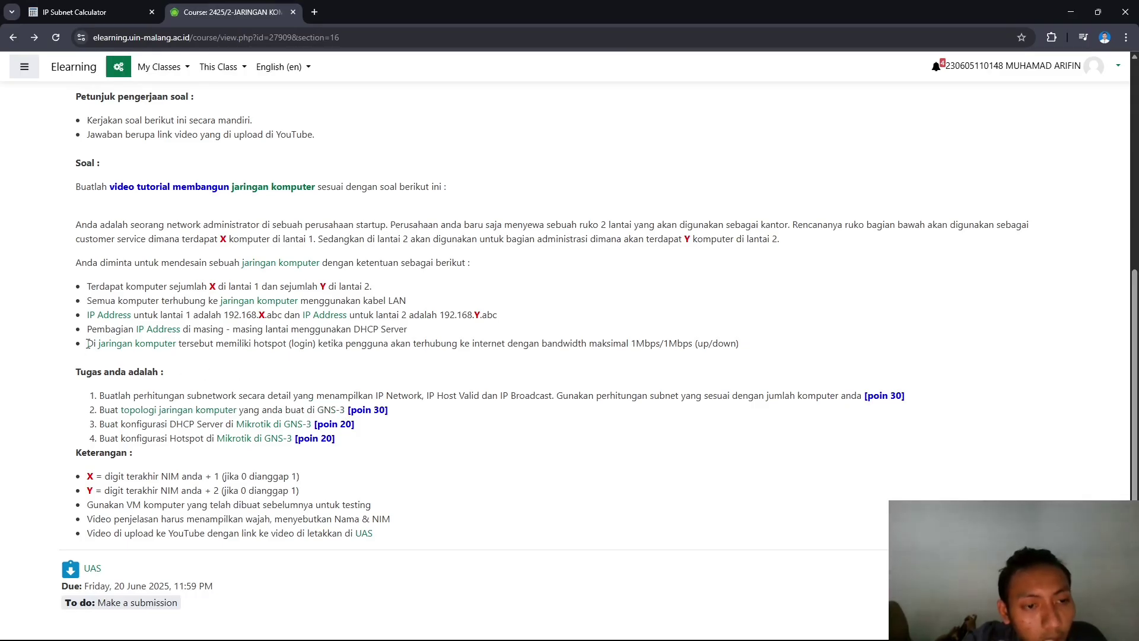
pyautogui.moveTo(88, 342)
pyautogui.mouseDown()
pyautogui.moveTo(388, 365)
pyautogui.moveTo(313, 344)
pyautogui.mouseUp()
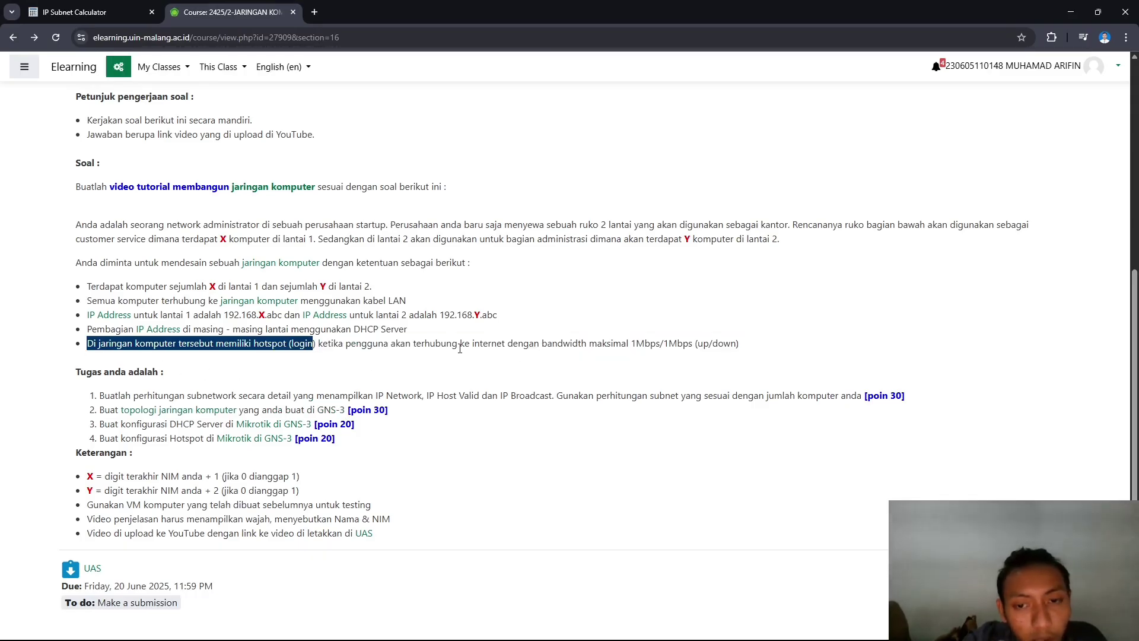
pyautogui.moveTo(591, 346); pyautogui.dragTo(813, 343)
pyautogui.click(815, 343)
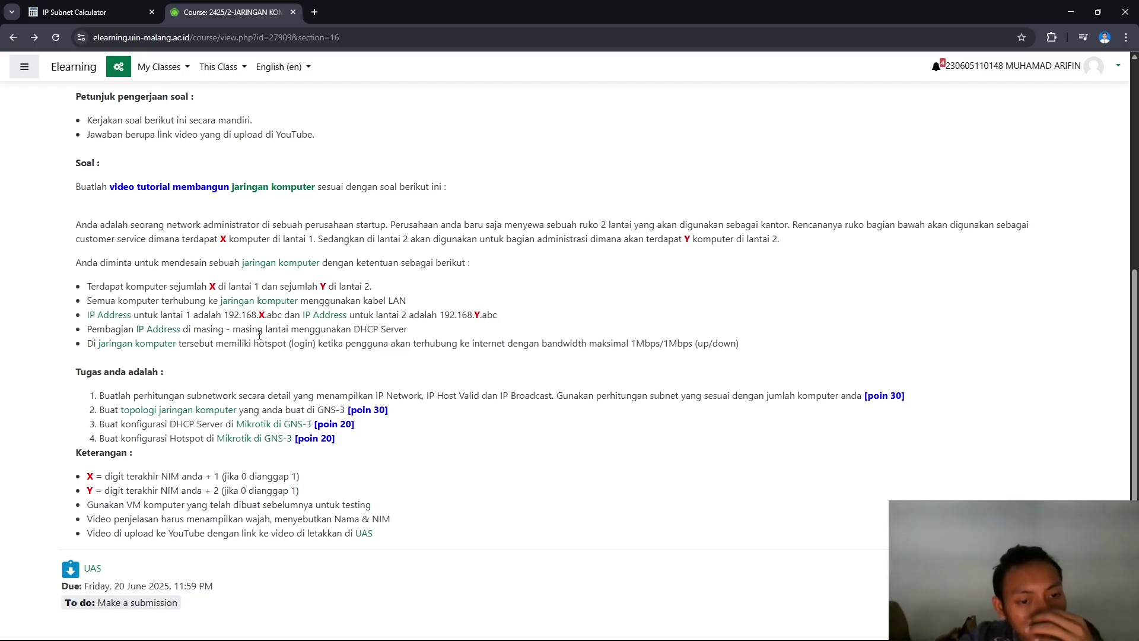
pyautogui.moveTo(406, 330); pyautogui.dragTo(116, 318)
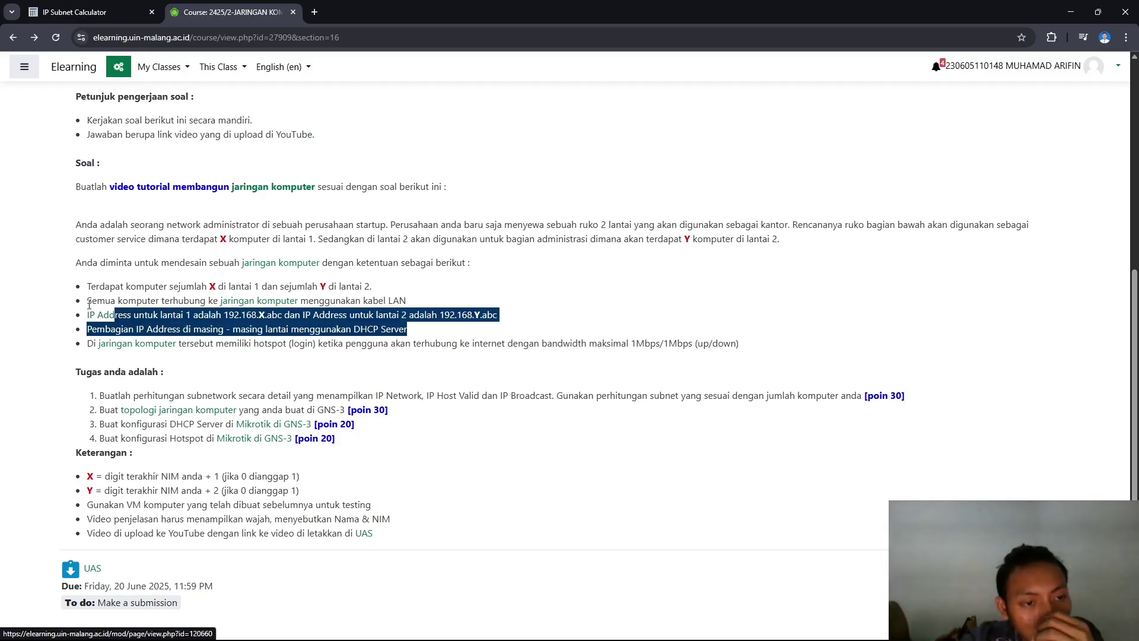
# - Link PC7, PC6 (Ethernet2) and PC5 to Switch2 ports
pyautogui.hotkey('alt', 'Tab')
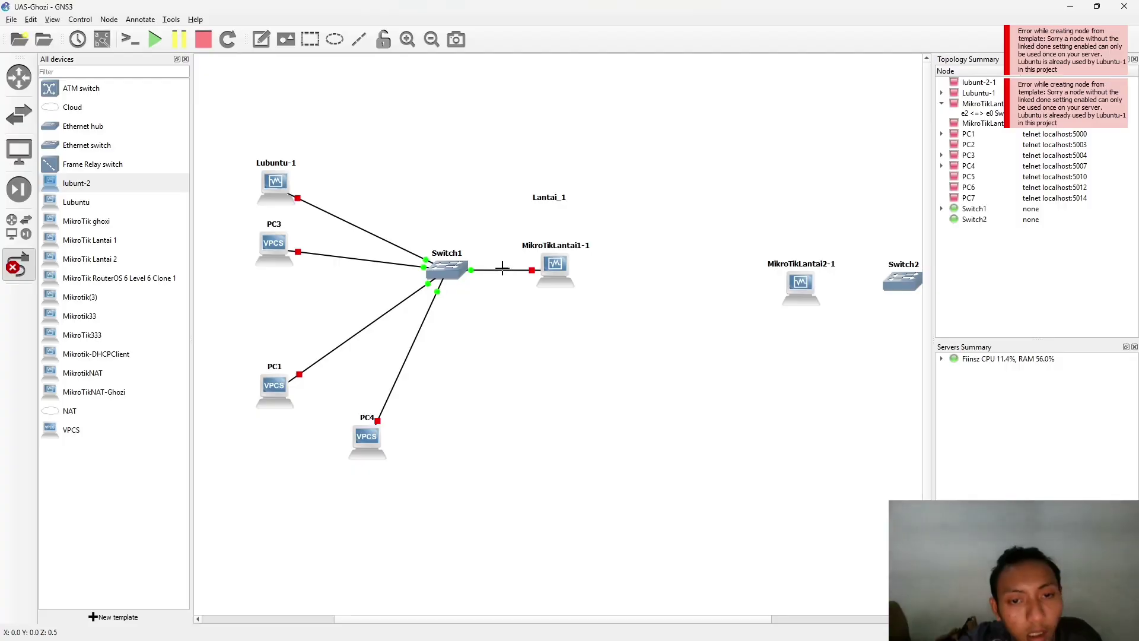
pyautogui.hscroll(5, 703, 276)
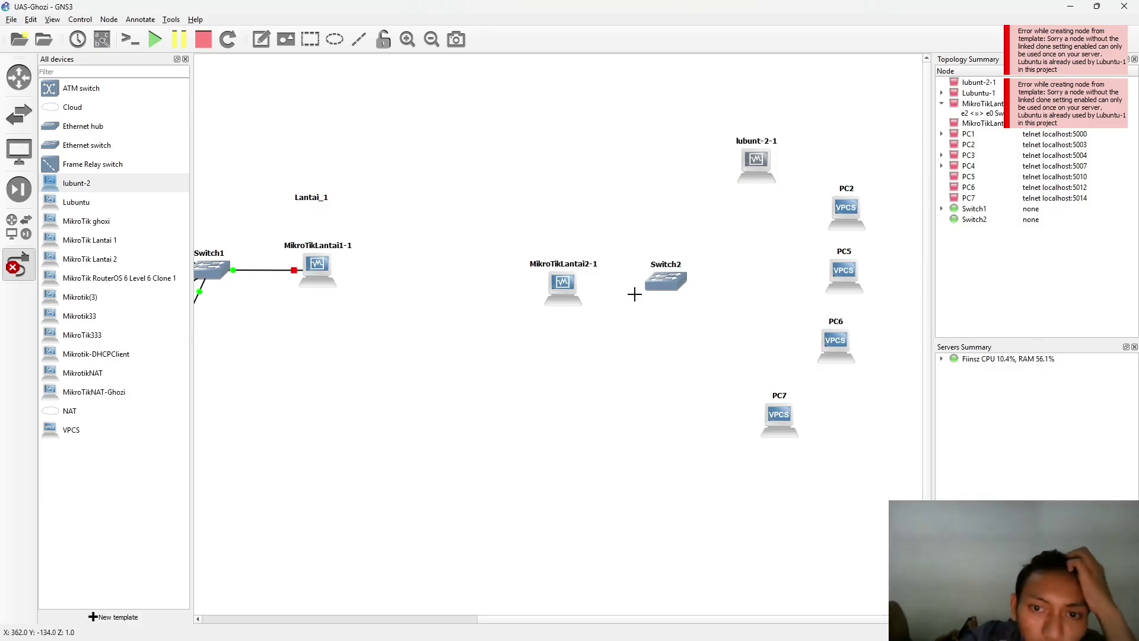
pyautogui.click(779, 417)
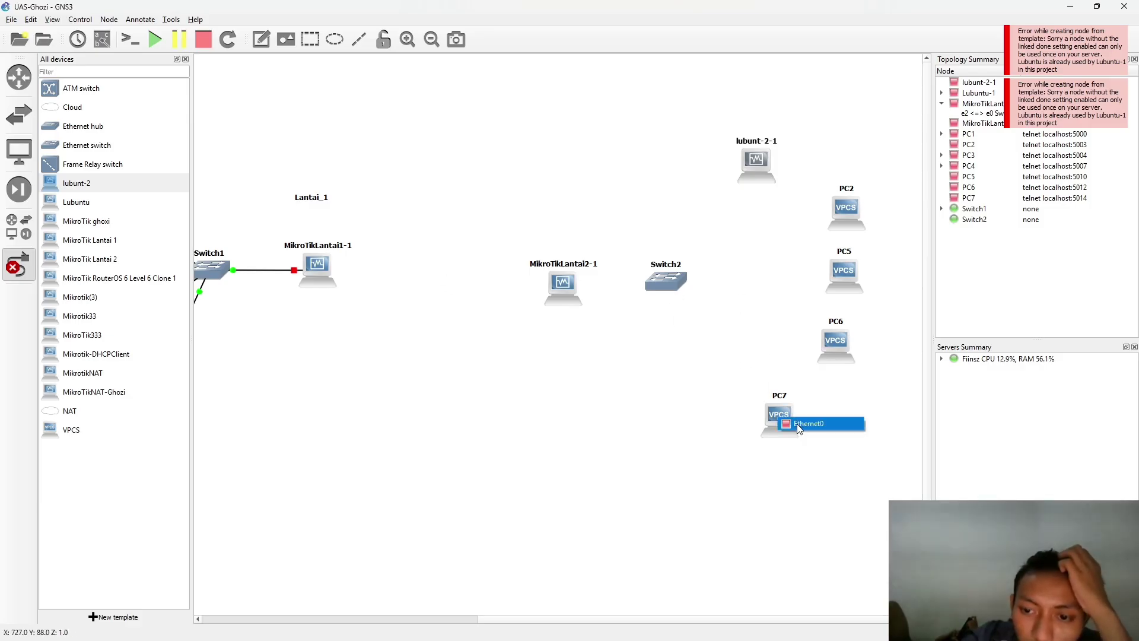
pyautogui.click(798, 423)
pyautogui.click(668, 282)
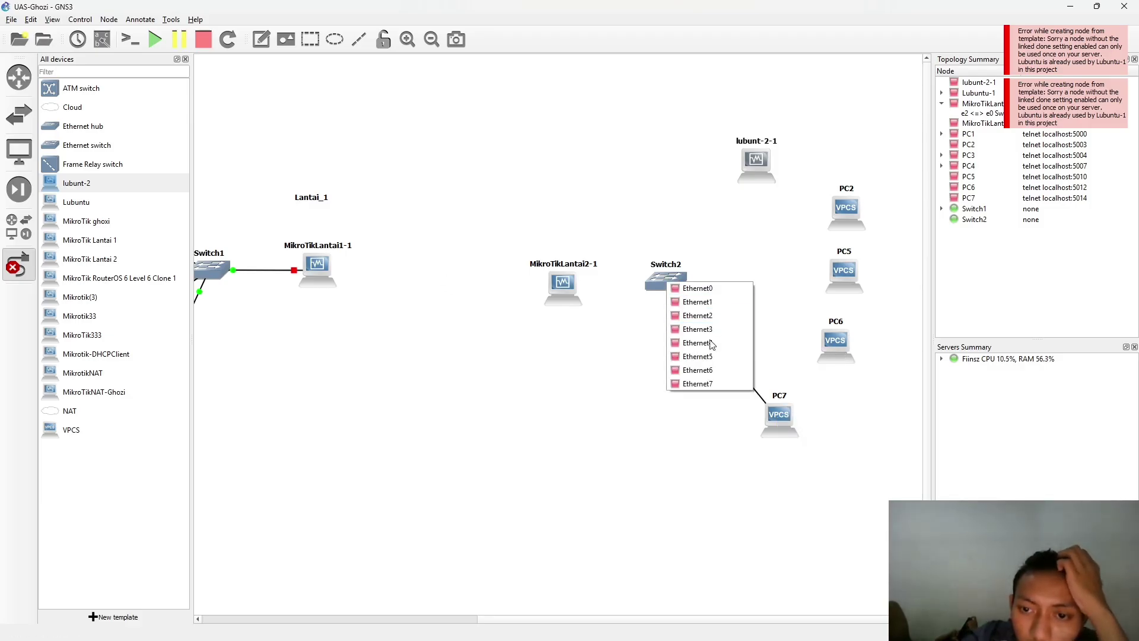
pyautogui.click(711, 305)
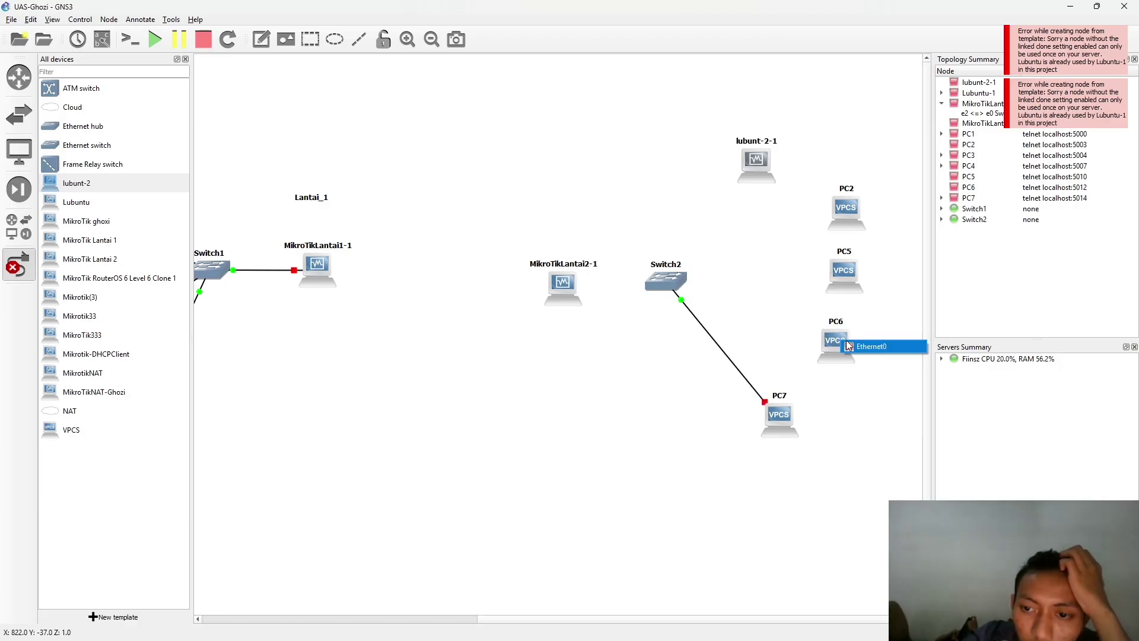
pyautogui.click(873, 347)
pyautogui.click(674, 283)
pyautogui.click(742, 317)
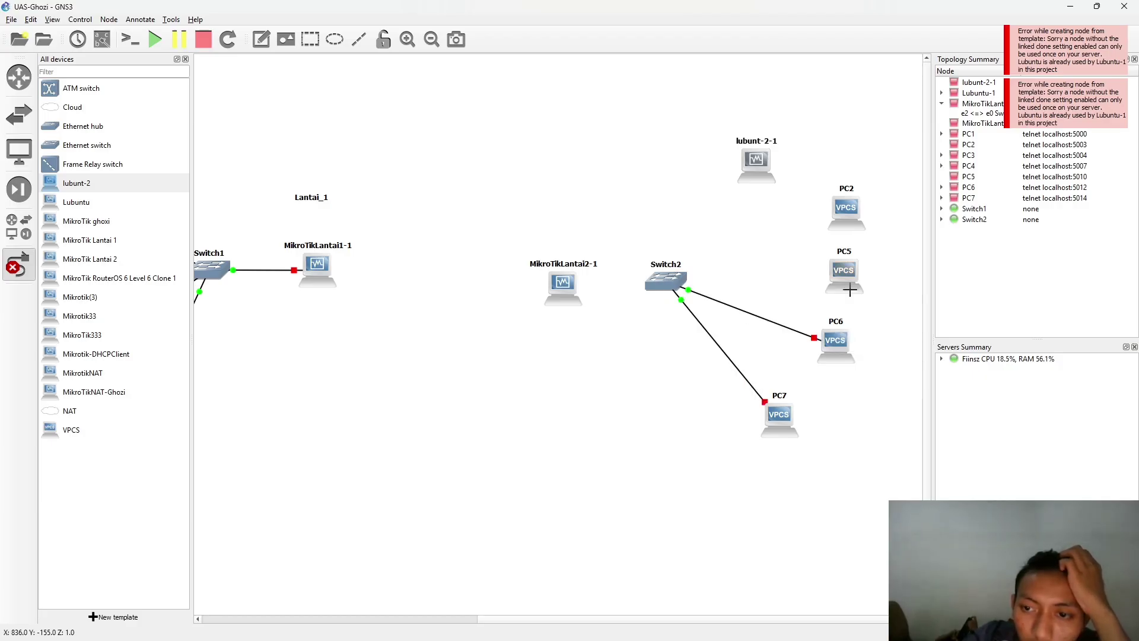
pyautogui.click(856, 288)
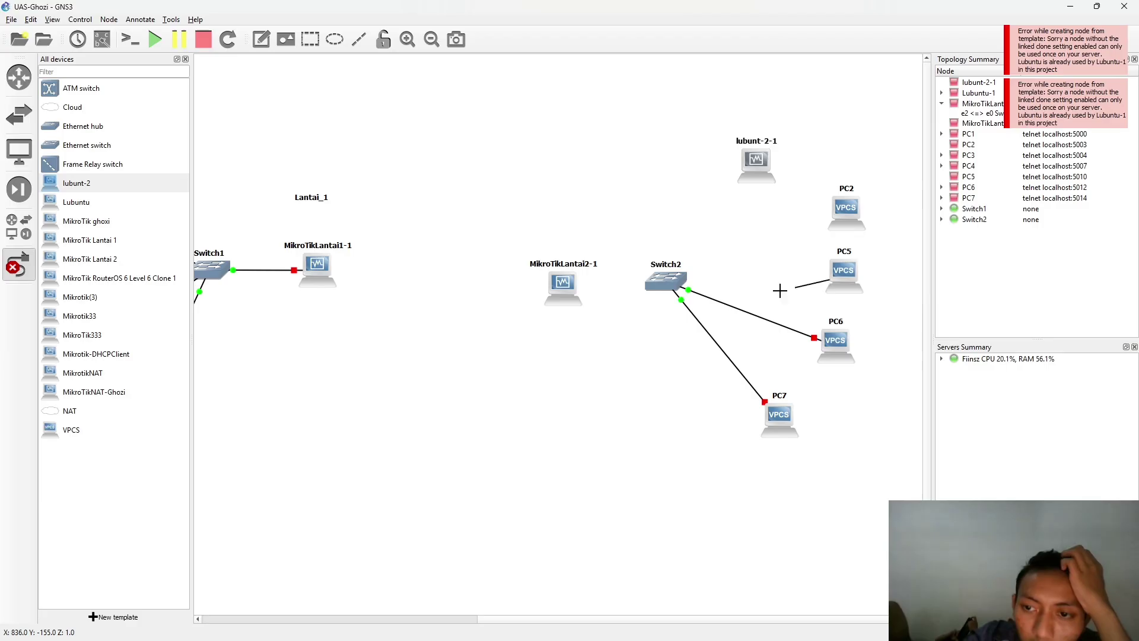
pyautogui.click(667, 280)
pyautogui.click(718, 336)
# - Link PC2 to Switch2 Ethernet4 and lubunt-2-1 to Switch2 Ethernet5
pyautogui.click(847, 218)
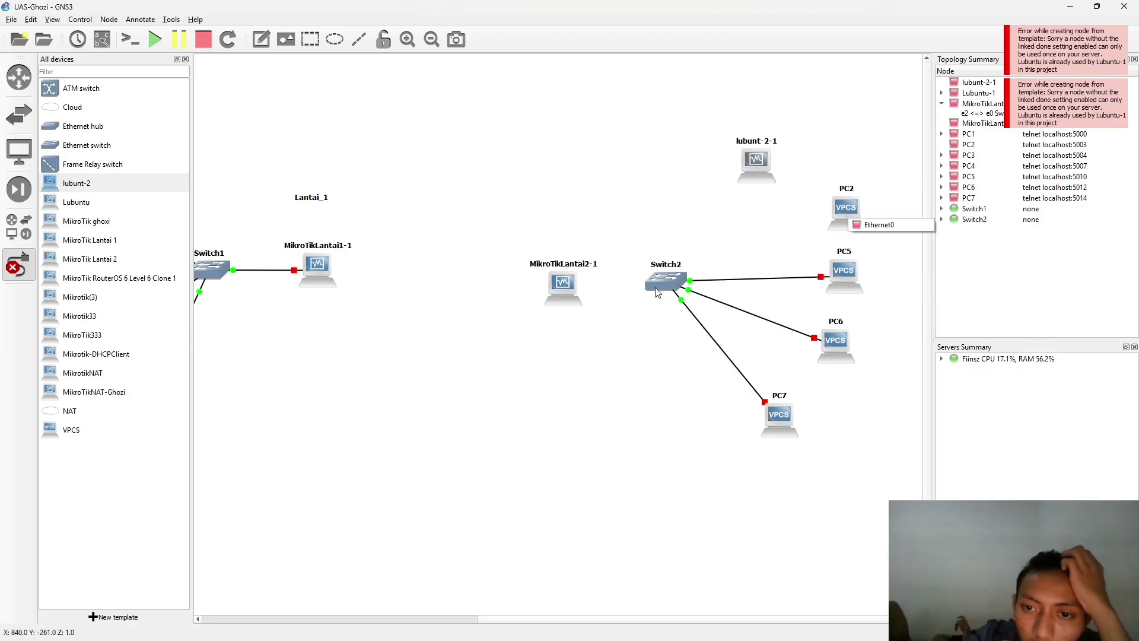
pyautogui.click(869, 225)
pyautogui.click(666, 280)
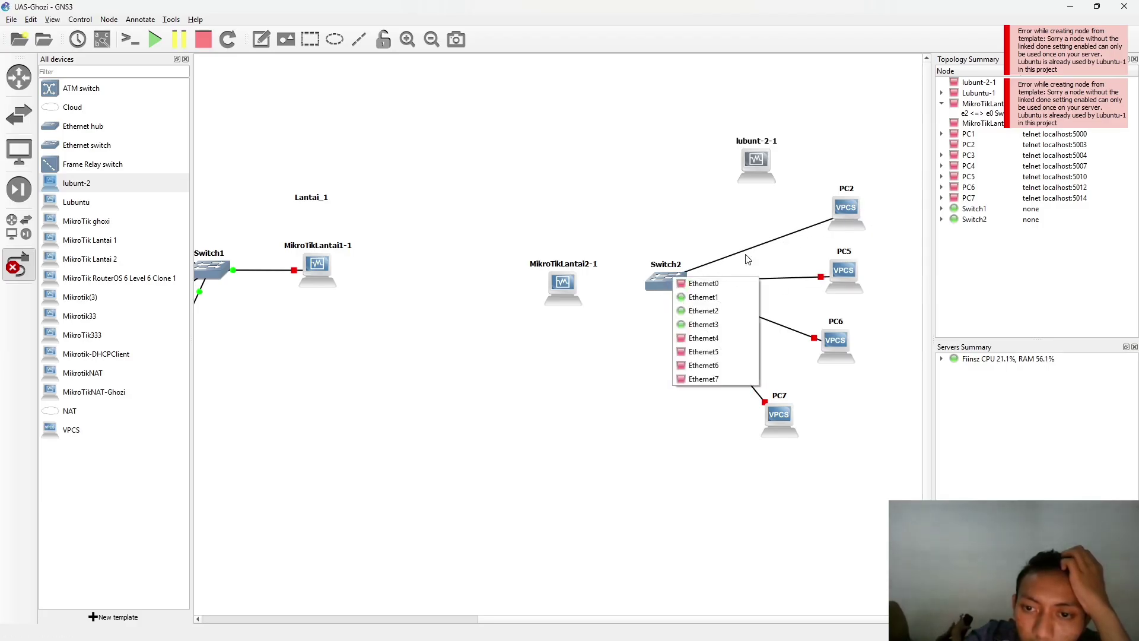
pyautogui.click(714, 338)
pyautogui.click(759, 173)
pyautogui.click(781, 180)
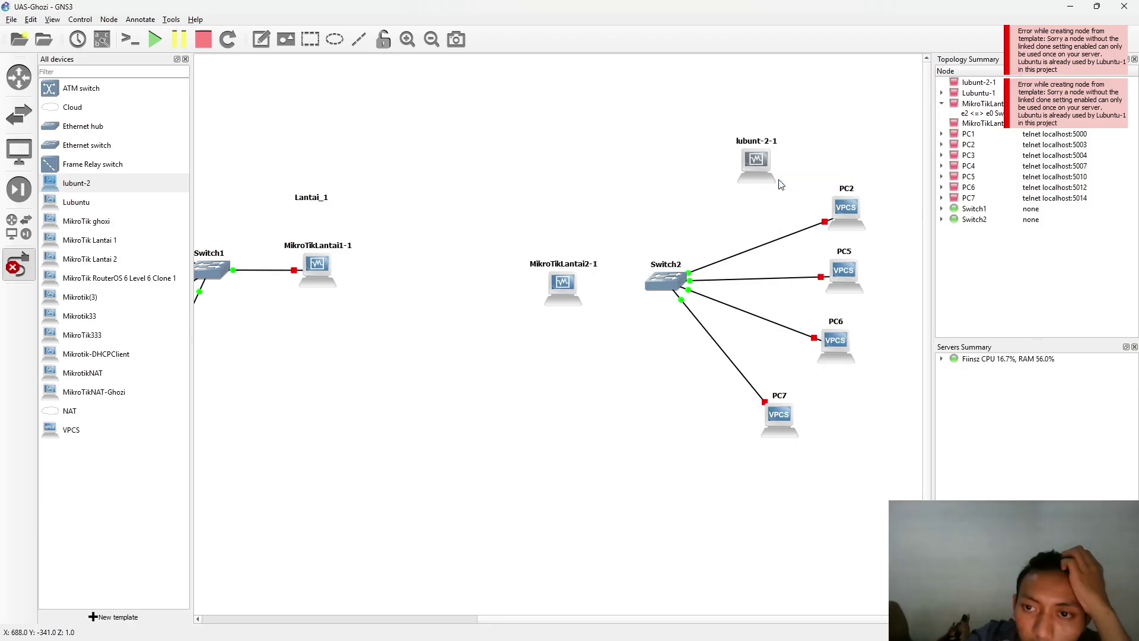
pyautogui.click(670, 280)
pyautogui.click(700, 357)
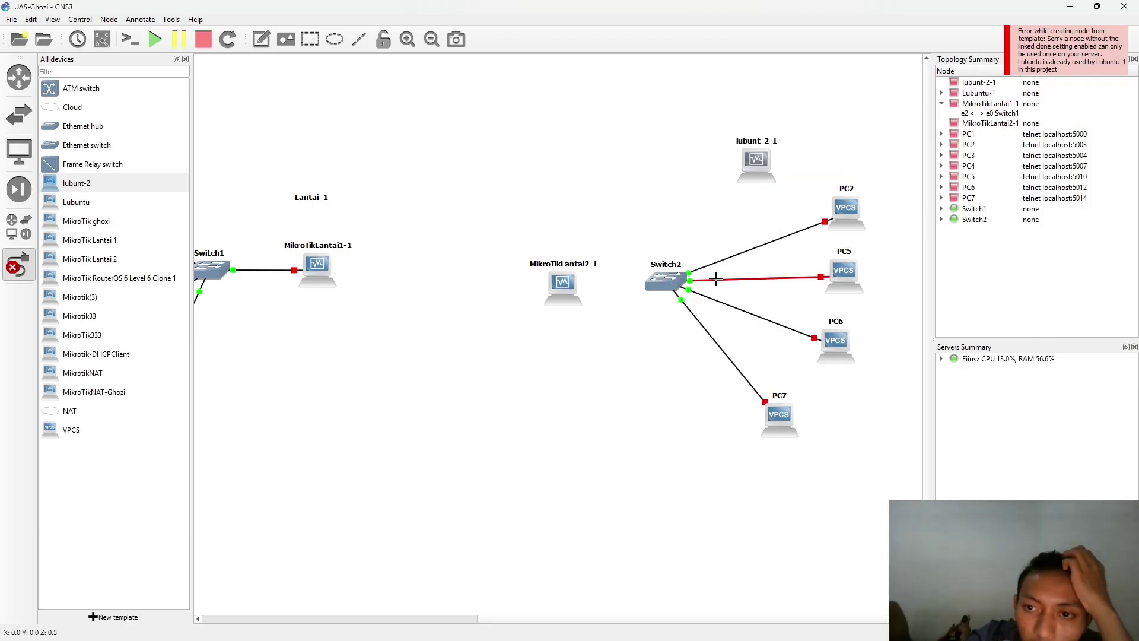
# - Cable a Switch2 port to MikroTikLantai2-1 after cancelling a first unfinished attempt
pyautogui.click(668, 276)
pyautogui.click(718, 369)
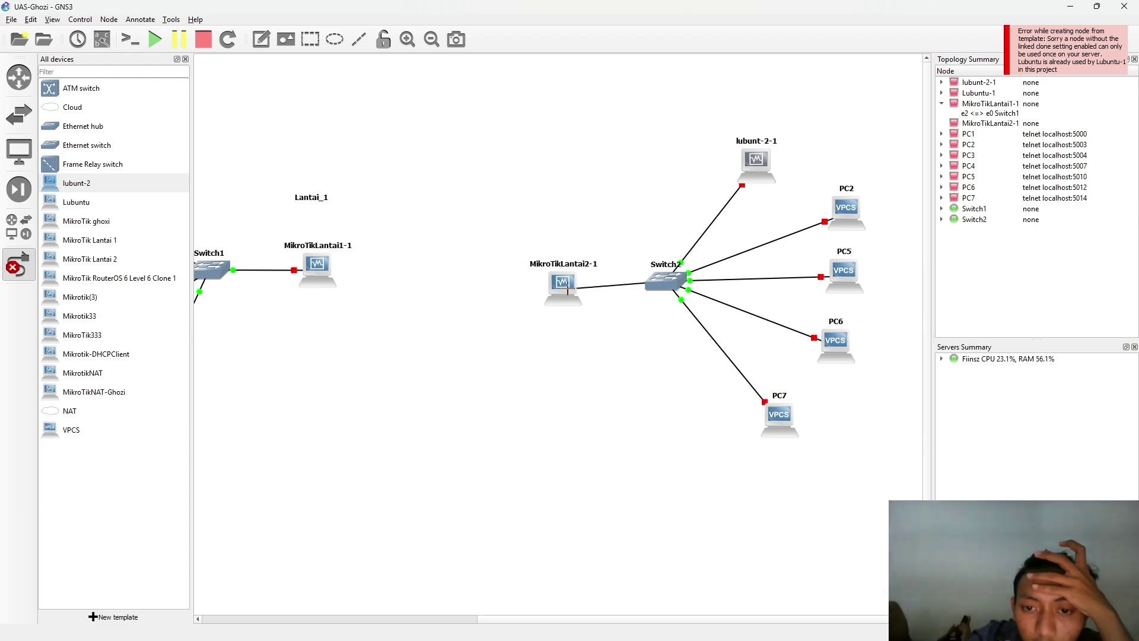
pyautogui.press('Escape')
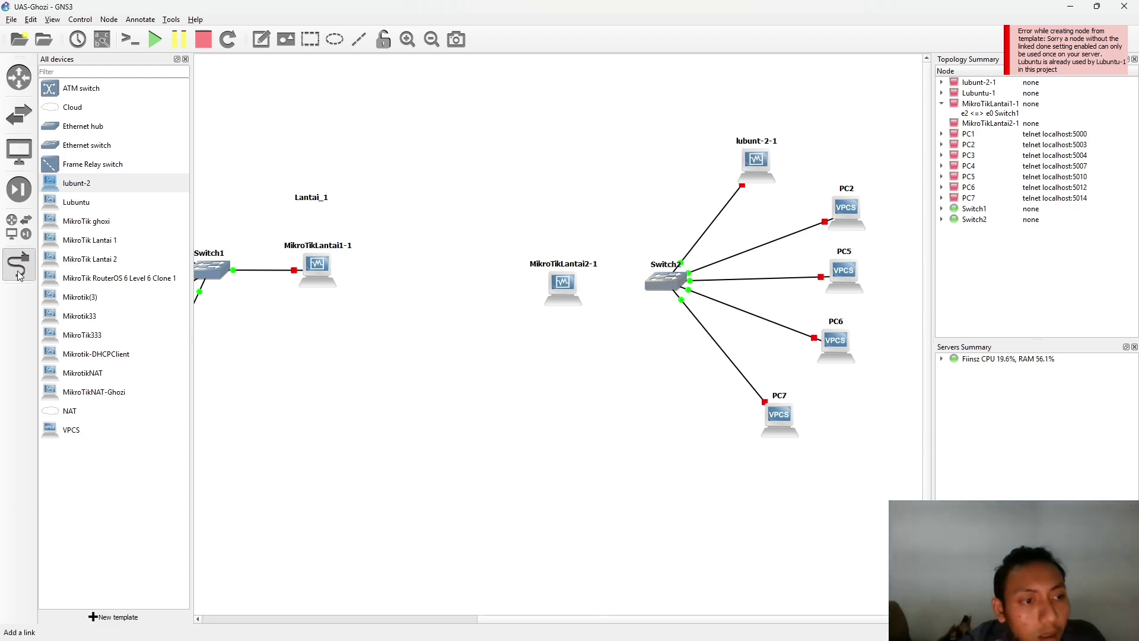
pyautogui.click(18, 273)
pyautogui.click(666, 275)
pyautogui.click(692, 363)
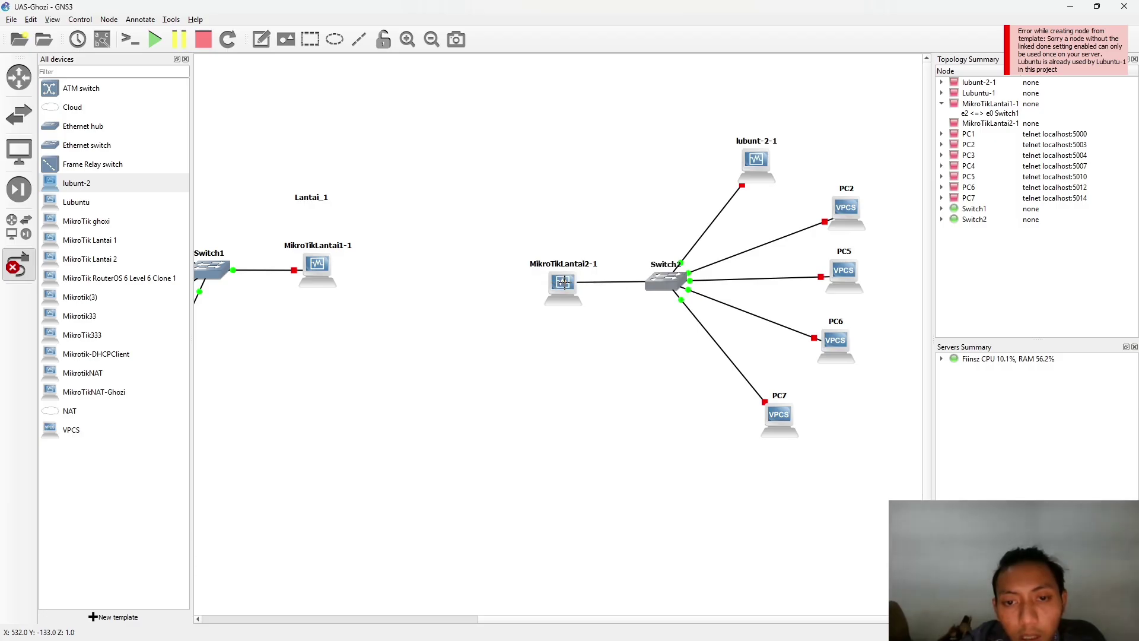
pyautogui.click(563, 283)
pyautogui.click(604, 312)
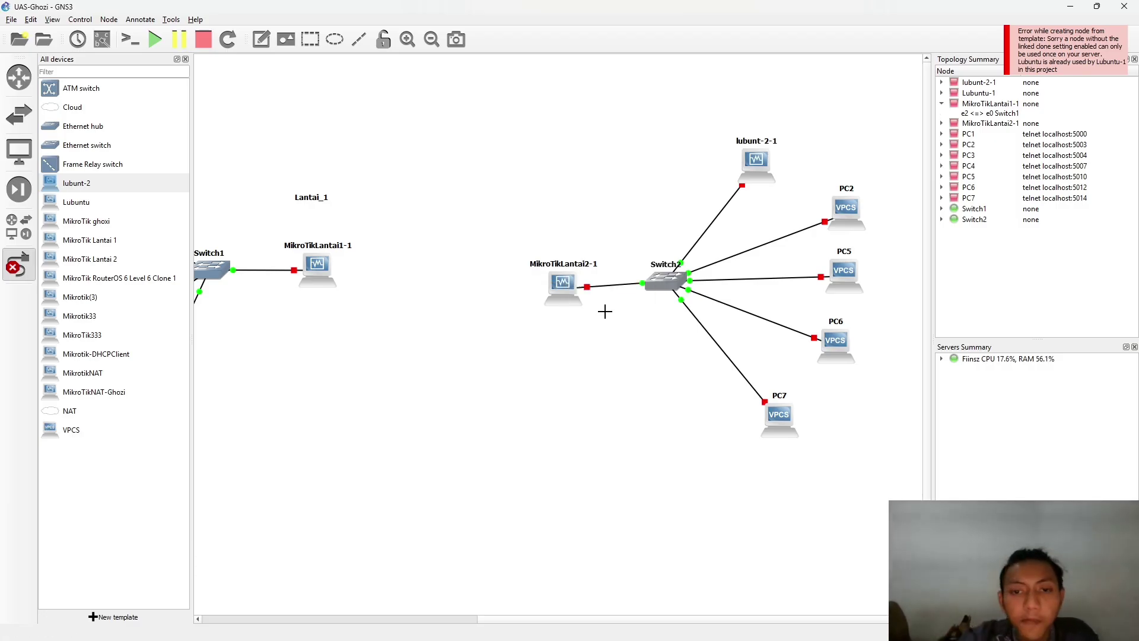
pyautogui.click(19, 264)
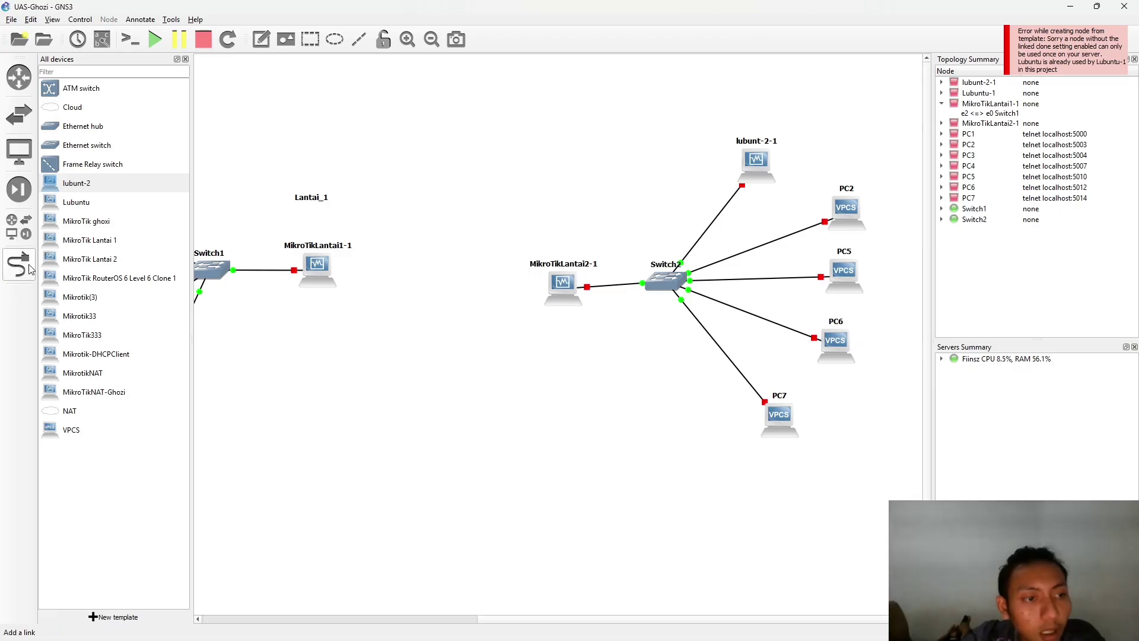
# - Start the MikroTikLantai2-1 router from its context menu
pyautogui.doubleClick(563, 282)
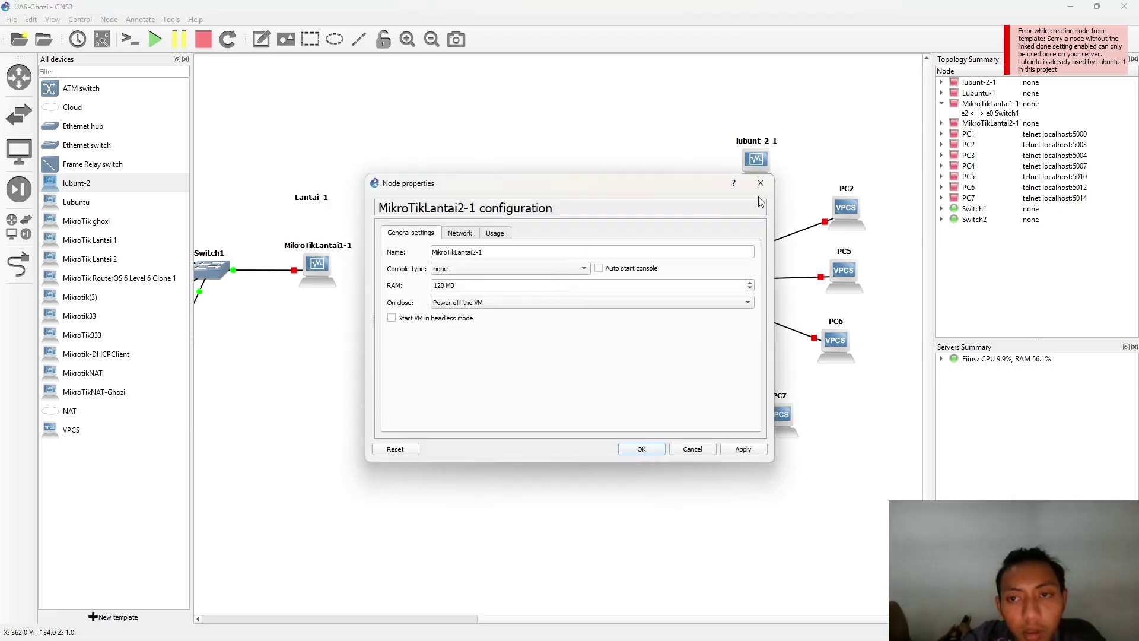
pyautogui.click(761, 183)
pyautogui.rightClick(562, 283)
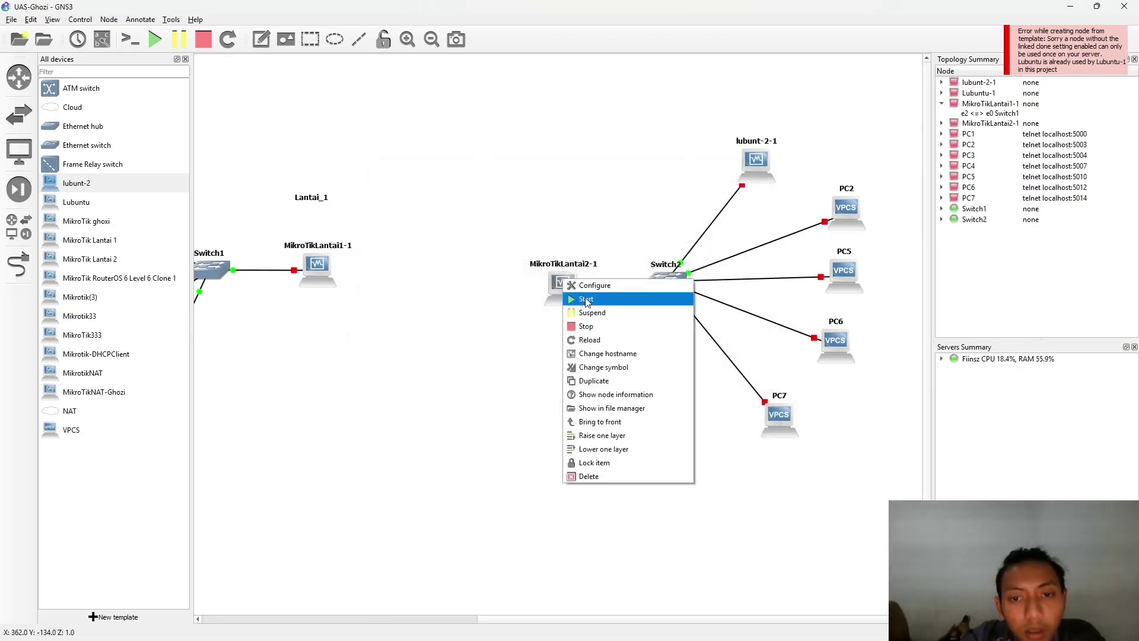
pyautogui.click(509, 315)
# - Launch WinBox, resize its window with a taller neighbour list, and bring it in front of GNS3
pyautogui.press('super')
pyautogui.write('winbo')
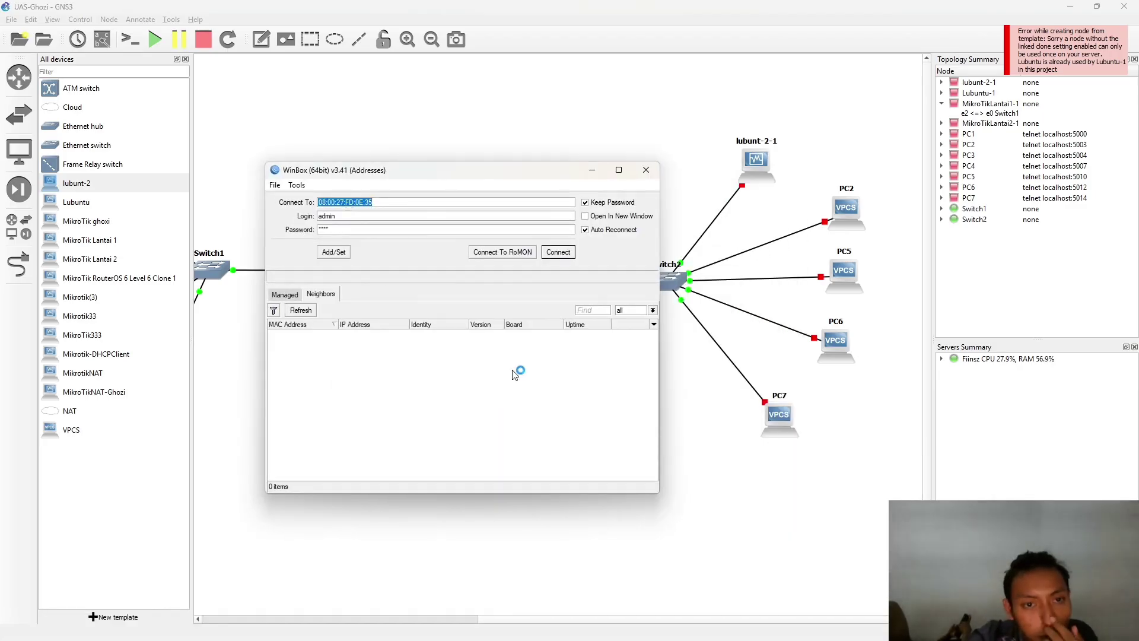
pyautogui.moveTo(520, 164); pyautogui.dragTo(425, 263)
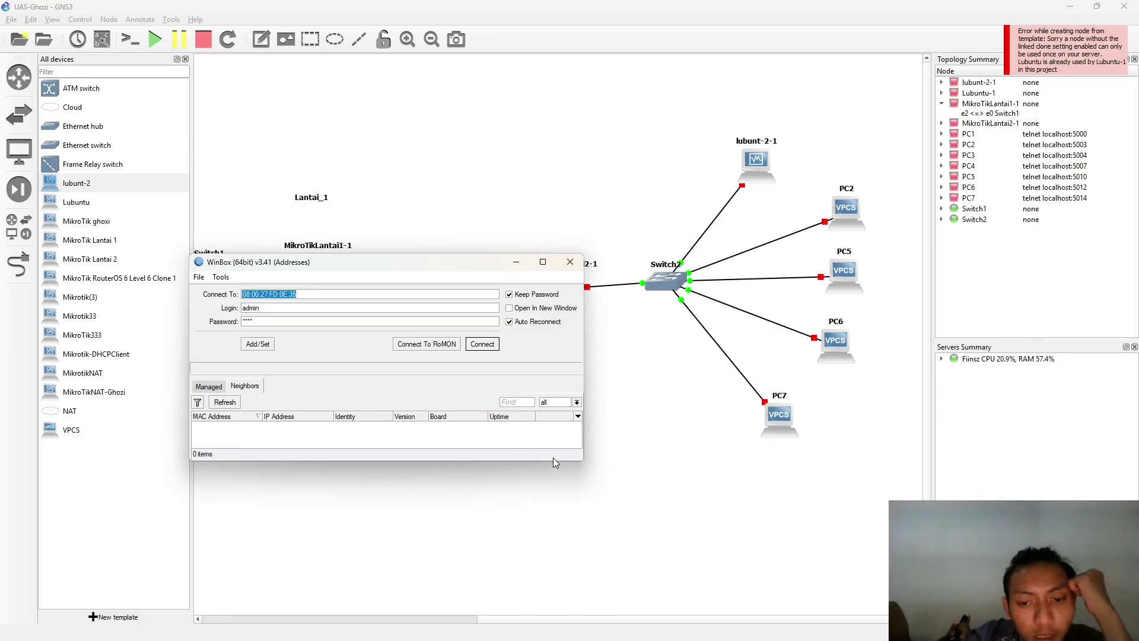
pyautogui.moveTo(558, 461); pyautogui.dragTo(600, 599)
pyautogui.moveTo(477, 267); pyautogui.dragTo(415, 230)
pyautogui.press('super+Tab')
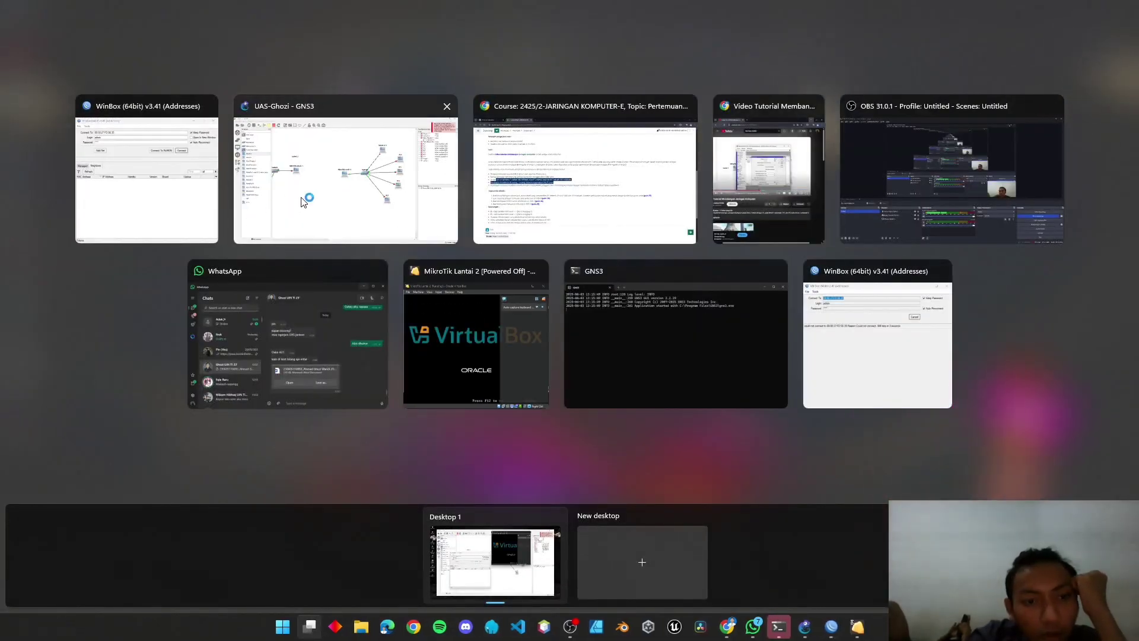
pyautogui.click(303, 197)
pyautogui.press('super+Tab')
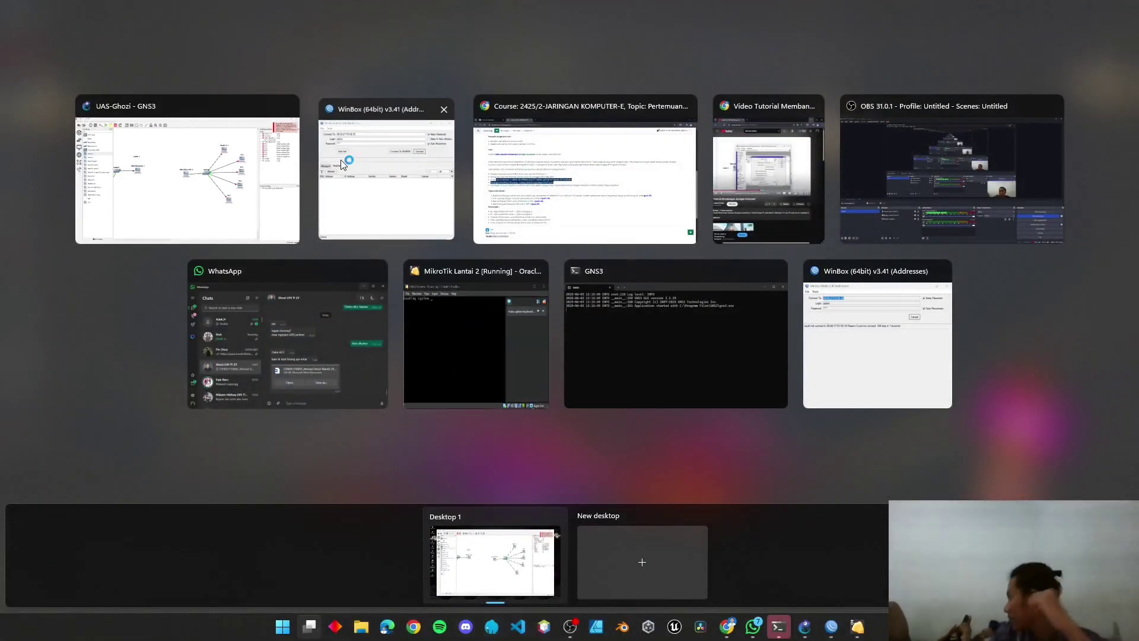
pyautogui.click(341, 159)
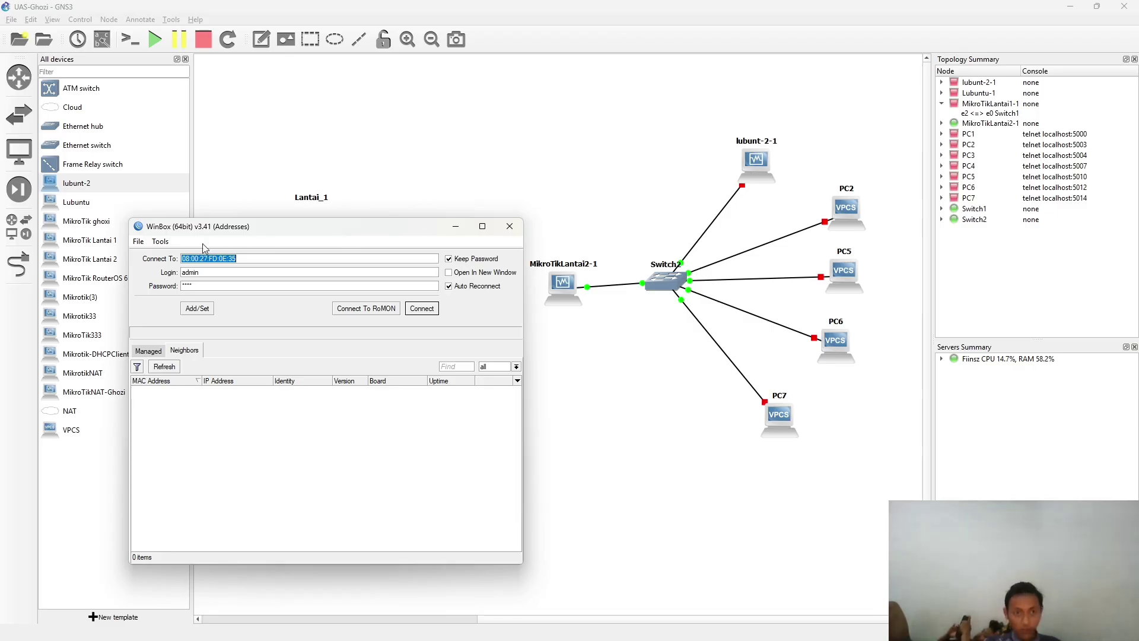
# - Refresh the WinBox neighbours list and connect to the MikroTikLT2 router
pyautogui.click(163, 366)
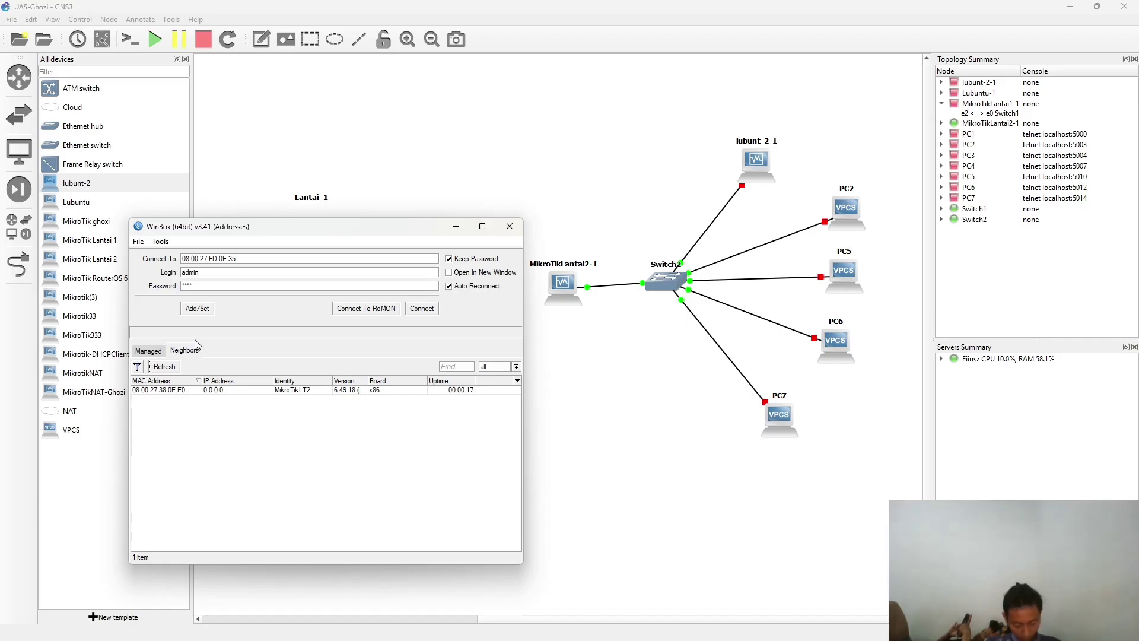
pyautogui.click(177, 391)
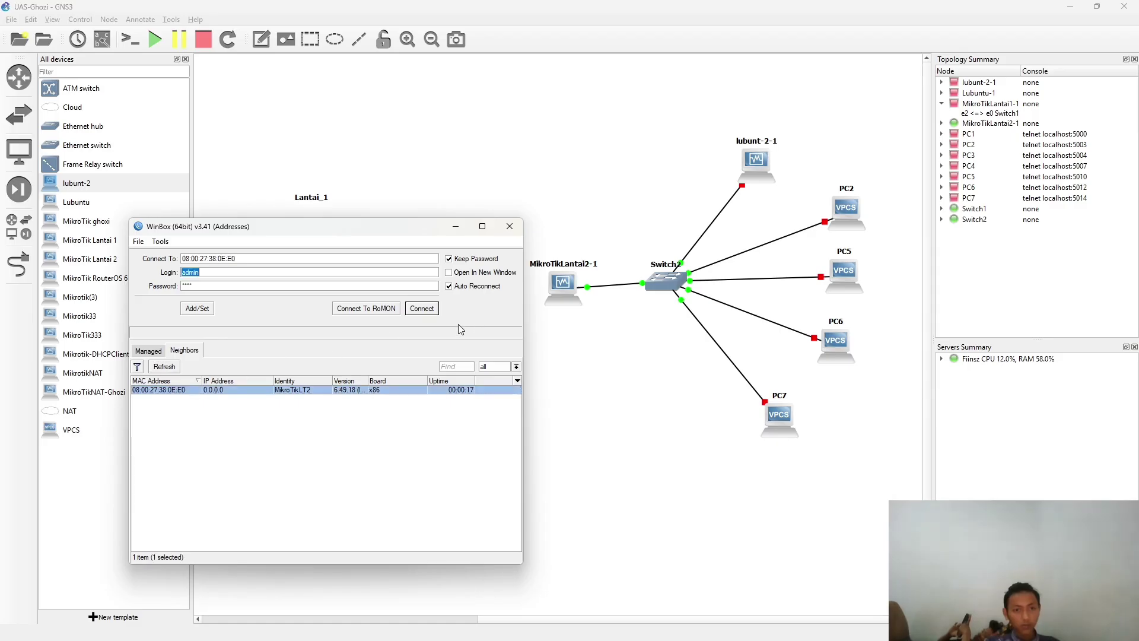
pyautogui.click(419, 308)
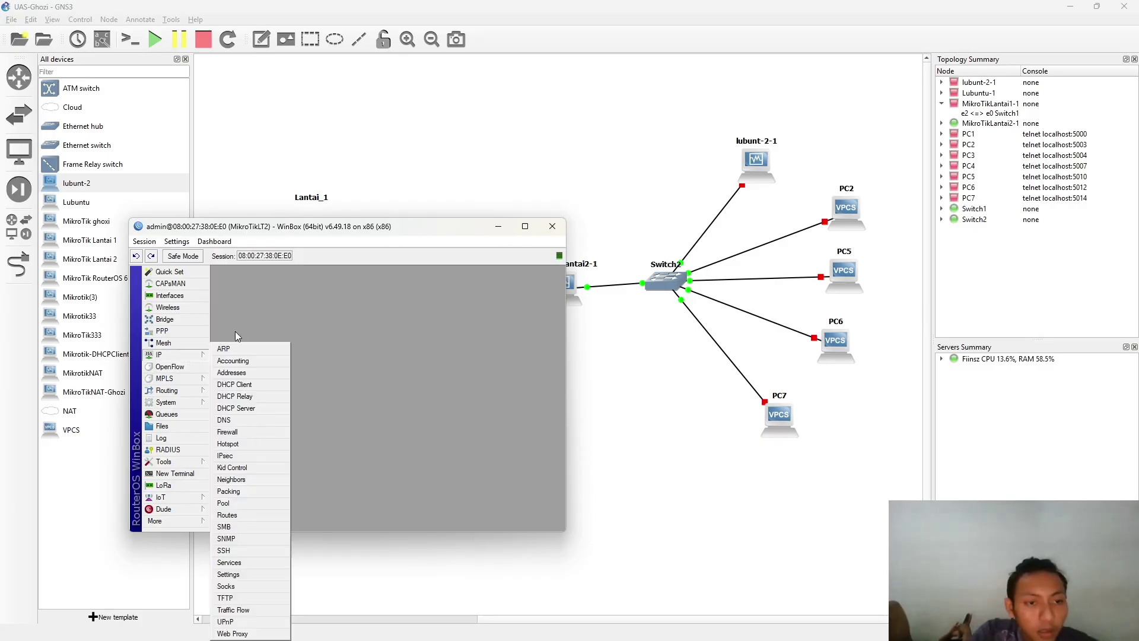
# - Rename the floor-2 router's ether2 interface to etherLAN
pyautogui.click(189, 296)
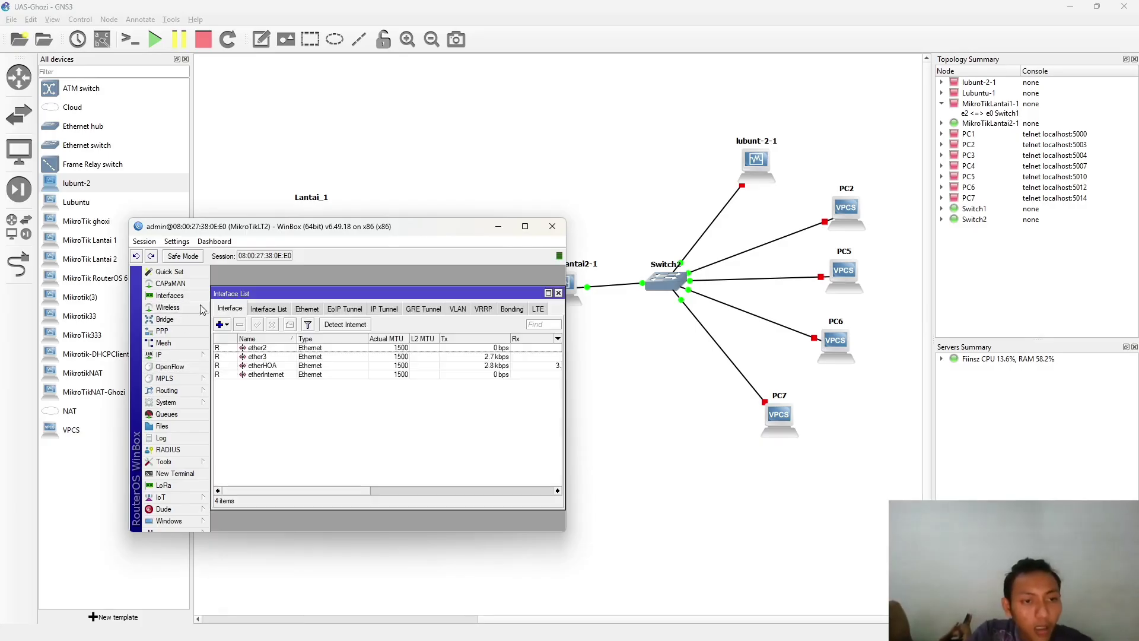
pyautogui.click(276, 356)
pyautogui.click(278, 348)
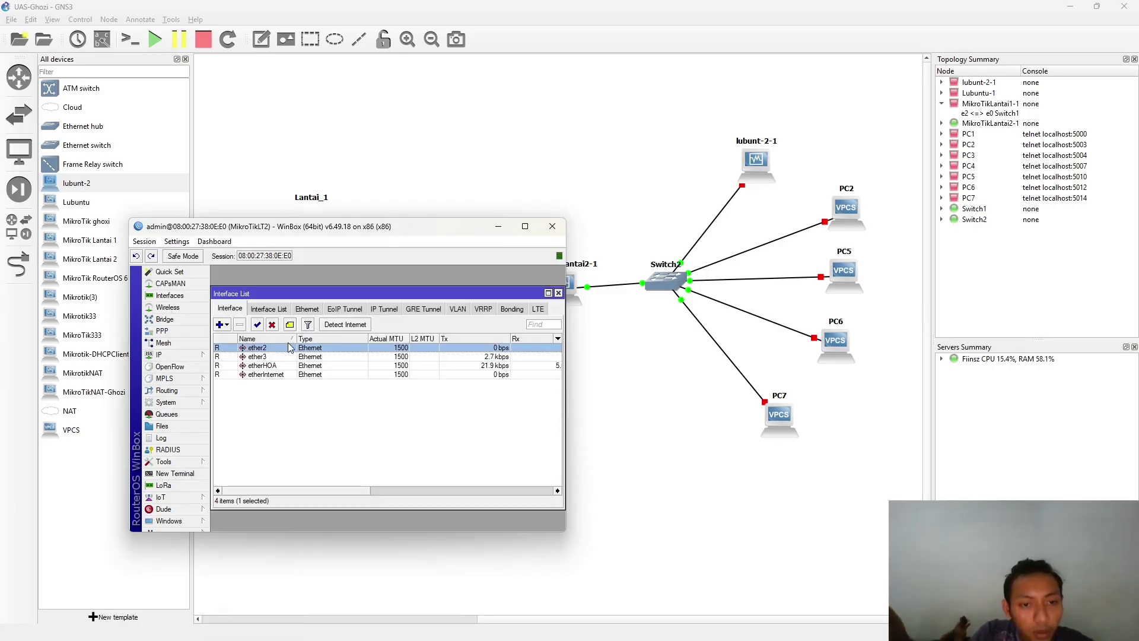
pyautogui.doubleClick(290, 349)
pyautogui.click(364, 304)
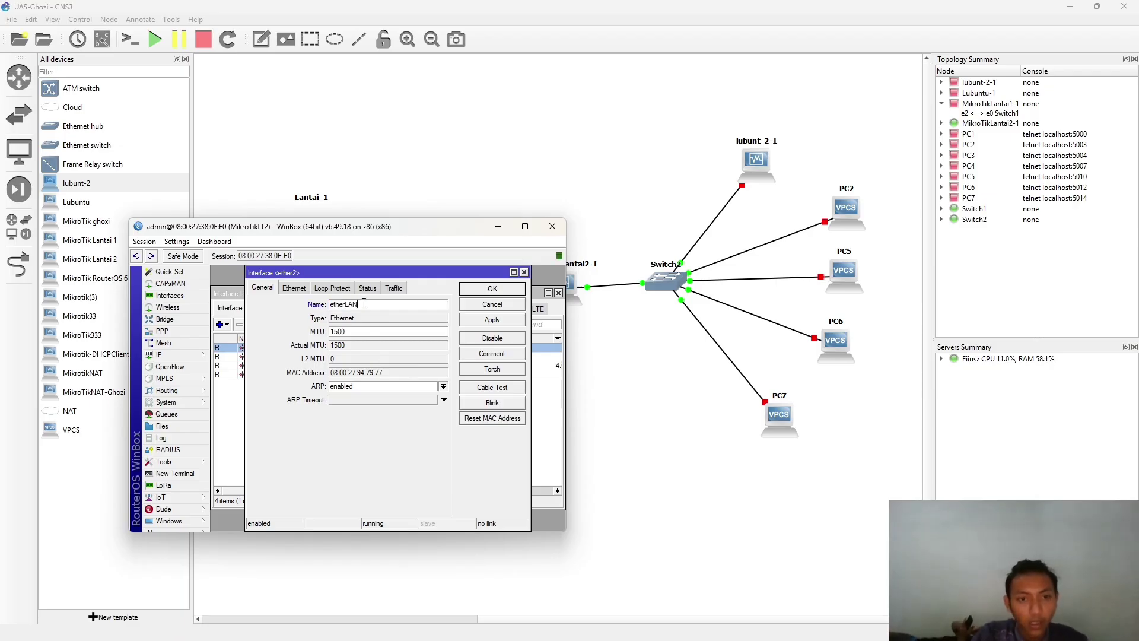
pyautogui.click(494, 324)
pyautogui.click(506, 290)
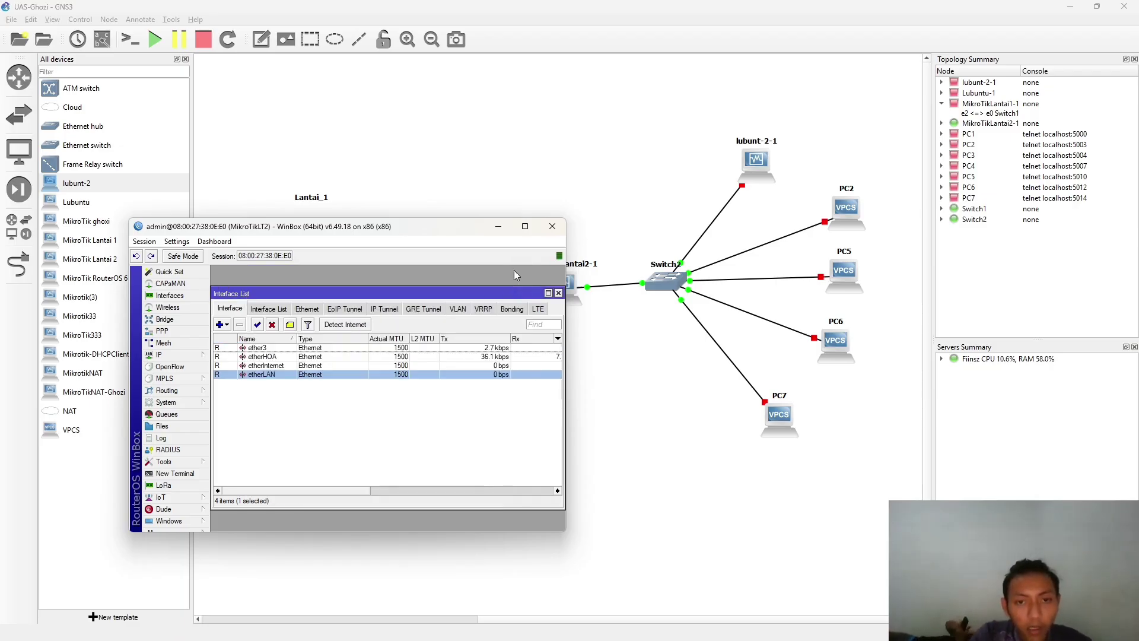
# - Add IP address 192.168.5.1/29 on the etherLAN interface
pyautogui.click(185, 367)
pyautogui.click(172, 354)
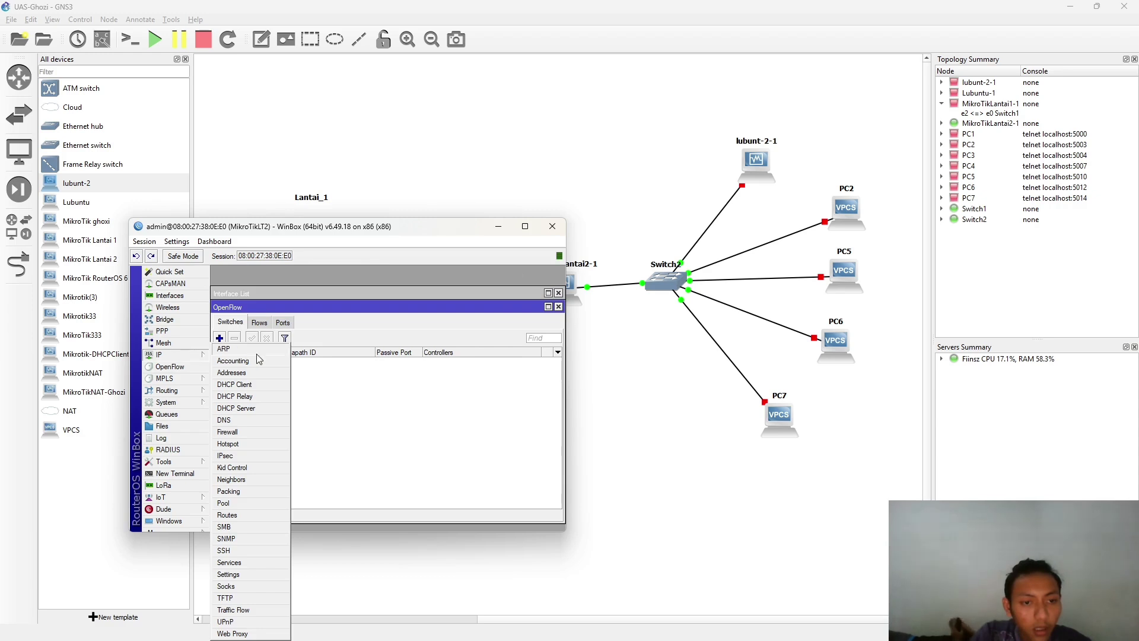
pyautogui.click(255, 373)
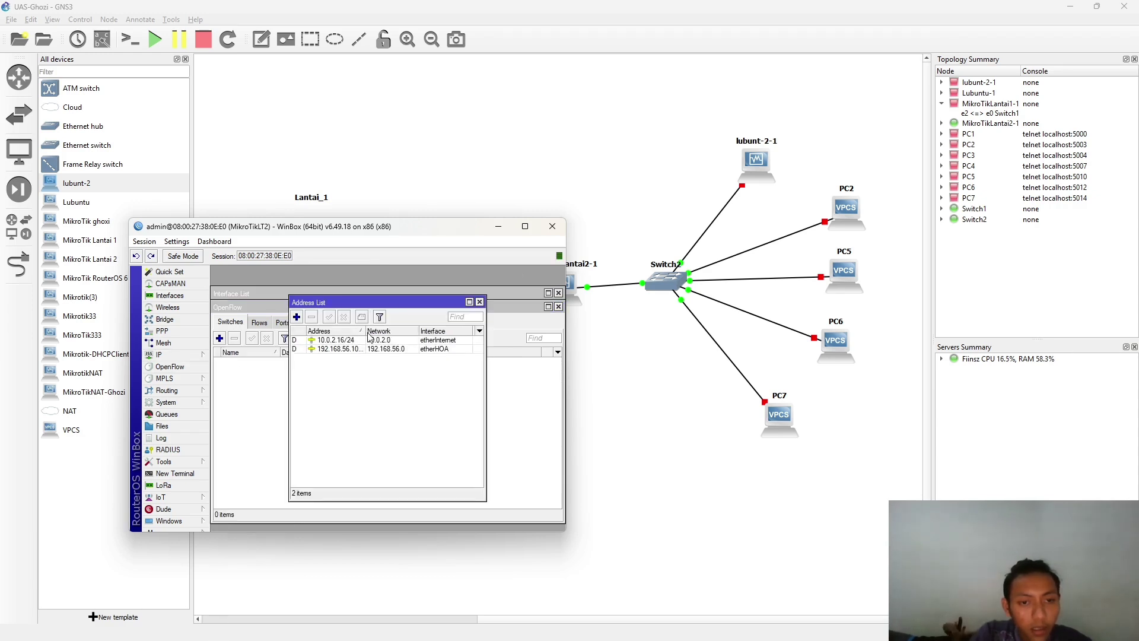
pyautogui.click(296, 317)
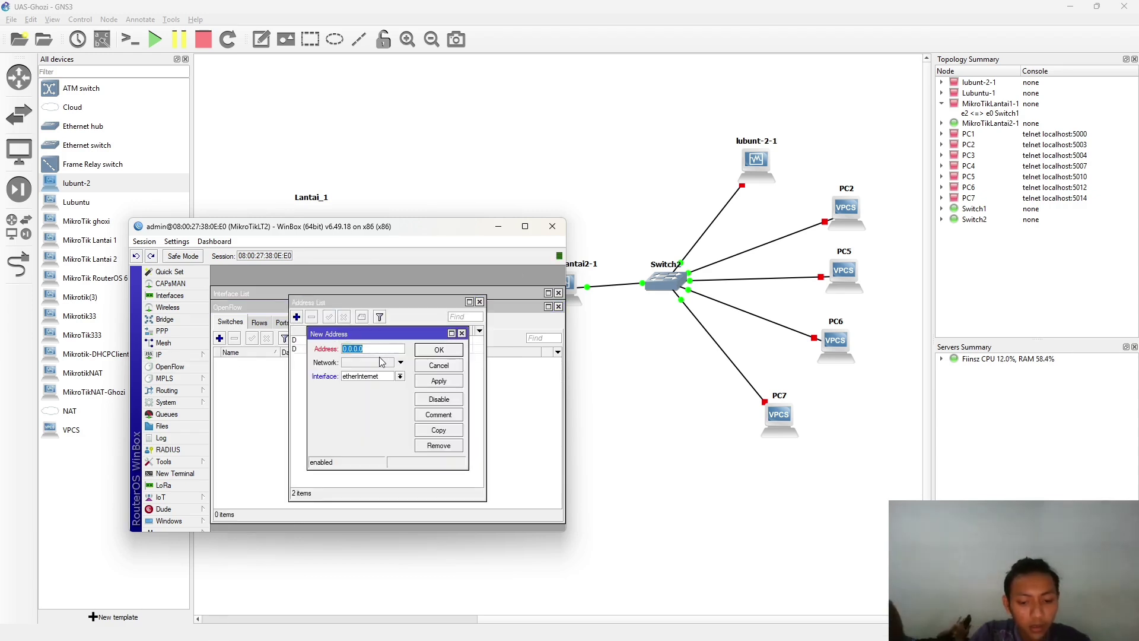
pyautogui.write('192.168.5.1/29')
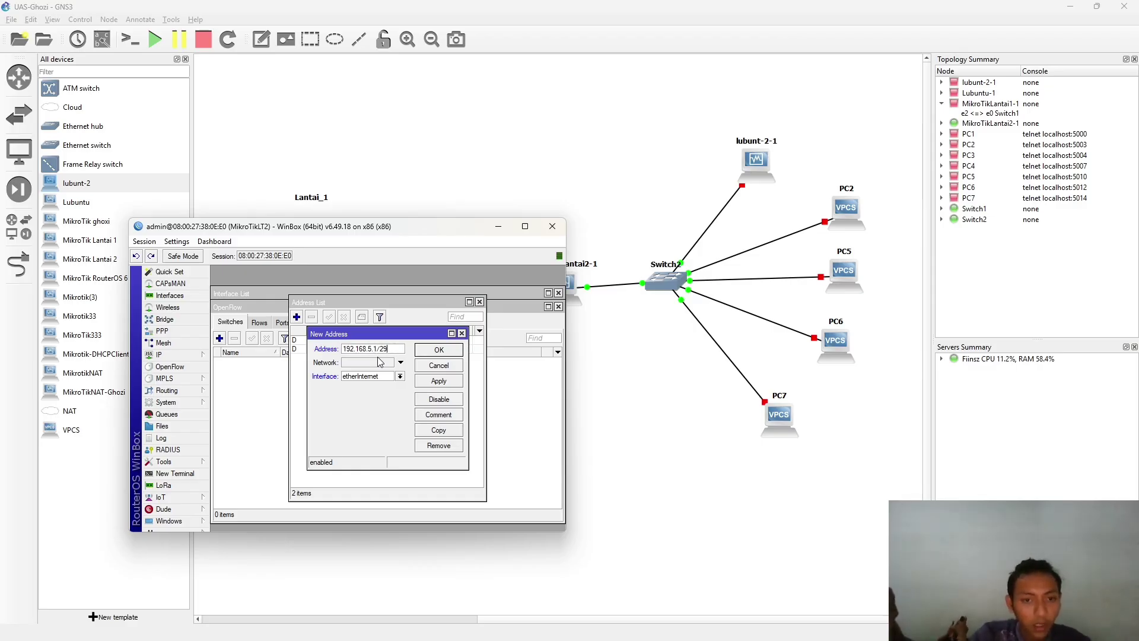
pyautogui.click(438, 381)
pyautogui.click(413, 376)
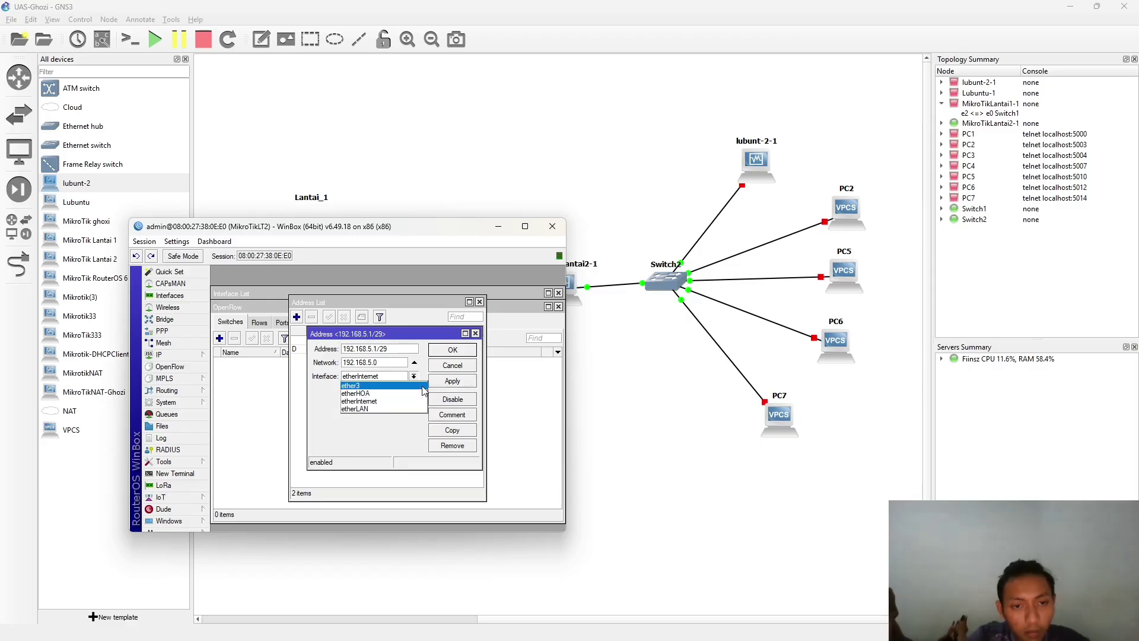
pyautogui.click(409, 409)
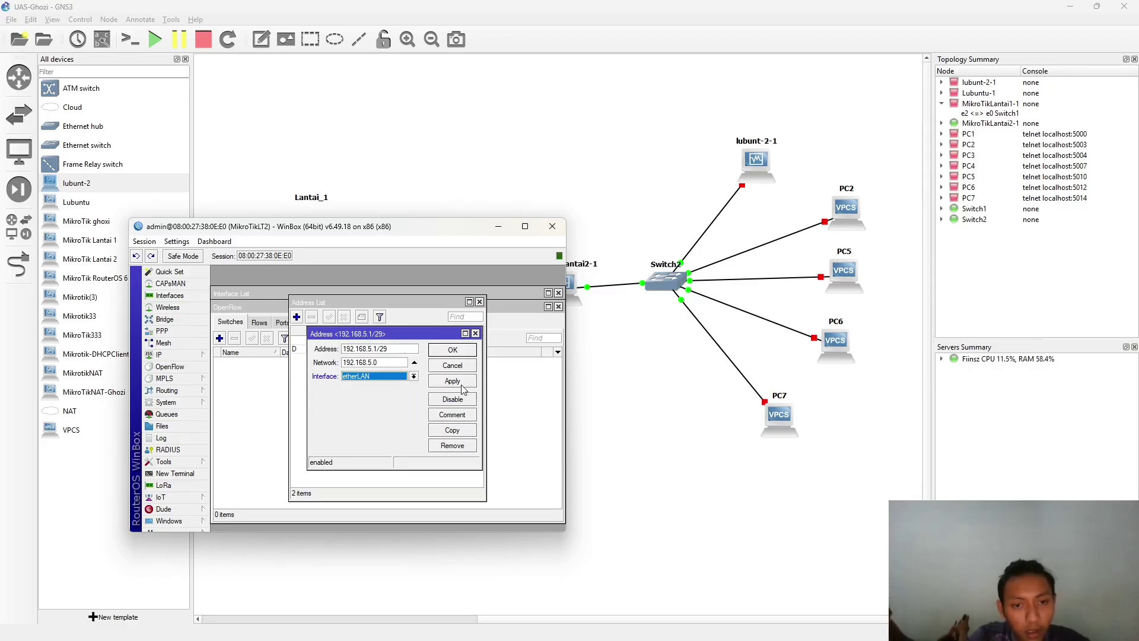
pyautogui.click(464, 386)
pyautogui.click(465, 350)
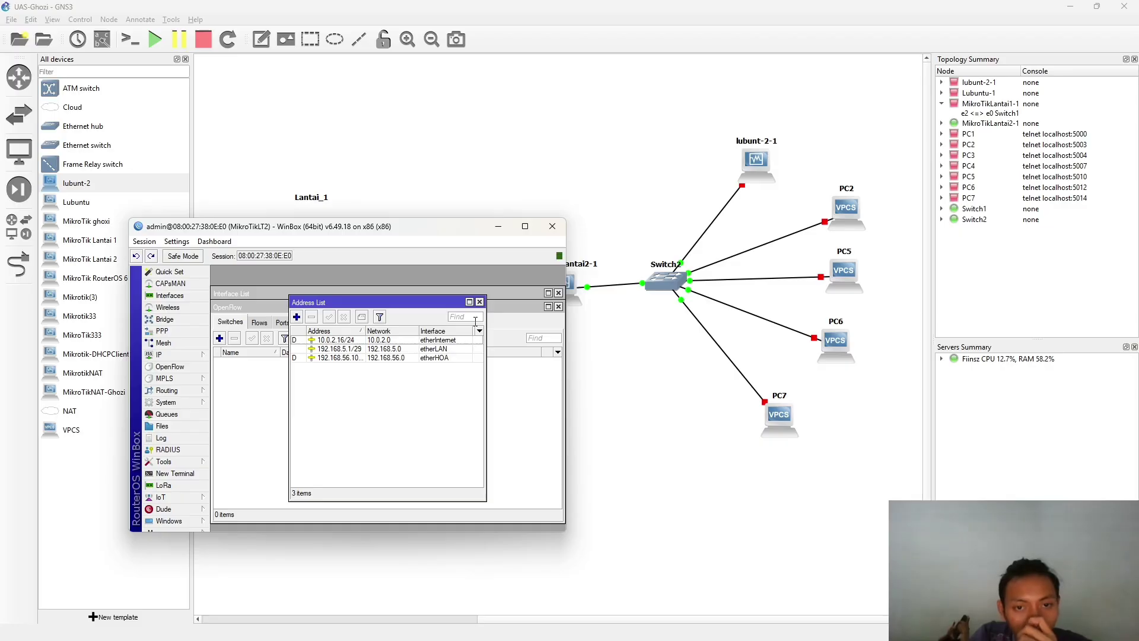
pyautogui.click(480, 302)
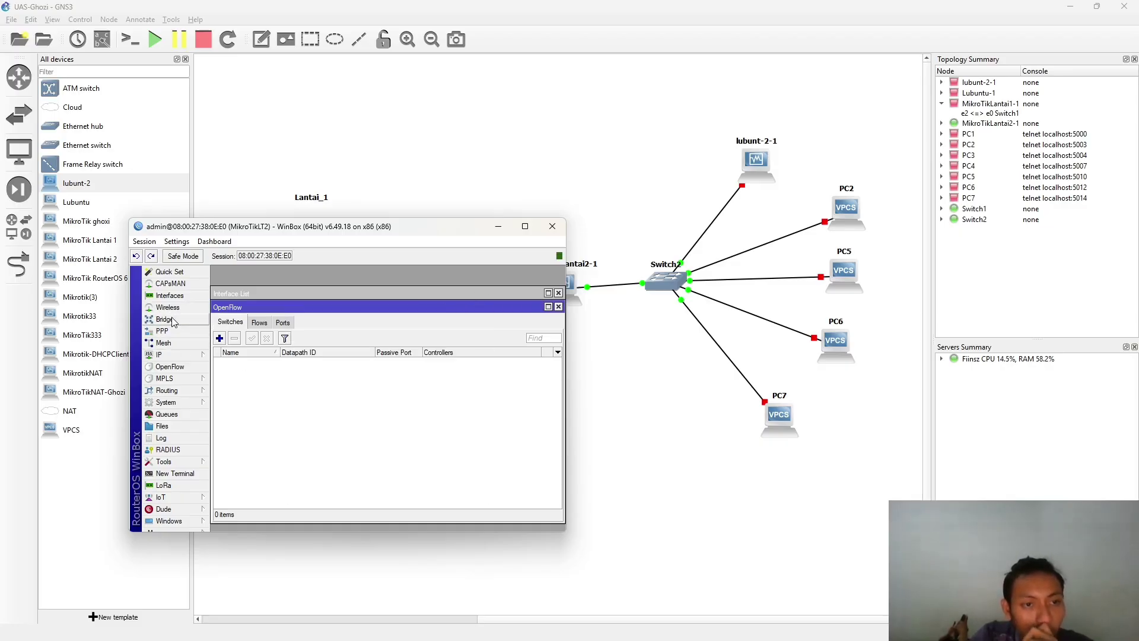
# - Open the IP DHCP Server list, discarding an accidental manual server entry
pyautogui.click(171, 296)
pyautogui.click(182, 354)
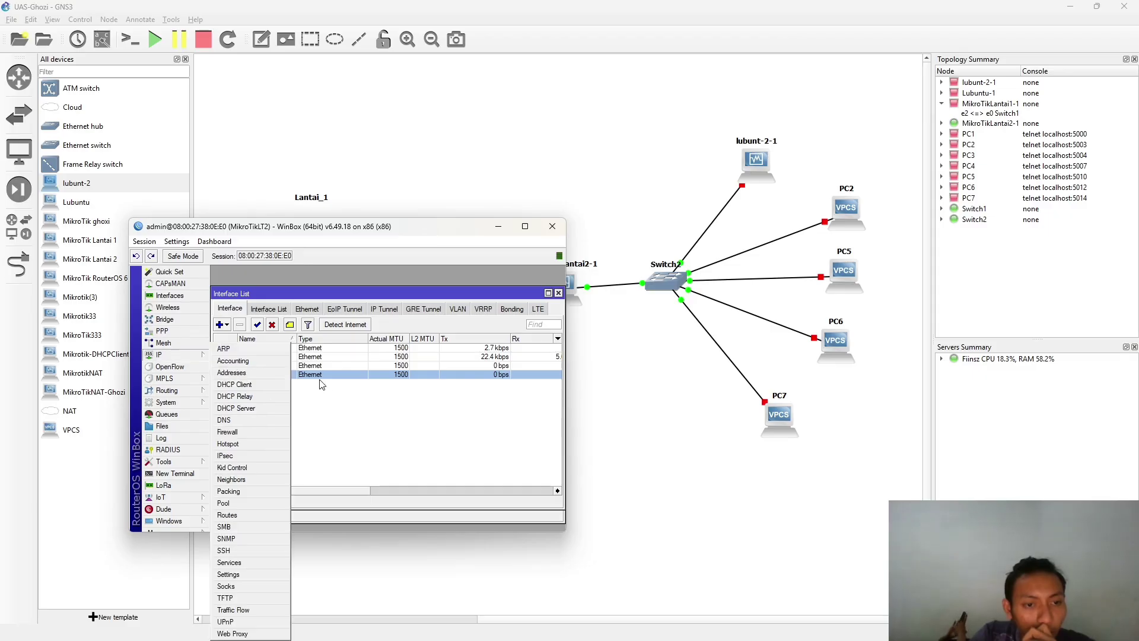
pyautogui.click(267, 409)
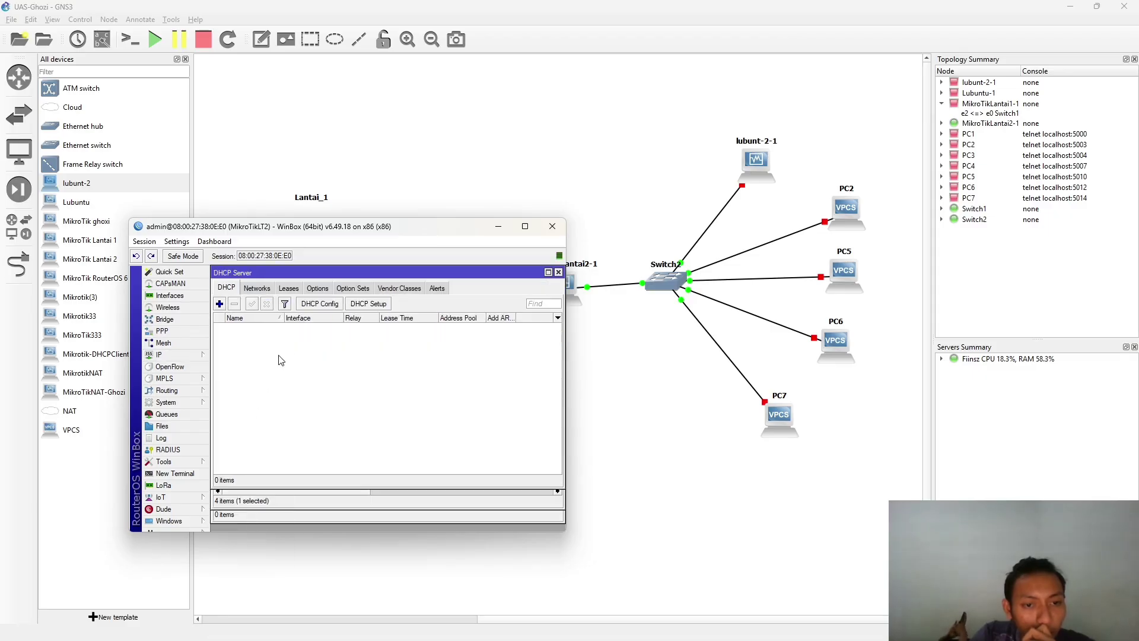
pyautogui.click(220, 304)
pyautogui.click(495, 272)
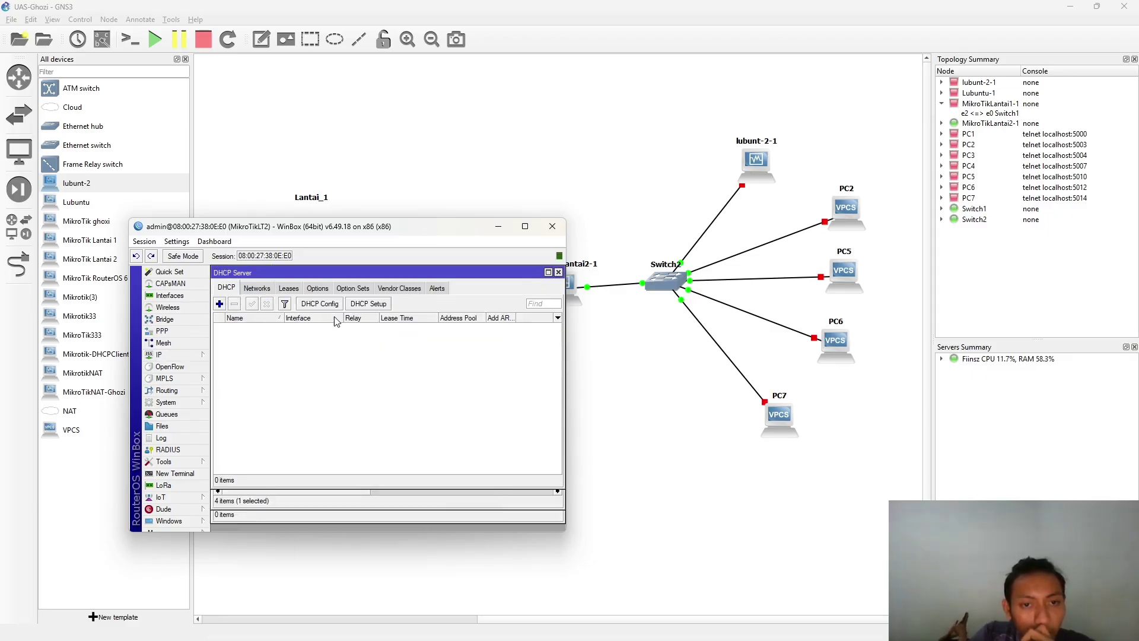
# - Run DHCP Setup on etherLAN with 192.168.5.0/29, DNS 10.0.2.3 and default lease time
pyautogui.click(383, 304)
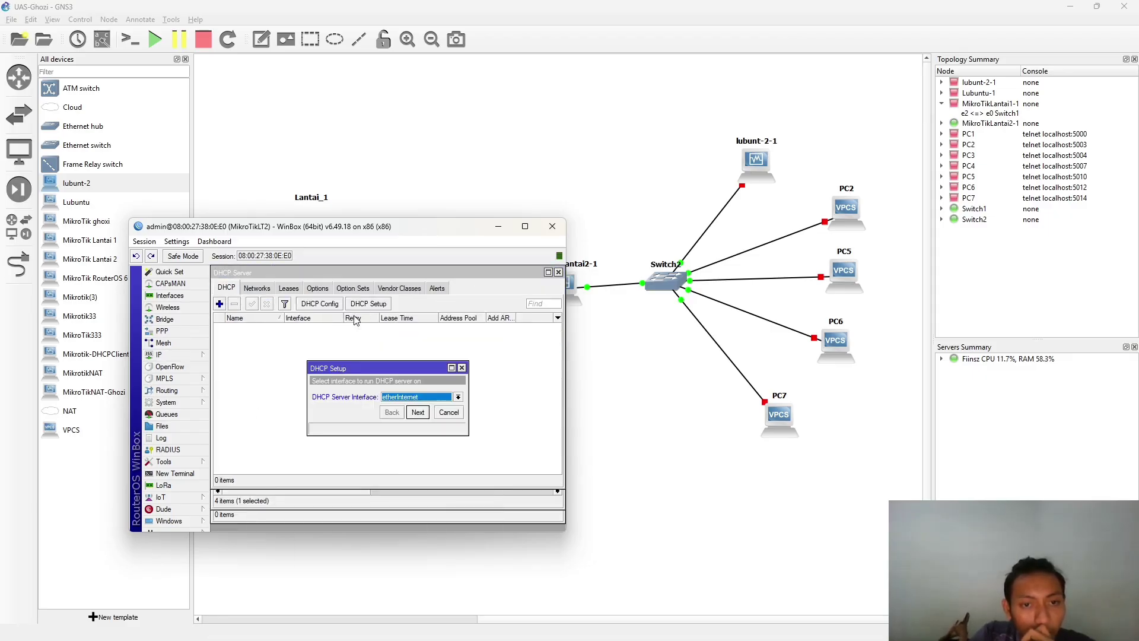
pyautogui.click(459, 401)
pyautogui.click(415, 424)
pyautogui.click(418, 412)
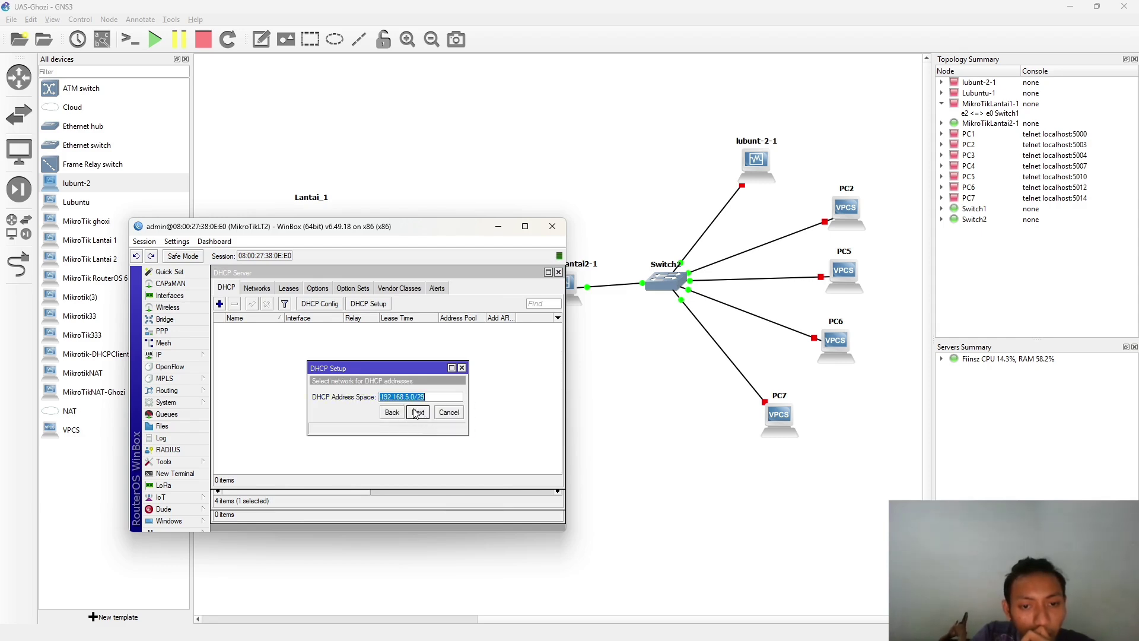
pyautogui.click(418, 412)
pyautogui.click(418, 412)
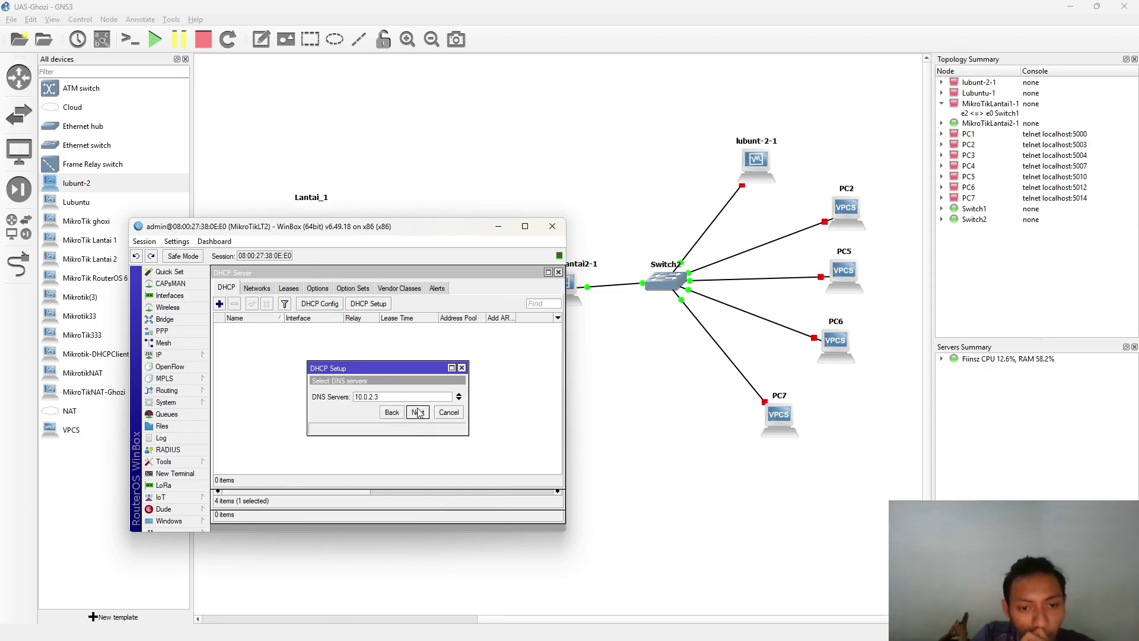
pyautogui.click(418, 412)
pyautogui.click(418, 412)
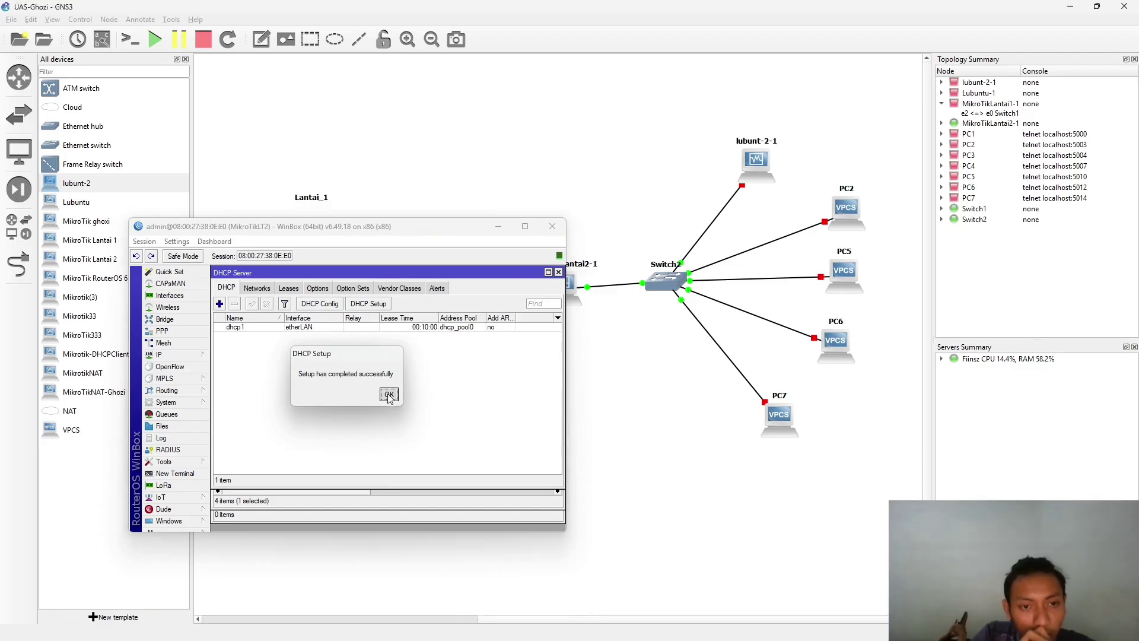
pyautogui.click(389, 395)
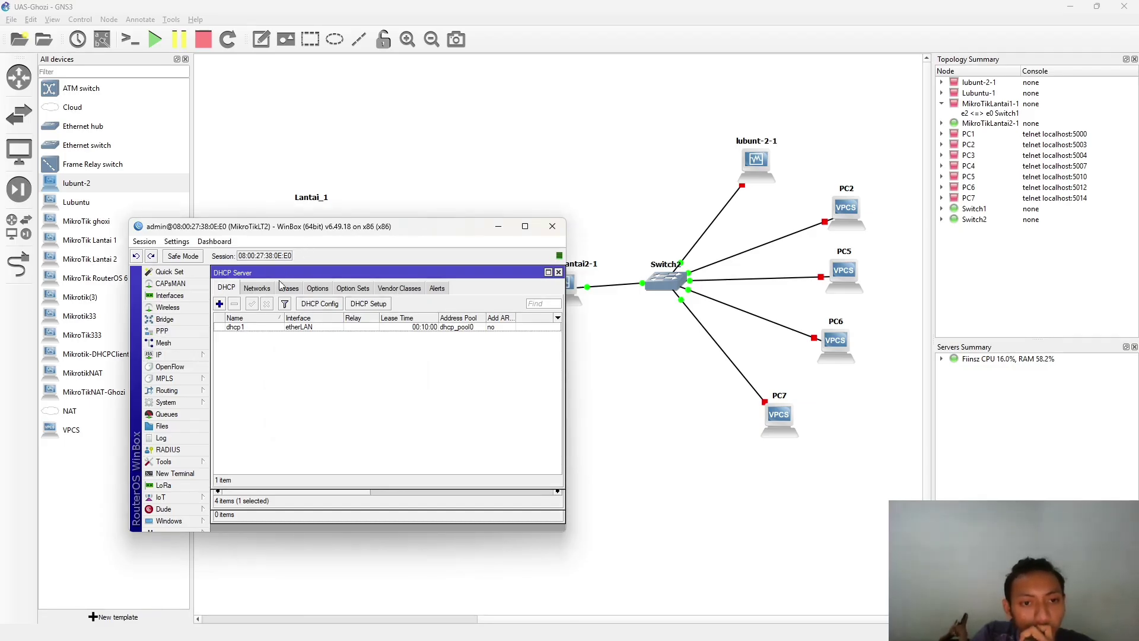
pyautogui.moveTo(261, 232); pyautogui.dragTo(319, 239)
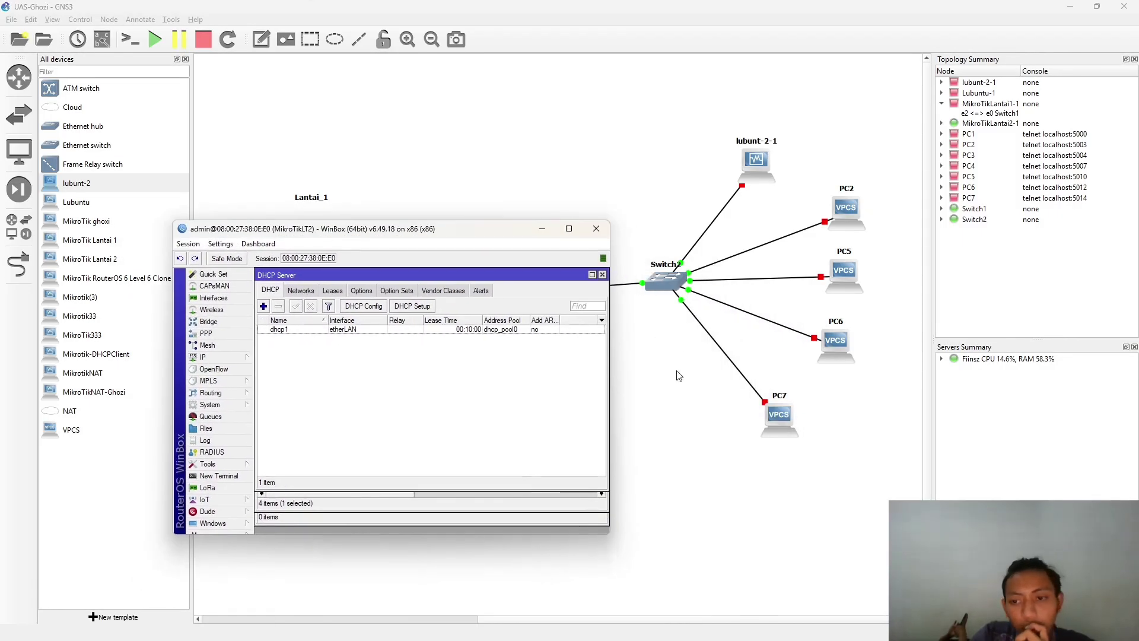
# - Start the PC7 and PC6 nodes in the GNS3 topology
pyautogui.click(778, 411)
pyautogui.rightClick(776, 424)
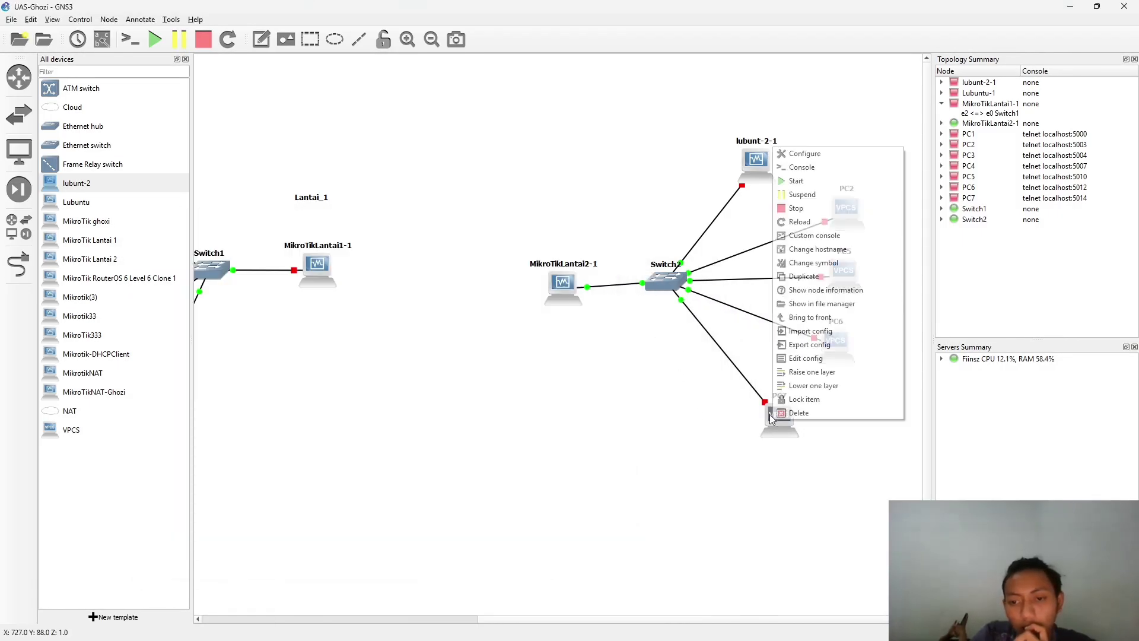
pyautogui.click(785, 182)
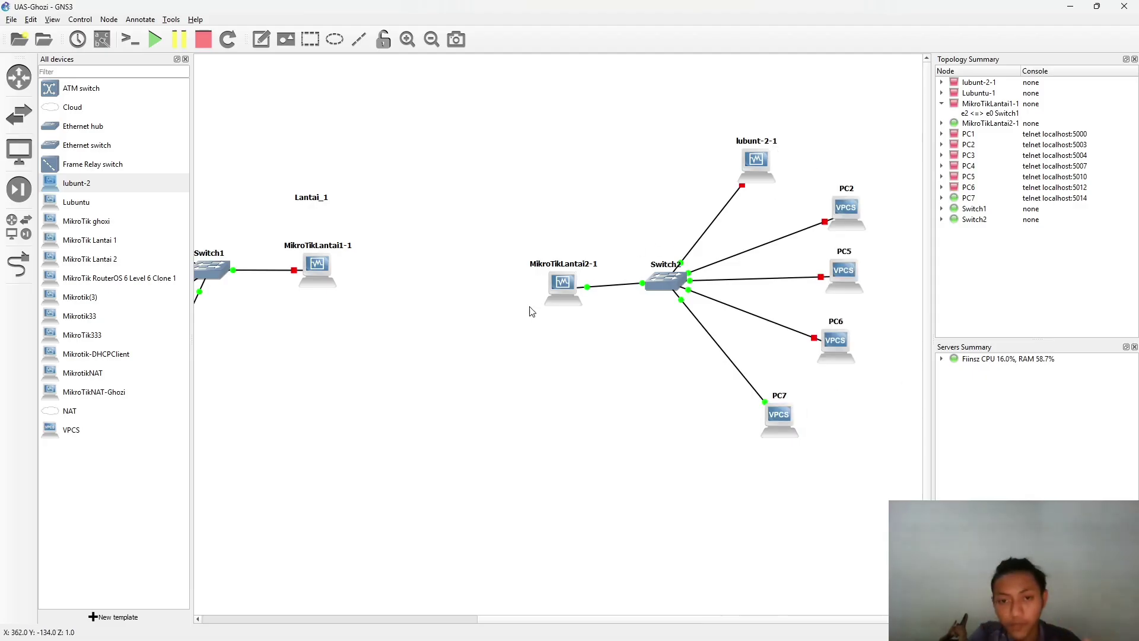
pyautogui.hotkey('alt', 'Tab')
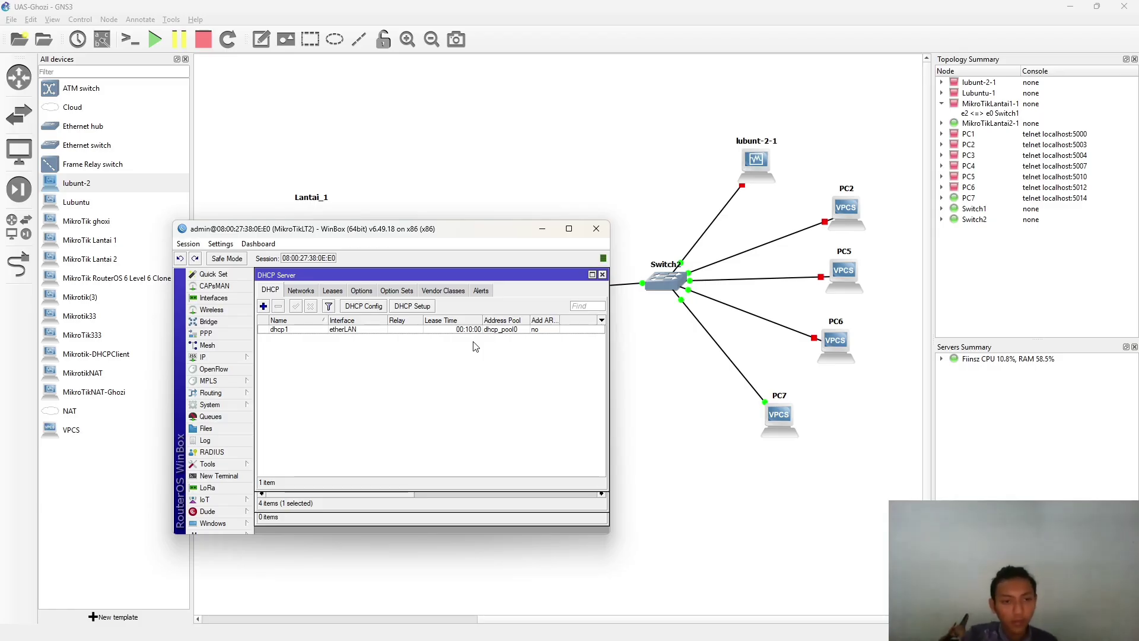
pyautogui.rightClick(835, 352)
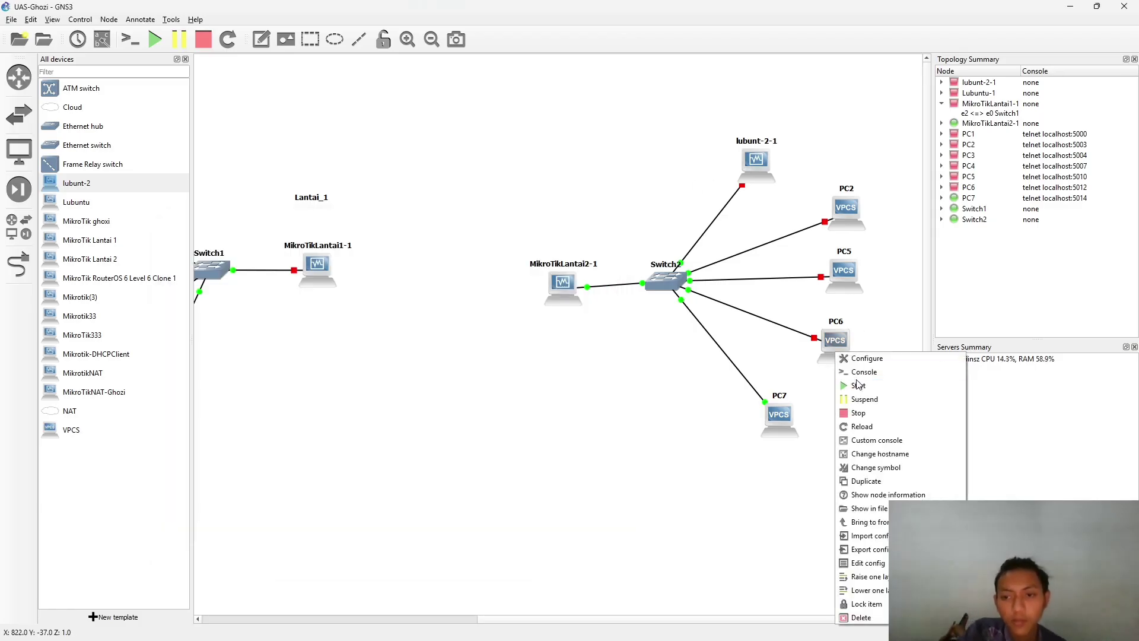
pyautogui.click(857, 301)
# - Start all devices in the GNS3 project, confirming the prompt
pyautogui.rightClick(838, 263)
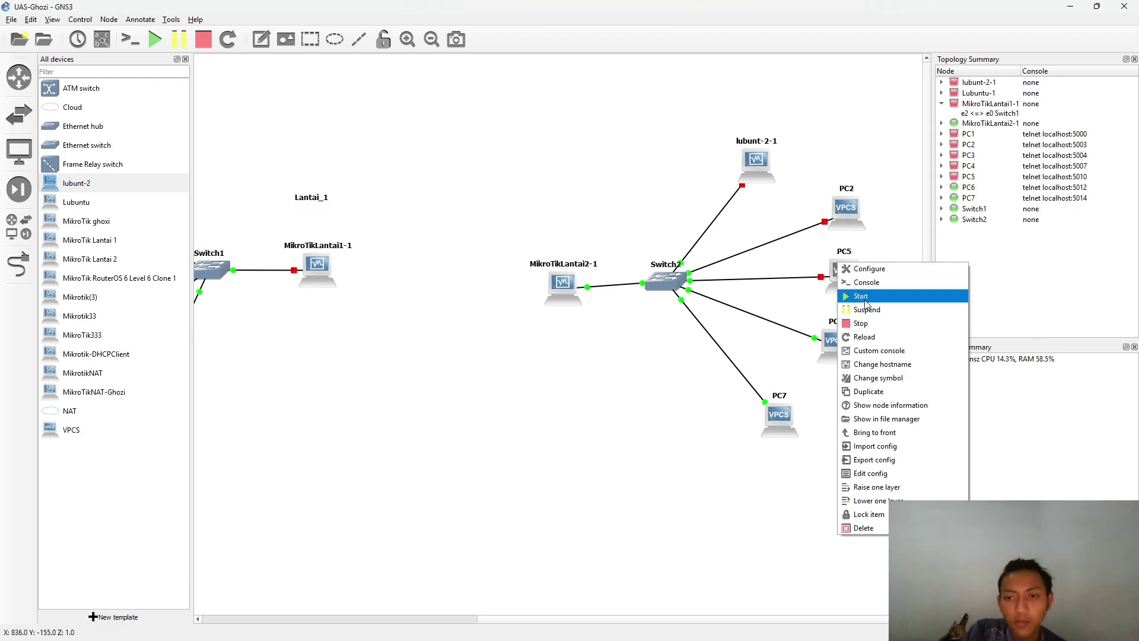
pyautogui.click(445, 161)
pyautogui.click(155, 39)
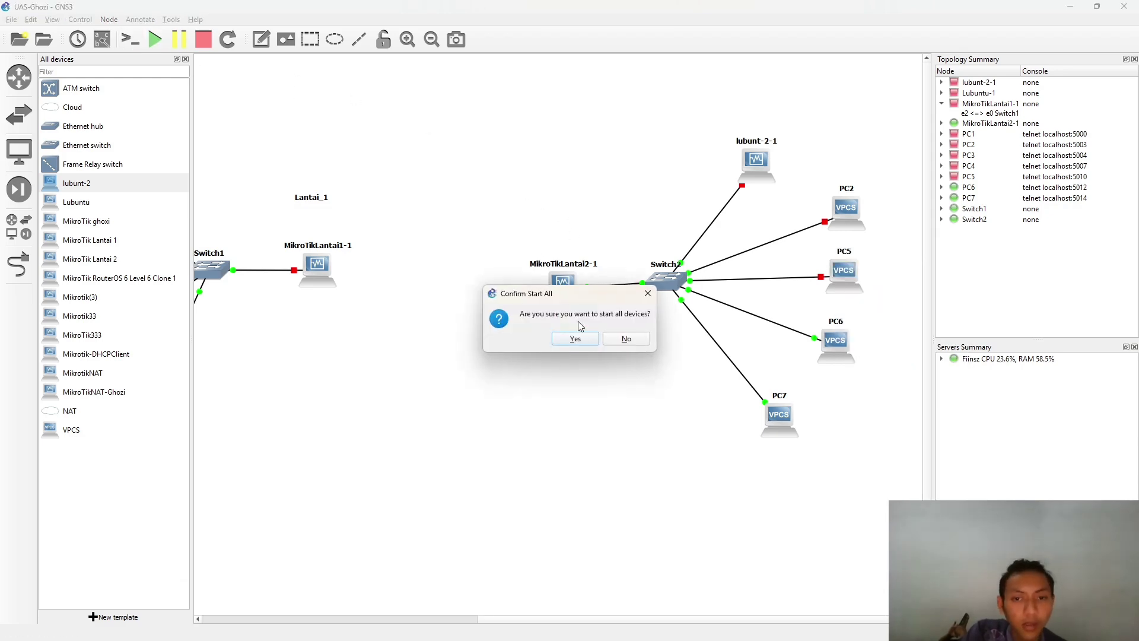
pyautogui.click(575, 339)
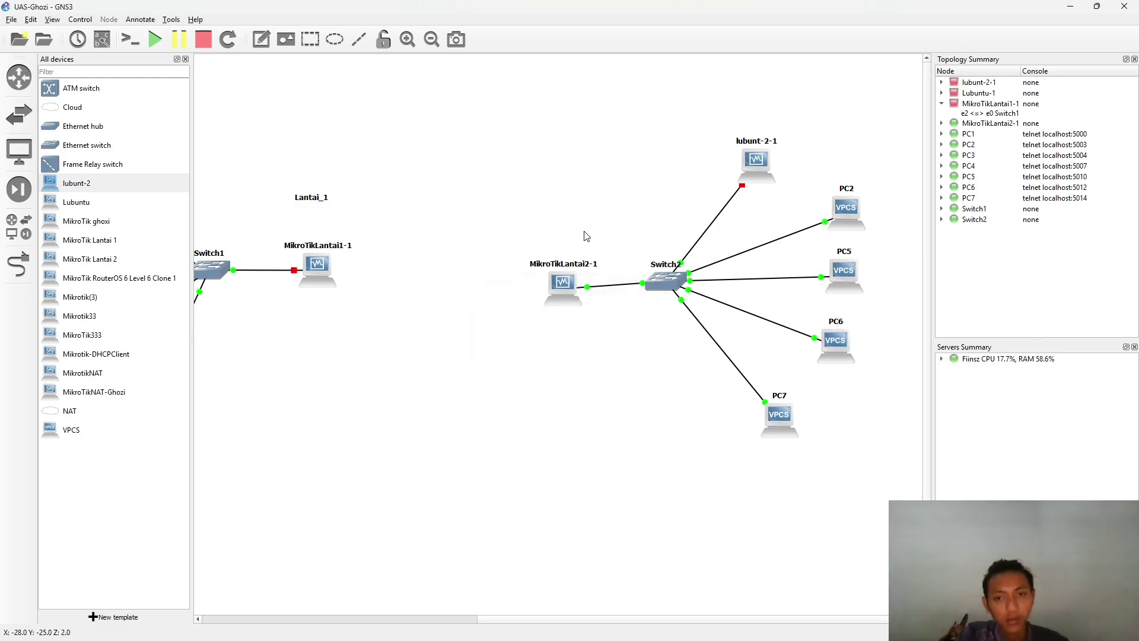
pyautogui.hotkey('alt', 'Tab')
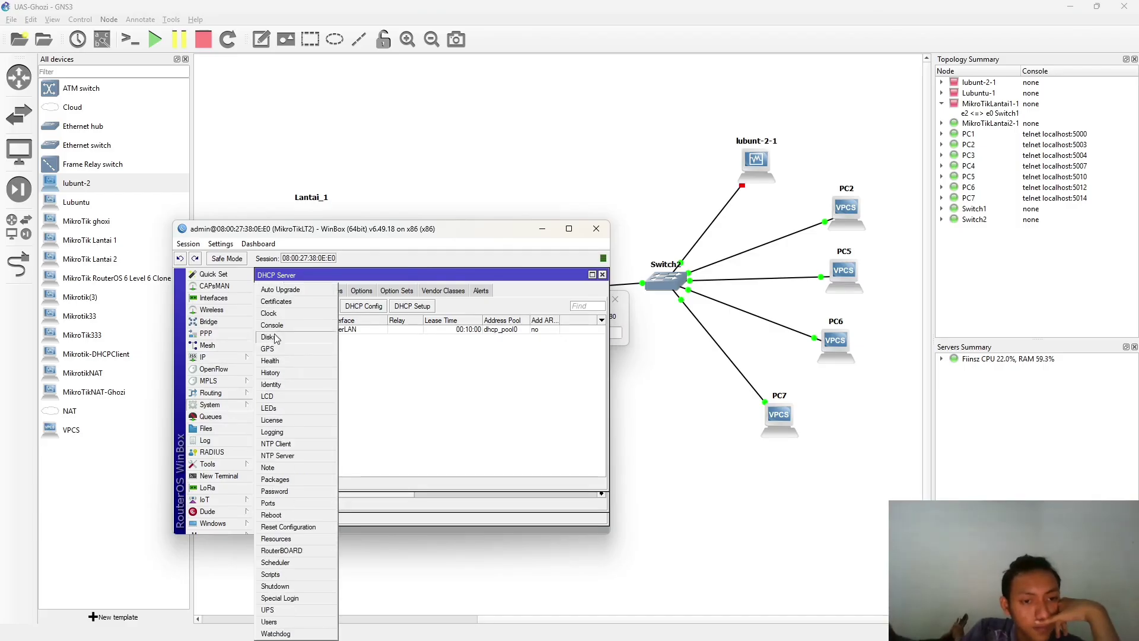
# - Minimize the MikroTik Lantai 1 VirtualBox window to get back to the GNS3 topology
pyautogui.click(214, 357)
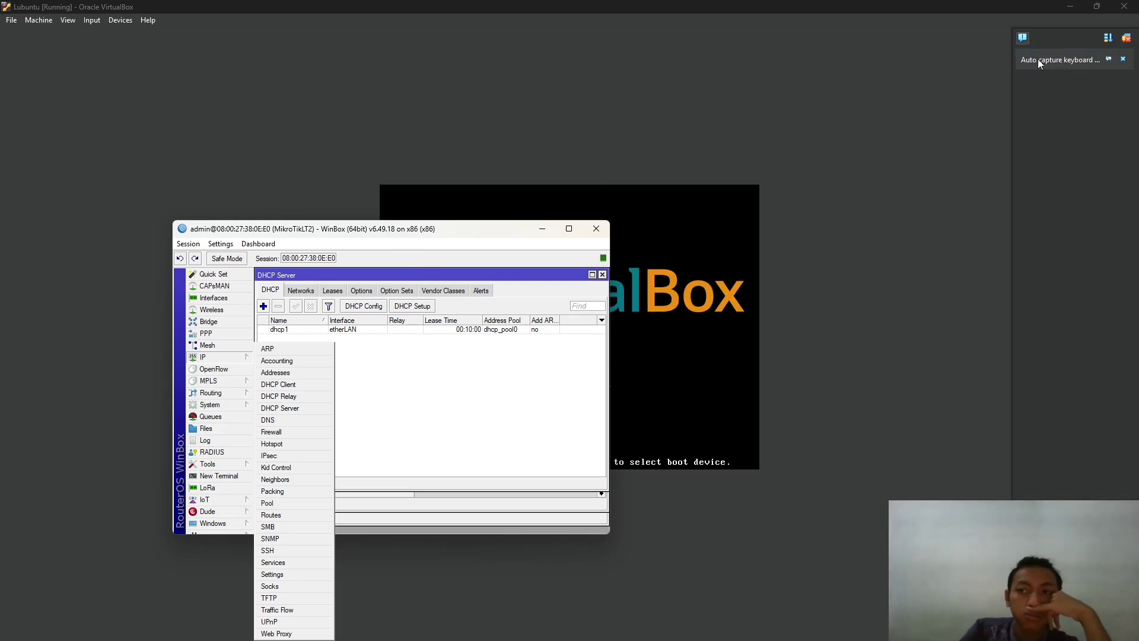
pyautogui.click(1071, 7)
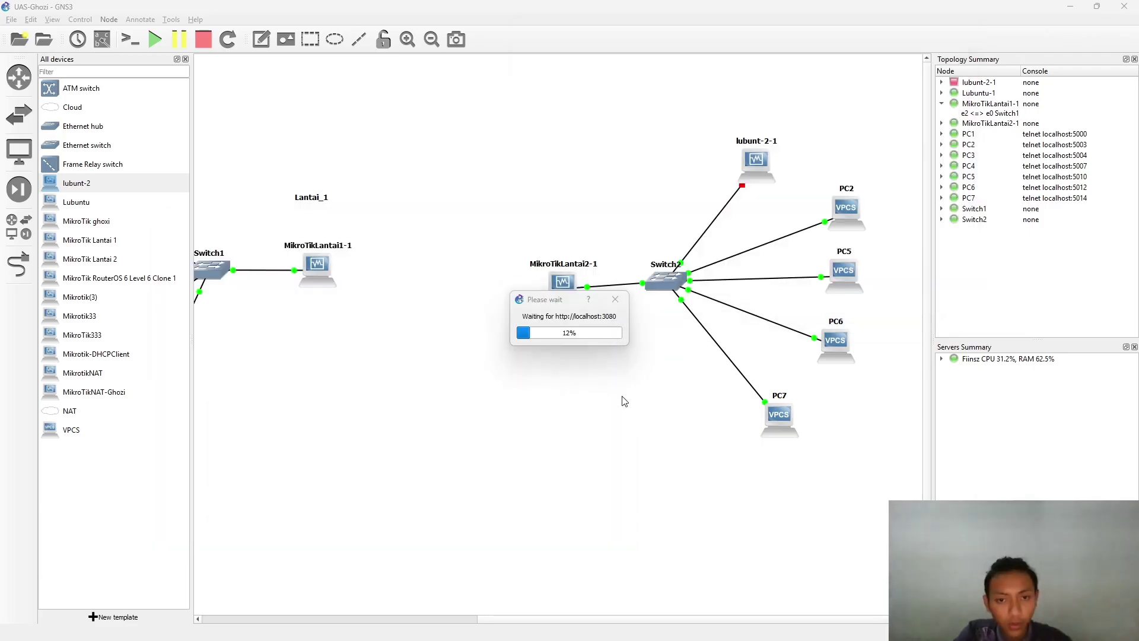
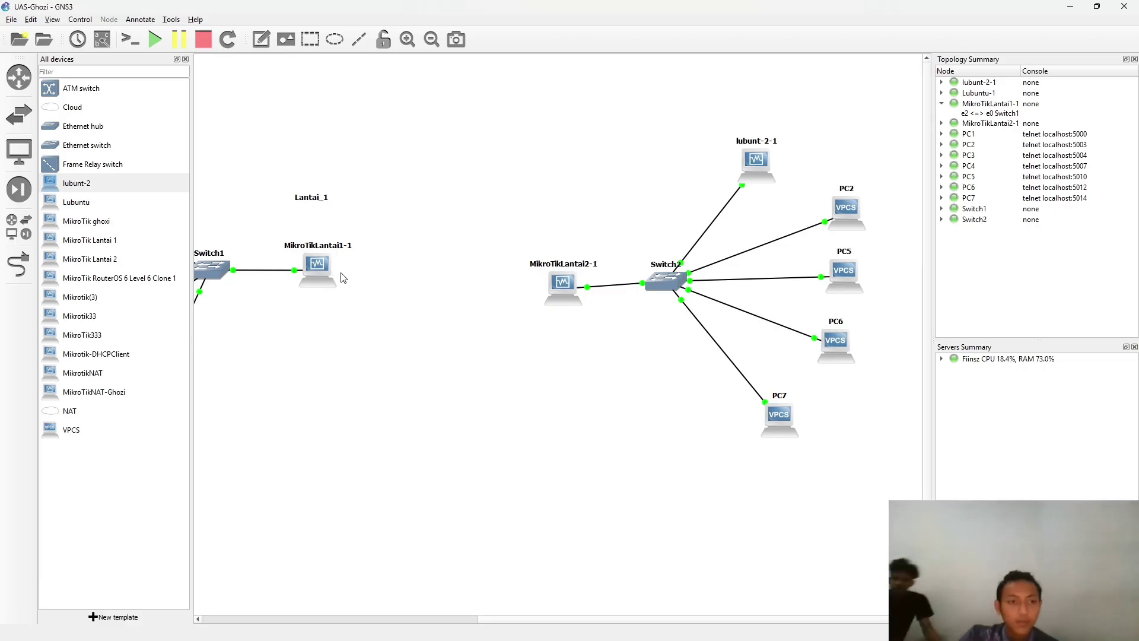
# - Cable a free Ethernet port on MikroTikLantai1-1 to a port on MikroTikLantai2-1
pyautogui.click(19, 264)
pyautogui.click(320, 270)
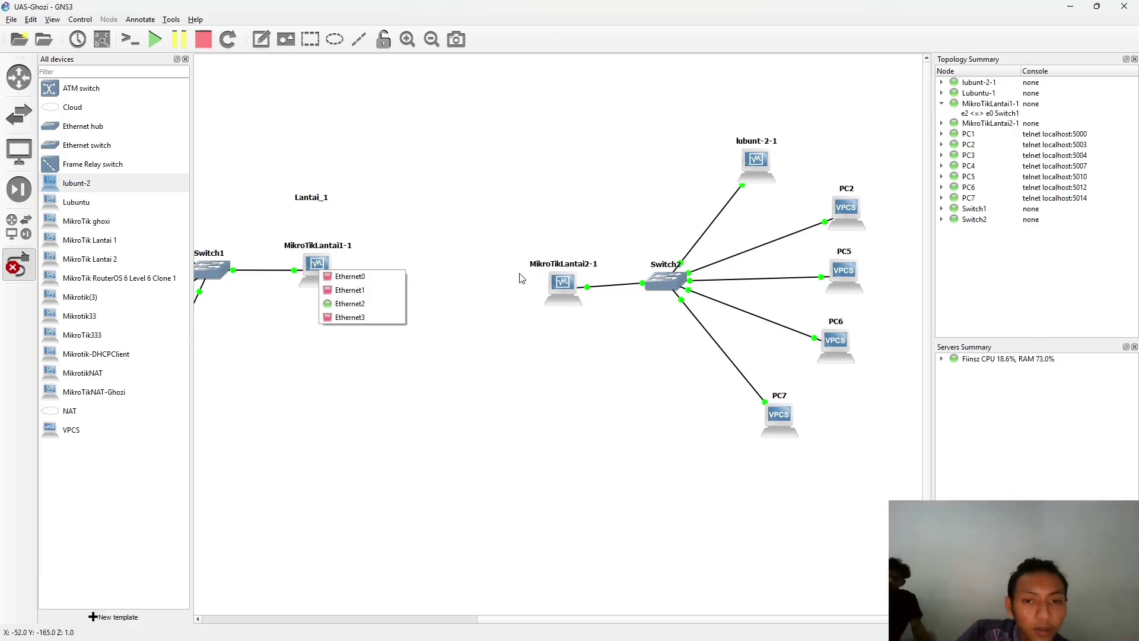
pyautogui.click(350, 290)
pyautogui.click(561, 291)
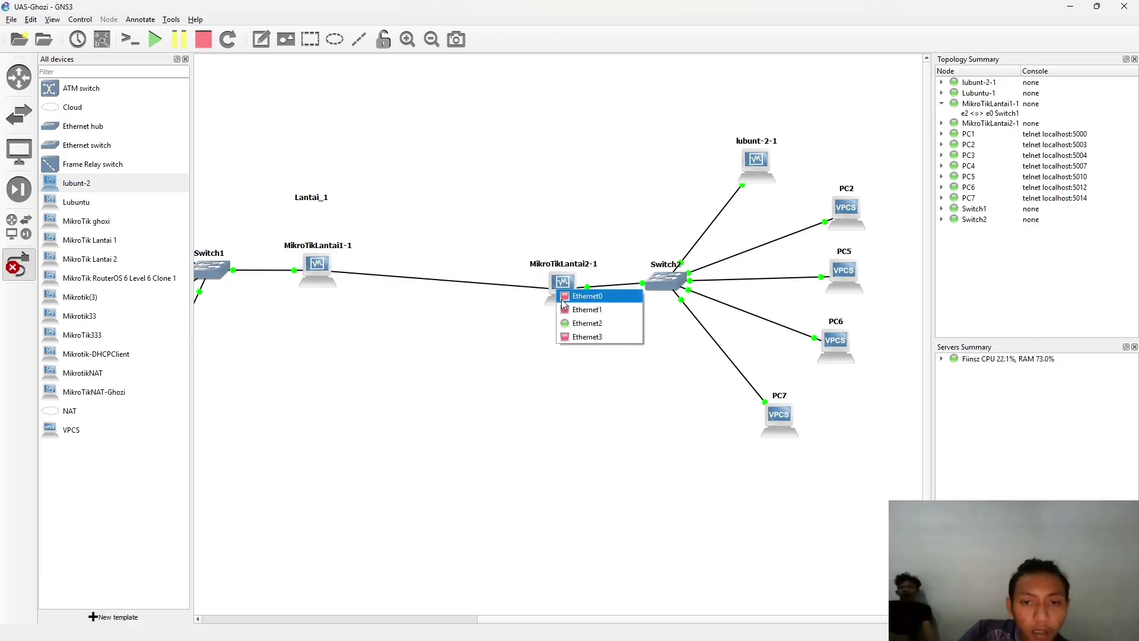
pyautogui.click(579, 337)
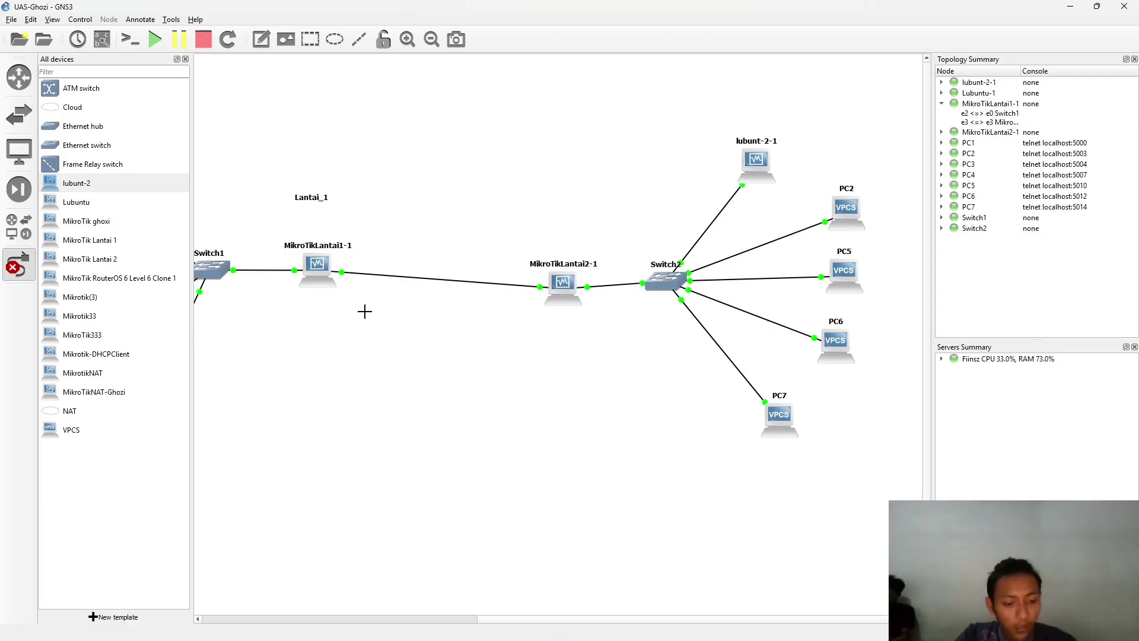
pyautogui.hotkey('alt', 'Tab')
pyautogui.hotkey('alt', 'Tab')
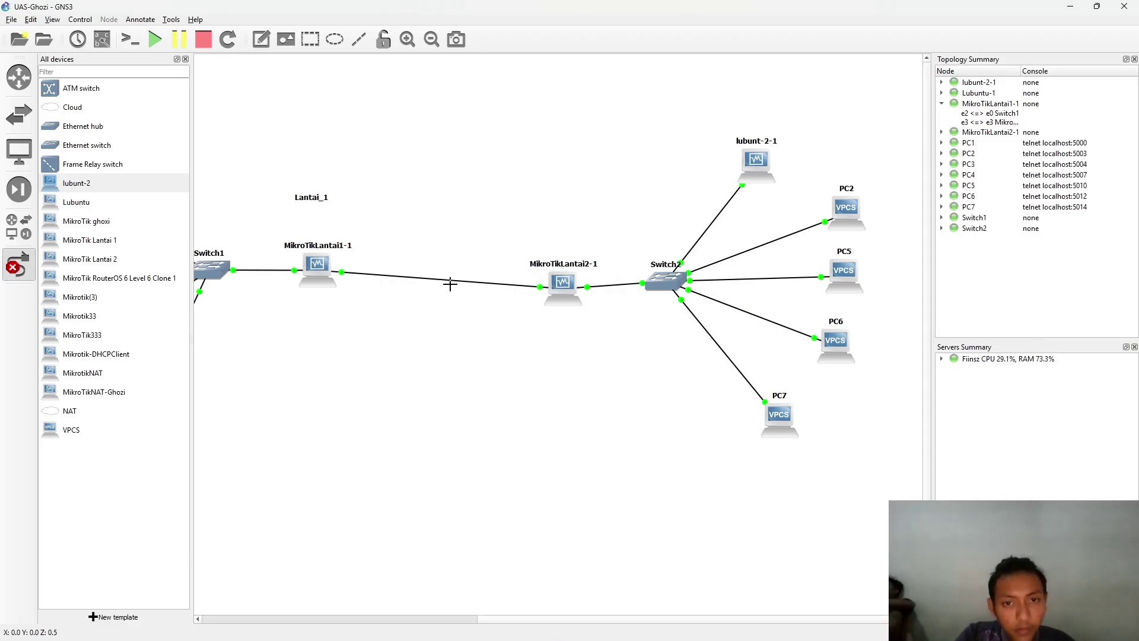
pyautogui.hotkey('alt', 'Tab')
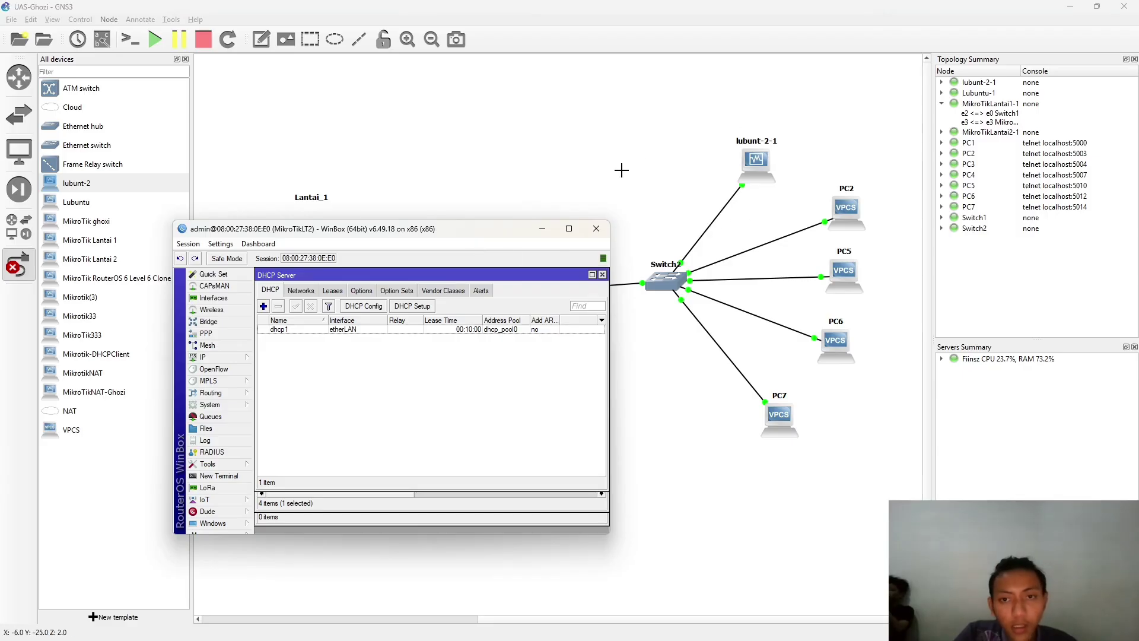
pyautogui.hotkey('alt', 'Tab')
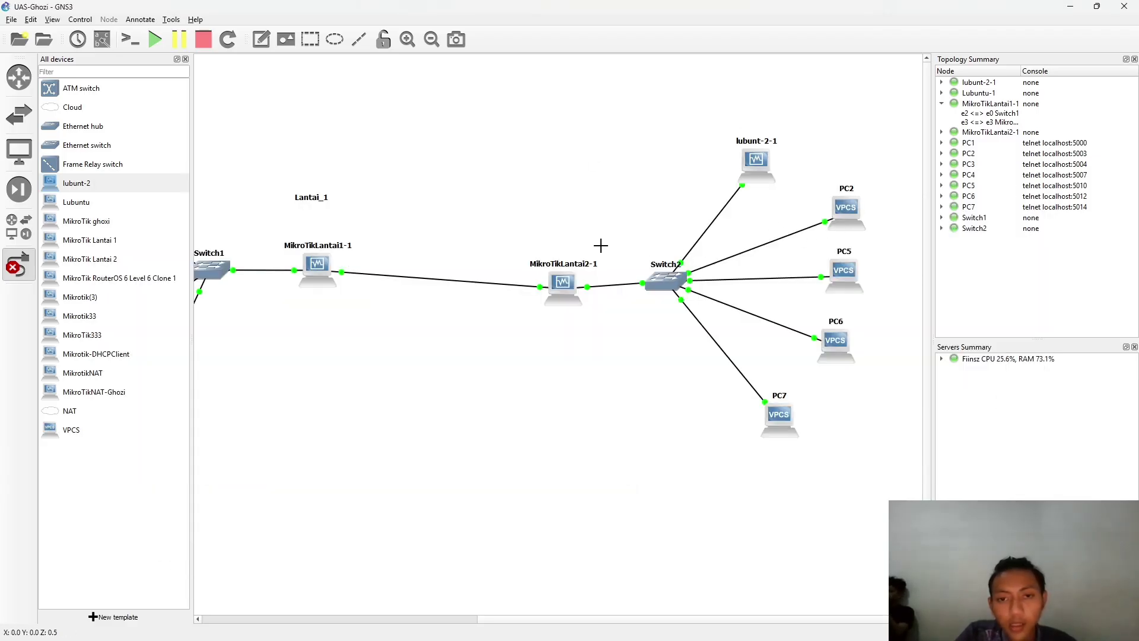
pyautogui.click(34, 254)
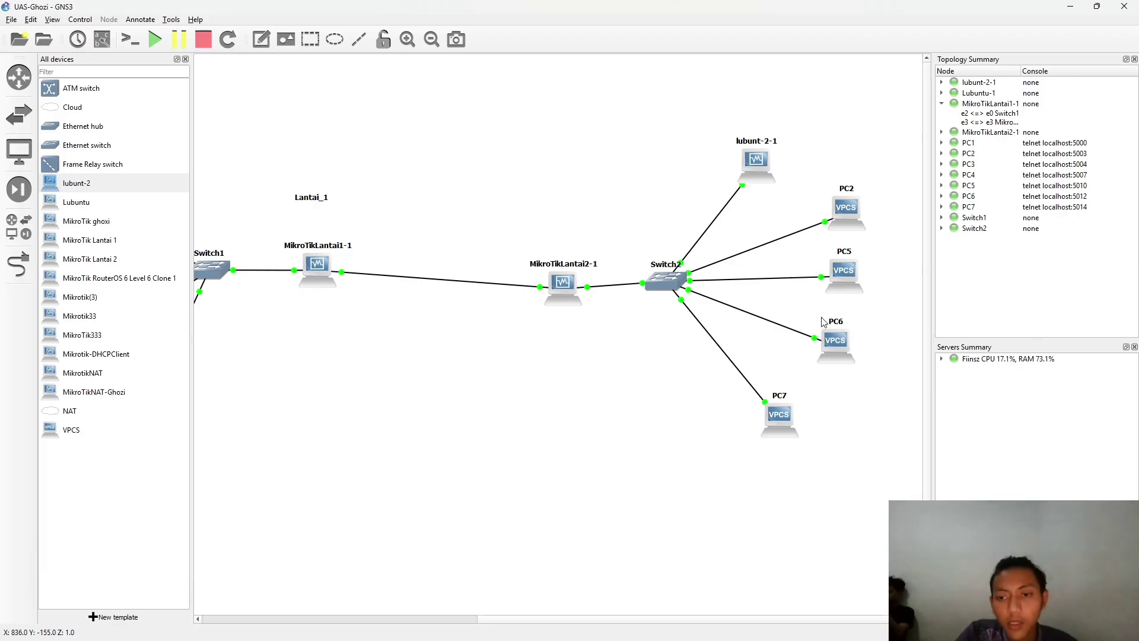
# - Run ip dhcp -r in PC7's console to request a DHCP address
pyautogui.rightClick(784, 422)
pyautogui.click(611, 399)
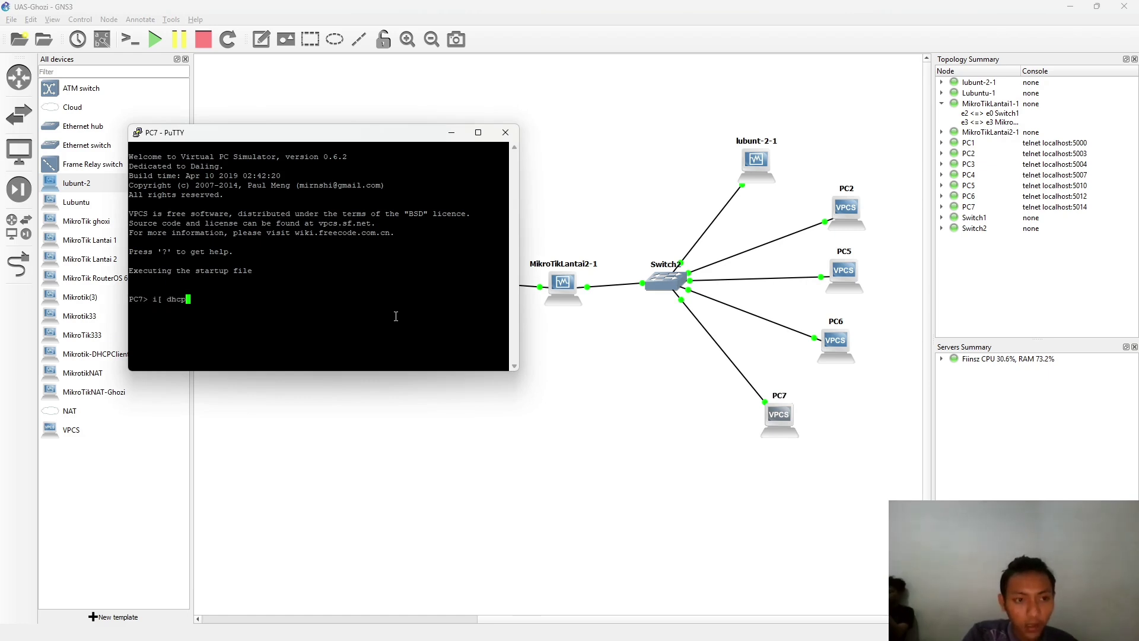
pyautogui.press('Return')
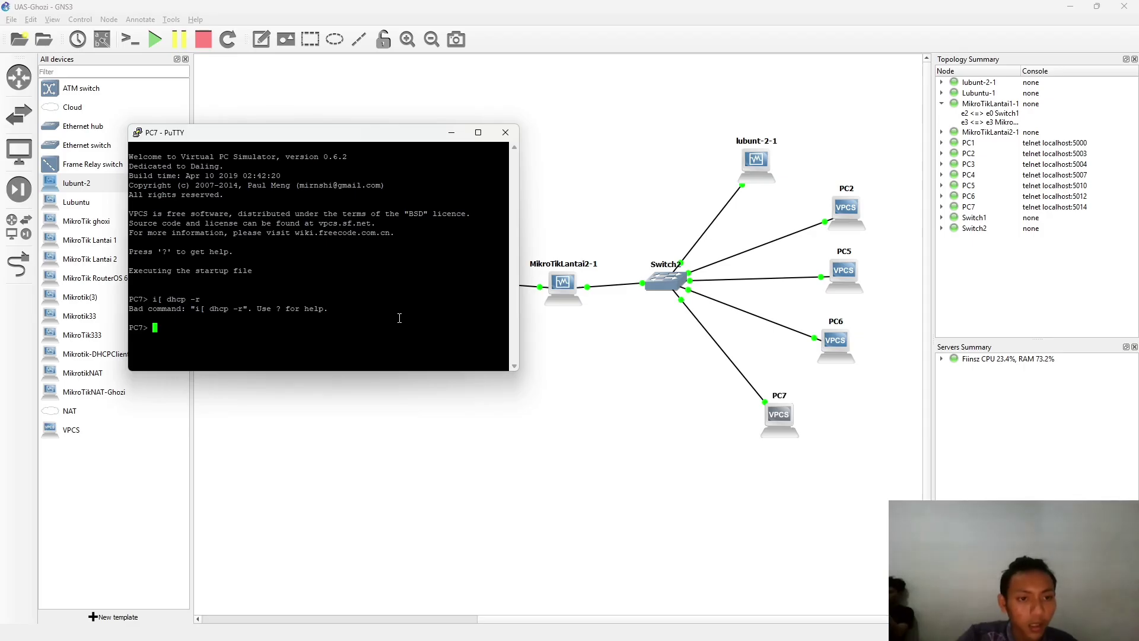
pyautogui.press('Up')
pyautogui.press('Left')
pyautogui.press('Left')
pyautogui.press('Left')
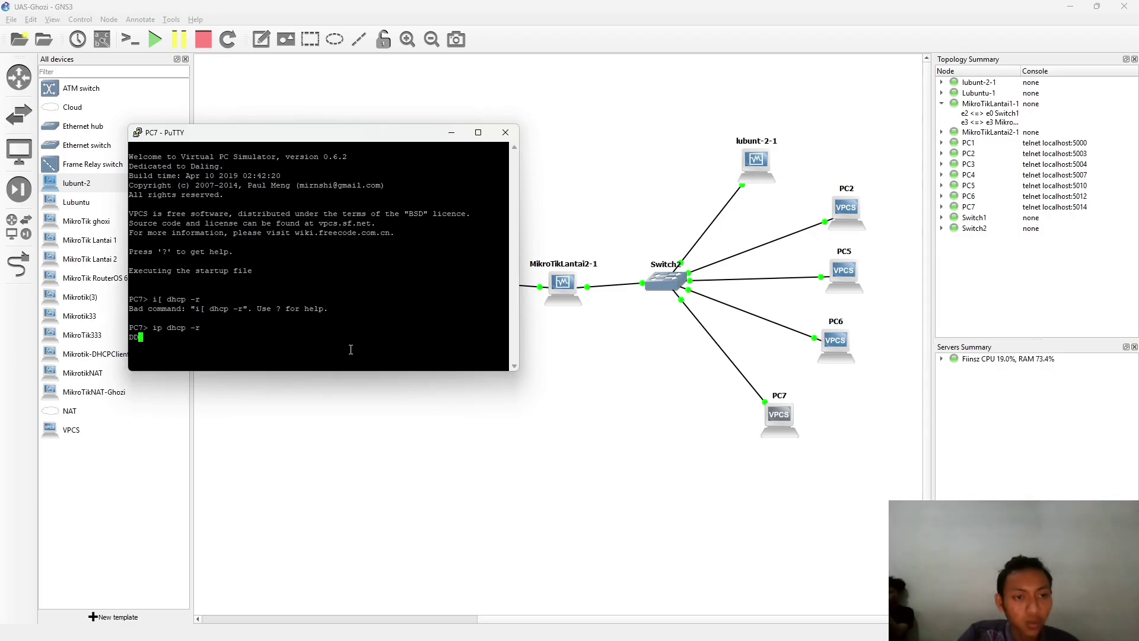
pyautogui.moveTo(406, 138); pyautogui.dragTo(506, 72)
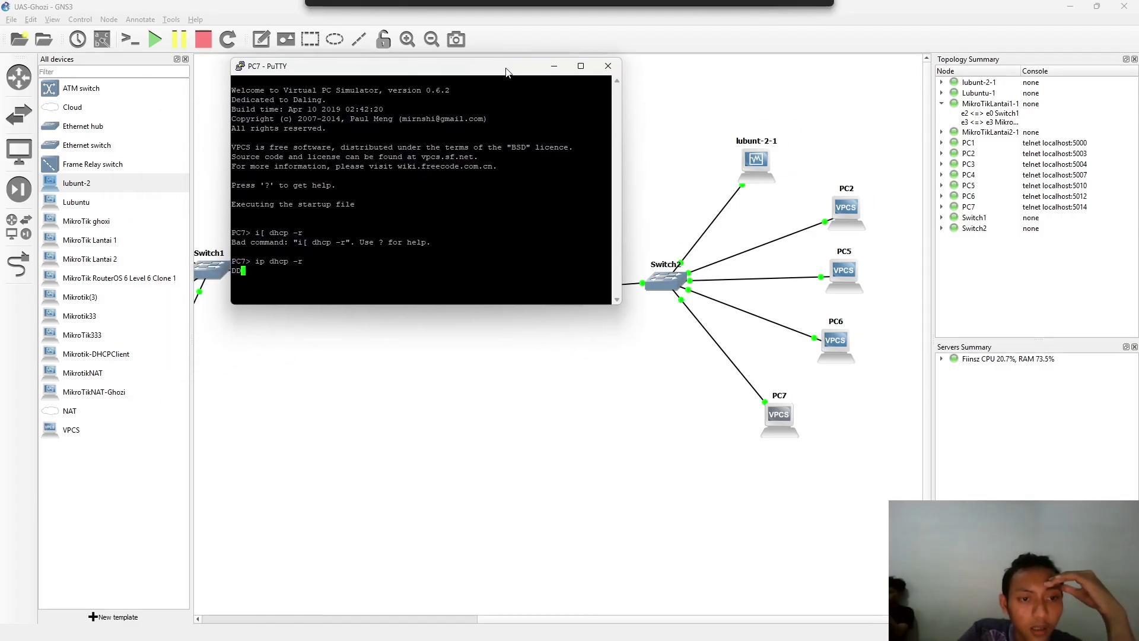
# - Run ip dhcp -r in PC5's console, then show all open windows in Task View
pyautogui.doubleClick(843, 276)
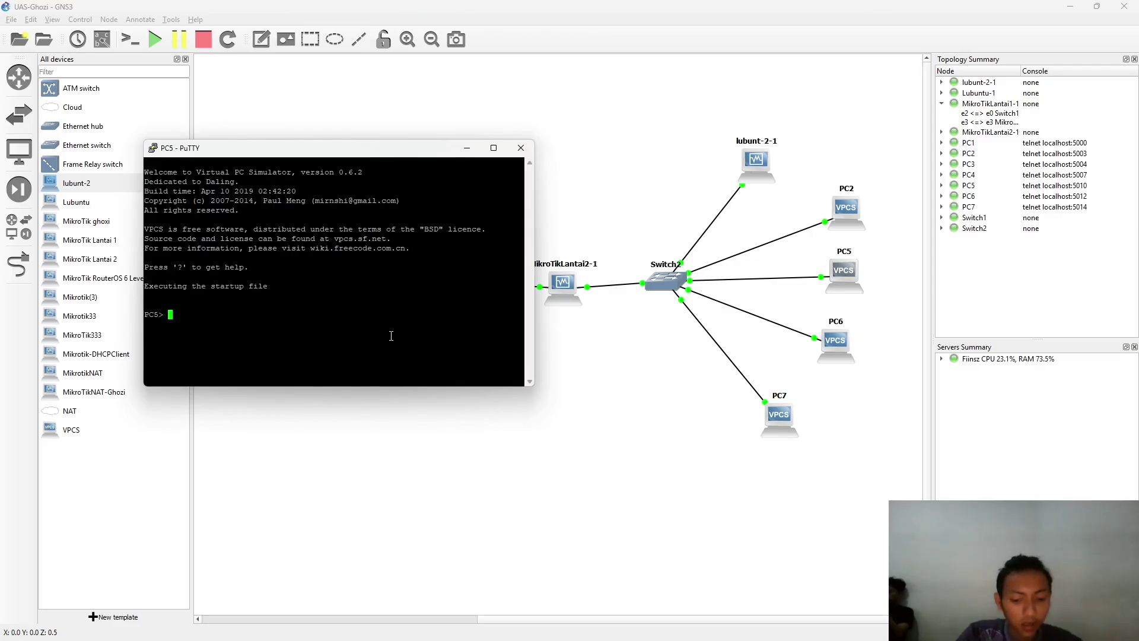
pyautogui.write('ip dh')
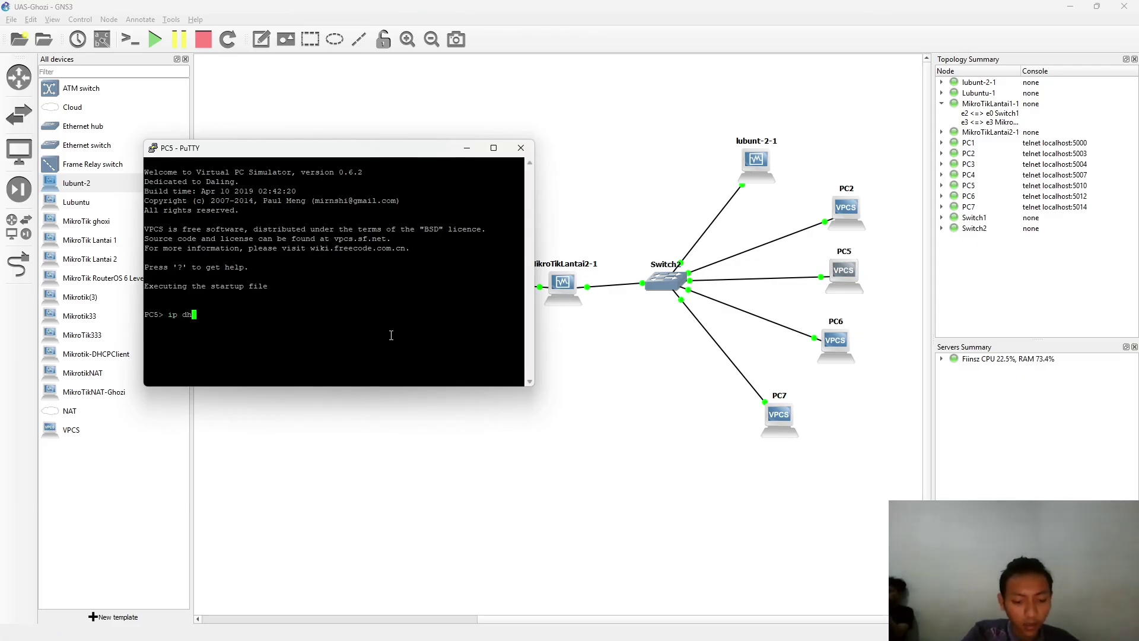
pyautogui.write('-r')
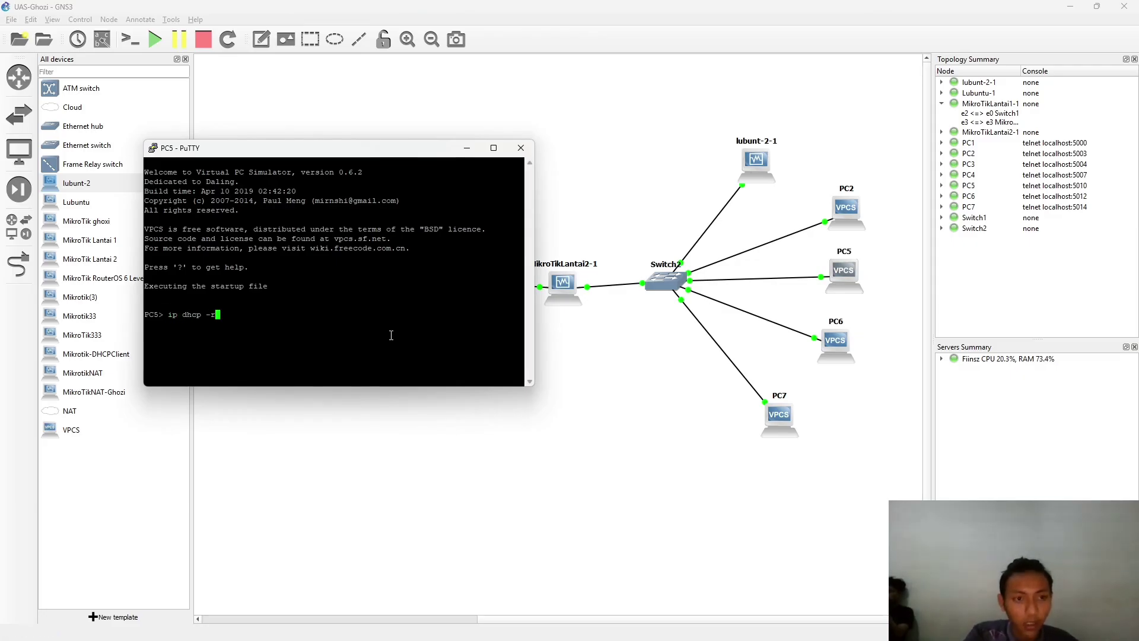
pyautogui.press('Return')
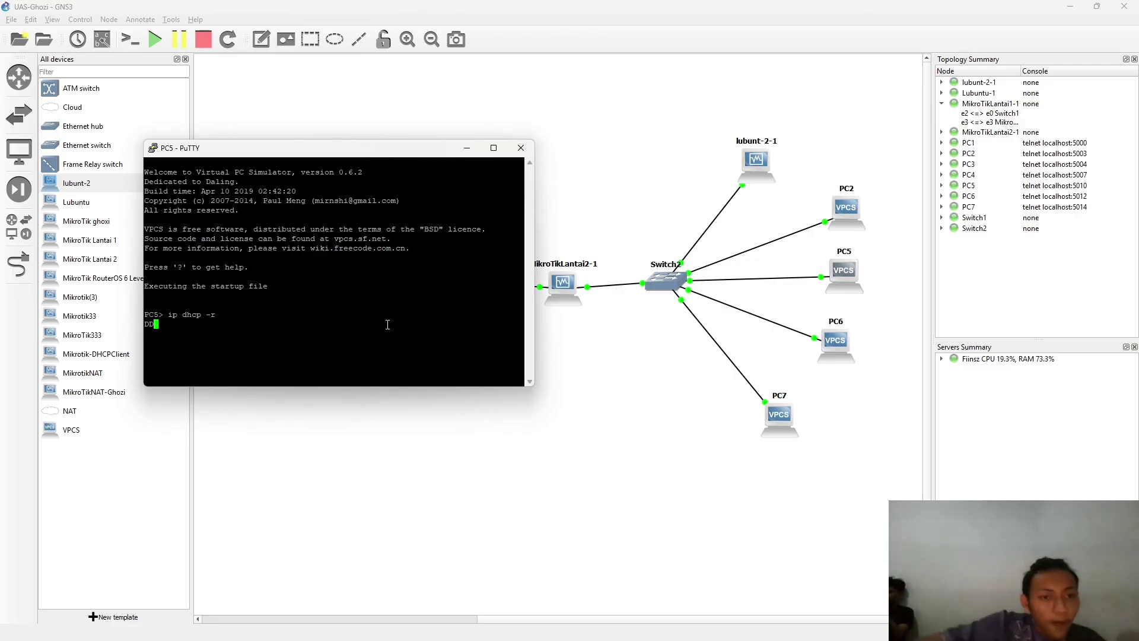
pyautogui.click(552, 394)
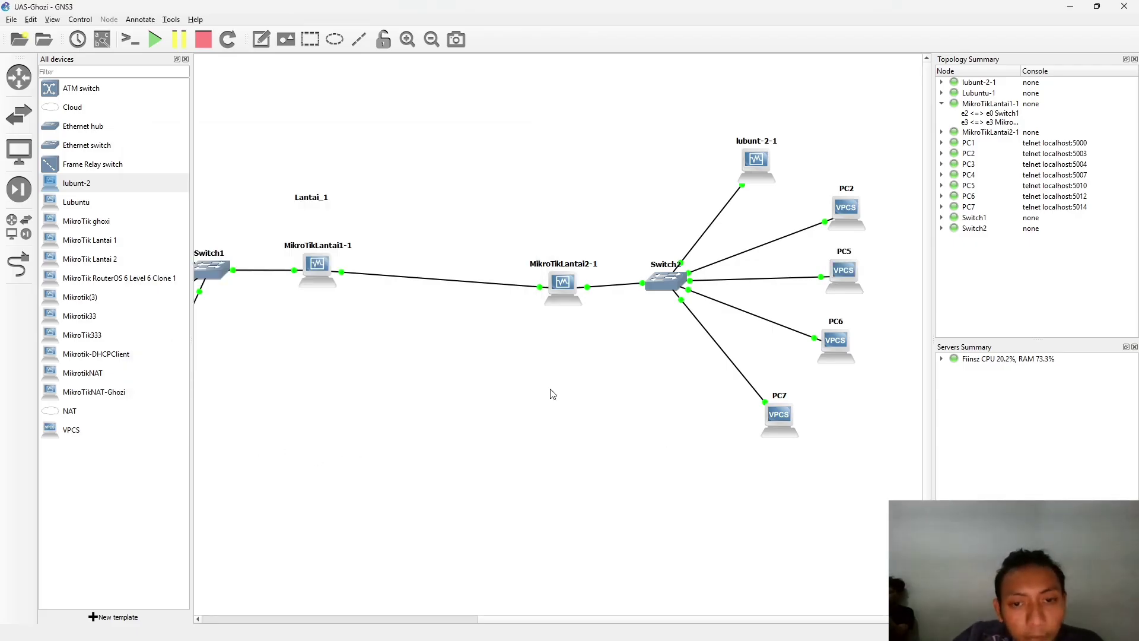
pyautogui.press('super+Tab')
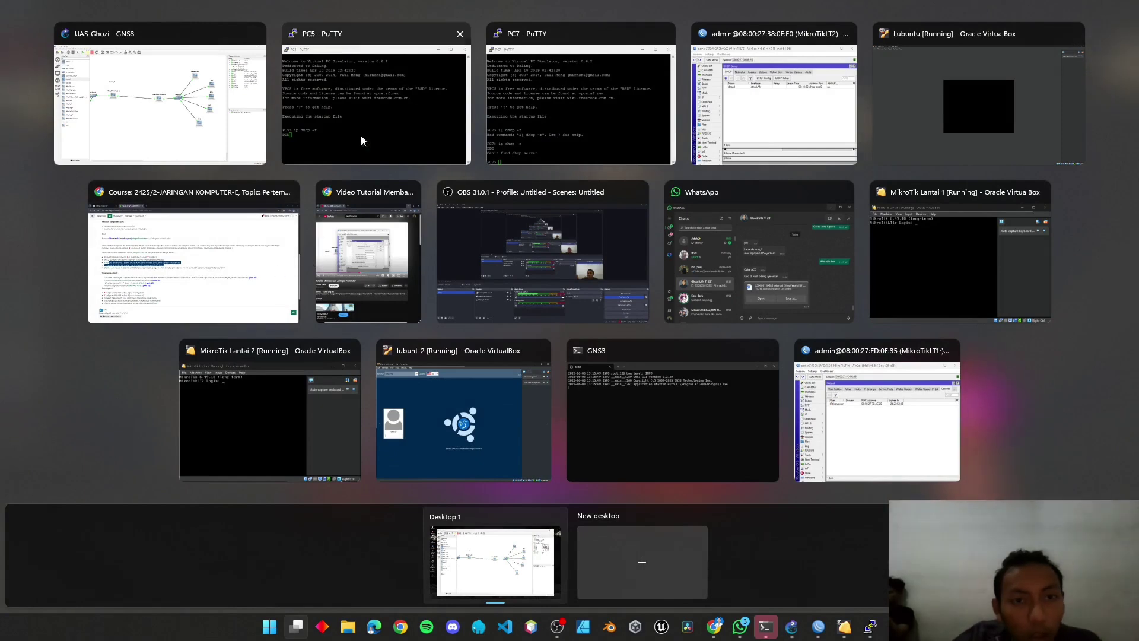
# - On MikroTikLT2, check interfaces, address 192.168.5.1/29 and DHCP network 192.168.5.0/29 with gateway 192.168.5.1
pyautogui.click(762, 92)
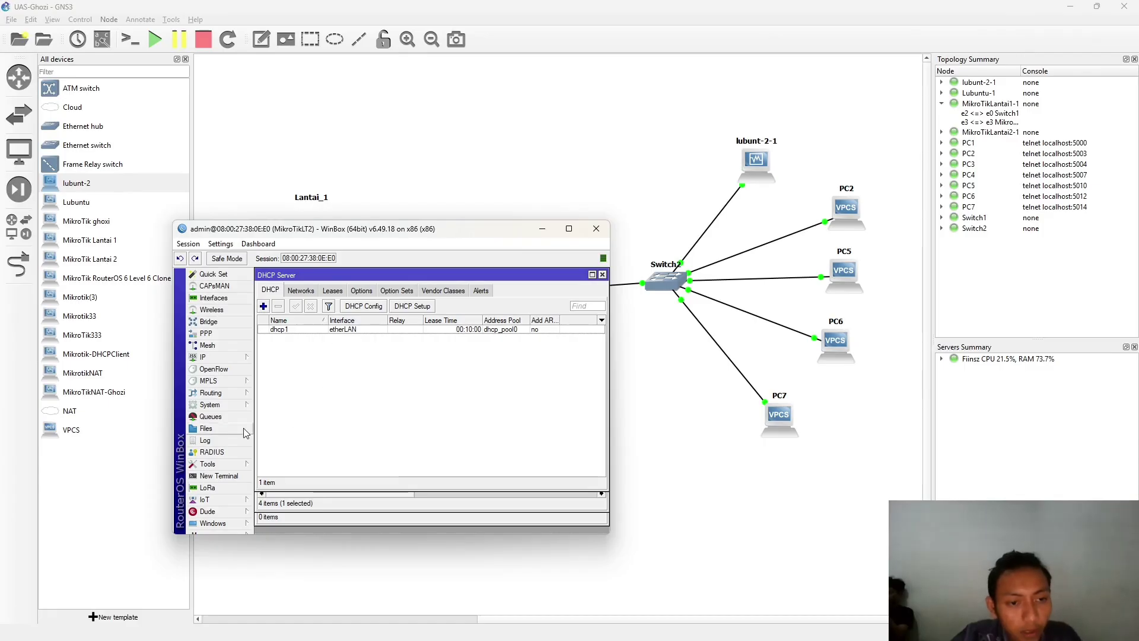
pyautogui.click(230, 298)
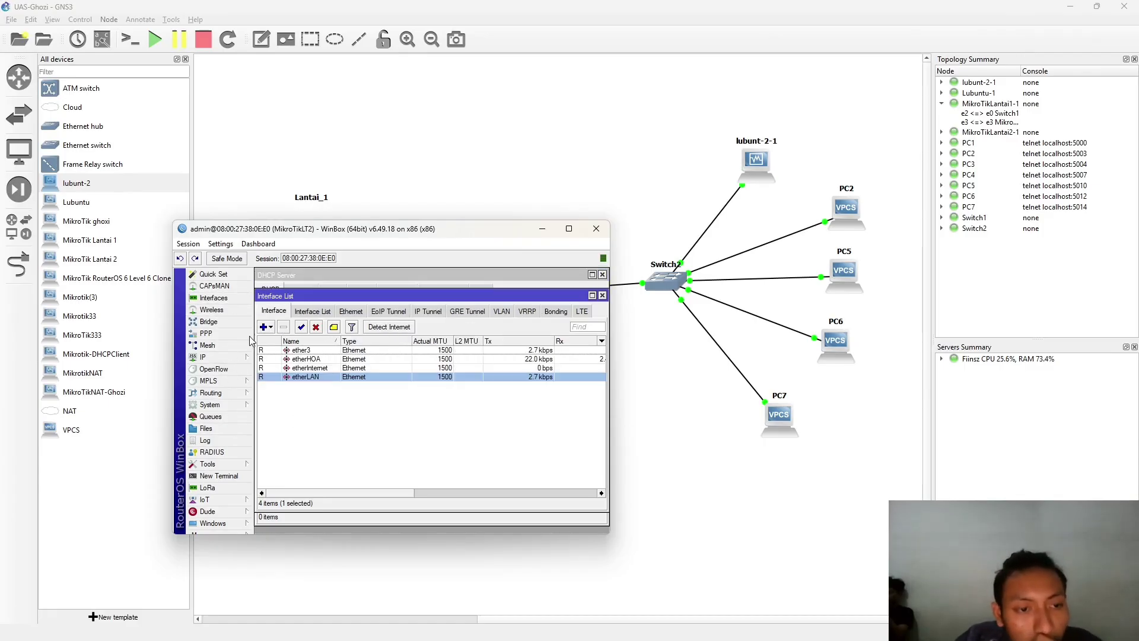
pyautogui.click(205, 357)
pyautogui.click(290, 369)
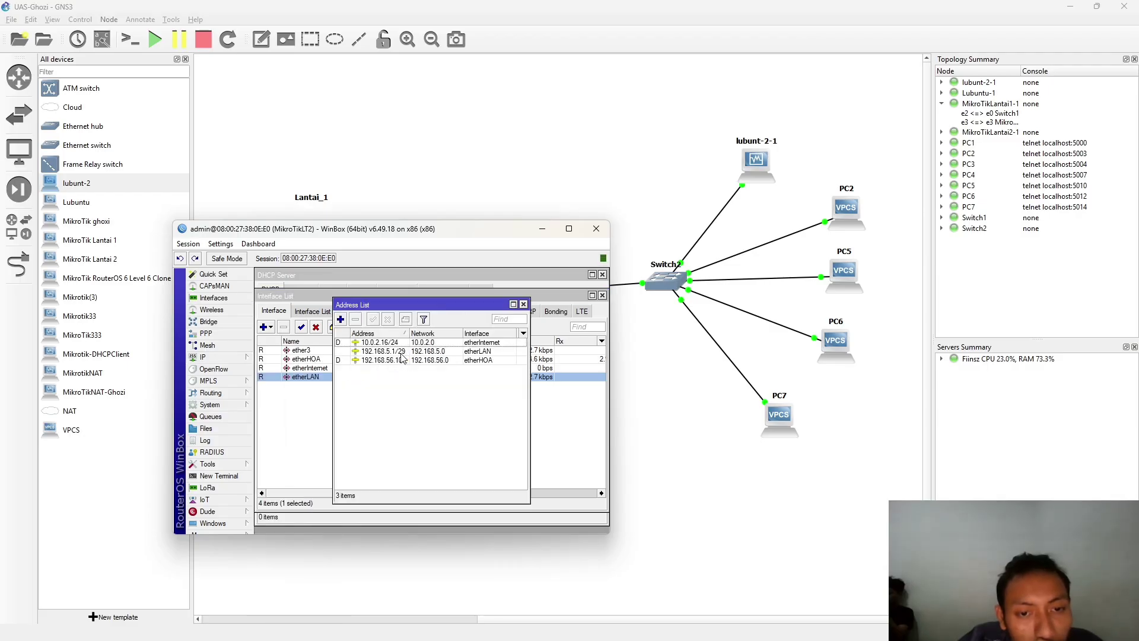
pyautogui.click(381, 351)
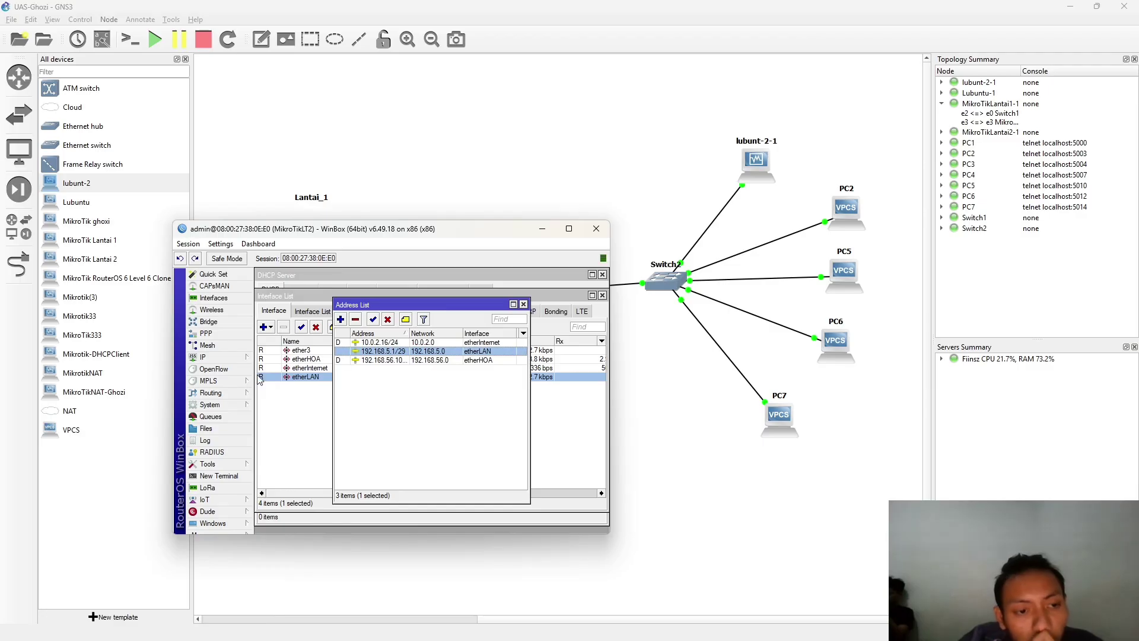
pyautogui.click(207, 357)
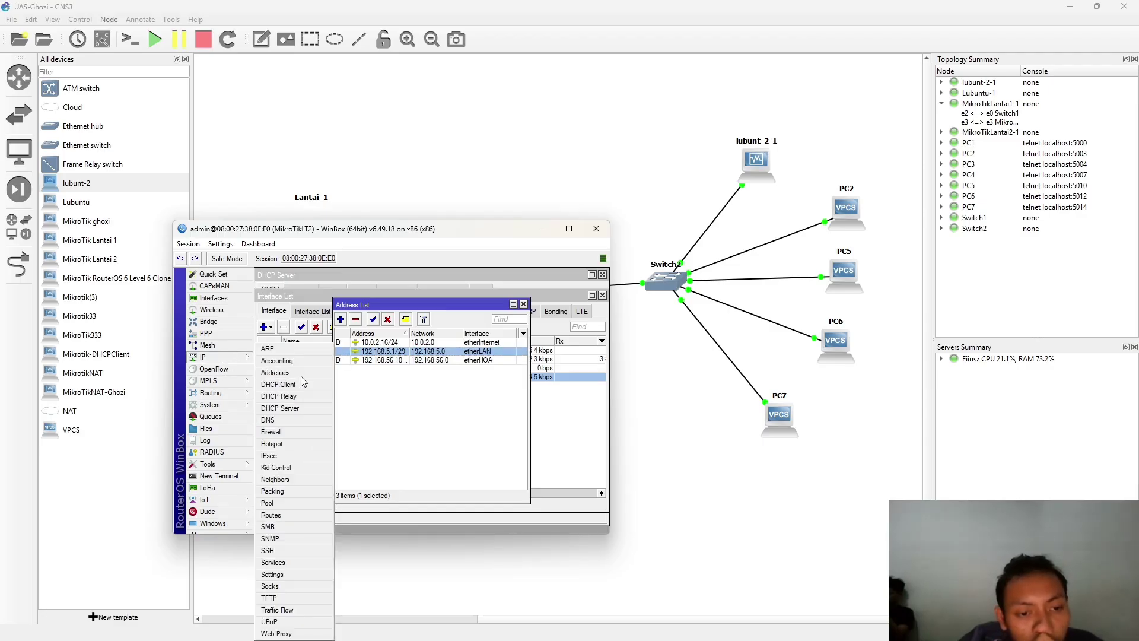
pyautogui.click(290, 408)
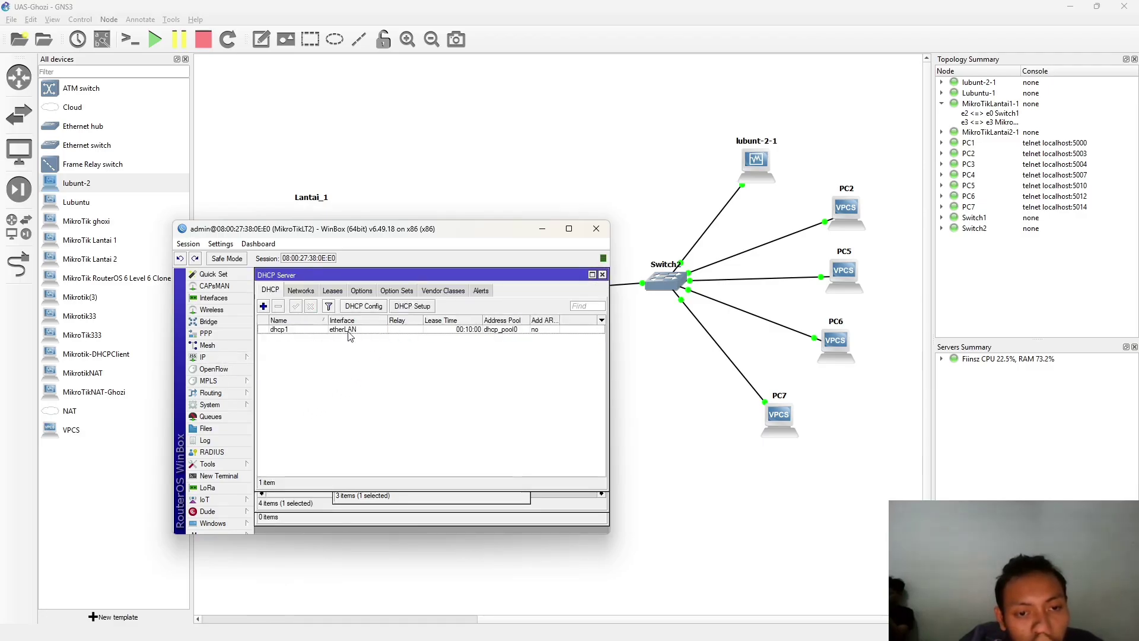
pyautogui.click(299, 290)
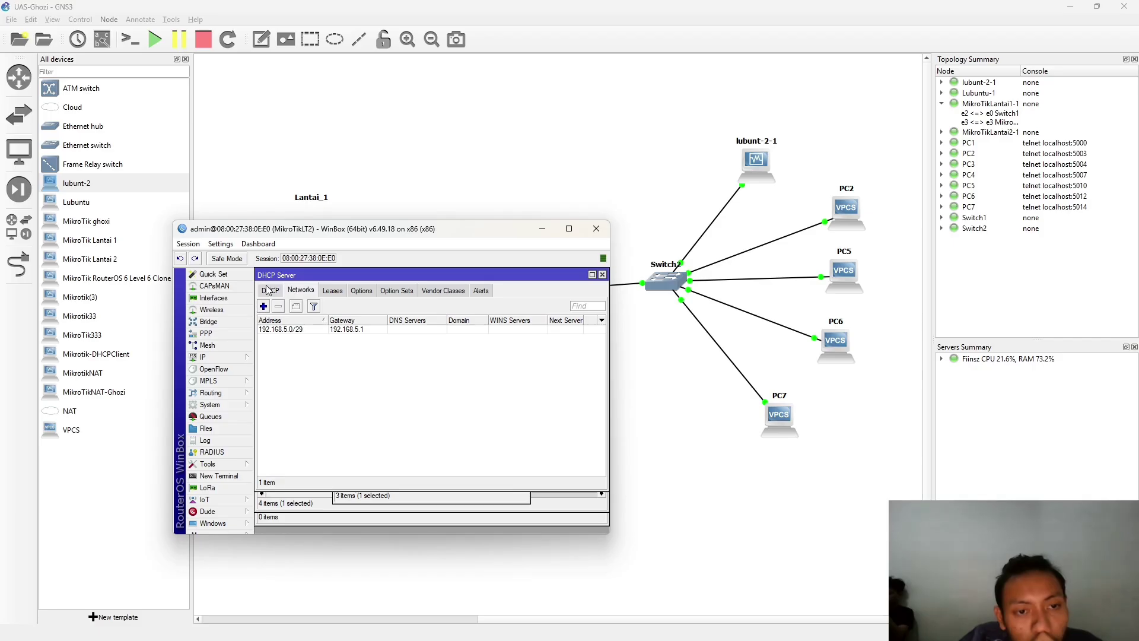
pyautogui.click(268, 290)
# - Reapply dhcp1's settings with interface etherLAN and return to GNS3
pyautogui.click(544, 330)
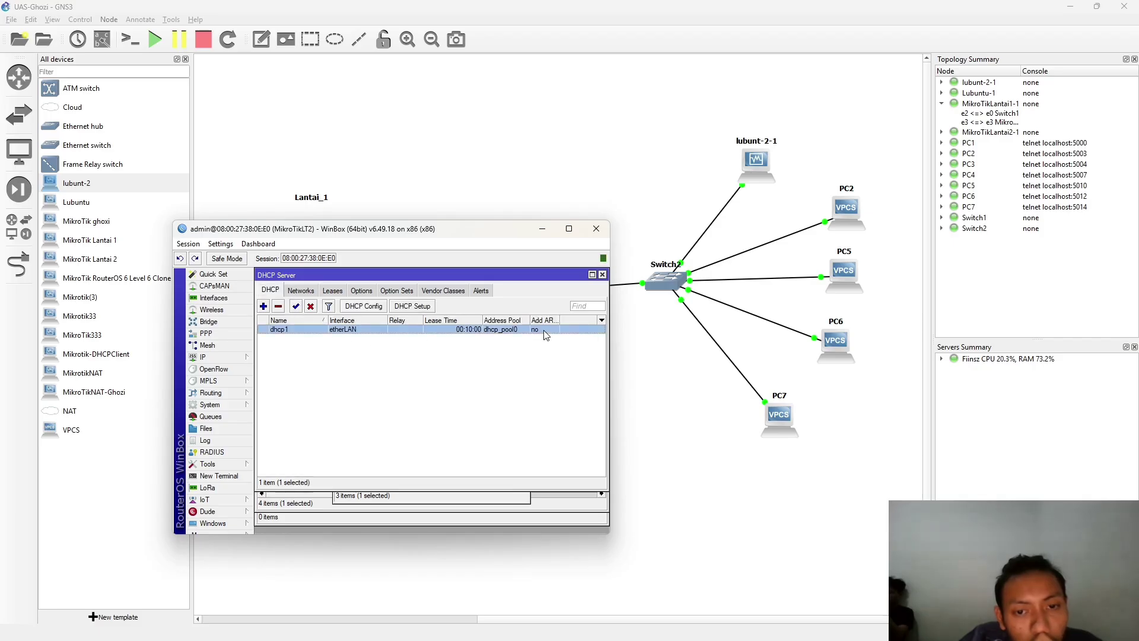
pyautogui.rightClick(545, 331)
pyautogui.doubleClick(534, 331)
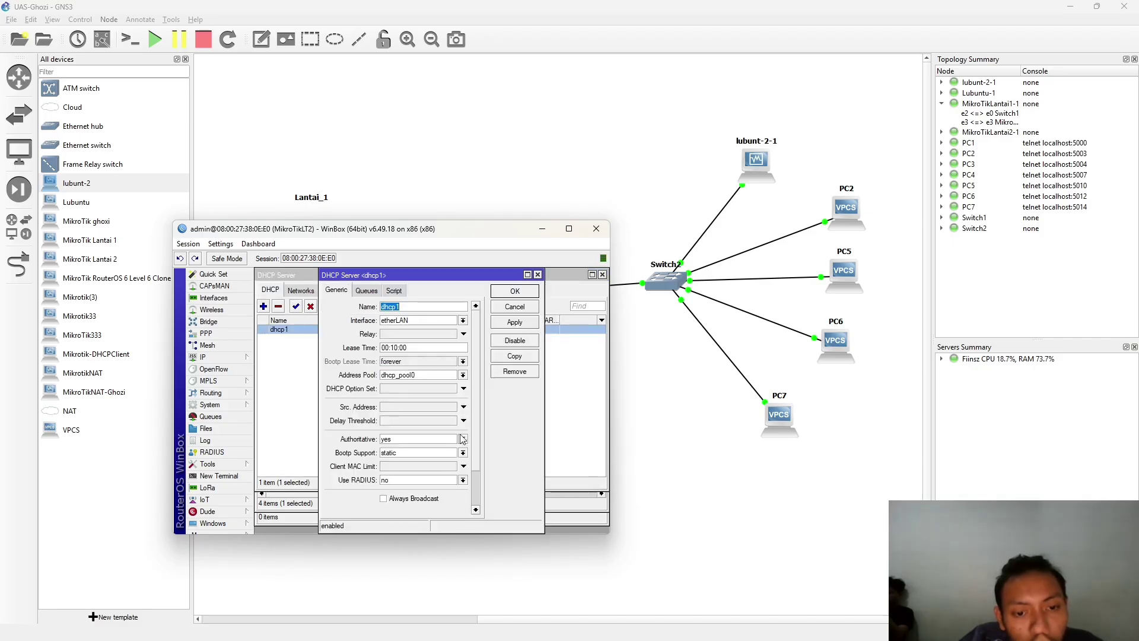
pyautogui.click(394, 291)
pyautogui.click(368, 290)
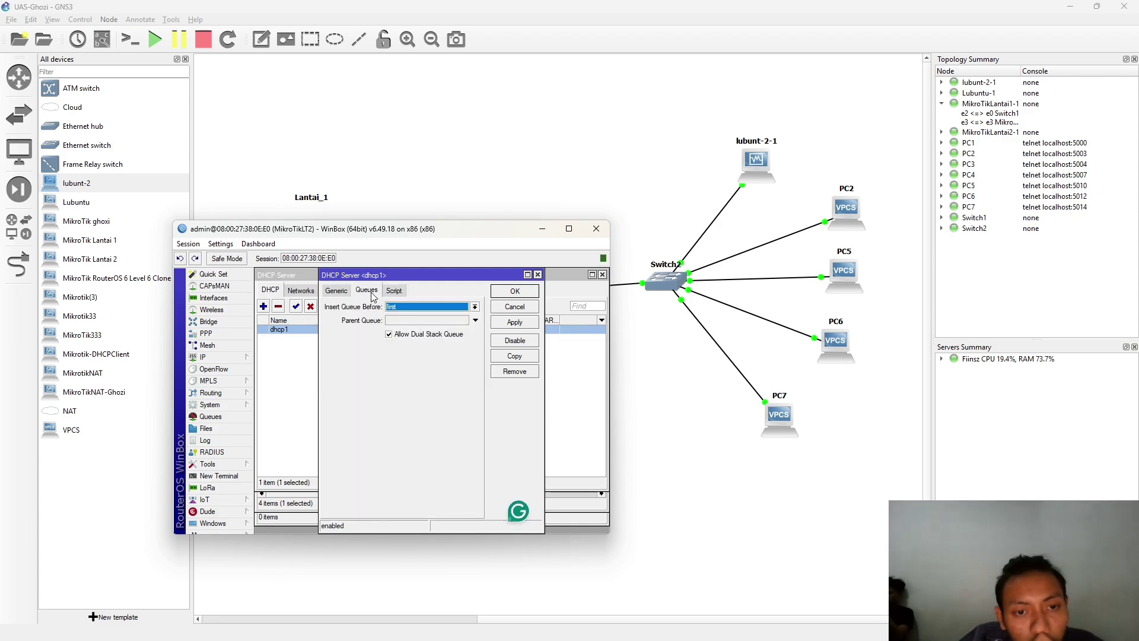
pyautogui.click(343, 291)
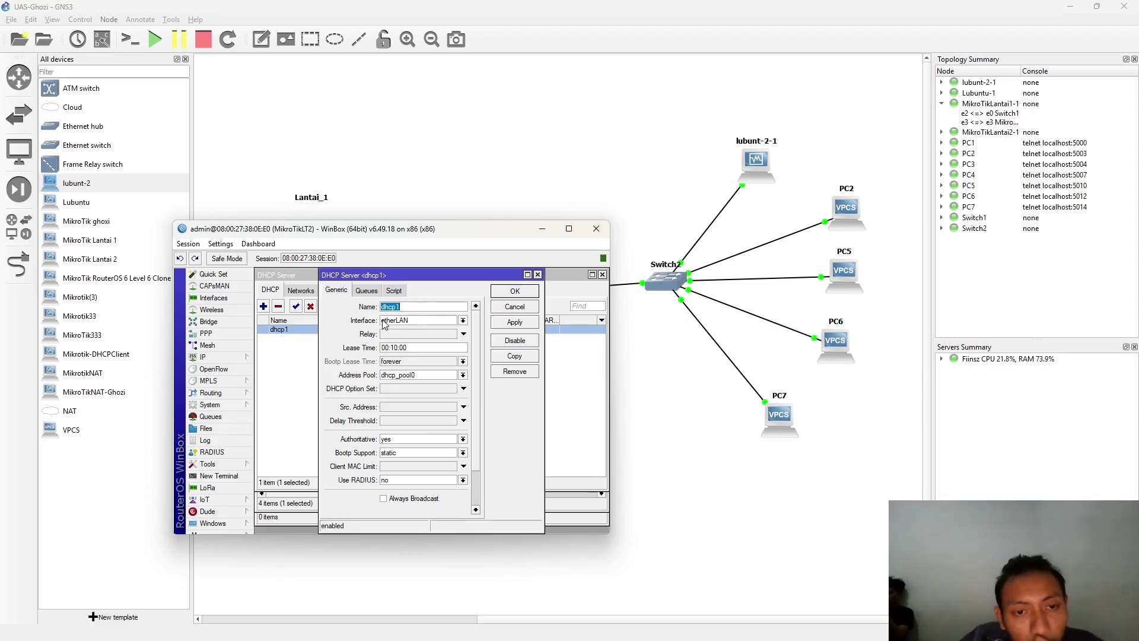
pyautogui.click(442, 322)
pyautogui.click(525, 323)
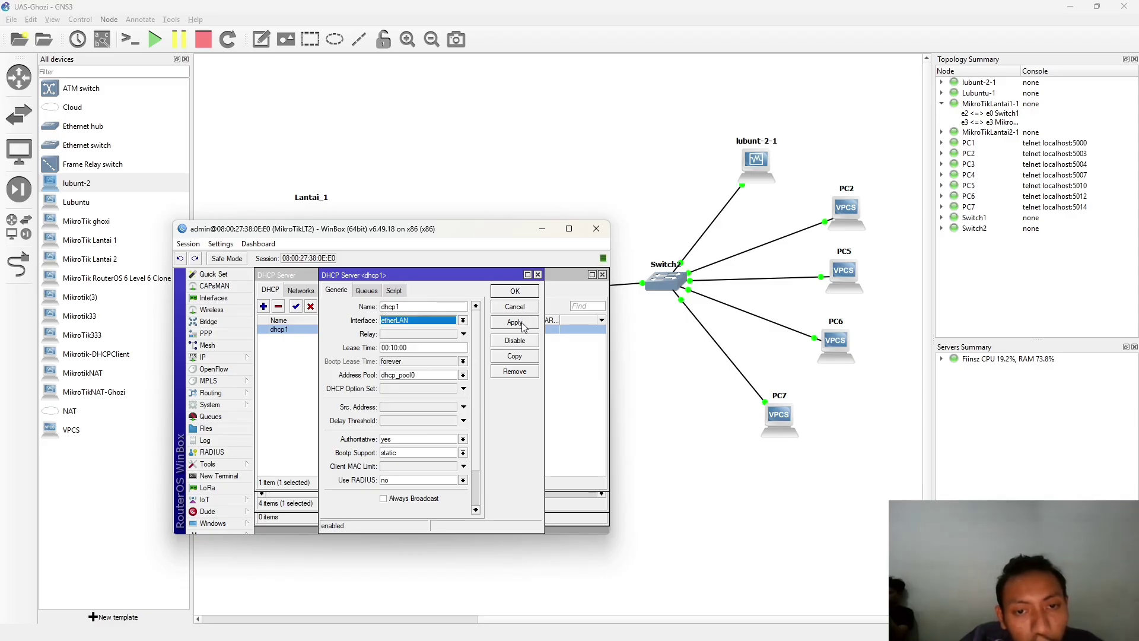
pyautogui.click(515, 322)
pyautogui.click(515, 291)
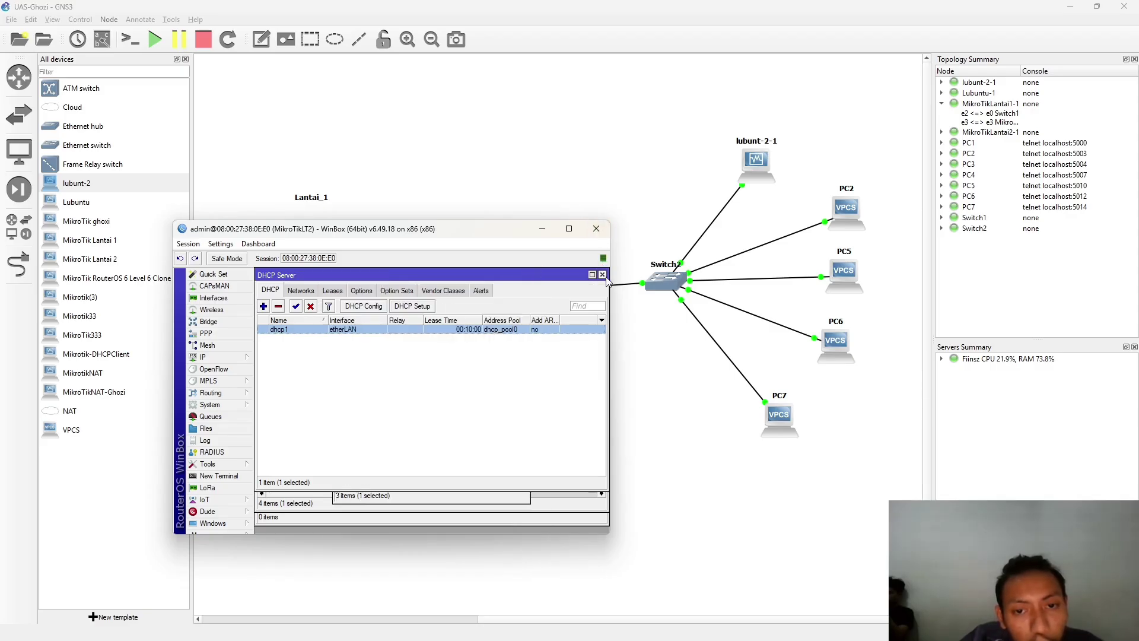
pyautogui.click(399, 203)
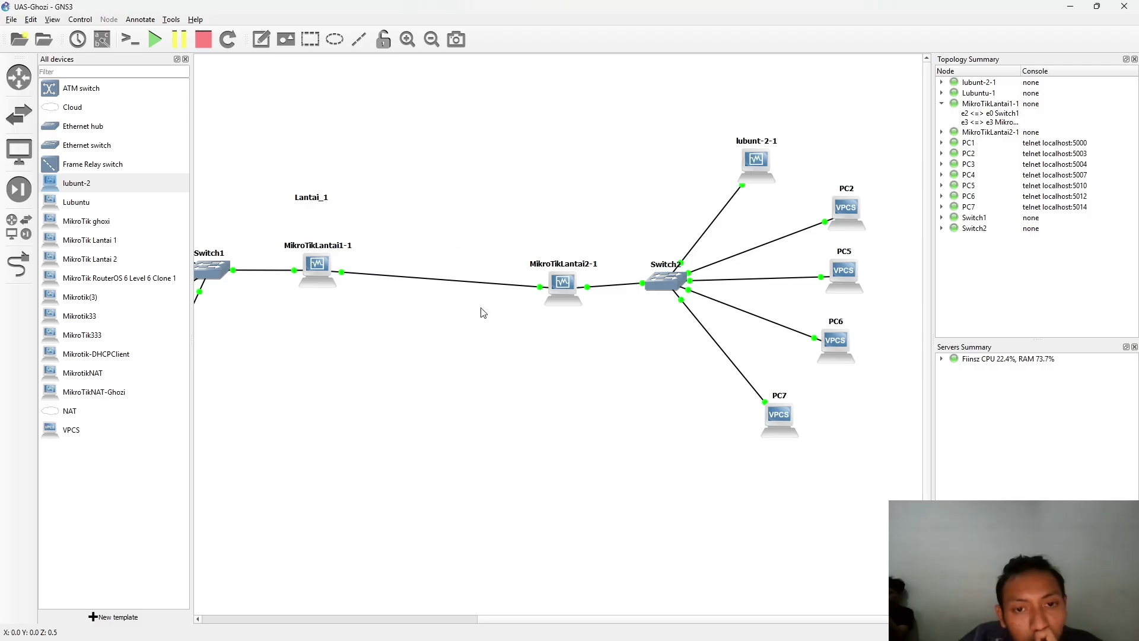
# - Run ip dhcp -r in PC2's console, then glance at MikroTikLantai2-1's configuration without changes
pyautogui.doubleClick(843, 271)
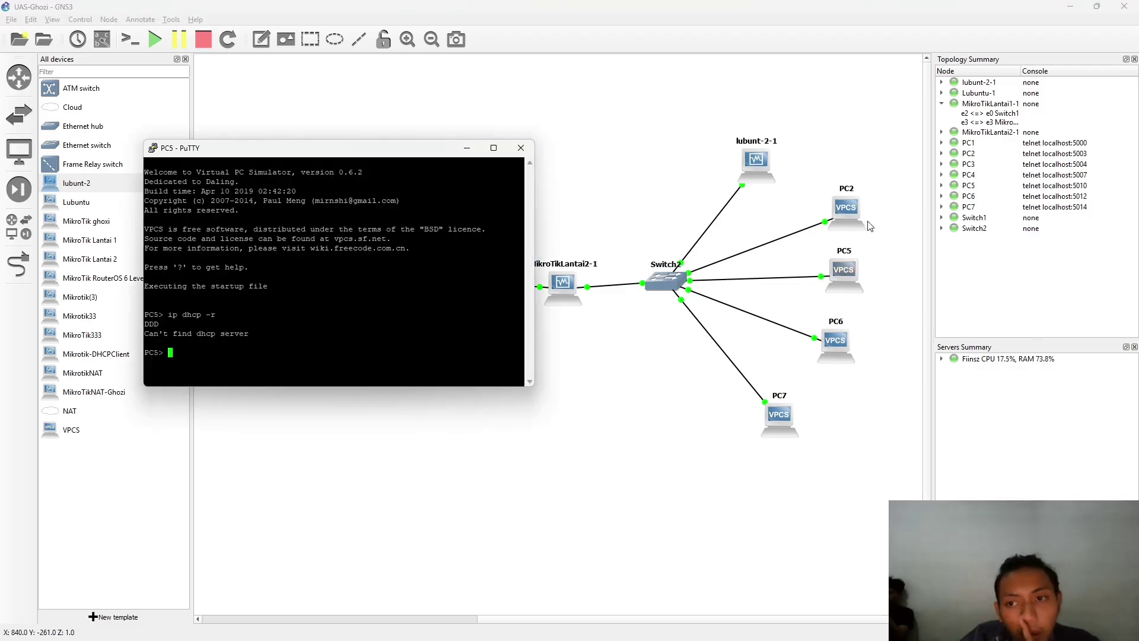
pyautogui.click(849, 221)
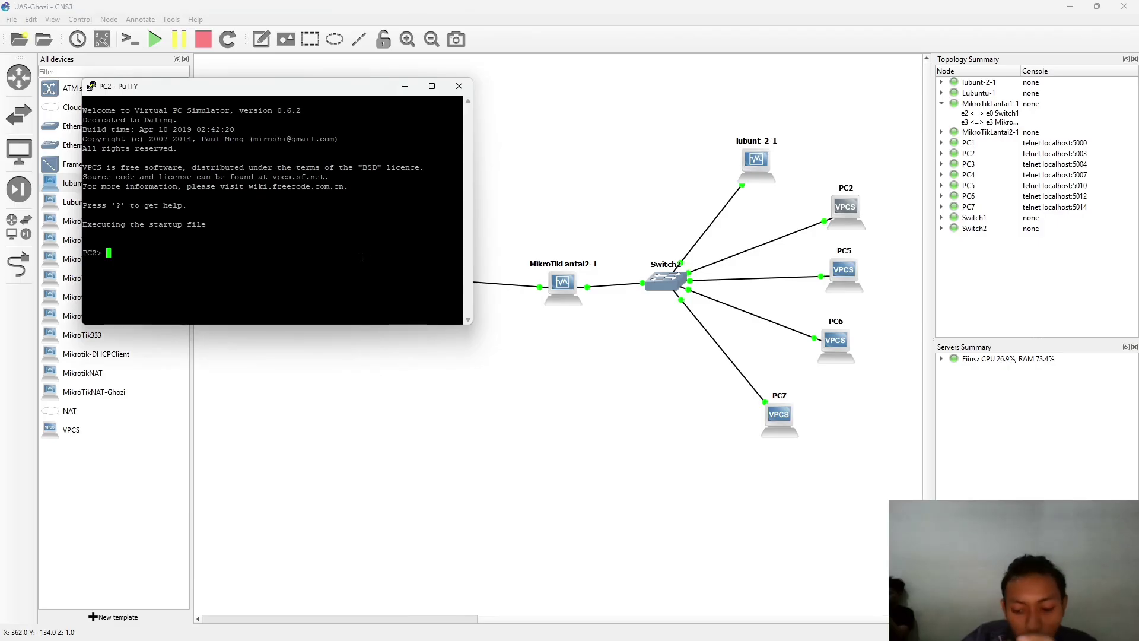
pyautogui.write('ip dhcp')
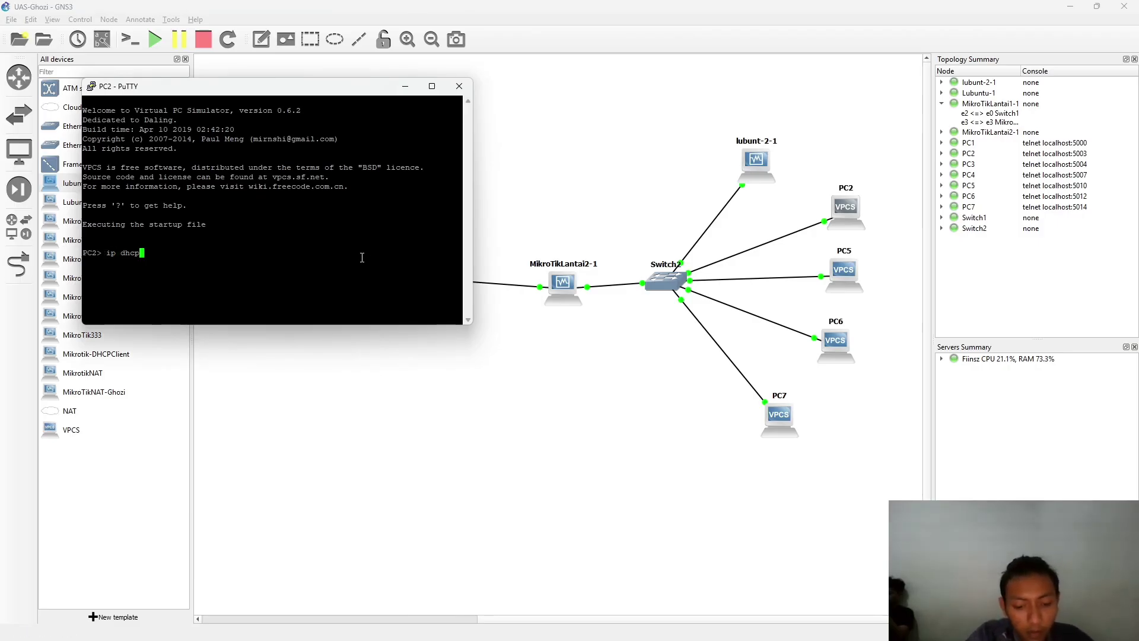
pyautogui.write(' -r')
pyautogui.press('Return')
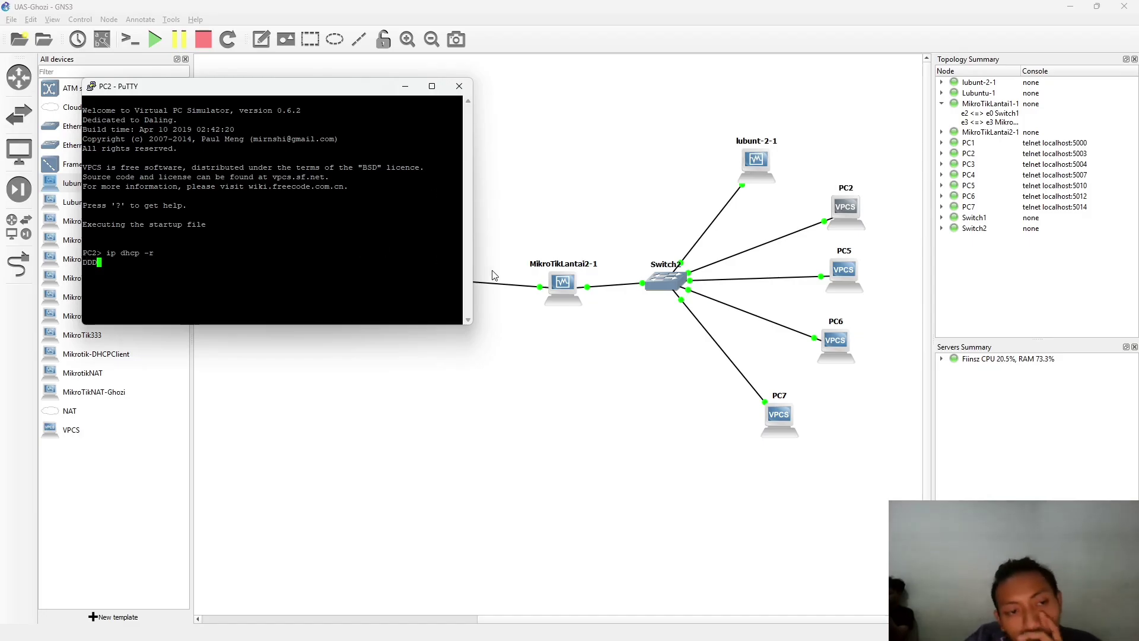
pyautogui.click(657, 283)
pyautogui.doubleClick(561, 284)
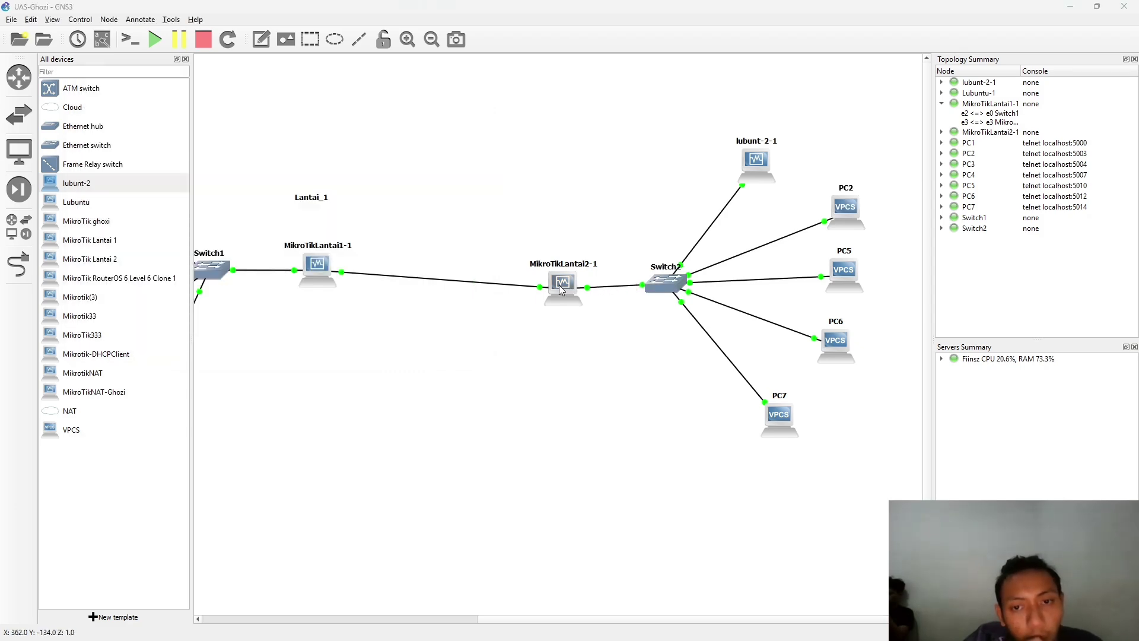
pyautogui.click(760, 182)
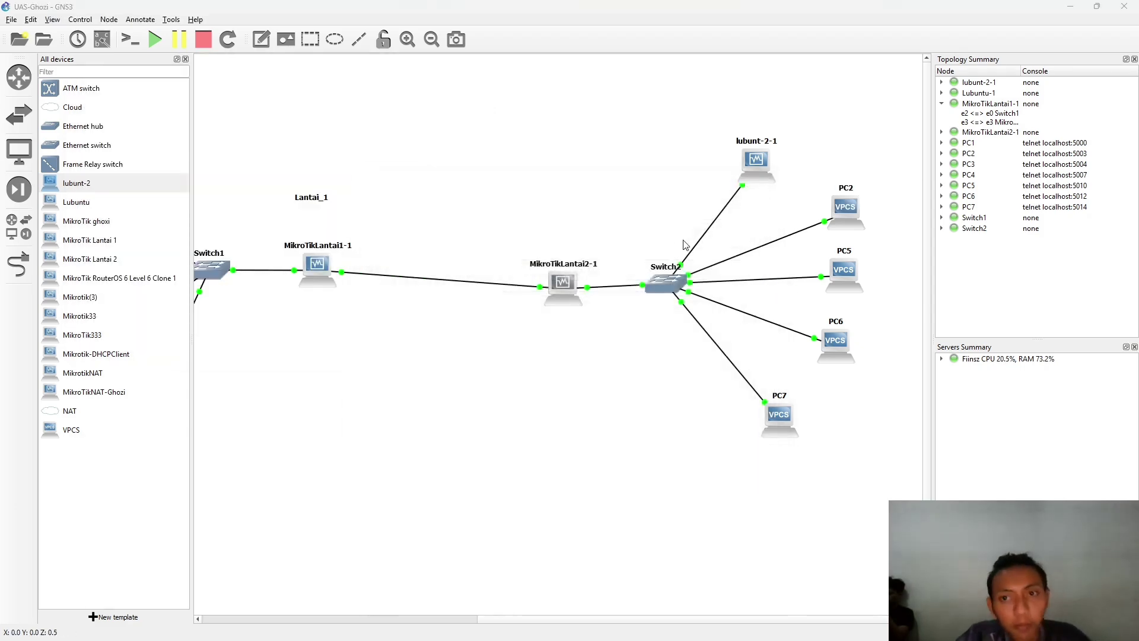
# - Ping 192.168.5.1 from a new MikroTikLT2 terminal in WinBox, then return to GNS3
pyautogui.hotkey('alt', 'Tab')
pyautogui.hotkey('alt', 'Tab')
pyautogui.hotkey('alt', 'Tab')
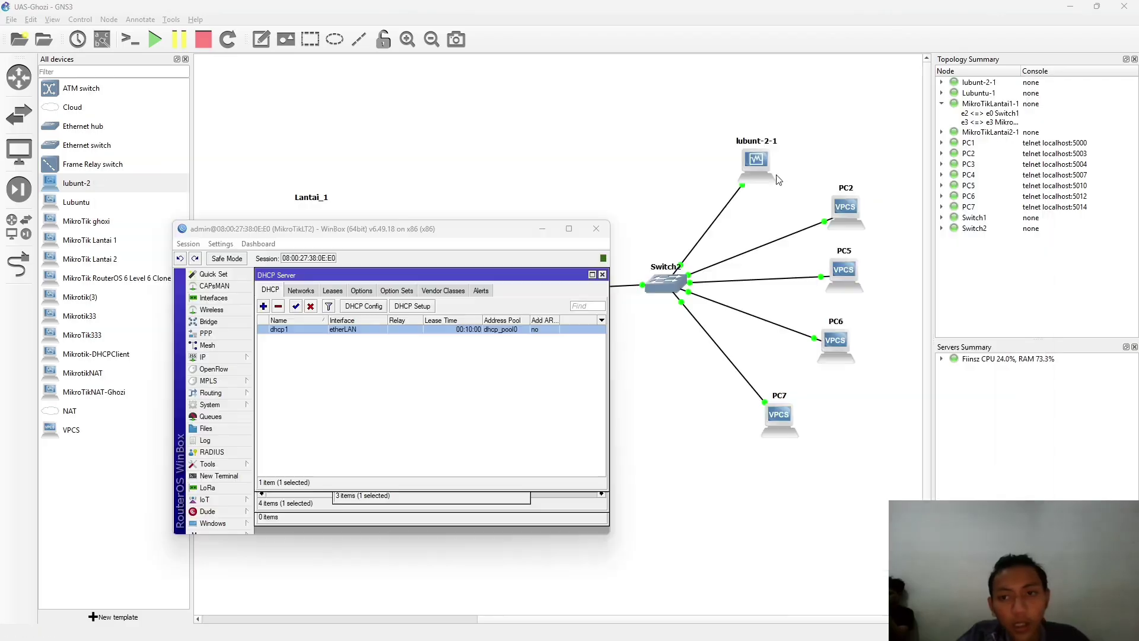
pyautogui.click(217, 476)
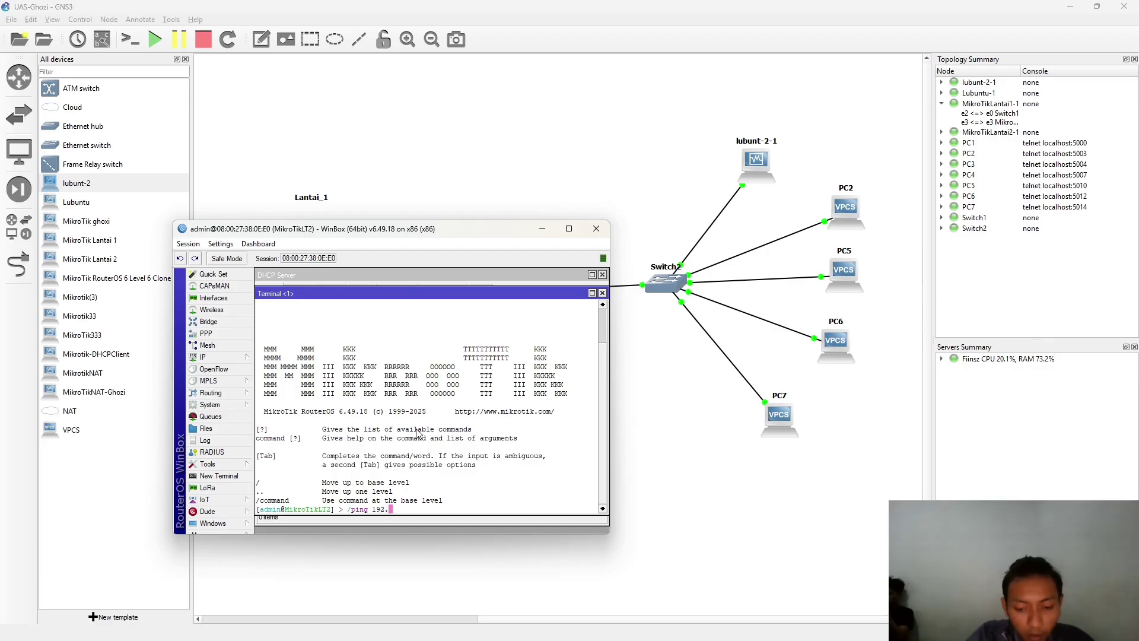
pyautogui.write('/ping 192,168,')
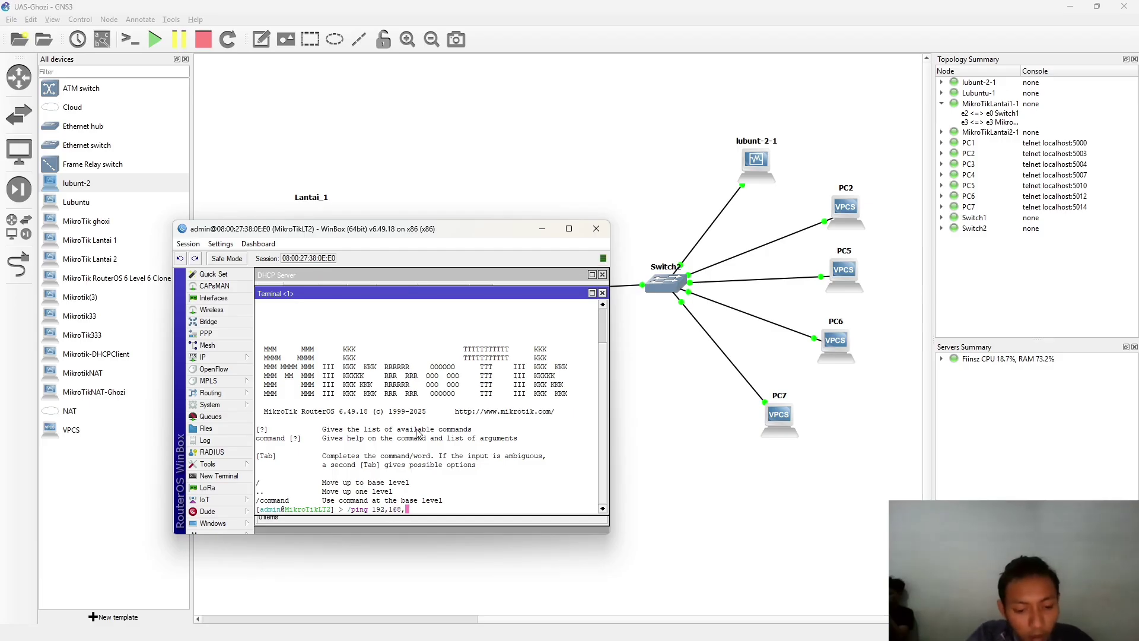
pyautogui.press('BackSpace')
pyautogui.press('BackSpace')
pyautogui.press('BackSpace')
pyautogui.press('BackSpace')
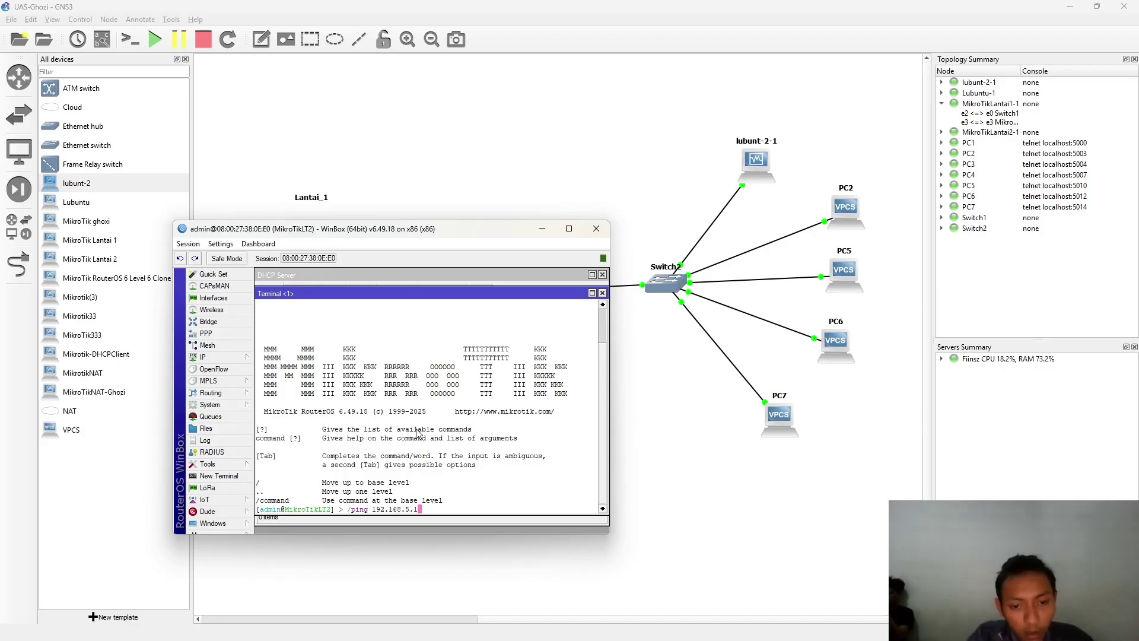
pyautogui.press('Return')
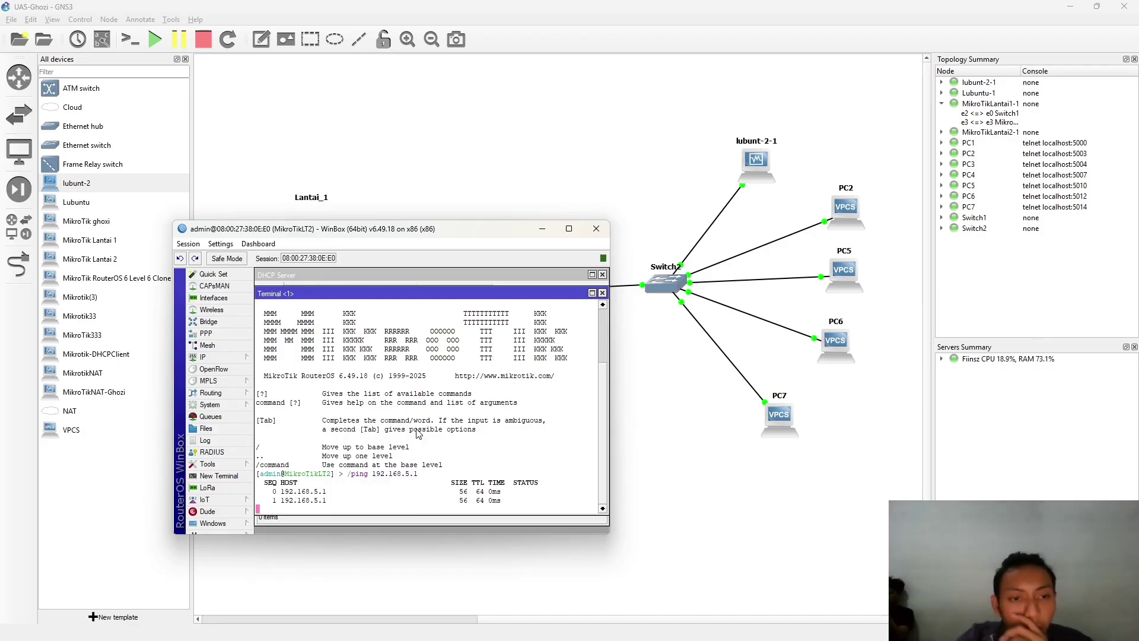
pyautogui.click(766, 262)
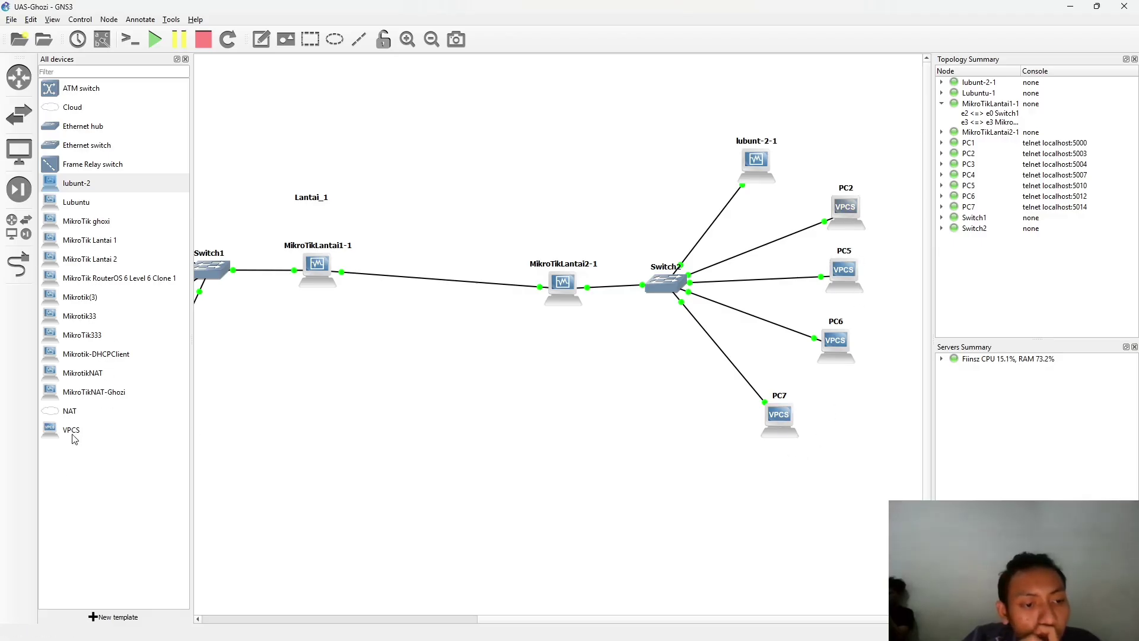
# - Add a new VPCS node PC8 and delete PC2 from the topology
pyautogui.moveTo(74, 439); pyautogui.dragTo(858, 165)
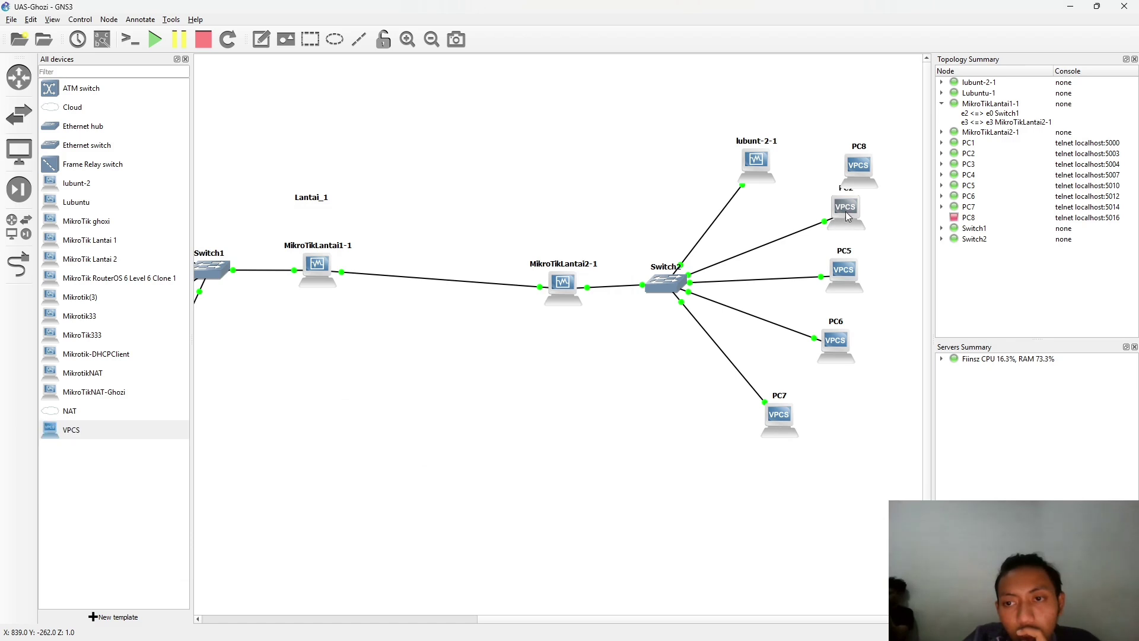
pyautogui.rightClick(848, 217)
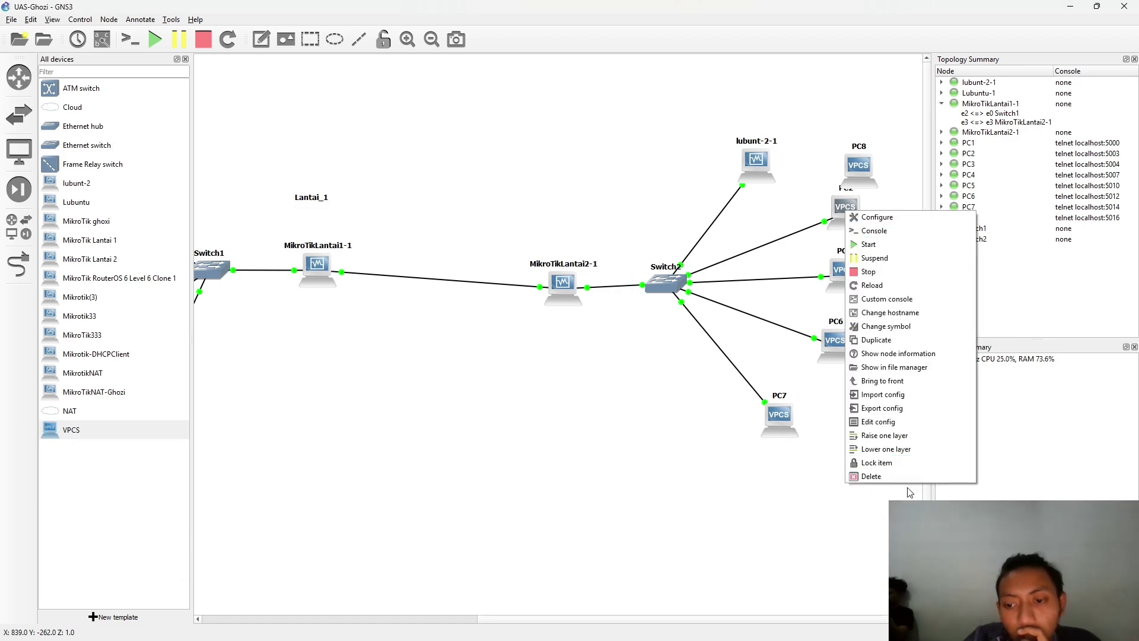
pyautogui.click(871, 476)
pyautogui.click(574, 330)
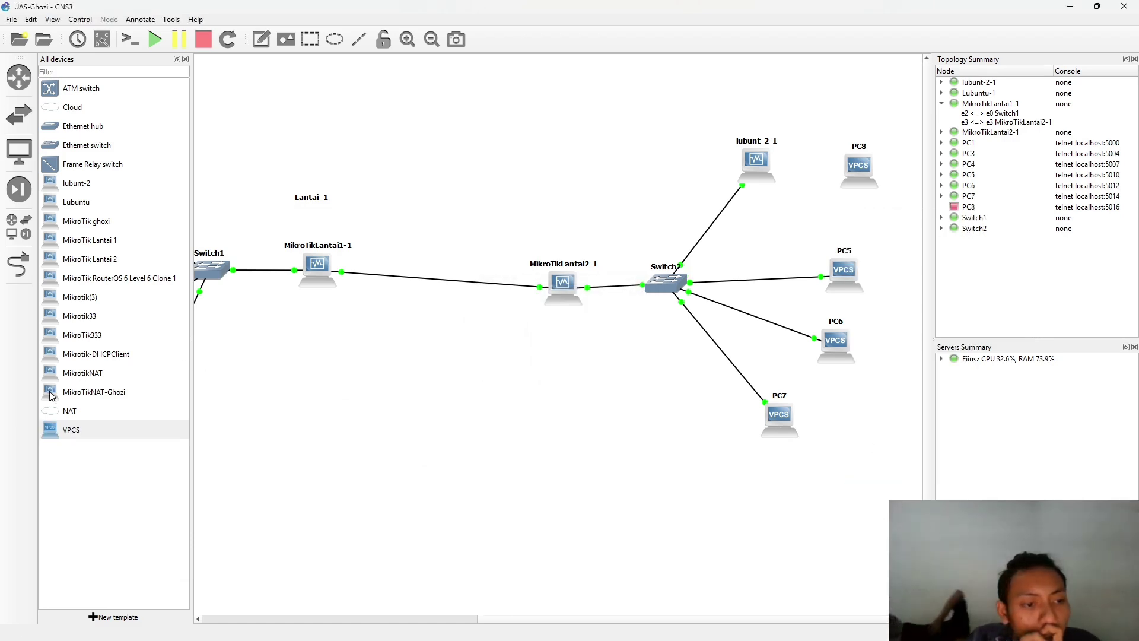
# - Cable Switch2's Ethernet4 port to PC8's Ethernet0
pyautogui.click(18, 264)
pyautogui.click(667, 286)
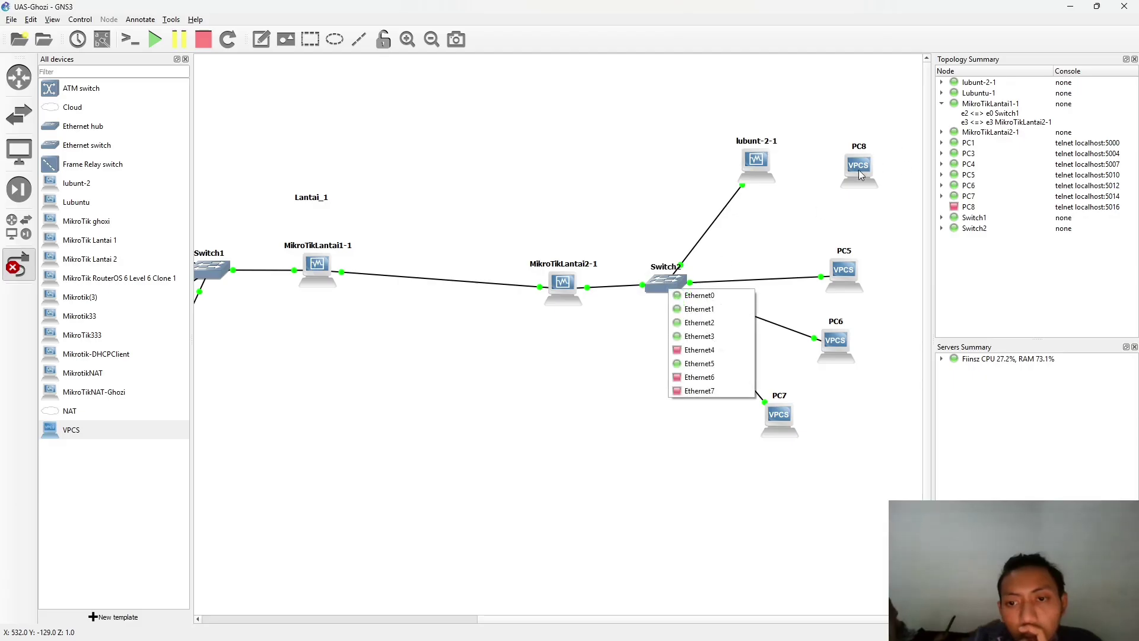
pyautogui.click(703, 350)
pyautogui.click(868, 172)
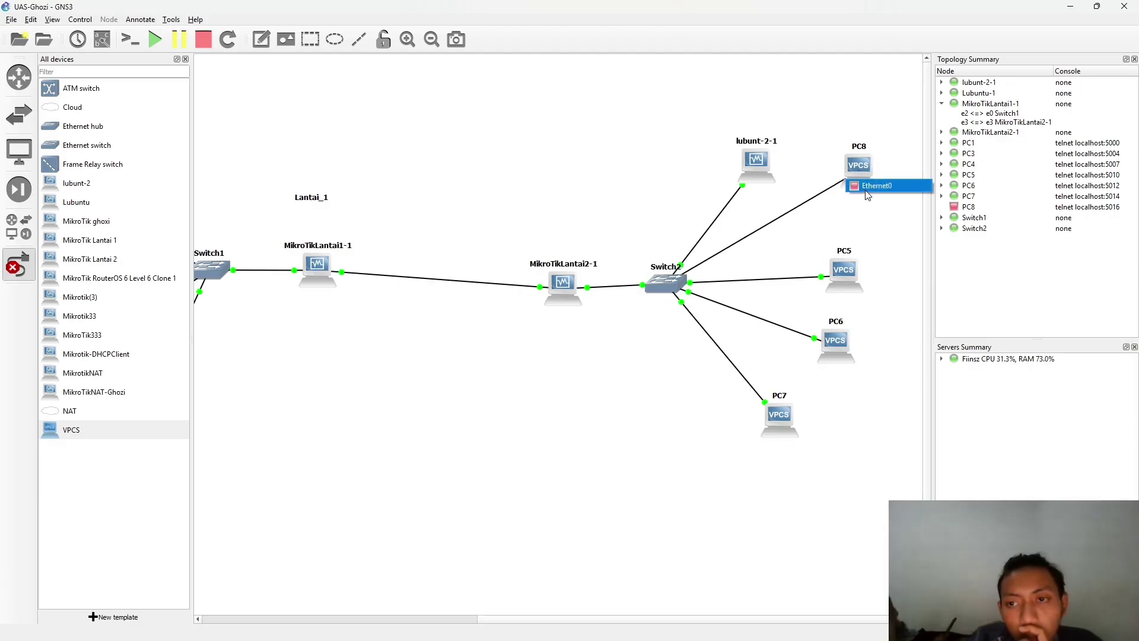
pyautogui.click(877, 186)
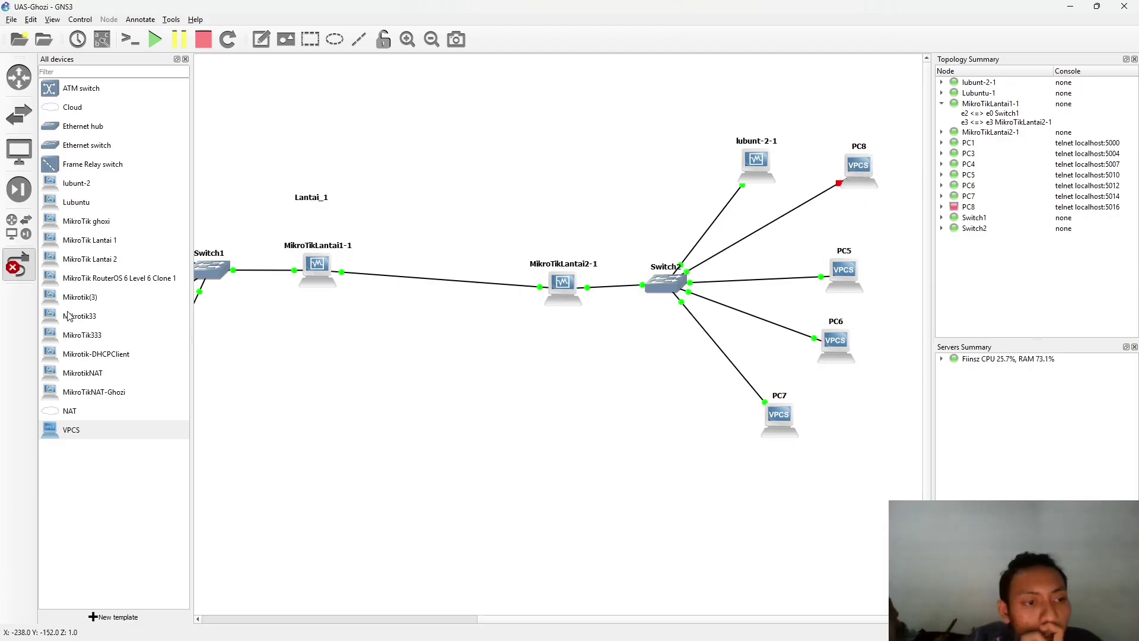
pyautogui.click(18, 264)
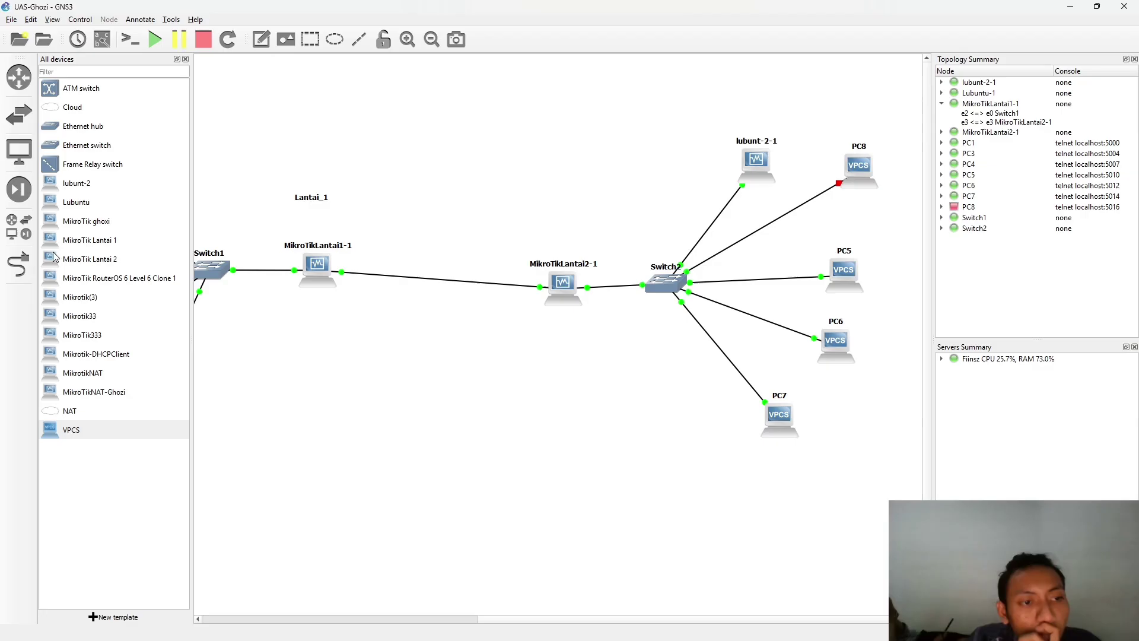
# - Start the PC8 node
pyautogui.doubleClick(855, 168)
pyautogui.click(761, 184)
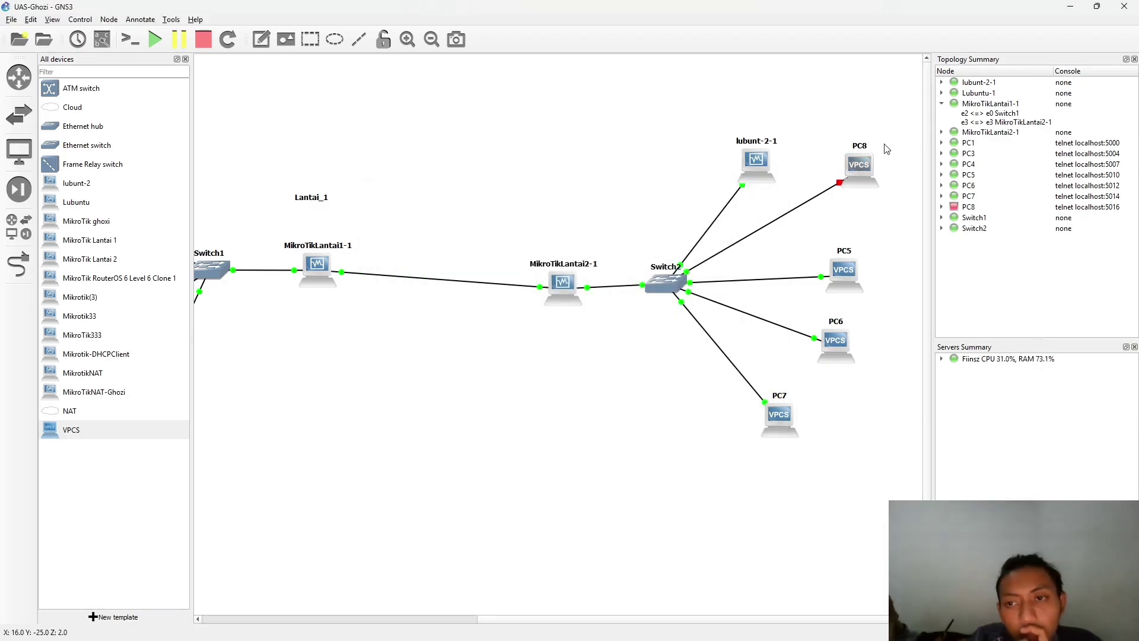
pyautogui.rightClick(865, 168)
pyautogui.click(853, 172)
pyautogui.rightClick(852, 172)
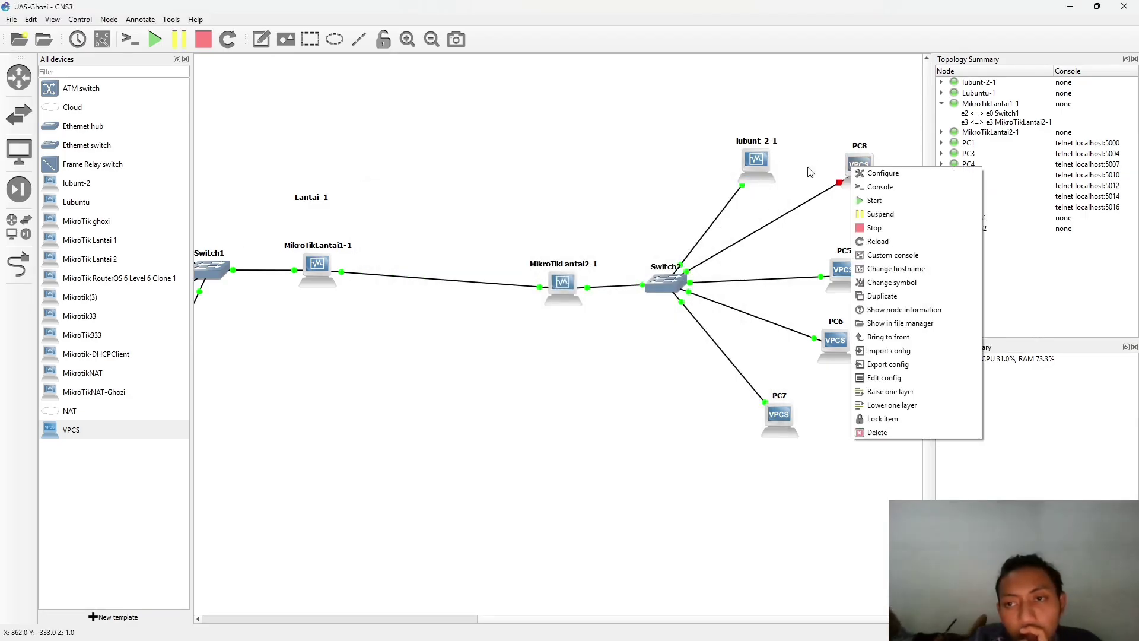
pyautogui.click(878, 199)
# - Request a DHCP address on PC8 with ip dhcp -r
pyautogui.doubleClick(859, 166)
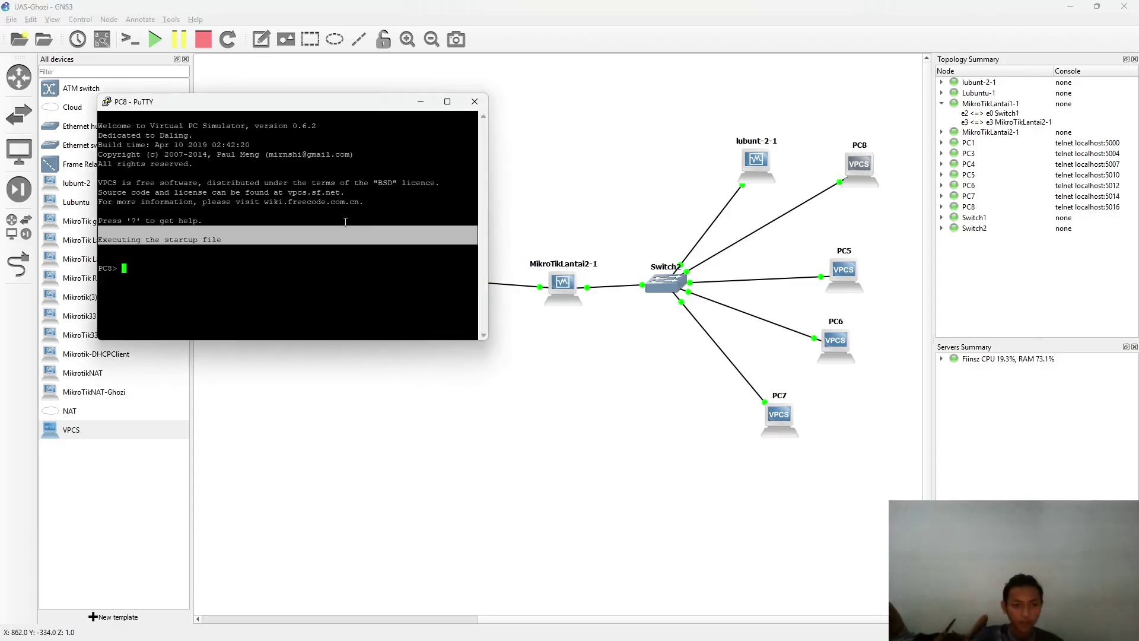
pyautogui.write('ip dh')
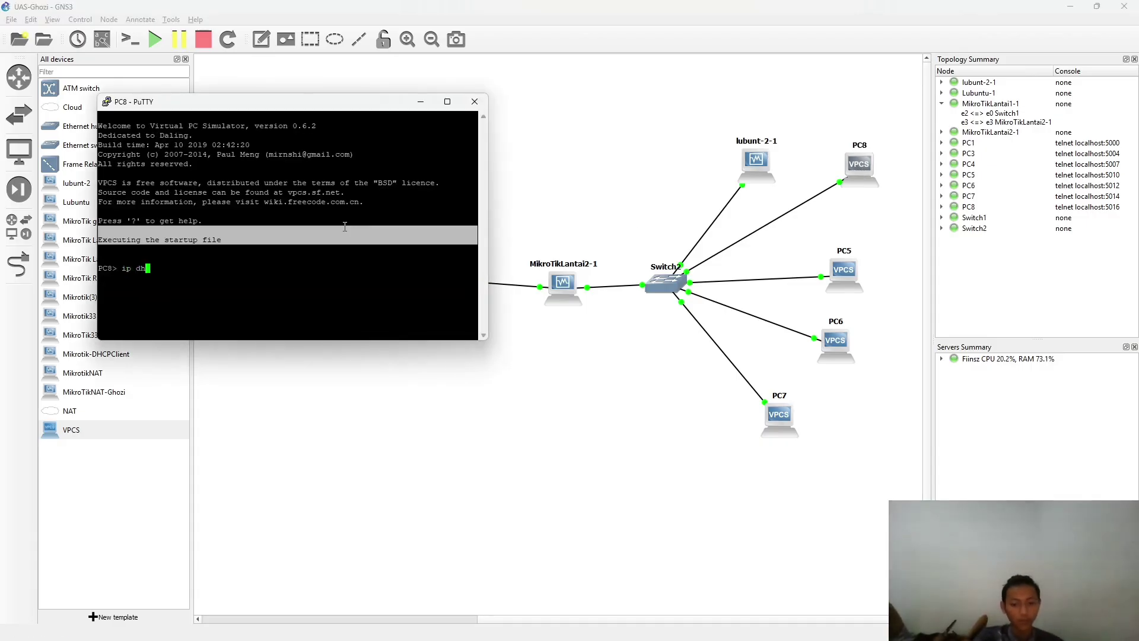
pyautogui.write('cp ')
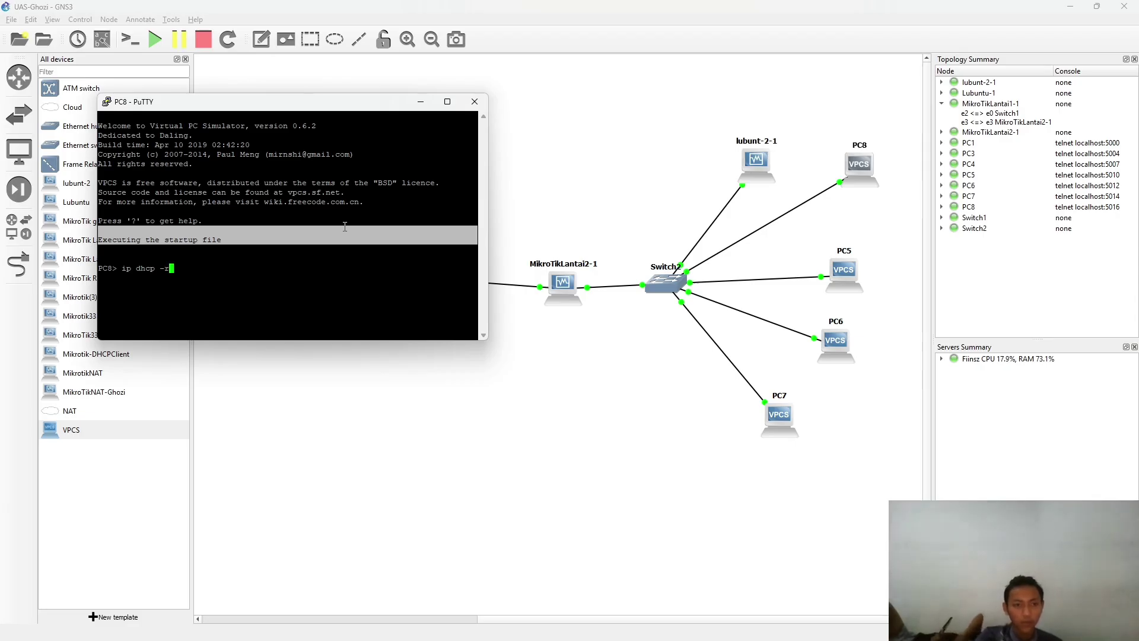
pyautogui.write('-r')
pyautogui.press('Return')
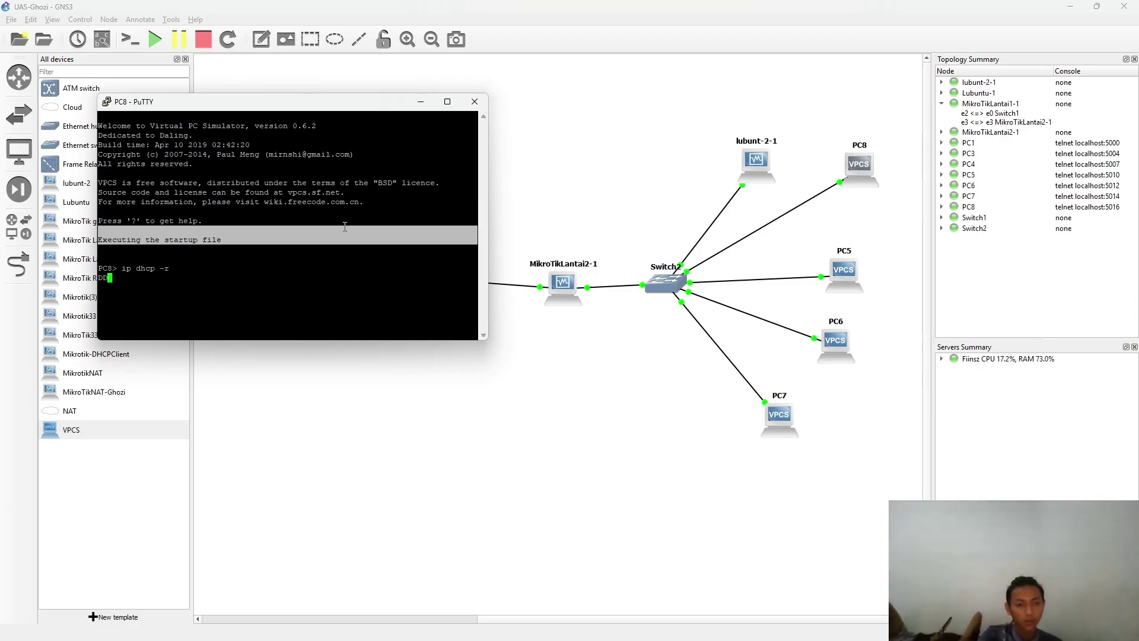
# - Check the router's WinBox window, then close PC8's PuTTY console session
pyautogui.hotkey('alt', 'Tab')
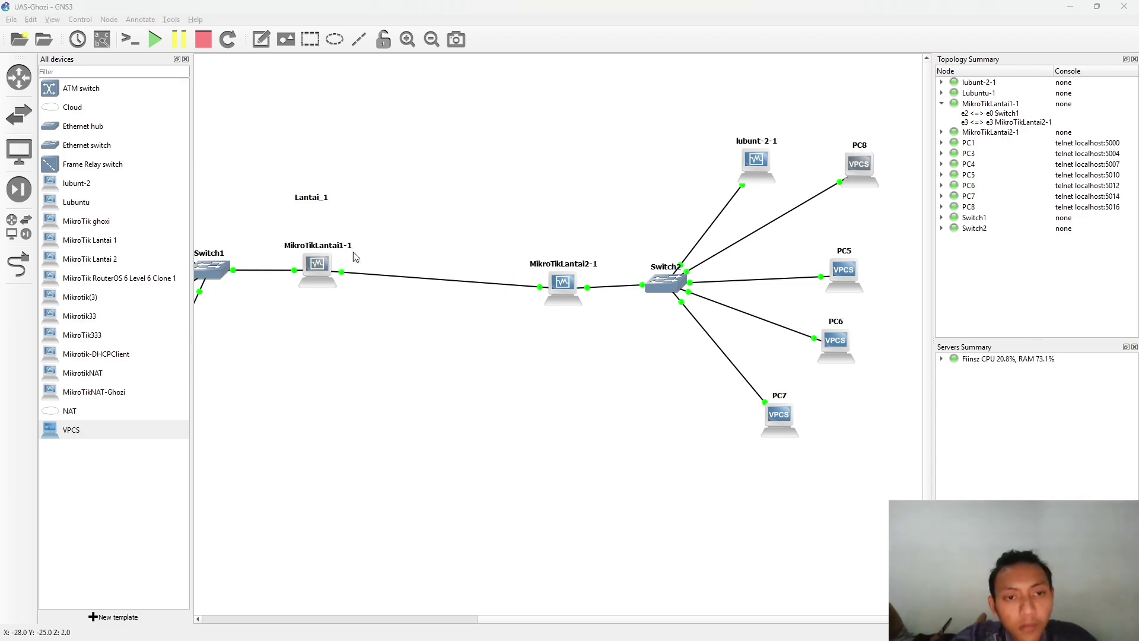
pyautogui.hotkey('alt', 'Tab')
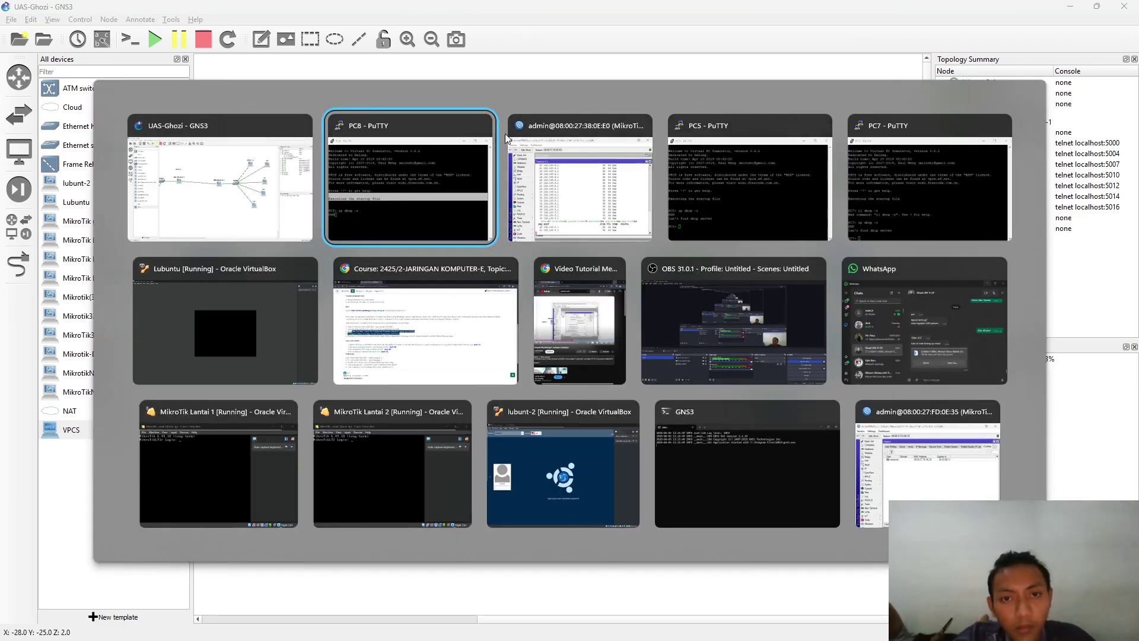
pyautogui.click(594, 173)
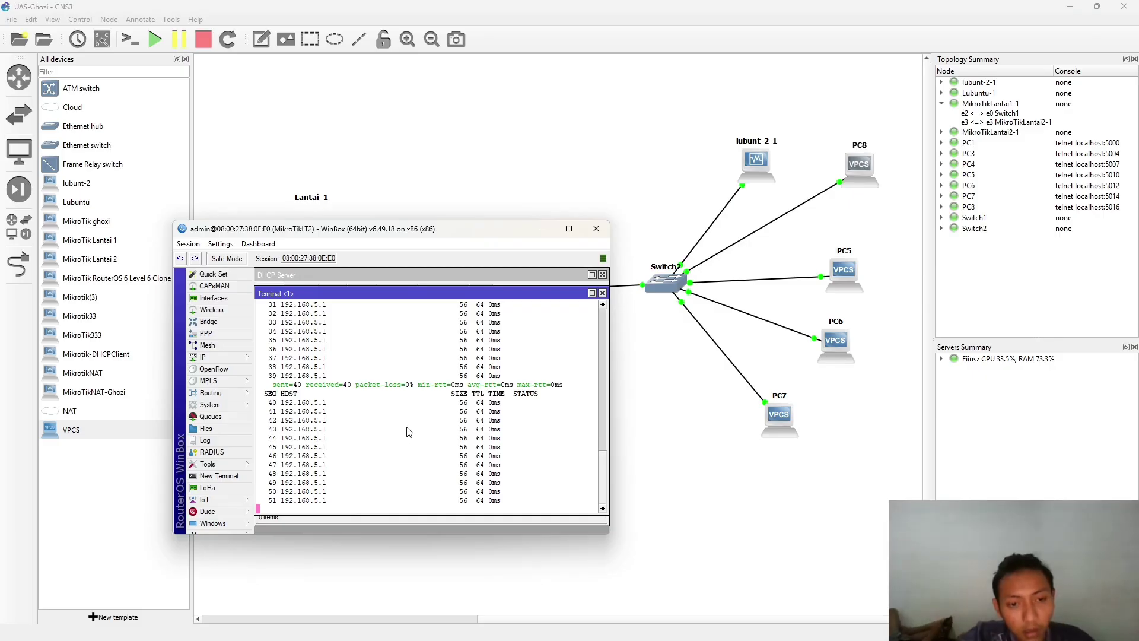
pyautogui.hotkey('alt', 'Tab')
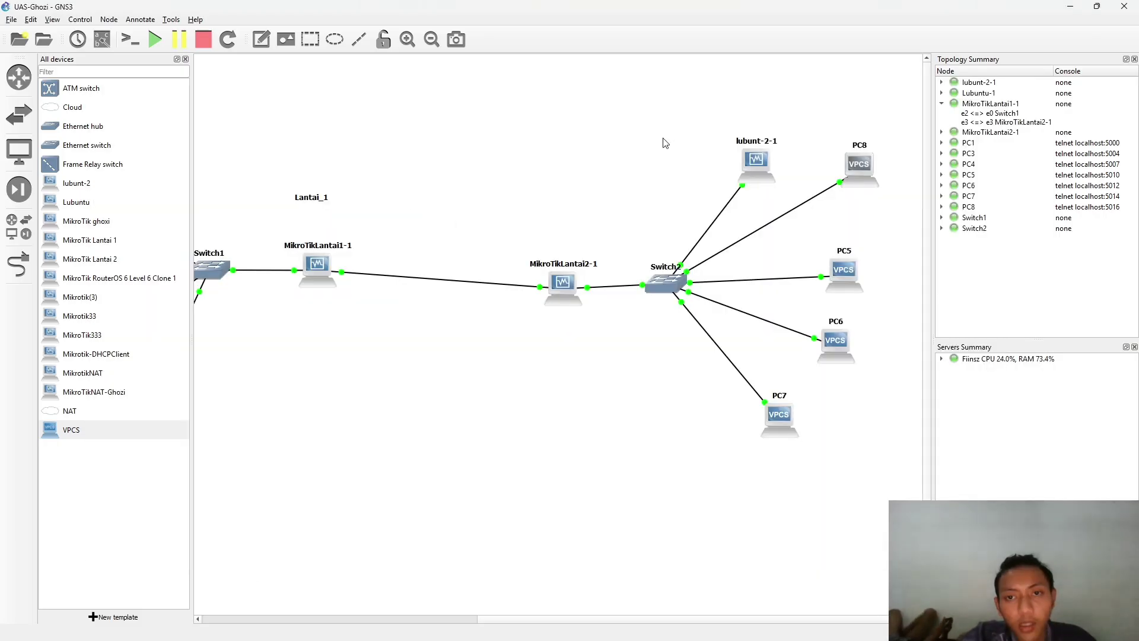
pyautogui.hotkey('alt', 'Tab')
pyautogui.click(641, 127)
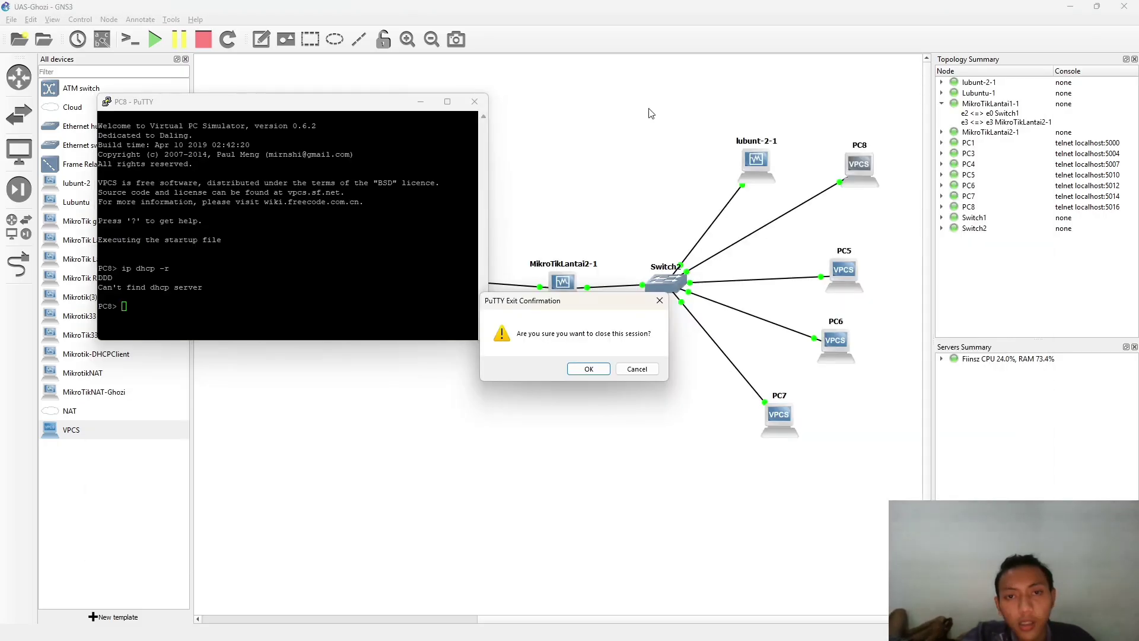
pyautogui.click(586, 369)
# - Close the PC5 and PC7 PuTTY console sessions, confirming each exit
pyautogui.hotkey('alt', 'Tab')
pyautogui.click(562, 191)
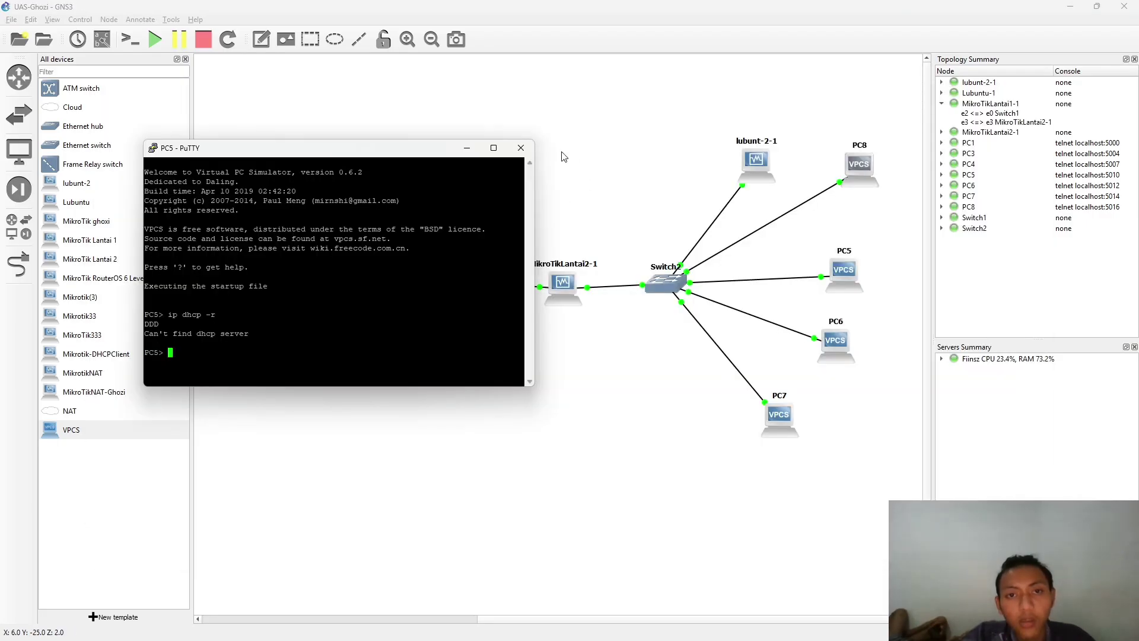
pyautogui.click(519, 150)
pyautogui.click(587, 369)
pyautogui.hotkey('ctrl', 'alt', 'Tab')
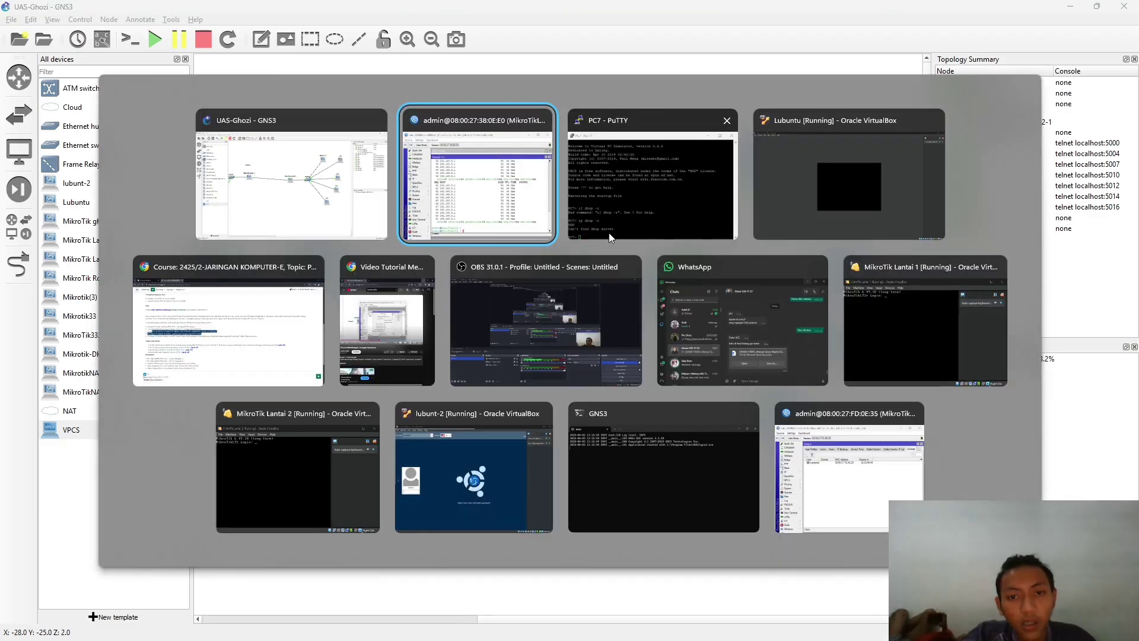
pyautogui.click(640, 147)
pyautogui.click(607, 66)
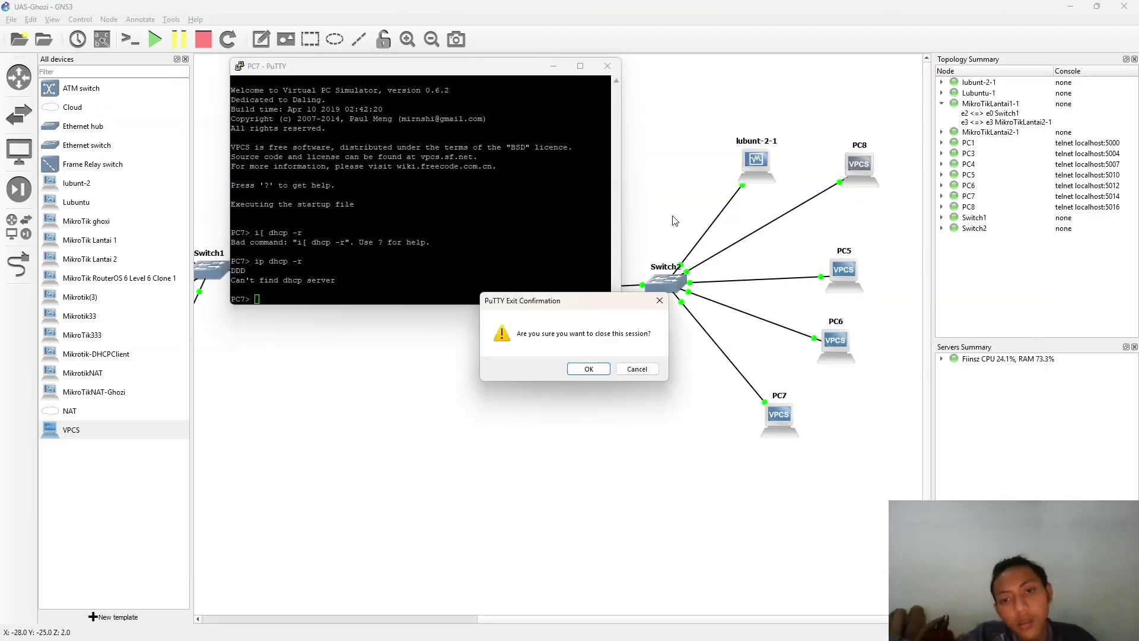
pyautogui.click(587, 368)
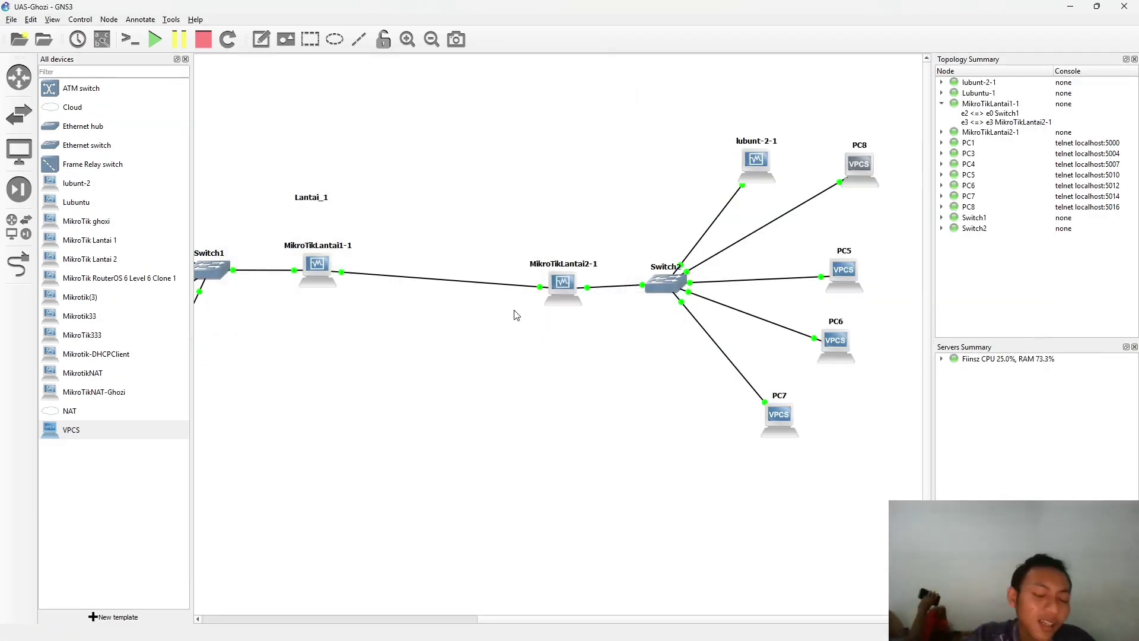
pyautogui.hotkey('ctrl', 'alt', 'Tab')
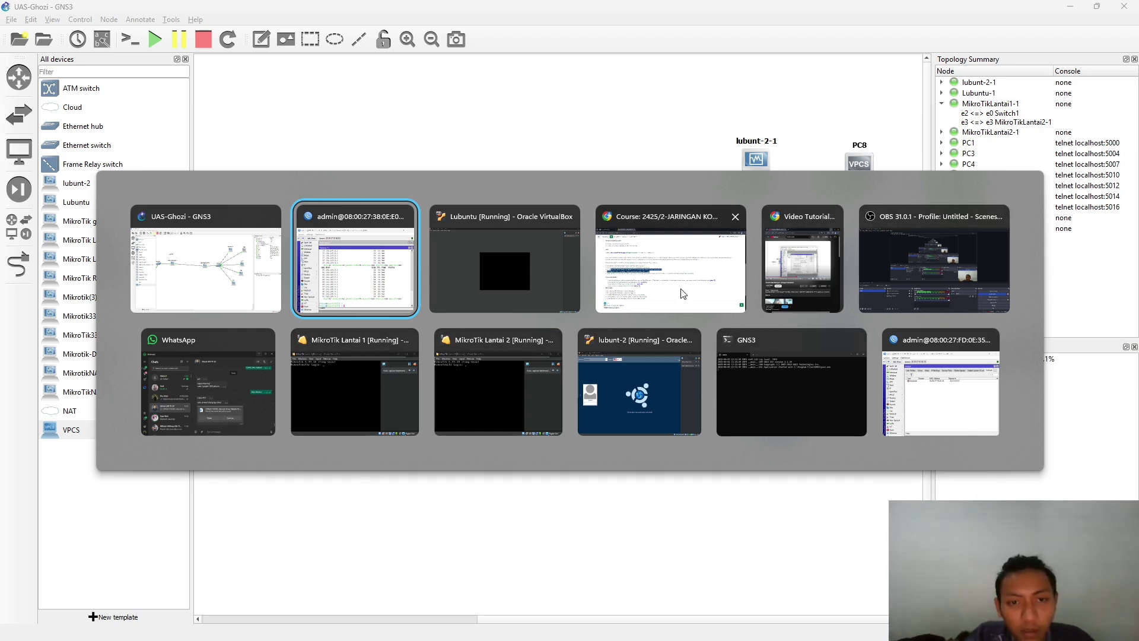
# - Log in to the lubunt-2 Lubuntu VM with the account password, then minimise VirtualBox
pyautogui.click(589, 411)
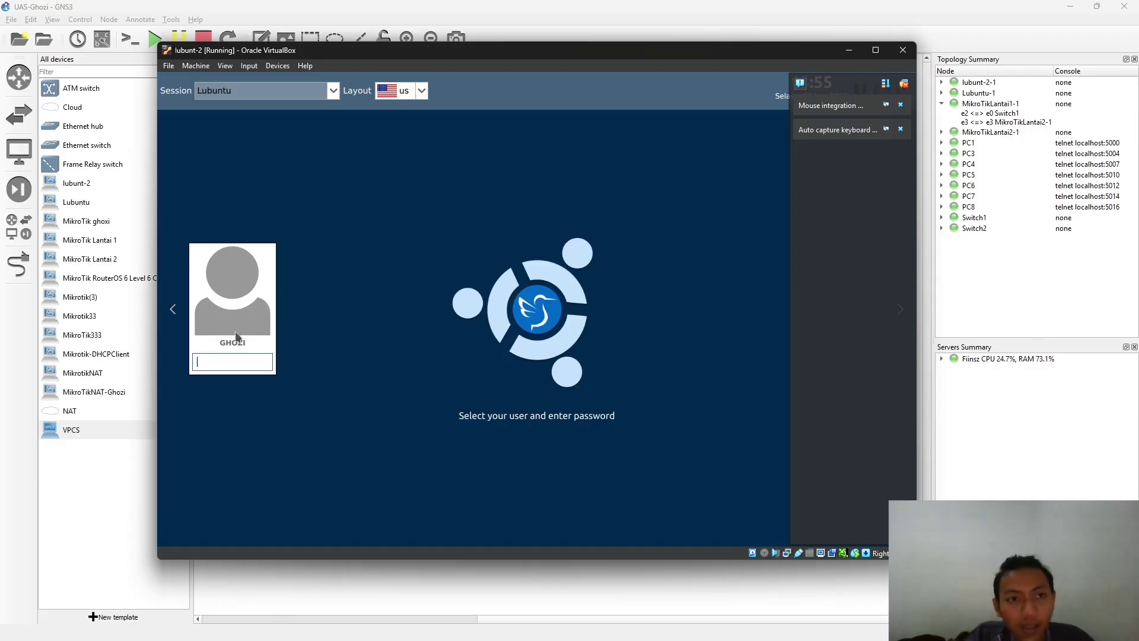
pyautogui.hotkey('alt', 'Tab')
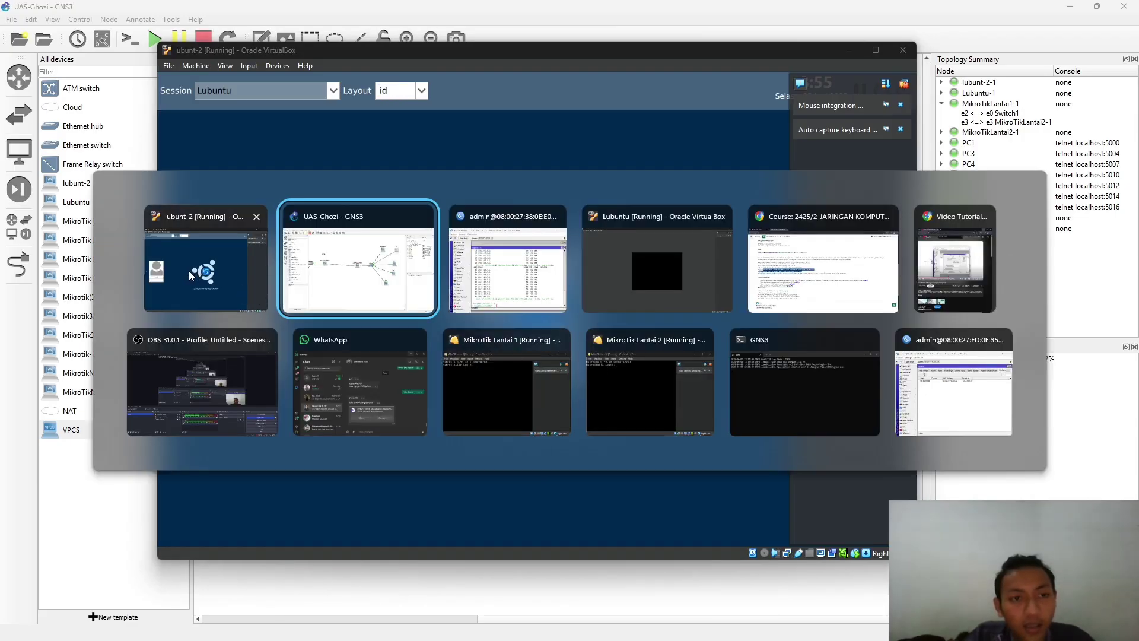
pyautogui.click(212, 281)
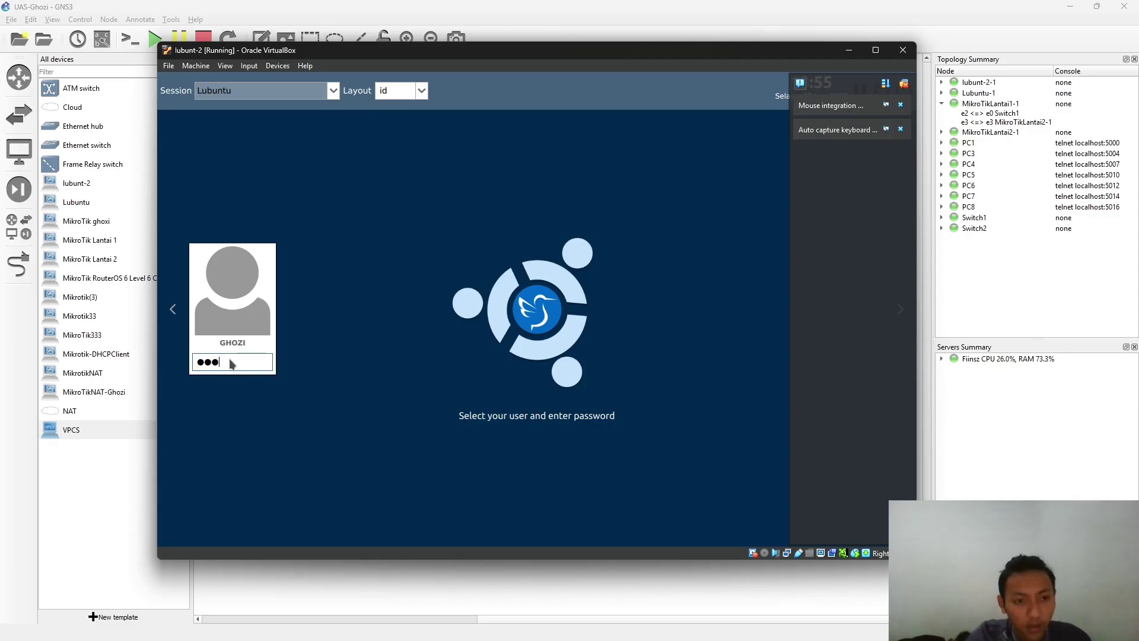
pyautogui.write('*******')
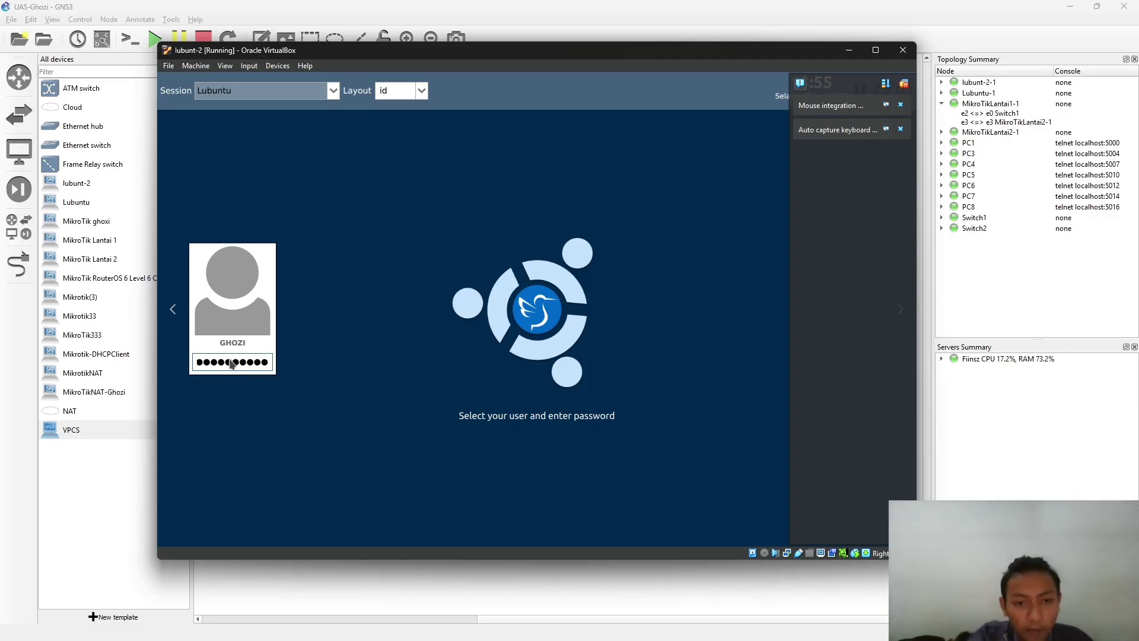
pyautogui.press('BackSpace')
pyautogui.press('BackSpace')
pyautogui.press('BackSpace')
pyautogui.press('BackSpace')
pyautogui.press('BackSpace')
pyautogui.write('********')
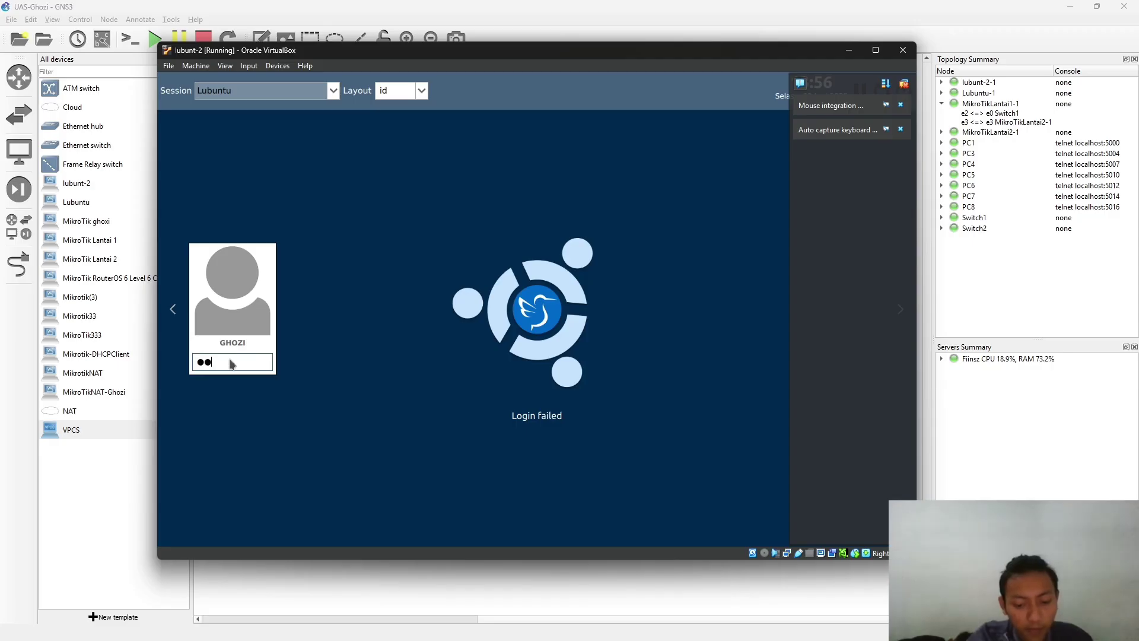
pyautogui.press('Return')
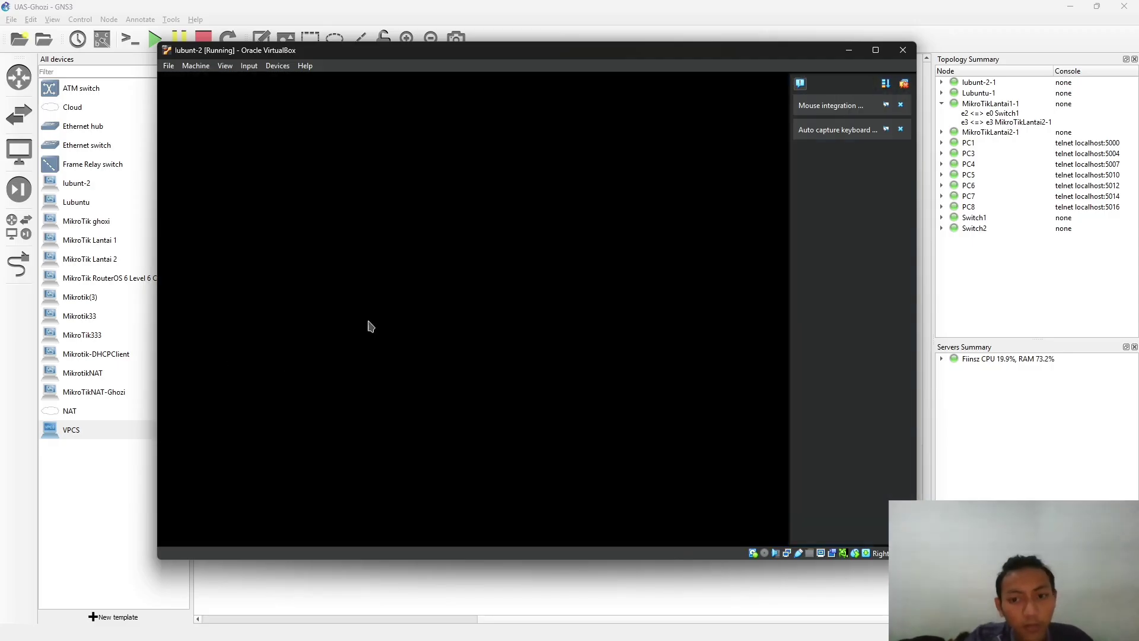
pyautogui.click(853, 51)
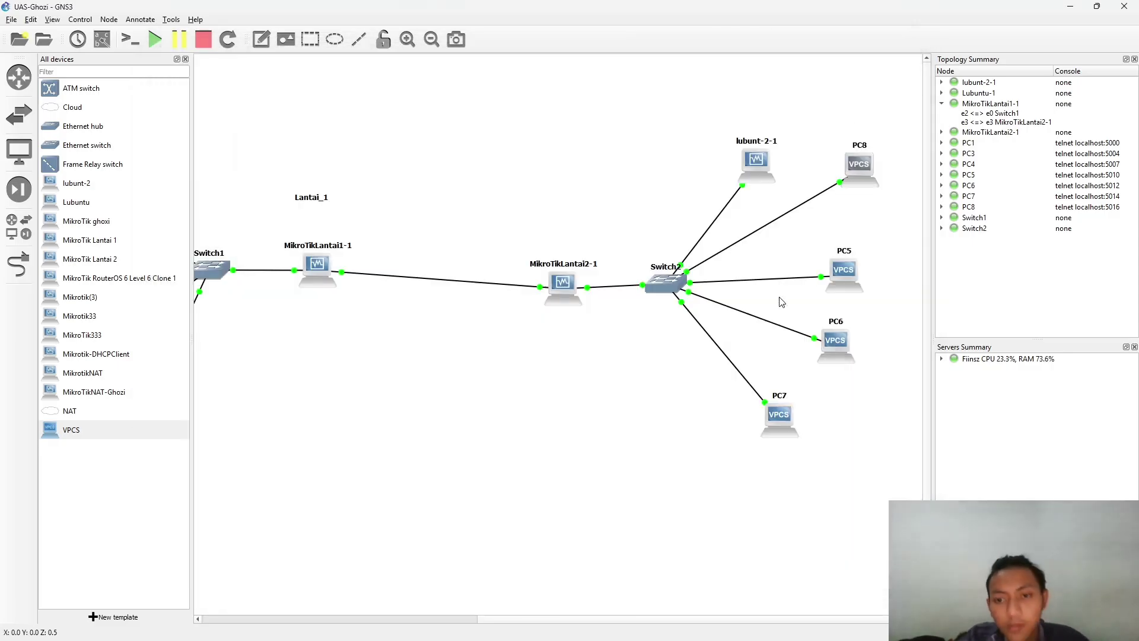
# - Bring up both router WinBox sessions and open MikroTikLT1's DHCP Server window
pyautogui.press('super+Tab')
pyautogui.scroll(-2, 663, 368)
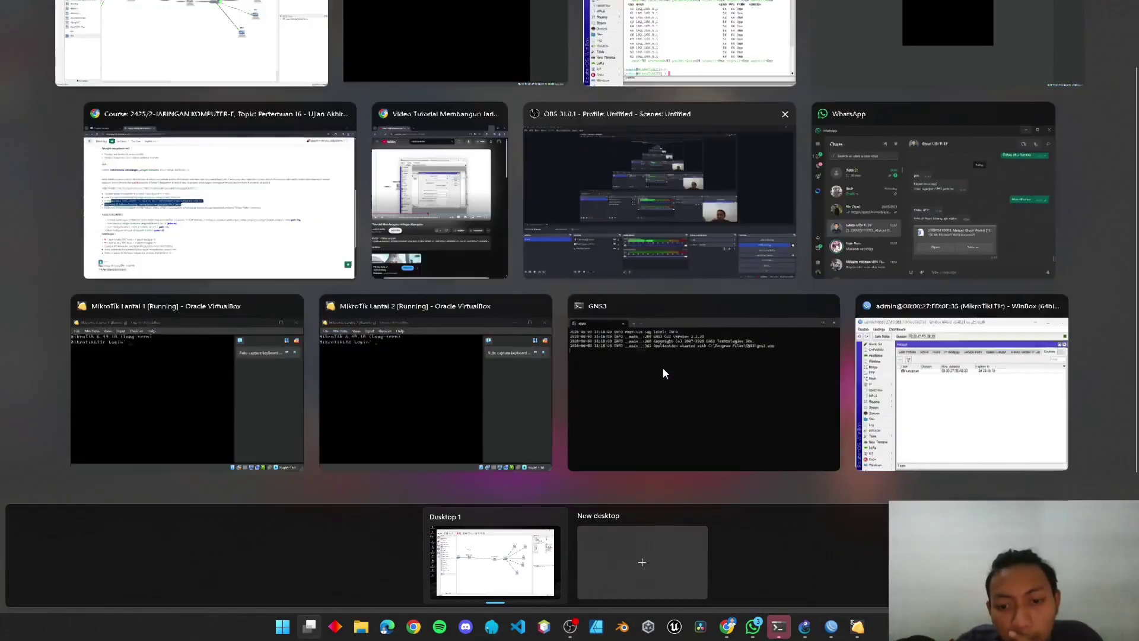
pyautogui.scroll(2, 928, 379)
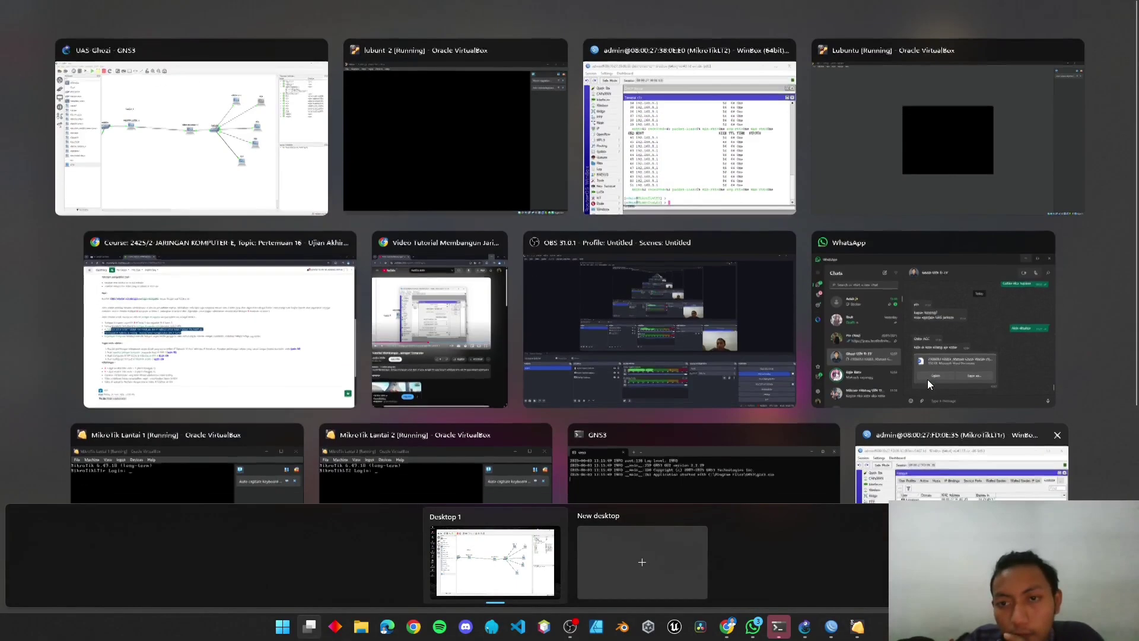
pyautogui.scroll(-1, 927, 379)
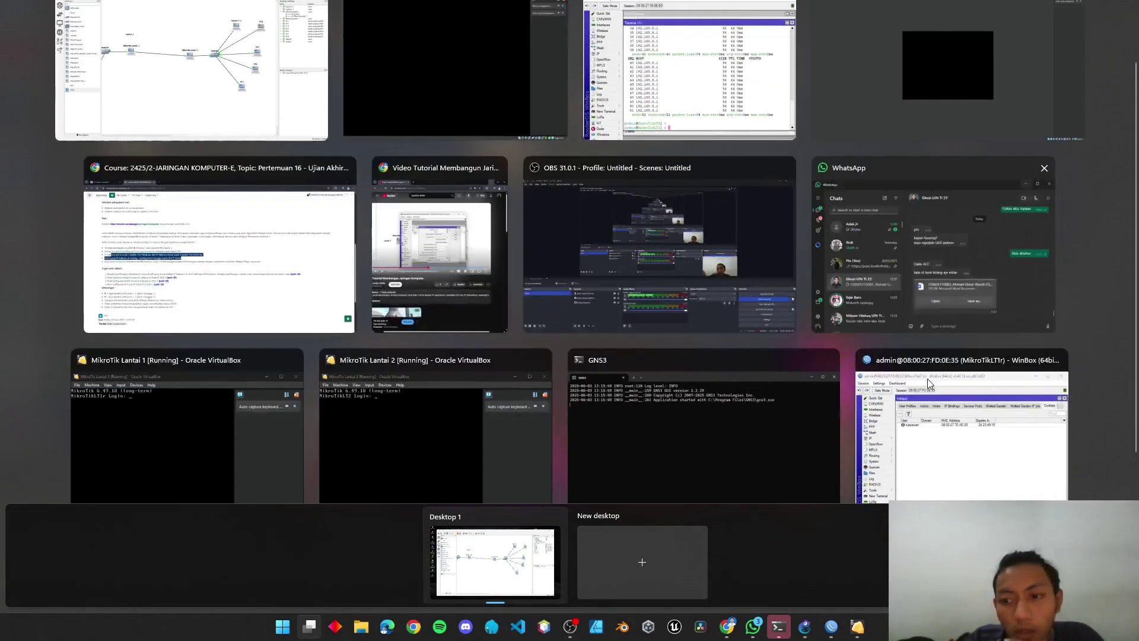
pyautogui.click(934, 398)
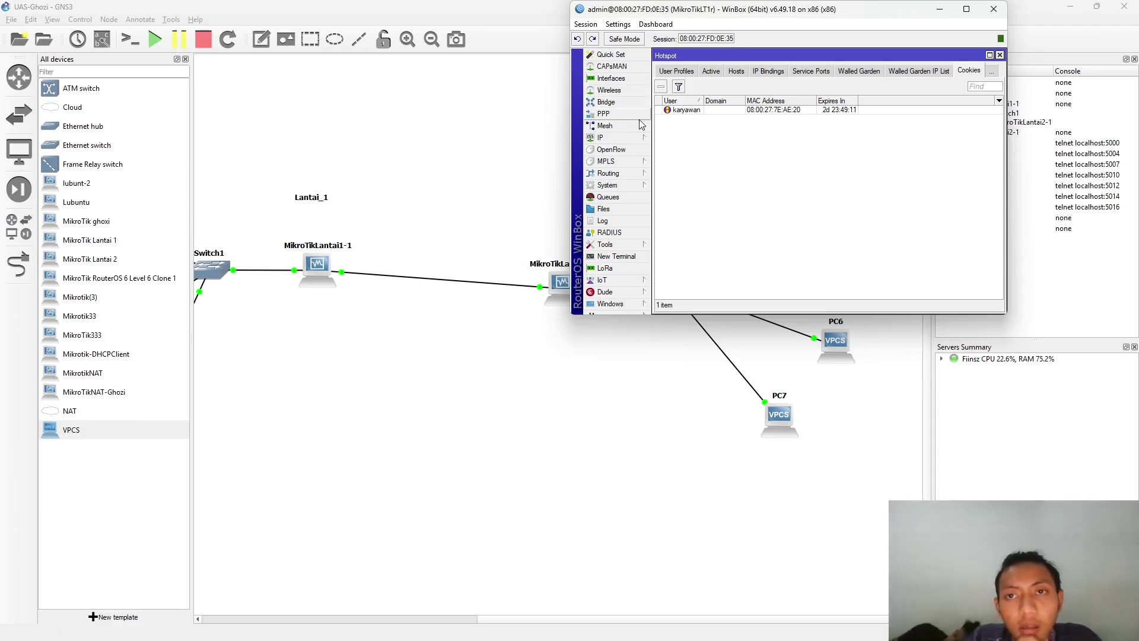
pyautogui.hotkey('alt', 'Tab')
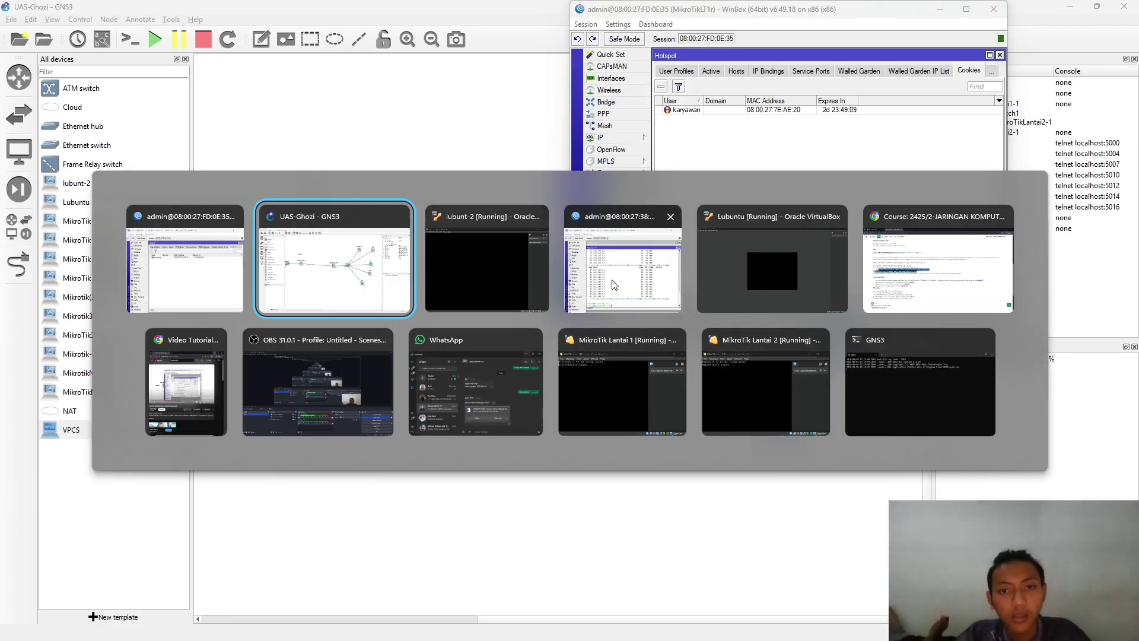
pyautogui.press('Tab')
pyautogui.press('Tab')
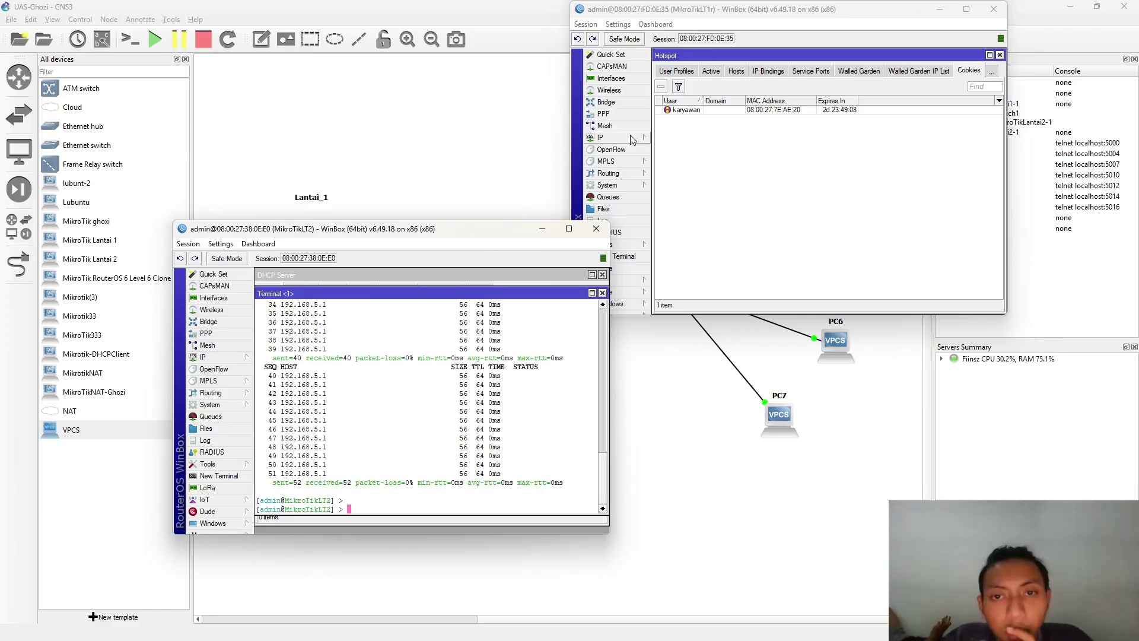
pyautogui.click(635, 138)
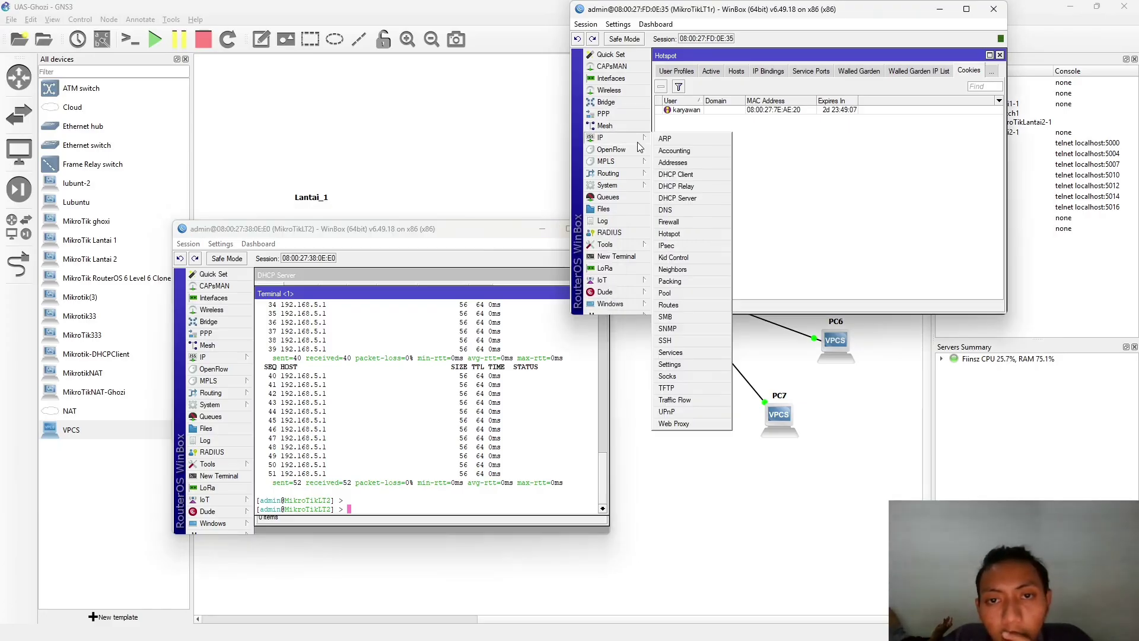
pyautogui.click(677, 198)
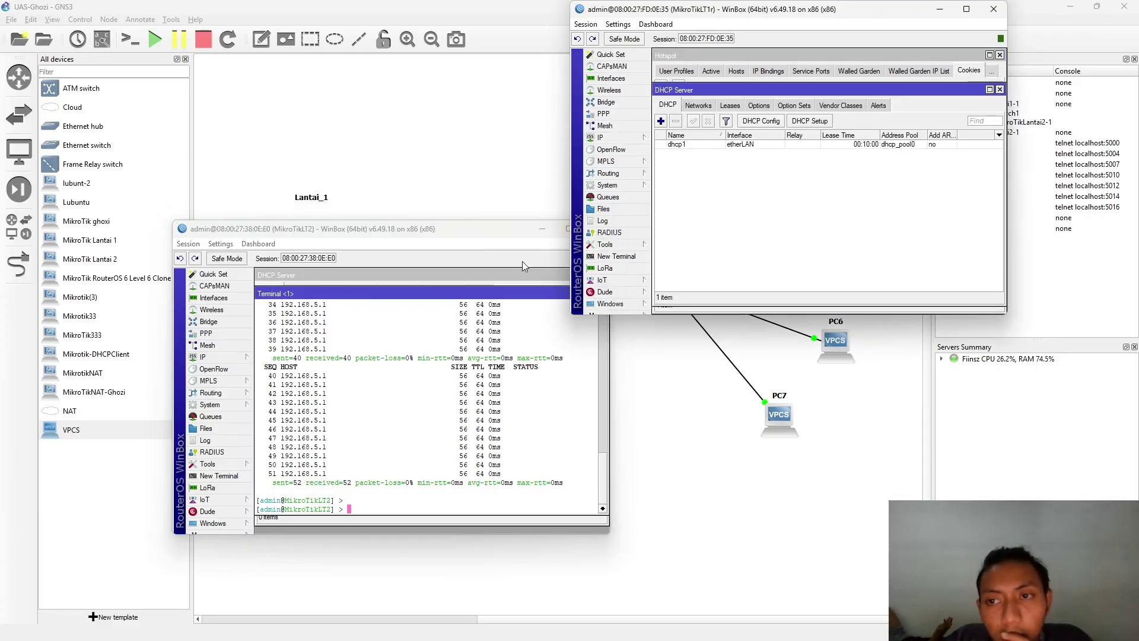
# - On MikroTikLT2, view DHCP network 192.168.5.0/29 and its lease for 192.168.5.6
pyautogui.click(226, 357)
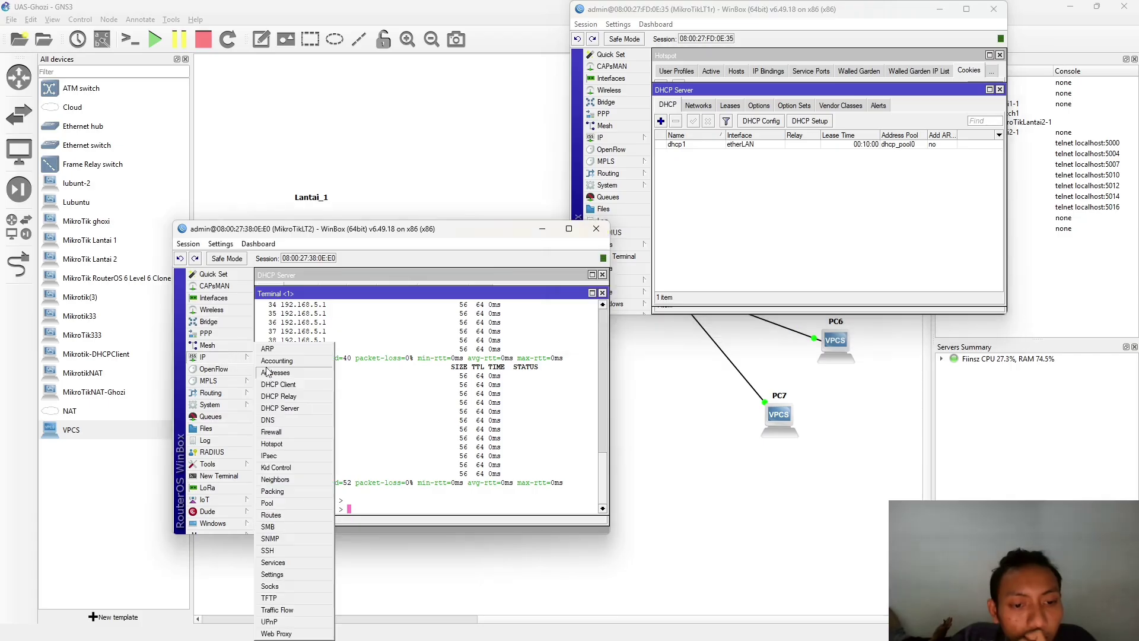
pyautogui.click(279, 408)
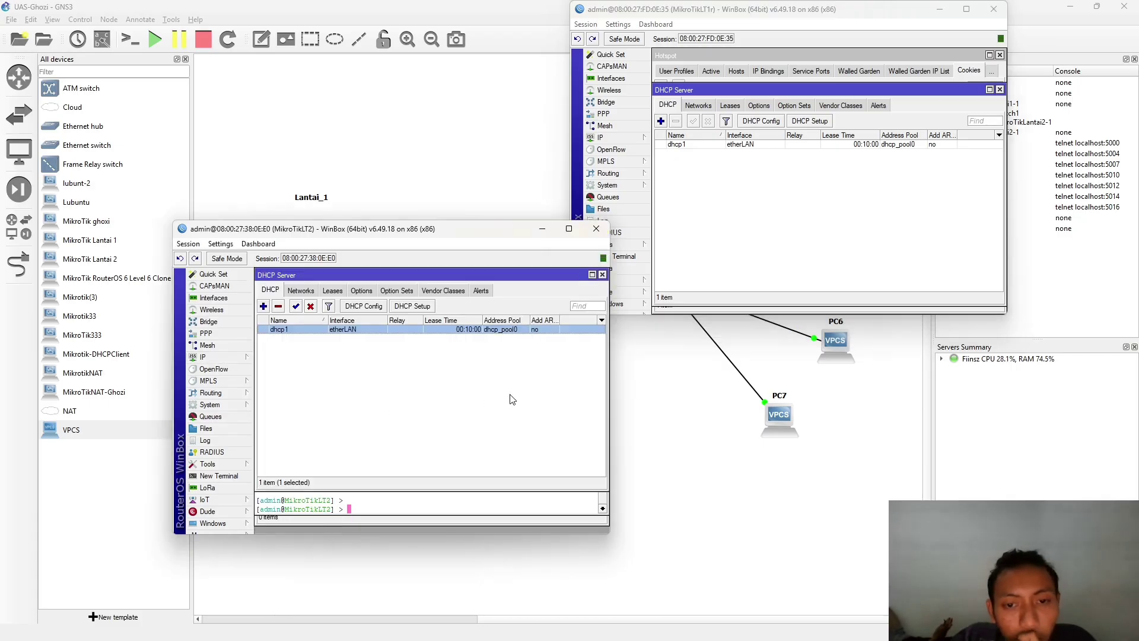
pyautogui.click(445, 374)
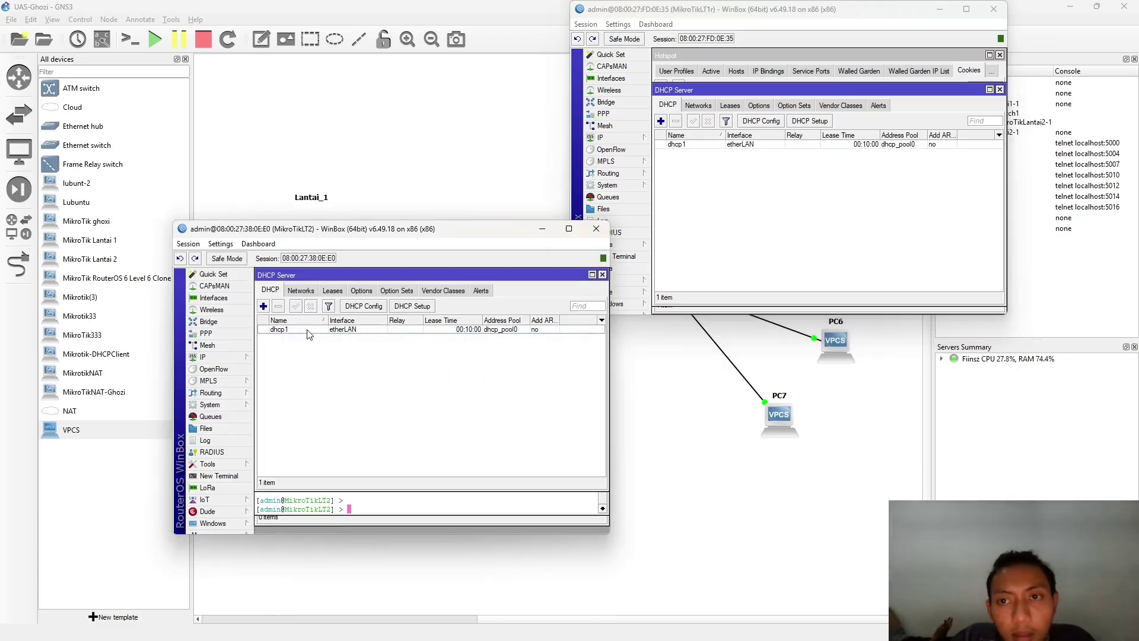
pyautogui.click(300, 291)
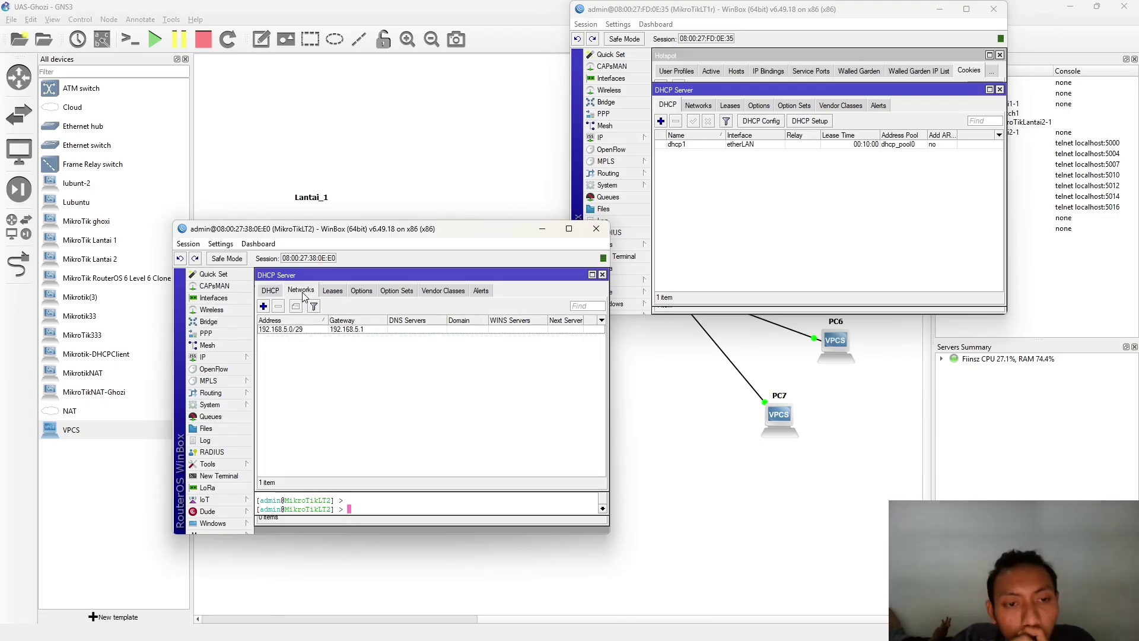
pyautogui.click(331, 294)
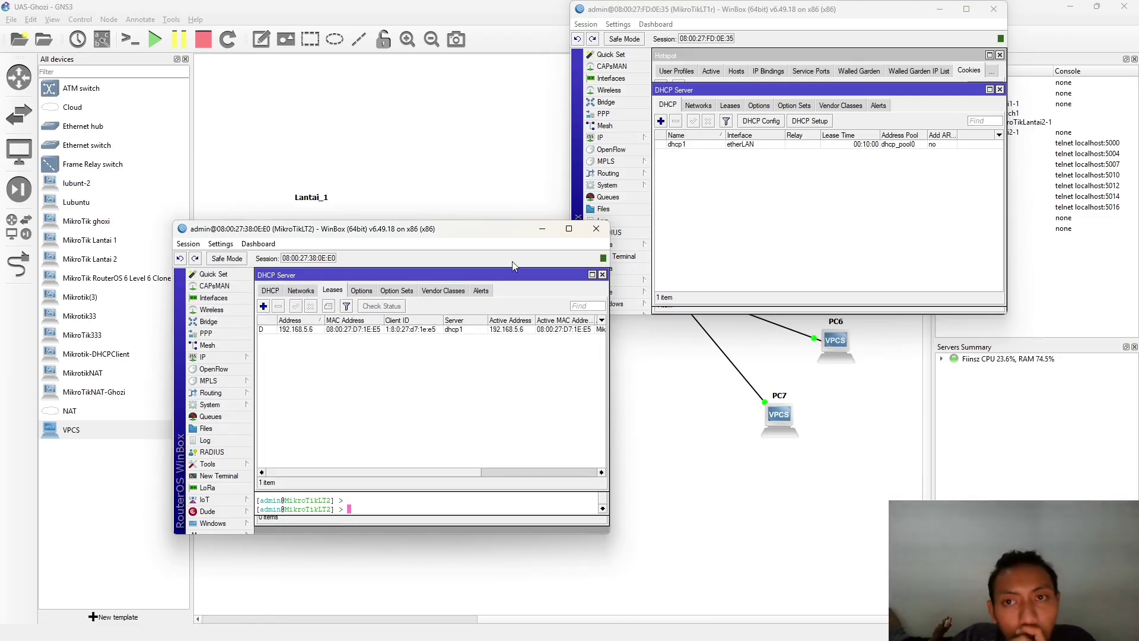
# - Browse MikroTikLT1's DHCP Leases, Options, Option Sets, Vendor Classes and Alerts tabs
pyautogui.click(741, 106)
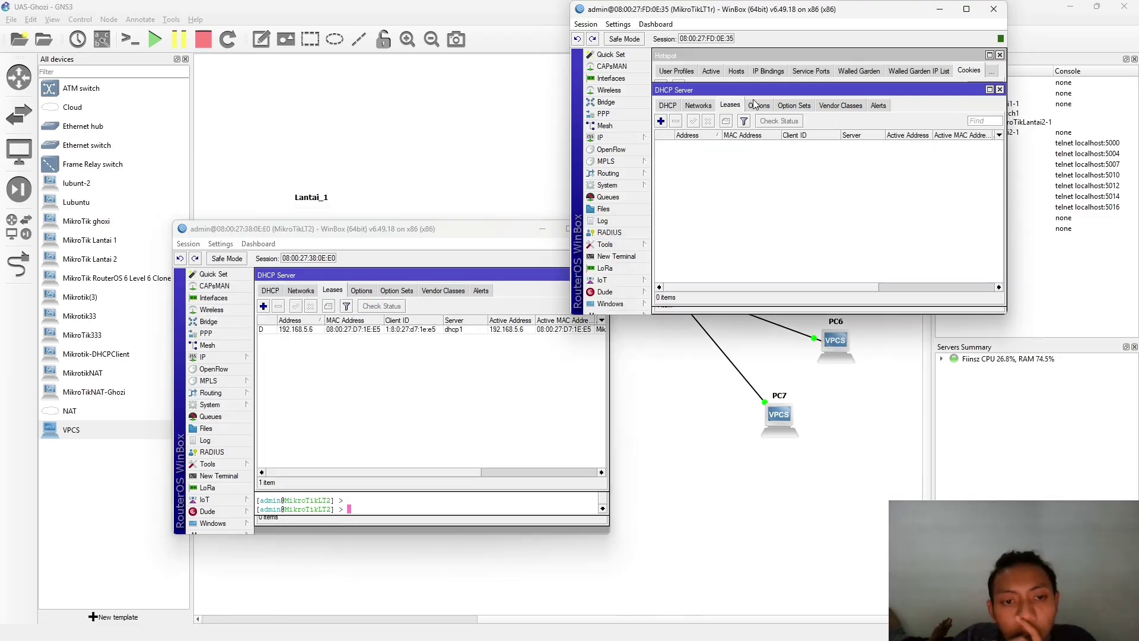
pyautogui.click(764, 105)
pyautogui.click(795, 105)
pyautogui.click(841, 106)
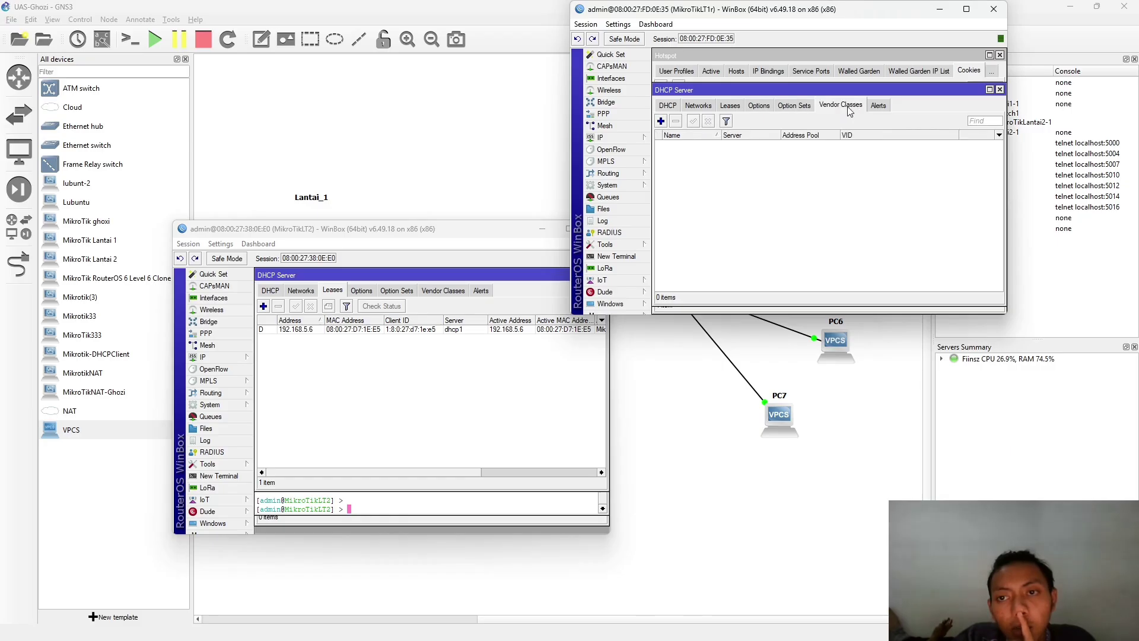
pyautogui.click(878, 105)
pyautogui.click(665, 106)
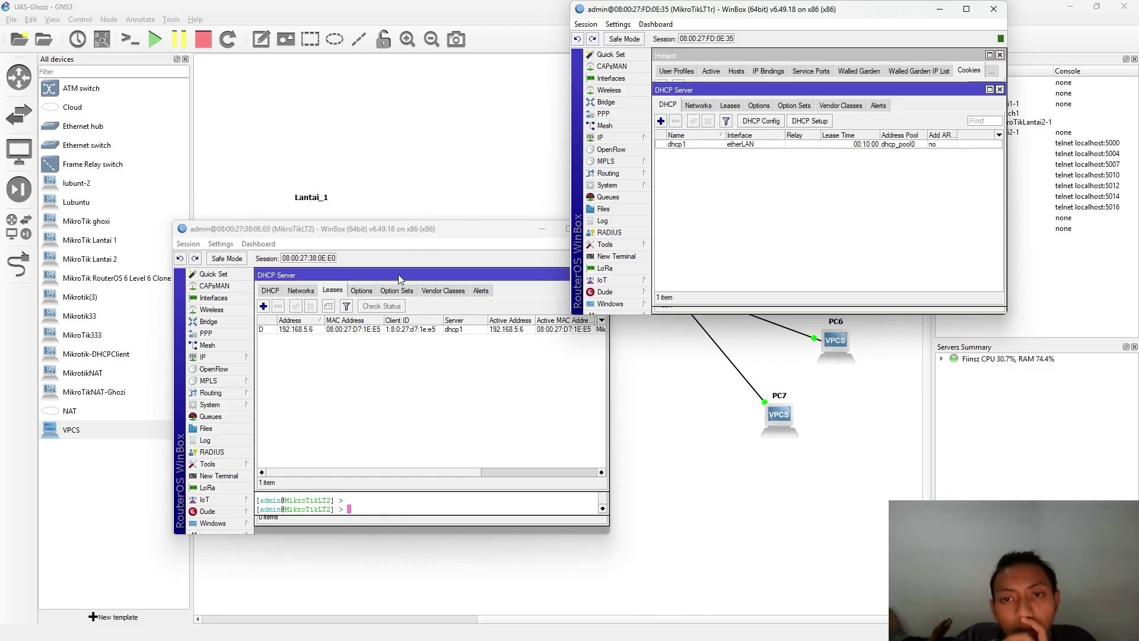
pyautogui.click(369, 380)
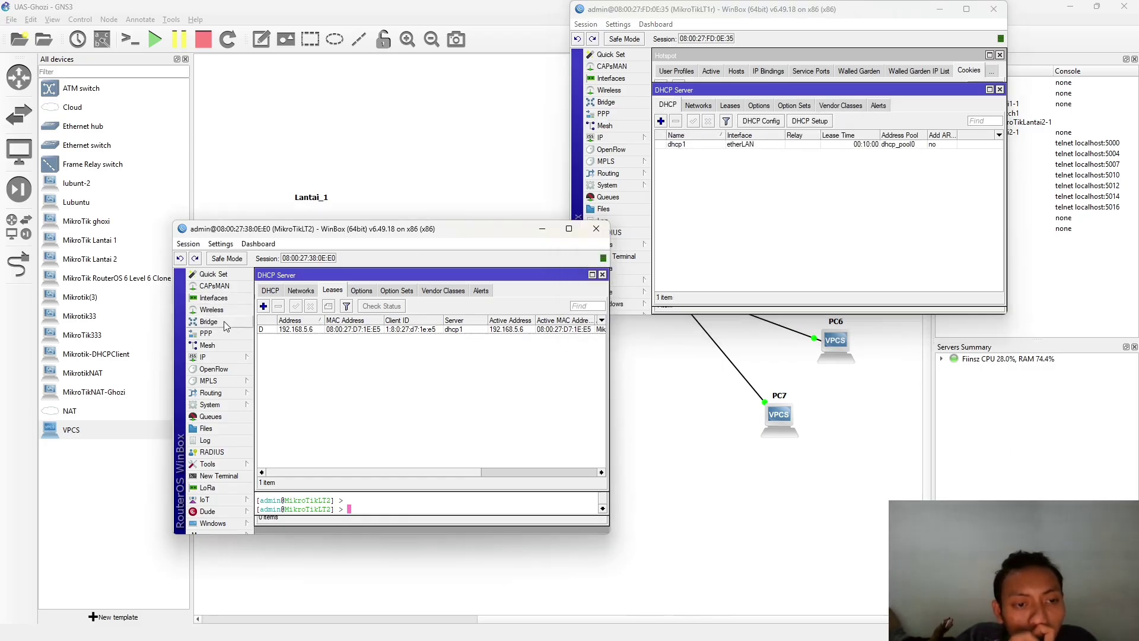
# - Review the interface list and assigned IP addresses on MikroTikLT1 and MikroTikLT2
pyautogui.click(236, 297)
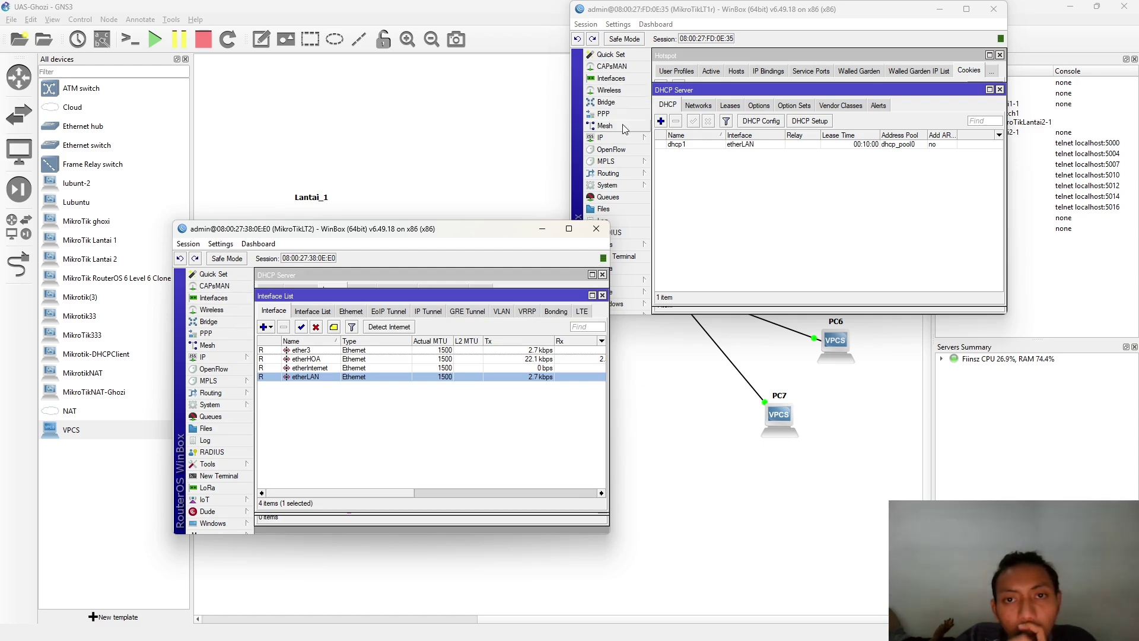
pyautogui.click(629, 138)
pyautogui.click(677, 162)
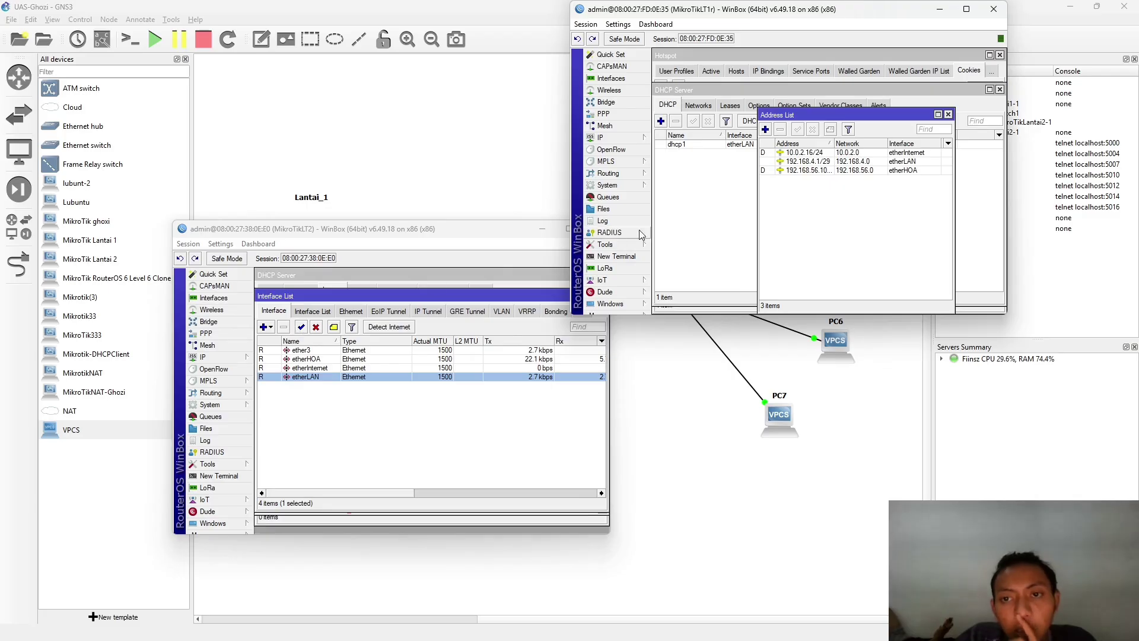
pyautogui.click(215, 357)
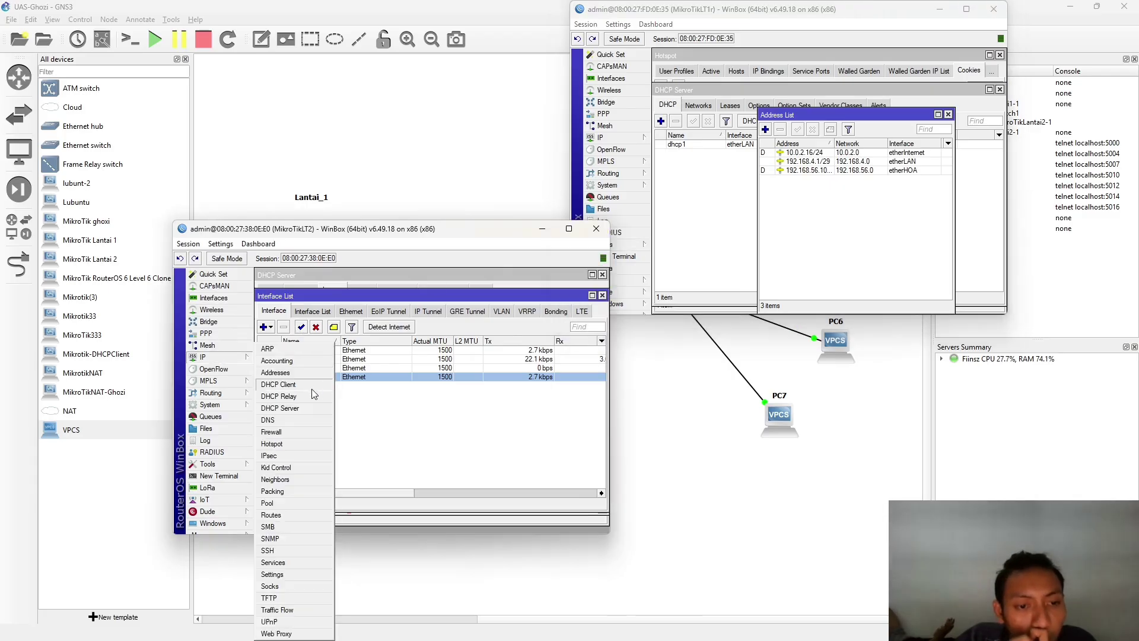
pyautogui.click(280, 381)
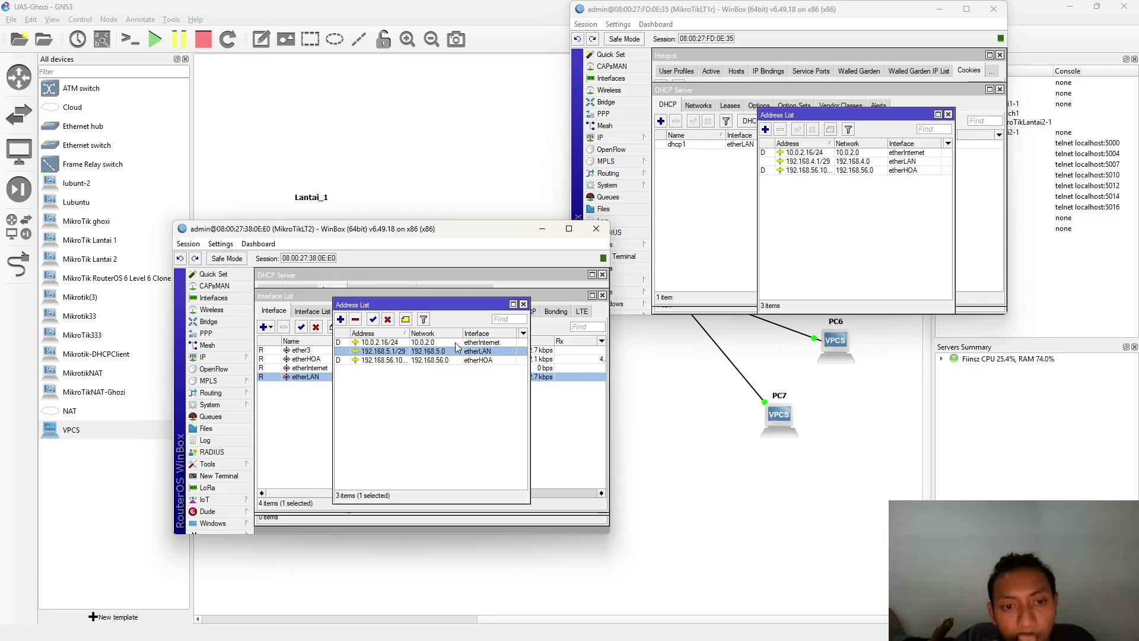
# - Close the address, interface, DHCP server and terminal windows, then minimise WinBox
pyautogui.click(523, 305)
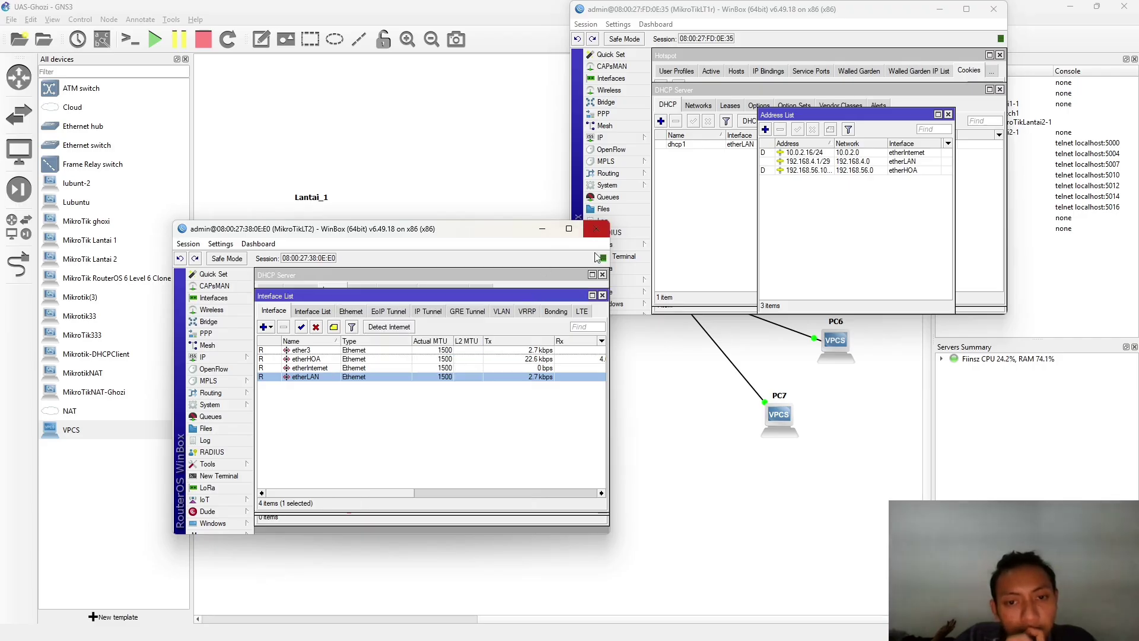
pyautogui.click(603, 295)
pyautogui.click(603, 276)
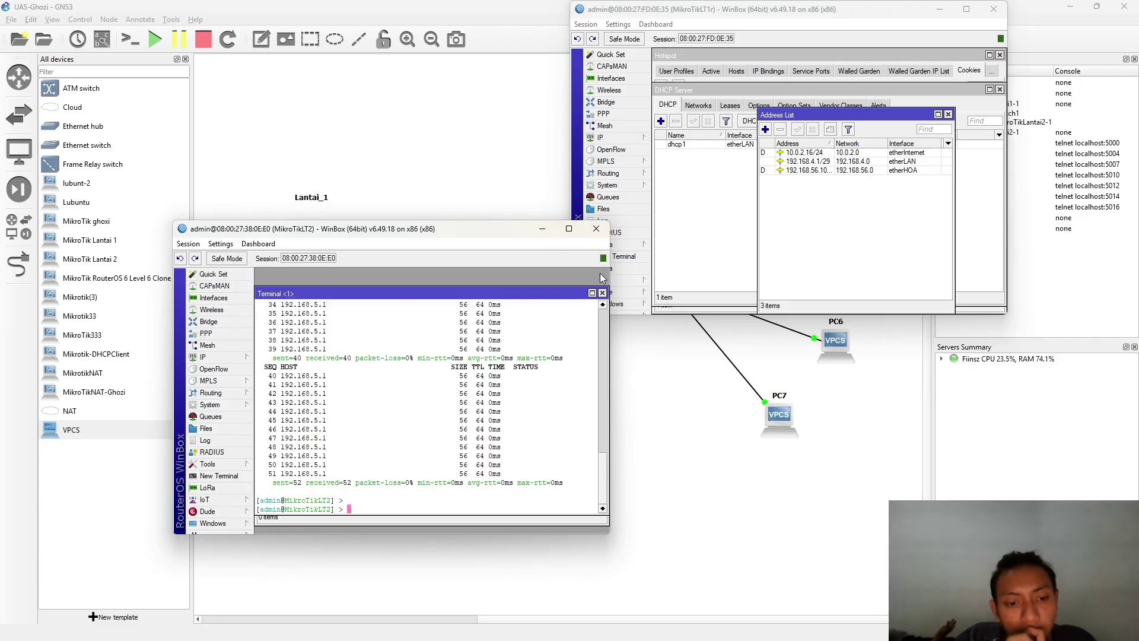
pyautogui.click(603, 293)
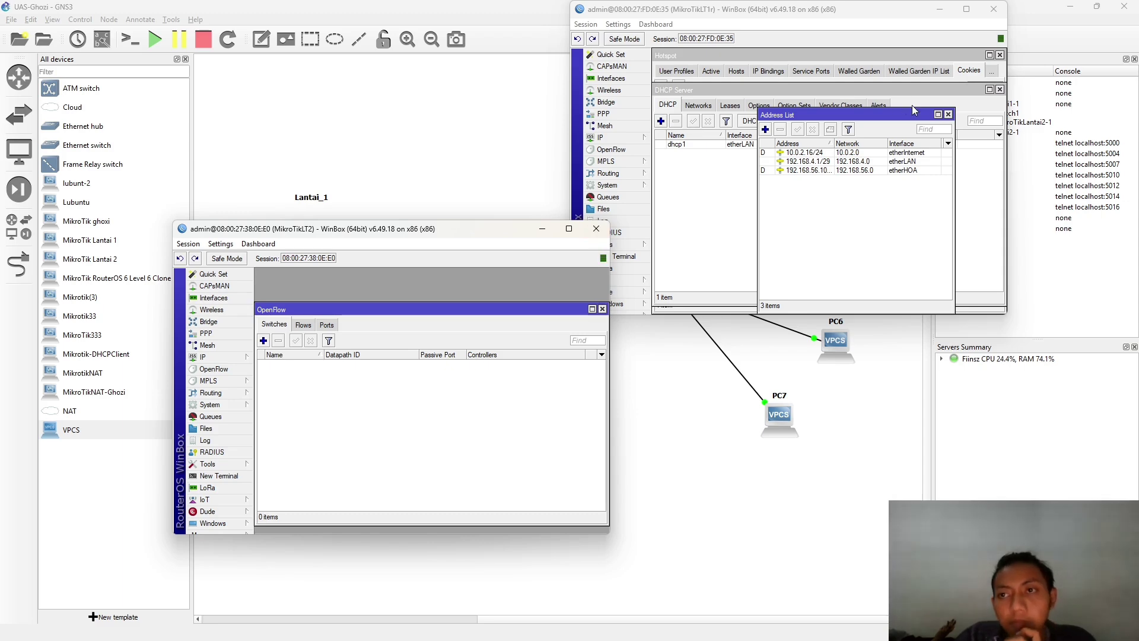
pyautogui.click(940, 14)
# - Switch from the GNS3 topology to the lubunt-2 virtual machine
pyautogui.click(791, 172)
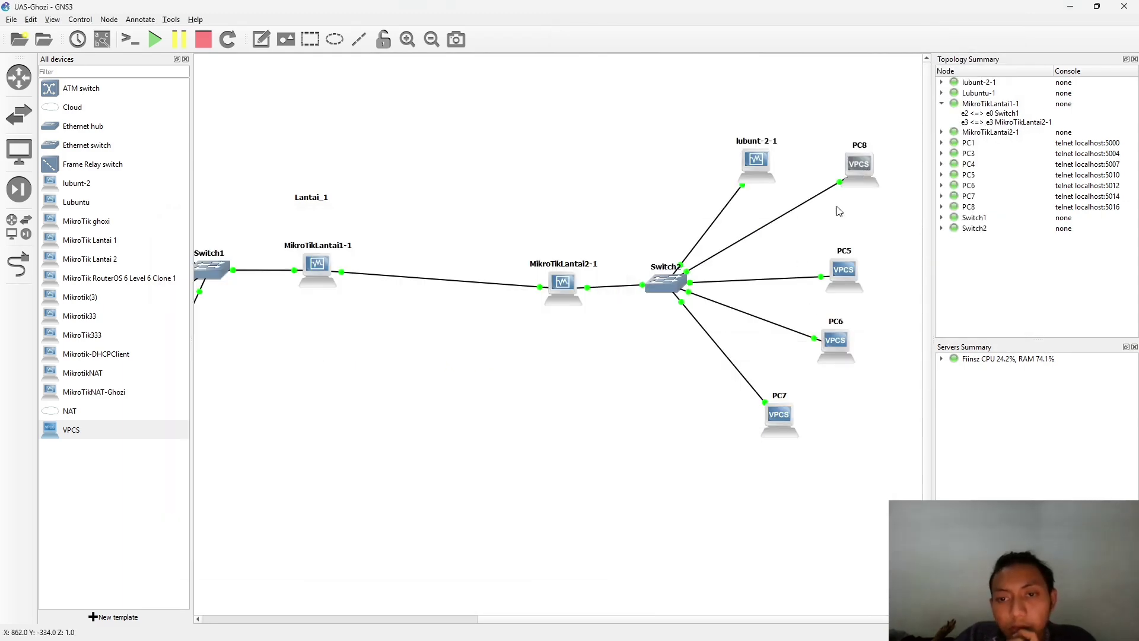
pyautogui.rightClick(855, 169)
pyautogui.hotkey('alt', 'Tab')
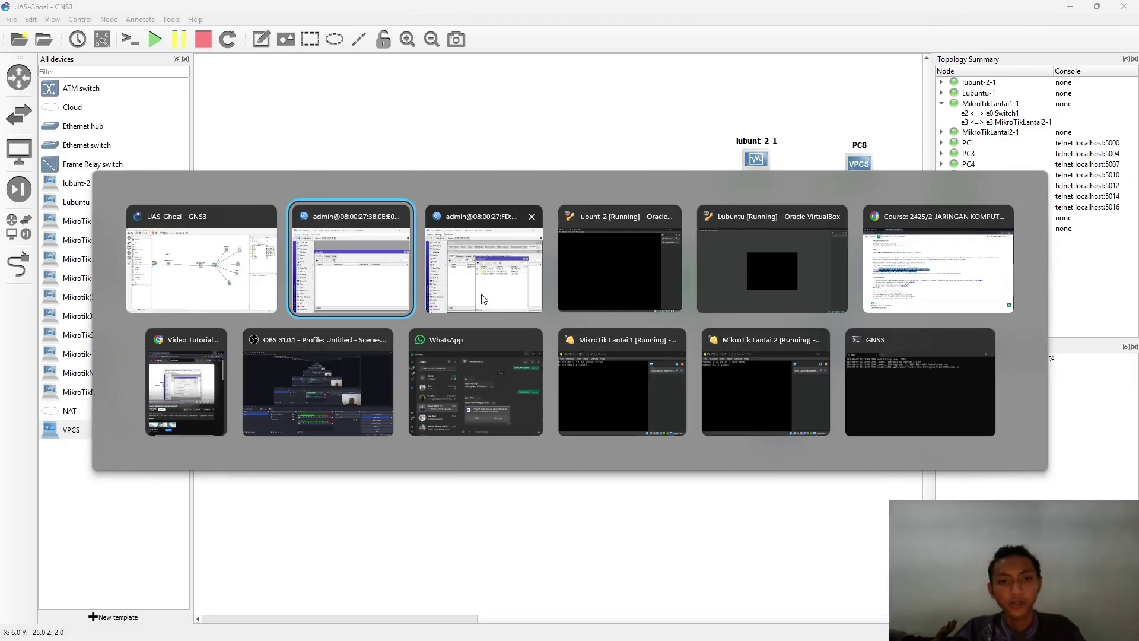
pyautogui.click(620, 268)
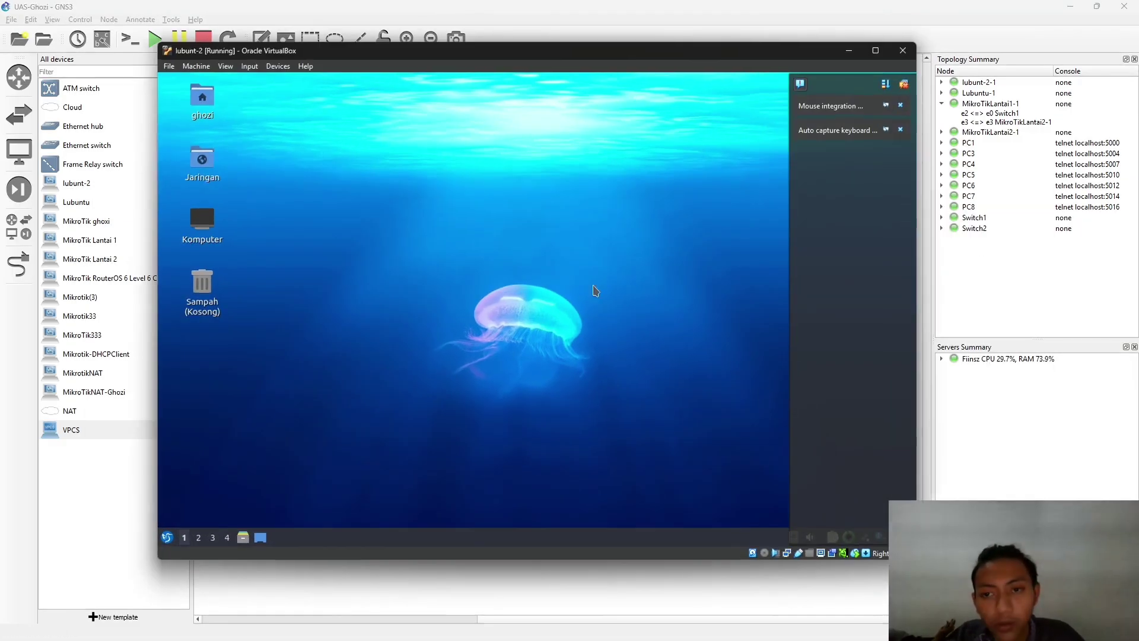
# - Set Wired connection 1's IPv4 method to Automatic (DHCP) and save it
pyautogui.click(167, 536)
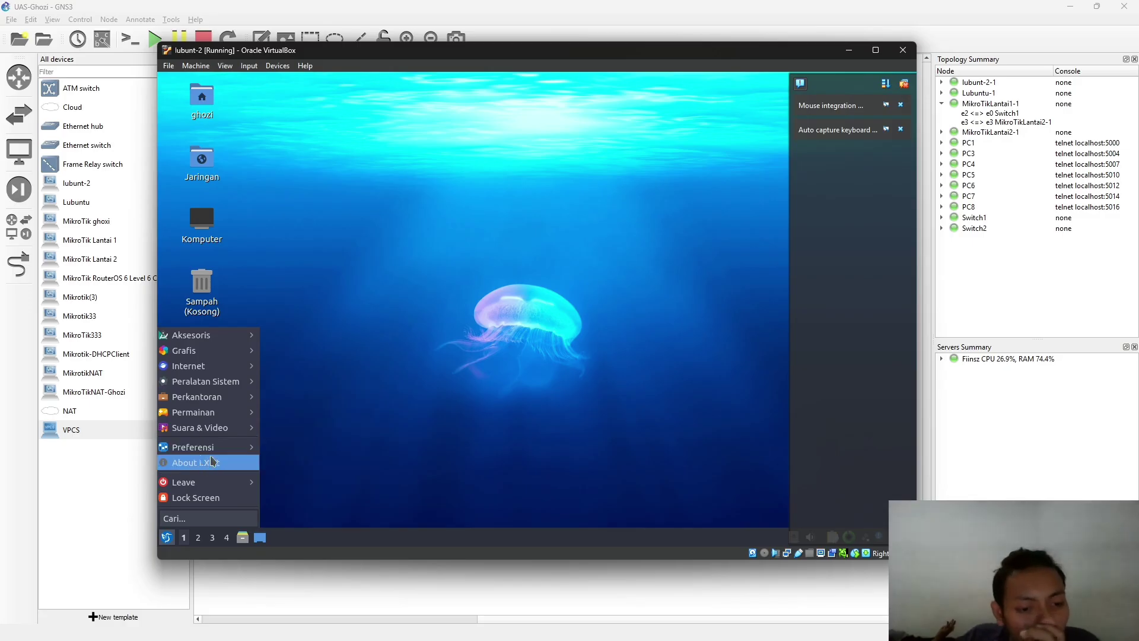
pyautogui.moveTo(233, 453)
pyautogui.click(332, 443)
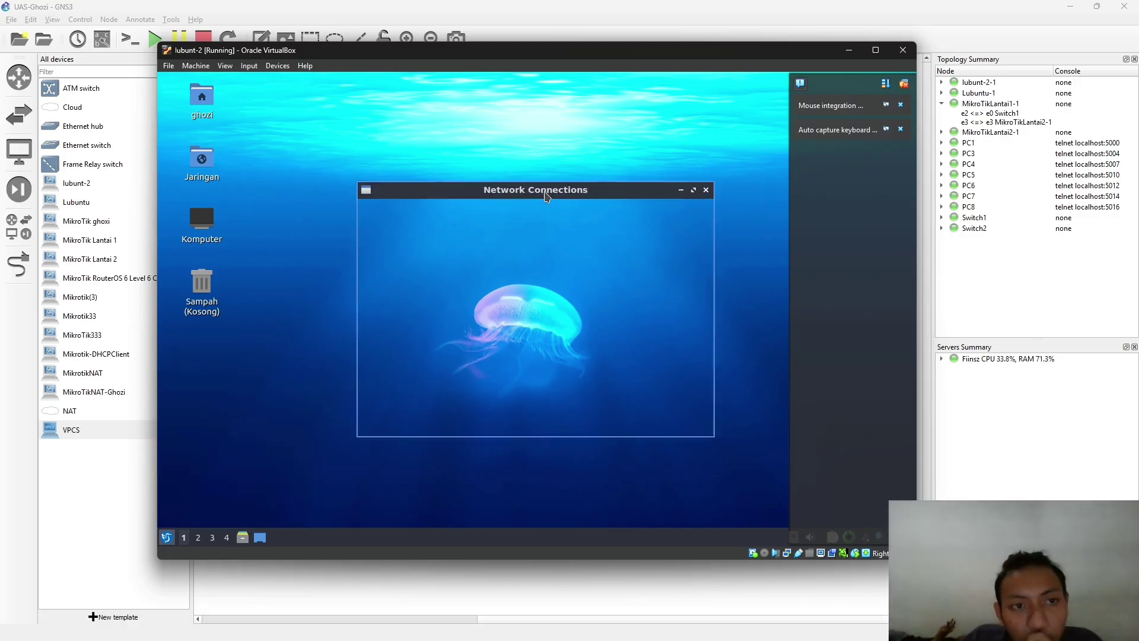
pyautogui.doubleClick(447, 243)
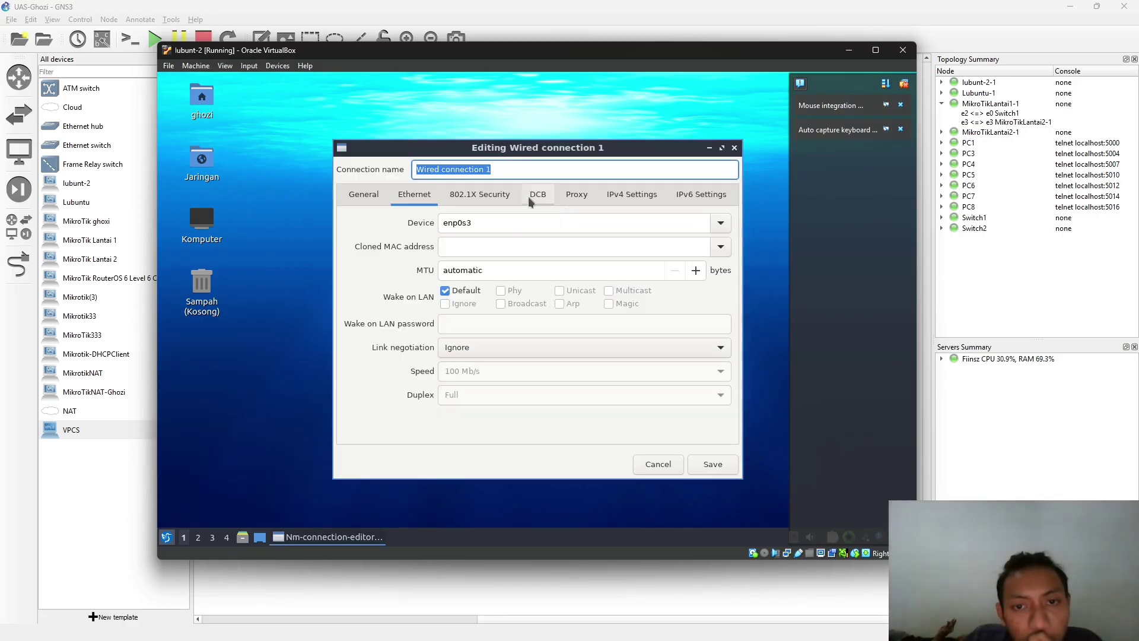
pyautogui.click(632, 194)
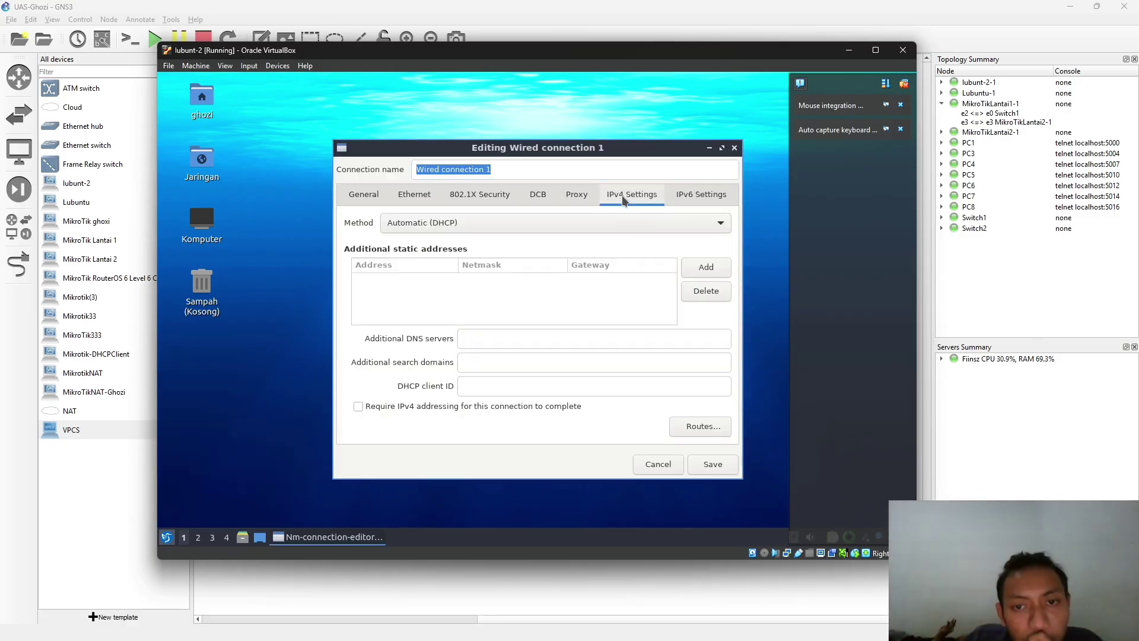
pyautogui.click(707, 231)
pyautogui.click(707, 225)
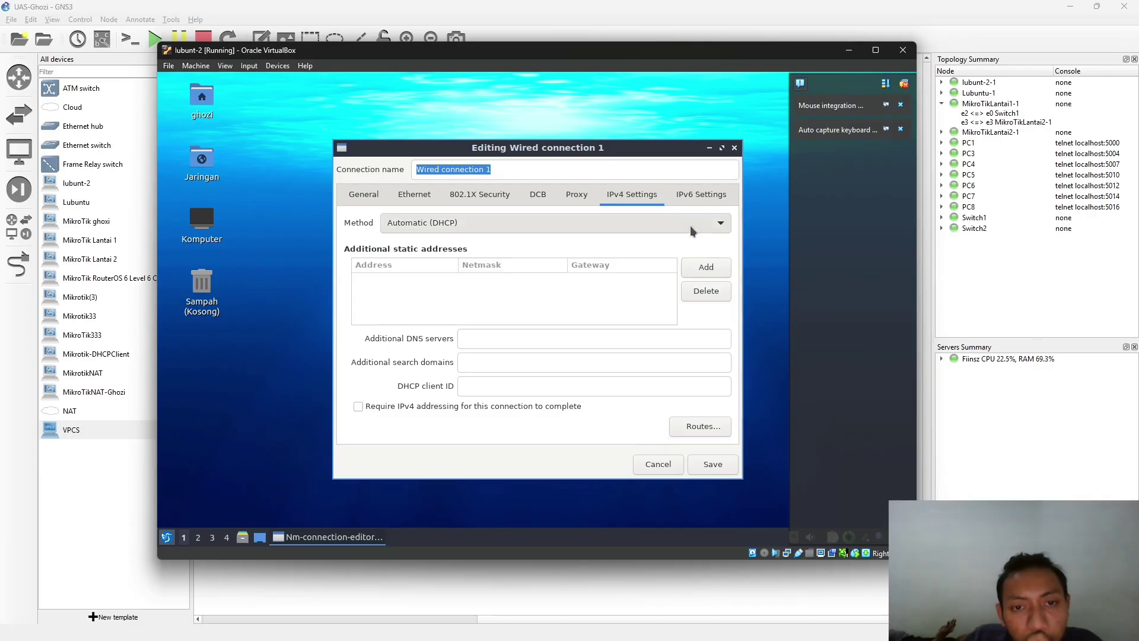
pyautogui.click(713, 466)
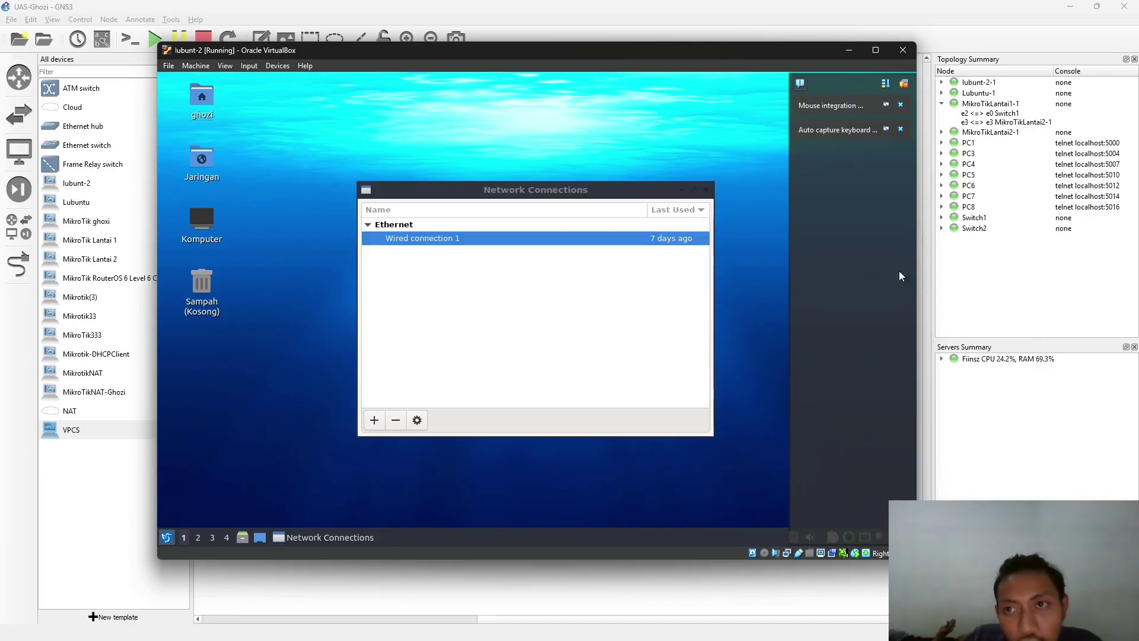
# - Dismiss the VirtualBox notification messages and bring up the VM's application menu again
pyautogui.click(904, 85)
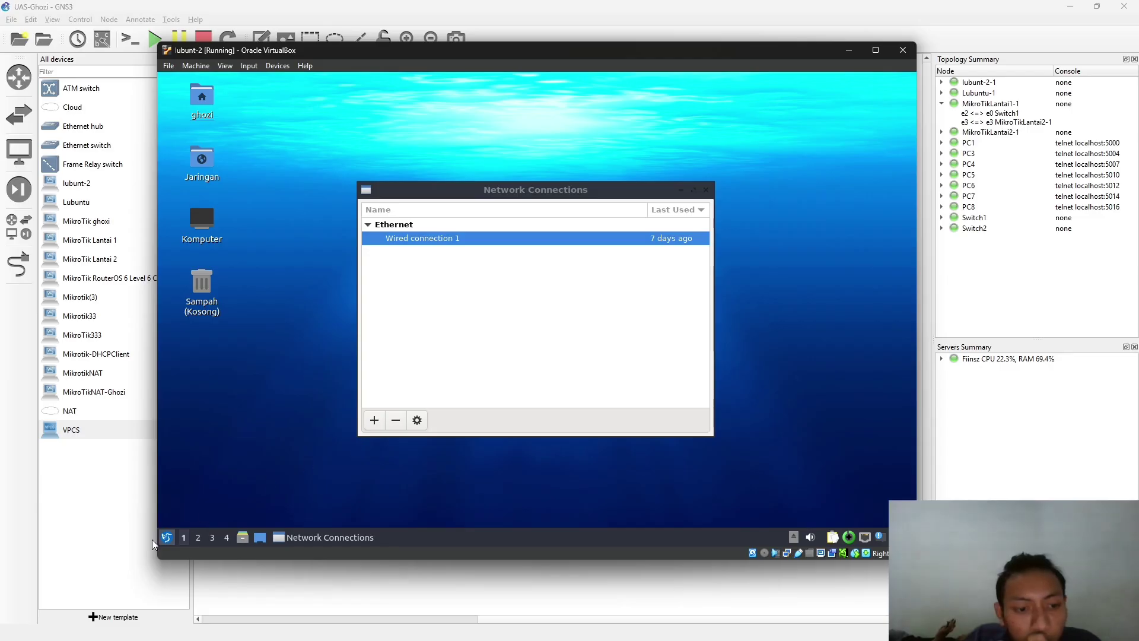
pyautogui.click(167, 537)
pyautogui.moveTo(229, 452)
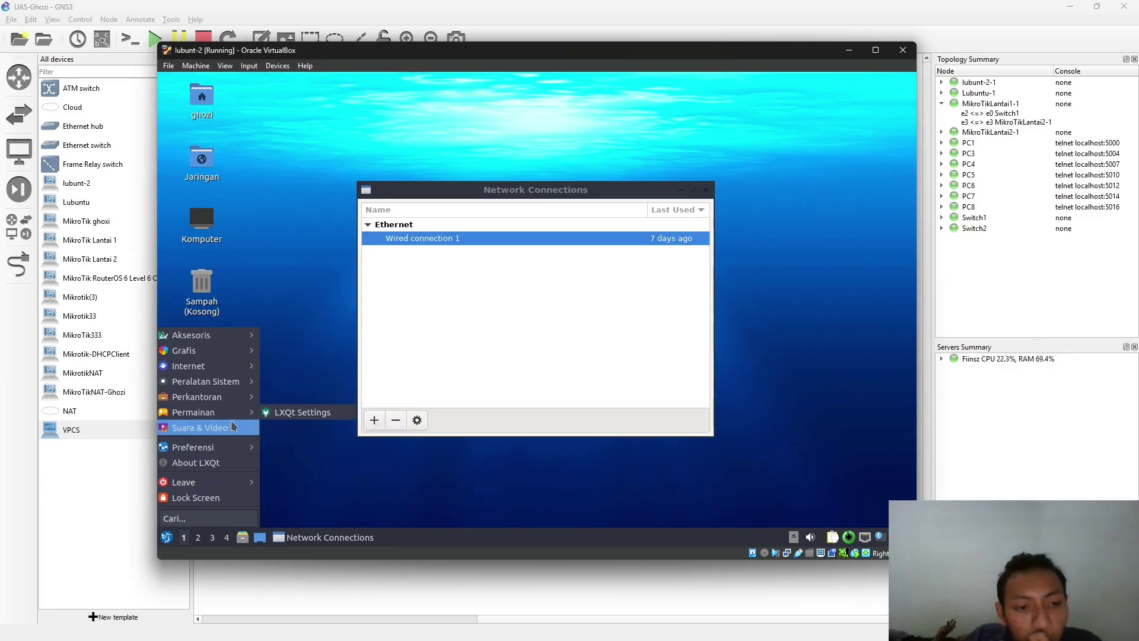
# - Launch QTerminal in lubunt-2 and ping 192.168.5.1
pyautogui.moveTo(233, 429)
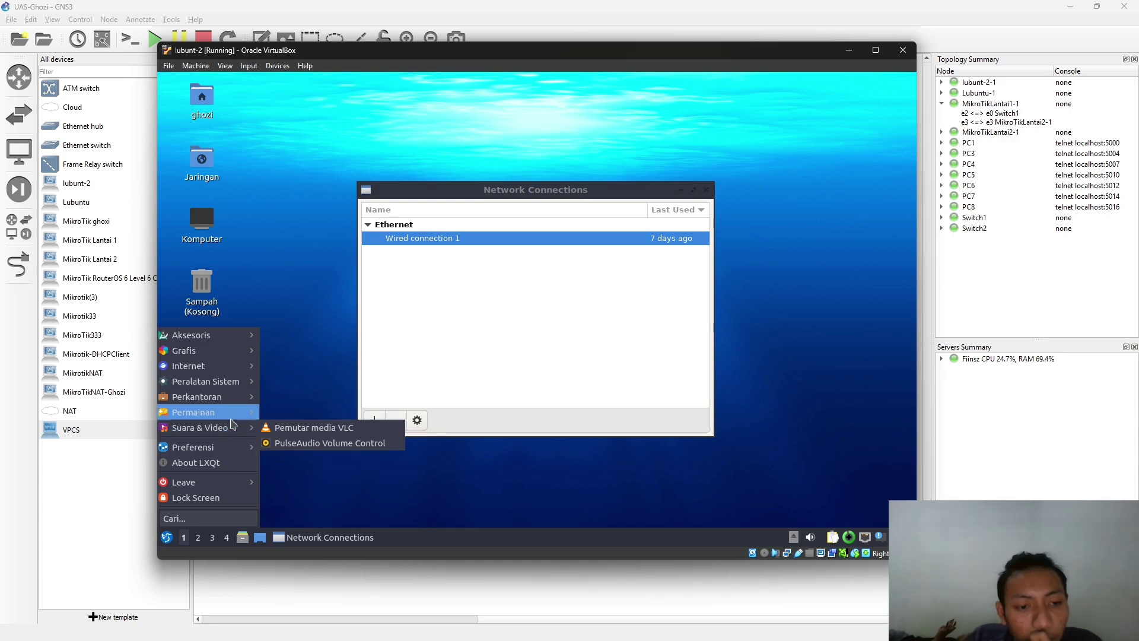
pyautogui.moveTo(237, 384)
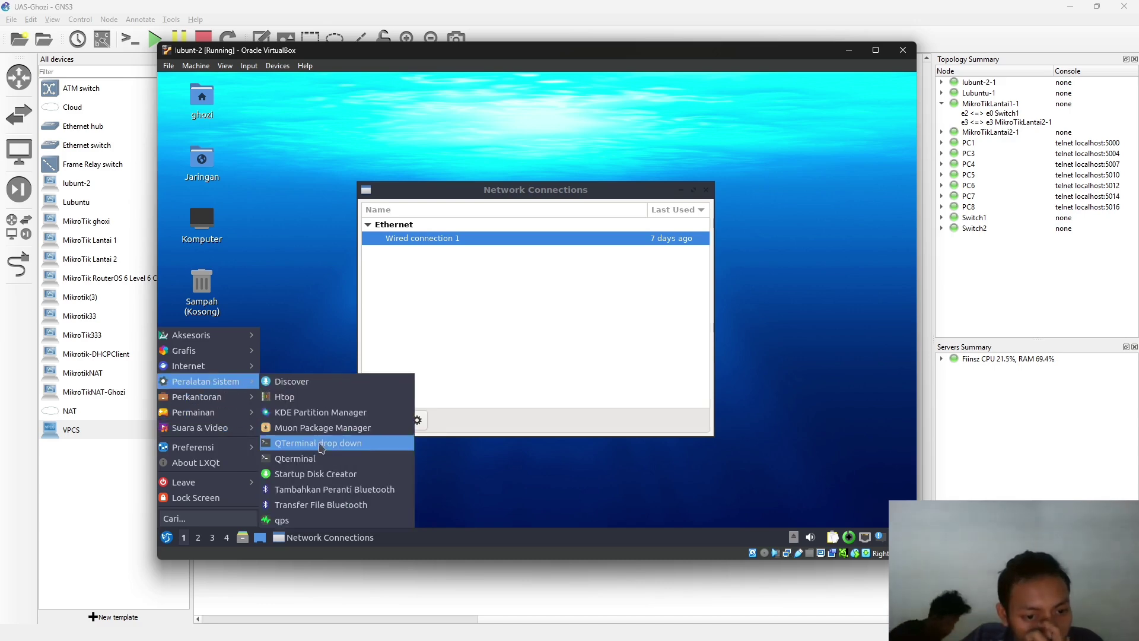
pyautogui.click(297, 458)
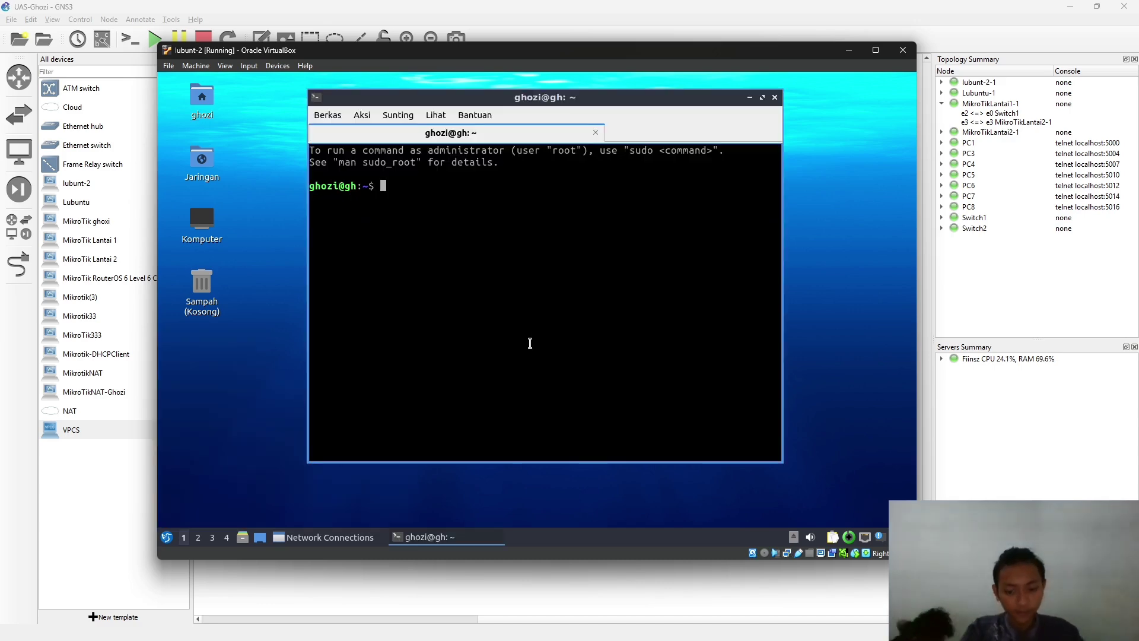
pyautogui.write('ping')
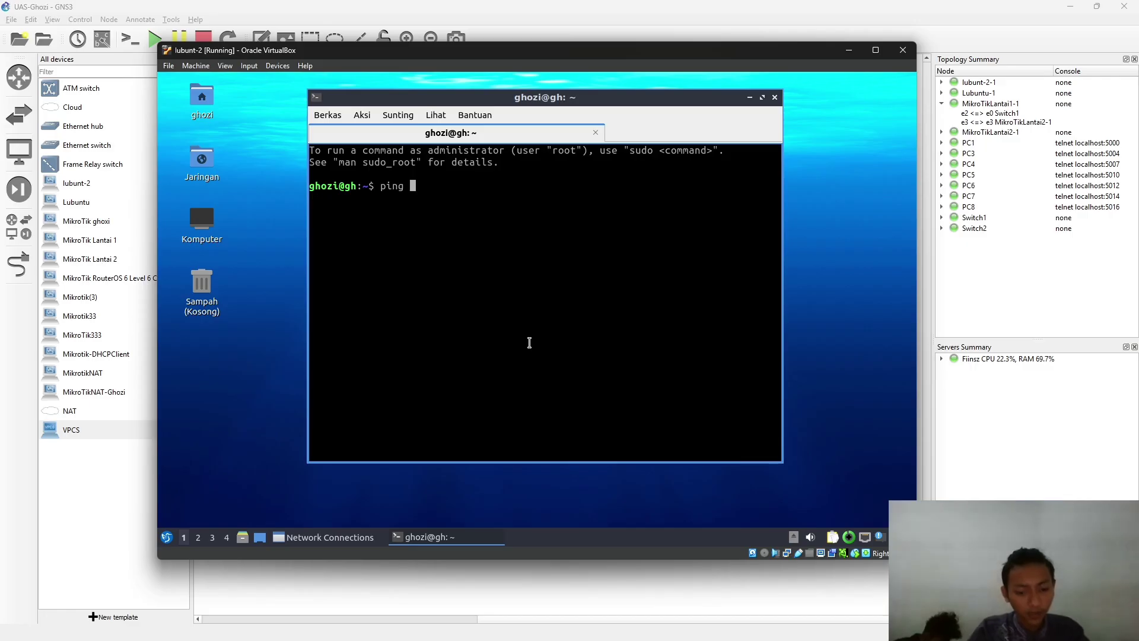
pyautogui.write(' 192.168')
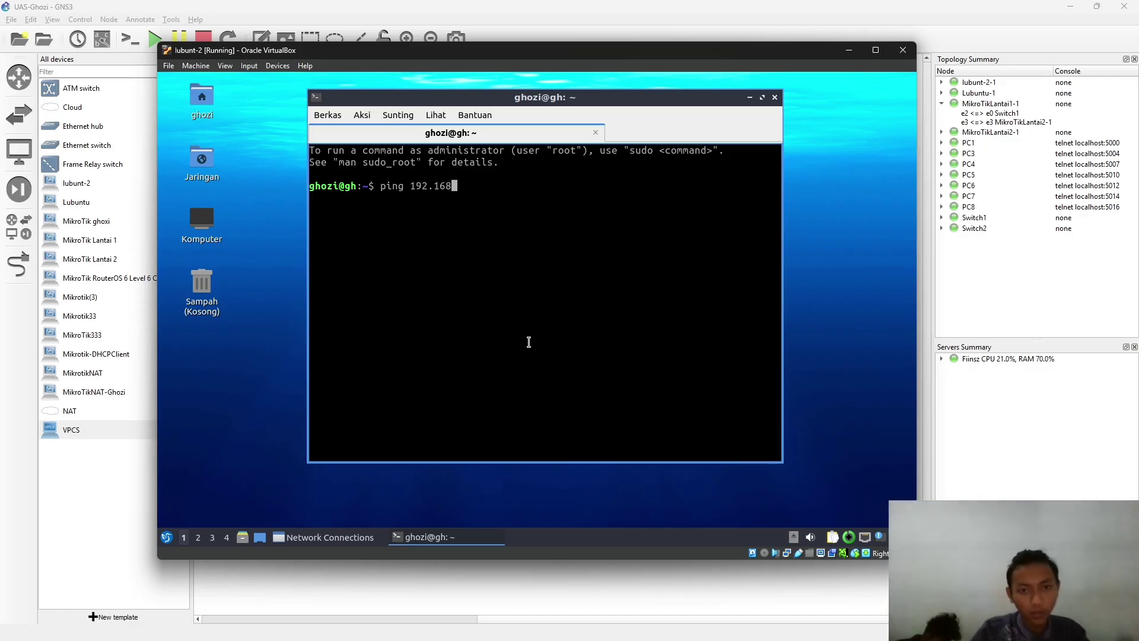
pyautogui.write('.5.1')
pyautogui.press('Return')
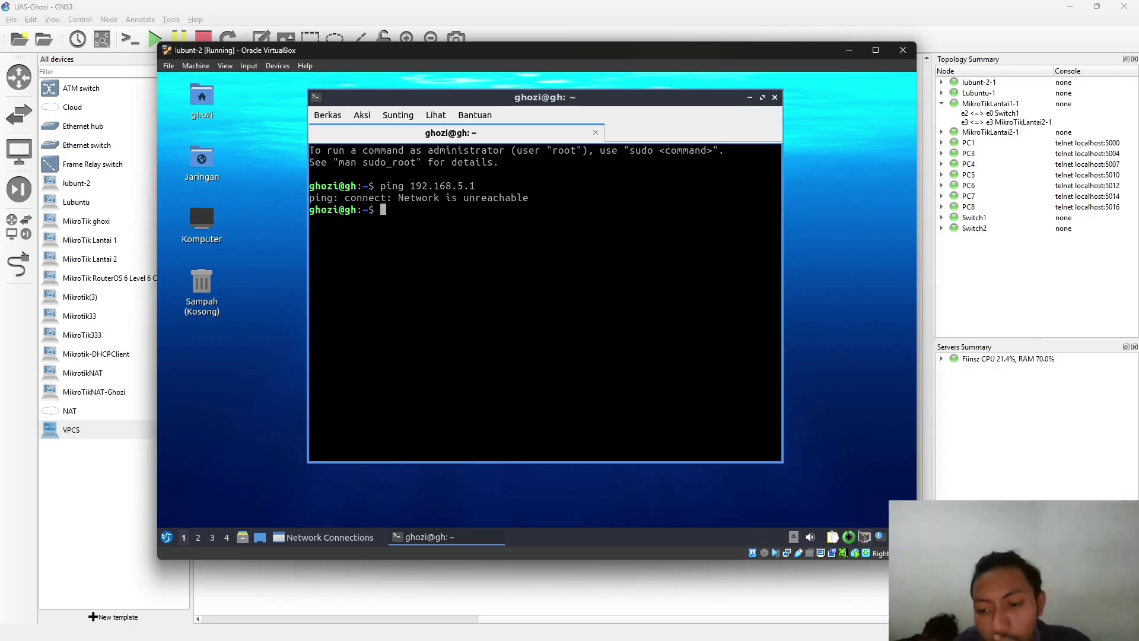
# - Turn the VM's networking off and back on, then rerun the ping to 192.168.5.1
pyautogui.rightClick(864, 537)
pyautogui.click(812, 387)
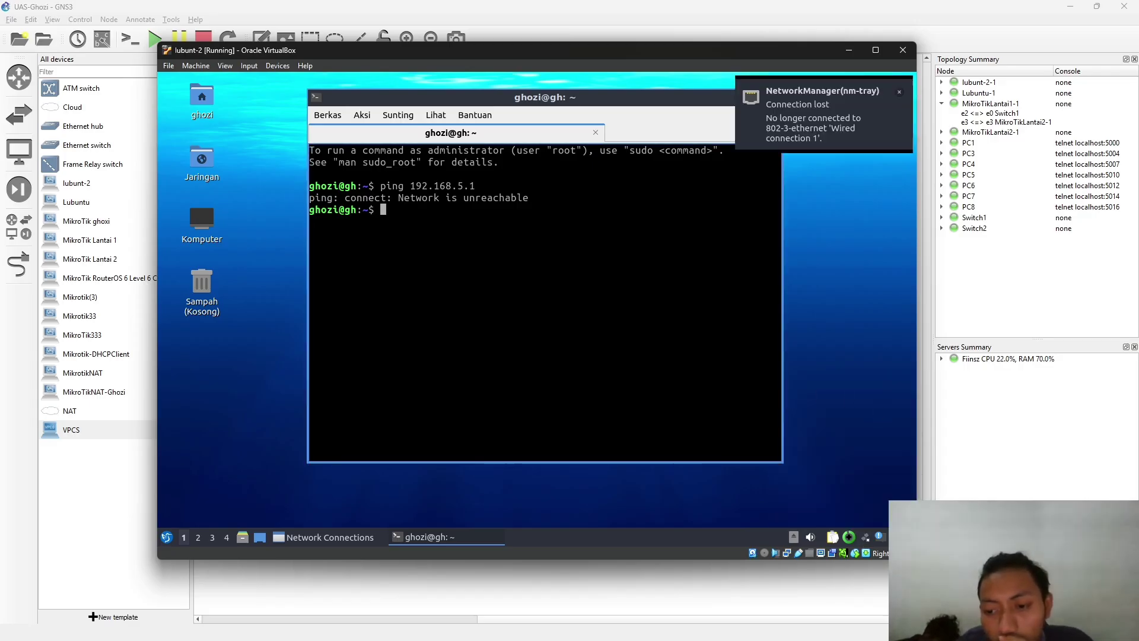
pyautogui.rightClick(864, 537)
pyautogui.click(783, 388)
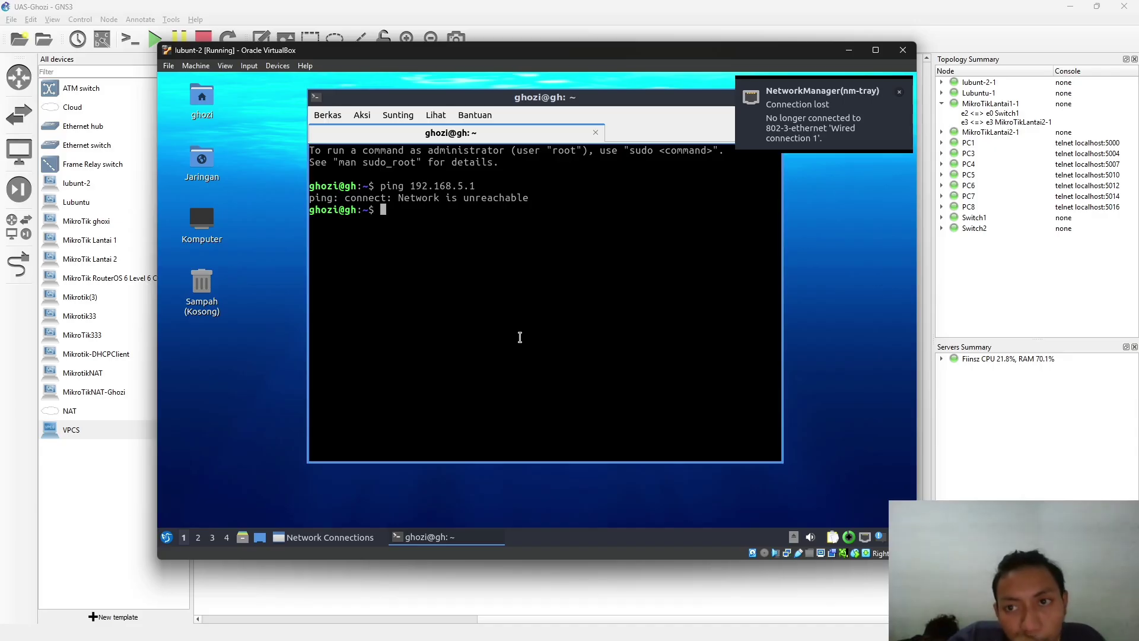
pyautogui.press('Up')
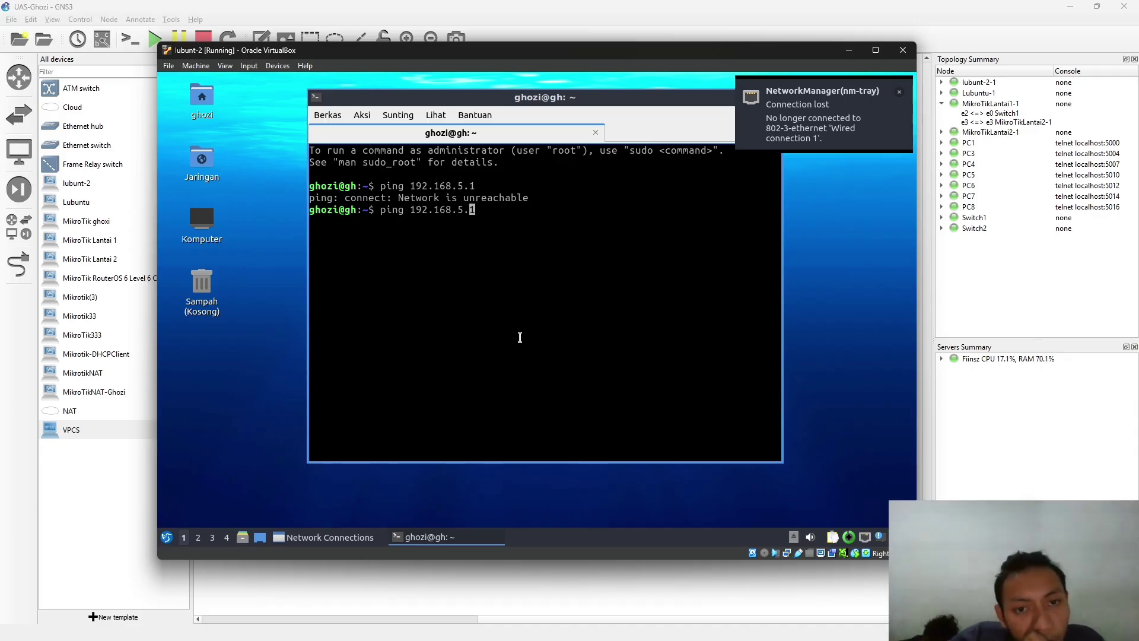
pyautogui.press('Return')
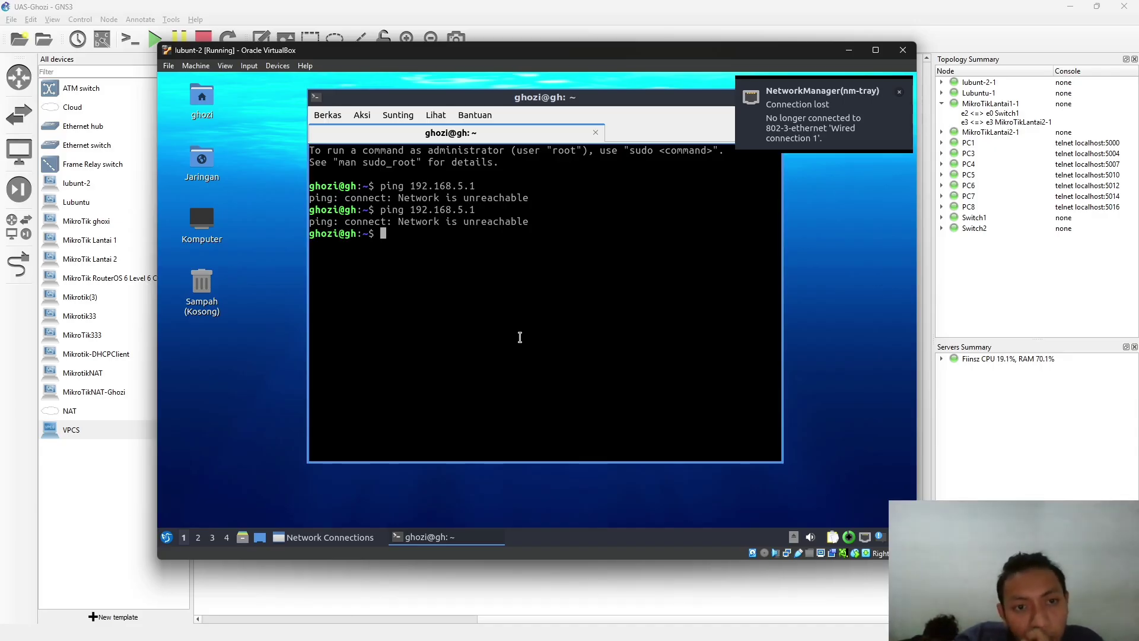
# - Bring the terminal back to the front, then minimise the VirtualBox window to reveal GNS3
pyautogui.hotkey('alt', 'Tab')
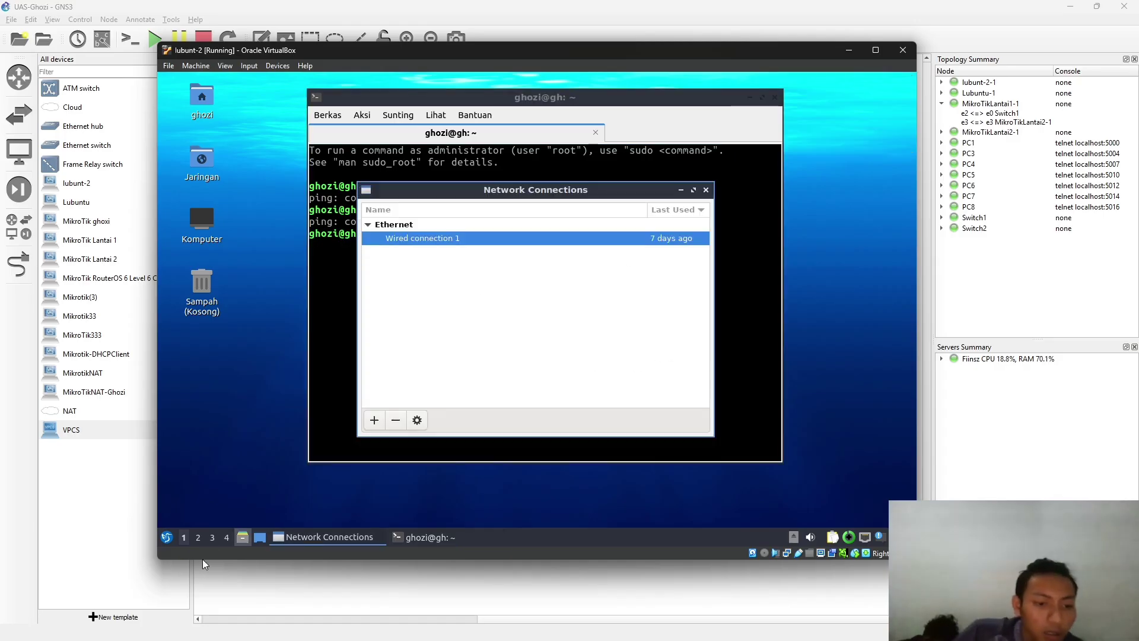
pyautogui.click(165, 535)
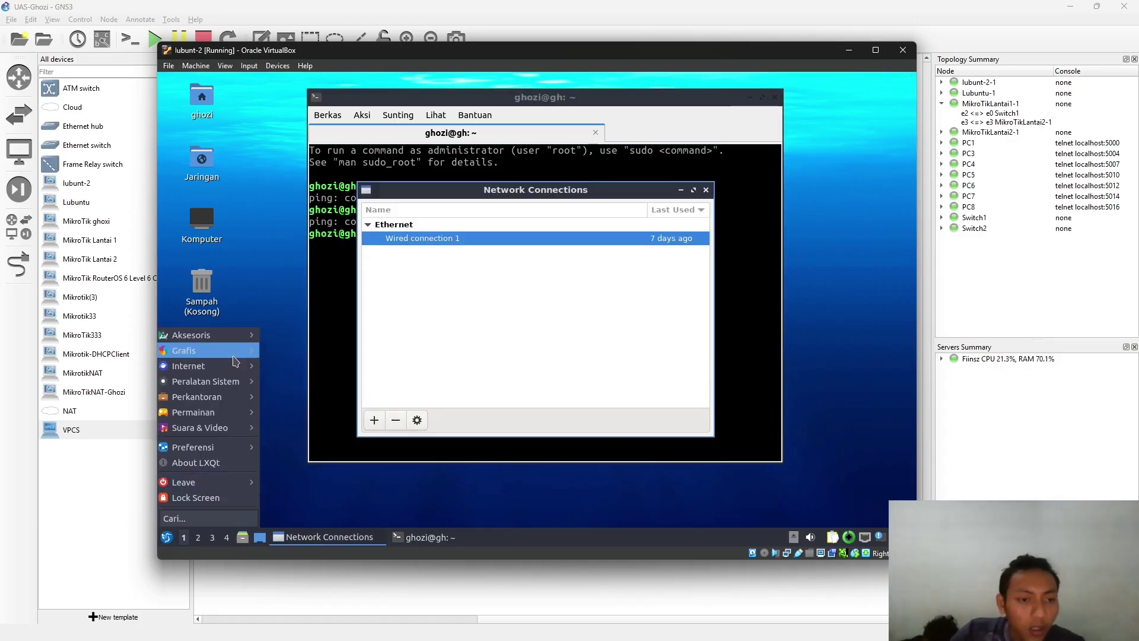
pyautogui.moveTo(248, 371)
pyautogui.click(319, 362)
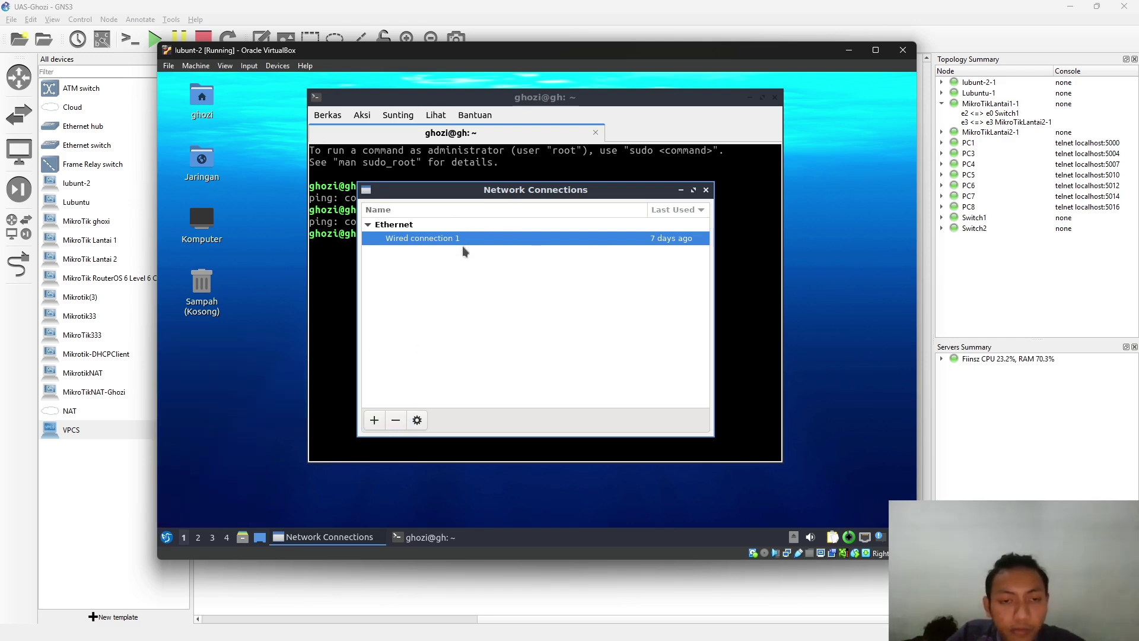
pyautogui.click(451, 530)
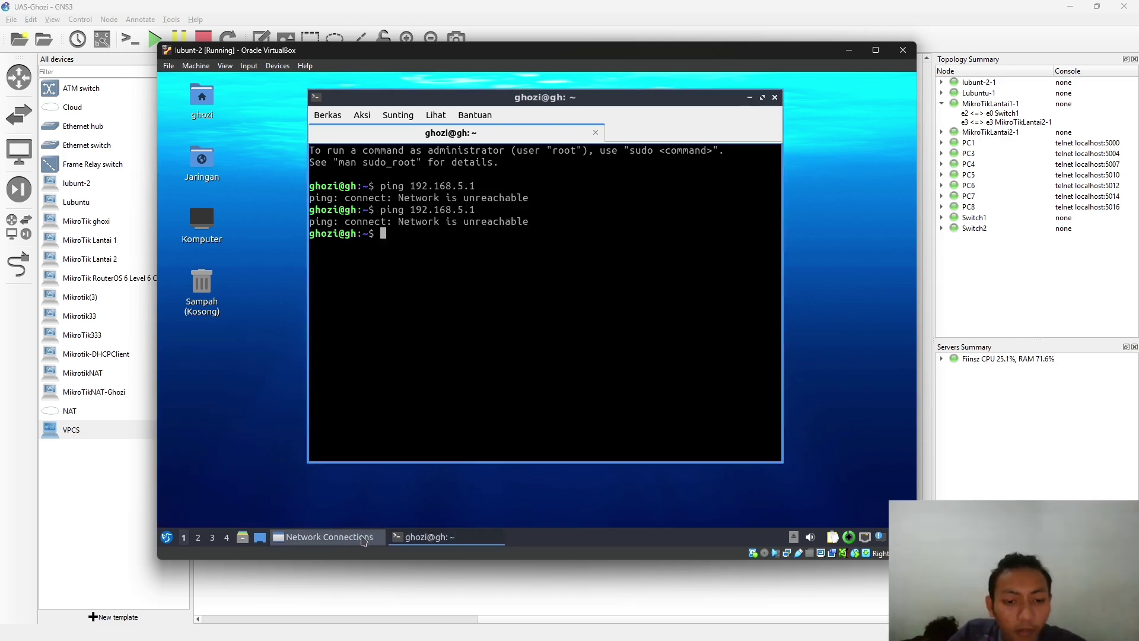
pyautogui.click(466, 375)
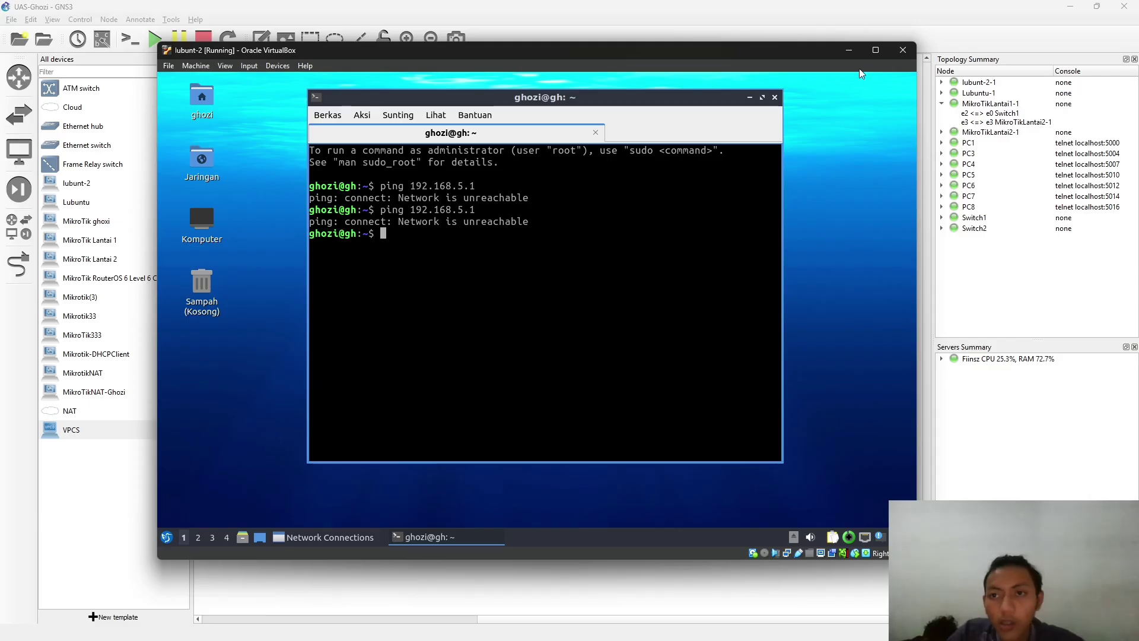
pyautogui.click(849, 49)
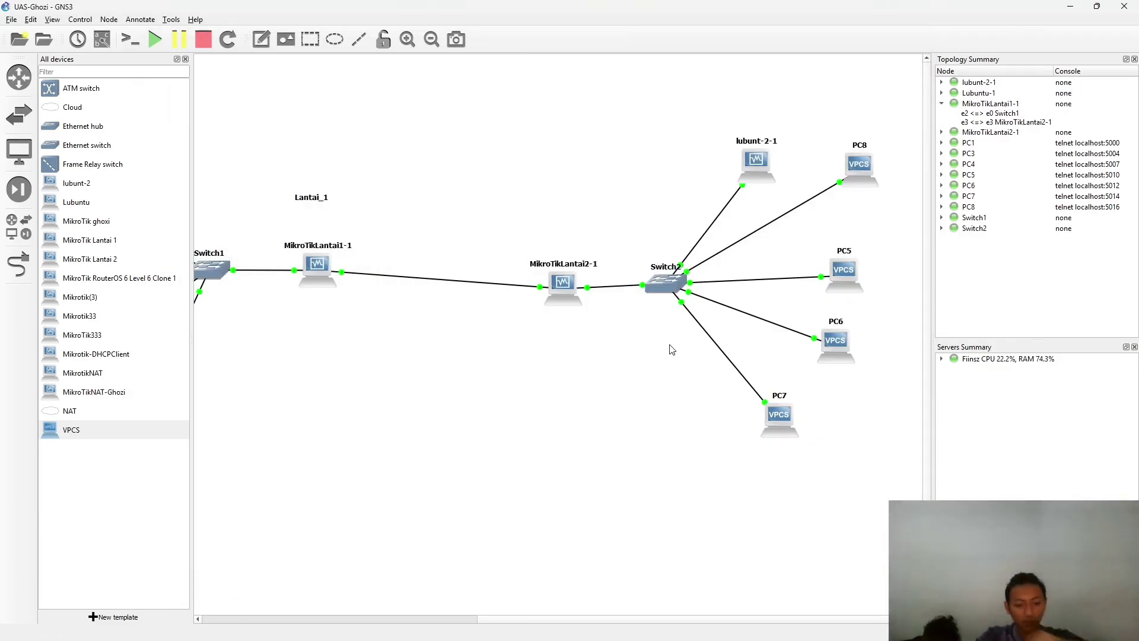
# - Cycle past OBS, WinBox and the Lubuntu hotspot page, minimise the VM, and return to GNS3
pyautogui.hotkey('alt', 'Tab')
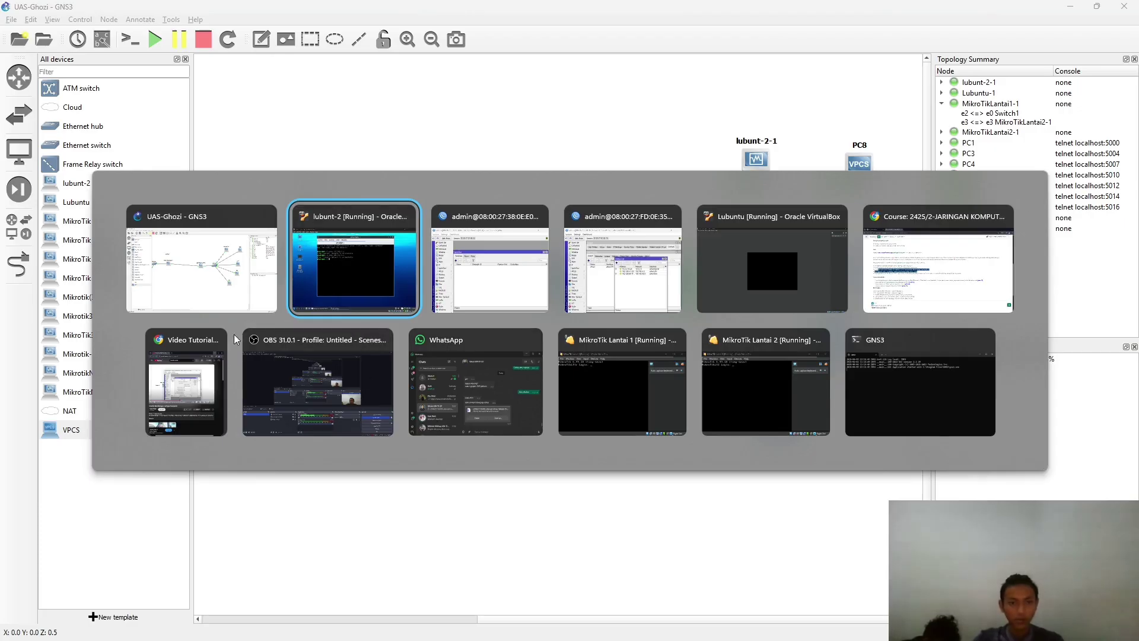
pyautogui.click(318, 383)
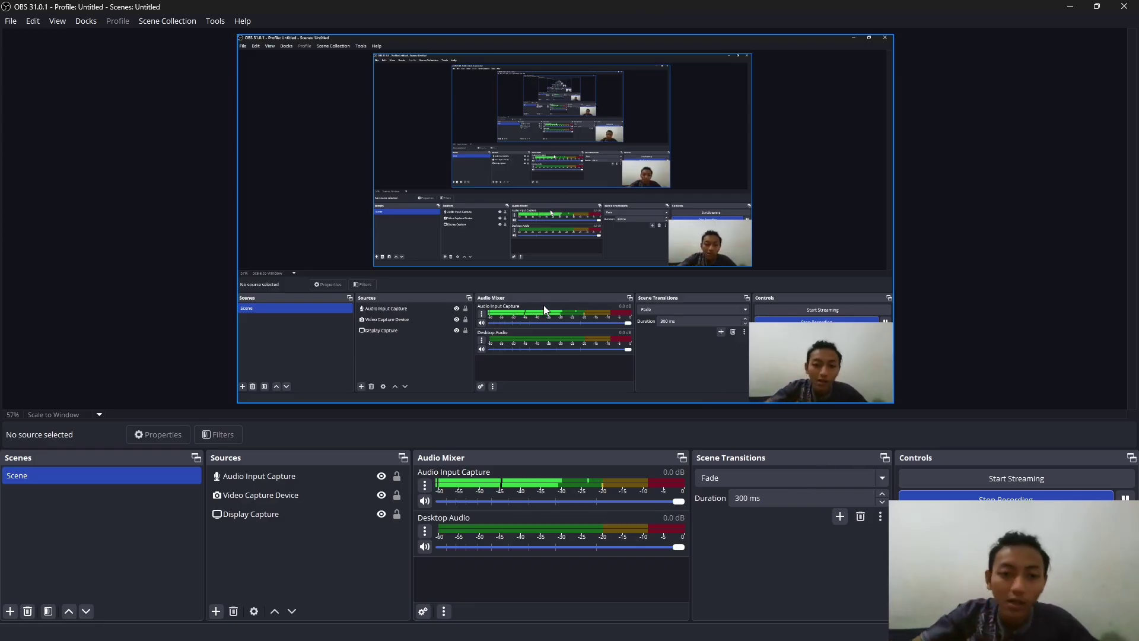
pyautogui.hotkey('alt', 'Tab')
pyautogui.press('Tab')
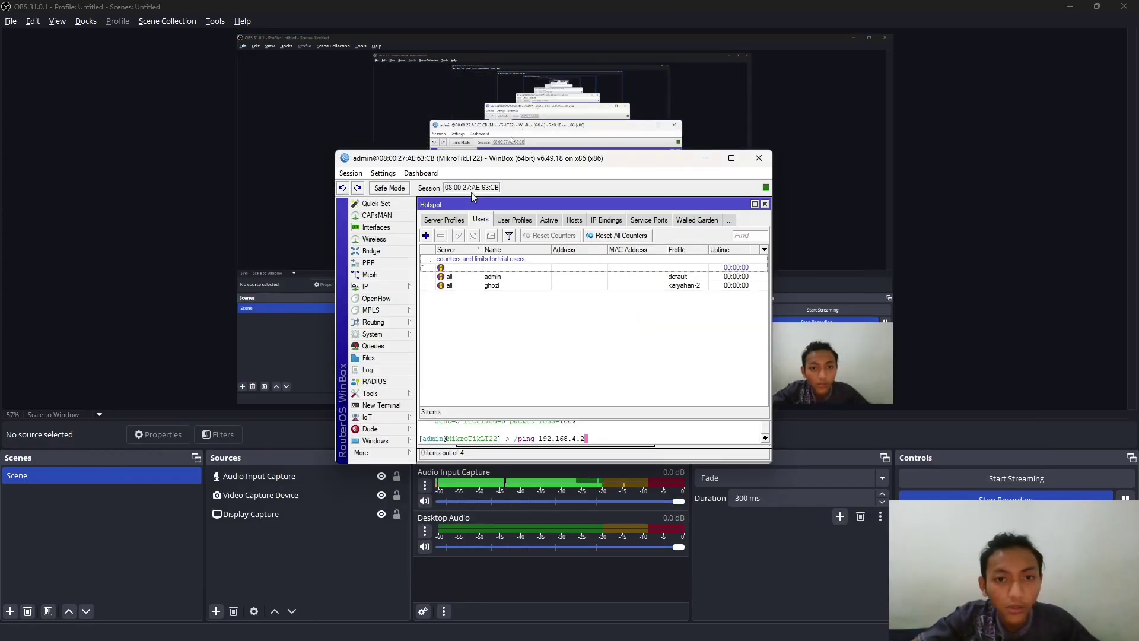
pyautogui.hotkey('alt', 'Tab')
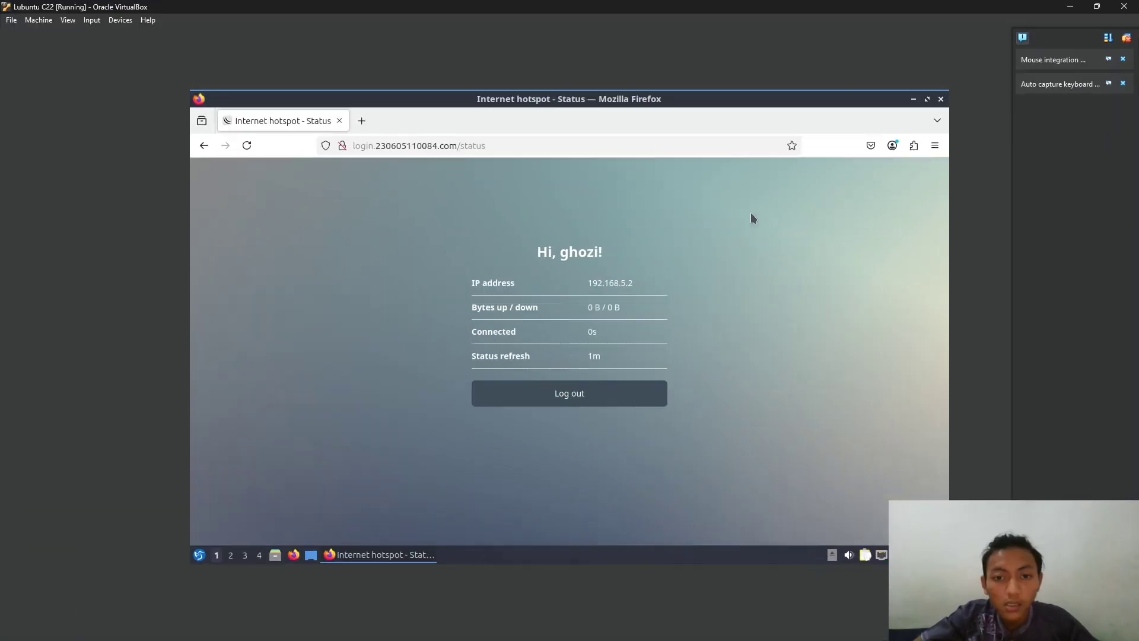
pyautogui.hotkey('alt', 'Tab')
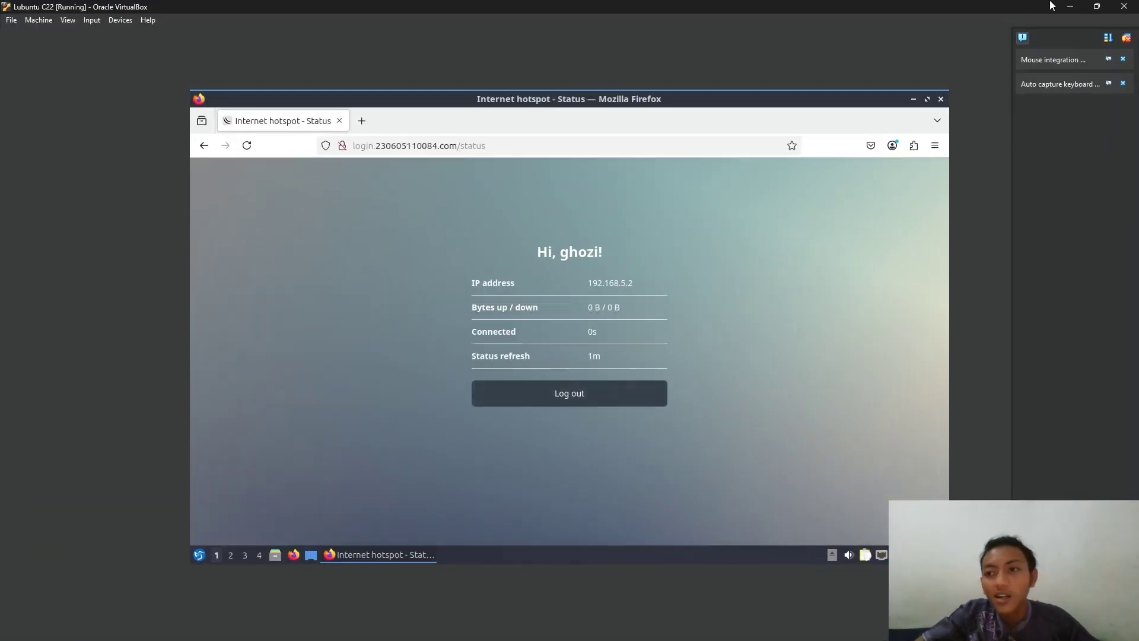
pyautogui.click(1070, 6)
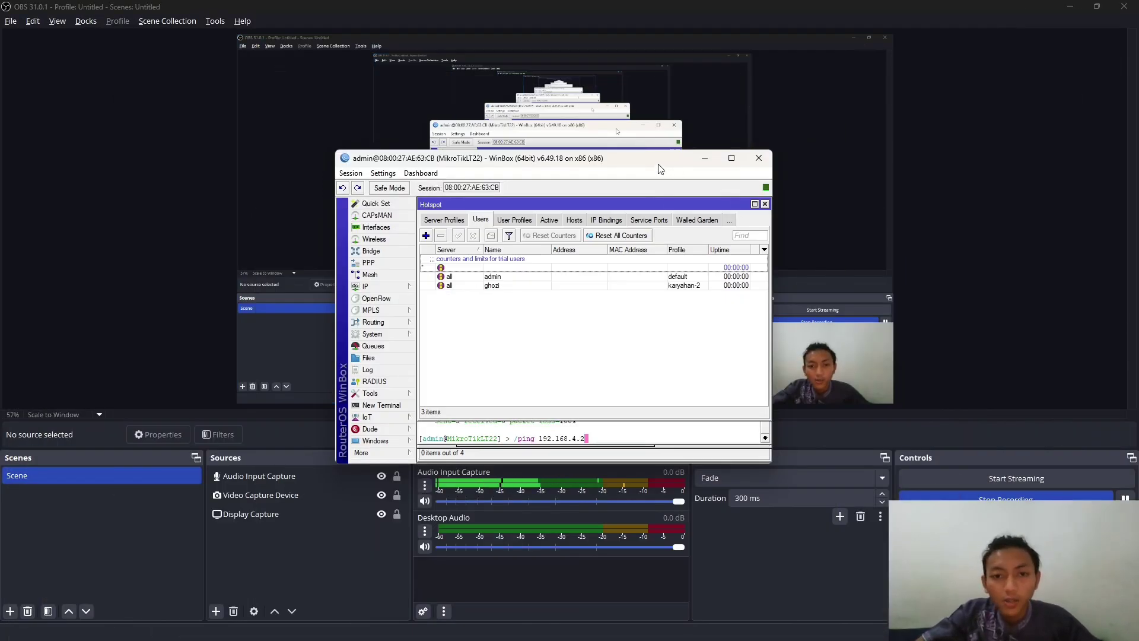
pyautogui.click(728, 187)
pyautogui.hotkey('alt', 'Tab')
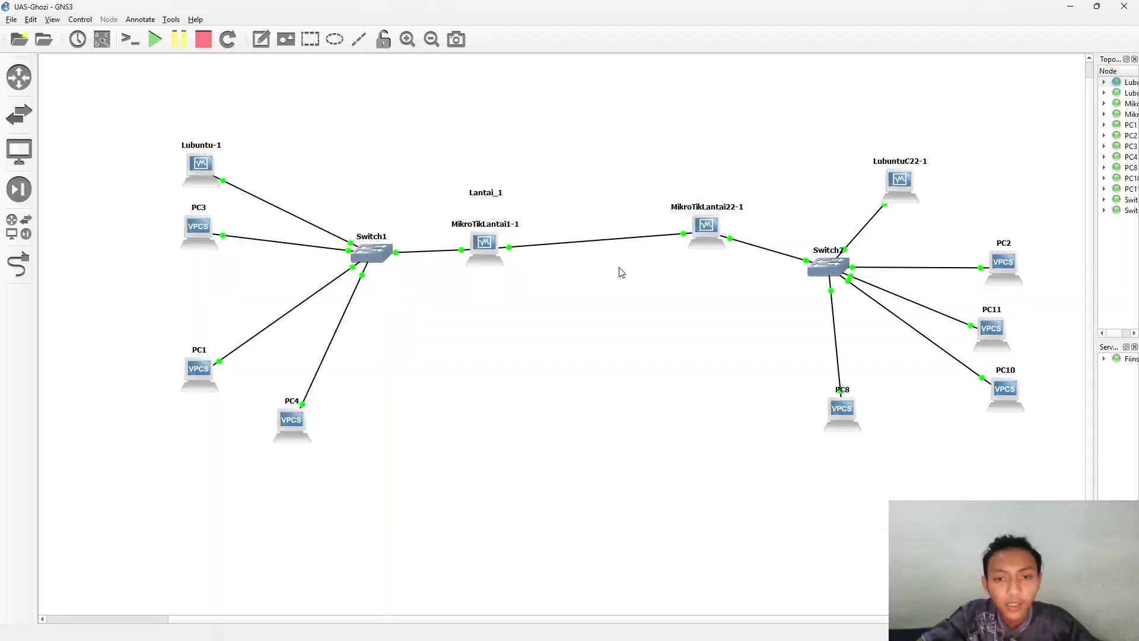
# - Nudge MikroTikLantai22-1 left, then list MikroTikLT22's addresses (172.1.1.5/30, 192.168.5.1/29)
pyautogui.moveTo(702, 246); pyautogui.dragTo(668, 259)
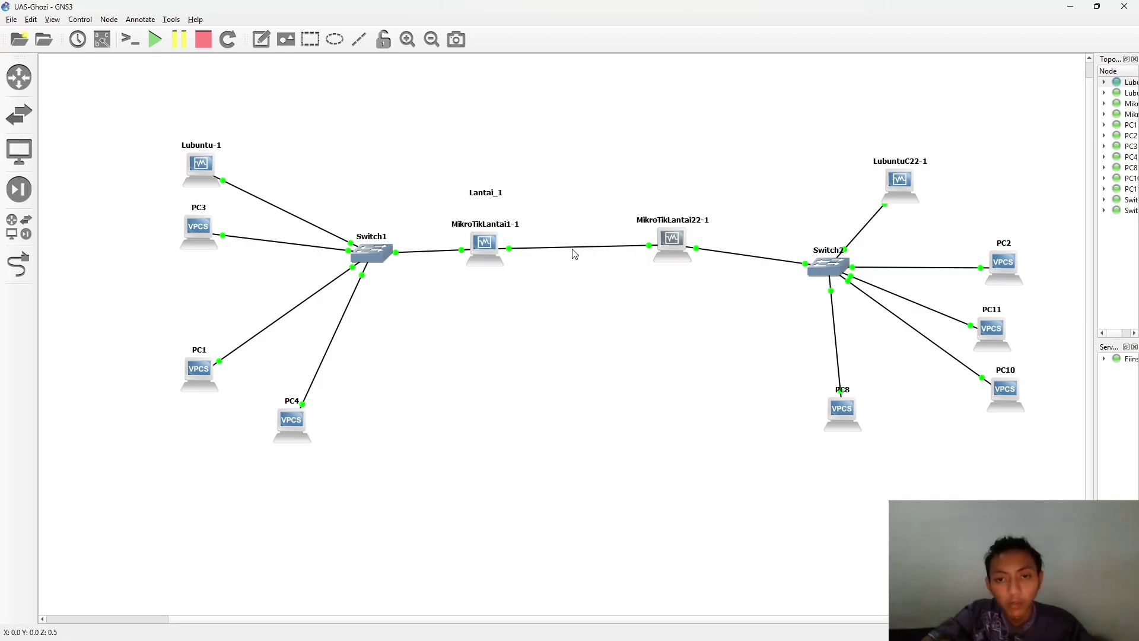
pyautogui.hotkey('alt', 'Tab')
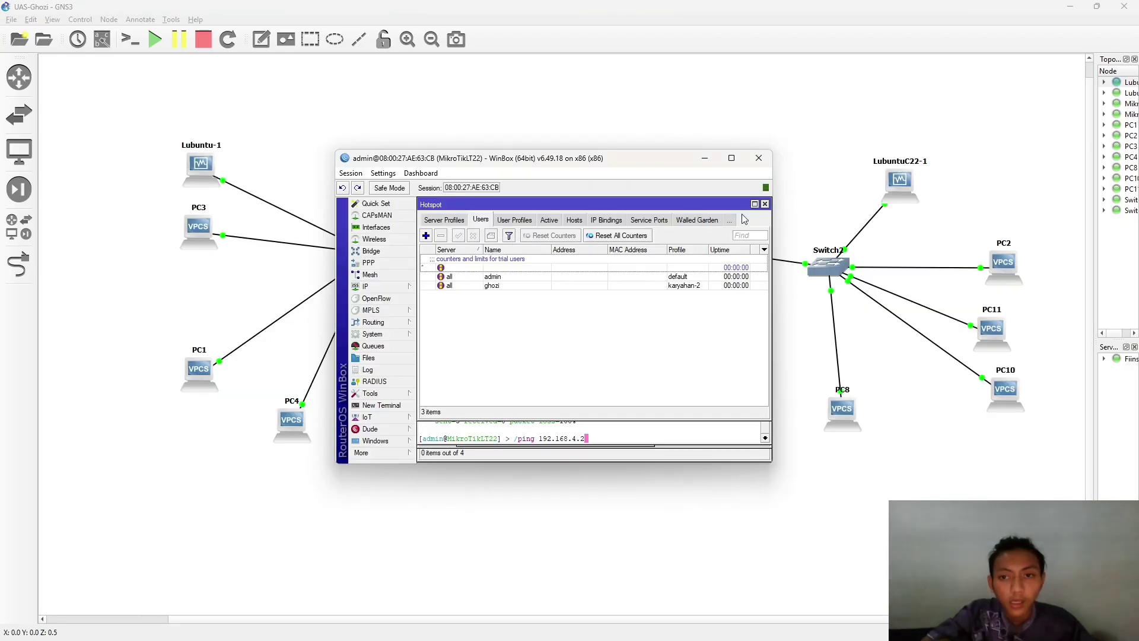
pyautogui.click(380, 287)
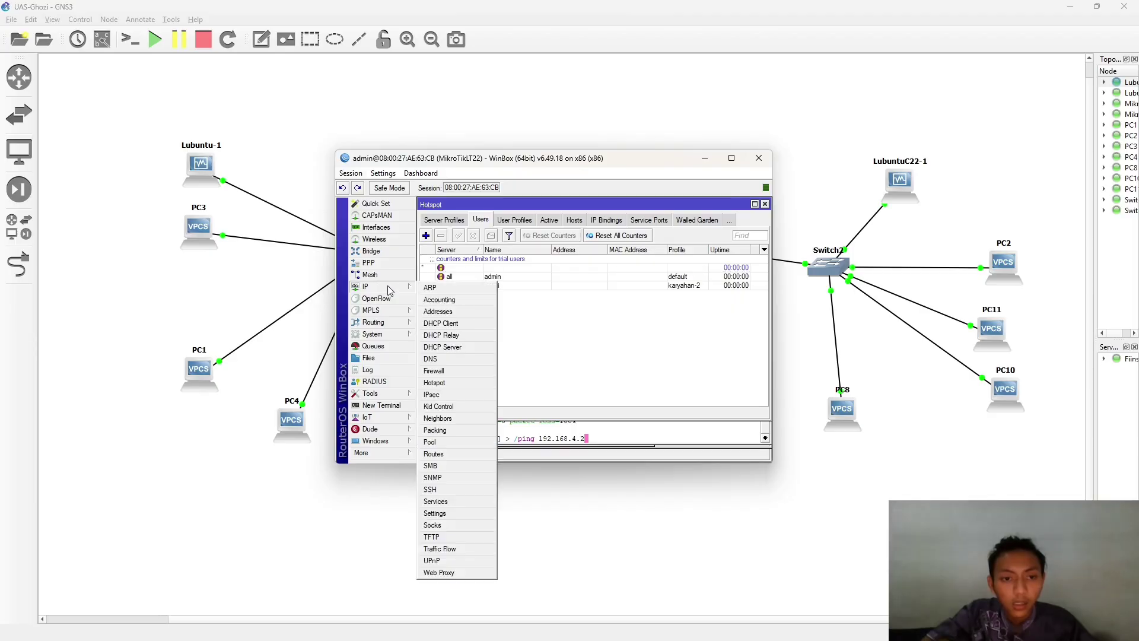
pyautogui.click(444, 311)
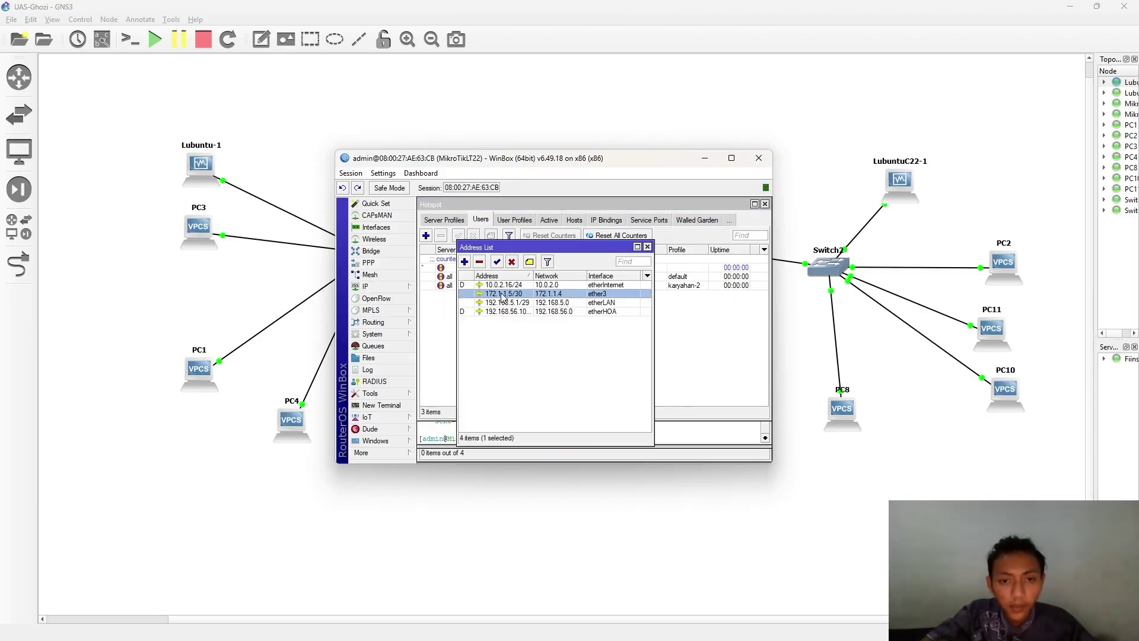
# - Show MikroTikLT1r's address list with 192.168.4.1/29 on etherLAN, then minimise both WinBox windows
pyautogui.moveTo(456, 165); pyautogui.dragTo(196, 179)
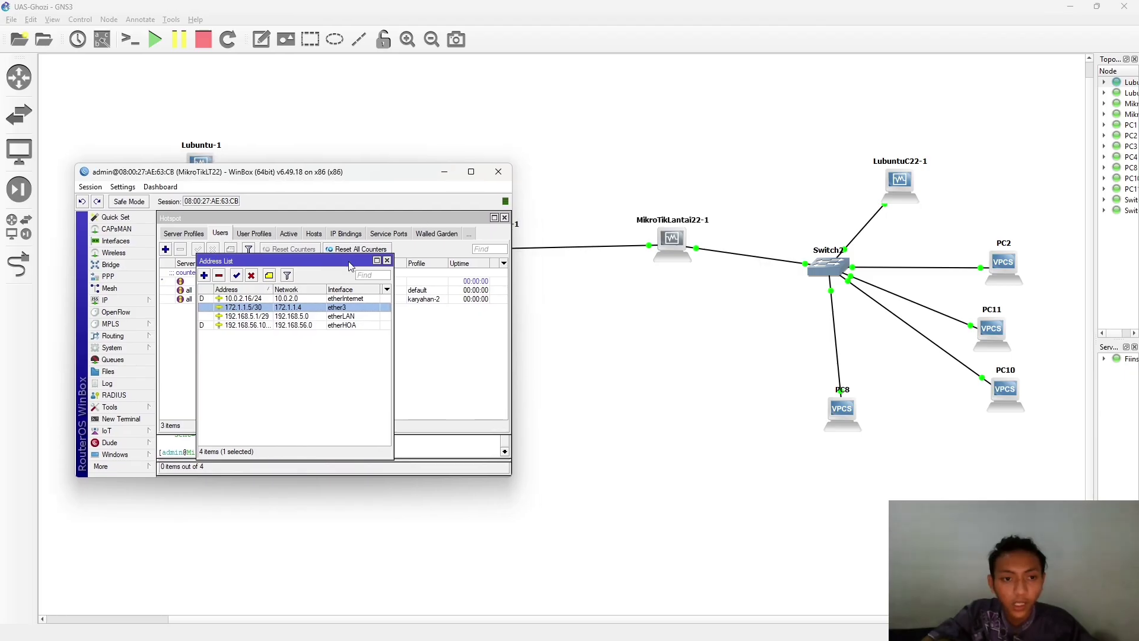
pyautogui.hotkey('alt', 'Tab')
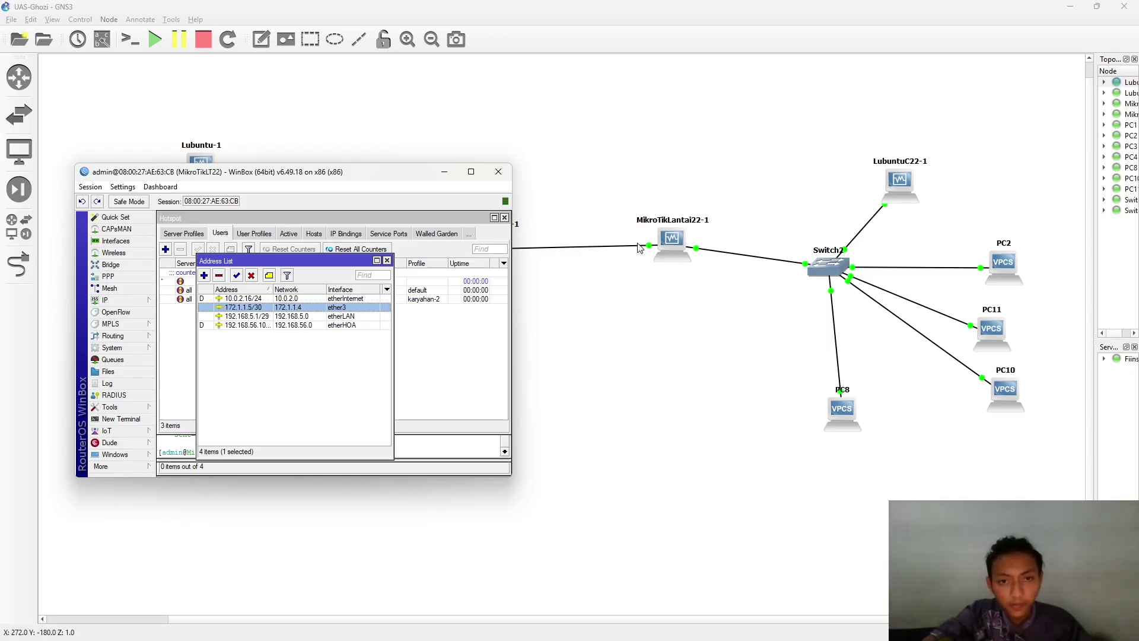
pyautogui.hotkey('alt', 'Tab')
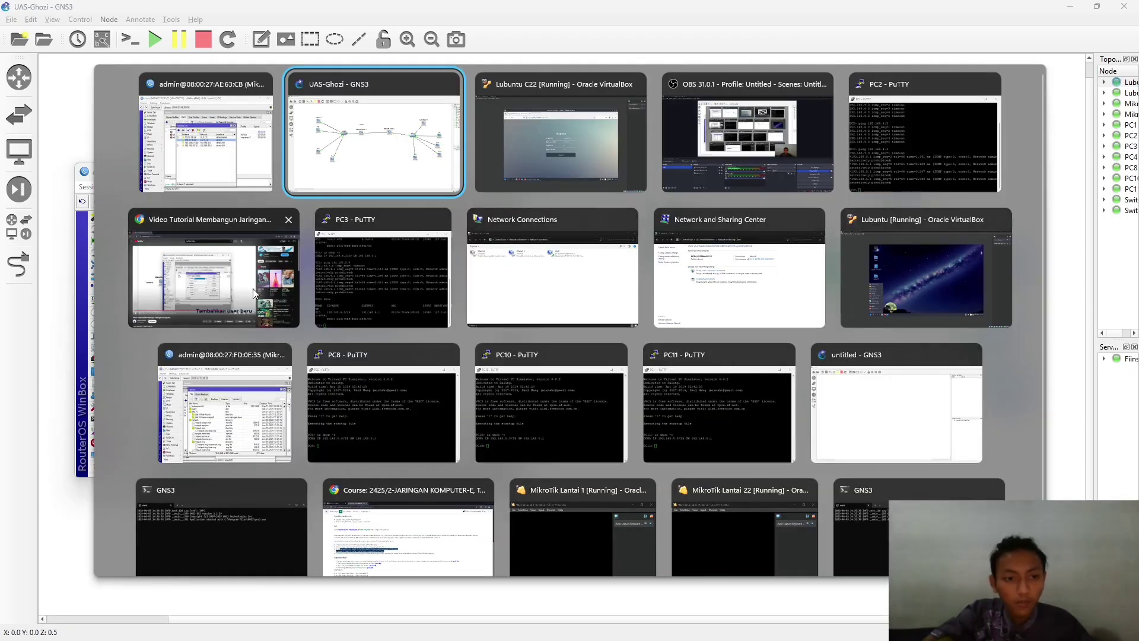
pyautogui.click(248, 419)
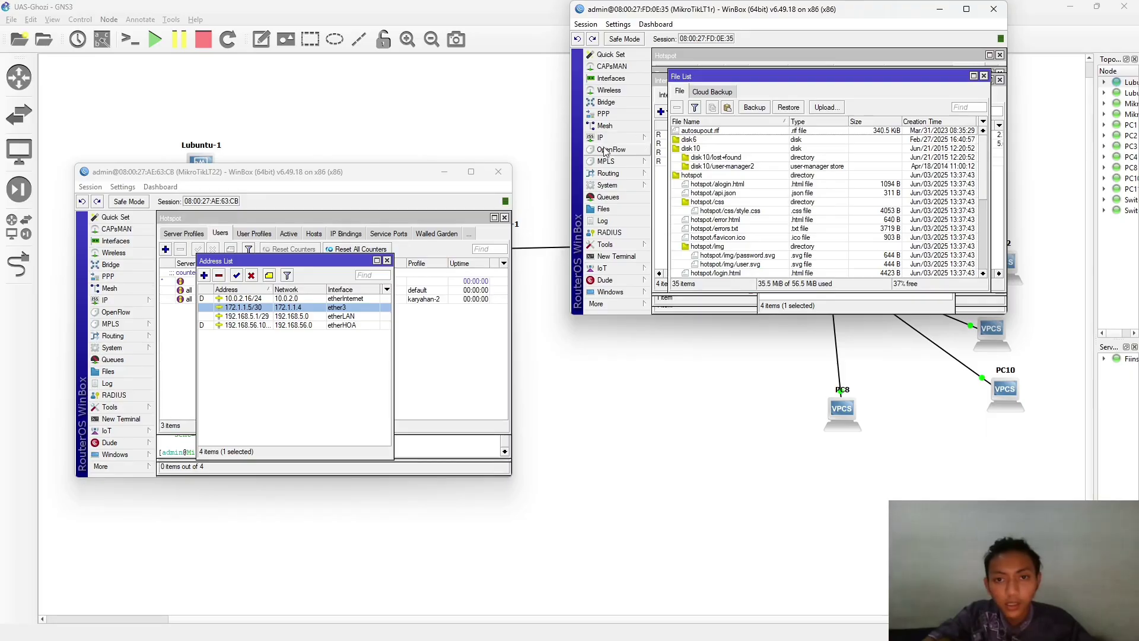
pyautogui.click(623, 137)
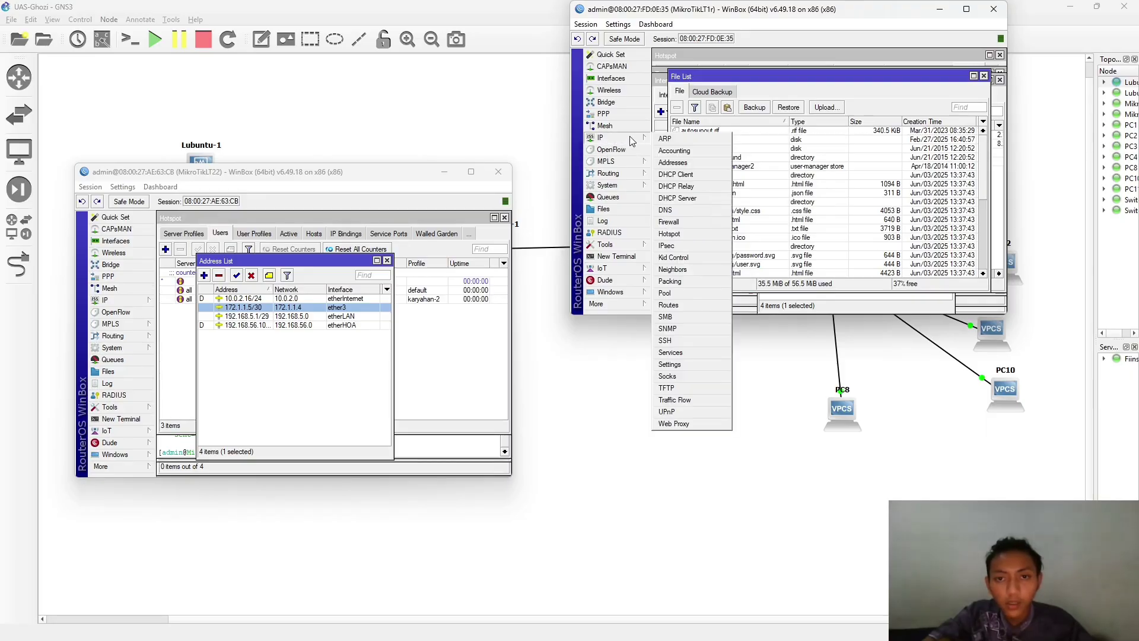
pyautogui.click(676, 162)
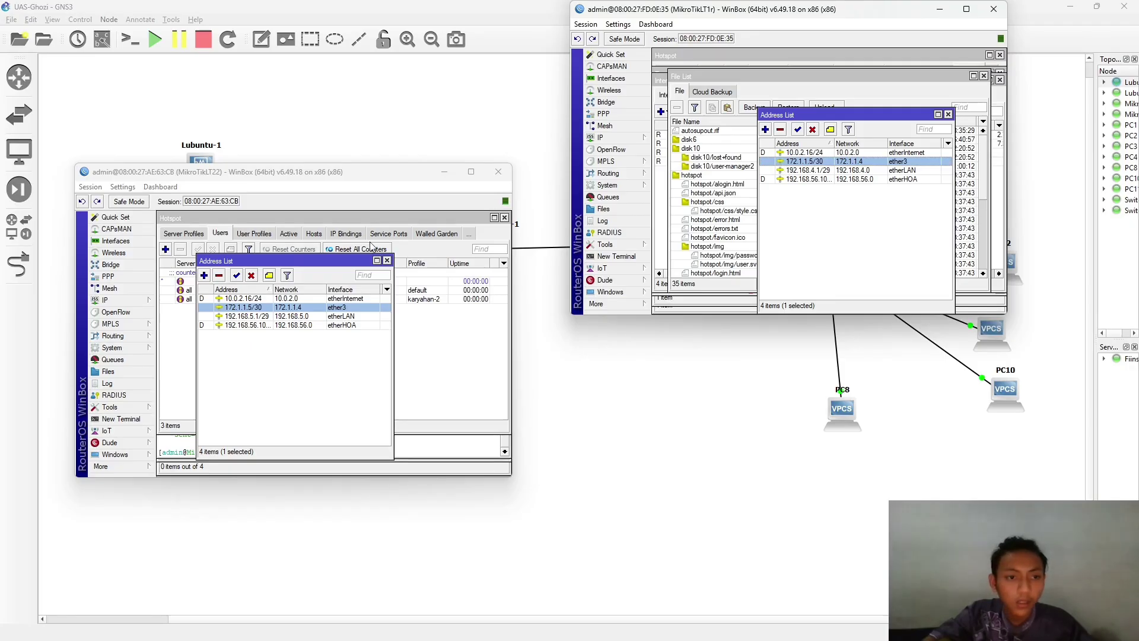
pyautogui.click(940, 9)
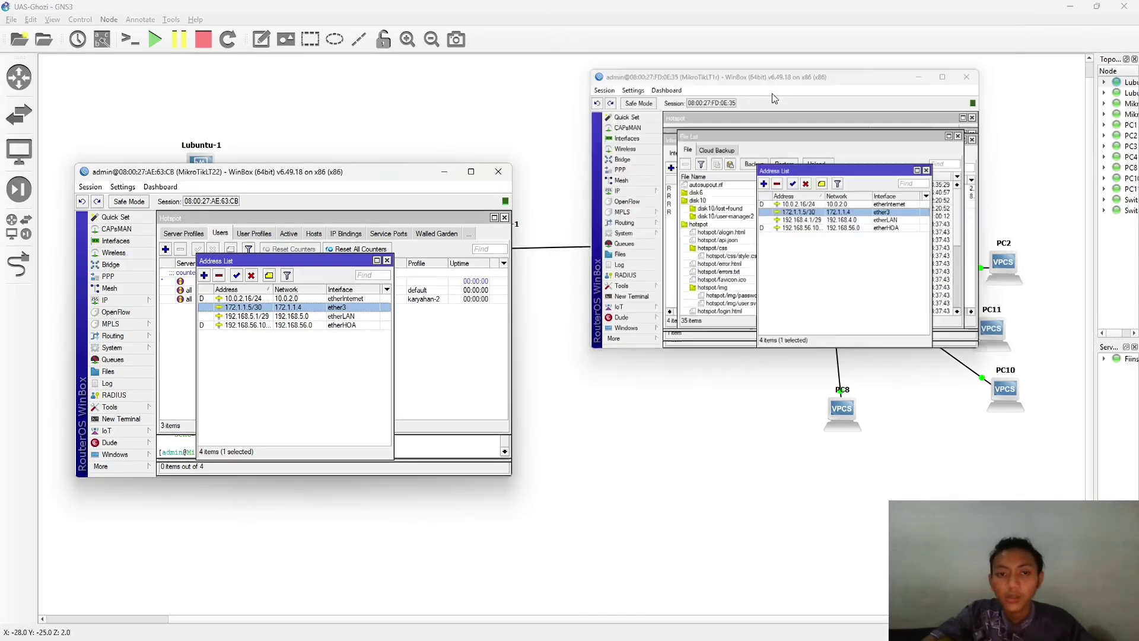
pyautogui.click(442, 173)
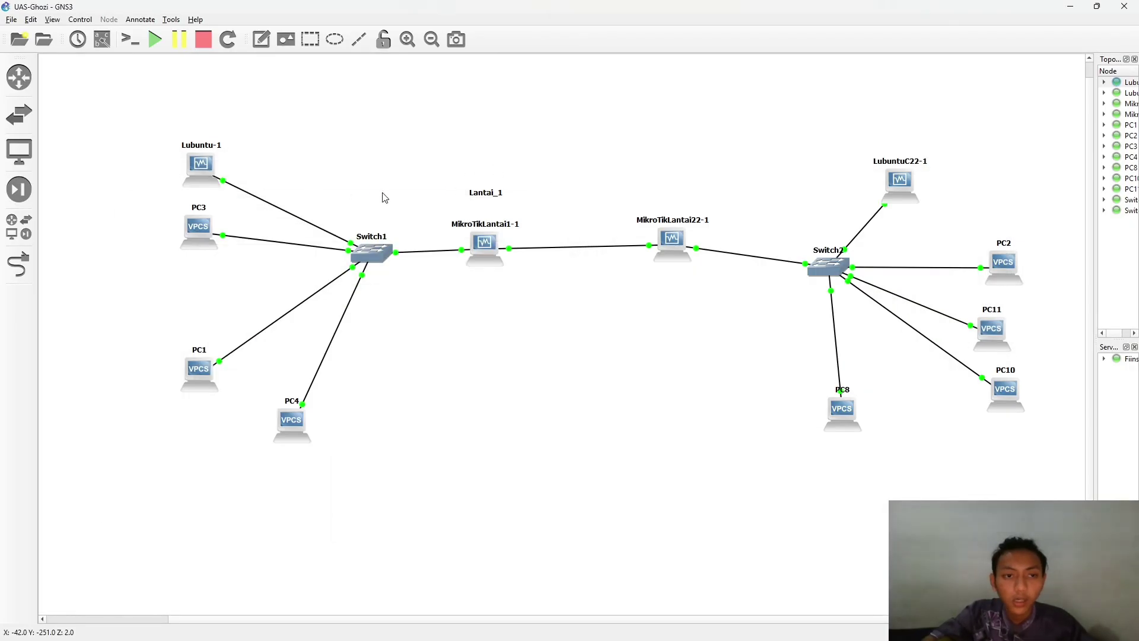
# - Place PC3's console at the lower left and shrink PC2's console at the lower right
pyautogui.hotkey('alt', 'Tab')
pyautogui.click(218, 286)
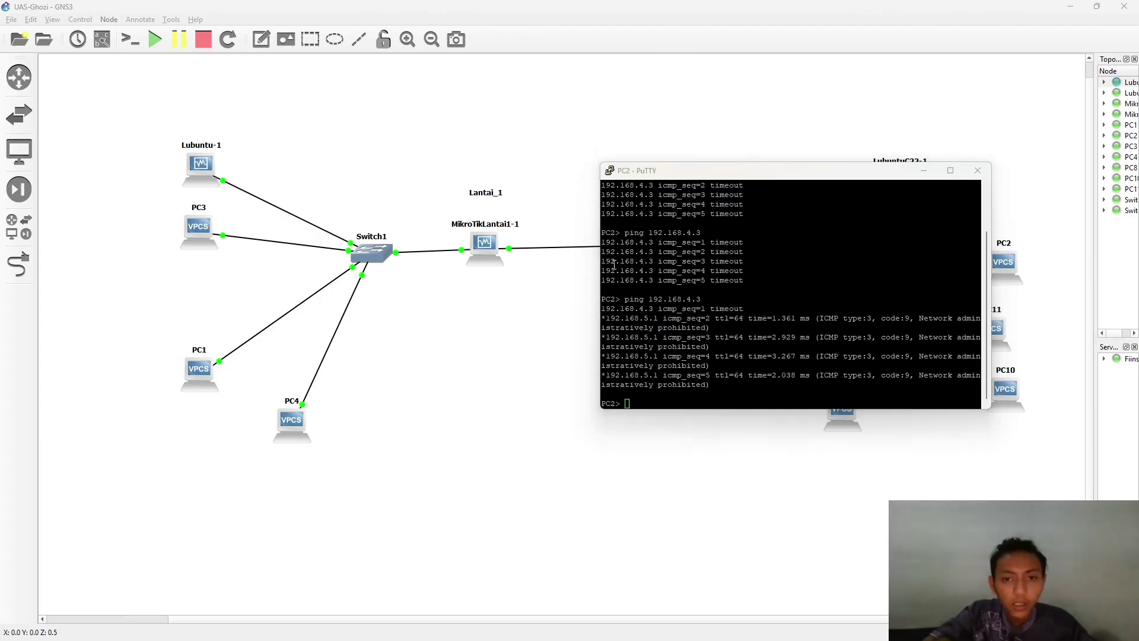
pyautogui.hotkey('alt', 'Tab')
pyautogui.click(557, 270)
pyautogui.moveTo(370, 131); pyautogui.dragTo(366, 351)
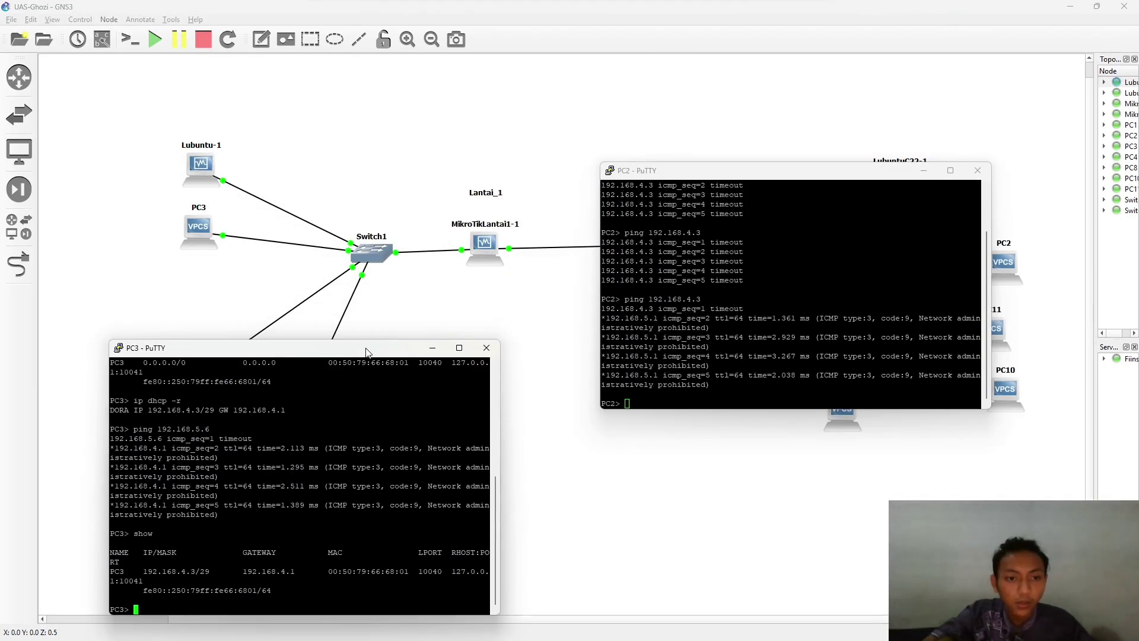
pyautogui.click(670, 177)
pyautogui.moveTo(700, 165); pyautogui.dragTo(793, 359)
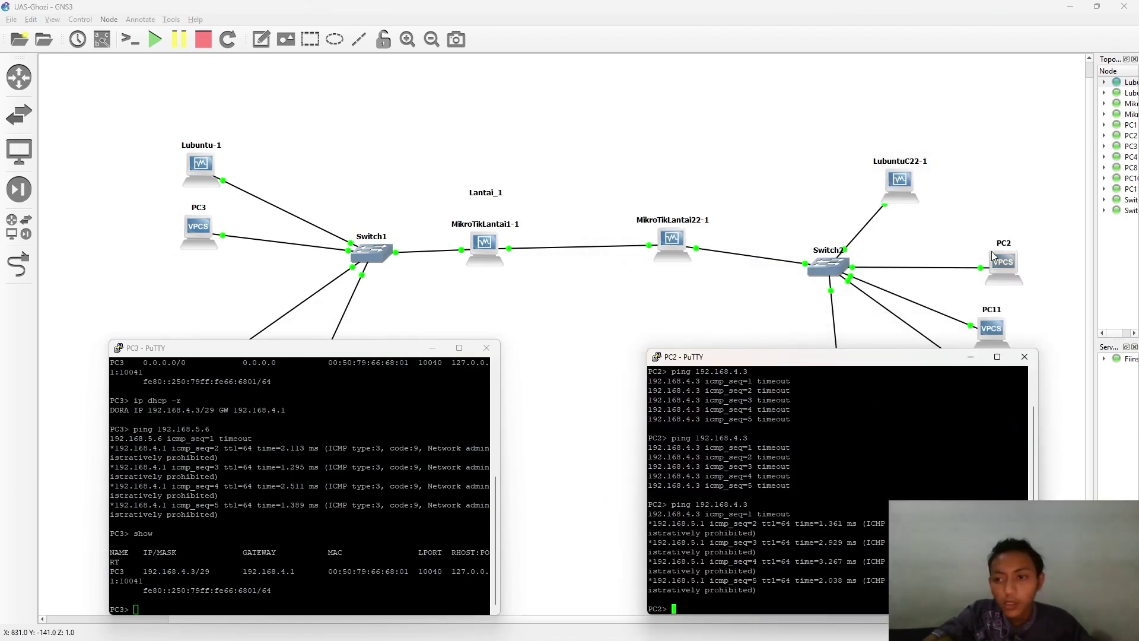
pyautogui.scroll(5, 246, 549)
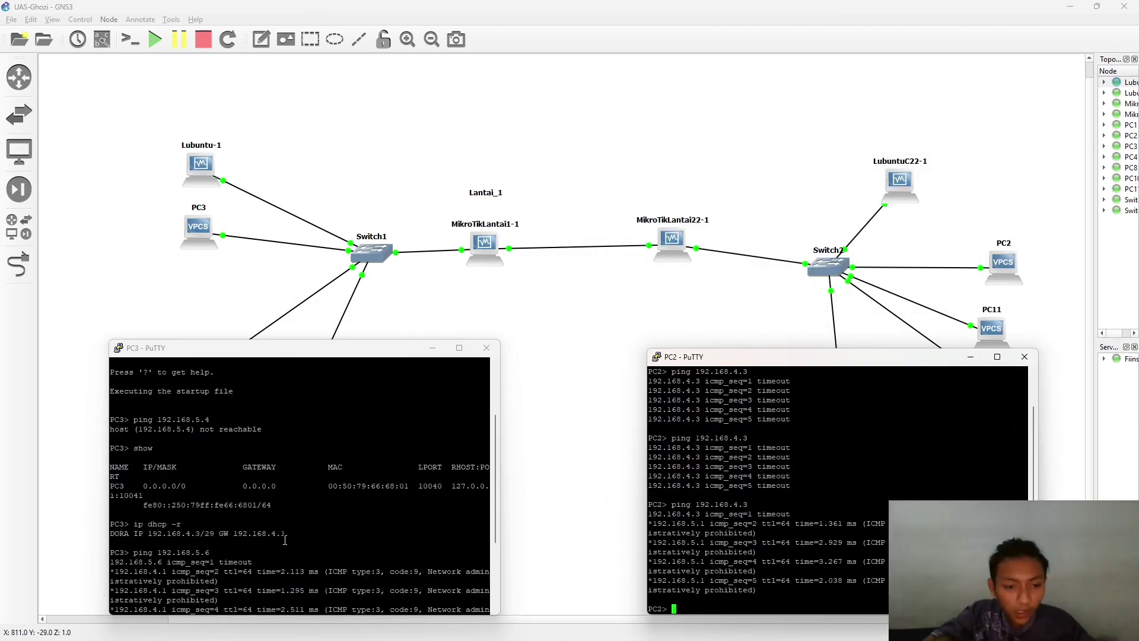
pyautogui.scroll(-5, 318, 511)
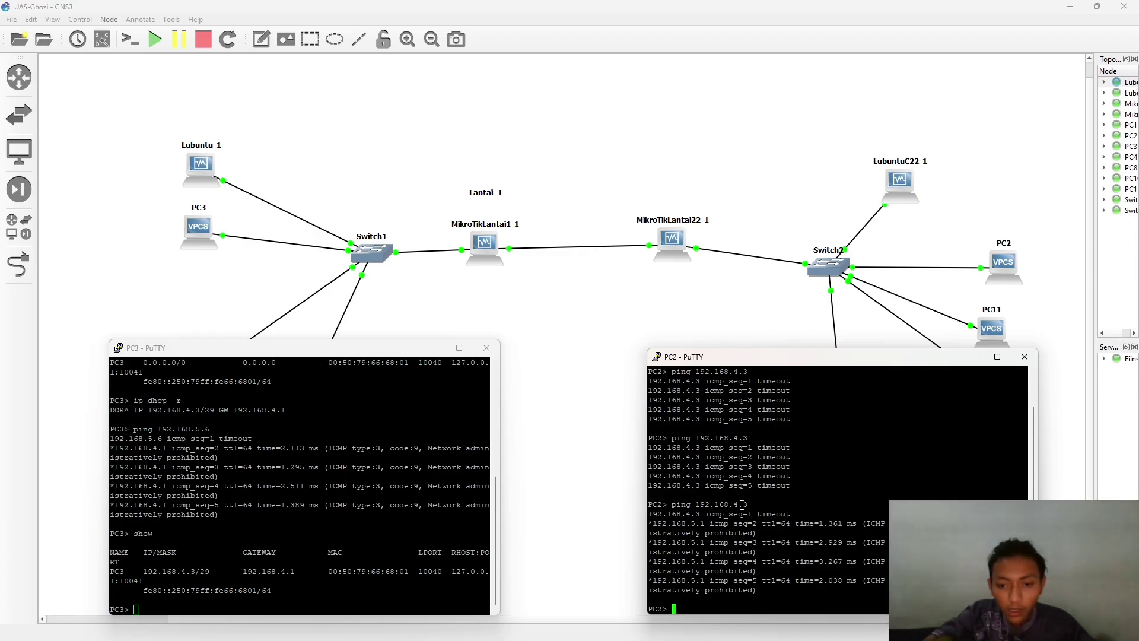
# - Highlight the DHCP addresses 192.168.4.3 and 192.168.5.6 and their administratively prohibited ping replies
pyautogui.moveTo(887, 505); pyautogui.dragTo(671, 504)
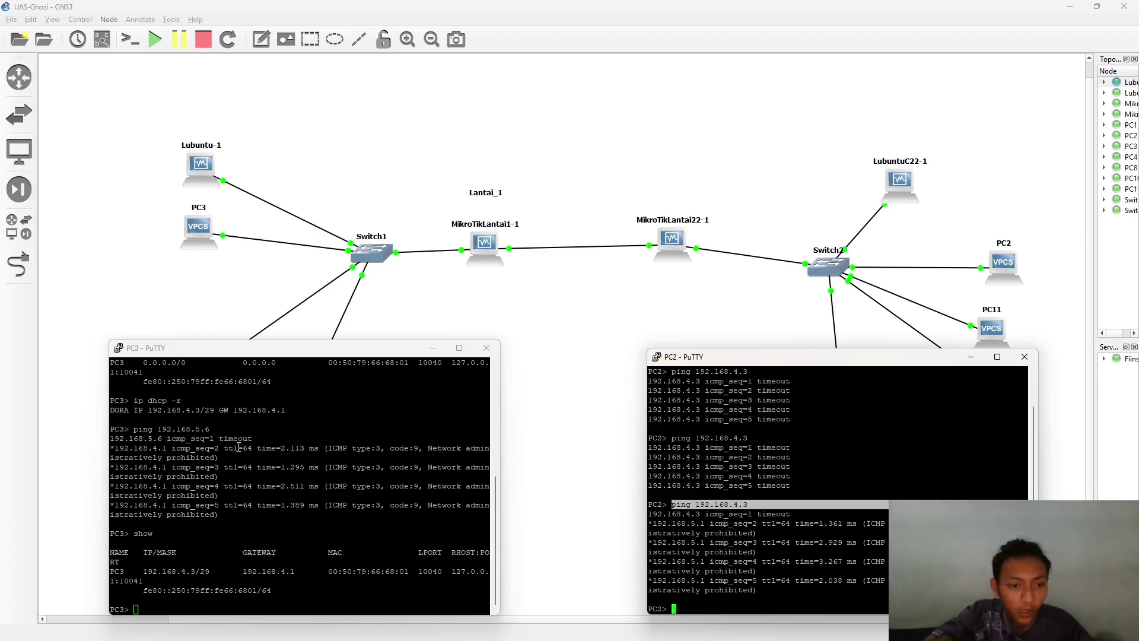
pyautogui.moveTo(144, 411); pyautogui.dragTo(200, 414)
pyautogui.moveTo(764, 593); pyautogui.dragTo(649, 515)
pyautogui.click(650, 515)
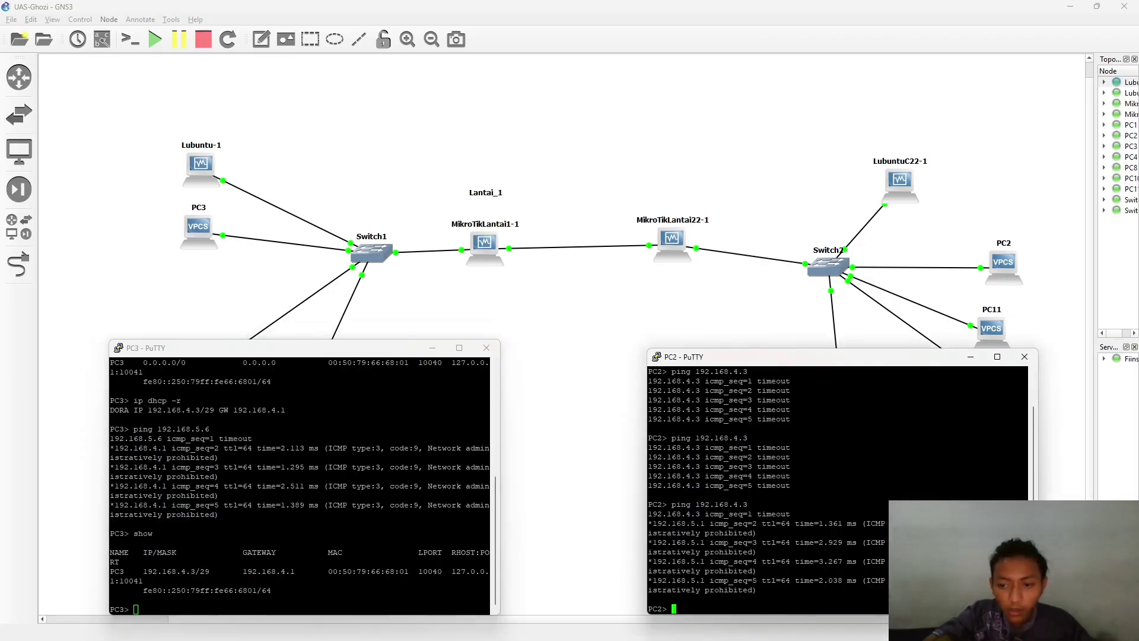
pyautogui.click(154, 458)
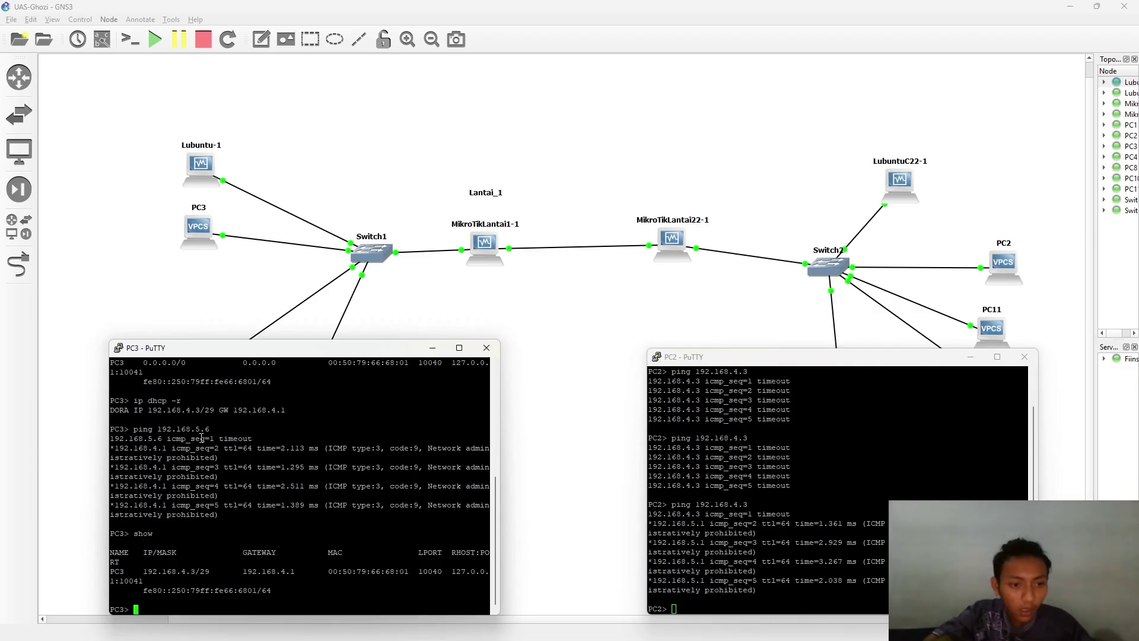
pyautogui.scroll(1, 729, 443)
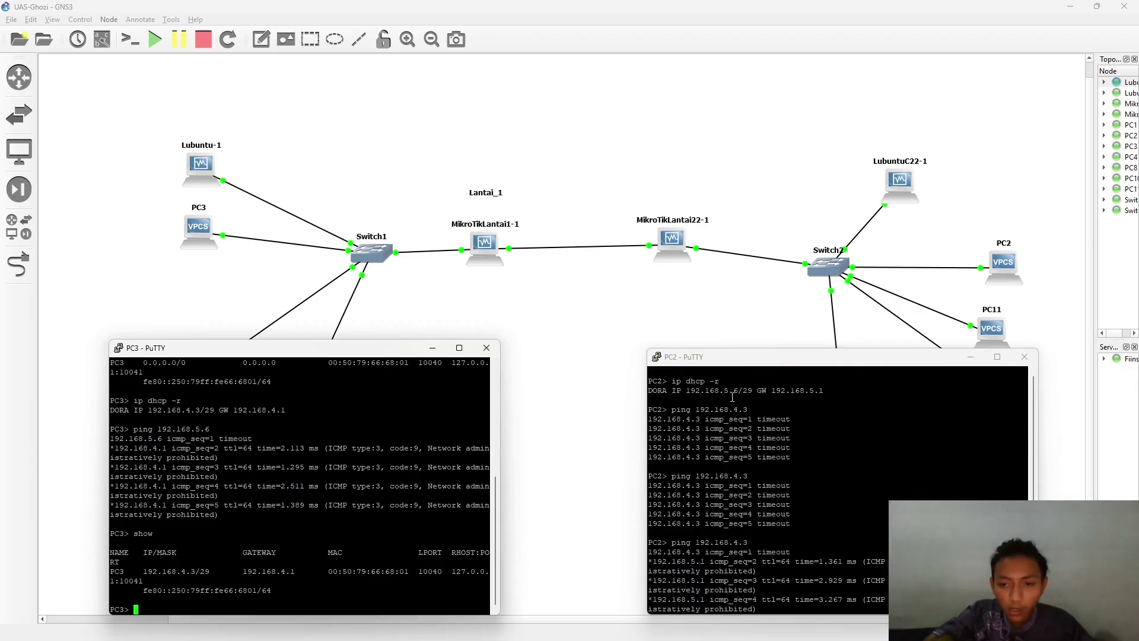
pyautogui.moveTo(720, 390); pyautogui.dragTo(742, 389)
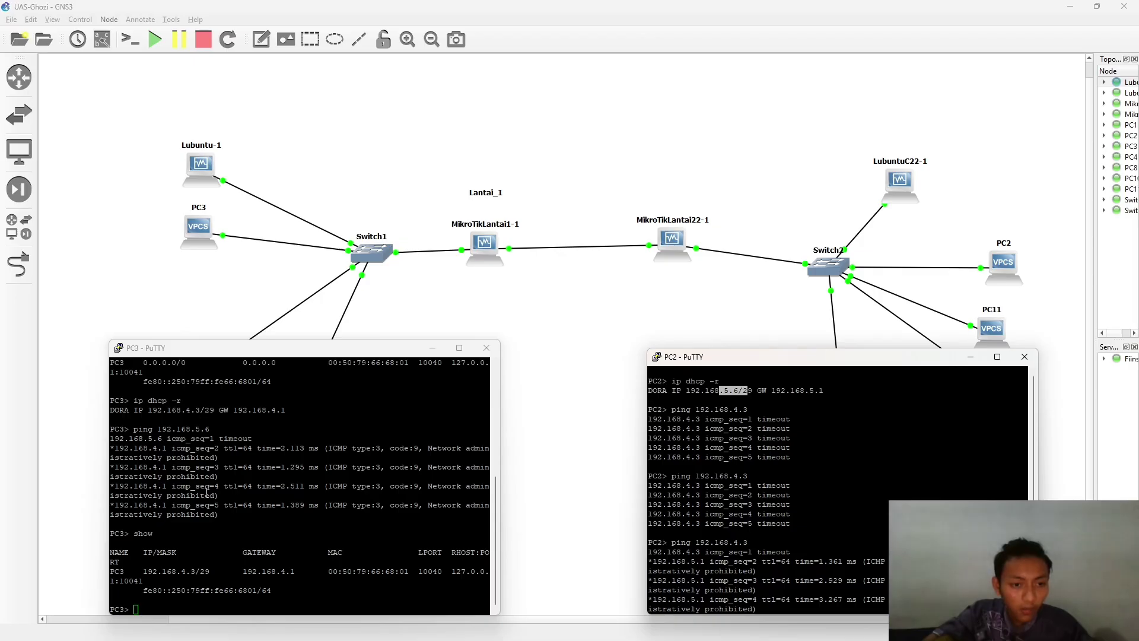
pyautogui.moveTo(134, 429); pyautogui.dragTo(211, 428)
pyautogui.moveTo(204, 486); pyautogui.dragTo(110, 439)
pyautogui.hotkey('alt', 'Tab')
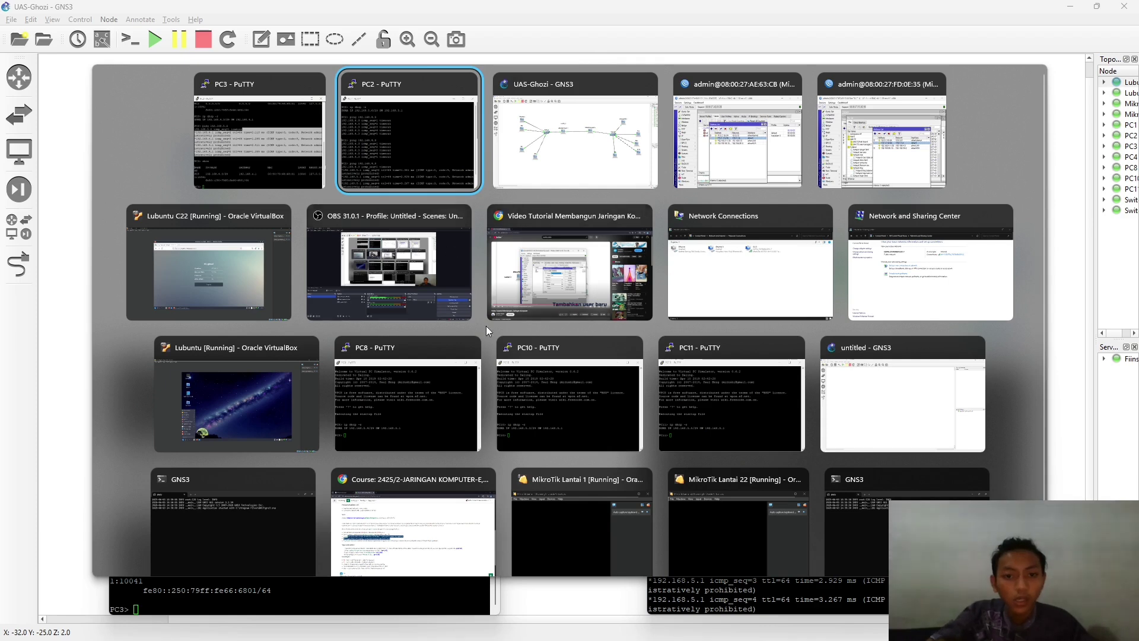
# - In the Lubuntu C22 VM's Firefox, open a new tab and go to the speed test site
pyautogui.click(232, 317)
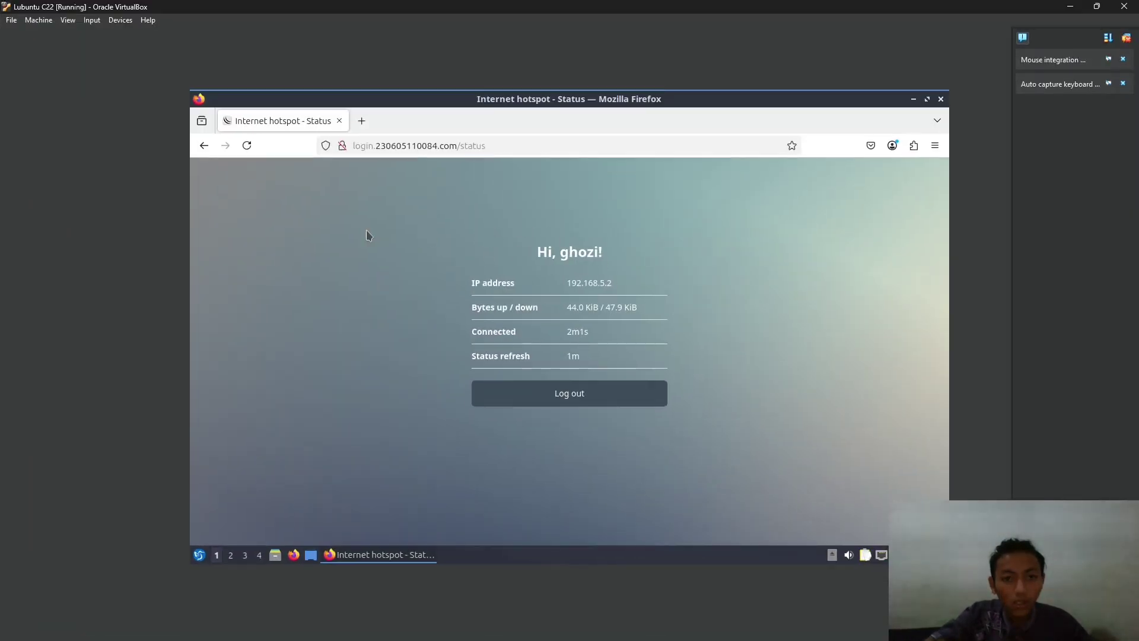
pyautogui.click(362, 121)
pyautogui.click(356, 146)
pyautogui.write('spe')
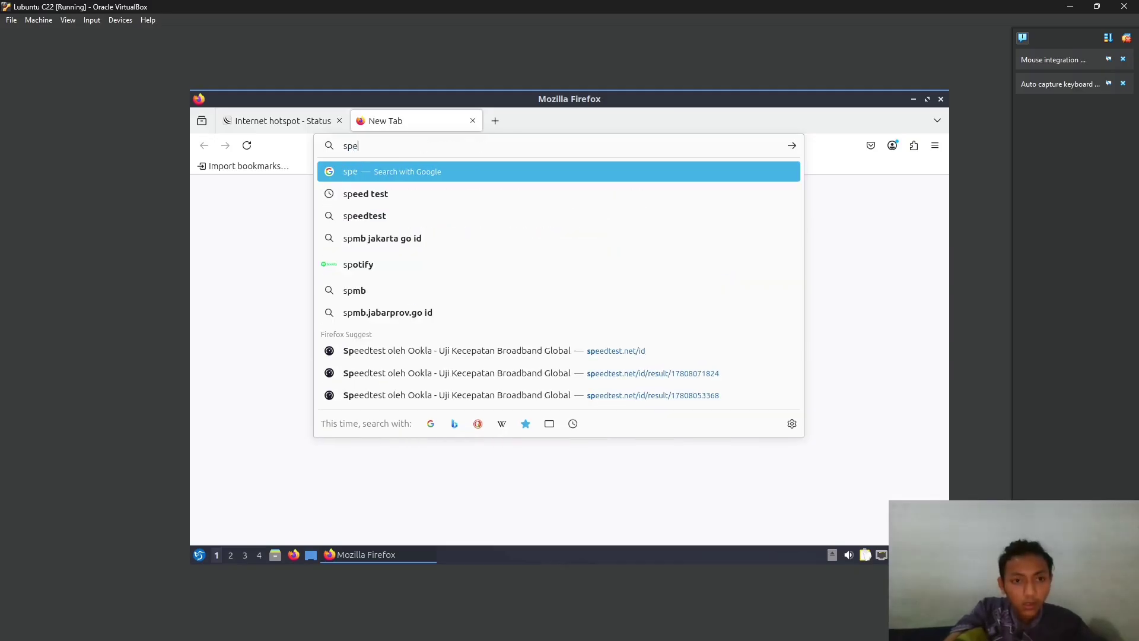
pyautogui.write('ed')
pyautogui.press('Down')
pyautogui.press('Return')
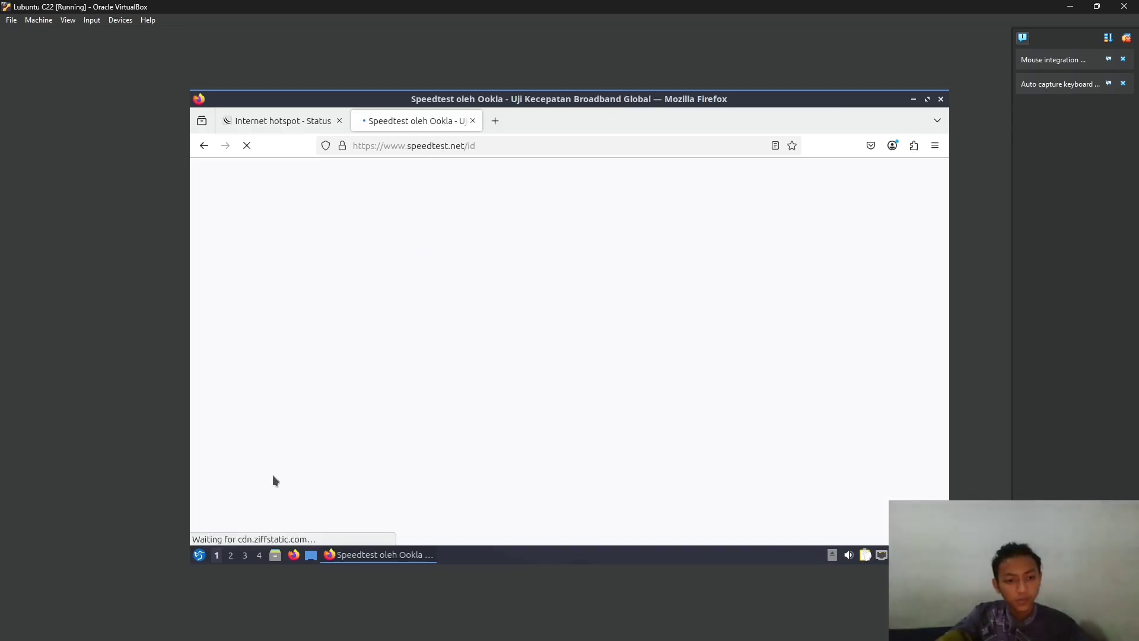
# - Open QTerminal from the Lubuntu application menu
pyautogui.click(200, 555)
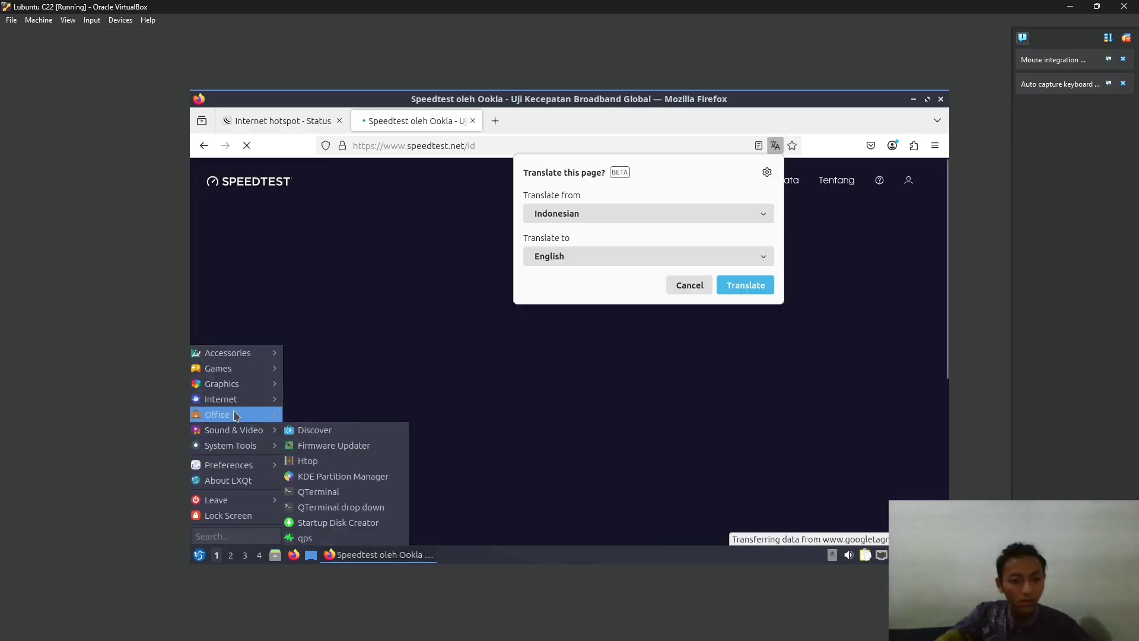
pyautogui.moveTo(239, 383)
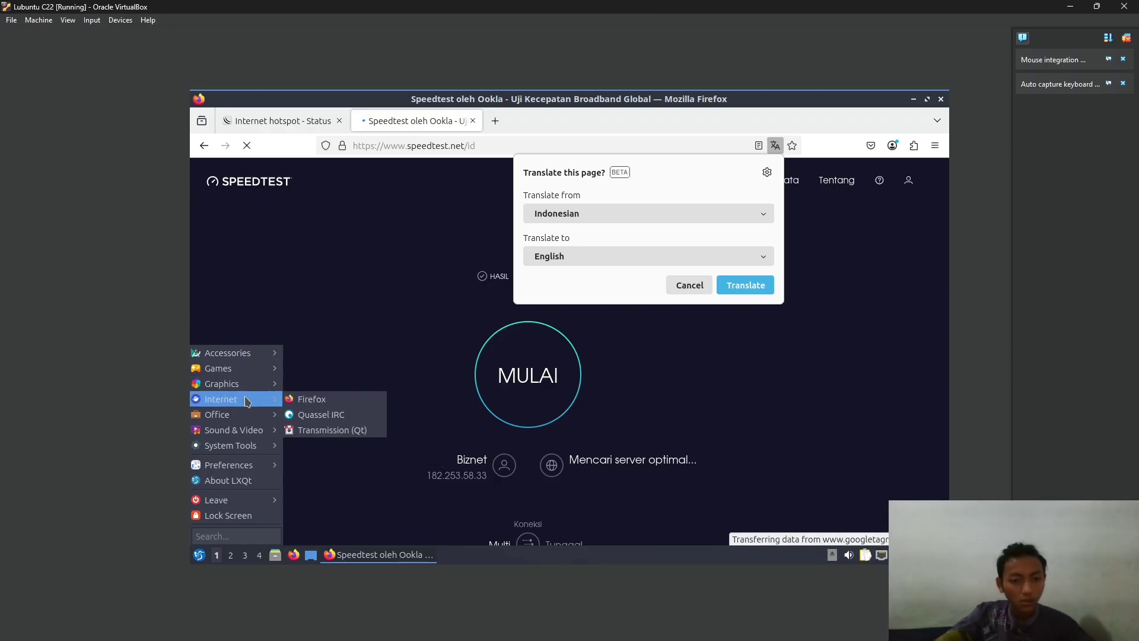
pyautogui.moveTo(241, 420)
pyautogui.moveTo(249, 445)
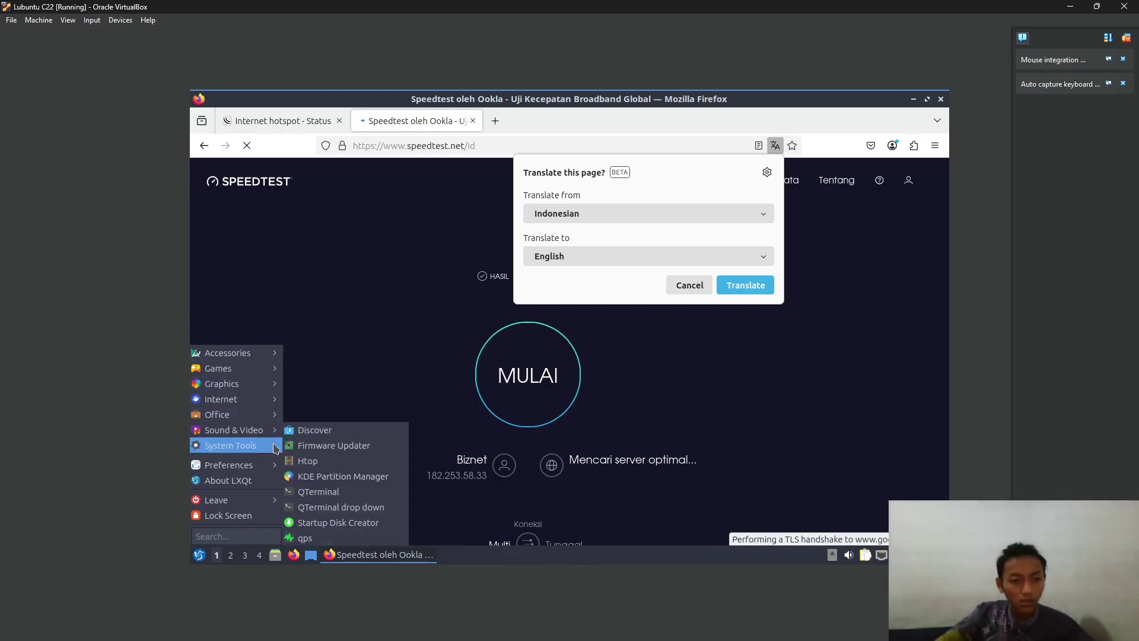
pyautogui.click(337, 496)
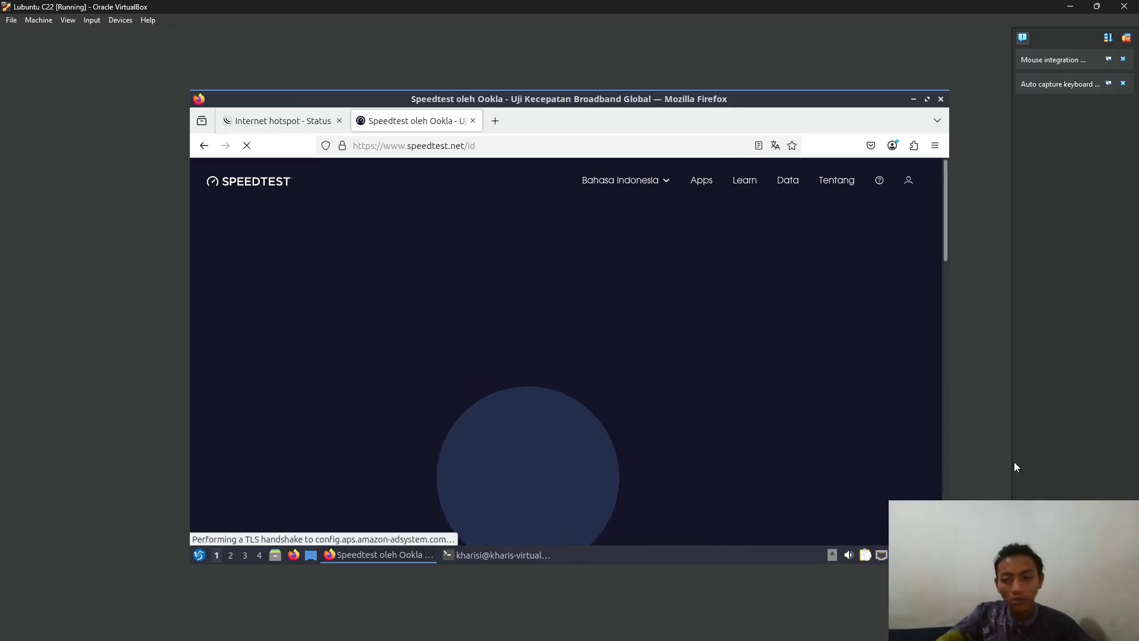
pyautogui.hotkey('alt', 'Tab')
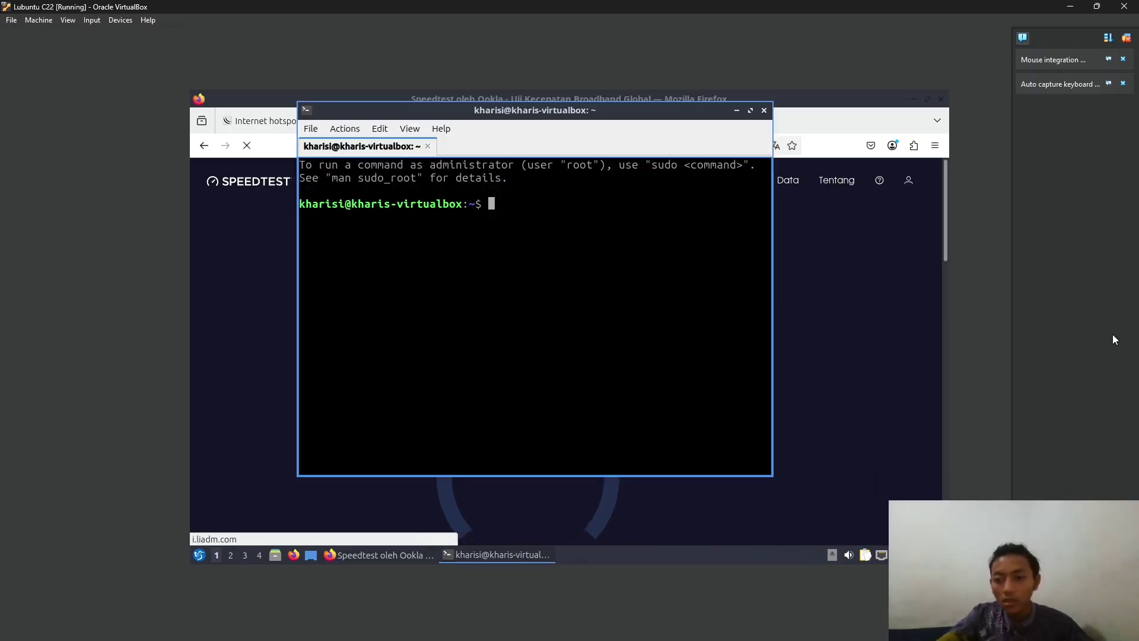
# - Return to the Lubuntu VM and position QTerminal toward the lower right over Firefox
pyautogui.hotkey('alt', 'Tab')
pyautogui.hotkey('alt', 'Tab')
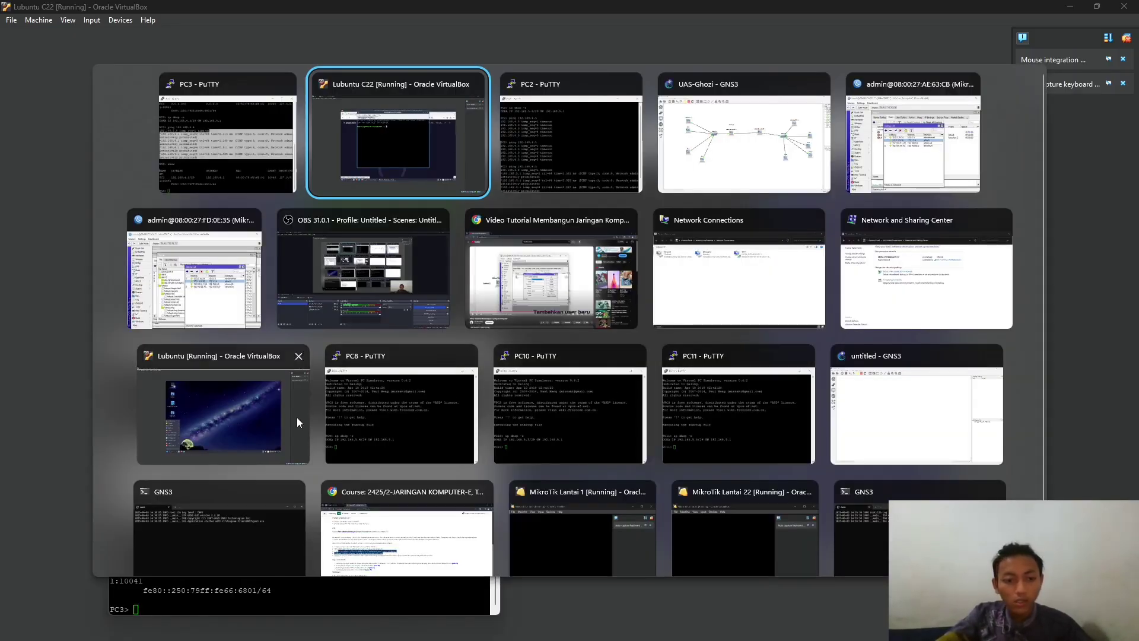
pyautogui.click(415, 279)
pyautogui.hotkey('alt', 'Tab')
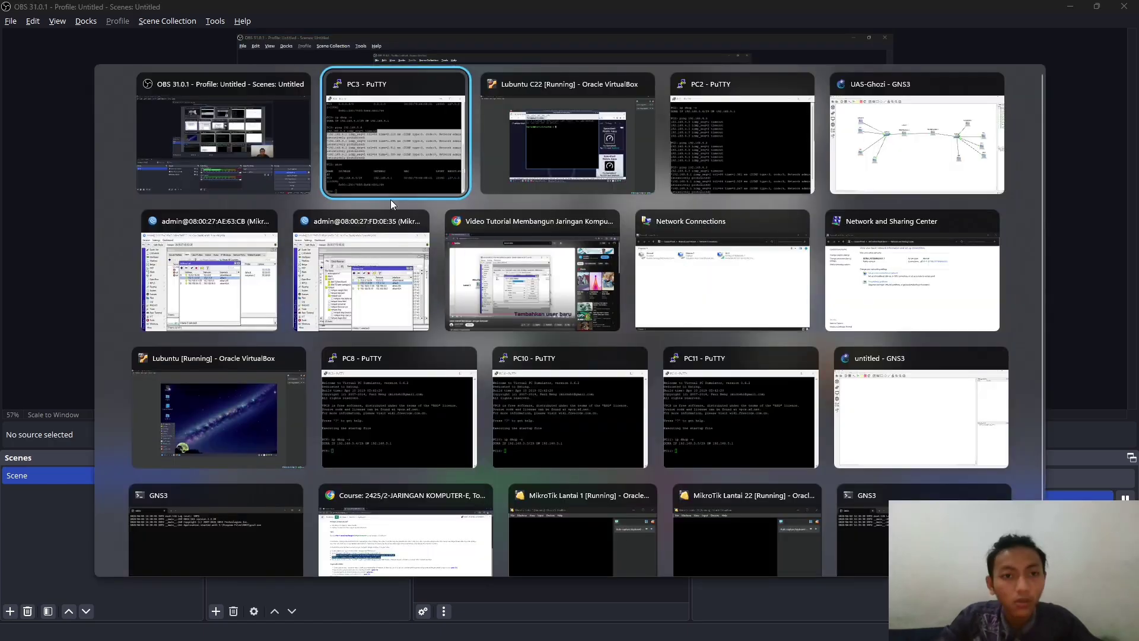
pyautogui.click(522, 151)
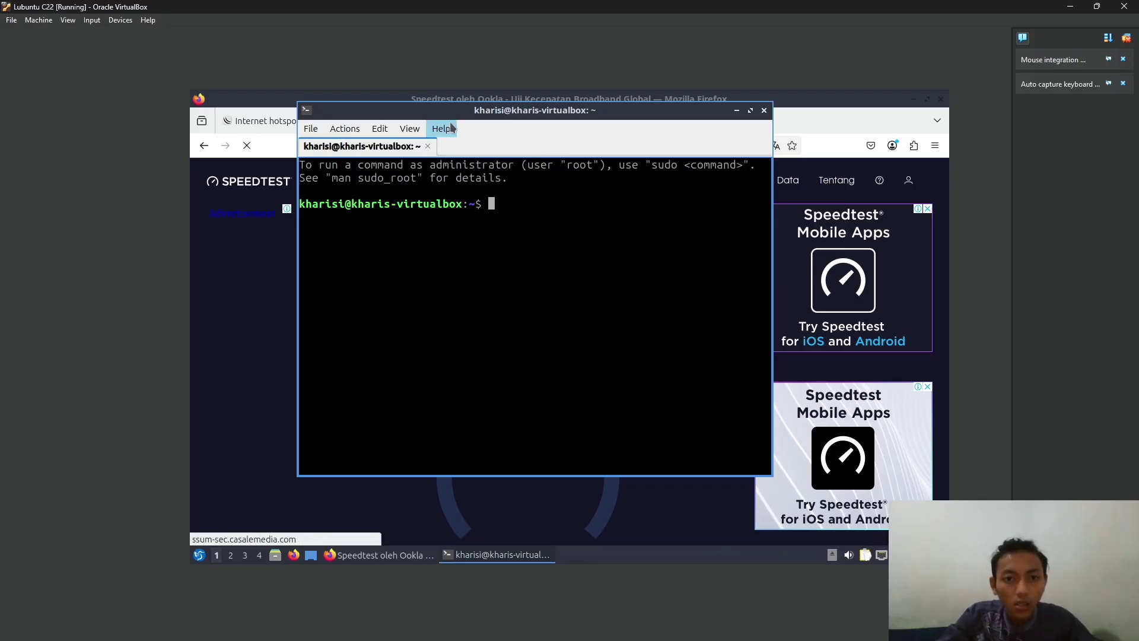
pyautogui.moveTo(457, 121); pyautogui.dragTo(769, 295)
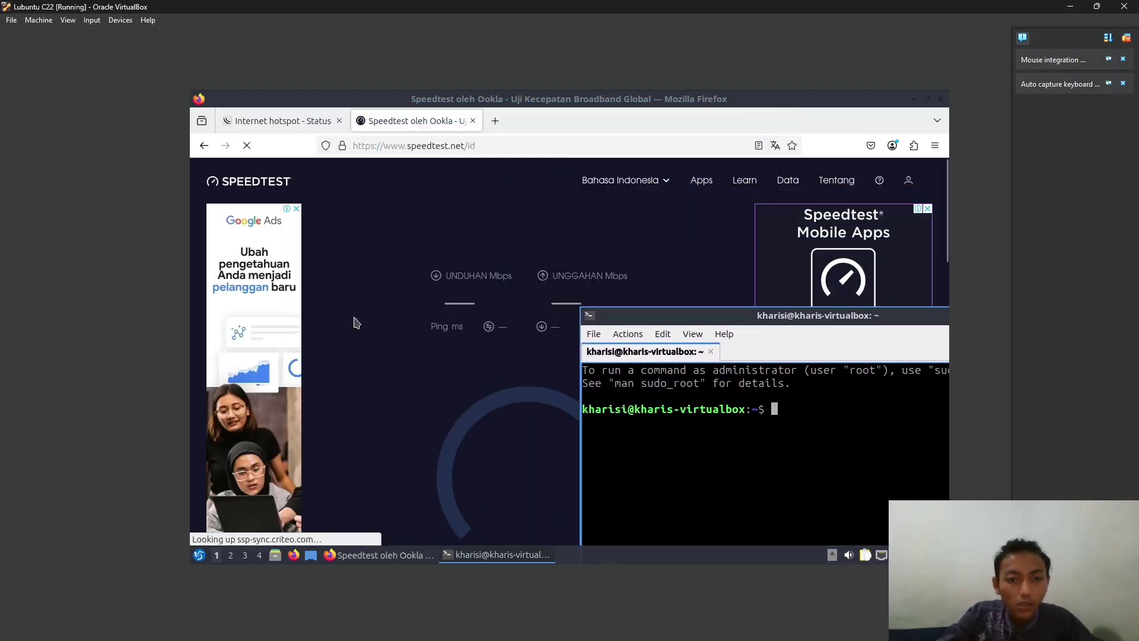
pyautogui.hotkey('alt', 'Tab')
pyautogui.hotkey('alt', 'Tab')
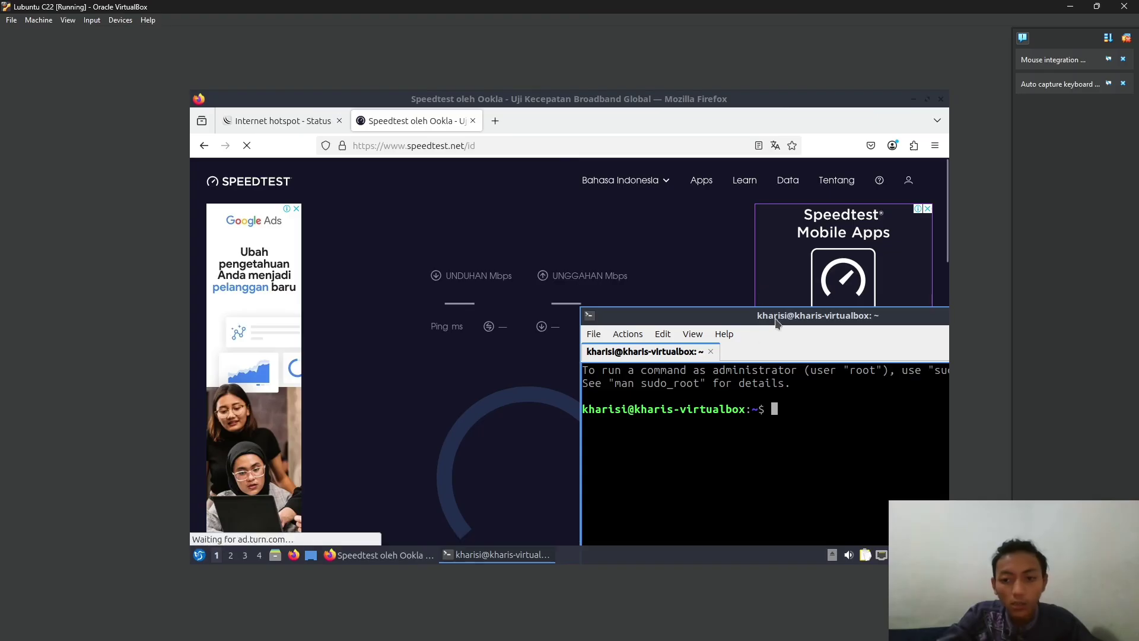
pyautogui.moveTo(707, 319); pyautogui.dragTo(618, 257)
pyautogui.hotkey('alt', 'Tab')
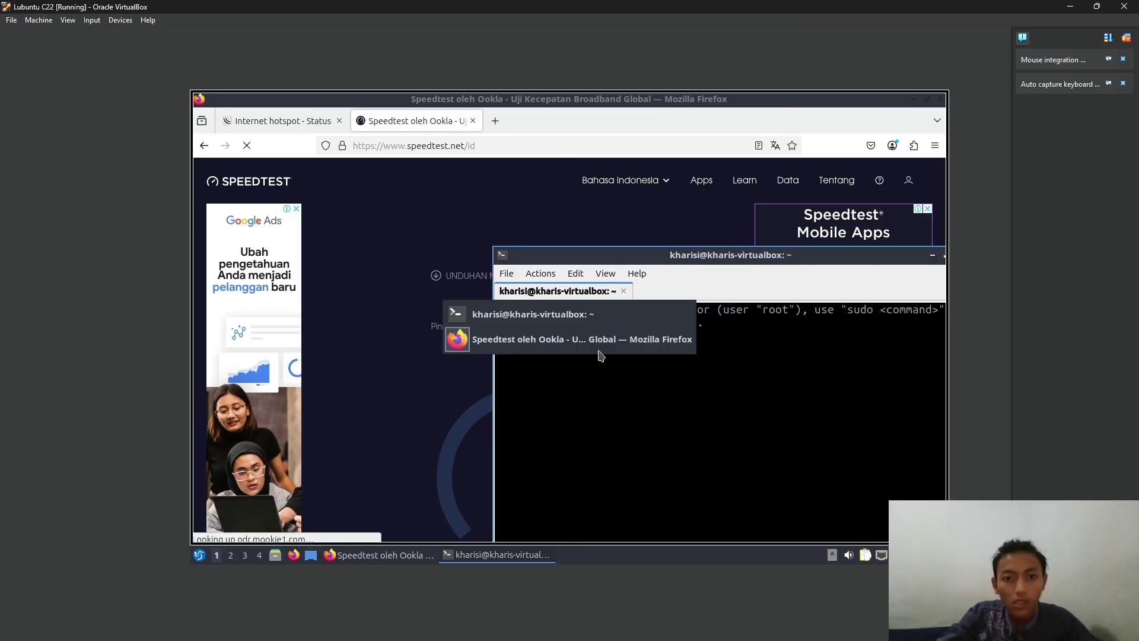
pyautogui.hotkey('alt', 'Tab')
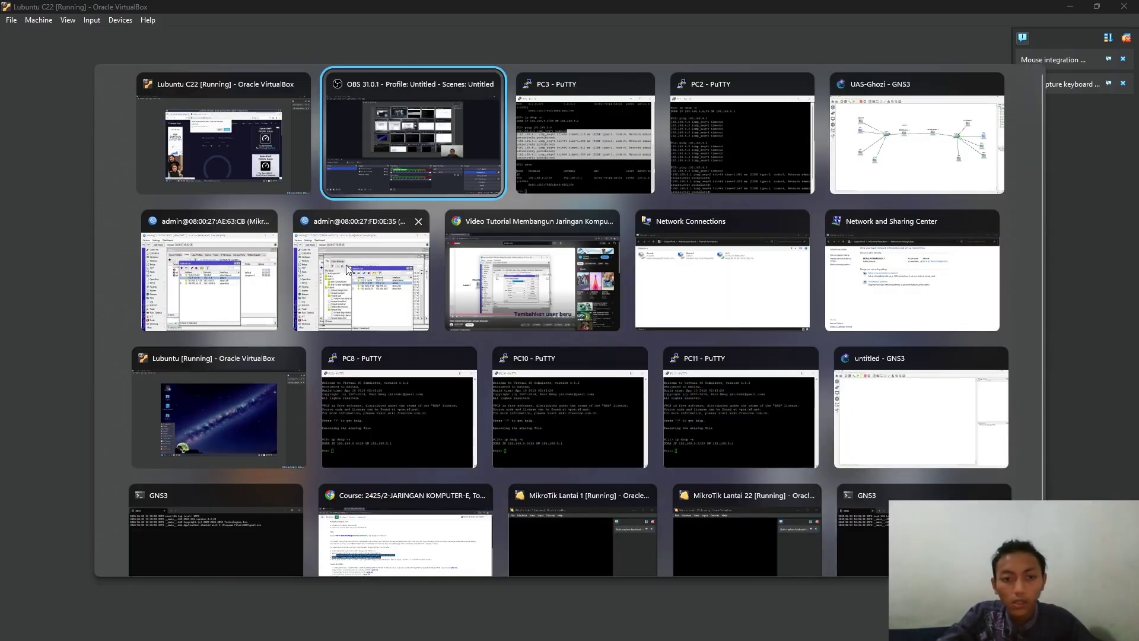
# - Check the PC3 console and GNS3 topology, then bring the Lubuntu VM back in front
pyautogui.click(603, 165)
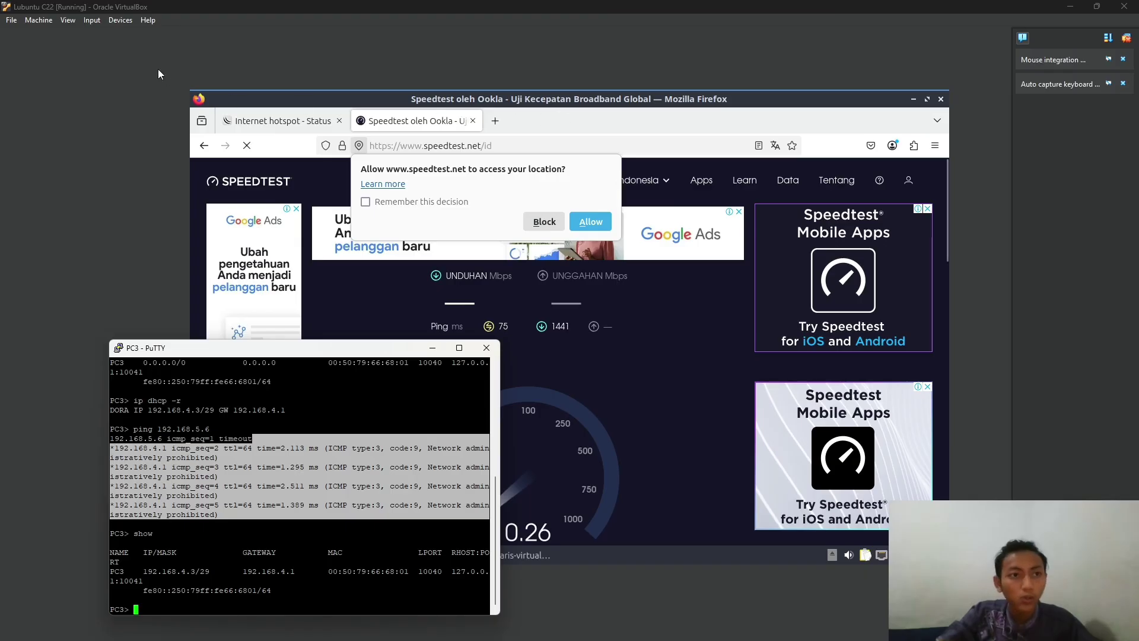
pyautogui.hotkey('alt', 'Tab')
pyautogui.click(866, 178)
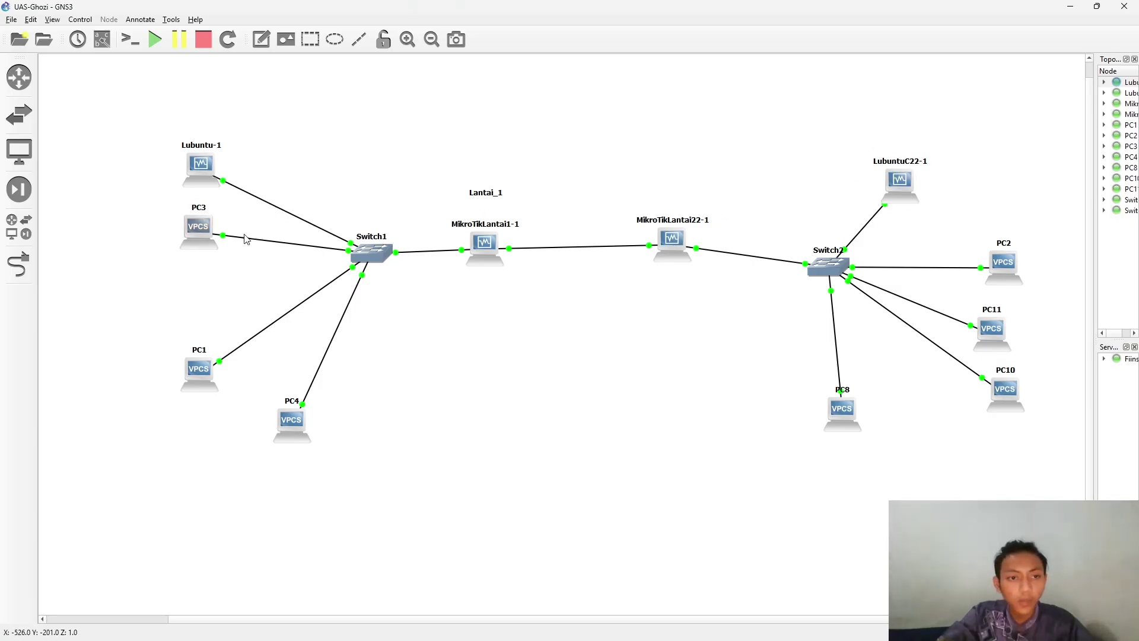
pyautogui.hotkey('alt', 'Tab')
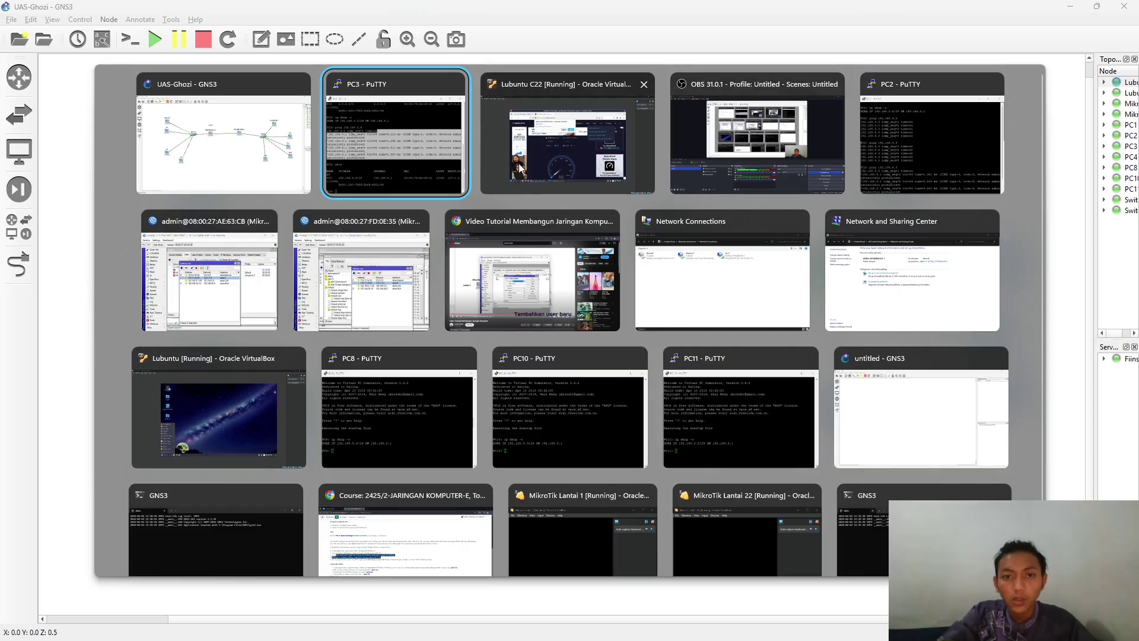
pyautogui.click(570, 142)
pyautogui.hotkey('alt', 'Tab')
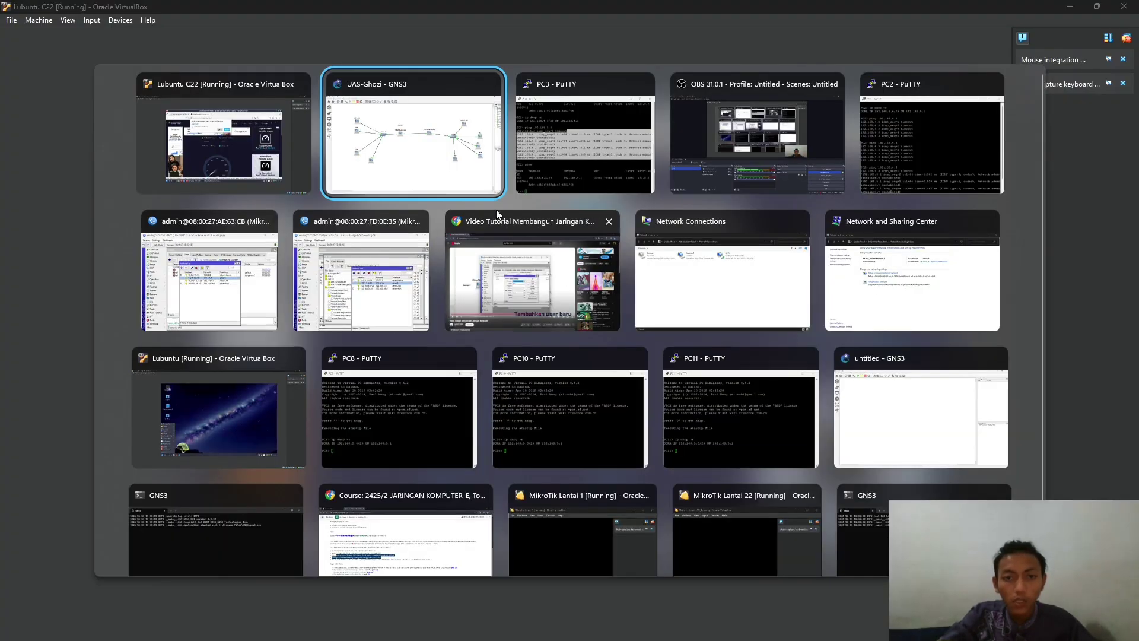
pyautogui.click(275, 168)
# - Ping 192.168.4.3 from the Lubuntu terminal
pyautogui.click(504, 555)
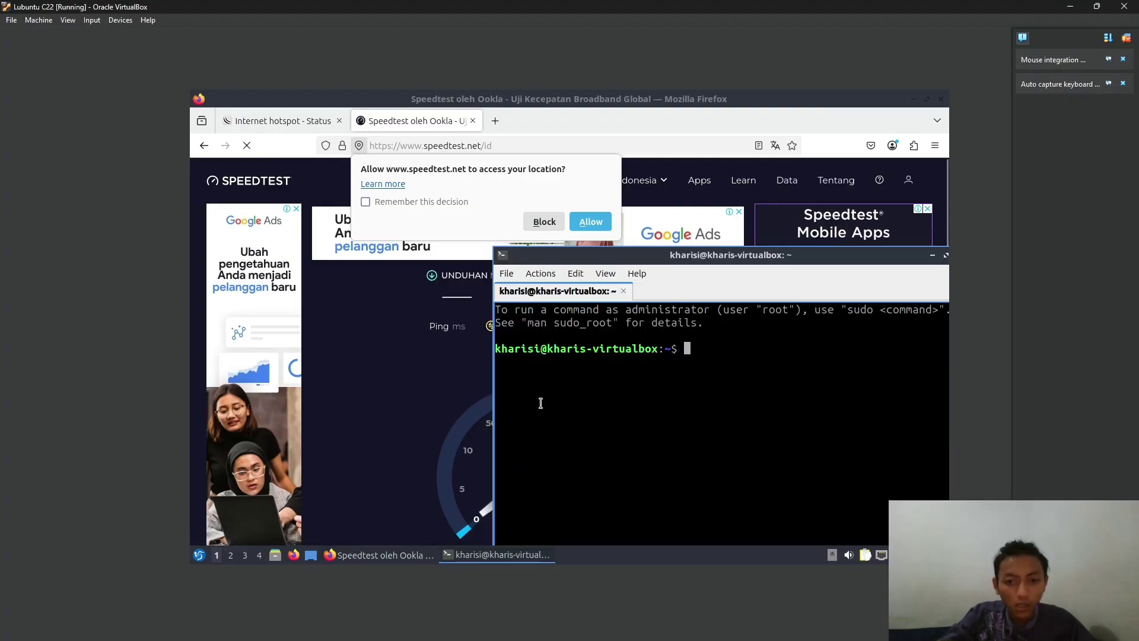
pyautogui.write('pin')
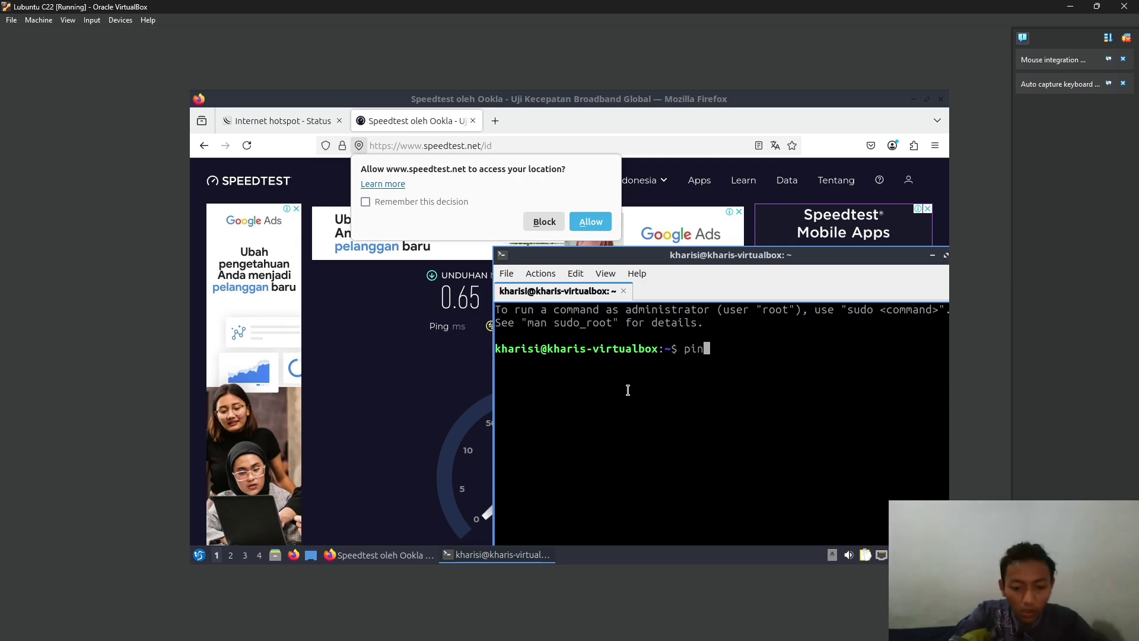
pyautogui.write('g 192.16')
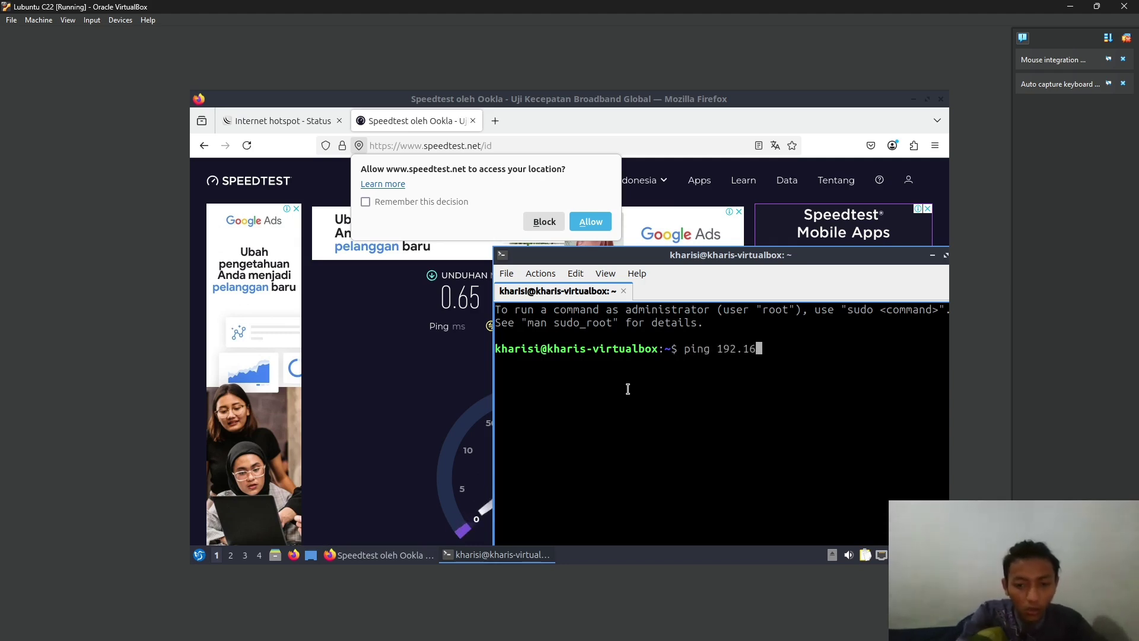
pyautogui.write('8.5')
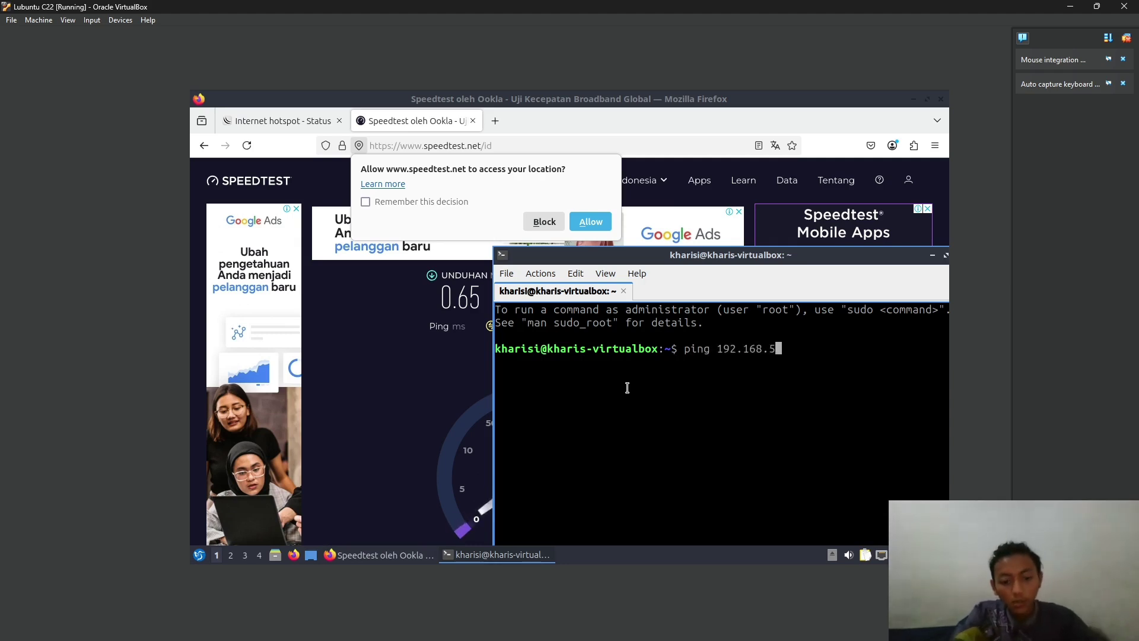
pyautogui.press('BackSpace')
pyautogui.write('4.3')
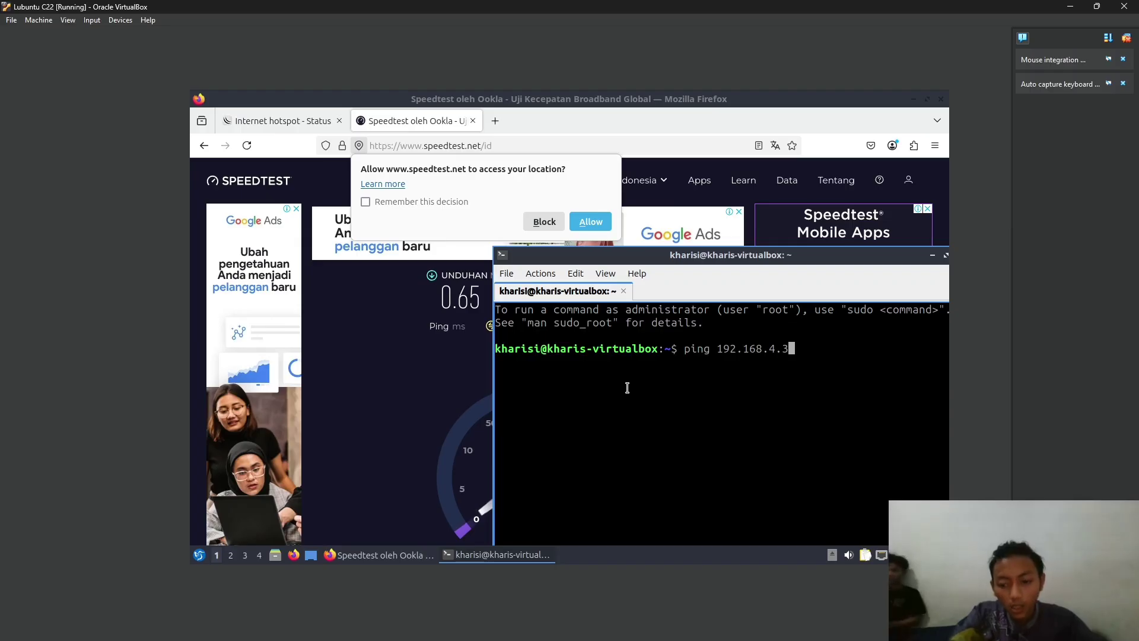
pyautogui.press('Return')
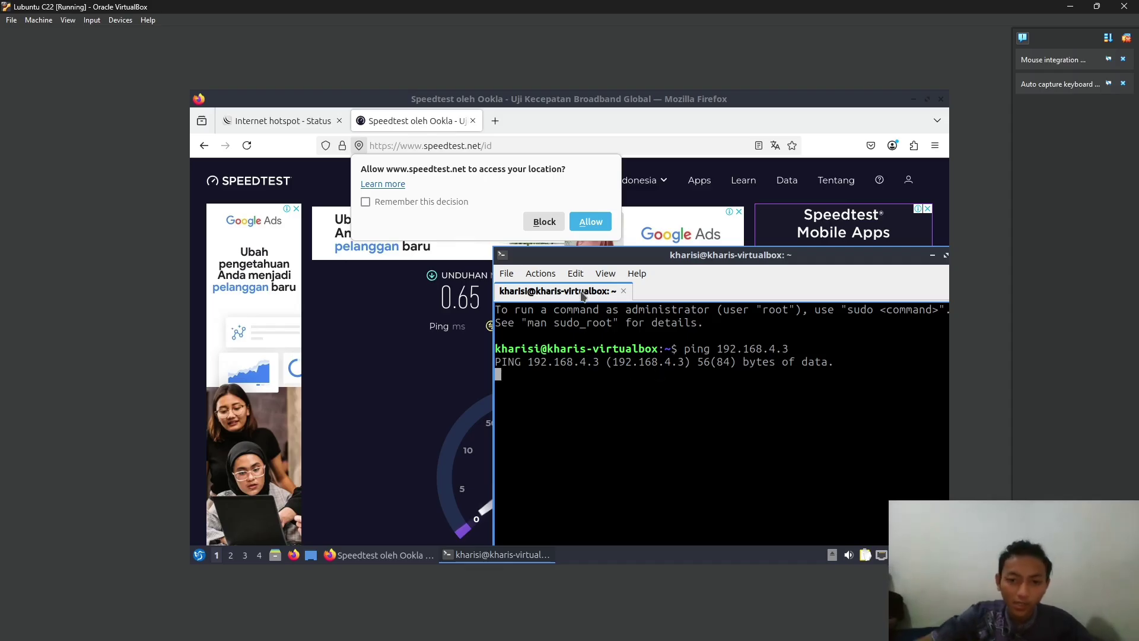
# - Allow Speedtest's location request, highlight the 0.65 Mbps down / 0.87 Mbps up results, and restore down VirtualBox
pyautogui.click(476, 194)
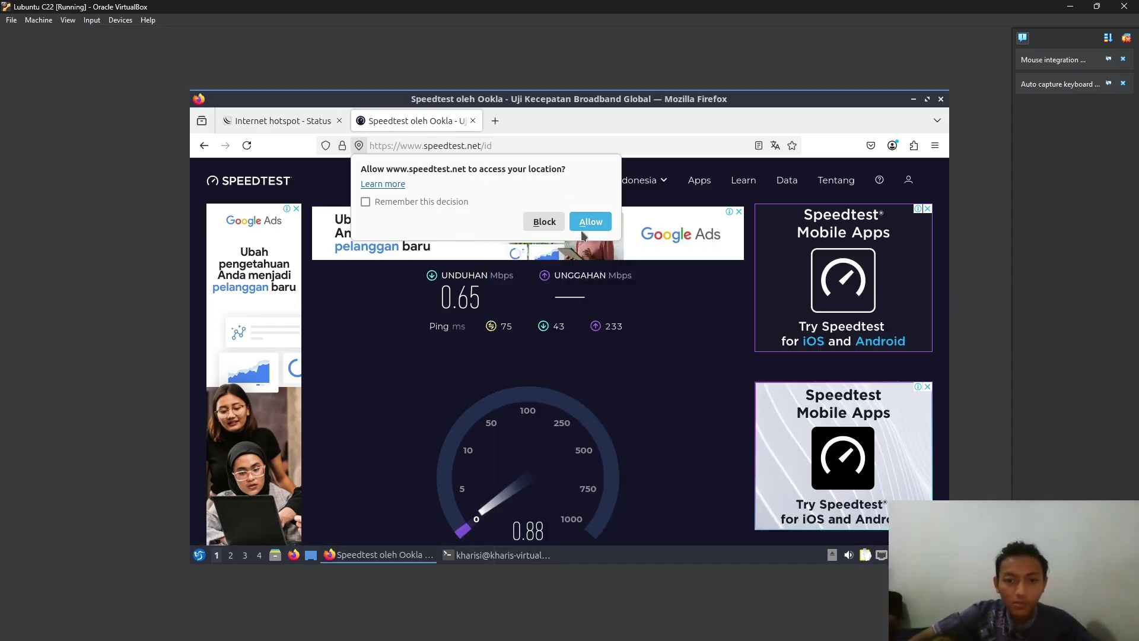
pyautogui.click(596, 260)
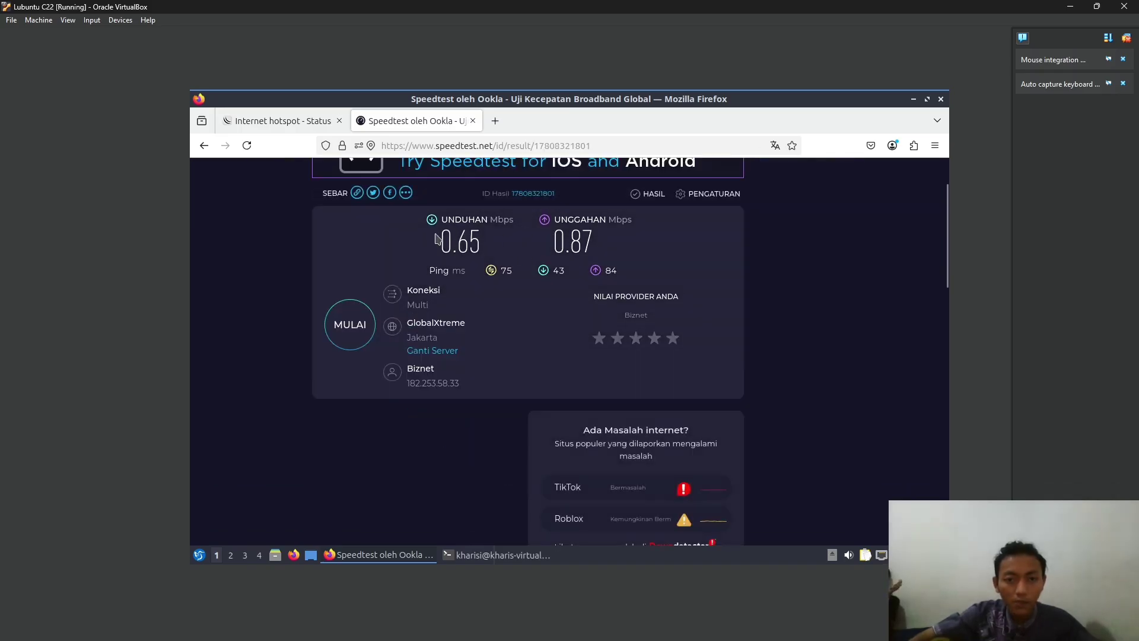
pyautogui.moveTo(456, 235); pyautogui.dragTo(627, 237)
pyautogui.hotkey('alt', 'Tab')
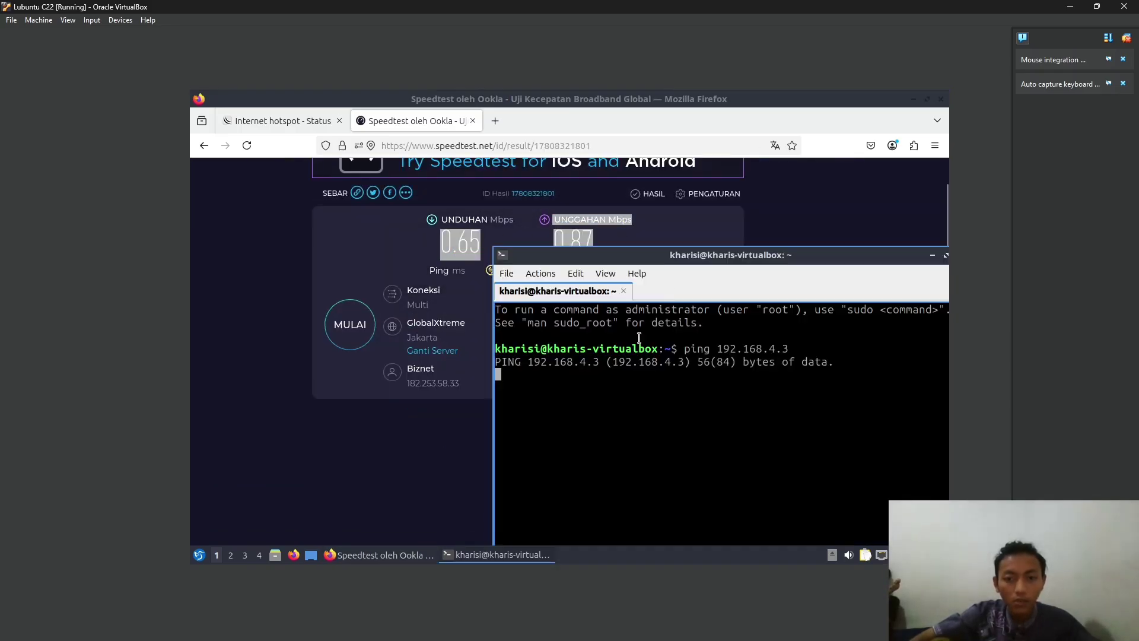
pyautogui.moveTo(664, 268); pyautogui.dragTo(510, 249)
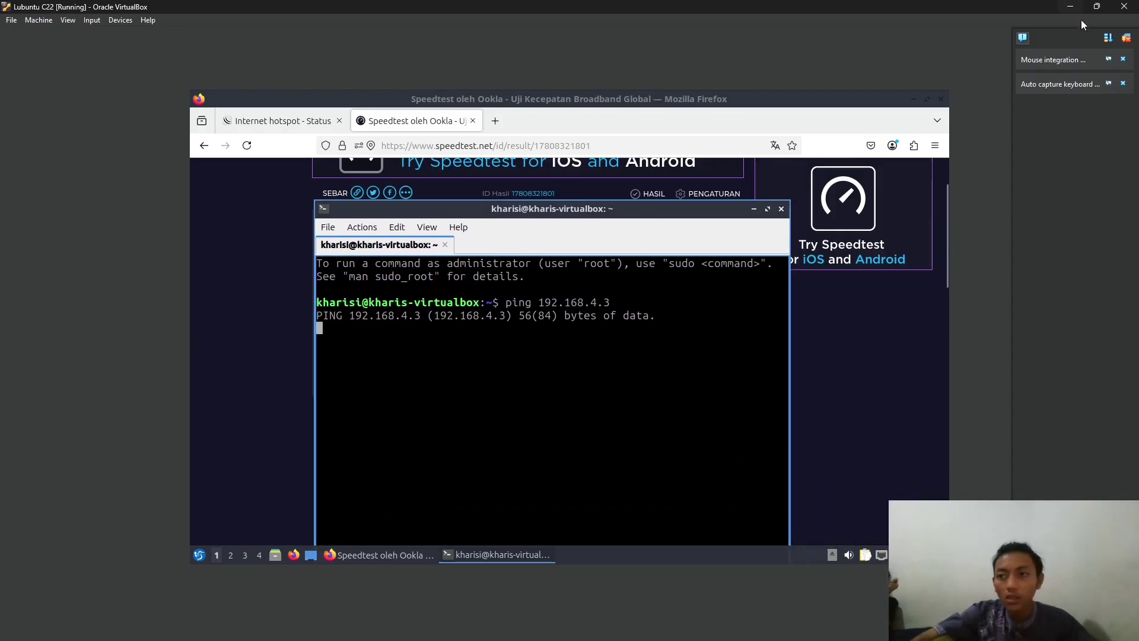
pyautogui.click(1097, 6)
# - Run a ping to 172.1.1.5 from MikroTikLT22's WinBox terminal
pyautogui.click(482, 369)
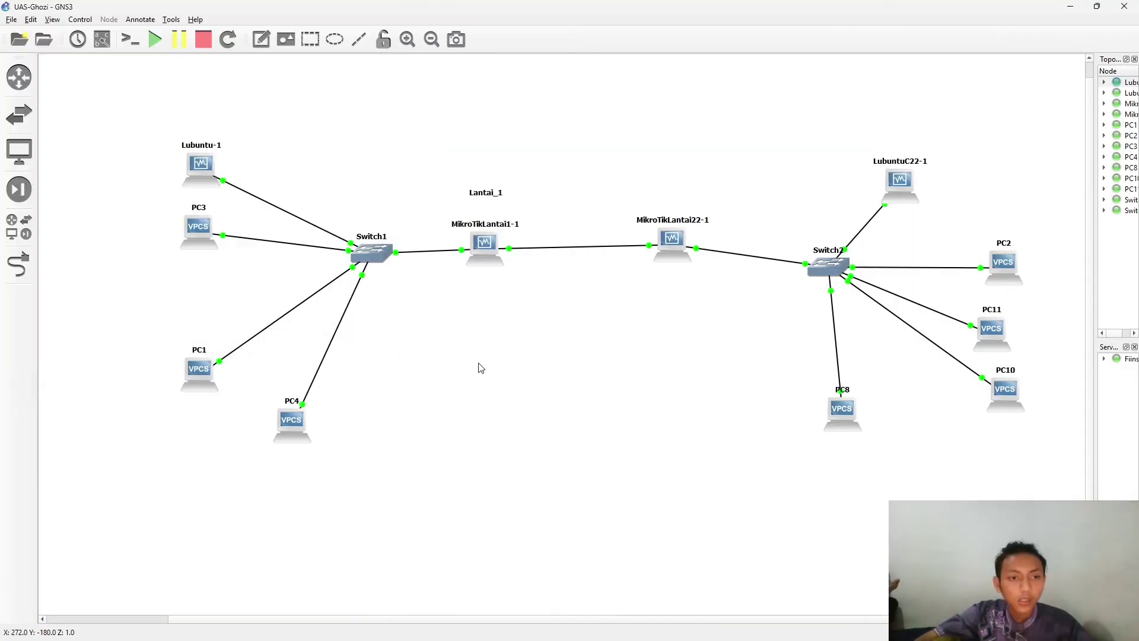
pyautogui.hotkey('alt', 'Tab')
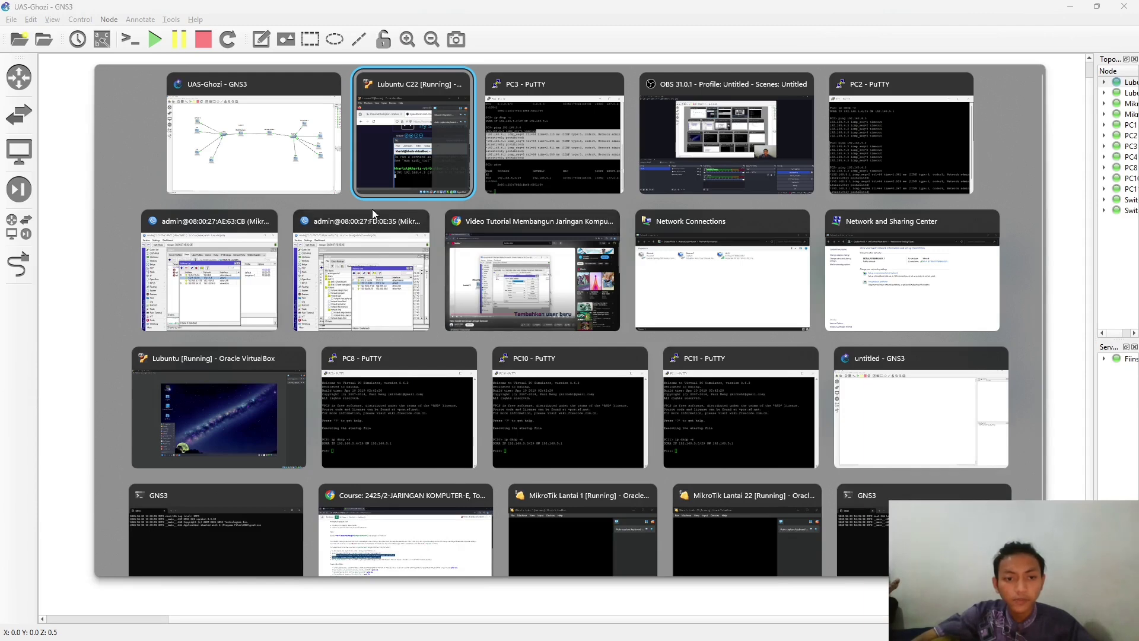
pyautogui.click(215, 268)
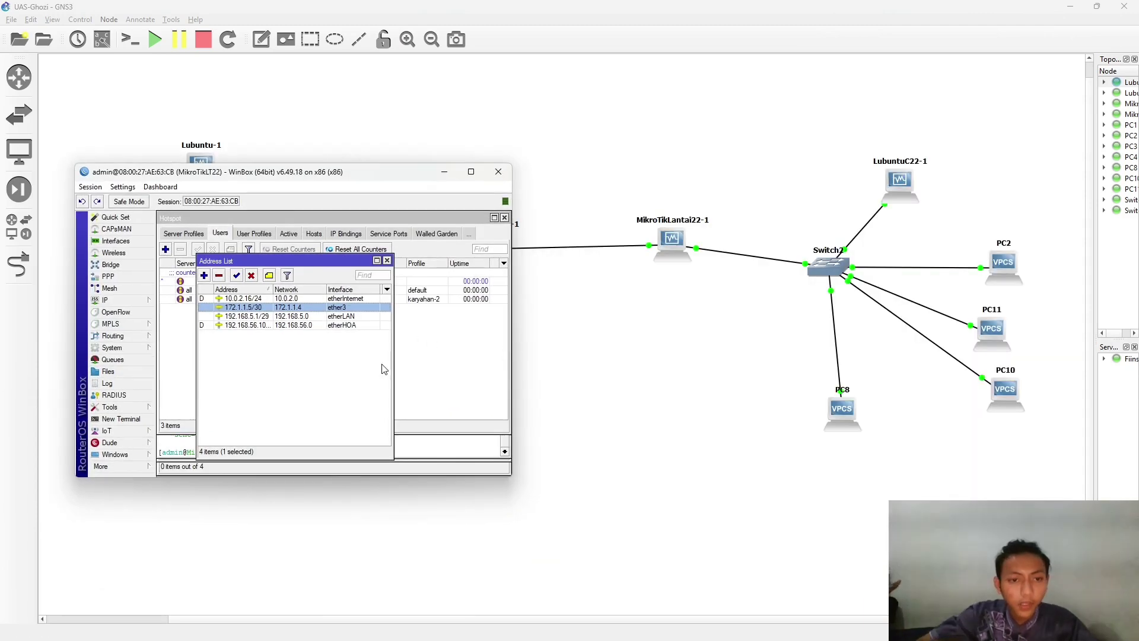
pyautogui.click(138, 418)
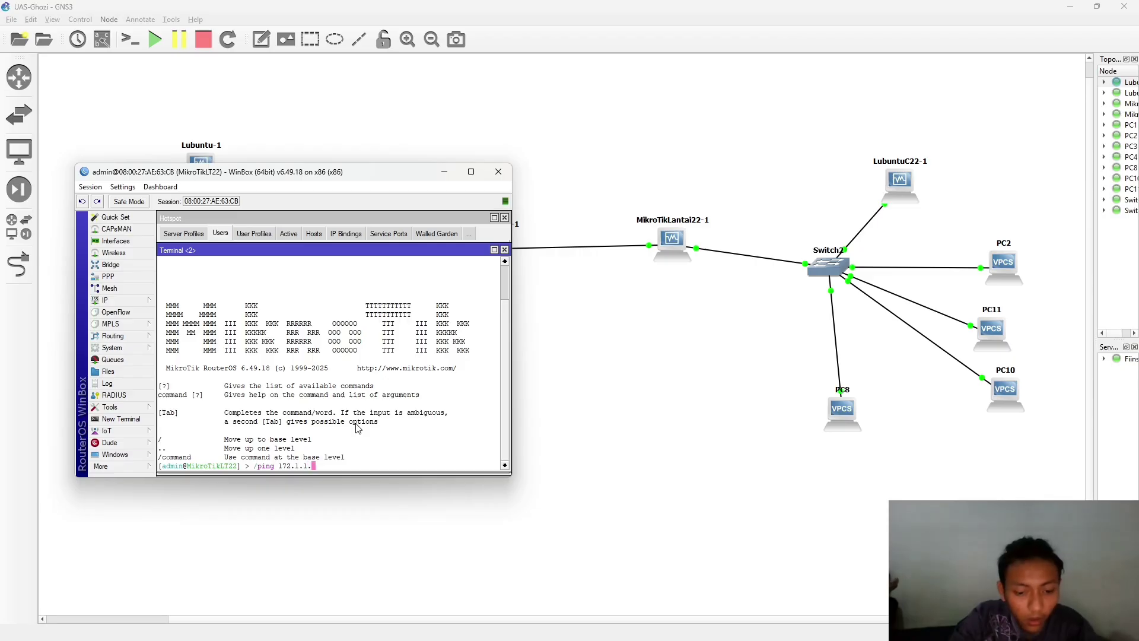
pyautogui.write('5')
pyautogui.press('Return')
# - Ping 172.1.1.5 from MikroTikLT1r's terminal, stopping after five replies with 0% loss
pyautogui.hotkey('alt', 'Tab')
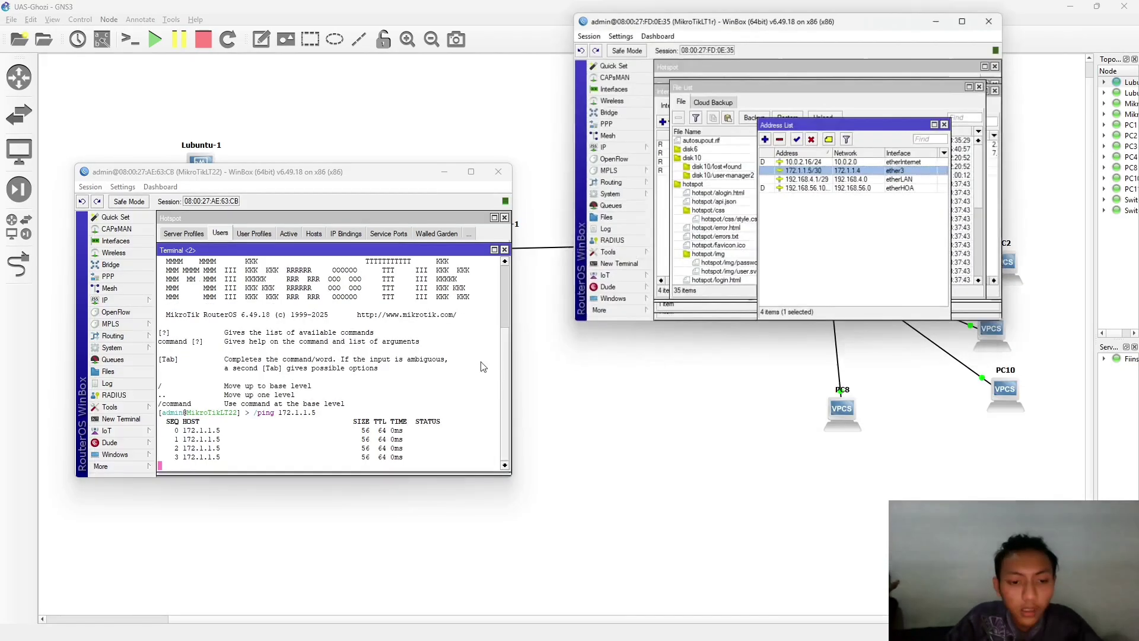
pyautogui.click(646, 293)
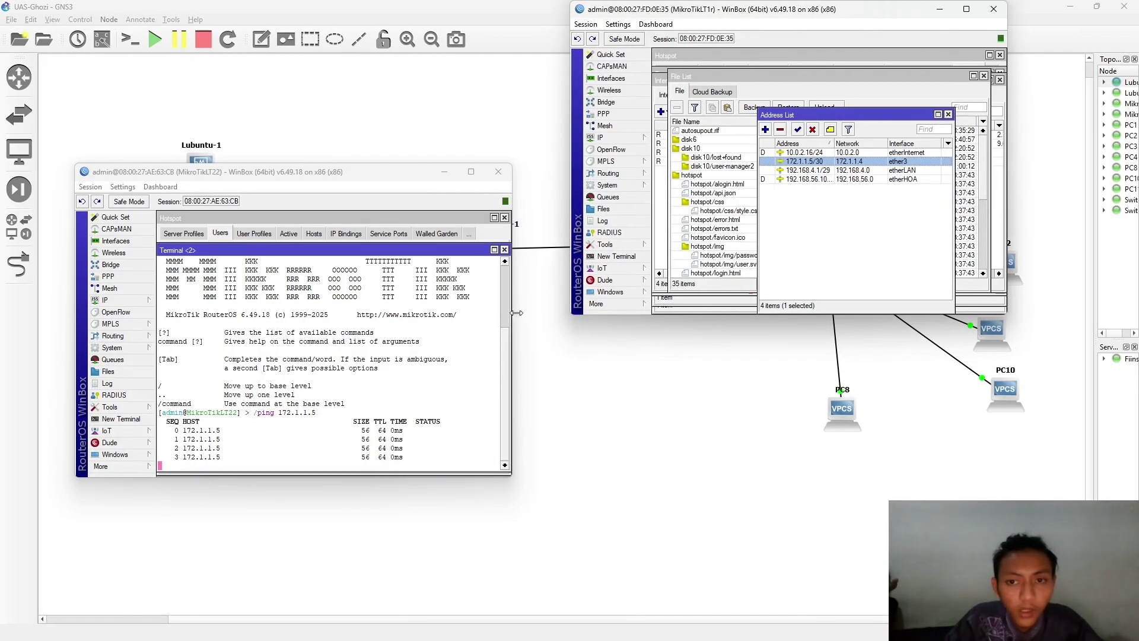
pyautogui.click(615, 257)
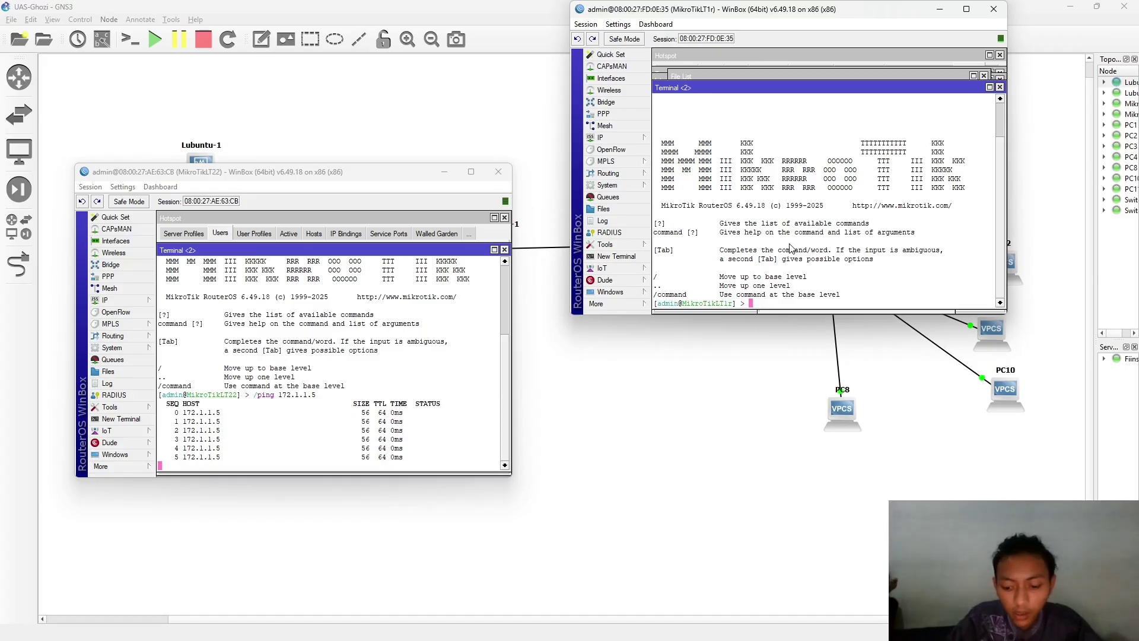
pyautogui.write('/ping 1')
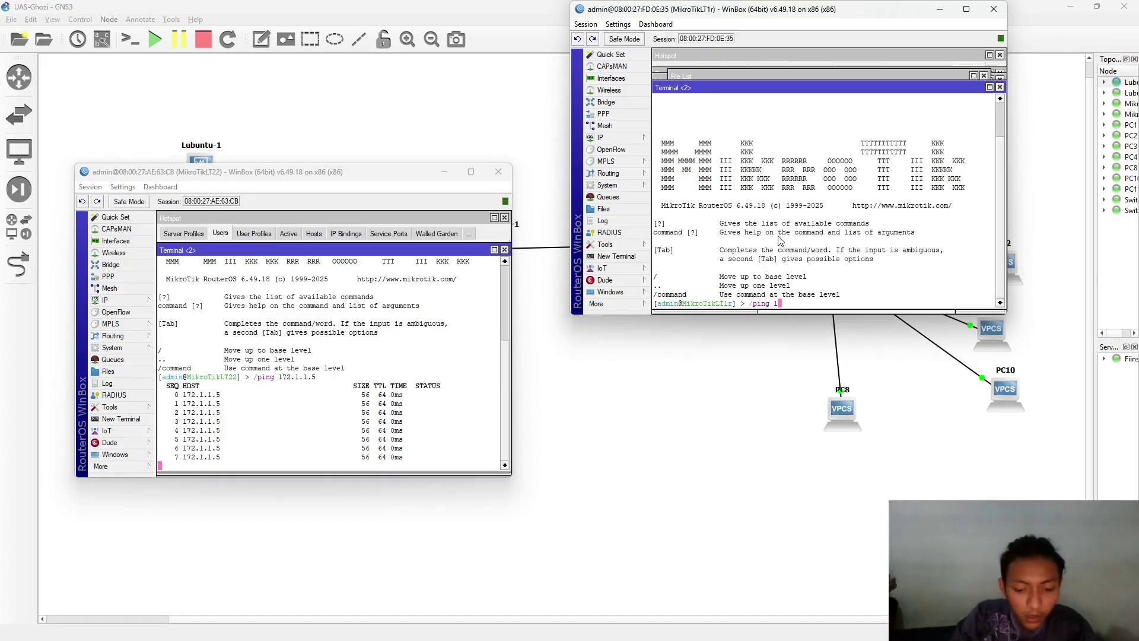
pyautogui.write('92.168.1')
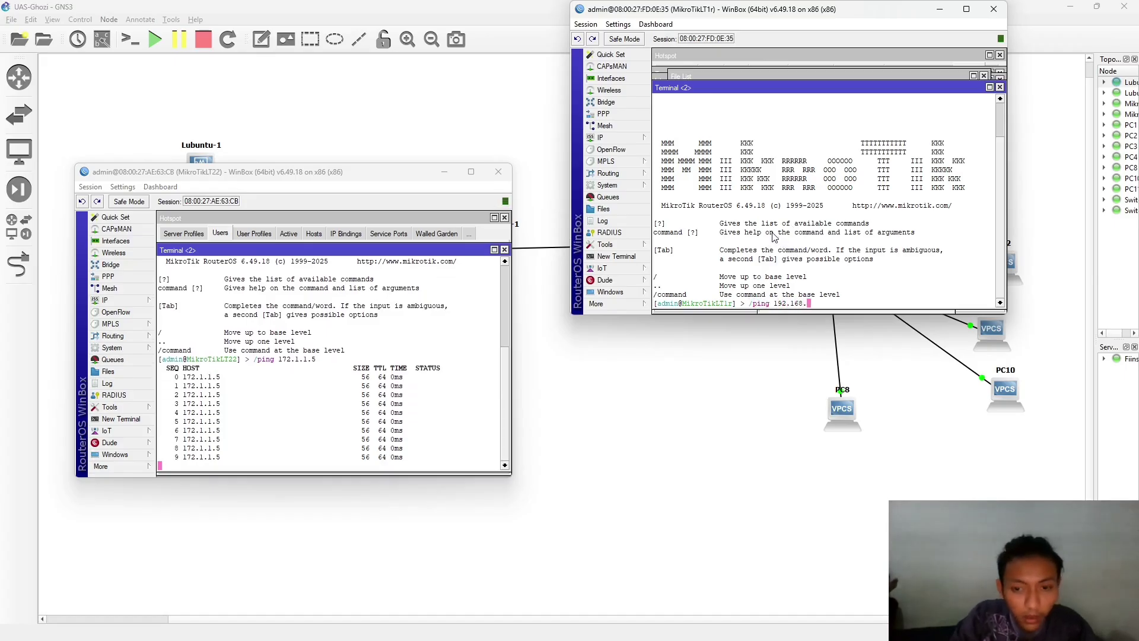
pyautogui.press('BackSpace')
pyautogui.press('BackSpace')
pyautogui.press('BackSpace')
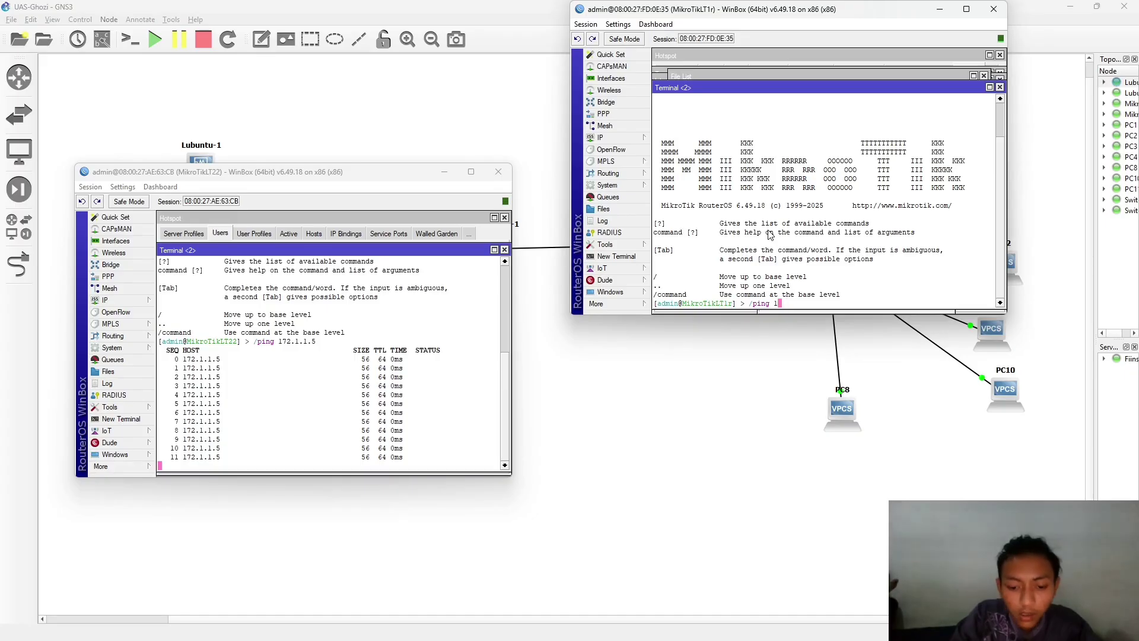
pyautogui.write('72.1')
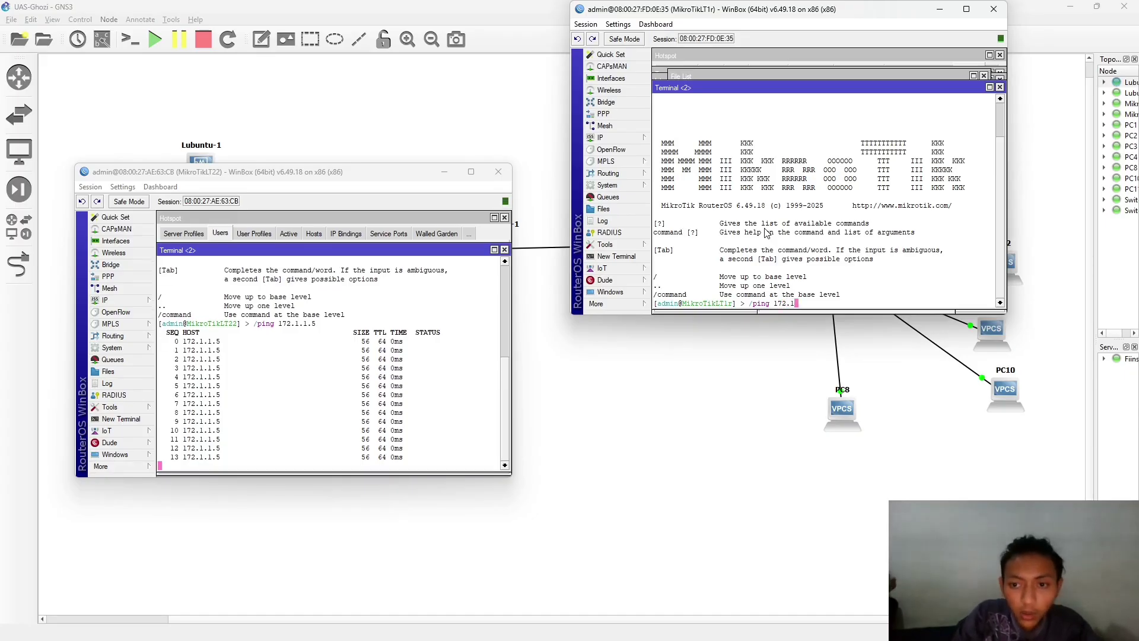
pyautogui.write('.1.')
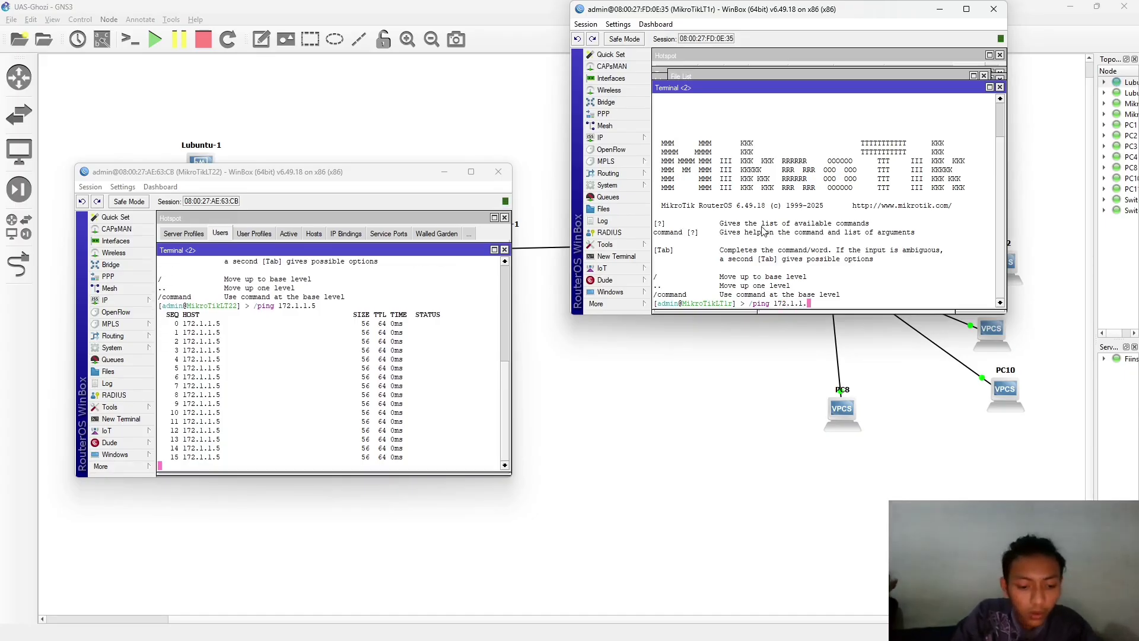
pyautogui.write('5')
pyautogui.press('Return')
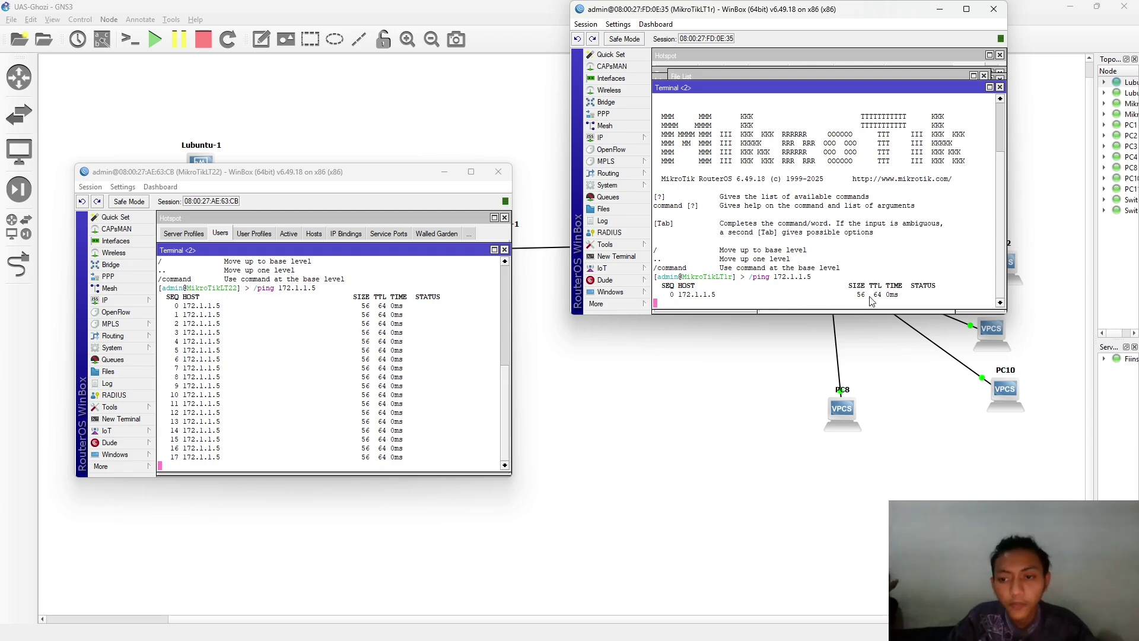
pyautogui.click(421, 367)
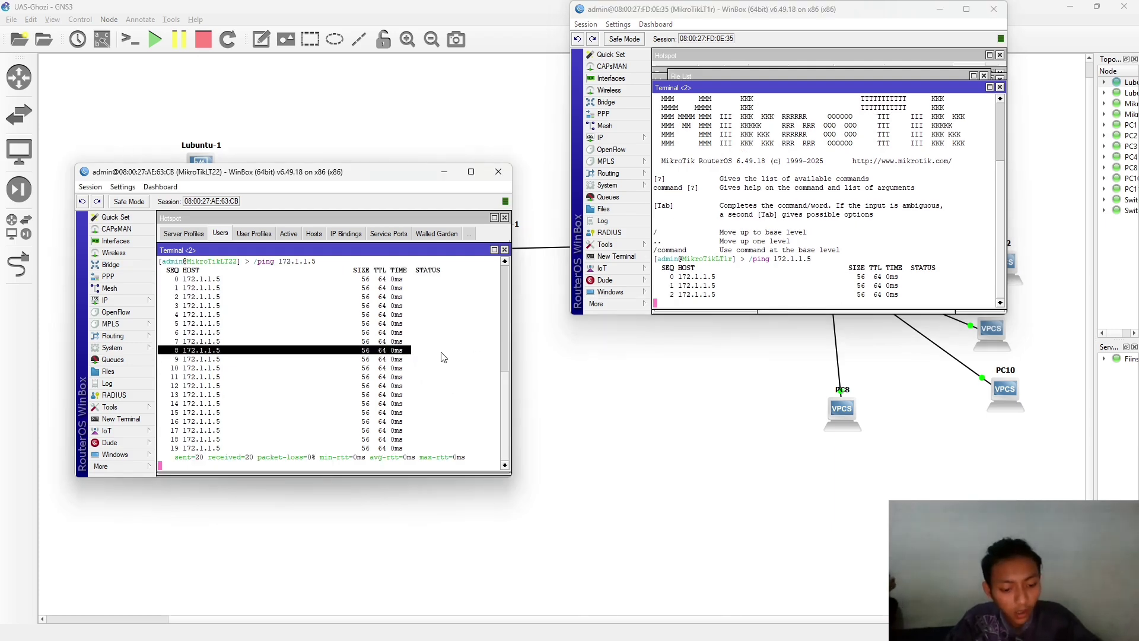
pyautogui.click(646, 306)
pyautogui.hotkey('ctrl', 'c')
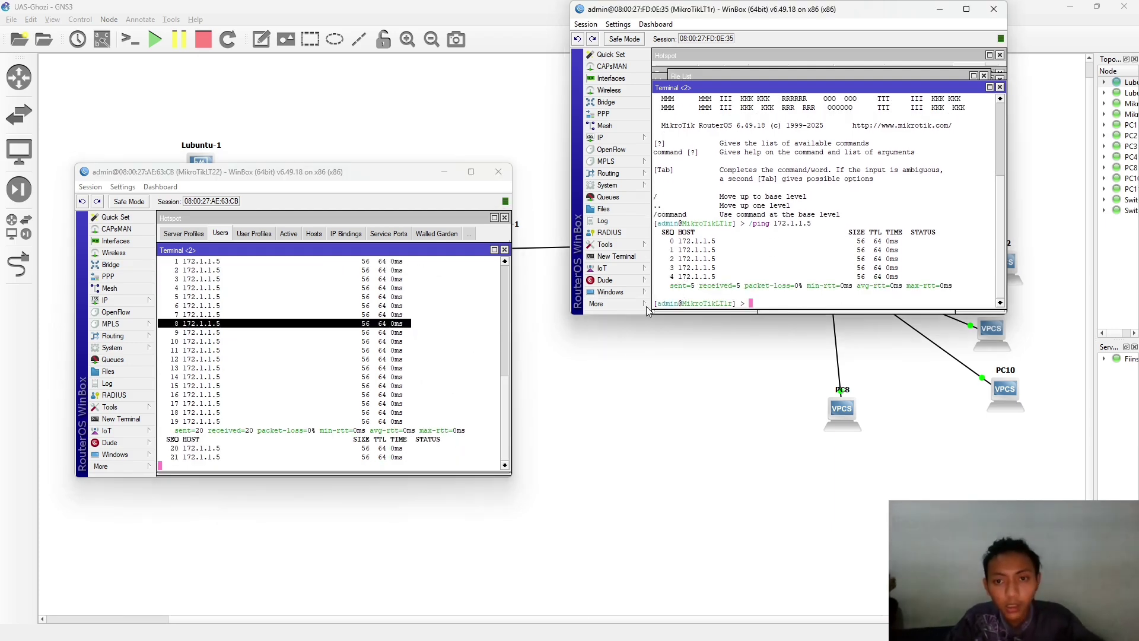
pyautogui.click(381, 336)
# - Maximize the Lubuntu C22 VM to show its unanswered ping to 192.168.4.3 and the 0.65/0.87 Mbps Speedtest
pyautogui.press('super+Tab')
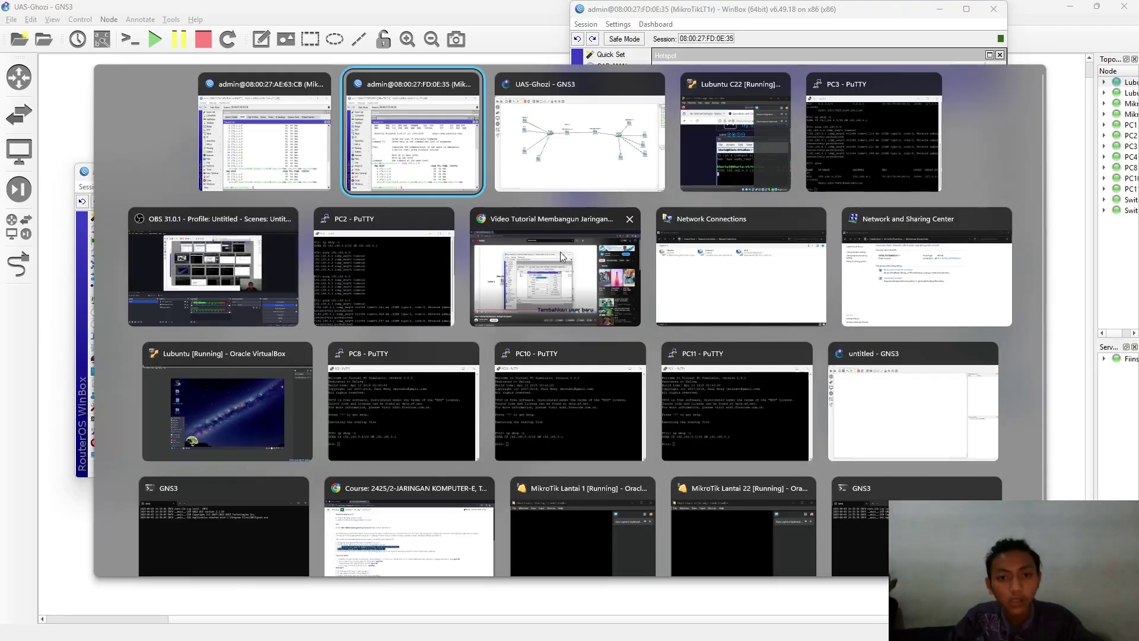
pyautogui.click(727, 145)
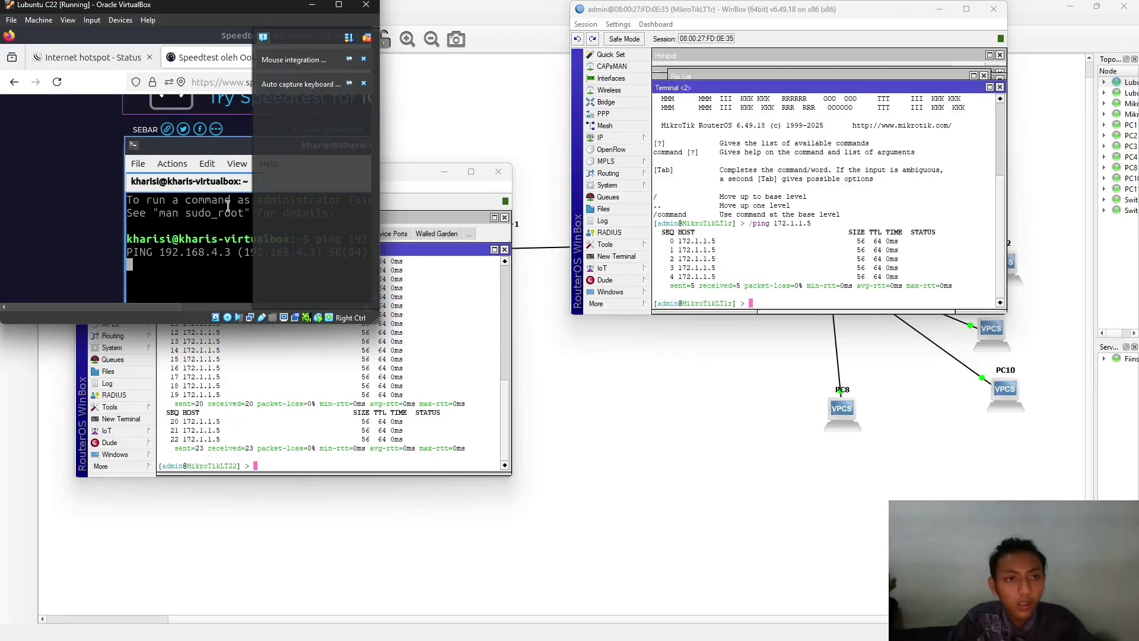
pyautogui.click(334, 5)
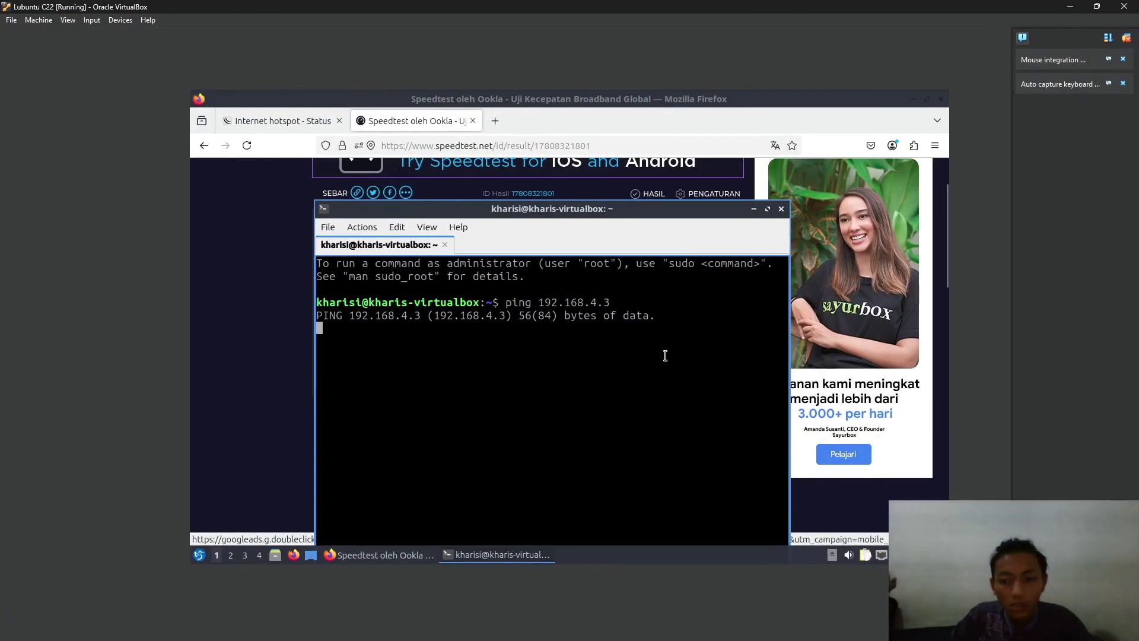
pyautogui.press('Return')
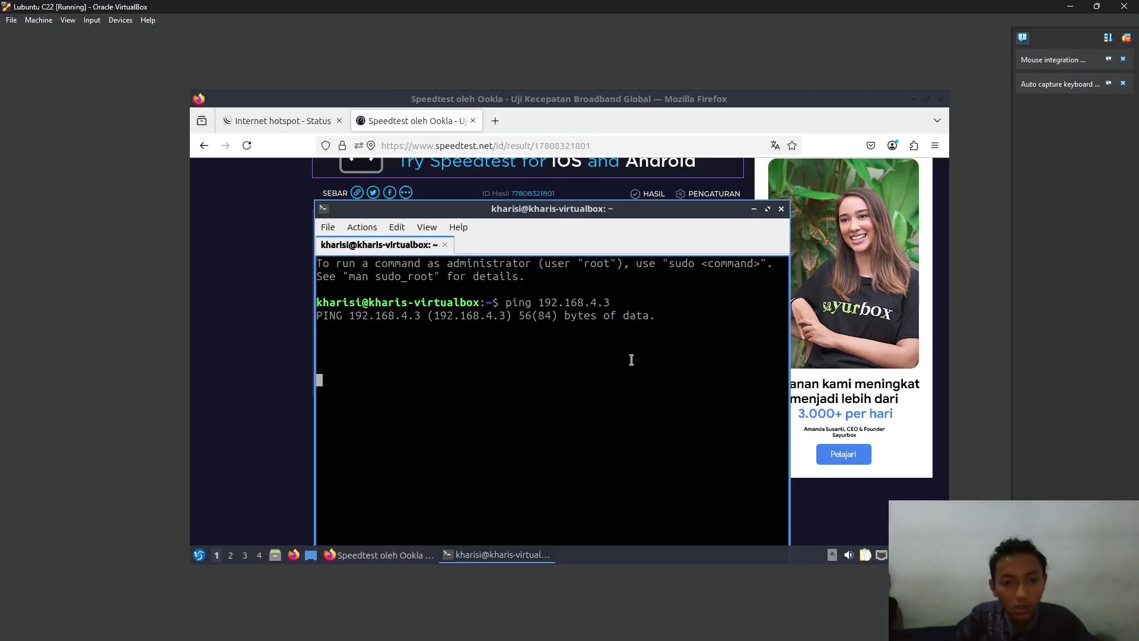
pyautogui.press('Return')
pyautogui.press('Return')
pyautogui.press('Return')
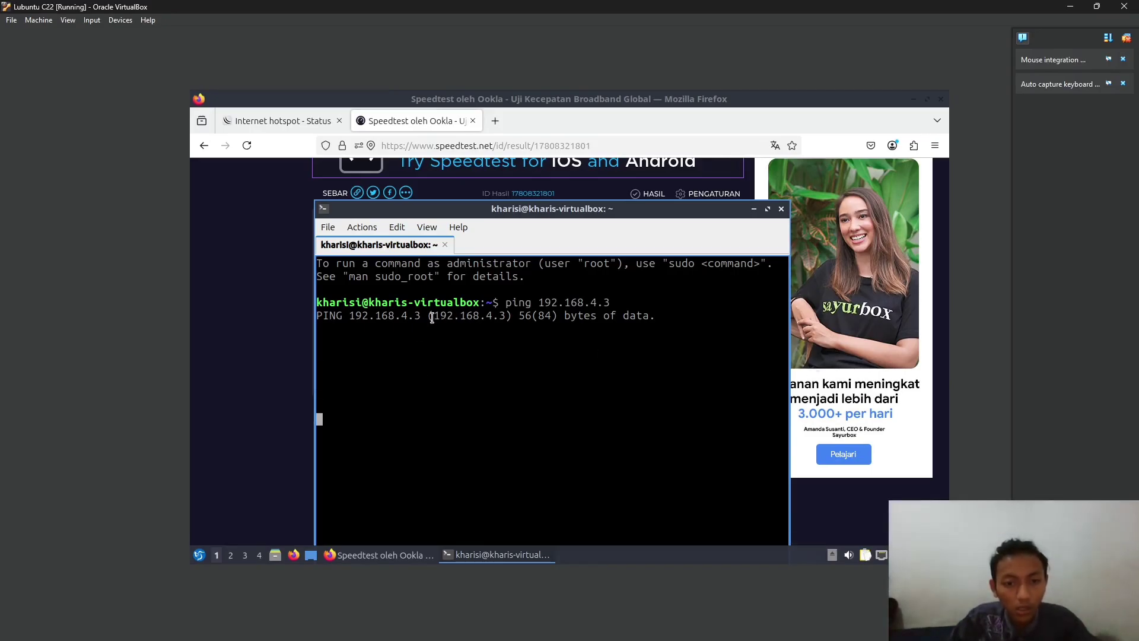
pyautogui.moveTo(432, 318); pyautogui.dragTo(524, 319)
pyautogui.click(513, 324)
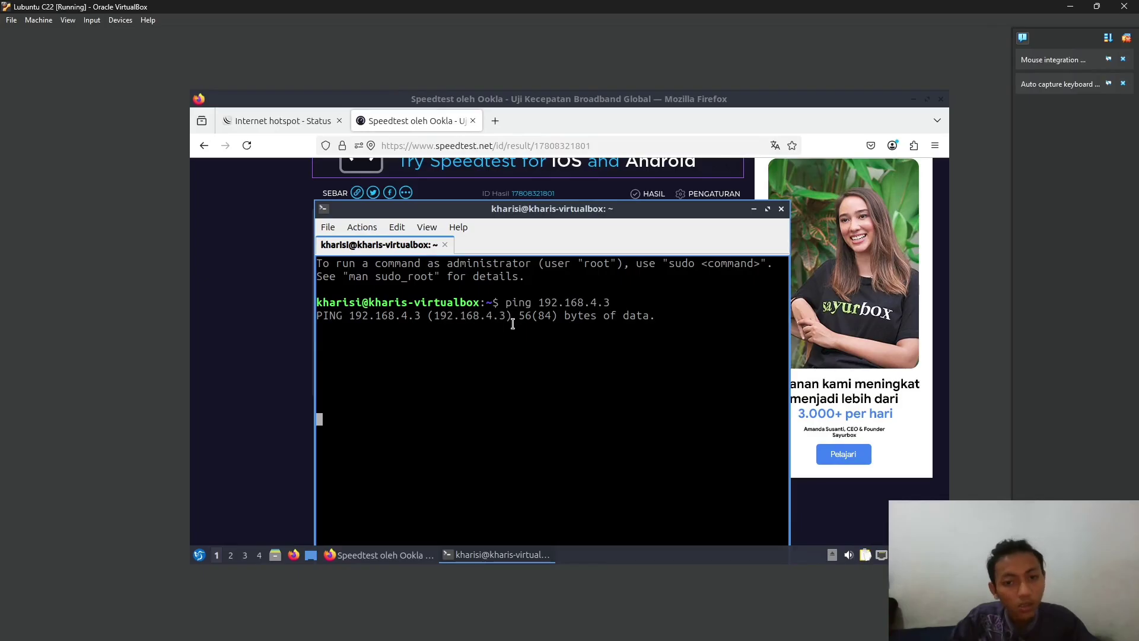
pyautogui.hotkey('alt', 'Tab')
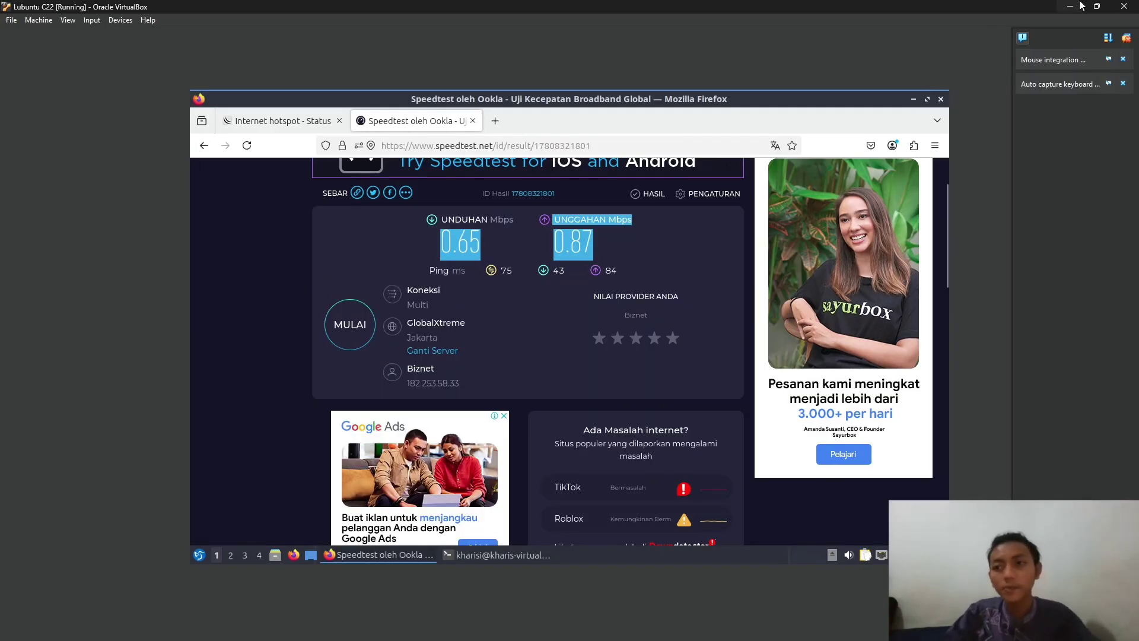
pyautogui.click(1097, 7)
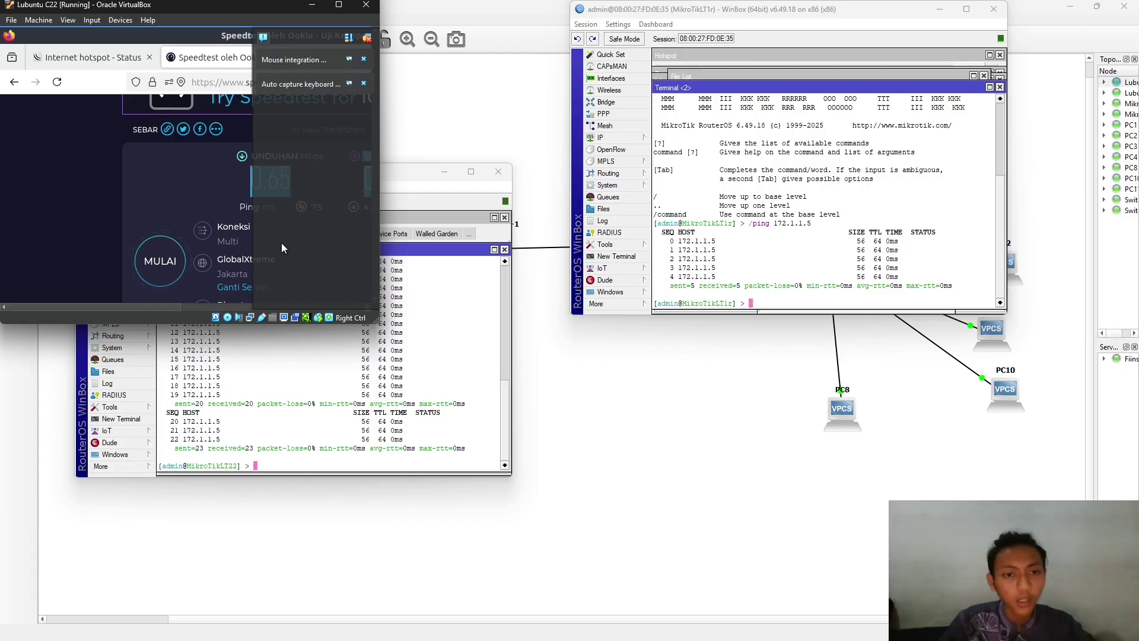
# - Show the PC2 and PC3 consoles whose cross-floor pings are administratively prohibited
pyautogui.click(419, 331)
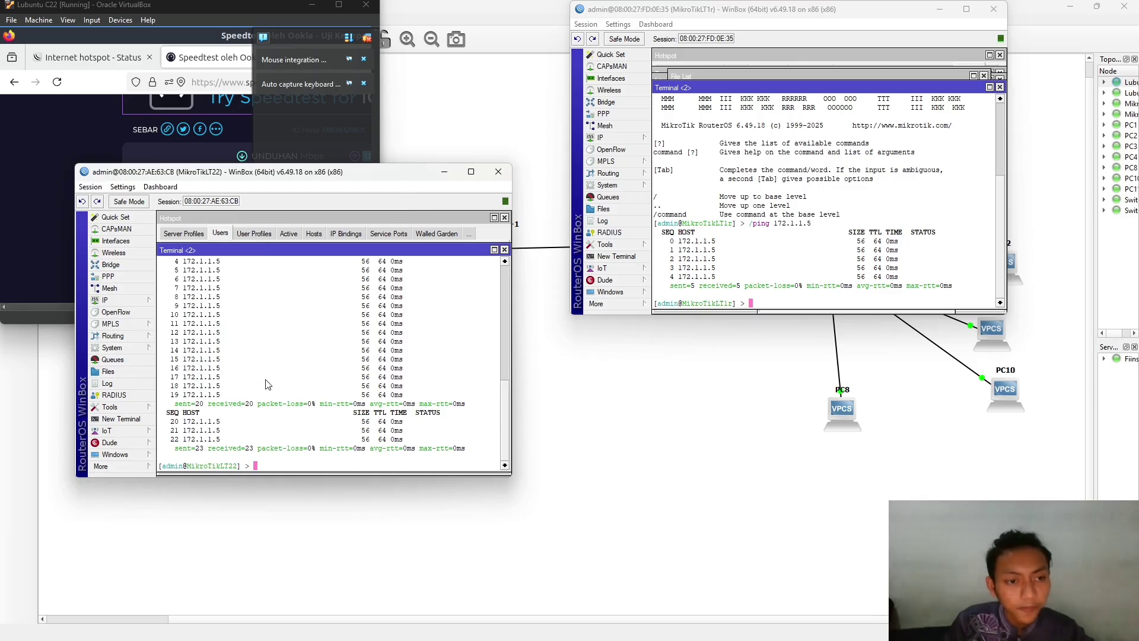
pyautogui.hotkey('alt', 'Tab')
pyautogui.press('Escape')
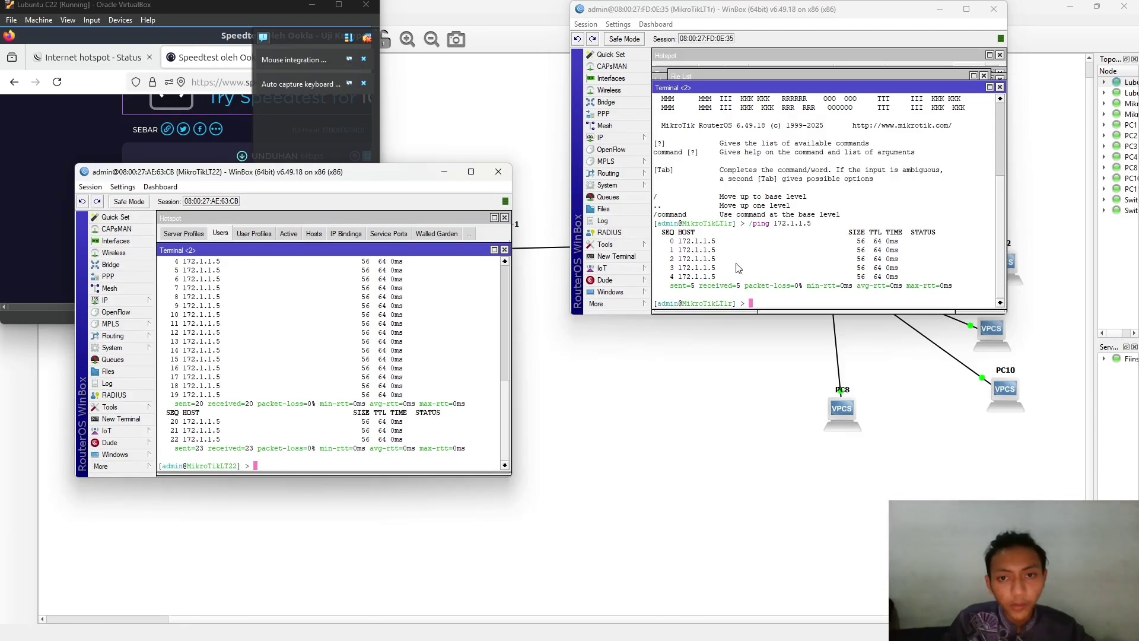
pyautogui.hotkey('alt', 'Tab')
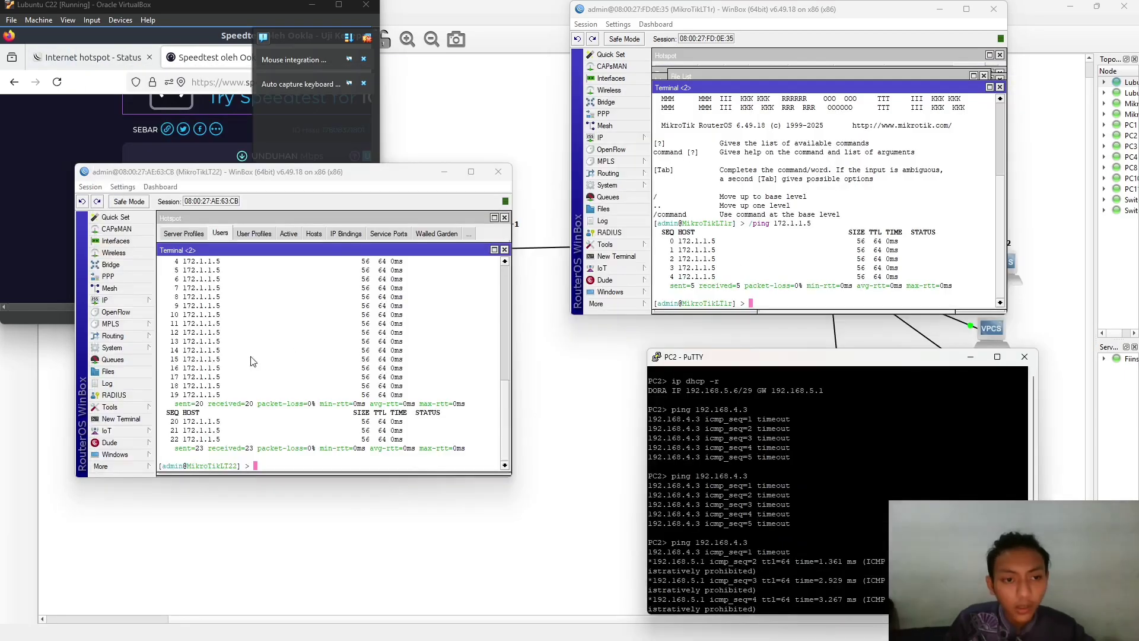
pyautogui.hotkey('alt', 'Tab')
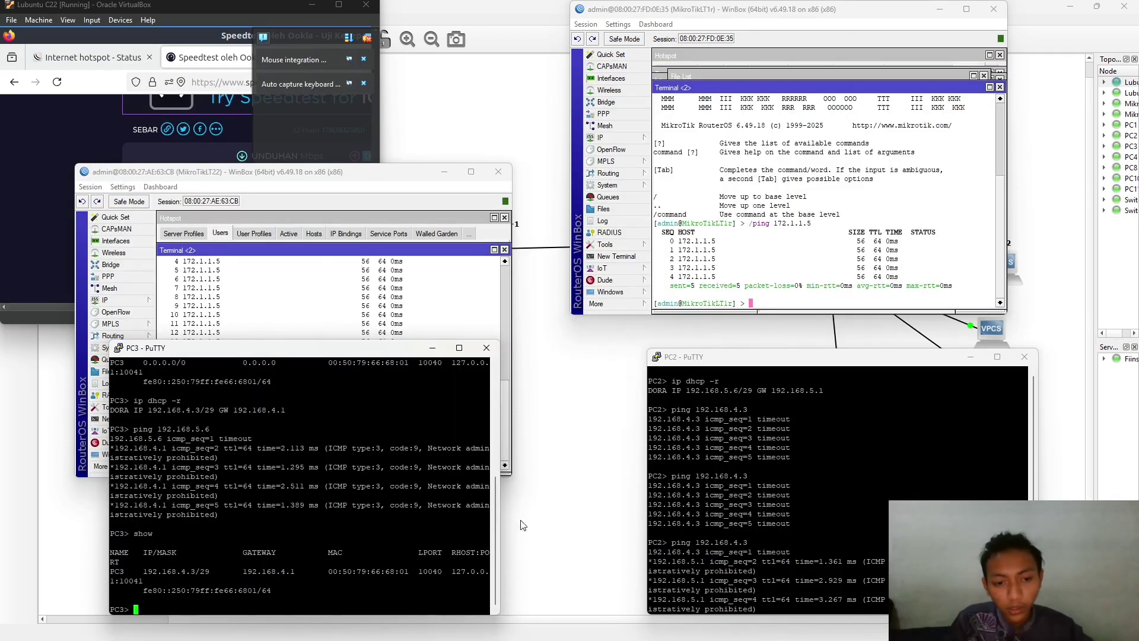
# - Enlarge the Lubuntu VM and highlight the Speedtest result of 0.65 Mbps down, 0.87 Mbps up
pyautogui.click(164, 128)
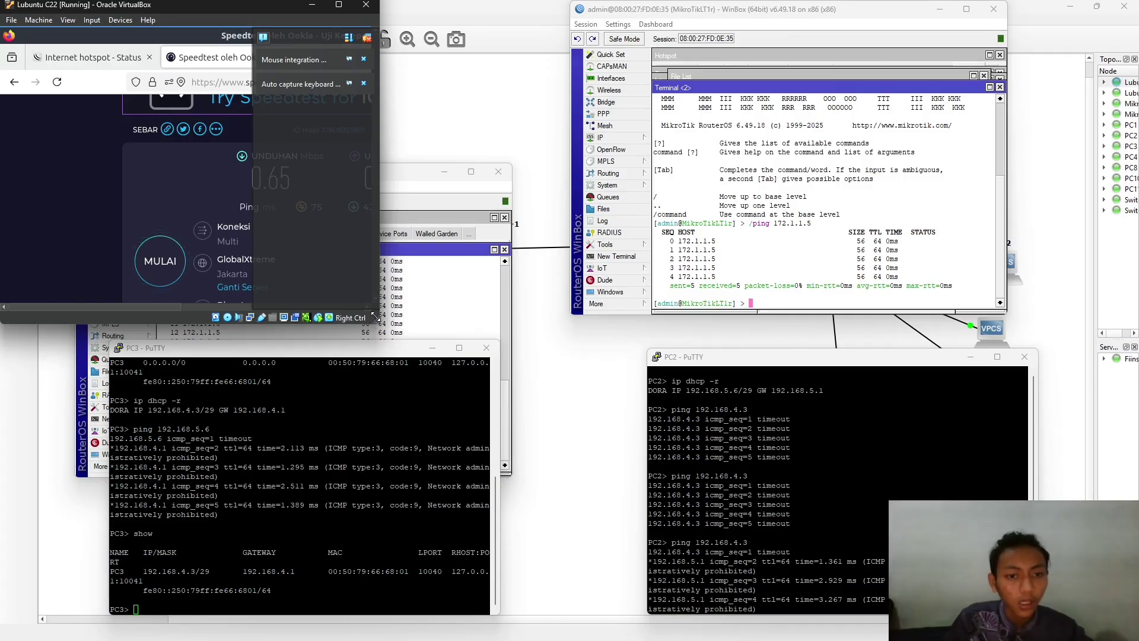
pyautogui.moveTo(375, 316); pyautogui.dragTo(974, 562)
pyautogui.click(409, 518)
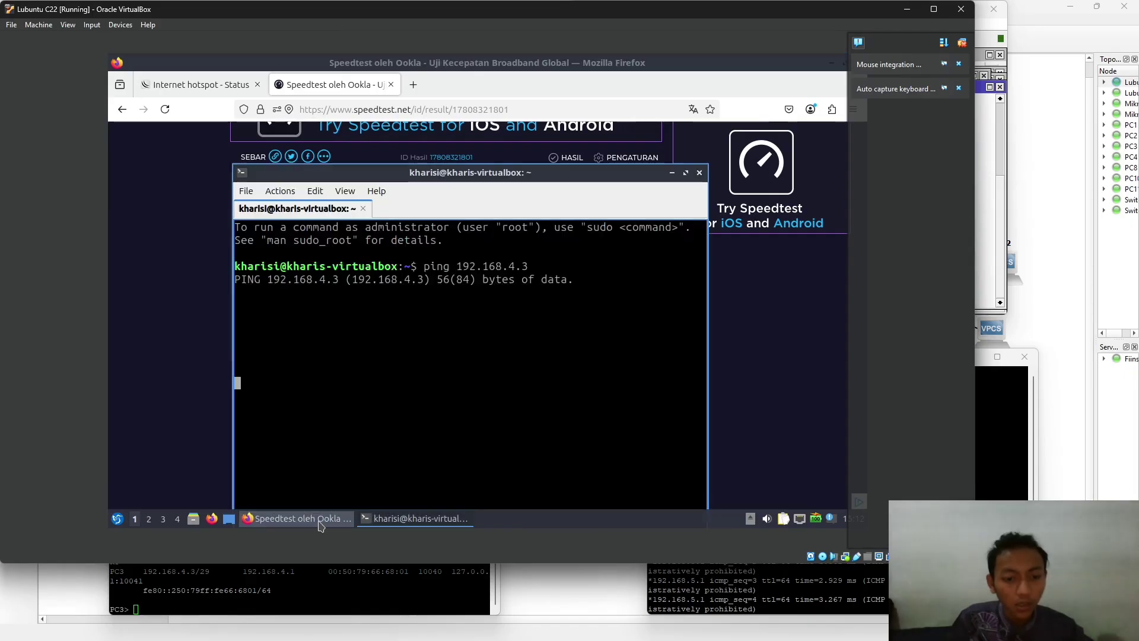
pyautogui.click(318, 522)
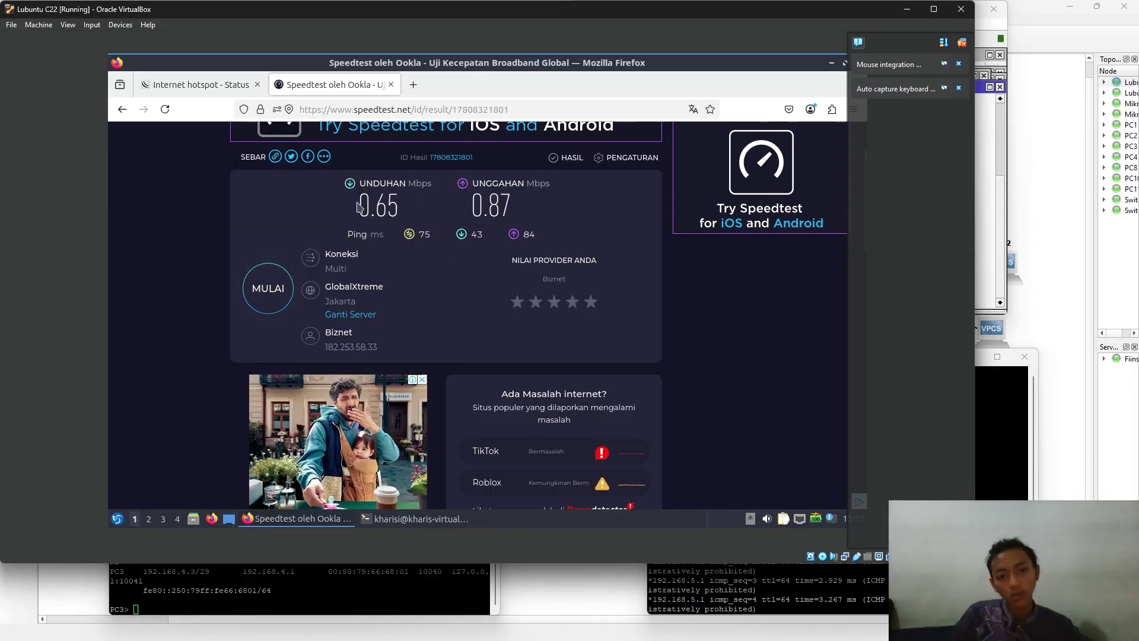
pyautogui.moveTo(359, 206); pyautogui.dragTo(534, 220)
pyautogui.click(386, 249)
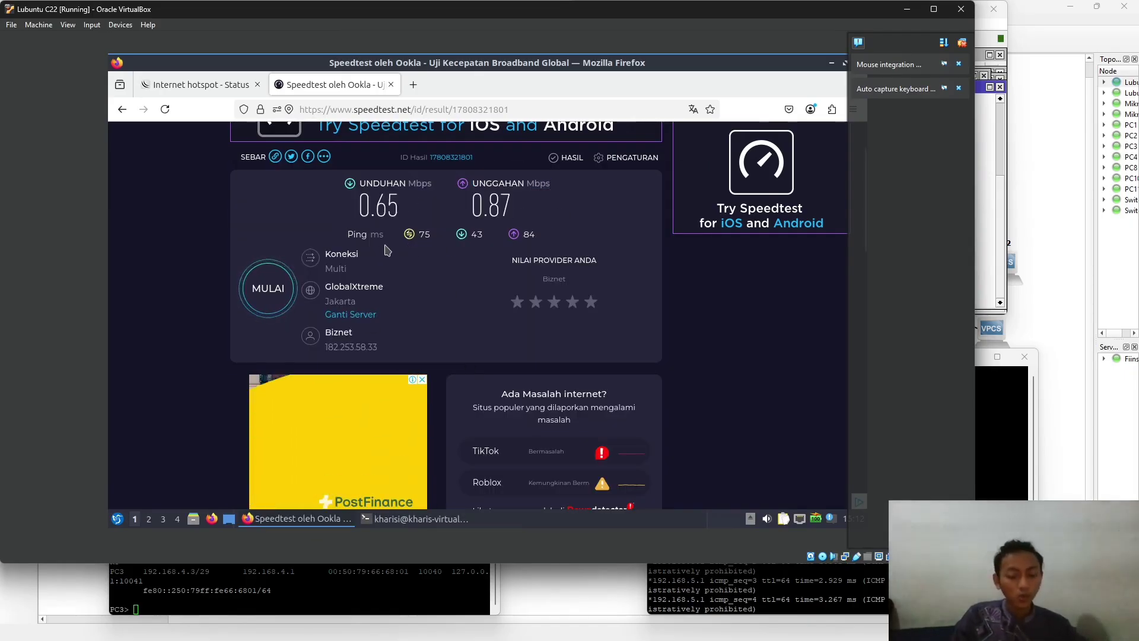
pyautogui.hotkey('alt', 'Tab')
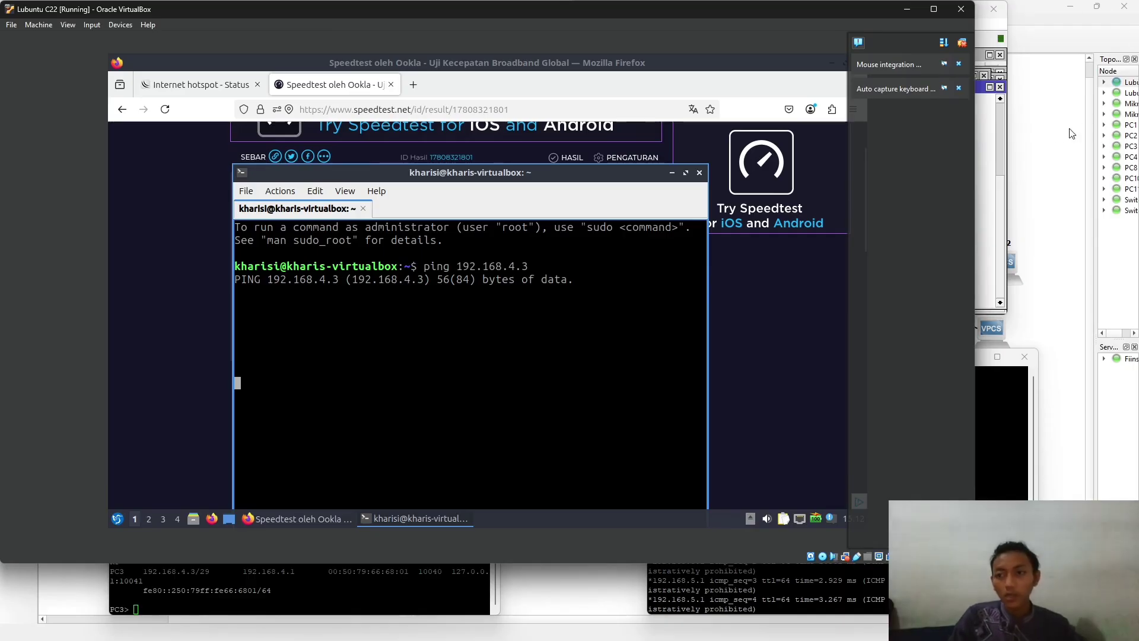
pyautogui.hotkey('alt', 'Tab')
pyautogui.click(1071, 133)
# - Revisit the UAS assignment brief in the Chrome course tab, then minimize the browser to reveal the GNS3 topology
pyautogui.hotkey('alt', 'Tab')
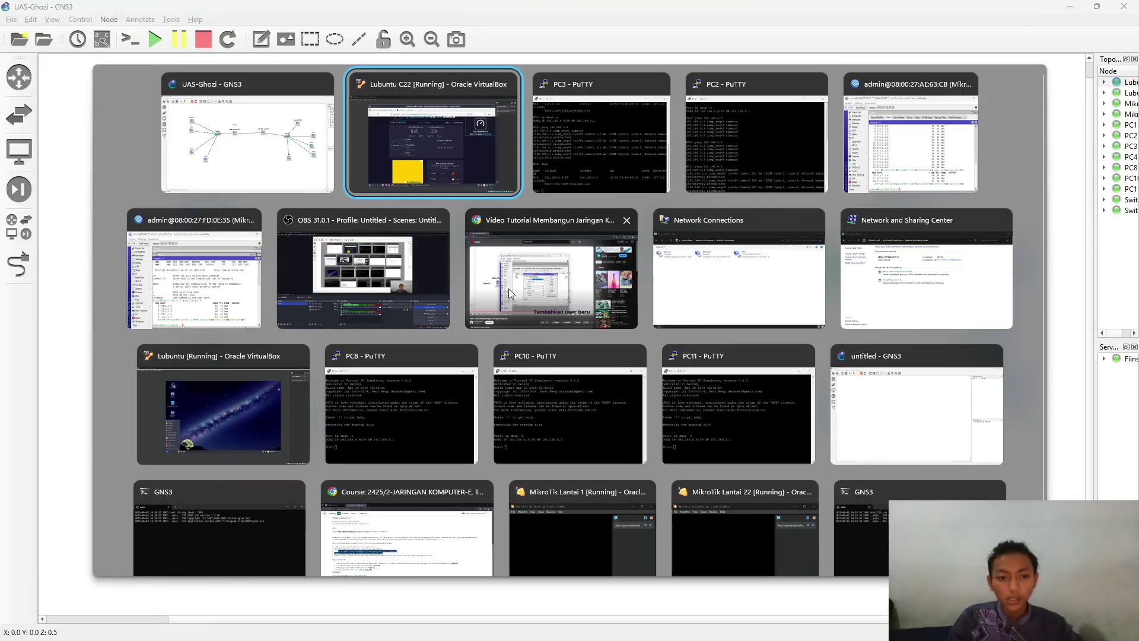
pyautogui.click(425, 513)
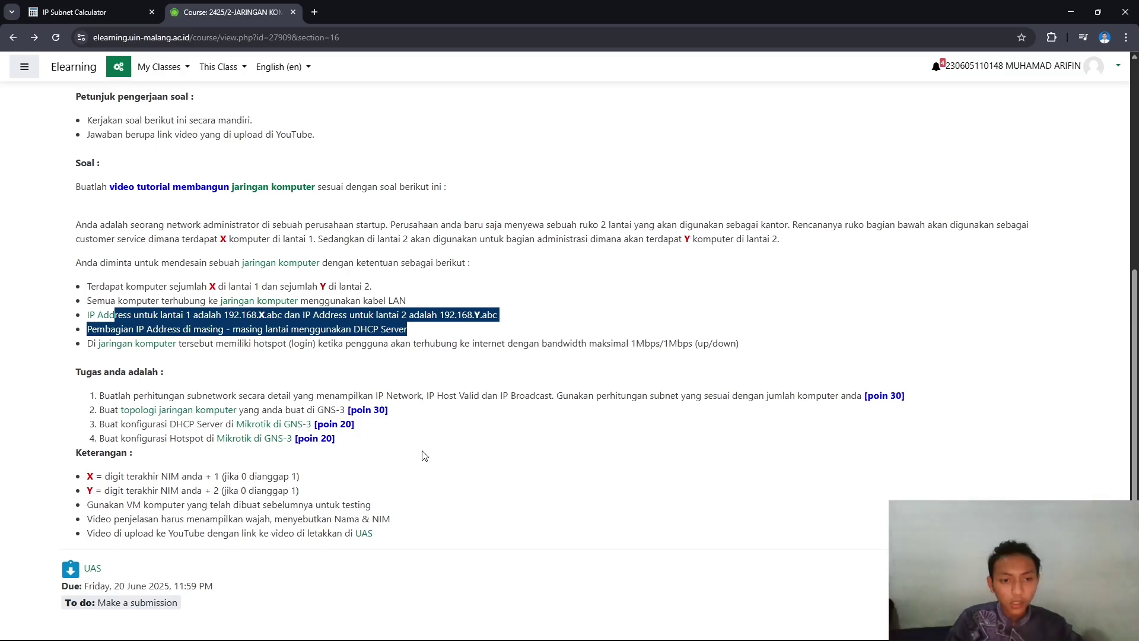
pyautogui.click(187, 379)
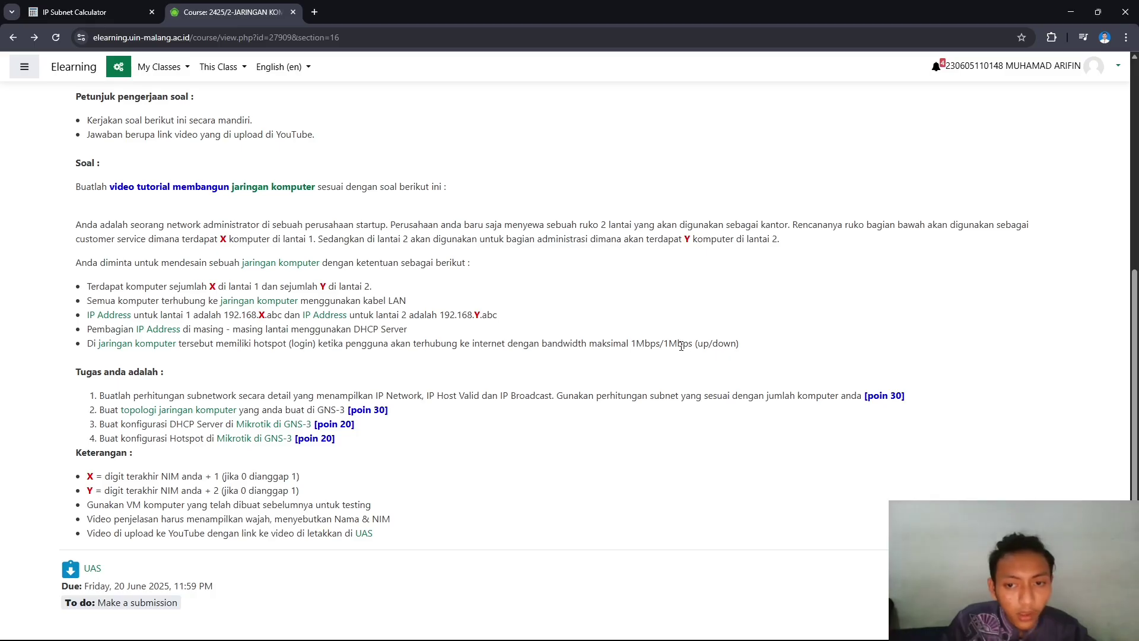
pyautogui.click(1073, 9)
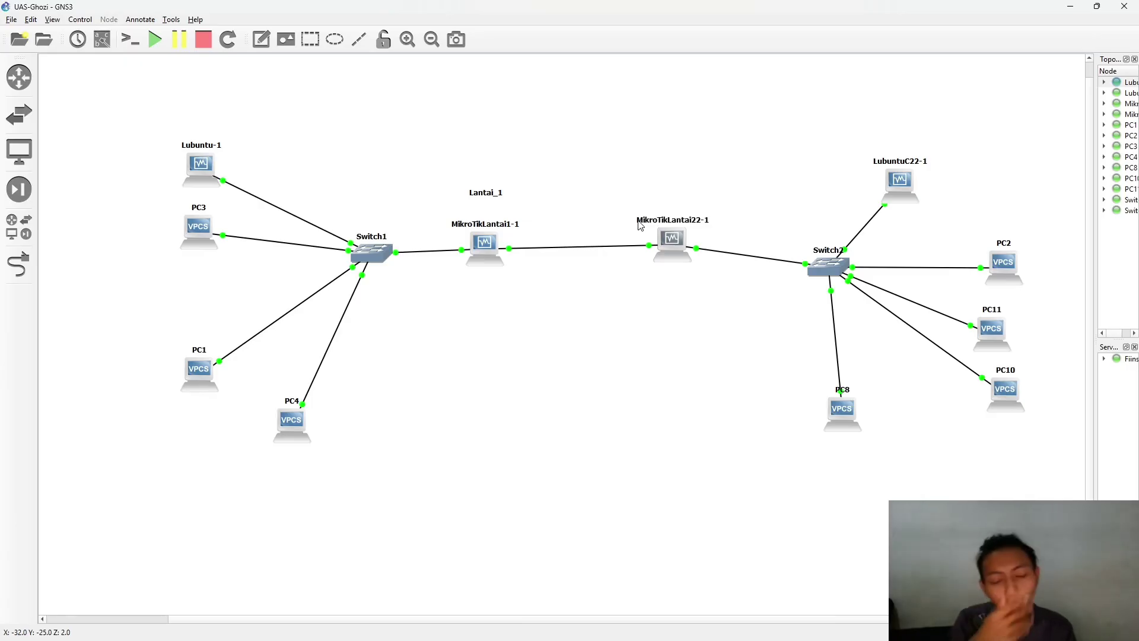
pyautogui.hotkey('alt', 'Tab')
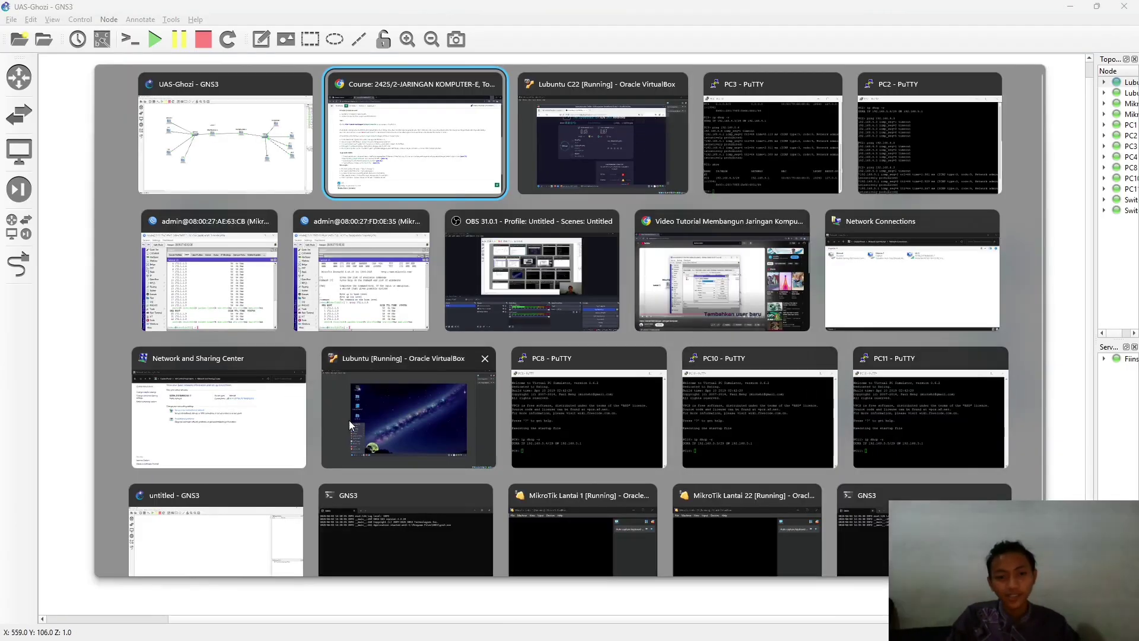